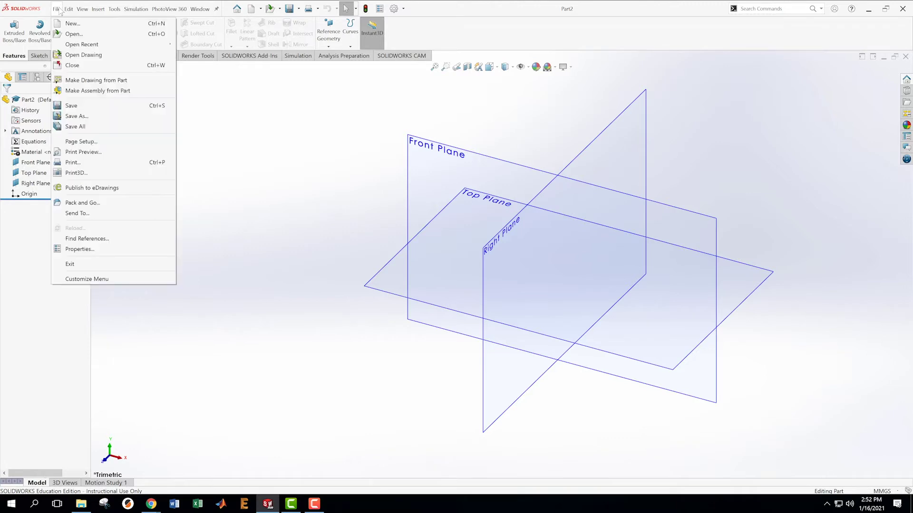
Save the new part in the ET66_Video folder under the file name cam_top_cover
{"action": "left_click", "coordinate": [75, 116]}
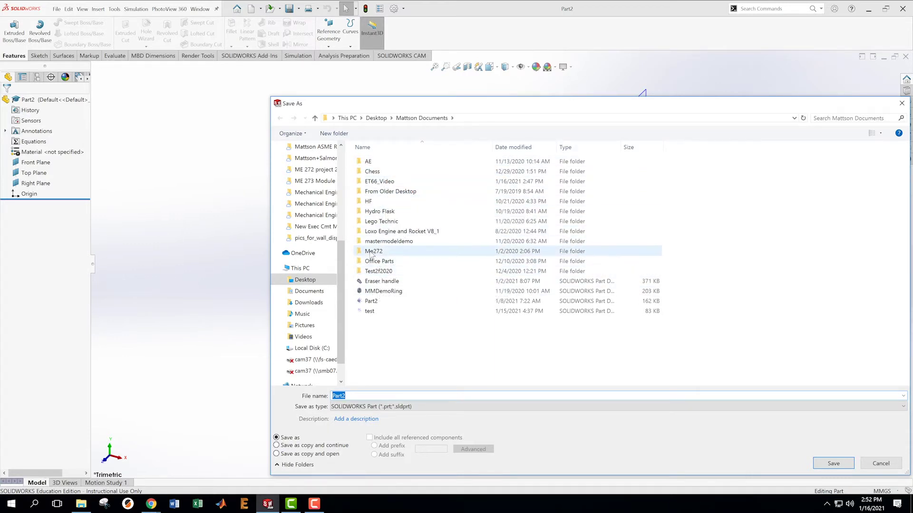
{"action": "double_click", "coordinate": [373, 182]}
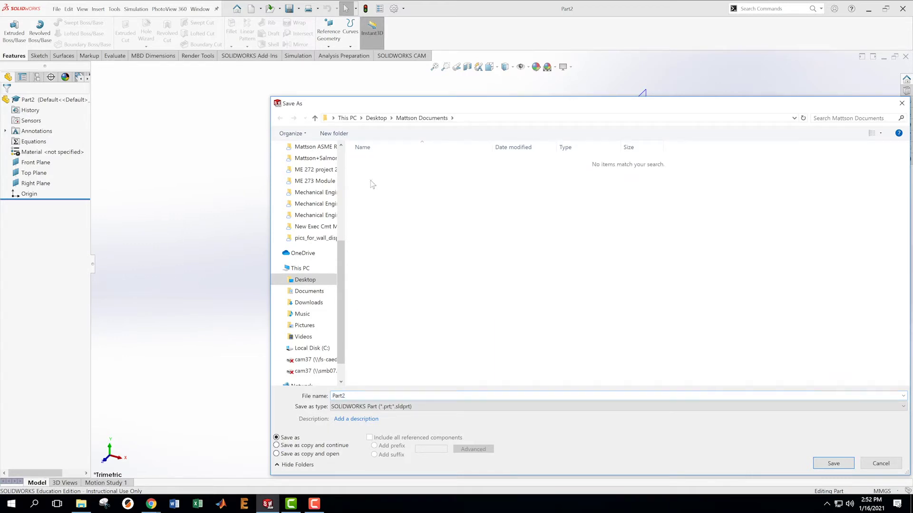
{"action": "left_click_drag", "start_coordinate": [348, 396], "coordinate": [308, 400]}
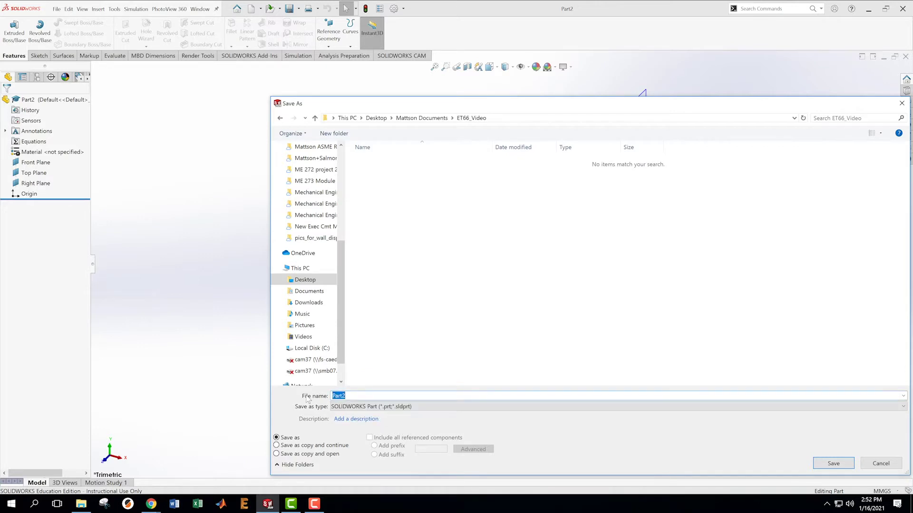
{"action": "type", "text": "topcam+"}
{"action": "key", "text": "BackSpace"}
{"action": "key", "text": "BackSpace"}
{"action": "type", "text": "m"}
{"action": "key", "text": "Return"}
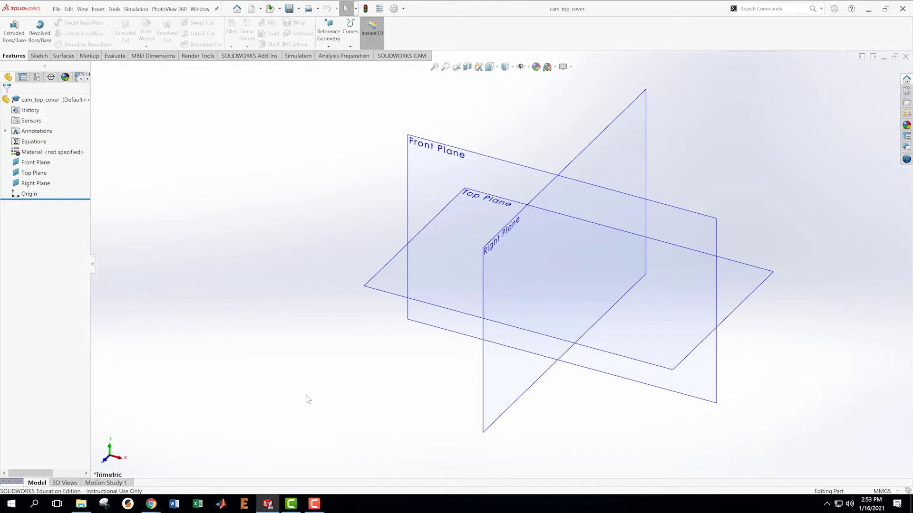
Assign the ABS PC material from the SOLIDWORKS Plastics category to the part
{"action": "right_click", "coordinate": [50, 152]}
{"action": "left_click", "coordinate": [75, 159]}
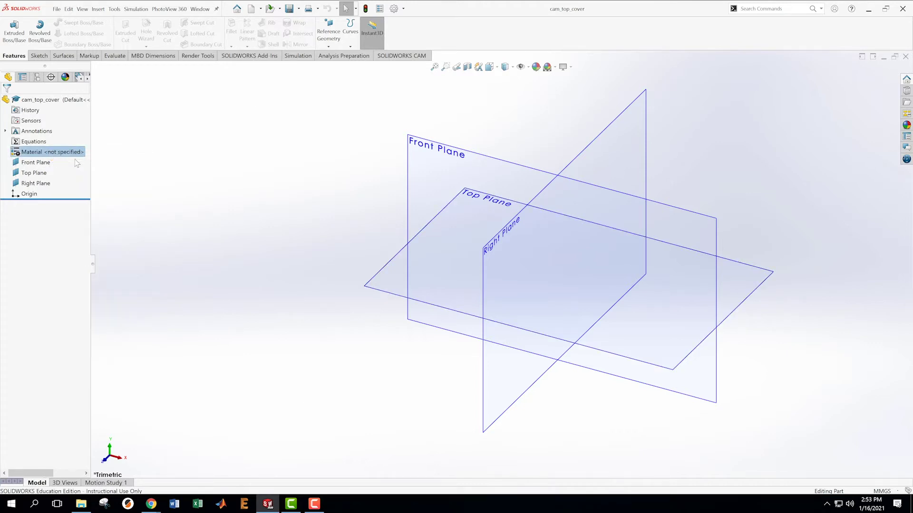
{"action": "left_click", "coordinate": [286, 170]}
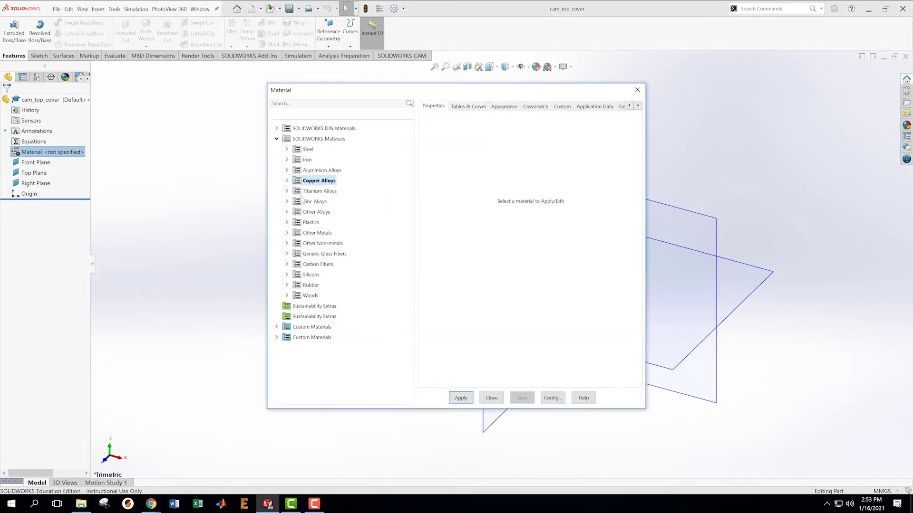
{"action": "left_click", "coordinate": [287, 222]}
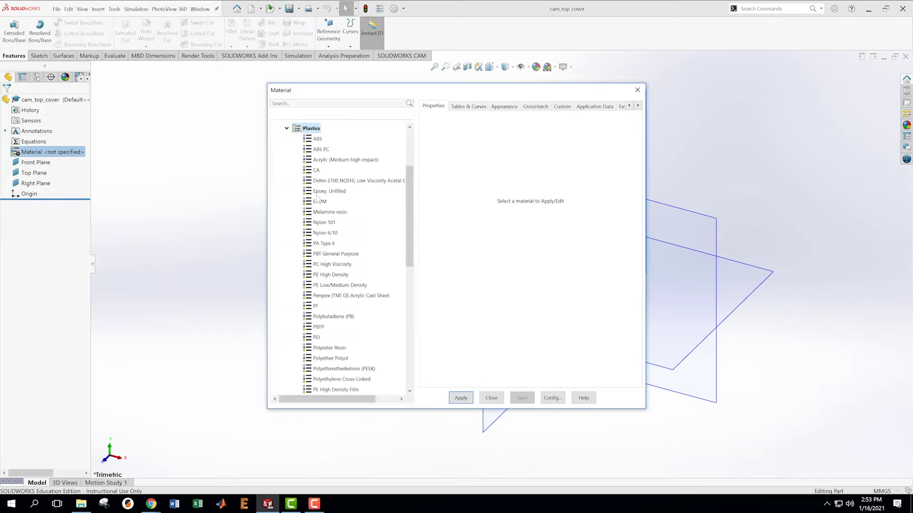
{"action": "left_click", "coordinate": [322, 149]}
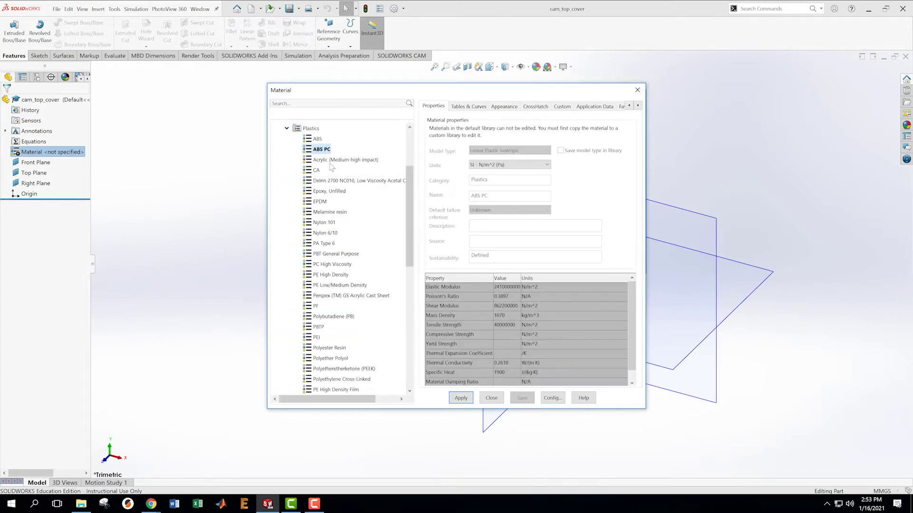
{"action": "left_click", "coordinate": [468, 400]}
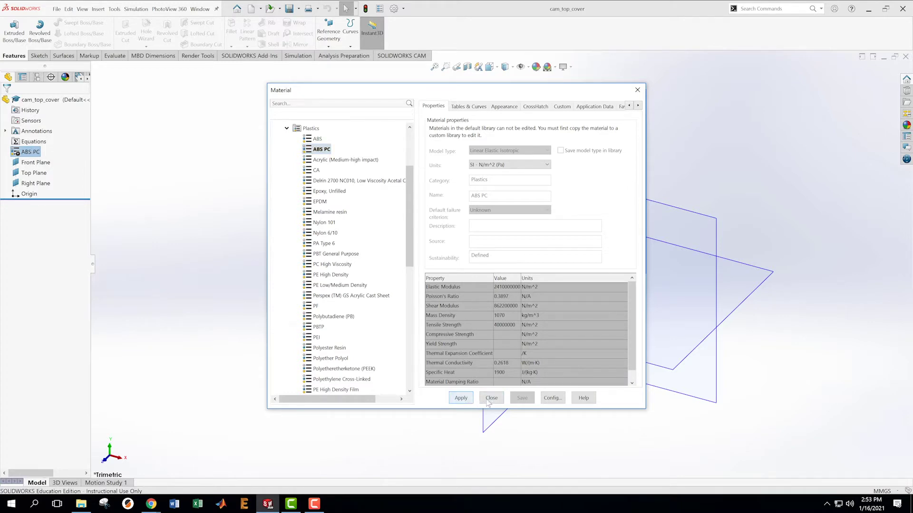
{"action": "left_click", "coordinate": [491, 398]}
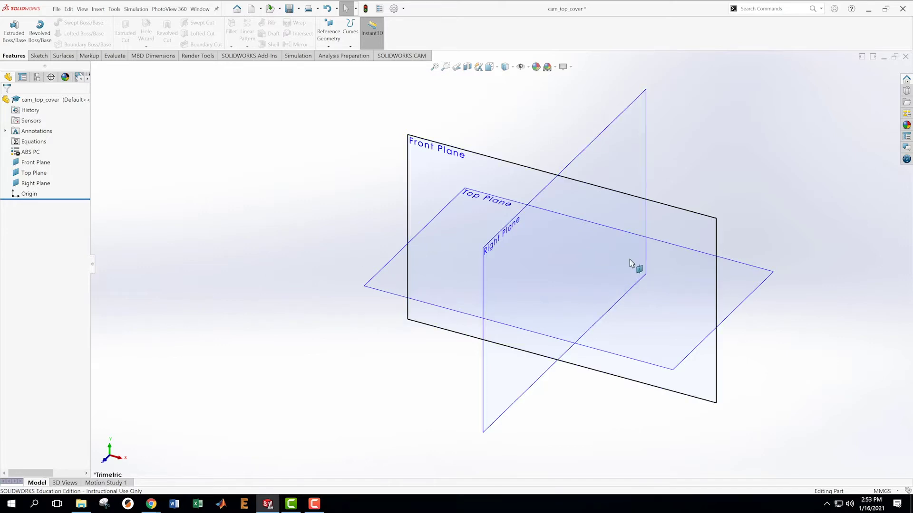
Sketch a corner rectangle about 48 by 61 mm on the Front Plane, extending down from the Top Plane line and straddling the origin
{"action": "scroll", "coordinate": [637, 267], "scroll_direction": "down", "scroll_amount": 2}
{"action": "scroll", "coordinate": [664, 259], "scroll_direction": "up", "scroll_amount": 2}
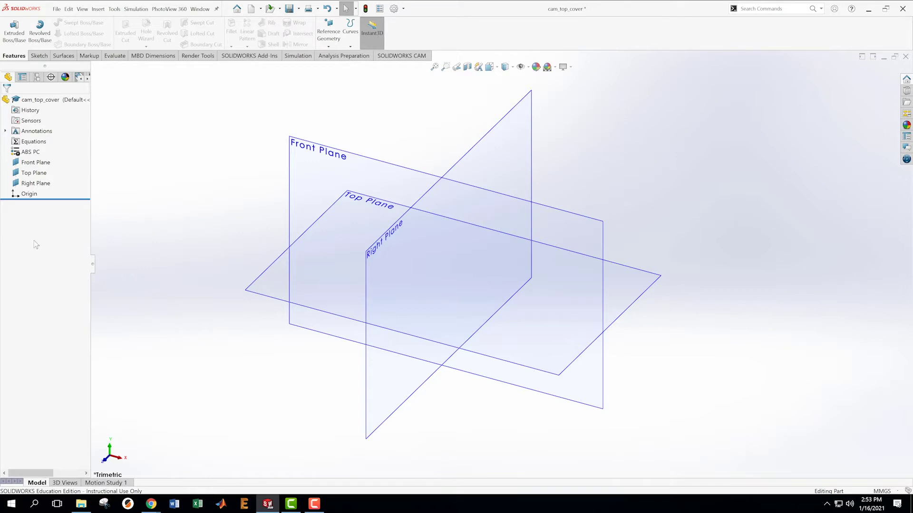
{"action": "right_click", "coordinate": [293, 142]}
{"action": "left_click", "coordinate": [306, 134]}
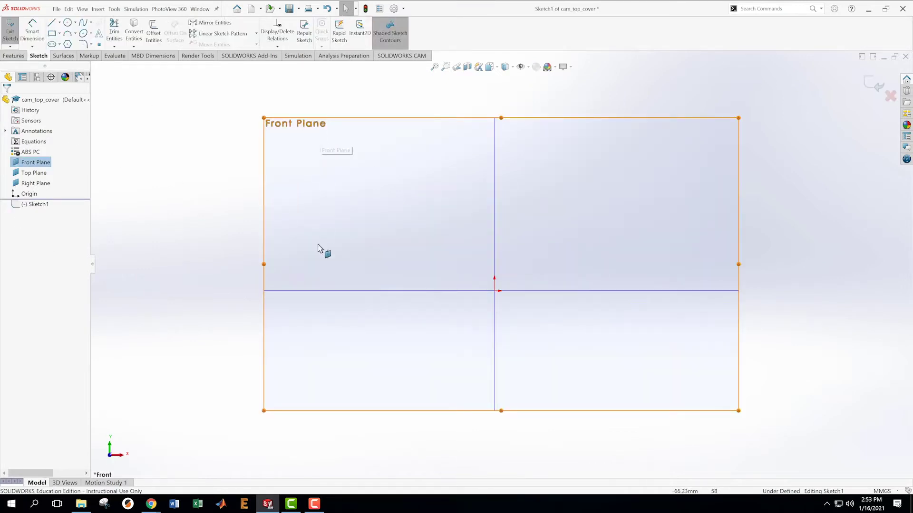
{"action": "left_click", "coordinate": [52, 34]}
{"action": "left_click", "coordinate": [431, 291]}
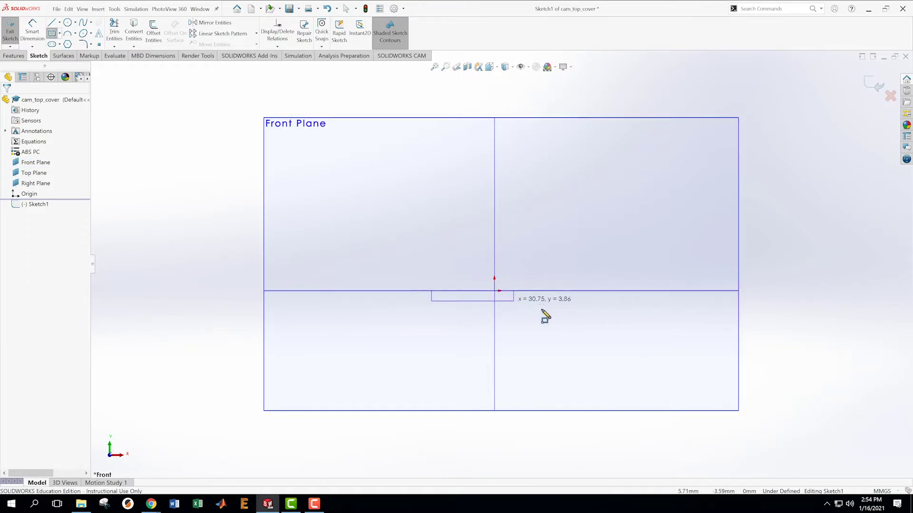
{"action": "left_click", "coordinate": [559, 454]}
{"action": "key", "text": "z"}
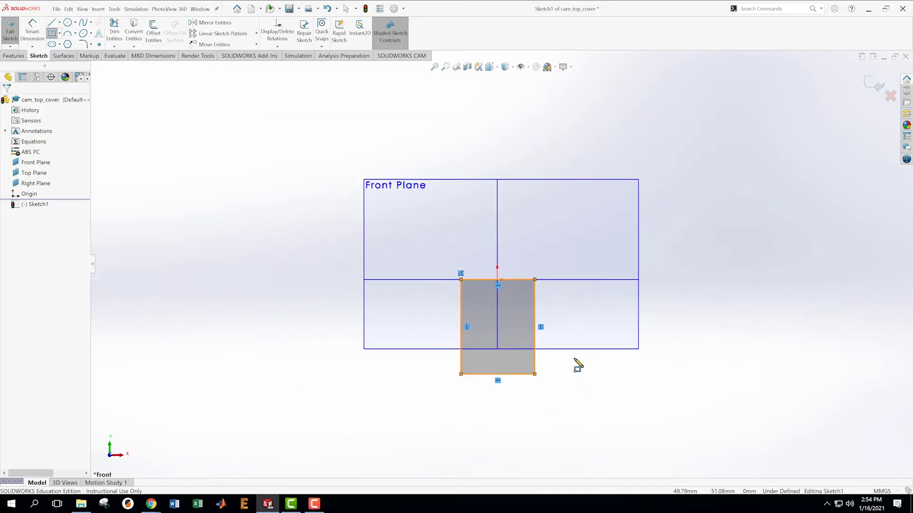
{"action": "scroll", "coordinate": [577, 365], "scroll_direction": "down", "scroll_amount": 4}
{"action": "key", "text": "Escape"}
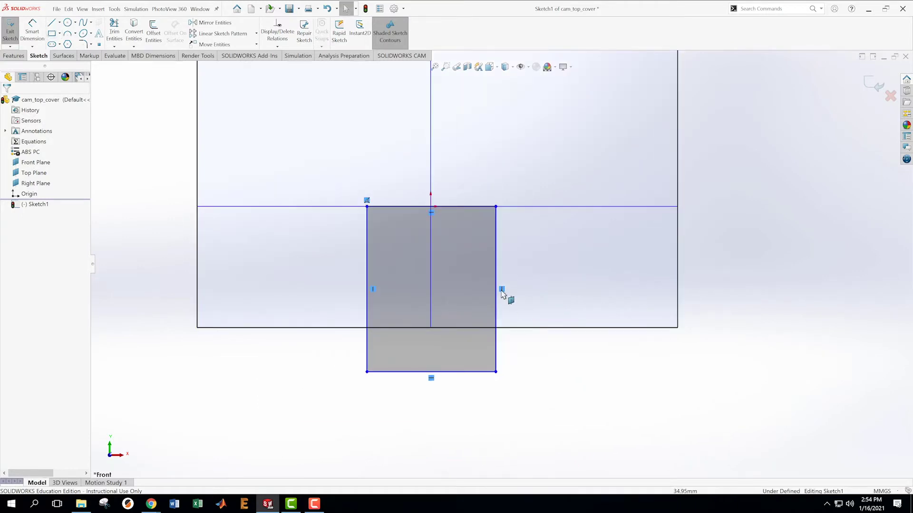
{"action": "left_click", "coordinate": [430, 206]}
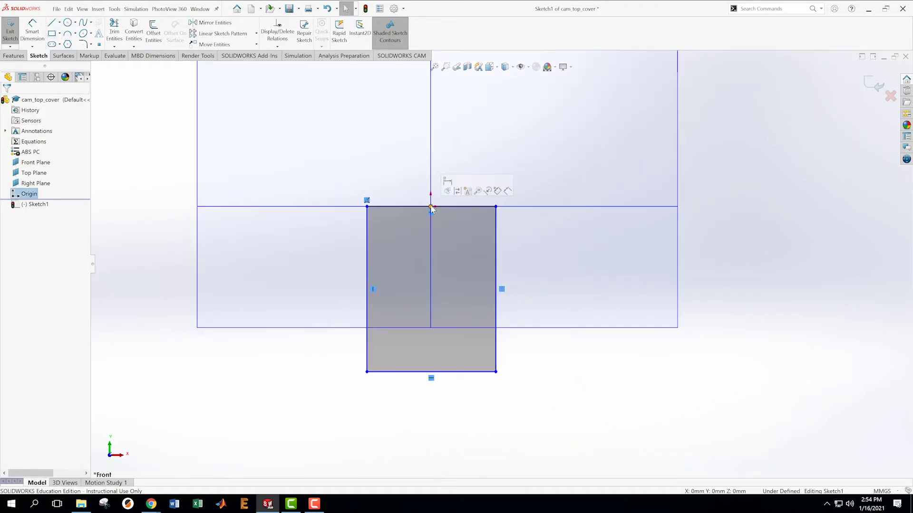
{"action": "left_click", "coordinate": [431, 184], "text": "ctrl"}
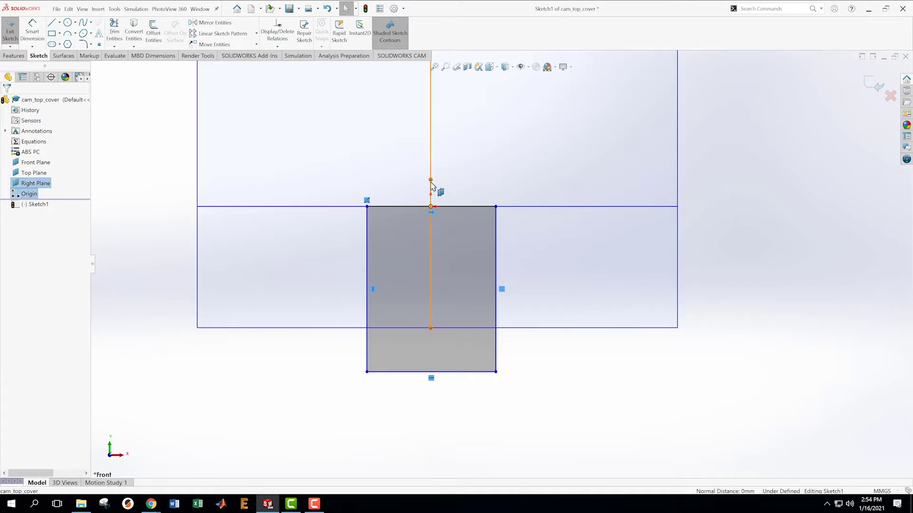
{"action": "key", "text": "Escape"}
{"action": "left_click", "coordinate": [471, 197]}
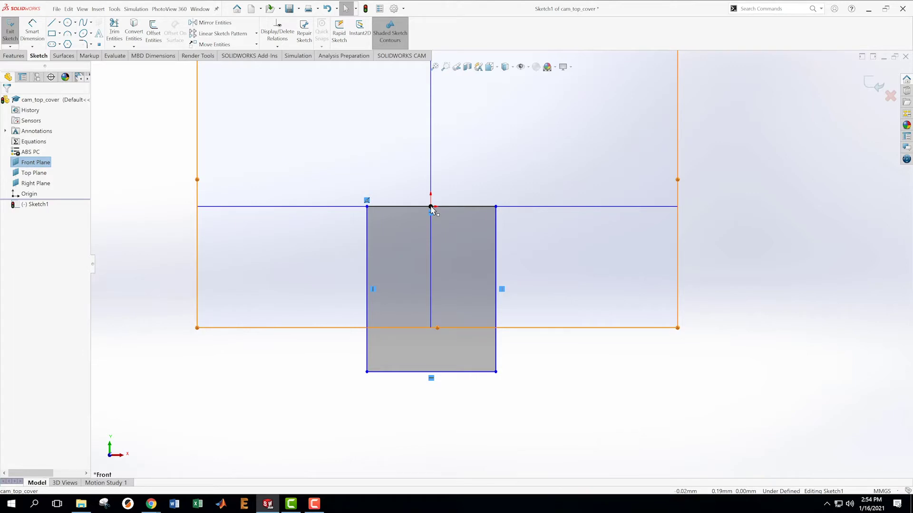
Move the rectangle off-centre and make the midpoint of its top edge coincident with the Right Plane
{"action": "left_click_drag", "start_coordinate": [460, 225], "coordinate": [494, 229]}
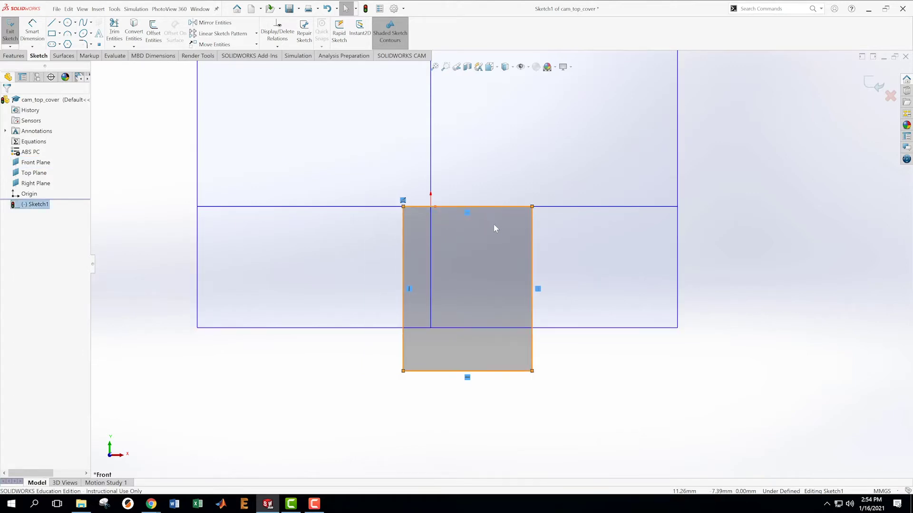
{"action": "left_click", "coordinate": [468, 209]}
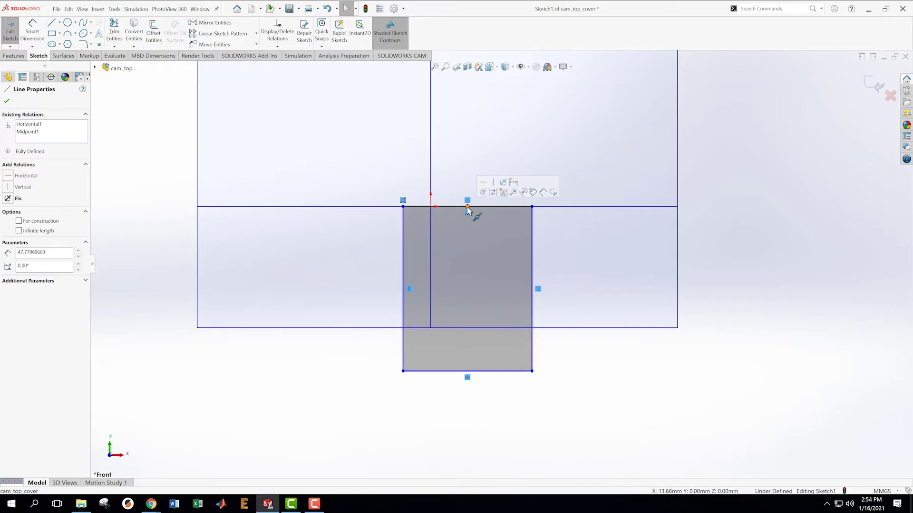
{"action": "left_click", "coordinate": [431, 172], "text": "ctrl"}
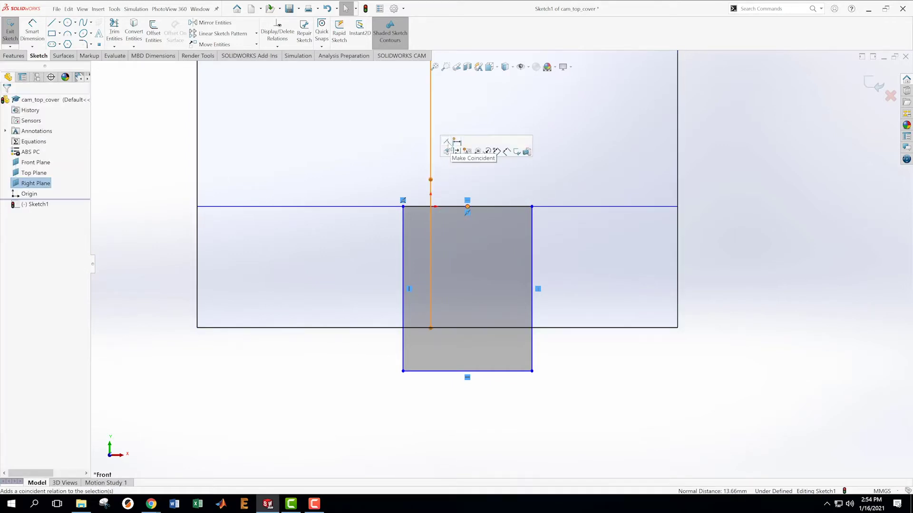
{"action": "left_click", "coordinate": [447, 151]}
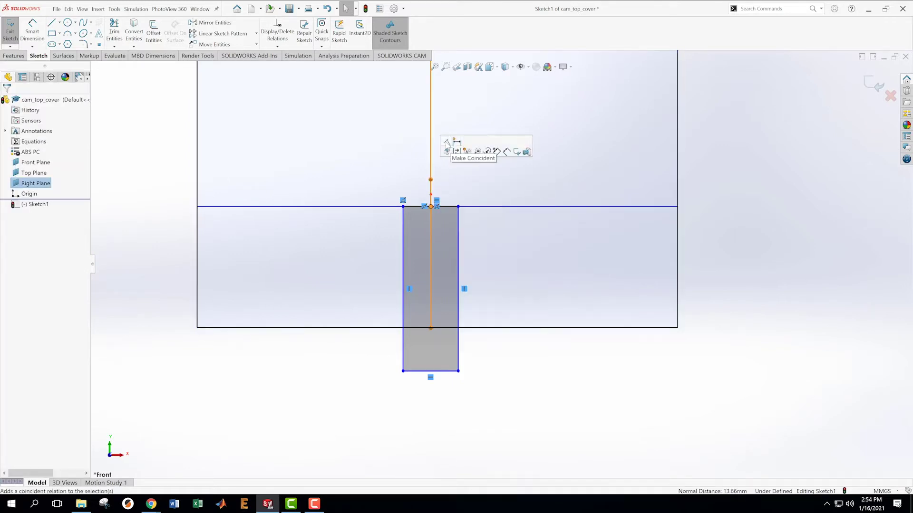
{"action": "left_click", "coordinate": [518, 274]}
Dimension the rectangle's vertical side and set its height to 137 mm
{"action": "scroll", "coordinate": [507, 288], "scroll_direction": "down", "scroll_amount": 1}
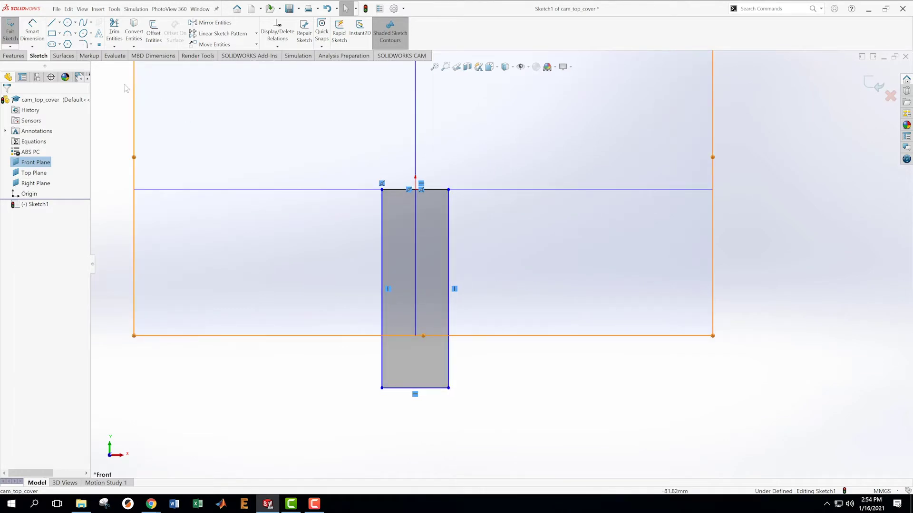
{"action": "key", "text": "s"}
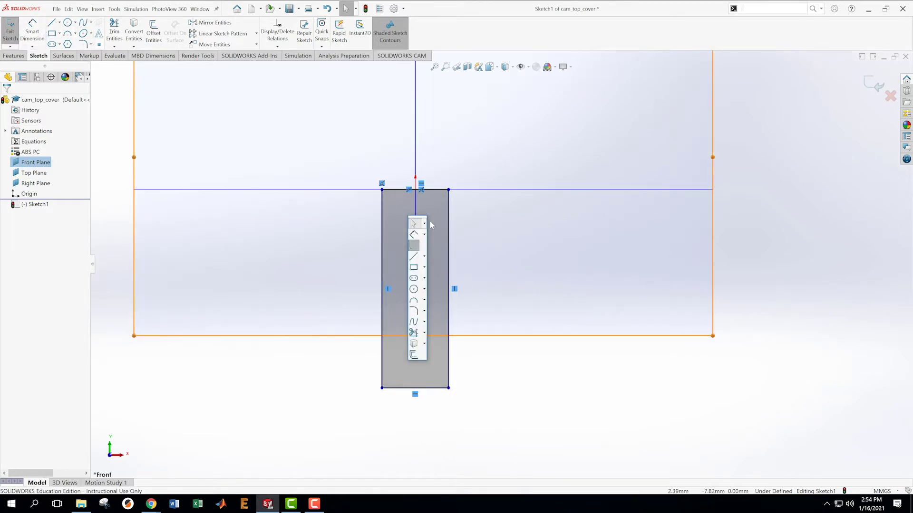
{"action": "left_click", "coordinate": [413, 235]}
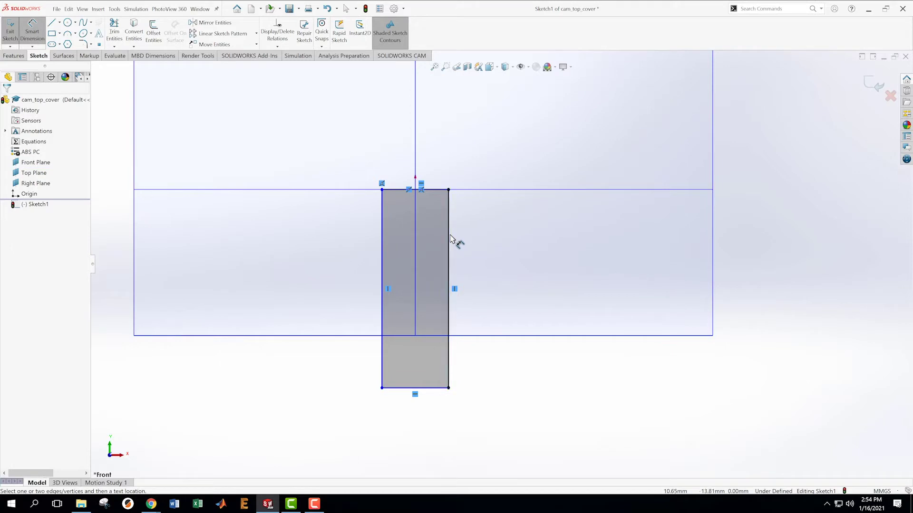
{"action": "left_click", "coordinate": [448, 240]}
{"action": "left_click", "coordinate": [537, 266]}
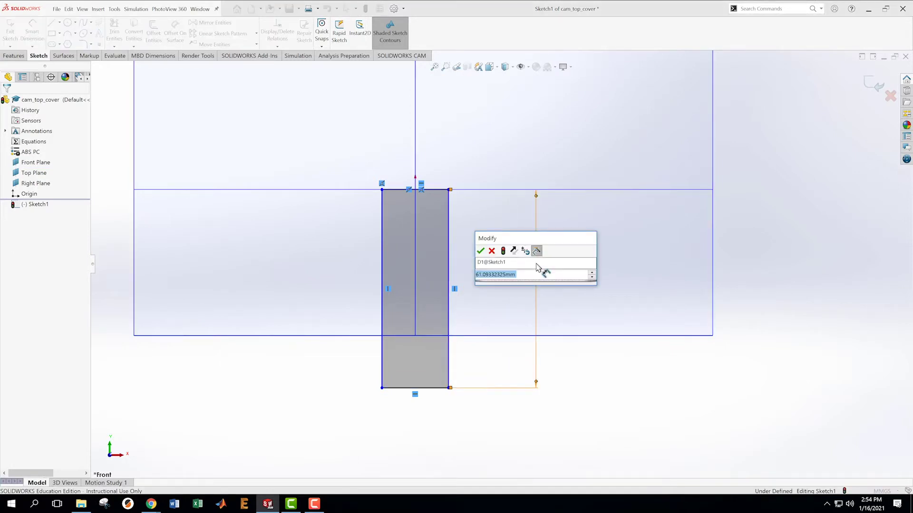
{"action": "type", "text": "137"}
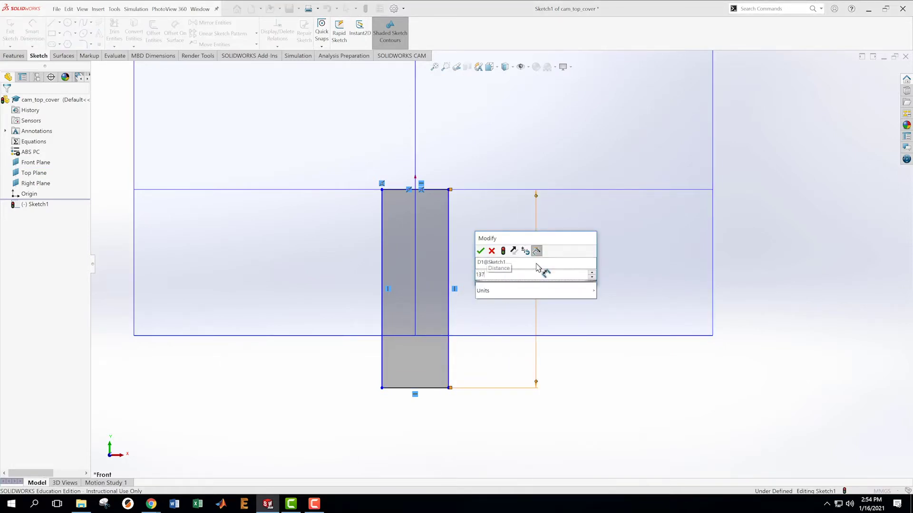
{"action": "key", "text": "Return"}
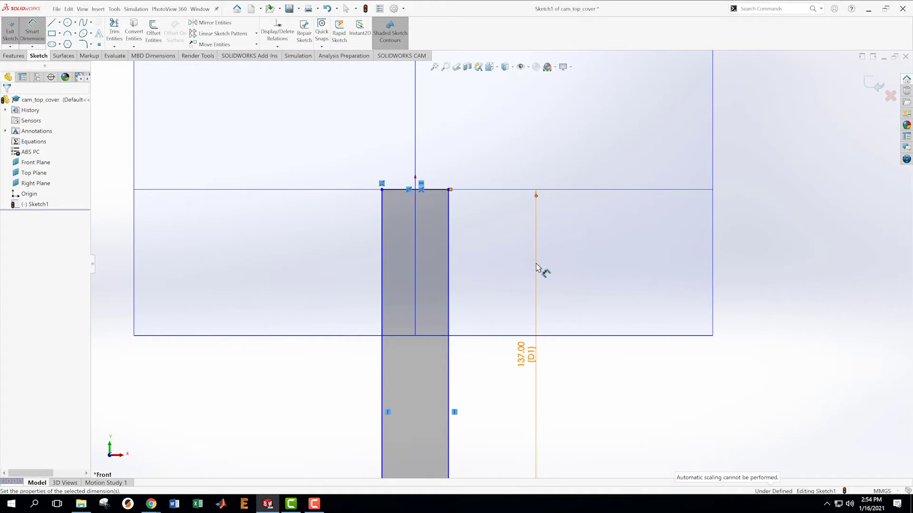
Dimension the rectangle's top edge to a width of 77 mm and exit the sketch
{"action": "left_click", "coordinate": [400, 192]}
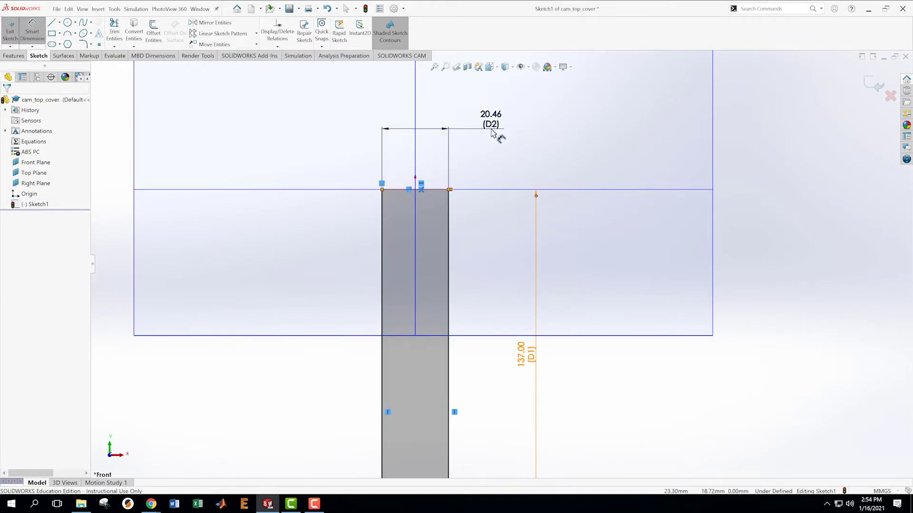
{"action": "left_click", "coordinate": [494, 136]}
{"action": "type", "text": "77"}
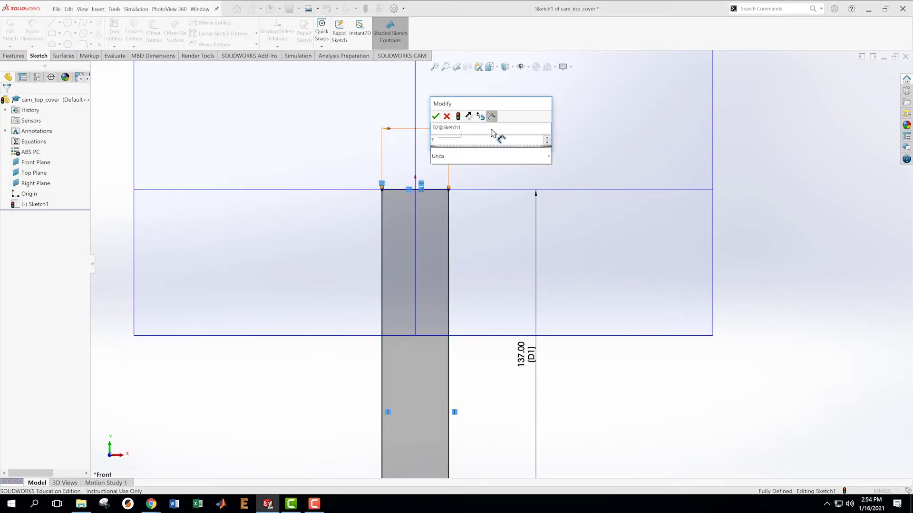
{"action": "key", "text": "Return"}
{"action": "scroll", "coordinate": [494, 262], "scroll_direction": "up", "scroll_amount": 3}
{"action": "scroll", "coordinate": [550, 422], "scroll_direction": "up", "scroll_amount": 2}
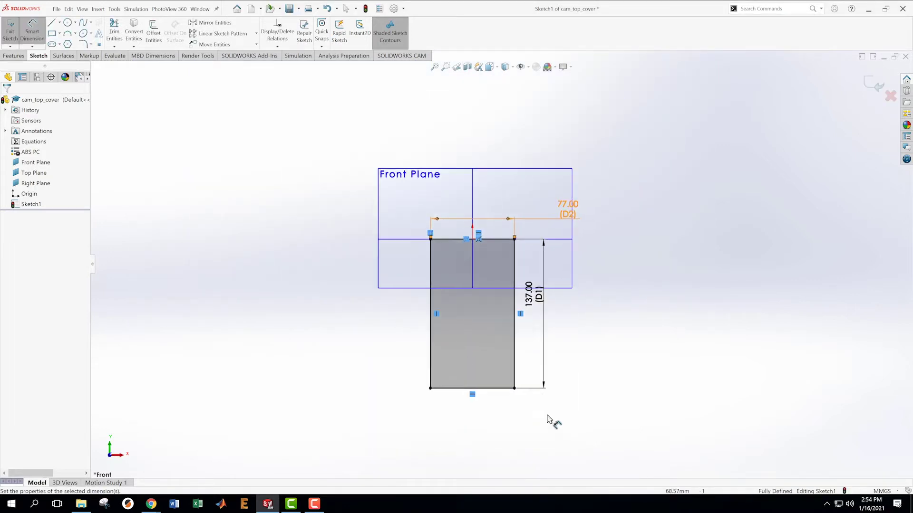
{"action": "scroll", "coordinate": [513, 354], "scroll_direction": "down", "scroll_amount": 2}
{"action": "scroll", "coordinate": [566, 133], "scroll_direction": "up", "scroll_amount": 2}
{"action": "scroll", "coordinate": [565, 142], "scroll_direction": "down", "scroll_amount": 2}
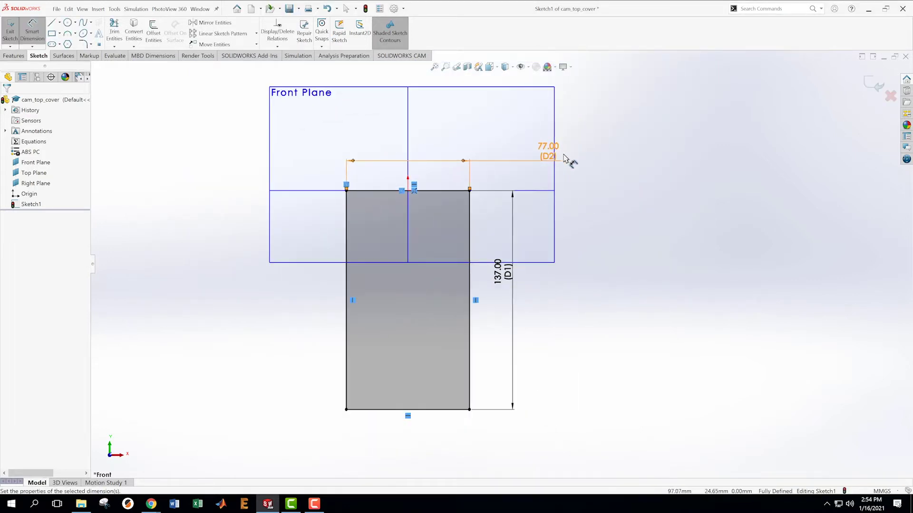
{"action": "scroll", "coordinate": [509, 387], "scroll_direction": "up", "scroll_amount": 1}
{"action": "scroll", "coordinate": [505, 382], "scroll_direction": "down", "scroll_amount": 1}
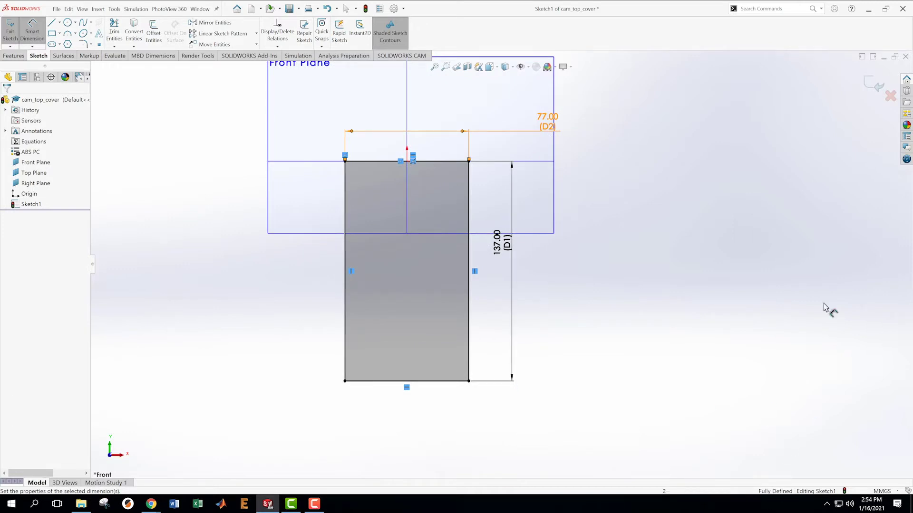
{"action": "left_click", "coordinate": [879, 89]}
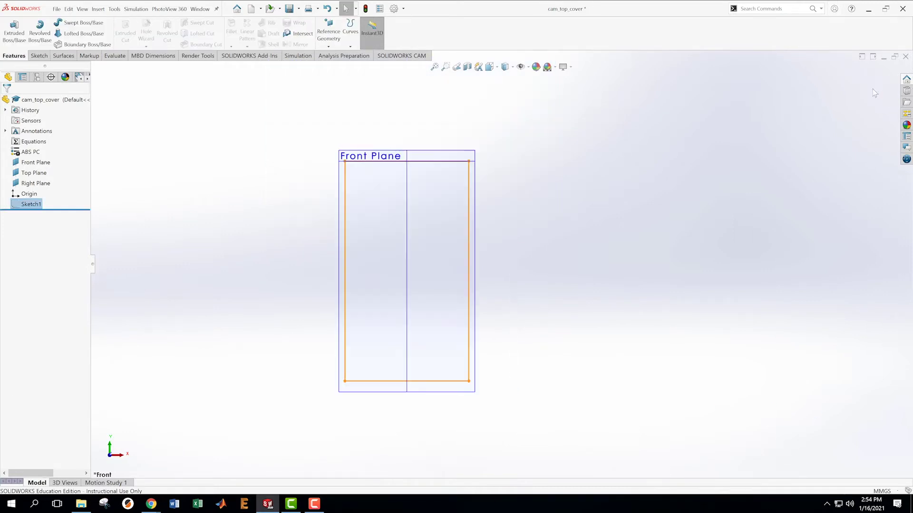
{"action": "scroll", "coordinate": [458, 232], "scroll_direction": "up", "scroll_amount": 1}
{"action": "scroll", "coordinate": [460, 230], "scroll_direction": "down", "scroll_amount": 1}
{"action": "middle_click_drag", "start_coordinate": [540, 248], "coordinate": [570, 256]}
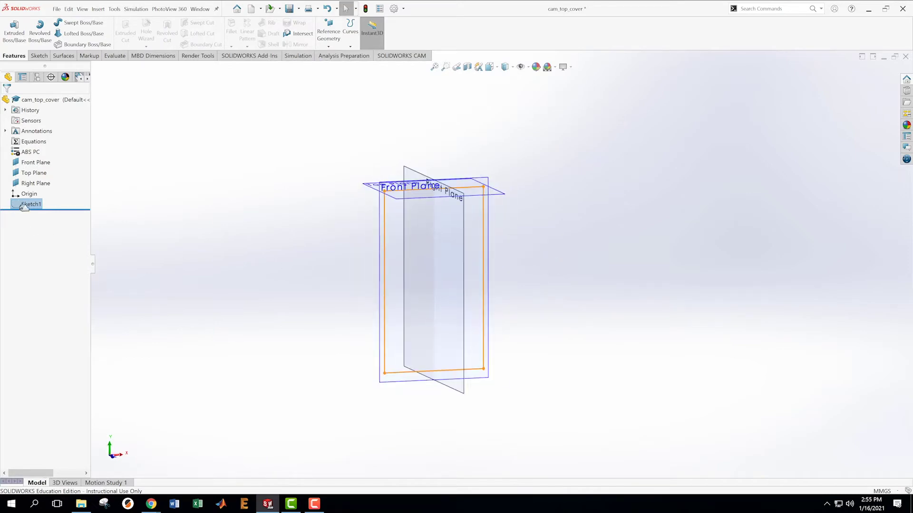
Extrude the 77 by 137 mm rectangle to a blind depth of 6.4 mm in the reversed direction
{"action": "left_click", "coordinate": [13, 34]}
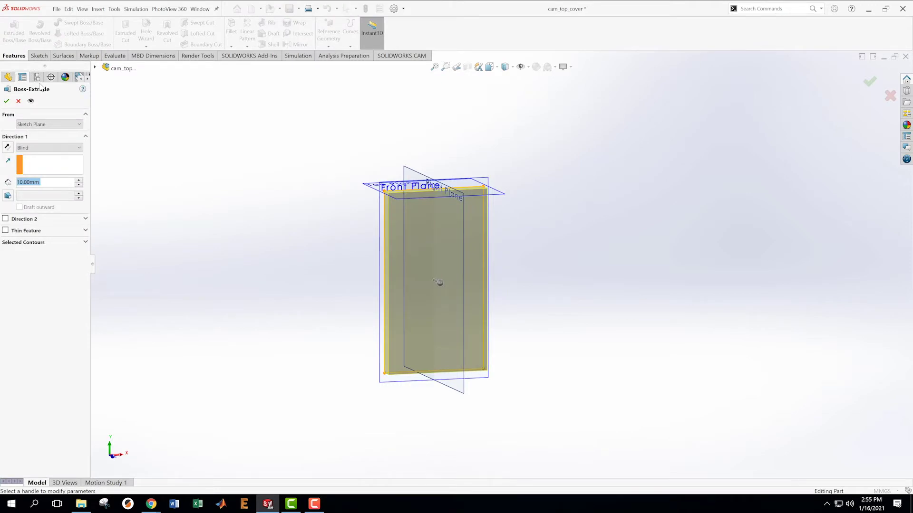
{"action": "type", "text": "6.4"}
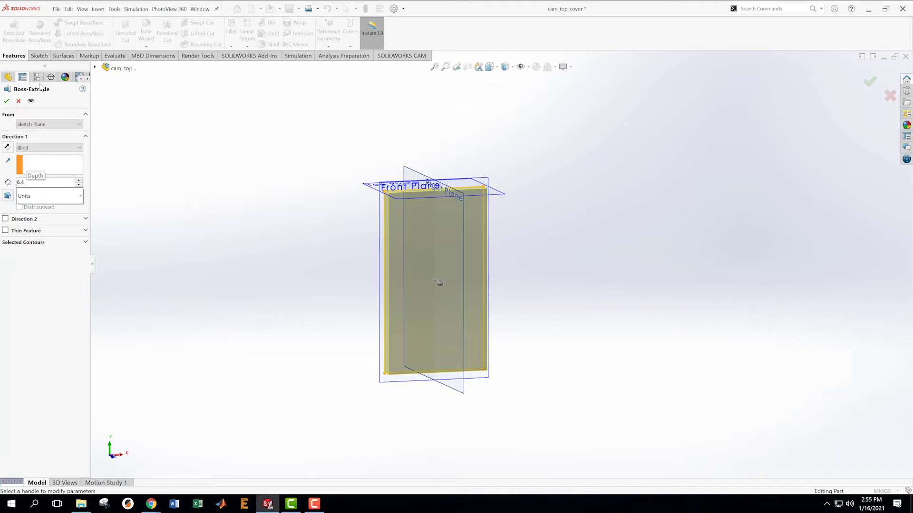
{"action": "key", "text": "Return"}
{"action": "scroll", "coordinate": [350, 221], "scroll_direction": "up", "scroll_amount": 3}
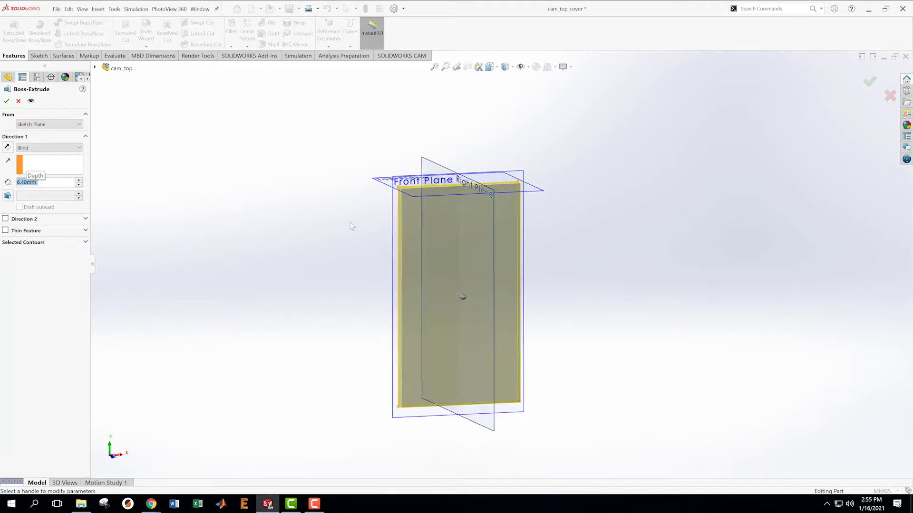
{"action": "middle_click_drag", "start_coordinate": [350, 222], "coordinate": [391, 234]}
{"action": "left_click", "coordinate": [7, 148]}
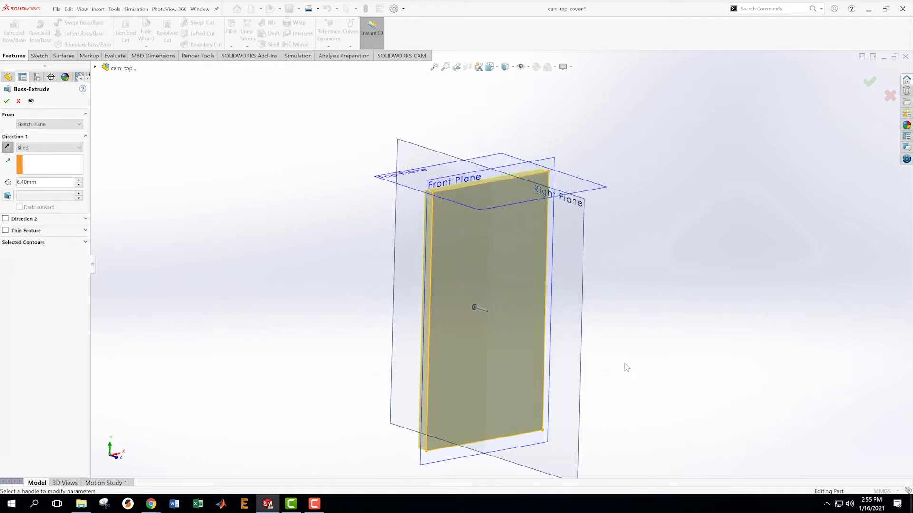
{"action": "scroll", "coordinate": [626, 365], "scroll_direction": "up", "scroll_amount": 1}
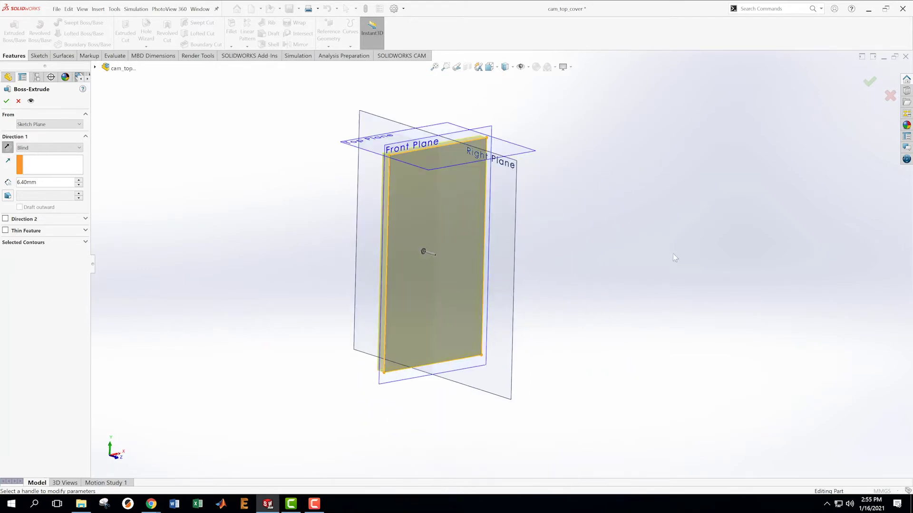
{"action": "left_click", "coordinate": [871, 82]}
Apply the light grey medium gloss plastic appearance to the extruded plate
{"action": "middle_click_drag", "start_coordinate": [568, 167], "coordinate": [545, 219]}
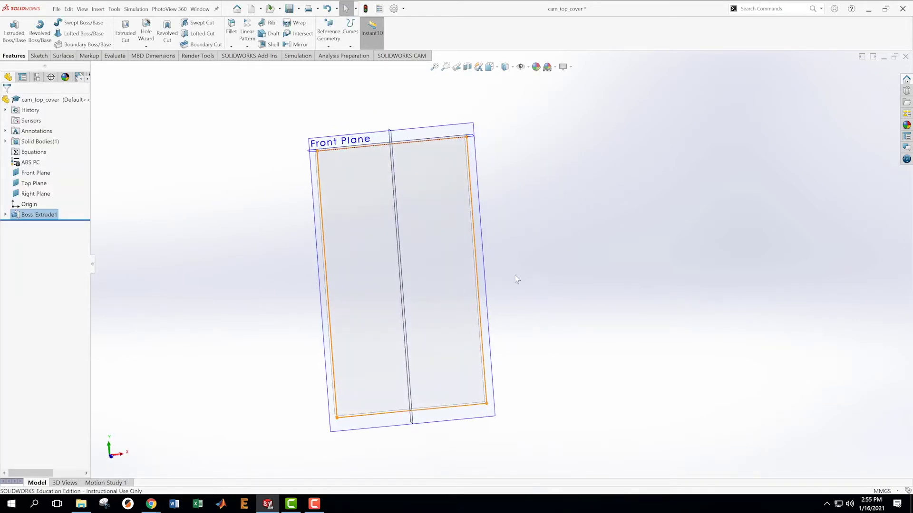
{"action": "middle_click_drag", "start_coordinate": [517, 279], "coordinate": [512, 237]}
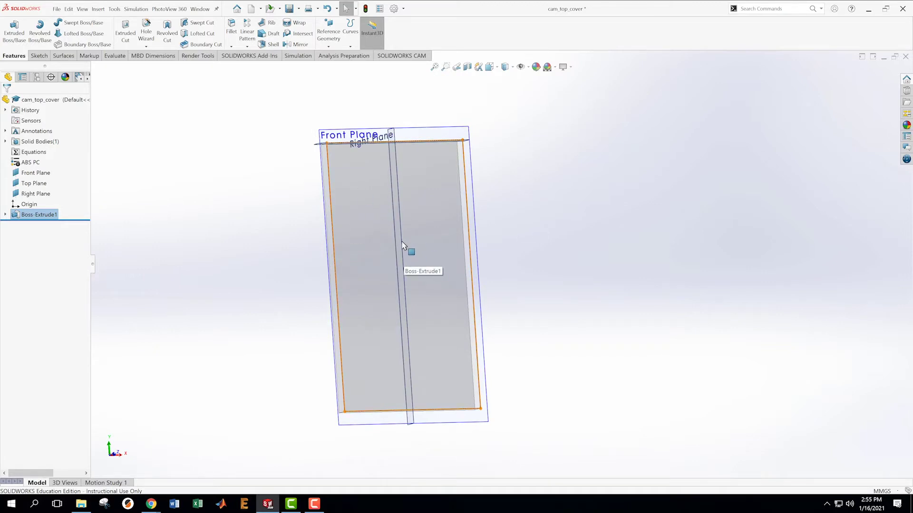
{"action": "middle_click_drag", "start_coordinate": [521, 242], "coordinate": [511, 276]}
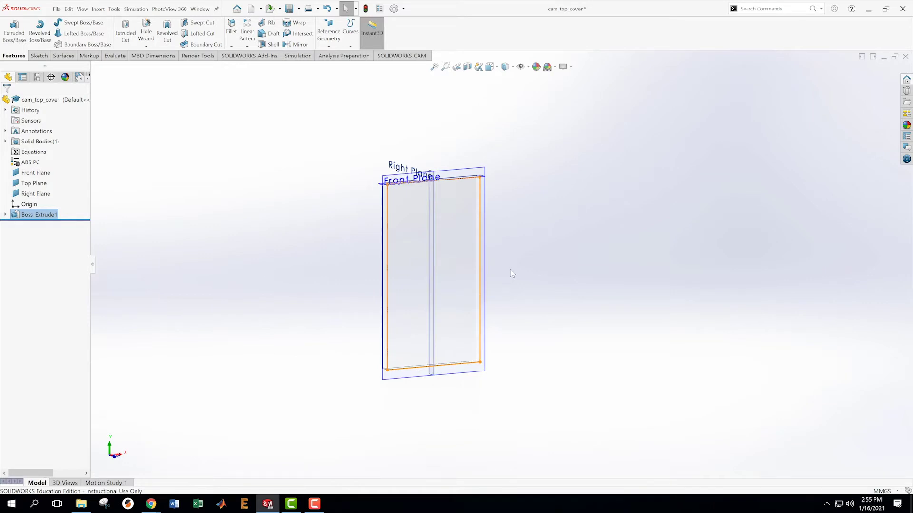
{"action": "scroll", "coordinate": [509, 270], "scroll_direction": "down", "scroll_amount": 2}
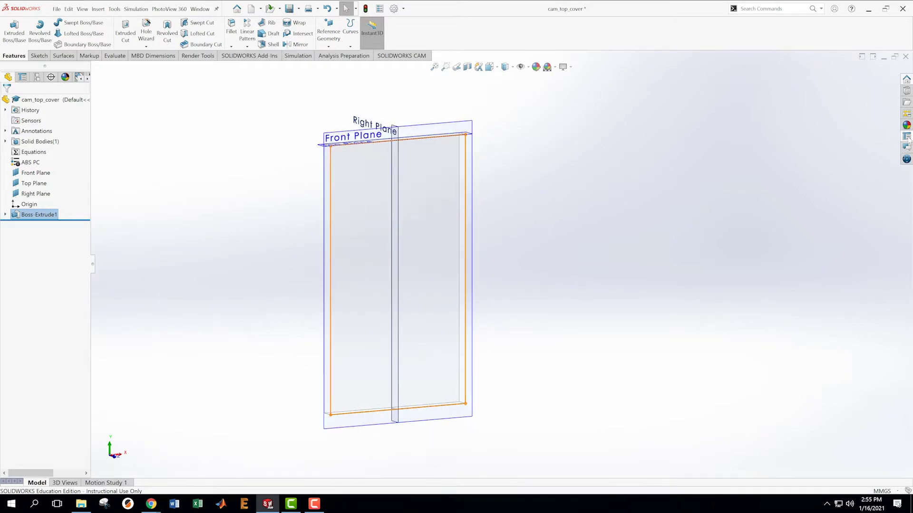
{"action": "left_click", "coordinate": [907, 125]}
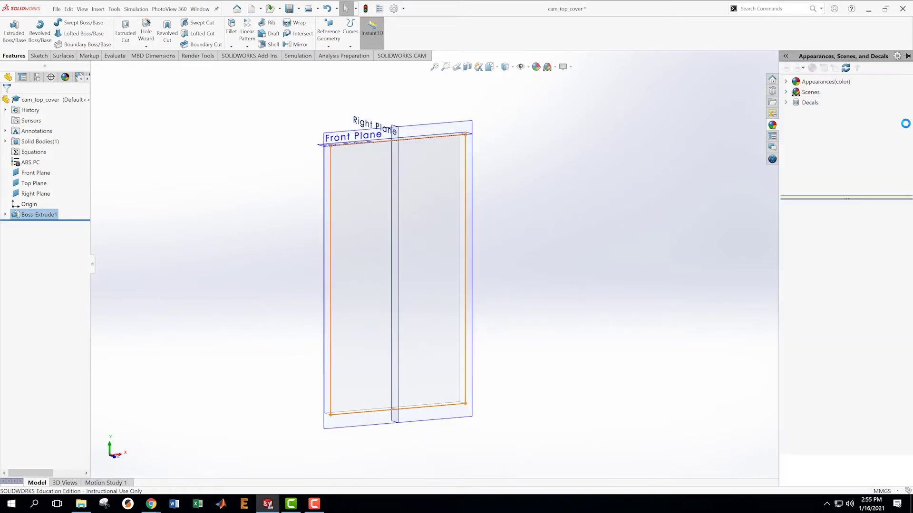
{"action": "left_click", "coordinate": [786, 82]}
{"action": "left_click", "coordinate": [799, 94]}
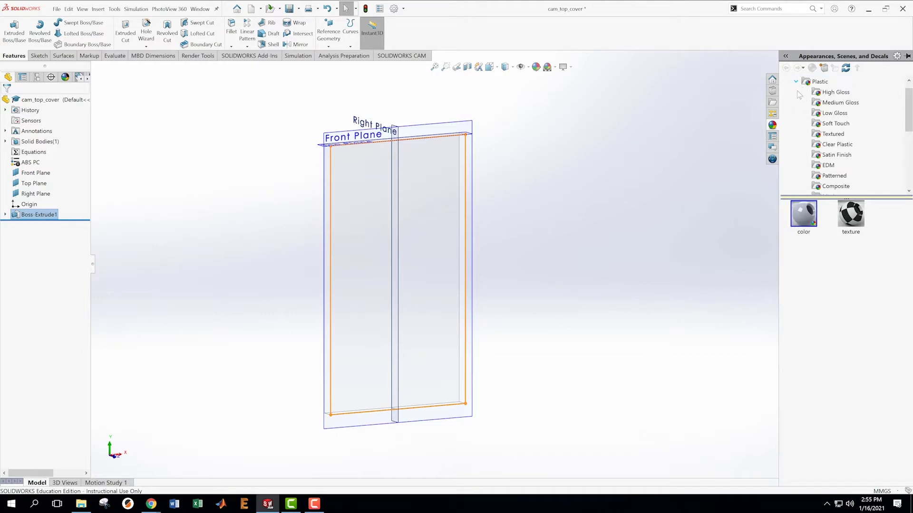
{"action": "left_click", "coordinate": [821, 103]}
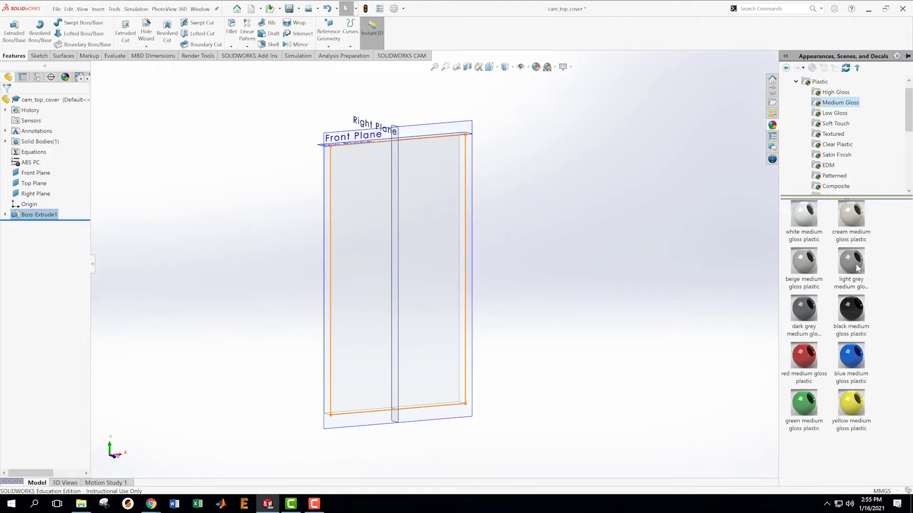
{"action": "left_click_drag", "start_coordinate": [849, 265], "coordinate": [449, 305]}
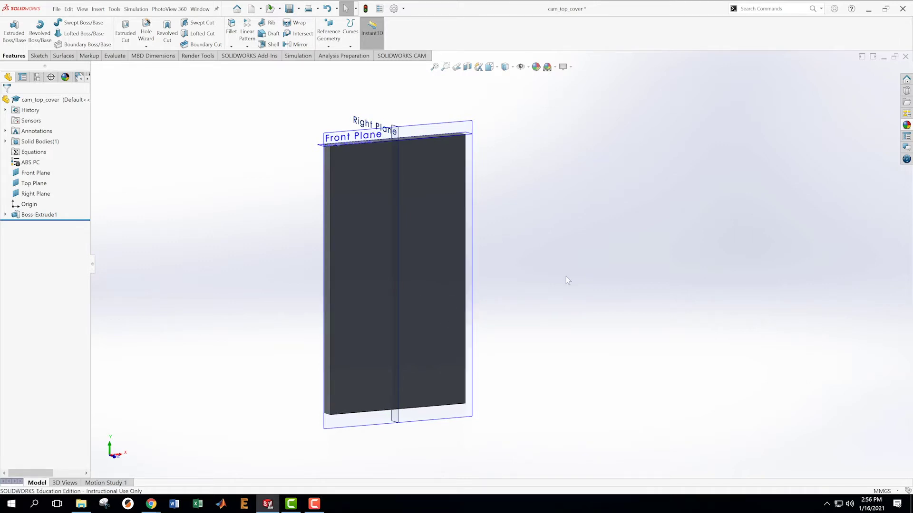
Change the plate's appearance to beige medium gloss plastic
{"action": "middle_click_drag", "start_coordinate": [566, 276], "coordinate": [511, 342]}
{"action": "middle_click_drag", "start_coordinate": [320, 290], "coordinate": [341, 284], "text": "ctrl"}
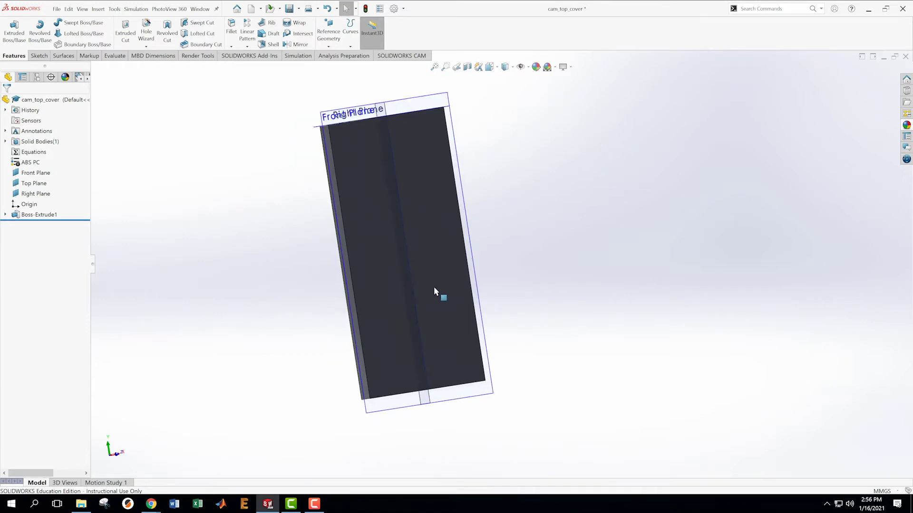
{"action": "left_click", "coordinate": [906, 125]}
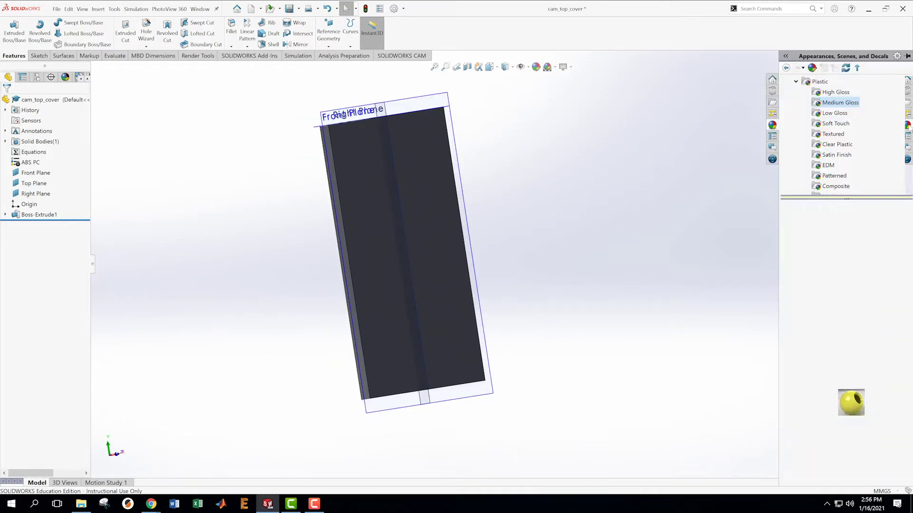
{"action": "mouse_move", "coordinate": [854, 231]}
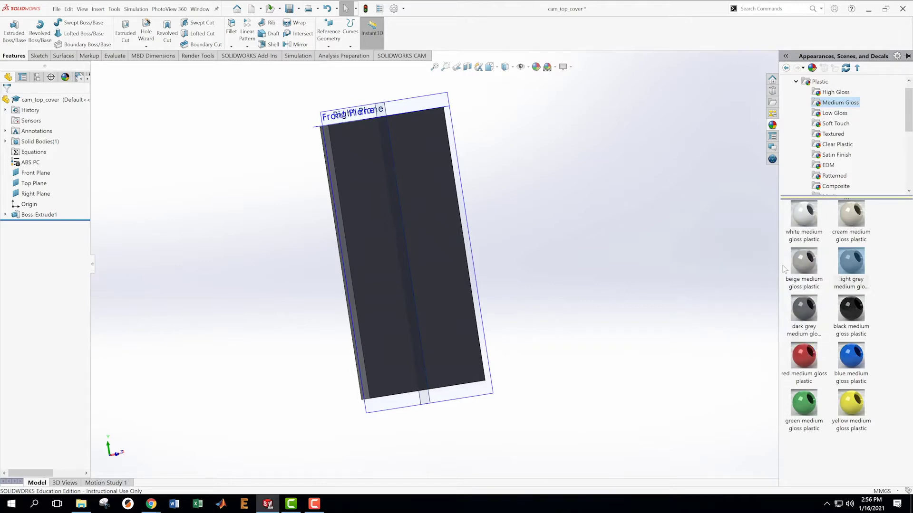
{"action": "left_click_drag", "start_coordinate": [811, 269], "coordinate": [421, 246]}
{"action": "left_click", "coordinate": [460, 247]}
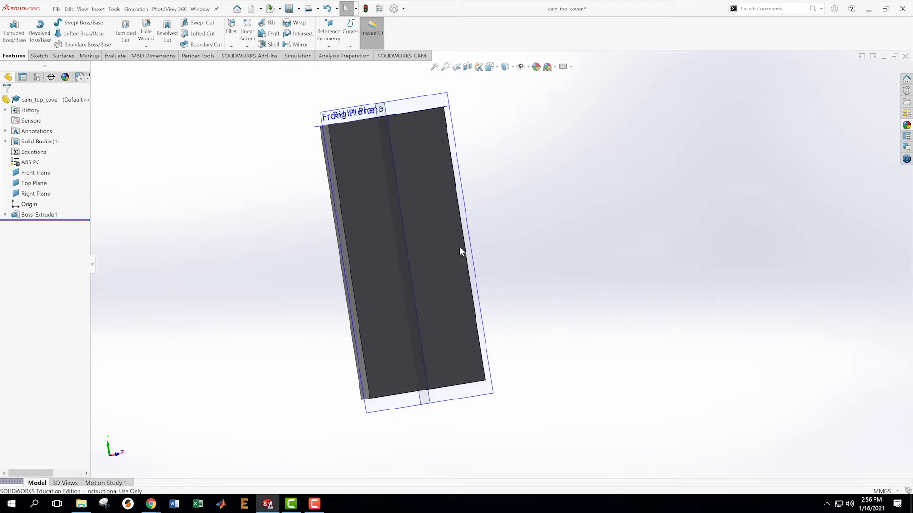
Change the appearance to cream medium gloss plastic and assign it to the whole part
{"action": "left_click", "coordinate": [906, 125]}
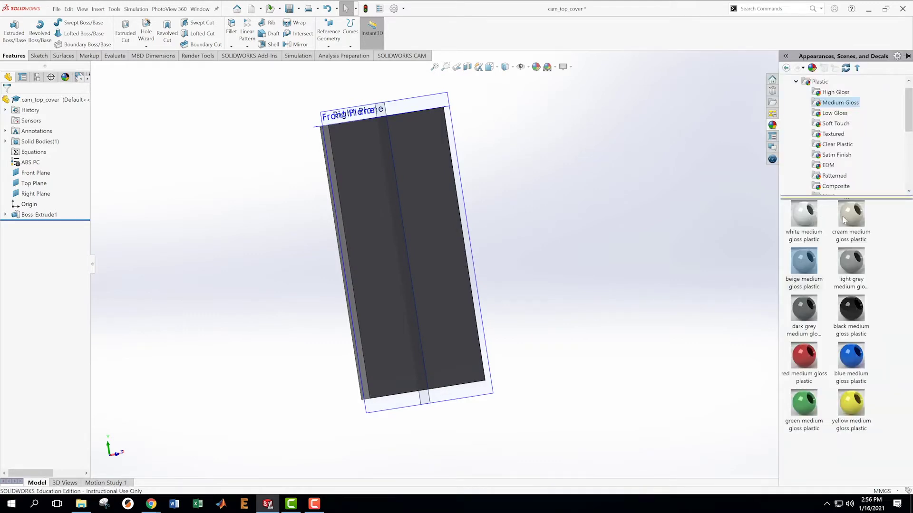
{"action": "mouse_move", "coordinate": [808, 220]}
{"action": "left_mouse_down"}
{"action": "mouse_move", "coordinate": [606, 251]}
{"action": "mouse_move", "coordinate": [432, 300]}
{"action": "mouse_move", "coordinate": [452, 288]}
{"action": "left_mouse_up"}
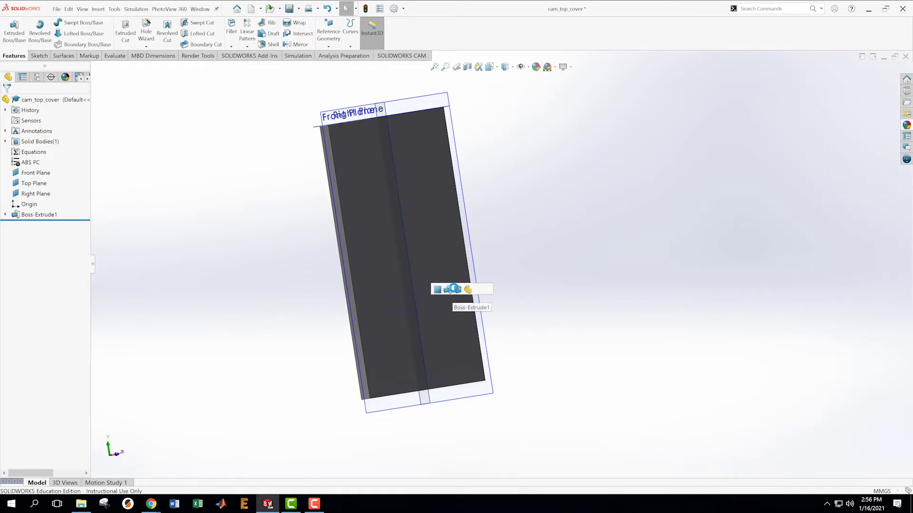
{"action": "left_click", "coordinate": [470, 291]}
Apply the white medium gloss plastic appearance to the part
{"action": "middle_click_drag", "start_coordinate": [540, 257], "coordinate": [505, 189]}
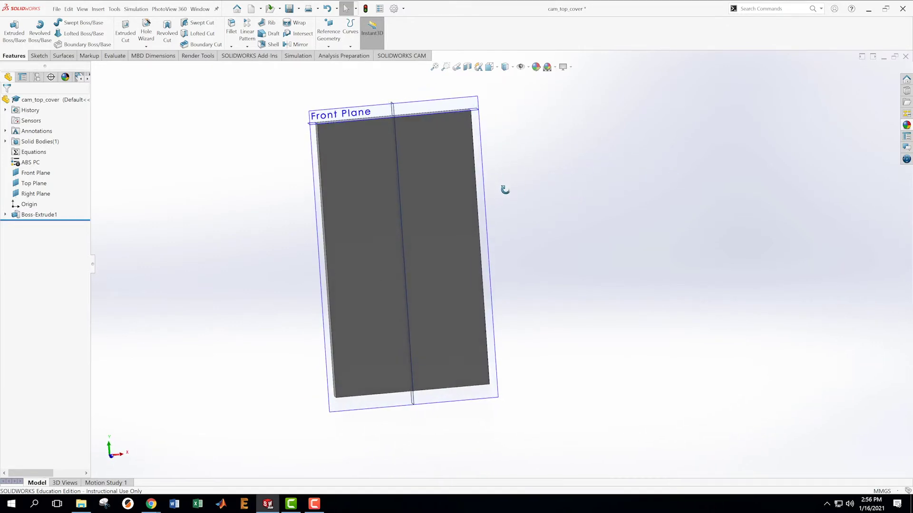
{"action": "scroll", "coordinate": [458, 153], "scroll_direction": "down", "scroll_amount": 2}
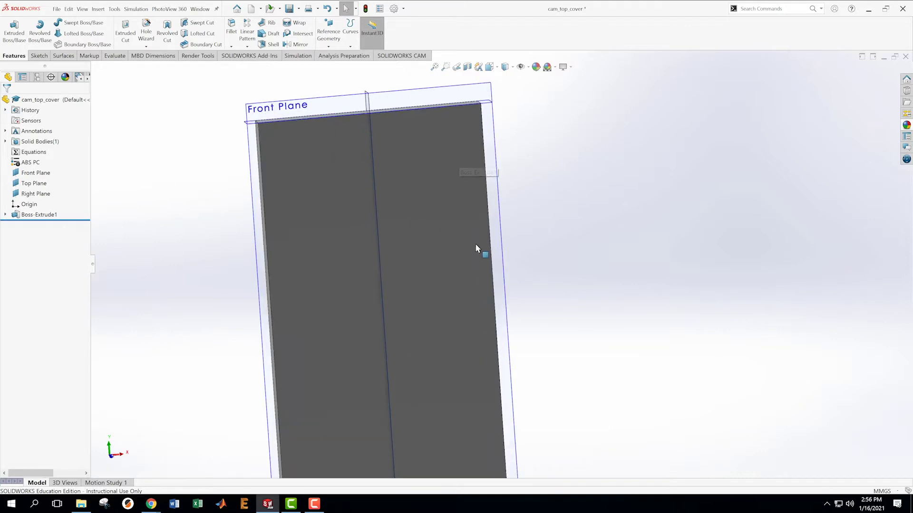
{"action": "scroll", "coordinate": [475, 247], "scroll_direction": "up", "scroll_amount": 2}
{"action": "middle_click_drag", "start_coordinate": [477, 297], "coordinate": [554, 287]}
{"action": "left_click", "coordinate": [906, 125]}
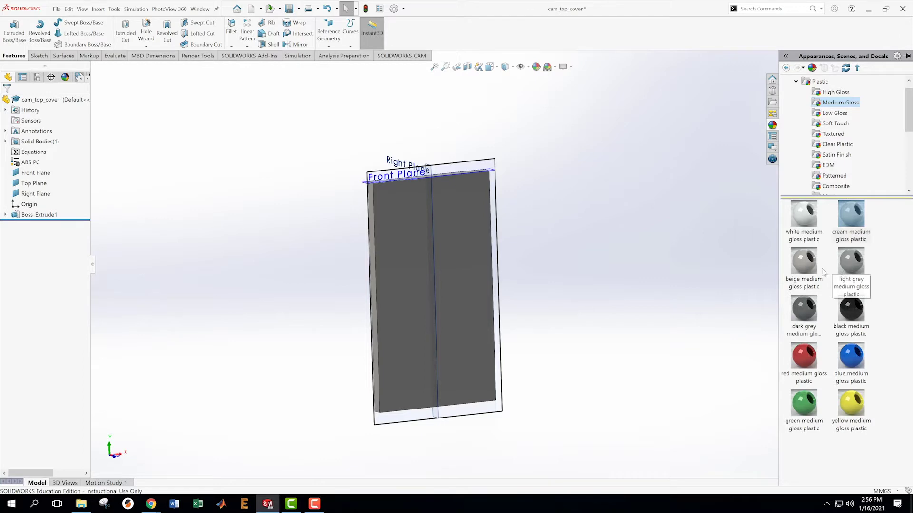
{"action": "mouse_move", "coordinate": [813, 271]}
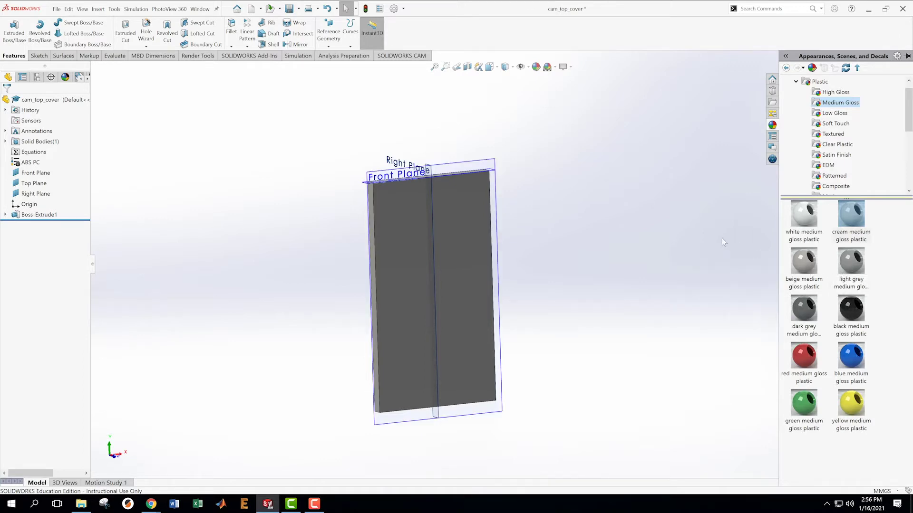
{"action": "left_click_drag", "start_coordinate": [806, 218], "coordinate": [482, 290]}
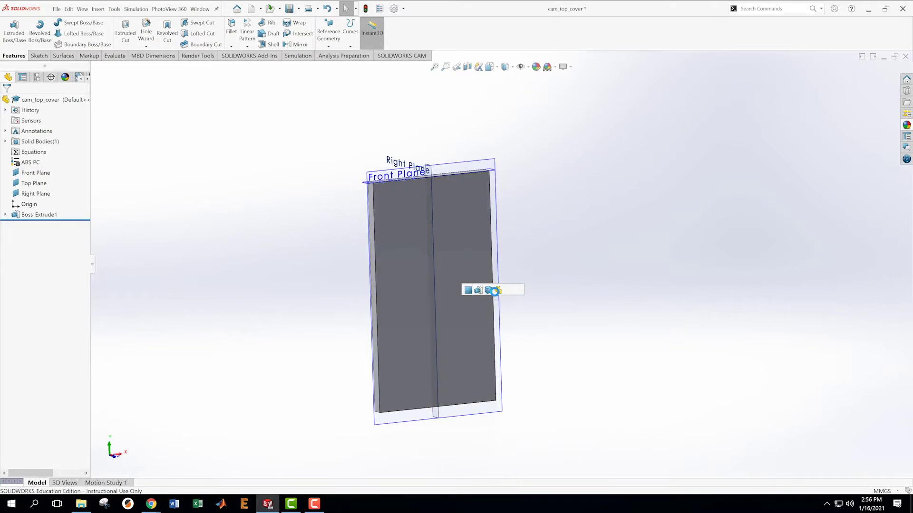
Turn on Perspective display for the model view
{"action": "scroll", "coordinate": [523, 250], "scroll_direction": "down", "scroll_amount": 2}
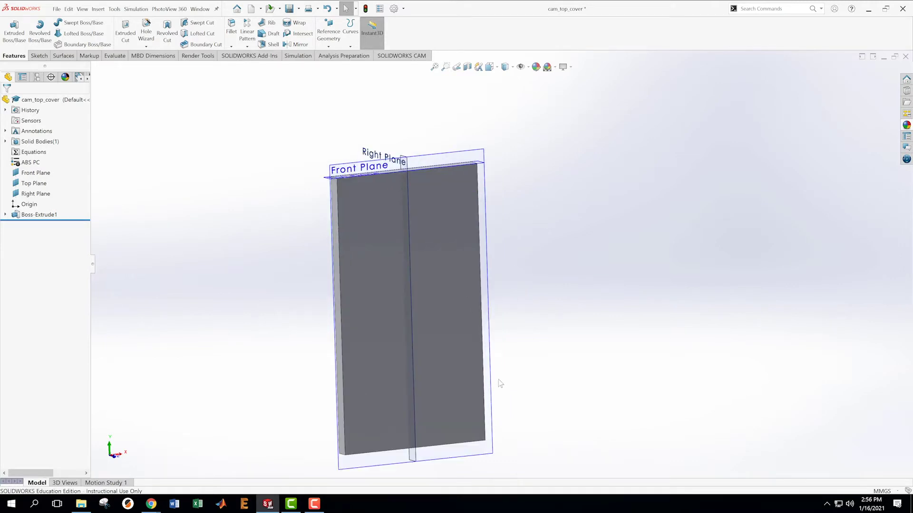
{"action": "middle_click_drag", "start_coordinate": [499, 383], "coordinate": [561, 361]}
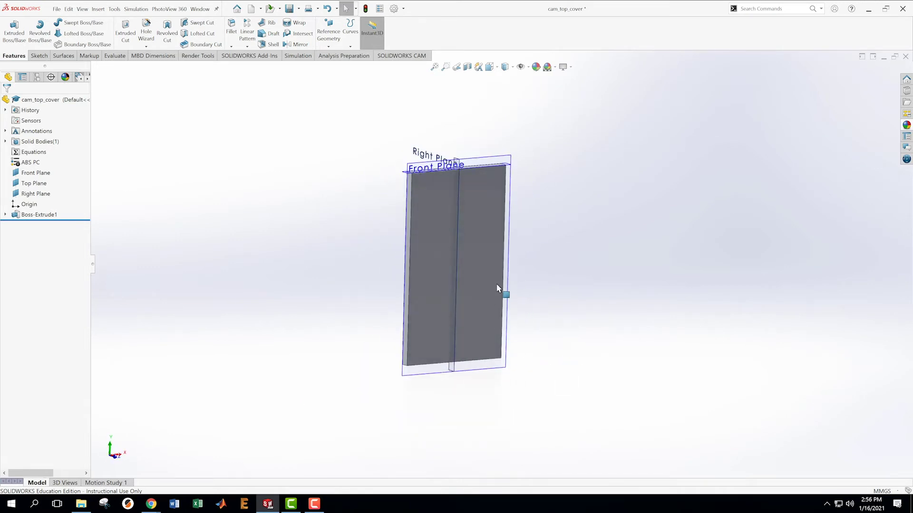
{"action": "scroll", "coordinate": [497, 287], "scroll_direction": "down", "scroll_amount": 3}
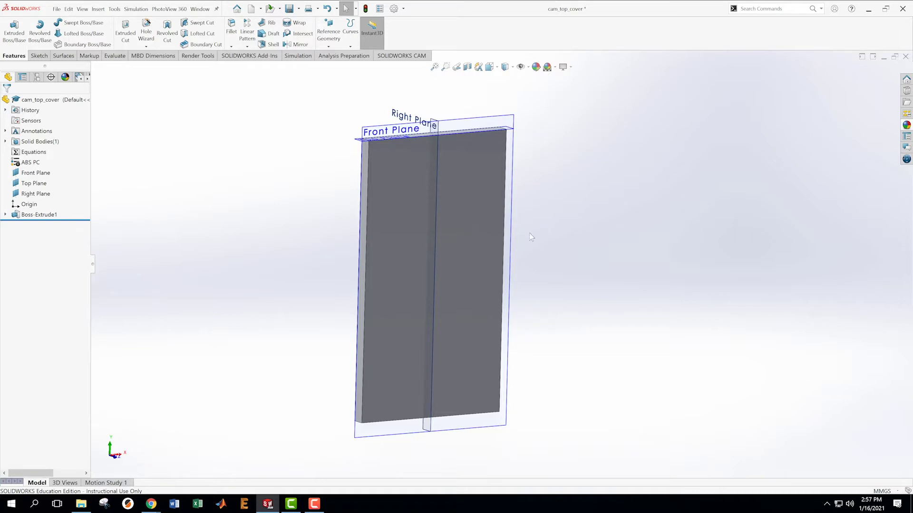
{"action": "middle_click_drag", "start_coordinate": [579, 279], "coordinate": [537, 315]}
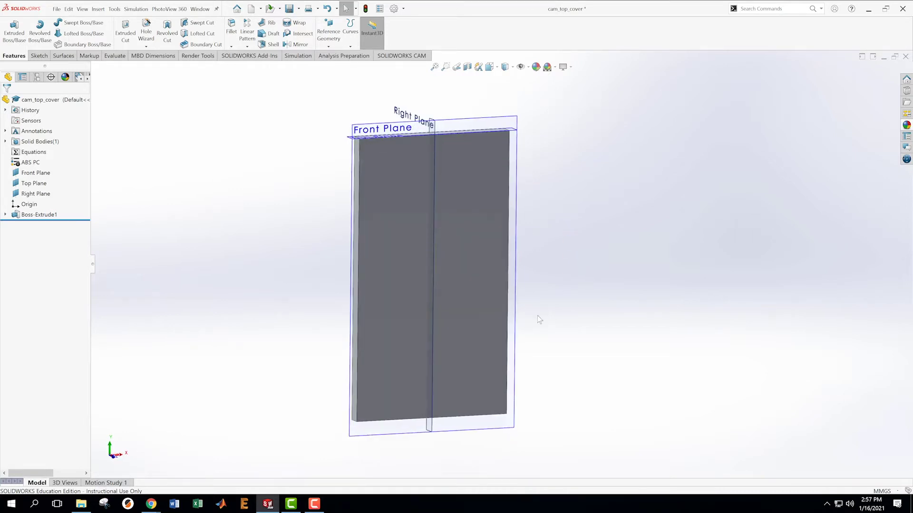
{"action": "scroll", "coordinate": [534, 298], "scroll_direction": "up", "scroll_amount": 2}
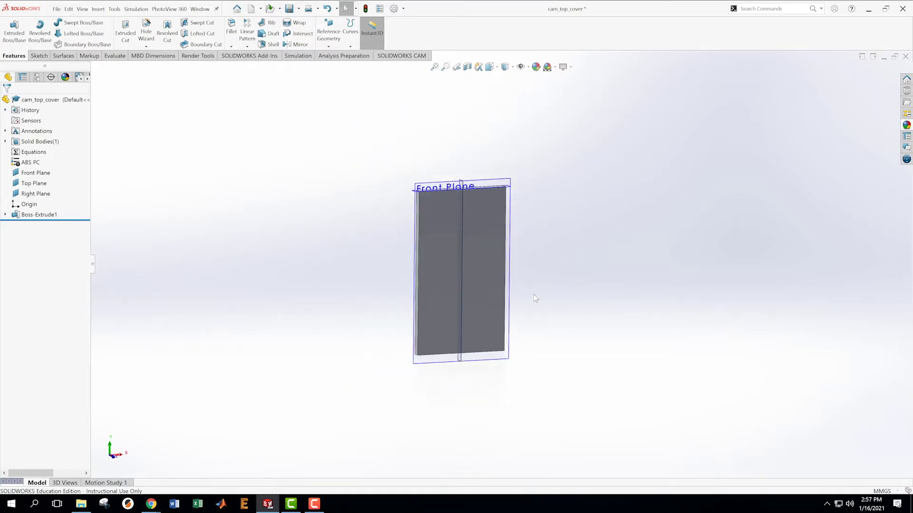
{"action": "left_click", "coordinate": [570, 67]}
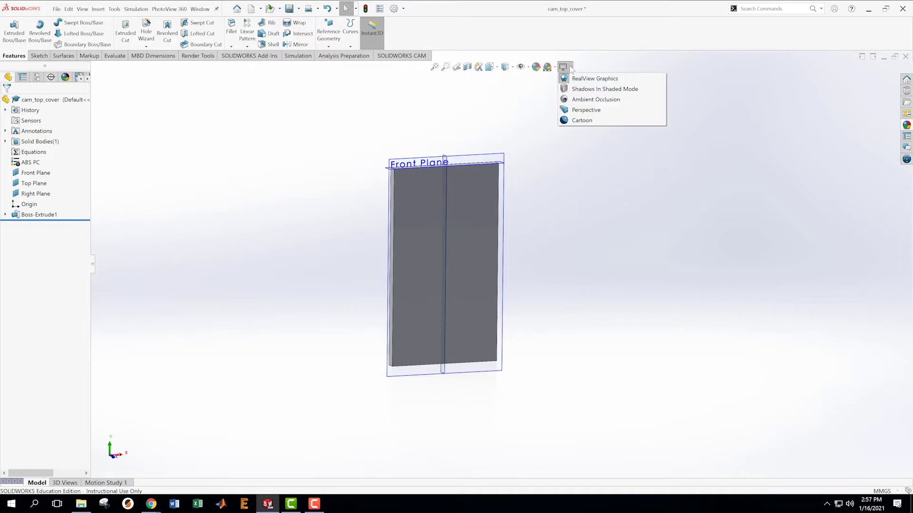
{"action": "left_click", "coordinate": [570, 110]}
{"action": "mouse_move", "coordinate": [521, 302]}
{"action": "middle_mouse_down"}
{"action": "mouse_move", "coordinate": [526, 250]}
{"action": "mouse_move", "coordinate": [534, 314]}
{"action": "mouse_move", "coordinate": [537, 303]}
{"action": "mouse_move", "coordinate": [519, 288]}
{"action": "middle_mouse_up"}
{"action": "scroll", "coordinate": [509, 273], "scroll_direction": "up", "scroll_amount": 3}
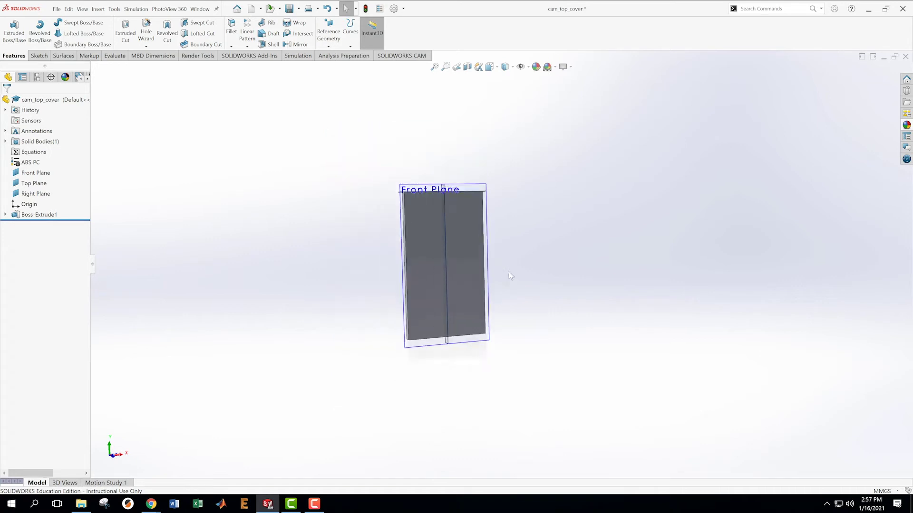
{"action": "scroll", "coordinate": [507, 271], "scroll_direction": "down", "scroll_amount": 2}
{"action": "scroll", "coordinate": [389, 210], "scroll_direction": "down", "scroll_amount": 2}
{"action": "middle_click_drag", "start_coordinate": [301, 298], "coordinate": [328, 326]}
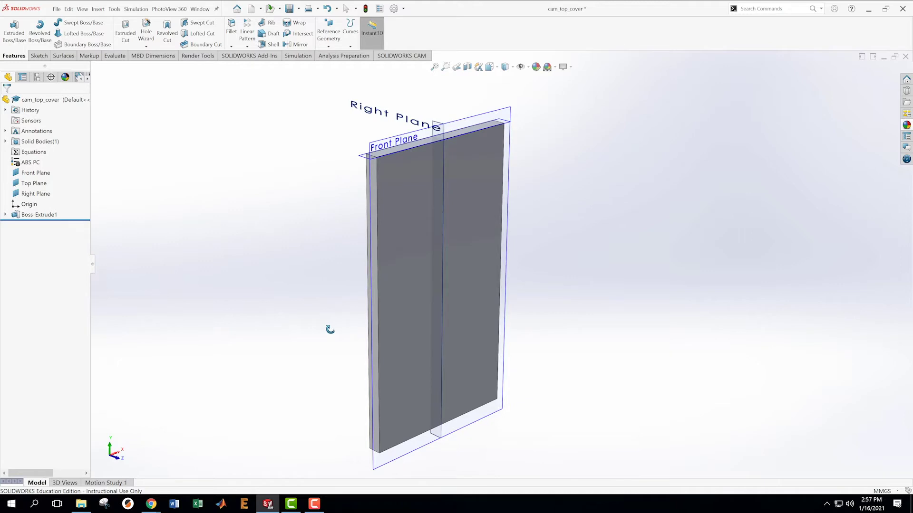
{"action": "left_click", "coordinate": [570, 67]}
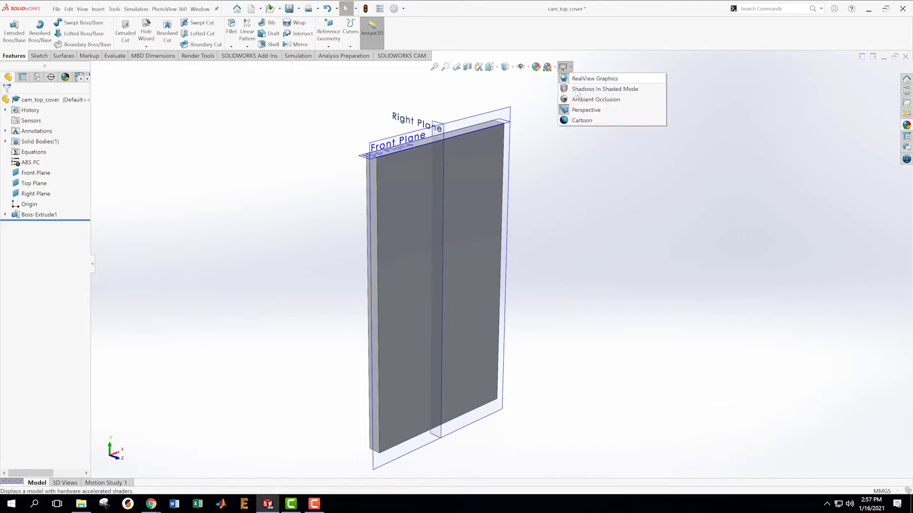
{"action": "left_click", "coordinate": [543, 224]}
{"action": "scroll", "coordinate": [533, 265], "scroll_direction": "down", "scroll_amount": 1}
{"action": "scroll", "coordinate": [533, 271], "scroll_direction": "up", "scroll_amount": 2}
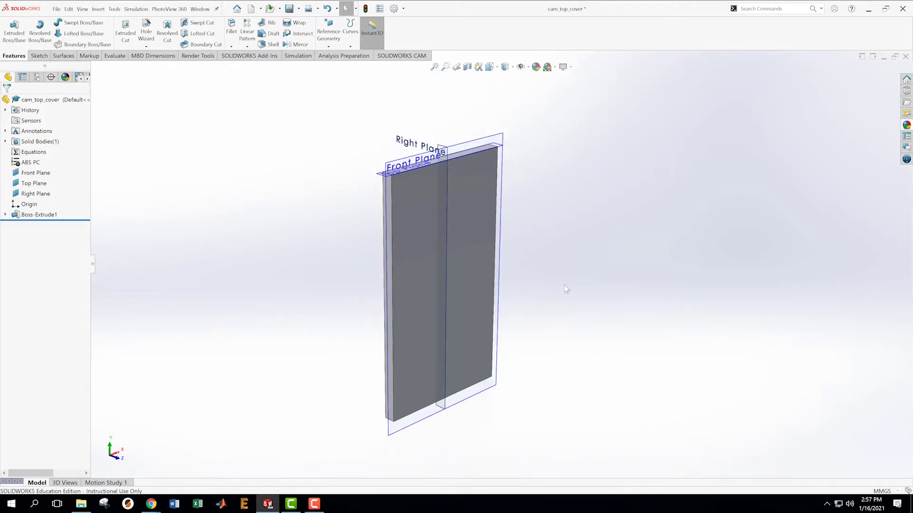
{"action": "middle_click_drag", "start_coordinate": [564, 285], "coordinate": [541, 260]}
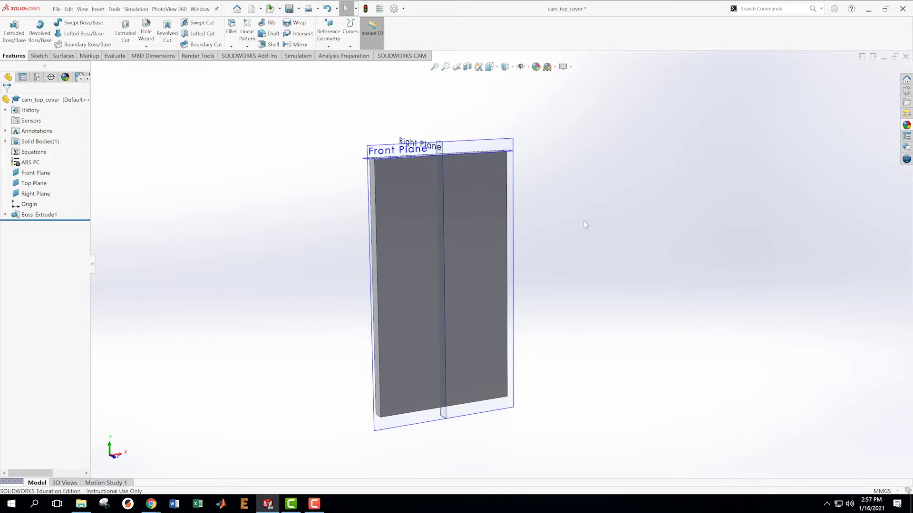
Fillet the plate's two upper corner edges with a 2 mm radius
{"action": "scroll", "coordinate": [583, 220], "scroll_direction": "down", "scroll_amount": 2}
{"action": "middle_click_drag", "start_coordinate": [562, 166], "coordinate": [525, 211]}
{"action": "scroll", "coordinate": [525, 211], "scroll_direction": "up", "scroll_amount": 1}
{"action": "scroll", "coordinate": [525, 211], "scroll_direction": "down", "scroll_amount": 1}
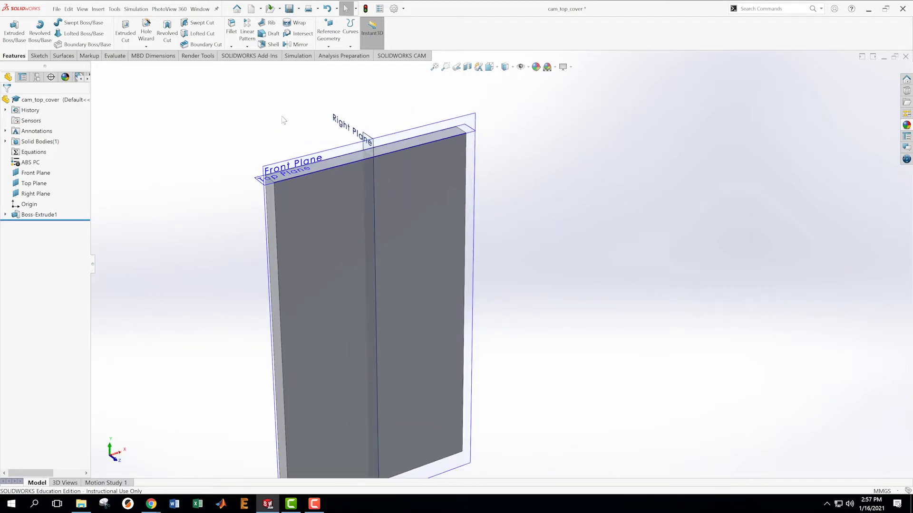
{"action": "left_click", "coordinate": [232, 46]}
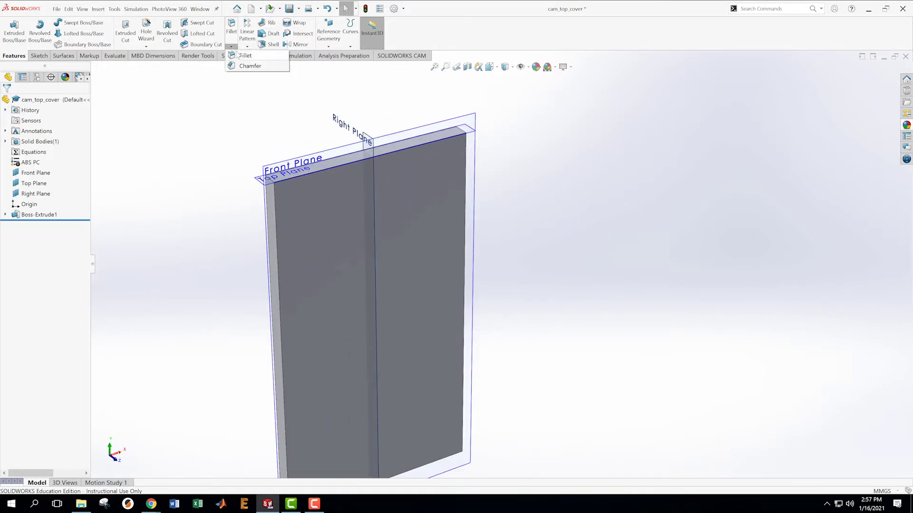
{"action": "left_click", "coordinate": [242, 53]}
{"action": "left_click", "coordinate": [272, 182]}
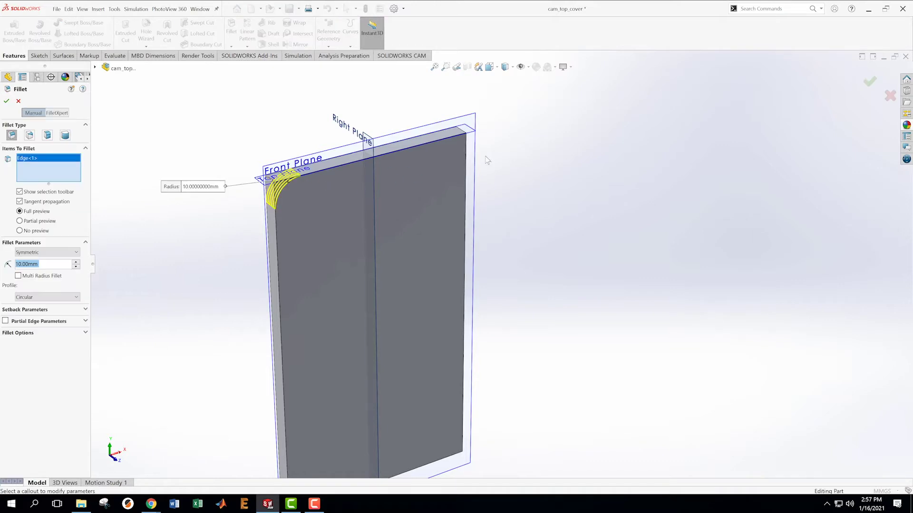
{"action": "middle_click_drag", "start_coordinate": [528, 128], "coordinate": [494, 199]}
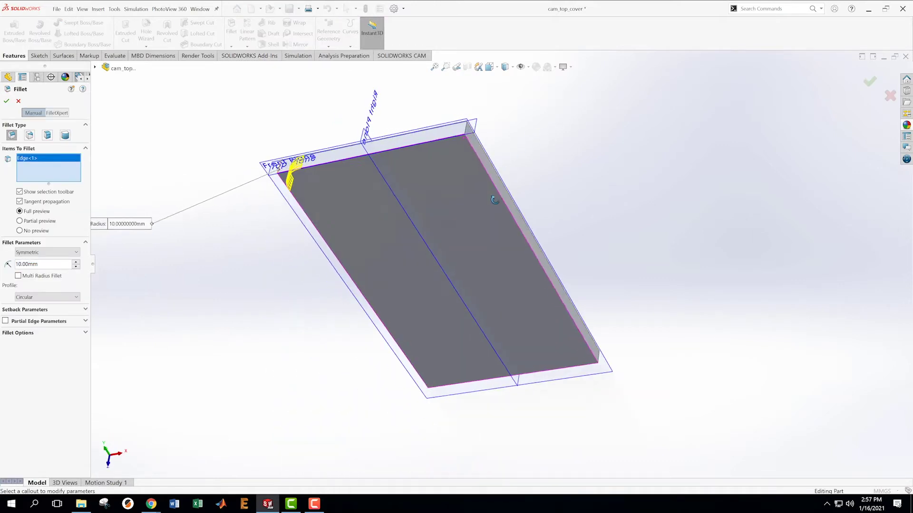
{"action": "left_click", "coordinate": [469, 132]}
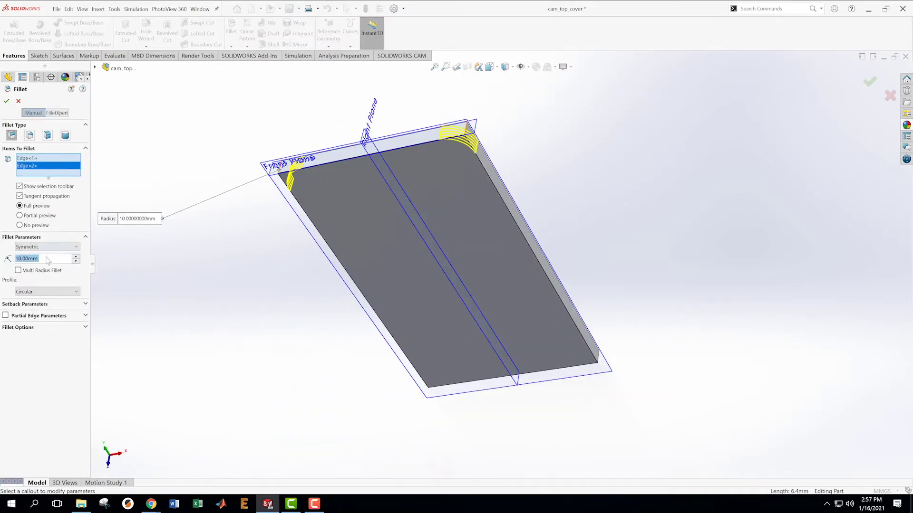
{"action": "type", "text": "2"}
{"action": "key", "text": "Return"}
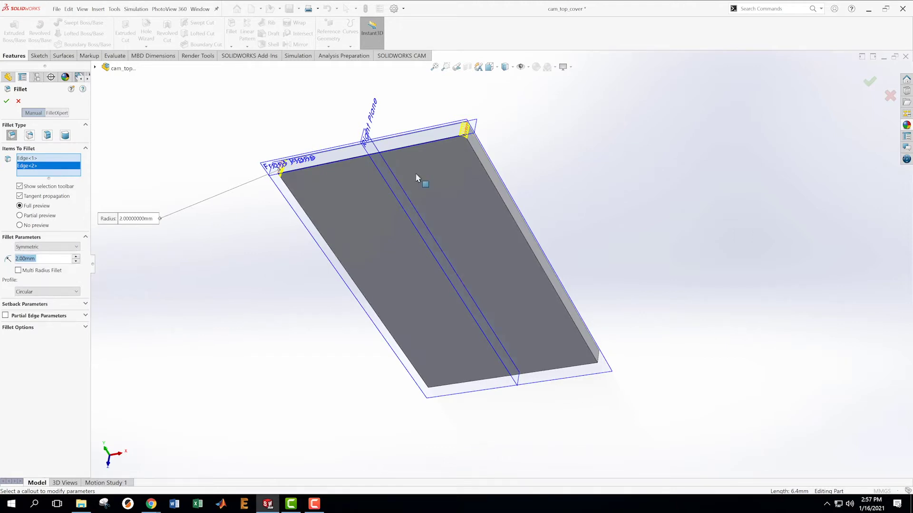
{"action": "left_click", "coordinate": [869, 82]}
Fillet the plate's two lower corner edges with a 10 mm radius
{"action": "middle_click_drag", "start_coordinate": [498, 252], "coordinate": [412, 157]}
{"action": "scroll", "coordinate": [491, 443], "scroll_direction": "down", "scroll_amount": 2}
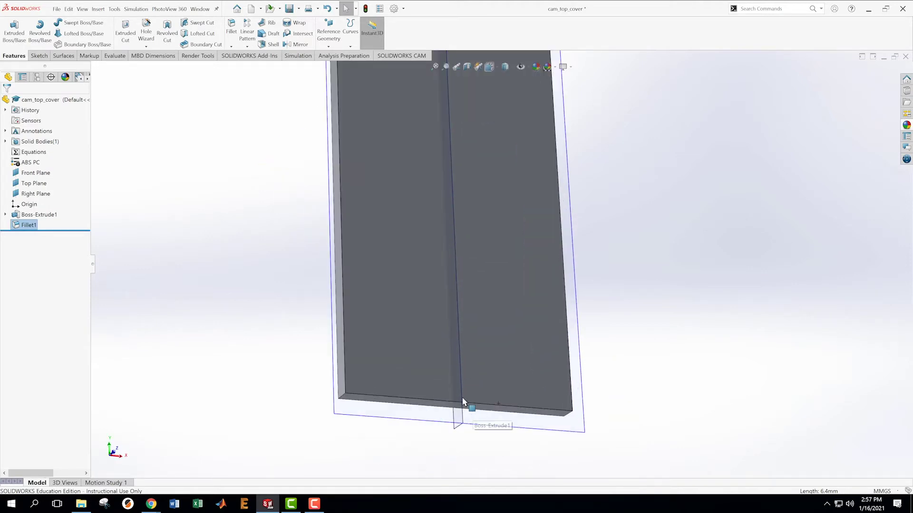
{"action": "middle_click_drag", "start_coordinate": [464, 403], "coordinate": [380, 309]}
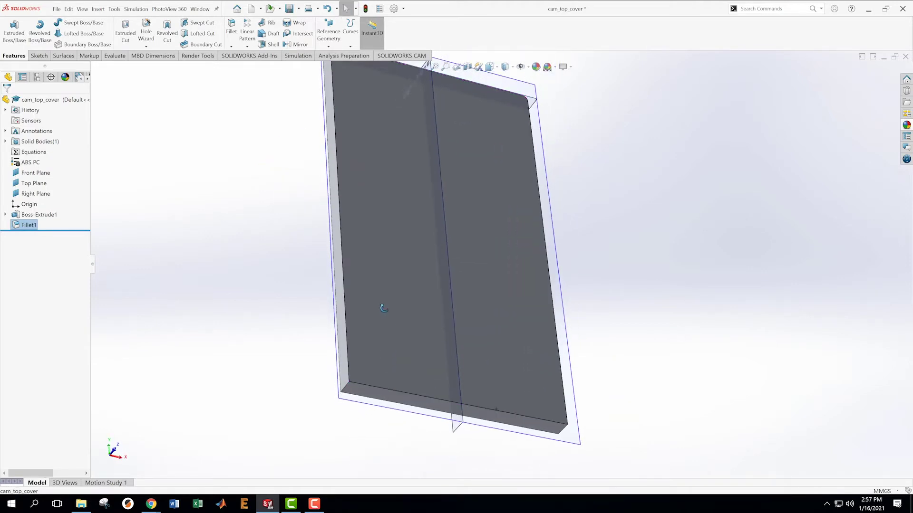
{"action": "left_click", "coordinate": [231, 26]}
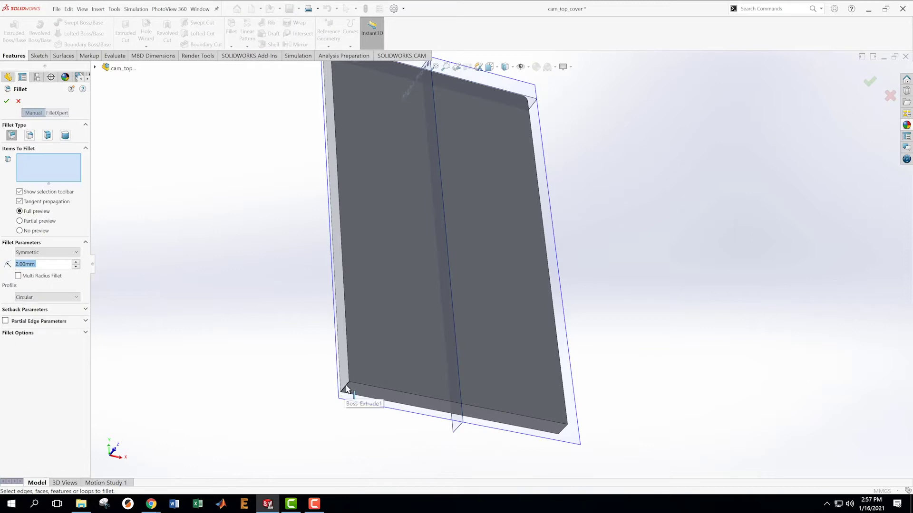
{"action": "left_click", "coordinate": [345, 388]}
{"action": "middle_click_drag", "start_coordinate": [346, 383], "coordinate": [408, 387]}
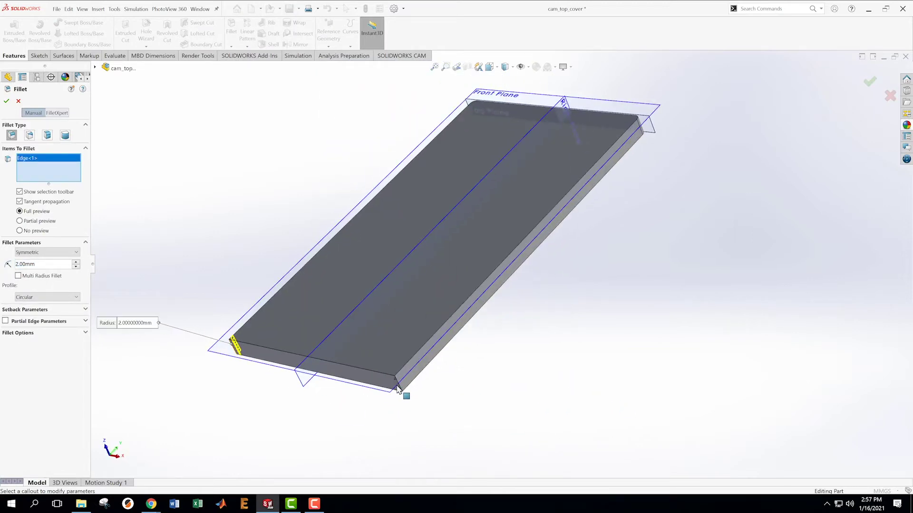
{"action": "left_click", "coordinate": [401, 394]}
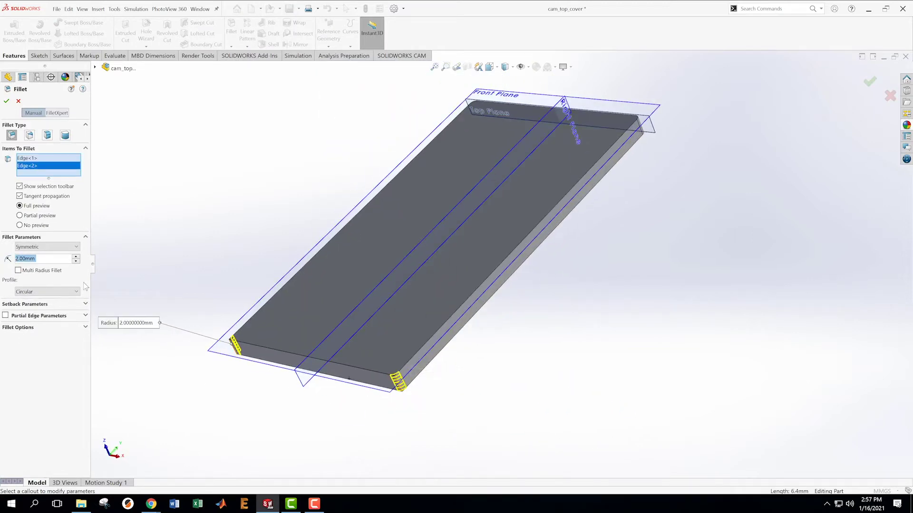
{"action": "type", "text": "10"}
{"action": "key", "text": "Return"}
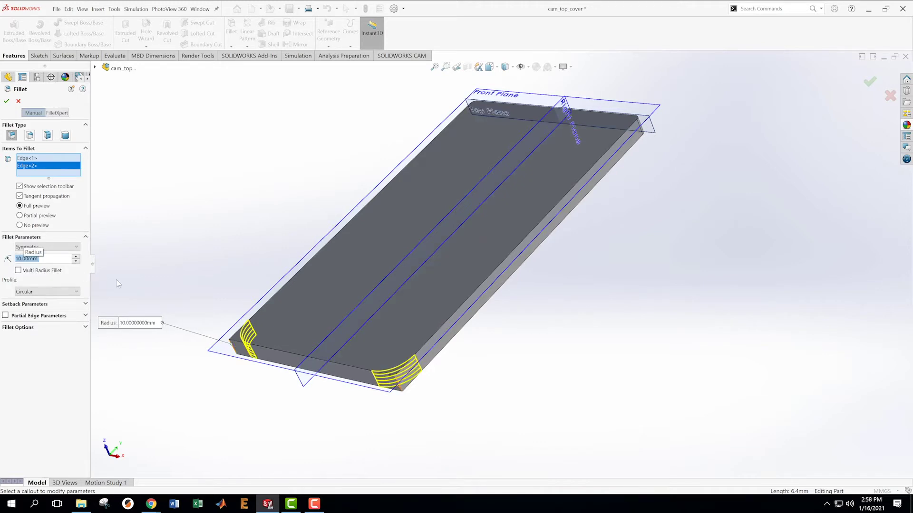
{"action": "scroll", "coordinate": [501, 340], "scroll_direction": "up", "scroll_amount": 2}
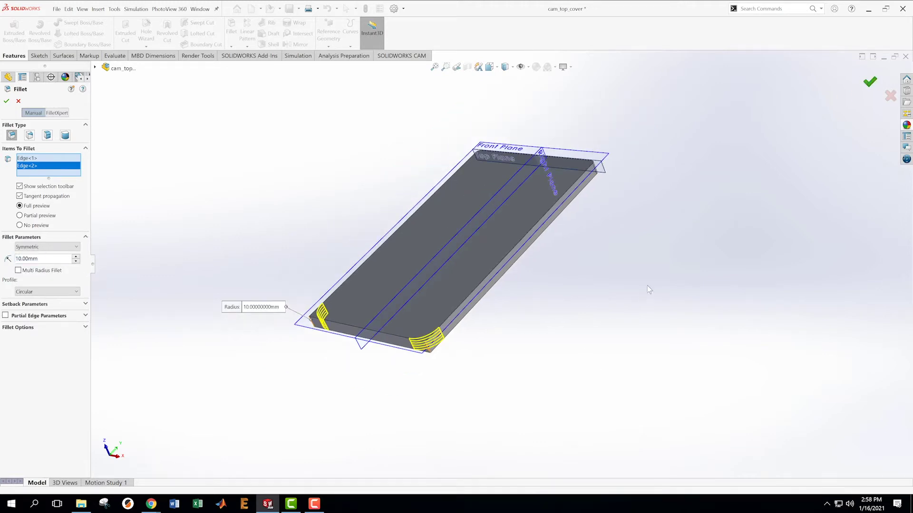
{"action": "left_click", "coordinate": [870, 81]}
Start a sketch on the plate's back face and orient the view normal to it
{"action": "middle_click_drag", "start_coordinate": [539, 357], "coordinate": [610, 174]}
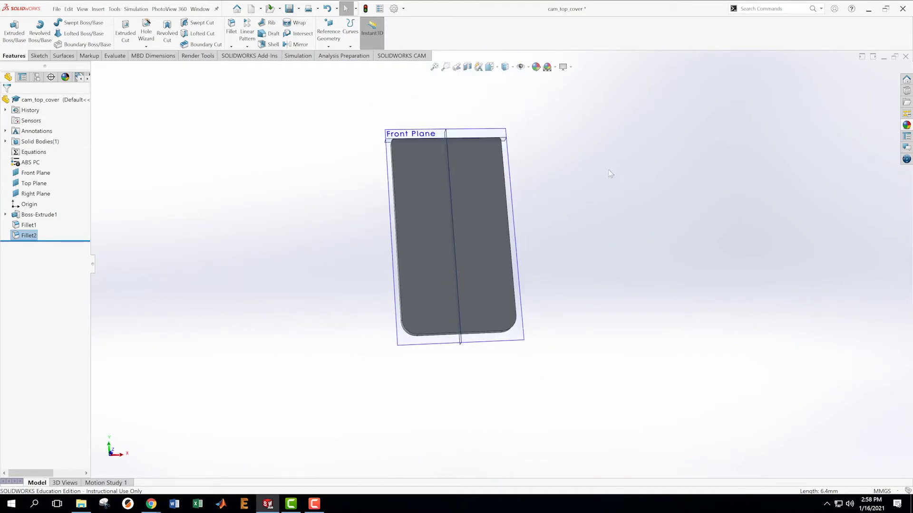
{"action": "left_click", "coordinate": [496, 67]}
{"action": "left_click", "coordinate": [404, 263]}
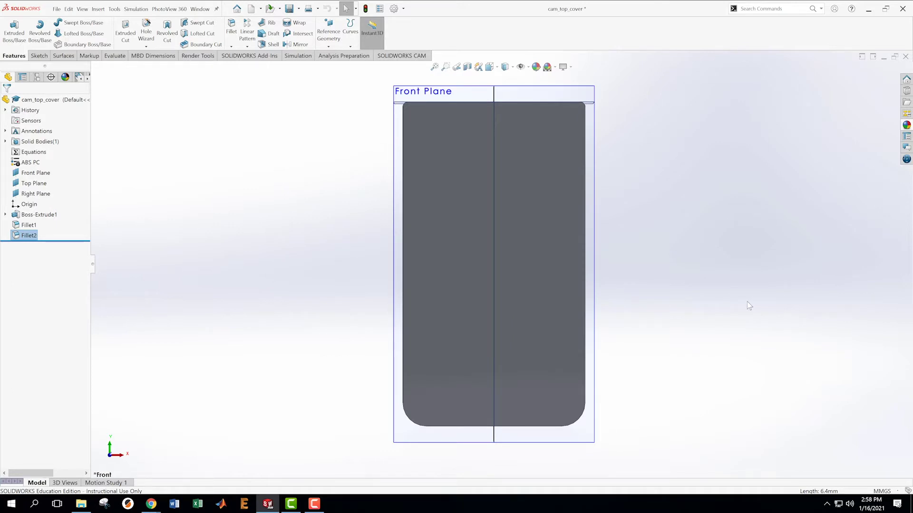
{"action": "middle_click_drag", "start_coordinate": [647, 260], "coordinate": [478, 146]}
{"action": "scroll", "coordinate": [521, 303], "scroll_direction": "down", "scroll_amount": 2}
{"action": "right_click", "coordinate": [398, 304]}
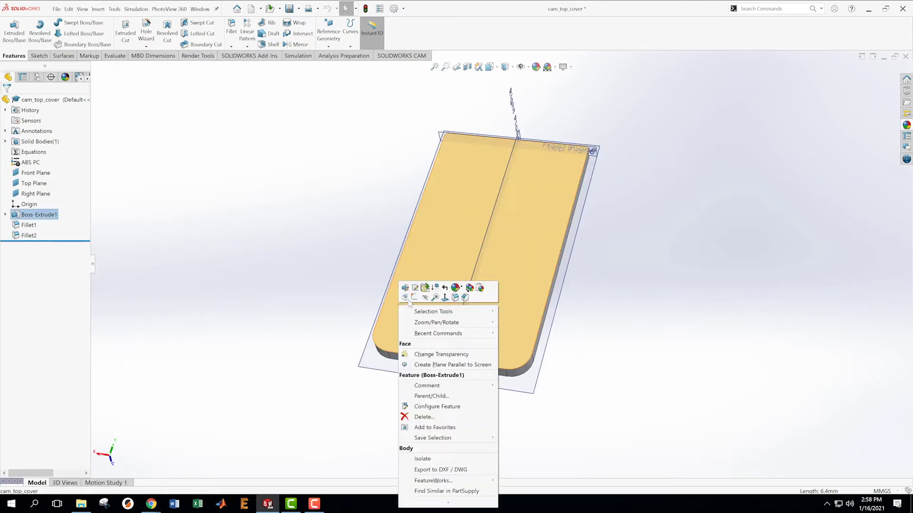
{"action": "key", "text": "Escape"}
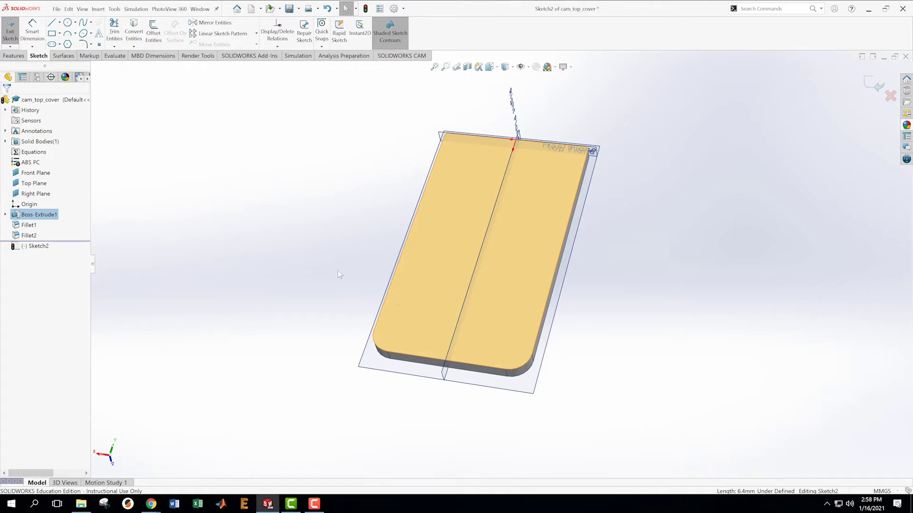
{"action": "left_click_drag", "start_coordinate": [42, 246], "coordinate": [37, 248]}
{"action": "right_click", "coordinate": [38, 248]}
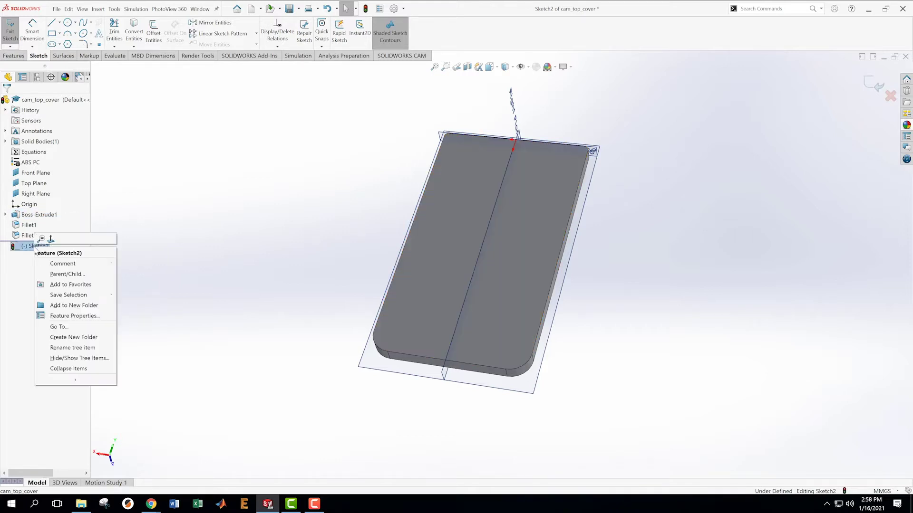
{"action": "left_click", "coordinate": [51, 239]}
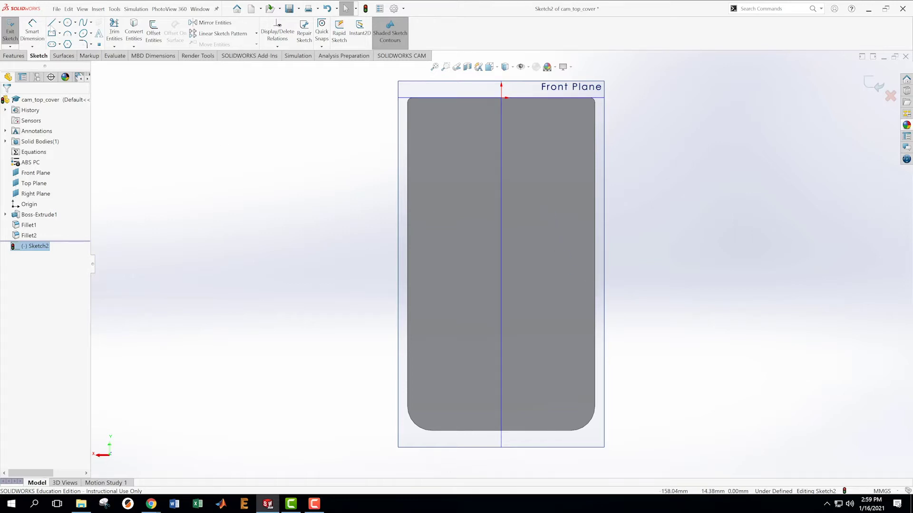
Offset the plate's two long edges, lower edge and lower corner arcs inward by 3.6 mm in the sketch
{"action": "left_click", "coordinate": [154, 30]}
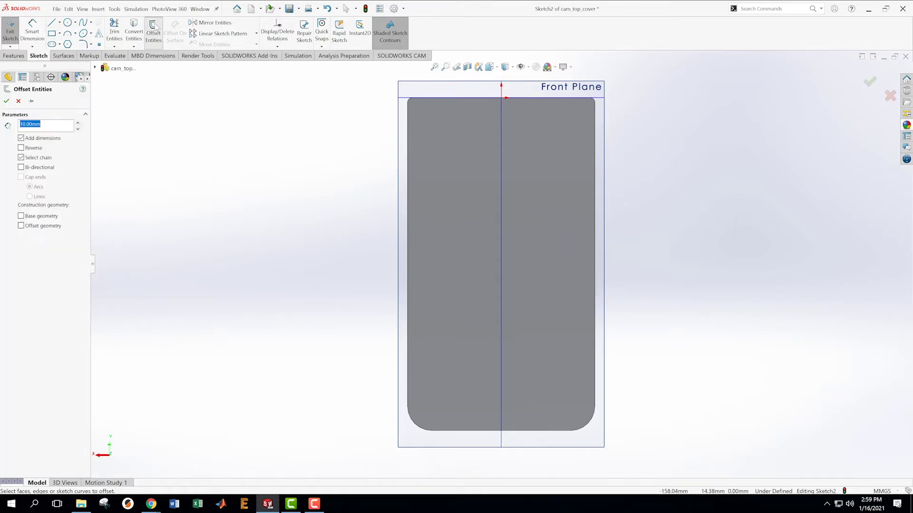
{"action": "scroll", "coordinate": [412, 296], "scroll_direction": "down", "scroll_amount": 3}
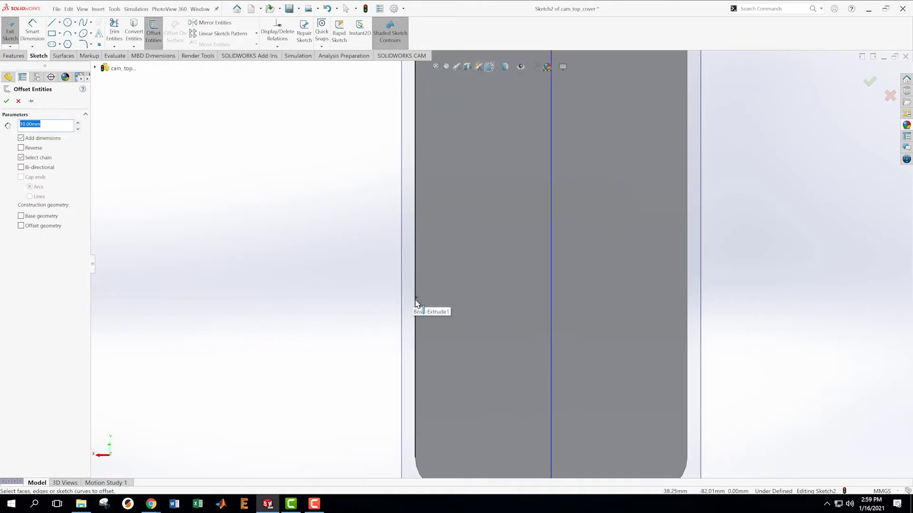
{"action": "left_click", "coordinate": [415, 303]}
{"action": "scroll", "coordinate": [372, 232], "scroll_direction": "up", "scroll_amount": 5}
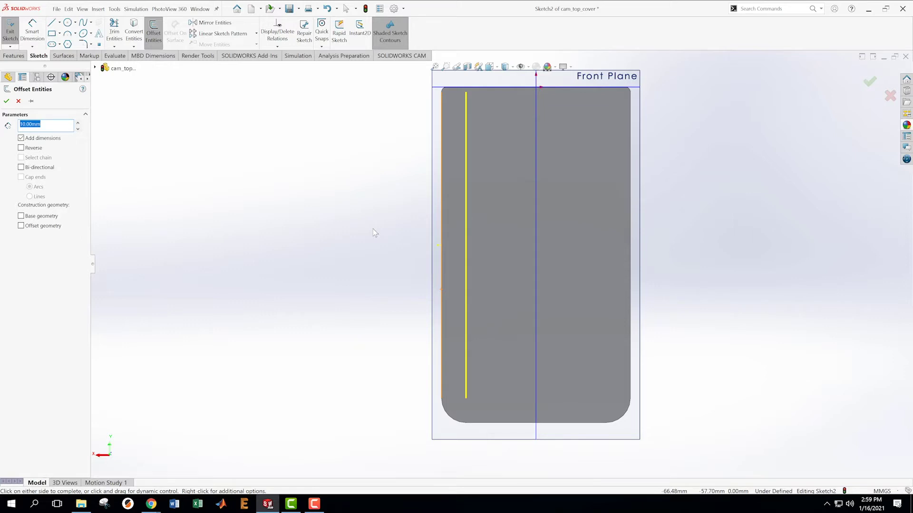
{"action": "type", "text": "3.6"}
{"action": "key", "text": "Return"}
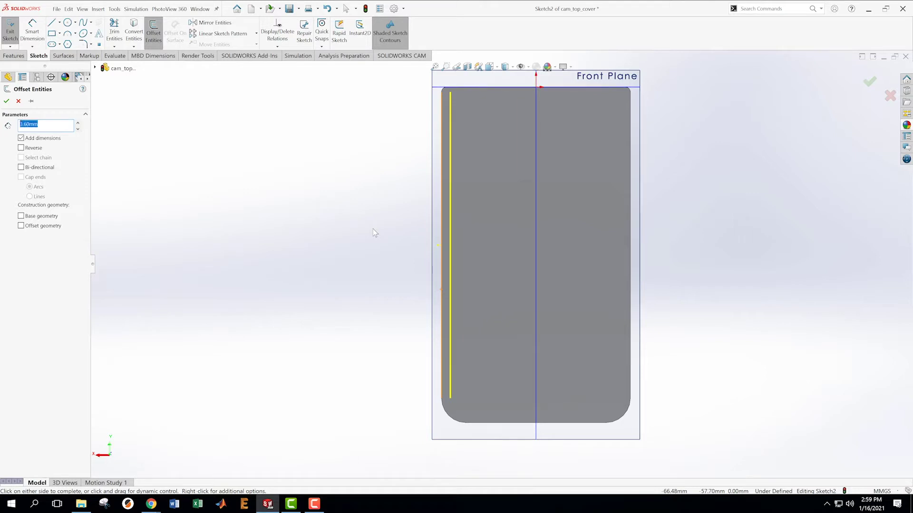
{"action": "left_click", "coordinate": [474, 425]}
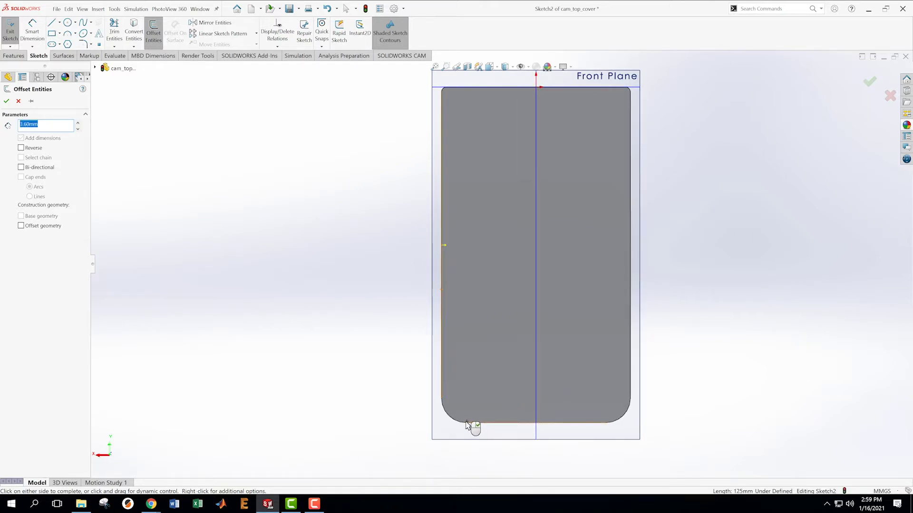
{"action": "left_click", "coordinate": [455, 422]}
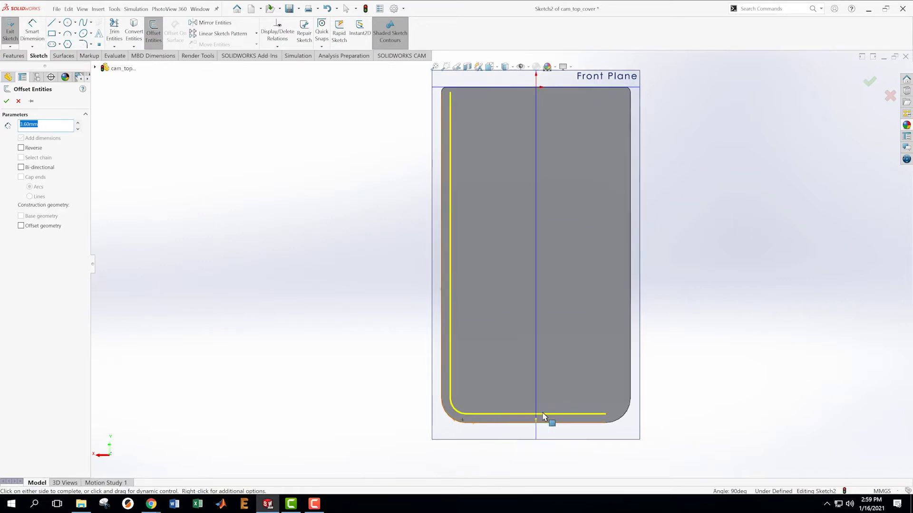
{"action": "left_click", "coordinate": [627, 417]}
{"action": "left_click", "coordinate": [630, 383]}
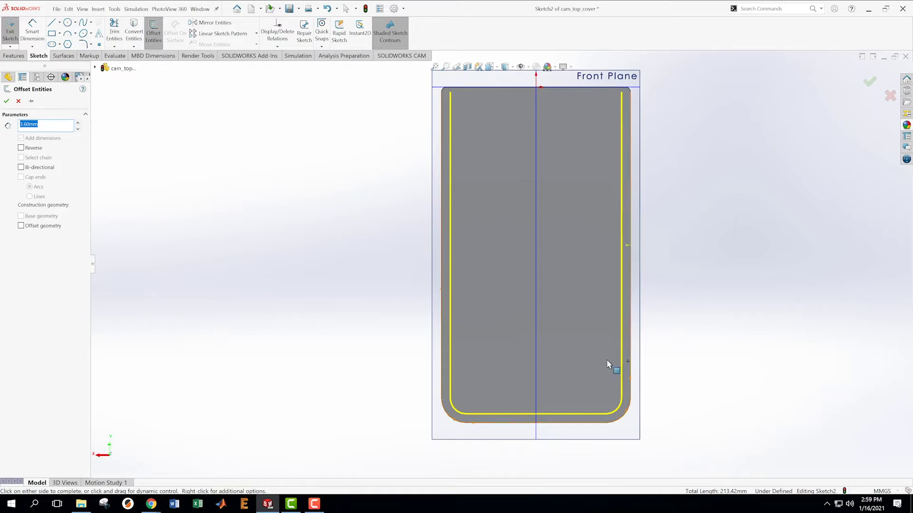
{"action": "left_click", "coordinate": [6, 101]}
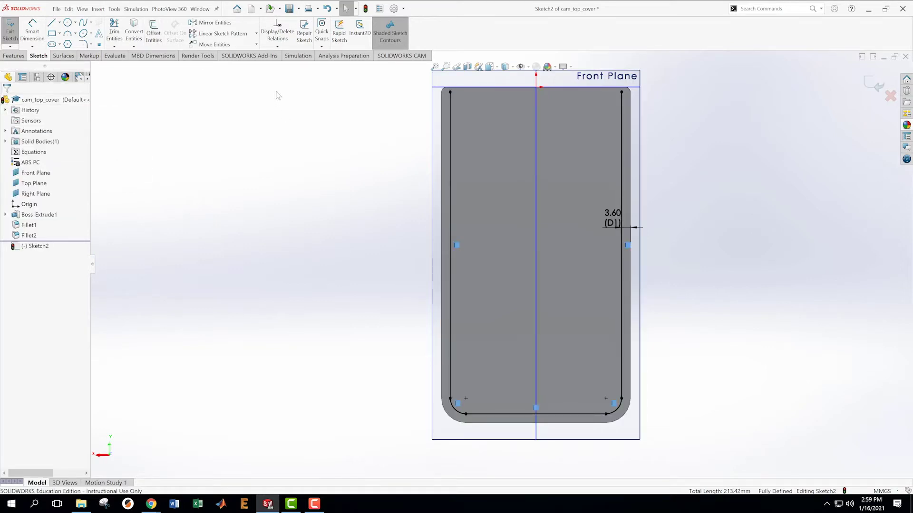
{"action": "left_click", "coordinate": [154, 28]}
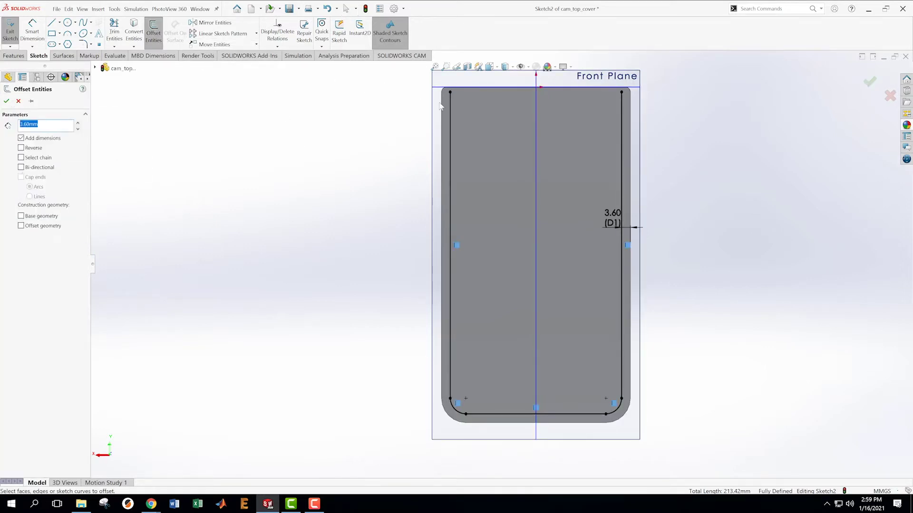
{"action": "left_click", "coordinate": [462, 88]}
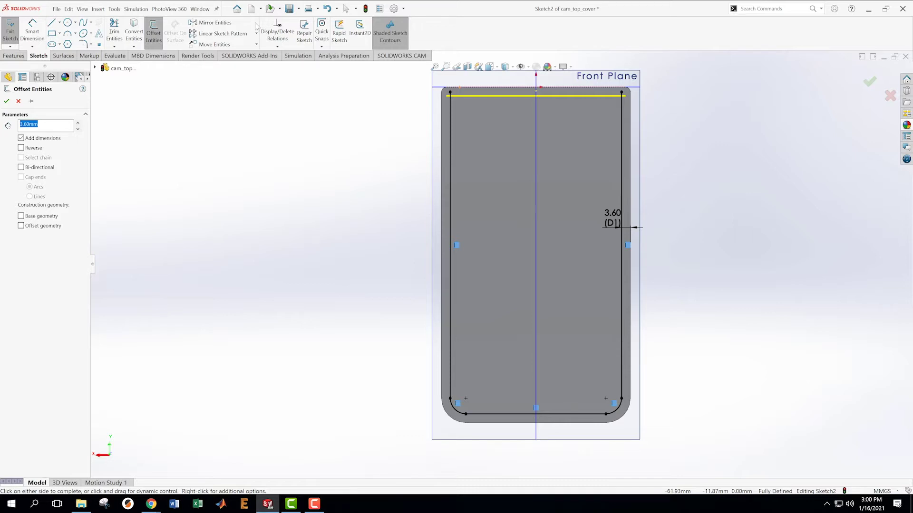
{"action": "left_click", "coordinate": [18, 101]}
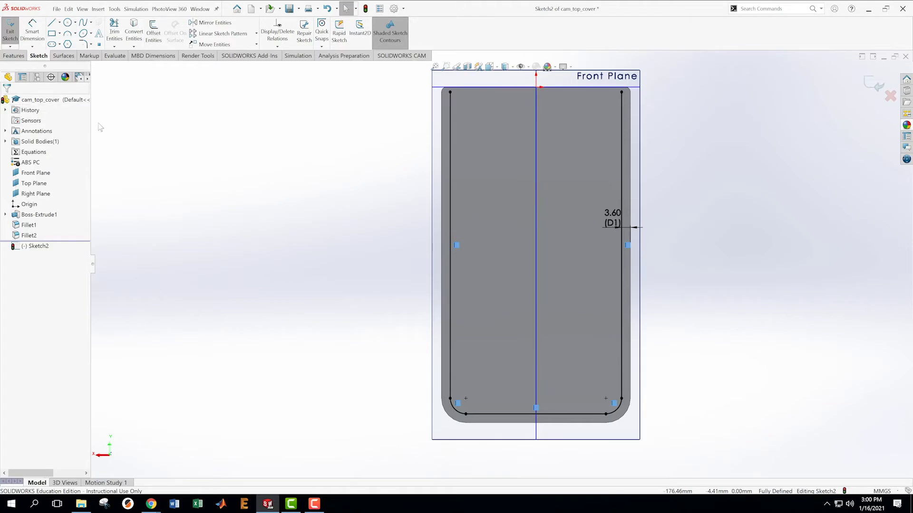
Delete all the offset lines and corner arcs from the back-face sketch
{"action": "left_click", "coordinate": [451, 115]}
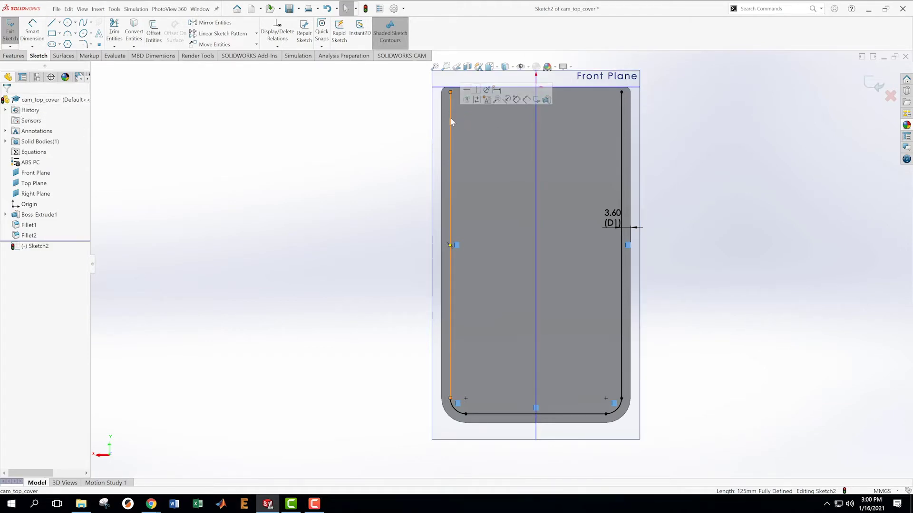
{"action": "key", "text": "Delete"}
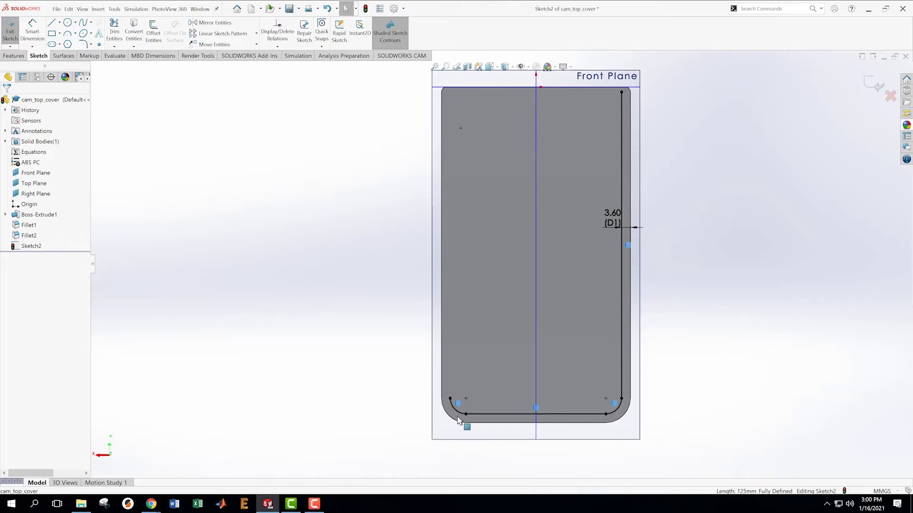
{"action": "mouse_move", "coordinate": [410, 362]}
{"action": "left_mouse_down"}
{"action": "mouse_move", "coordinate": [654, 404]}
{"action": "mouse_move", "coordinate": [673, 435]}
{"action": "left_mouse_up"}
{"action": "key", "text": "Delete"}
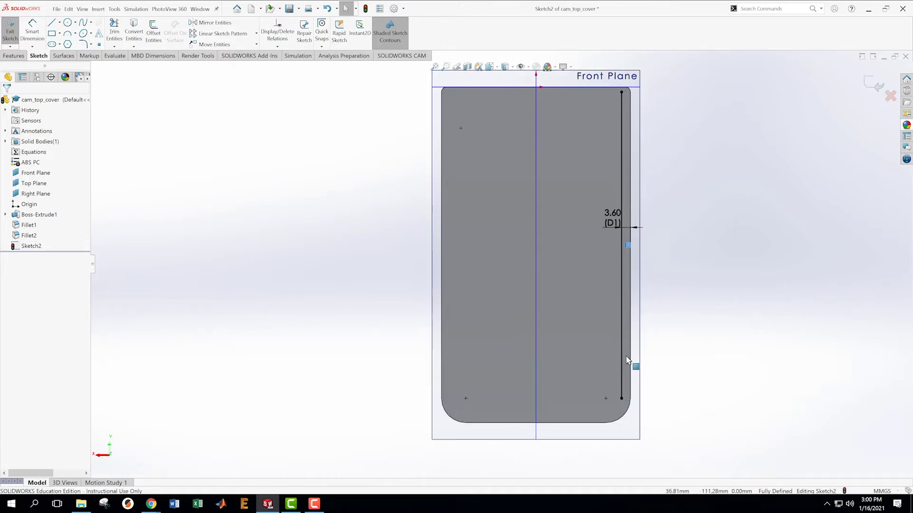
{"action": "left_click", "coordinate": [621, 350]}
{"action": "key", "text": "Delete"}
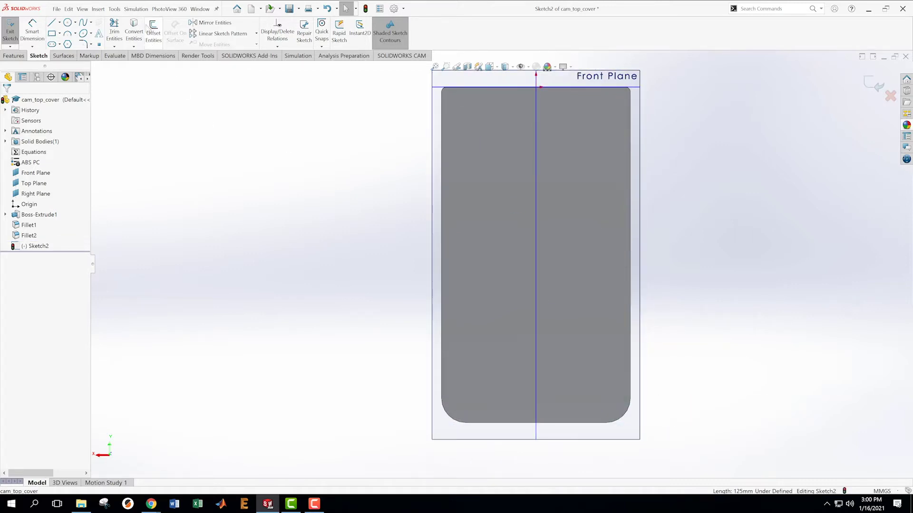
Offset the plate's two long edges, lower corner arcs, lower edge and upper edge inward by 3.6 mm, and finish the back-face sketch
{"action": "left_click", "coordinate": [153, 33]}
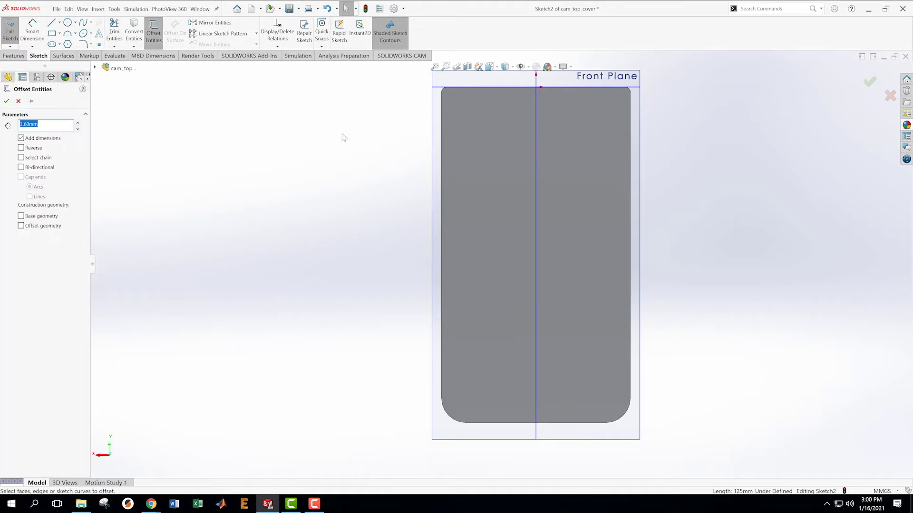
{"action": "left_click", "coordinate": [441, 273]}
{"action": "left_click", "coordinate": [464, 421]}
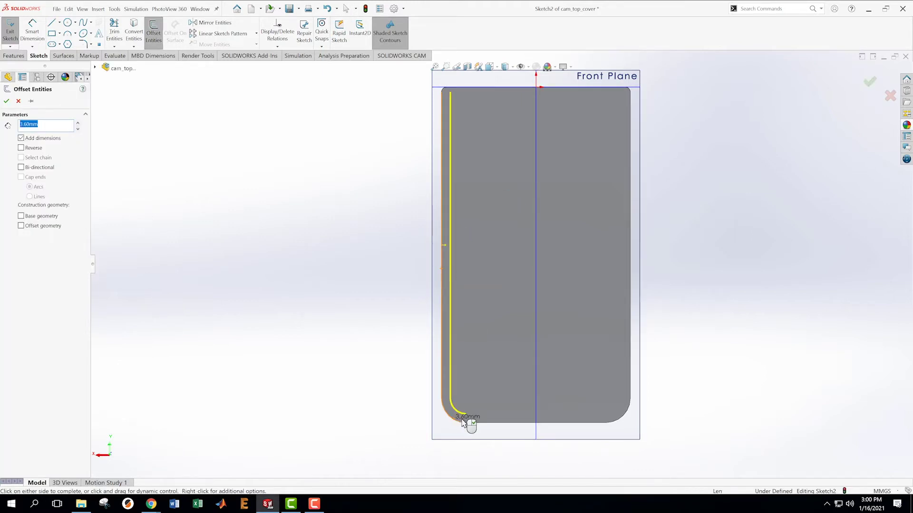
{"action": "left_click", "coordinate": [525, 423]}
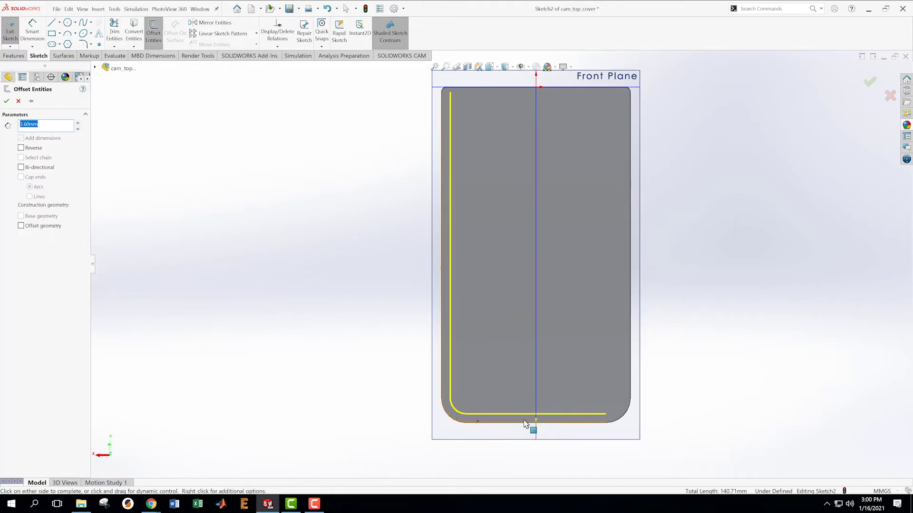
{"action": "left_click", "coordinate": [626, 418]}
{"action": "left_click", "coordinate": [631, 382]}
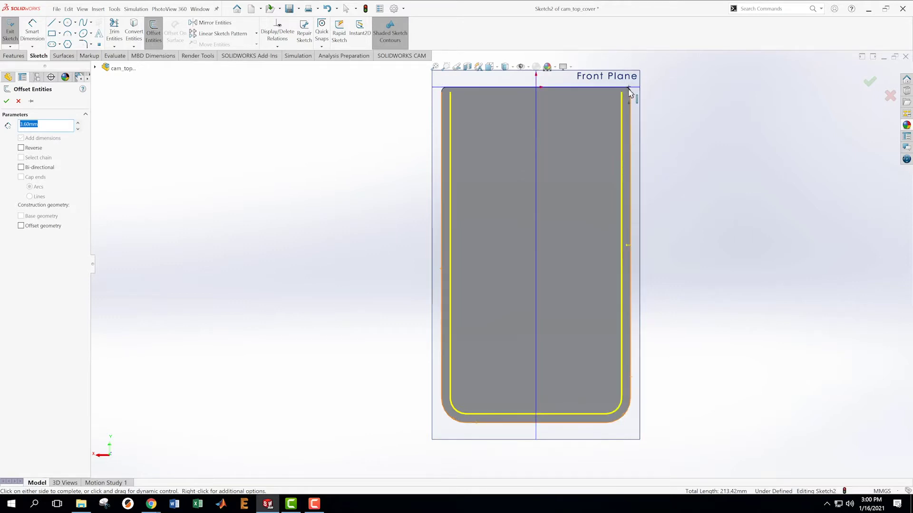
{"action": "left_click", "coordinate": [614, 91]}
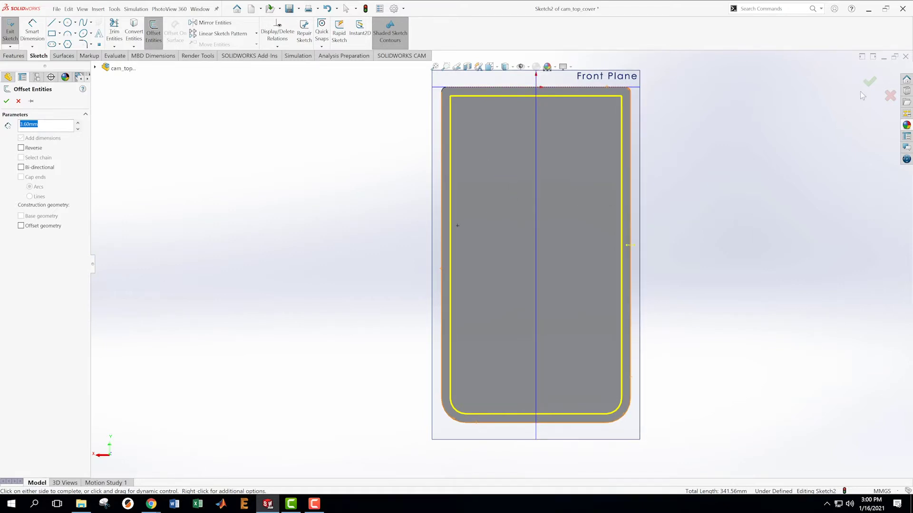
{"action": "left_click", "coordinate": [870, 82]}
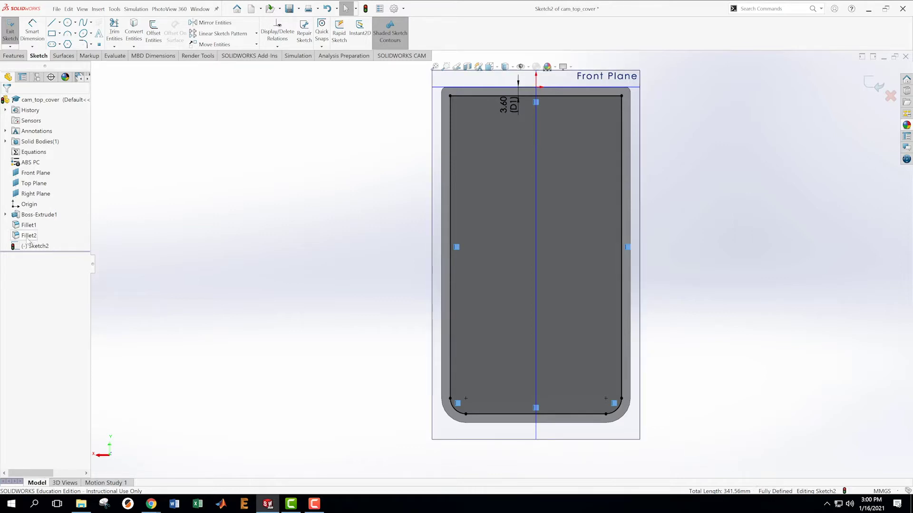
{"action": "mouse_move", "coordinate": [23, 251]}
{"action": "left_click", "coordinate": [879, 88]}
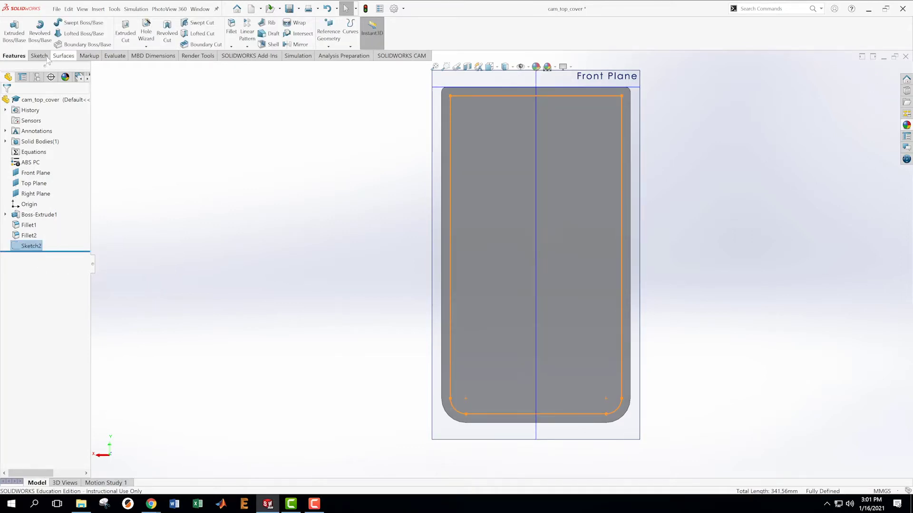
Cut-extrude the inner offset profile blind into the plate to a depth of 6.4 mm
{"action": "left_click", "coordinate": [126, 32]}
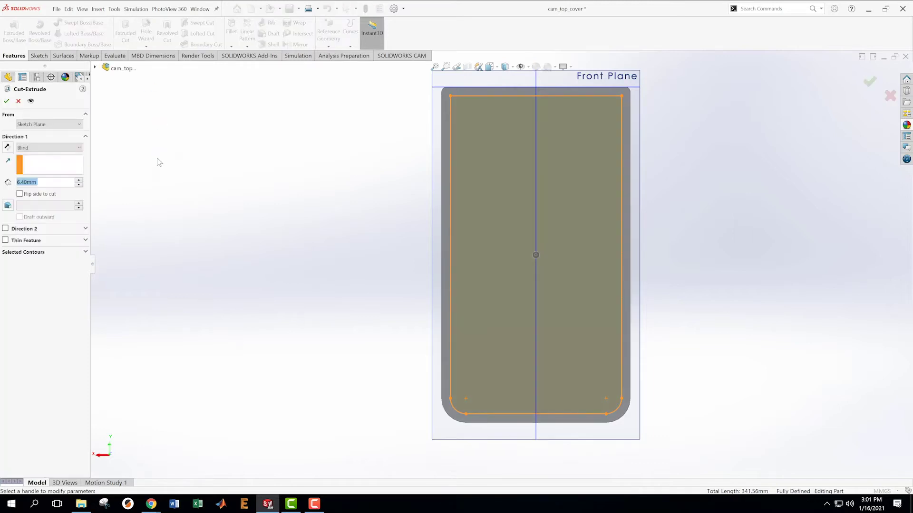
{"action": "middle_click_drag", "start_coordinate": [279, 189], "coordinate": [331, 205]}
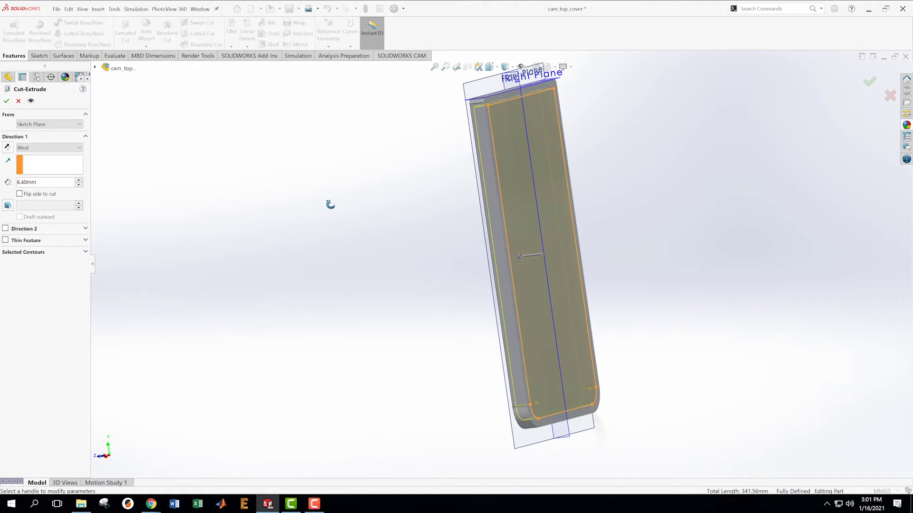
{"action": "key", "text": "Return"}
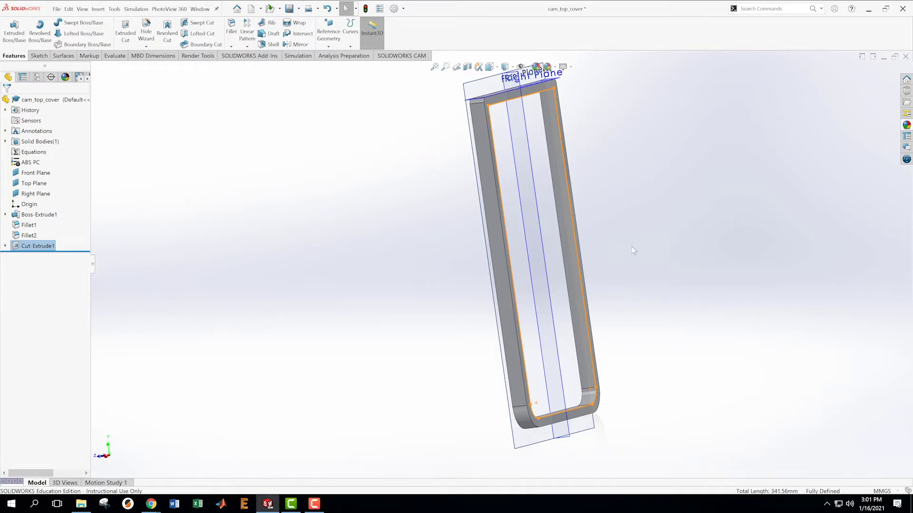
{"action": "mouse_move", "coordinate": [631, 246]}
{"action": "middle_mouse_down"}
{"action": "mouse_move", "coordinate": [568, 242]}
{"action": "mouse_move", "coordinate": [626, 262]}
{"action": "middle_mouse_up"}
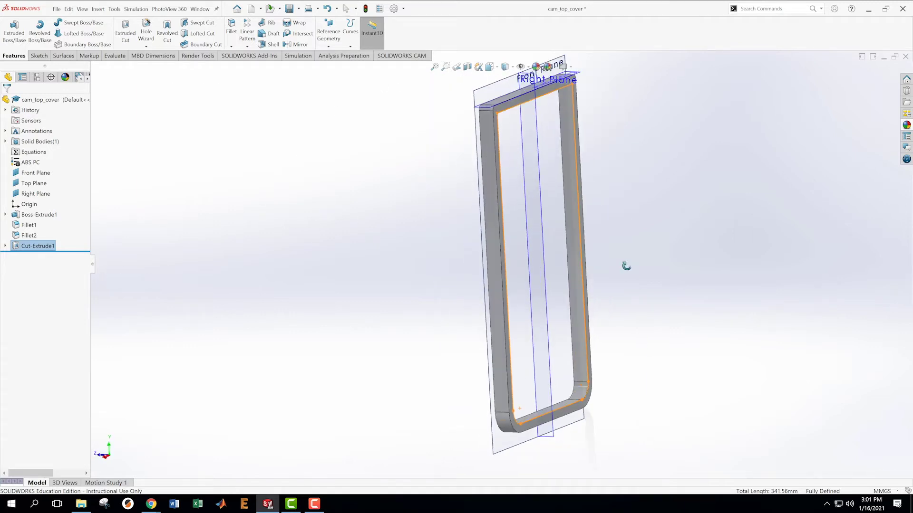
Edit the cut-extrude feature and set its blind depth to 4 mm
{"action": "right_click", "coordinate": [26, 247]}
{"action": "left_click", "coordinate": [32, 230]}
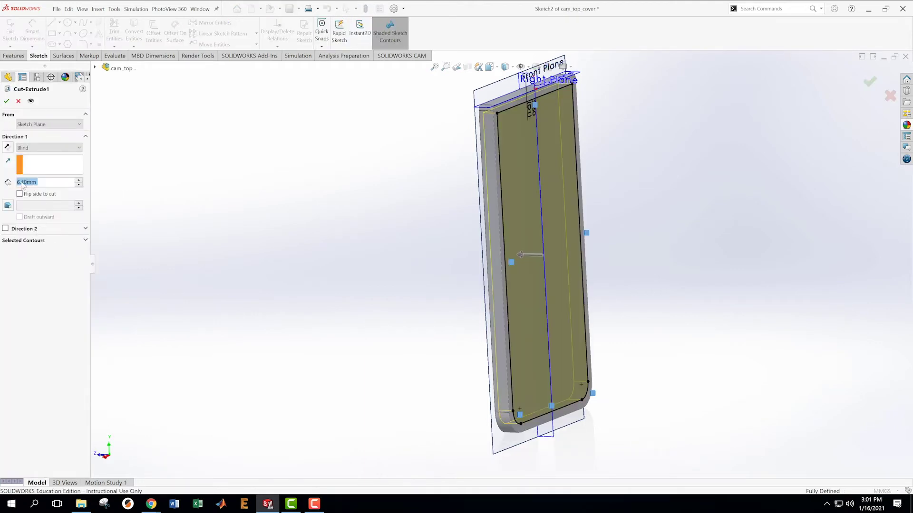
{"action": "type", "text": "4"}
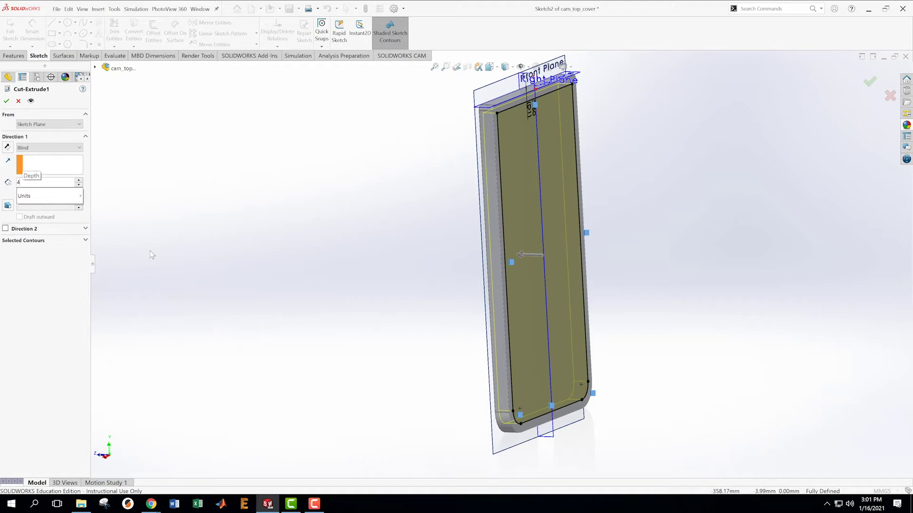
{"action": "key", "text": "Return"}
{"action": "left_click", "coordinate": [870, 82]}
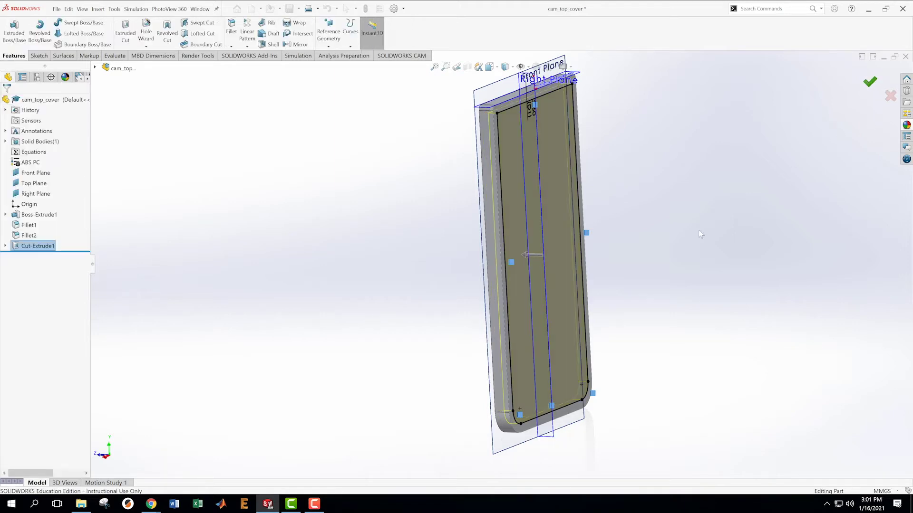
Examine the recessed pocket, its surrounding rim and the lower corners from several angles
{"action": "scroll", "coordinate": [656, 200], "scroll_direction": "down", "scroll_amount": 2}
{"action": "middle_click_drag", "start_coordinate": [665, 241], "coordinate": [567, 340]}
{"action": "scroll", "coordinate": [513, 316], "scroll_direction": "up", "scroll_amount": 3}
{"action": "middle_click_drag", "start_coordinate": [513, 315], "coordinate": [597, 336]}
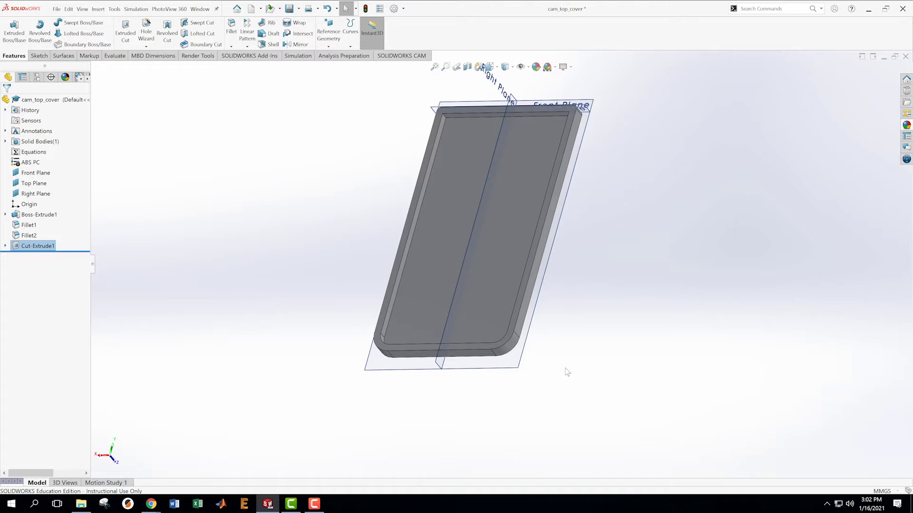
{"action": "scroll", "coordinate": [416, 370], "scroll_direction": "down", "scroll_amount": 3}
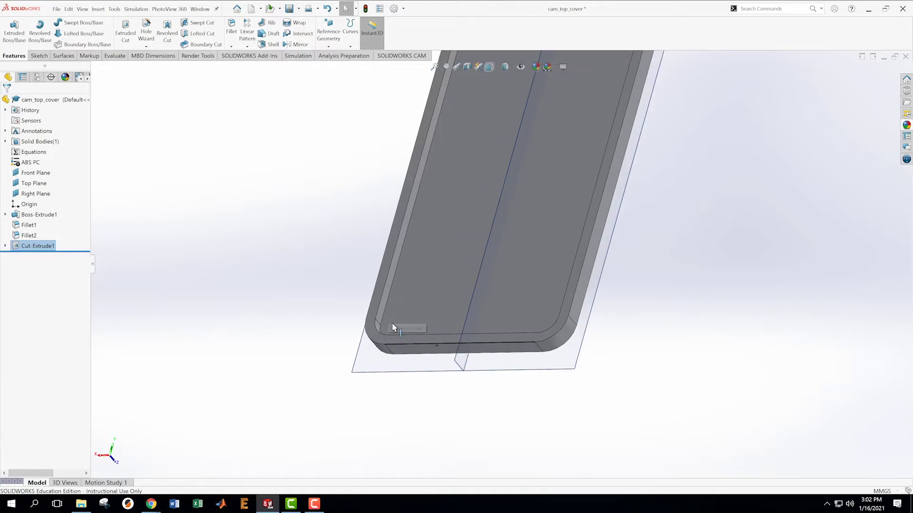
{"action": "scroll", "coordinate": [342, 304], "scroll_direction": "down", "scroll_amount": 3}
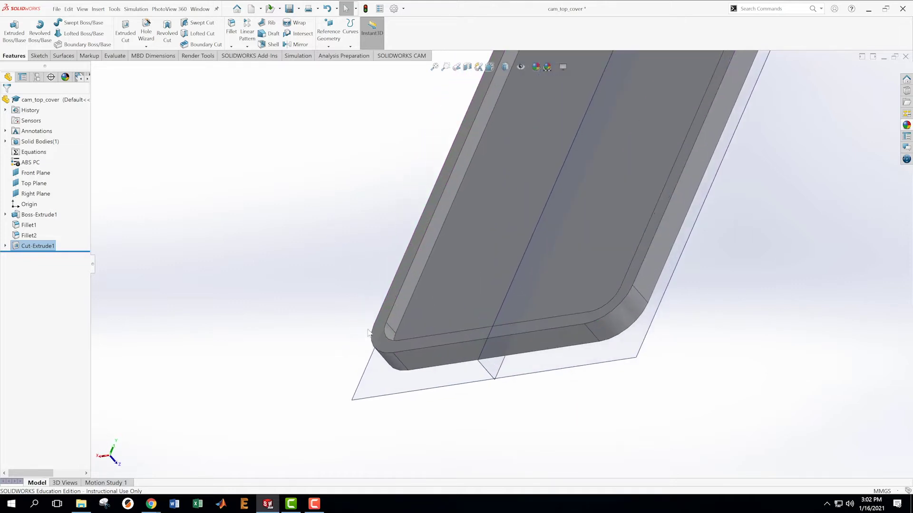
{"action": "left_click", "coordinate": [387, 308]}
{"action": "left_click", "coordinate": [203, 298]}
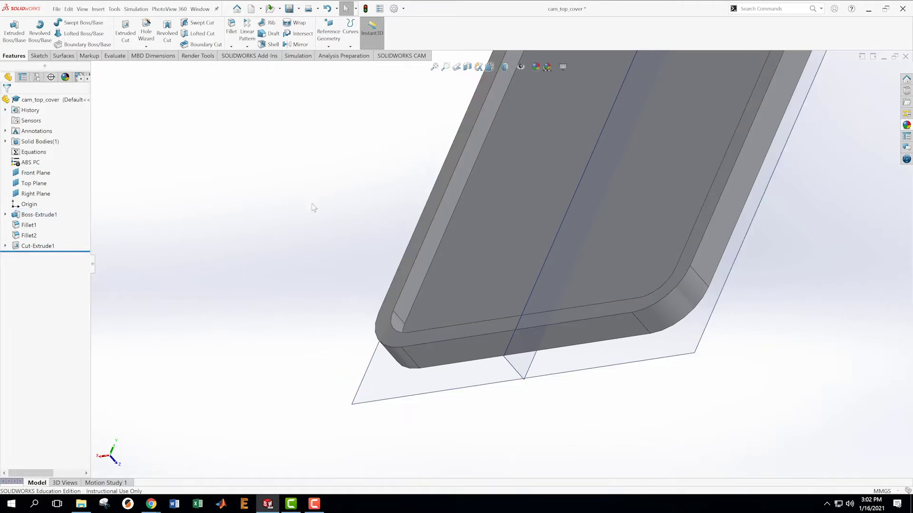
Start a sketch on the rim face around the pocket and orient the view normal to it
{"action": "scroll", "coordinate": [400, 242], "scroll_direction": "up", "scroll_amount": 2}
{"action": "scroll", "coordinate": [398, 237], "scroll_direction": "up", "scroll_amount": 5}
{"action": "scroll", "coordinate": [495, 272], "scroll_direction": "down", "scroll_amount": 4}
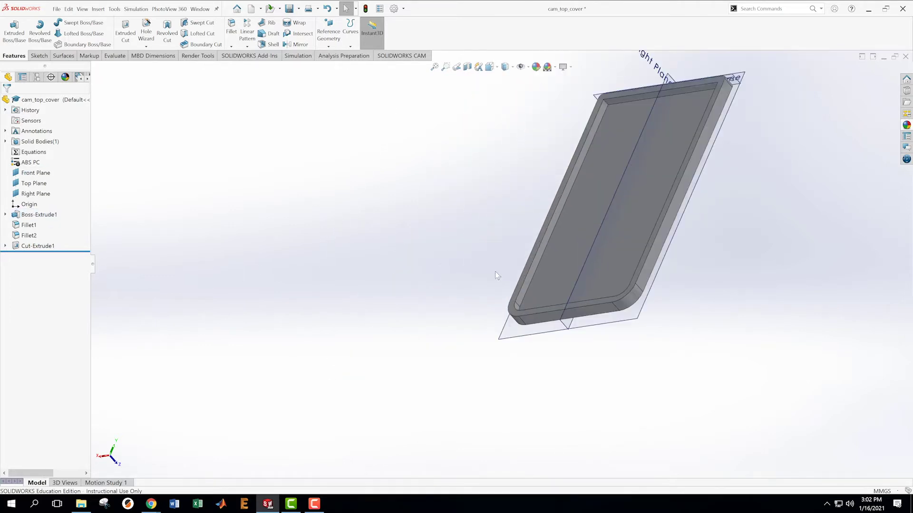
{"action": "right_click", "coordinate": [518, 298]}
{"action": "left_click", "coordinate": [532, 287]}
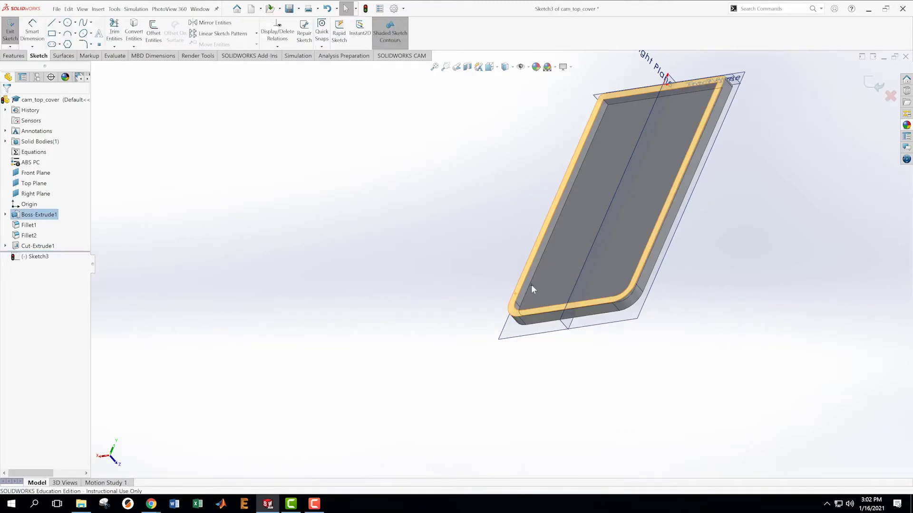
{"action": "right_click", "coordinate": [31, 258]}
{"action": "left_click", "coordinate": [48, 249]}
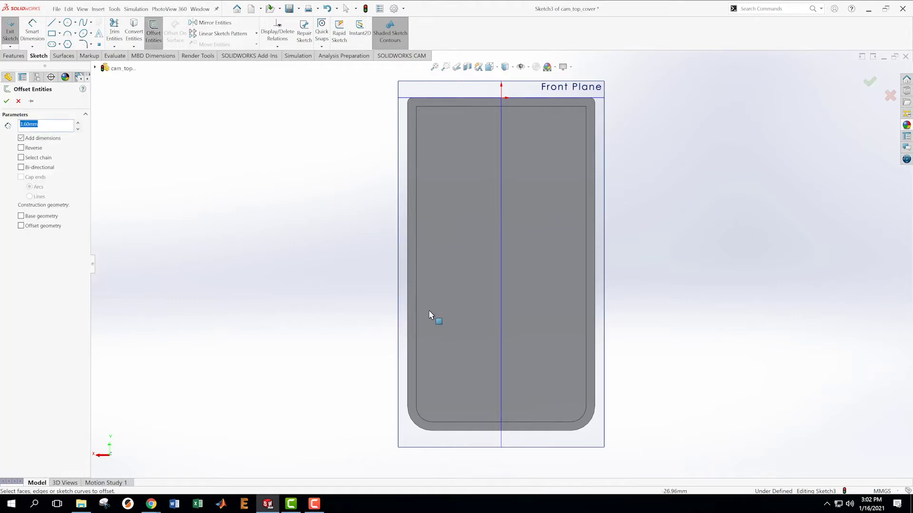
{"action": "left_click", "coordinate": [415, 318]}
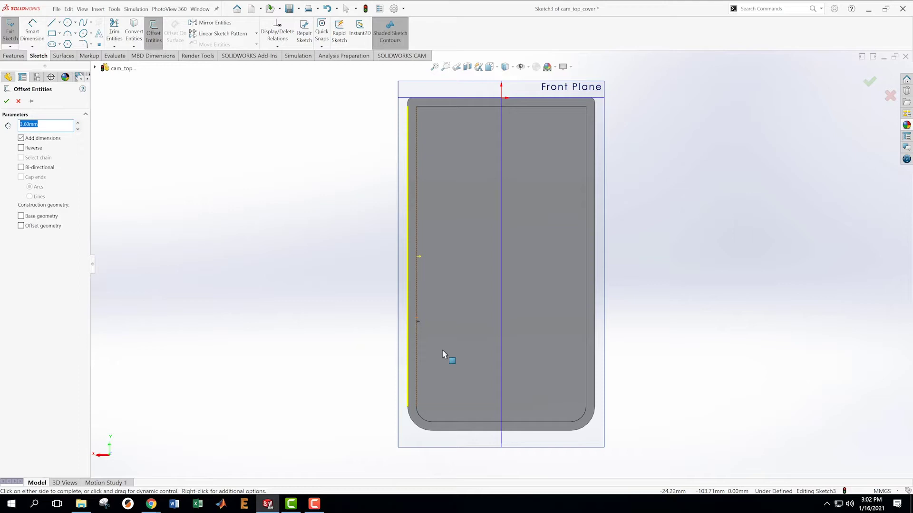
{"action": "key", "text": "Return"}
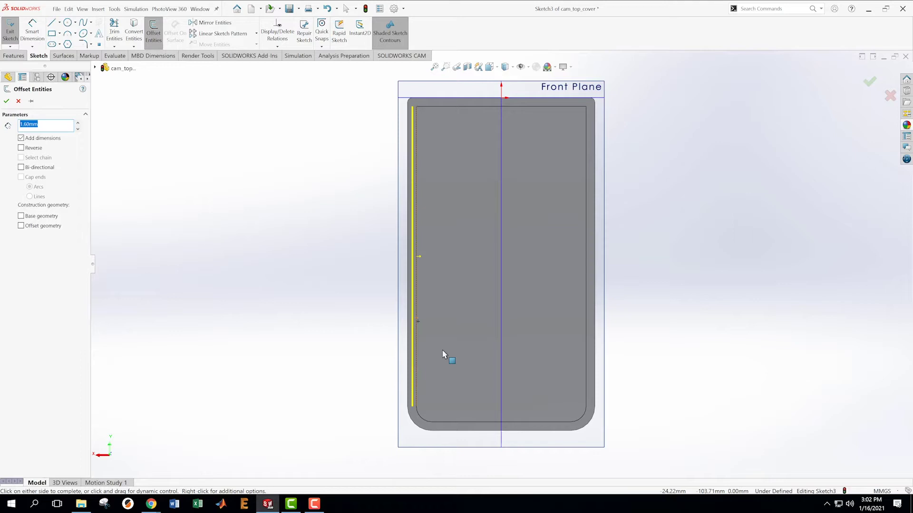
{"action": "scroll", "coordinate": [440, 401], "scroll_direction": "down", "scroll_amount": 2}
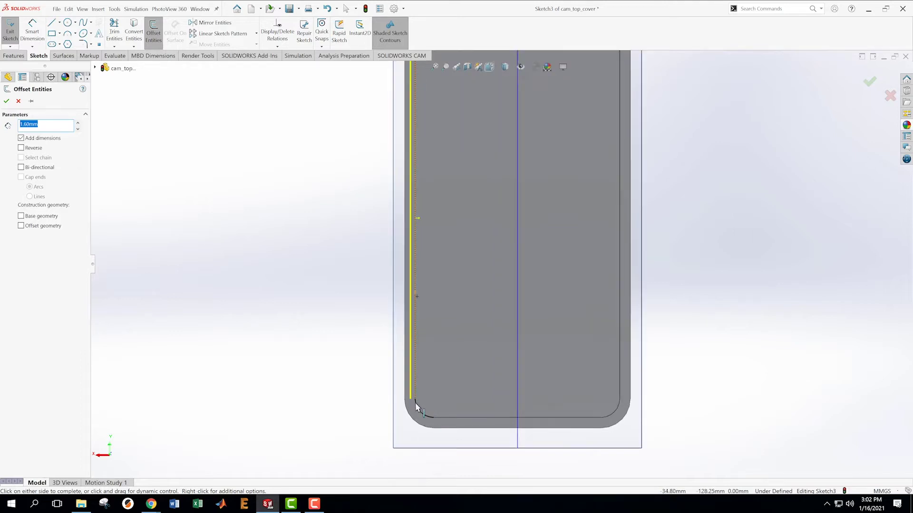
{"action": "left_click", "coordinate": [419, 412]}
{"action": "left_click", "coordinate": [506, 418]}
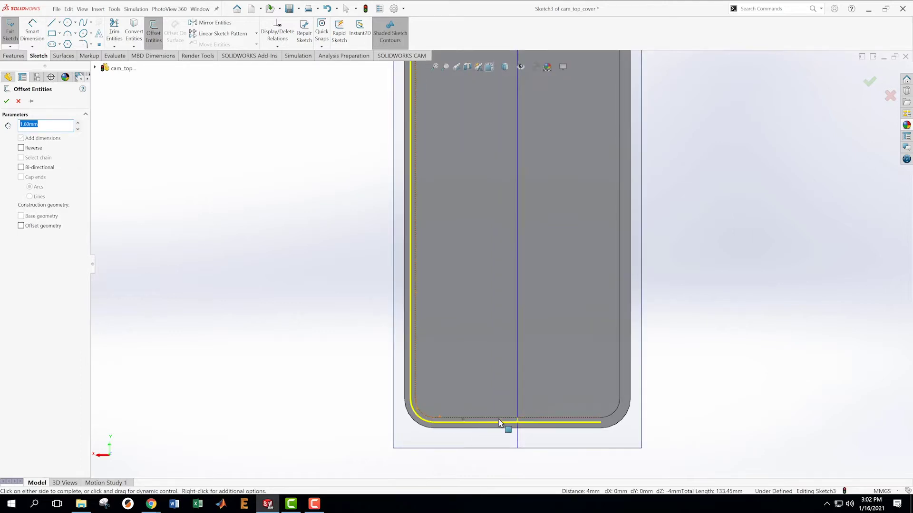
{"action": "left_click", "coordinate": [619, 403]}
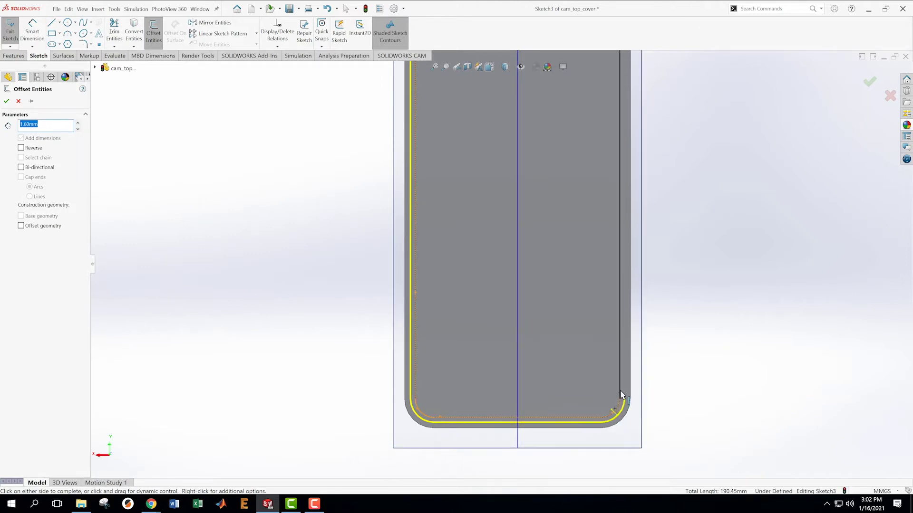
{"action": "left_click", "coordinate": [623, 389]}
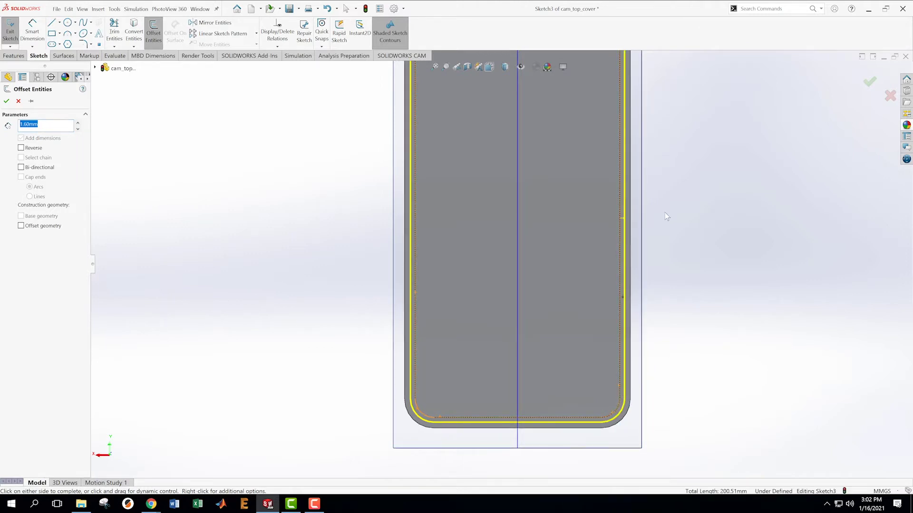
{"action": "scroll", "coordinate": [672, 181], "scroll_direction": "up", "scroll_amount": 3}
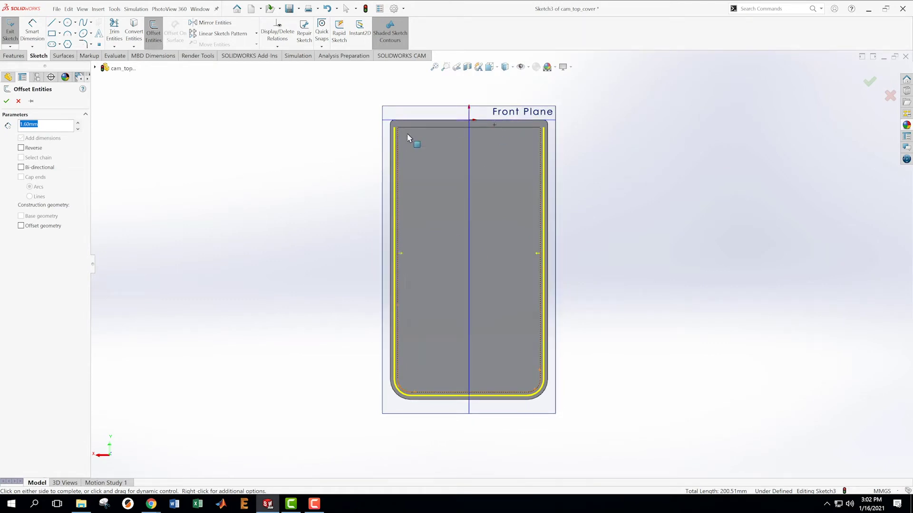
{"action": "scroll", "coordinate": [413, 139], "scroll_direction": "down", "scroll_amount": 6}
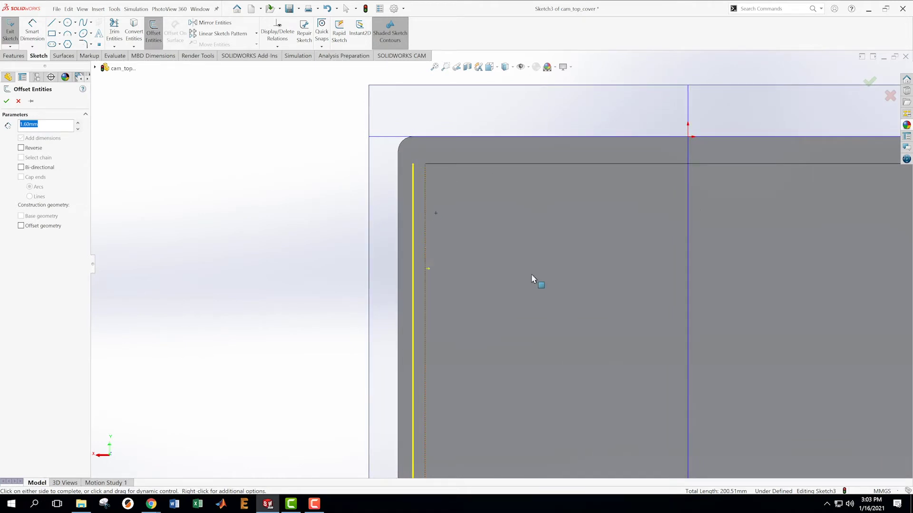
{"action": "scroll", "coordinate": [532, 273], "scroll_direction": "up", "scroll_amount": 3}
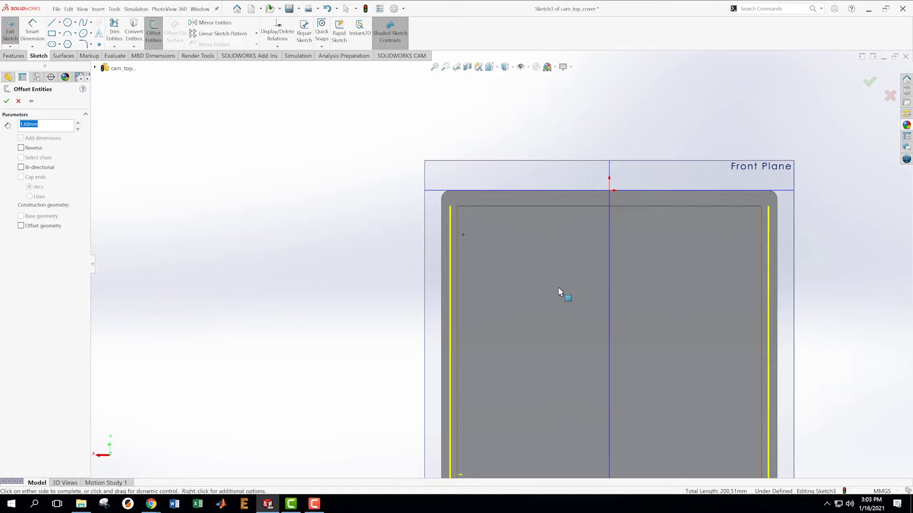
{"action": "left_click", "coordinate": [53, 24]}
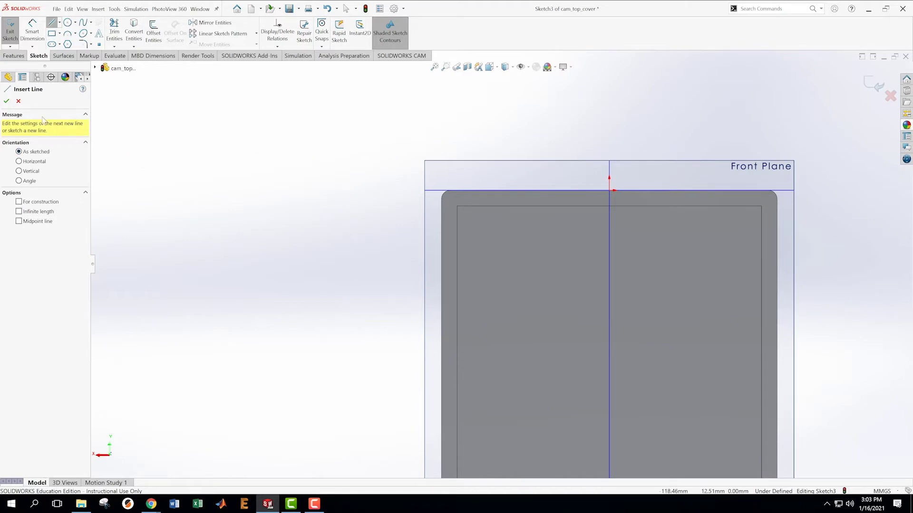
{"action": "left_click", "coordinate": [18, 101]}
Offset the pocket's two long side edges, bottom edge and both rounded bottom corners 1.6 mm outward onto the rim
{"action": "key", "text": "f"}
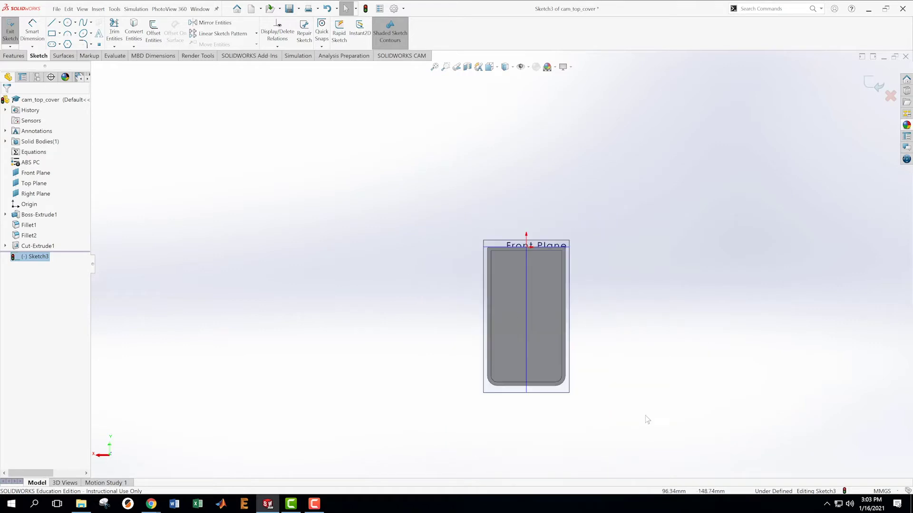
{"action": "scroll", "coordinate": [618, 380], "scroll_direction": "down", "scroll_amount": 2}
{"action": "scroll", "coordinate": [437, 176], "scroll_direction": "up", "scroll_amount": 1}
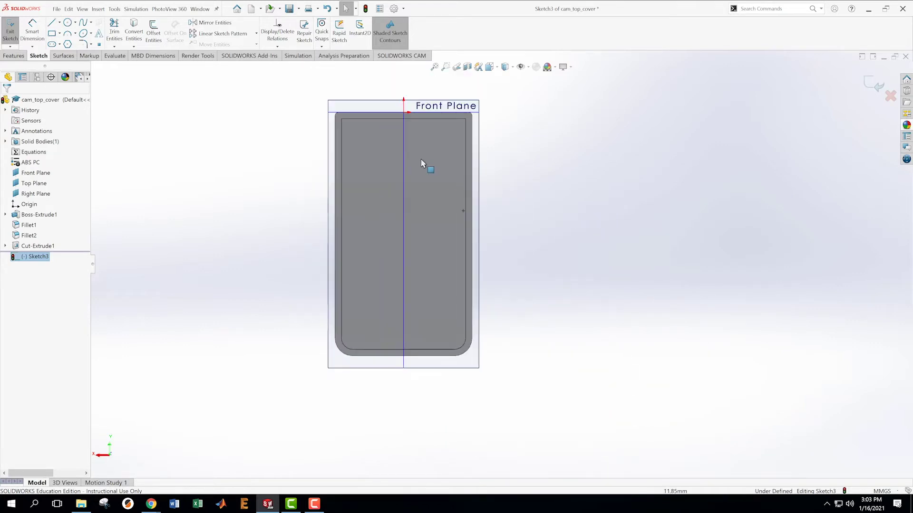
{"action": "scroll", "coordinate": [419, 157], "scroll_direction": "down", "scroll_amount": 1}
{"action": "left_click", "coordinate": [153, 34]}
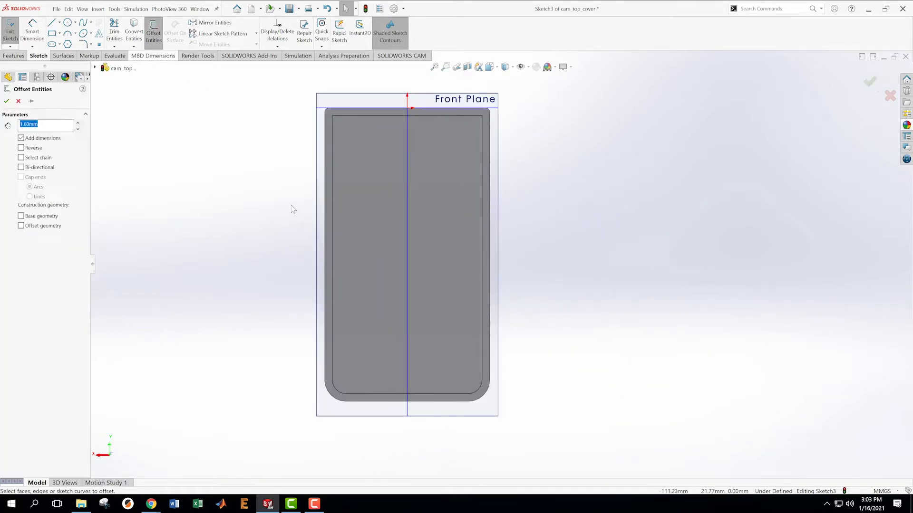
{"action": "left_click", "coordinate": [331, 289]}
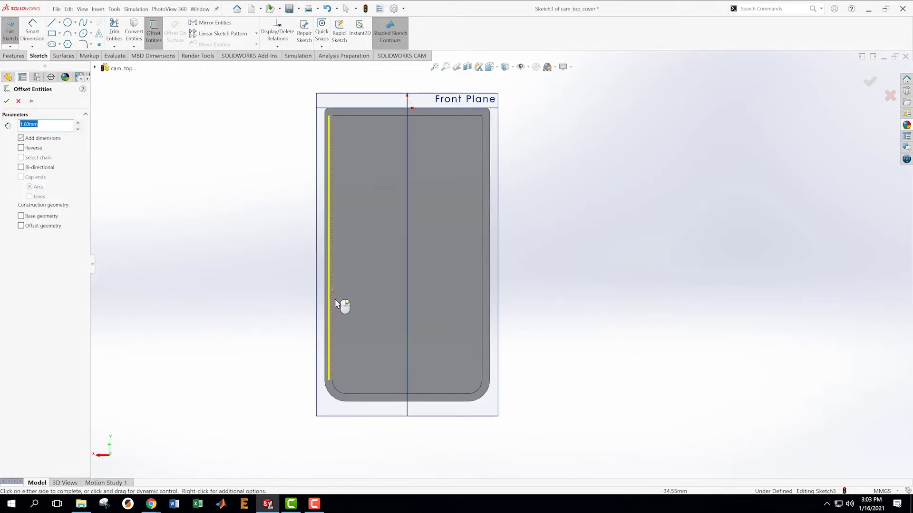
{"action": "left_click", "coordinate": [350, 397]}
{"action": "left_click", "coordinate": [442, 399]}
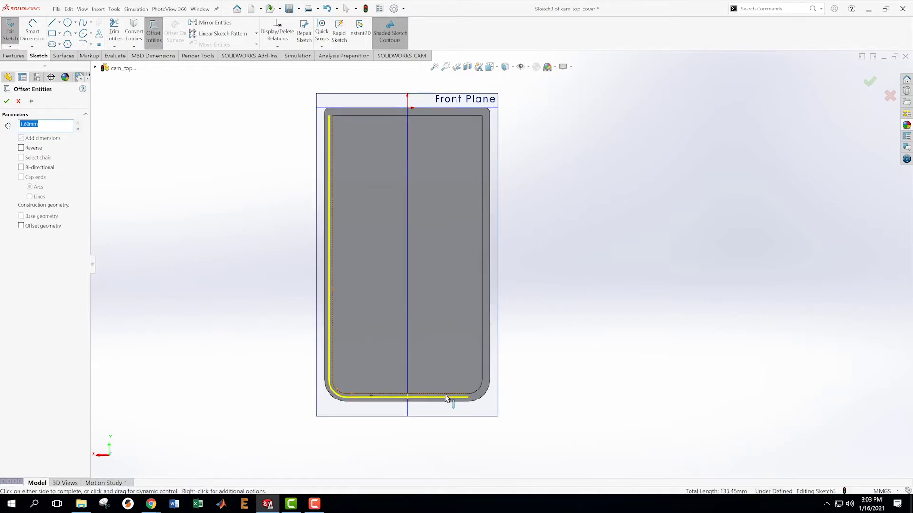
{"action": "left_click", "coordinate": [481, 390]}
{"action": "left_click", "coordinate": [484, 375]}
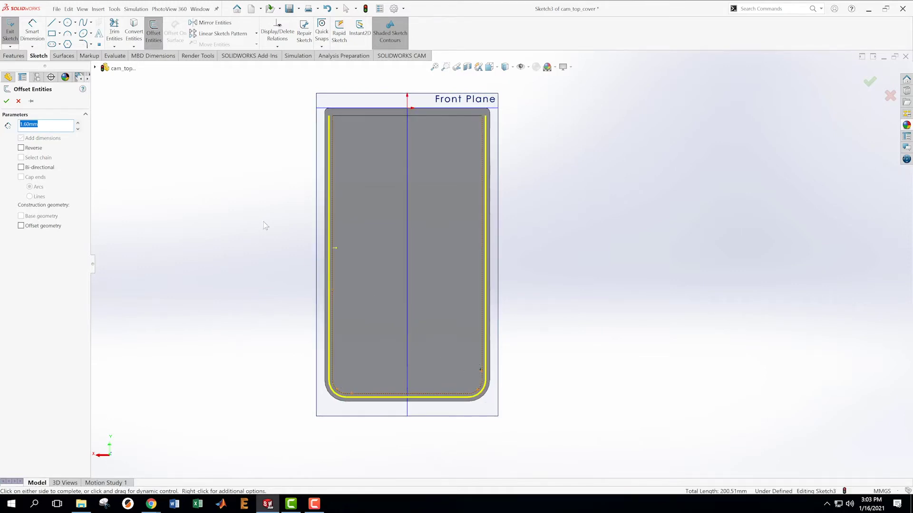
{"action": "left_click", "coordinate": [7, 101]}
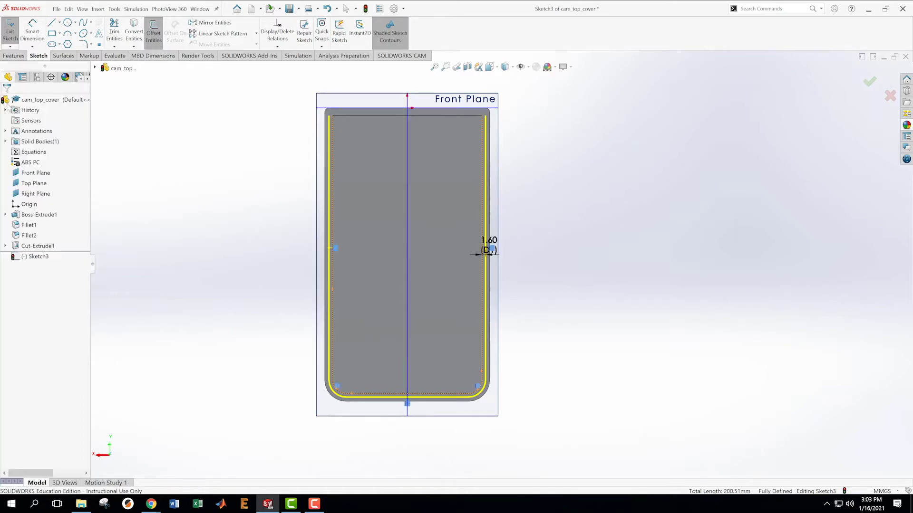
Sketch a line outline about 173 mm tall around the plate's sides and bottom, joining it to both upper ends of the offset profile
{"action": "left_click", "coordinate": [51, 24]}
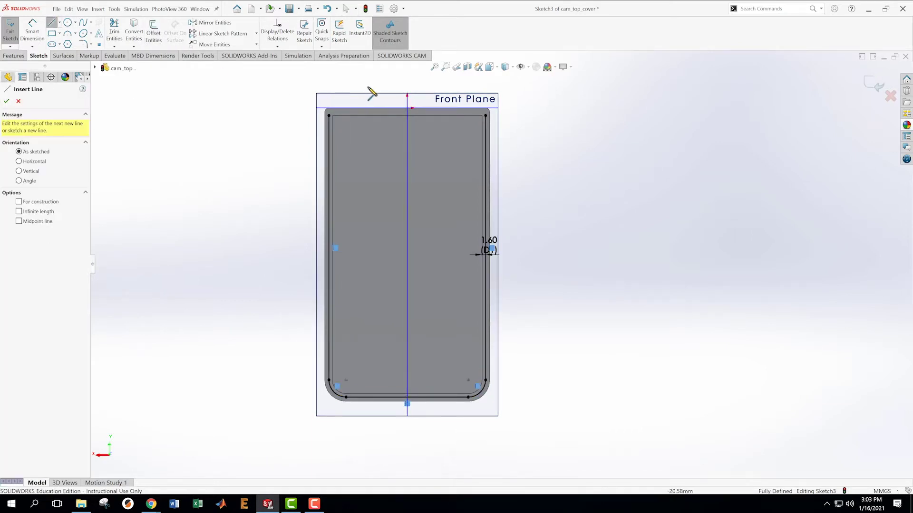
{"action": "left_click", "coordinate": [329, 82]}
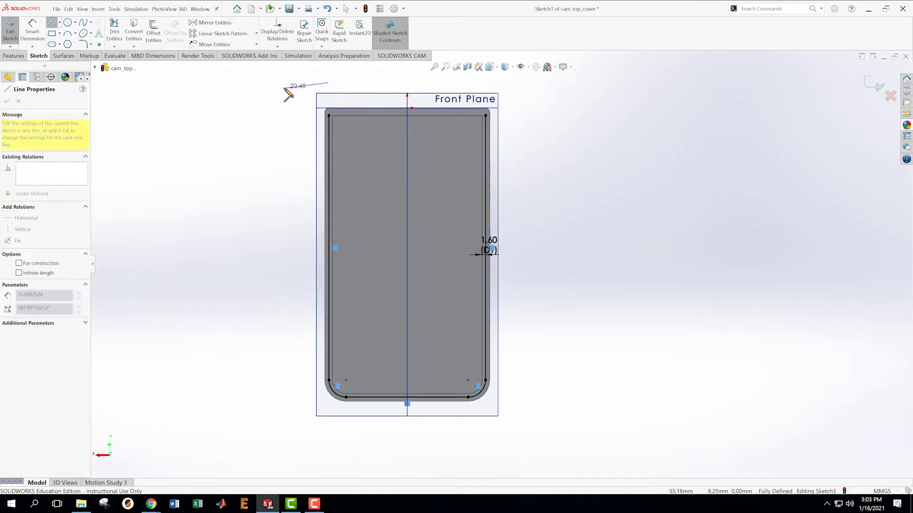
{"action": "left_click", "coordinate": [279, 81]}
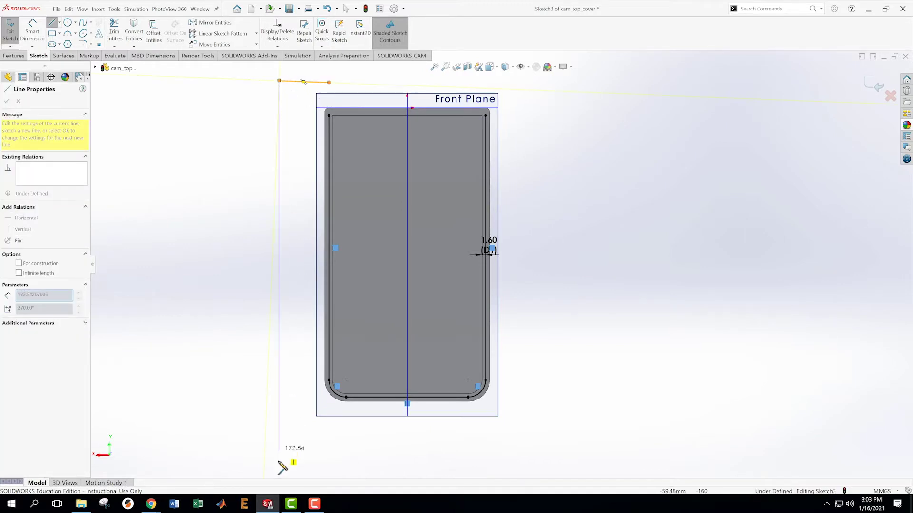
{"action": "left_click", "coordinate": [282, 451]}
{"action": "left_click", "coordinate": [559, 438]}
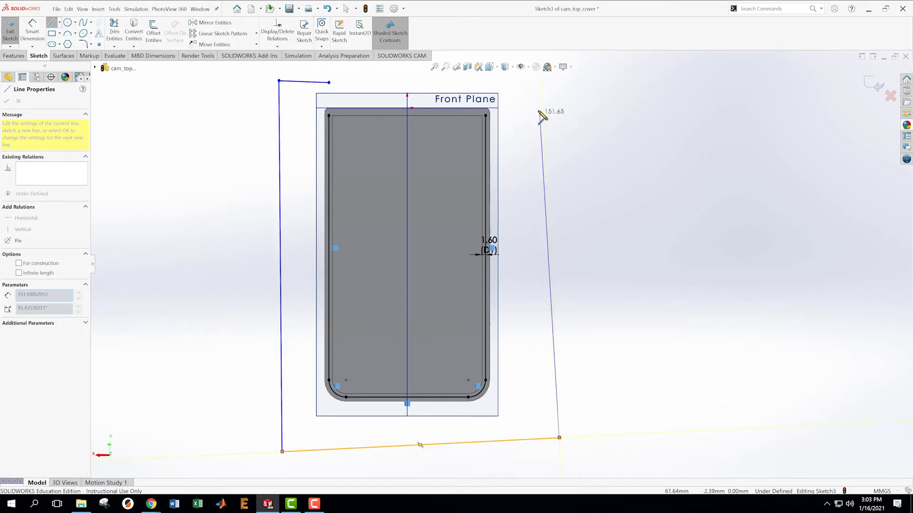
{"action": "left_click", "coordinate": [534, 74]}
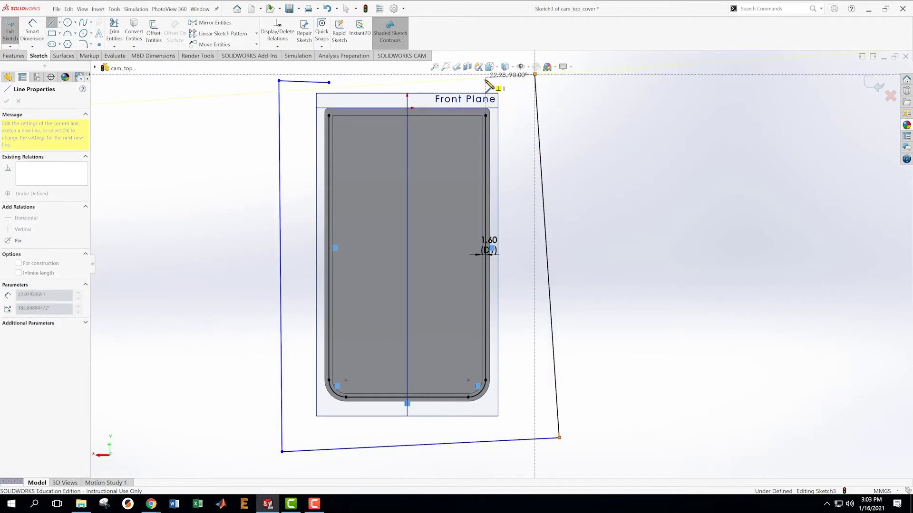
{"action": "left_click", "coordinate": [486, 77]}
{"action": "left_click", "coordinate": [486, 116]}
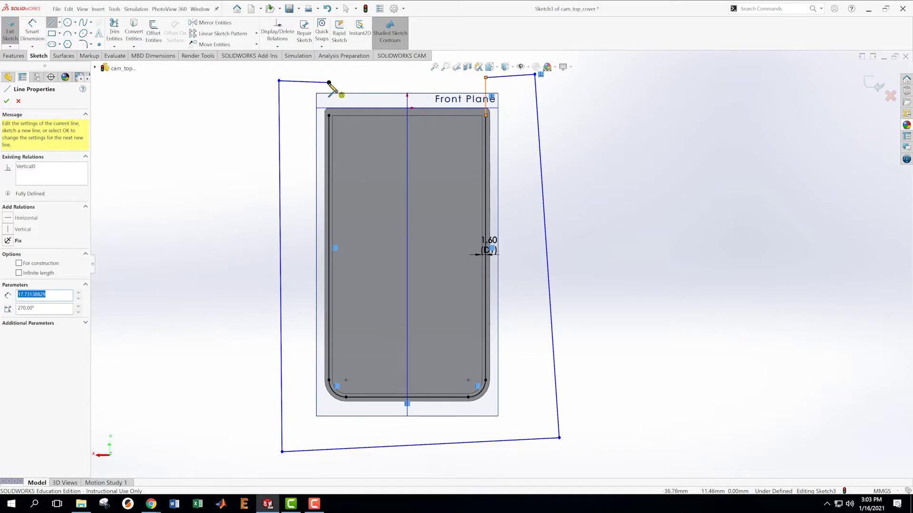
{"action": "left_click", "coordinate": [329, 82]}
{"action": "left_click", "coordinate": [328, 115]}
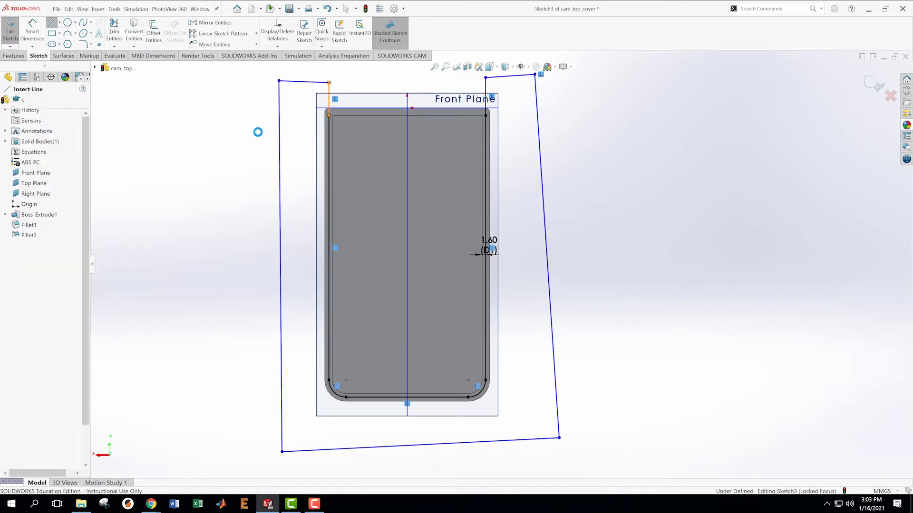
{"action": "key", "text": "Escape"}
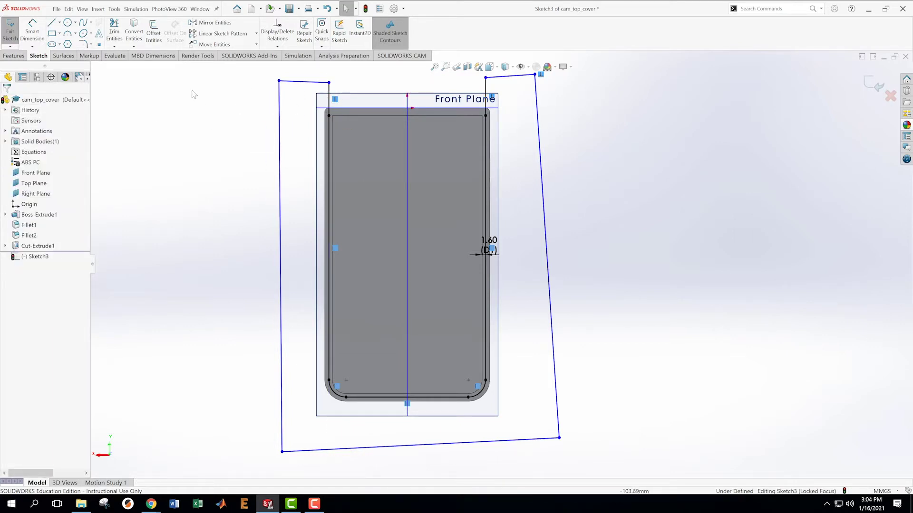
Make the outline's short upper-left line horizontal and collinear with the short upper-right line
{"action": "right_click", "coordinate": [312, 86]}
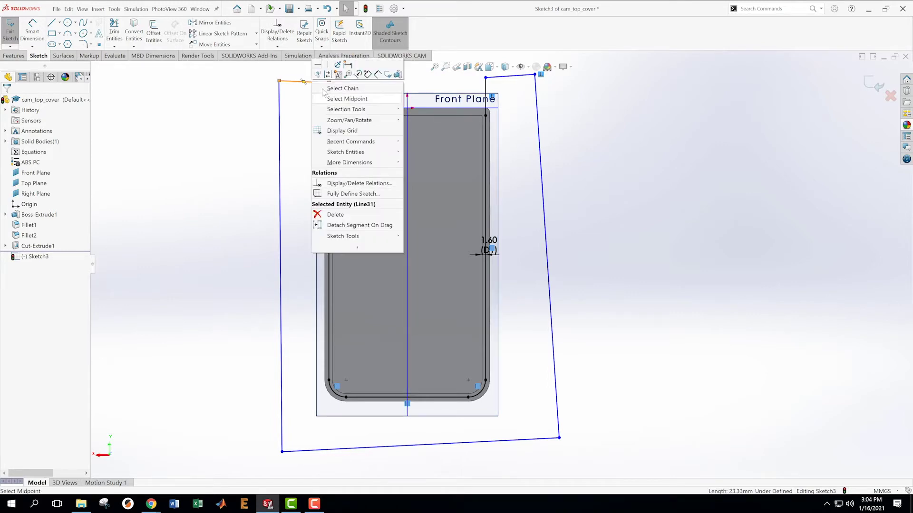
{"action": "left_click", "coordinate": [323, 72]}
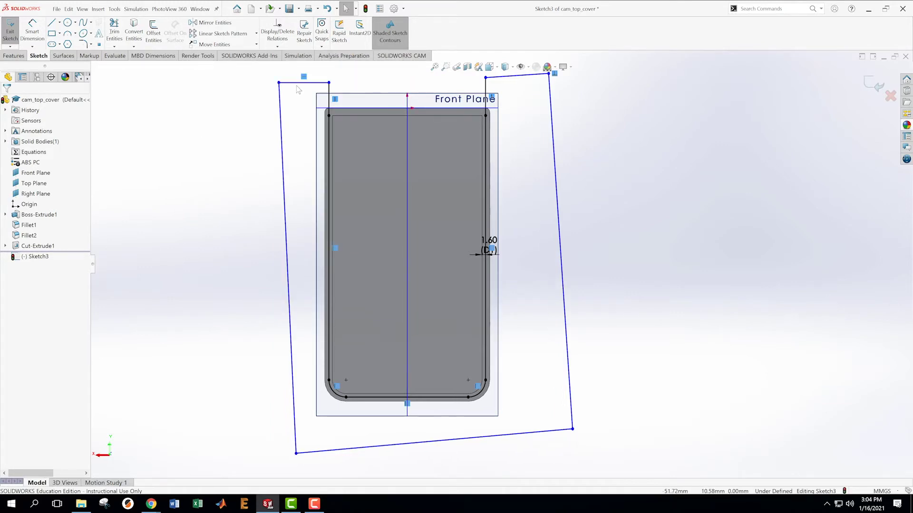
{"action": "left_click", "coordinate": [510, 79]}
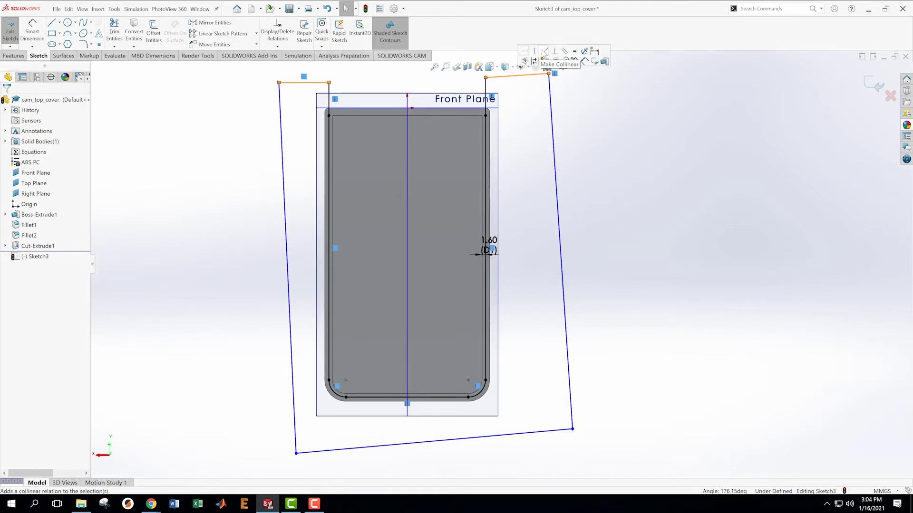
{"action": "left_click", "coordinate": [545, 52]}
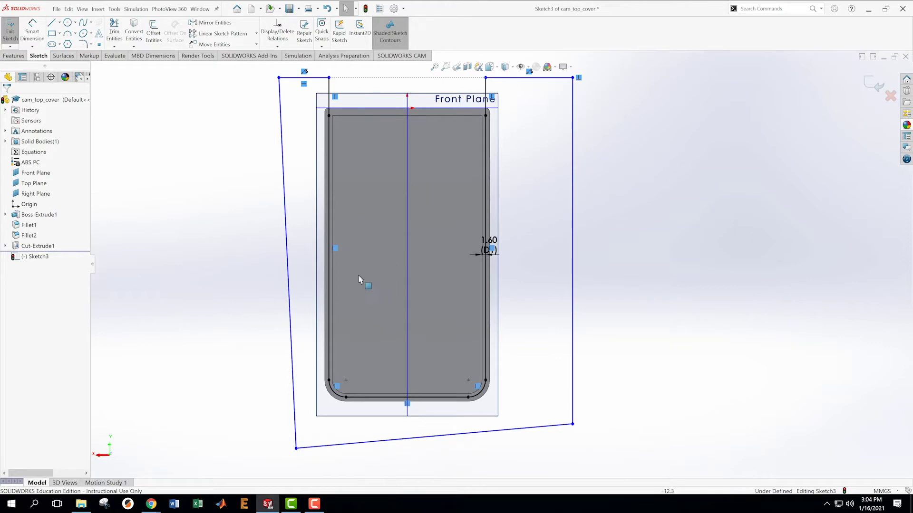
Make both long outer side lines of the outline vertical and its bottom line horizontal
{"action": "left_click", "coordinate": [291, 316]}
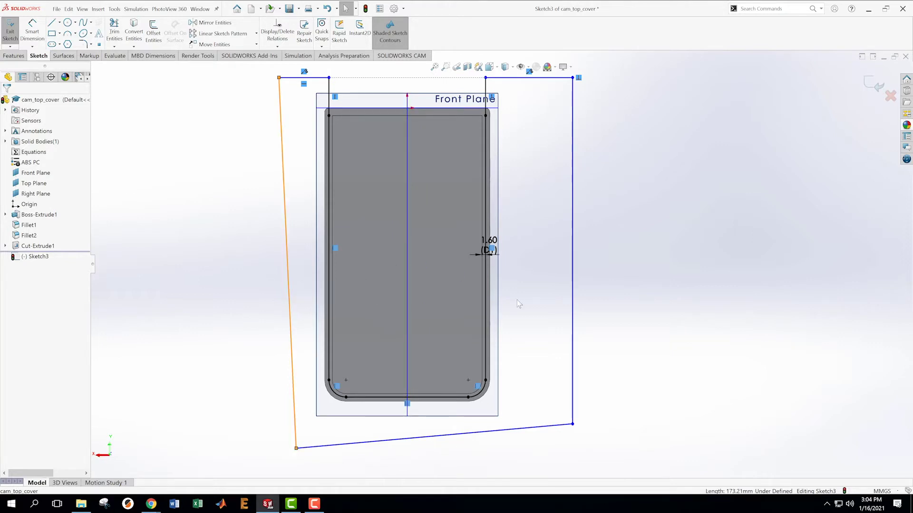
{"action": "left_click", "coordinate": [573, 296], "text": "ctrl"}
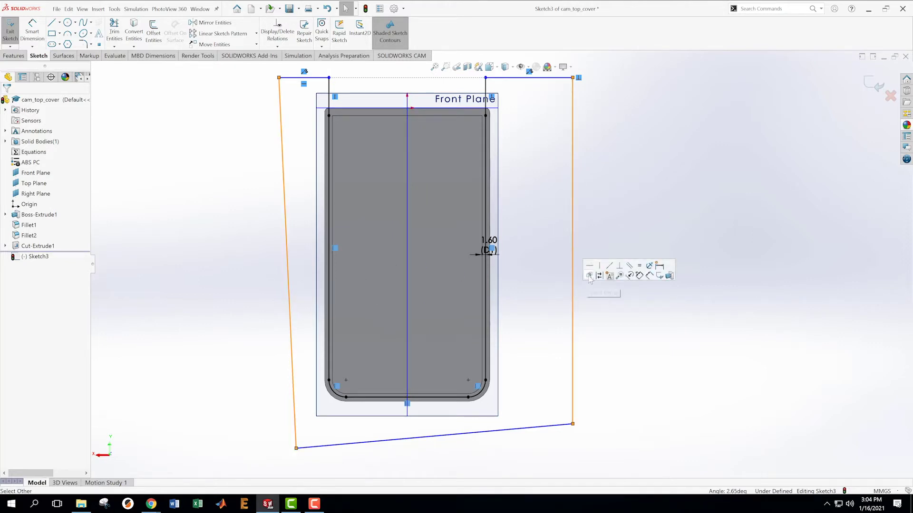
{"action": "left_click", "coordinate": [602, 269]}
{"action": "left_click", "coordinate": [672, 351]}
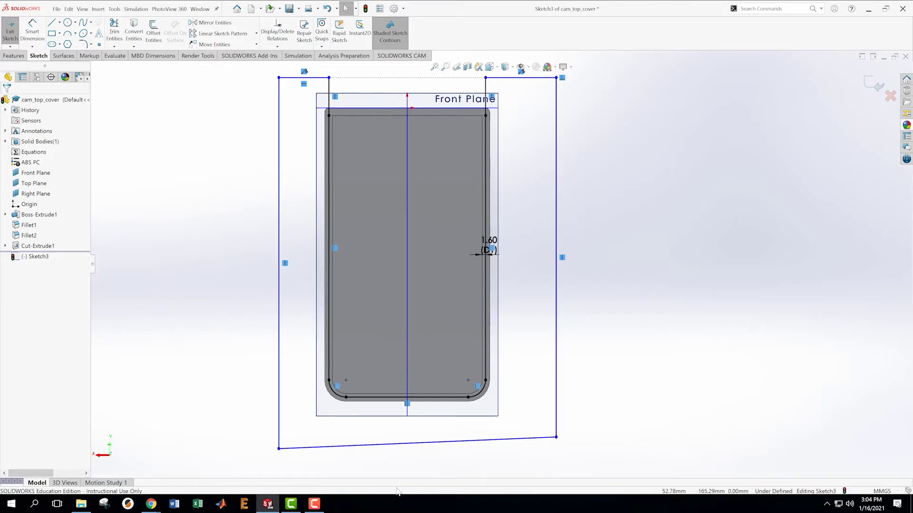
{"action": "right_click", "coordinate": [361, 449]}
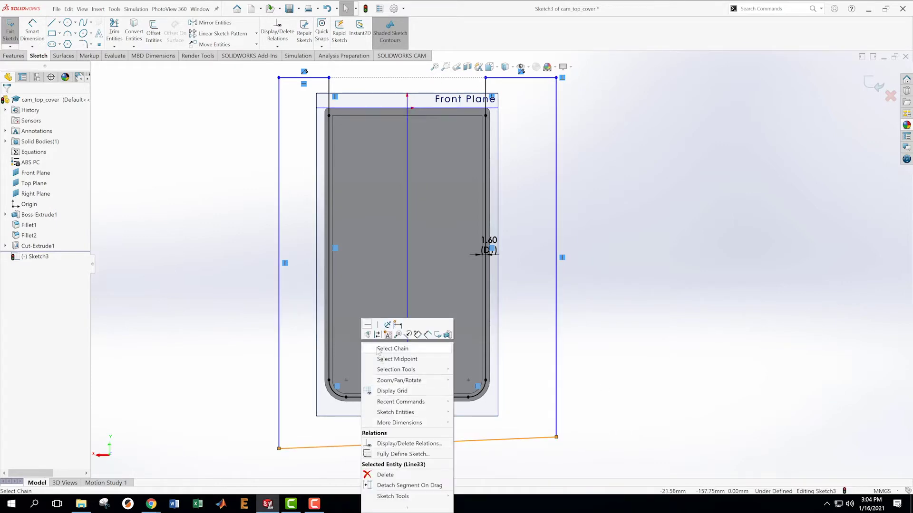
{"action": "left_click", "coordinate": [385, 472]}
{"action": "left_click", "coordinate": [541, 345]}
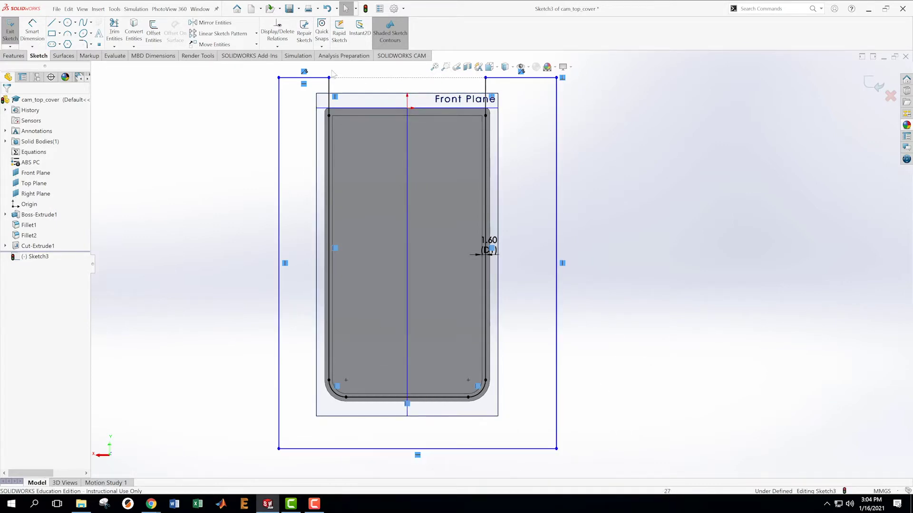
Make the two short upper lines of the outline equal in length
{"action": "left_click", "coordinate": [286, 78]}
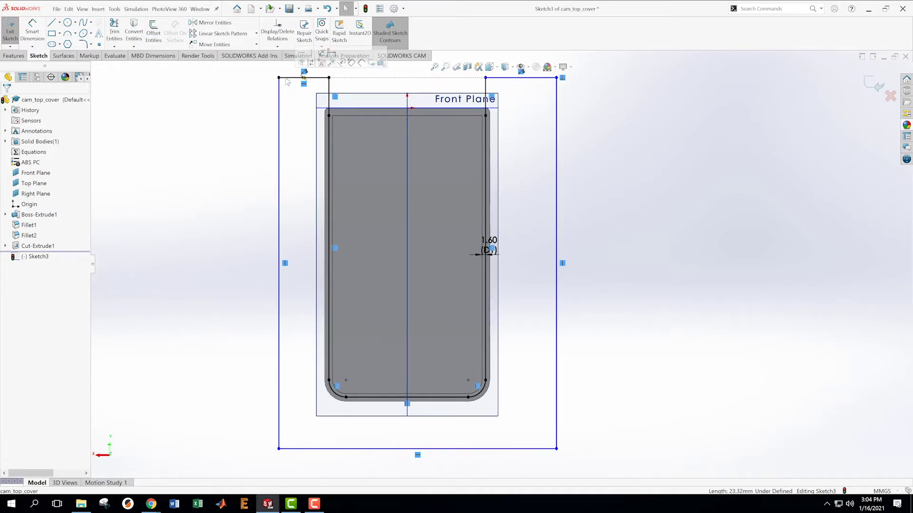
{"action": "left_click", "coordinate": [508, 77], "text": "ctrl"}
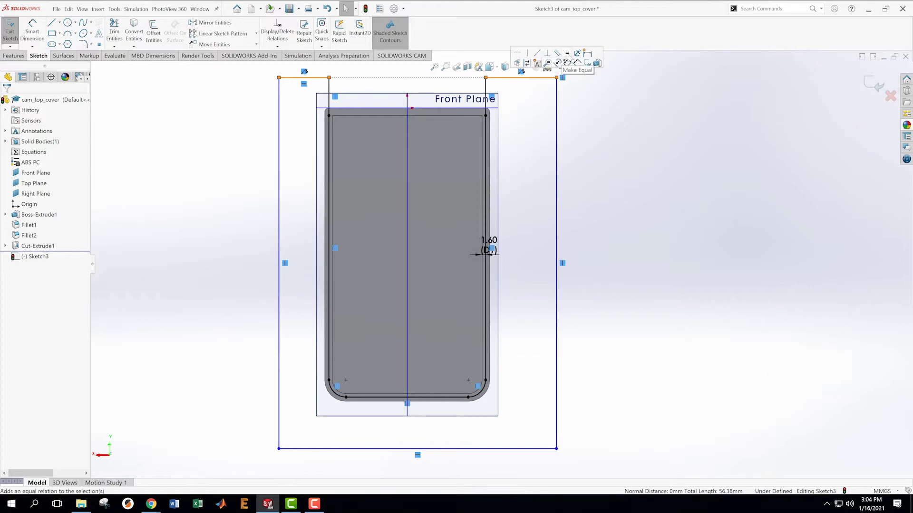
{"action": "left_click", "coordinate": [567, 53]}
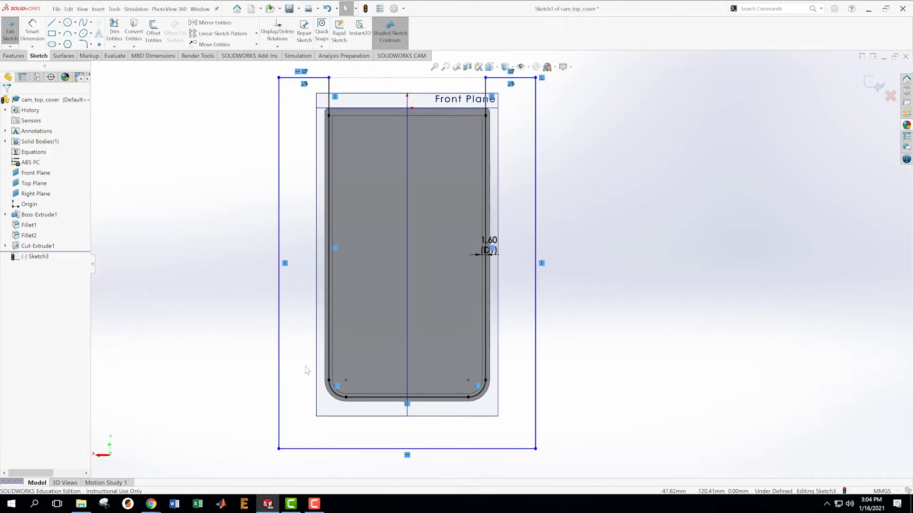
Dimension the outer outline to 170 mm high and 120 mm wide
{"action": "left_click", "coordinate": [31, 26]}
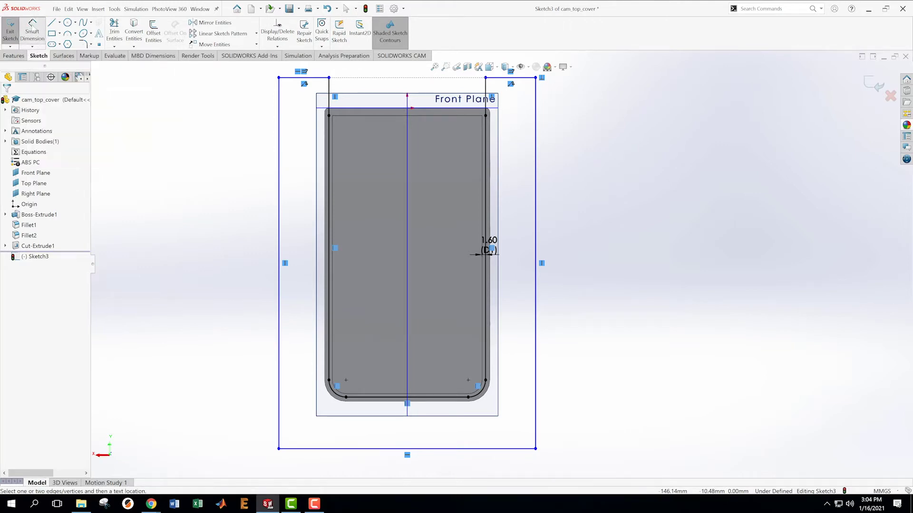
{"action": "left_click", "coordinate": [279, 319]}
{"action": "left_click", "coordinate": [213, 265]}
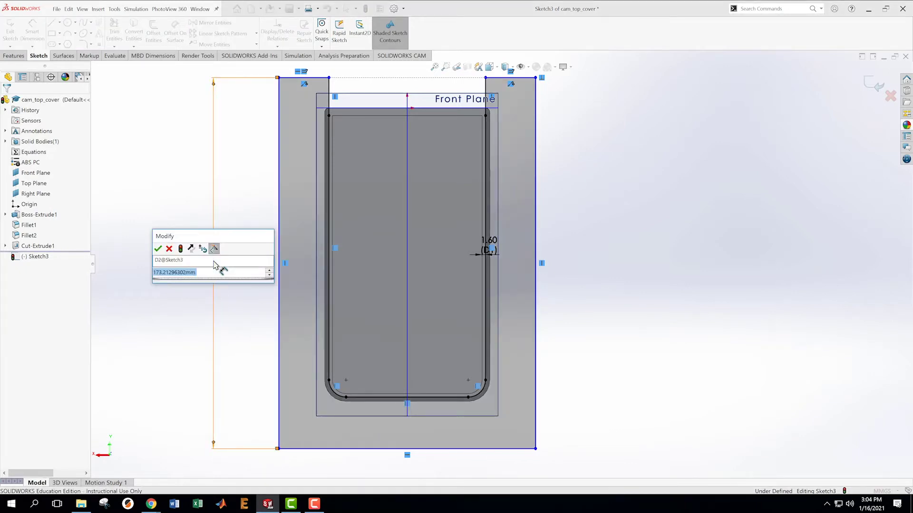
{"action": "type", "text": "170"}
{"action": "key", "text": "Return"}
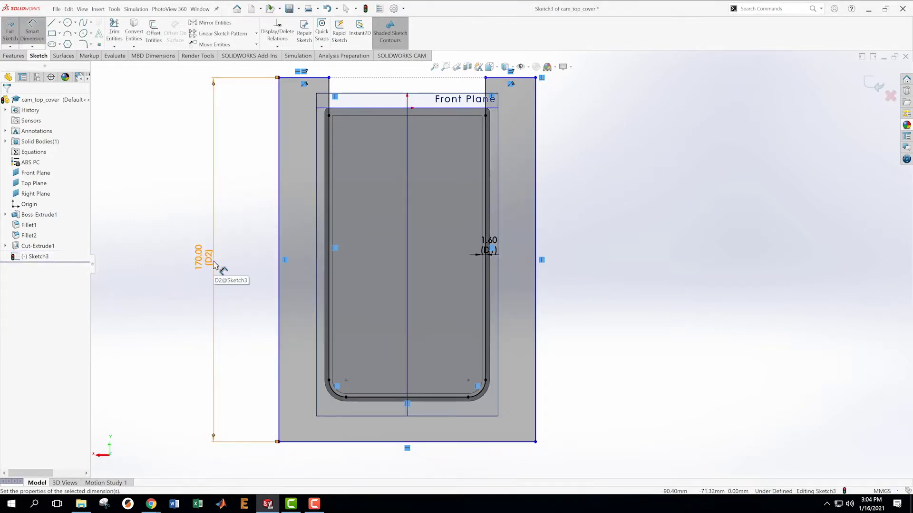
{"action": "left_click", "coordinate": [337, 442]}
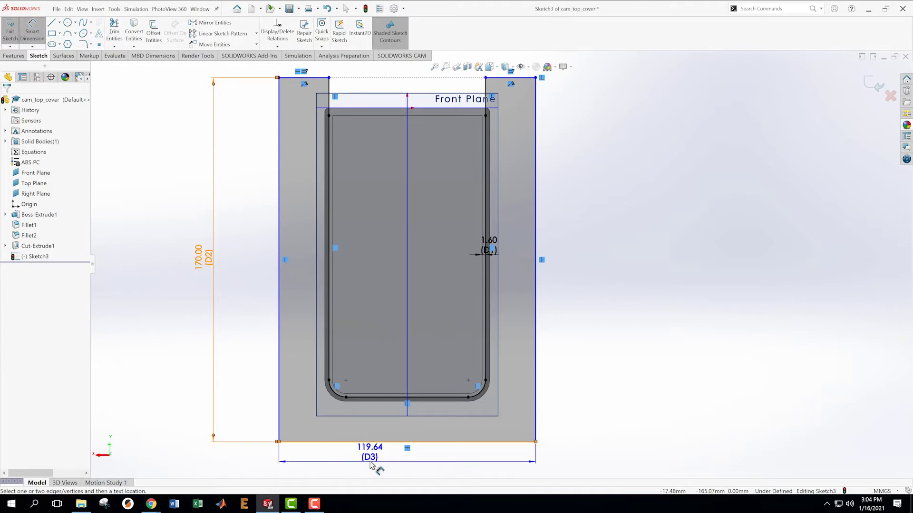
{"action": "left_click", "coordinate": [371, 464]}
{"action": "type", "text": "120"}
{"action": "key", "text": "Return"}
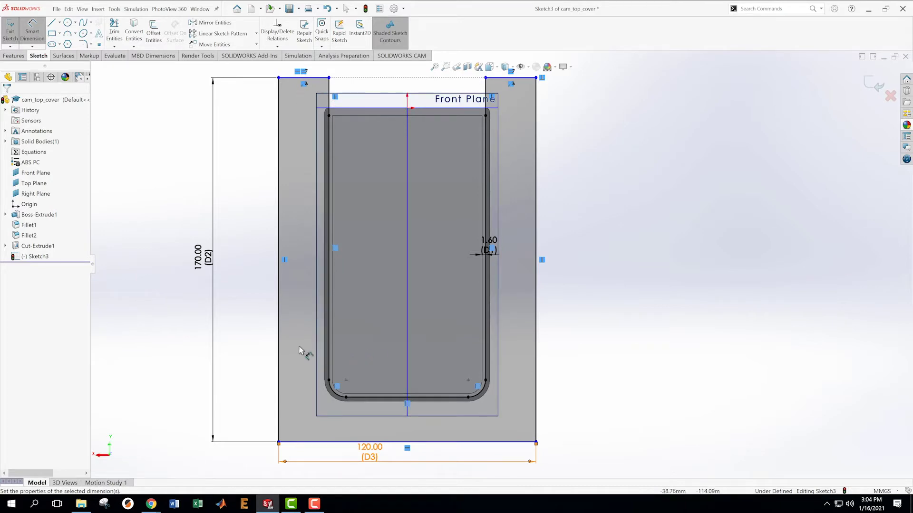
Dimension the outline's short upper line 15 mm above the plate's top edge
{"action": "left_click", "coordinate": [299, 78]}
{"action": "left_click", "coordinate": [344, 109]}
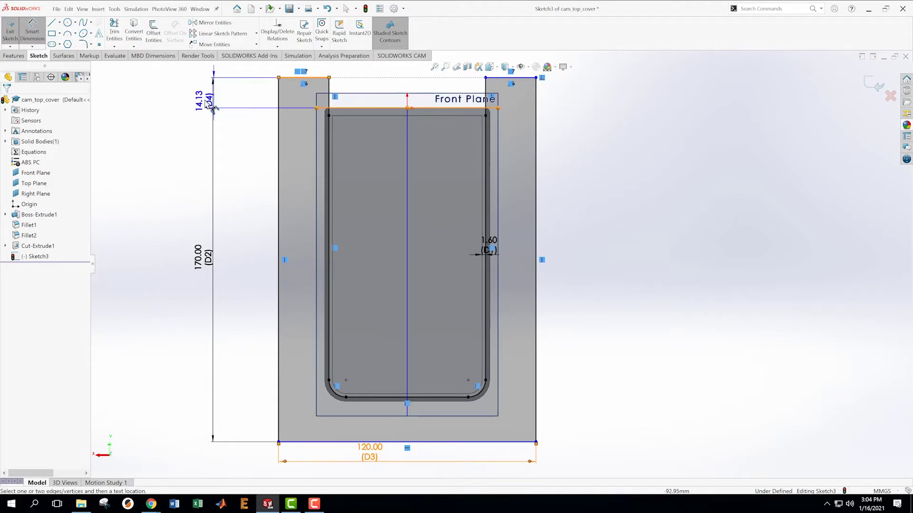
{"action": "left_click", "coordinate": [176, 99]}
{"action": "type", "text": "15"}
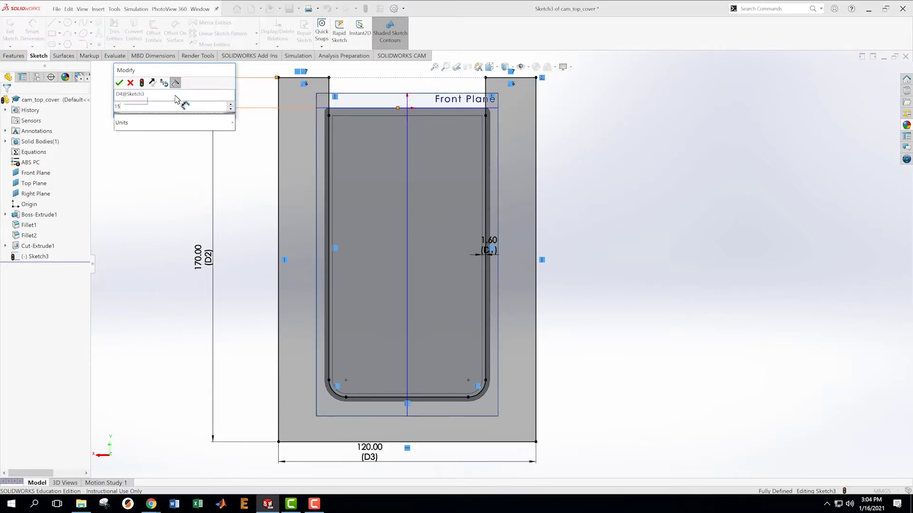
{"action": "key", "text": "Return"}
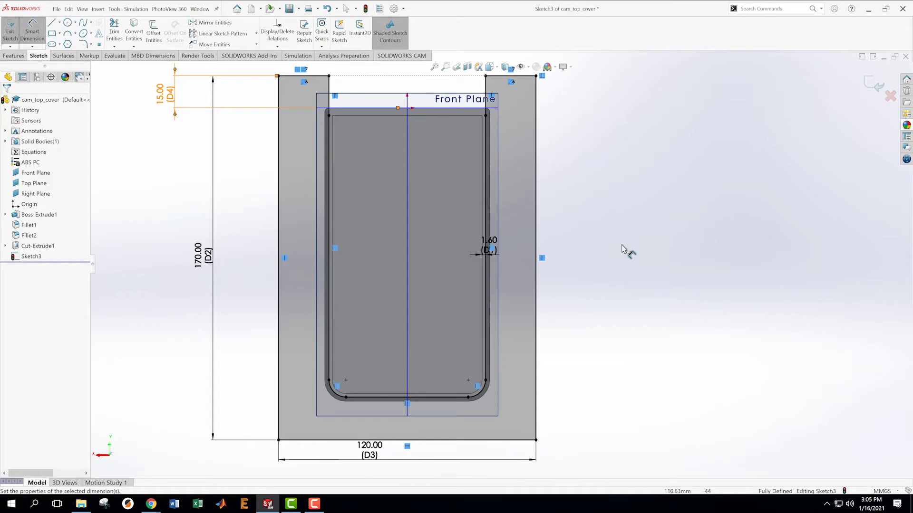
Finish the closed outline sketch and cut-extrude its region around the rim to a blind depth of 2.8 mm
{"action": "left_click", "coordinate": [616, 277]}
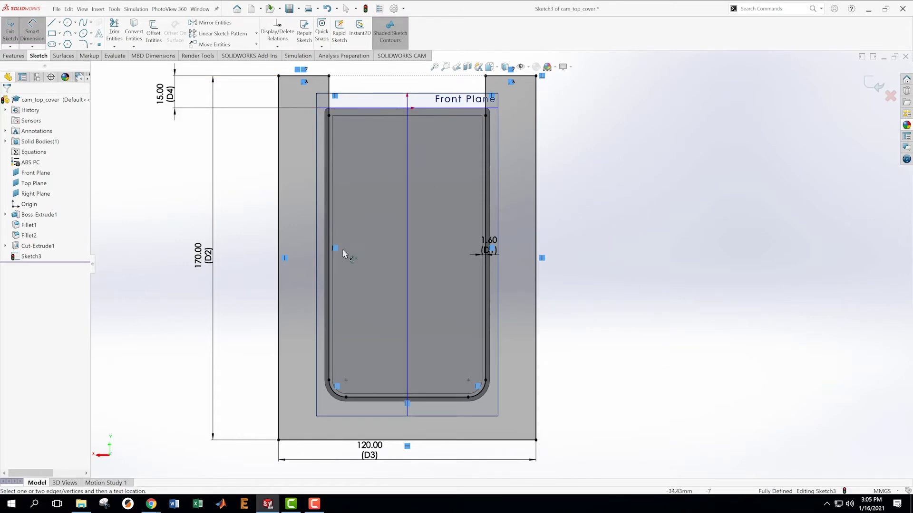
{"action": "mouse_move", "coordinate": [619, 295]}
{"action": "middle_mouse_down"}
{"action": "mouse_move", "coordinate": [607, 260]}
{"action": "mouse_move", "coordinate": [638, 98]}
{"action": "mouse_move", "coordinate": [654, 120]}
{"action": "mouse_move", "coordinate": [629, 165]}
{"action": "middle_mouse_up"}
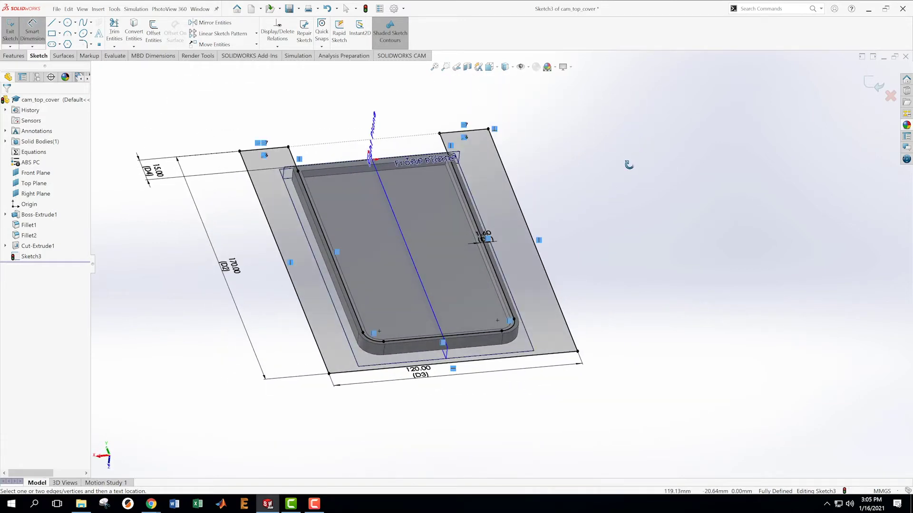
{"action": "left_click", "coordinate": [877, 85]}
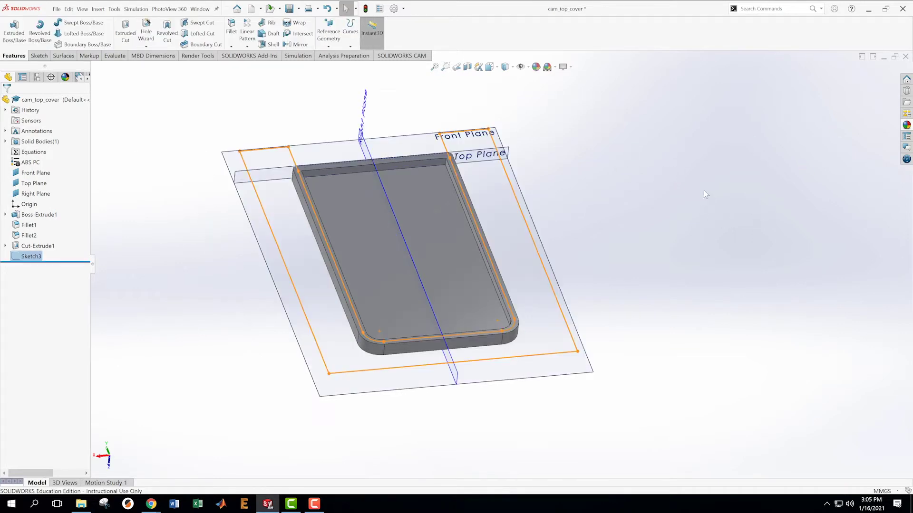
{"action": "middle_click_drag", "start_coordinate": [704, 190], "coordinate": [700, 227]}
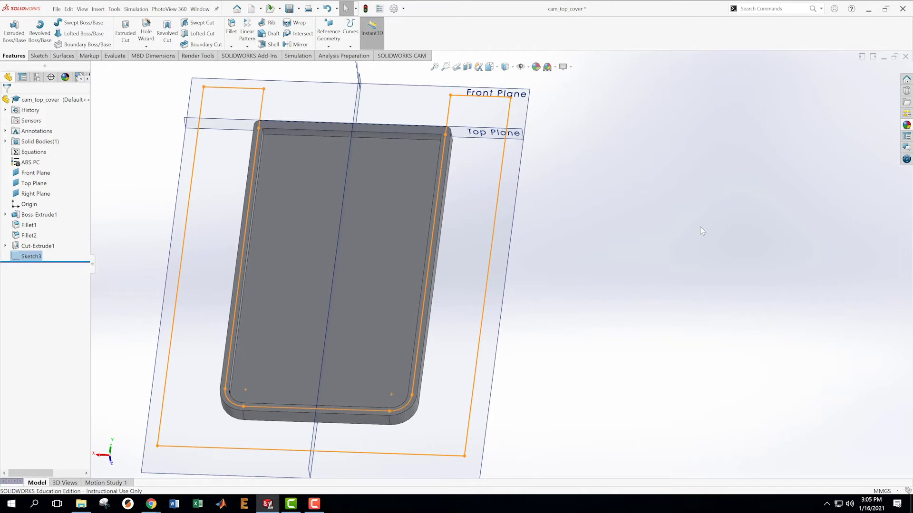
{"action": "left_click", "coordinate": [125, 33]}
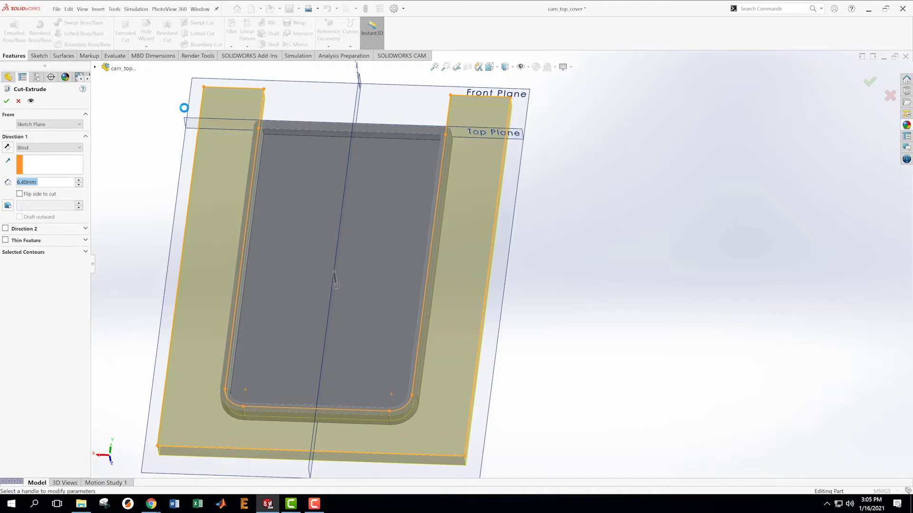
{"action": "type", "text": "2.8"}
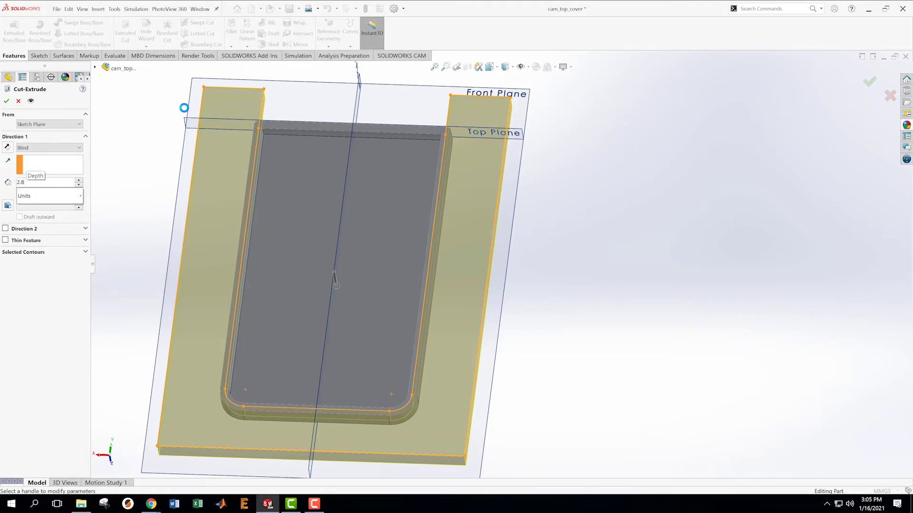
{"action": "key", "text": "Return"}
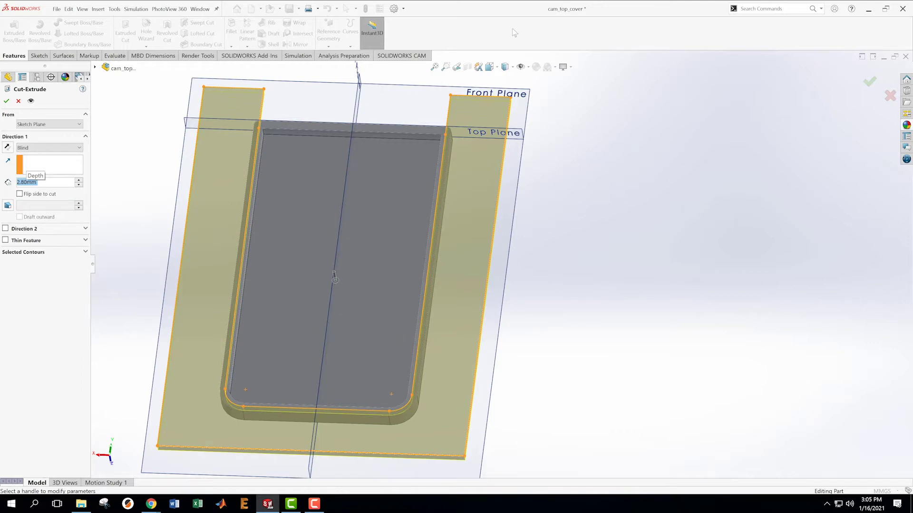
{"action": "middle_click_drag", "start_coordinate": [528, 256], "coordinate": [500, 185]}
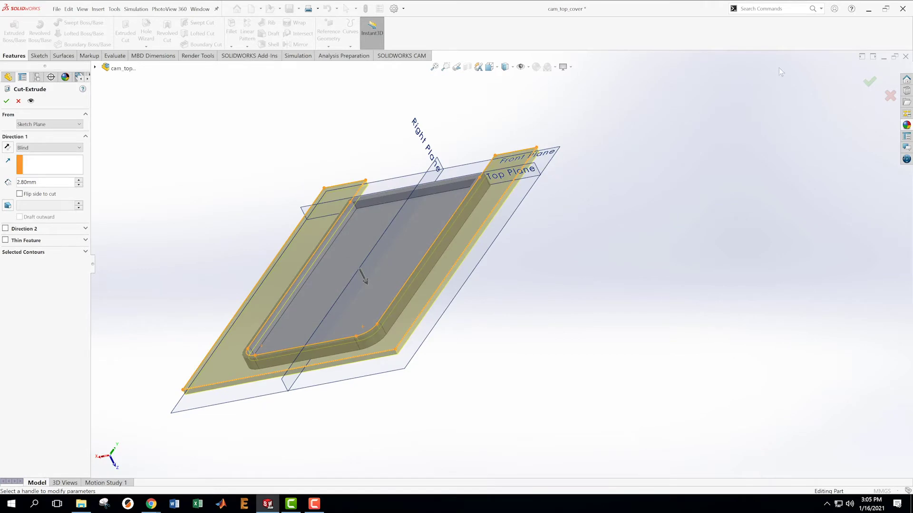
{"action": "left_click", "coordinate": [870, 82]}
Examine the stepped rim around the plate from several angles
{"action": "scroll", "coordinate": [495, 323], "scroll_direction": "up", "scroll_amount": 2}
{"action": "scroll", "coordinate": [468, 318], "scroll_direction": "down", "scroll_amount": 2}
{"action": "middle_click_drag", "start_coordinate": [328, 326], "coordinate": [418, 298]}
{"action": "scroll", "coordinate": [403, 327], "scroll_direction": "down", "scroll_amount": 3}
{"action": "scroll", "coordinate": [487, 275], "scroll_direction": "up", "scroll_amount": 3}
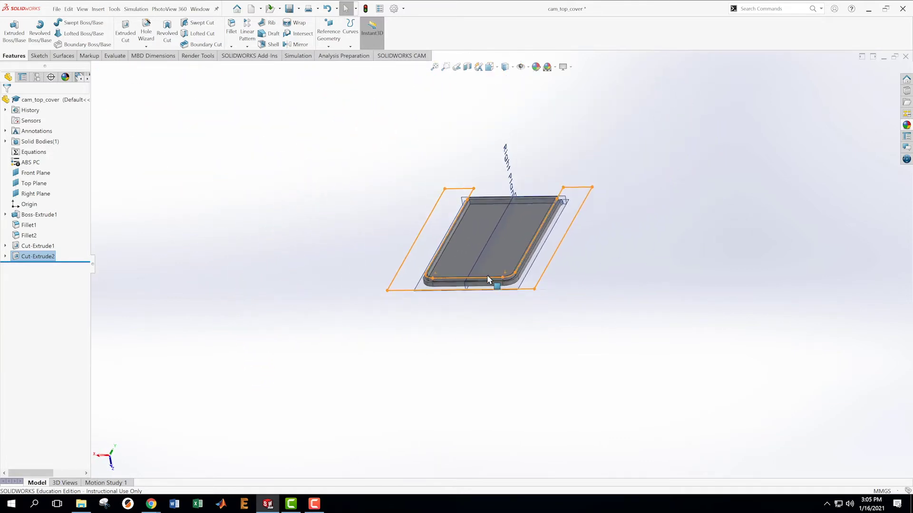
{"action": "scroll", "coordinate": [487, 278], "scroll_direction": "down", "scroll_amount": 5}
{"action": "scroll", "coordinate": [572, 206], "scroll_direction": "down", "scroll_amount": 2}
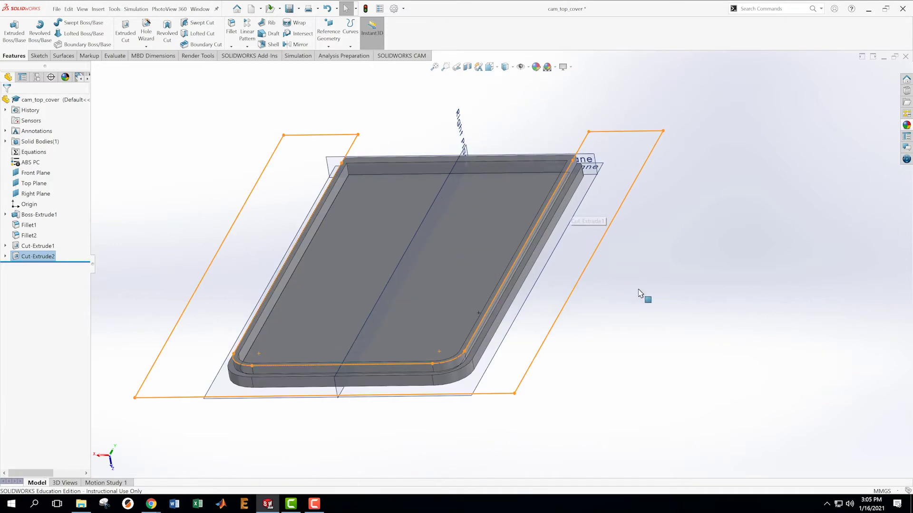
{"action": "left_click", "coordinate": [170, 219]}
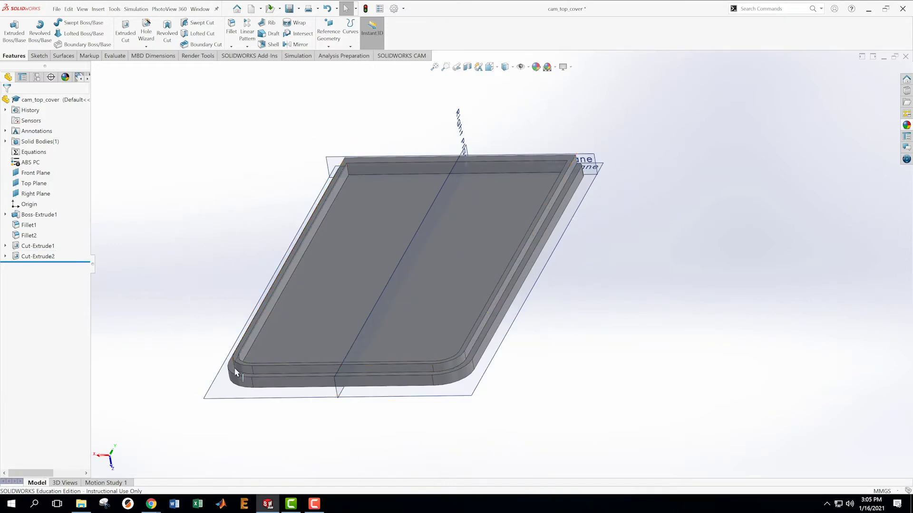
{"action": "mouse_move", "coordinate": [169, 219]}
{"action": "middle_mouse_down"}
{"action": "mouse_move", "coordinate": [601, 350]}
{"action": "mouse_move", "coordinate": [594, 294]}
{"action": "mouse_move", "coordinate": [581, 398]}
{"action": "middle_mouse_up"}
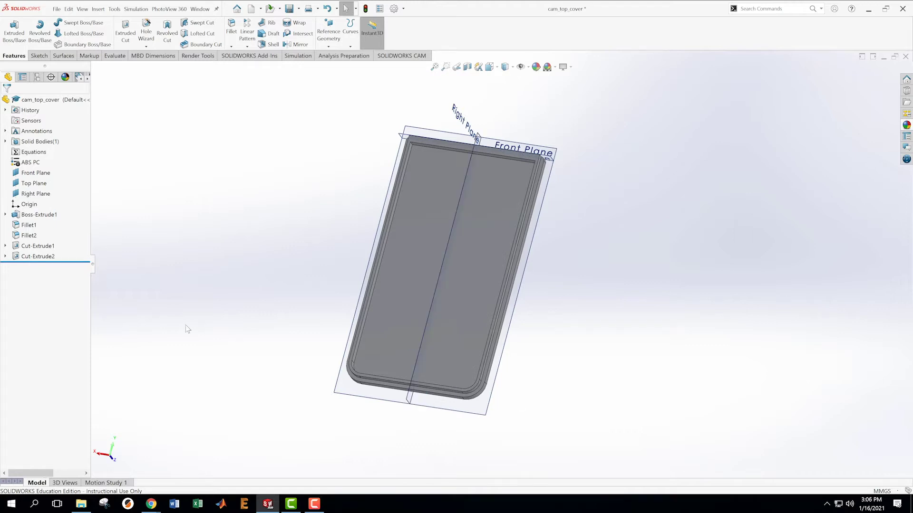
Start a new sketch on the narrow ledge face of the stepped rim, viewed normal to the sketch plane
{"action": "scroll", "coordinate": [473, 466], "scroll_direction": "down", "scroll_amount": 5}
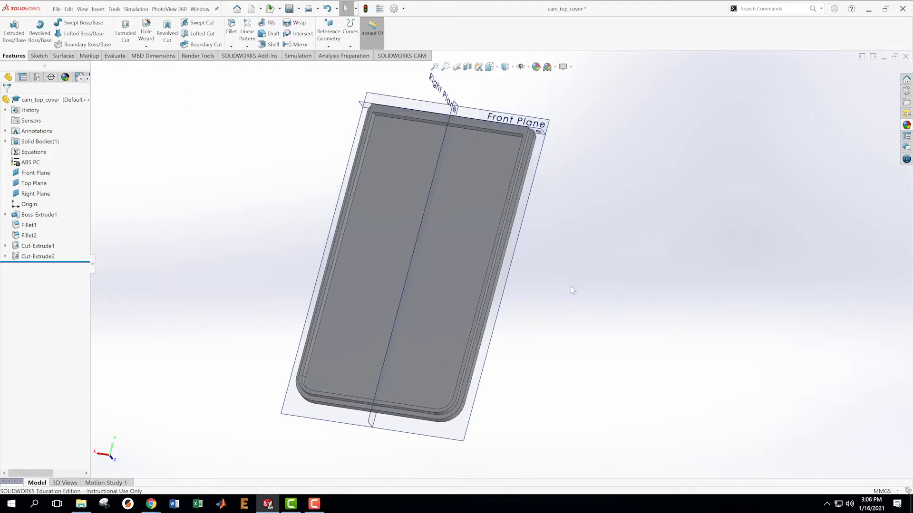
{"action": "scroll", "coordinate": [471, 463], "scroll_direction": "down", "scroll_amount": 2}
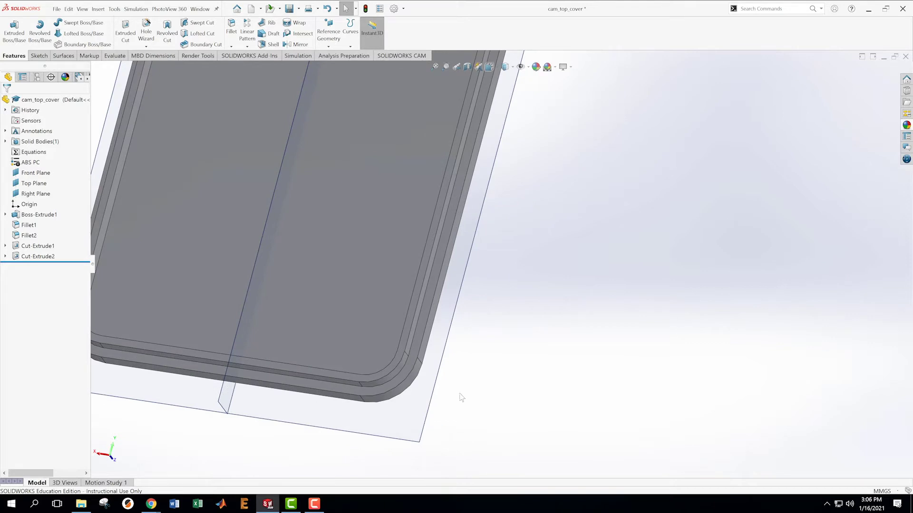
{"action": "middle_click_drag", "start_coordinate": [477, 355], "coordinate": [495, 302]}
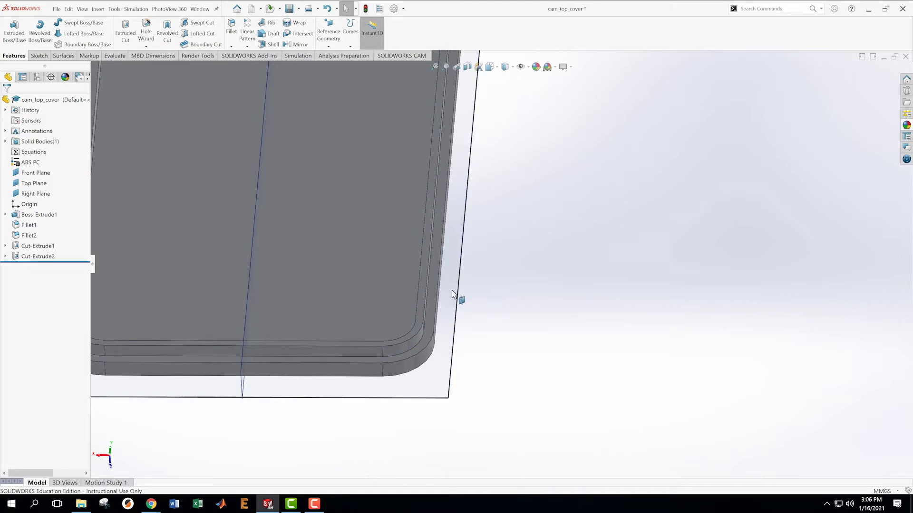
{"action": "left_click", "coordinate": [431, 324]}
{"action": "key", "text": "Escape"}
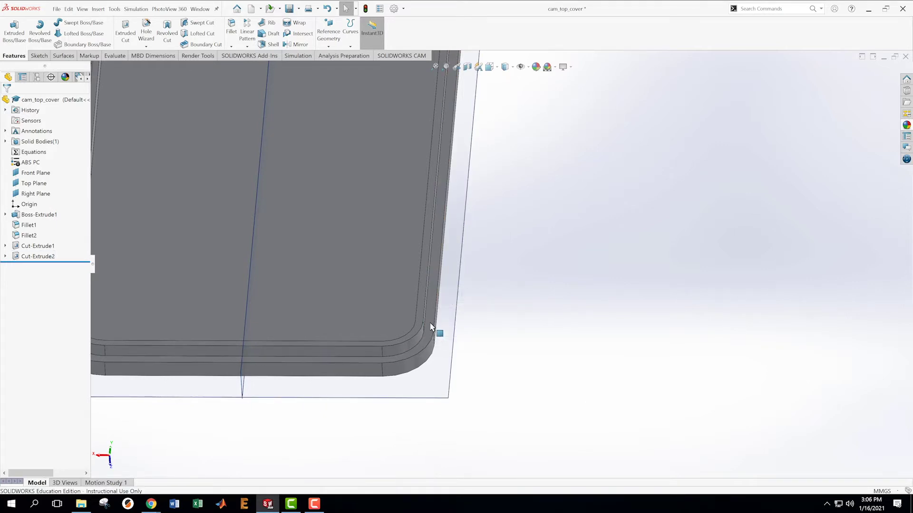
{"action": "right_click", "coordinate": [433, 328]}
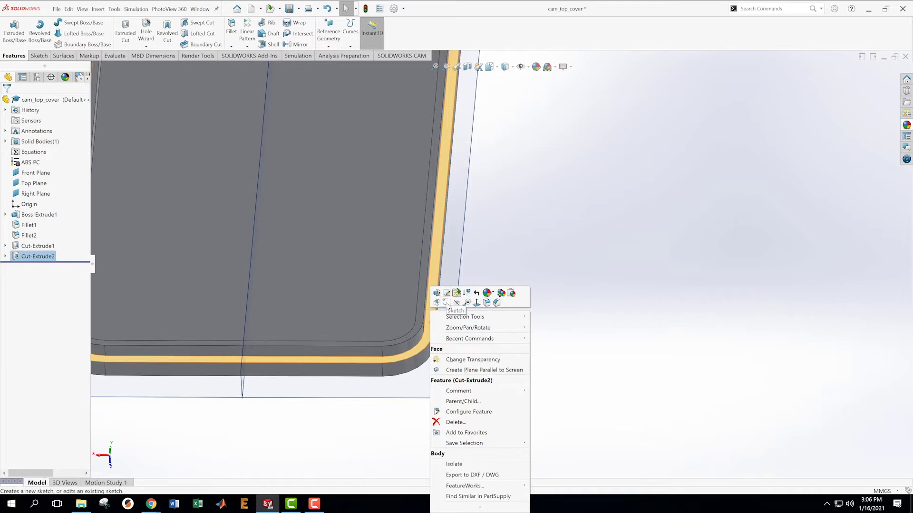
{"action": "left_click", "coordinate": [447, 295]}
{"action": "key", "text": "f"}
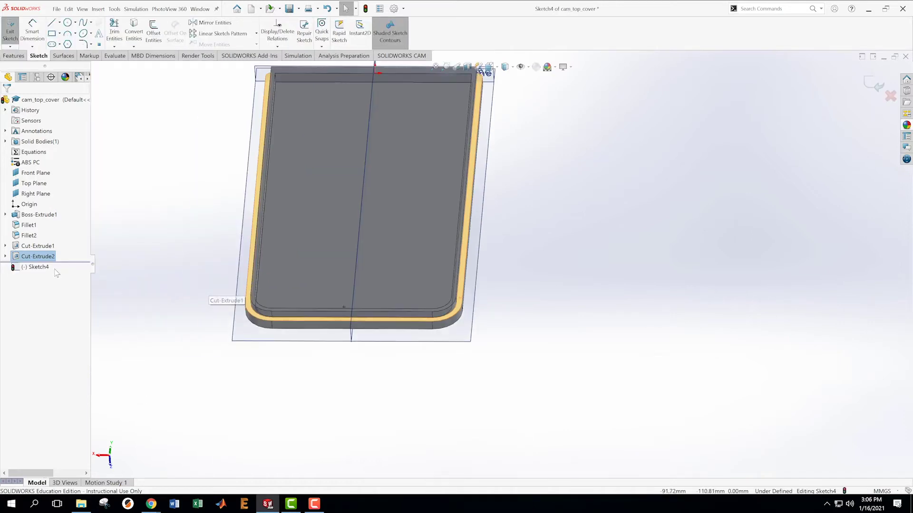
{"action": "right_click", "coordinate": [38, 267]}
{"action": "left_click", "coordinate": [70, 272]}
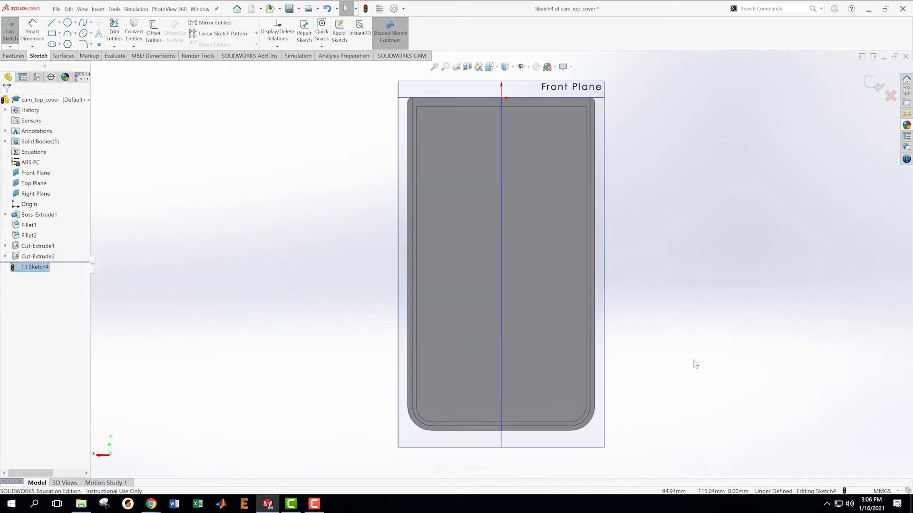
Start an inward offset of the plate's bottom outer edge with a distance of 3.6-2.75 mm
{"action": "left_click", "coordinate": [153, 32]}
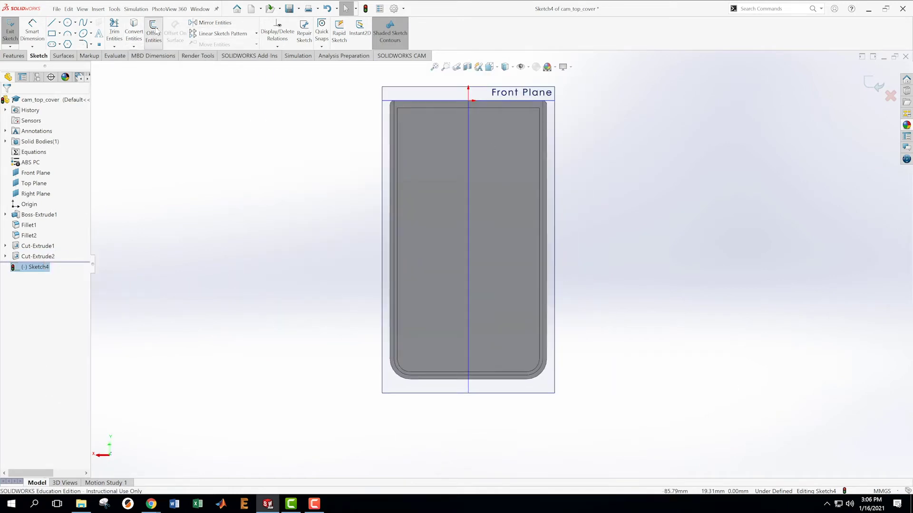
{"action": "scroll", "coordinate": [581, 386], "scroll_direction": "down", "scroll_amount": 3}
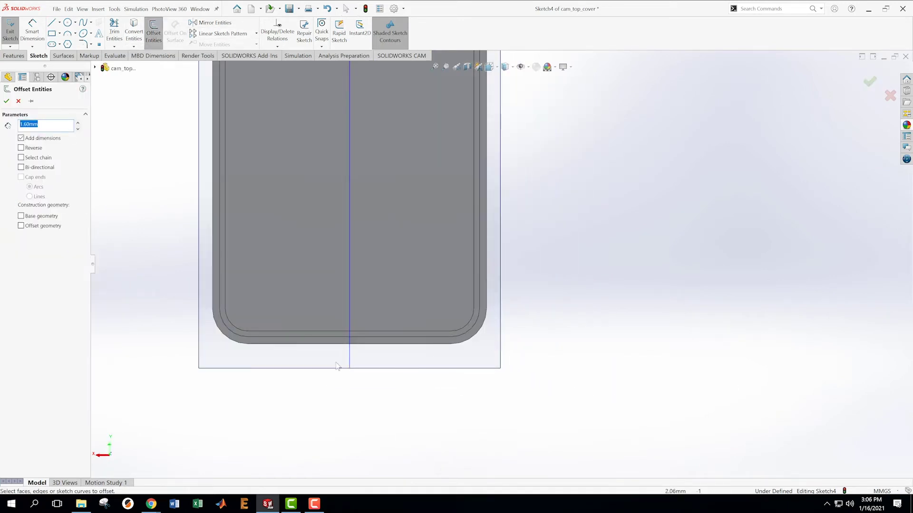
{"action": "left_click", "coordinate": [257, 354]}
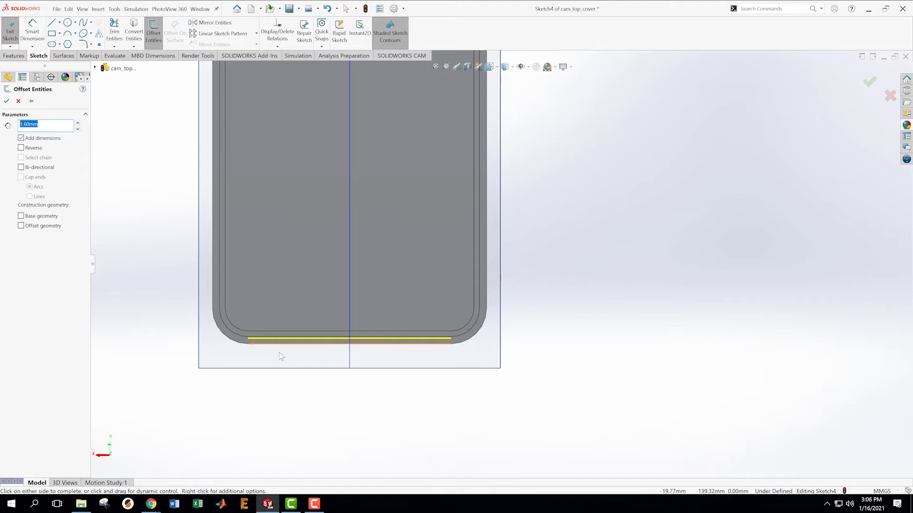
{"action": "type", "text": "3.6-2.75"}
{"action": "key", "text": "Return"}
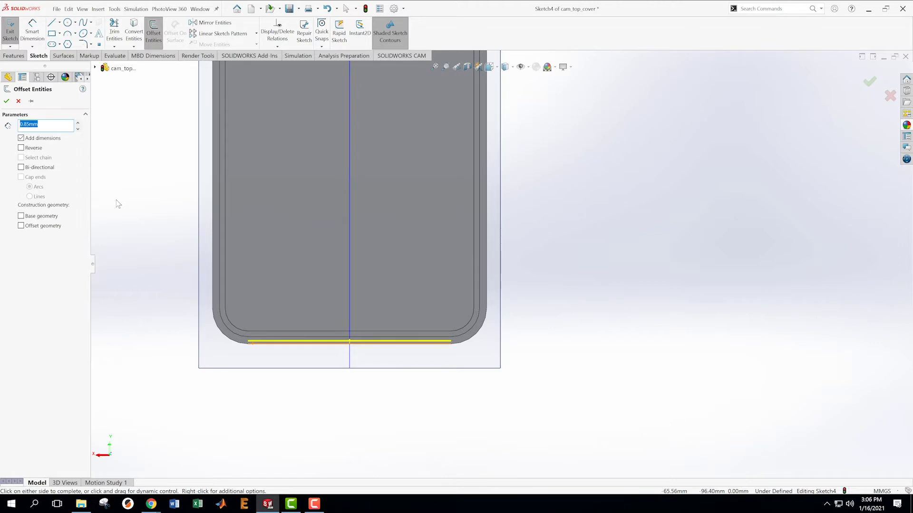
Add both rounded lower corners and both long side edges of the plate to the 0.85 mm offset and apply it
{"action": "left_click", "coordinate": [231, 340]}
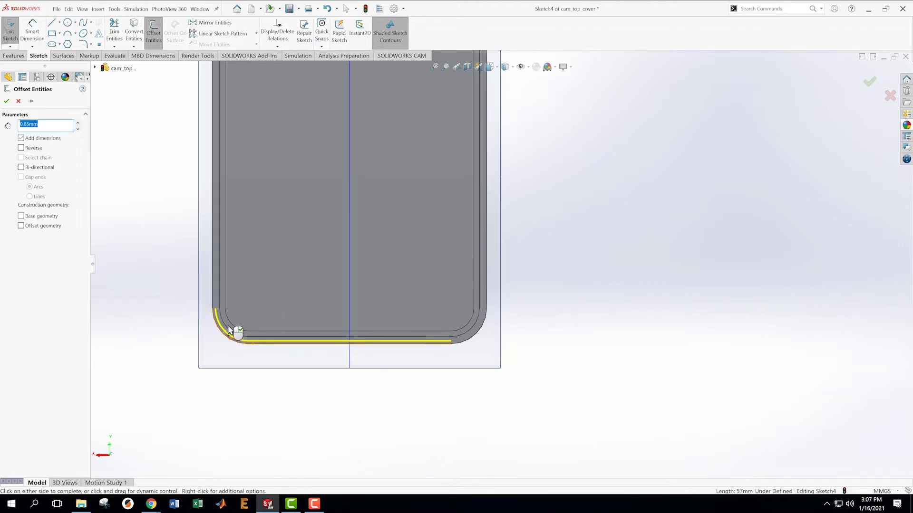
{"action": "left_click", "coordinate": [212, 288]}
{"action": "left_click", "coordinate": [468, 336]}
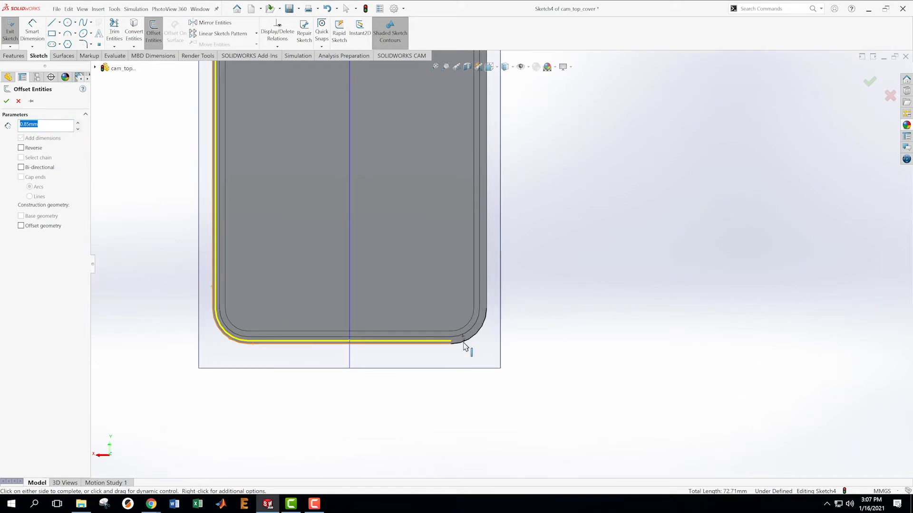
{"action": "left_click", "coordinate": [486, 296]}
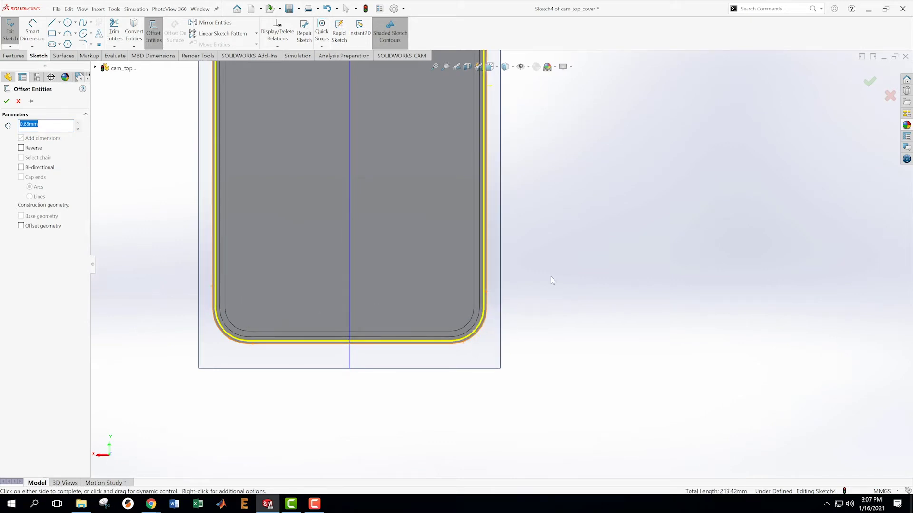
{"action": "scroll", "coordinate": [538, 291], "scroll_direction": "up", "scroll_amount": 6}
{"action": "scroll", "coordinate": [504, 135], "scroll_direction": "down", "scroll_amount": 3}
{"action": "scroll", "coordinate": [427, 252], "scroll_direction": "down", "scroll_amount": 3}
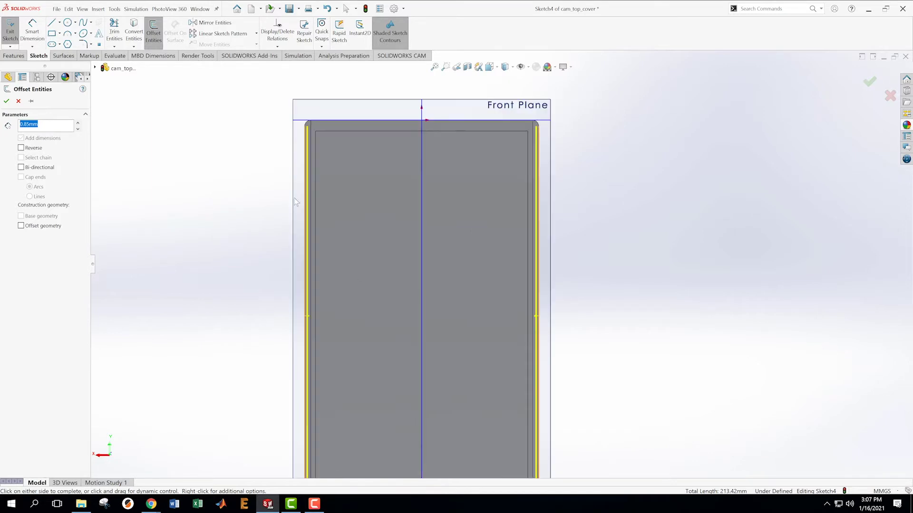
{"action": "scroll", "coordinate": [341, 117], "scroll_direction": "down", "scroll_amount": 2}
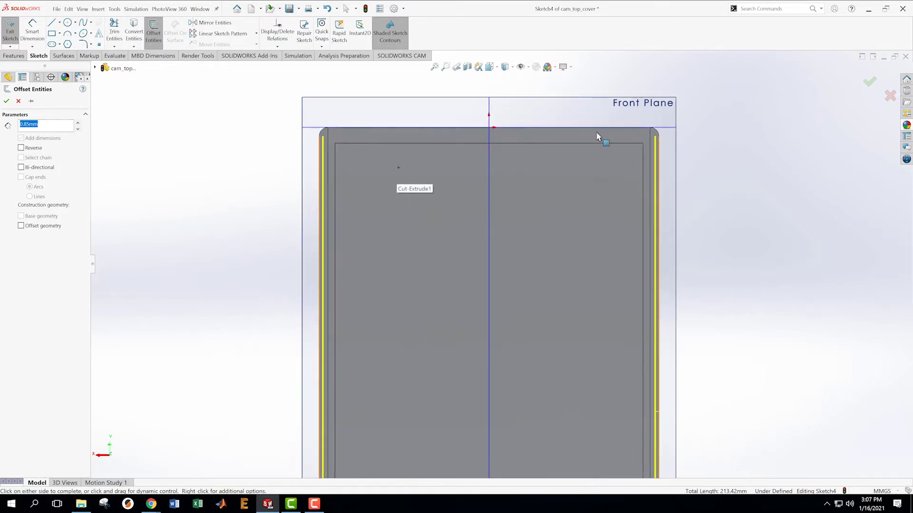
{"action": "left_click", "coordinate": [7, 102]}
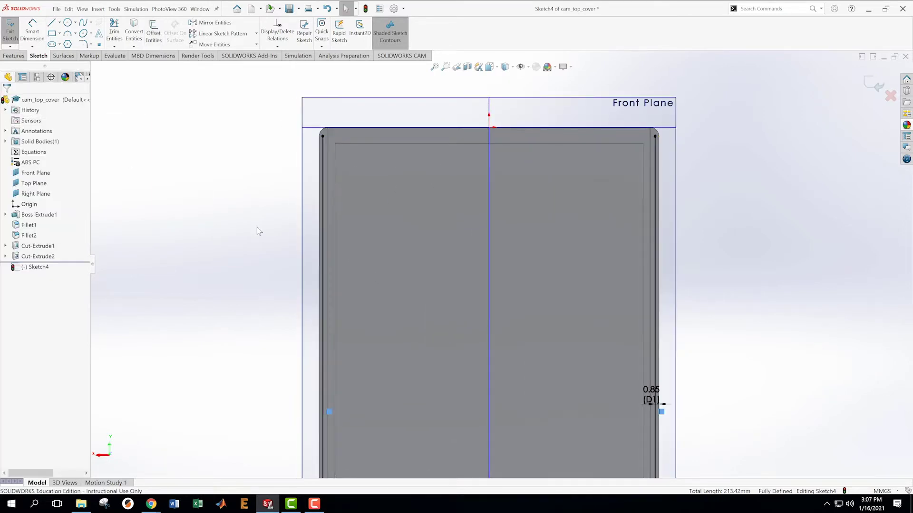
Draw lines from the offset profile's upper left end: about 15 mm up, about 15 mm outward, and about 164 mm down beside the plate
{"action": "scroll", "coordinate": [637, 274], "scroll_direction": "up", "scroll_amount": 1}
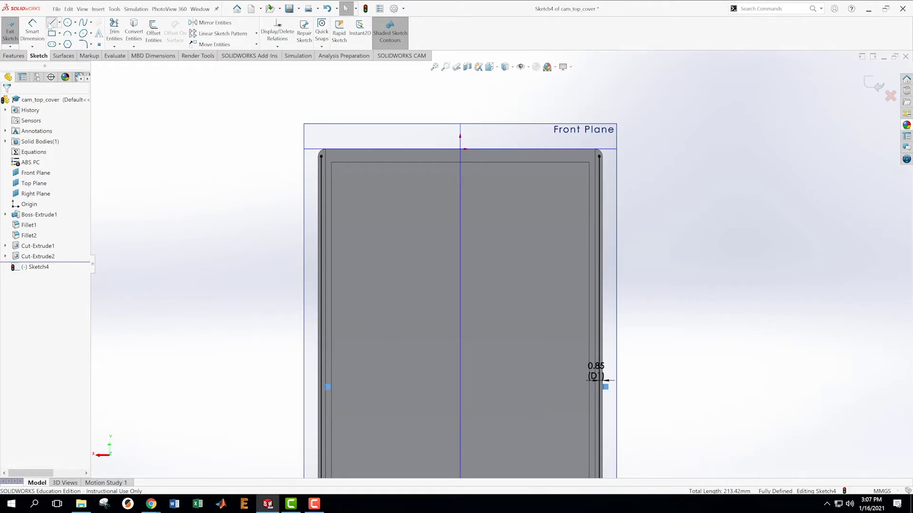
{"action": "left_click", "coordinate": [51, 23]}
{"action": "left_click", "coordinate": [321, 156]}
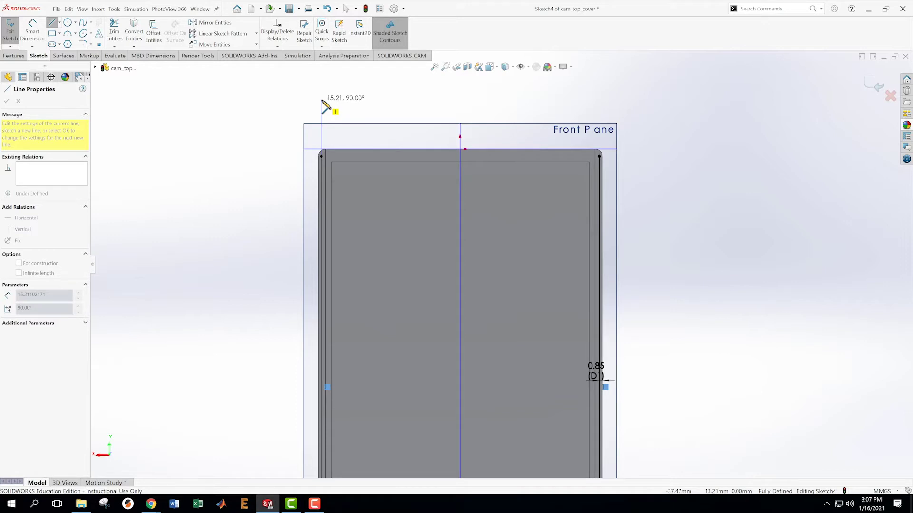
{"action": "left_click", "coordinate": [322, 100]}
{"action": "left_click", "coordinate": [267, 100]}
{"action": "scroll", "coordinate": [267, 285], "scroll_direction": "up", "scroll_amount": 5}
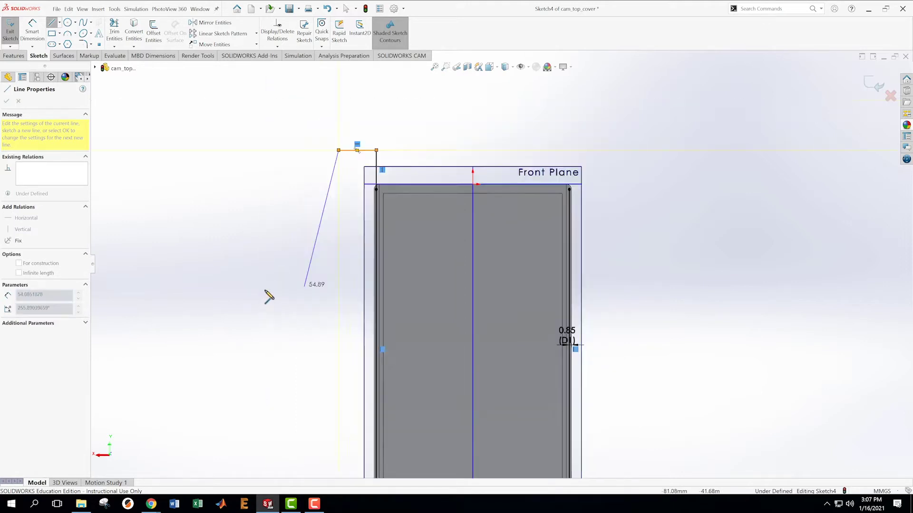
{"action": "left_click", "coordinate": [407, 440]}
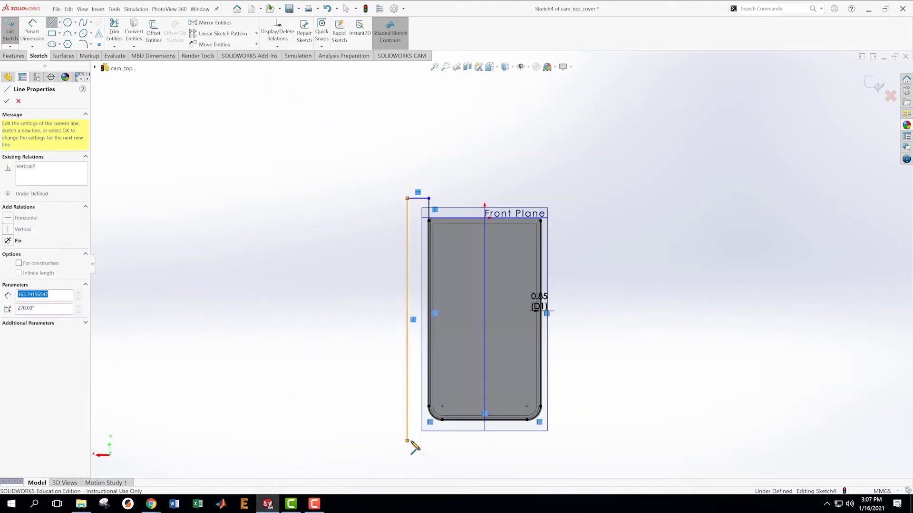
Continue the line chain below the plate, up its right side to the same height, inward, and down to the offset's upper right end
{"action": "left_click", "coordinate": [566, 441]}
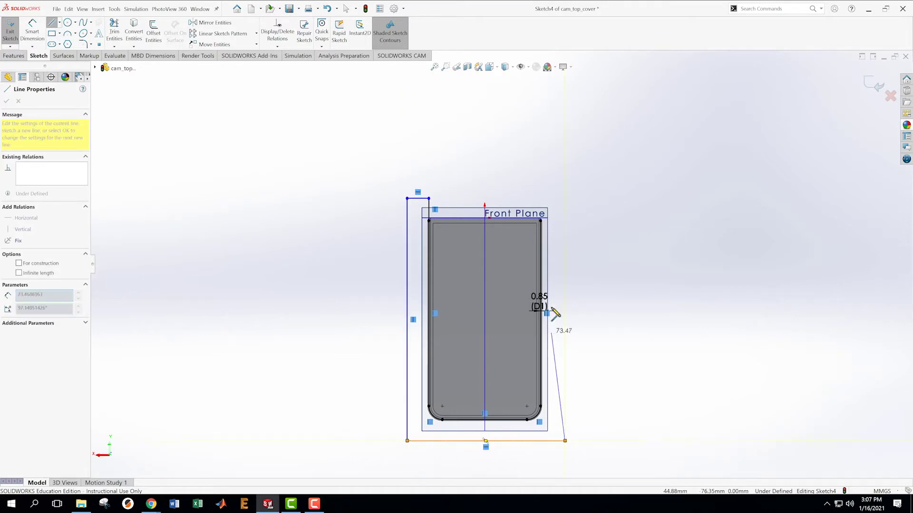
{"action": "left_click", "coordinate": [565, 199]}
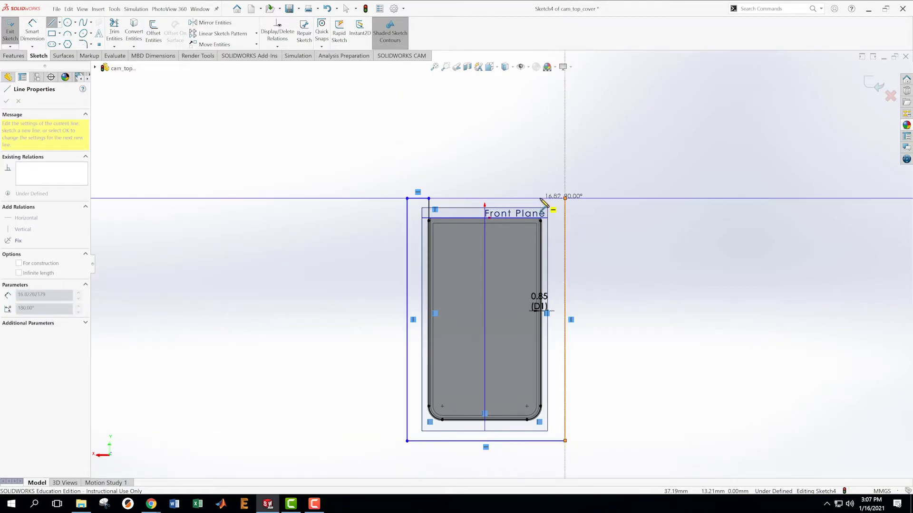
{"action": "left_click", "coordinate": [539, 198]}
{"action": "double_click", "coordinate": [540, 221]}
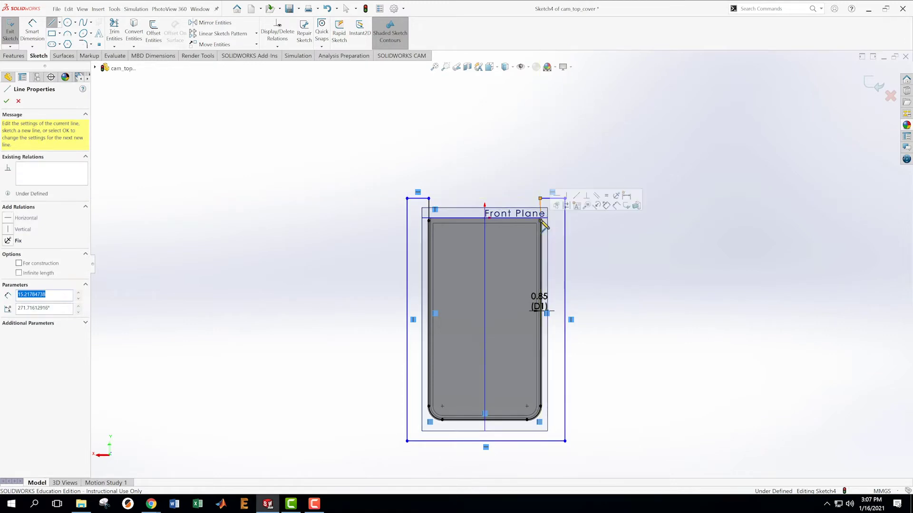
{"action": "scroll", "coordinate": [558, 259], "scroll_direction": "down", "scroll_amount": 2}
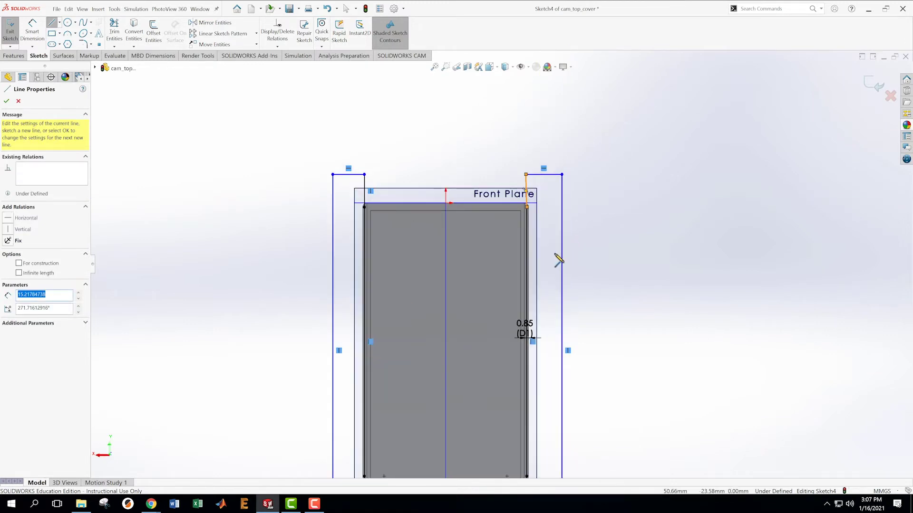
{"action": "key", "text": "Escape"}
Add a Vertical relation to the short line rising from the offset profile's upper right end
{"action": "scroll", "coordinate": [552, 234], "scroll_direction": "down", "scroll_amount": 2}
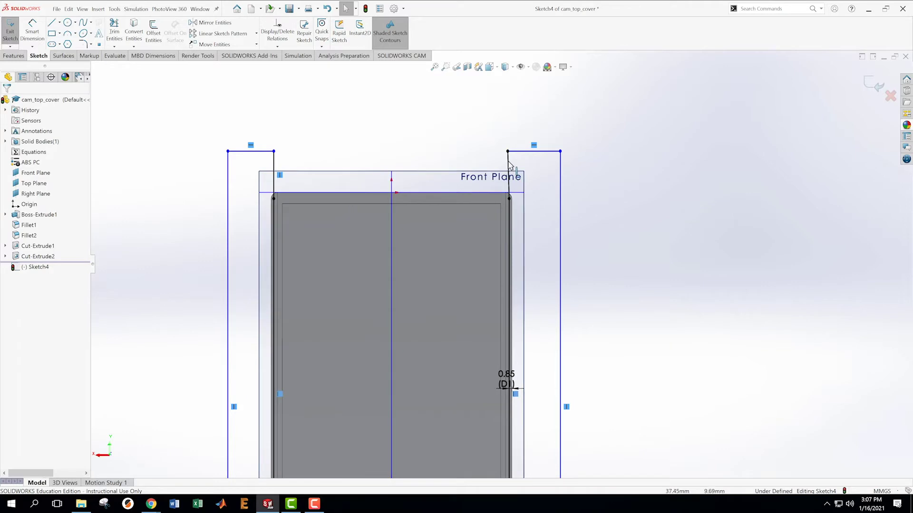
{"action": "right_click", "coordinate": [508, 165]}
{"action": "left_click", "coordinate": [525, 142]}
{"action": "left_click", "coordinate": [602, 189]}
Make the two short horizontal lines above the plate equal in length
{"action": "left_click", "coordinate": [532, 152]}
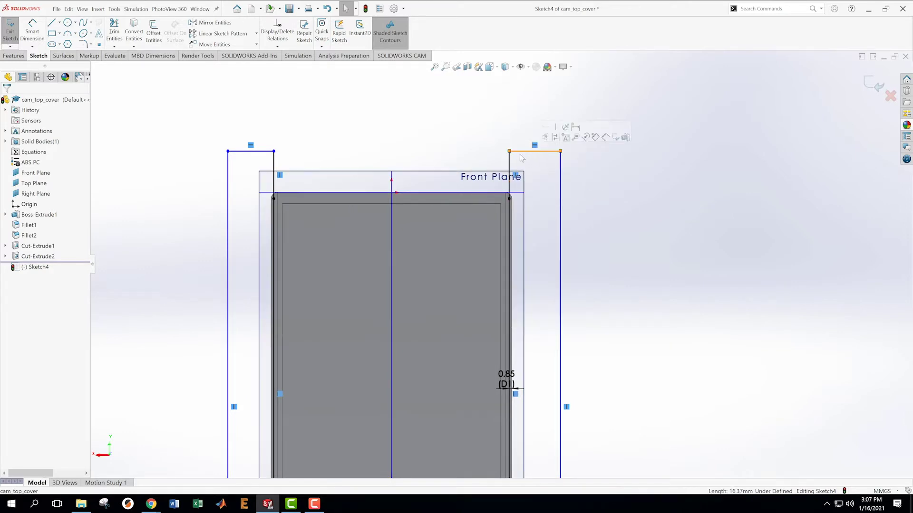
{"action": "left_click", "coordinate": [237, 151], "text": "ctrl"}
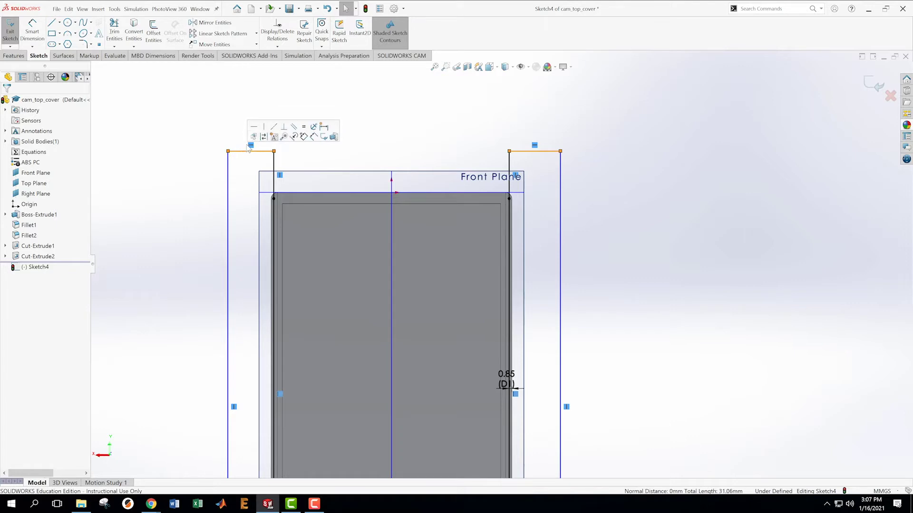
{"action": "left_click", "coordinate": [303, 127]}
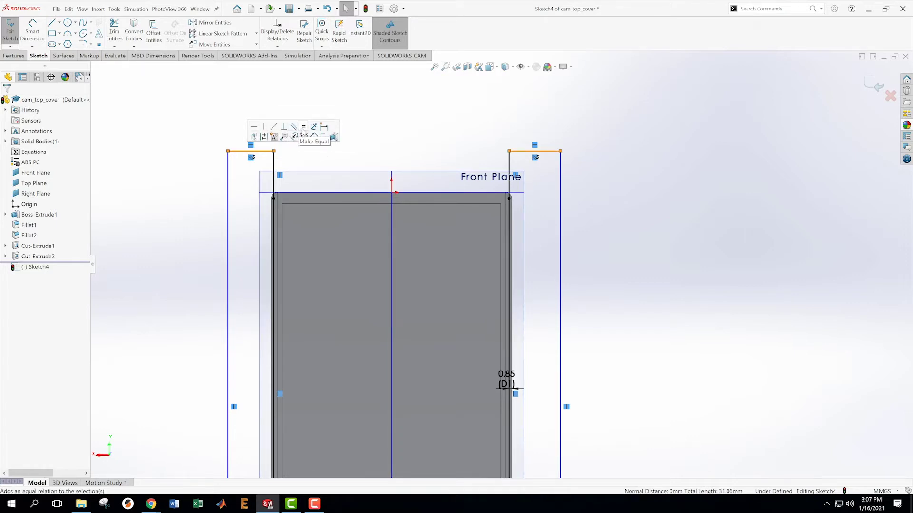
{"action": "left_click", "coordinate": [304, 127]}
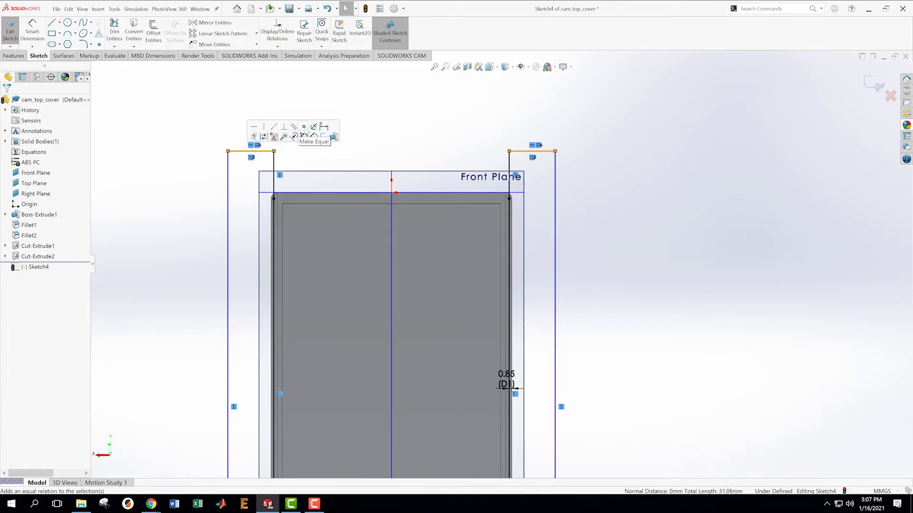
{"action": "left_click", "coordinate": [631, 216]}
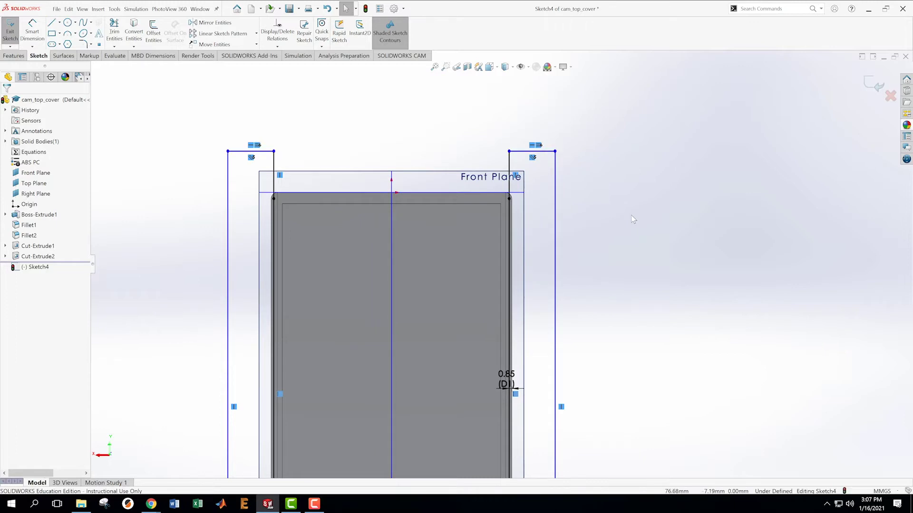
Make the two short horizontal lines above the plate collinear
{"action": "left_click", "coordinate": [263, 151]}
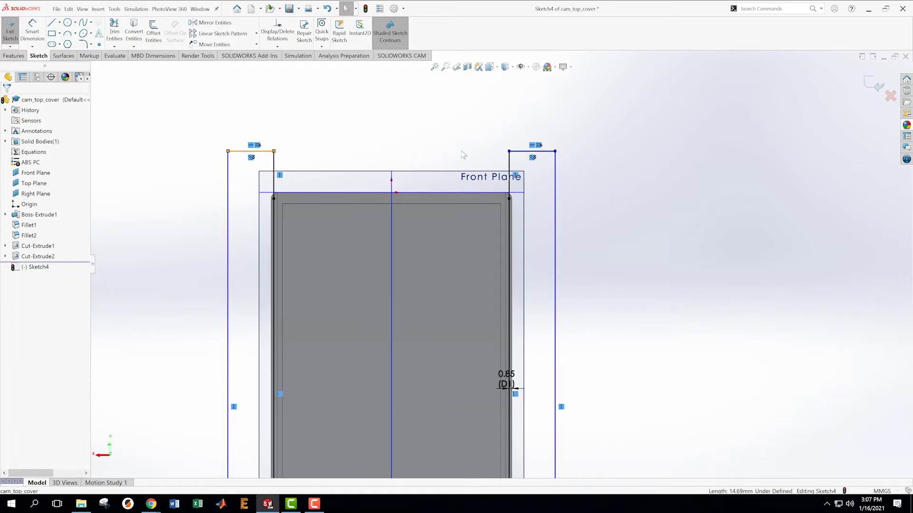
{"action": "left_click", "coordinate": [524, 151], "text": "ctrl"}
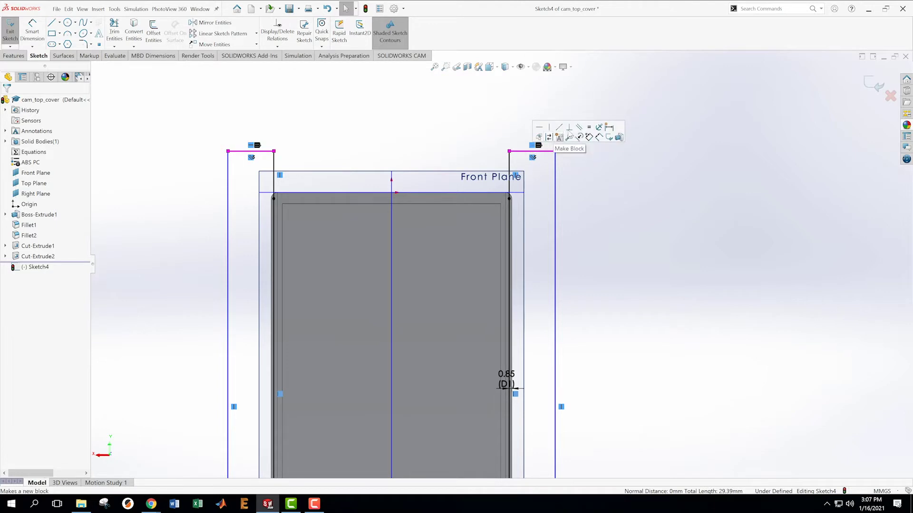
{"action": "left_click", "coordinate": [559, 135]}
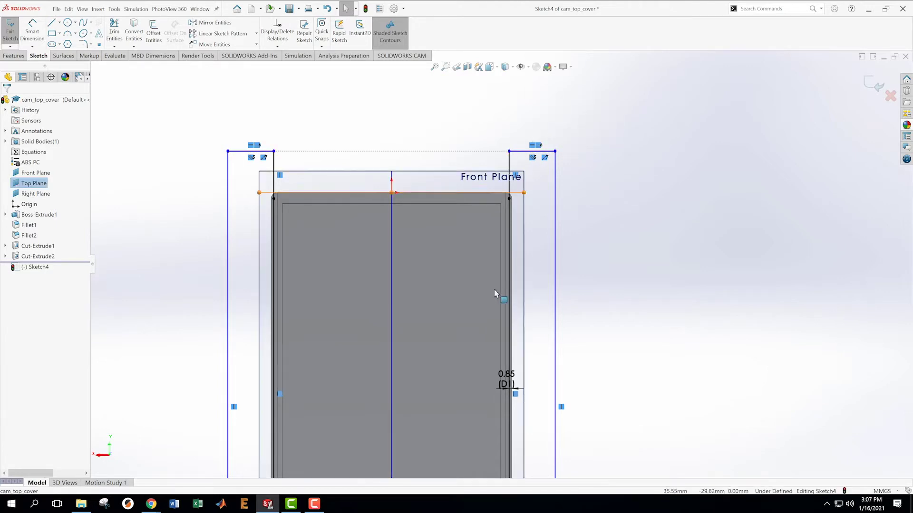
Dimension the outer outline's right vertical line to a length of 160 mm
{"action": "scroll", "coordinate": [475, 293], "scroll_direction": "up", "scroll_amount": 2}
{"action": "scroll", "coordinate": [473, 292], "scroll_direction": "up", "scroll_amount": 2}
{"action": "scroll", "coordinate": [480, 285], "scroll_direction": "down", "scroll_amount": 2}
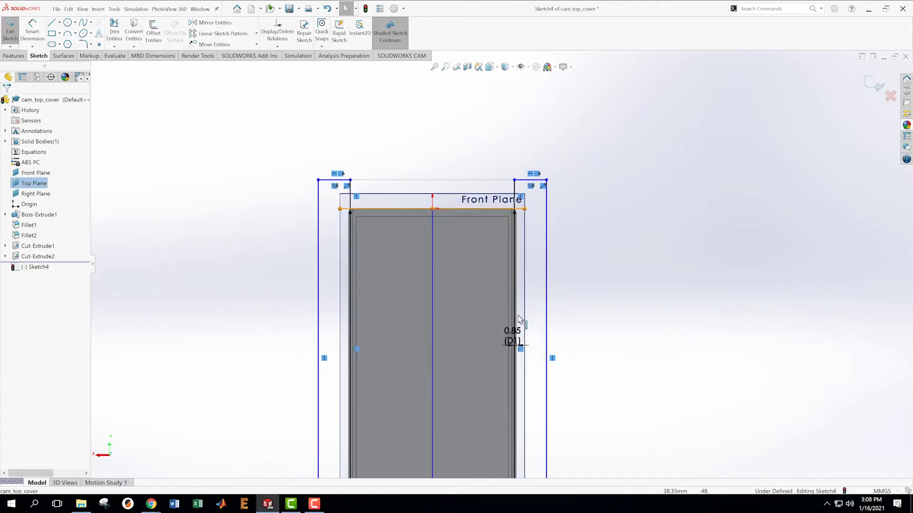
{"action": "scroll", "coordinate": [556, 344], "scroll_direction": "down", "scroll_amount": 1}
{"action": "scroll", "coordinate": [552, 400], "scroll_direction": "up", "scroll_amount": 2}
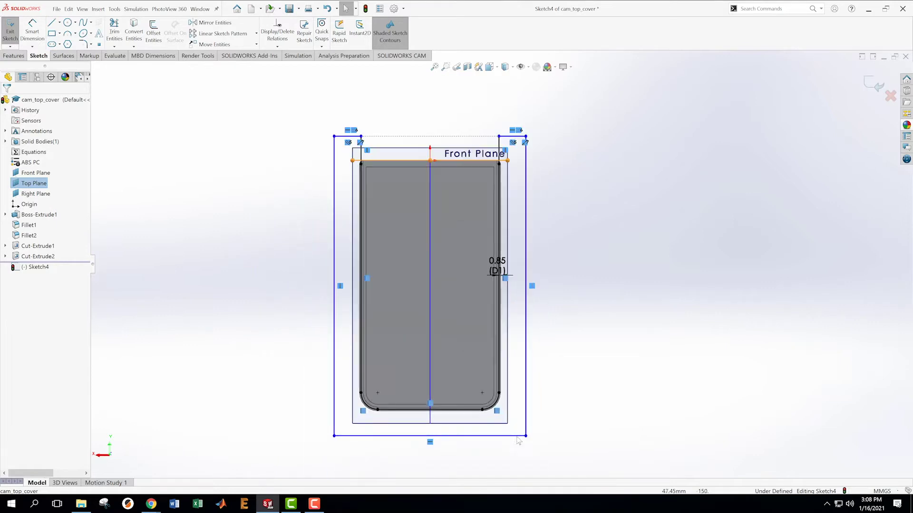
{"action": "scroll", "coordinate": [514, 409], "scroll_direction": "down", "scroll_amount": 1}
{"action": "scroll", "coordinate": [521, 428], "scroll_direction": "up", "scroll_amount": 1}
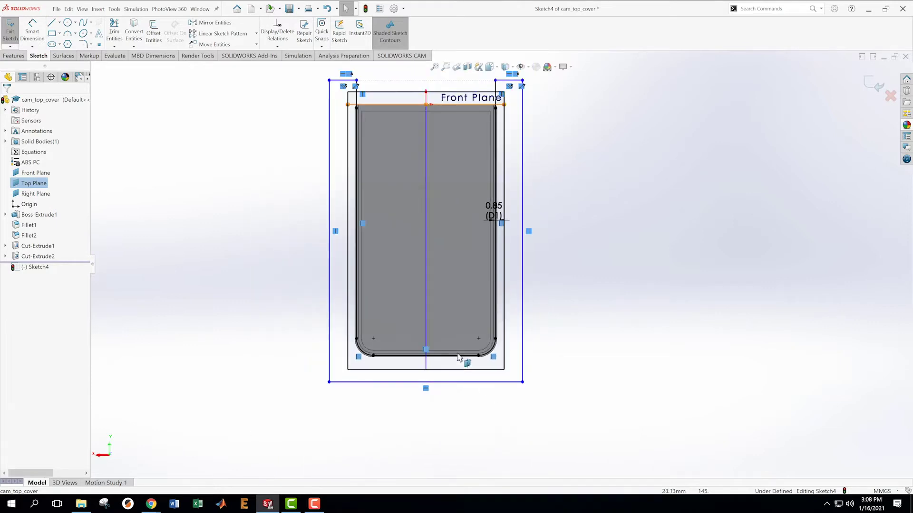
{"action": "key", "text": "s"}
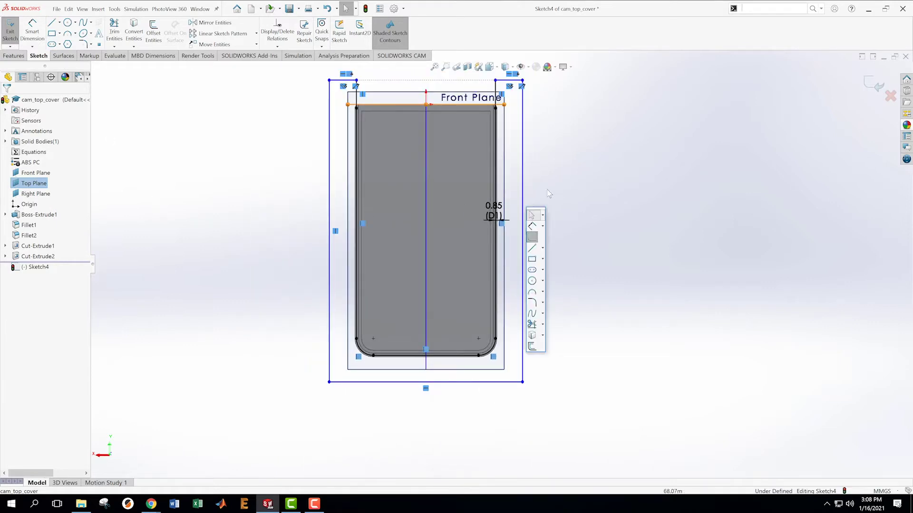
{"action": "left_click", "coordinate": [534, 227]}
{"action": "left_click", "coordinate": [523, 192]}
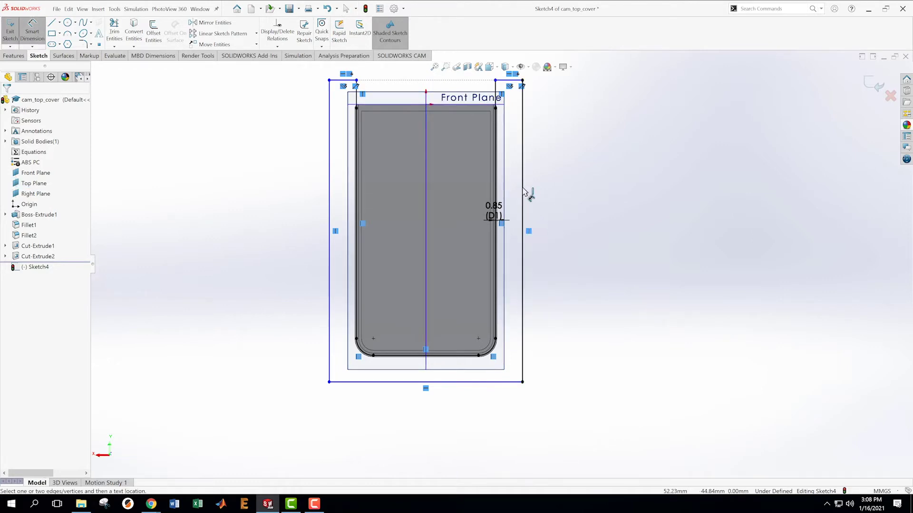
{"action": "left_click", "coordinate": [575, 200]}
{"action": "type", "text": "160"}
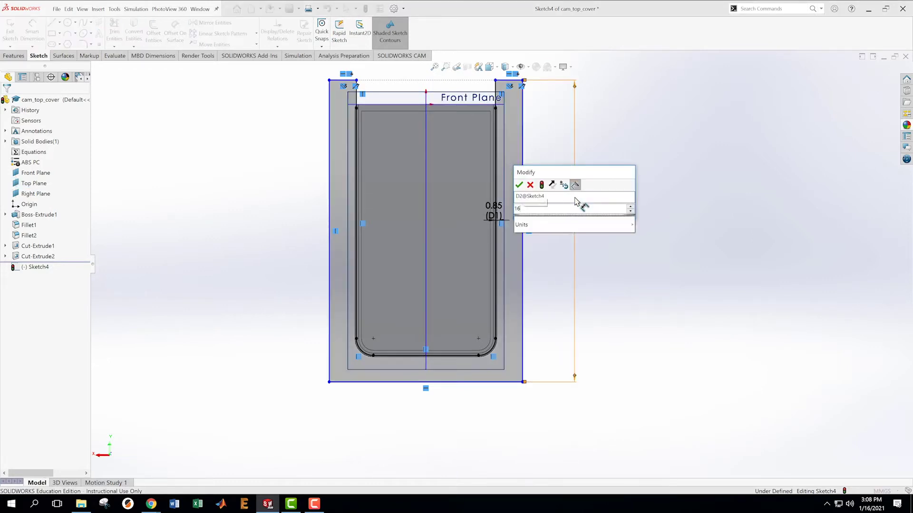
{"action": "key", "text": "Return"}
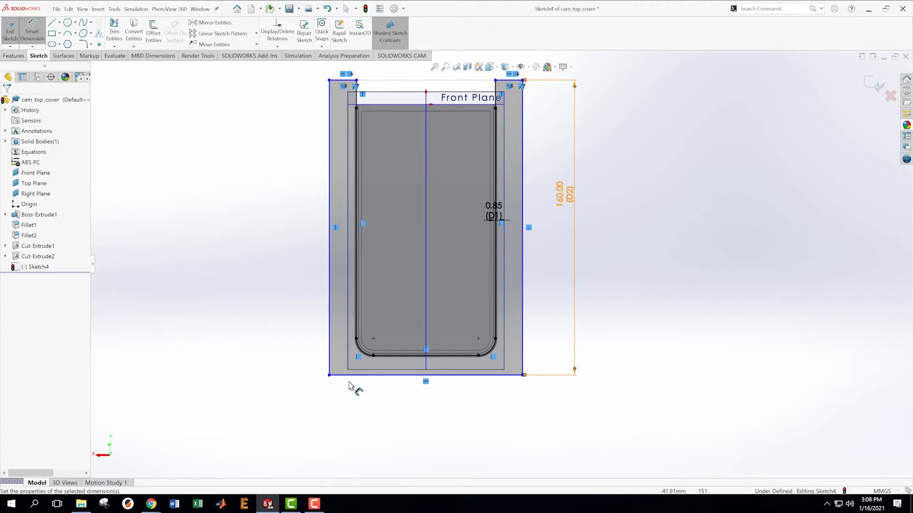
Dimension the outer outline's bottom horizontal line to a width of 105 mm
{"action": "left_click", "coordinate": [352, 375]}
{"action": "left_click", "coordinate": [419, 423]}
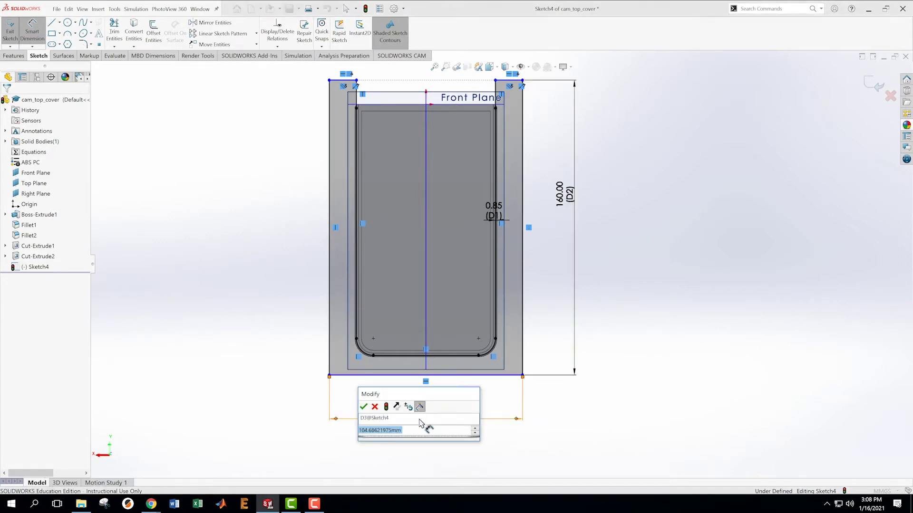
{"action": "type", "text": "105"}
{"action": "key", "text": "Return"}
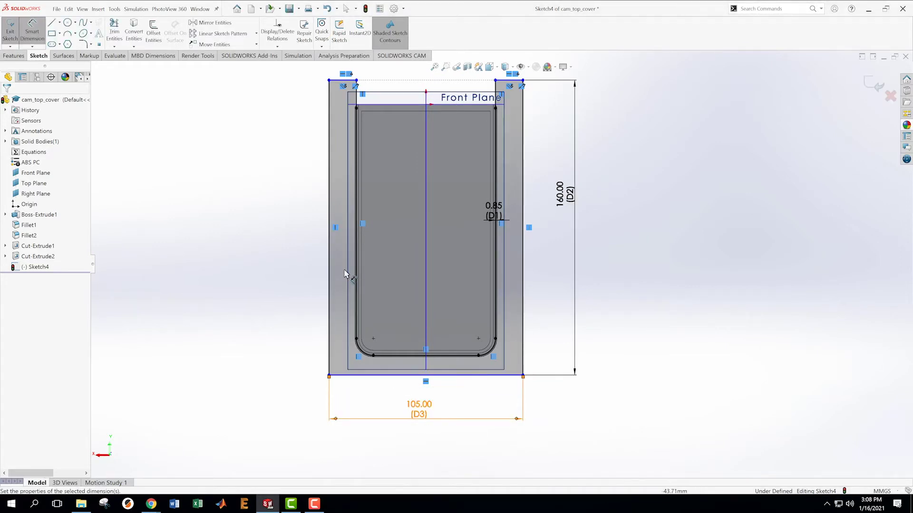
Set the distance from the outline's upper left horizontal line to the Top Plane to 13 mm and exit the sketch
{"action": "left_click", "coordinate": [338, 81]}
{"action": "left_click", "coordinate": [349, 105]}
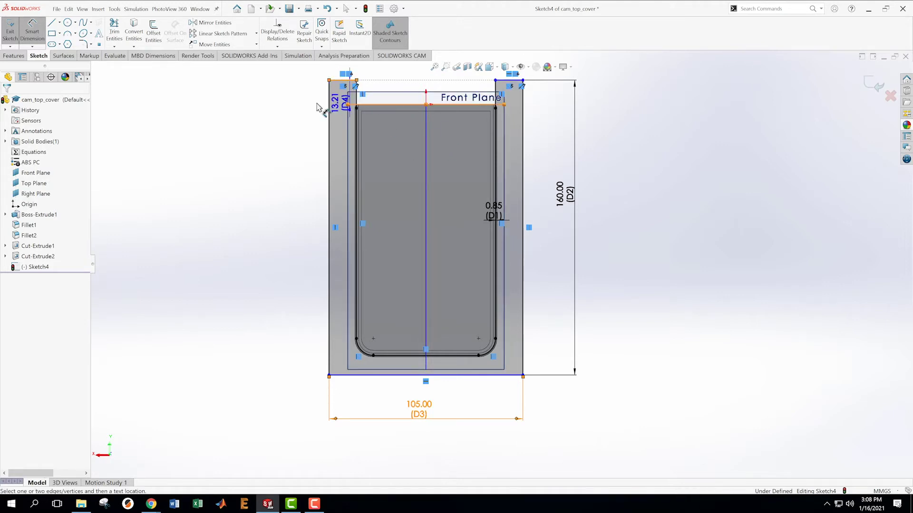
{"action": "left_click", "coordinate": [272, 98]}
{"action": "type", "text": "13"}
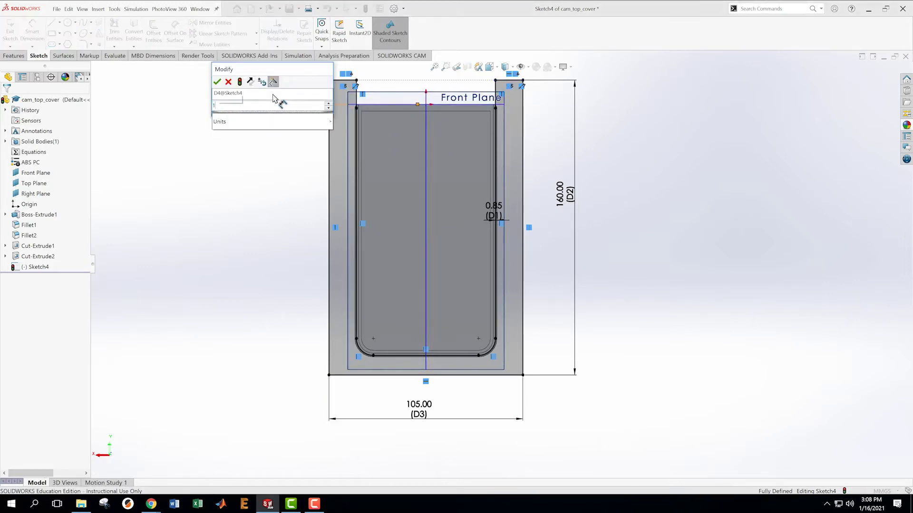
{"action": "key", "text": "Return"}
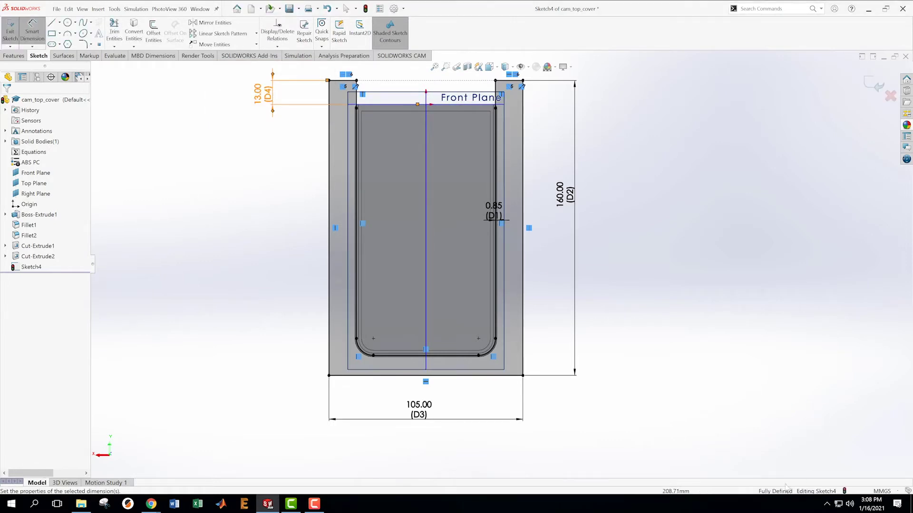
{"action": "left_click", "coordinate": [876, 86]}
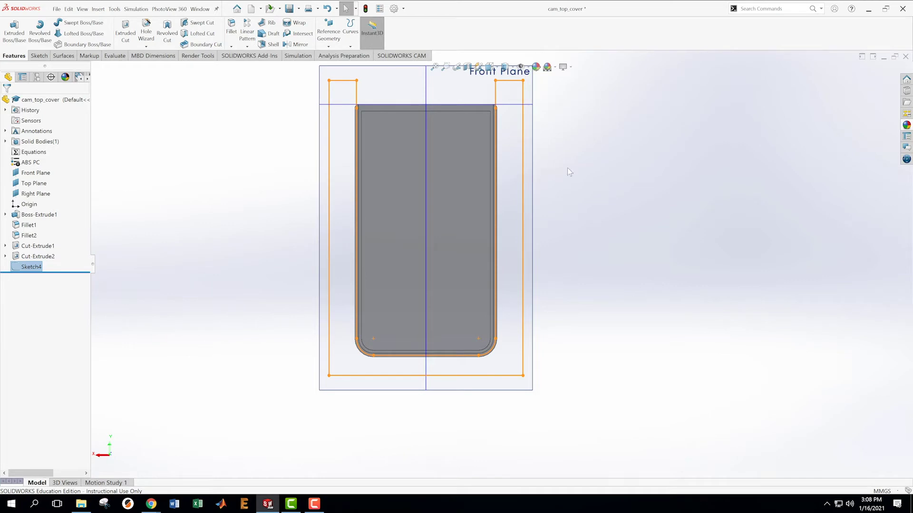
Cut-extrude the region between the rim profile and the outer outline blind to a depth of 3.40-2.80 (0.60 mm)
{"action": "middle_click_drag", "start_coordinate": [598, 355], "coordinate": [538, 190]}
{"action": "middle_click_drag", "start_coordinate": [614, 287], "coordinate": [618, 267]}
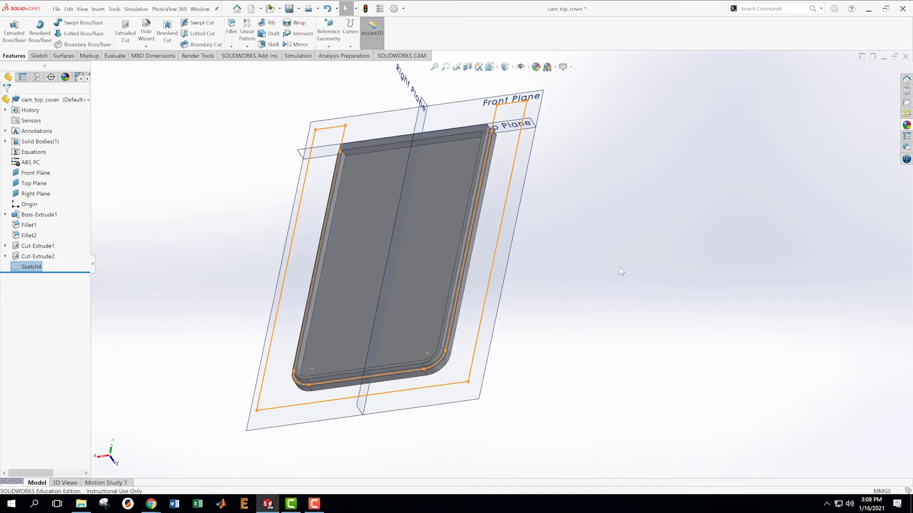
{"action": "left_click", "coordinate": [125, 32]}
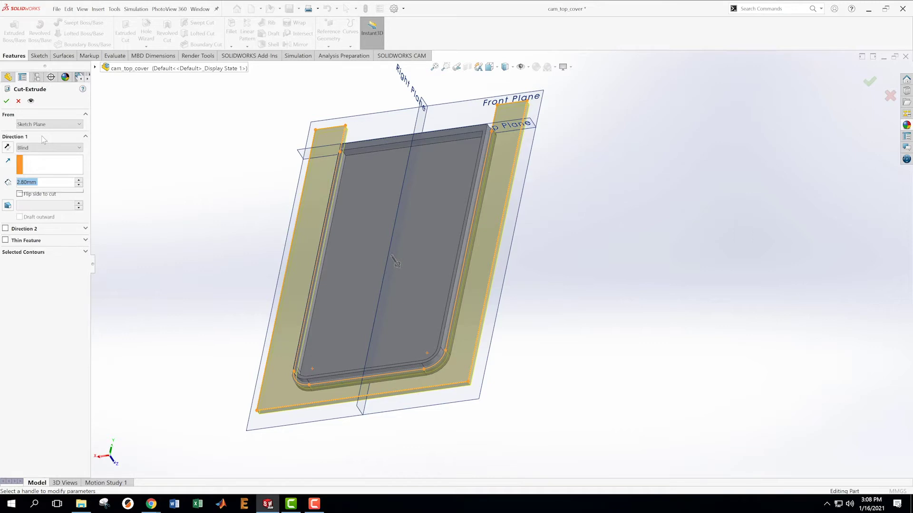
{"action": "type", "text": "3.40"}
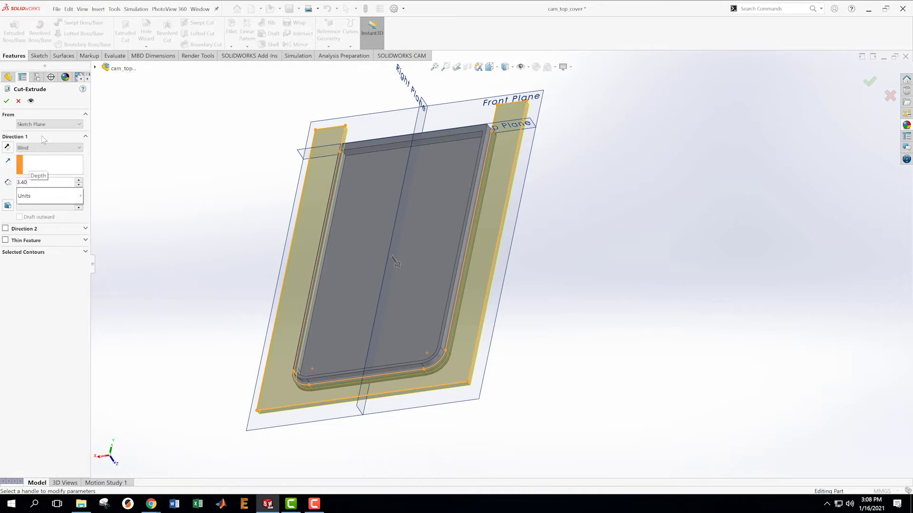
{"action": "type", "text": "-"}
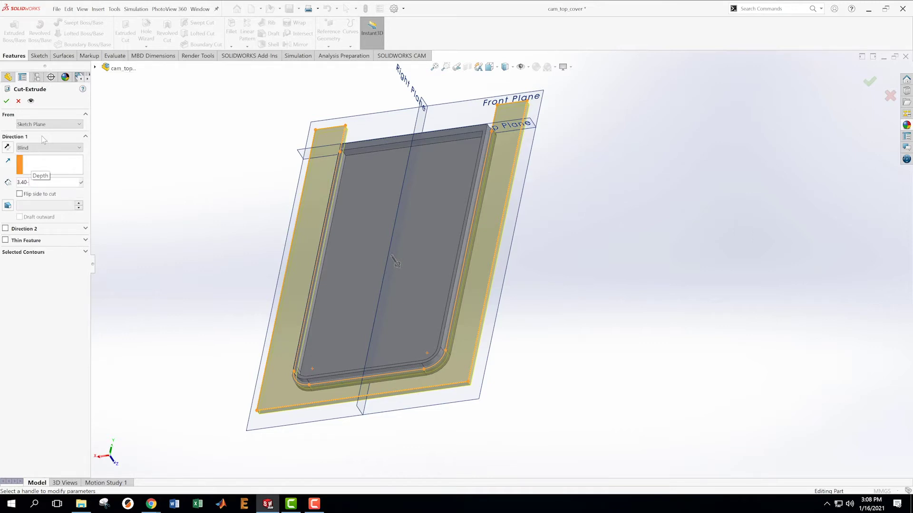
{"action": "type", "text": "2.80"}
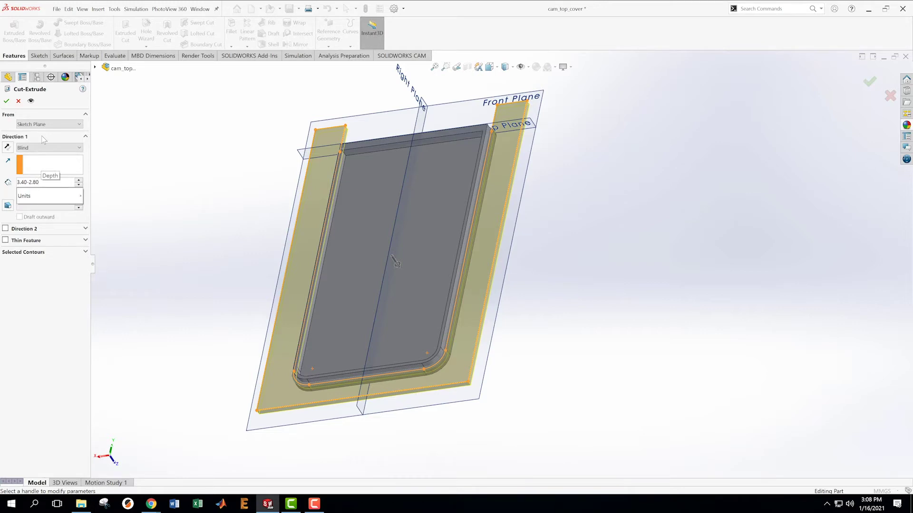
{"action": "key", "text": "Return"}
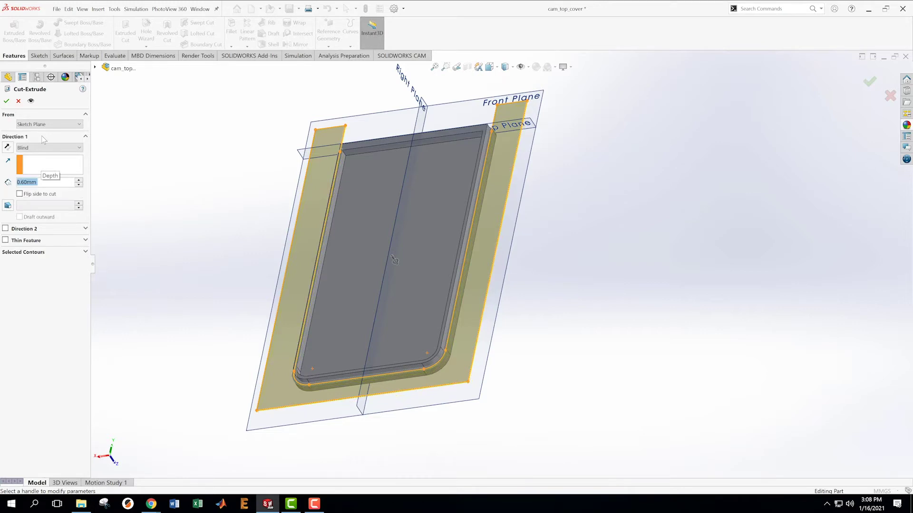
{"action": "scroll", "coordinate": [543, 330], "scroll_direction": "down", "scroll_amount": 2}
{"action": "middle_click_drag", "start_coordinate": [511, 357], "coordinate": [497, 299]}
{"action": "scroll", "coordinate": [497, 299], "scroll_direction": "up", "scroll_amount": 2}
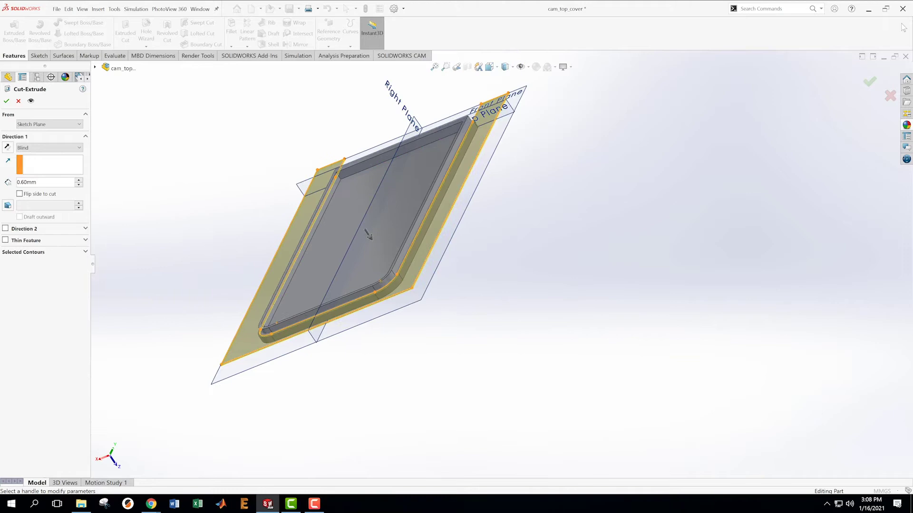
{"action": "left_click", "coordinate": [869, 82]}
Create a section view parallel to the Top Plane with an offset of -81.00 mm
{"action": "scroll", "coordinate": [436, 298], "scroll_direction": "down", "scroll_amount": 2}
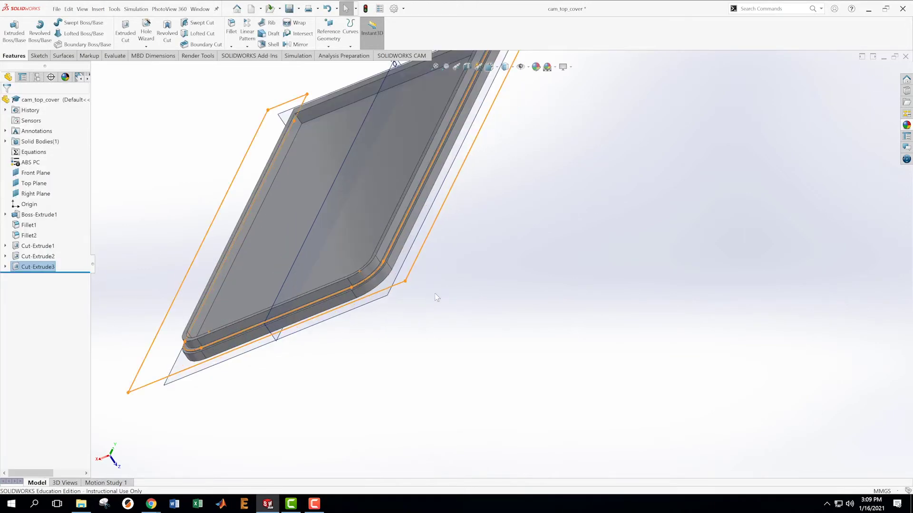
{"action": "left_click", "coordinate": [485, 257]}
{"action": "middle_click_drag", "start_coordinate": [485, 256], "coordinate": [316, 402]}
{"action": "middle_click_drag", "start_coordinate": [395, 351], "coordinate": [589, 209]}
{"action": "scroll", "coordinate": [589, 208], "scroll_direction": "down", "scroll_amount": 3}
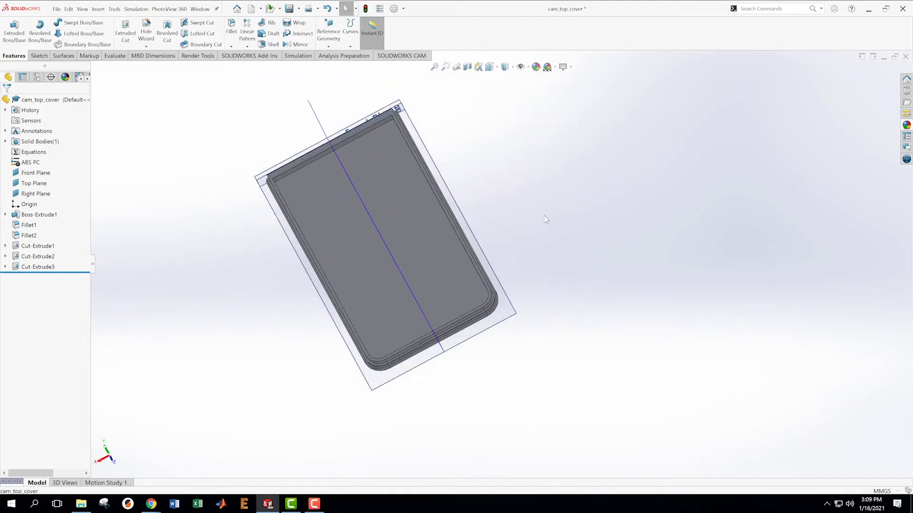
{"action": "left_click", "coordinate": [467, 67]}
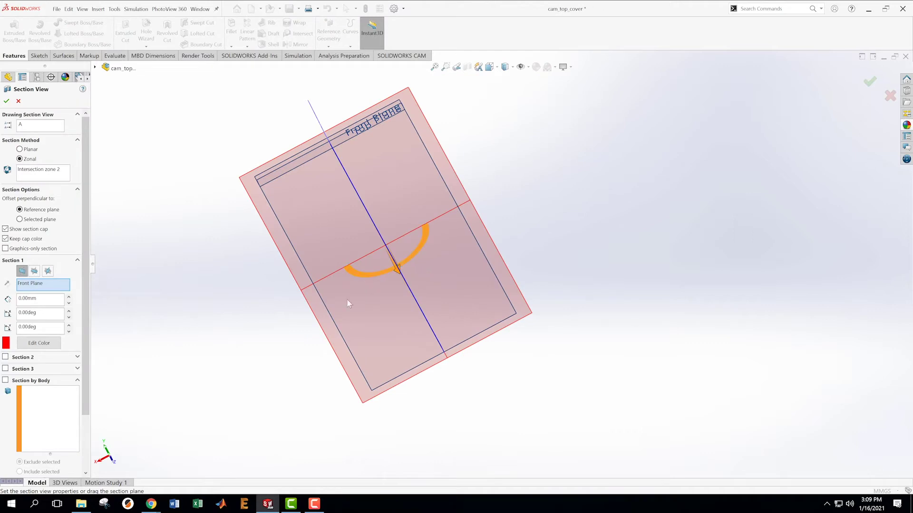
{"action": "middle_click_drag", "start_coordinate": [176, 319], "coordinate": [210, 251]}
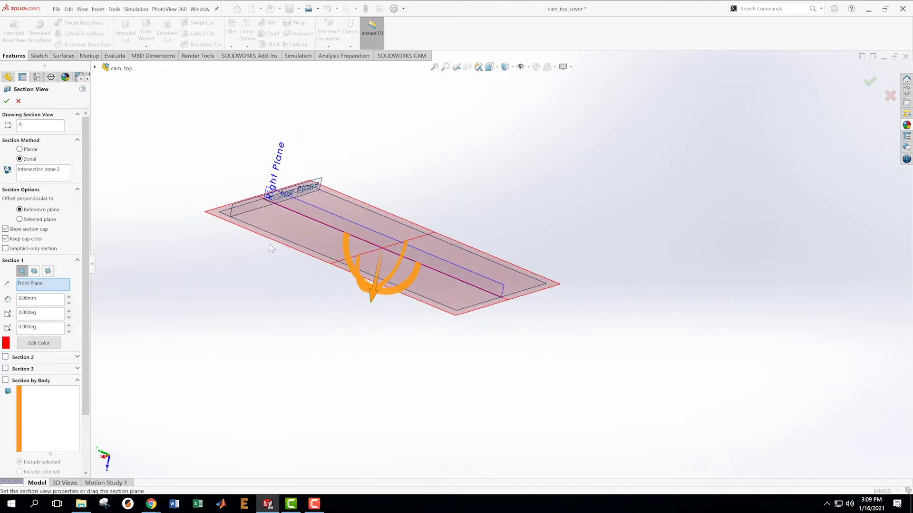
{"action": "left_click", "coordinate": [34, 271]}
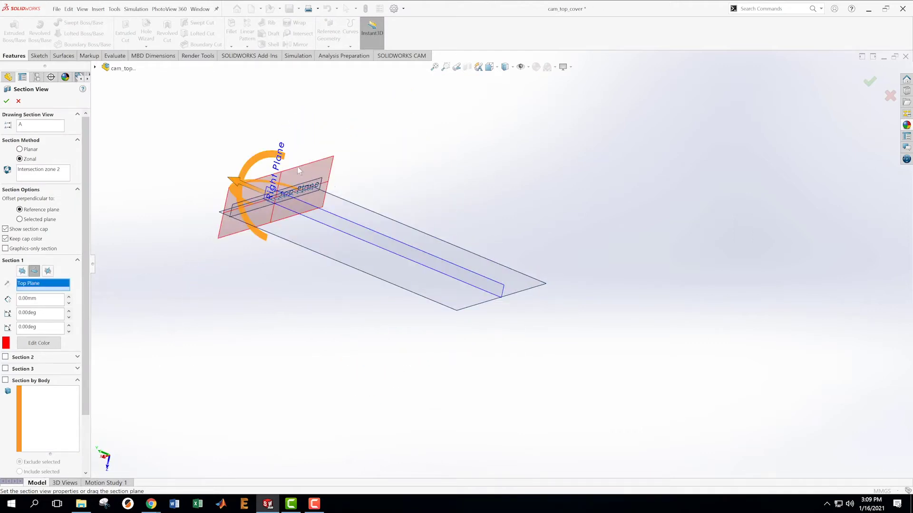
{"action": "left_click_drag", "start_coordinate": [237, 183], "coordinate": [365, 240]}
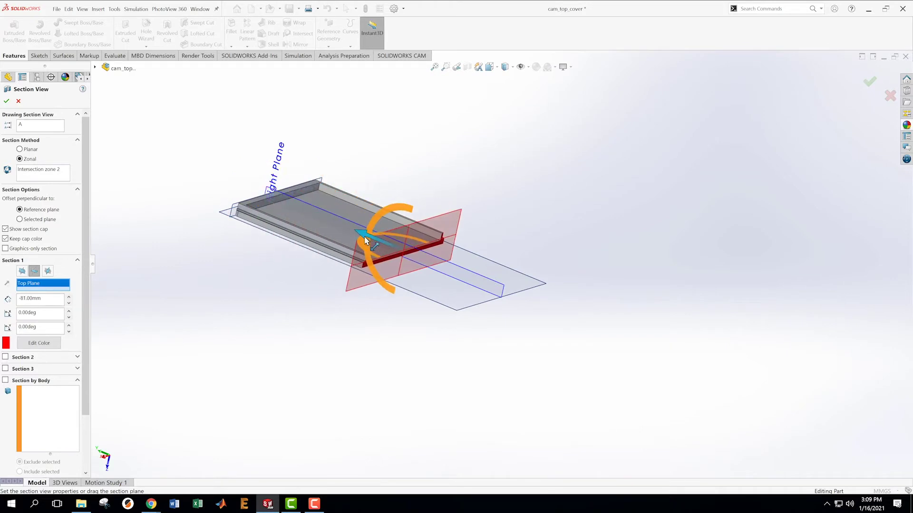
{"action": "left_click", "coordinate": [7, 101]}
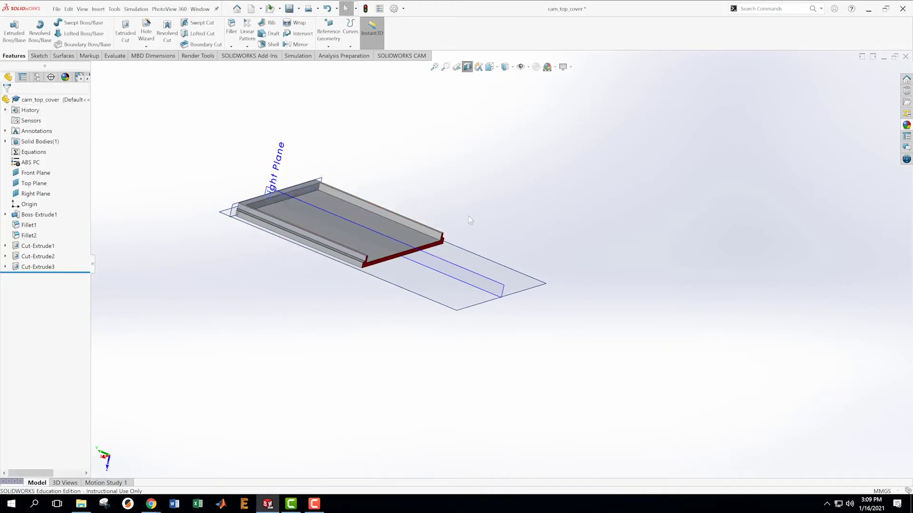
Examine the stepped rim profile face-on at the section cut, and switch the section view off
{"action": "middle_click_drag", "start_coordinate": [438, 320], "coordinate": [387, 224]}
{"action": "left_click", "coordinate": [493, 67]}
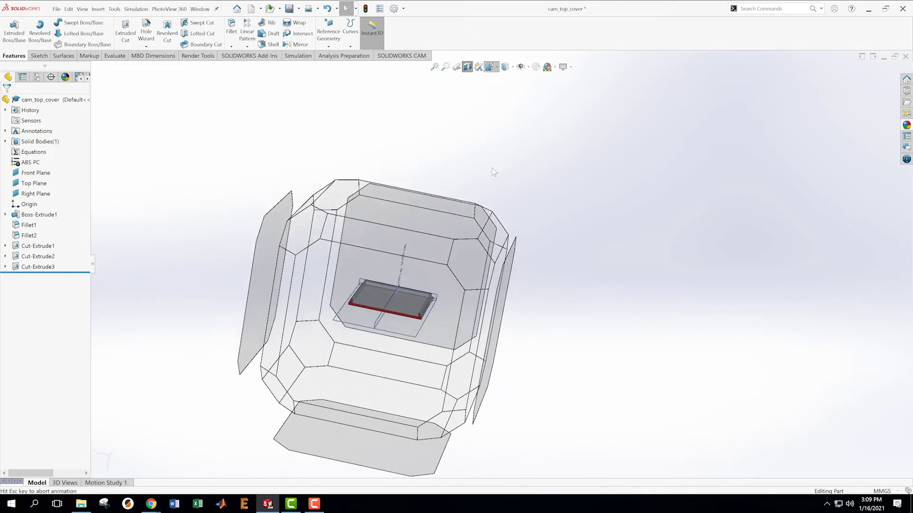
{"action": "left_click", "coordinate": [404, 312]}
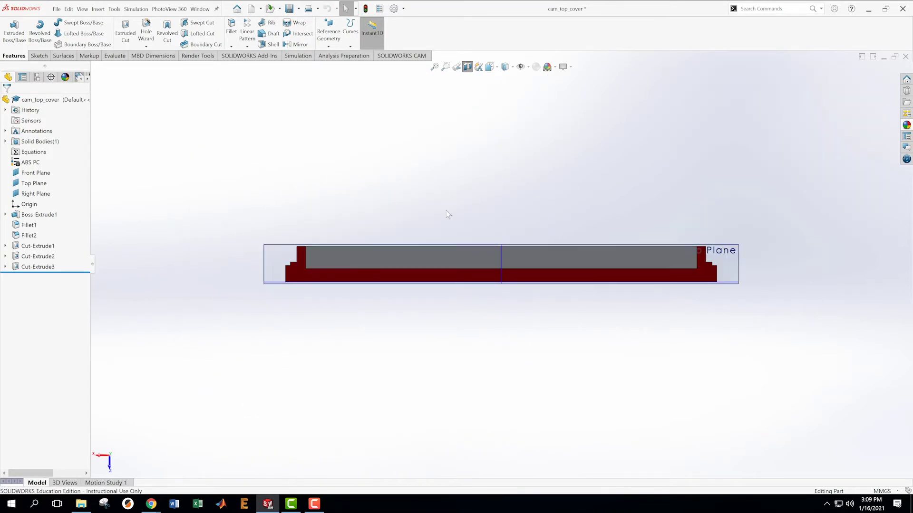
{"action": "scroll", "coordinate": [461, 208], "scroll_direction": "down", "scroll_amount": 1}
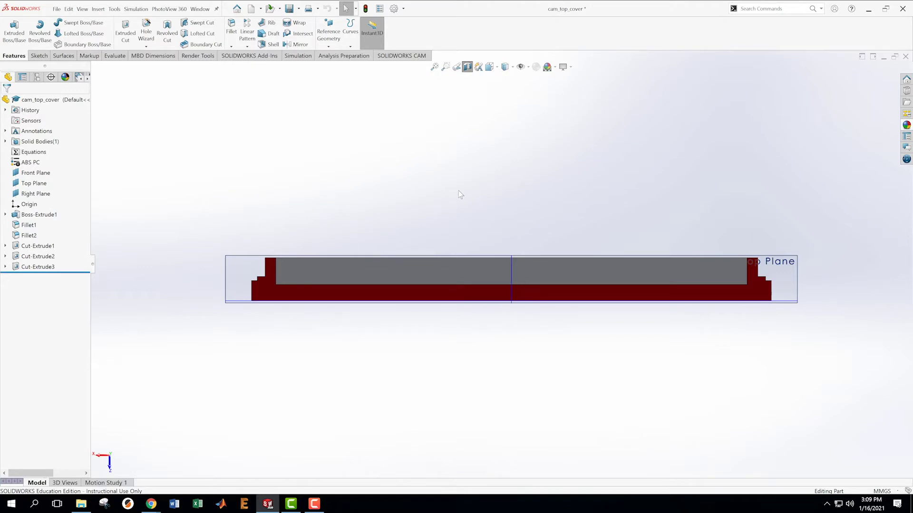
{"action": "scroll", "coordinate": [512, 217], "scroll_direction": "up", "scroll_amount": 5}
{"action": "middle_click_drag", "start_coordinate": [469, 238], "coordinate": [483, 298]}
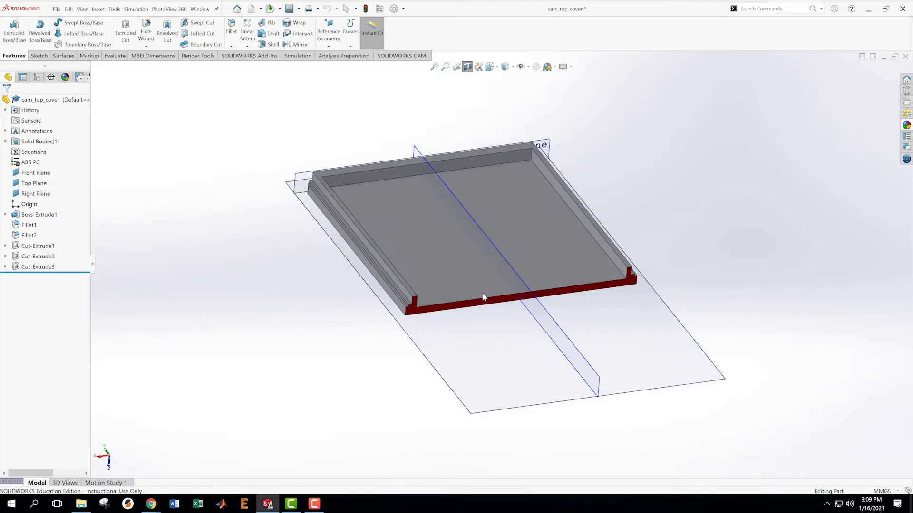
{"action": "left_click", "coordinate": [467, 66]}
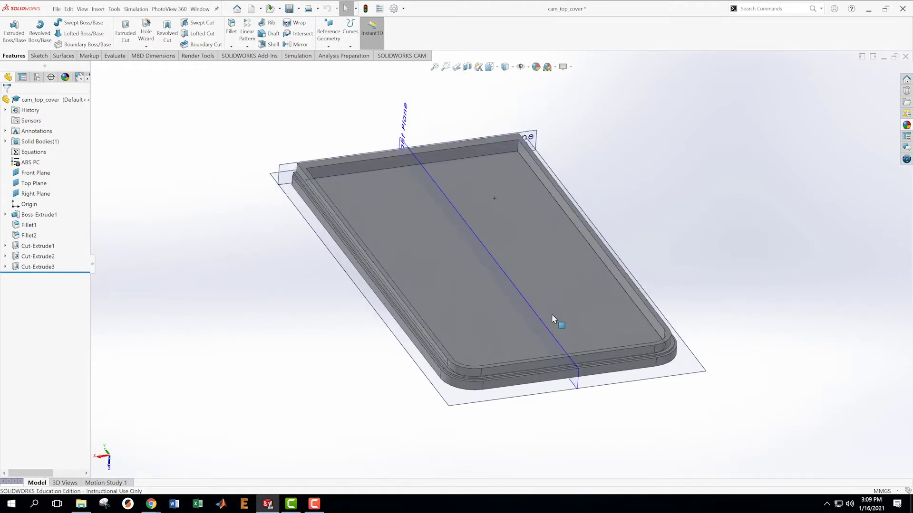
Examine the whole cover's rim steps, underside and pocket from several angles, finishing in the back view
{"action": "middle_click_drag", "start_coordinate": [553, 316], "coordinate": [570, 344]}
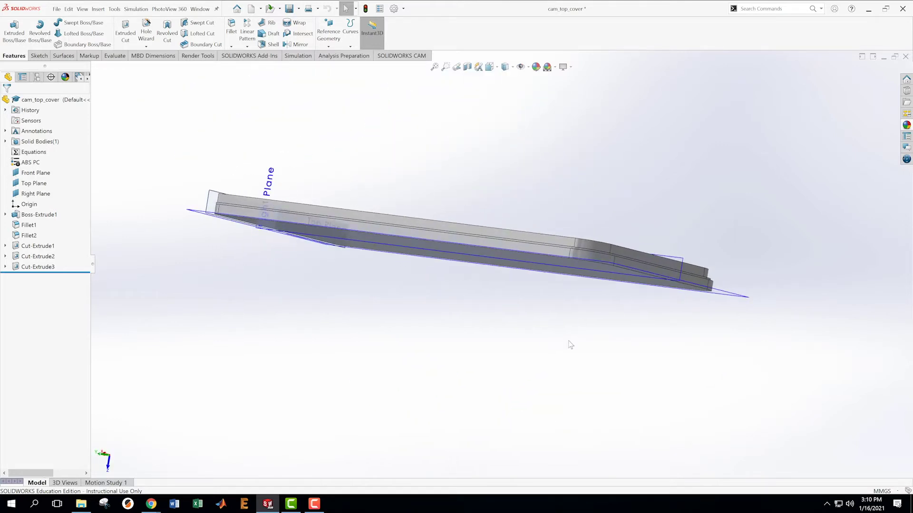
{"action": "scroll", "coordinate": [479, 188], "scroll_direction": "up", "scroll_amount": 4}
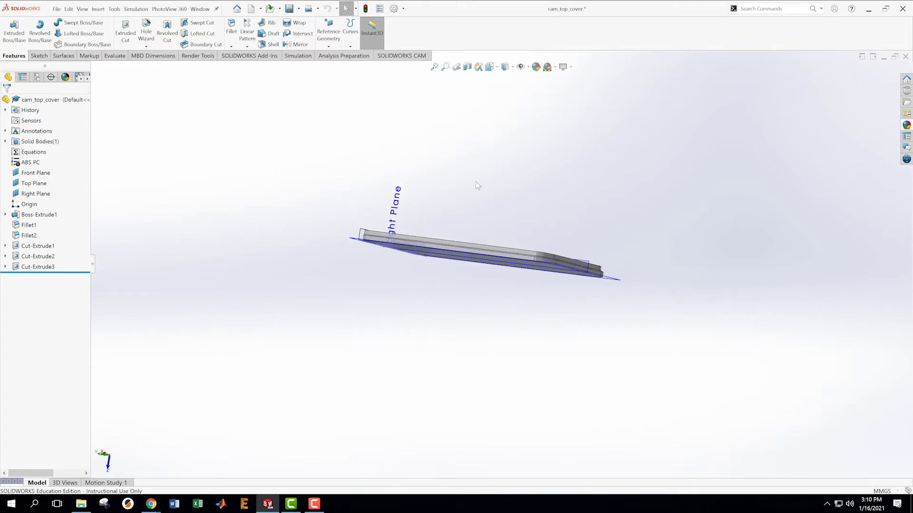
{"action": "scroll", "coordinate": [486, 207], "scroll_direction": "down", "scroll_amount": 2}
{"action": "middle_click_drag", "start_coordinate": [484, 207], "coordinate": [434, 247]}
{"action": "mouse_move", "coordinate": [404, 285]}
{"action": "middle_mouse_down"}
{"action": "mouse_move", "coordinate": [450, 266]}
{"action": "mouse_move", "coordinate": [420, 282]}
{"action": "middle_mouse_up"}
{"action": "scroll", "coordinate": [536, 269], "scroll_direction": "up", "scroll_amount": 2}
{"action": "scroll", "coordinate": [483, 270], "scroll_direction": "down", "scroll_amount": 2}
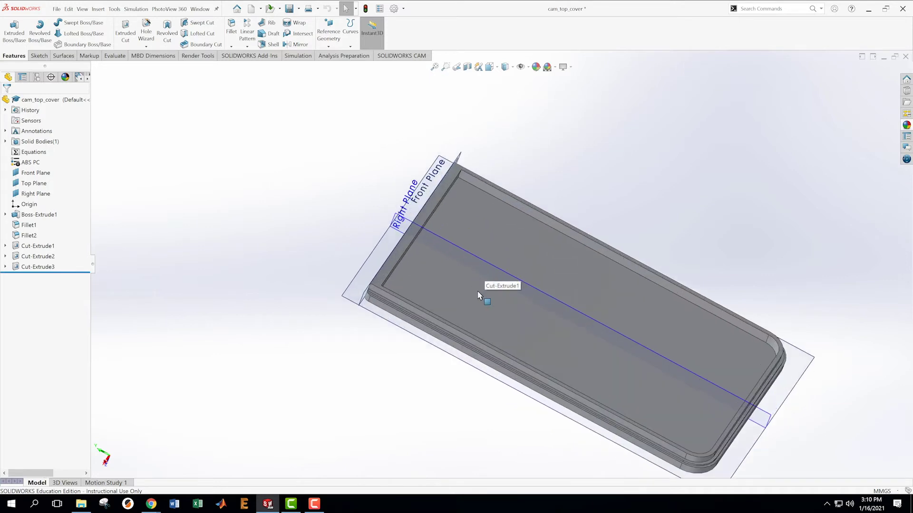
{"action": "scroll", "coordinate": [476, 293], "scroll_direction": "down", "scroll_amount": 1}
{"action": "scroll", "coordinate": [603, 295], "scroll_direction": "up", "scroll_amount": 3}
{"action": "middle_click_drag", "start_coordinate": [588, 289], "coordinate": [585, 351]}
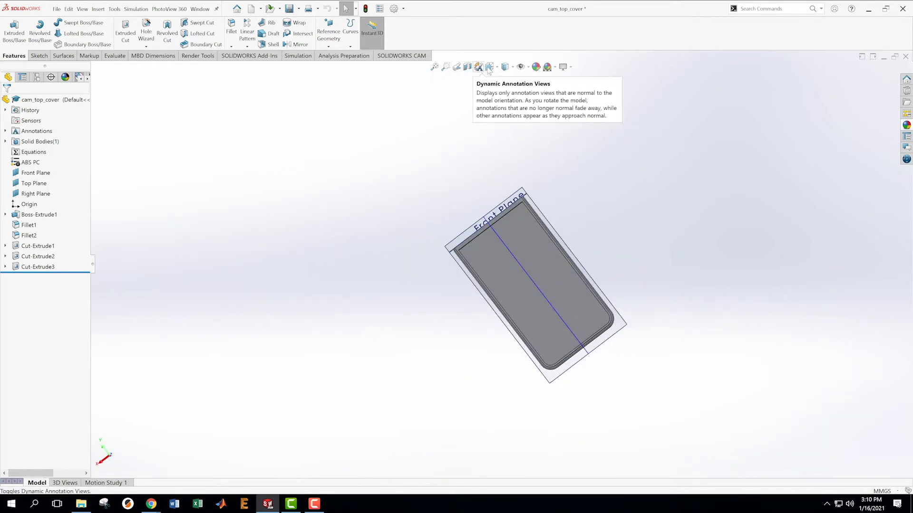
{"action": "left_click", "coordinate": [496, 70]}
{"action": "left_click", "coordinate": [381, 292]}
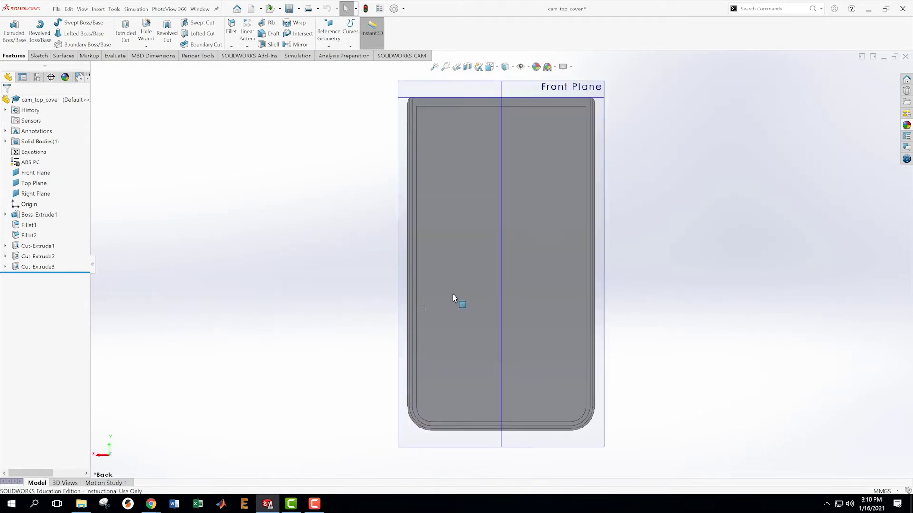
{"action": "scroll", "coordinate": [651, 123], "scroll_direction": "down", "scroll_amount": 2}
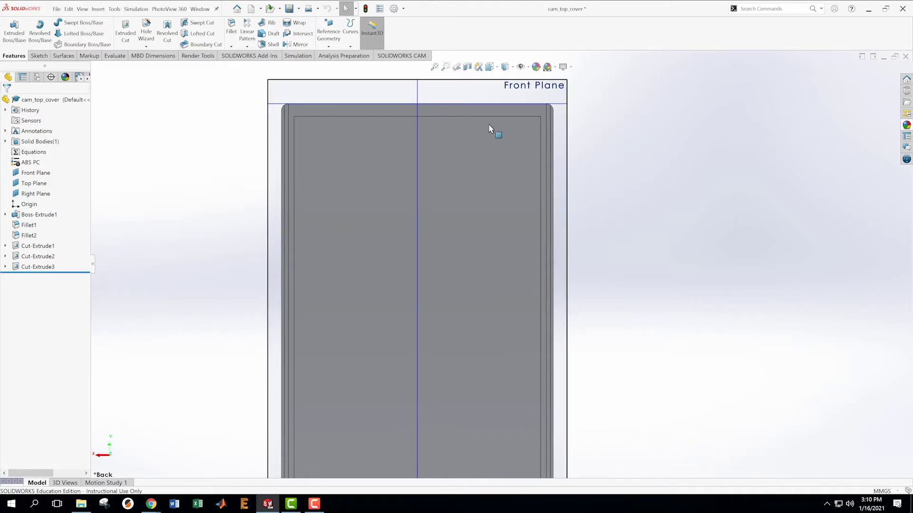
{"action": "scroll", "coordinate": [511, 127], "scroll_direction": "down", "scroll_amount": 2}
{"action": "right_click", "coordinate": [510, 123]}
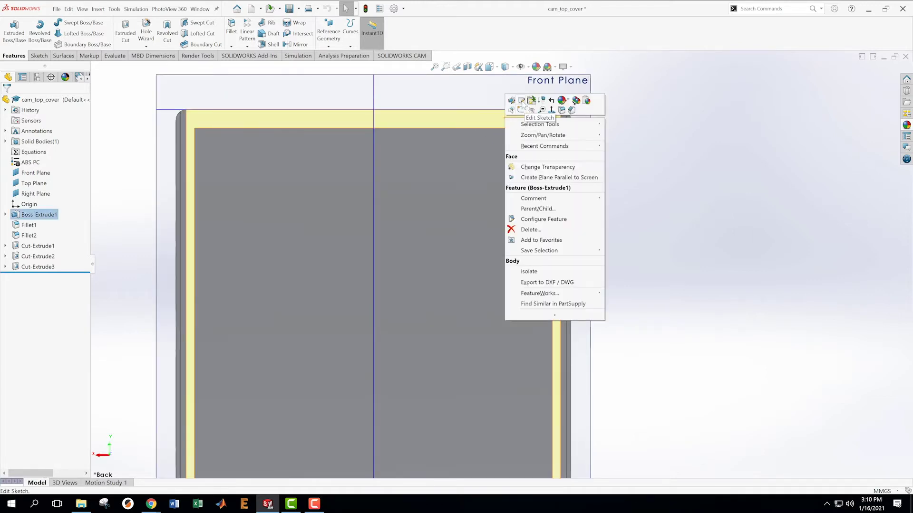
{"action": "left_click", "coordinate": [521, 97]}
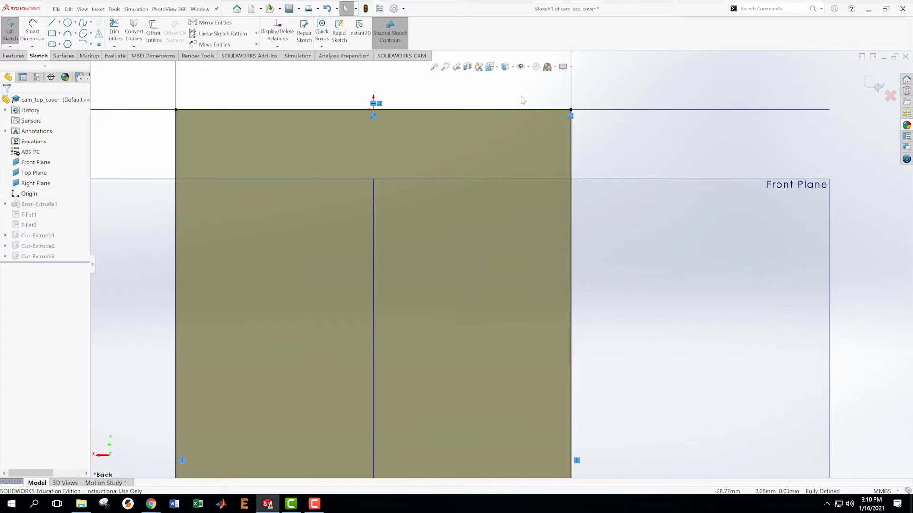
{"action": "left_click", "coordinate": [890, 96]}
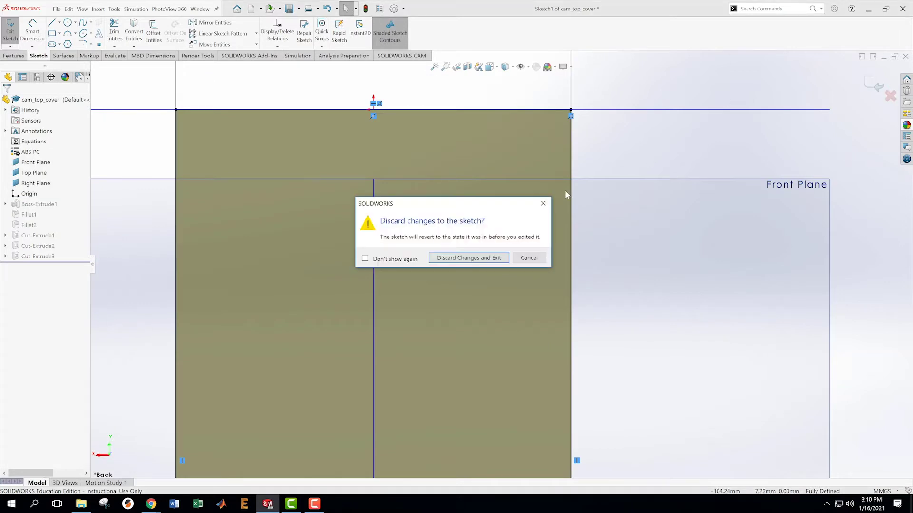
{"action": "left_click", "coordinate": [486, 258]}
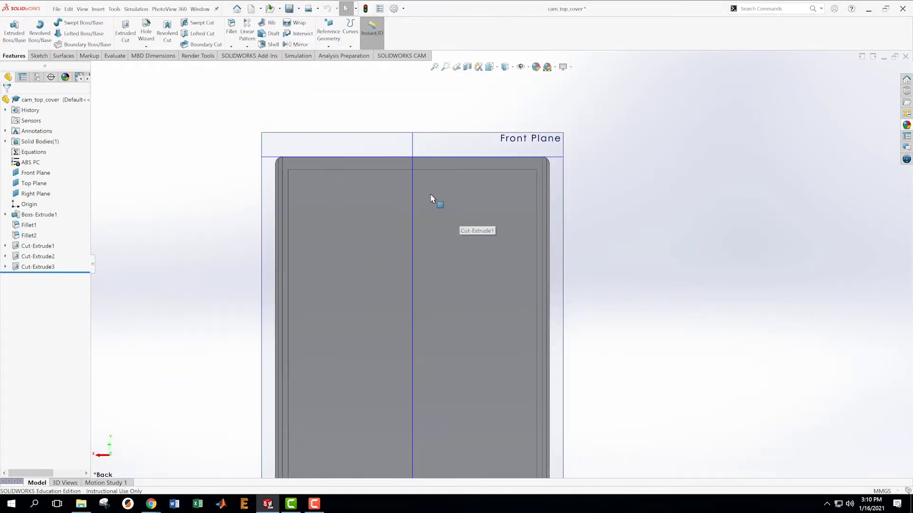
Start a sketch on the rim's top face and offset the face's outer boundary inward by 0.85 mm
{"action": "right_click", "coordinate": [328, 169]}
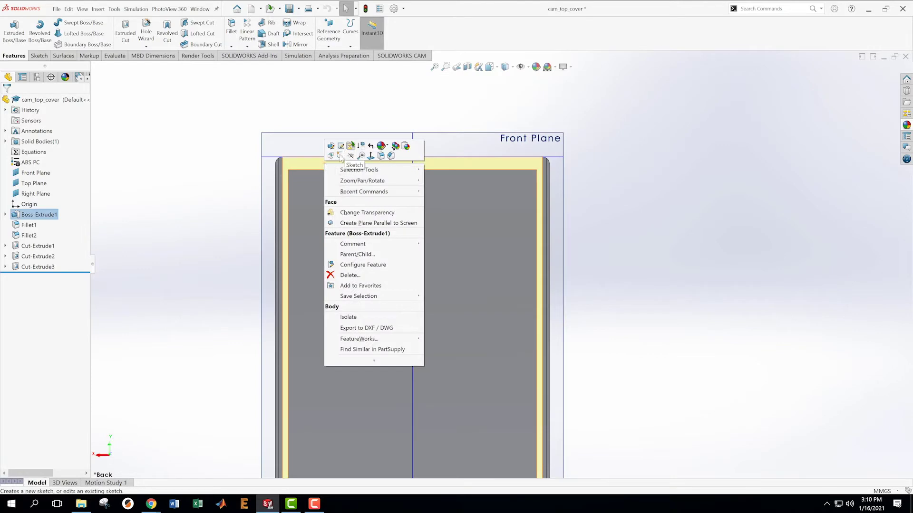
{"action": "left_click", "coordinate": [340, 155]}
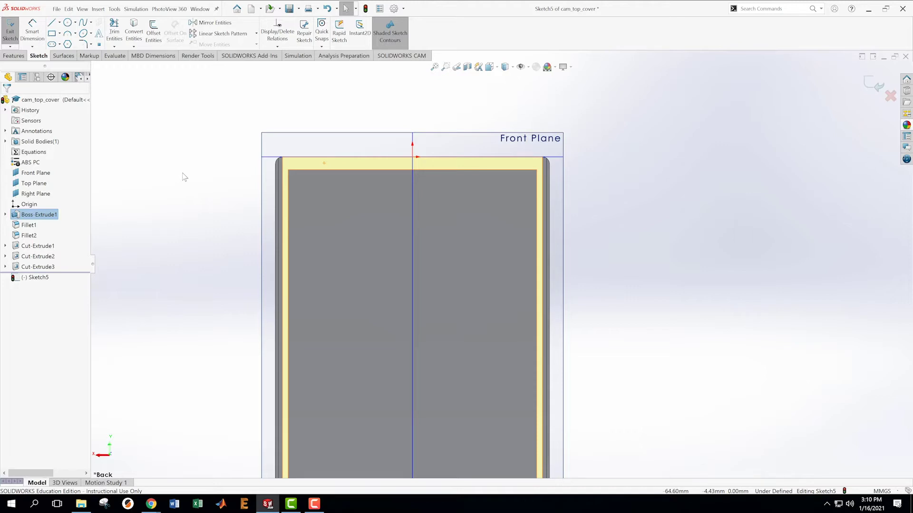
{"action": "left_click", "coordinate": [153, 33]}
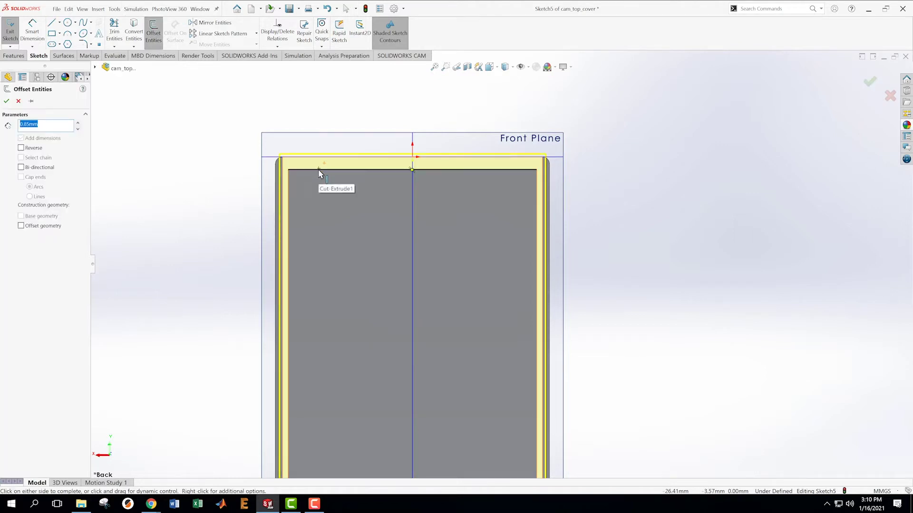
{"action": "left_click", "coordinate": [319, 170]}
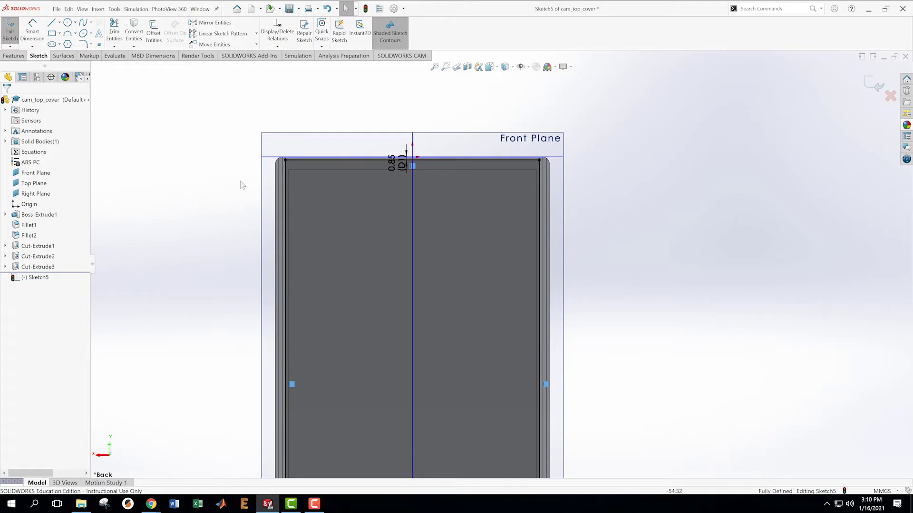
{"action": "scroll", "coordinate": [685, 316], "scroll_direction": "up", "scroll_amount": 2}
{"action": "scroll", "coordinate": [607, 397], "scroll_direction": "down", "scroll_amount": 1}
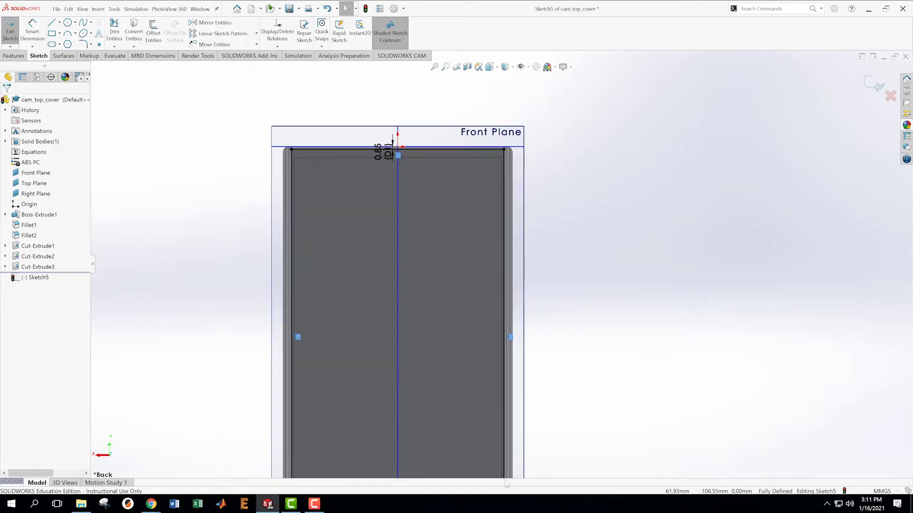
{"action": "scroll", "coordinate": [521, 438], "scroll_direction": "up", "scroll_amount": 3}
{"action": "scroll", "coordinate": [516, 395], "scroll_direction": "down", "scroll_amount": 2}
{"action": "scroll", "coordinate": [499, 186], "scroll_direction": "up", "scroll_amount": 1}
{"action": "scroll", "coordinate": [542, 94], "scroll_direction": "down", "scroll_amount": 1}
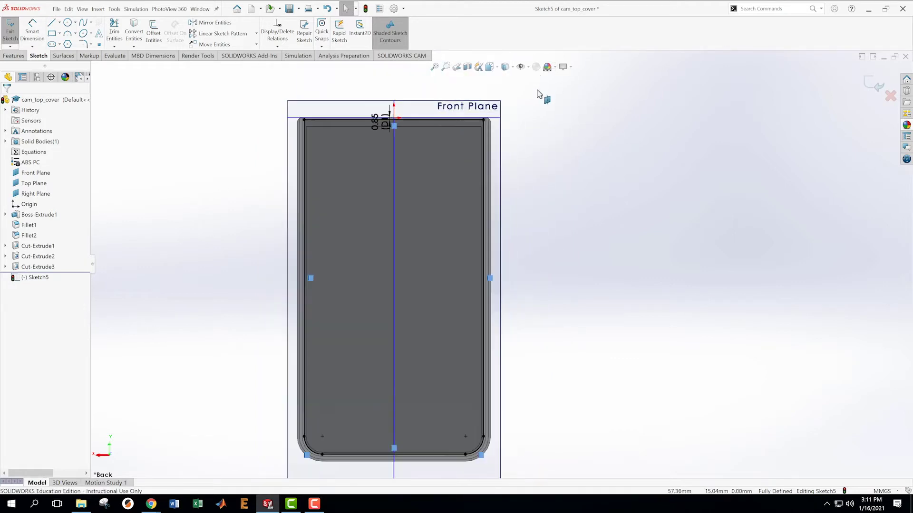
Delete the side, corner and lower curves of the offset boundary, keeping only its line along the cover's straight end
{"action": "mouse_move", "coordinate": [566, 261]}
{"action": "left_mouse_down"}
{"action": "mouse_move", "coordinate": [324, 367]}
{"action": "mouse_move", "coordinate": [227, 455]}
{"action": "mouse_move", "coordinate": [221, 470]}
{"action": "left_mouse_up"}
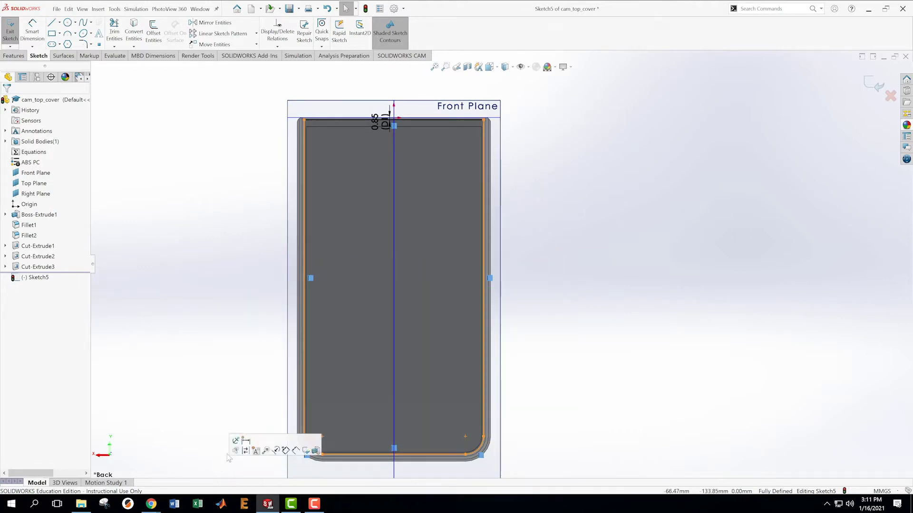
{"action": "key", "text": "Delete"}
{"action": "scroll", "coordinate": [485, 261], "scroll_direction": "up", "scroll_amount": 1}
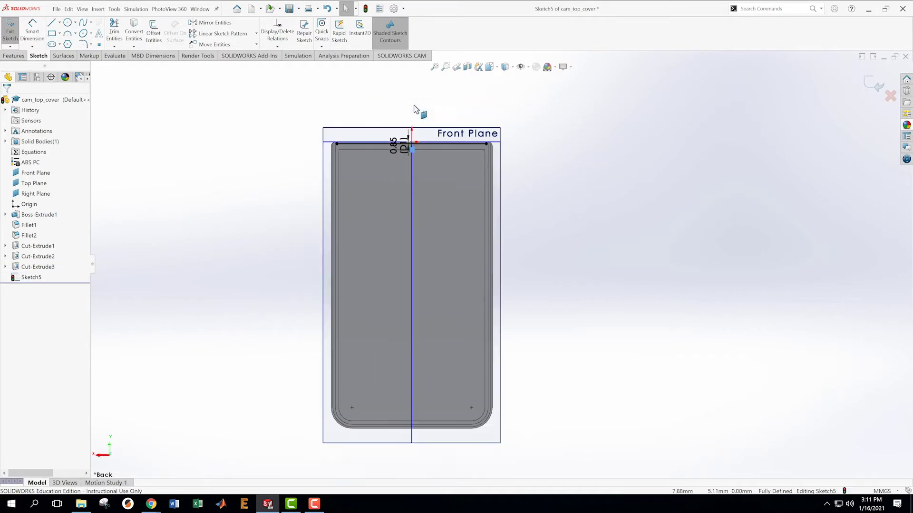
Set the remaining offset line's distance from the cover's straight end to 2 mm
{"action": "scroll", "coordinate": [465, 162], "scroll_direction": "down", "scroll_amount": 2}
{"action": "scroll", "coordinate": [447, 147], "scroll_direction": "down", "scroll_amount": 2}
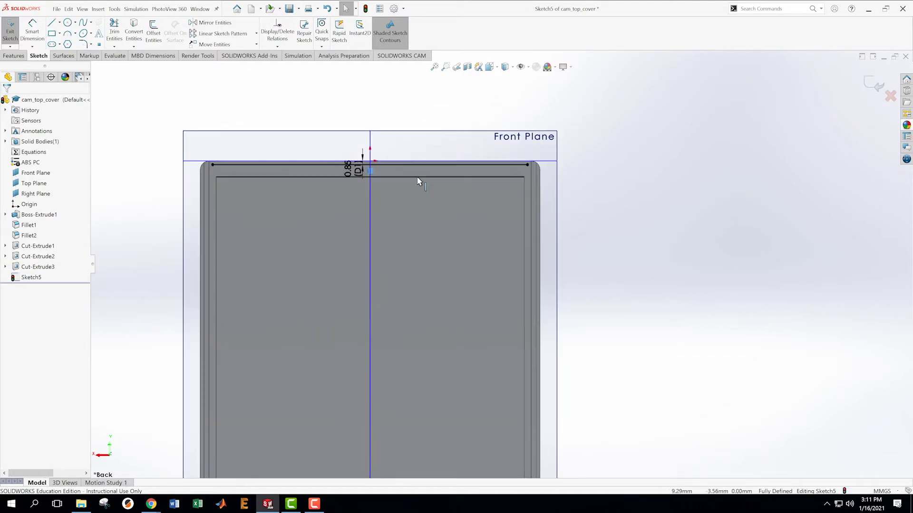
{"action": "double_click", "coordinate": [349, 170]}
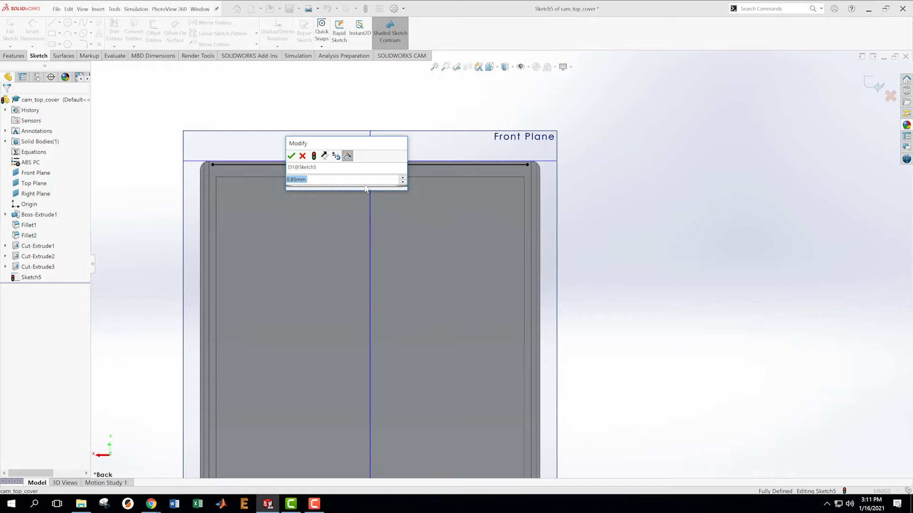
{"action": "type", "text": "2"}
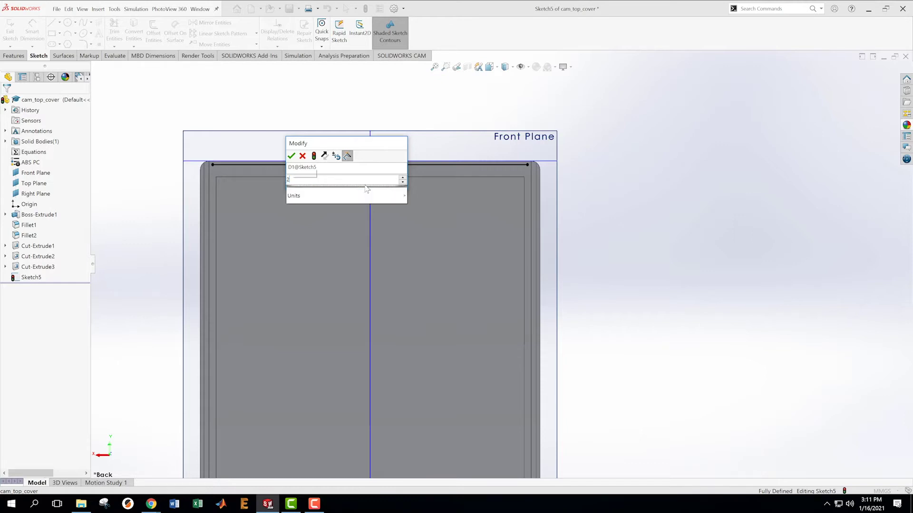
{"action": "key", "text": "Return"}
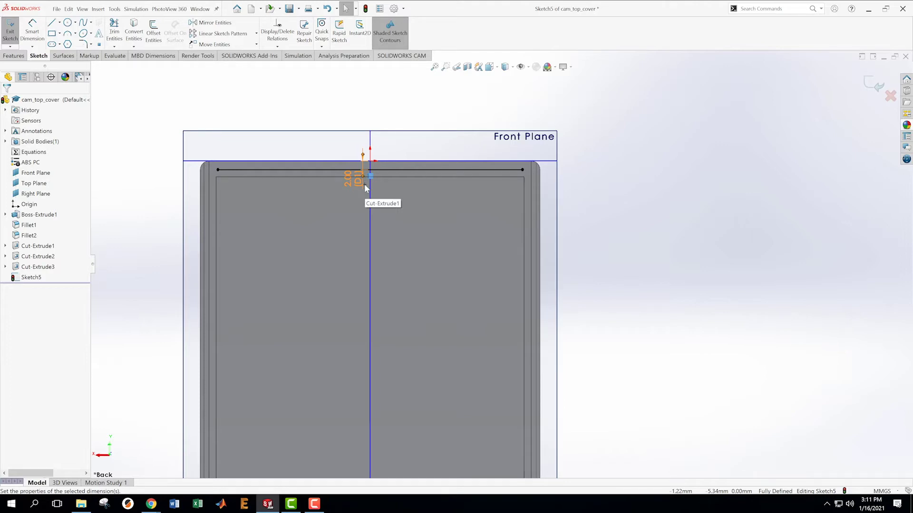
{"action": "key", "text": "Escape"}
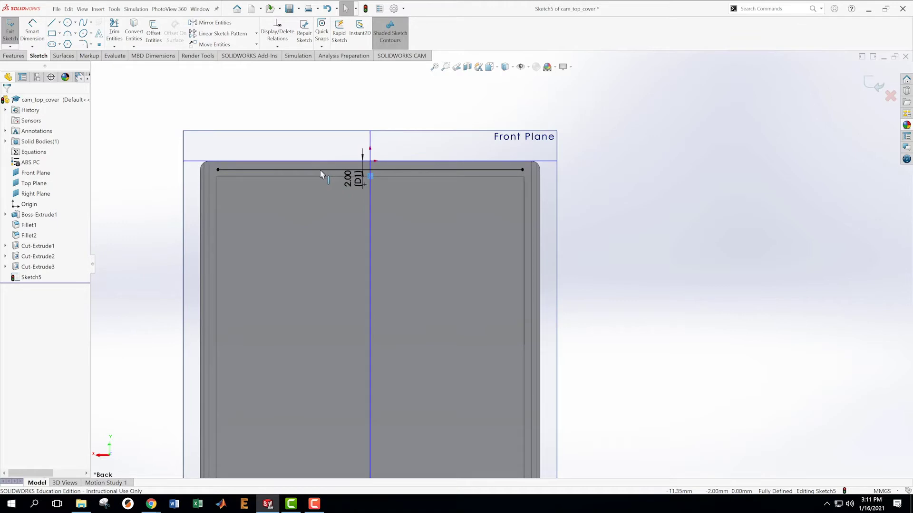
Replace the remaining offset line with a line offset 2 mm outward from the pocket's edge at the cover's straight end
{"action": "left_click", "coordinate": [321, 170]}
{"action": "key", "text": "Delete"}
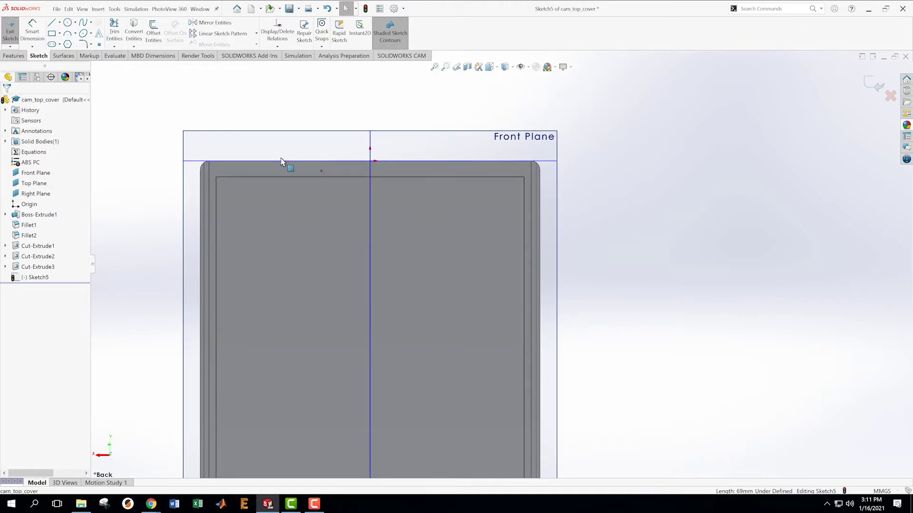
{"action": "left_click", "coordinate": [160, 41]}
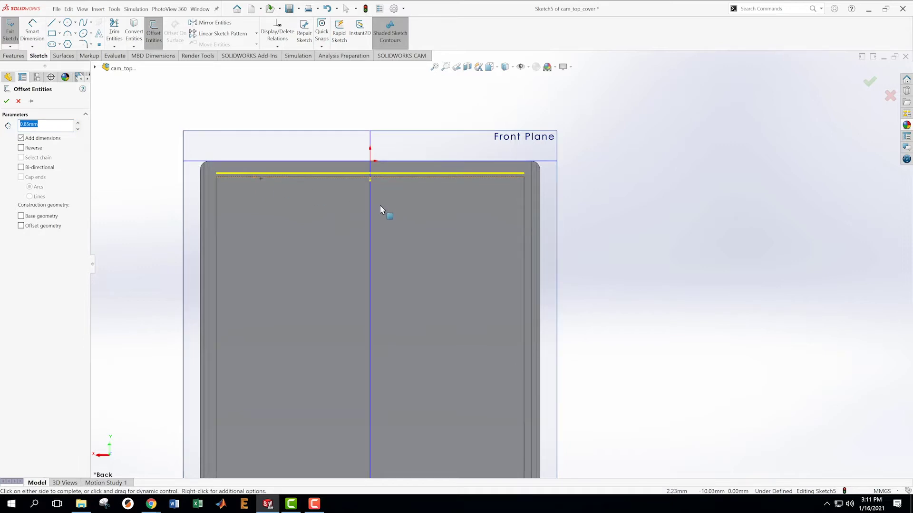
{"action": "type", "text": "2"}
{"action": "key", "text": "Return"}
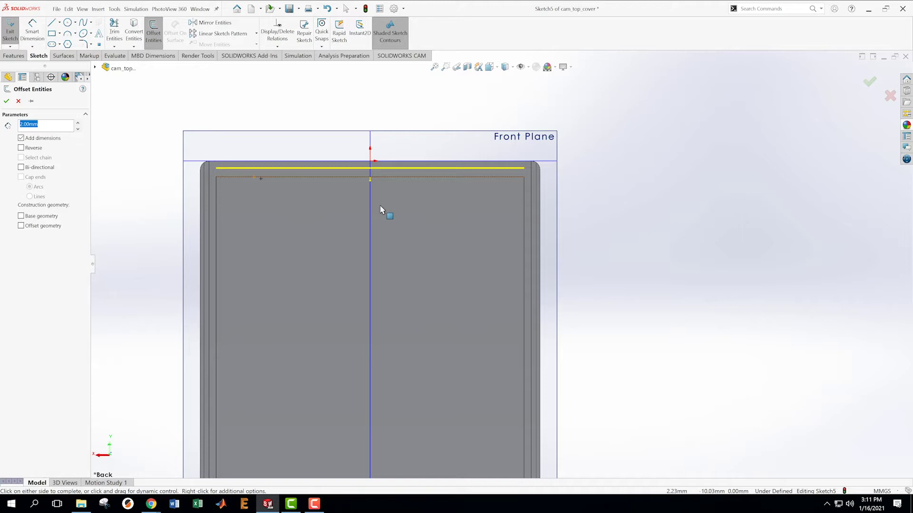
{"action": "left_click", "coordinate": [7, 100]}
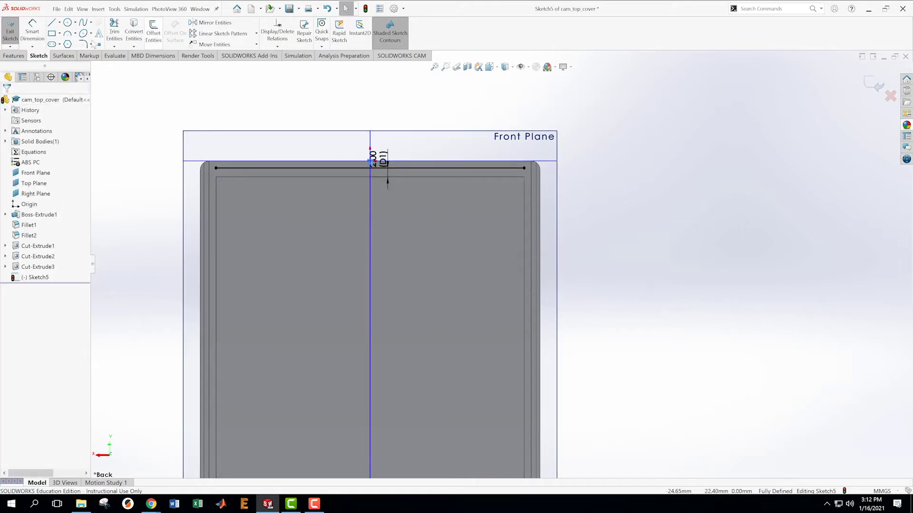
Sketch an open three-line outline about 98 mm wide beyond the cover's straight end, with both free ends level with the offset line
{"action": "left_click", "coordinate": [51, 23]}
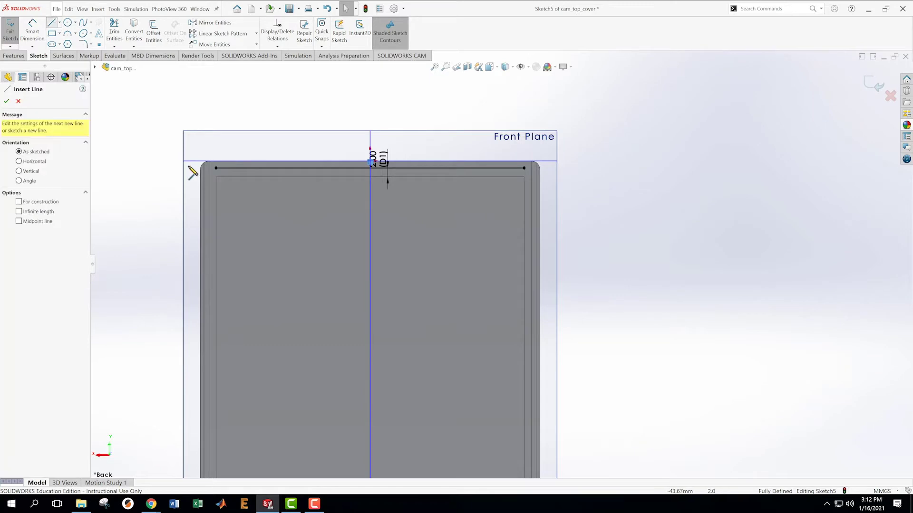
{"action": "mouse_move", "coordinate": [148, 168]}
{"action": "left_mouse_down"}
{"action": "mouse_move", "coordinate": [149, 120]}
{"action": "mouse_move", "coordinate": [147, 129]}
{"action": "left_mouse_up"}
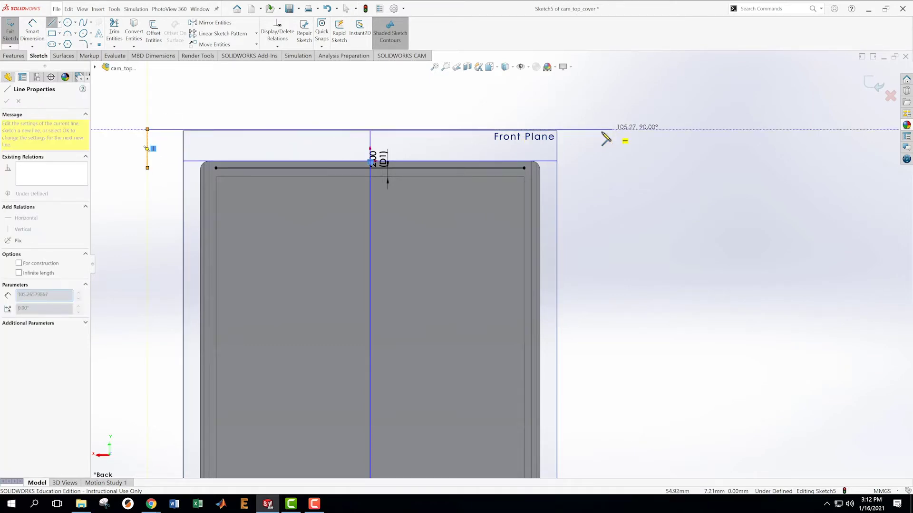
{"action": "left_click", "coordinate": [578, 131]}
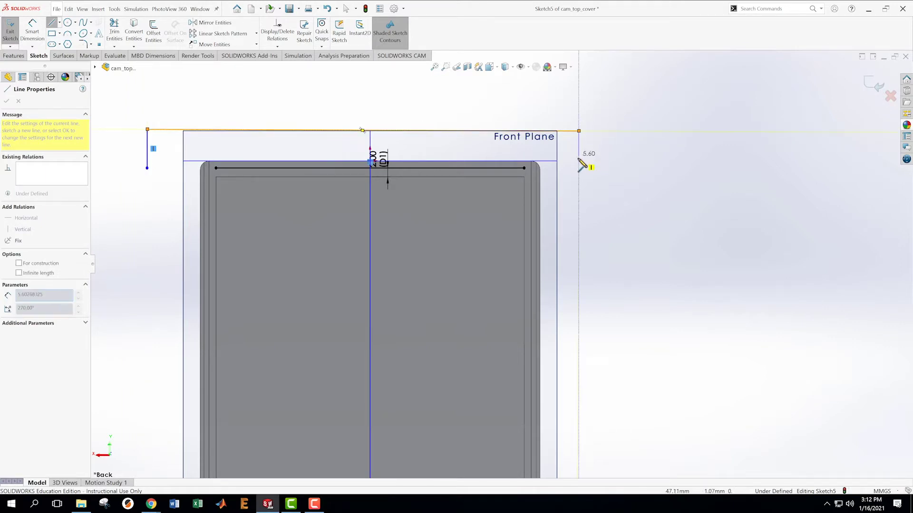
{"action": "left_click", "coordinate": [579, 168]}
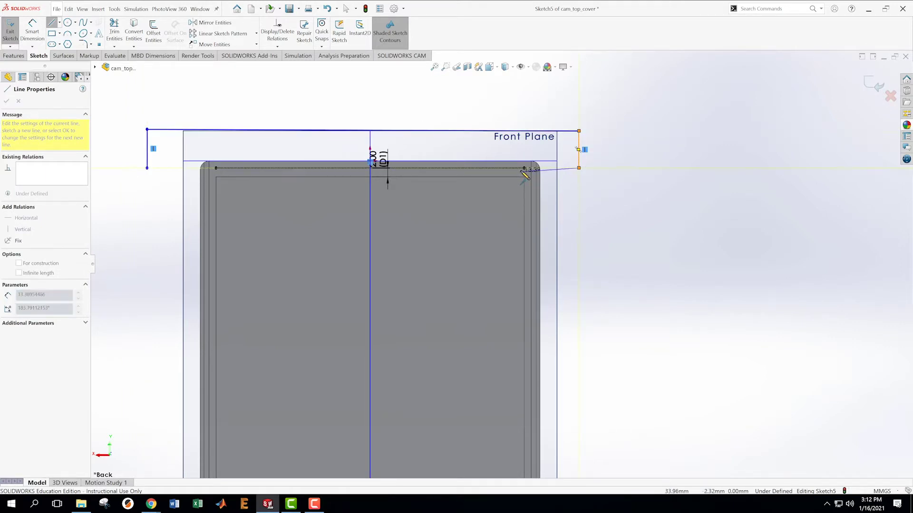
{"action": "key", "text": "Escape"}
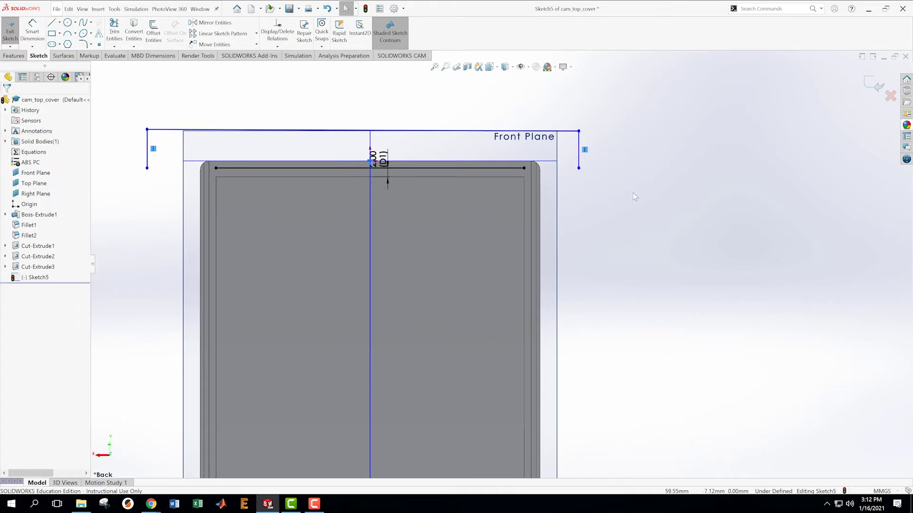
Extend both ends of the offset line to the outline's side lines to close the profile
{"action": "left_click", "coordinate": [114, 46]}
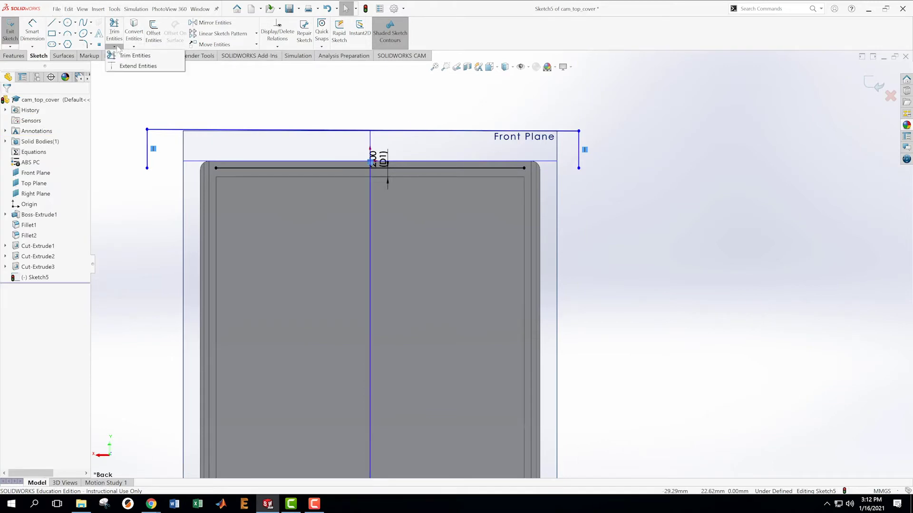
{"action": "left_click", "coordinate": [138, 66]}
{"action": "left_click", "coordinate": [230, 168]}
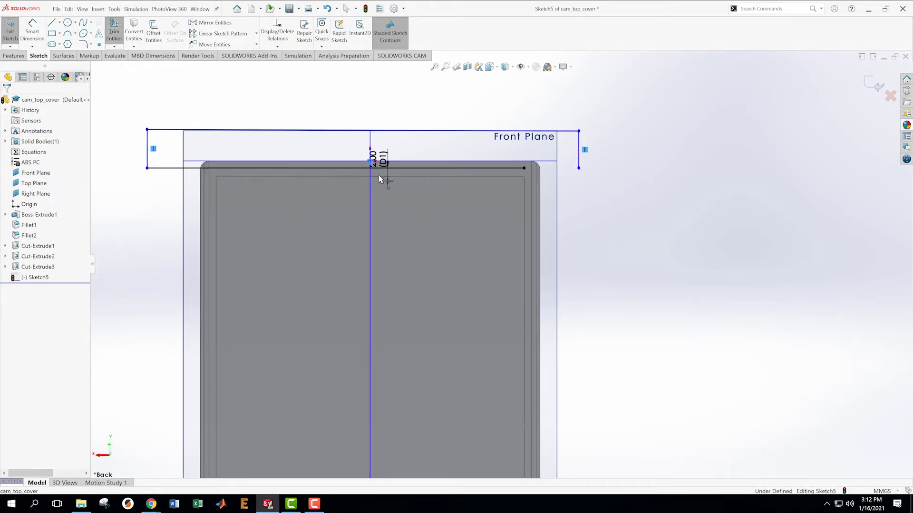
{"action": "left_click", "coordinate": [518, 172]}
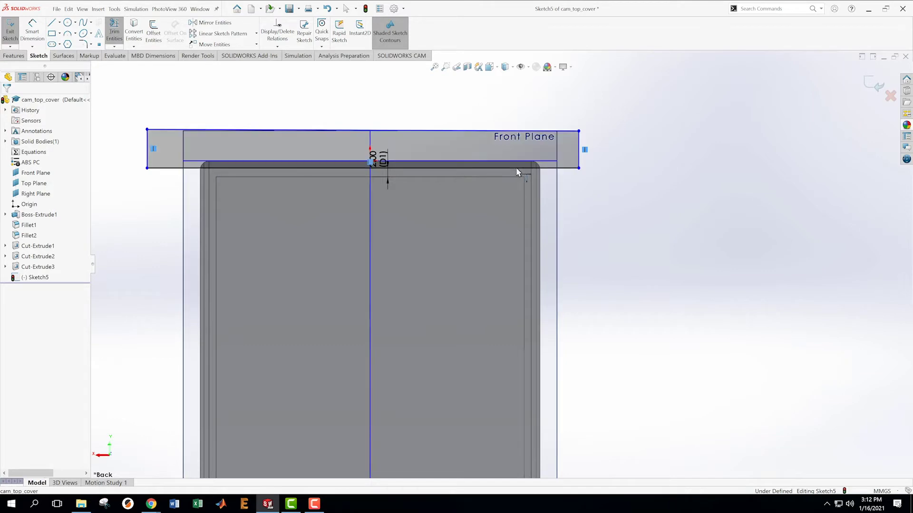
{"action": "key", "text": "Escape"}
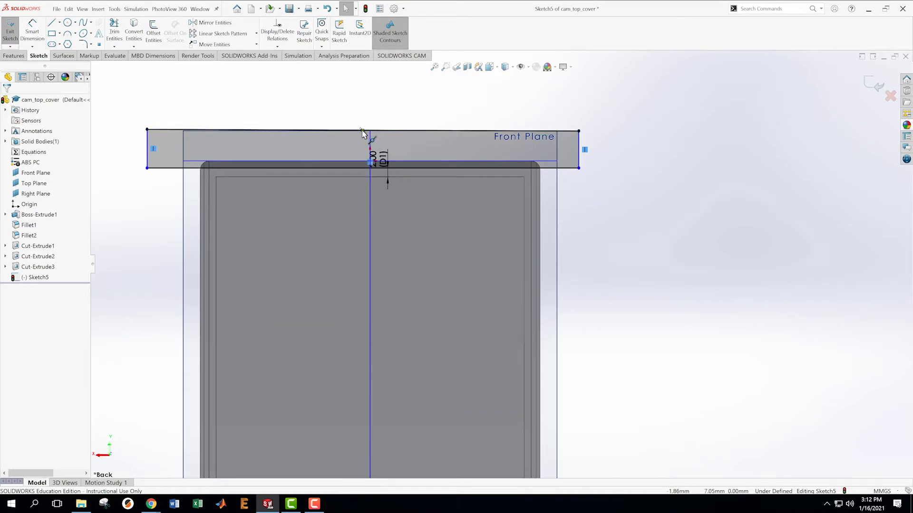
Make the midpoint of the profile's outer long line coincident with the Right Plane
{"action": "left_click", "coordinate": [365, 130]}
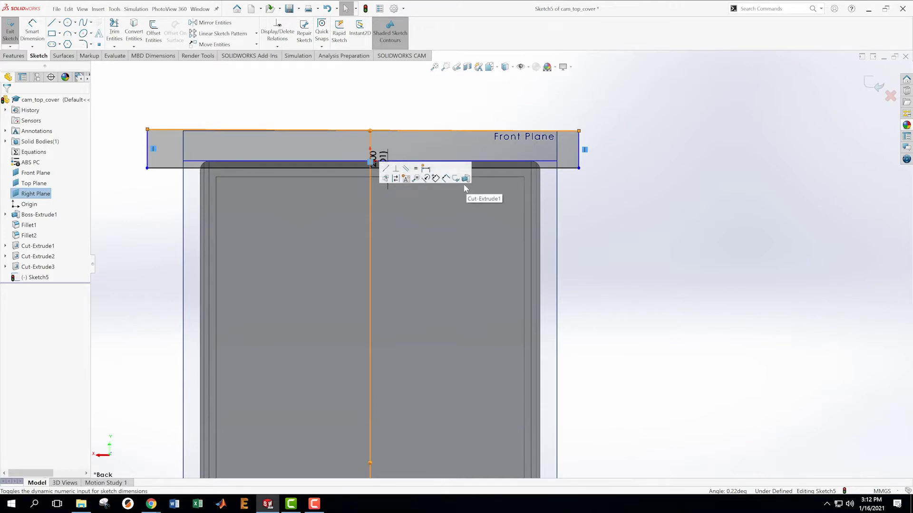
{"action": "left_click", "coordinate": [665, 192]}
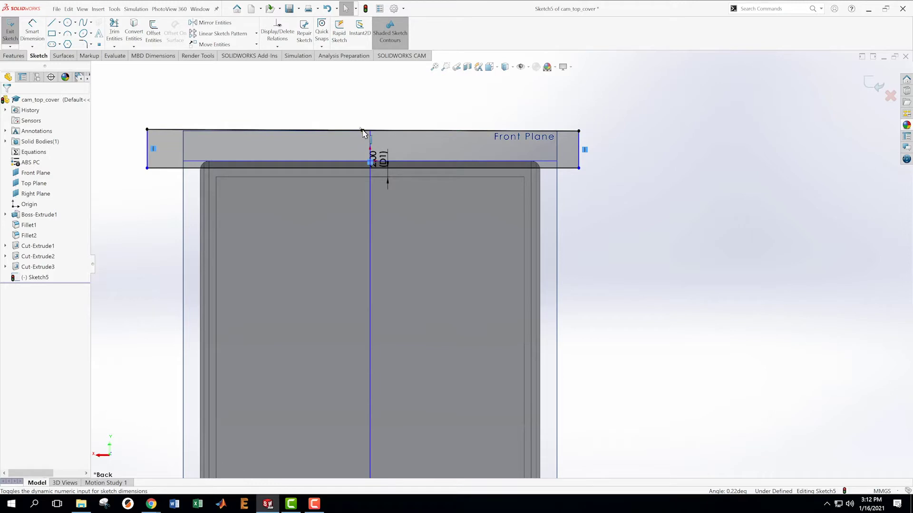
{"action": "left_click", "coordinate": [362, 131]}
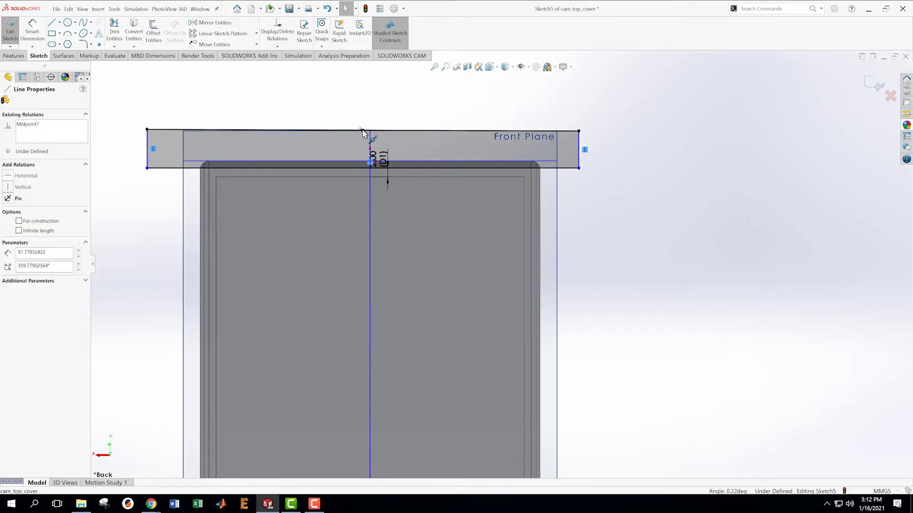
{"action": "left_click", "coordinate": [370, 183], "text": "ctrl"}
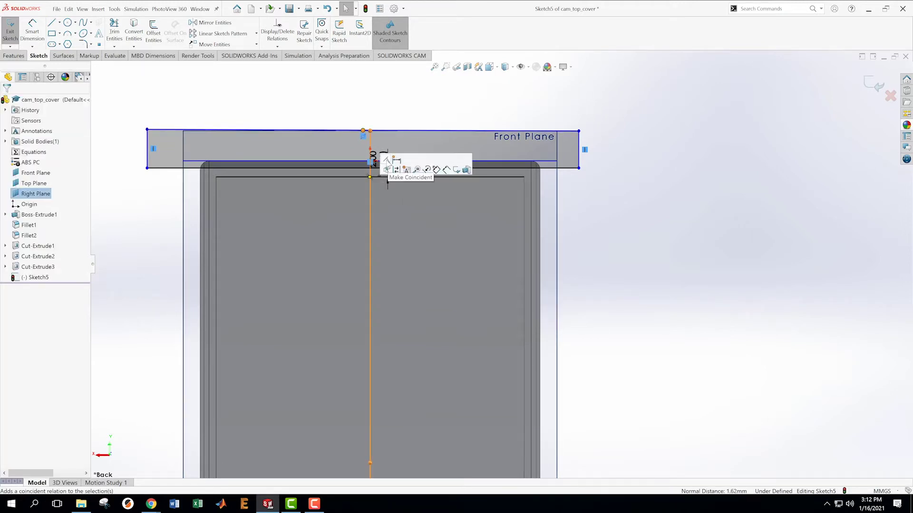
{"action": "left_click", "coordinate": [387, 170]}
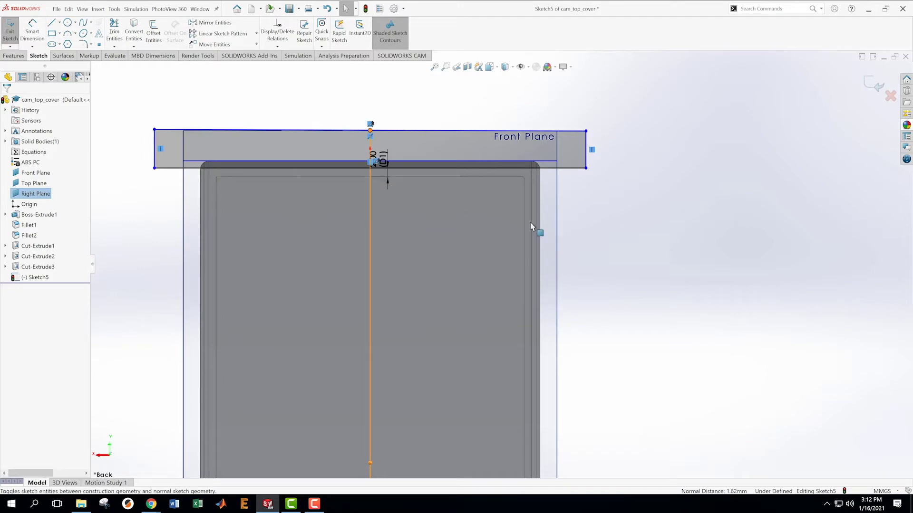
{"action": "left_click", "coordinate": [636, 218]}
{"action": "key", "text": "s"}
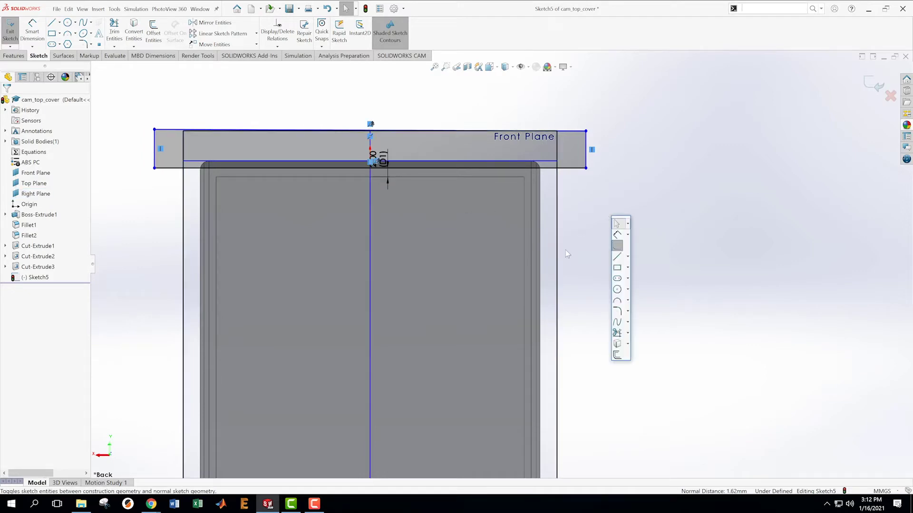
{"action": "left_click", "coordinate": [613, 235]}
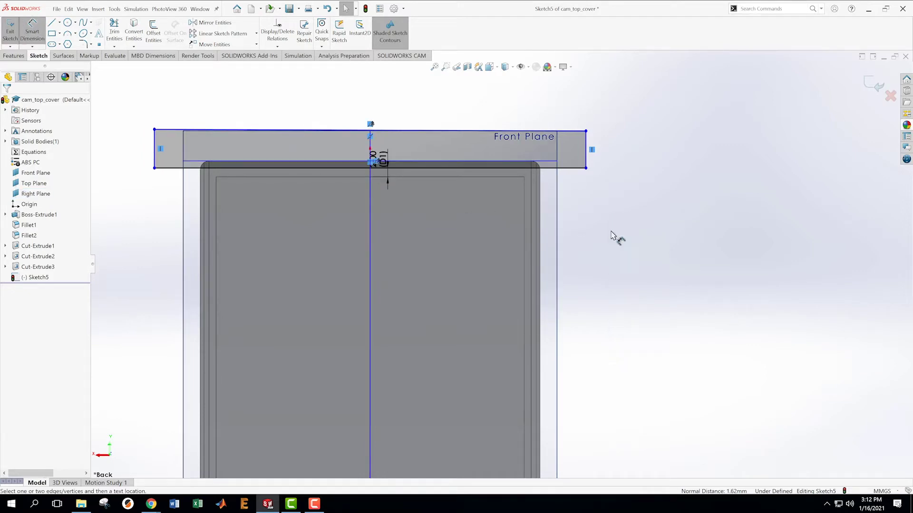
{"action": "left_click", "coordinate": [587, 153]}
{"action": "left_click", "coordinate": [625, 151]}
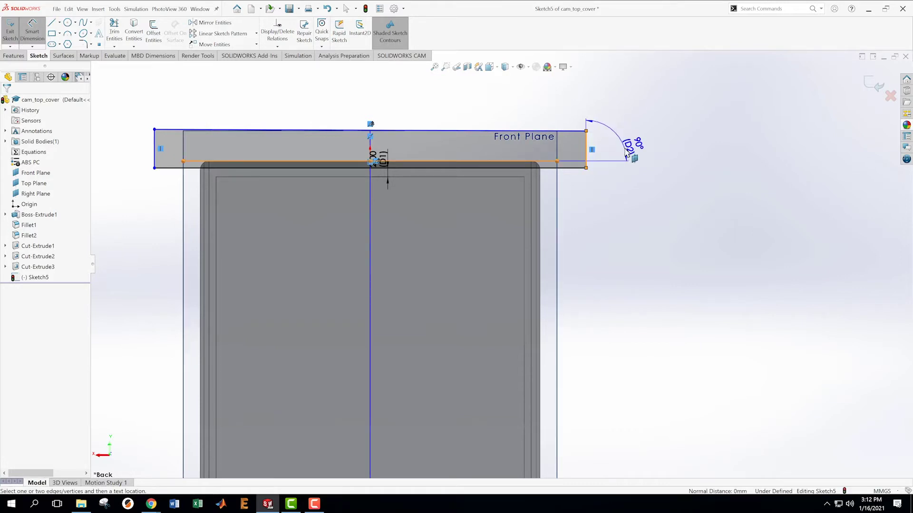
{"action": "key", "text": "Escape"}
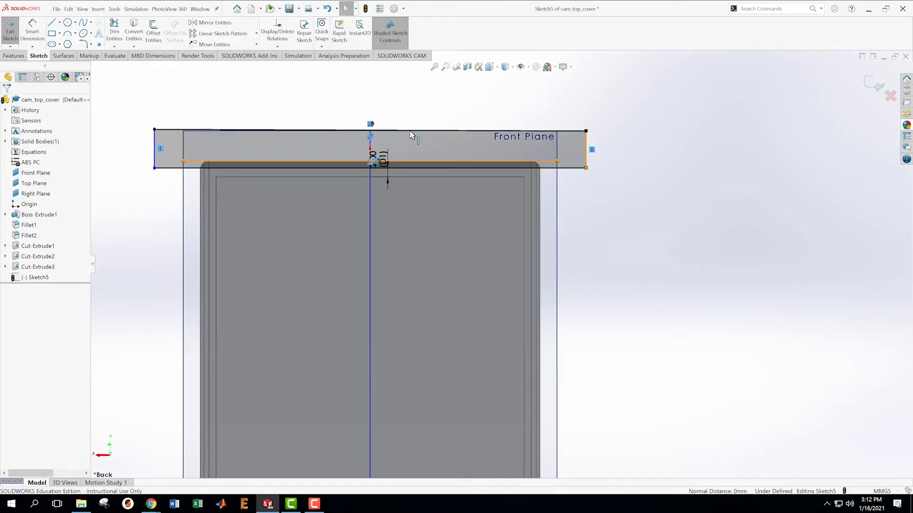
Add a horizontal relation to the profile's outer long line
{"action": "left_click", "coordinate": [410, 130]}
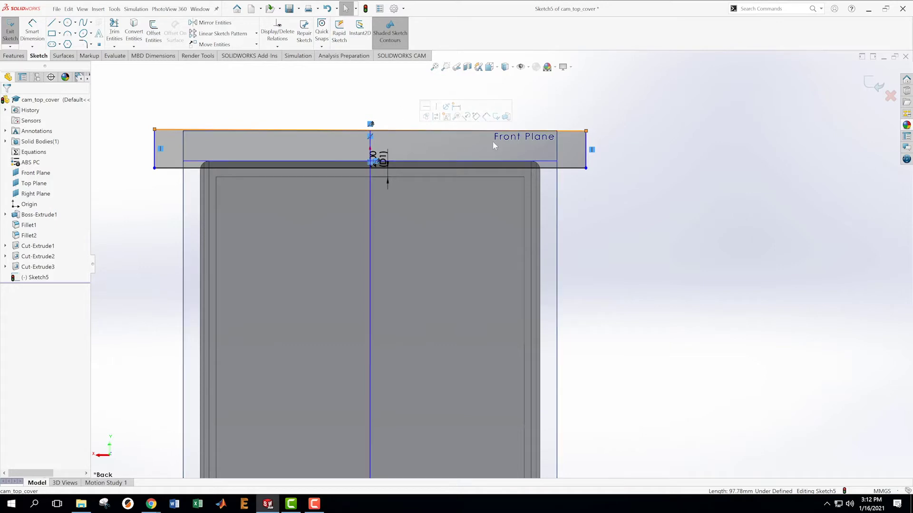
{"action": "left_click", "coordinate": [646, 144]}
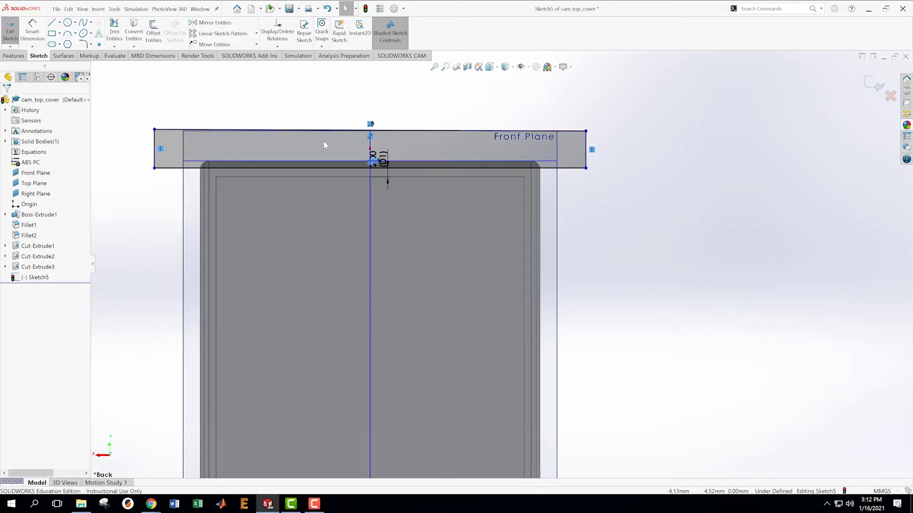
{"action": "right_click", "coordinate": [170, 130]}
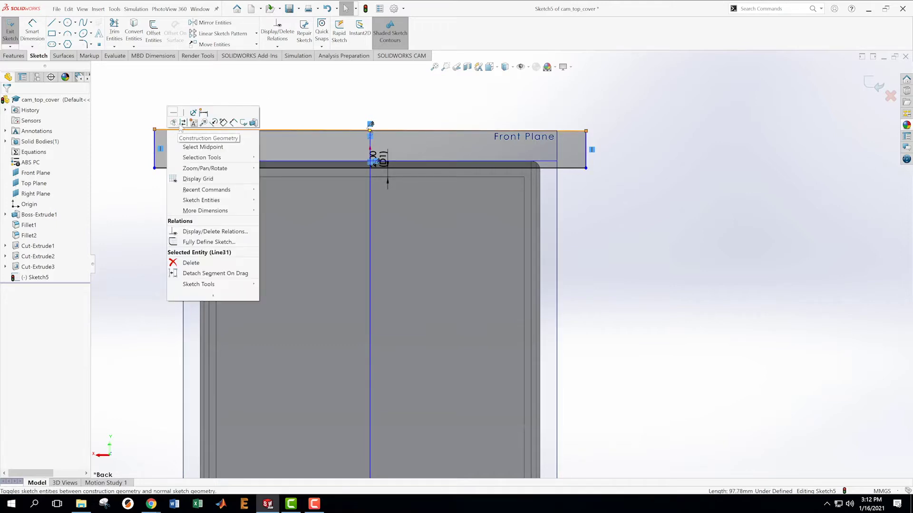
{"action": "left_click", "coordinate": [209, 105]}
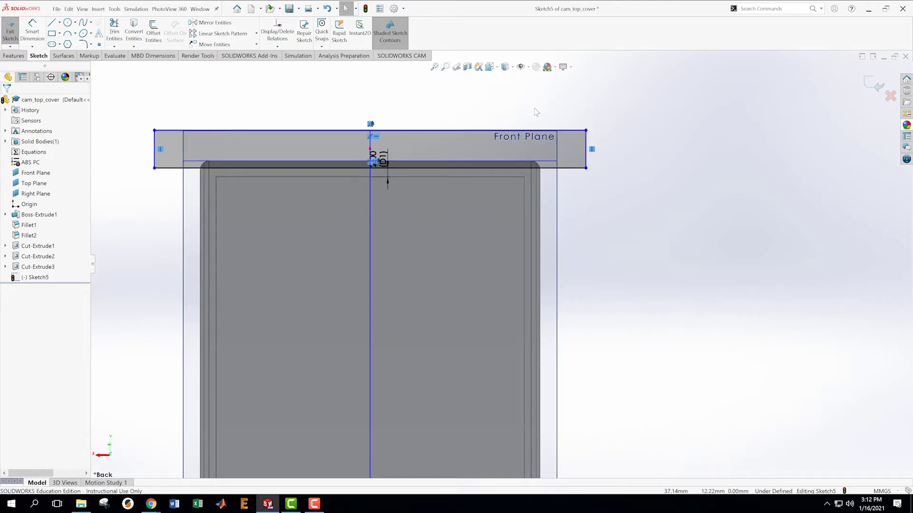
Dimension the profile's outer long line at 100 mm
{"action": "key", "text": "s"}
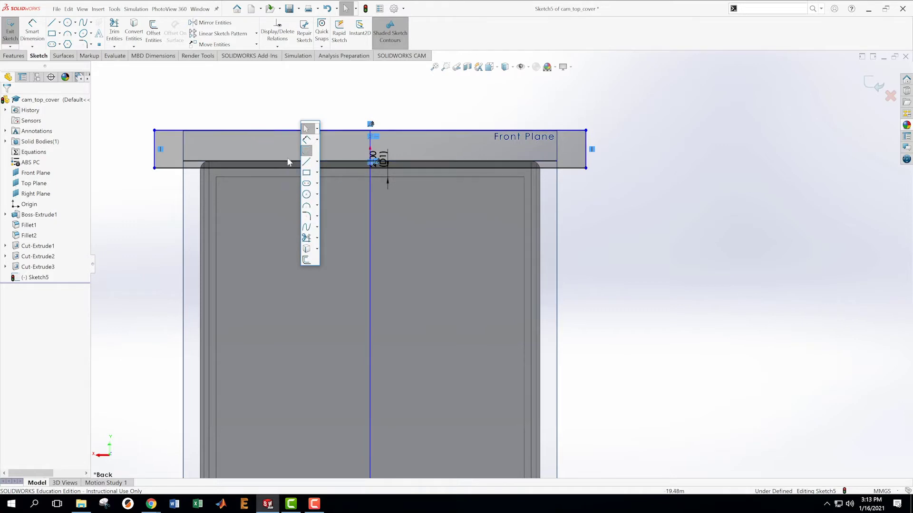
{"action": "left_click", "coordinate": [307, 140]}
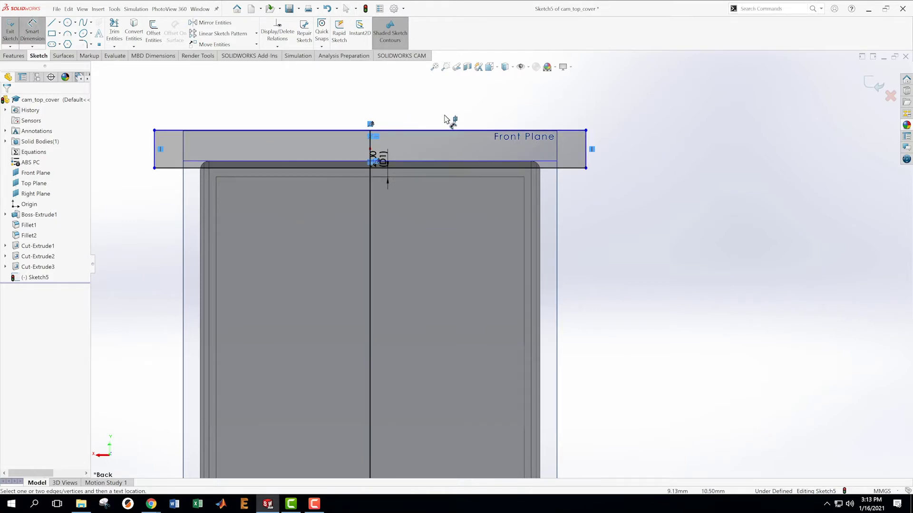
{"action": "left_click", "coordinate": [418, 135]}
{"action": "left_click", "coordinate": [412, 110]}
{"action": "type", "text": "10"}
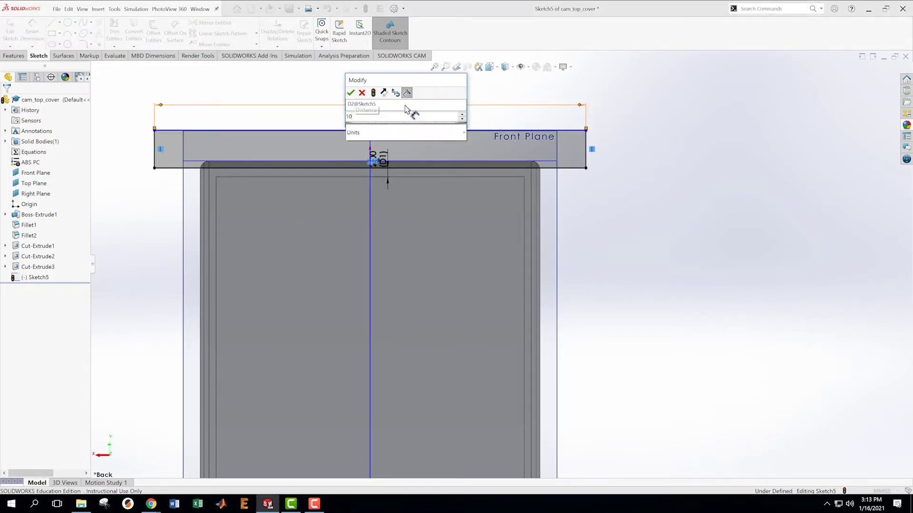
{"action": "key", "text": "Return"}
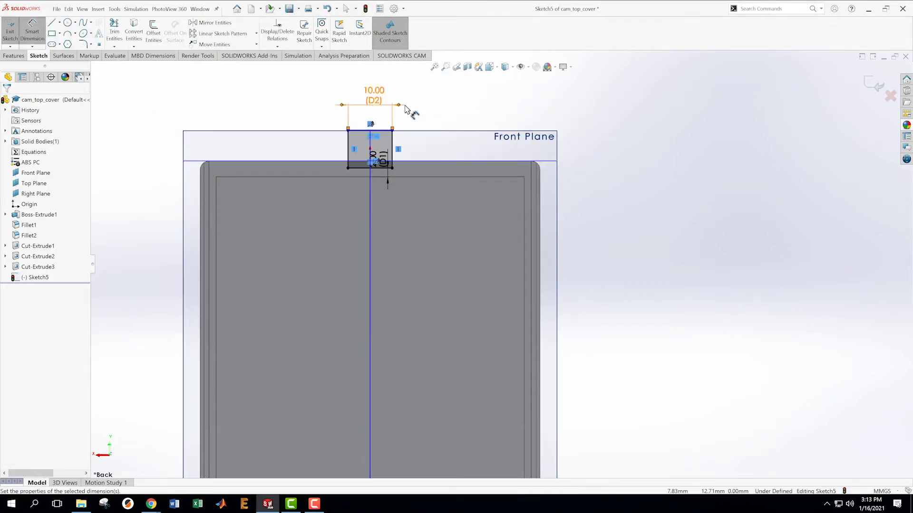
{"action": "double_click", "coordinate": [374, 93]}
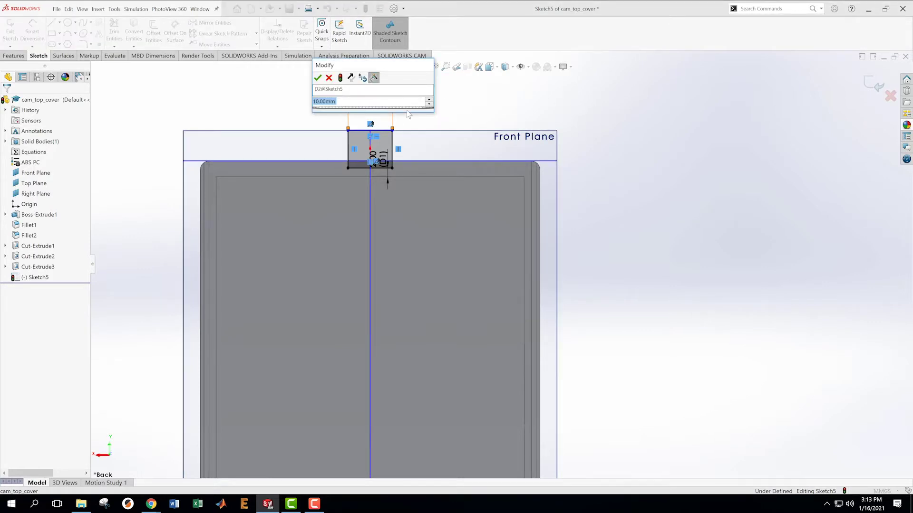
{"action": "type", "text": "100"}
{"action": "key", "text": "Return"}
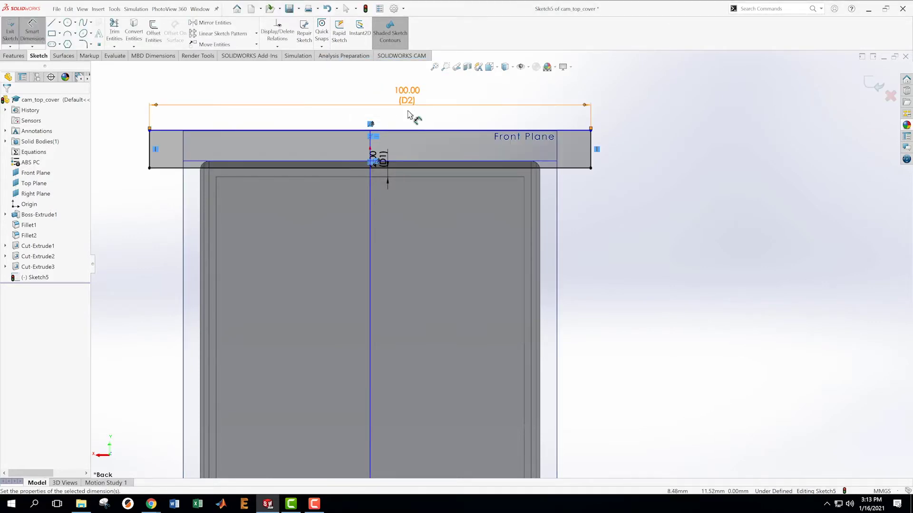
{"action": "left_click", "coordinate": [661, 203]}
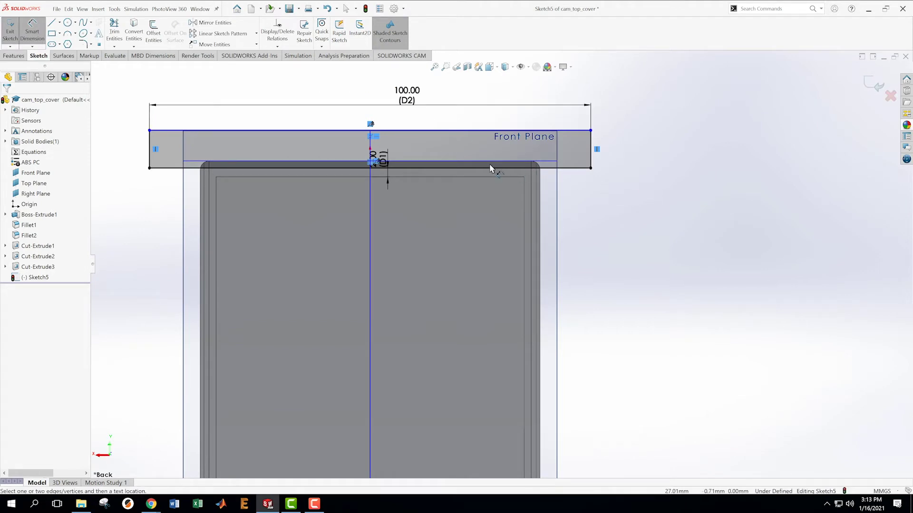
Move the profile's outer long line slightly farther away from the cover's straight end
{"action": "scroll", "coordinate": [138, 185], "scroll_direction": "down", "scroll_amount": 1}
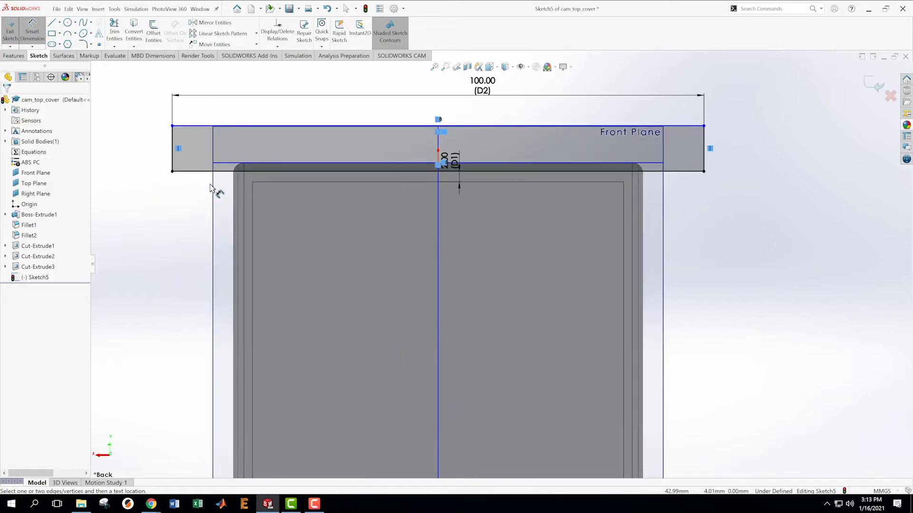
{"action": "scroll", "coordinate": [336, 158], "scroll_direction": "up", "scroll_amount": 1}
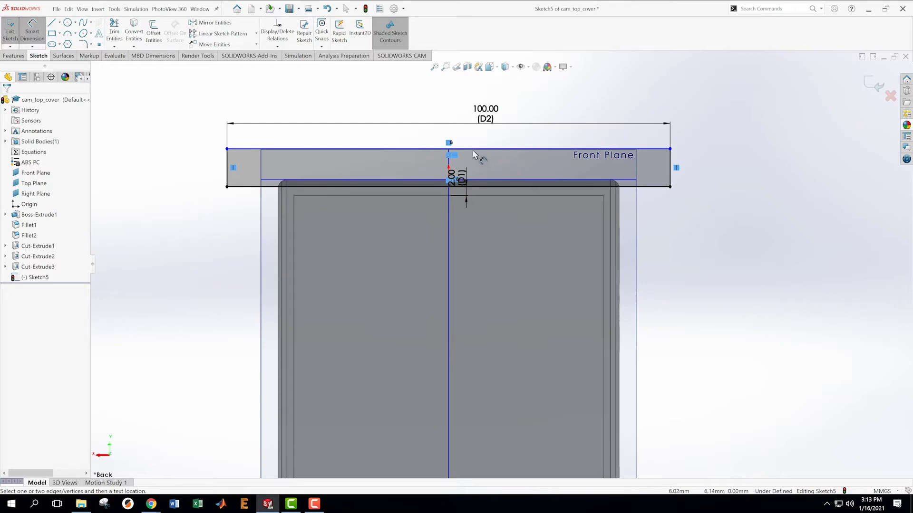
{"action": "scroll", "coordinate": [246, 163], "scroll_direction": "down", "scroll_amount": 2}
{"action": "scroll", "coordinate": [252, 161], "scroll_direction": "down", "scroll_amount": 5}
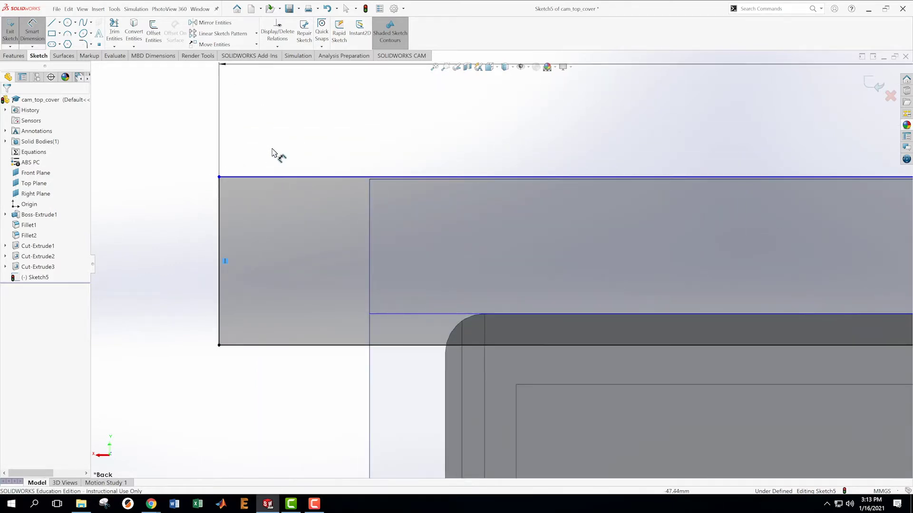
{"action": "key", "text": "Escape"}
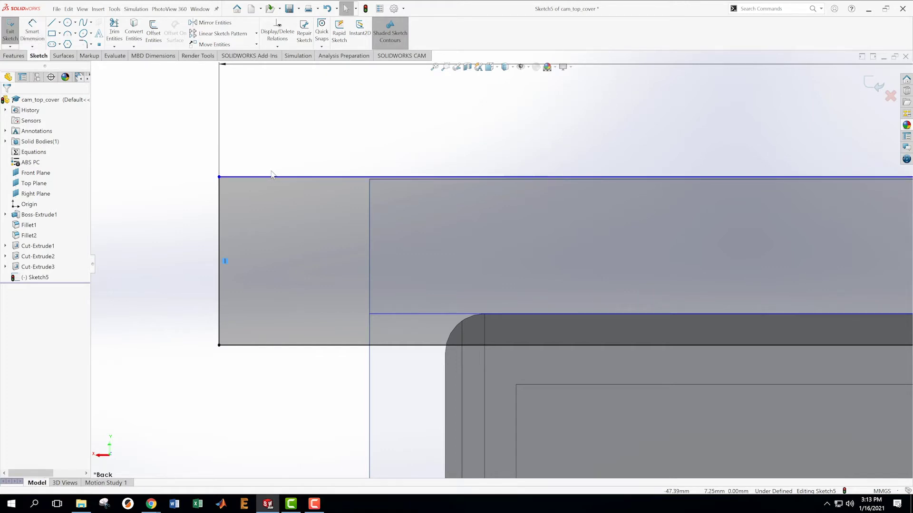
{"action": "left_click_drag", "start_coordinate": [279, 181], "coordinate": [320, 162]}
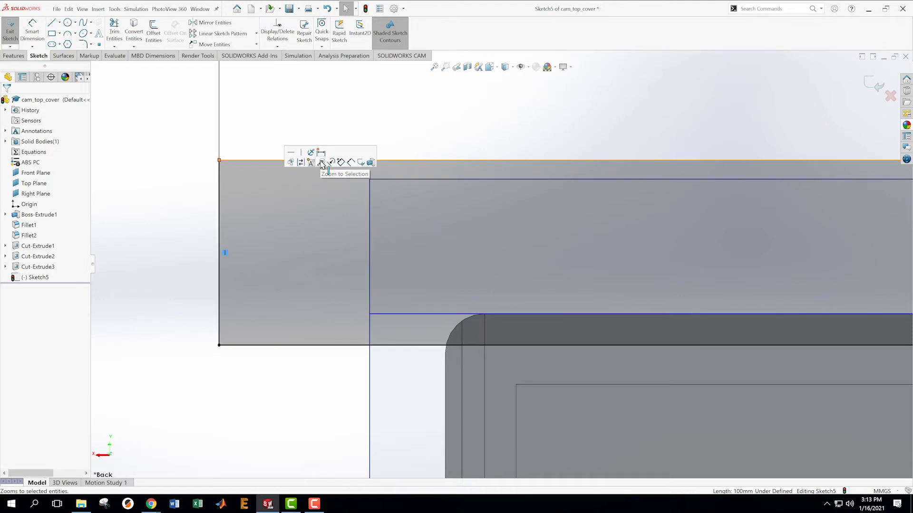
Dimension the profile's short side line at 10 mm
{"action": "key", "text": "s"}
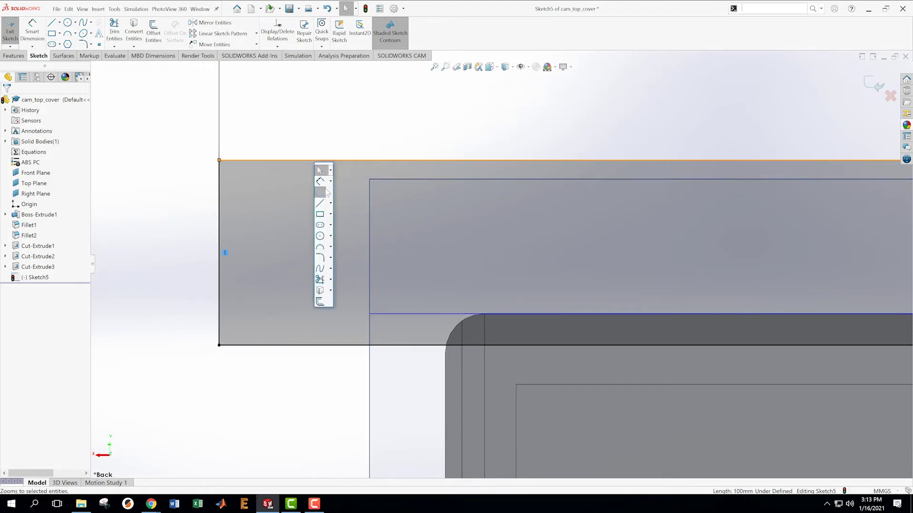
{"action": "left_click", "coordinate": [315, 181]}
{"action": "left_click", "coordinate": [220, 217]}
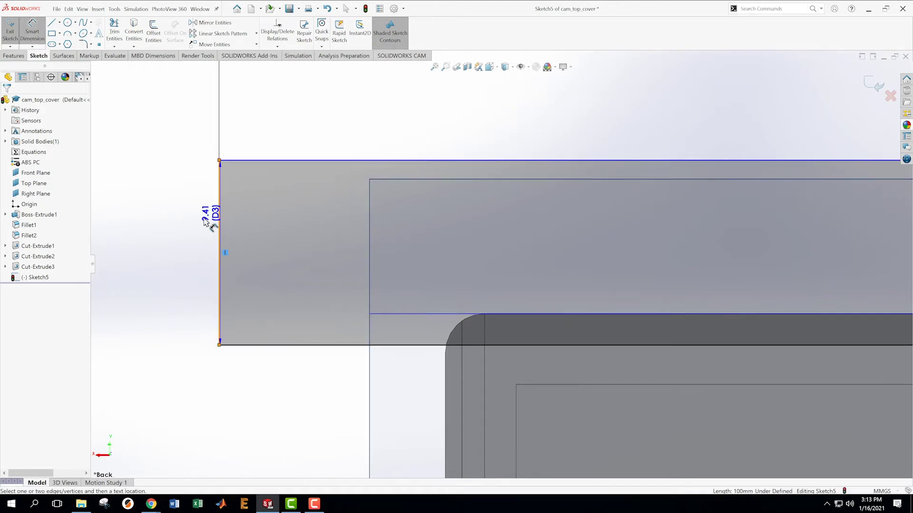
{"action": "left_click", "coordinate": [166, 229]}
{"action": "type", "text": "10"}
{"action": "key", "text": "Return"}
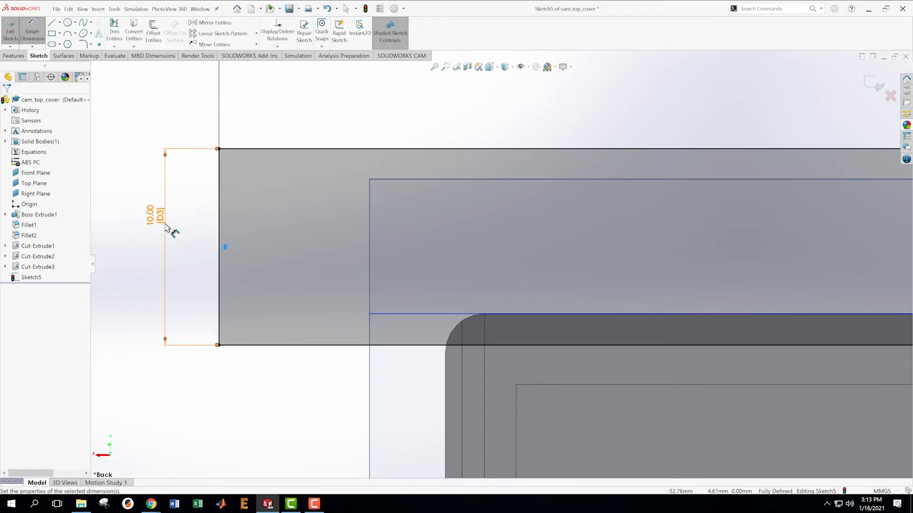
Exit the profile sketch and clear its selection
{"action": "scroll", "coordinate": [628, 258], "scroll_direction": "up", "scroll_amount": 5}
{"action": "scroll", "coordinate": [746, 443], "scroll_direction": "down", "scroll_amount": 1}
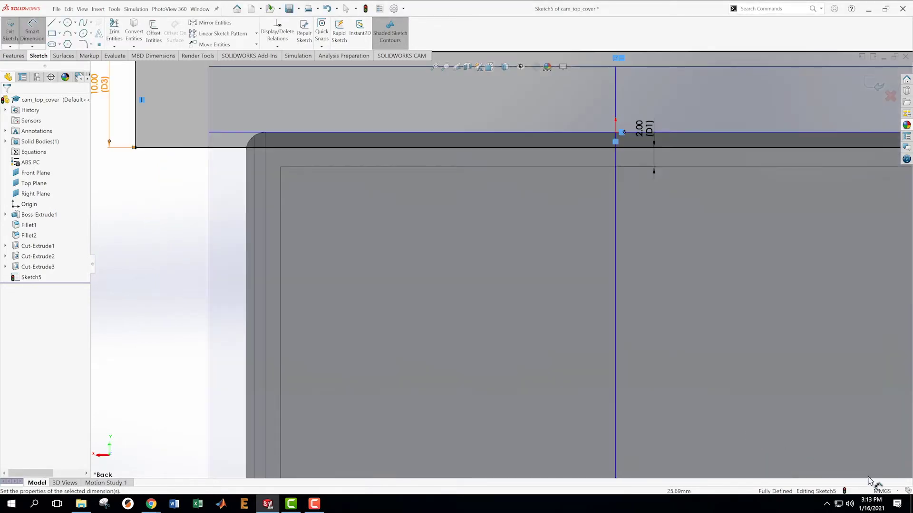
{"action": "scroll", "coordinate": [748, 320], "scroll_direction": "up", "scroll_amount": 4}
{"action": "scroll", "coordinate": [725, 271], "scroll_direction": "down", "scroll_amount": 1}
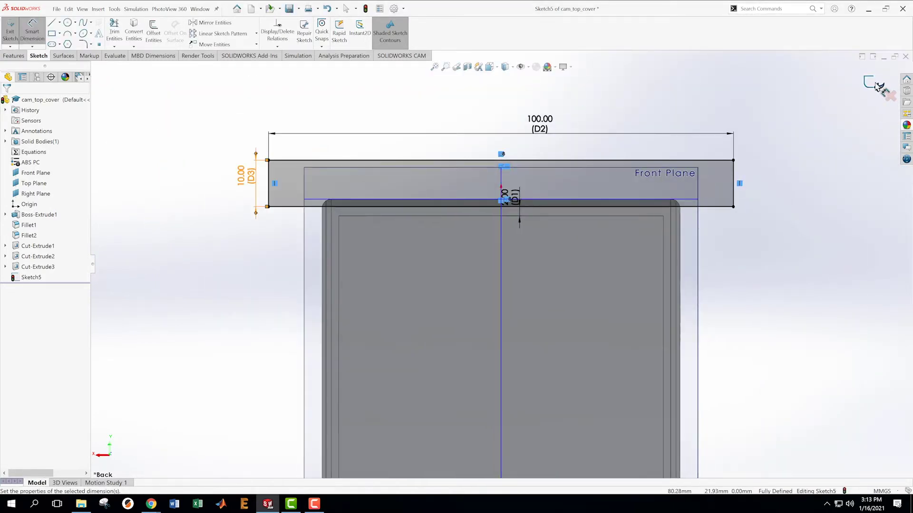
{"action": "left_click", "coordinate": [880, 91]}
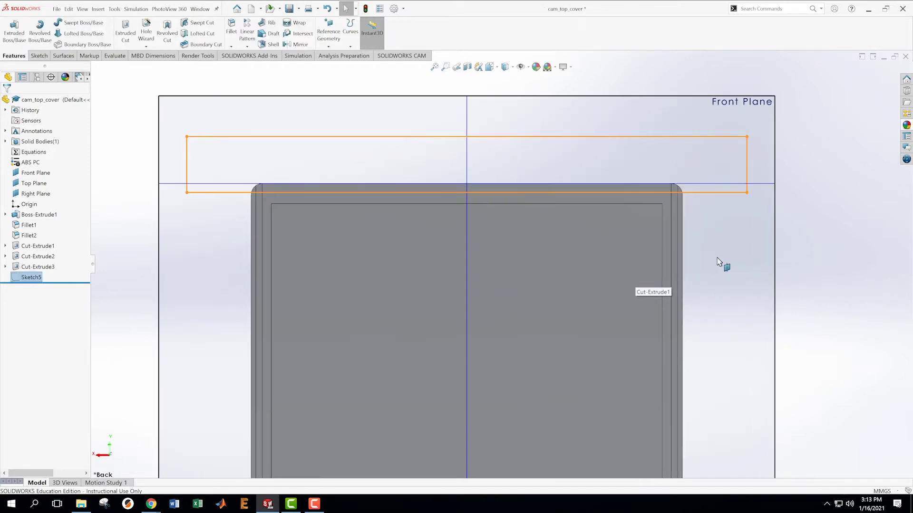
{"action": "middle_click_drag", "start_coordinate": [721, 265], "coordinate": [749, 200]}
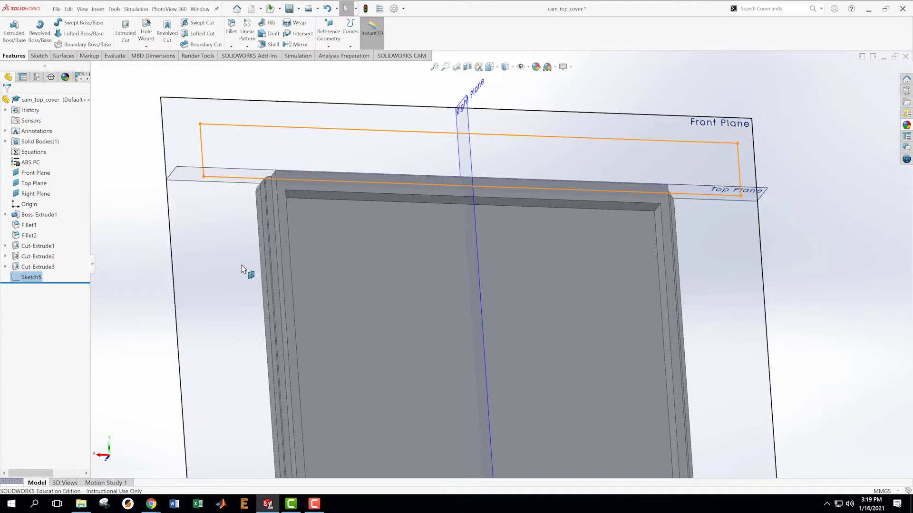
{"action": "scroll", "coordinate": [243, 268], "scroll_direction": "up", "scroll_amount": 3}
{"action": "left_click", "coordinate": [751, 149]}
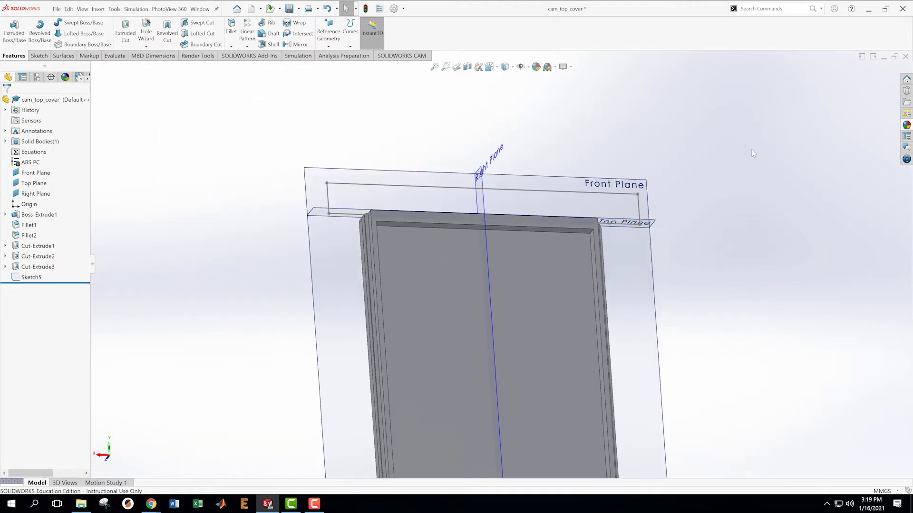
{"action": "scroll", "coordinate": [364, 247], "scroll_direction": "up", "scroll_amount": 1}
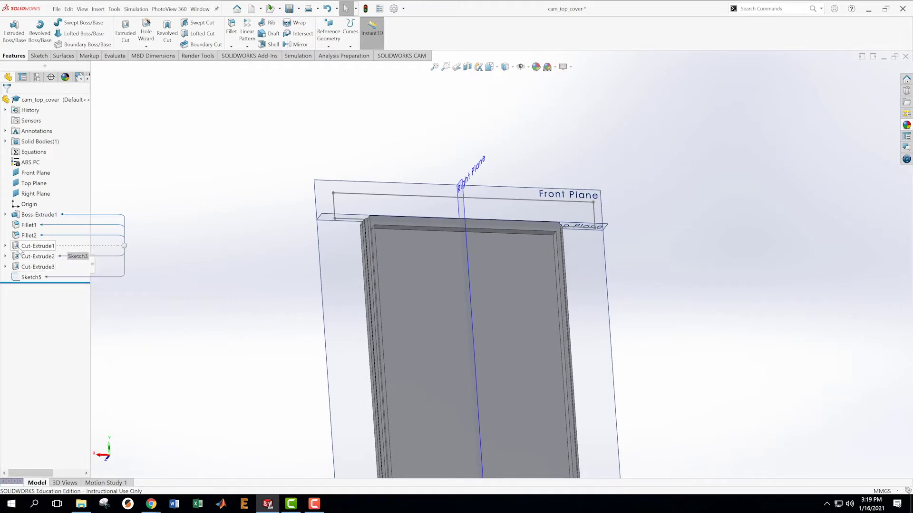
Open Sketch3 under Cut-Extrude2 for editing
{"action": "left_click", "coordinate": [5, 257]}
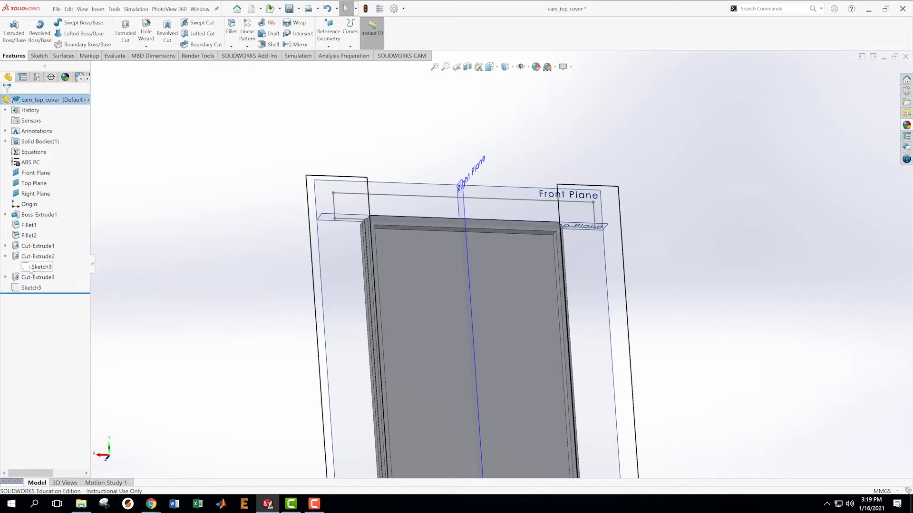
{"action": "mouse_move", "coordinate": [34, 272]}
{"action": "right_click", "coordinate": [38, 270]}
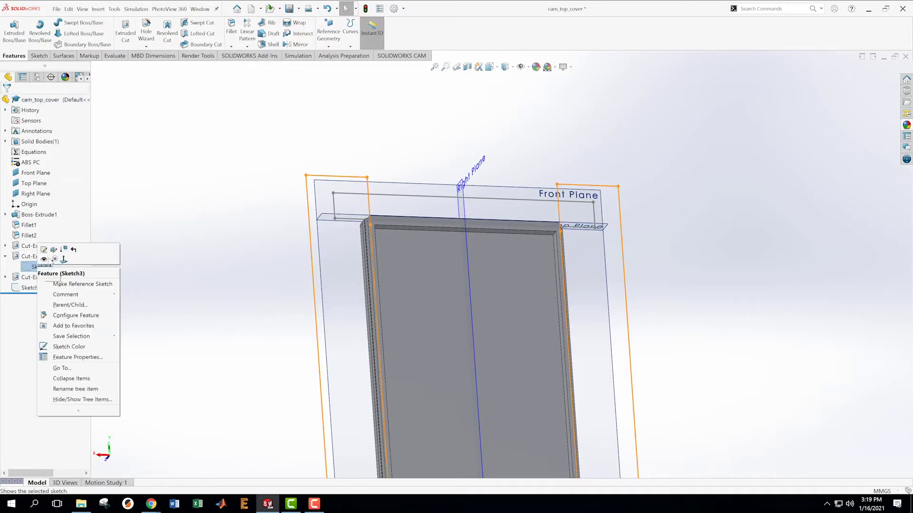
{"action": "left_click", "coordinate": [44, 251]}
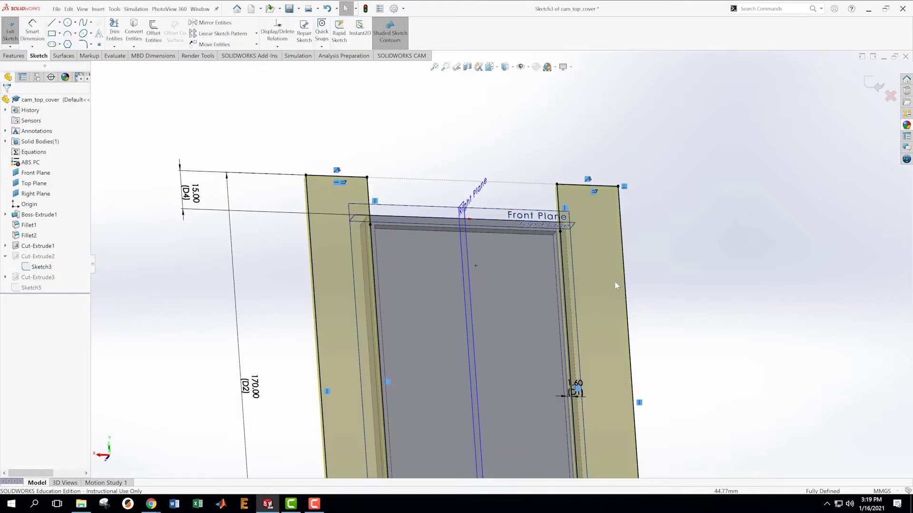
Delete the two short vertical lines joining the inner side lines to the outer frame beyond the cover's straight end
{"action": "scroll", "coordinate": [375, 259], "scroll_direction": "down", "scroll_amount": 2}
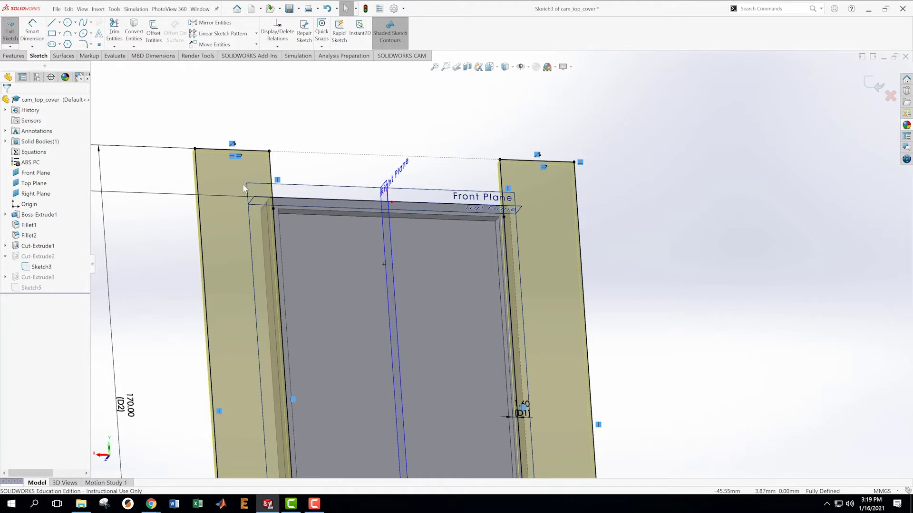
{"action": "left_click", "coordinate": [272, 170]}
{"action": "key", "text": "Delete"}
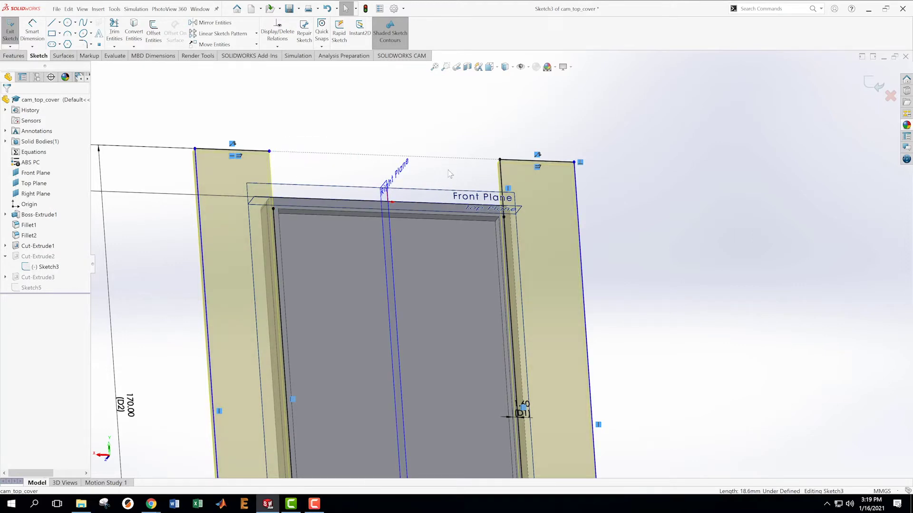
{"action": "left_click", "coordinate": [501, 176]}
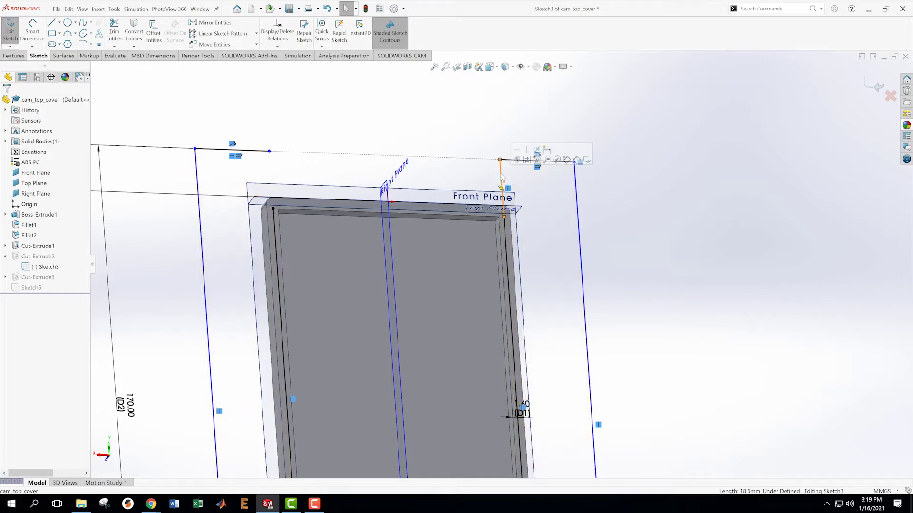
{"action": "key", "text": "Delete"}
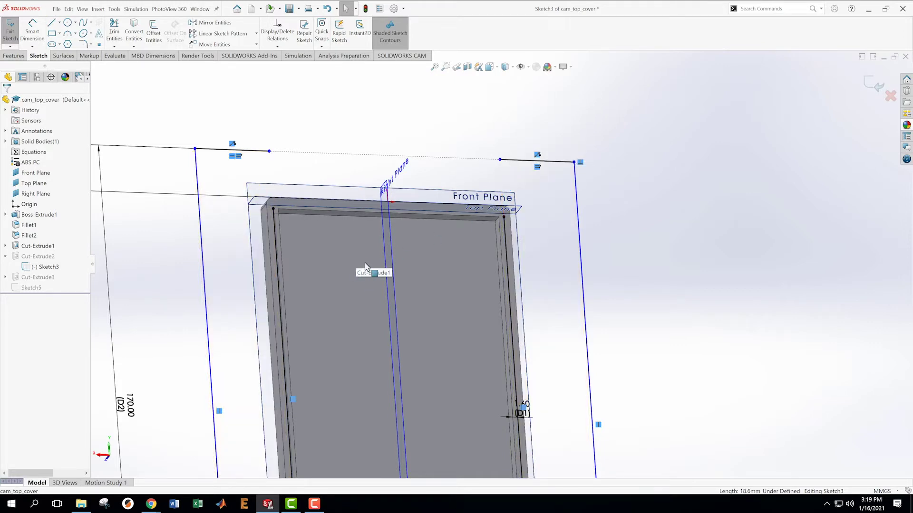
Offset the pocket's edge at the straight end outward by 2 mm
{"action": "scroll", "coordinate": [418, 264], "scroll_direction": "down", "scroll_amount": 2}
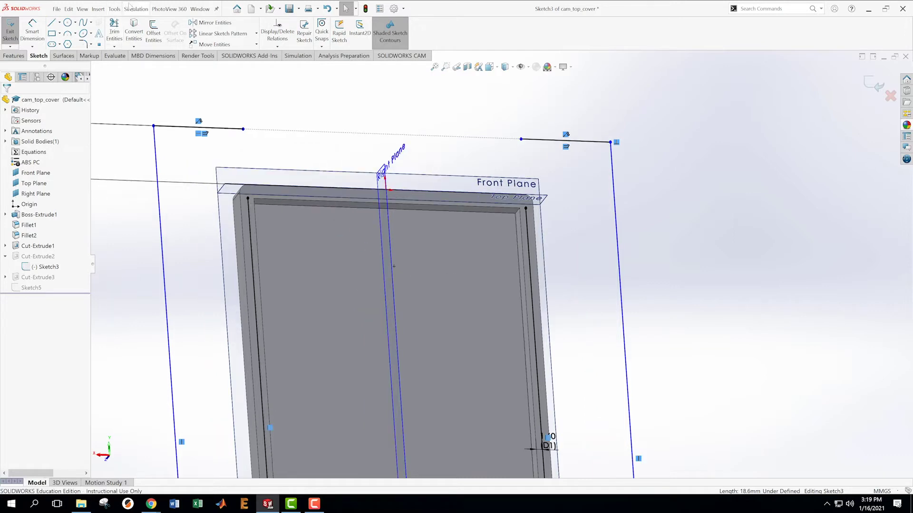
{"action": "left_click", "coordinate": [153, 33]}
{"action": "left_click", "coordinate": [307, 205]}
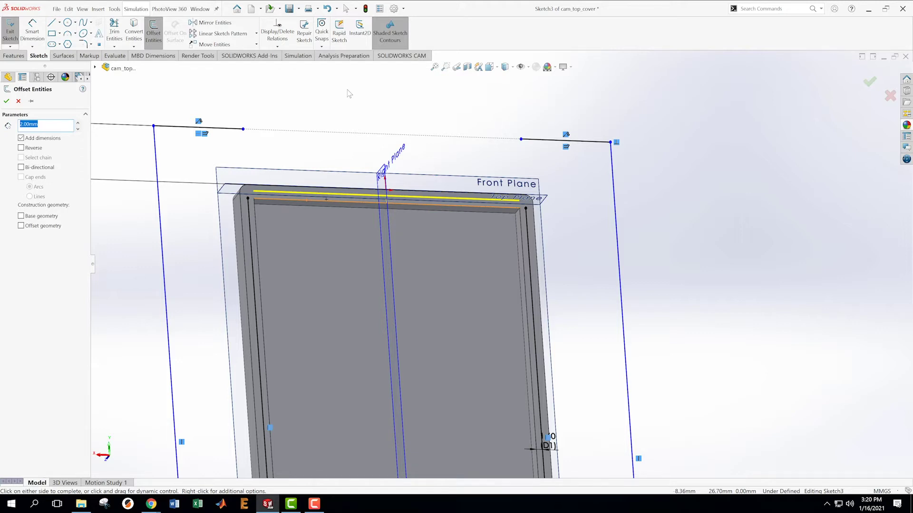
{"action": "key", "text": "Return"}
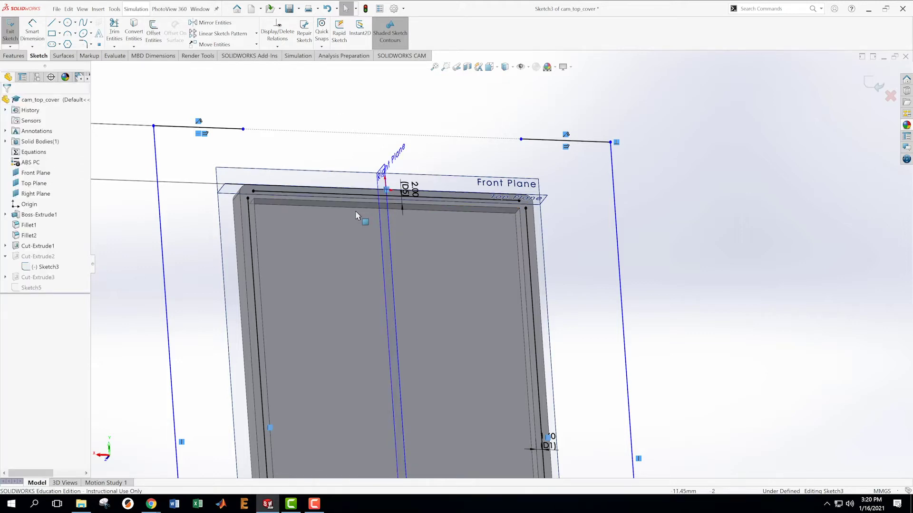
In the back view, extend the inner side line and the offset line past each other at one straight-end corner
{"action": "key", "text": "z"}
{"action": "left_click", "coordinate": [489, 69]}
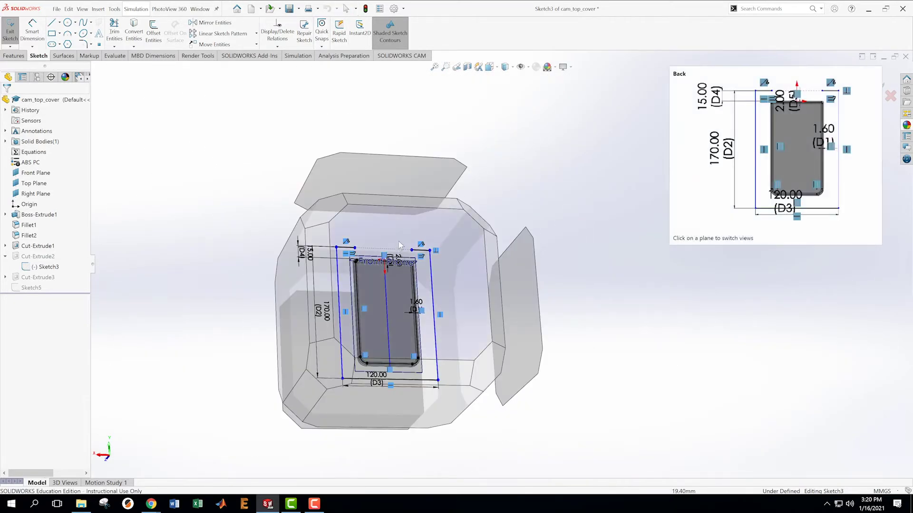
{"action": "left_click", "coordinate": [398, 243]}
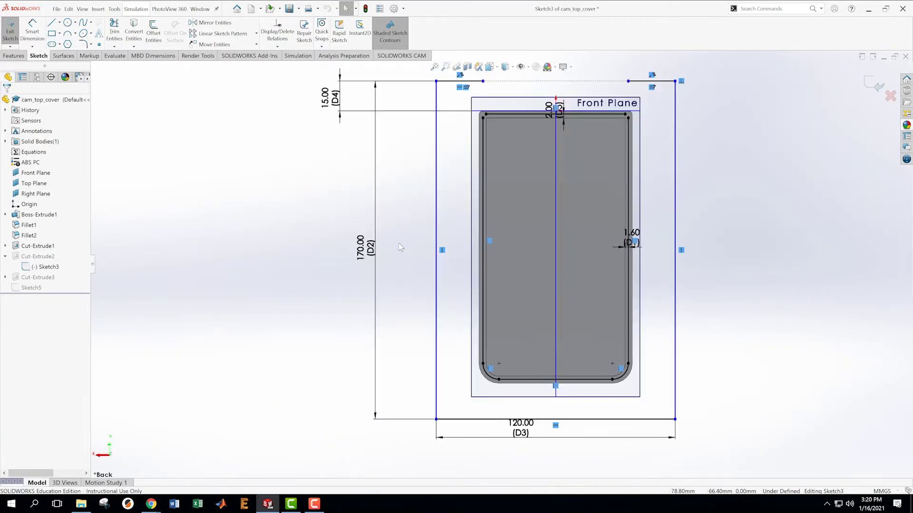
{"action": "scroll", "coordinate": [493, 152], "scroll_direction": "down", "scroll_amount": 5}
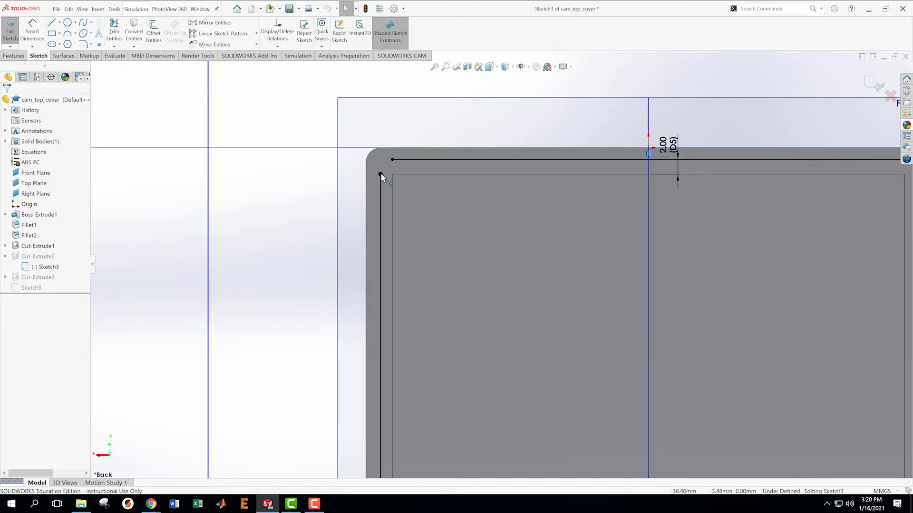
{"action": "left_click_drag", "start_coordinate": [381, 175], "coordinate": [380, 129]}
{"action": "left_click_drag", "start_coordinate": [392, 159], "coordinate": [361, 159]}
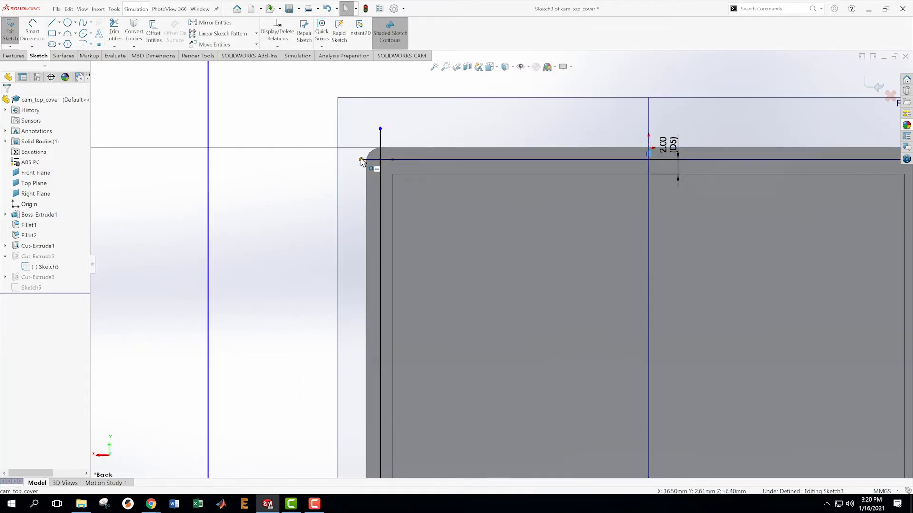
Trim the overhanging ends of the inner side line and the offset line at the first straight-end corner
{"action": "left_click", "coordinate": [115, 46]}
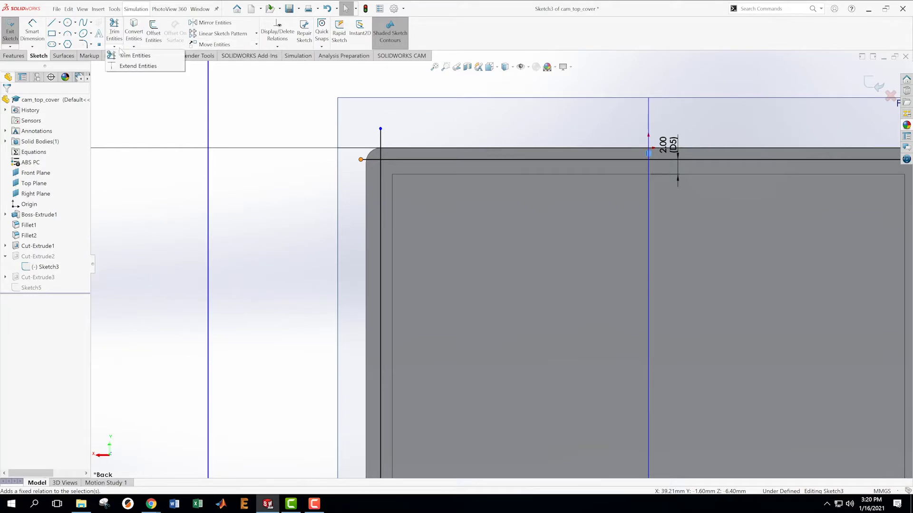
{"action": "left_click", "coordinate": [127, 56]}
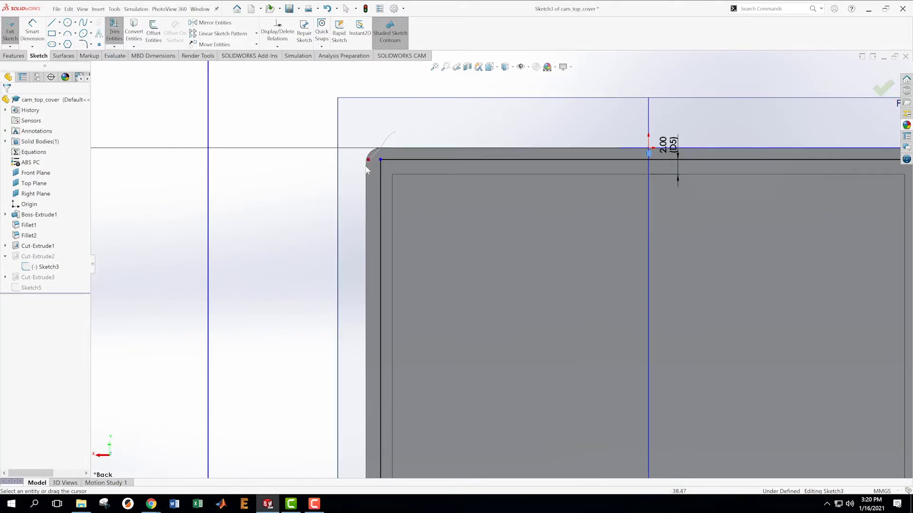
{"action": "left_click_drag", "start_coordinate": [394, 137], "coordinate": [366, 164]}
Extend the offset line and the opposite inner side line past each other at the other straight-end corner
{"action": "scroll", "coordinate": [851, 207], "scroll_direction": "up", "scroll_amount": 2}
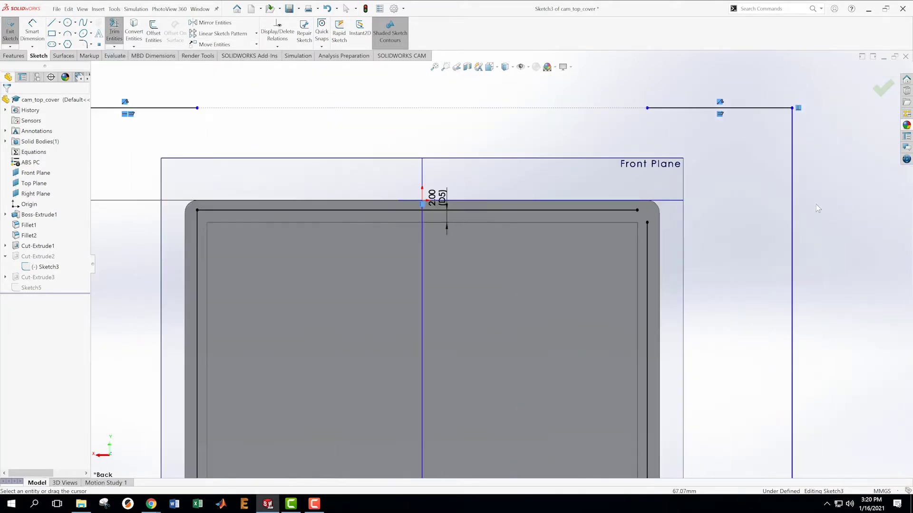
{"action": "left_click", "coordinate": [115, 46]}
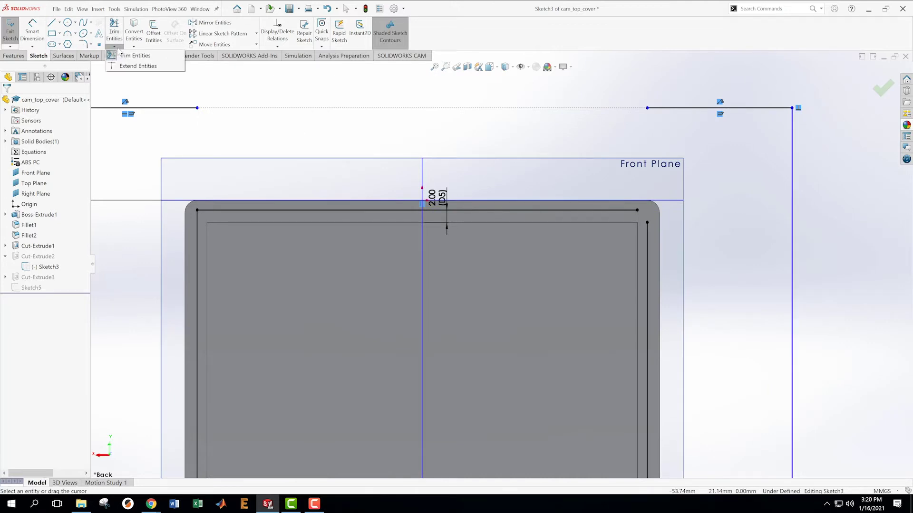
{"action": "left_click", "coordinate": [637, 210]}
{"action": "left_click", "coordinate": [667, 210]}
{"action": "left_click", "coordinate": [647, 222]}
{"action": "left_click", "coordinate": [647, 225]}
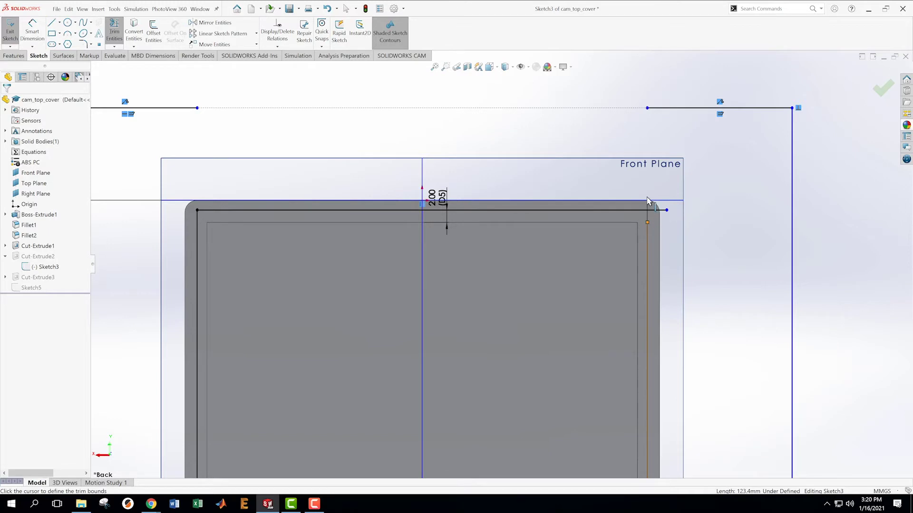
Trim both overhanging line ends at the second straight-end corner to close the inner profile, and check the whole outline
{"action": "left_click", "coordinate": [119, 46]}
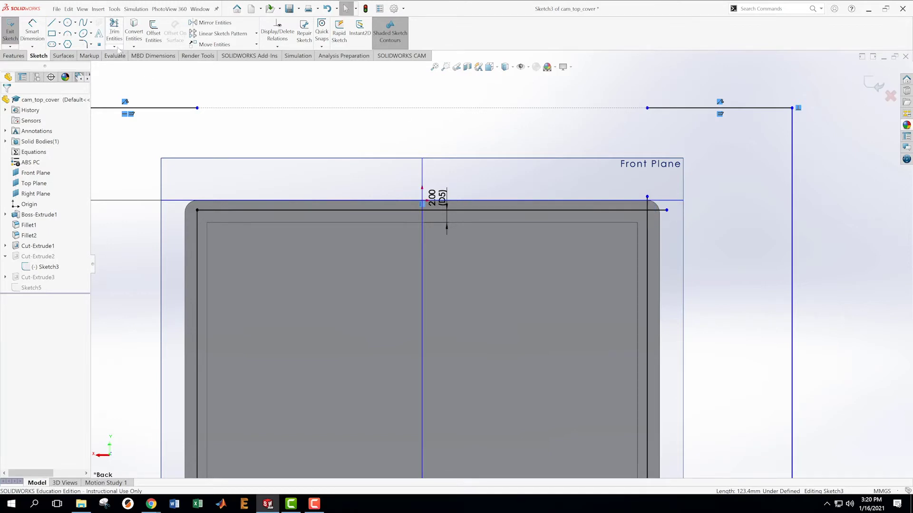
{"action": "left_click", "coordinate": [116, 46]}
{"action": "left_click", "coordinate": [120, 37]}
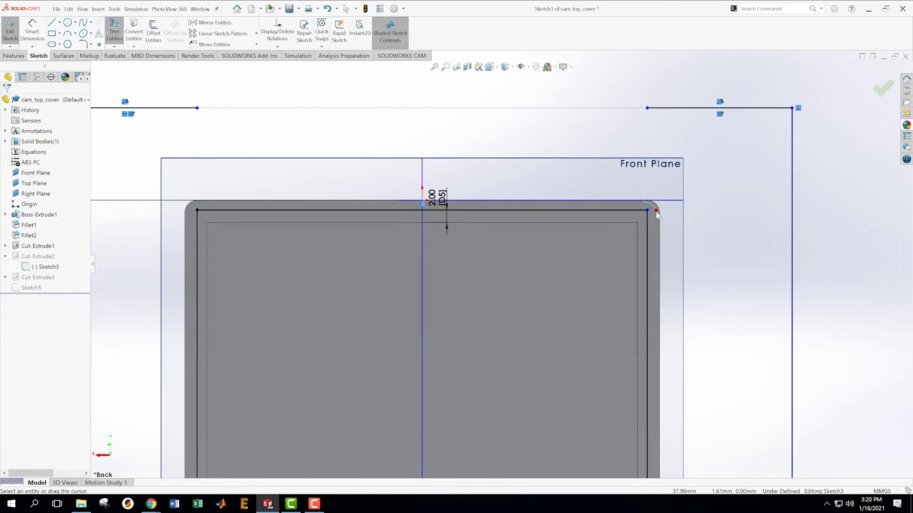
{"action": "left_click", "coordinate": [663, 211]}
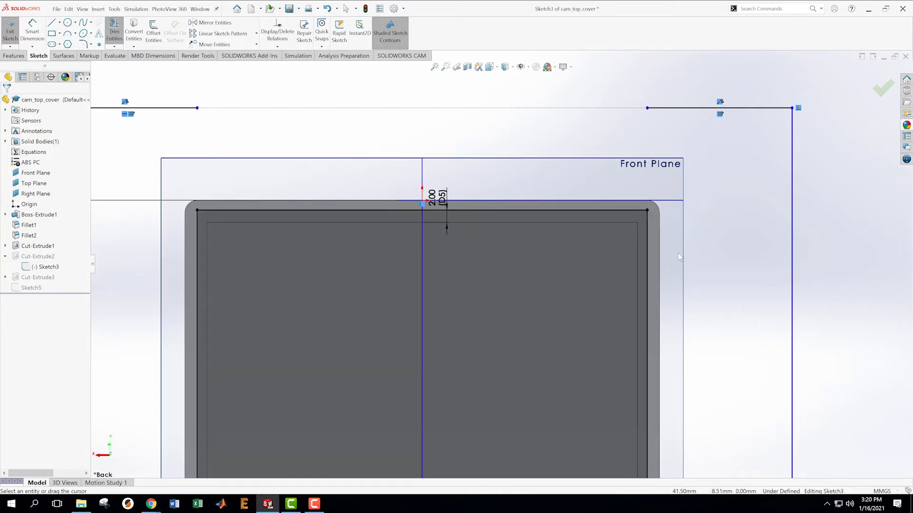
{"action": "scroll", "coordinate": [678, 253], "scroll_direction": "up", "scroll_amount": 1}
{"action": "scroll", "coordinate": [672, 290], "scroll_direction": "up", "scroll_amount": 3}
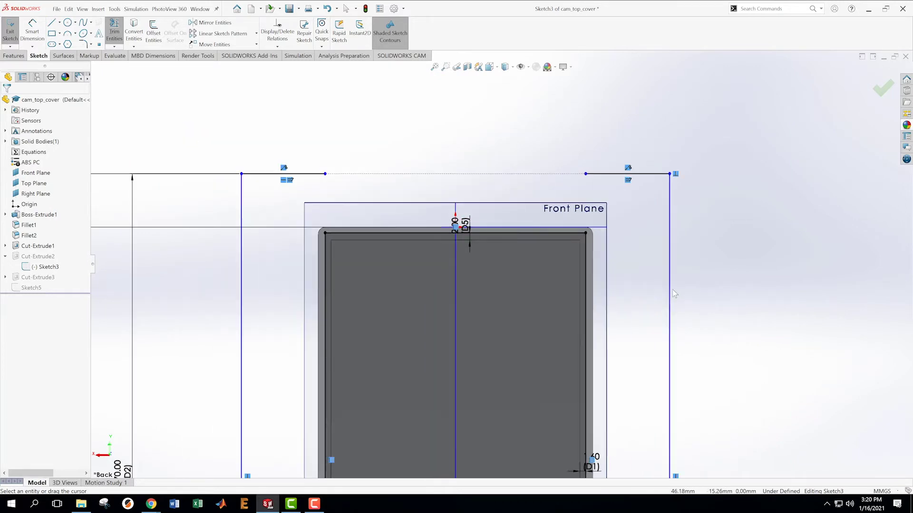
{"action": "scroll", "coordinate": [586, 355], "scroll_direction": "up", "scroll_amount": 5}
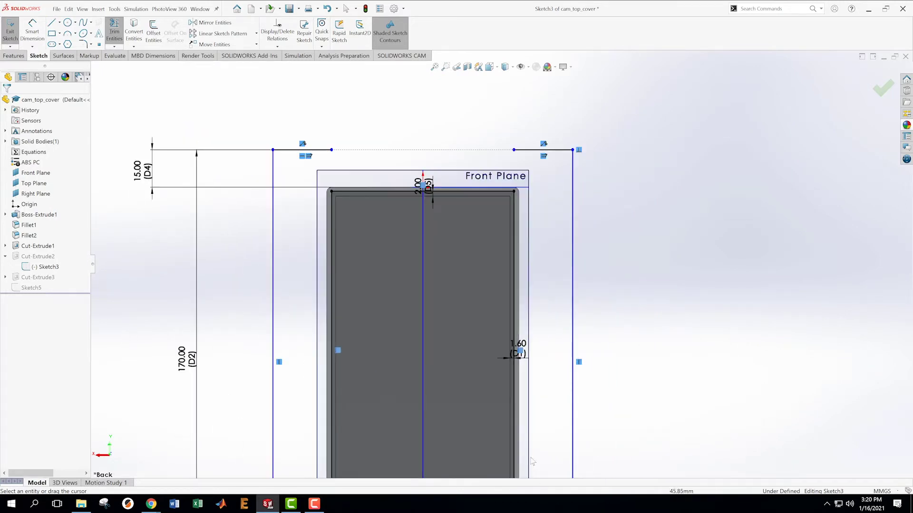
{"action": "scroll", "coordinate": [473, 401], "scroll_direction": "down", "scroll_amount": 3}
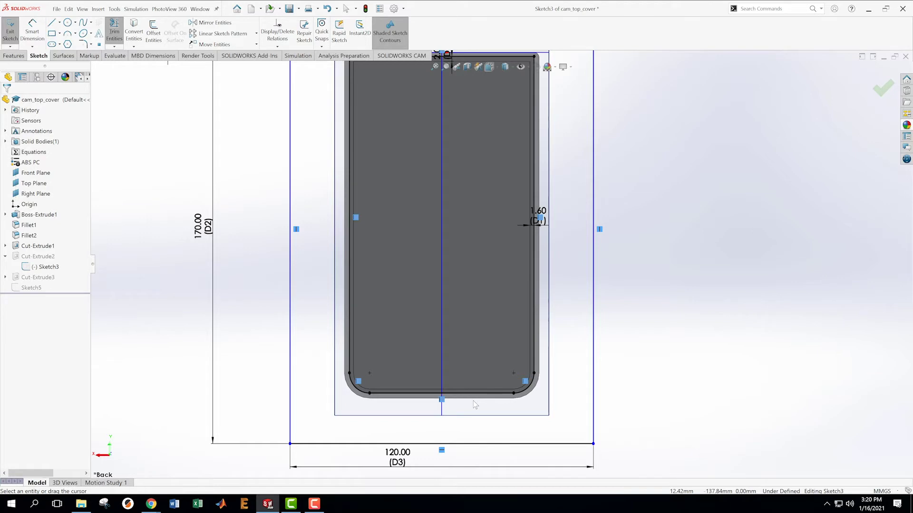
Exit Sketch3 and rebuild the part anyway, ignoring the Cut-Extrude2 rebuild error and dismissing the error report
{"action": "left_click", "coordinate": [882, 90]}
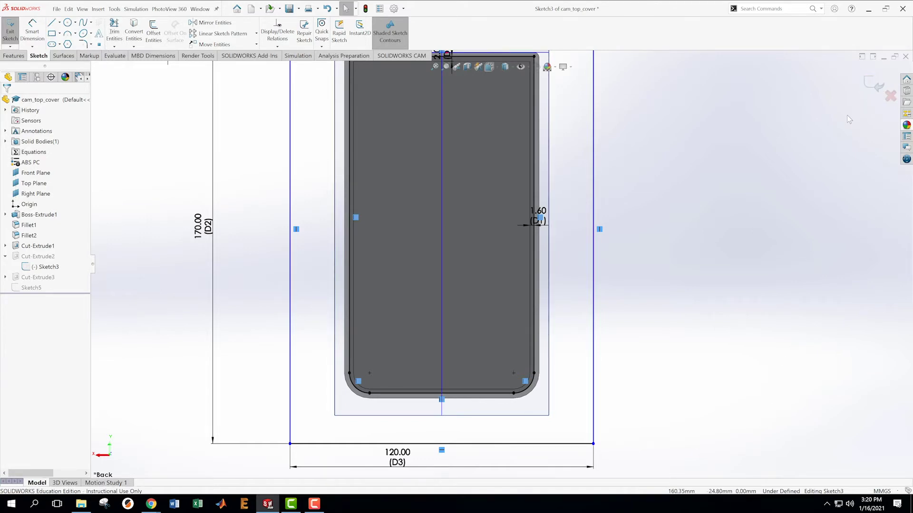
{"action": "scroll", "coordinate": [870, 171], "scroll_direction": "up", "scroll_amount": 1}
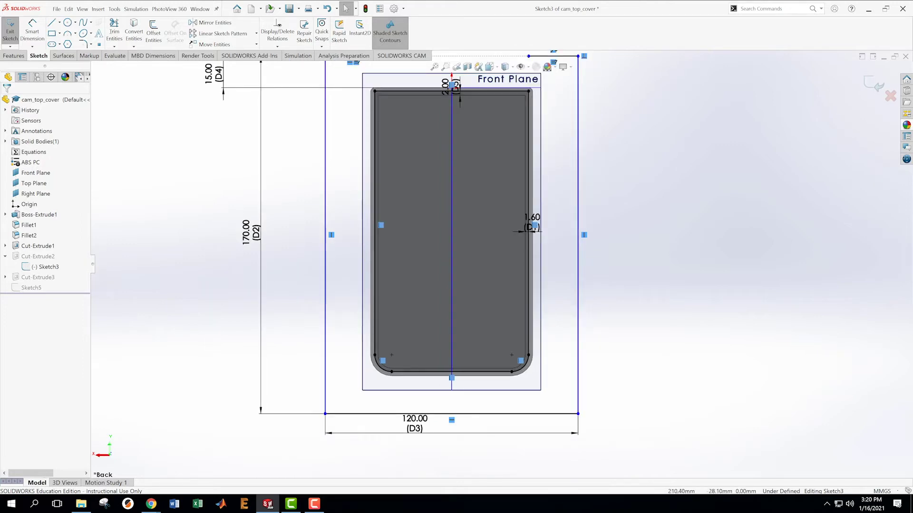
{"action": "left_click", "coordinate": [876, 88]}
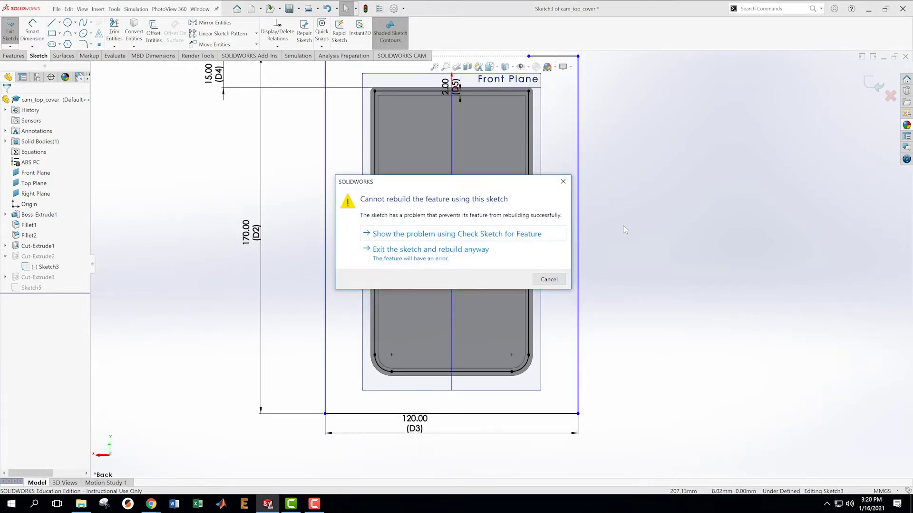
{"action": "left_click", "coordinate": [412, 251]}
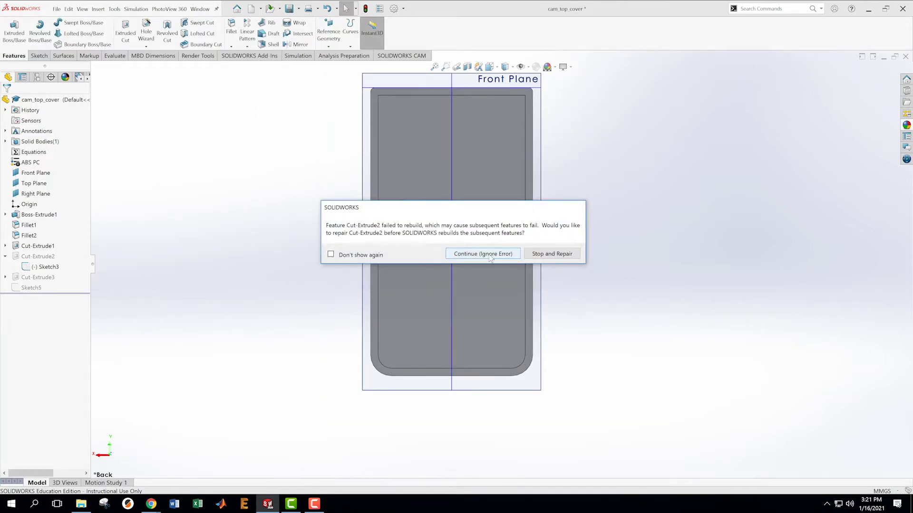
{"action": "left_click", "coordinate": [488, 254]}
{"action": "left_click", "coordinate": [416, 423]}
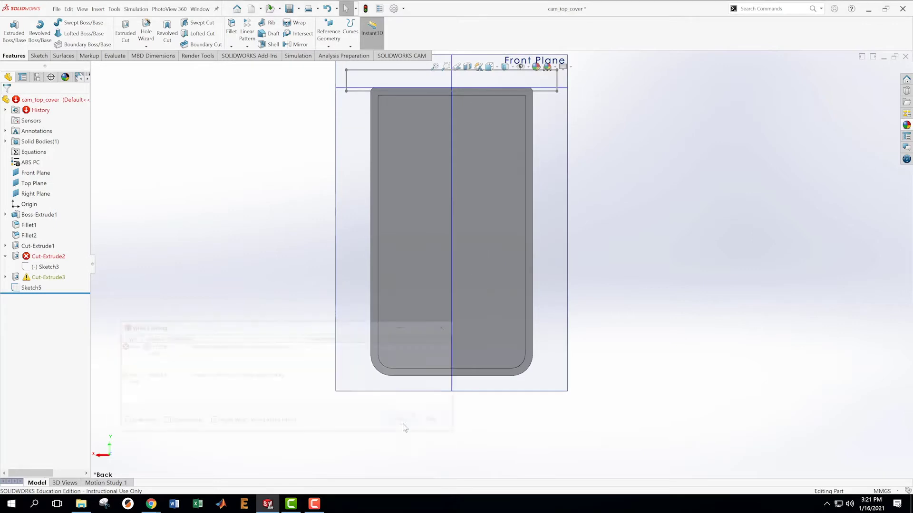
Try to flip the side to cut in the Cut-Extrude2 feature
{"action": "right_click", "coordinate": [29, 257]}
{"action": "left_click", "coordinate": [35, 208]}
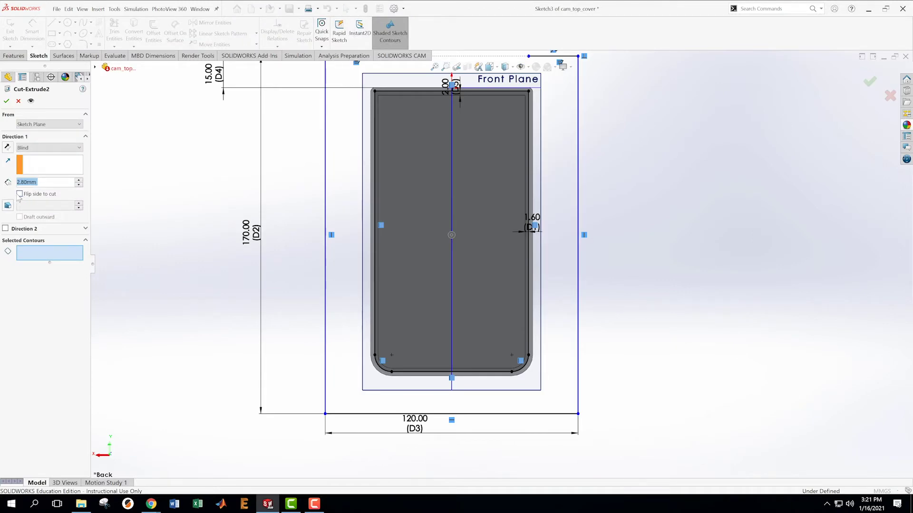
{"action": "left_click", "coordinate": [19, 194]}
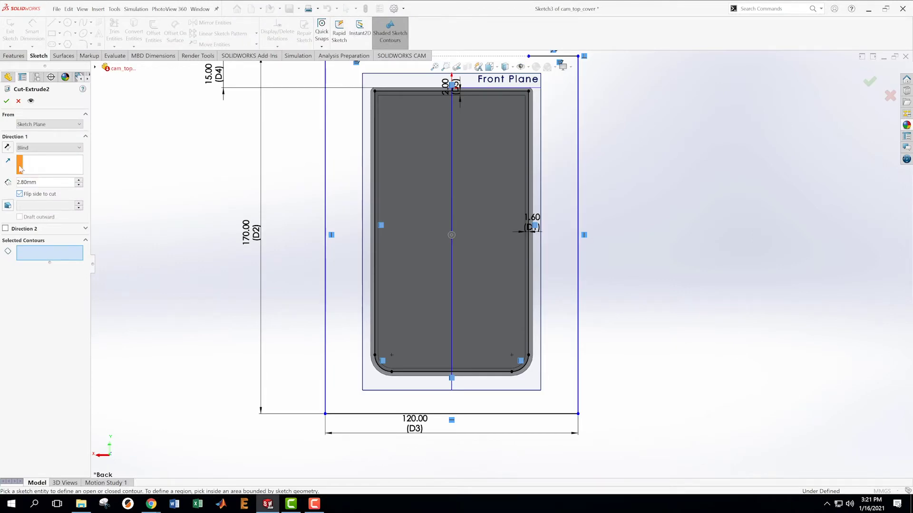
{"action": "left_click", "coordinate": [6, 101]}
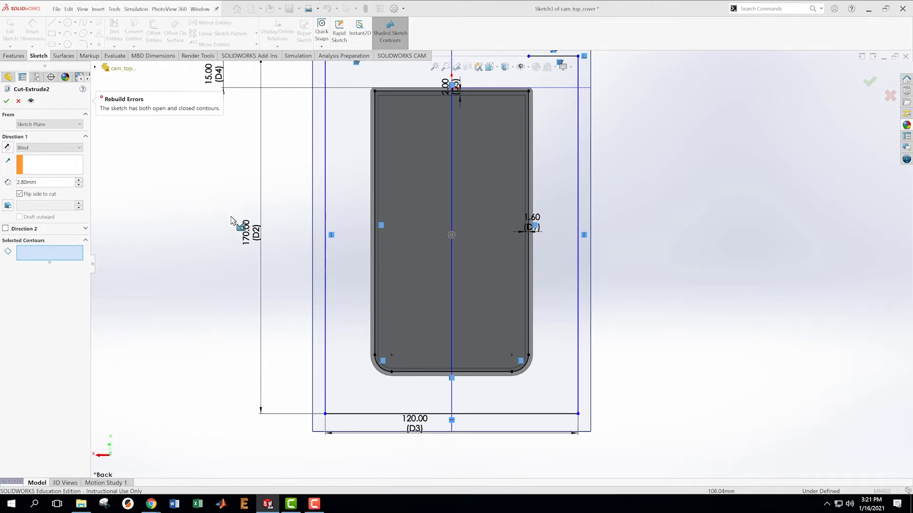
{"action": "scroll", "coordinate": [606, 305], "scroll_direction": "up", "scroll_amount": 2}
{"action": "scroll", "coordinate": [606, 304], "scroll_direction": "up", "scroll_amount": 1}
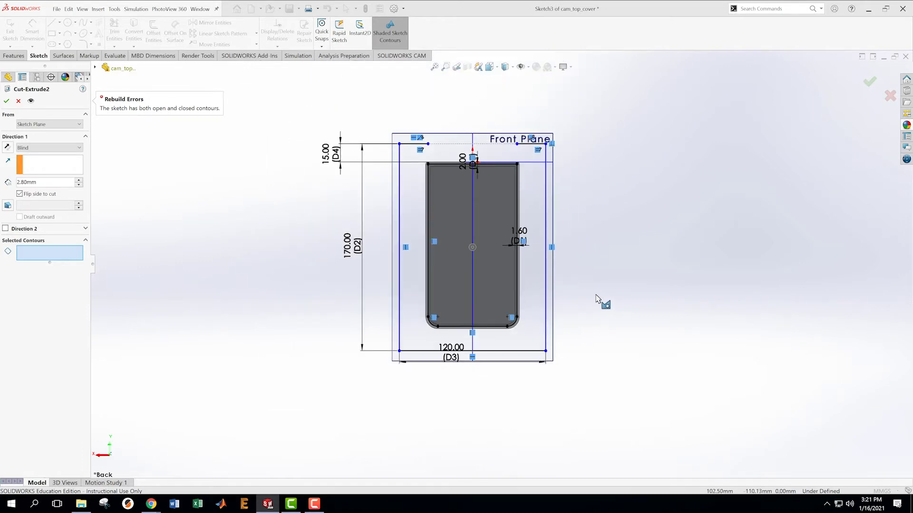
{"action": "scroll", "coordinate": [601, 264], "scroll_direction": "down", "scroll_amount": 1}
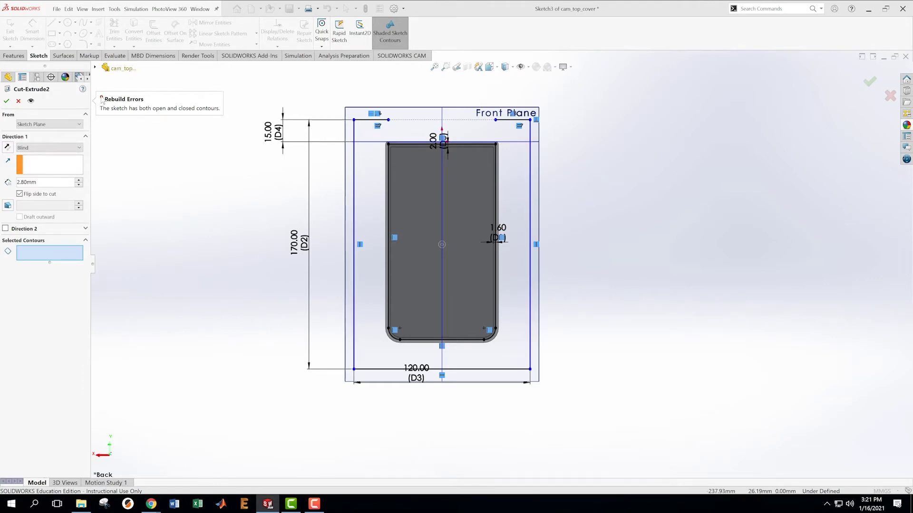
{"action": "left_click", "coordinate": [18, 101]}
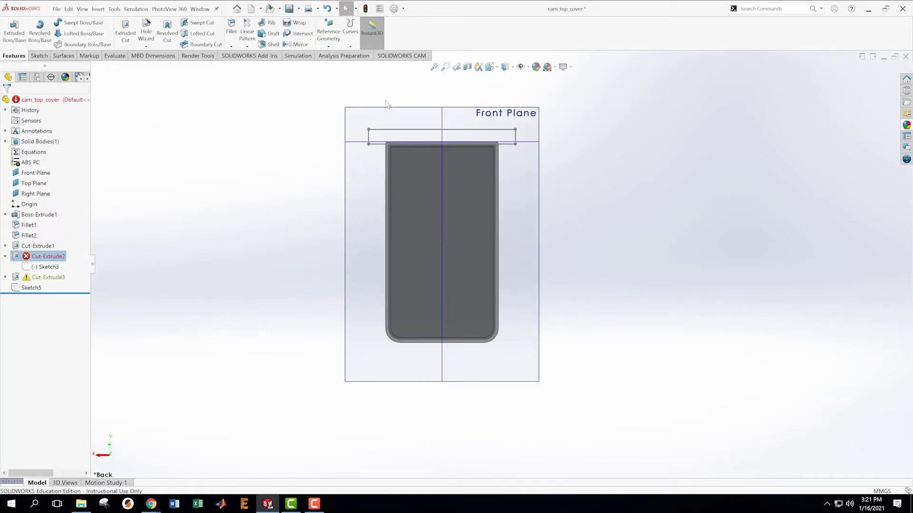
Edit Sketch3 under Cut-Extrude2 and delete all lines of the outer 120 x 170 mm rectangle, keeping the inner offset profile
{"action": "right_click", "coordinate": [36, 269]}
{"action": "left_click", "coordinate": [42, 247]}
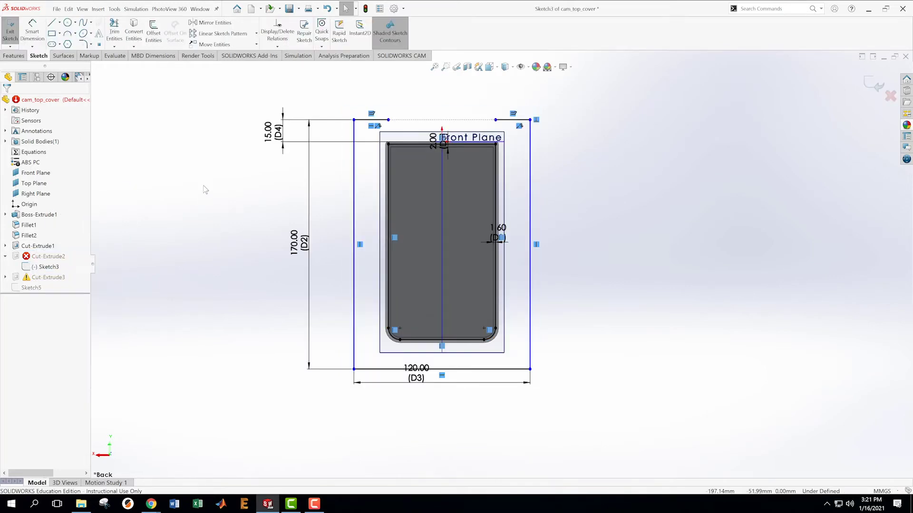
{"action": "left_click_drag", "start_coordinate": [301, 101], "coordinate": [400, 131]}
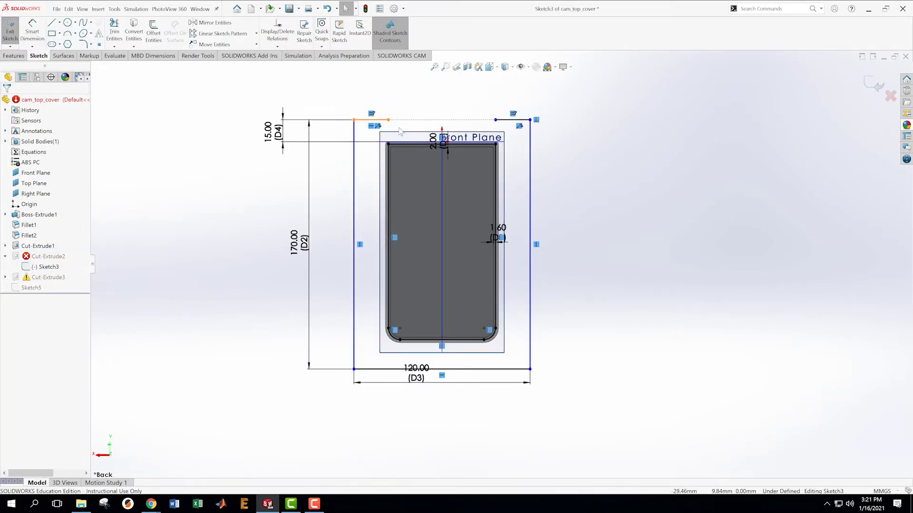
{"action": "key", "text": "Delete"}
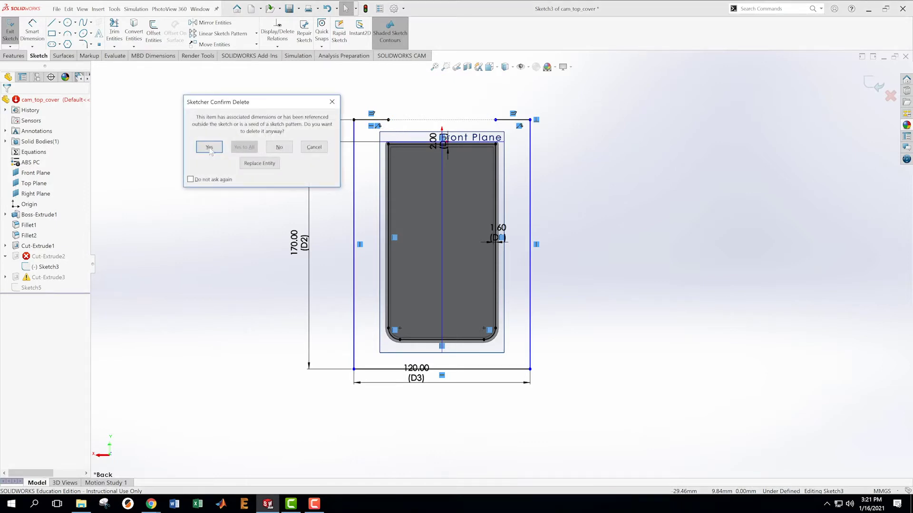
{"action": "left_click", "coordinate": [209, 147]}
{"action": "mouse_move", "coordinate": [334, 101]}
{"action": "left_mouse_down"}
{"action": "mouse_move", "coordinate": [353, 157]}
{"action": "mouse_move", "coordinate": [373, 402]}
{"action": "left_mouse_up"}
{"action": "key", "text": "Delete"}
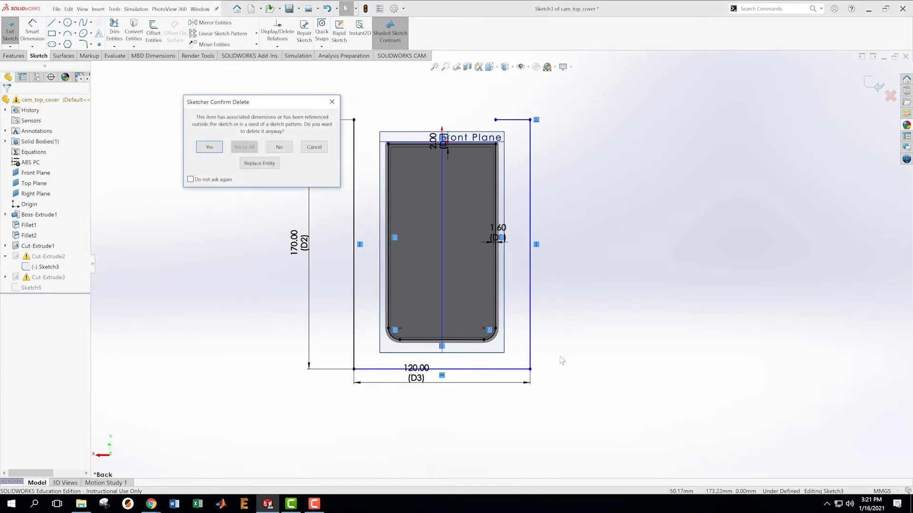
{"action": "left_click", "coordinate": [209, 147]}
{"action": "left_click_drag", "start_coordinate": [552, 365], "coordinate": [334, 410]}
{"action": "key", "text": "Delete"}
{"action": "left_click_drag", "start_coordinate": [553, 103], "coordinate": [479, 127]}
{"action": "key", "text": "Delete"}
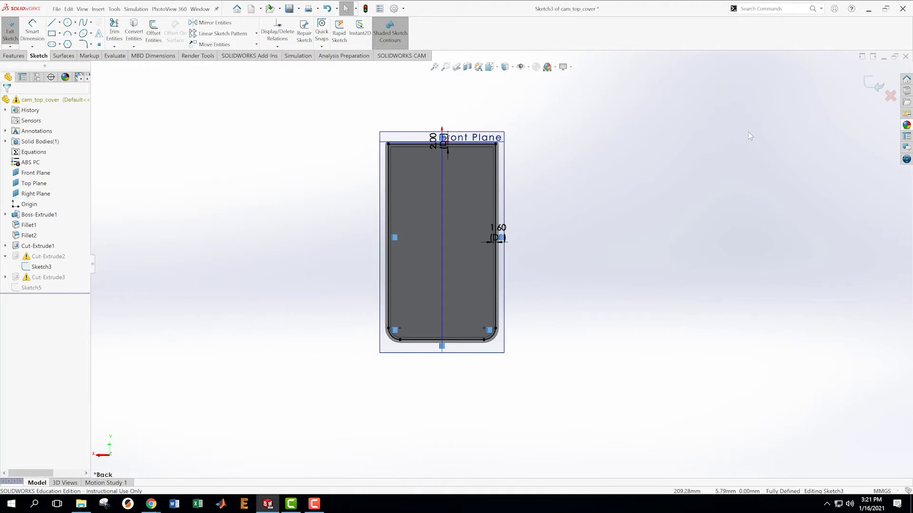
Exit Sketch3 and rebuild the part, ignoring the Sketch4 warning and dismissing the error report
{"action": "left_click", "coordinate": [874, 84]}
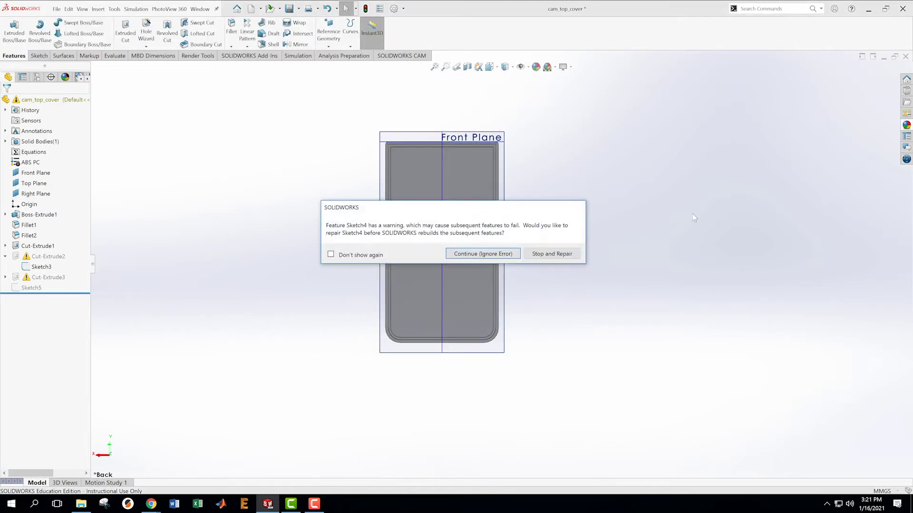
{"action": "left_click", "coordinate": [482, 254]}
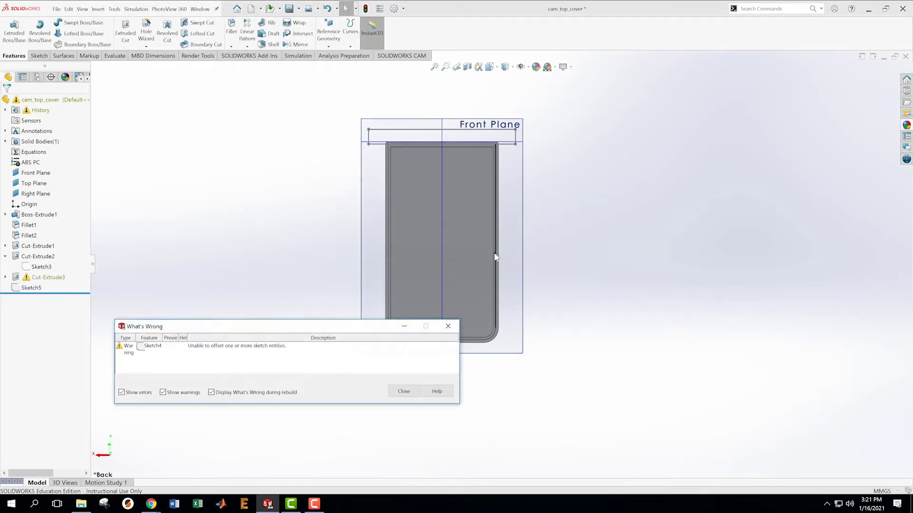
{"action": "left_click", "coordinate": [418, 393]}
Edit Cut-Extrude2 to flip its side to cut, and inspect the resulting lip around the cover's edge
{"action": "scroll", "coordinate": [547, 232], "scroll_direction": "down", "scroll_amount": 2}
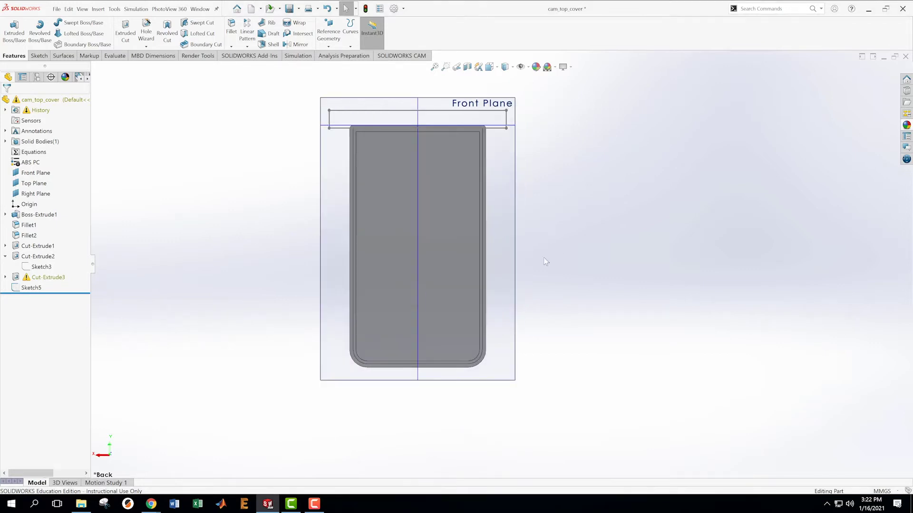
{"action": "middle_click_drag", "start_coordinate": [540, 232], "coordinate": [306, 204]}
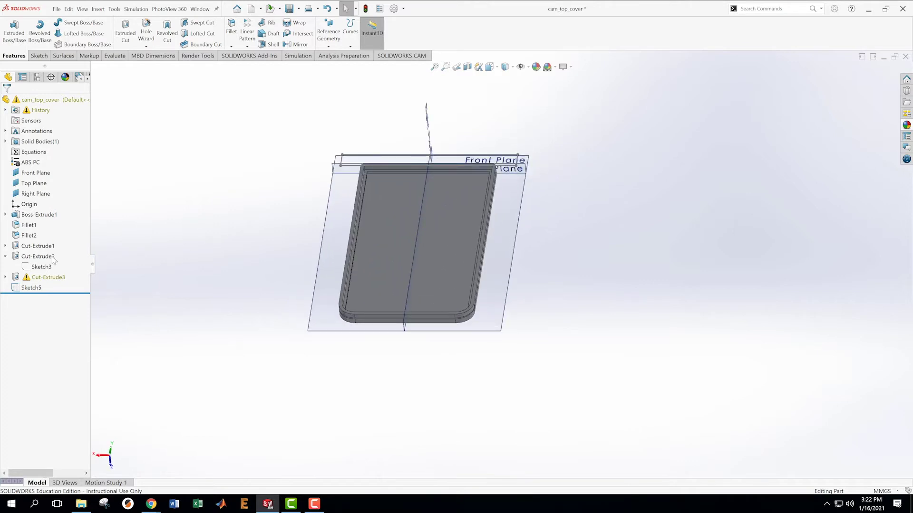
{"action": "right_click", "coordinate": [27, 256]}
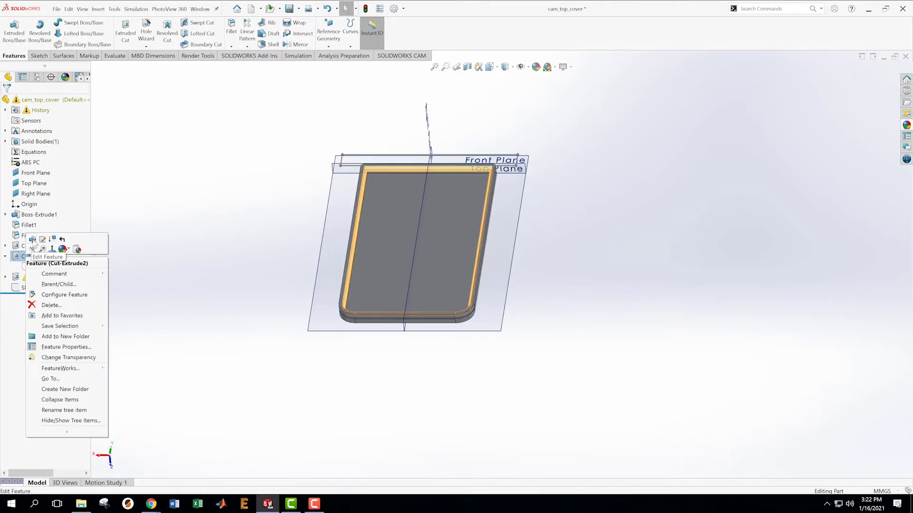
{"action": "left_click", "coordinate": [32, 240]}
{"action": "left_click", "coordinate": [19, 194]}
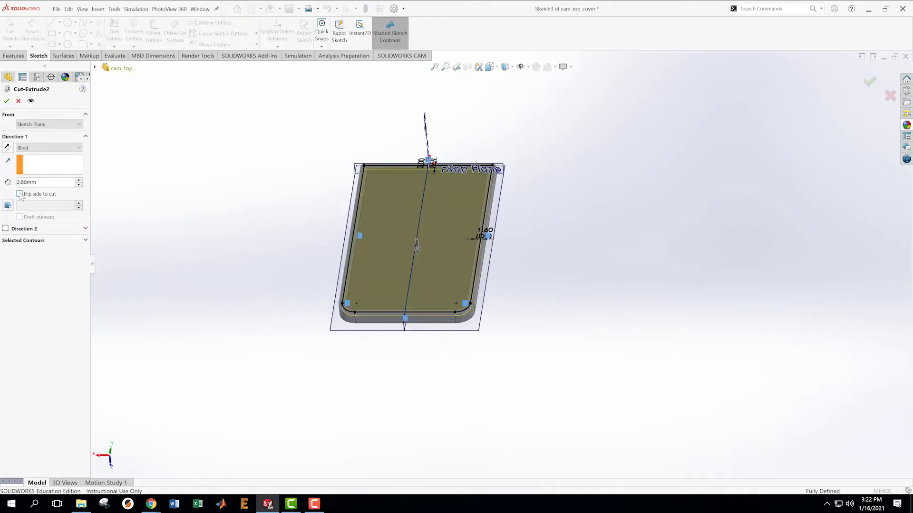
{"action": "left_click", "coordinate": [6, 101]}
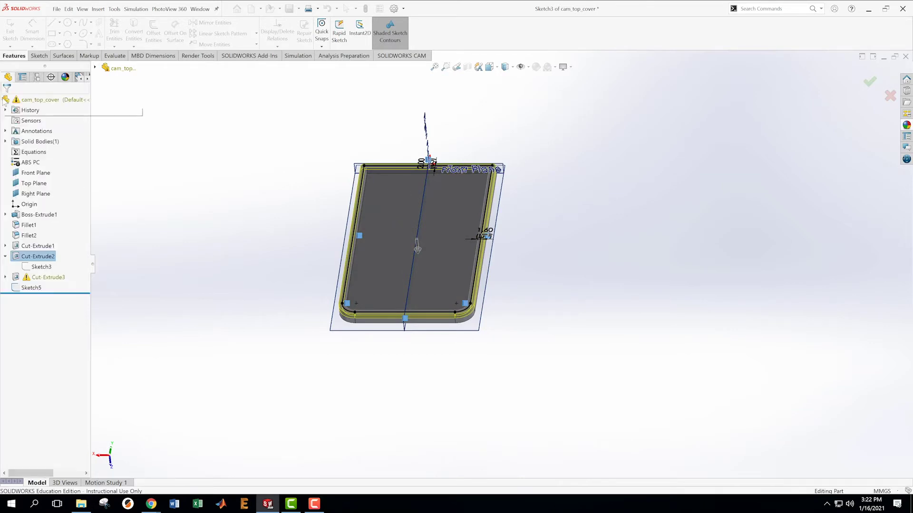
{"action": "middle_click_drag", "start_coordinate": [617, 313], "coordinate": [405, 234]}
{"action": "middle_click_drag", "start_coordinate": [369, 179], "coordinate": [300, 126]}
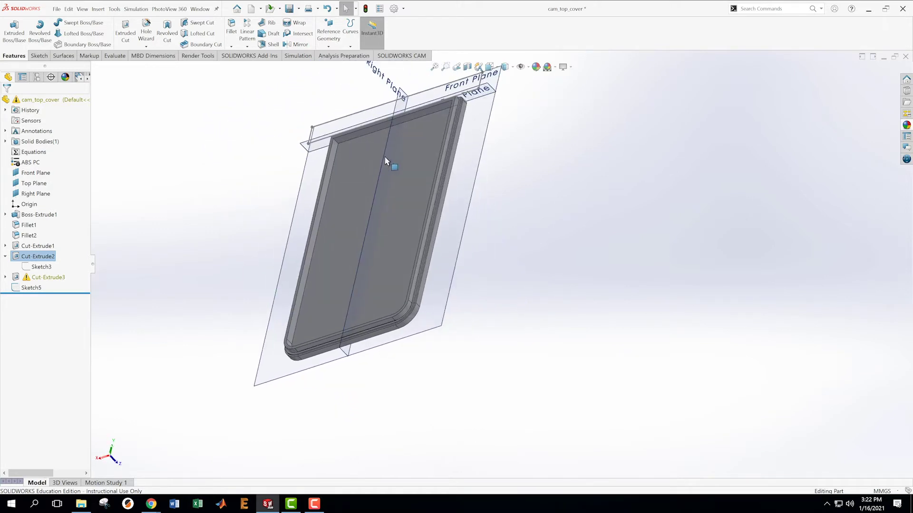
{"action": "scroll", "coordinate": [387, 159], "scroll_direction": "down", "scroll_amount": 2}
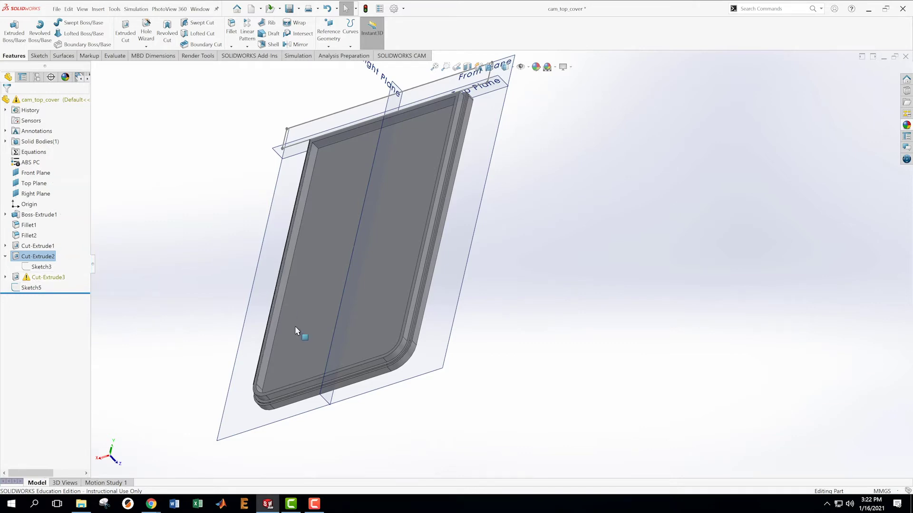
Edit Sketch4 under Cut-Extrude3 and delete the two short upper horizontal lines of the outer profile with their dimension
{"action": "left_click", "coordinate": [6, 277]}
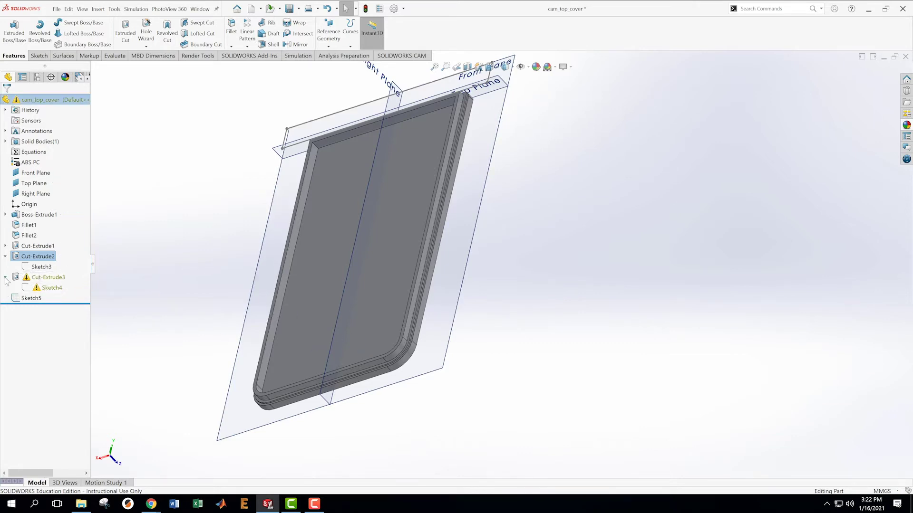
{"action": "right_click", "coordinate": [38, 289]}
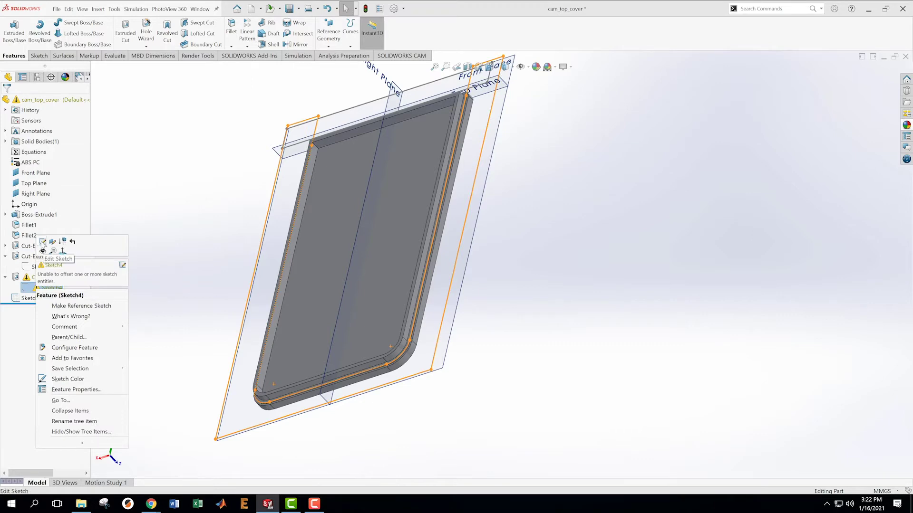
{"action": "left_click", "coordinate": [40, 241]}
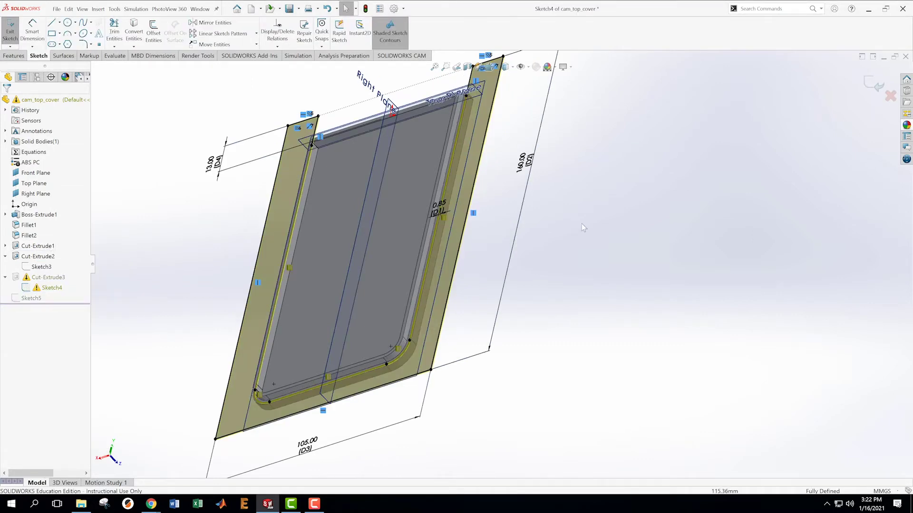
{"action": "mouse_move", "coordinate": [580, 224]}
{"action": "middle_mouse_down"}
{"action": "mouse_move", "coordinate": [520, 199]}
{"action": "mouse_move", "coordinate": [533, 174]}
{"action": "mouse_move", "coordinate": [574, 252]}
{"action": "middle_mouse_up"}
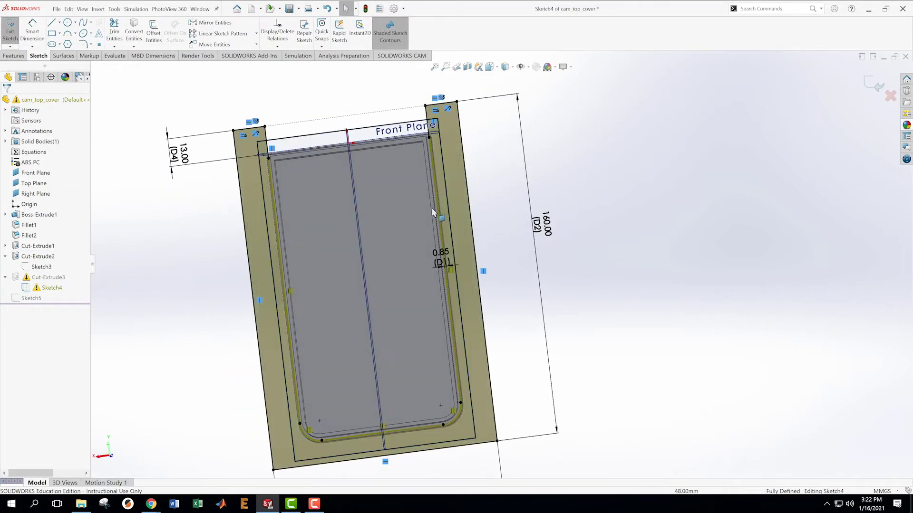
{"action": "scroll", "coordinate": [358, 258], "scroll_direction": "up", "scroll_amount": 2}
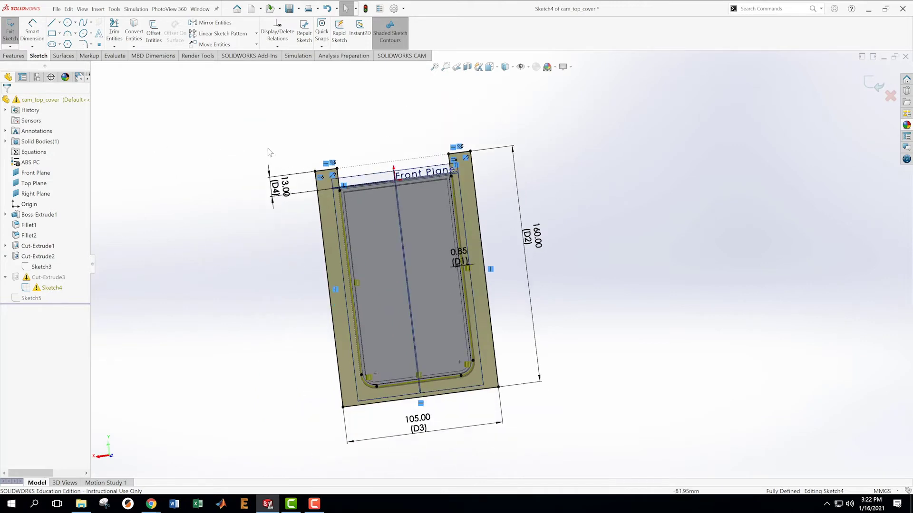
{"action": "mouse_move", "coordinate": [267, 147]}
{"action": "left_mouse_down"}
{"action": "mouse_move", "coordinate": [352, 390]}
{"action": "mouse_move", "coordinate": [337, 335]}
{"action": "mouse_move", "coordinate": [266, 228]}
{"action": "left_mouse_up"}
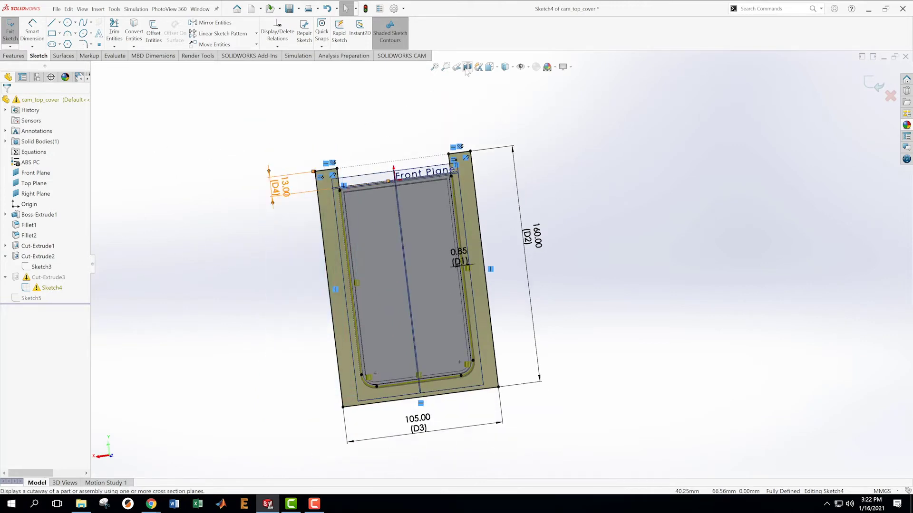
{"action": "left_click", "coordinate": [498, 71]}
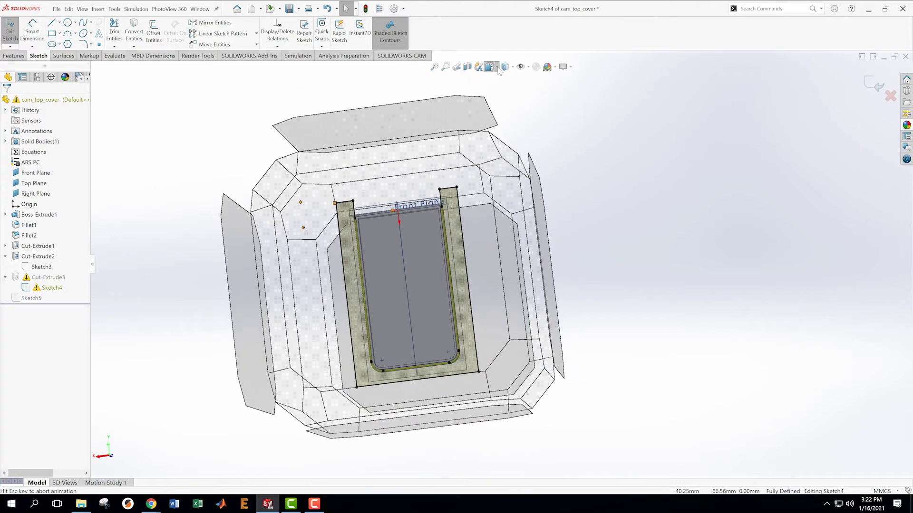
{"action": "left_click", "coordinate": [484, 295]}
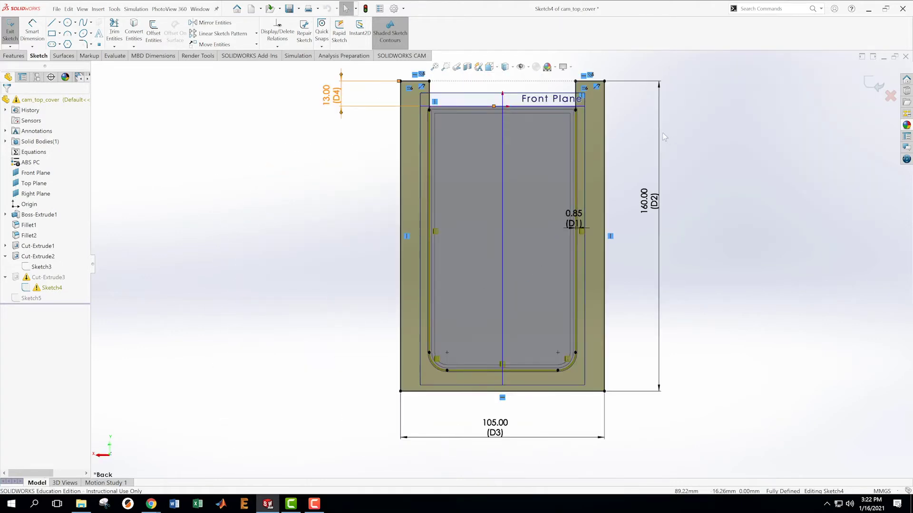
{"action": "mouse_move", "coordinate": [250, 118]}
{"action": "left_mouse_down"}
{"action": "mouse_move", "coordinate": [483, 126]}
{"action": "mouse_move", "coordinate": [571, 161]}
{"action": "left_mouse_up"}
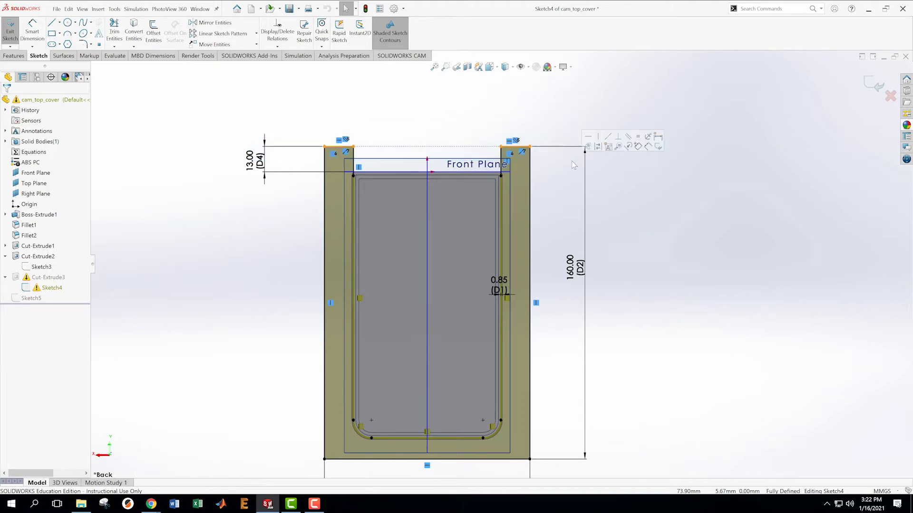
{"action": "key", "text": "Delete"}
{"action": "left_click", "coordinate": [209, 147]}
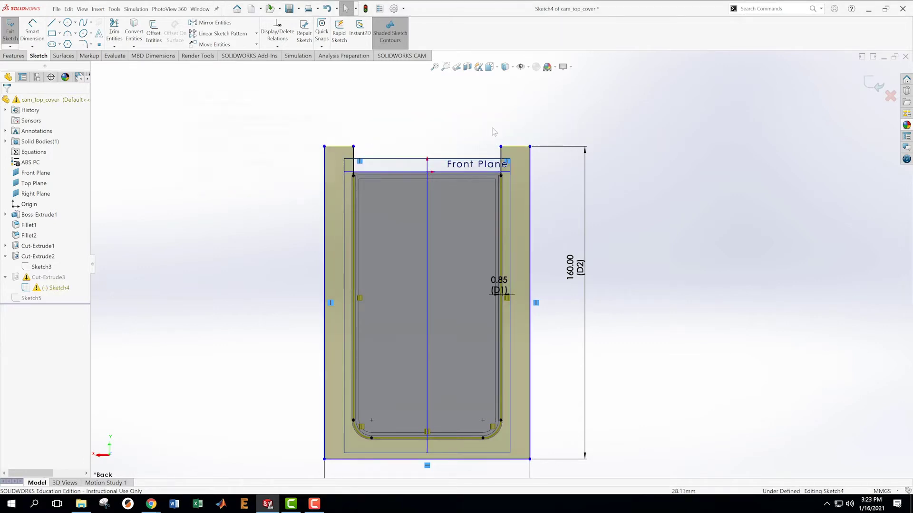
Delete the remaining short inner verticals, long side lines and lower line of Sketch4's outer profile, keeping the 0.85 mm offset profile
{"action": "left_click", "coordinate": [501, 153]}
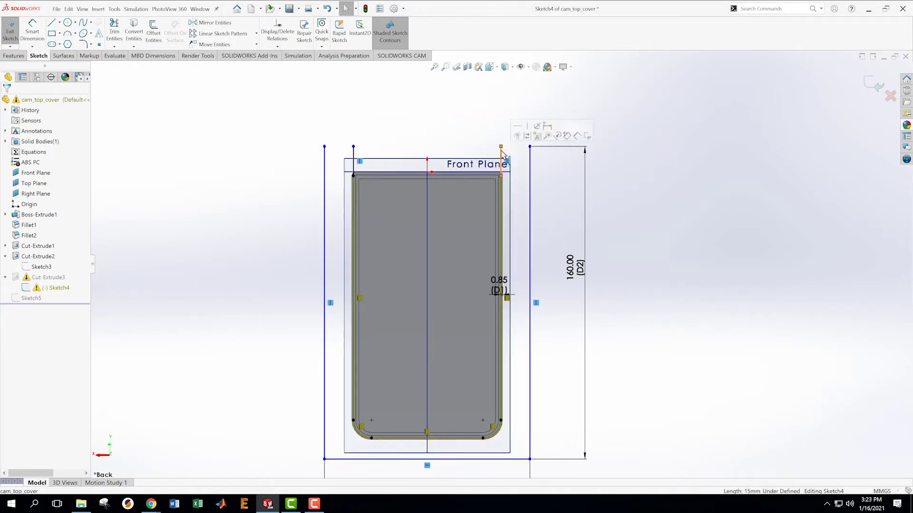
{"action": "left_click", "coordinate": [353, 154]}
{"action": "key", "text": "Delete"}
{"action": "left_click", "coordinate": [325, 171]}
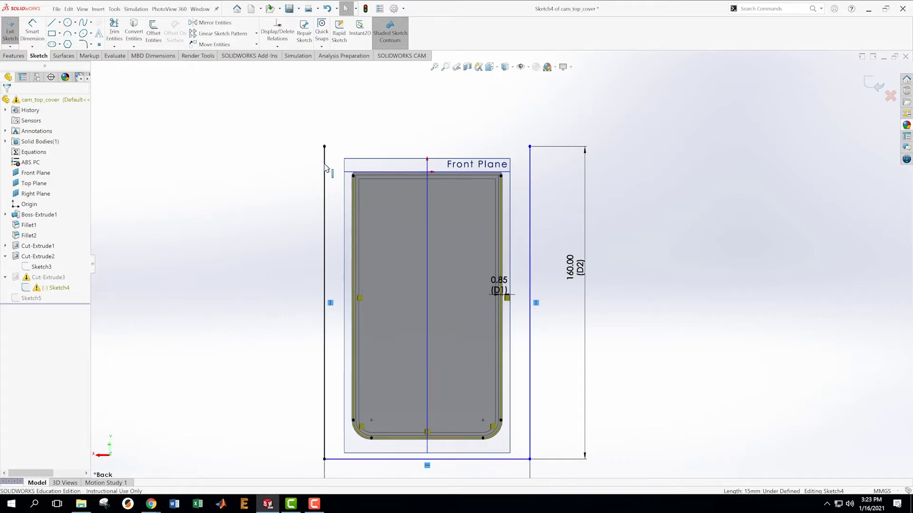
{"action": "key", "text": "Delete"}
{"action": "left_click_drag", "start_coordinate": [517, 127], "coordinate": [635, 478]}
{"action": "key", "text": "Delete"}
{"action": "left_click", "coordinate": [515, 459]}
{"action": "key", "text": "Delete"}
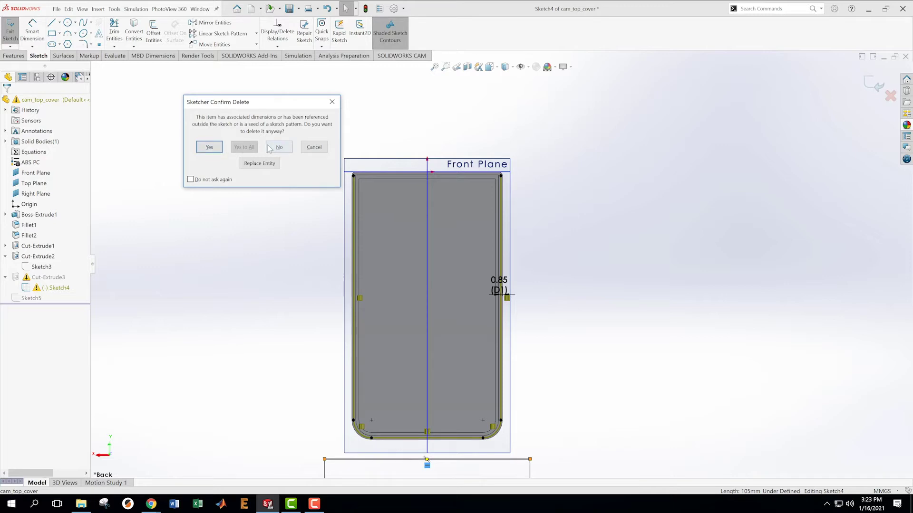
{"action": "left_click", "coordinate": [212, 148]}
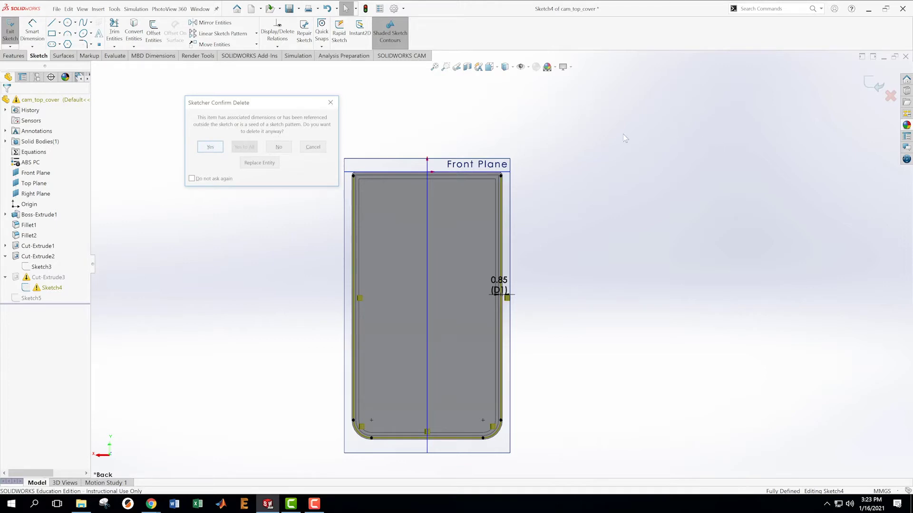
Exit Sketch4 and rebuild the part, ignoring the sketch warning and closing the error report
{"action": "scroll", "coordinate": [689, 142], "scroll_direction": "up", "scroll_amount": 3}
{"action": "scroll", "coordinate": [687, 143], "scroll_direction": "down", "scroll_amount": 2}
{"action": "scroll", "coordinate": [471, 360], "scroll_direction": "up", "scroll_amount": 1}
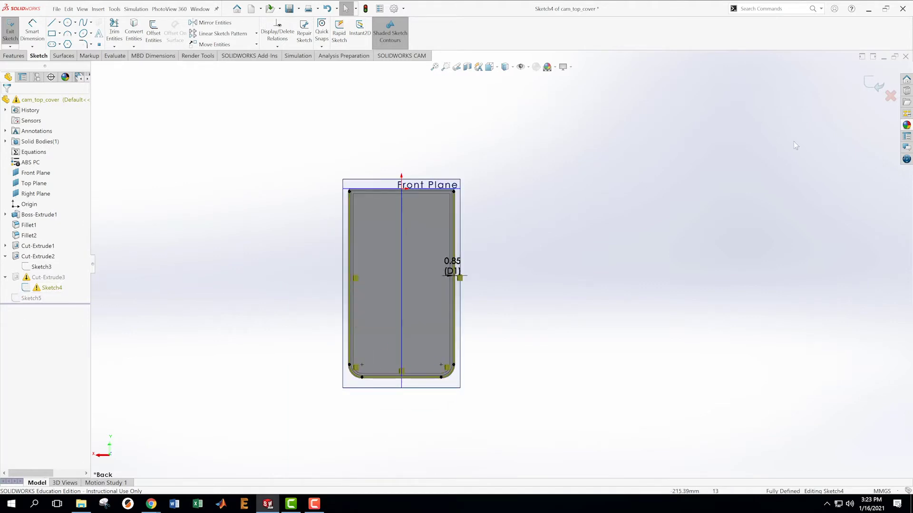
{"action": "left_click", "coordinate": [873, 85]}
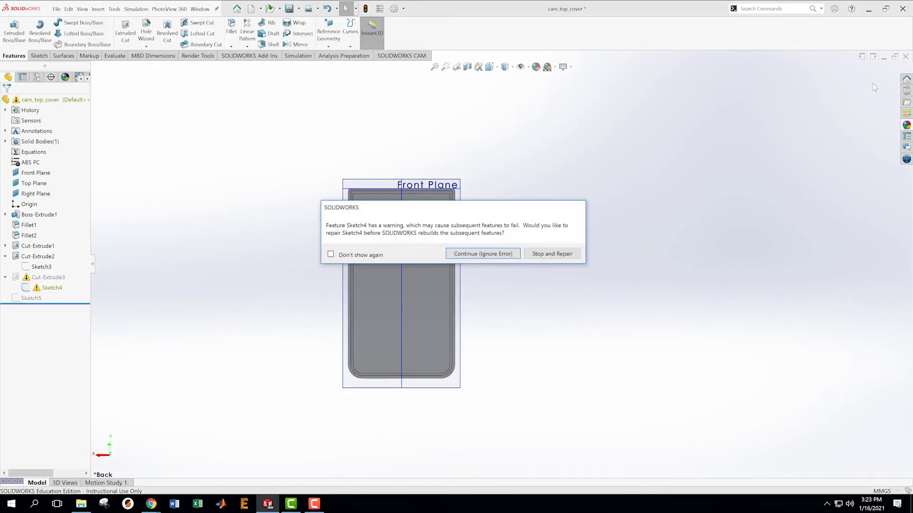
{"action": "left_click", "coordinate": [475, 255]}
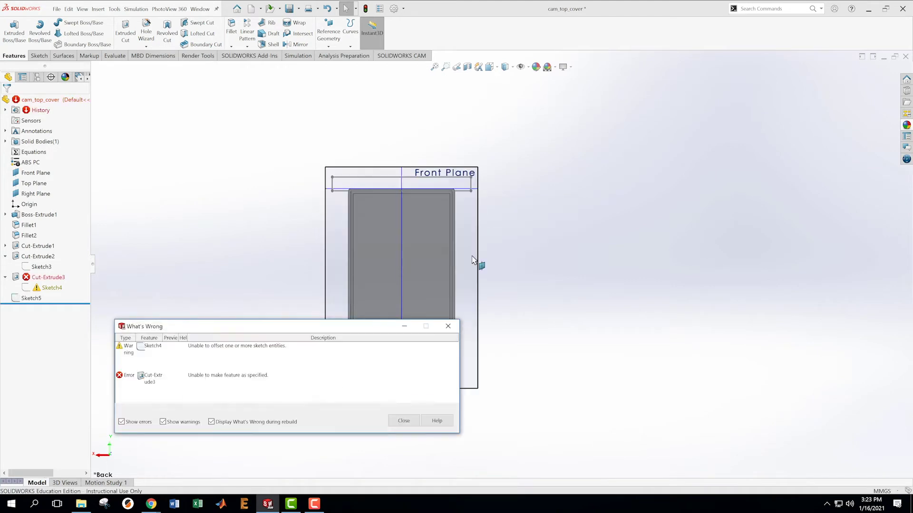
{"action": "left_click", "coordinate": [403, 421]}
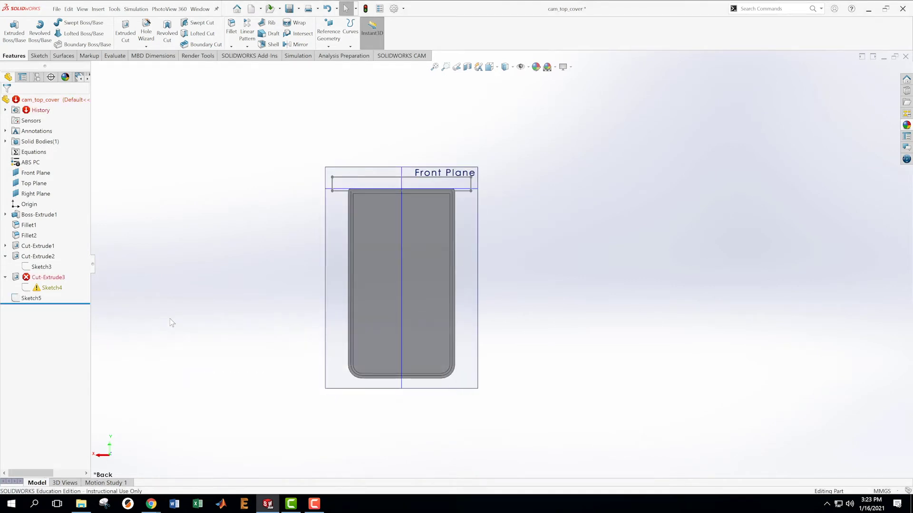
Delete the Cut-Extrude3 feature and continue the rebuild despite the Sketch4 warning
{"action": "right_click", "coordinate": [48, 277]}
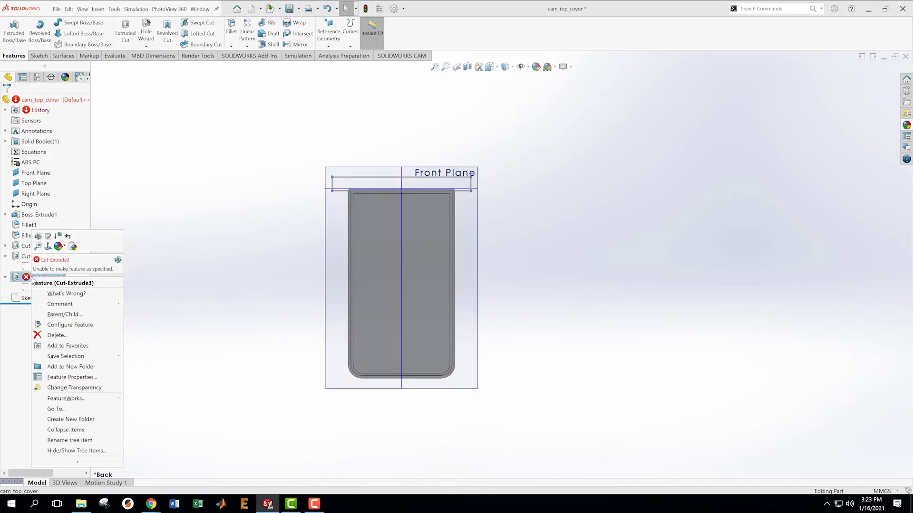
{"action": "left_click", "coordinate": [42, 335]}
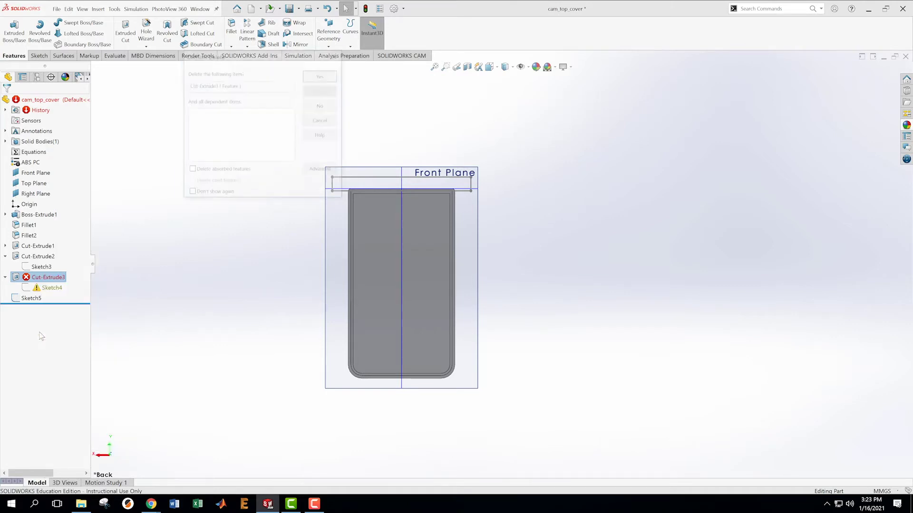
{"action": "left_click", "coordinate": [327, 72]}
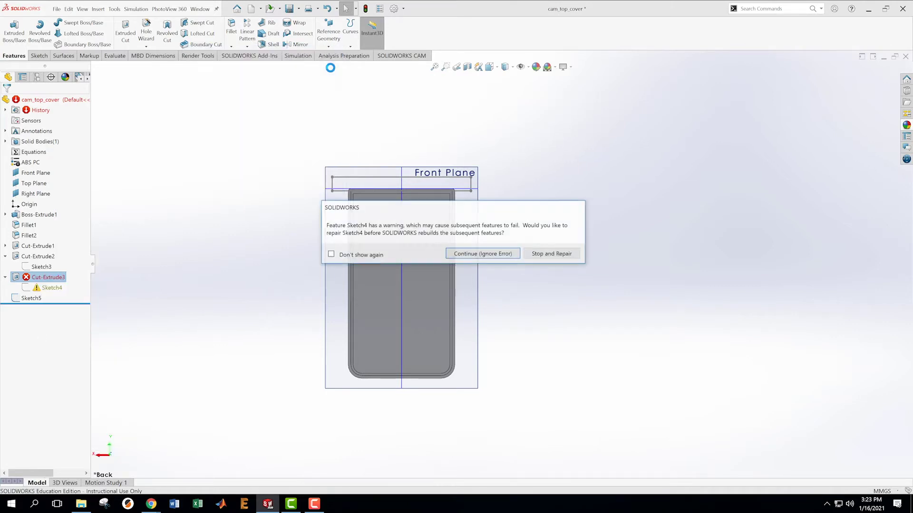
{"action": "left_click", "coordinate": [485, 254]}
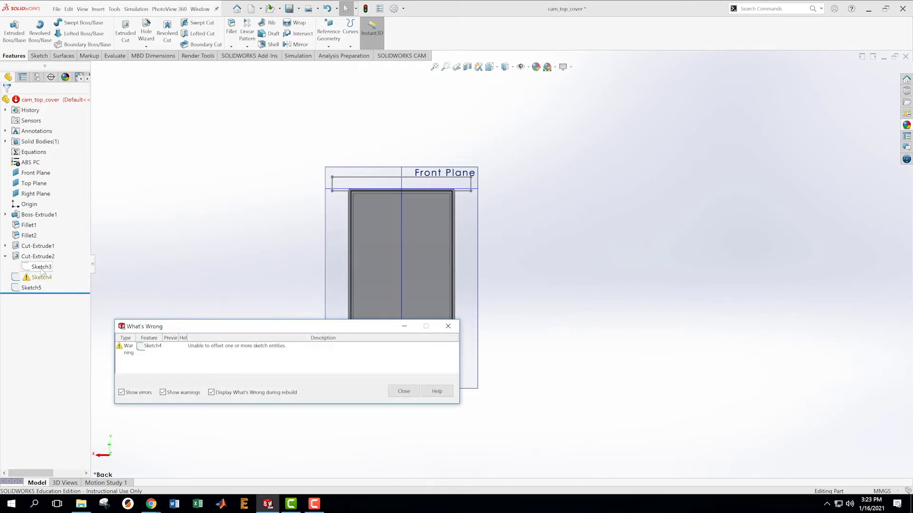
Delete the leftover Sketch4 and Sketch5 from the feature tree
{"action": "right_click", "coordinate": [39, 277]}
{"action": "left_click", "coordinate": [62, 350]}
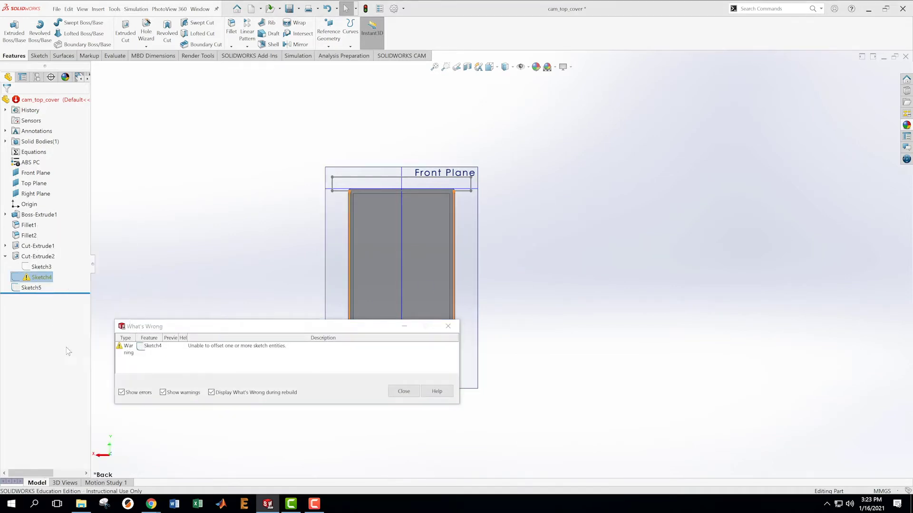
{"action": "left_click", "coordinate": [321, 73]}
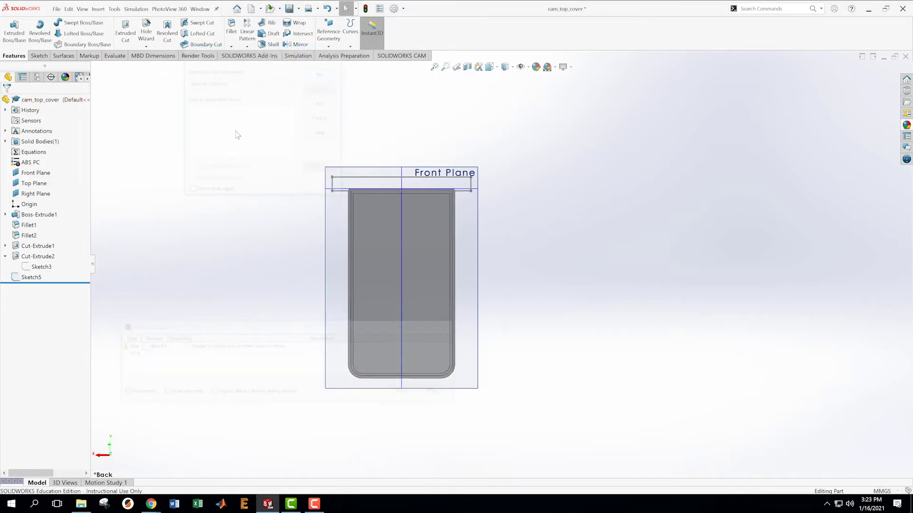
{"action": "left_click", "coordinate": [35, 277]}
{"action": "right_click", "coordinate": [36, 277]}
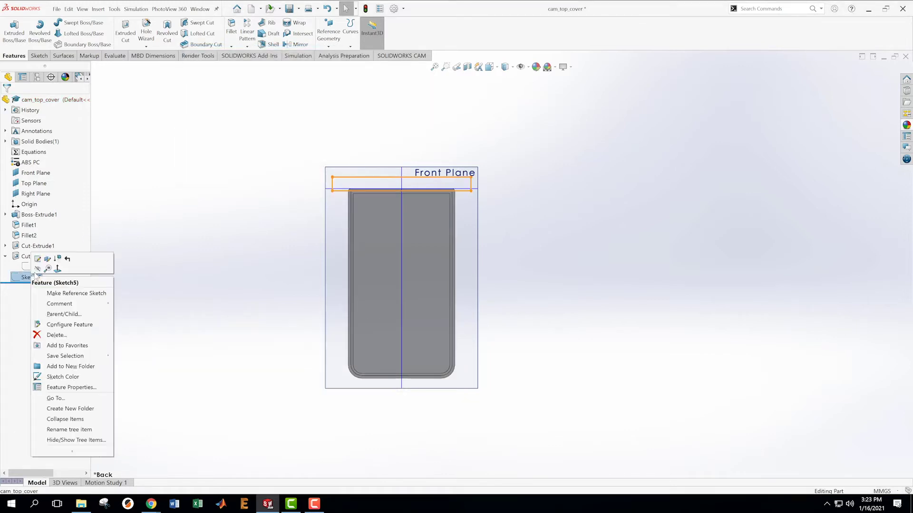
{"action": "left_click", "coordinate": [56, 335]}
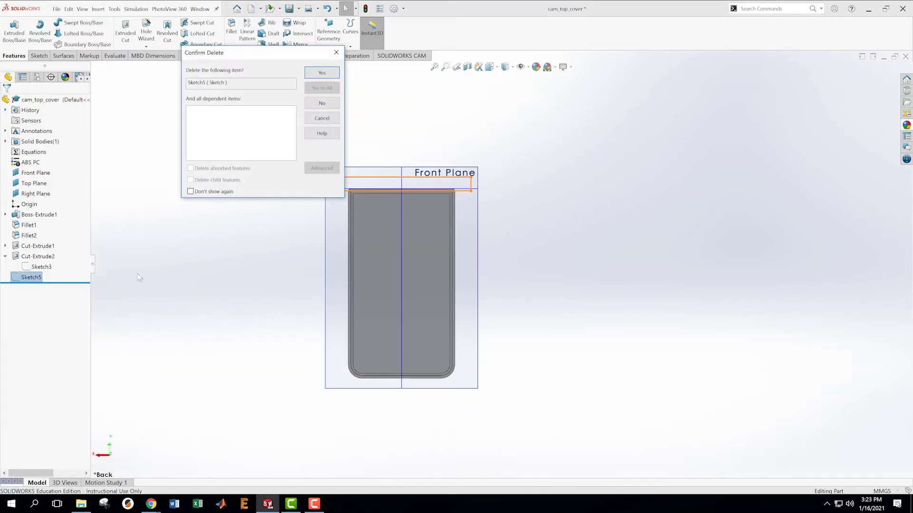
{"action": "left_click", "coordinate": [320, 75]}
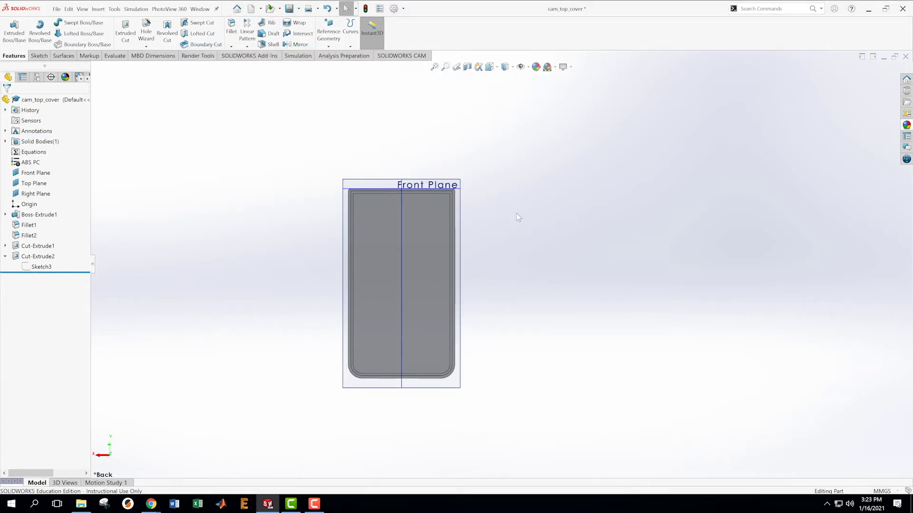
Save the cam_top_cover part
{"action": "scroll", "coordinate": [516, 213], "scroll_direction": "down", "scroll_amount": 2}
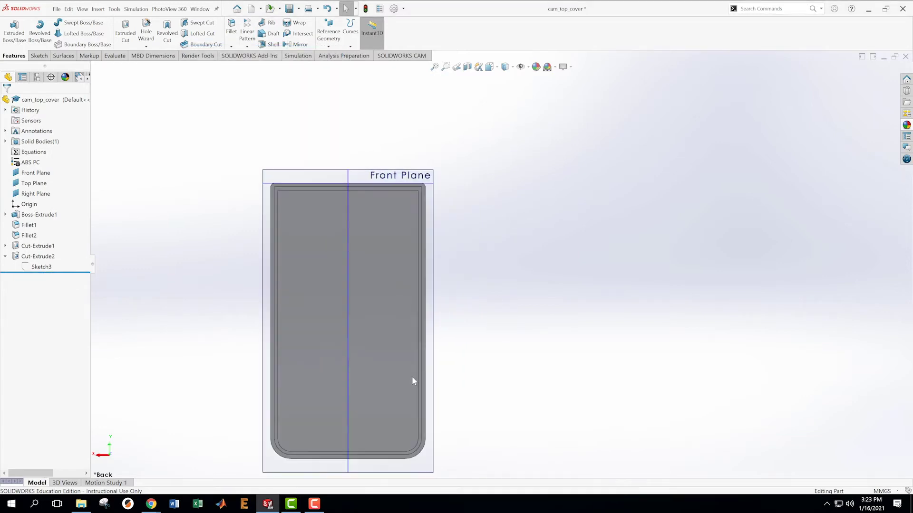
{"action": "left_click", "coordinate": [57, 9]}
{"action": "left_click", "coordinate": [77, 107]}
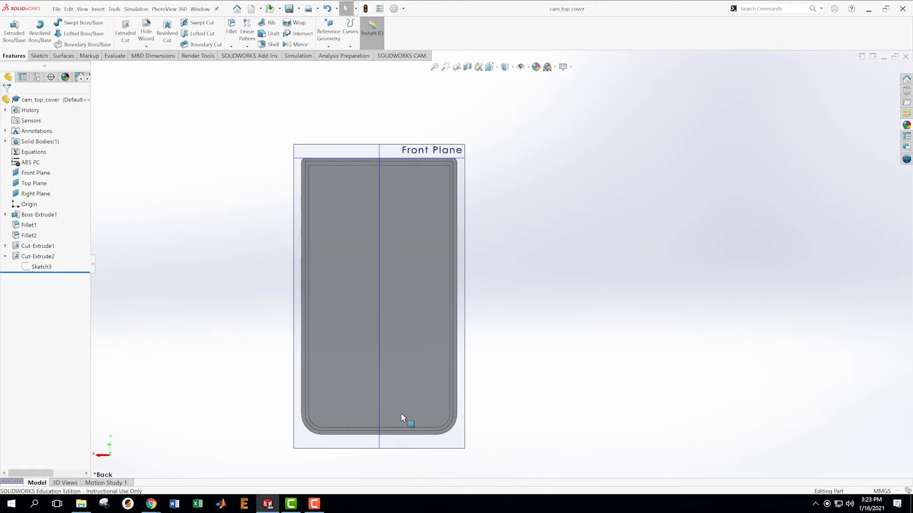
Start a new sketch on the narrow lip face of Cut-Extrude2 around the cover's edge and view it face-on
{"action": "scroll", "coordinate": [401, 414], "scroll_direction": "up", "scroll_amount": 1}
{"action": "scroll", "coordinate": [401, 414], "scroll_direction": "down", "scroll_amount": 1}
{"action": "scroll", "coordinate": [547, 136], "scroll_direction": "up", "scroll_amount": 1}
{"action": "scroll", "coordinate": [545, 139], "scroll_direction": "down", "scroll_amount": 1}
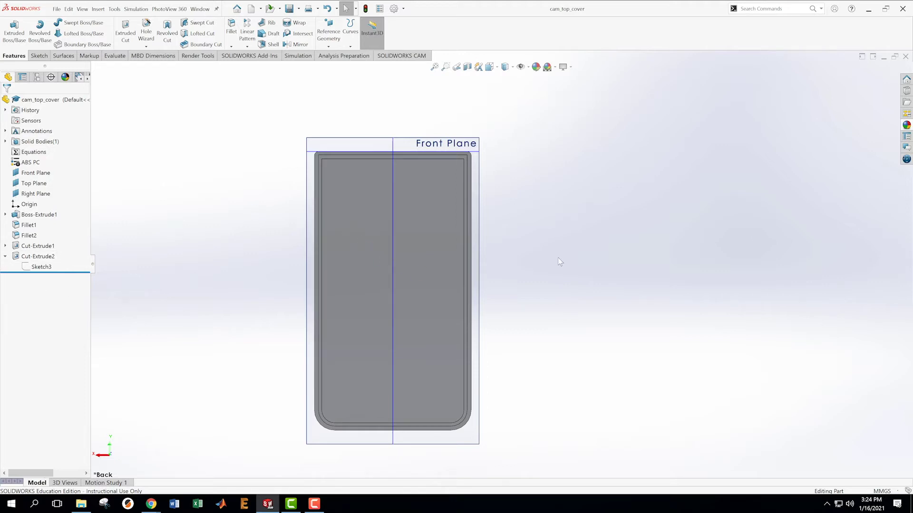
{"action": "middle_click_drag", "start_coordinate": [566, 261], "coordinate": [324, 363]}
{"action": "scroll", "coordinate": [325, 362], "scroll_direction": "down", "scroll_amount": 3}
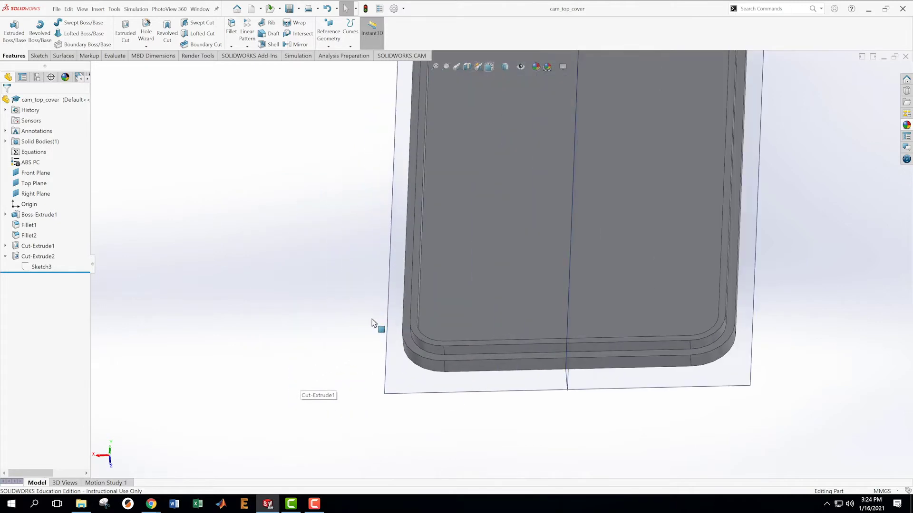
{"action": "left_click", "coordinate": [407, 334]}
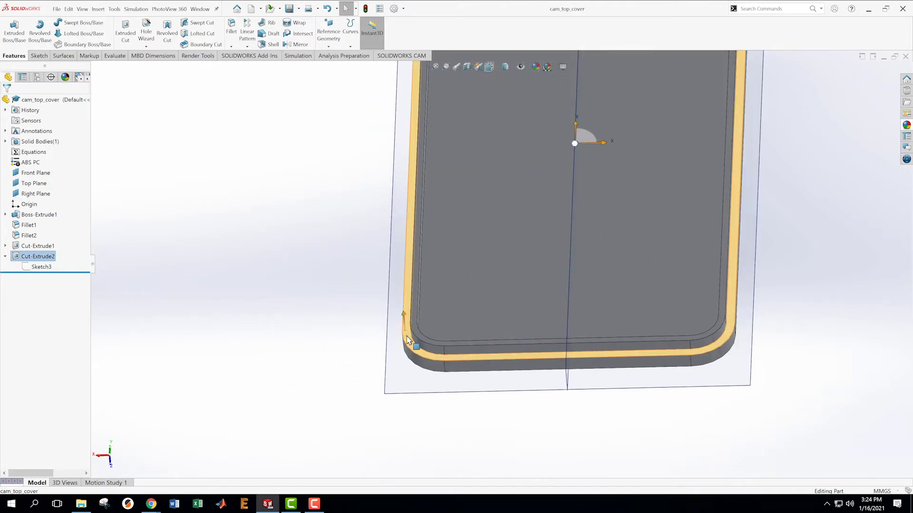
{"action": "right_click", "coordinate": [407, 335]}
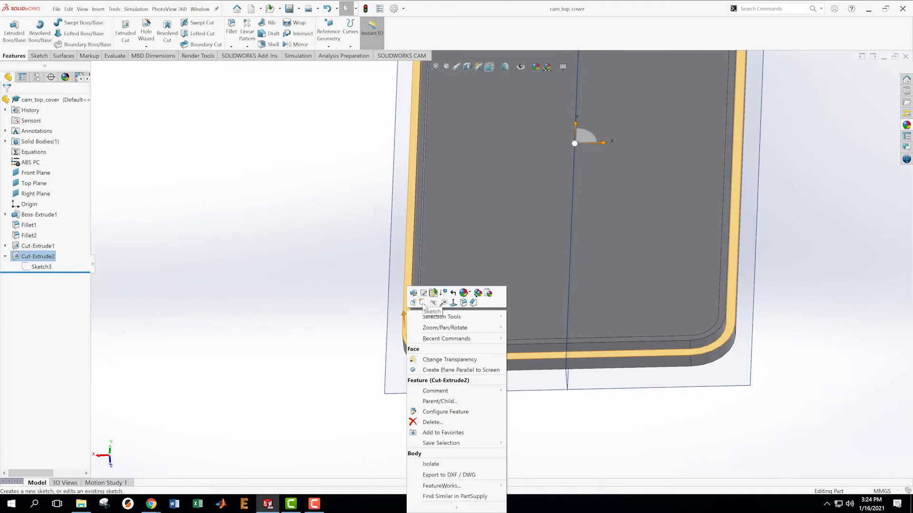
{"action": "left_click", "coordinate": [422, 304]}
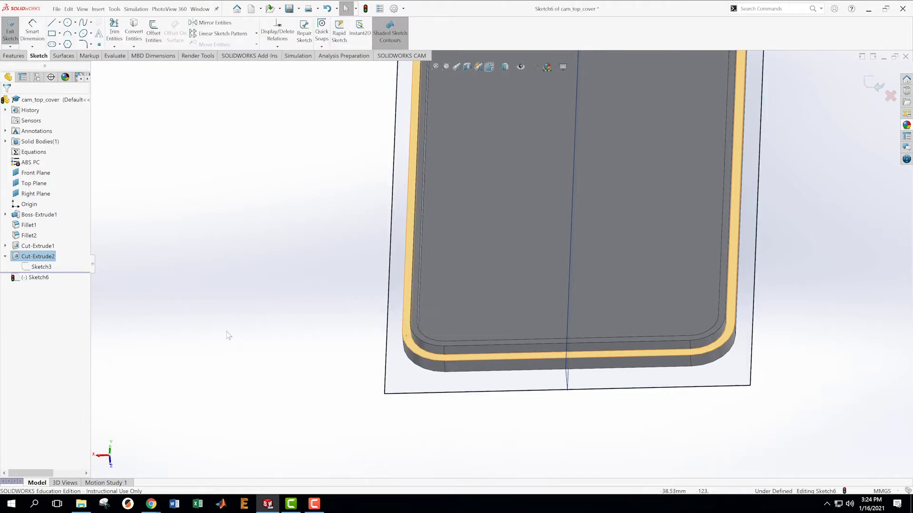
{"action": "right_click", "coordinate": [42, 278]}
{"action": "left_click", "coordinate": [56, 269]}
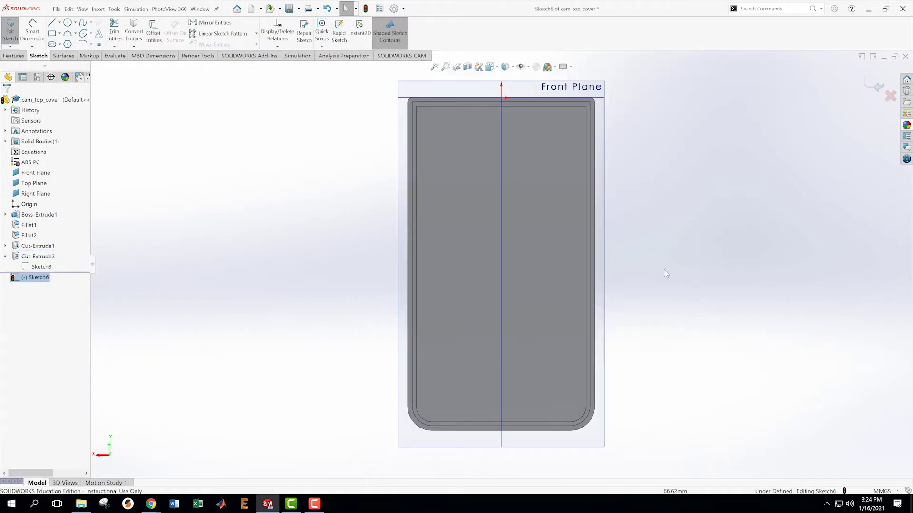
Start an inward offset of the outer edge at the cover's large-radius end with a distance of 3.6-2.75 (0.85 mm)
{"action": "scroll", "coordinate": [663, 270], "scroll_direction": "down", "scroll_amount": 1}
{"action": "scroll", "coordinate": [620, 301], "scroll_direction": "up", "scroll_amount": 2}
{"action": "scroll", "coordinate": [613, 316], "scroll_direction": "down", "scroll_amount": 1}
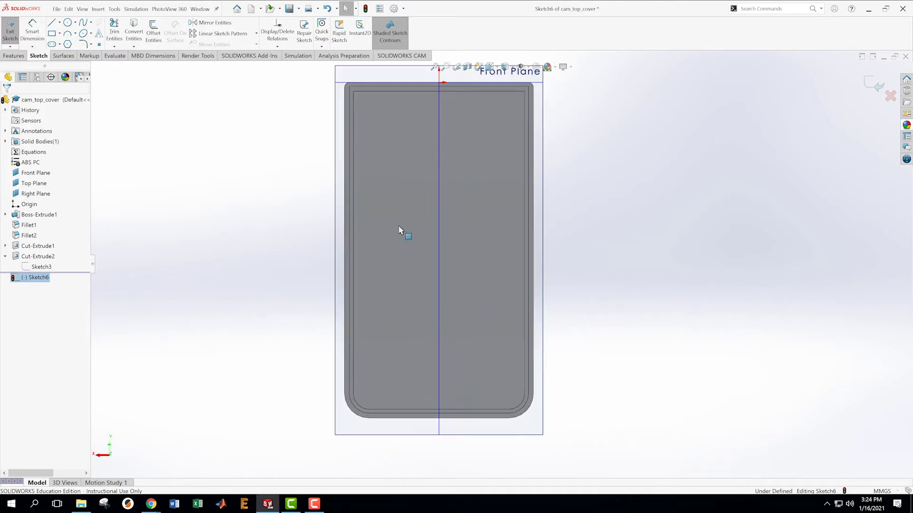
{"action": "left_click", "coordinate": [153, 28]}
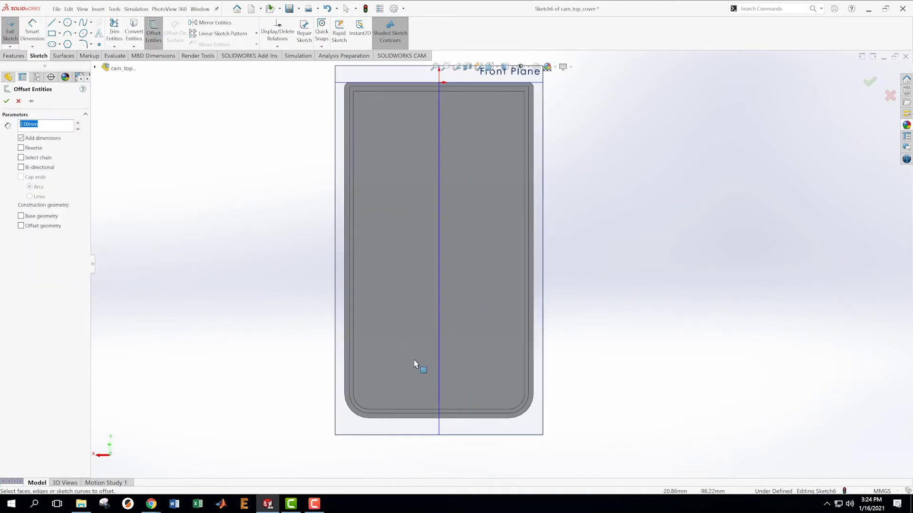
{"action": "scroll", "coordinate": [416, 363], "scroll_direction": "down", "scroll_amount": 1}
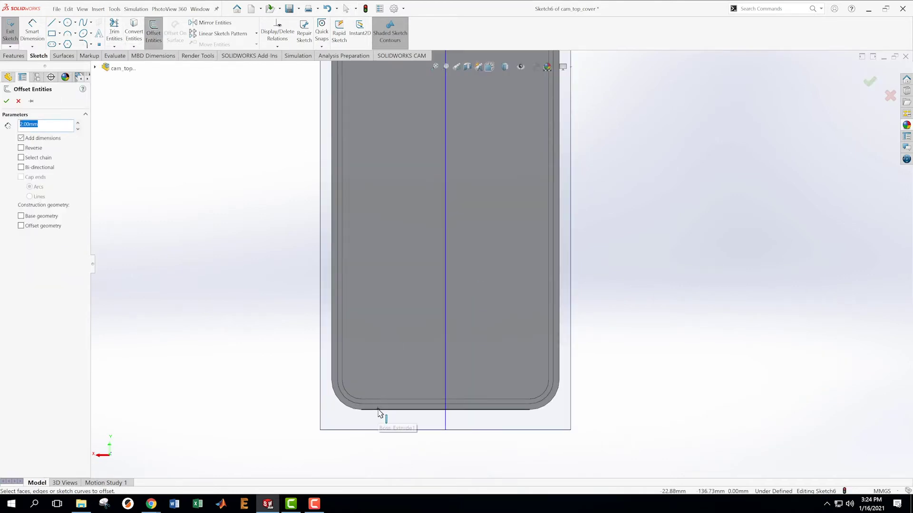
{"action": "left_click", "coordinate": [380, 410]}
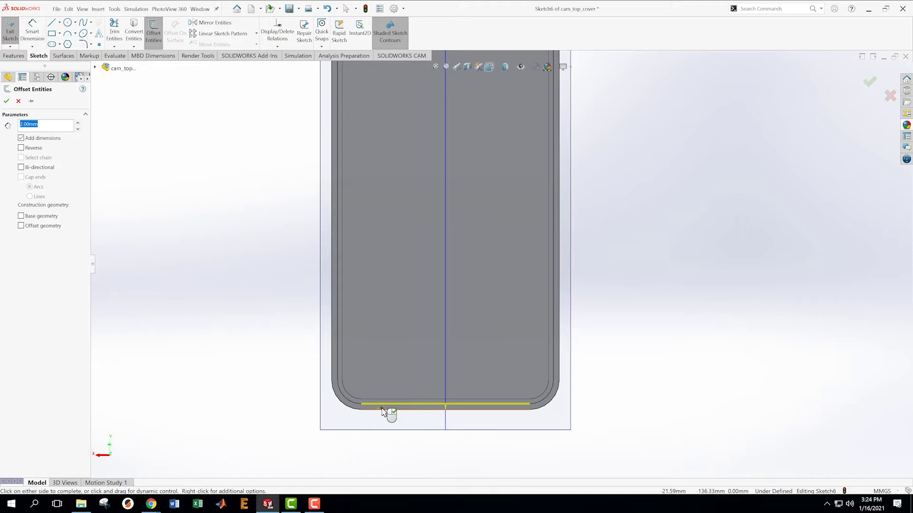
{"action": "type", "text": "3.6-2.75"}
{"action": "key", "text": "Return"}
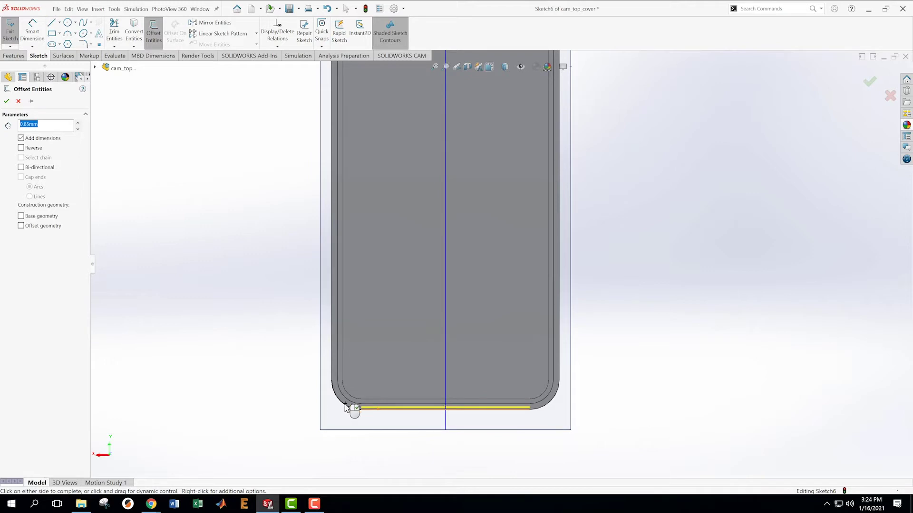
Add the remaining outer side, corner and end edges to close the loop around the cover, and complete the offset
{"action": "left_click", "coordinate": [332, 367]}
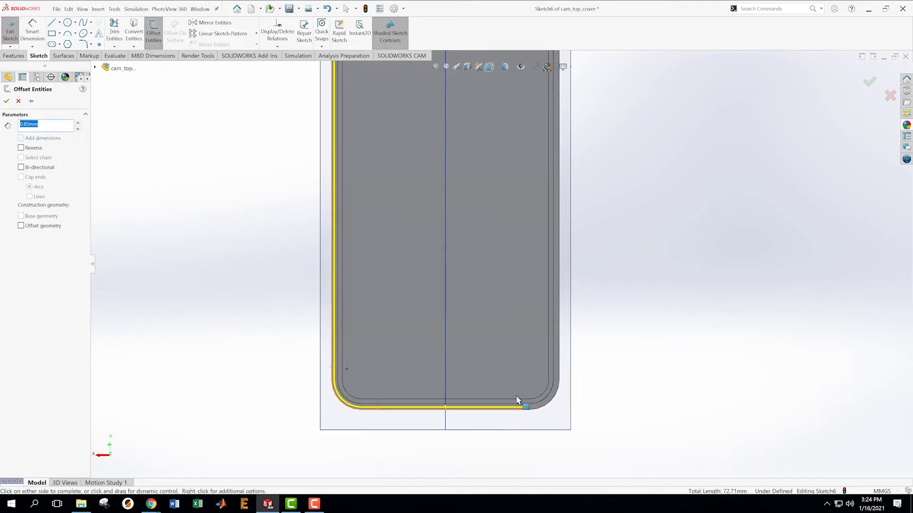
{"action": "left_click", "coordinate": [548, 404]}
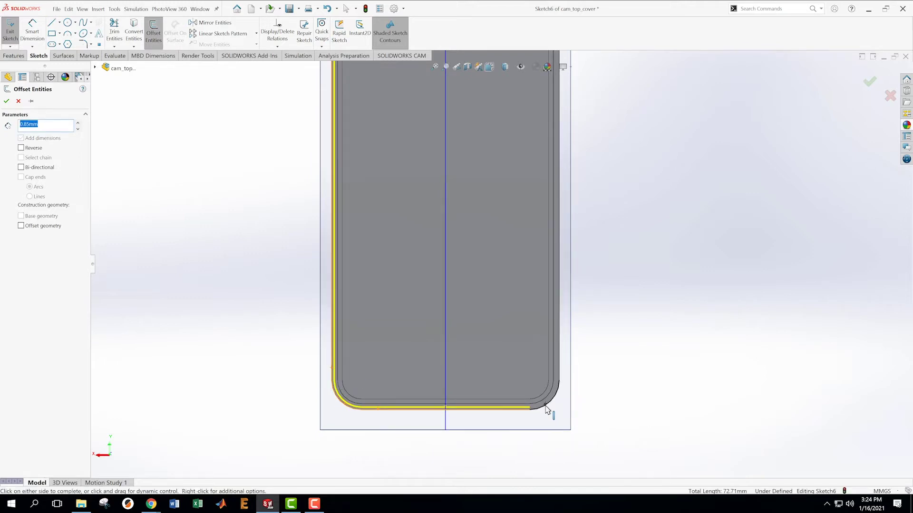
{"action": "left_click", "coordinate": [560, 366]}
{"action": "scroll", "coordinate": [496, 196], "scroll_direction": "up", "scroll_amount": 3}
{"action": "scroll", "coordinate": [489, 119], "scroll_direction": "down", "scroll_amount": 2}
{"action": "scroll", "coordinate": [496, 149], "scroll_direction": "up", "scroll_amount": 1}
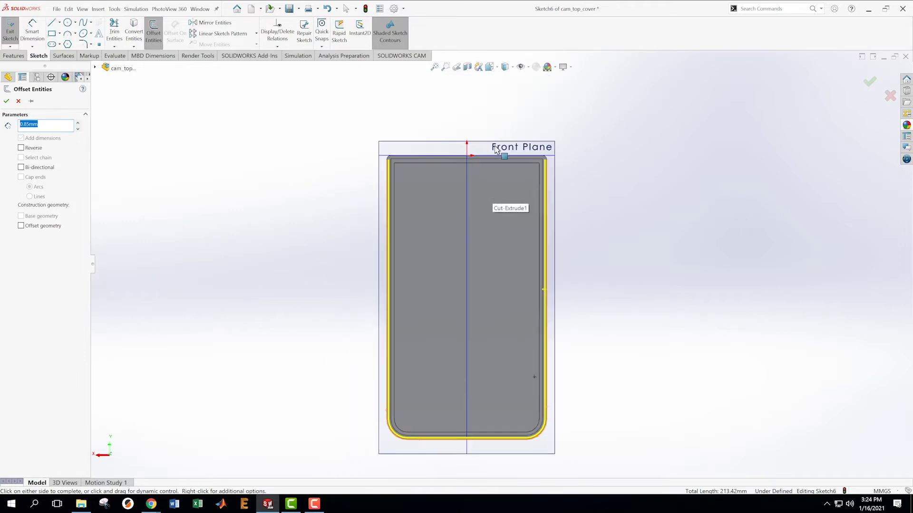
{"action": "scroll", "coordinate": [494, 151], "scroll_direction": "down", "scroll_amount": 3}
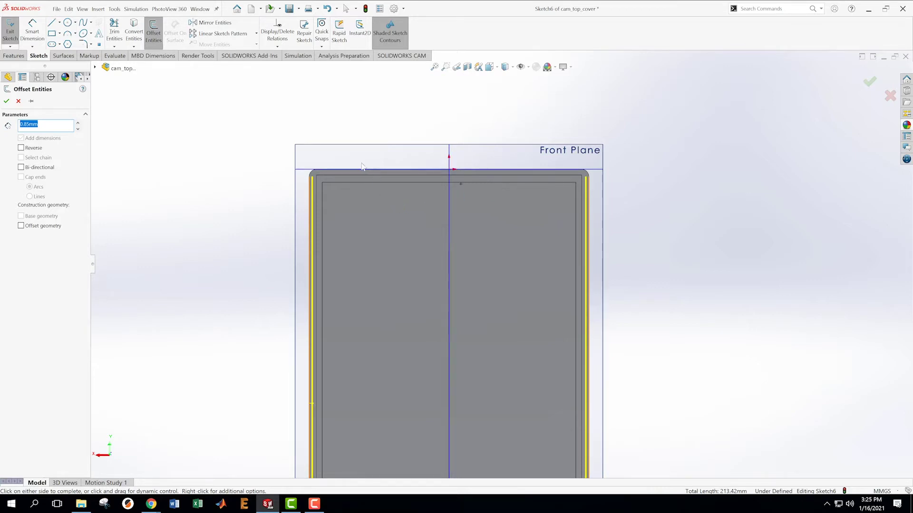
{"action": "left_click", "coordinate": [339, 174]}
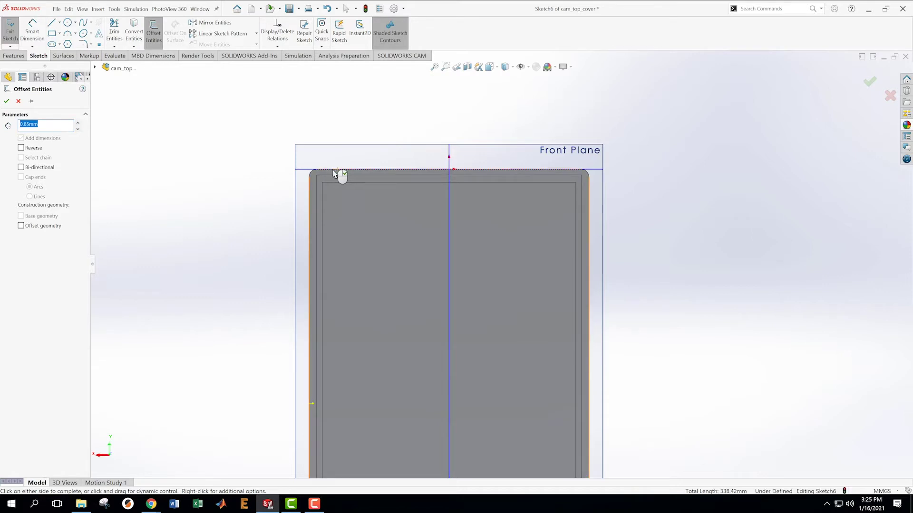
{"action": "left_click", "coordinate": [312, 173]}
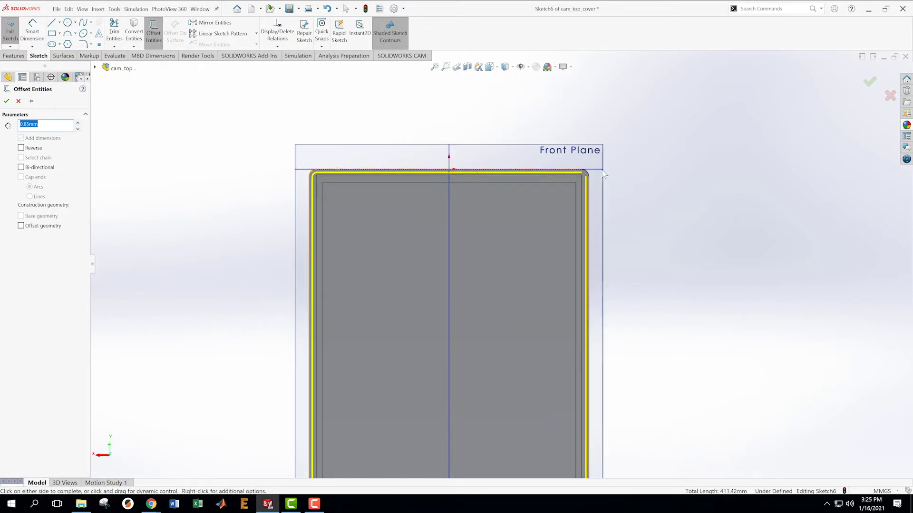
{"action": "left_click", "coordinate": [588, 175]}
{"action": "key", "text": "Return"}
{"action": "scroll", "coordinate": [530, 319], "scroll_direction": "up", "scroll_amount": 4}
{"action": "scroll", "coordinate": [572, 396], "scroll_direction": "down", "scroll_amount": 3}
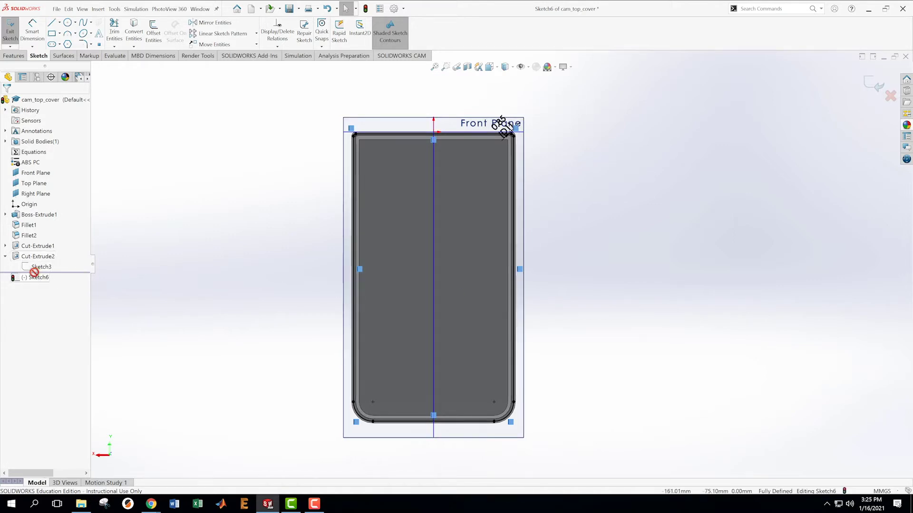
Collapse Cut-Extrude2 in the feature tree and exit the offset sketch
{"action": "left_click", "coordinate": [5, 257]}
{"action": "right_click", "coordinate": [32, 267]}
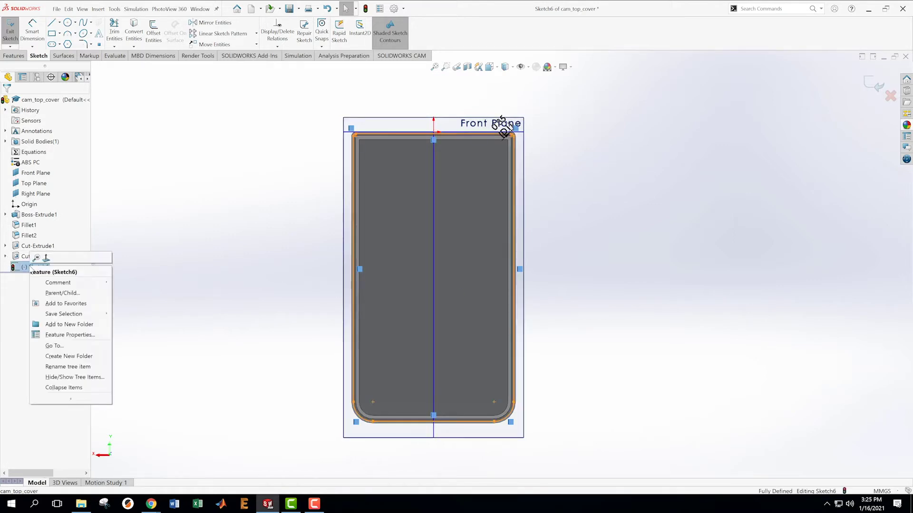
{"action": "left_click", "coordinate": [204, 248]}
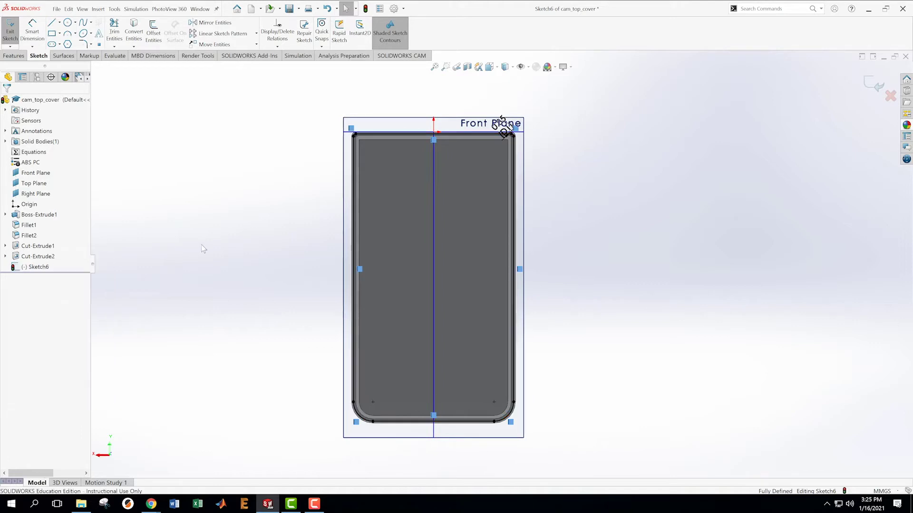
{"action": "left_click", "coordinate": [877, 84]}
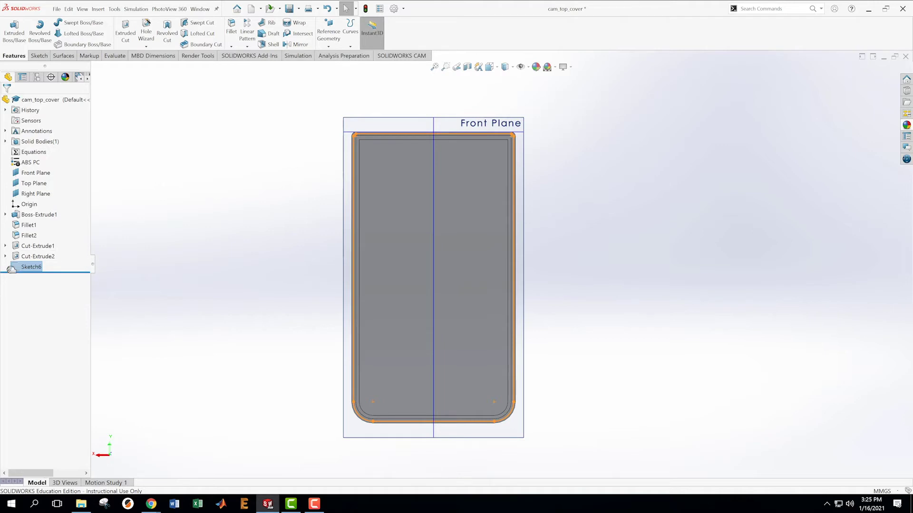
Cut-extrude the offset sketch to a blind depth of 0.60 mm, flipping the side to cut so material outside the profile is removed
{"action": "left_click", "coordinate": [126, 32]}
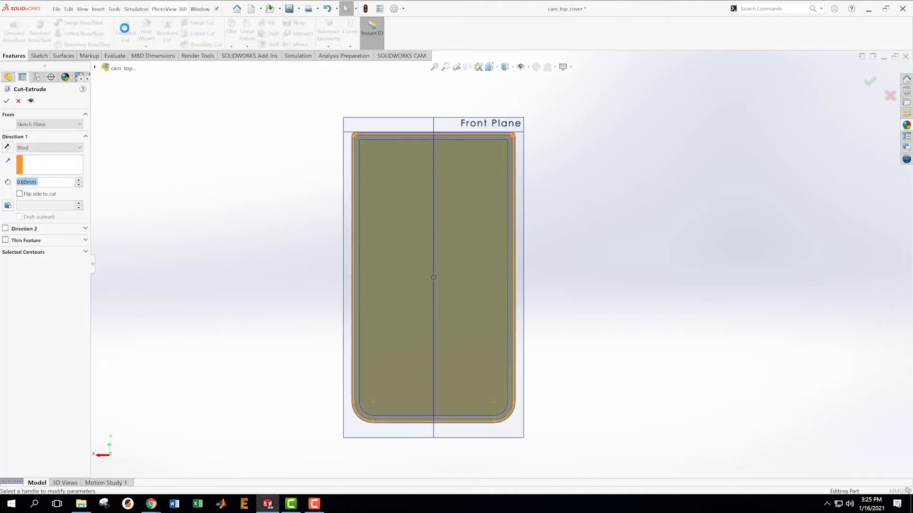
{"action": "left_click", "coordinate": [20, 194]}
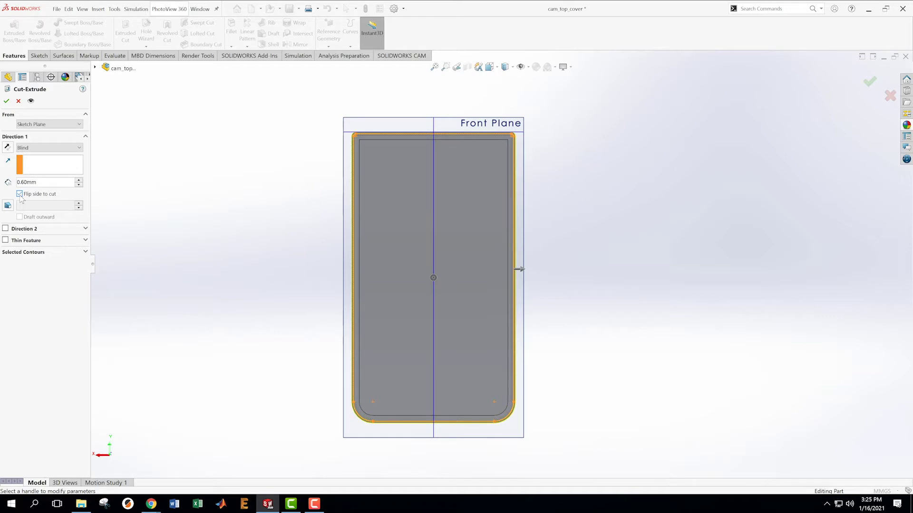
{"action": "scroll", "coordinate": [552, 287], "scroll_direction": "down", "scroll_amount": 5}
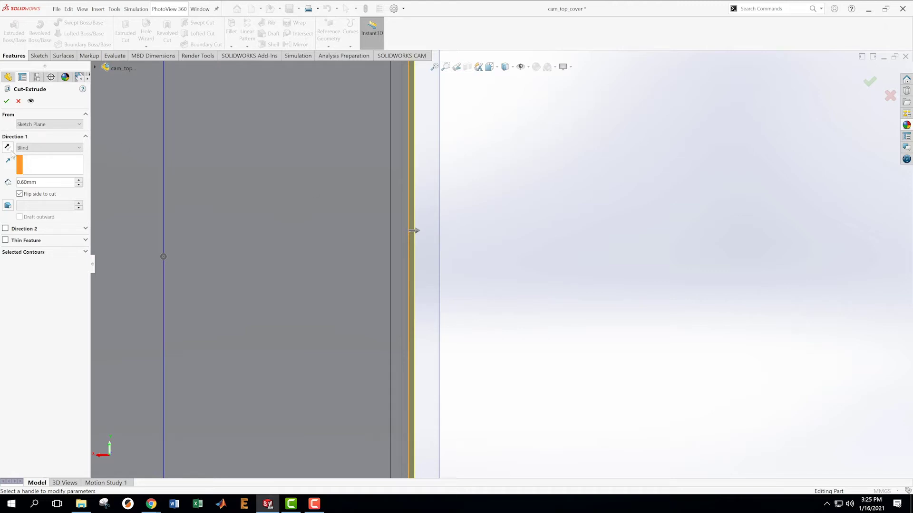
{"action": "left_click", "coordinate": [19, 194]}
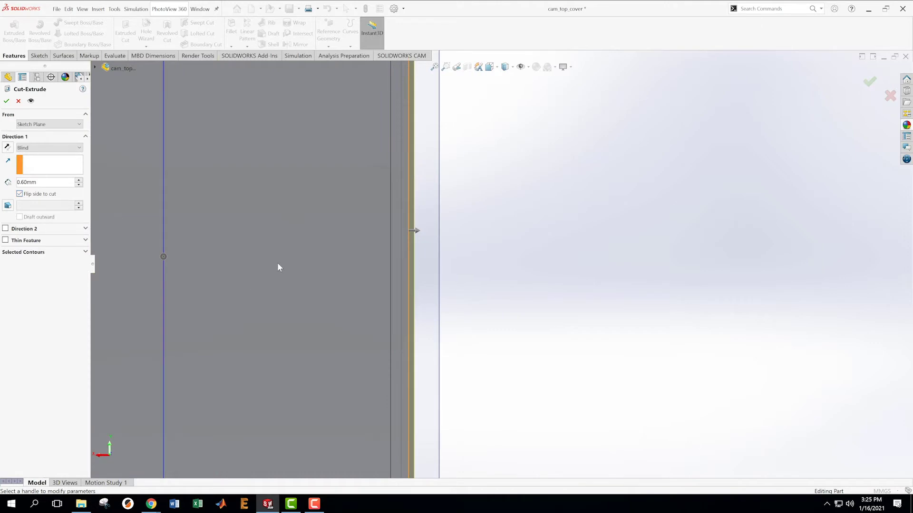
{"action": "scroll", "coordinate": [333, 252], "scroll_direction": "up", "scroll_amount": 5}
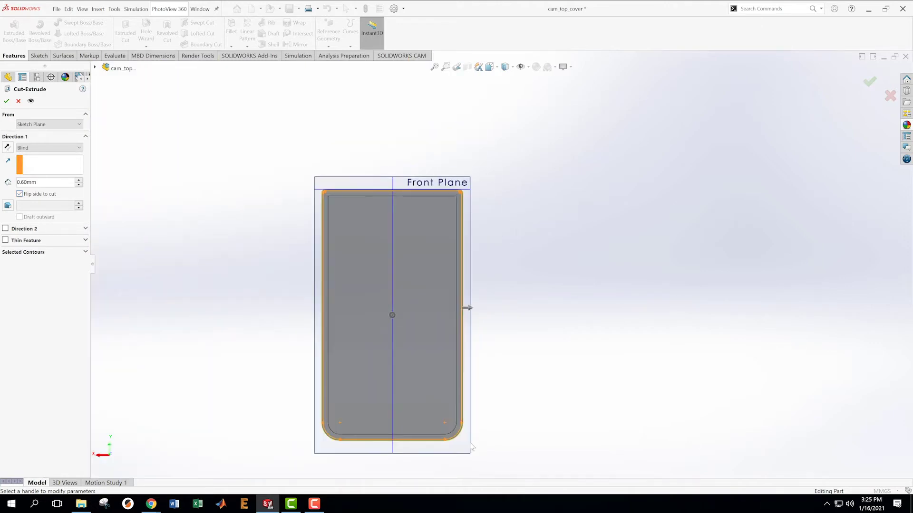
{"action": "scroll", "coordinate": [471, 441], "scroll_direction": "down", "scroll_amount": 2}
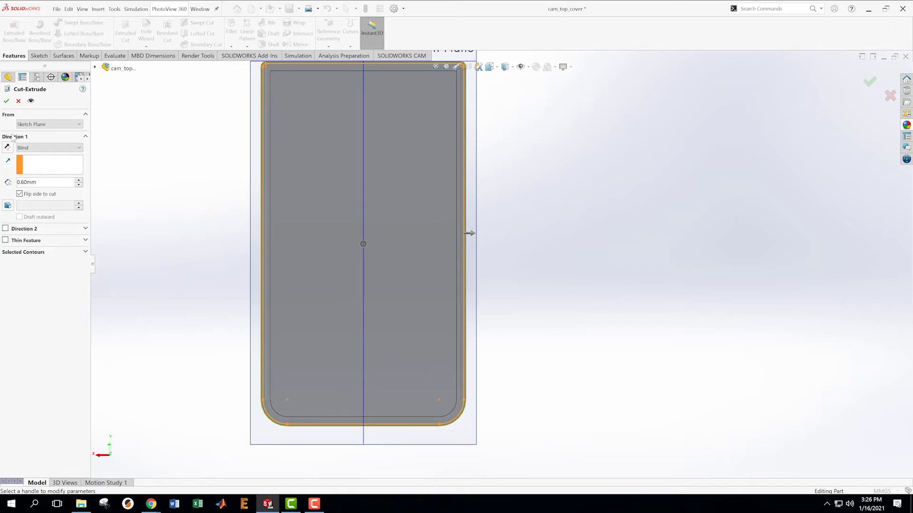
{"action": "left_click", "coordinate": [7, 101]}
Inspect the new stepped edge around the cover and save the part
{"action": "middle_click_drag", "start_coordinate": [455, 279], "coordinate": [564, 81]}
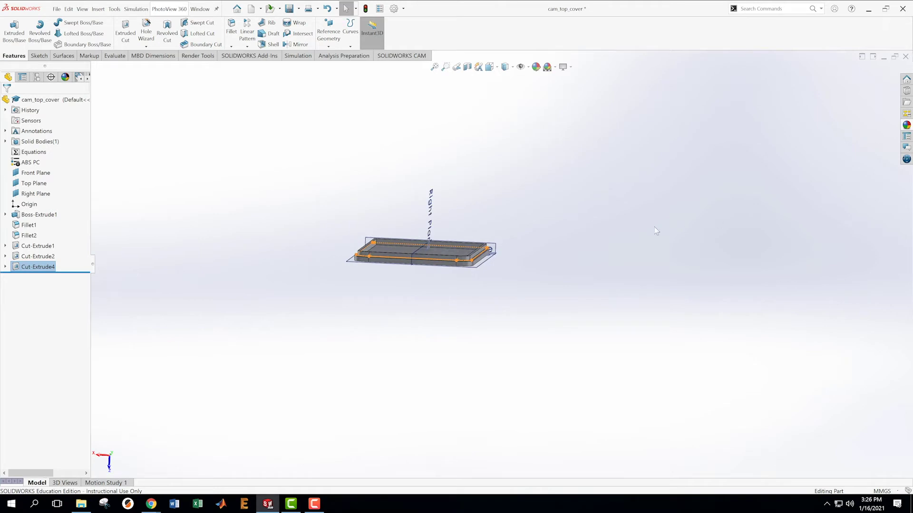
{"action": "scroll", "coordinate": [393, 280], "scroll_direction": "down", "scroll_amount": 6}
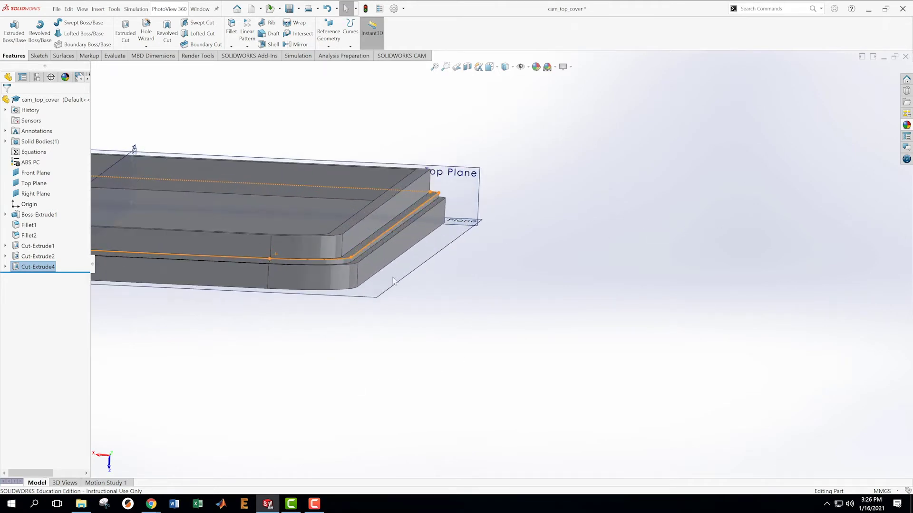
{"action": "key", "text": "ctrl+5"}
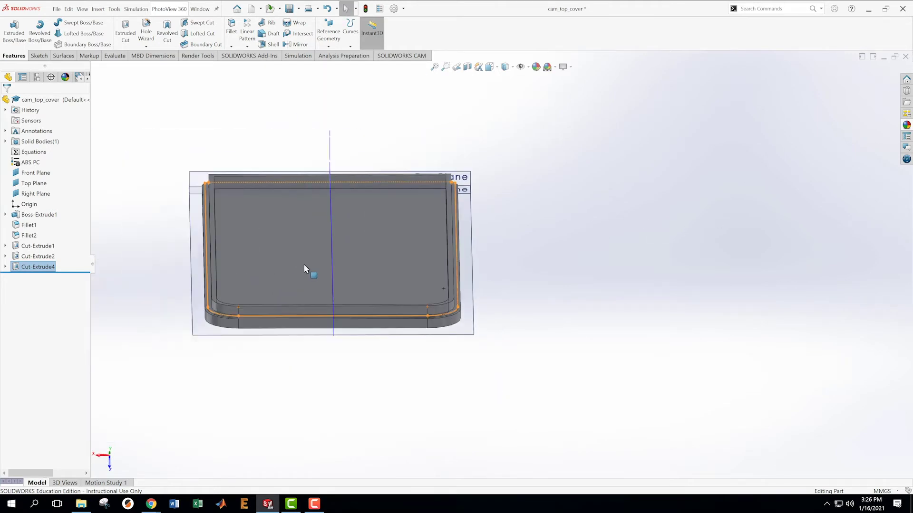
{"action": "left_click", "coordinate": [56, 9]}
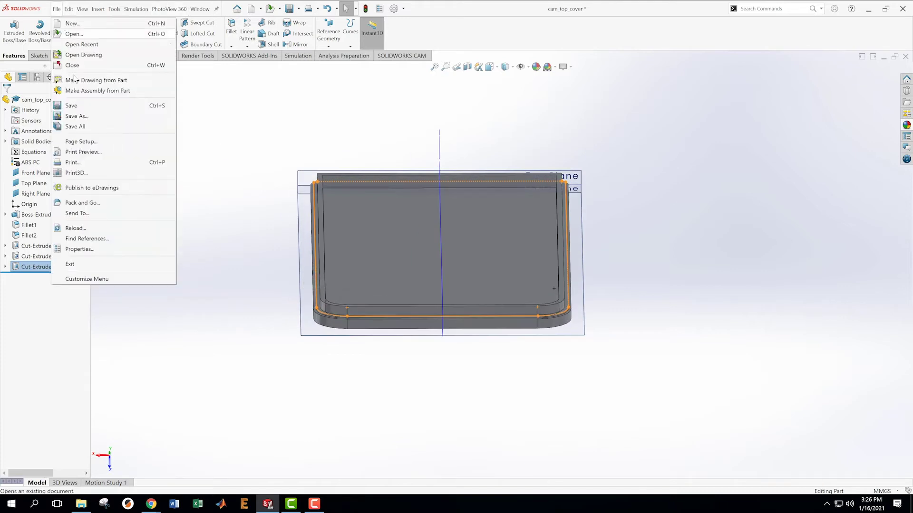
{"action": "left_click", "coordinate": [71, 106]}
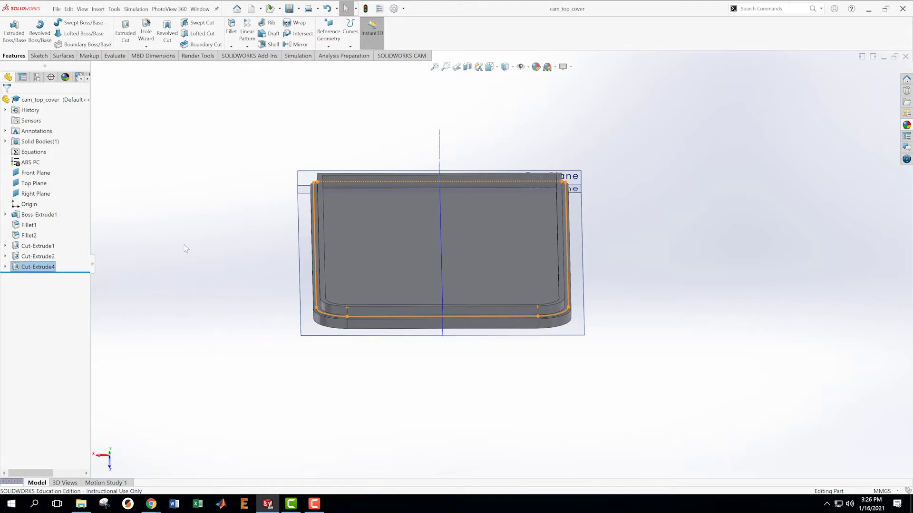
Start a fillet on one short corner edge of Cut-Extrude2 at the cover's square-cornered end and set its radius to 0.5 mm
{"action": "middle_click_drag", "start_coordinate": [505, 189], "coordinate": [465, 369]}
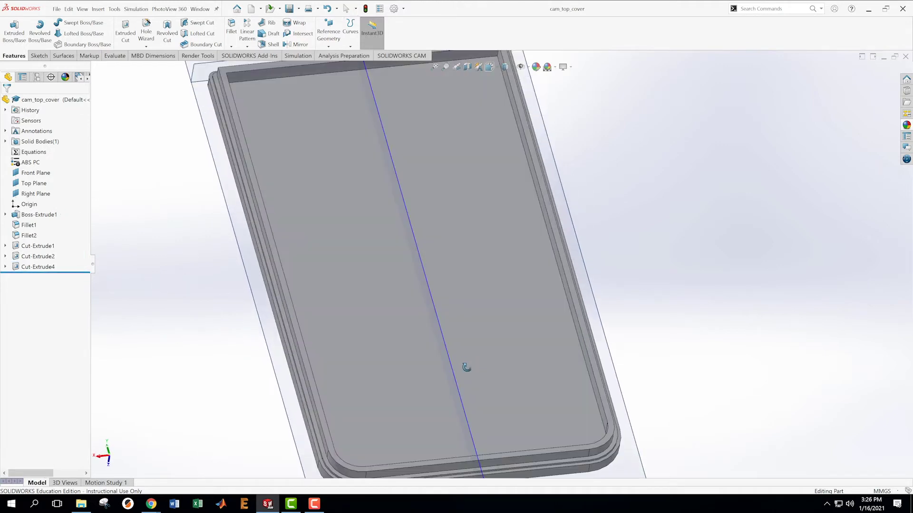
{"action": "scroll", "coordinate": [401, 296], "scroll_direction": "up", "scroll_amount": 6}
{"action": "scroll", "coordinate": [466, 261], "scroll_direction": "down", "scroll_amount": 1}
{"action": "middle_click_drag", "start_coordinate": [456, 194], "coordinate": [459, 235]}
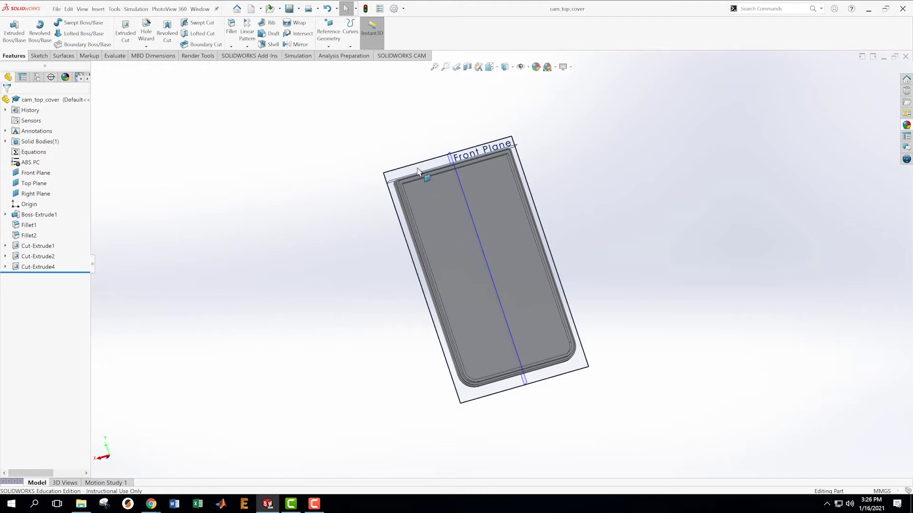
{"action": "scroll", "coordinate": [418, 216], "scroll_direction": "down", "scroll_amount": 5}
{"action": "scroll", "coordinate": [418, 215], "scroll_direction": "down", "scroll_amount": 3}
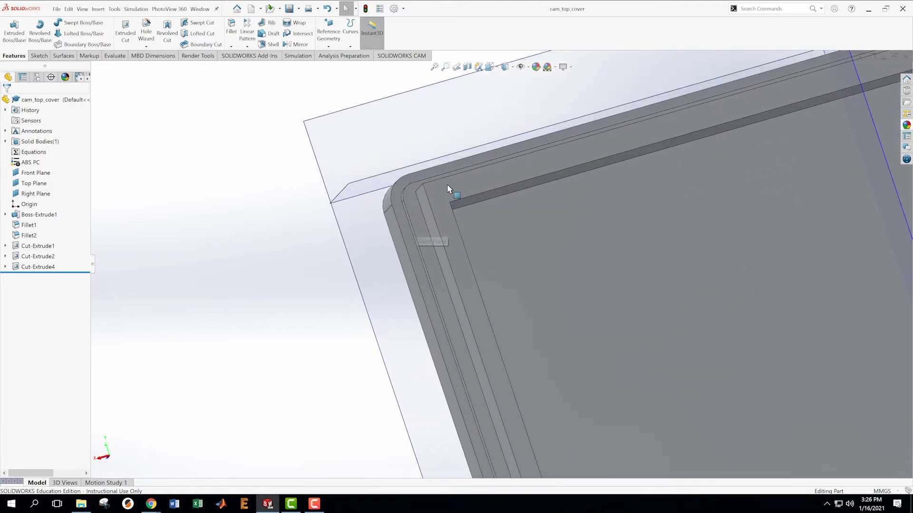
{"action": "middle_click_drag", "start_coordinate": [448, 190], "coordinate": [399, 196]}
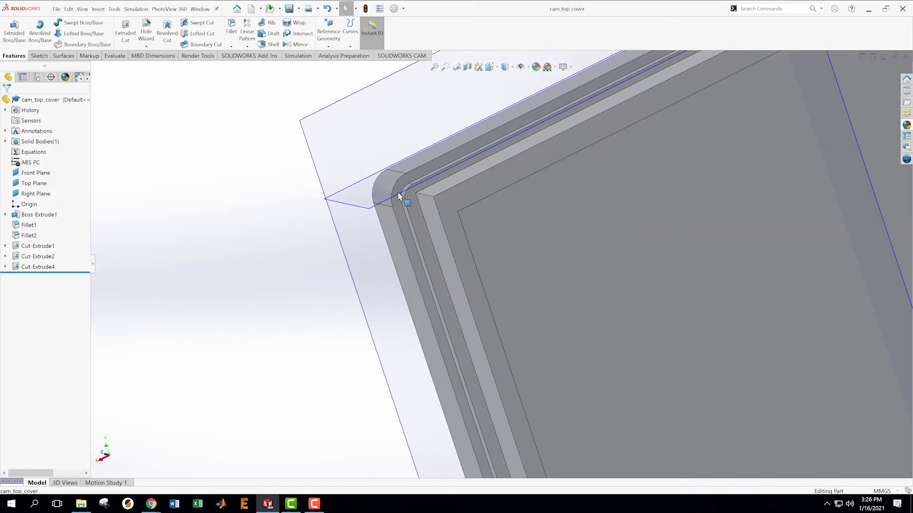
{"action": "left_click", "coordinate": [424, 195]}
{"action": "left_click", "coordinate": [231, 46]}
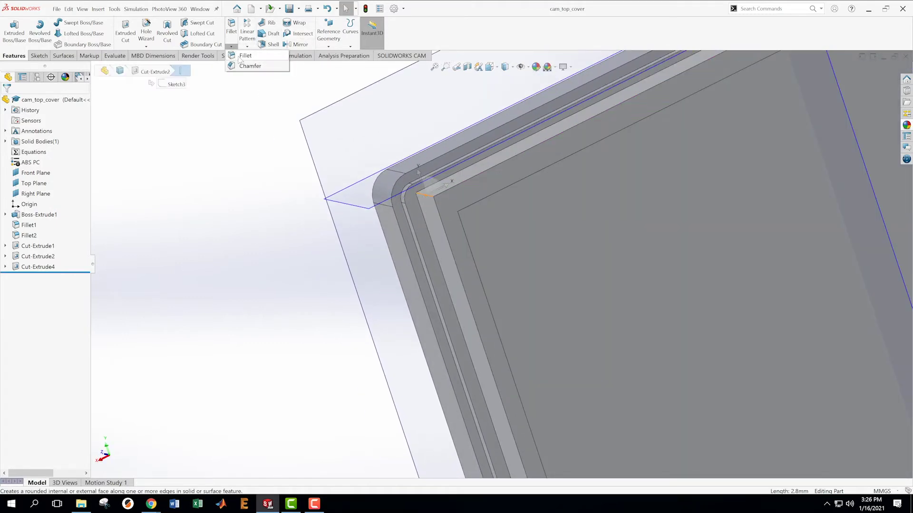
{"action": "left_click", "coordinate": [244, 54]}
{"action": "type", "text": ".05"}
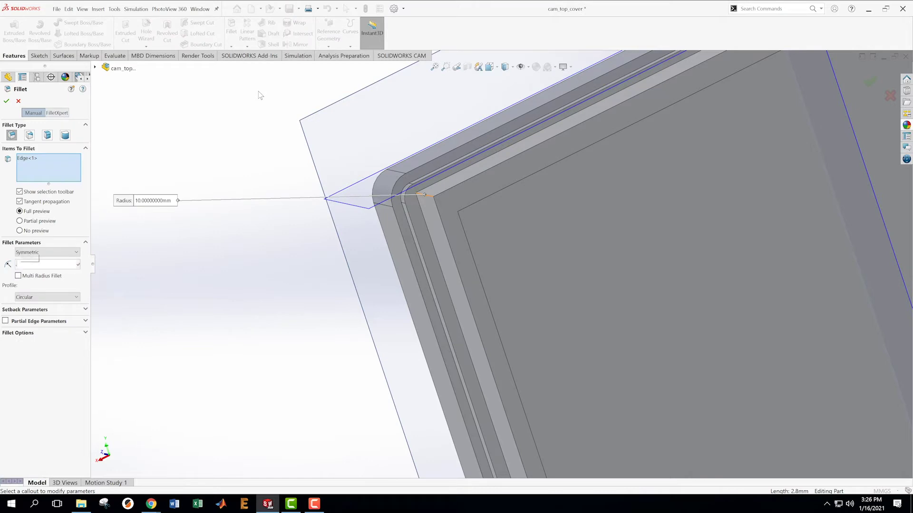
{"action": "key", "text": "BackSpace"}
{"action": "key", "text": "BackSpace"}
{"action": "key", "text": "BackSpace"}
{"action": "type", "text": "5"}
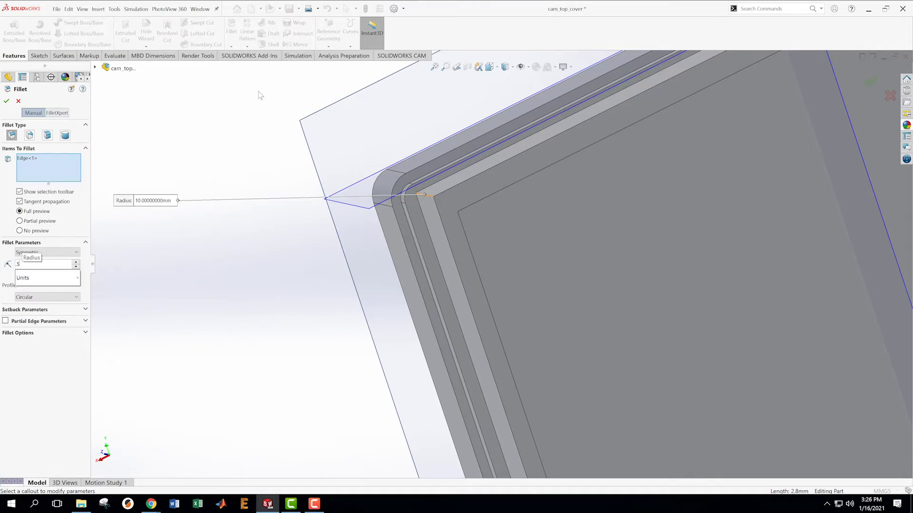
{"action": "key", "text": "Return"}
Add the matching short edge at the other square corner to the fillet and apply the 0.5 mm fillet
{"action": "middle_click_drag", "start_coordinate": [607, 85], "coordinate": [810, 145]}
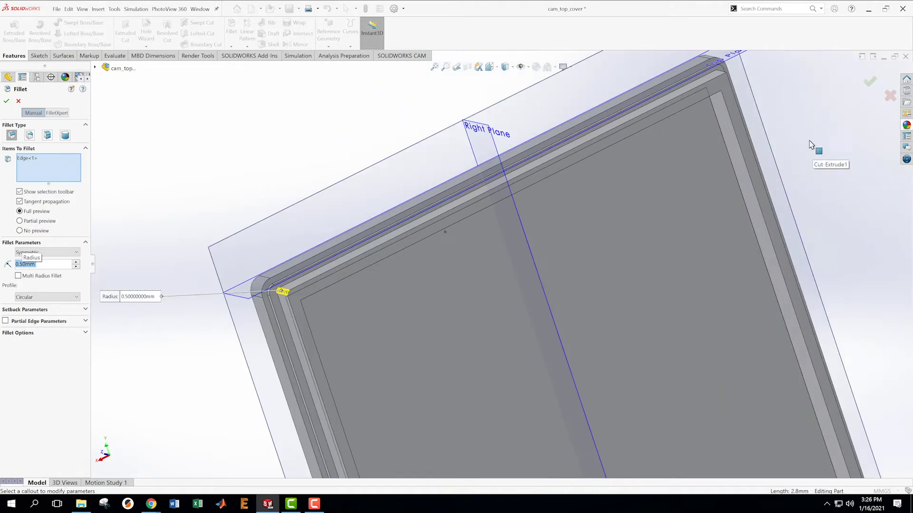
{"action": "scroll", "coordinate": [811, 145], "scroll_direction": "down", "scroll_amount": 2}
{"action": "middle_click_drag", "start_coordinate": [780, 88], "coordinate": [610, 181]}
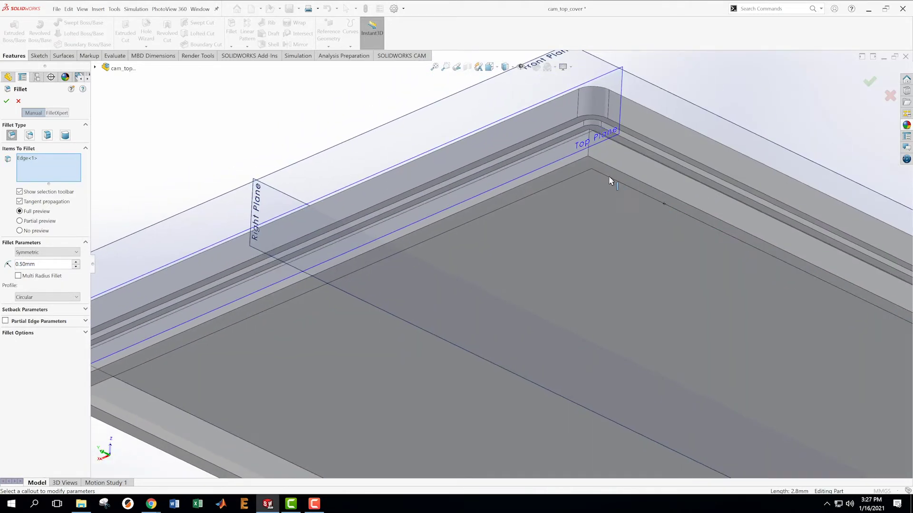
{"action": "left_click", "coordinate": [590, 143]}
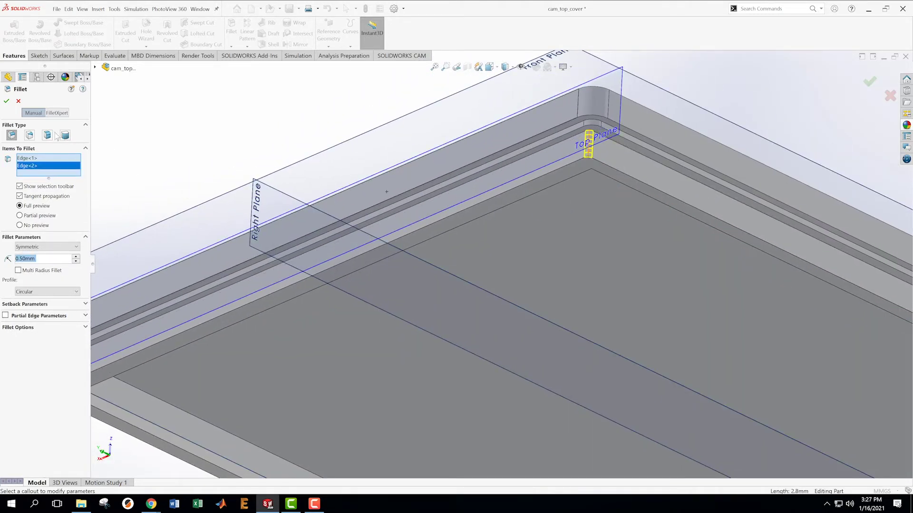
{"action": "left_click", "coordinate": [6, 101]}
{"action": "scroll", "coordinate": [570, 260], "scroll_direction": "up", "scroll_amount": 5}
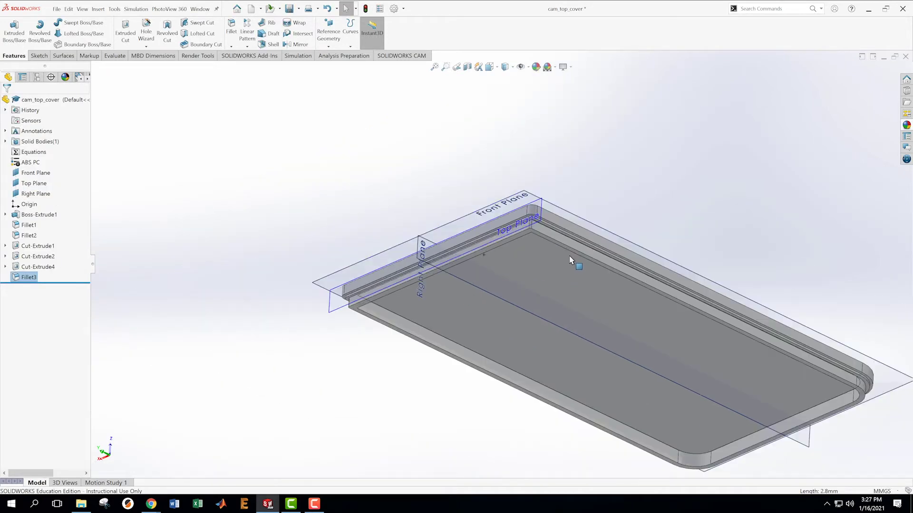
Inspect the filleted corners of the cover and orient the model to the Back view
{"action": "middle_click_drag", "start_coordinate": [571, 260], "coordinate": [560, 144]}
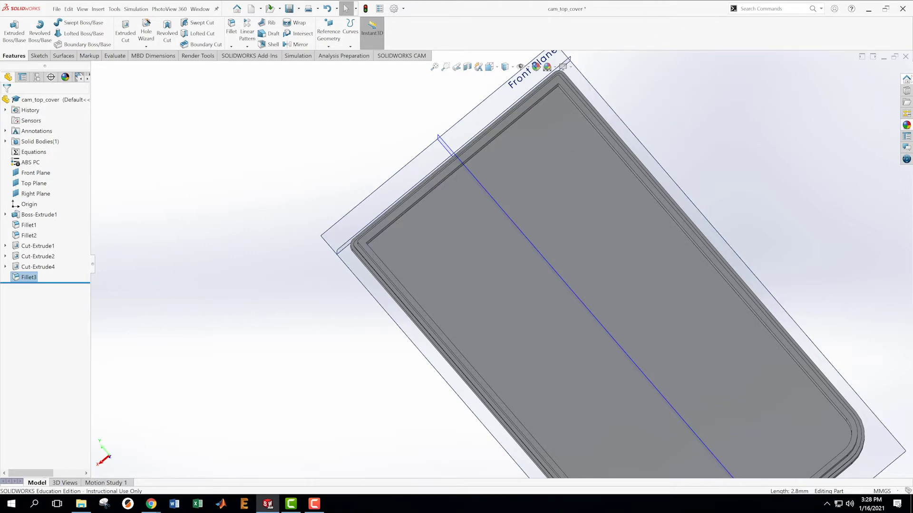
{"action": "scroll", "coordinate": [747, 250], "scroll_direction": "up", "scroll_amount": 7}
{"action": "scroll", "coordinate": [561, 380], "scroll_direction": "down", "scroll_amount": 3}
{"action": "middle_click_drag", "start_coordinate": [728, 206], "coordinate": [590, 243]}
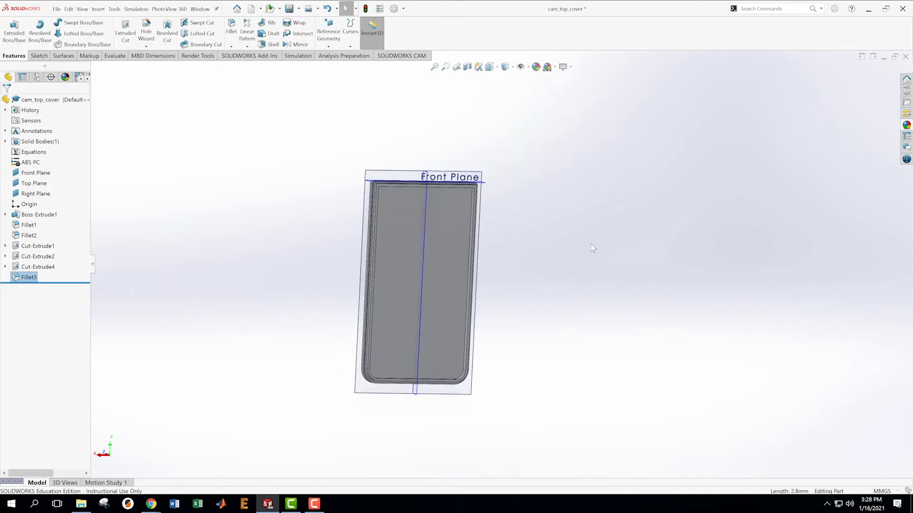
{"action": "left_click", "coordinate": [490, 68]}
{"action": "left_click", "coordinate": [427, 269]}
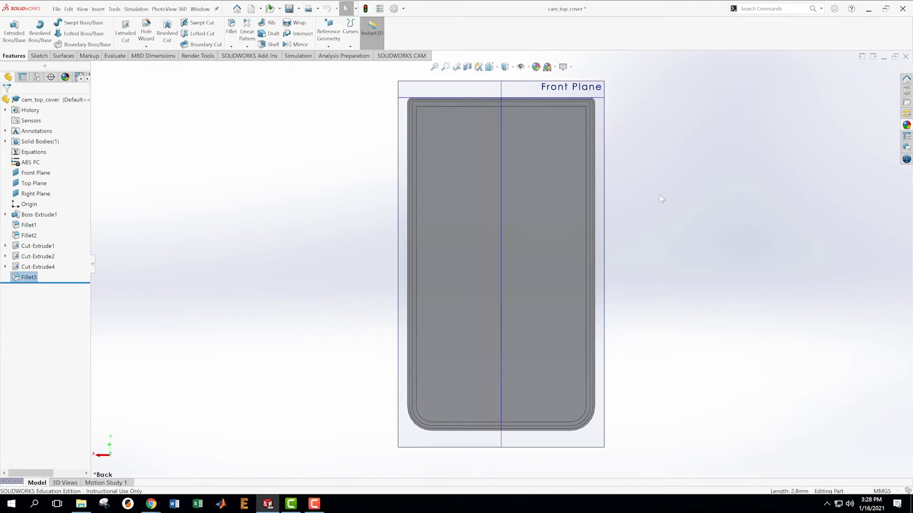
{"action": "scroll", "coordinate": [618, 128], "scroll_direction": "down", "scroll_amount": 3}
{"action": "scroll", "coordinate": [429, 185], "scroll_direction": "up", "scroll_amount": 1}
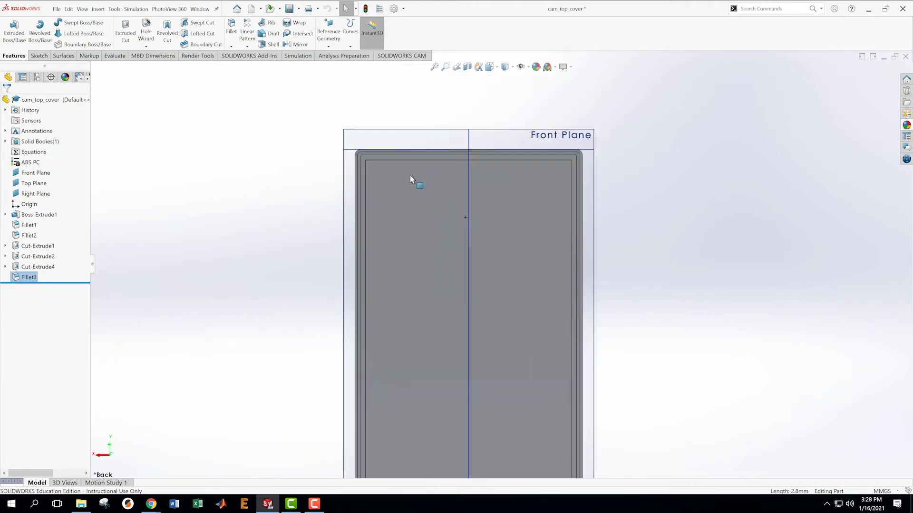
Examine the sketches under Boss-Extrude1, Cut-Extrude1, Cut-Extrude2 and Cut-Extrude4, and collapse these features again
{"action": "left_click", "coordinate": [6, 215]}
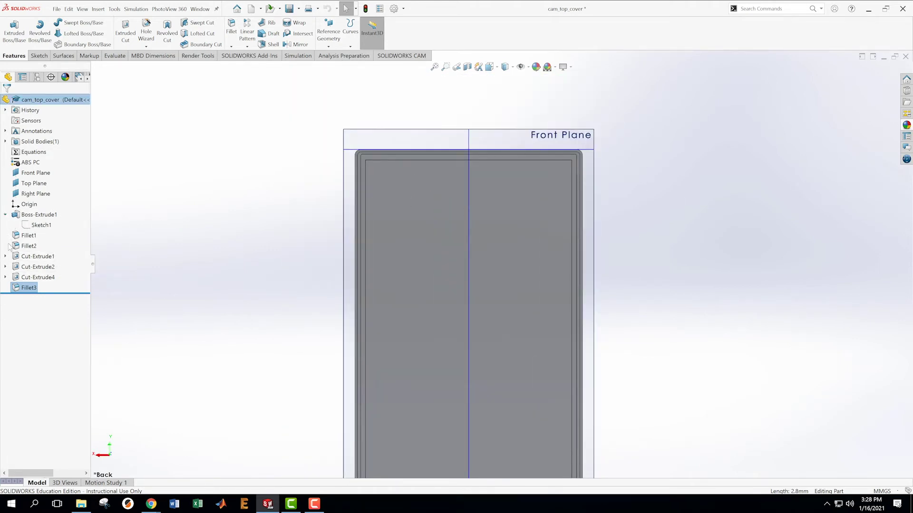
{"action": "left_click", "coordinate": [5, 257]}
{"action": "left_click", "coordinate": [5, 278]}
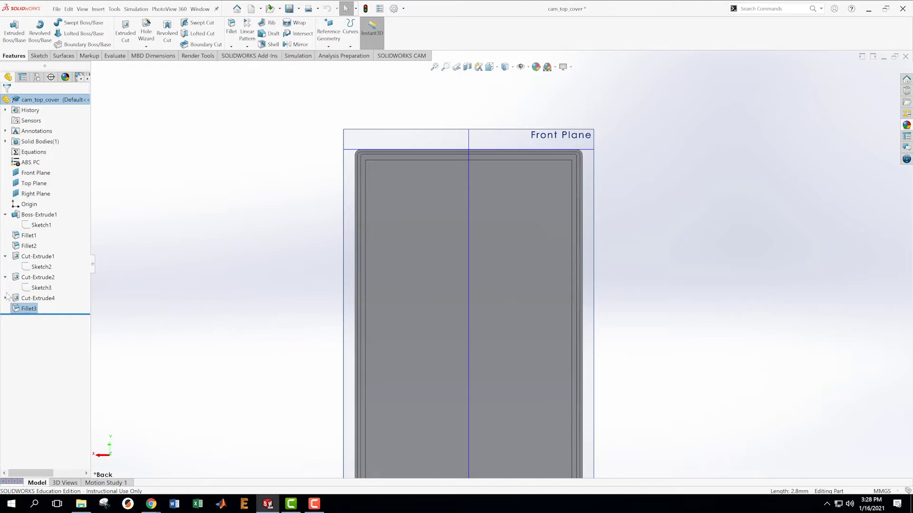
{"action": "left_click", "coordinate": [5, 298]}
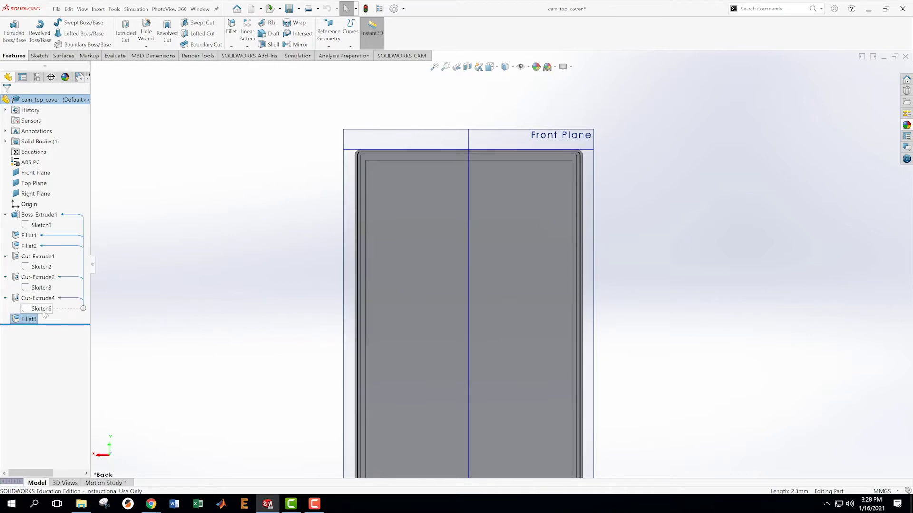
{"action": "left_click", "coordinate": [5, 215]}
{"action": "left_click", "coordinate": [5, 246]}
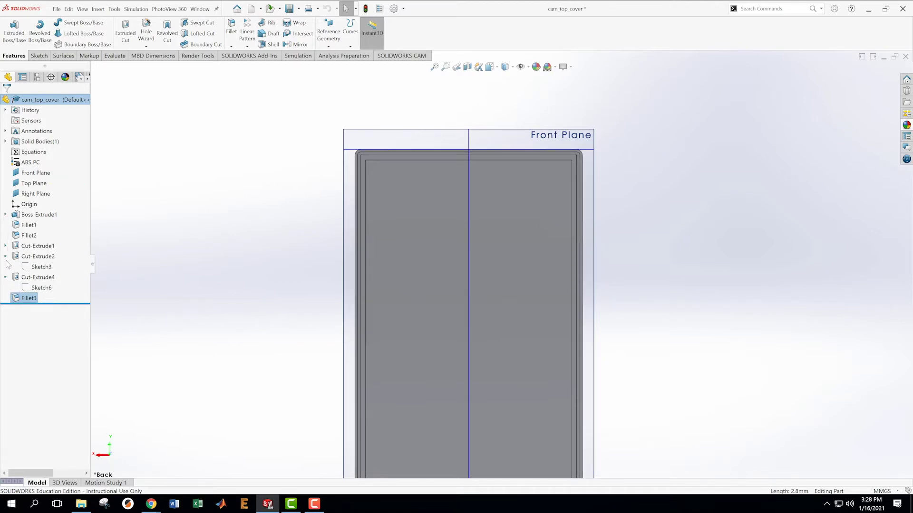
{"action": "left_click", "coordinate": [6, 256]}
{"action": "left_click", "coordinate": [5, 267]}
{"action": "key", "text": "f"}
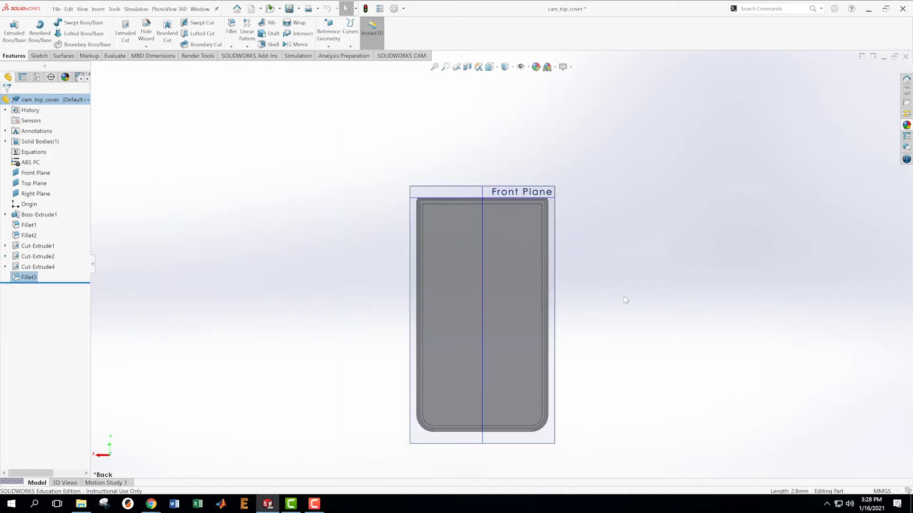
{"action": "scroll", "coordinate": [626, 301], "scroll_direction": "down", "scroll_amount": 3}
{"action": "scroll", "coordinate": [429, 198], "scroll_direction": "down", "scroll_amount": 5}
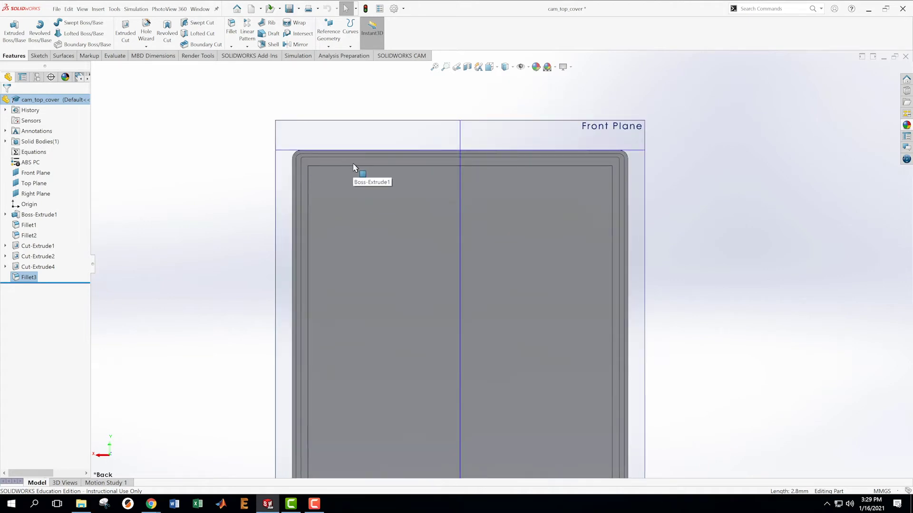
{"action": "right_click", "coordinate": [354, 169]}
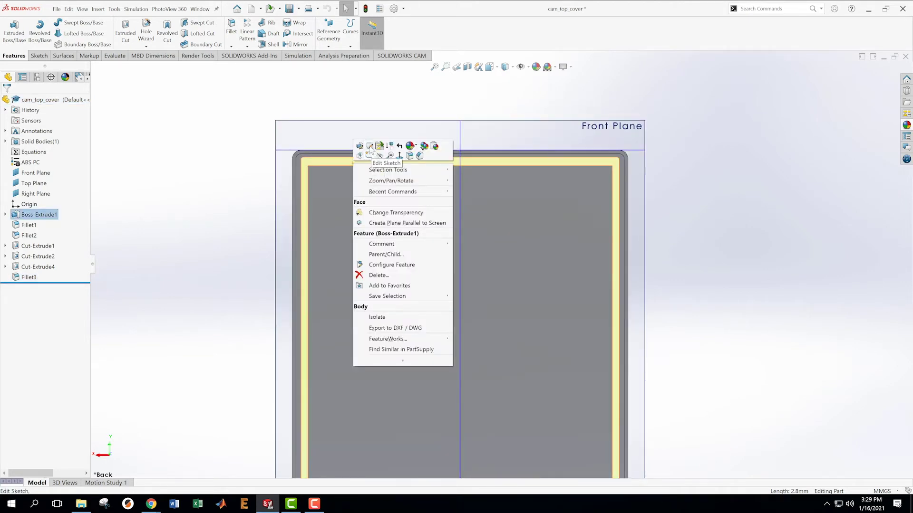
{"action": "left_click", "coordinate": [369, 155]}
{"action": "scroll", "coordinate": [525, 248], "scroll_direction": "up", "scroll_amount": 2}
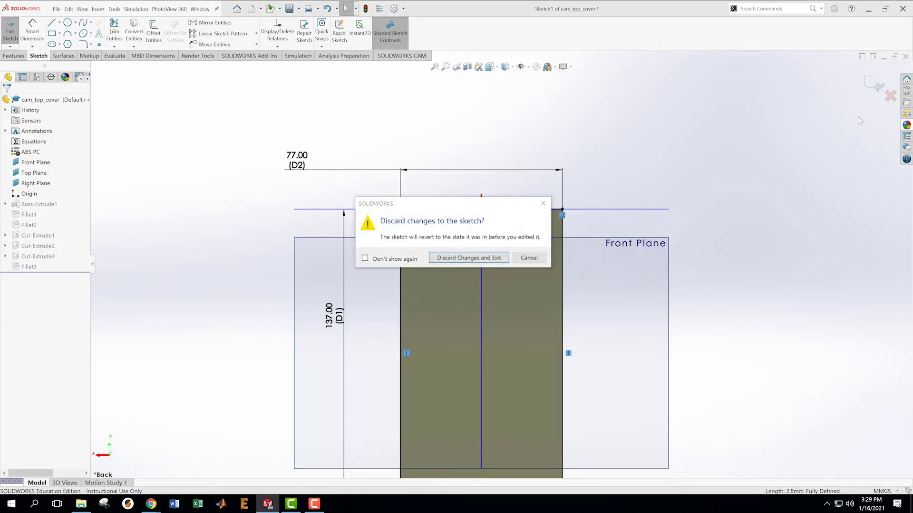
{"action": "left_click", "coordinate": [467, 257]}
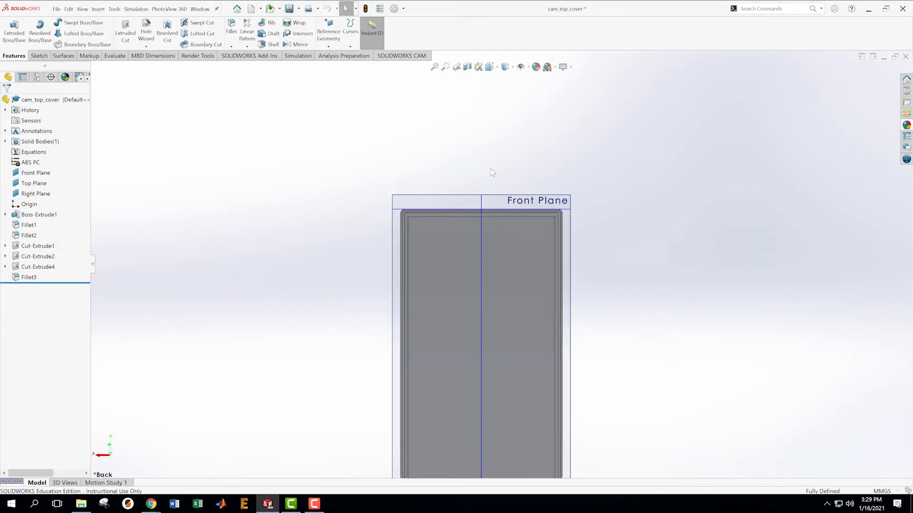
Start a new sketch on the inner rim face and draw a rectangle about 66 mm wide across the cover's square-cornered end
{"action": "scroll", "coordinate": [447, 229], "scroll_direction": "down", "scroll_amount": 5}
{"action": "left_click", "coordinate": [404, 220]}
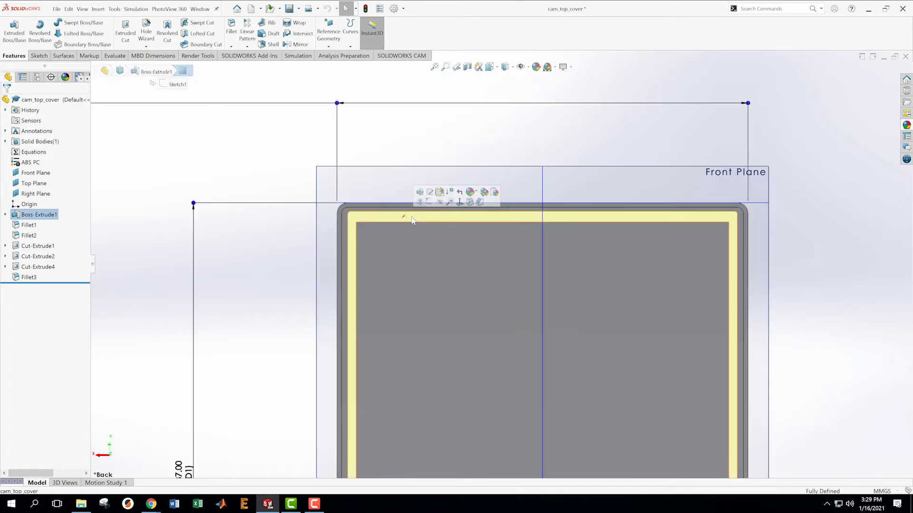
{"action": "right_click", "coordinate": [414, 218]}
{"action": "left_click", "coordinate": [431, 210]}
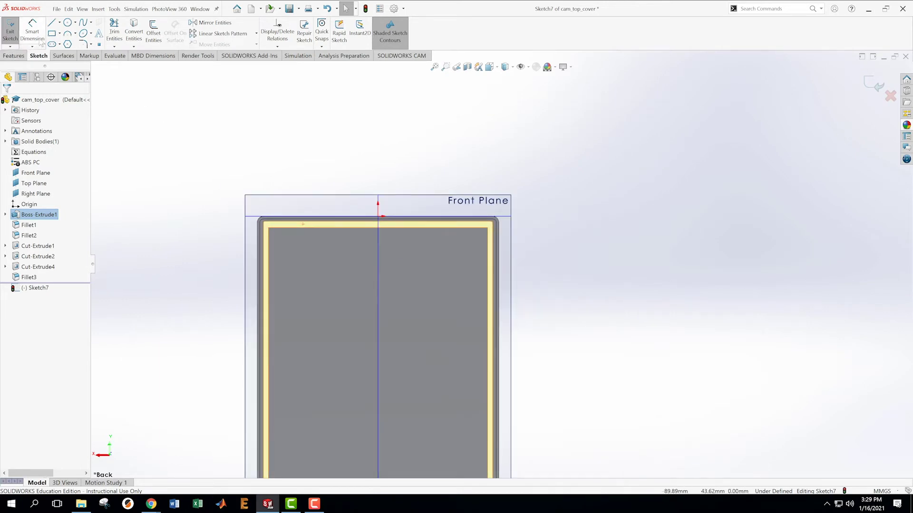
{"action": "left_click", "coordinate": [52, 34]}
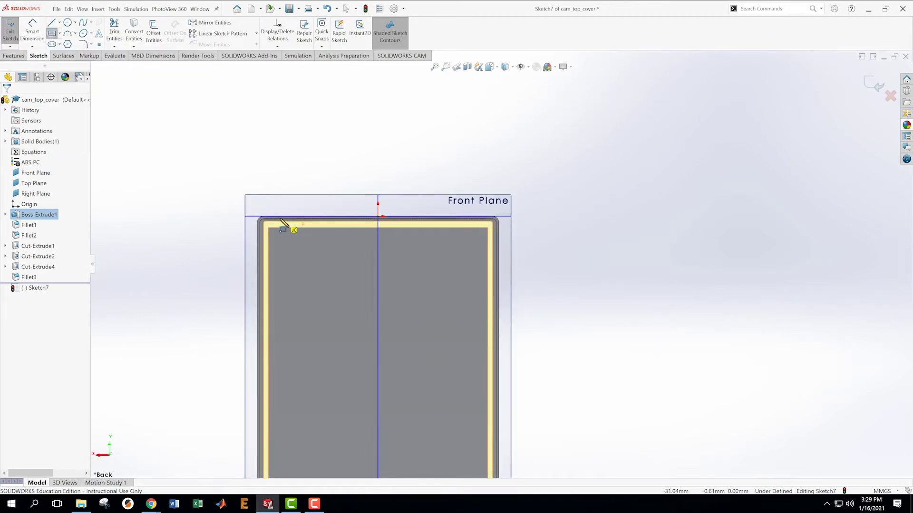
{"action": "mouse_move", "coordinate": [276, 210]}
{"action": "left_mouse_down"}
{"action": "mouse_move", "coordinate": [321, 236]}
{"action": "mouse_move", "coordinate": [487, 240]}
{"action": "left_mouse_up"}
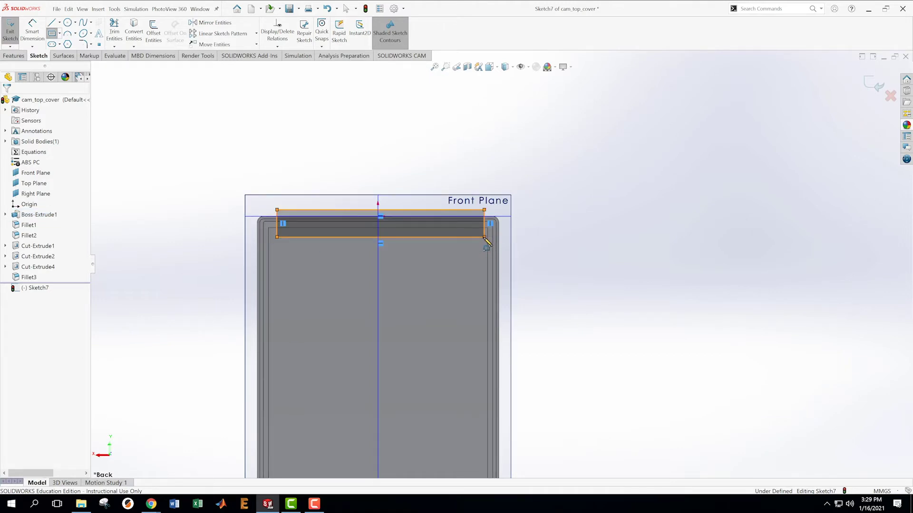
{"action": "key", "text": "Escape"}
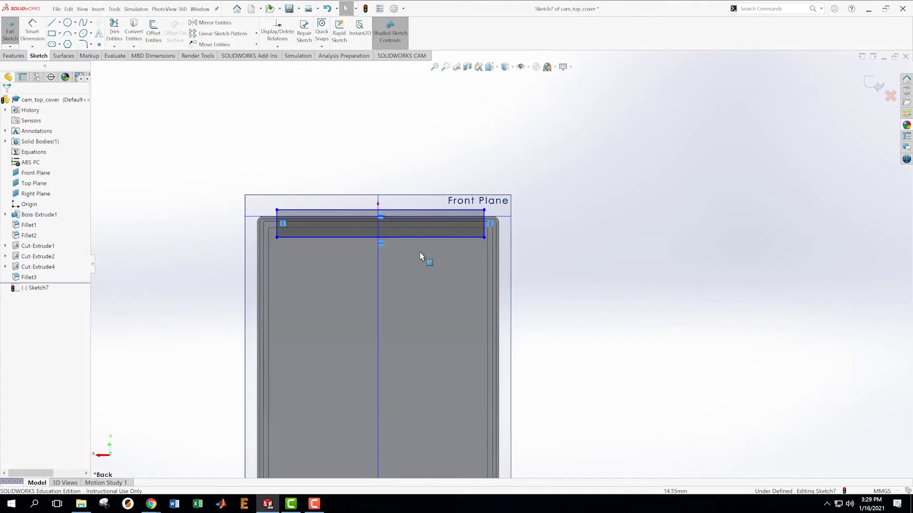
Make the rectangle's outer long side collinear with the rim face's outer edge and its inner long side collinear with the rim's inner edge
{"action": "scroll", "coordinate": [378, 237], "scroll_direction": "down", "scroll_amount": 5}
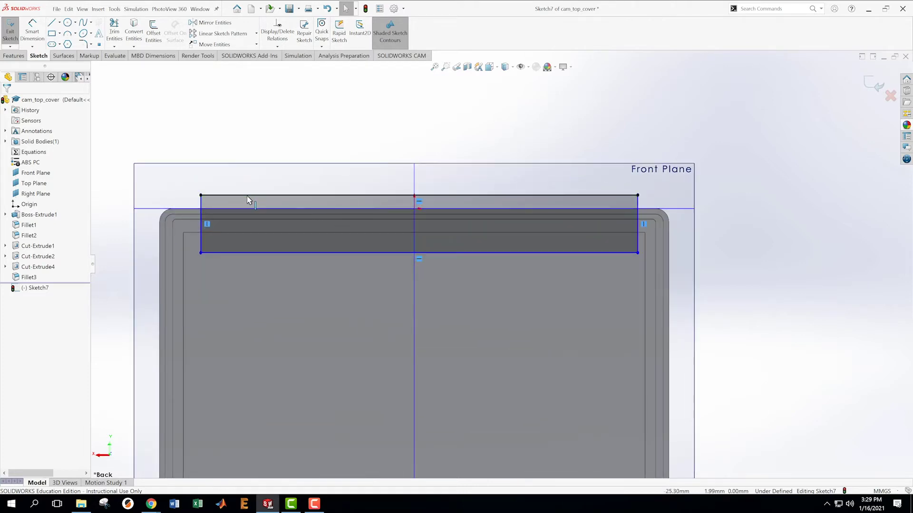
{"action": "left_click", "coordinate": [246, 195]}
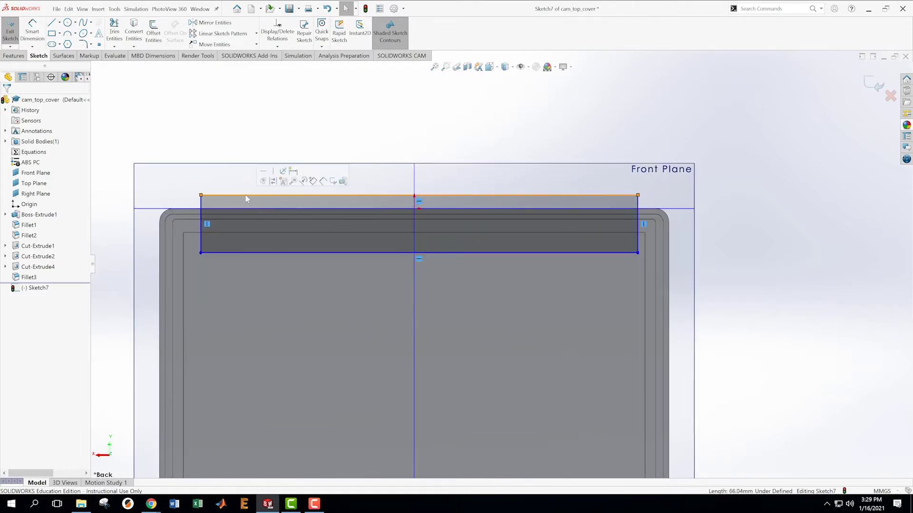
{"action": "left_click", "coordinate": [197, 222], "text": "ctrl"}
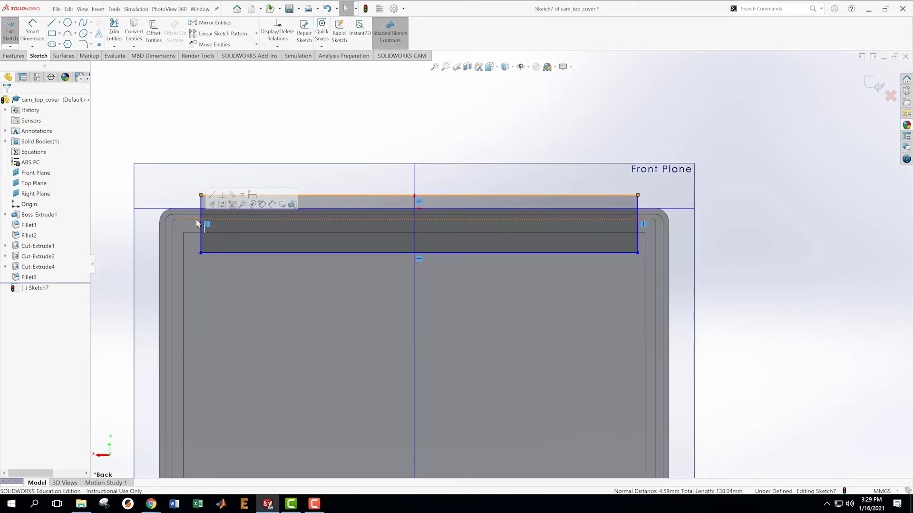
{"action": "left_click", "coordinate": [213, 195]}
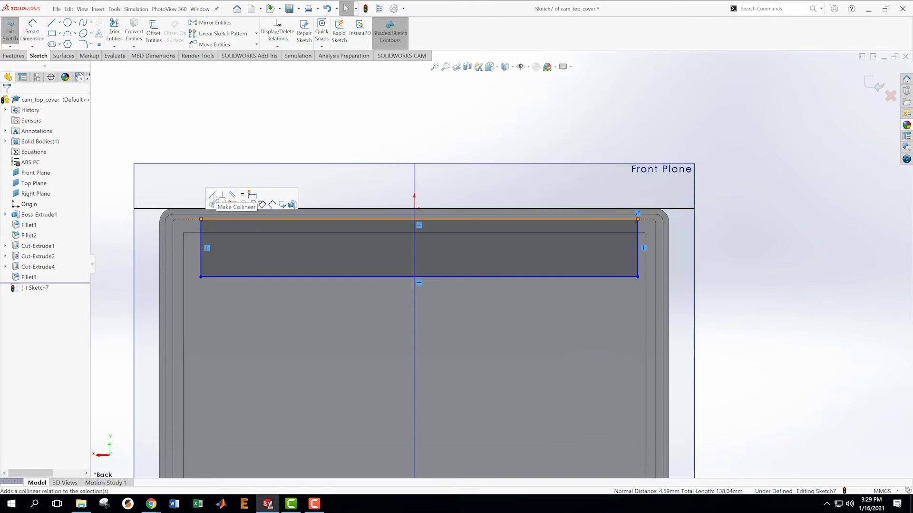
{"action": "left_click", "coordinate": [337, 277]}
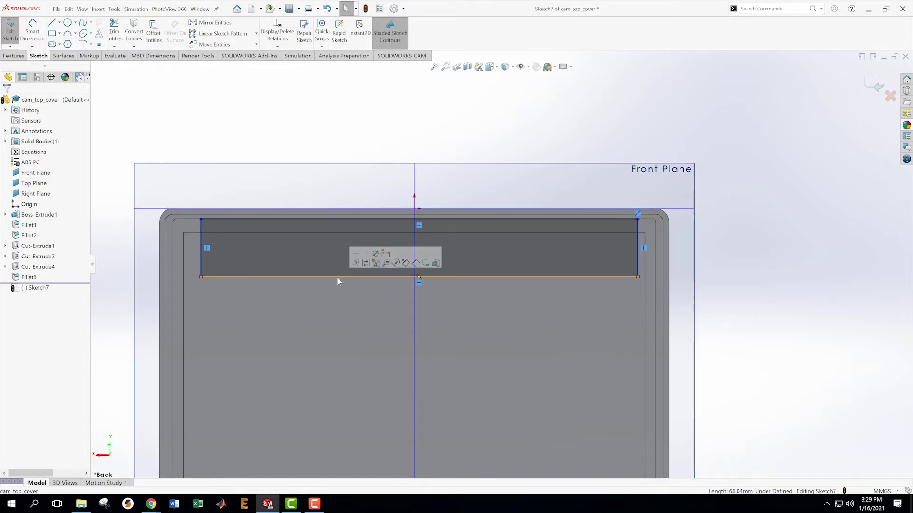
{"action": "left_click", "coordinate": [195, 233], "text": "ctrl"}
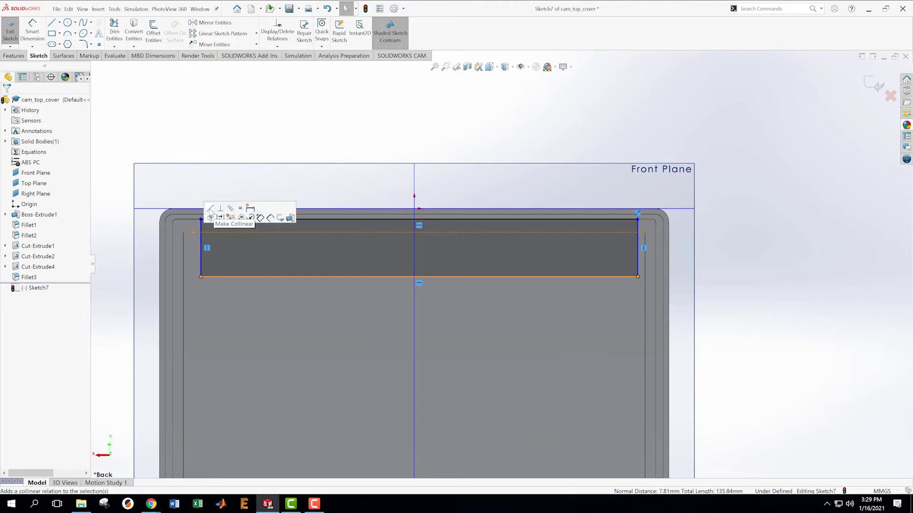
{"action": "left_click", "coordinate": [211, 209]}
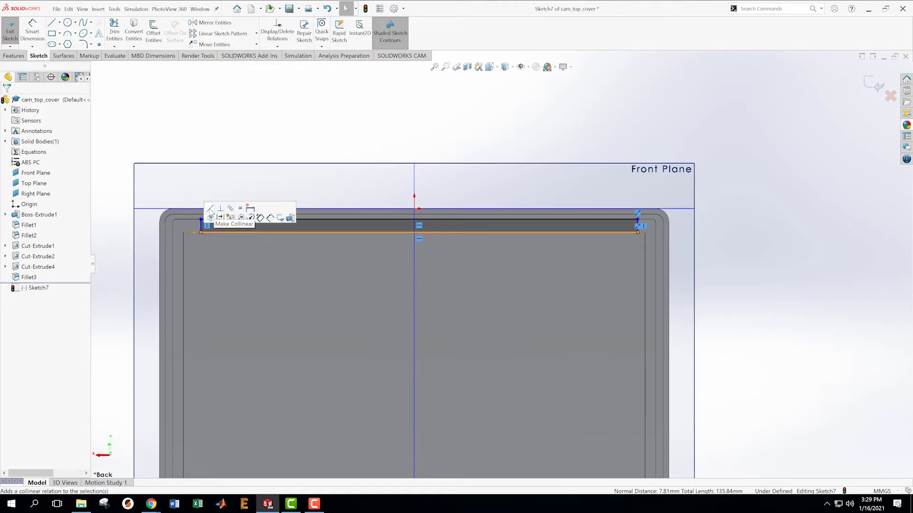
Try to make the rectangle's outer long side perpendicular to the Right Plane
{"action": "left_click", "coordinate": [416, 219]}
{"action": "left_click", "coordinate": [415, 241], "text": "ctrl"}
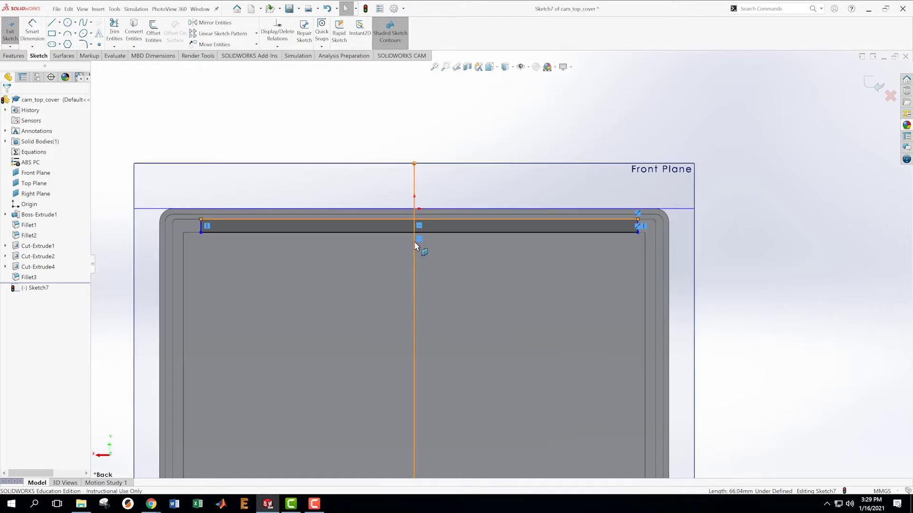
{"action": "left_click", "coordinate": [440, 217]}
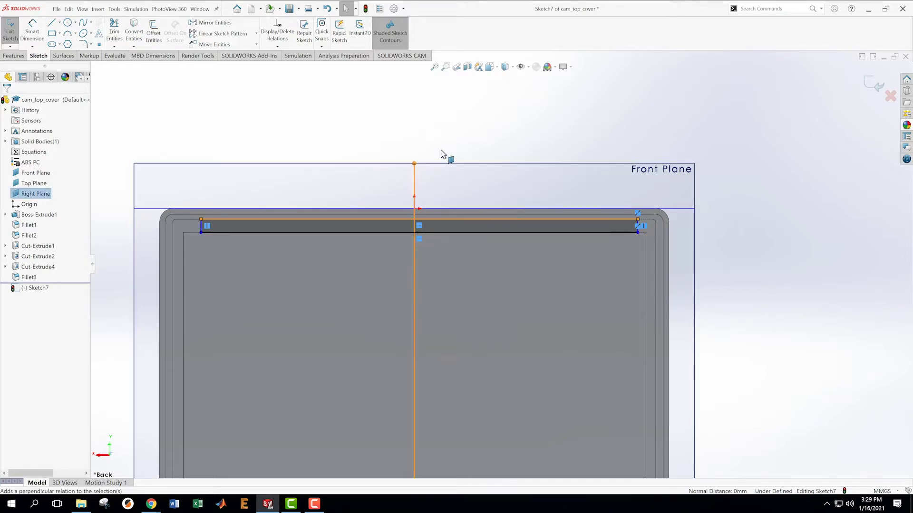
{"action": "left_click", "coordinate": [437, 146]}
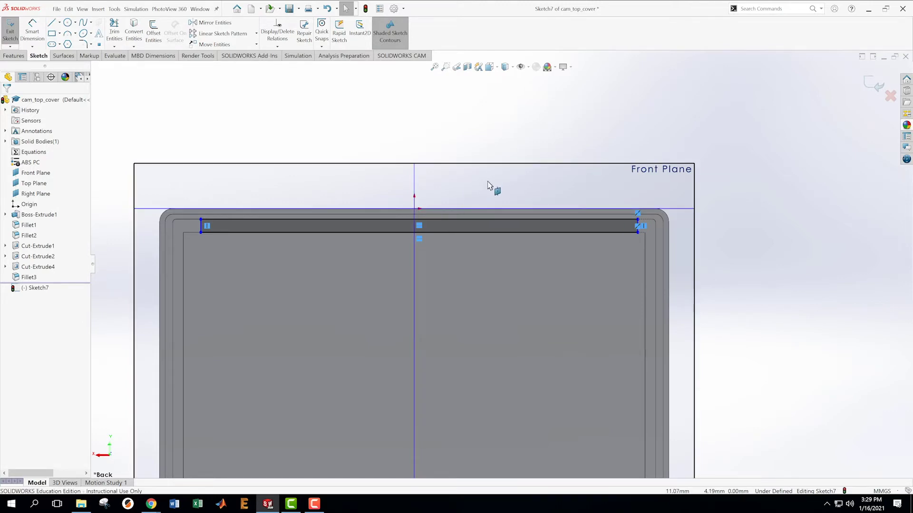
Make the midpoint of the rectangle's outer long side coincident with the Right Plane
{"action": "scroll", "coordinate": [494, 192], "scroll_direction": "down", "scroll_amount": 3}
{"action": "scroll", "coordinate": [476, 224], "scroll_direction": "up", "scroll_amount": 2}
{"action": "scroll", "coordinate": [442, 257], "scroll_direction": "down", "scroll_amount": 1}
{"action": "scroll", "coordinate": [439, 257], "scroll_direction": "down", "scroll_amount": 2}
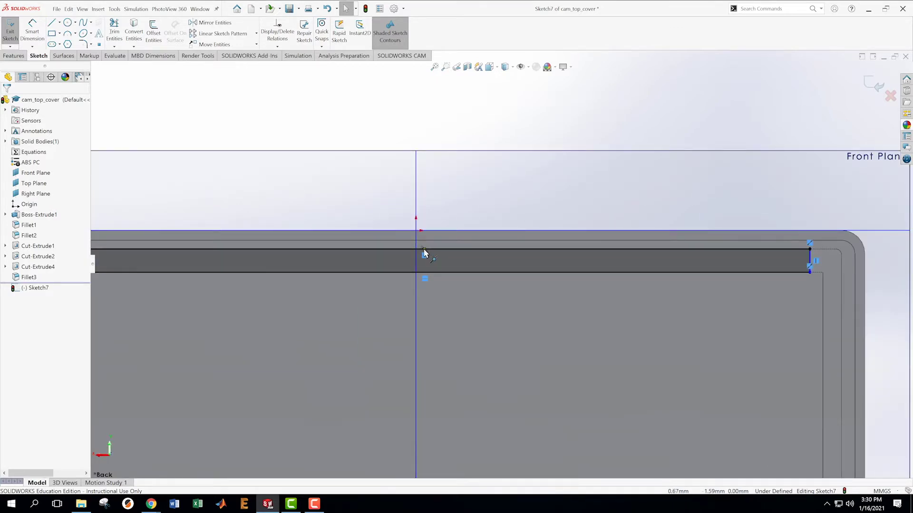
{"action": "left_click", "coordinate": [424, 249]}
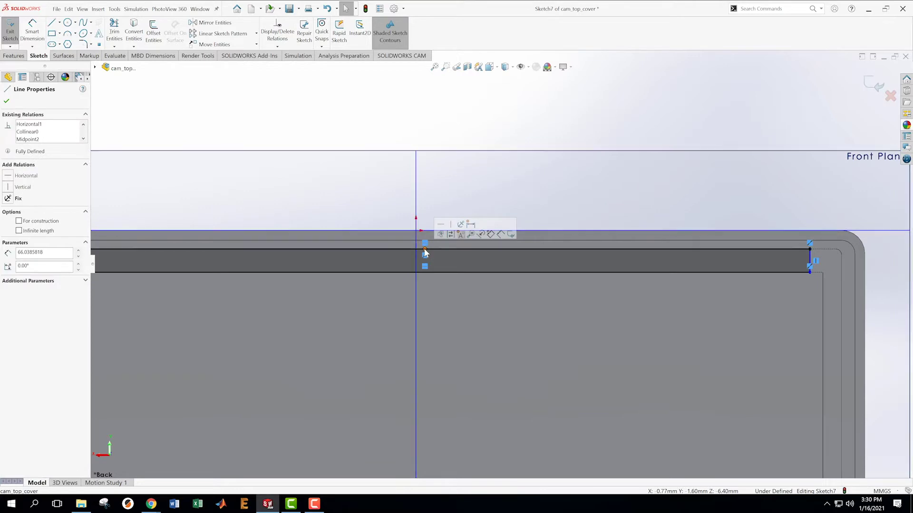
{"action": "left_click", "coordinate": [416, 282]}
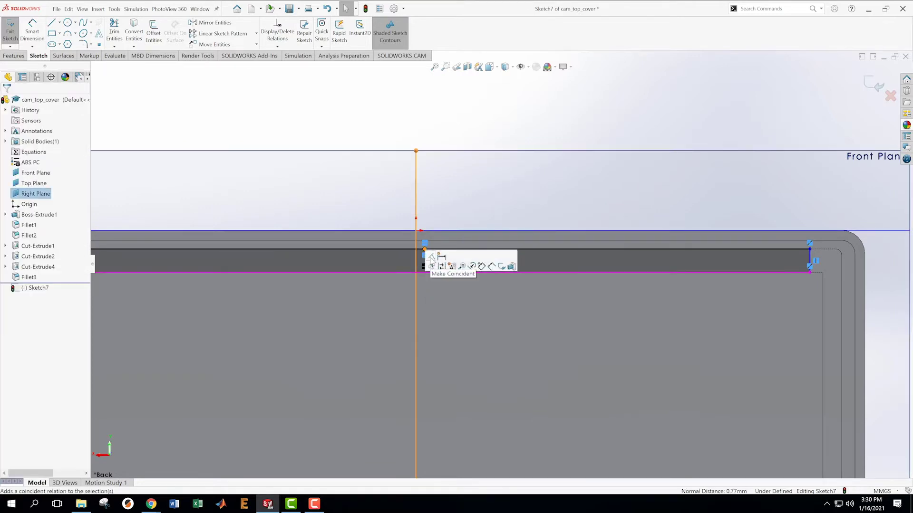
{"action": "scroll", "coordinate": [419, 290], "scroll_direction": "up", "scroll_amount": 1}
{"action": "scroll", "coordinate": [483, 299], "scroll_direction": "up", "scroll_amount": 2}
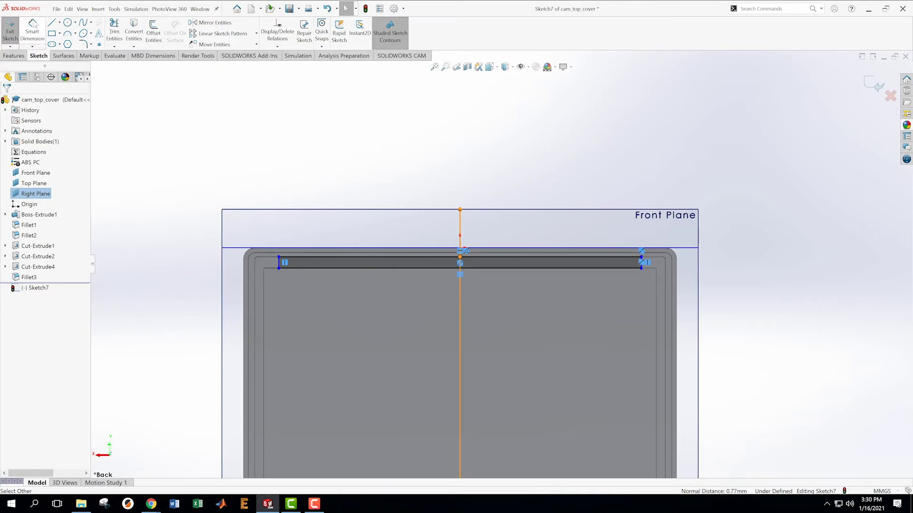
{"action": "left_click", "coordinate": [344, 176]}
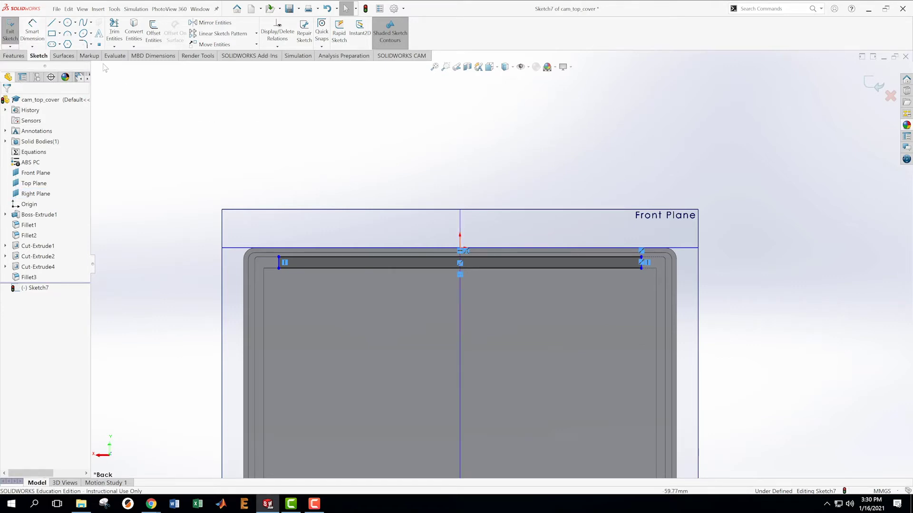
Dimension the rectangle's outer long side to 68.15 mm and finish the sketch
{"action": "key", "text": "d"}
{"action": "left_click", "coordinate": [362, 256]}
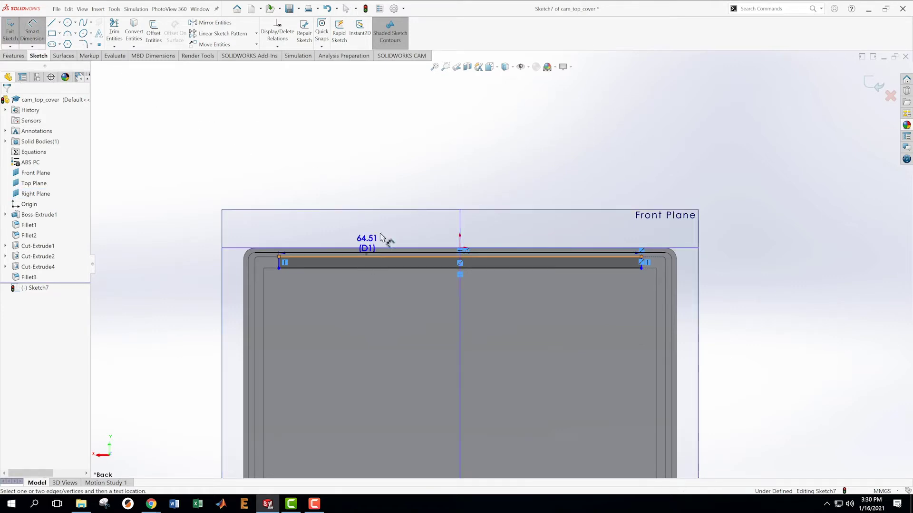
{"action": "left_click", "coordinate": [440, 161]}
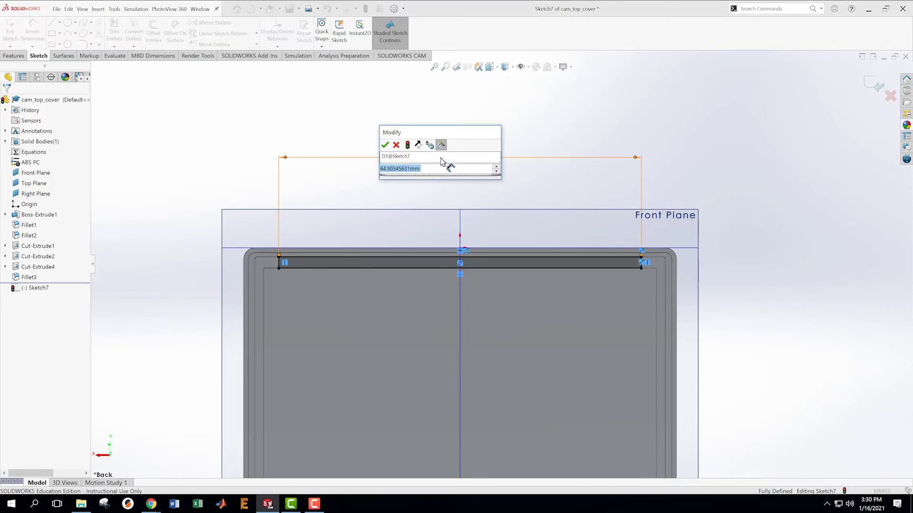
{"action": "type", "text": "68.15"}
{"action": "key", "text": "Return"}
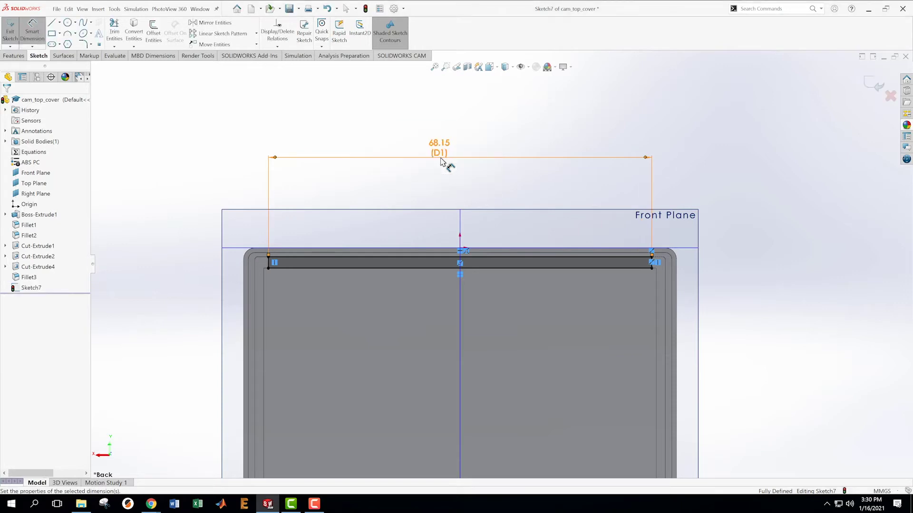
{"action": "left_click", "coordinate": [875, 85]}
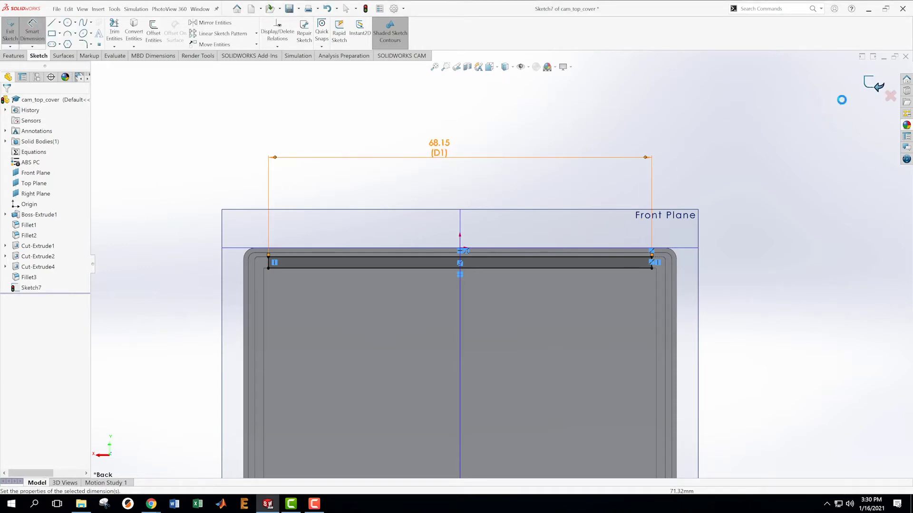
Cut-extrude the rim rectangle to a blind depth of 1.35 mm
{"action": "middle_click_drag", "start_coordinate": [570, 257], "coordinate": [744, 336]}
{"action": "scroll", "coordinate": [689, 316], "scroll_direction": "down", "scroll_amount": 3}
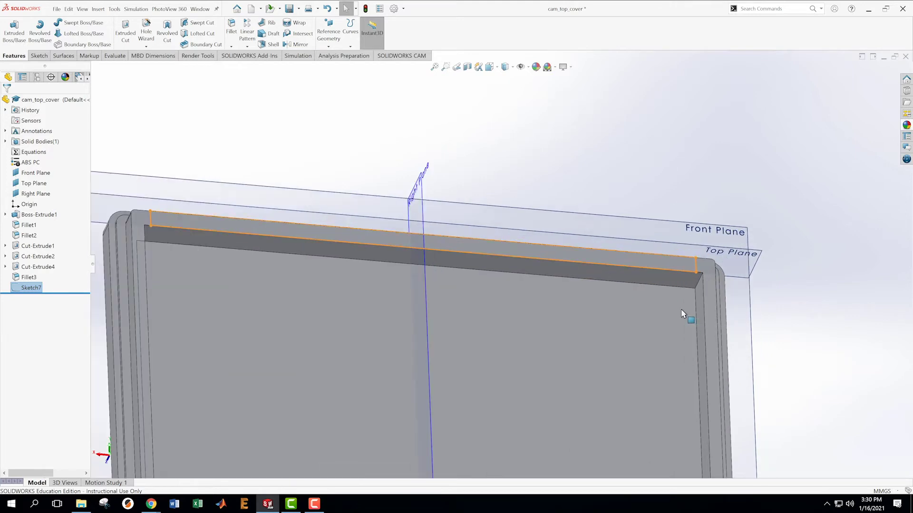
{"action": "scroll", "coordinate": [214, 126], "scroll_direction": "up", "scroll_amount": 3}
{"action": "mouse_move", "coordinate": [214, 126]}
{"action": "middle_mouse_down"}
{"action": "mouse_move", "coordinate": [235, 274]}
{"action": "mouse_move", "coordinate": [220, 189]}
{"action": "middle_mouse_up"}
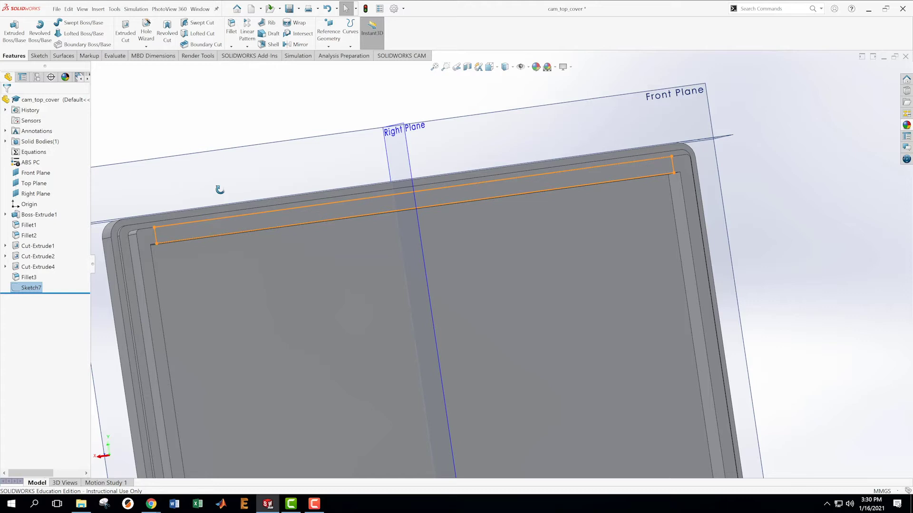
{"action": "left_click", "coordinate": [126, 29]}
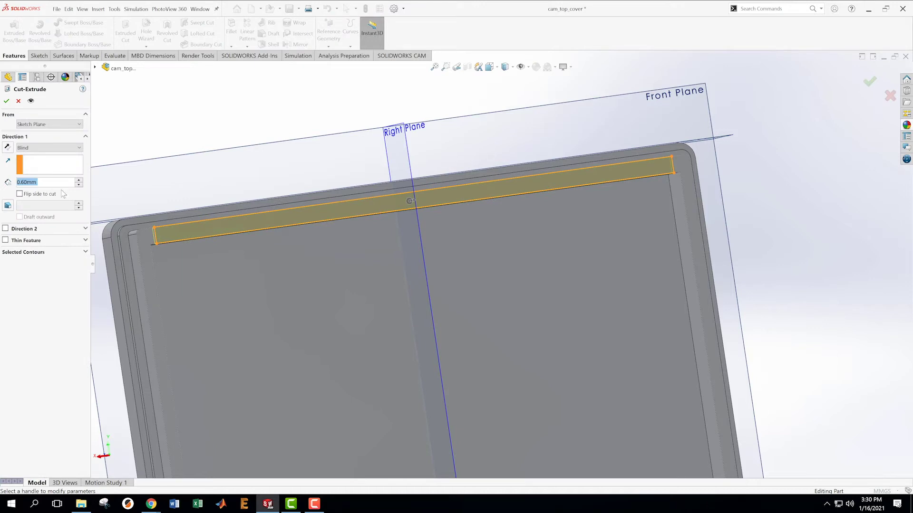
{"action": "type", "text": "1.35"}
{"action": "mouse_move", "coordinate": [63, 193]}
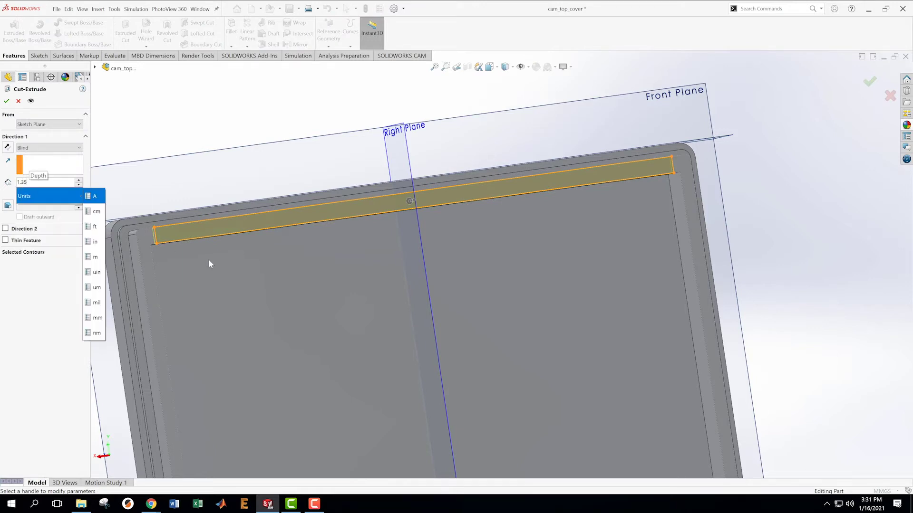
{"action": "middle_click_drag", "start_coordinate": [285, 314], "coordinate": [270, 216]}
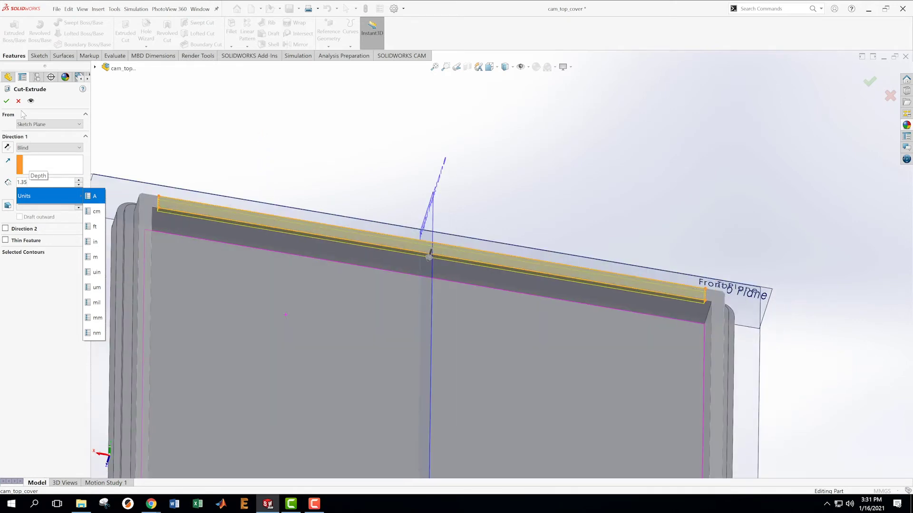
{"action": "key", "text": "Return"}
{"action": "middle_click_drag", "start_coordinate": [404, 209], "coordinate": [631, 228]}
{"action": "left_click", "coordinate": [870, 81]}
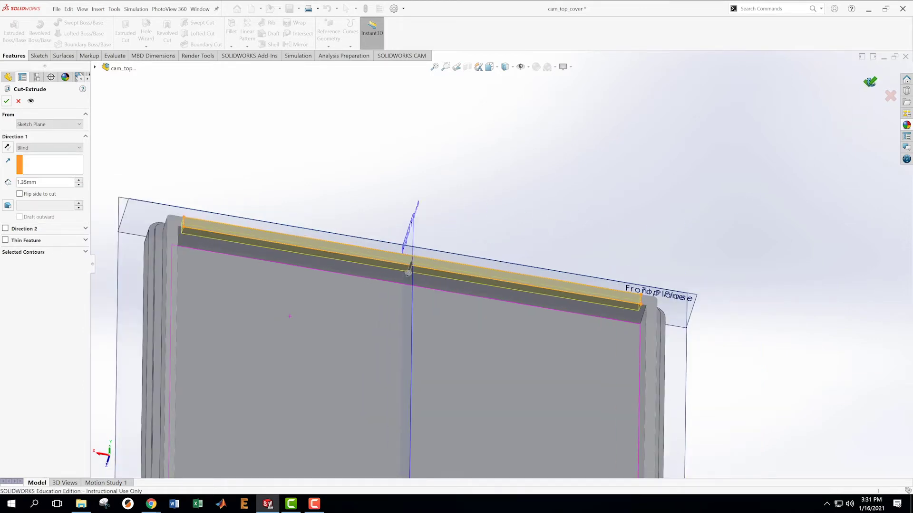
Start a new sketch on the cover's flat outer face and draw a circle about 9.4 mm in diameter on the centerline near the large-radius end
{"action": "middle_click_drag", "start_coordinate": [573, 271], "coordinate": [575, 174]}
{"action": "left_click", "coordinate": [577, 349]}
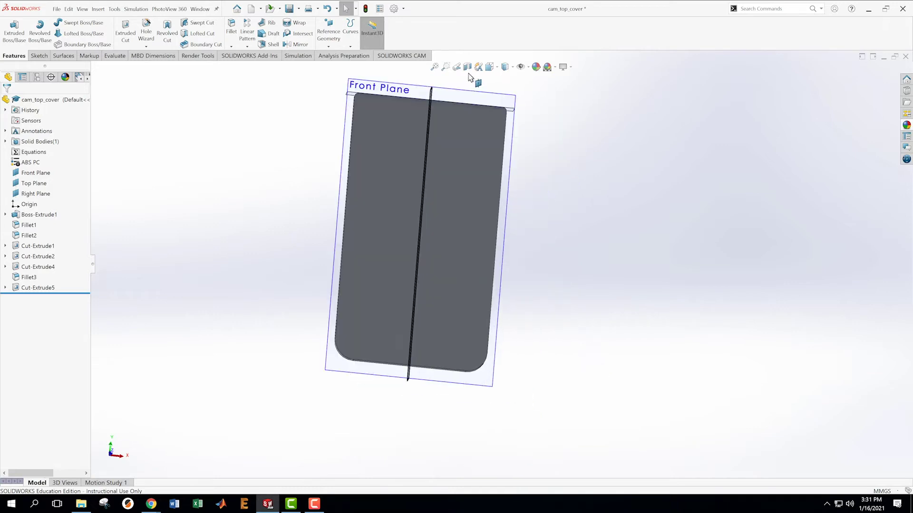
{"action": "left_click", "coordinate": [489, 67]}
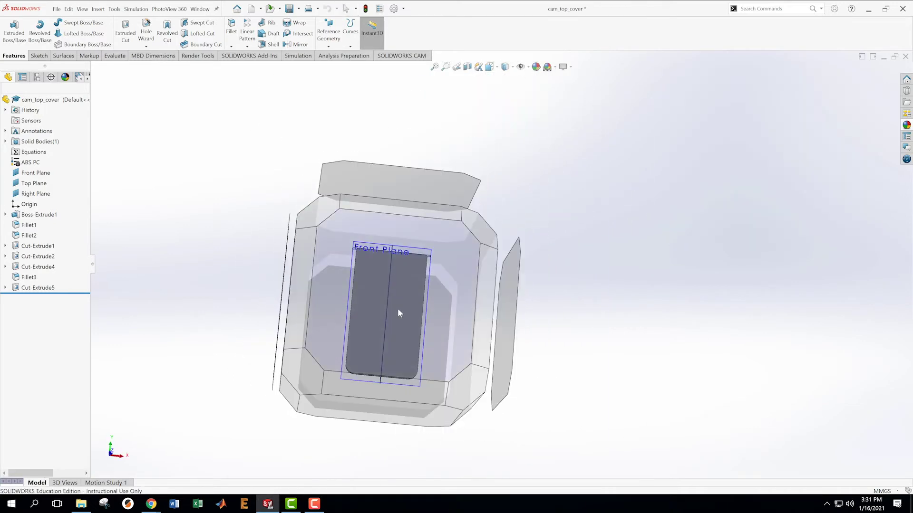
{"action": "left_click", "coordinate": [398, 310]}
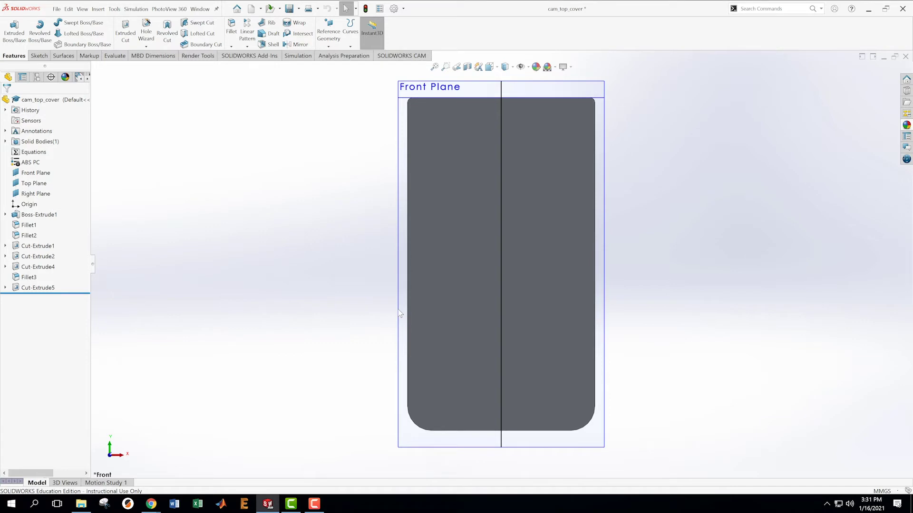
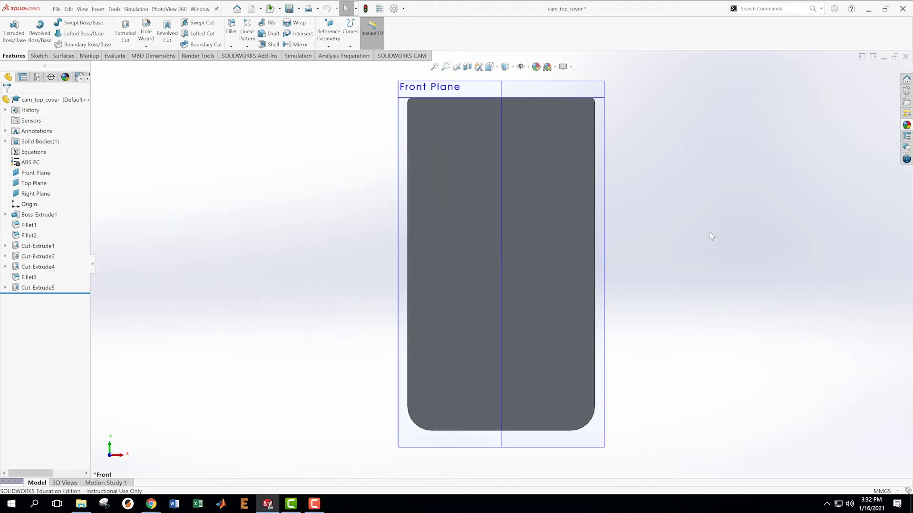
{"action": "middle_click_drag", "start_coordinate": [709, 233], "coordinate": [536, 230]}
{"action": "scroll", "coordinate": [523, 237], "scroll_direction": "up", "scroll_amount": 3}
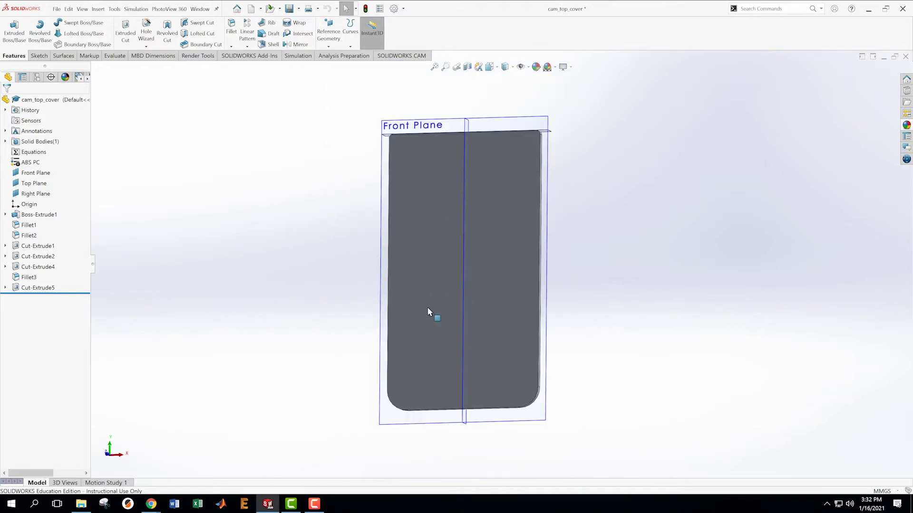
{"action": "right_click", "coordinate": [415, 325]}
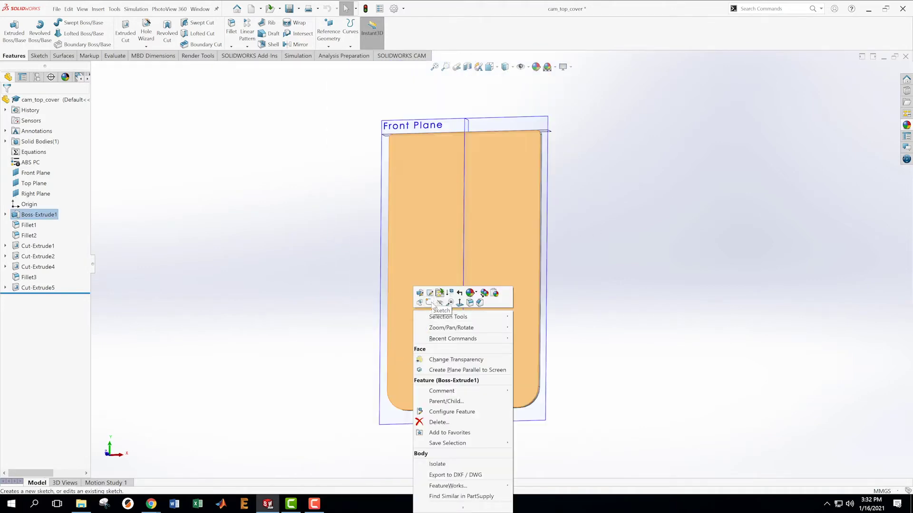
{"action": "left_click", "coordinate": [430, 303]}
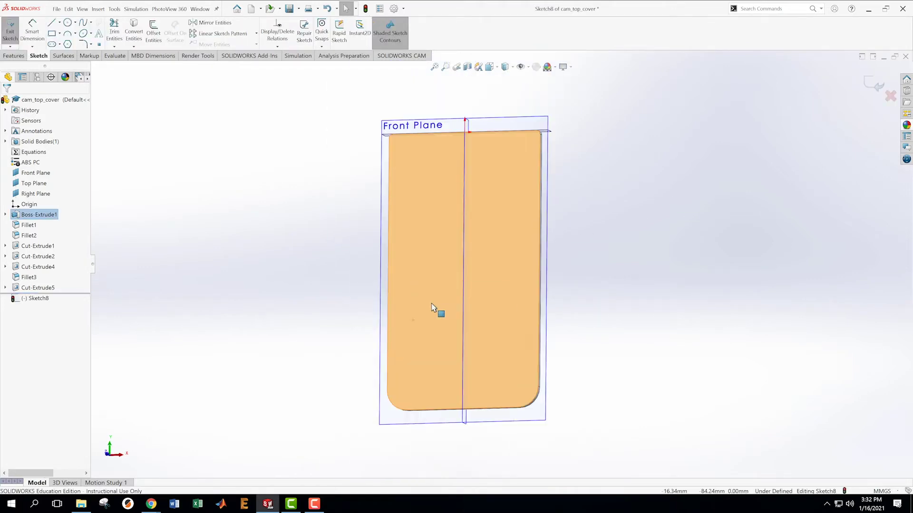
{"action": "right_click", "coordinate": [43, 300]}
{"action": "left_click", "coordinate": [63, 293]}
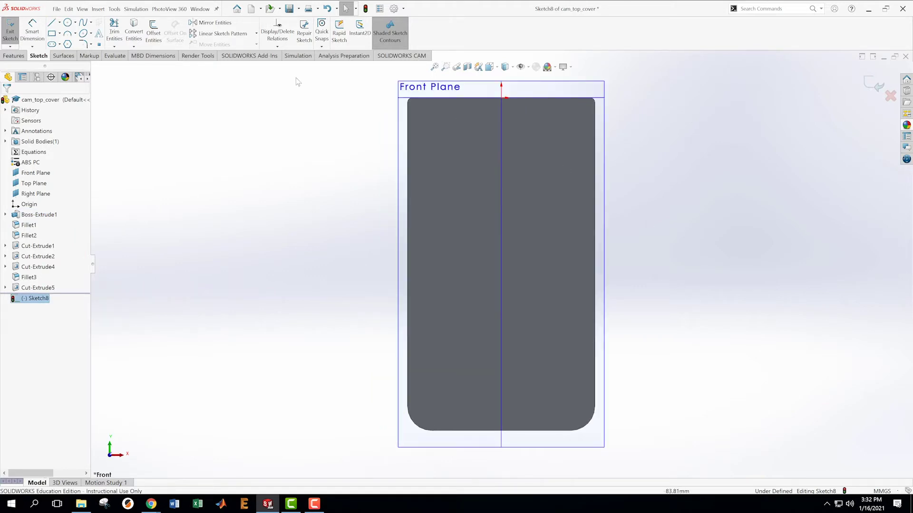
{"action": "left_click", "coordinate": [68, 22]}
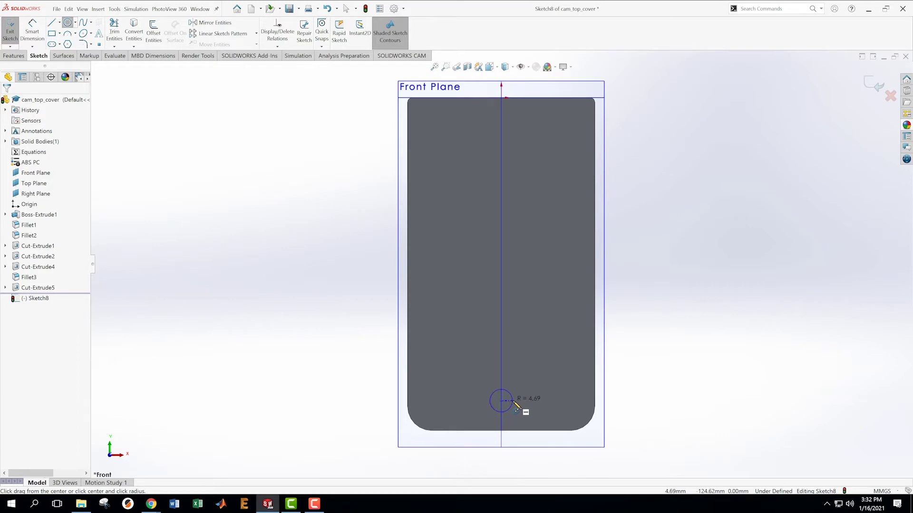
{"action": "left_click", "coordinate": [512, 405]}
{"action": "key", "text": "Escape"}
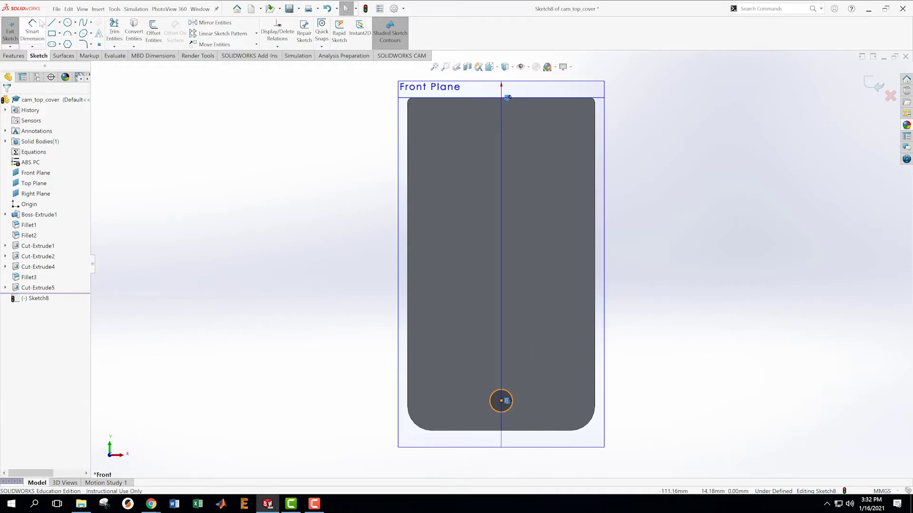
Dimension the circle's center 121.80 mm from the Top Plane
{"action": "left_click", "coordinate": [32, 31]}
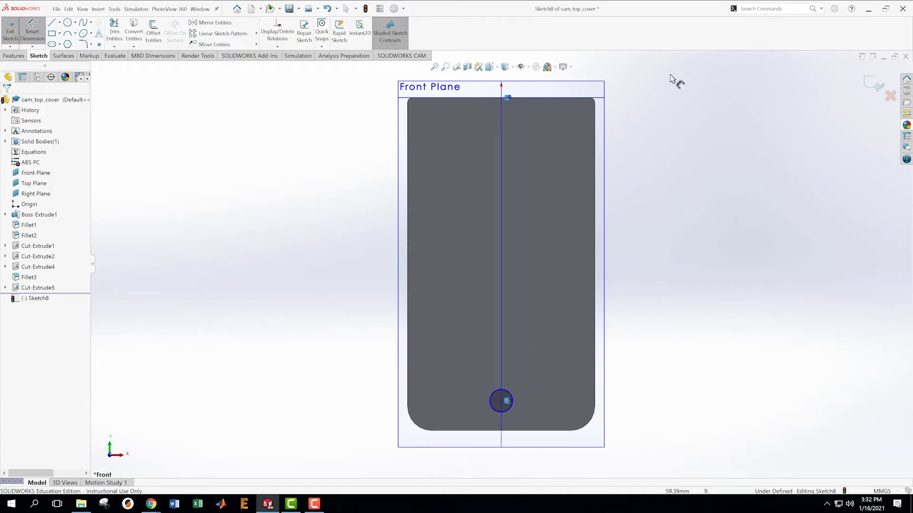
{"action": "left_click", "coordinate": [604, 100]}
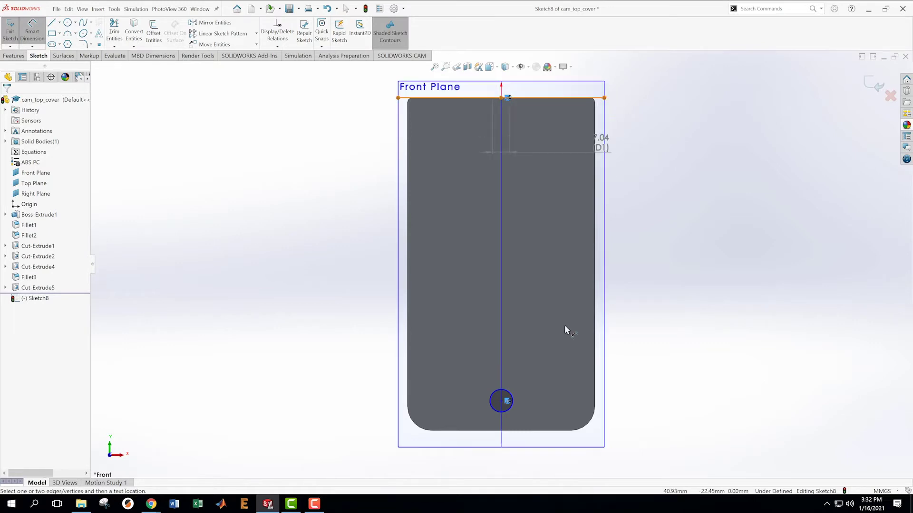
{"action": "left_click", "coordinate": [501, 401]}
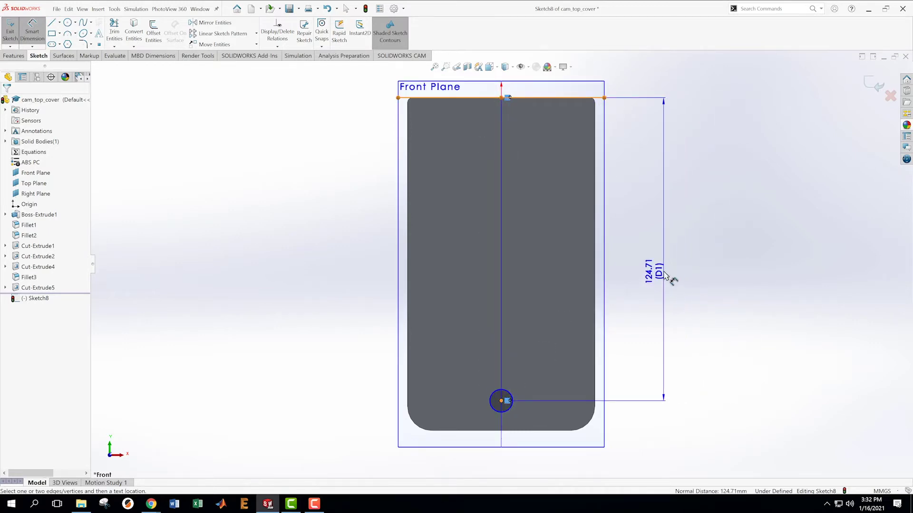
{"action": "left_click", "coordinate": [663, 272]}
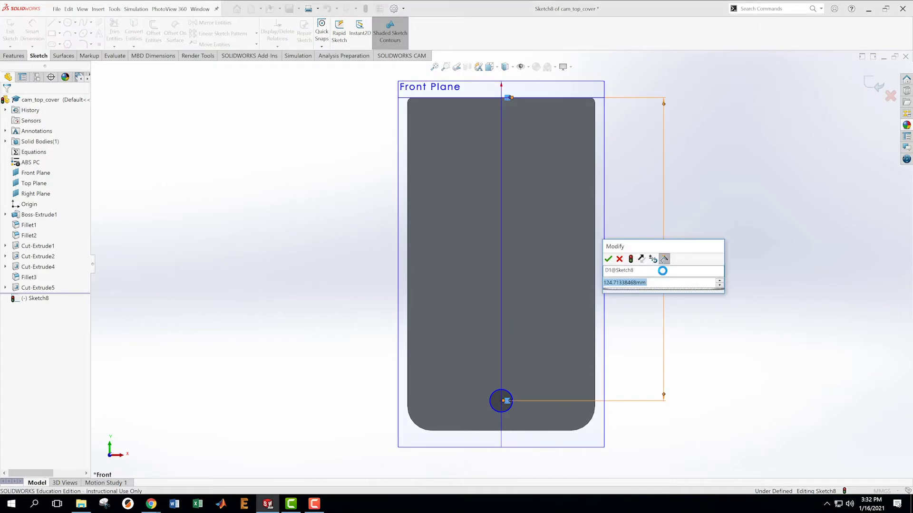
{"action": "type", "text": "121.80"}
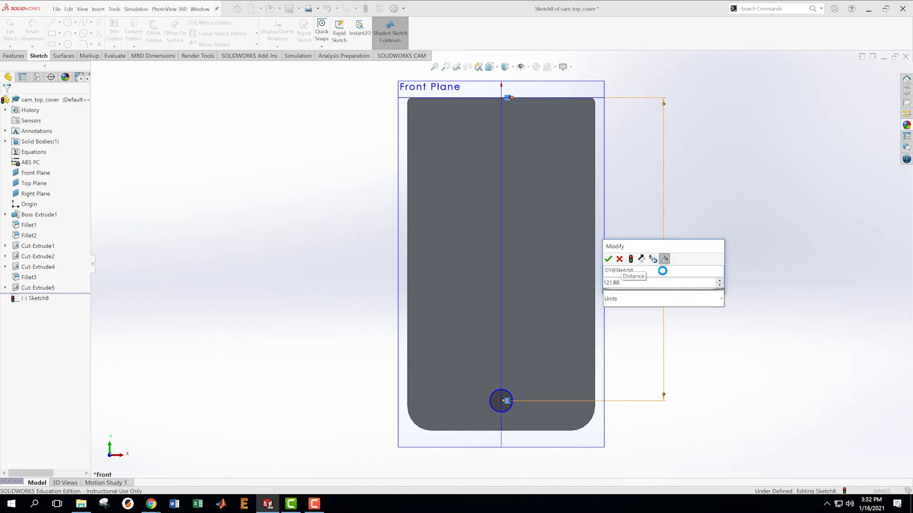
{"action": "key", "text": "Return"}
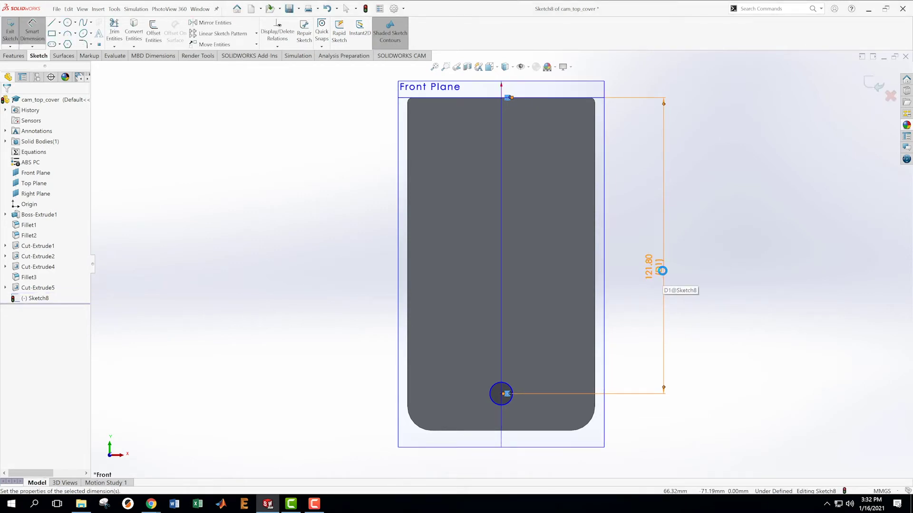
Set the circle's diameter to 9.15 mm
{"action": "left_click", "coordinate": [509, 388]}
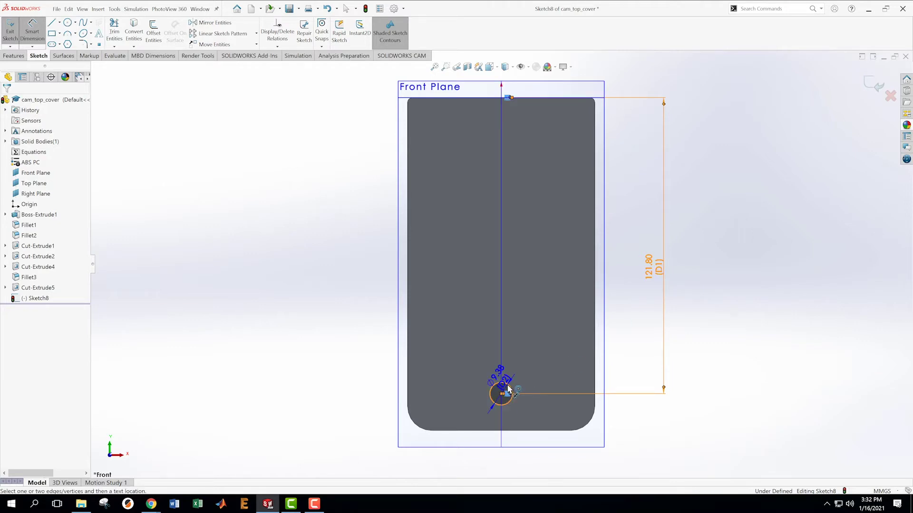
{"action": "left_click", "coordinate": [542, 357]}
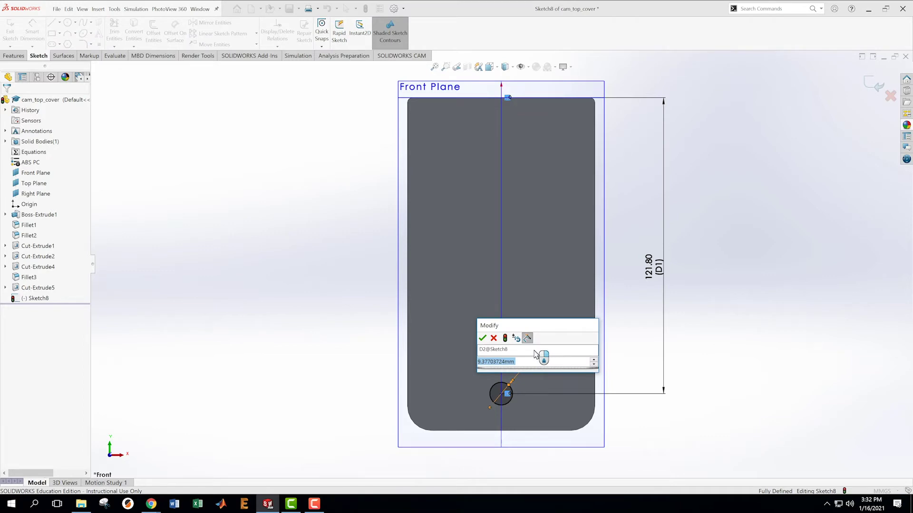
{"action": "type", "text": "9.15"}
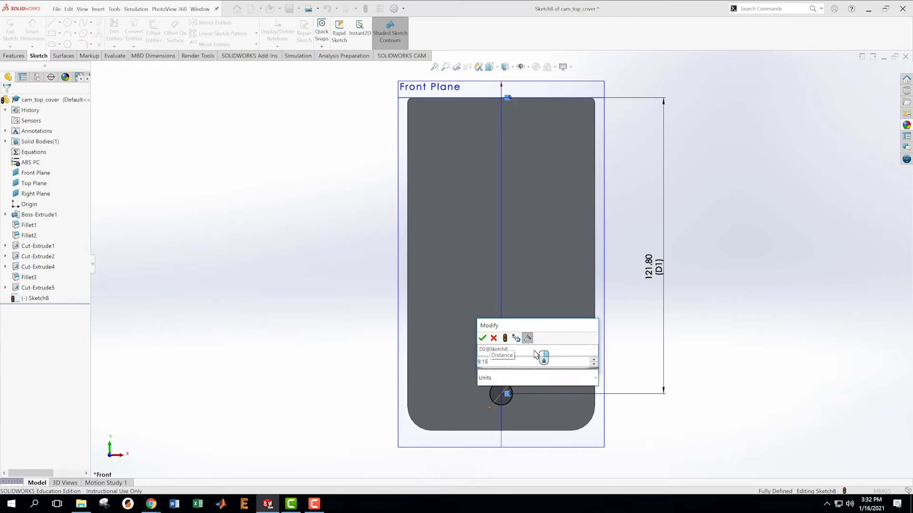
{"action": "key", "text": "Return"}
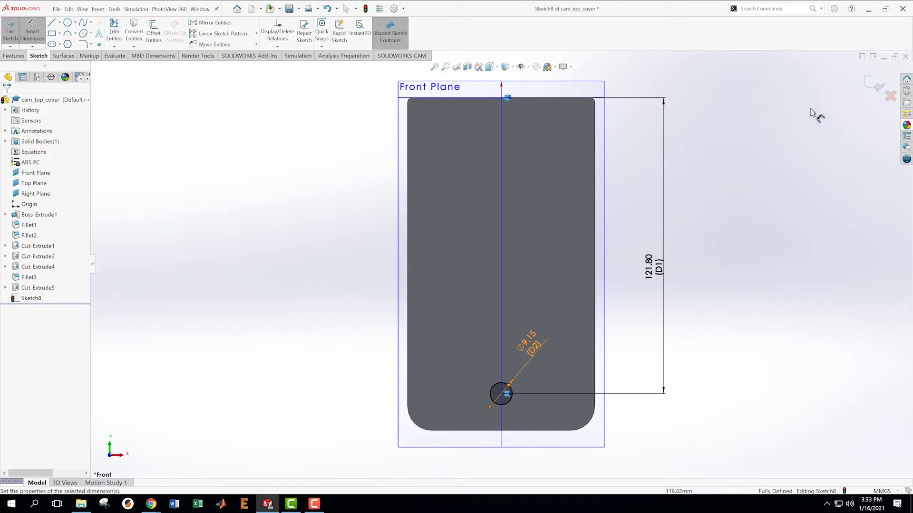
Exit the circle sketch and cut-extrude it Through All to make the hole in the cover
{"action": "left_click", "coordinate": [876, 85]}
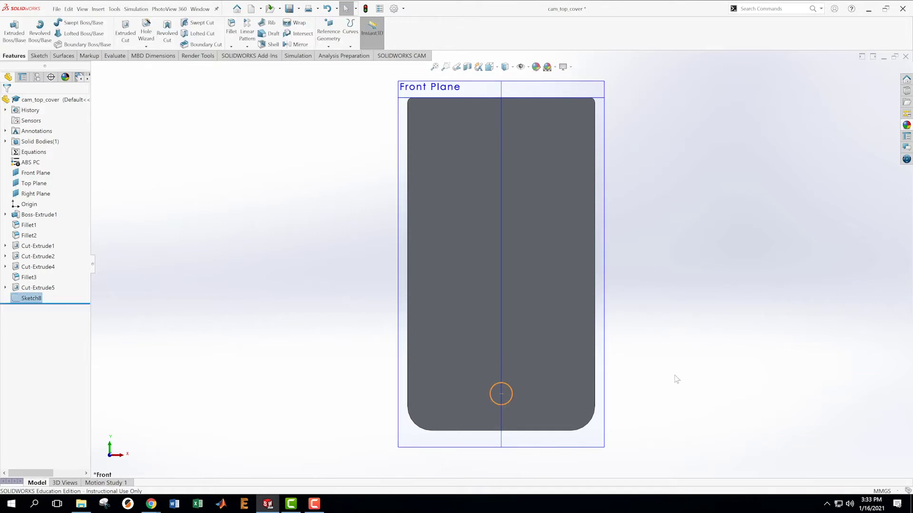
{"action": "middle_click_drag", "start_coordinate": [667, 384], "coordinate": [642, 373]}
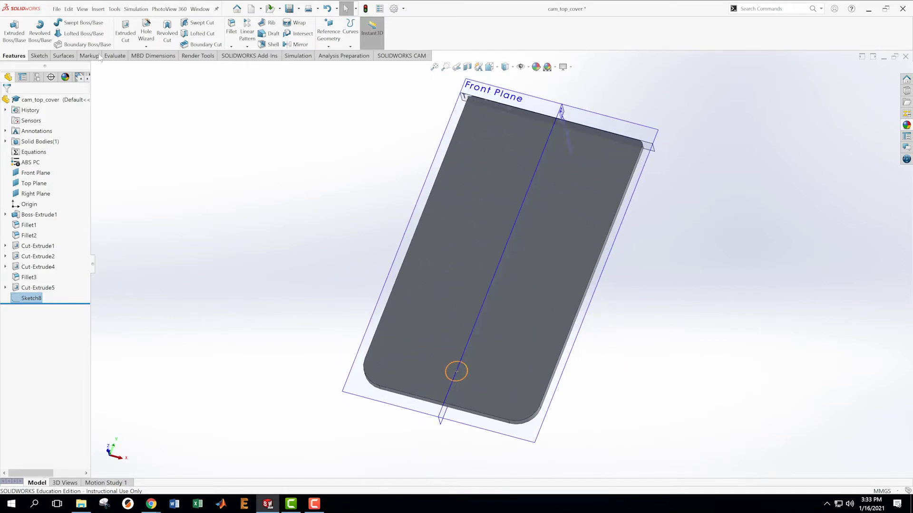
{"action": "left_click", "coordinate": [125, 34]}
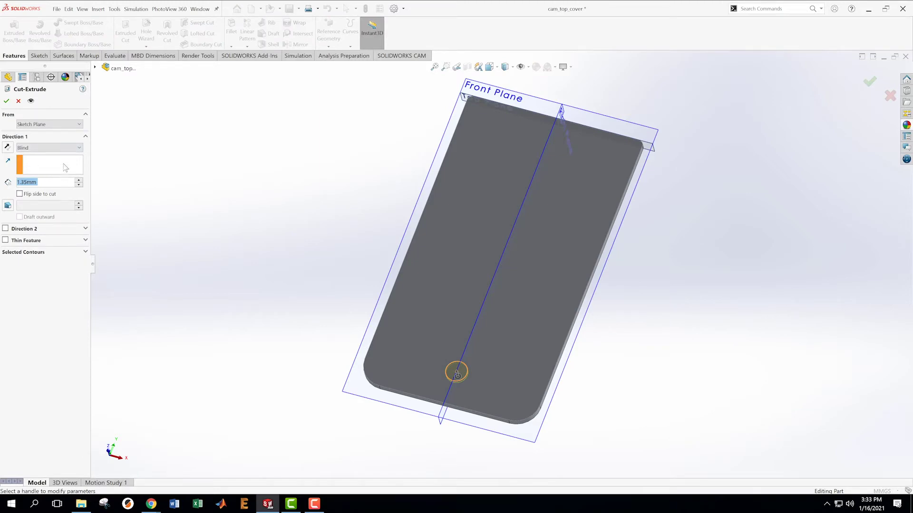
{"action": "left_click", "coordinate": [80, 149]}
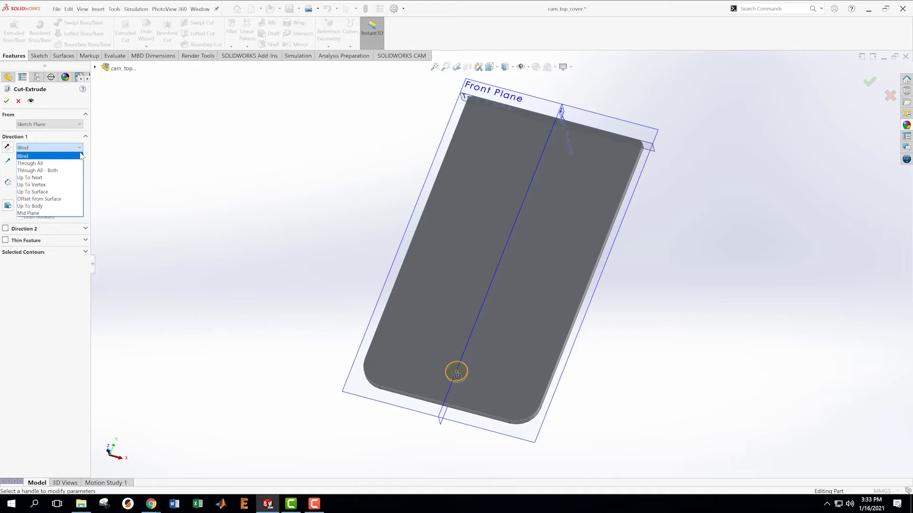
{"action": "left_click", "coordinate": [29, 163]}
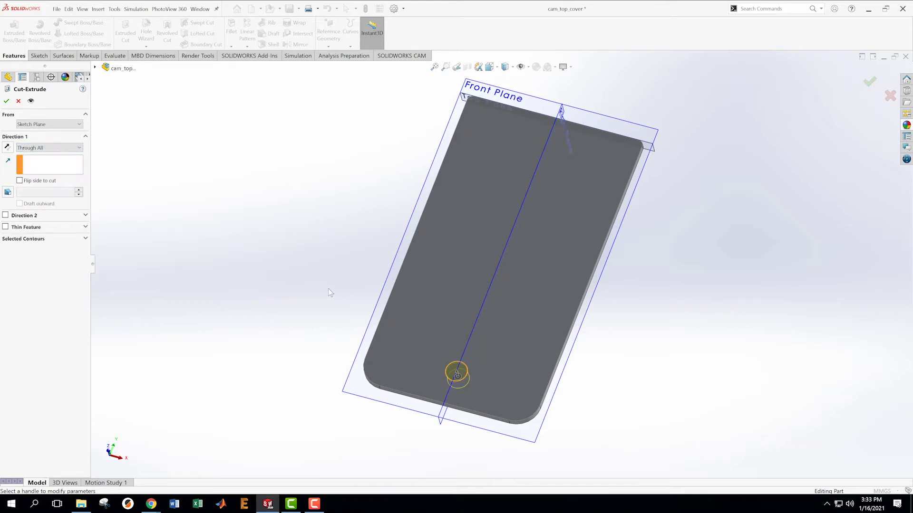
{"action": "middle_click_drag", "start_coordinate": [328, 289], "coordinate": [294, 212]}
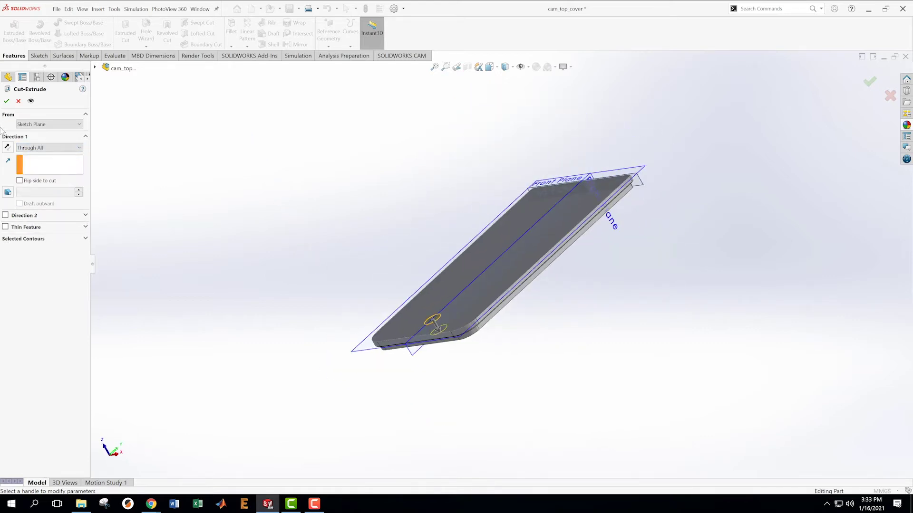
{"action": "left_click", "coordinate": [6, 100]}
{"action": "scroll", "coordinate": [371, 219], "scroll_direction": "down", "scroll_amount": 2}
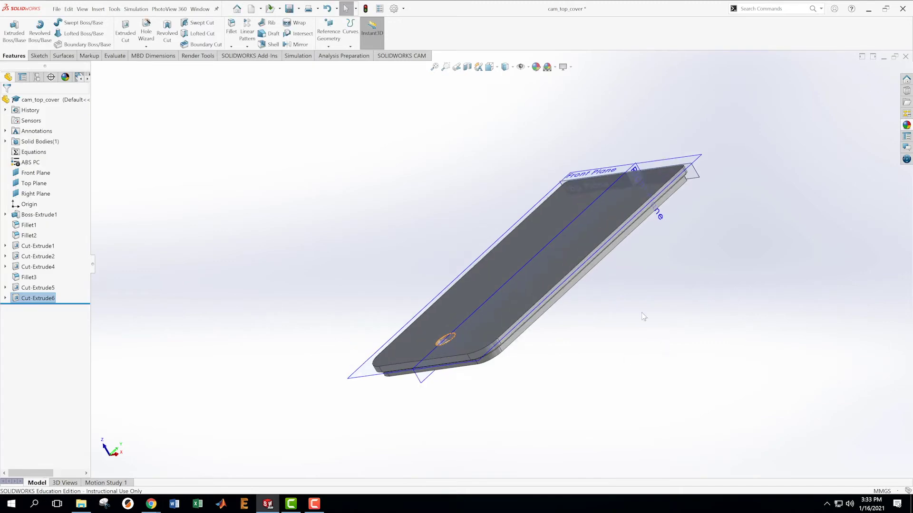
Measure the distance between the cover's inner floor face and its flat outer face
{"action": "middle_click_drag", "start_coordinate": [644, 317], "coordinate": [592, 300]}
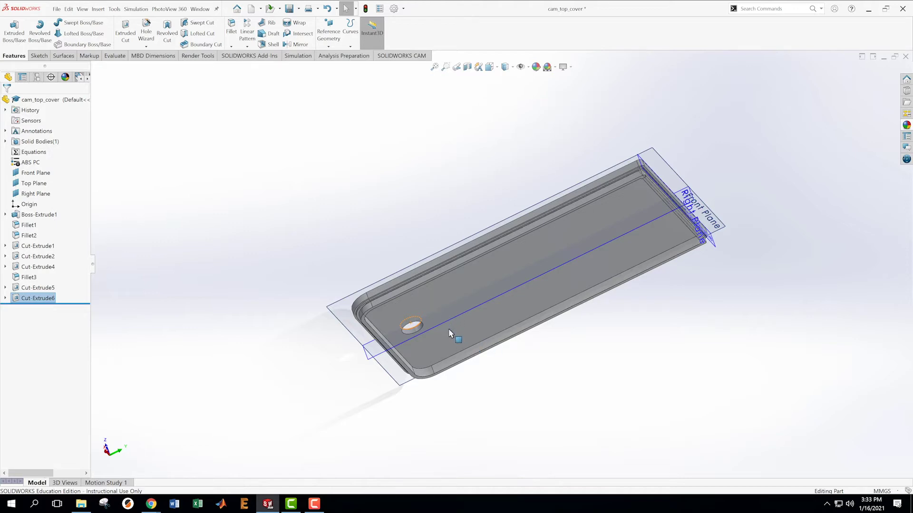
{"action": "scroll", "coordinate": [457, 331], "scroll_direction": "down", "scroll_amount": 3}
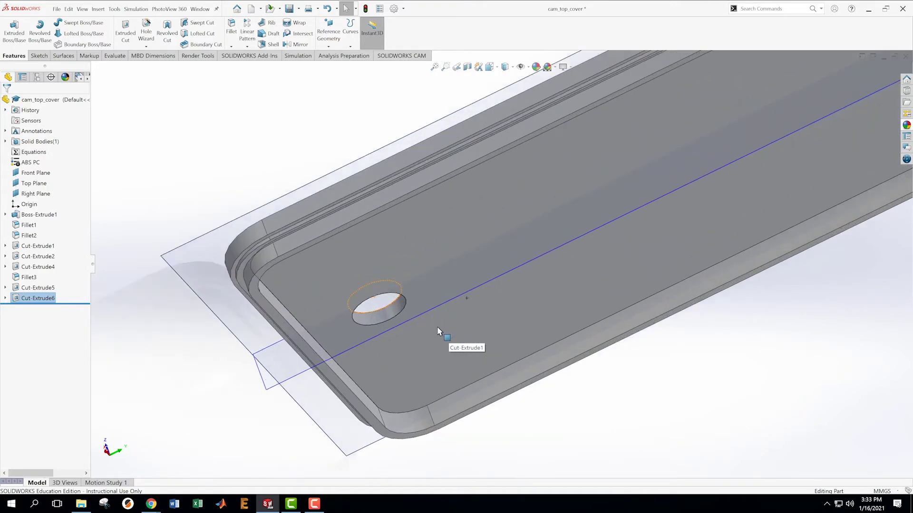
{"action": "middle_click_drag", "start_coordinate": [437, 331], "coordinate": [461, 304]}
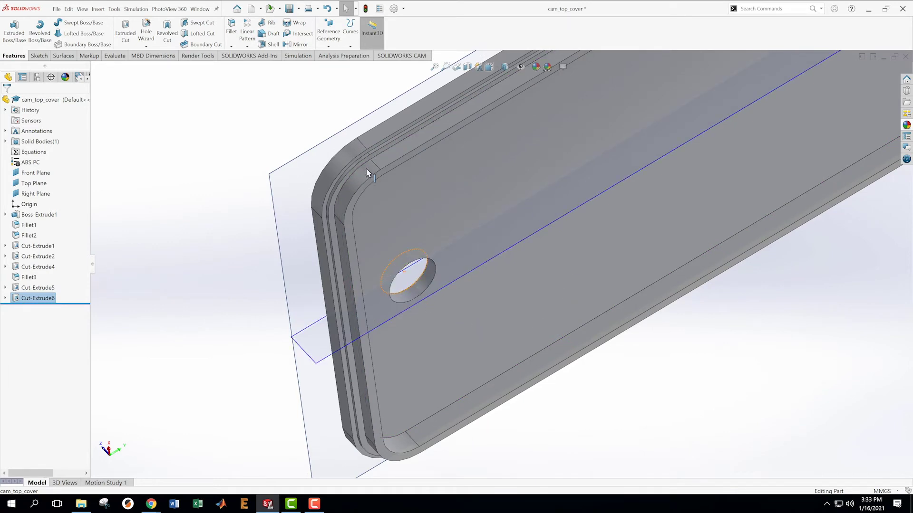
{"action": "left_click", "coordinate": [210, 156]}
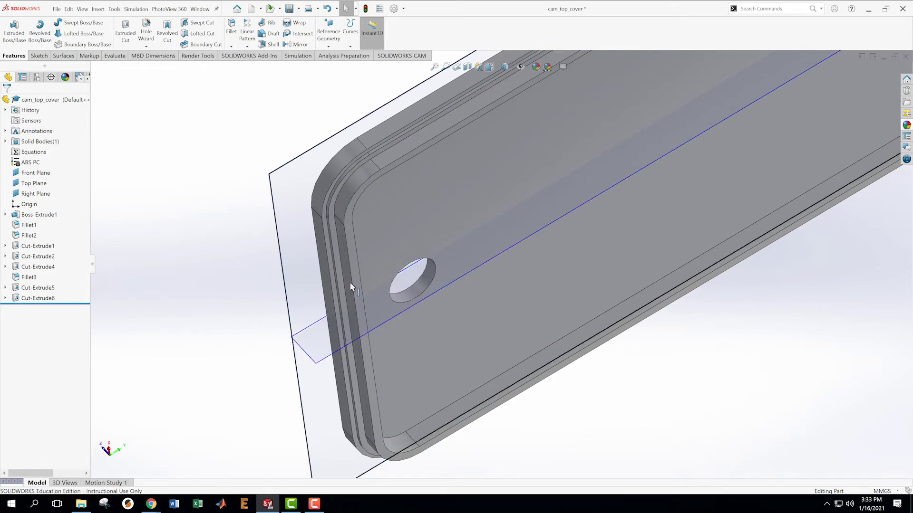
{"action": "left_click", "coordinate": [109, 57]}
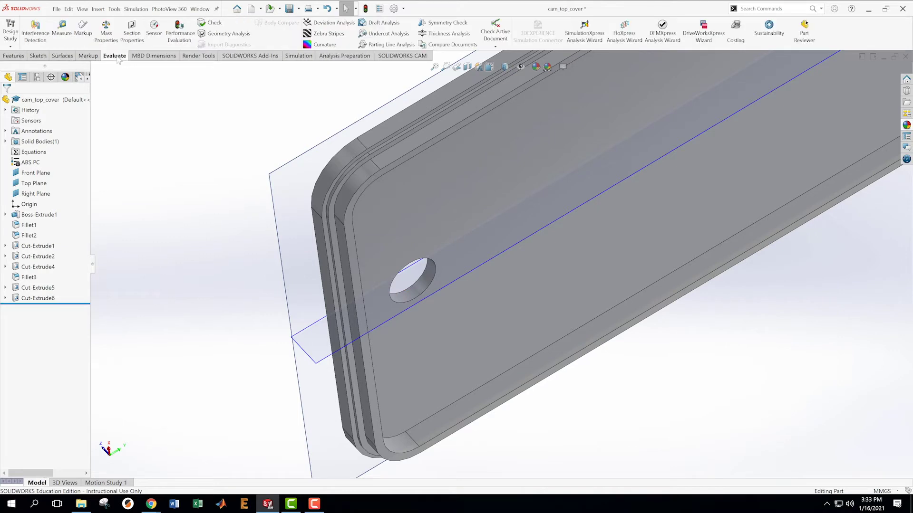
{"action": "left_click", "coordinate": [63, 32]}
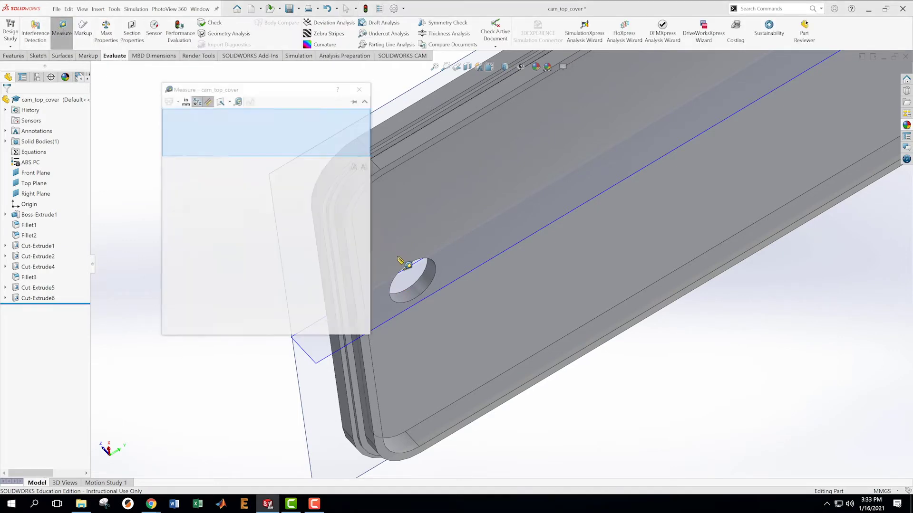
{"action": "left_click", "coordinate": [448, 334]}
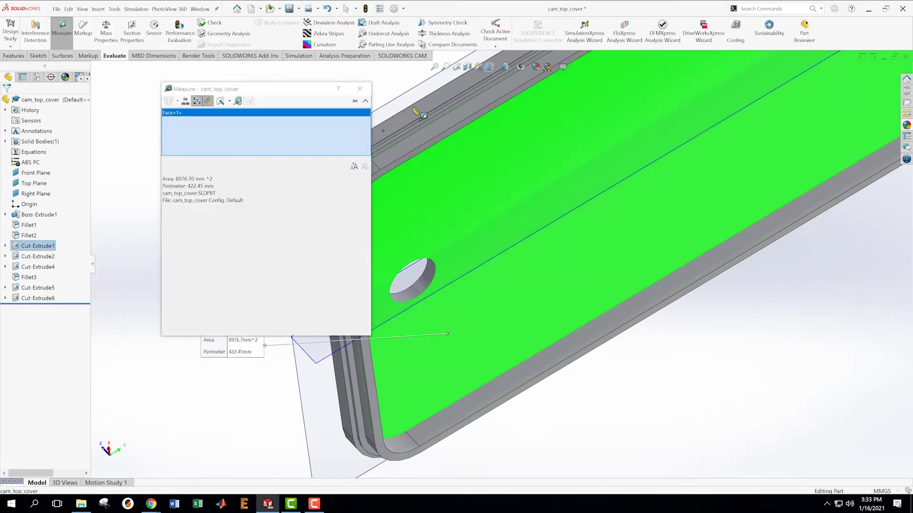
{"action": "middle_click_drag", "start_coordinate": [422, 114], "coordinate": [471, 192]}
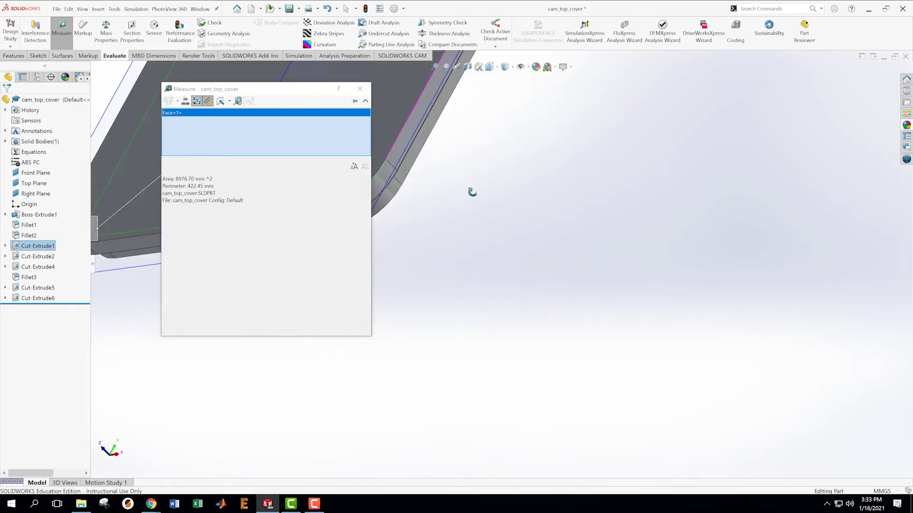
{"action": "left_click", "coordinate": [403, 113]}
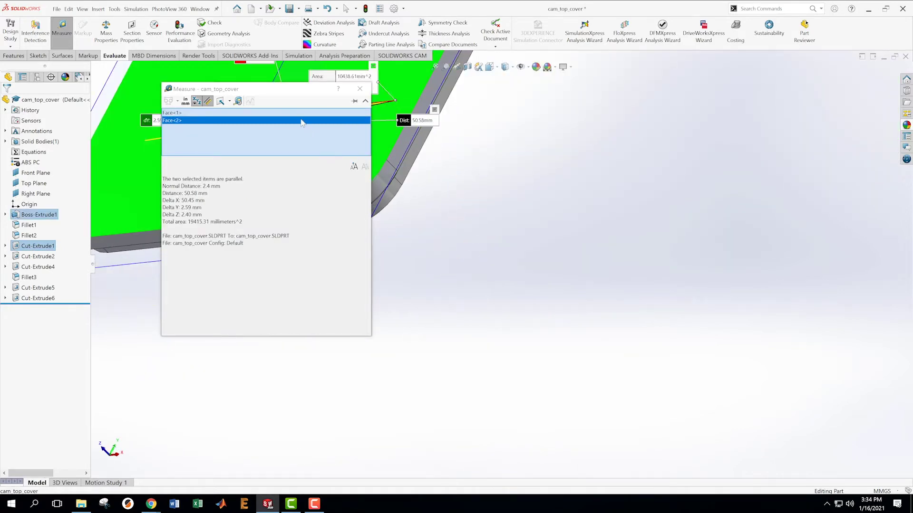
{"action": "left_click_drag", "start_coordinate": [259, 90], "coordinate": [592, 181]}
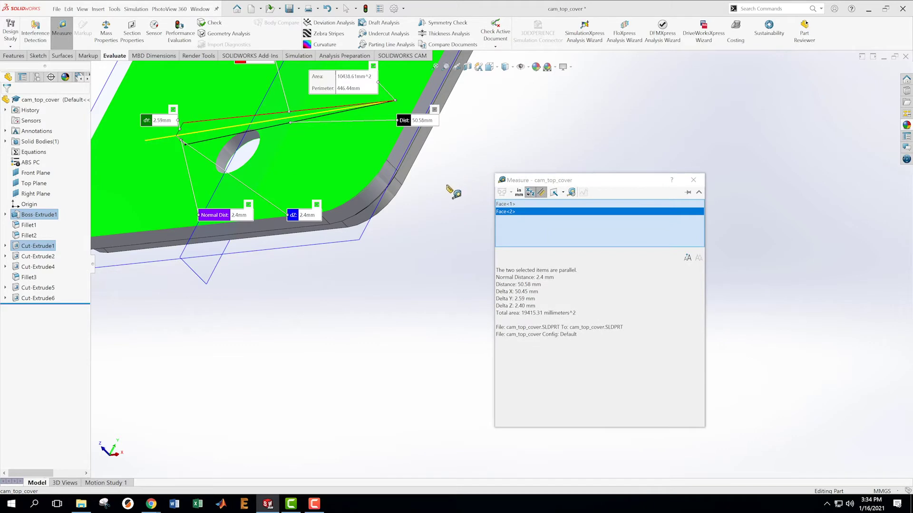
{"action": "scroll", "coordinate": [430, 209], "scroll_direction": "up", "scroll_amount": 3}
{"action": "scroll", "coordinate": [425, 219], "scroll_direction": "down", "scroll_amount": 2}
{"action": "middle_click_drag", "start_coordinate": [447, 274], "coordinate": [385, 289]}
{"action": "scroll", "coordinate": [390, 257], "scroll_direction": "up", "scroll_amount": 6}
{"action": "scroll", "coordinate": [416, 255], "scroll_direction": "down", "scroll_amount": 4}
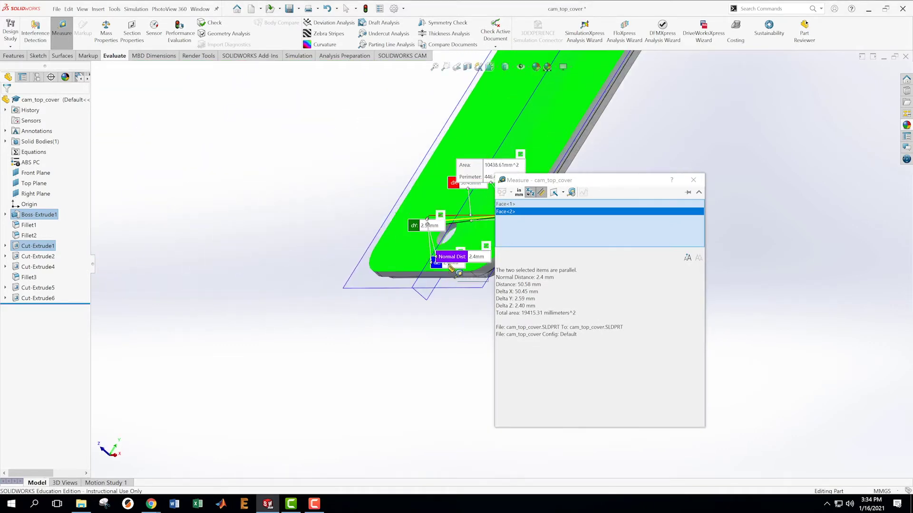
{"action": "scroll", "coordinate": [460, 273], "scroll_direction": "up", "scroll_amount": 6}
{"action": "scroll", "coordinate": [761, 221], "scroll_direction": "down", "scroll_amount": 2}
{"action": "scroll", "coordinate": [779, 227], "scroll_direction": "down", "scroll_amount": 2}
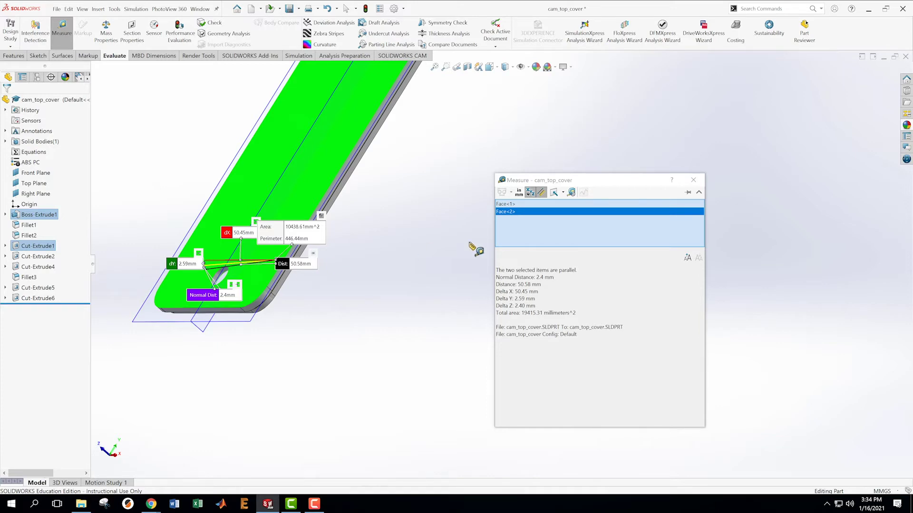
{"action": "left_click", "coordinate": [693, 180]}
{"action": "left_click", "coordinate": [446, 255]}
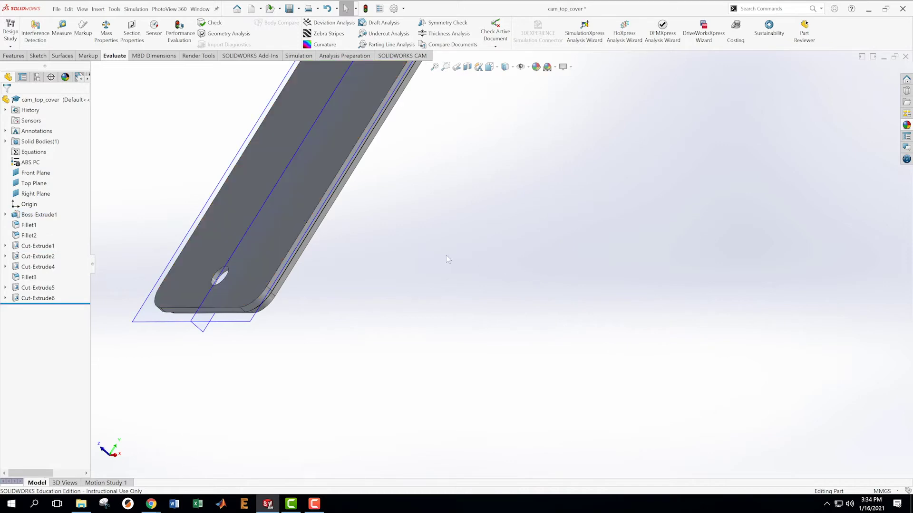
Check the mass properties of the cam_top_cover part
{"action": "scroll", "coordinate": [437, 251], "scroll_direction": "up", "scroll_amount": 6}
{"action": "middle_click_drag", "start_coordinate": [504, 245], "coordinate": [545, 223]}
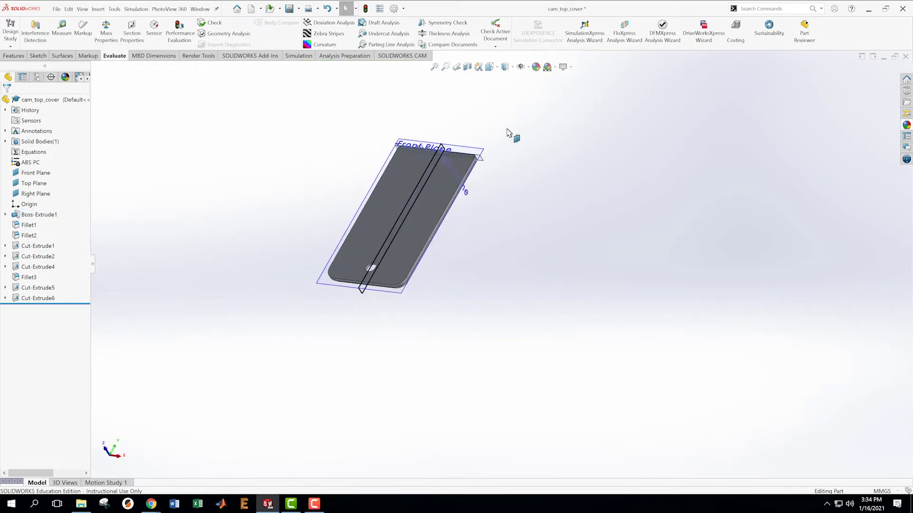
{"action": "scroll", "coordinate": [506, 152], "scroll_direction": "down", "scroll_amount": 3}
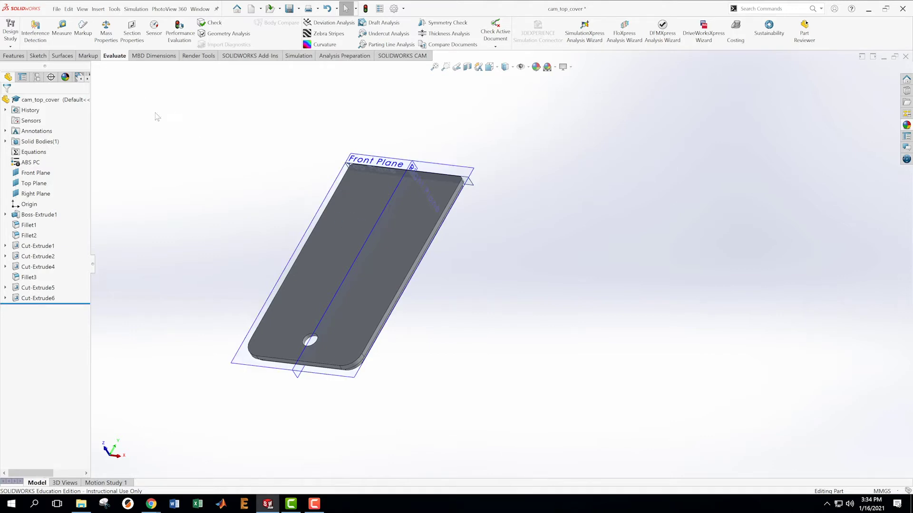
{"action": "left_click", "coordinate": [106, 34]}
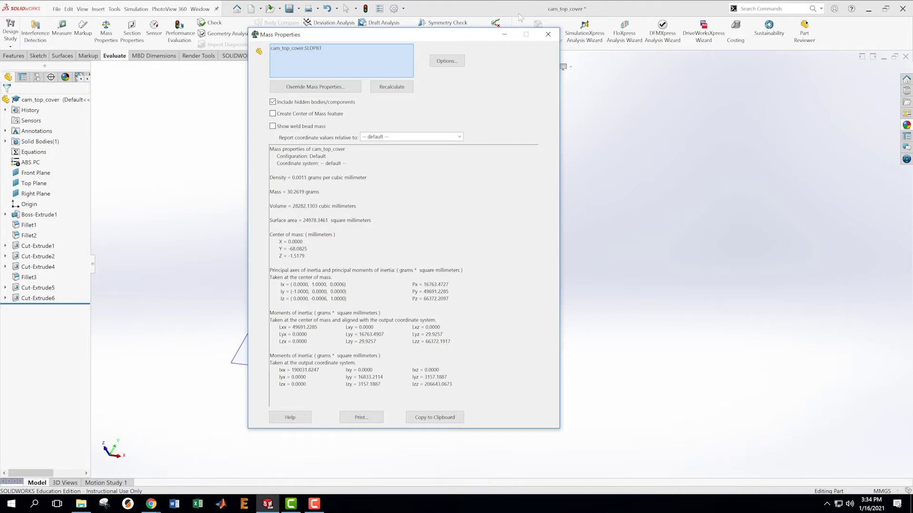
{"action": "left_click", "coordinate": [547, 34]}
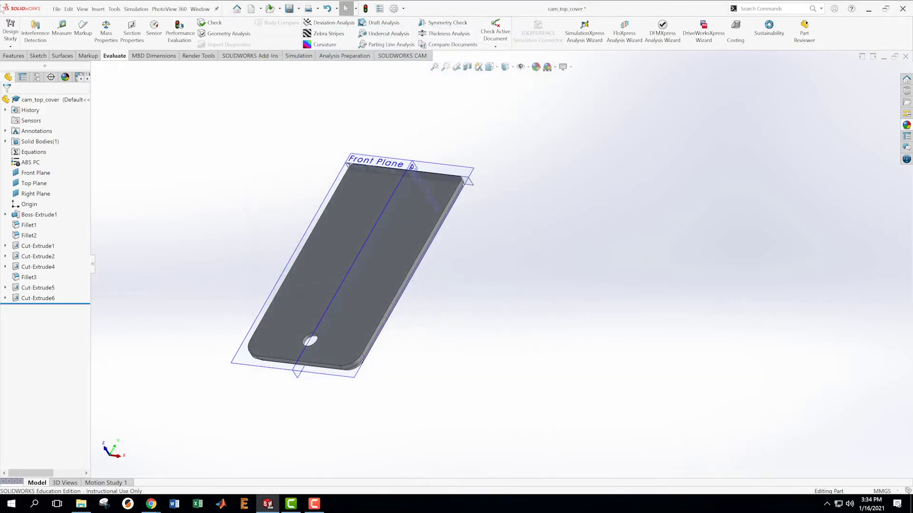
Save the cam_top_cover part
{"action": "left_click", "coordinate": [57, 9]}
{"action": "left_click", "coordinate": [76, 104]}
{"action": "middle_click_drag", "start_coordinate": [444, 321], "coordinate": [462, 288]}
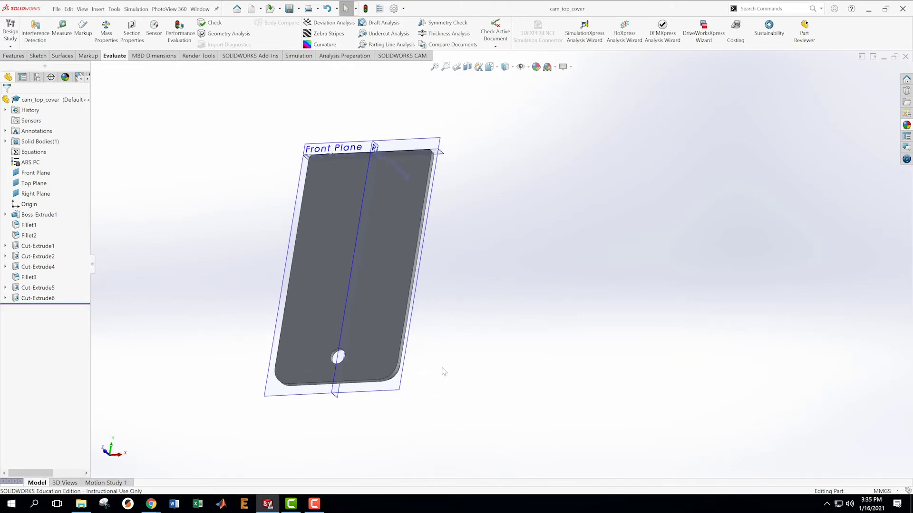
Start a linear pattern of the circular hole cut and set its first-direction spacing to 13 mm
{"action": "scroll", "coordinate": [332, 367], "scroll_direction": "down", "scroll_amount": 3}
{"action": "left_click", "coordinate": [35, 298]}
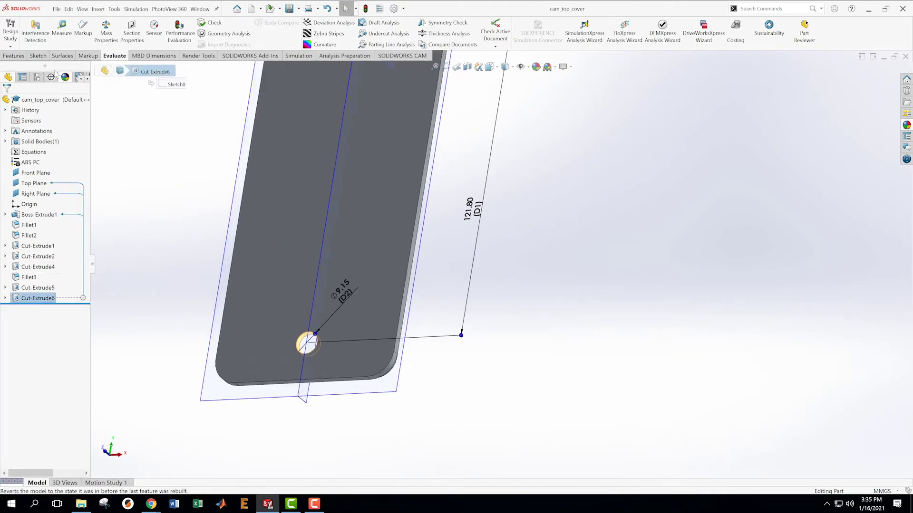
{"action": "left_click", "coordinate": [15, 55]}
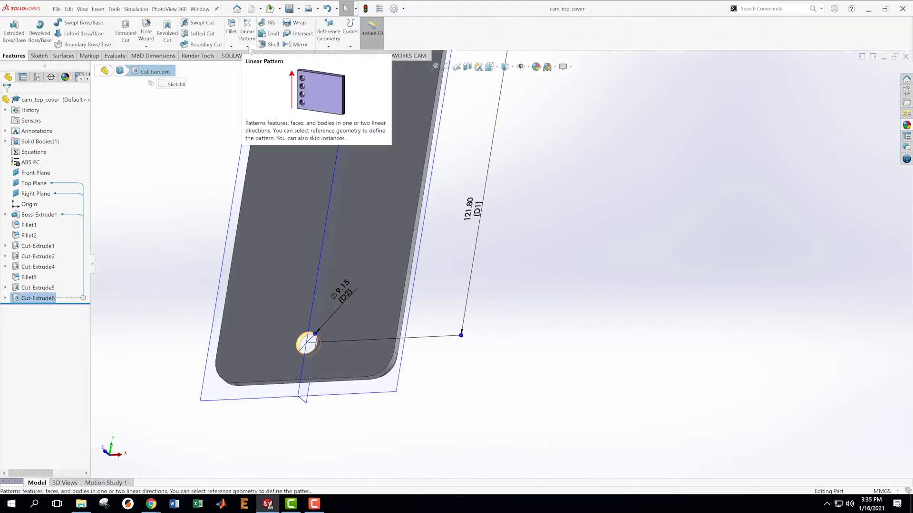
{"action": "left_click", "coordinate": [247, 46]}
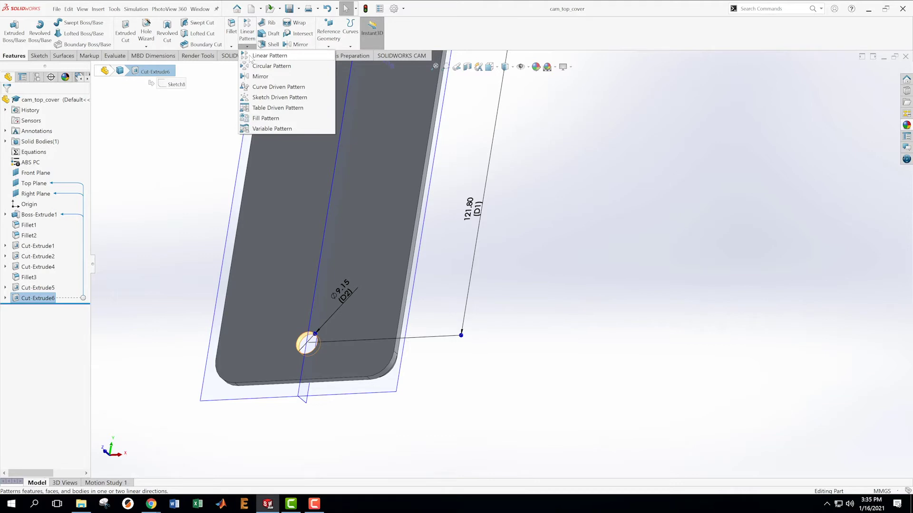
{"action": "left_click", "coordinate": [255, 59]}
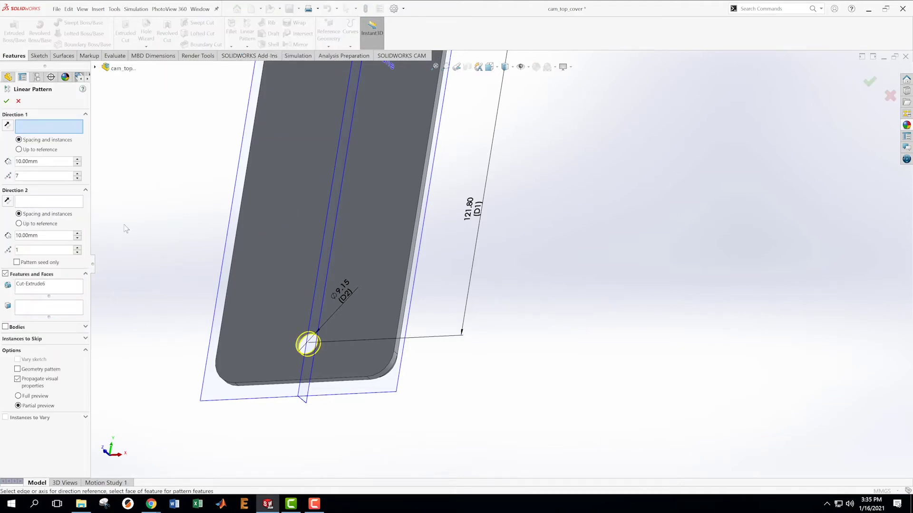
{"action": "left_click", "coordinate": [38, 162]}
{"action": "type", "text": "13"}
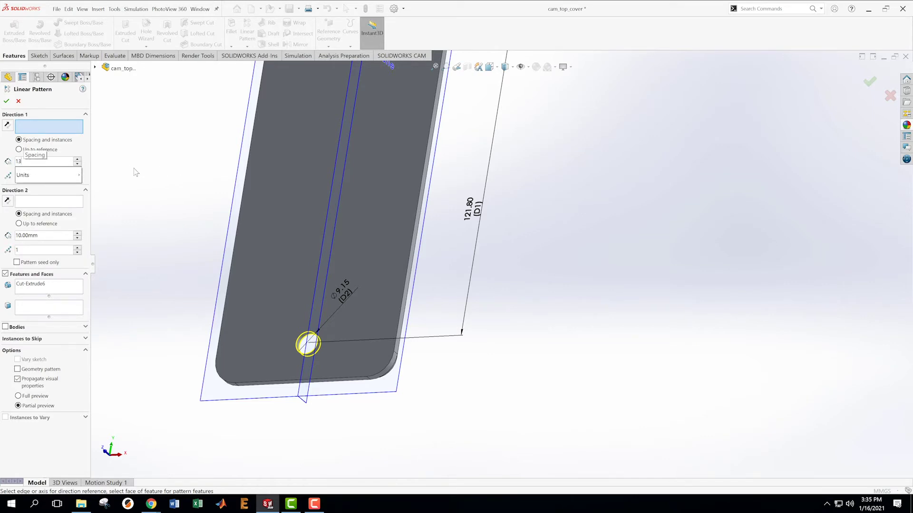
{"action": "left_click", "coordinate": [36, 127]}
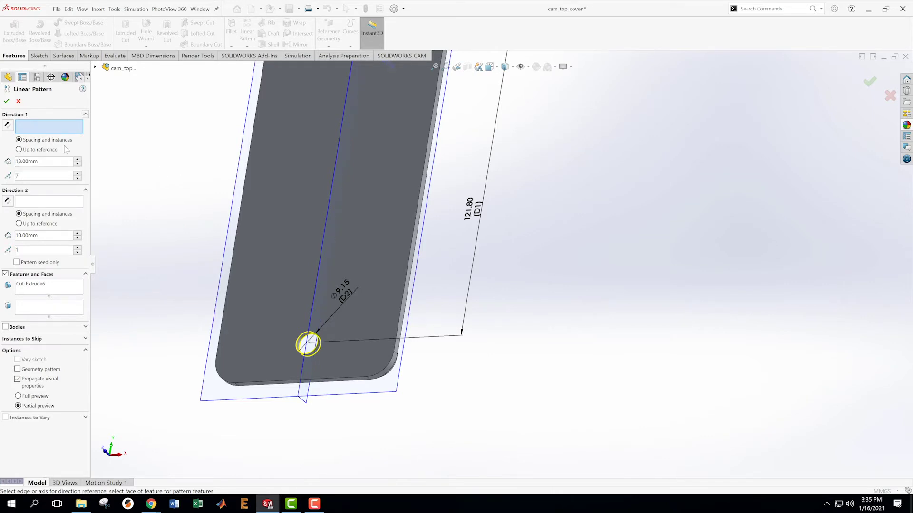
Use the Top Plane as the hole pattern's first direction and set it to 5 instances
{"action": "scroll", "coordinate": [481, 275], "scroll_direction": "up", "scroll_amount": 1}
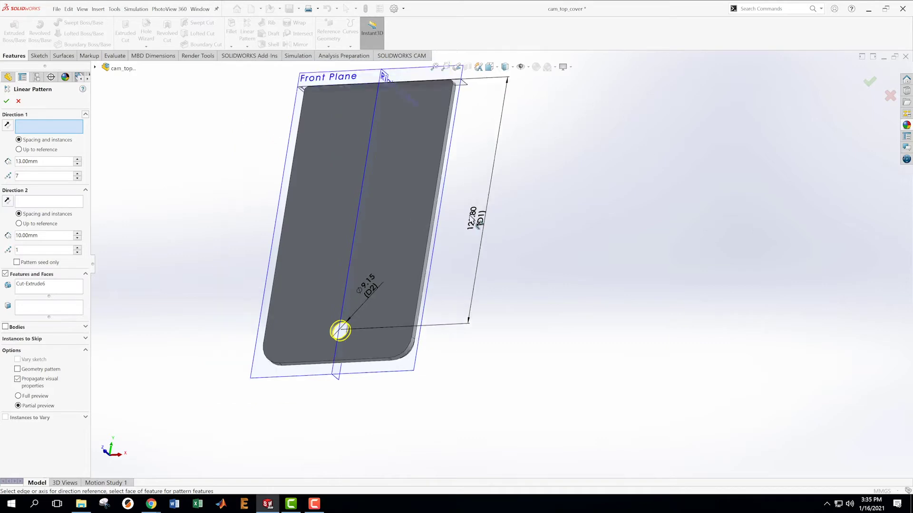
{"action": "middle_click_drag", "start_coordinate": [472, 220], "coordinate": [488, 179]}
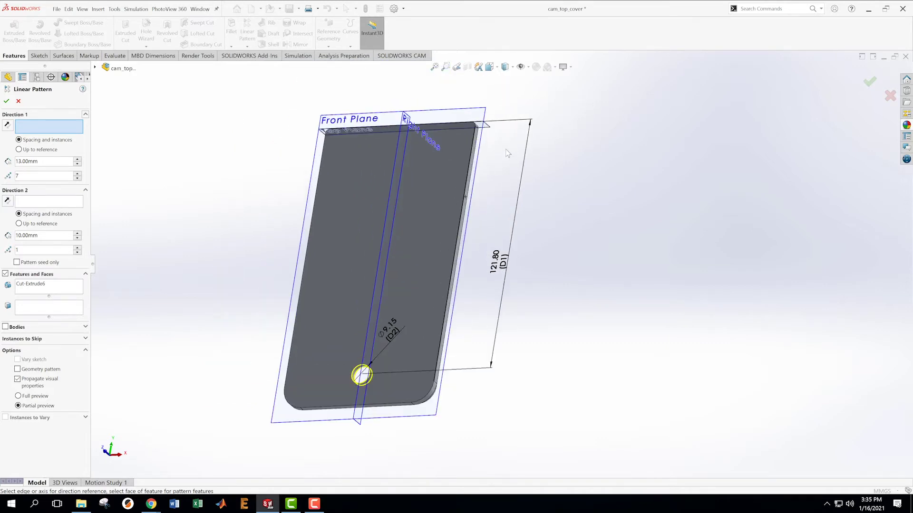
{"action": "left_click", "coordinate": [487, 132]}
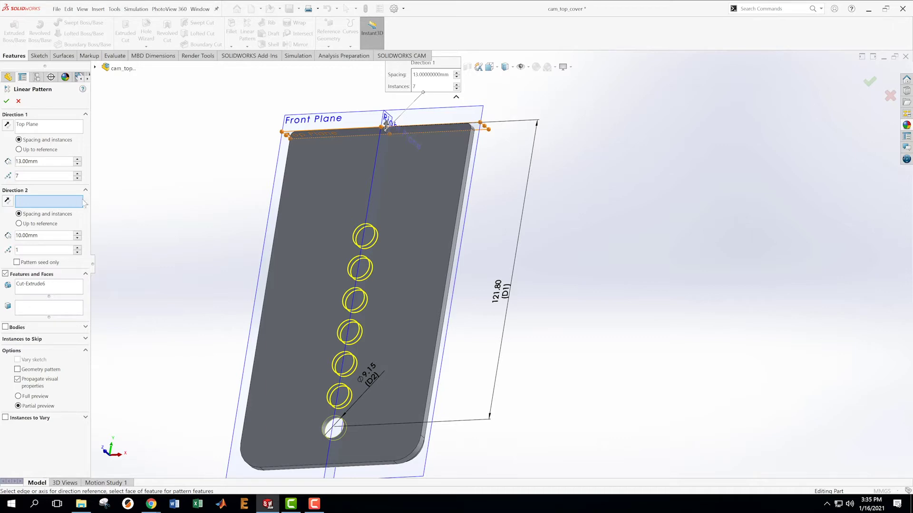
{"action": "left_click", "coordinate": [77, 178]}
{"action": "left_click", "coordinate": [77, 178]}
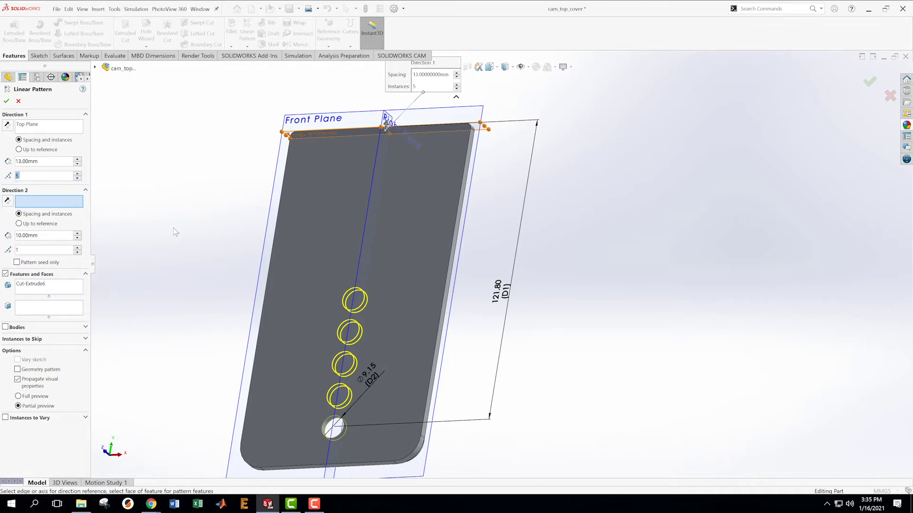
Add the Right Plane as the second pattern direction with 3 instances at 13 mm spacing and accept the linear pattern
{"action": "left_click", "coordinate": [43, 204]}
{"action": "scroll", "coordinate": [324, 423], "scroll_direction": "up", "scroll_amount": 3}
{"action": "scroll", "coordinate": [399, 404], "scroll_direction": "down", "scroll_amount": 1}
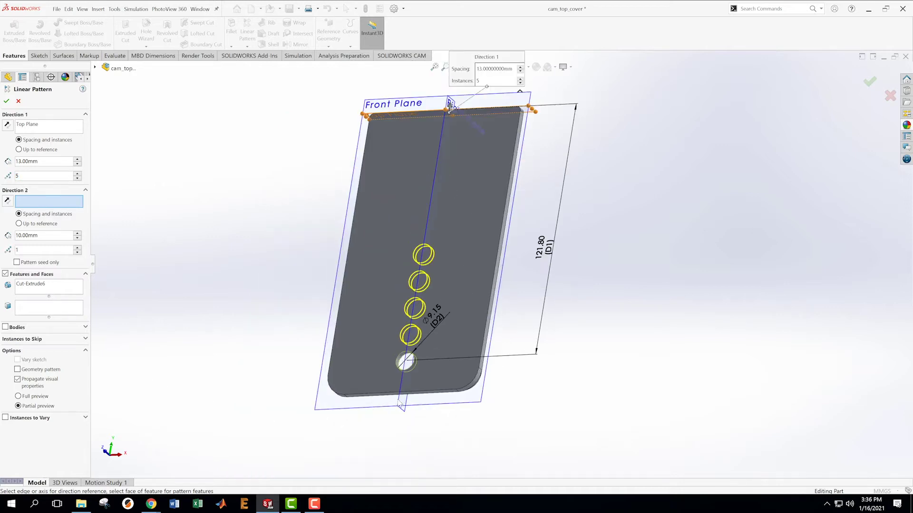
{"action": "left_click", "coordinate": [400, 405]}
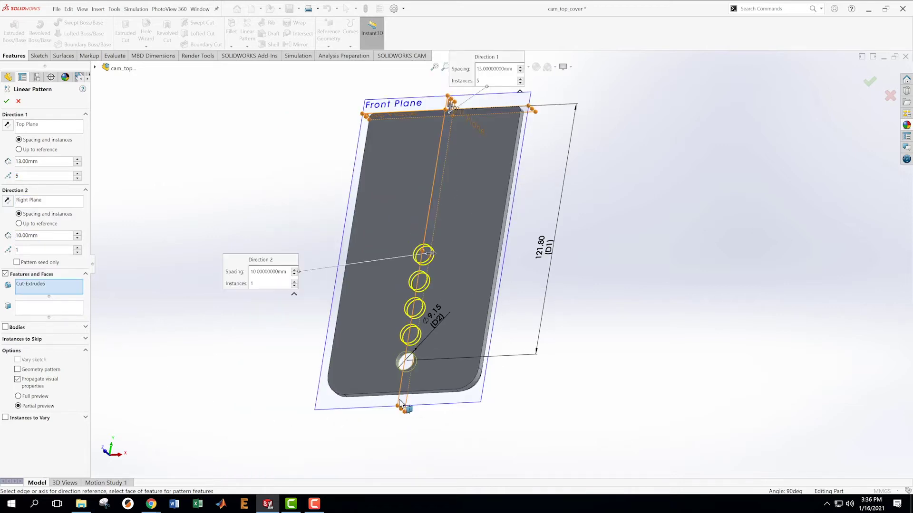
{"action": "left_click", "coordinate": [77, 248]}
{"action": "left_click", "coordinate": [77, 248]}
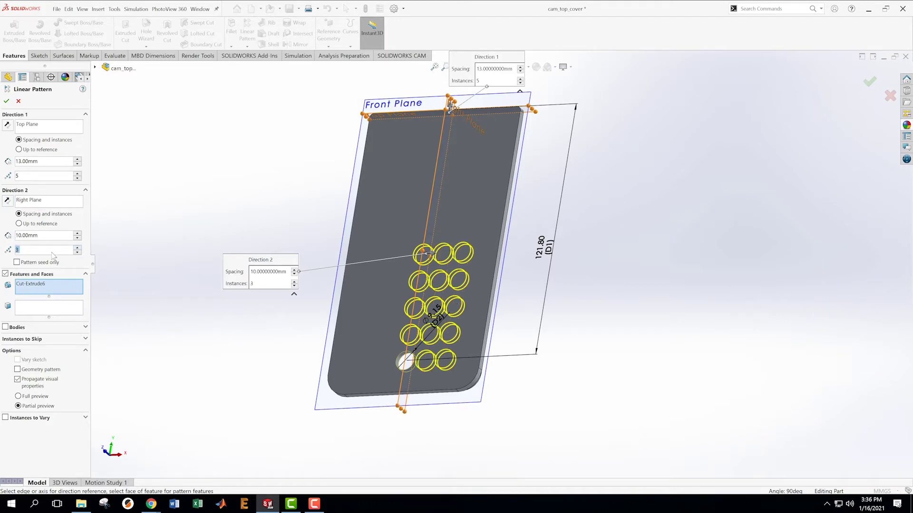
{"action": "left_click", "coordinate": [42, 235]}
{"action": "type", "text": "13"}
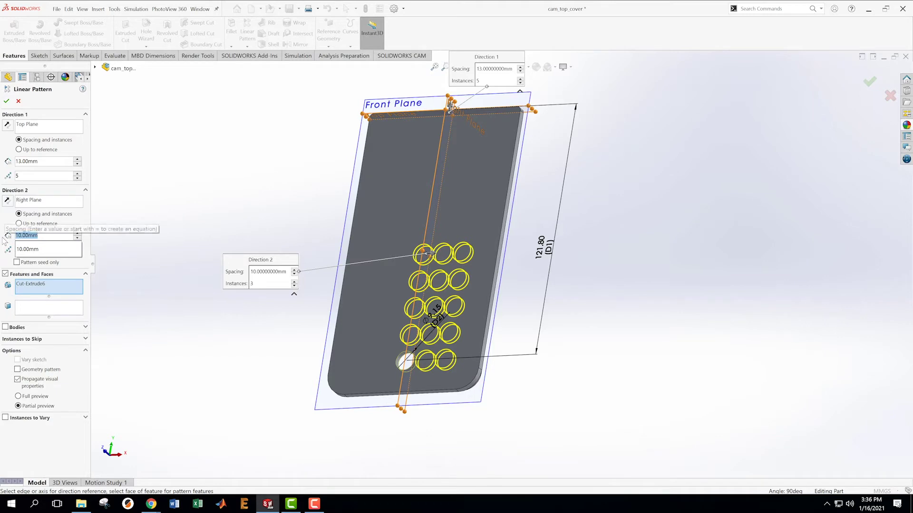
{"action": "key", "text": "Return"}
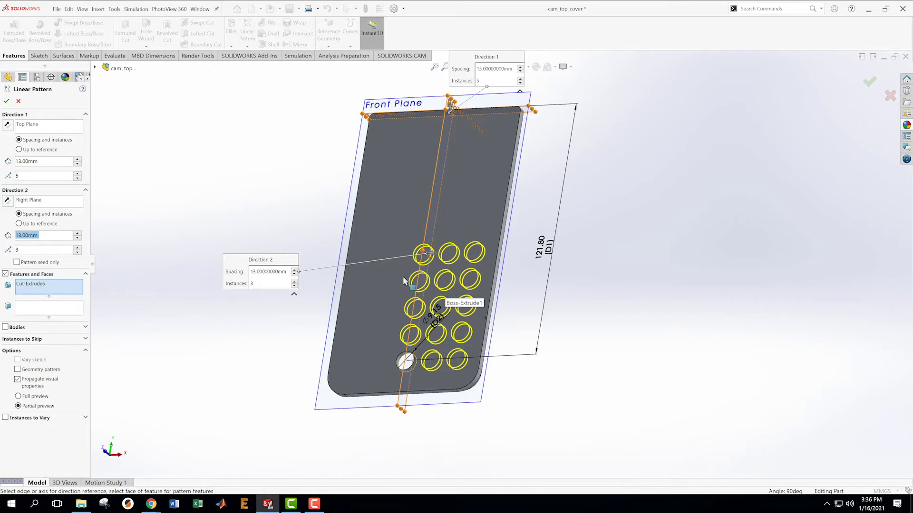
{"action": "left_click", "coordinate": [6, 101]}
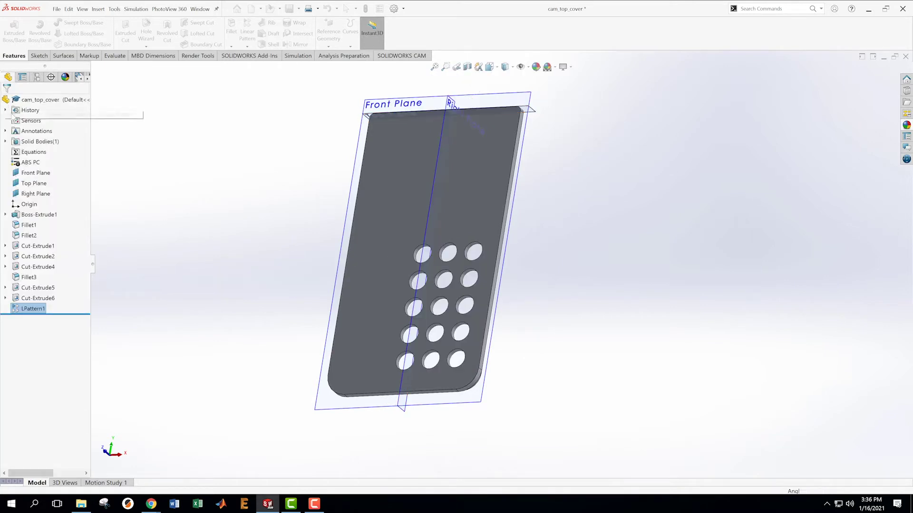
Mirror the linear hole pattern about the Right Plane to fill the other half of the cover
{"action": "scroll", "coordinate": [253, 295], "scroll_direction": "down", "scroll_amount": 1}
{"action": "middle_click_drag", "start_coordinate": [253, 296], "coordinate": [275, 275]}
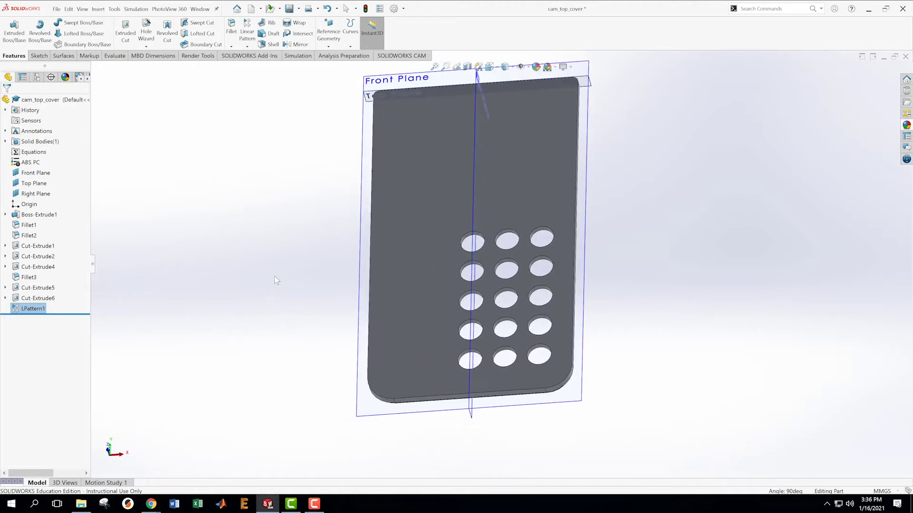
{"action": "scroll", "coordinate": [603, 314], "scroll_direction": "up", "scroll_amount": 3}
{"action": "scroll", "coordinate": [563, 306], "scroll_direction": "down", "scroll_amount": 3}
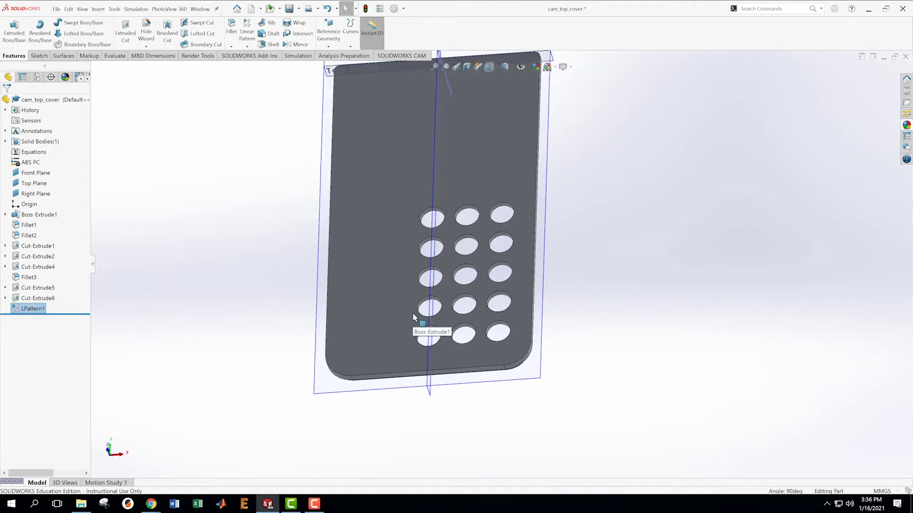
{"action": "mouse_move", "coordinate": [25, 311]}
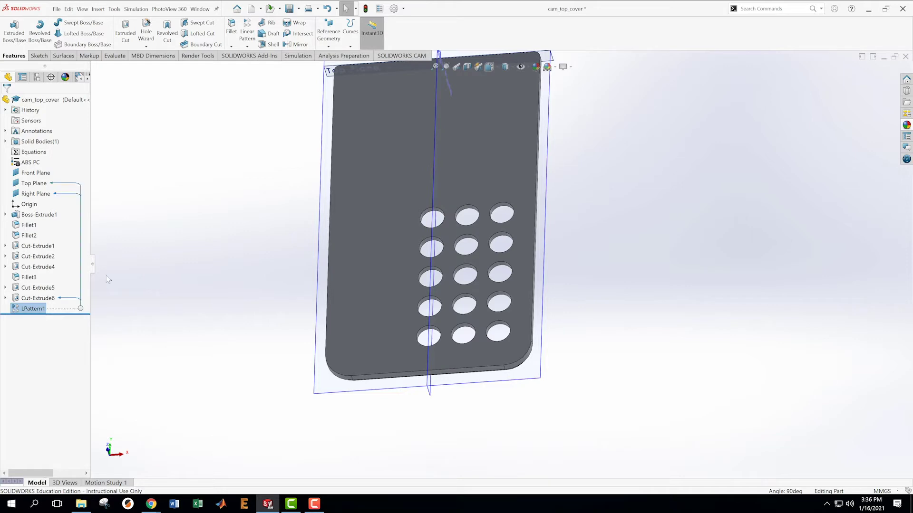
{"action": "left_click", "coordinate": [297, 44]}
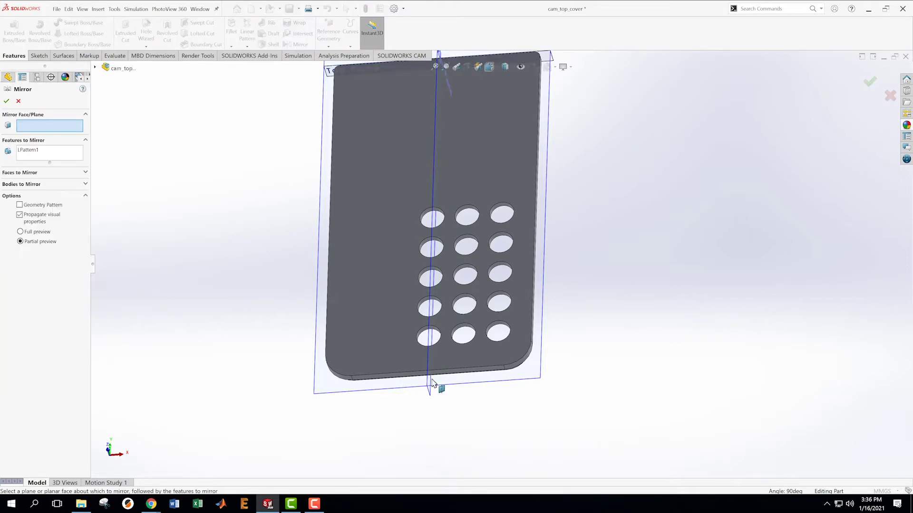
{"action": "left_click", "coordinate": [430, 393]}
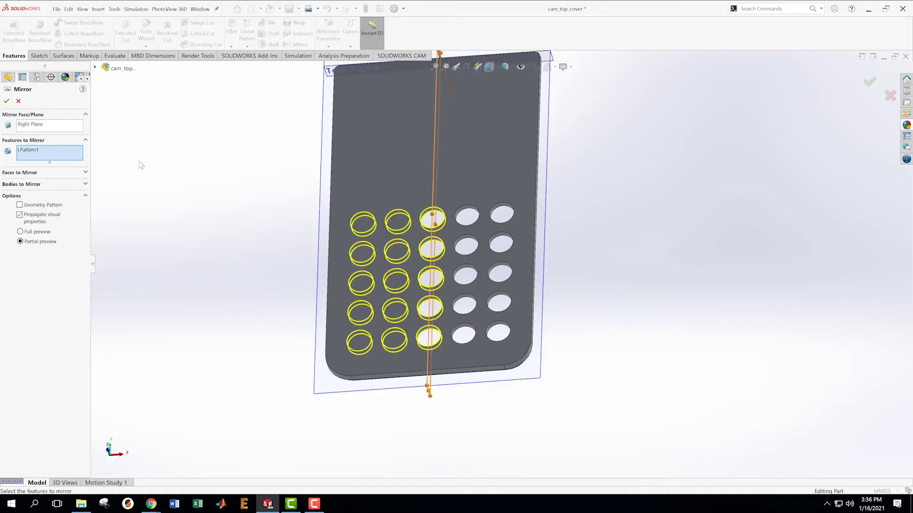
{"action": "left_click", "coordinate": [6, 101]}
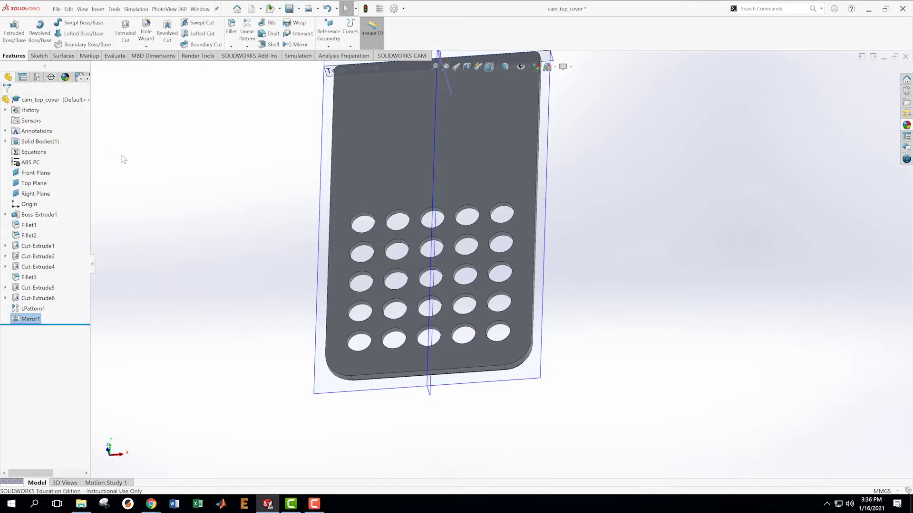
Start a new sketch on the cover's large flat face and orient the view normal to it
{"action": "scroll", "coordinate": [603, 259], "scroll_direction": "down", "scroll_amount": 2}
{"action": "middle_click_drag", "start_coordinate": [559, 224], "coordinate": [542, 218]}
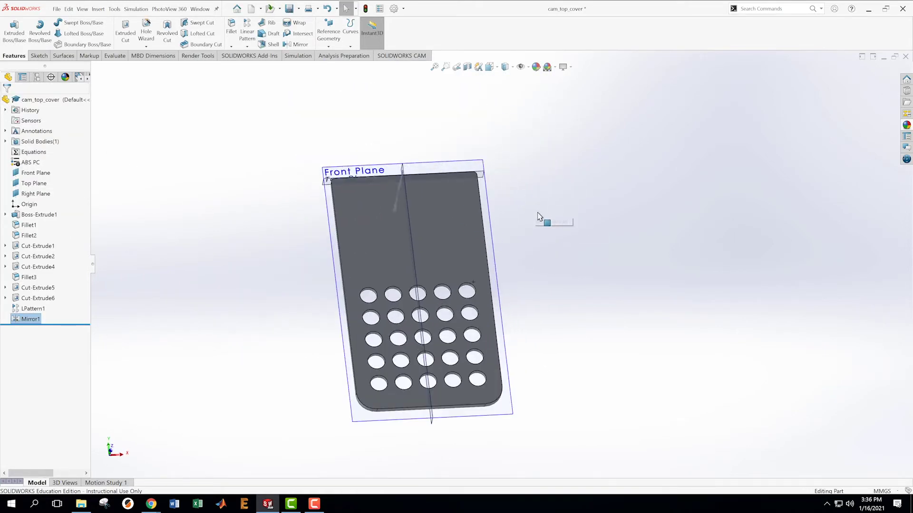
{"action": "scroll", "coordinate": [523, 326], "scroll_direction": "up", "scroll_amount": 2}
{"action": "scroll", "coordinate": [514, 321], "scroll_direction": "down", "scroll_amount": 2}
{"action": "scroll", "coordinate": [515, 321], "scroll_direction": "up", "scroll_amount": 1}
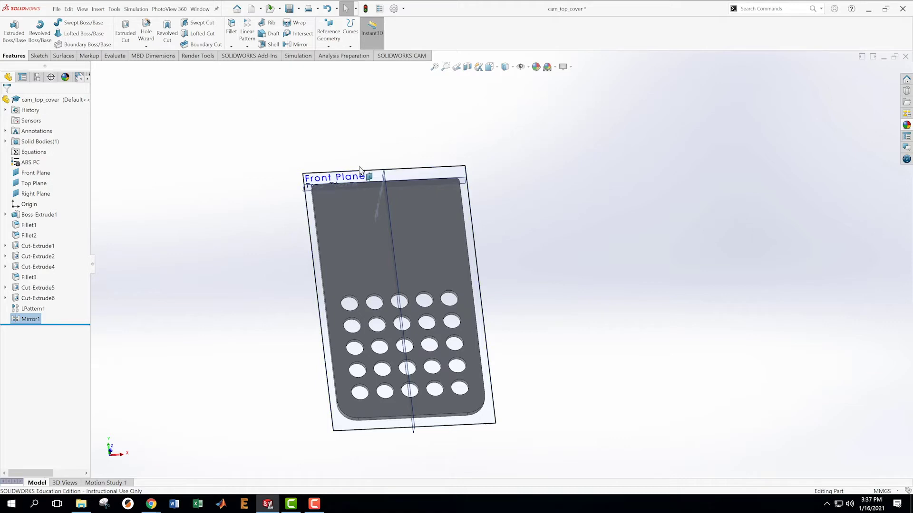
{"action": "right_click", "coordinate": [451, 247]}
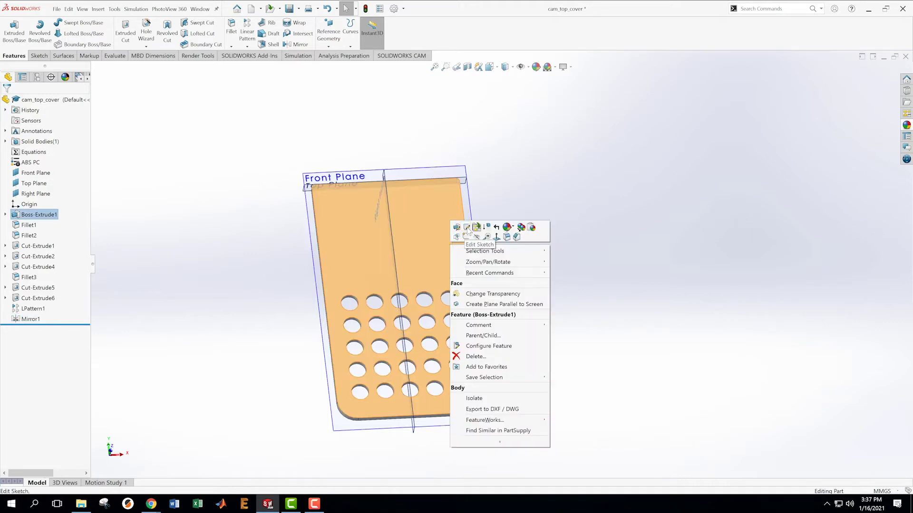
{"action": "left_click", "coordinate": [467, 238]}
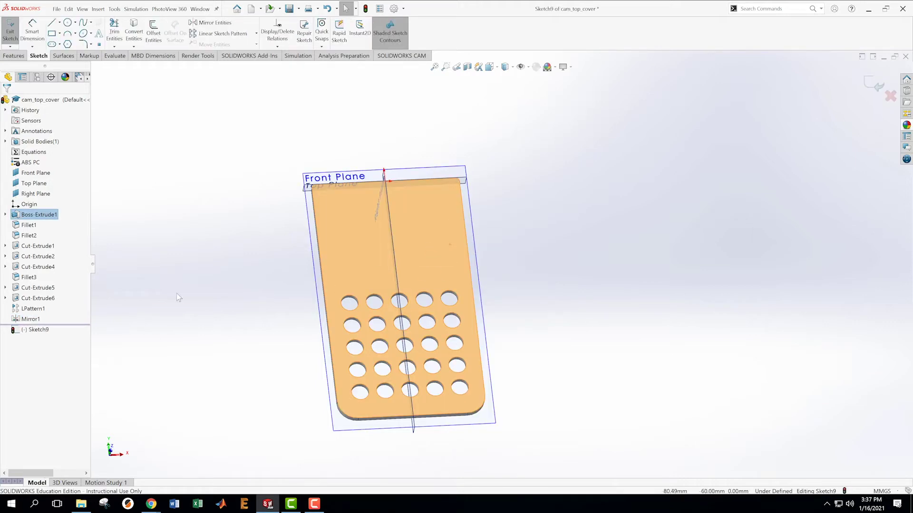
{"action": "right_click", "coordinate": [48, 329]}
{"action": "left_click", "coordinate": [59, 323]}
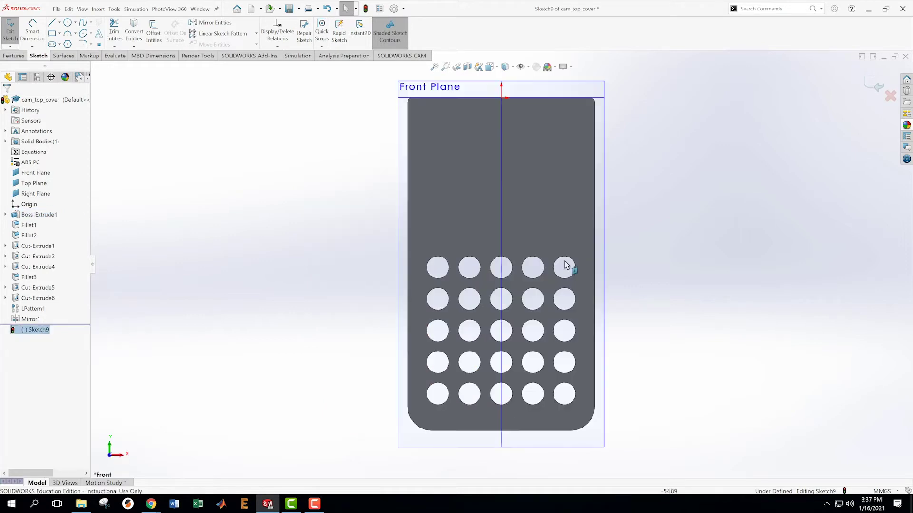
{"action": "middle_click_drag", "start_coordinate": [706, 164], "coordinate": [634, 209], "text": "ctrl"}
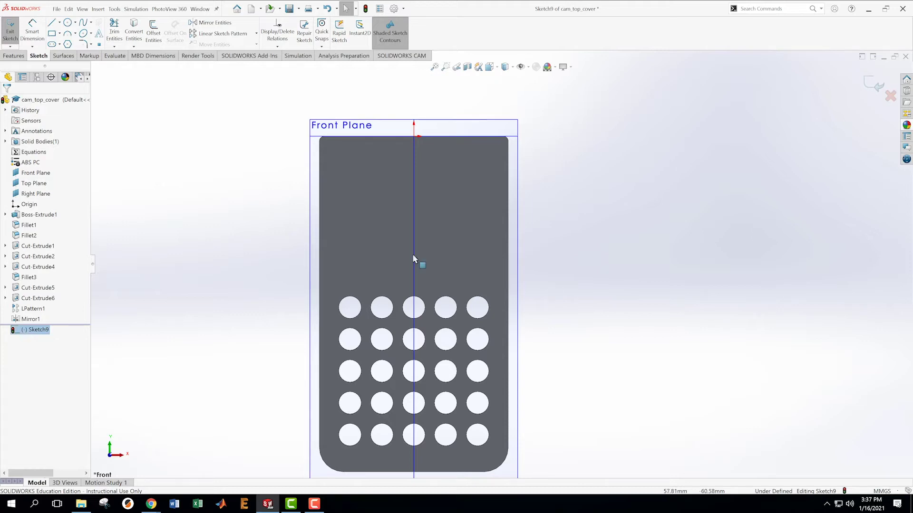
Sketch two small circles side by side above the hole grid, on the left half of the cover
{"action": "left_click", "coordinate": [68, 23]}
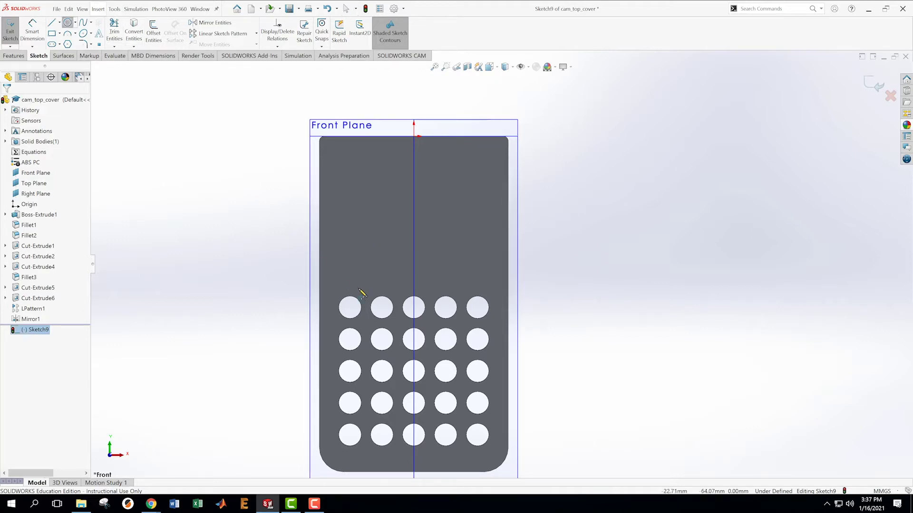
{"action": "left_click", "coordinate": [348, 263]}
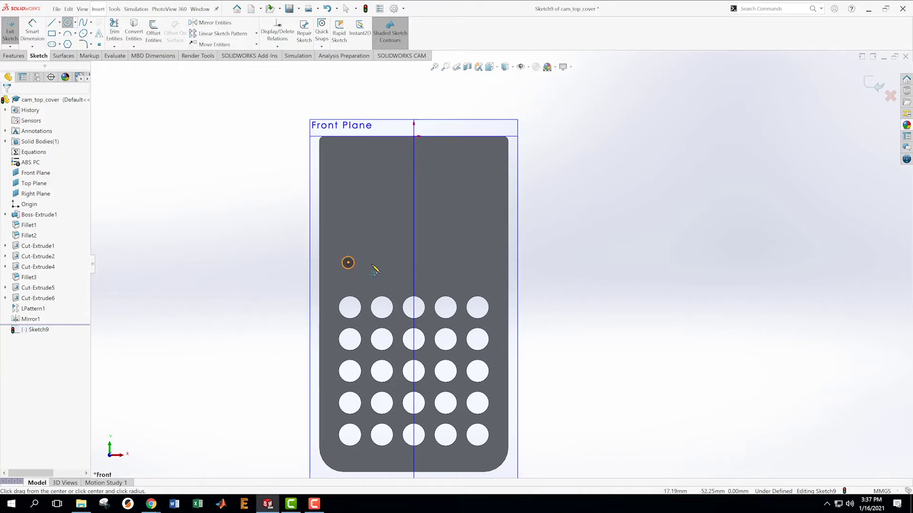
{"action": "left_click", "coordinate": [372, 264]}
{"action": "left_click", "coordinate": [379, 271]}
{"action": "key", "text": "Escape"}
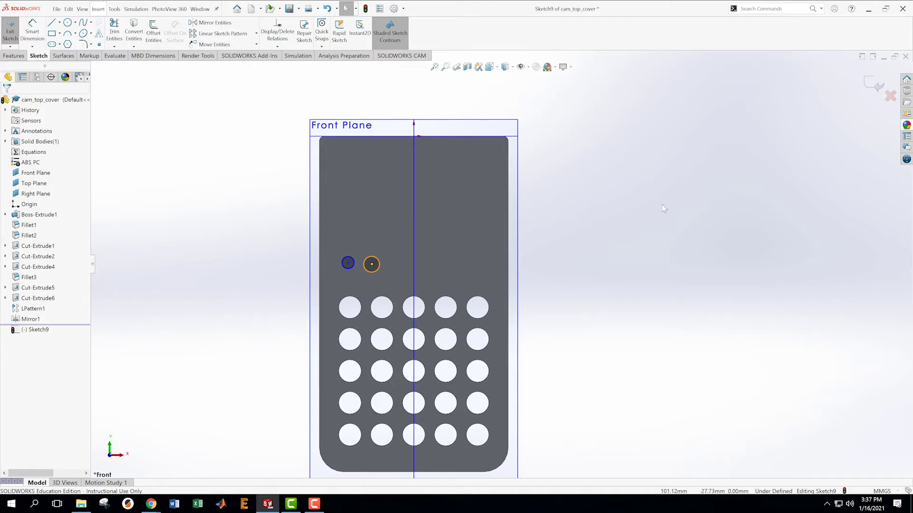
Dimension the inner circle's center 13 mm from the vertical centerline plane
{"action": "right_click", "coordinate": [584, 276]}
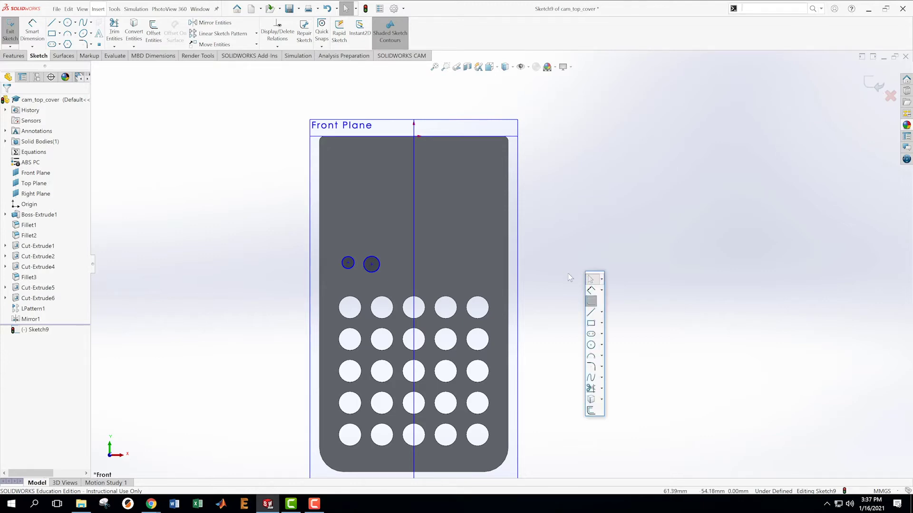
{"action": "left_click", "coordinate": [594, 284]}
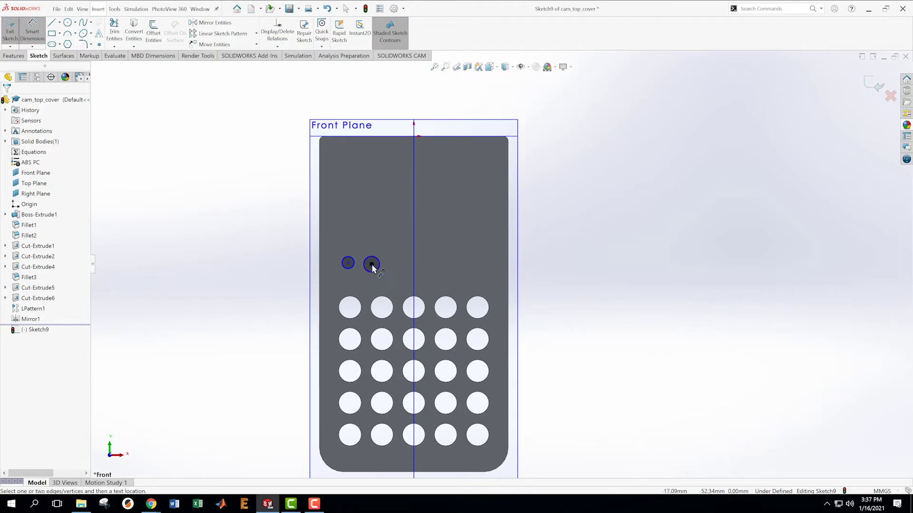
{"action": "left_click", "coordinate": [371, 264]}
{"action": "left_click", "coordinate": [414, 271]}
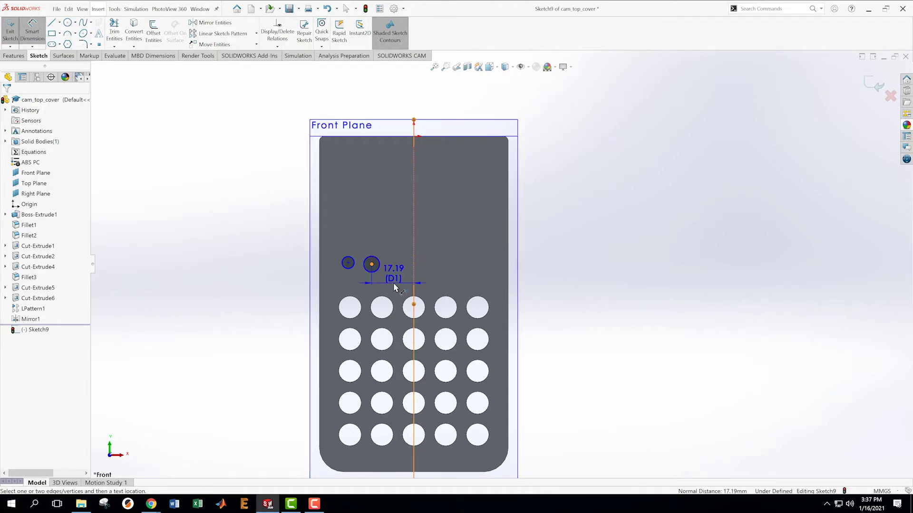
{"action": "left_click", "coordinate": [393, 283]}
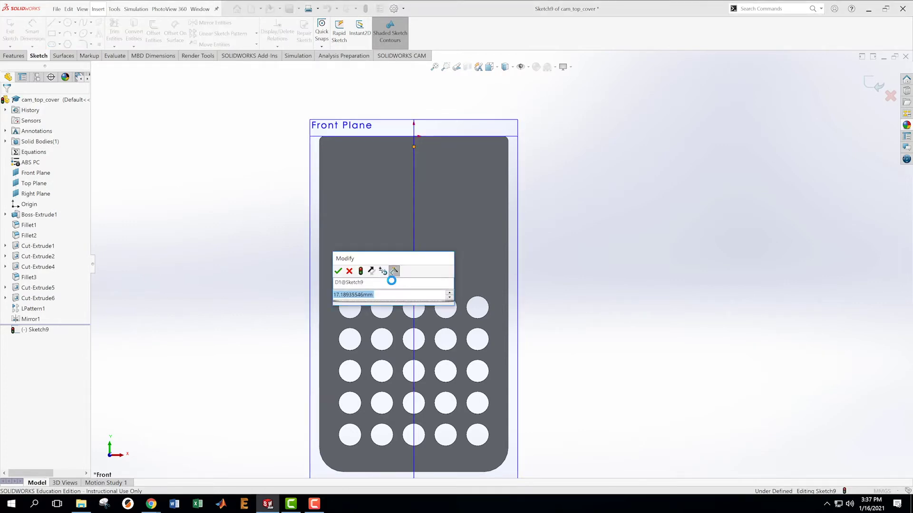
{"action": "type", "text": "13"}
{"action": "key", "text": "Return"}
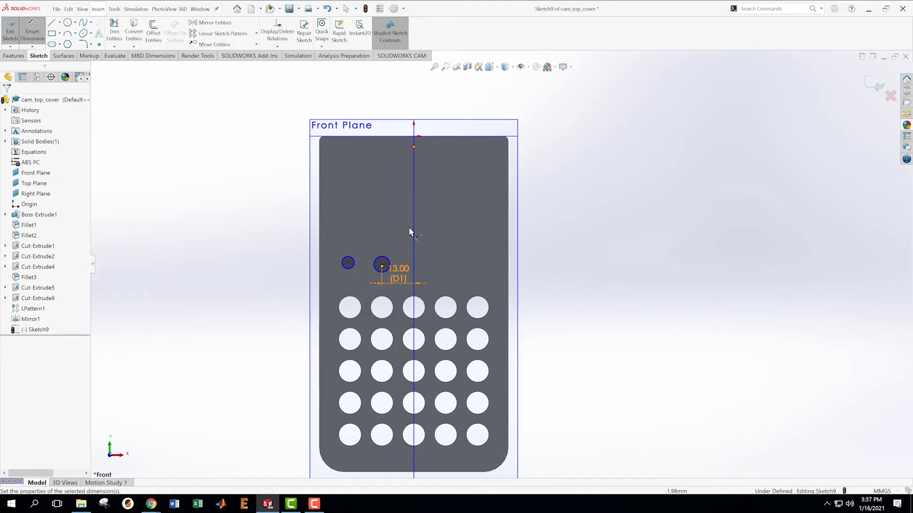
Dimension the outer circle's center 26 mm from the vertical centerline plane
{"action": "left_click", "coordinate": [413, 232]}
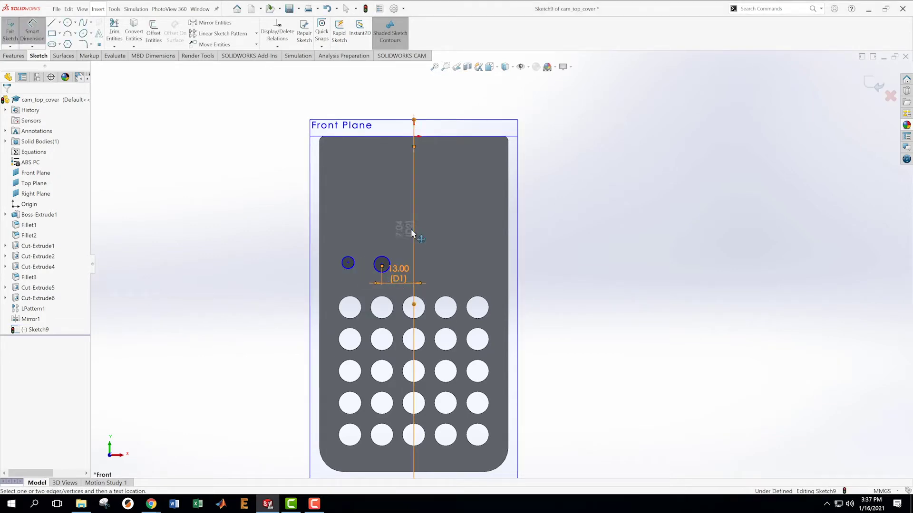
{"action": "left_click", "coordinate": [348, 264]}
{"action": "left_click", "coordinate": [377, 209]}
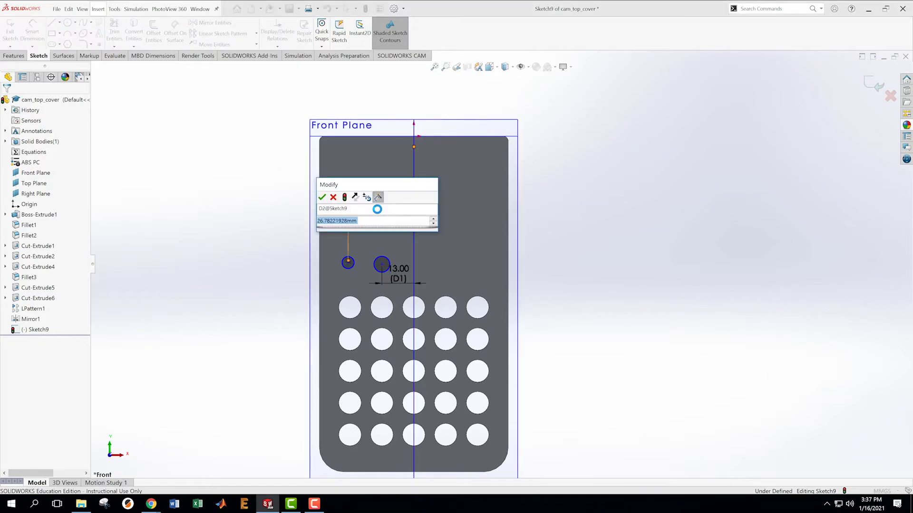
{"action": "type", "text": "26"}
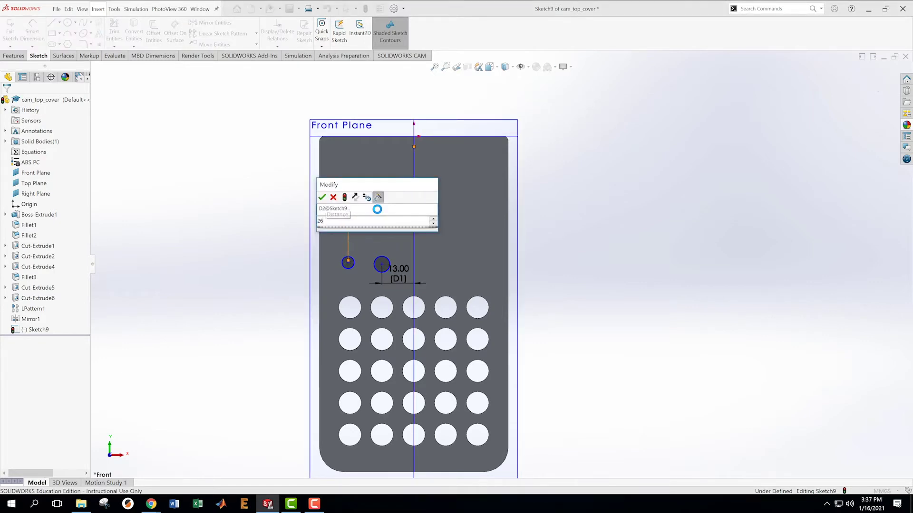
{"action": "key", "text": "Return"}
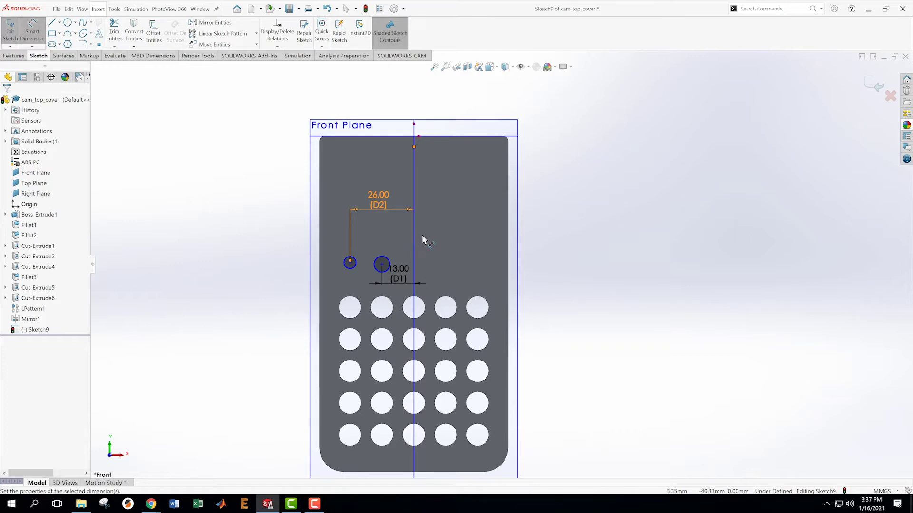
{"action": "key", "text": "Escape"}
{"action": "scroll", "coordinate": [370, 255], "scroll_direction": "down", "scroll_amount": 5}
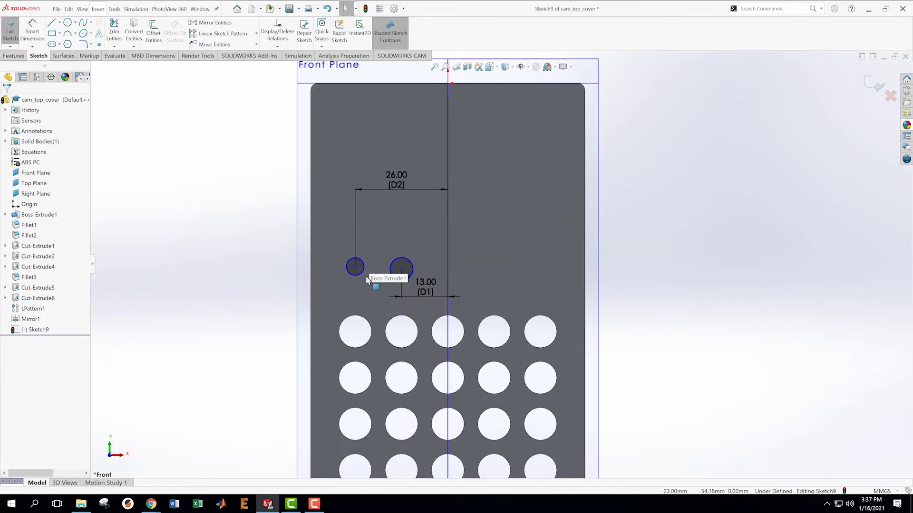
Make the centers of the two small circles horizontal to each other and give both circles an equal relation
{"action": "left_click", "coordinate": [372, 257]}
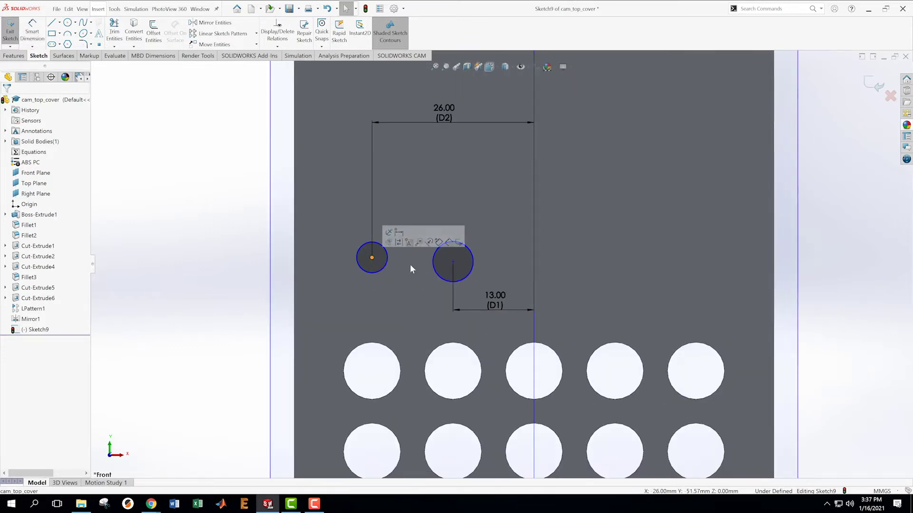
{"action": "left_click", "coordinate": [452, 261], "text": "ctrl"}
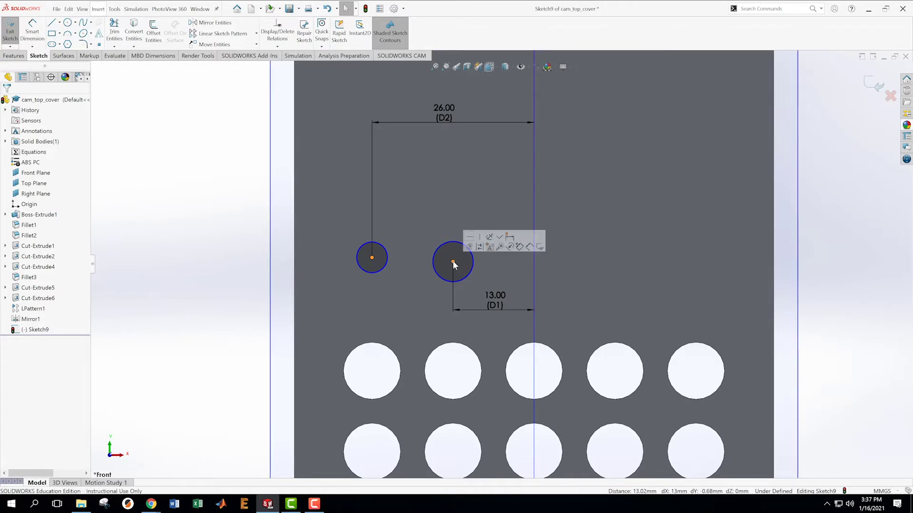
{"action": "left_click", "coordinate": [468, 240]}
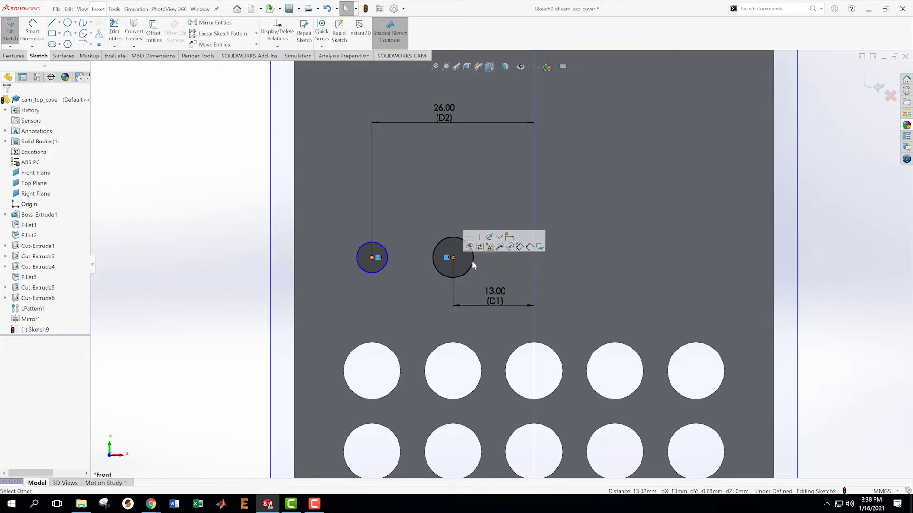
{"action": "left_click", "coordinate": [381, 269]}
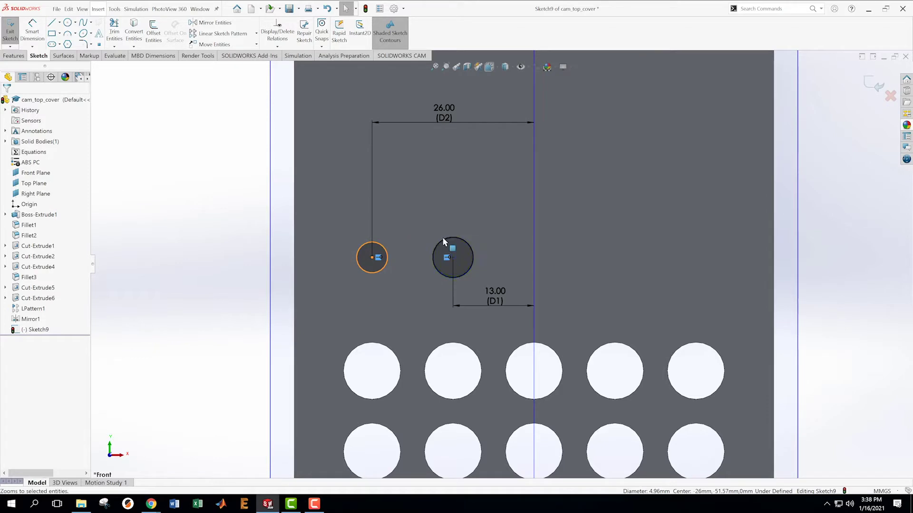
{"action": "left_click", "coordinate": [449, 240], "text": "ctrl"}
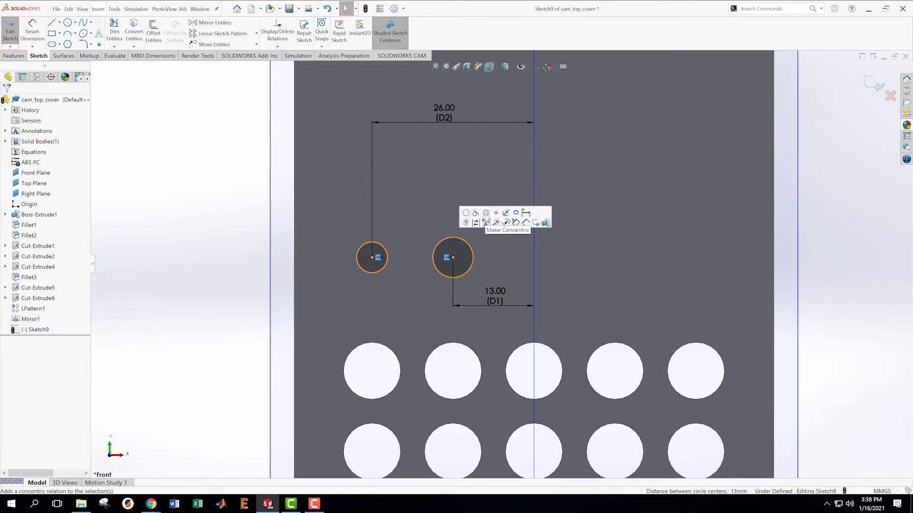
{"action": "left_click", "coordinate": [496, 213]}
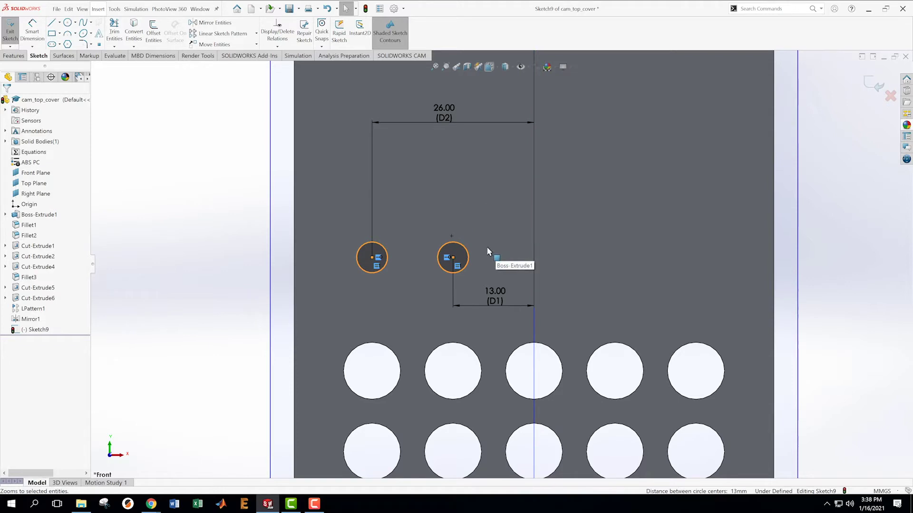
{"action": "key", "text": "s"}
{"action": "left_click", "coordinate": [497, 256]}
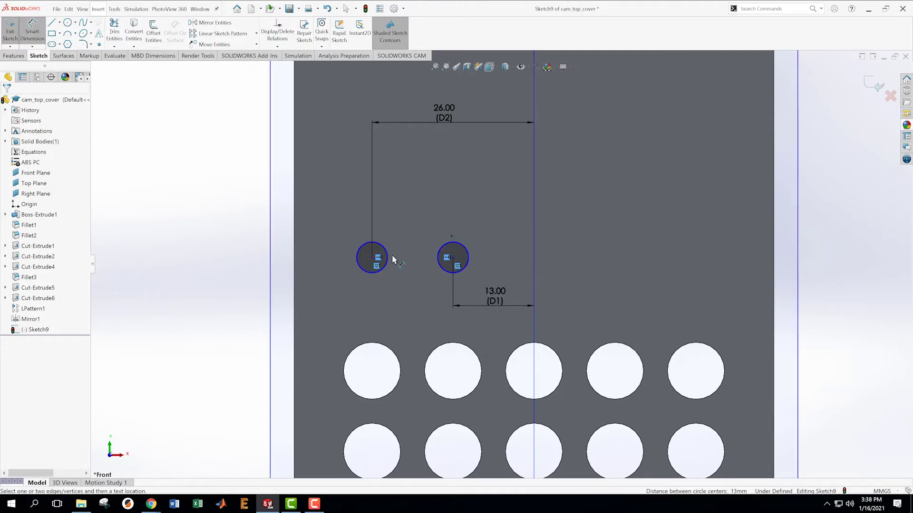
{"action": "left_click", "coordinate": [359, 249]}
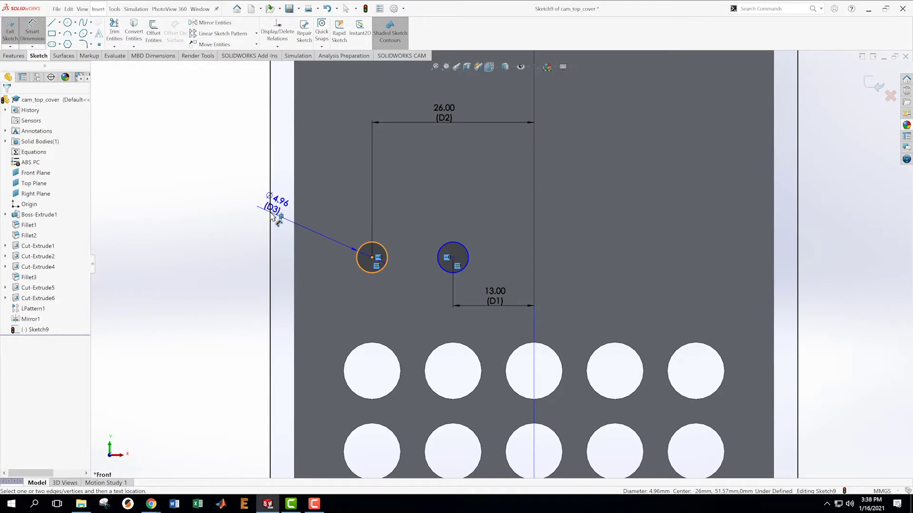
{"action": "key", "text": "Escape"}
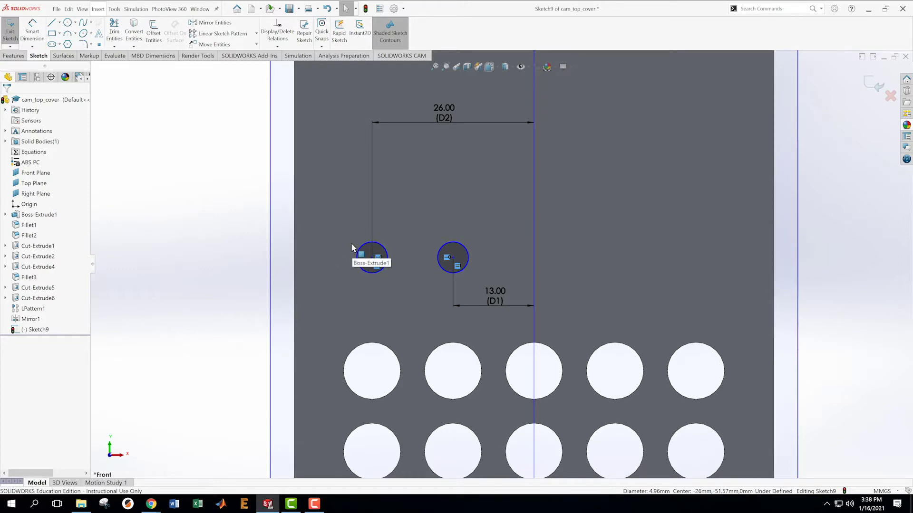
Dimension the outer small circle's diameter as 5.3 mm
{"action": "key", "text": "s"}
{"action": "left_click", "coordinate": [360, 263]}
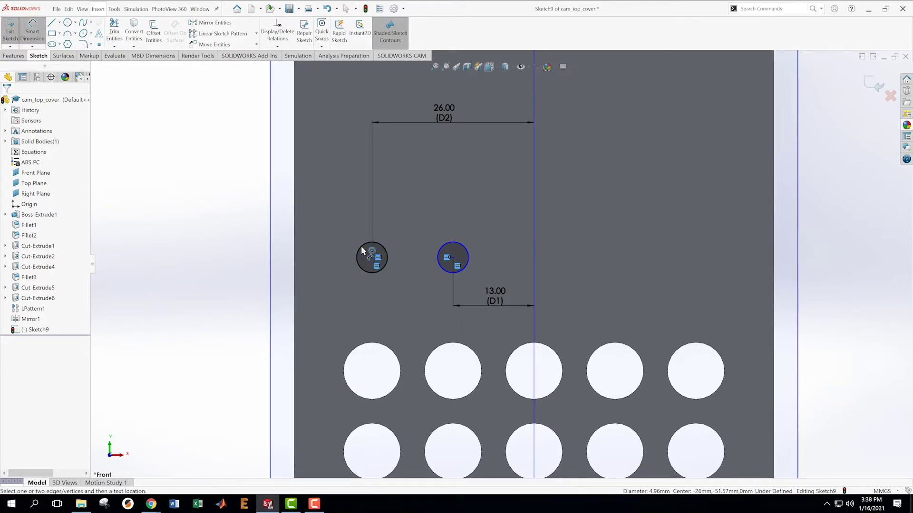
{"action": "left_click", "coordinate": [357, 254]}
{"action": "left_click", "coordinate": [277, 211]}
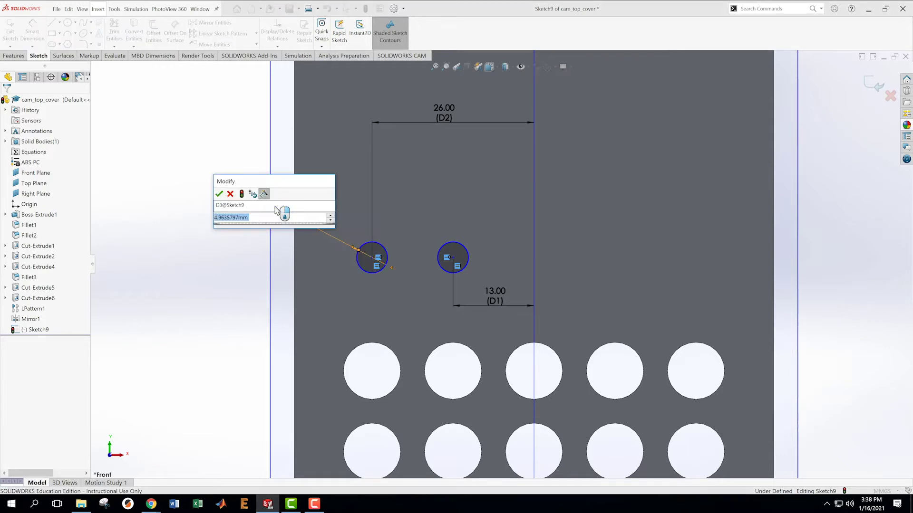
{"action": "type", "text": "5.3"}
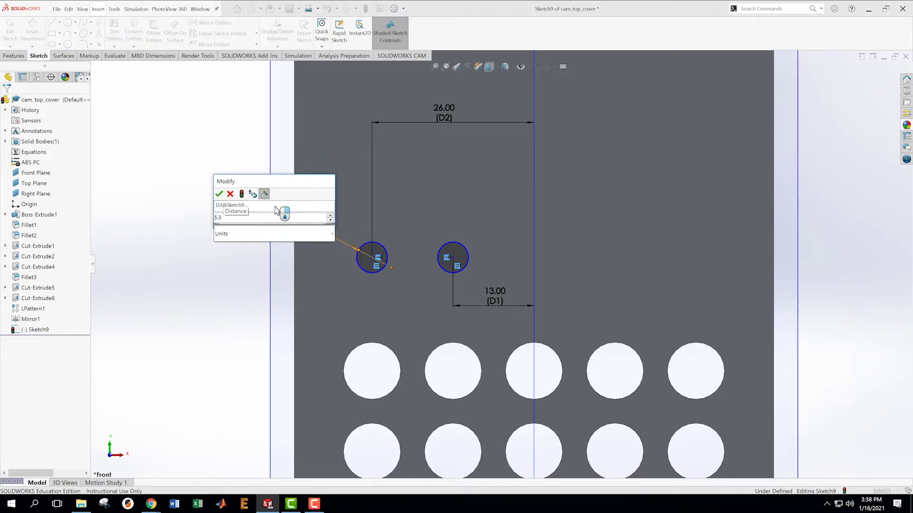
{"action": "key", "text": "Return"}
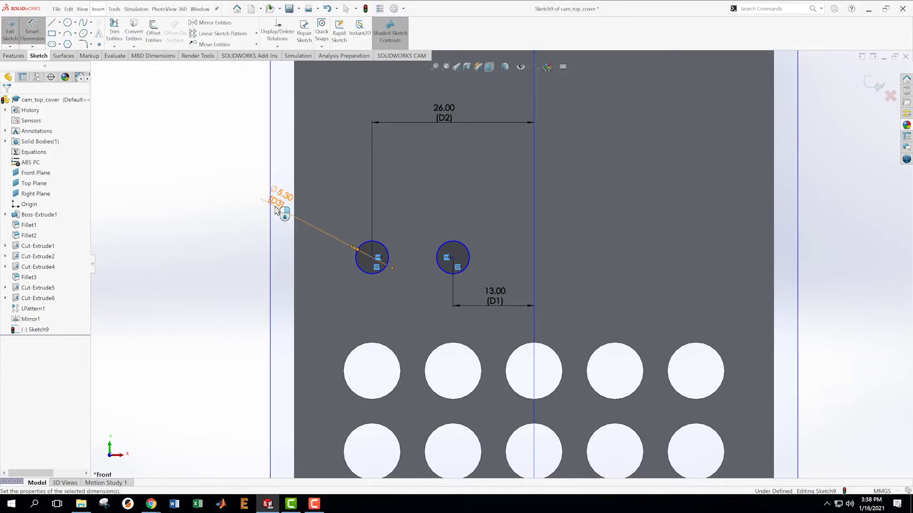
{"action": "key", "text": "Escape"}
Dimension the inner circle's center 50.35 mm from the horizontal plane along the cover's upper edge
{"action": "scroll", "coordinate": [464, 224], "scroll_direction": "up", "scroll_amount": 2}
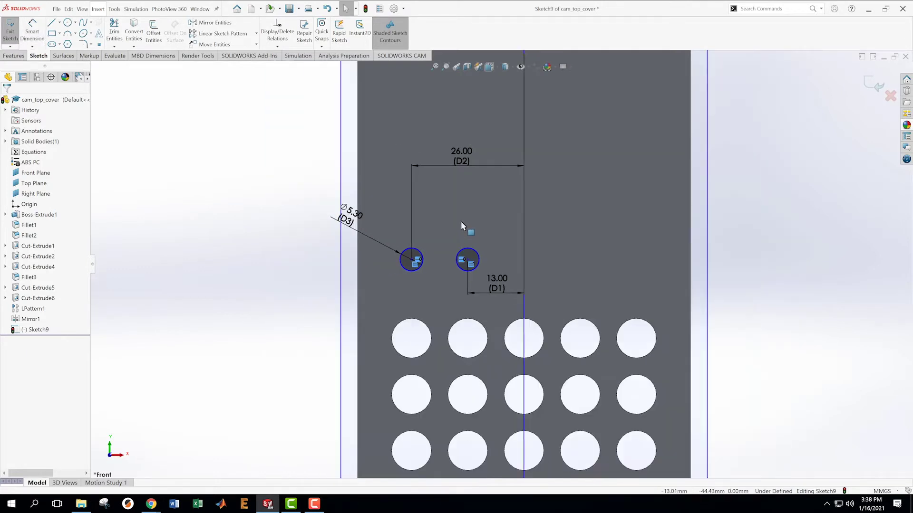
{"action": "scroll", "coordinate": [532, 287], "scroll_direction": "up", "scroll_amount": 1}
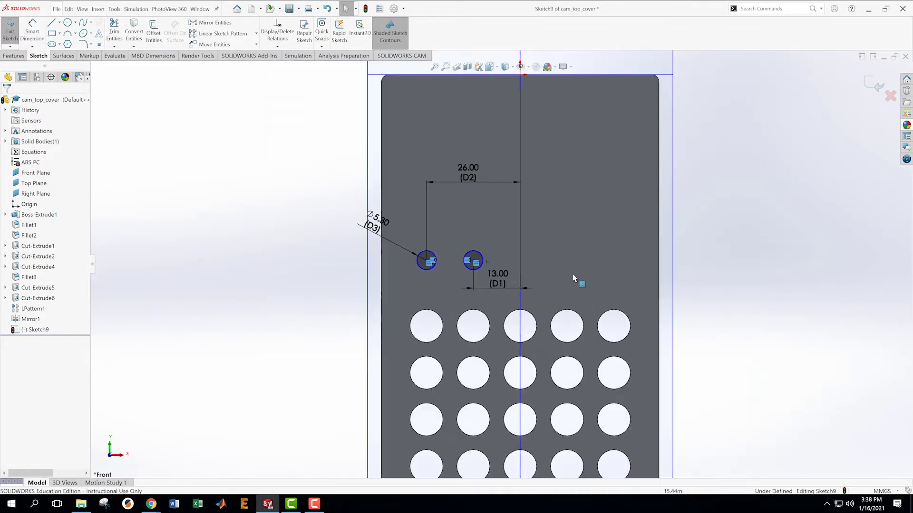
{"action": "scroll", "coordinate": [561, 274], "scroll_direction": "down", "scroll_amount": 1}
{"action": "key", "text": "z"}
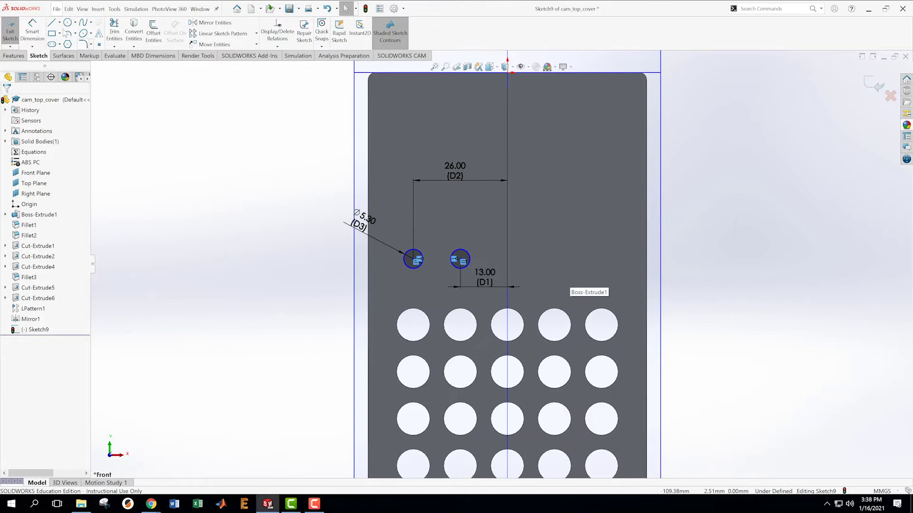
{"action": "left_click", "coordinate": [30, 27]}
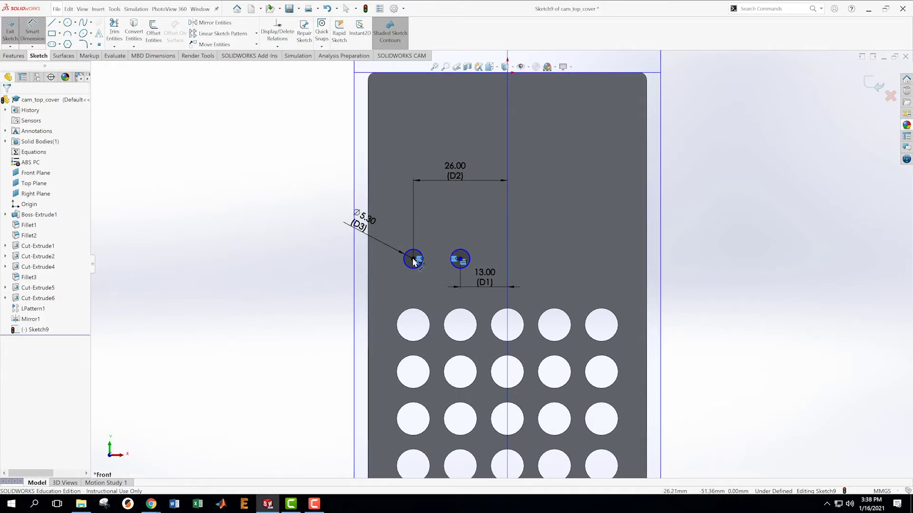
{"action": "left_click", "coordinate": [459, 259]}
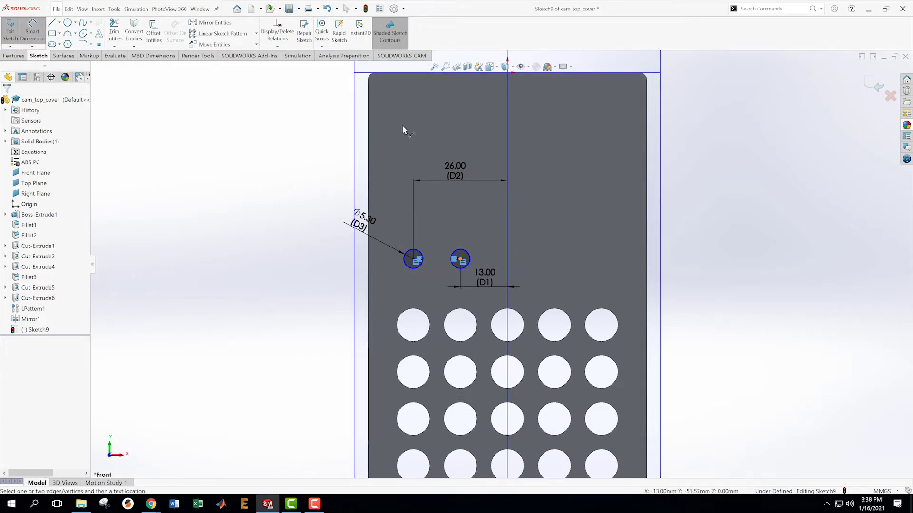
{"action": "left_click", "coordinate": [357, 73]}
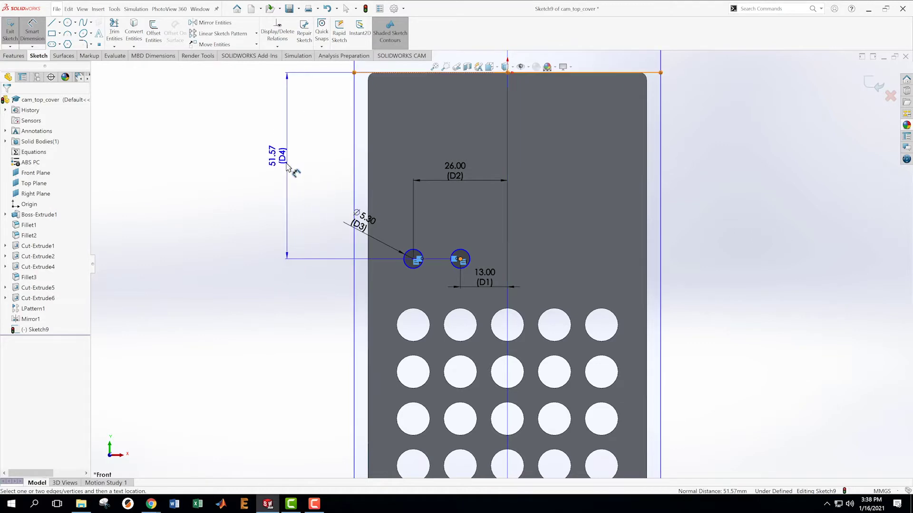
{"action": "left_click", "coordinate": [285, 166]}
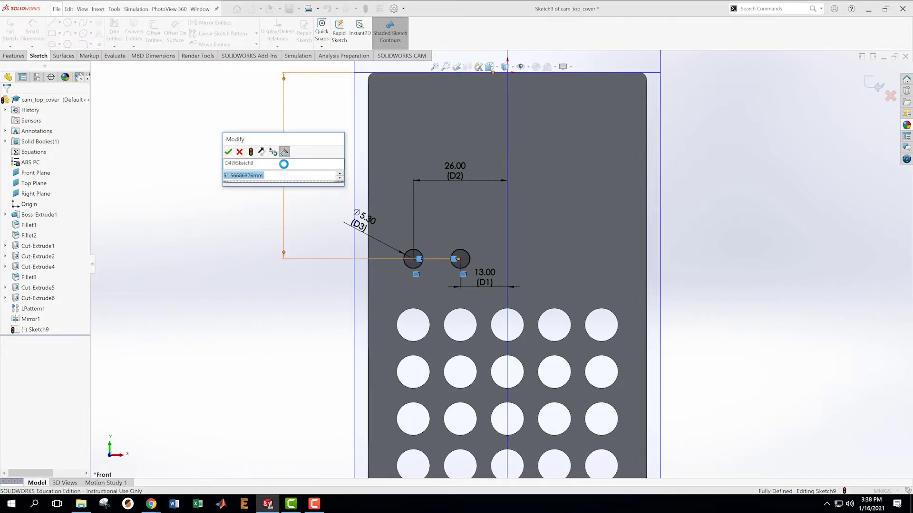
{"action": "type", "text": "50"}
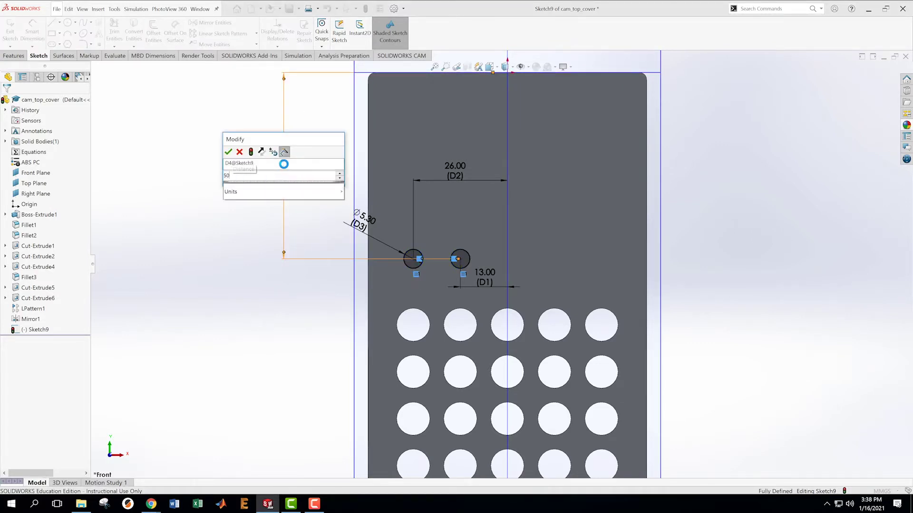
{"action": "type", "text": ".35"}
{"action": "key", "text": "Return"}
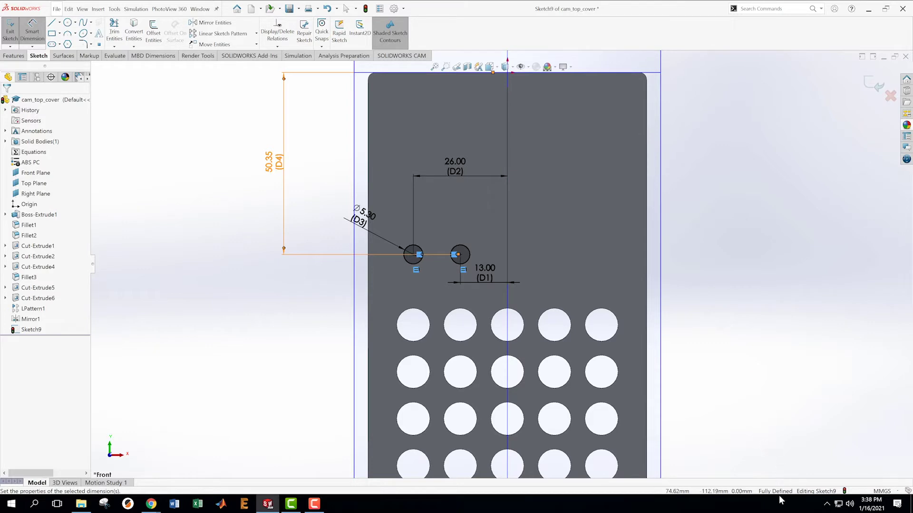
Extrude-cut the two small circles with a Through All end condition and save the part
{"action": "left_click", "coordinate": [877, 84]}
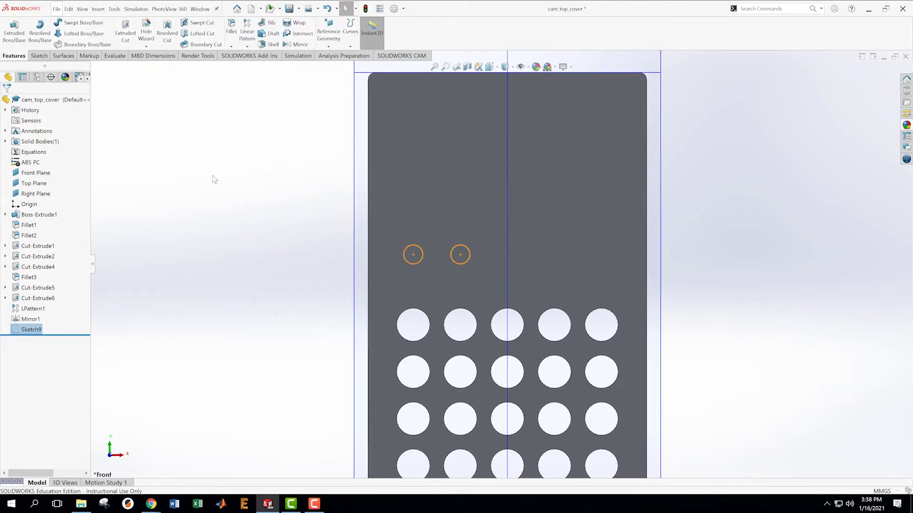
{"action": "left_click", "coordinate": [125, 29]}
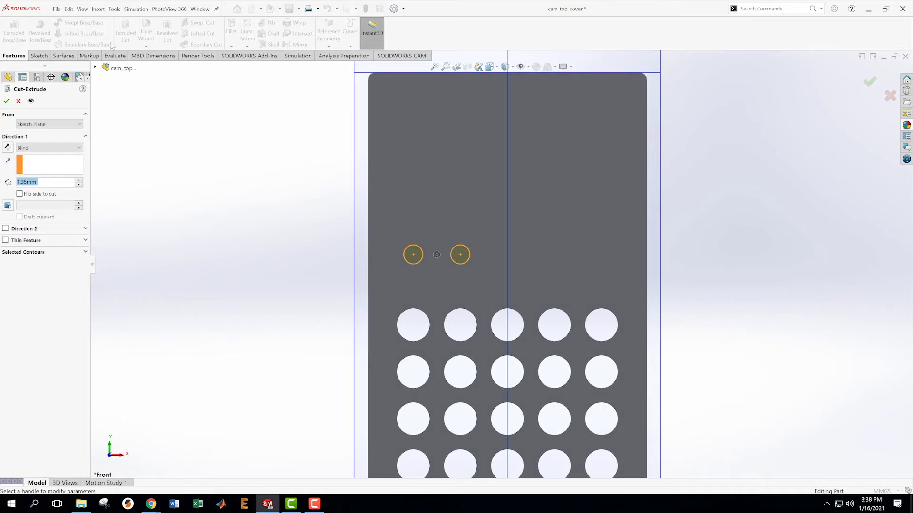
{"action": "left_click", "coordinate": [55, 148]}
{"action": "left_click", "coordinate": [55, 156]}
{"action": "left_click", "coordinate": [55, 148]}
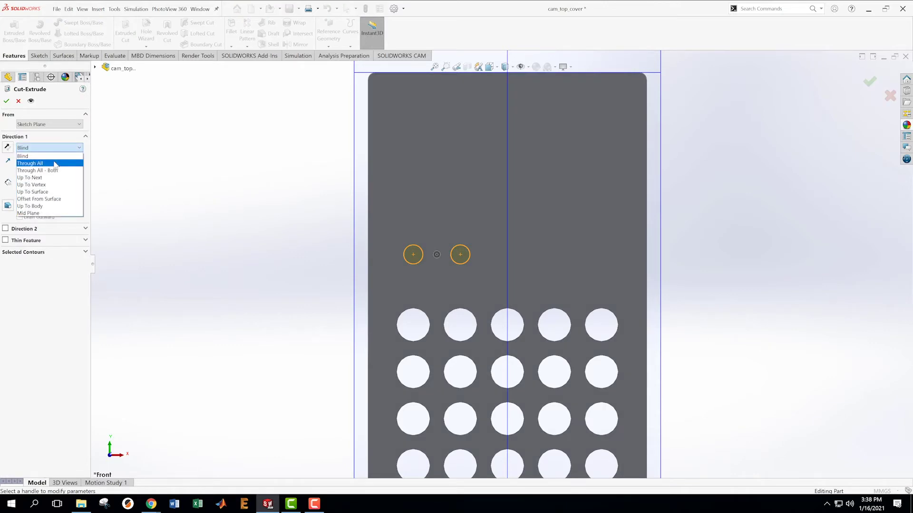
{"action": "left_click", "coordinate": [54, 163]}
{"action": "middle_click_drag", "start_coordinate": [263, 215], "coordinate": [326, 194]}
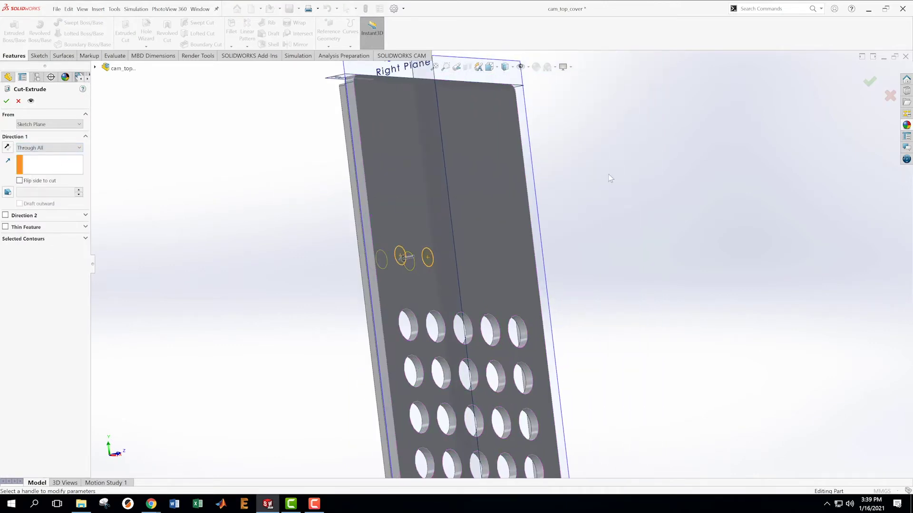
{"action": "left_click", "coordinate": [870, 82]}
{"action": "middle_click_drag", "start_coordinate": [731, 206], "coordinate": [658, 272]}
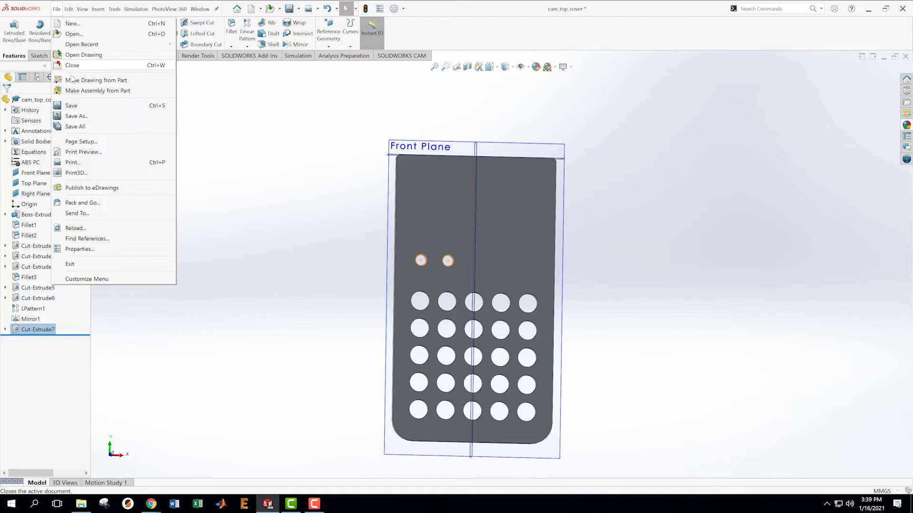
{"action": "left_click", "coordinate": [72, 106]}
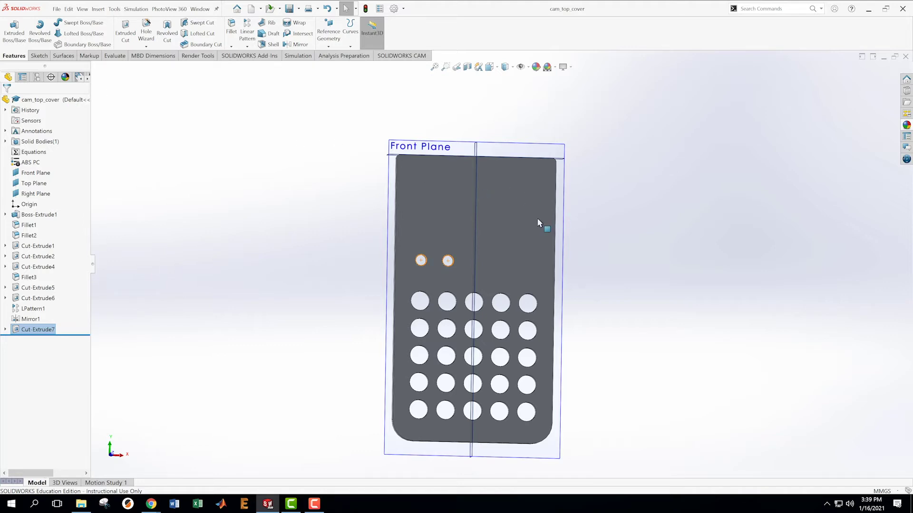
Start a new sketch on the cover's front face and draw a corner rectangle above the two small holes, crossing the vertical centerline
{"action": "left_click", "coordinate": [490, 67]}
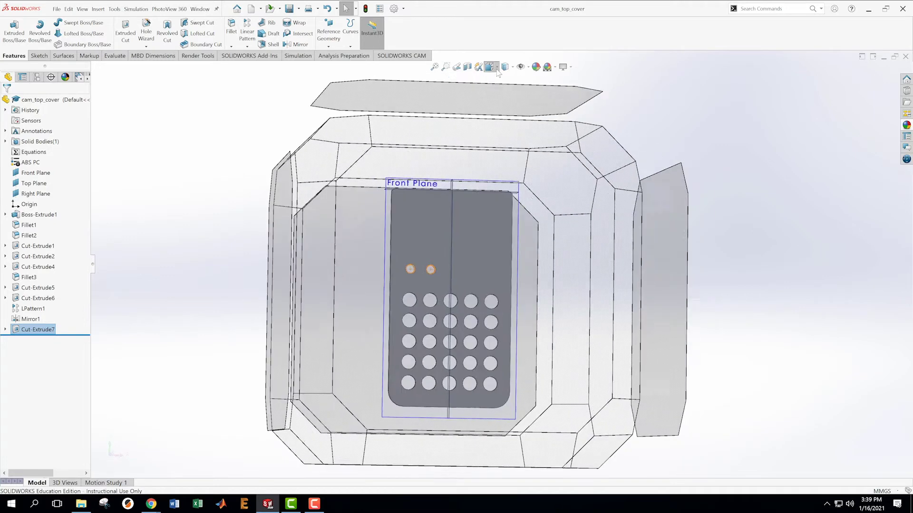
{"action": "left_click", "coordinate": [410, 258]}
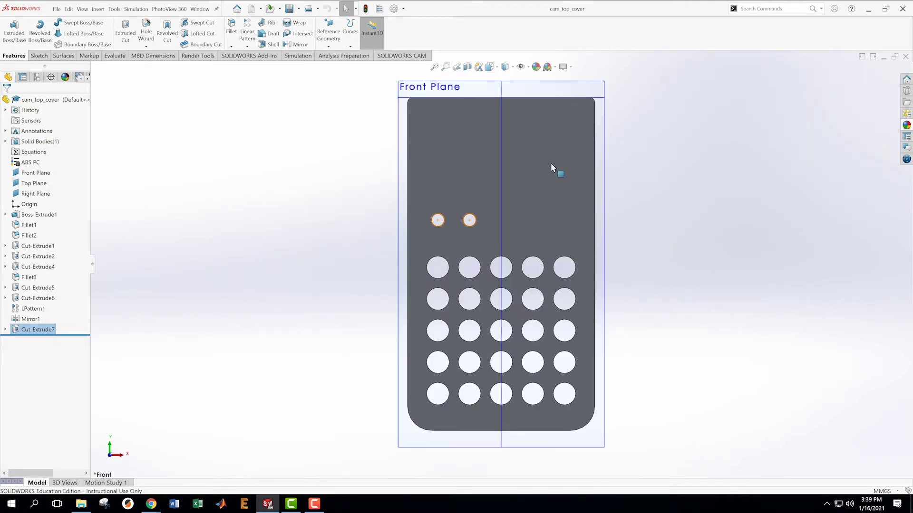
{"action": "right_click", "coordinate": [542, 144]}
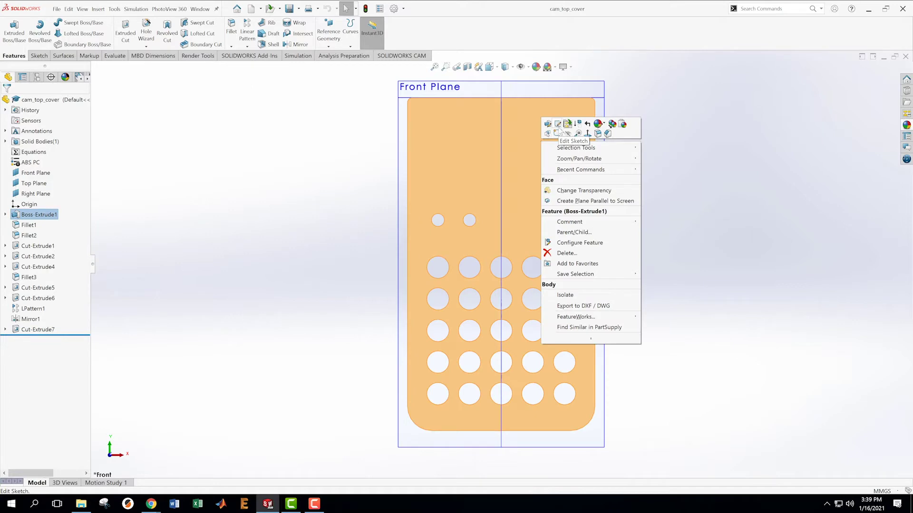
{"action": "left_click", "coordinate": [557, 134]}
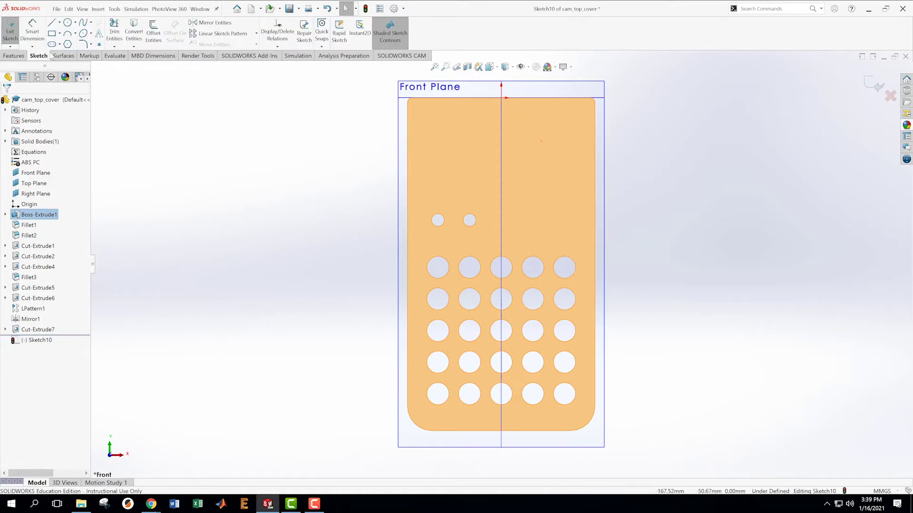
{"action": "left_click", "coordinate": [51, 33]}
{"action": "left_click", "coordinate": [440, 137]}
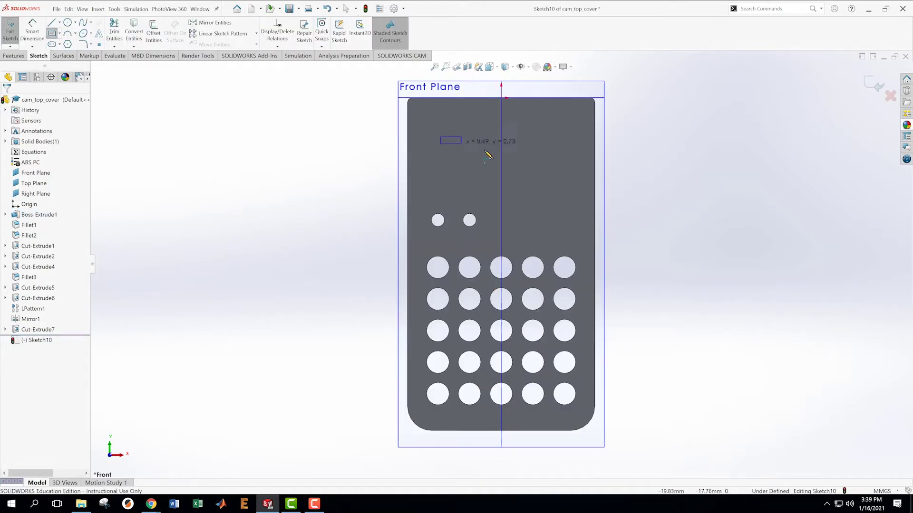
{"action": "left_click", "coordinate": [514, 166]}
{"action": "left_click", "coordinate": [542, 179]}
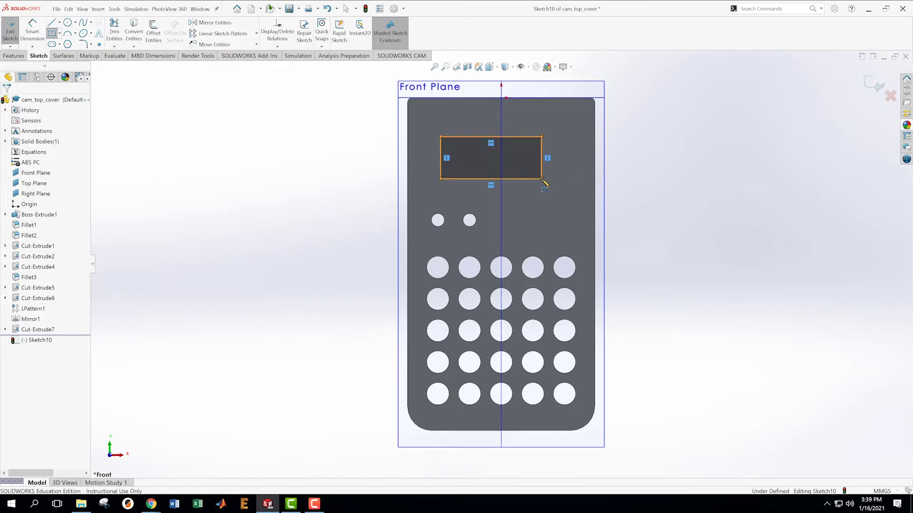
{"action": "key", "text": "Escape"}
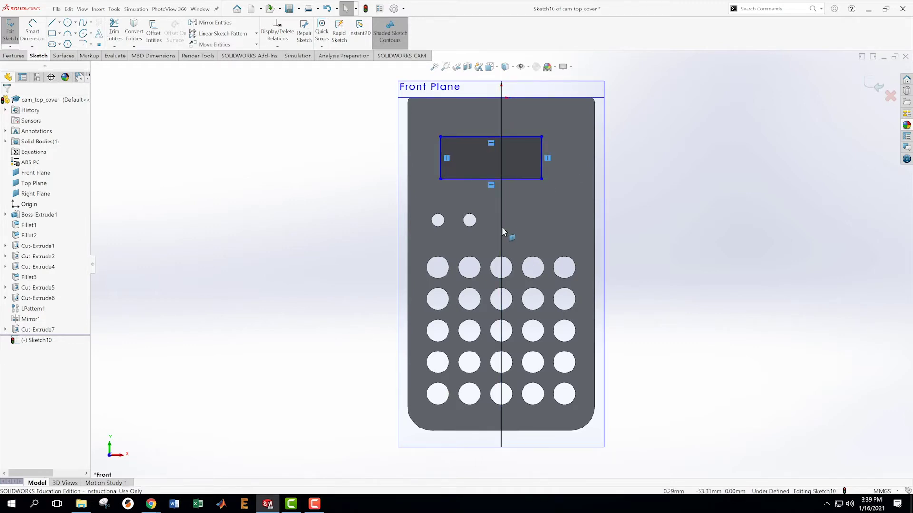
Center the rectangle on the cover by making its upper edge's midpoint coincident with the Right Plane
{"action": "left_click", "coordinate": [491, 137]}
{"action": "left_click", "coordinate": [501, 121], "text": "ctrl"}
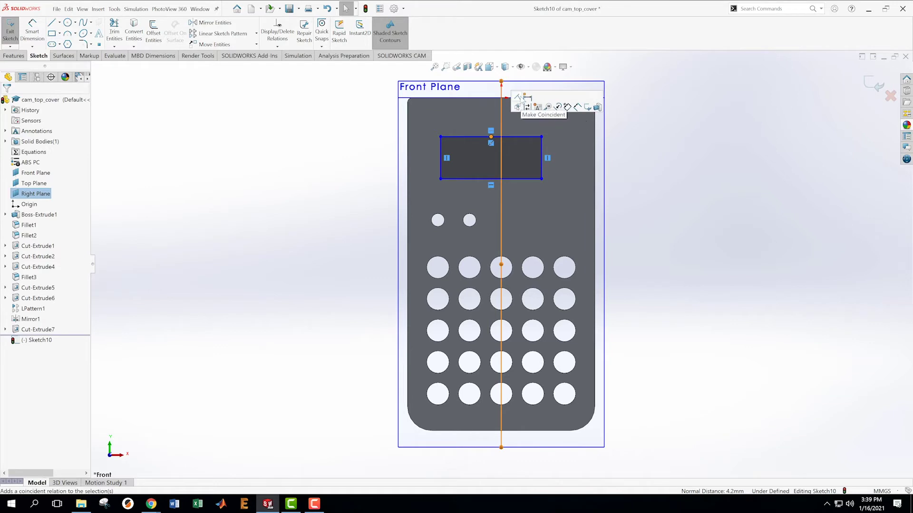
{"action": "left_click", "coordinate": [525, 107]}
Dimension the rectangle's width as 27.85*2 (55.70 mm)
{"action": "key", "text": "d"}
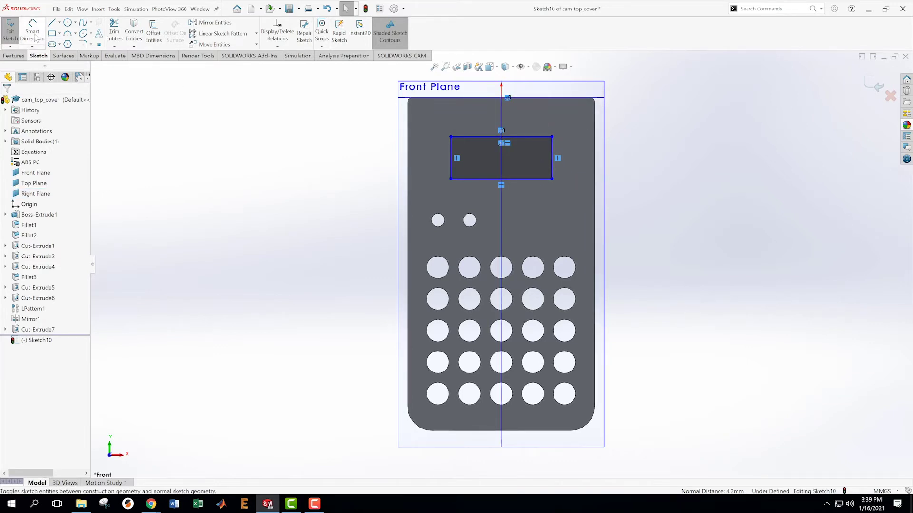
{"action": "left_click", "coordinate": [468, 179]}
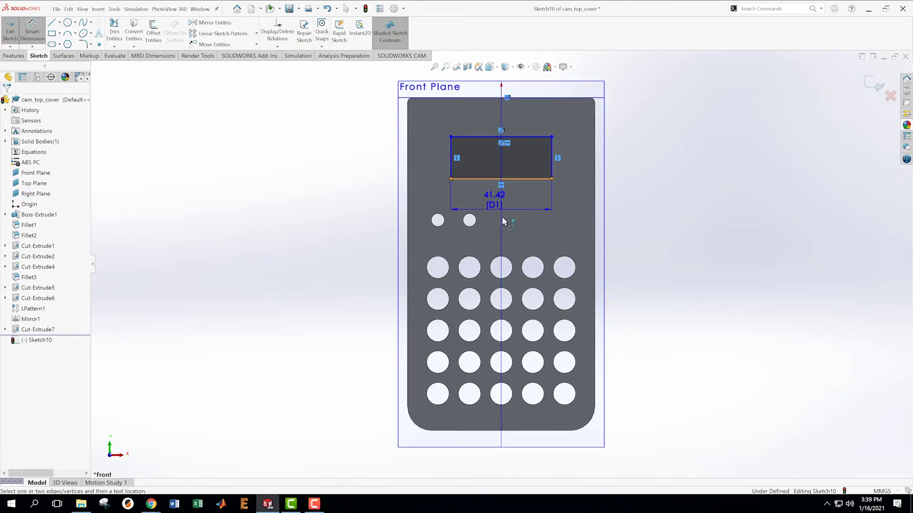
{"action": "left_click", "coordinate": [530, 221]}
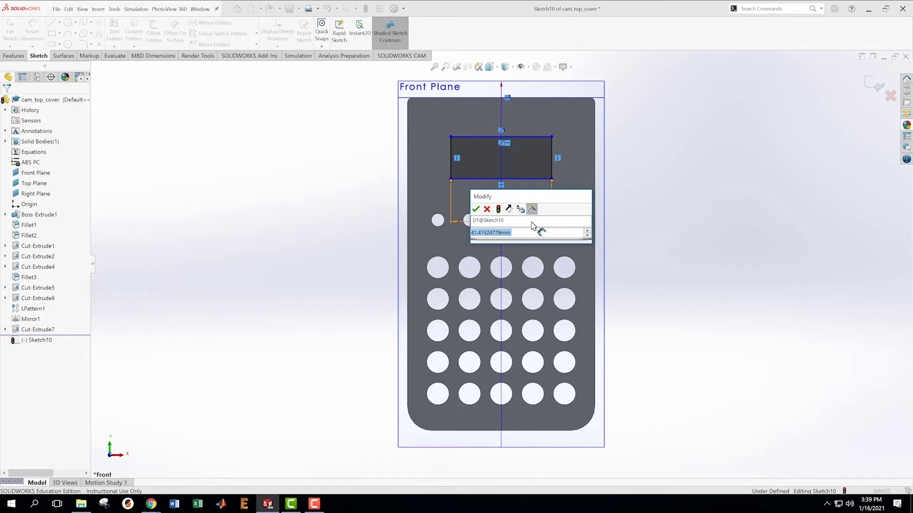
{"action": "type", "text": "27.8"}
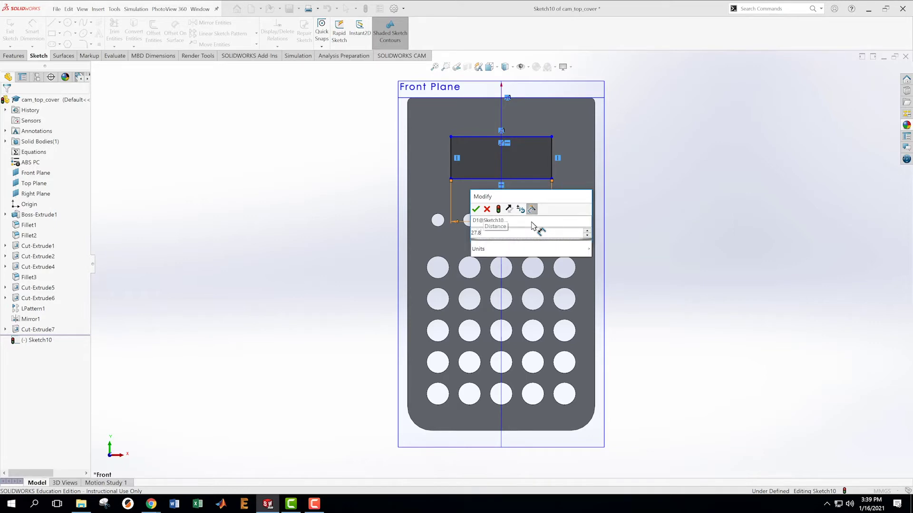
{"action": "type", "text": "5*2"}
{"action": "key", "text": "Return"}
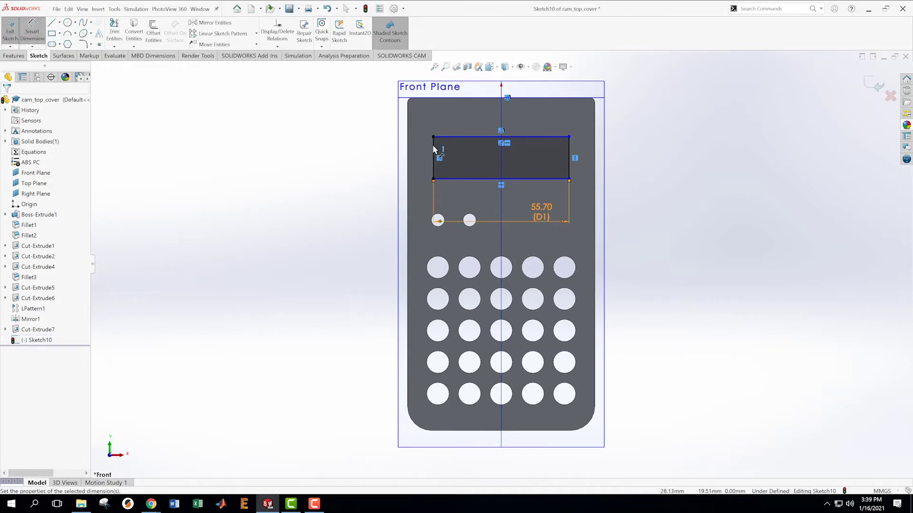
Dimension the rectangle's height as 35.75-22.3 (13.45 mm)
{"action": "left_click", "coordinate": [402, 159]}
{"action": "left_click", "coordinate": [369, 159]}
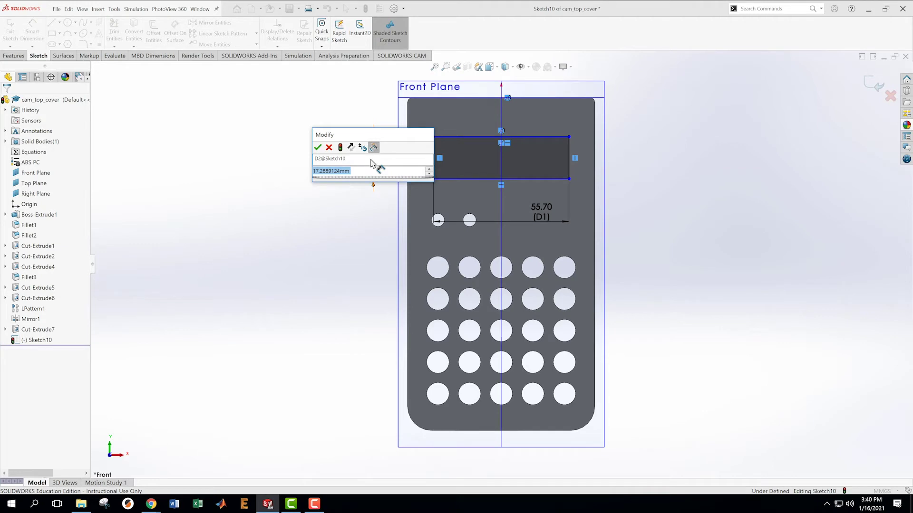
{"action": "type", "text": "35"}
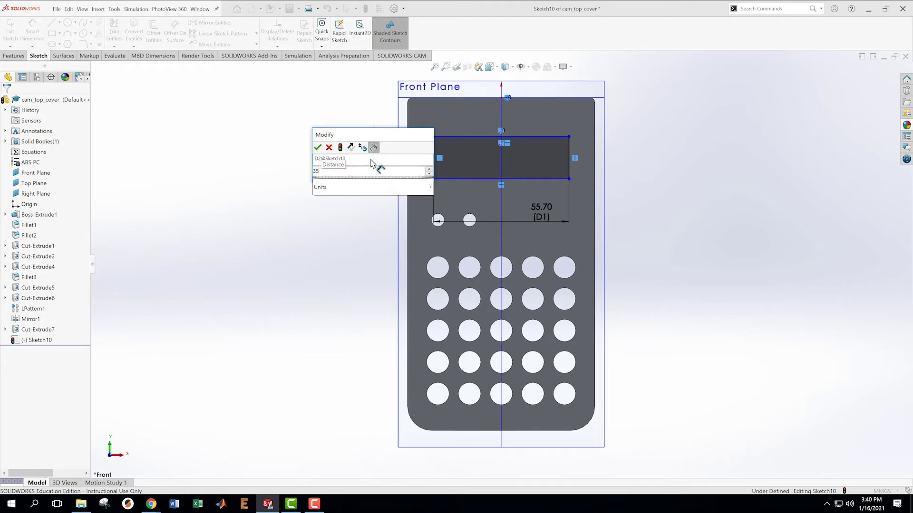
{"action": "type", "text": ".75-22.3"}
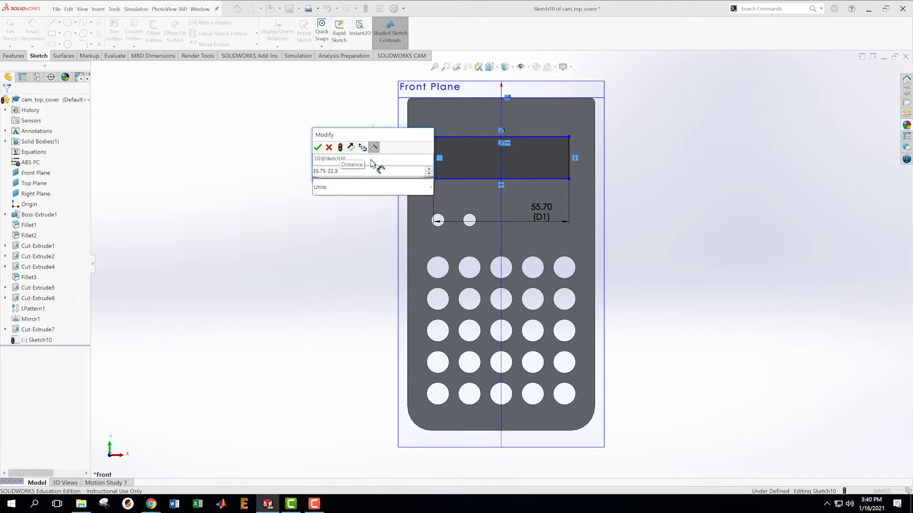
{"action": "key", "text": "Escape"}
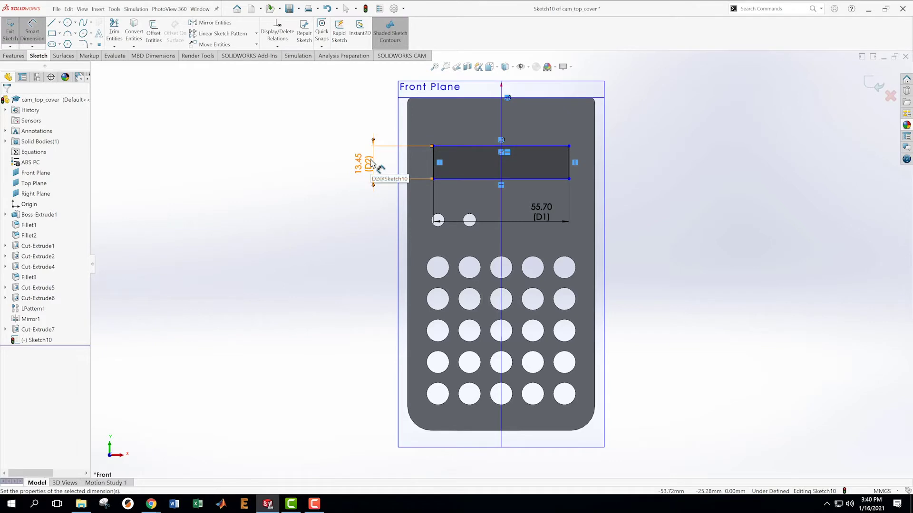
{"action": "key", "text": "Escape"}
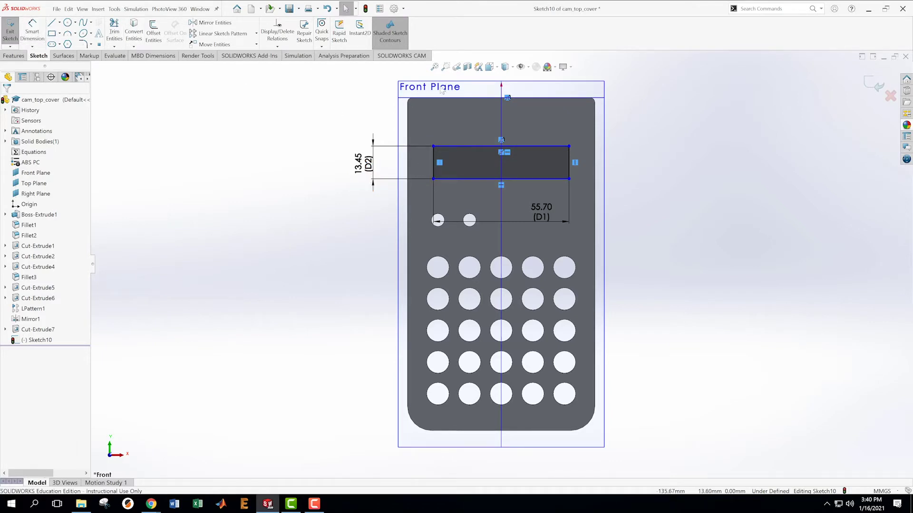
Dimension the rectangle's lower edge 35.75 mm from the horizontal plane along the cover's upper edge
{"action": "left_click", "coordinate": [554, 179]}
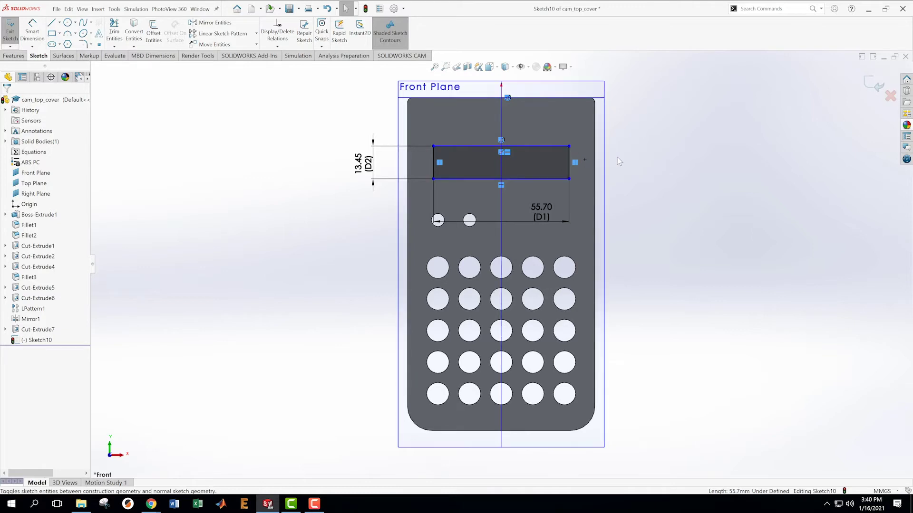
{"action": "key", "text": "s"}
{"action": "left_click", "coordinate": [649, 177]}
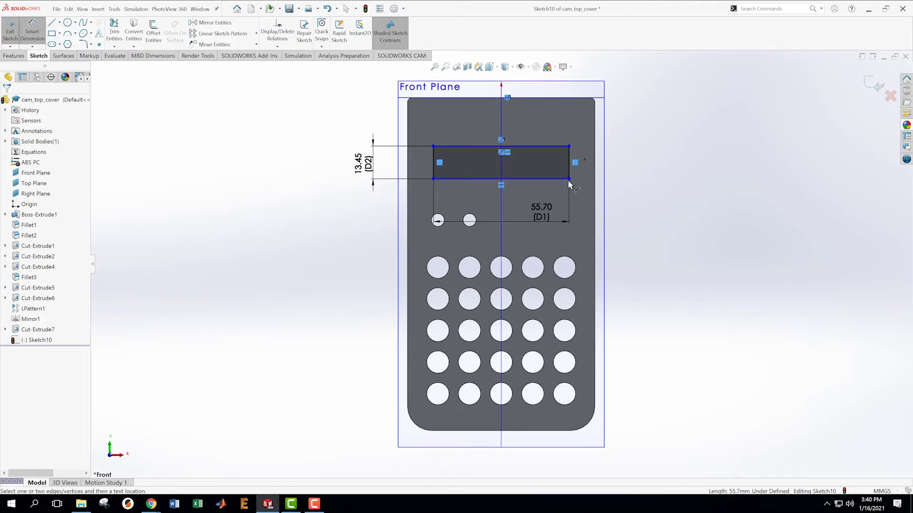
{"action": "left_click", "coordinate": [544, 180]}
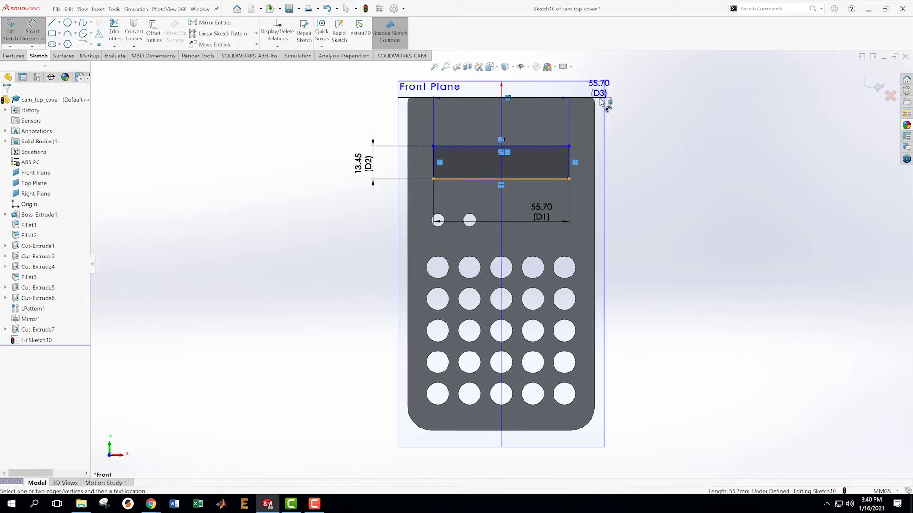
{"action": "left_click", "coordinate": [600, 100]}
{"action": "left_click", "coordinate": [650, 139]}
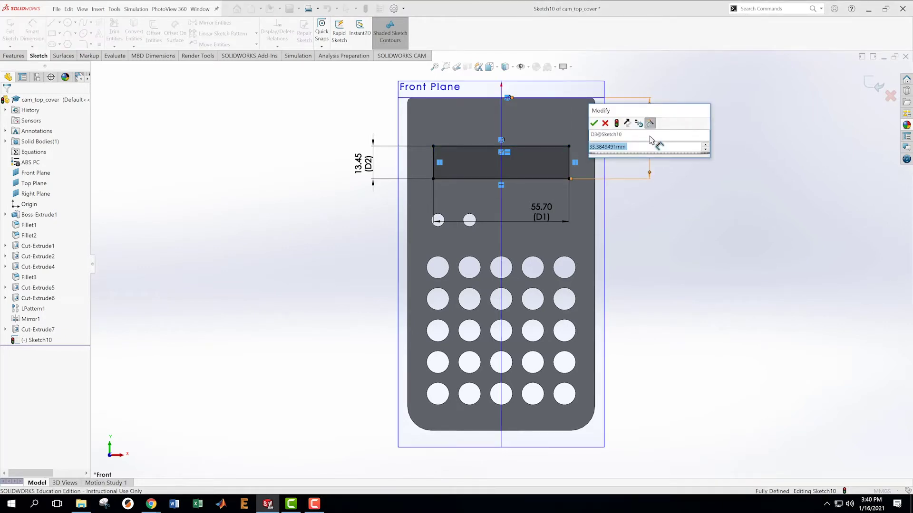
{"action": "type", "text": "35.75"}
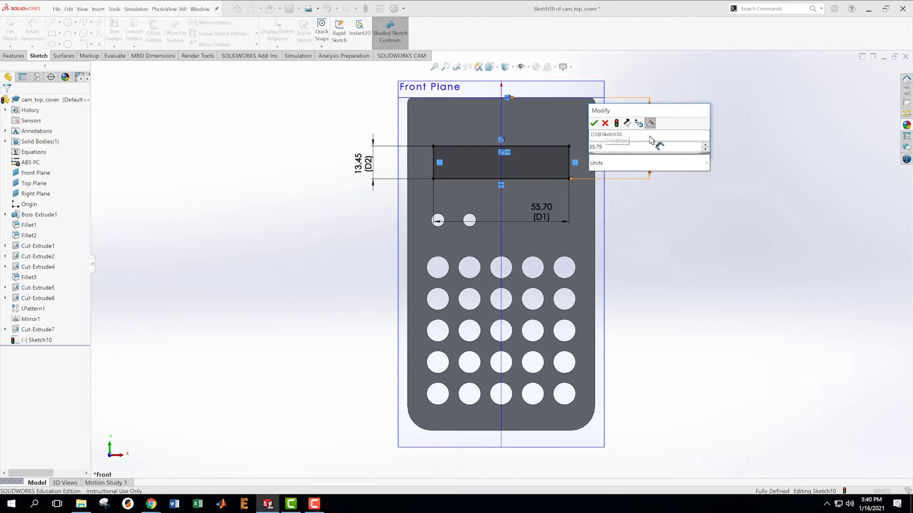
{"action": "key", "text": "Return"}
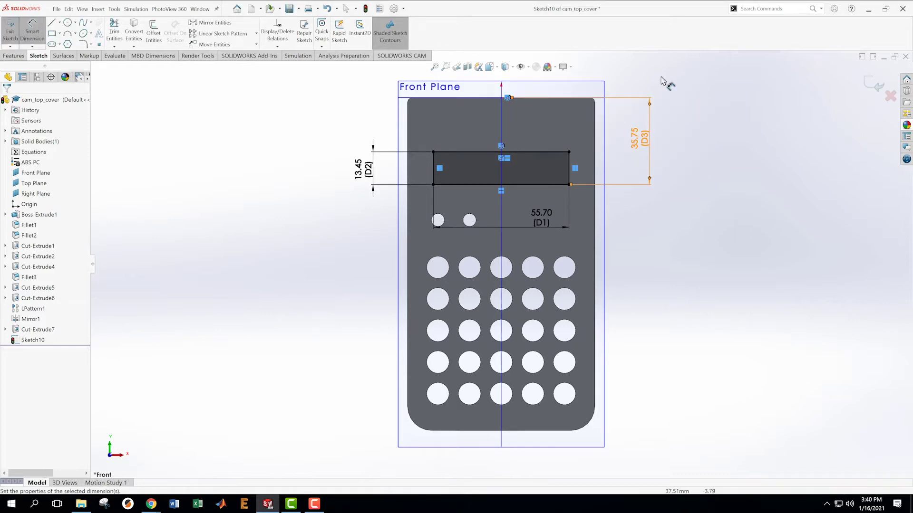
Close the sketch and extrude-cut the rectangle all the way through the cover
{"action": "left_click", "coordinate": [876, 85]}
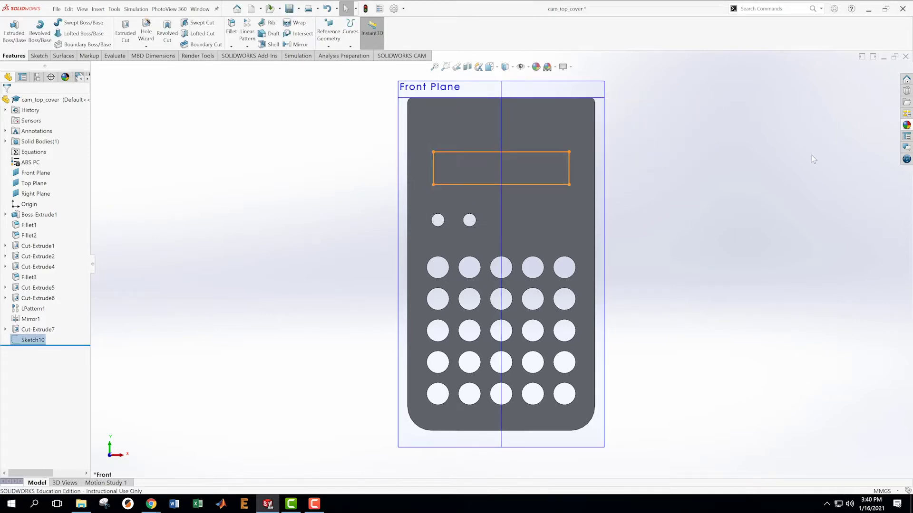
{"action": "left_click", "coordinate": [125, 33]}
{"action": "left_click", "coordinate": [66, 148]}
{"action": "left_click", "coordinate": [38, 161]}
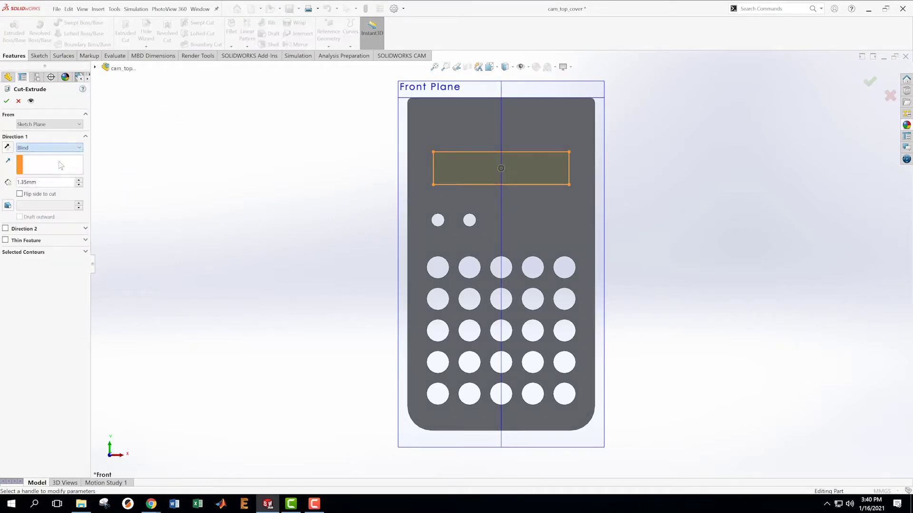
{"action": "key", "text": "Return"}
{"action": "mouse_move", "coordinate": [257, 238]}
{"action": "middle_mouse_down"}
{"action": "mouse_move", "coordinate": [332, 197]}
{"action": "mouse_move", "coordinate": [264, 252]}
{"action": "middle_mouse_up"}
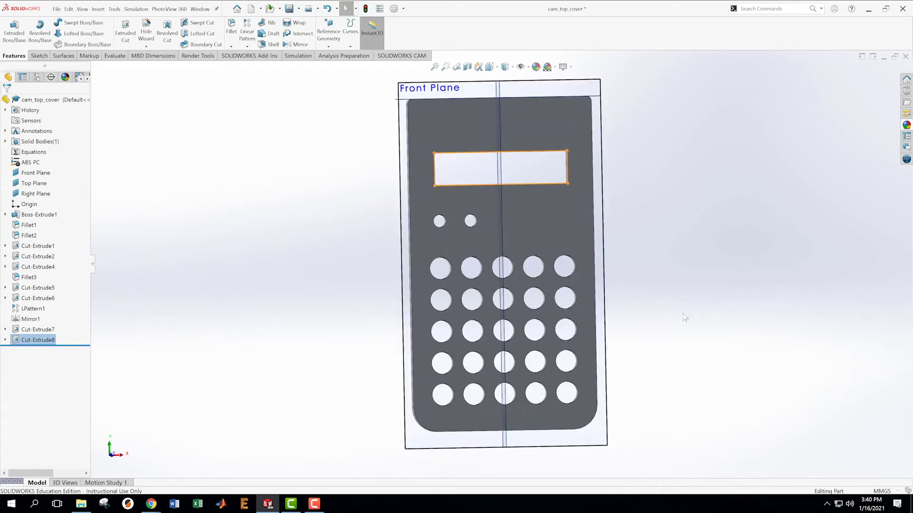
{"action": "scroll", "coordinate": [656, 243], "scroll_direction": "up", "scroll_amount": 3}
{"action": "scroll", "coordinate": [655, 241], "scroll_direction": "down", "scroll_amount": 2}
{"action": "middle_click_drag", "start_coordinate": [639, 263], "coordinate": [656, 230]}
{"action": "left_click", "coordinate": [655, 229]}
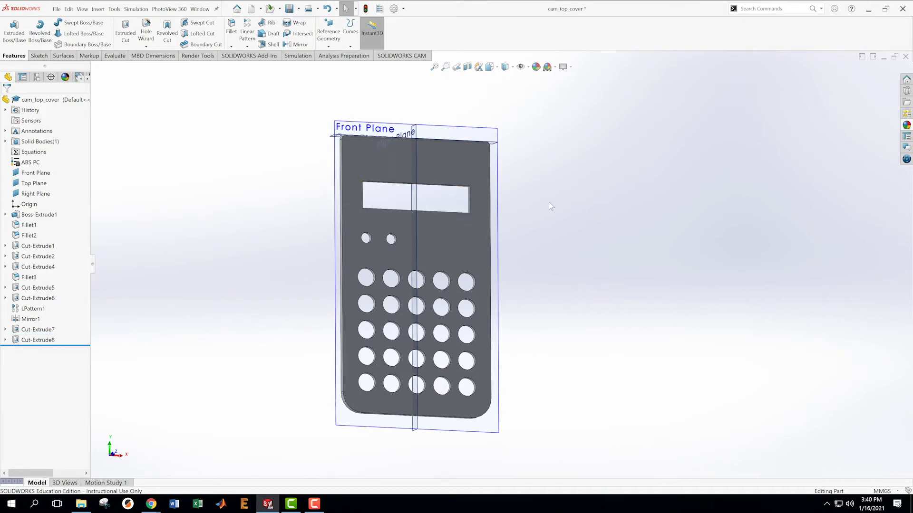
Save the cam_top_cover part
{"action": "scroll", "coordinate": [522, 195], "scroll_direction": "down", "scroll_amount": 2}
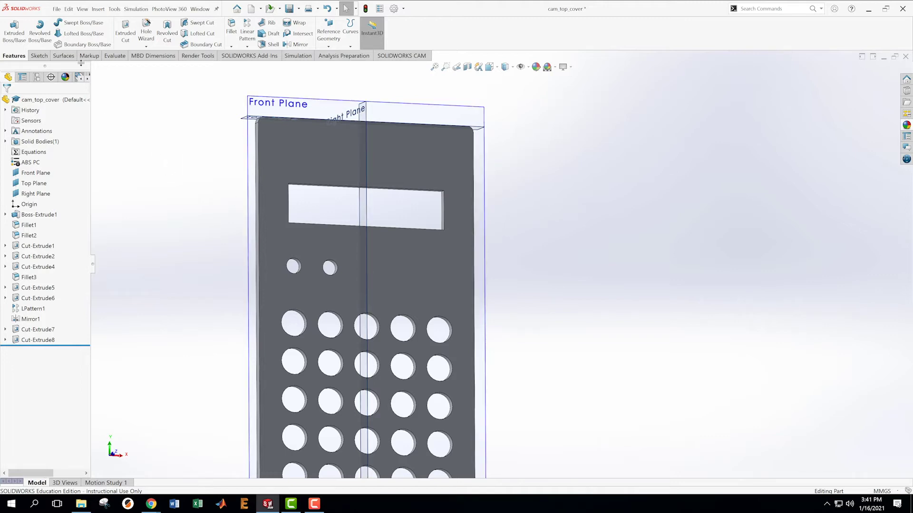
{"action": "left_click", "coordinate": [56, 8]}
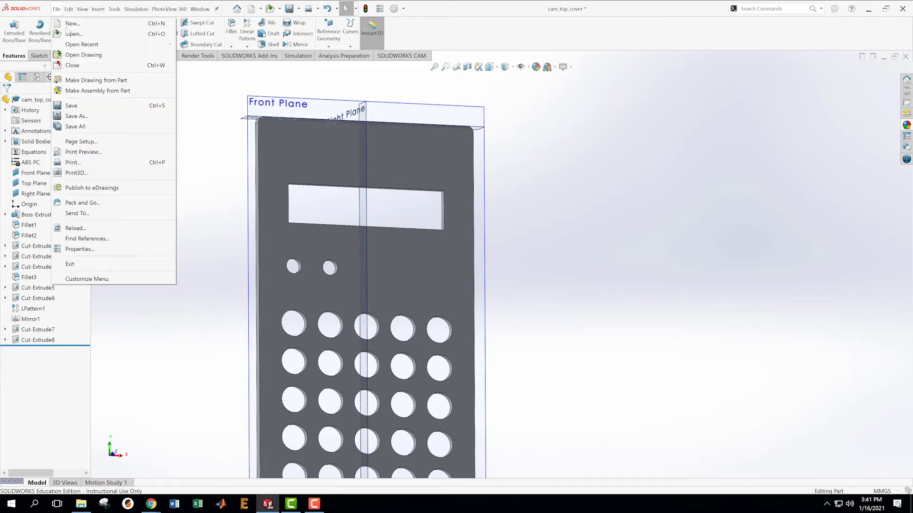
{"action": "left_click", "coordinate": [70, 106]}
Start a chamfer on the right, upper and left front-face edges of the rectangular opening
{"action": "scroll", "coordinate": [519, 211], "scroll_direction": "down", "scroll_amount": 2}
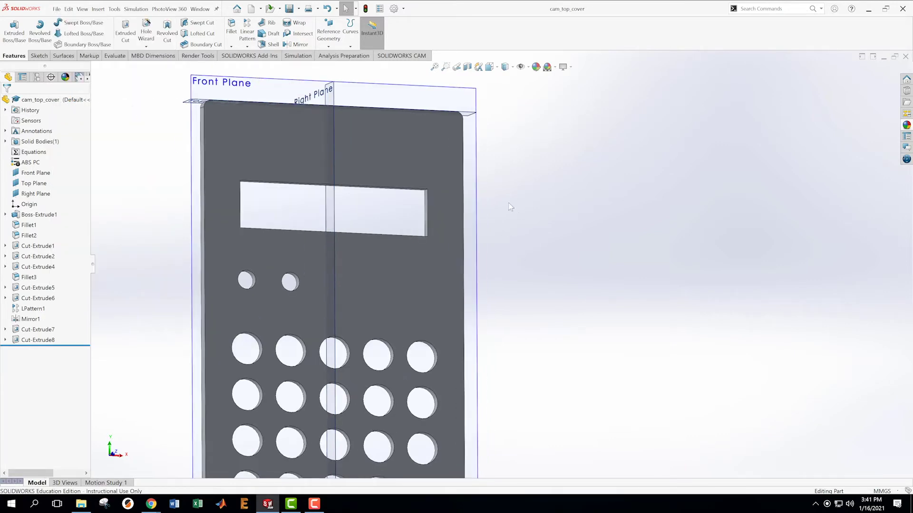
{"action": "left_click", "coordinate": [231, 46]}
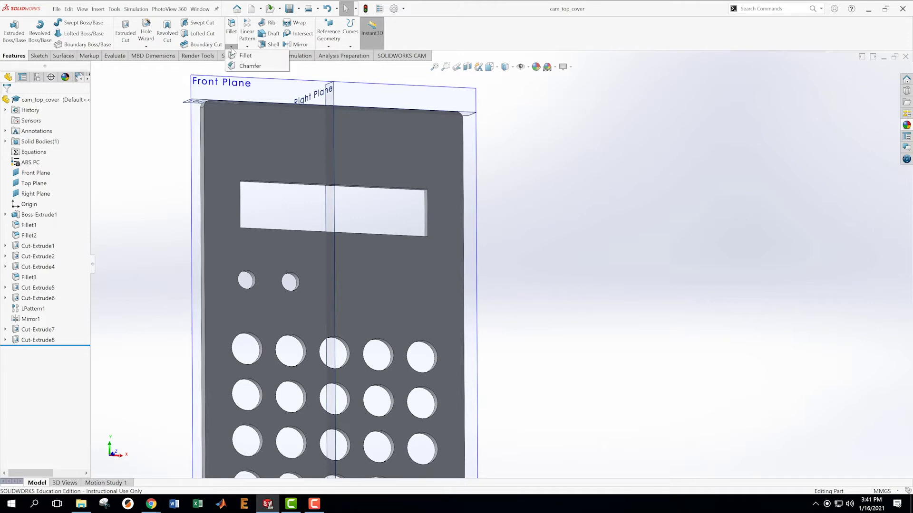
{"action": "left_click", "coordinate": [250, 65]}
{"action": "scroll", "coordinate": [457, 228], "scroll_direction": "down", "scroll_amount": 2}
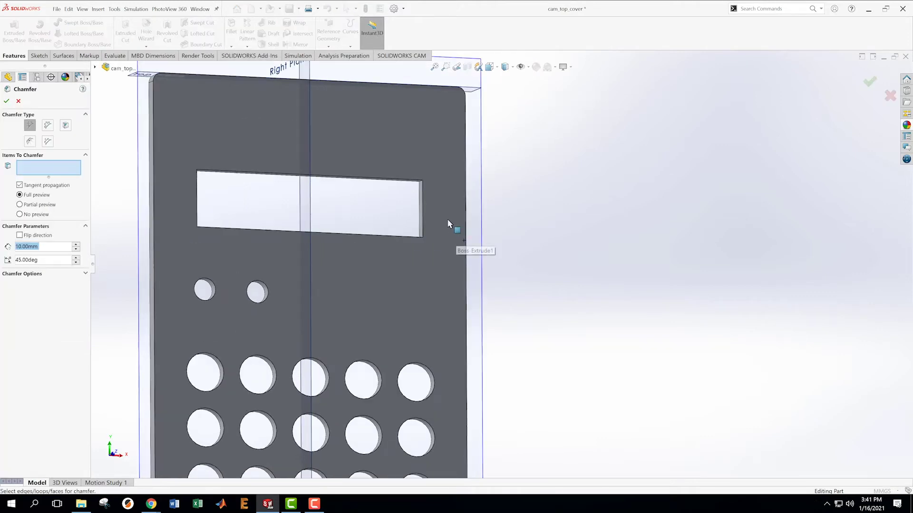
{"action": "scroll", "coordinate": [447, 221], "scroll_direction": "down", "scroll_amount": 3}
{"action": "left_click", "coordinate": [420, 212]}
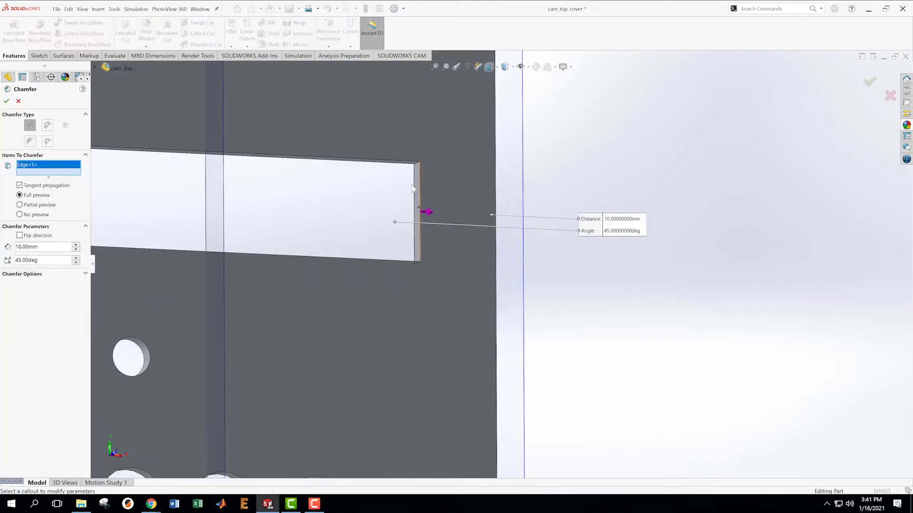
{"action": "left_click", "coordinate": [391, 164]}
{"action": "scroll", "coordinate": [249, 219], "scroll_direction": "up", "scroll_amount": 3}
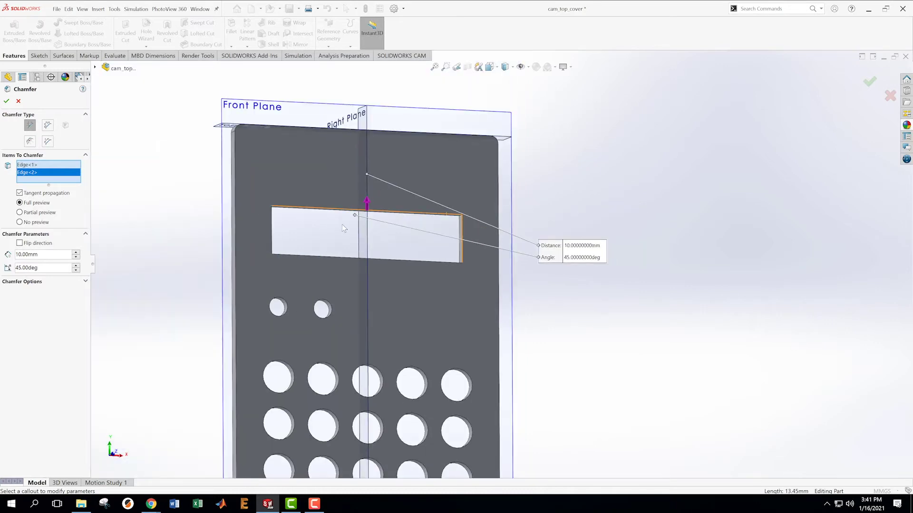
{"action": "middle_click_drag", "start_coordinate": [342, 224], "coordinate": [297, 233]}
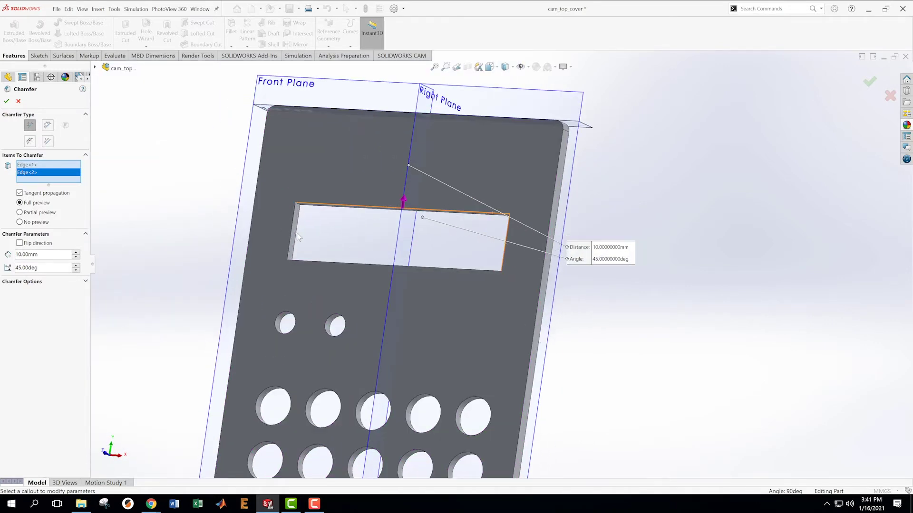
{"action": "left_click", "coordinate": [295, 233]}
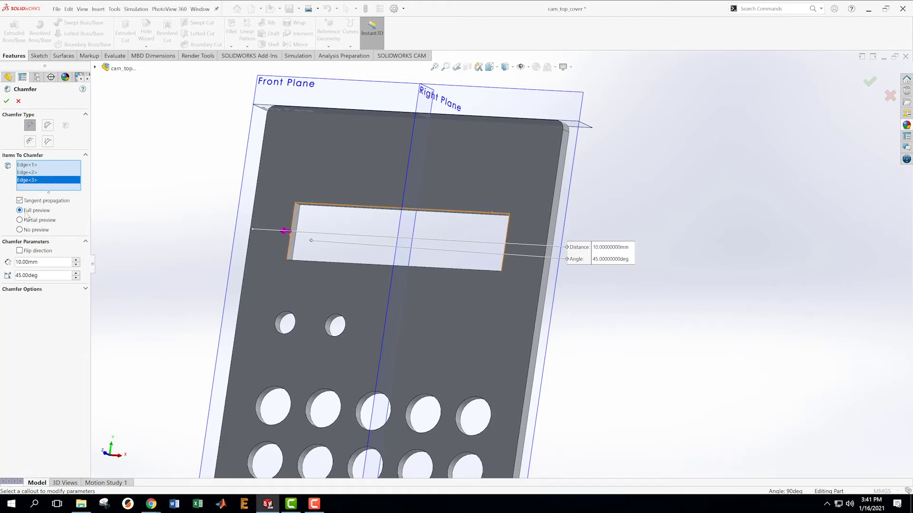
Set the chamfer distance to 1 mm
{"action": "double_click", "coordinate": [37, 262]}
{"action": "type", "text": "1"}
{"action": "key", "text": "Return"}
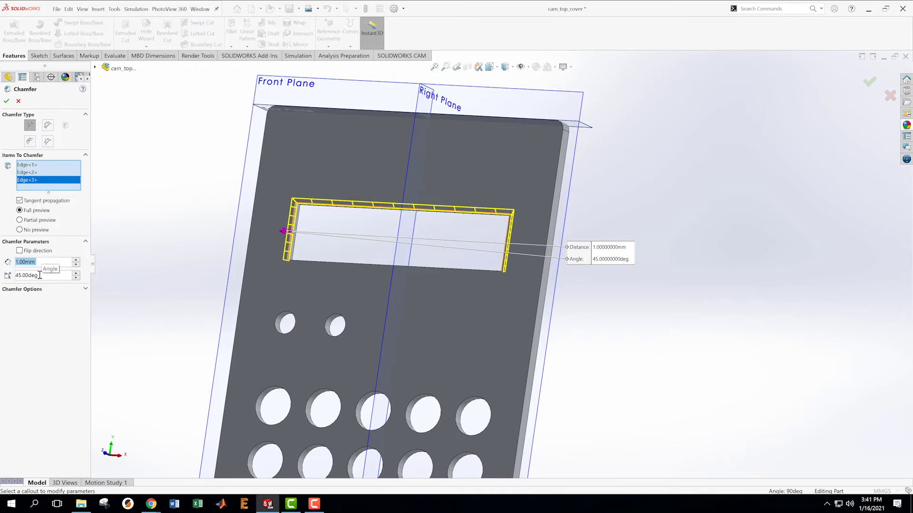
{"action": "left_click", "coordinate": [56, 319]}
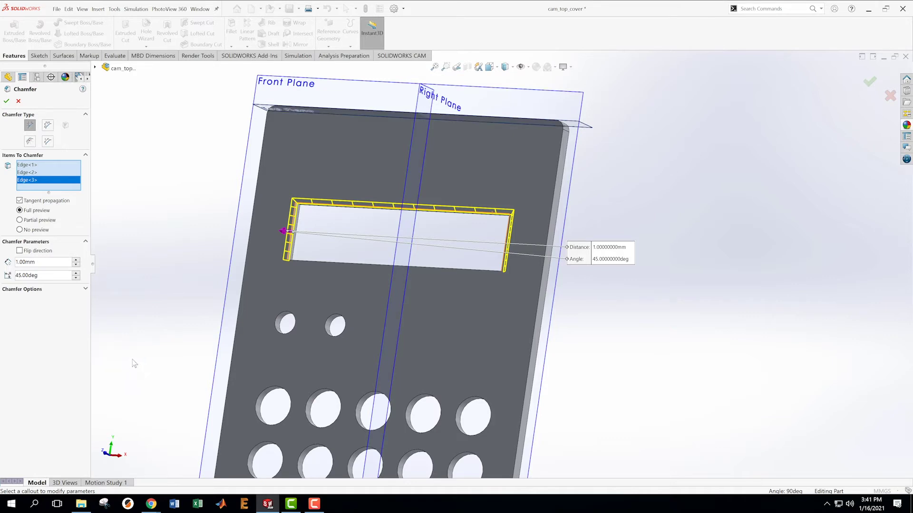
Change the opening's chamfer to the Distance-Distance type with asymmetric distances
{"action": "left_click", "coordinate": [48, 126]}
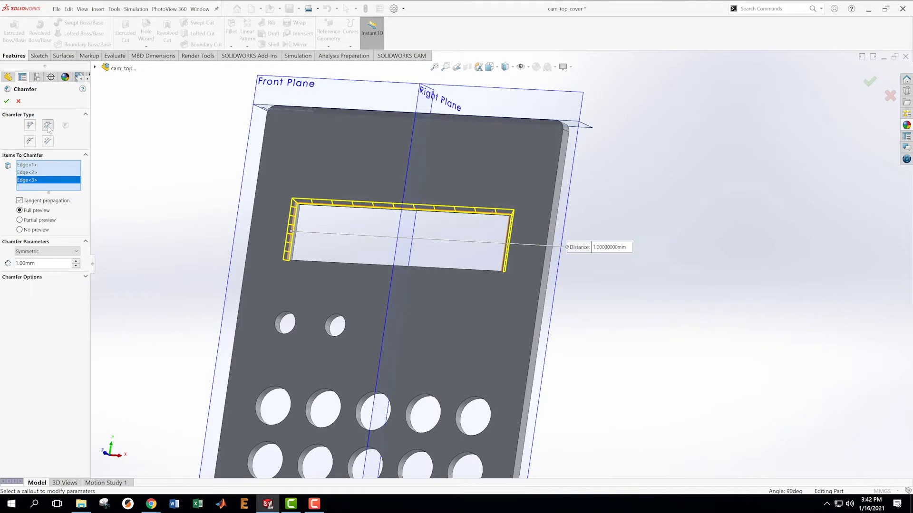
{"action": "left_click", "coordinate": [76, 251]}
{"action": "left_click", "coordinate": [43, 267]}
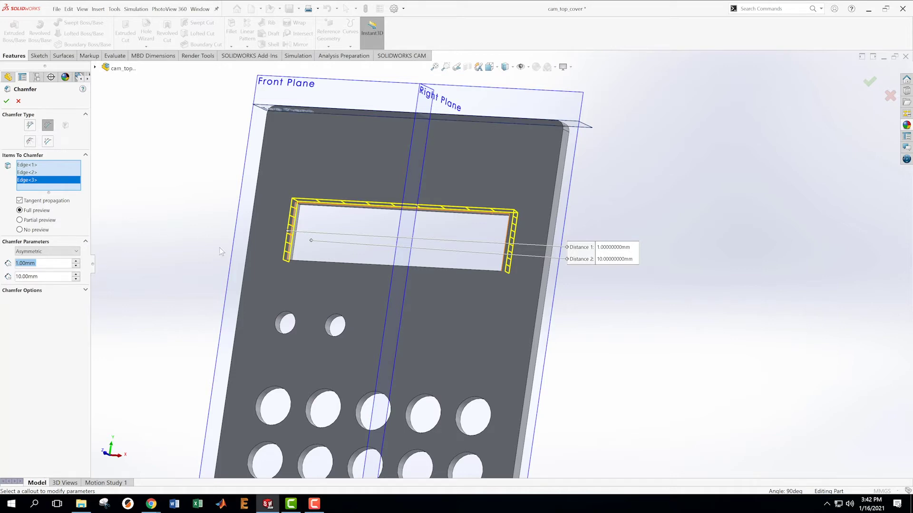
{"action": "middle_click_drag", "start_coordinate": [212, 278], "coordinate": [82, 279]}
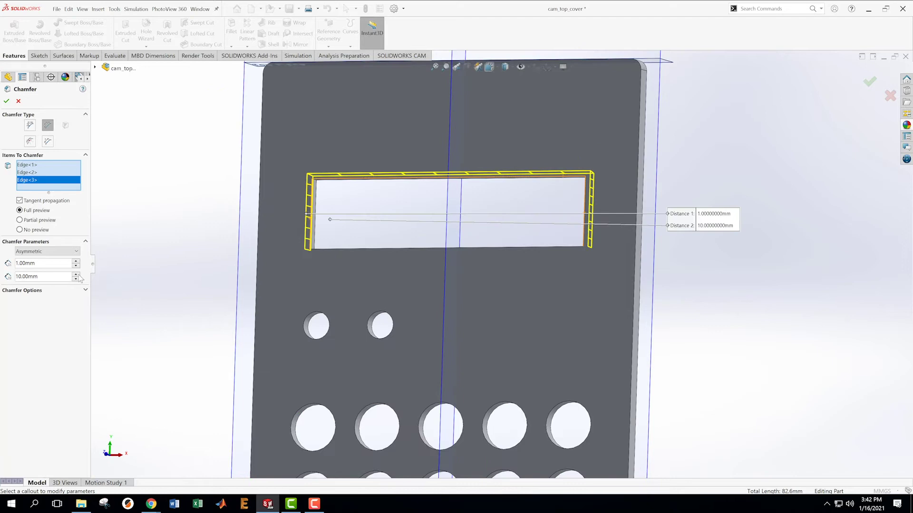
Set the chamfer's Distance 1 to 2 mm and Distance 2 to 1.4 mm, and apply the chamfer
{"action": "left_click", "coordinate": [32, 265]}
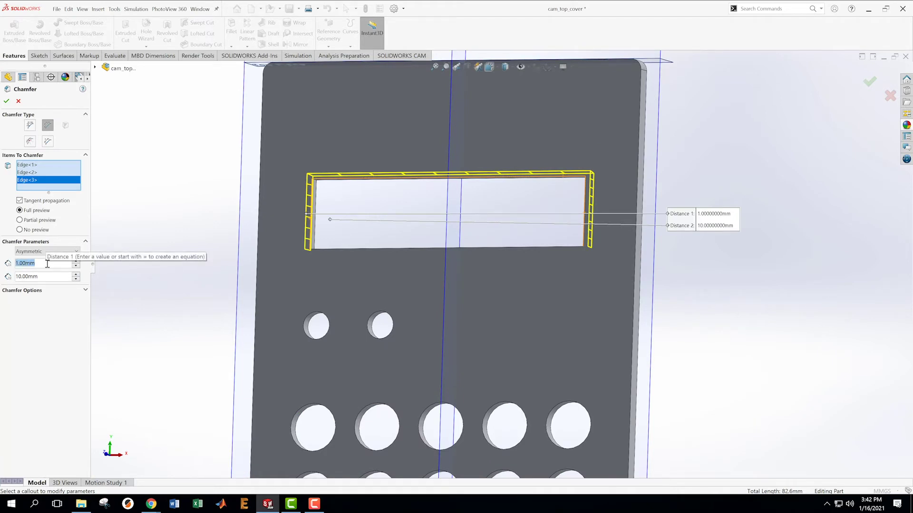
{"action": "type", "text": "2"}
{"action": "key", "text": "Return"}
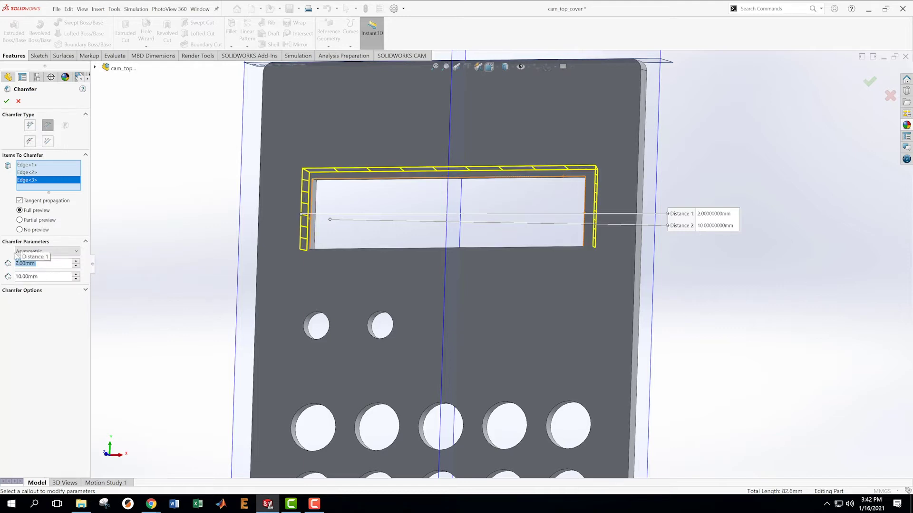
{"action": "left_click", "coordinate": [43, 276]}
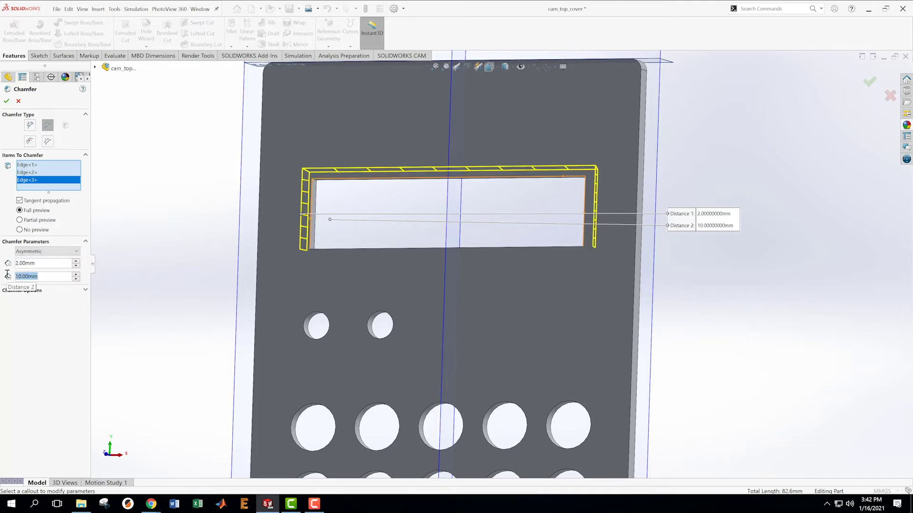
{"action": "type", "text": "1.4"}
{"action": "key", "text": "Return"}
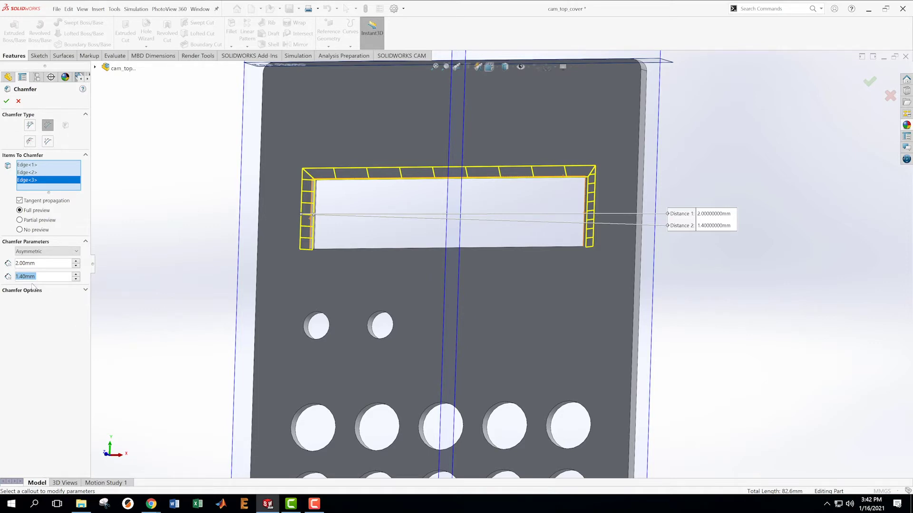
{"action": "middle_click_drag", "start_coordinate": [264, 275], "coordinate": [163, 210]}
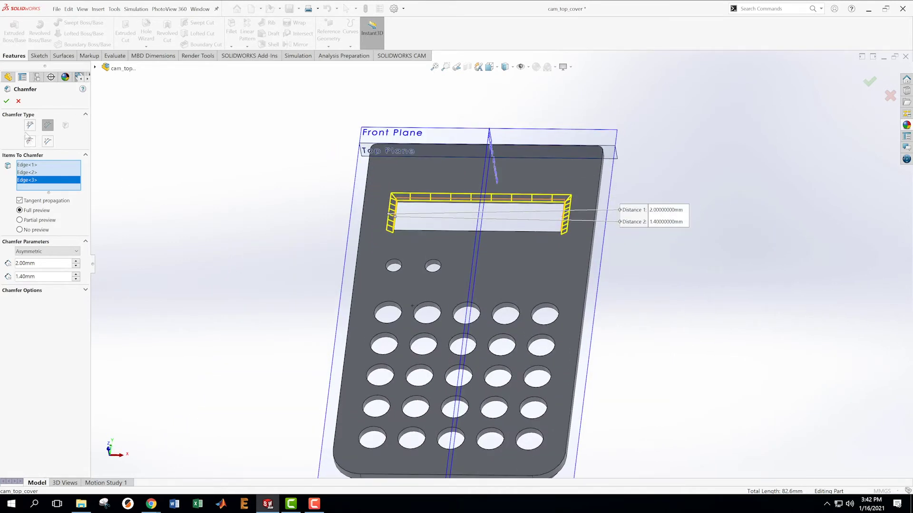
{"action": "left_click", "coordinate": [7, 102]}
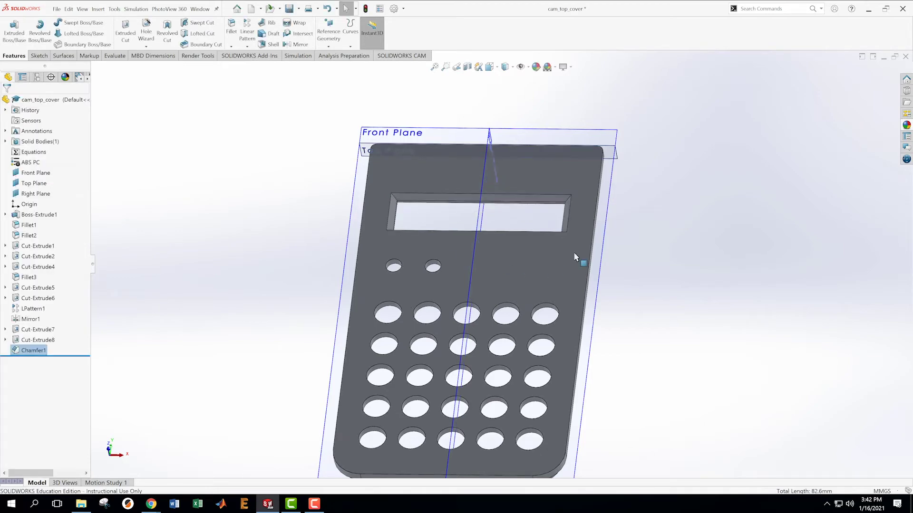
Create a section view parallel to the Top Plane through the rectangular opening at a -25 mm offset
{"action": "scroll", "coordinate": [574, 252], "scroll_direction": "down", "scroll_amount": 5}
{"action": "scroll", "coordinate": [504, 266], "scroll_direction": "up", "scroll_amount": 6}
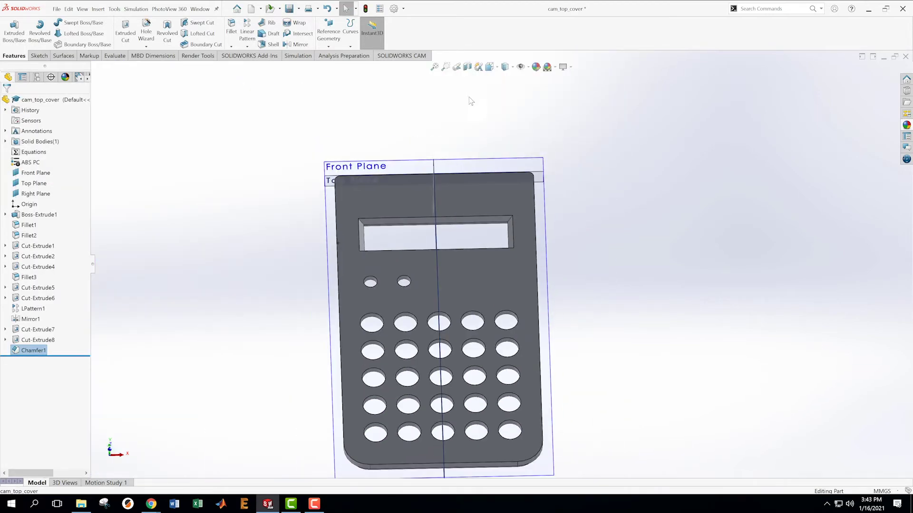
{"action": "left_click", "coordinate": [467, 66]}
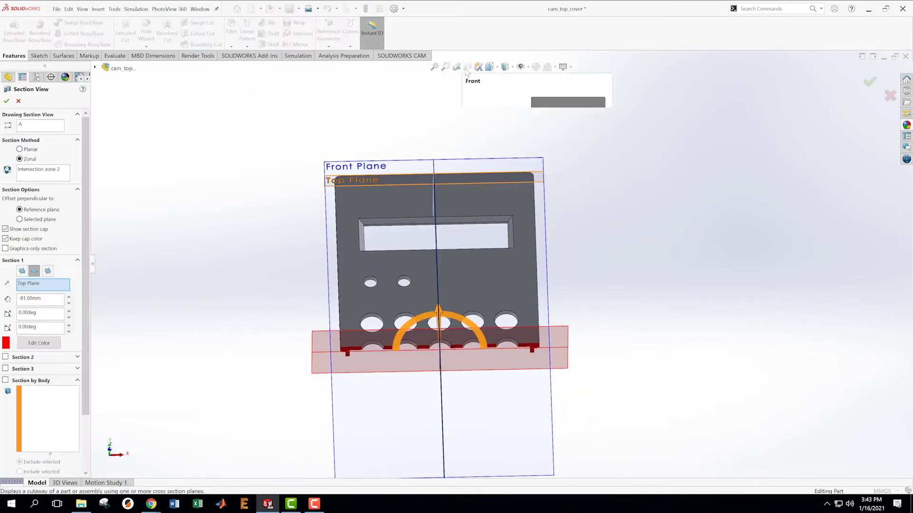
{"action": "left_click_drag", "start_coordinate": [438, 312], "coordinate": [434, 195]}
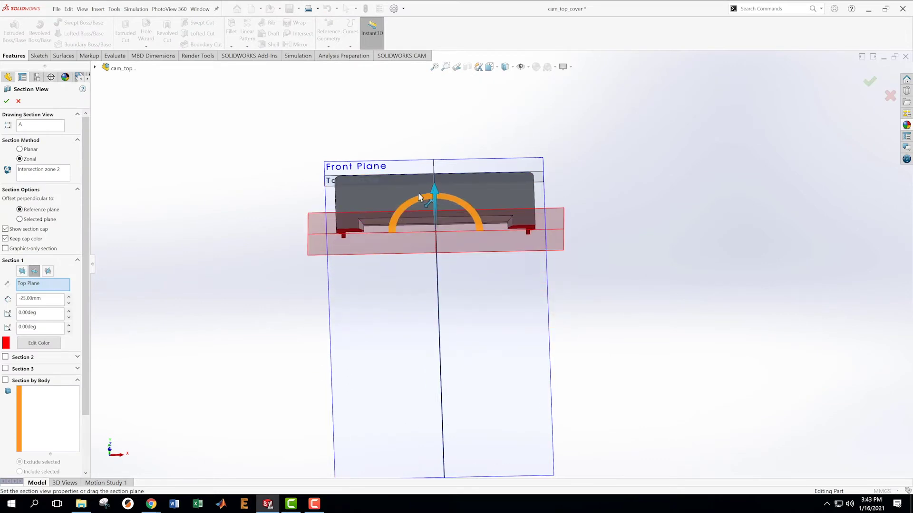
{"action": "left_click", "coordinate": [867, 83]}
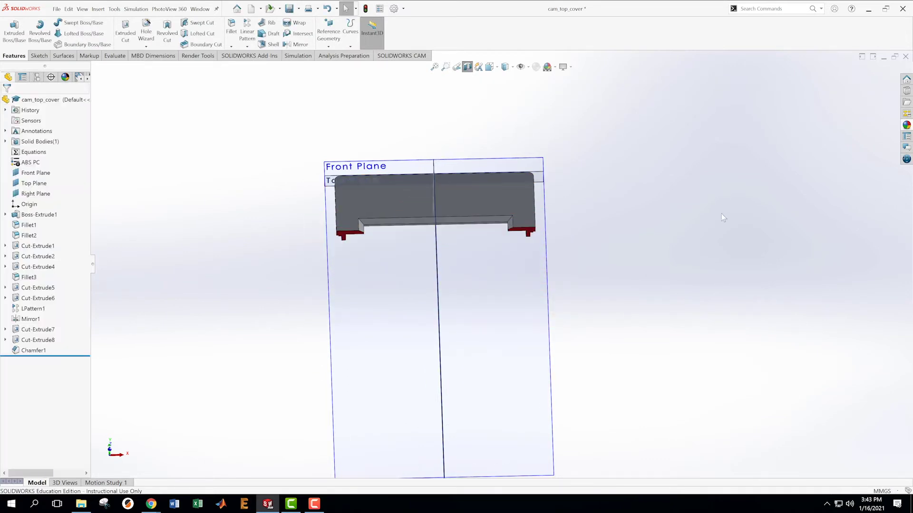
Examine the chamfer profile of the opening in the sectioned cover and turn off the section view
{"action": "scroll", "coordinate": [572, 242], "scroll_direction": "down", "scroll_amount": 2}
{"action": "middle_click_drag", "start_coordinate": [379, 326], "coordinate": [376, 225]}
{"action": "scroll", "coordinate": [460, 323], "scroll_direction": "down", "scroll_amount": 6}
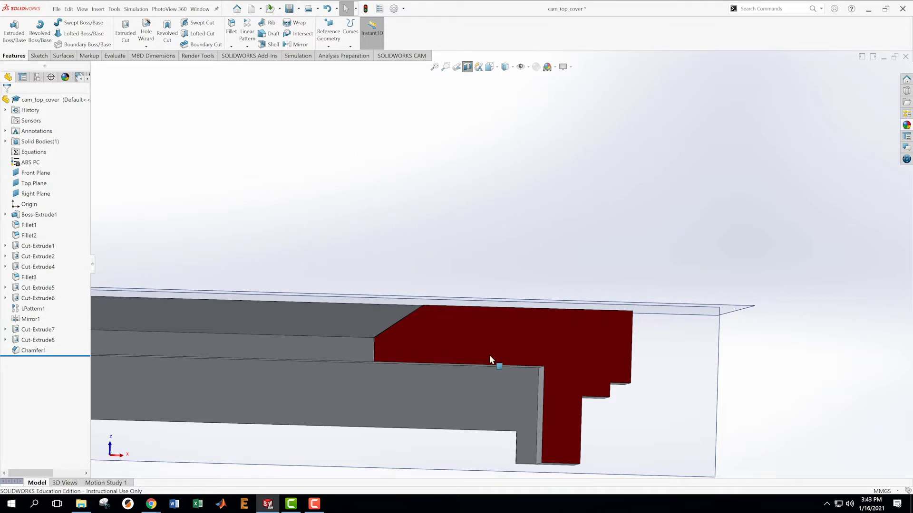
{"action": "scroll", "coordinate": [525, 350], "scroll_direction": "up", "scroll_amount": 8}
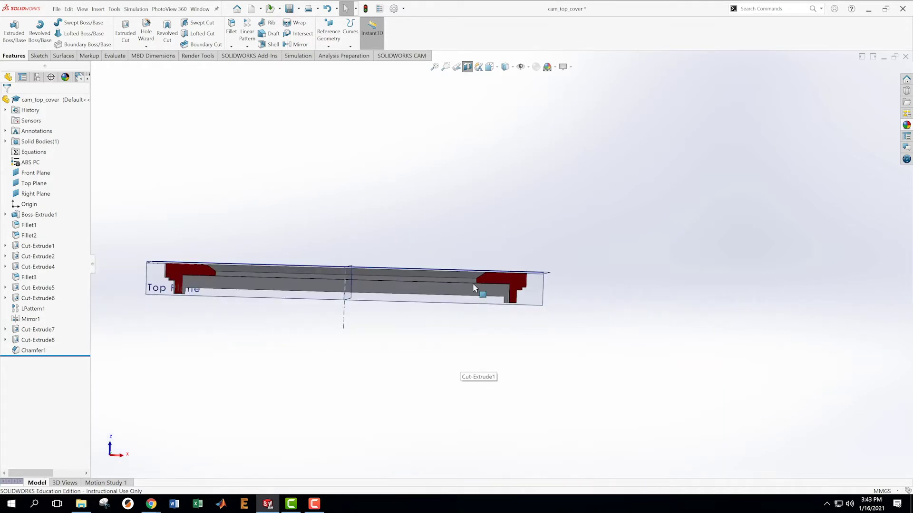
{"action": "middle_click_drag", "start_coordinate": [482, 291], "coordinate": [487, 5]}
{"action": "left_click", "coordinate": [467, 67]}
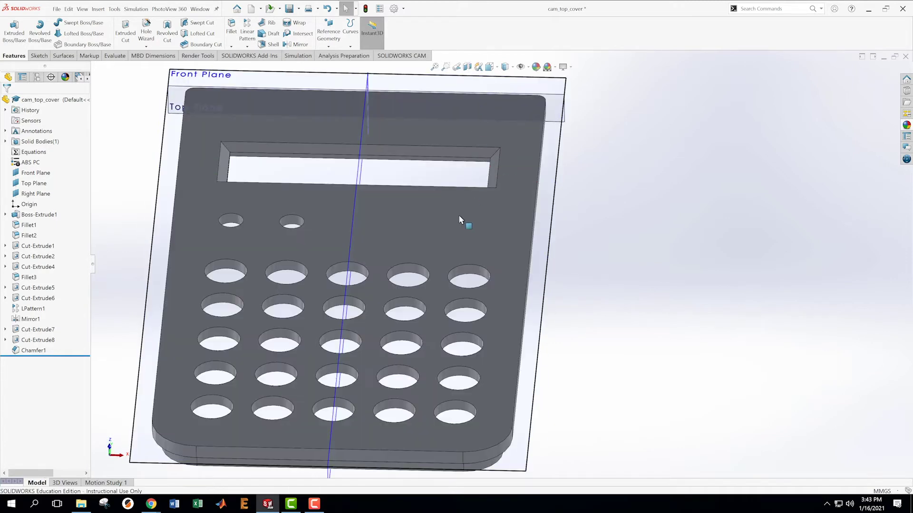
Start an asymmetric Distance-Distance chamfer on the lower front-face edge of the rectangular opening
{"action": "scroll", "coordinate": [447, 225], "scroll_direction": "up", "scroll_amount": 1}
{"action": "middle_click_drag", "start_coordinate": [584, 226], "coordinate": [440, 143]}
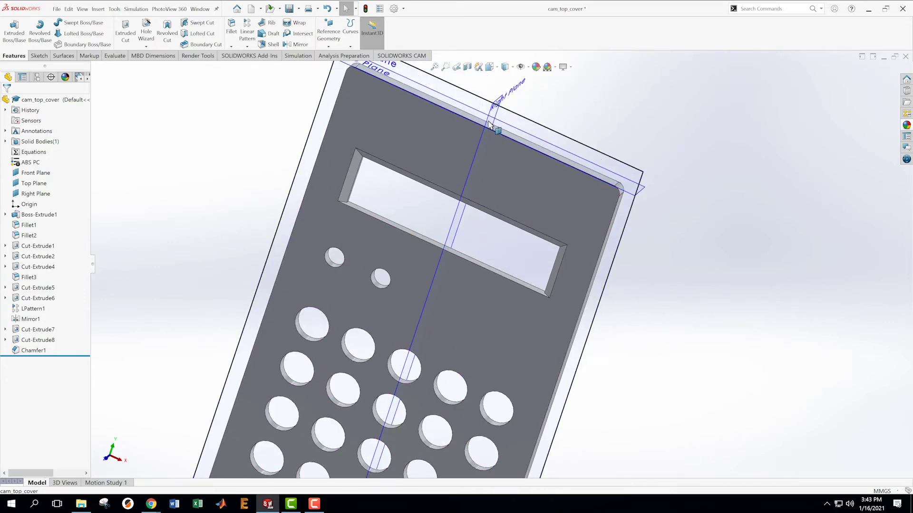
{"action": "left_click", "coordinate": [463, 261]}
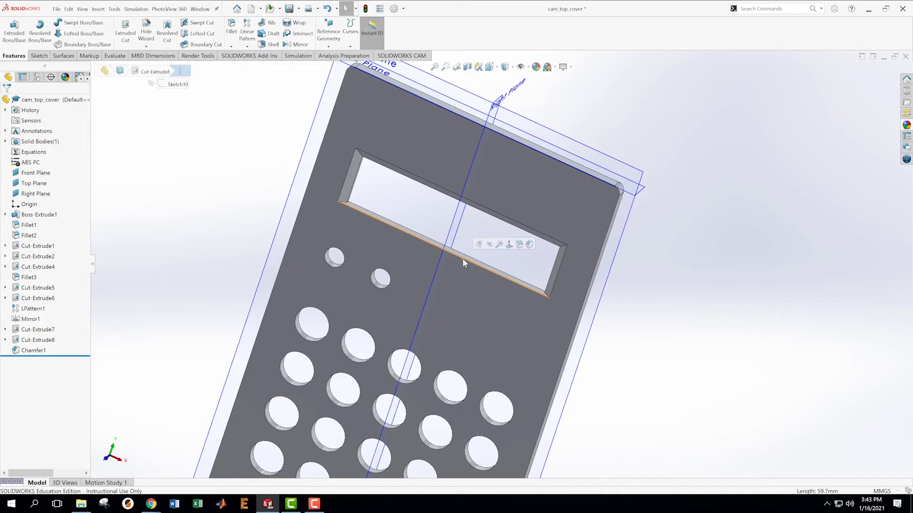
{"action": "left_click", "coordinate": [231, 46]}
{"action": "left_click", "coordinate": [243, 66]}
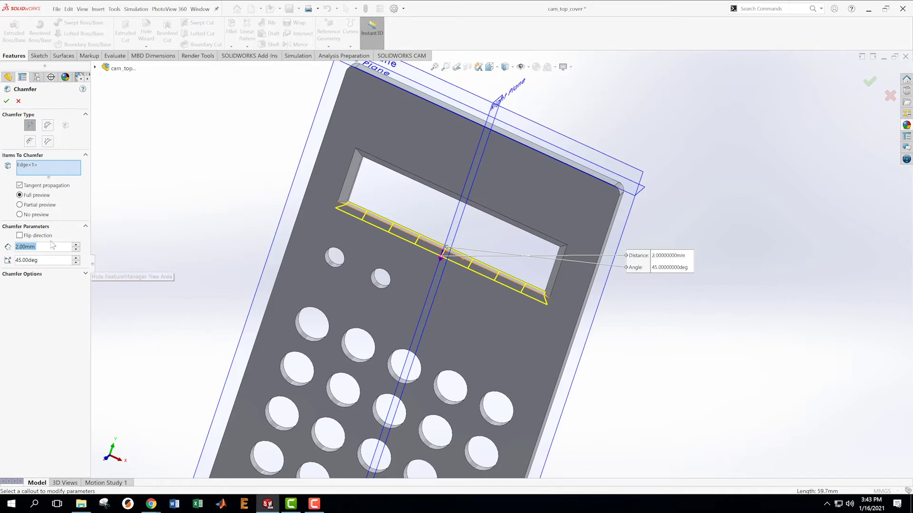
{"action": "left_click", "coordinate": [48, 126]}
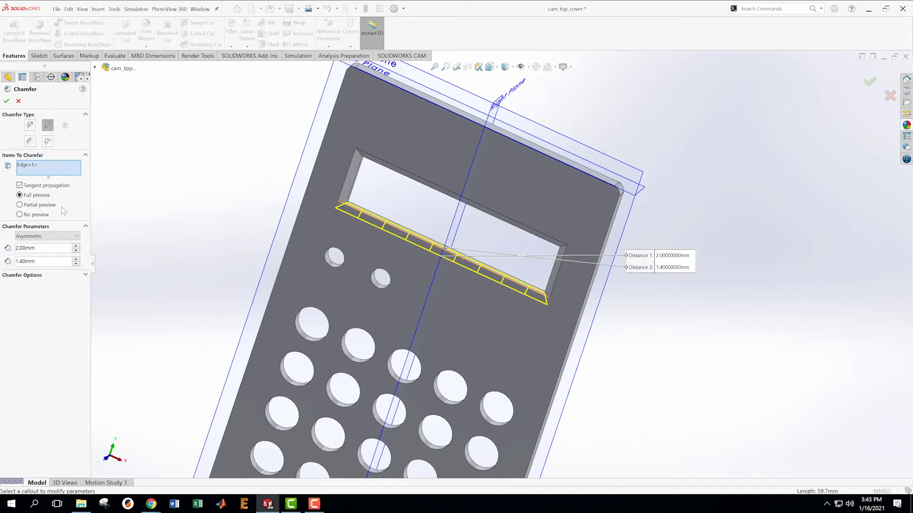
Set Distance 1 of the lower-edge chamfer to 5 mm and apply the chamfer
{"action": "left_click_drag", "start_coordinate": [44, 249], "coordinate": [7, 246]}
{"action": "type", "text": "5"}
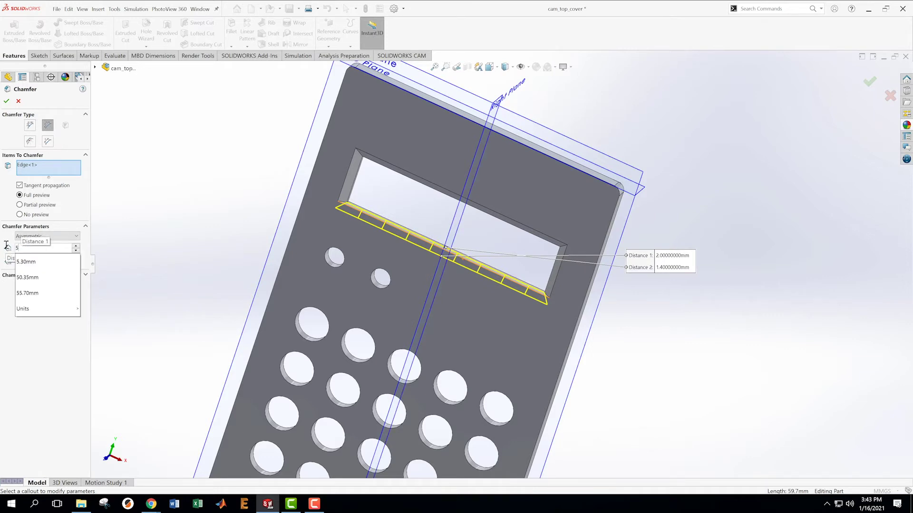
{"action": "key", "text": "Return"}
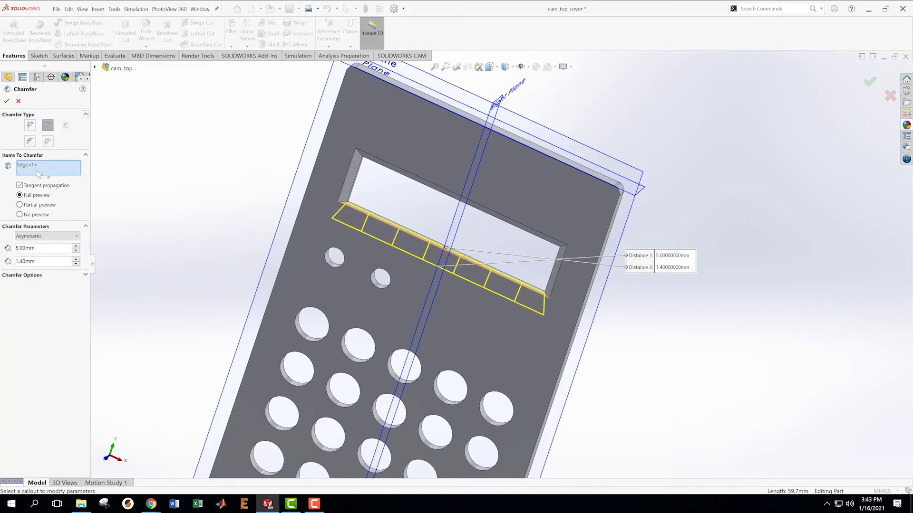
{"action": "left_click", "coordinate": [7, 101]}
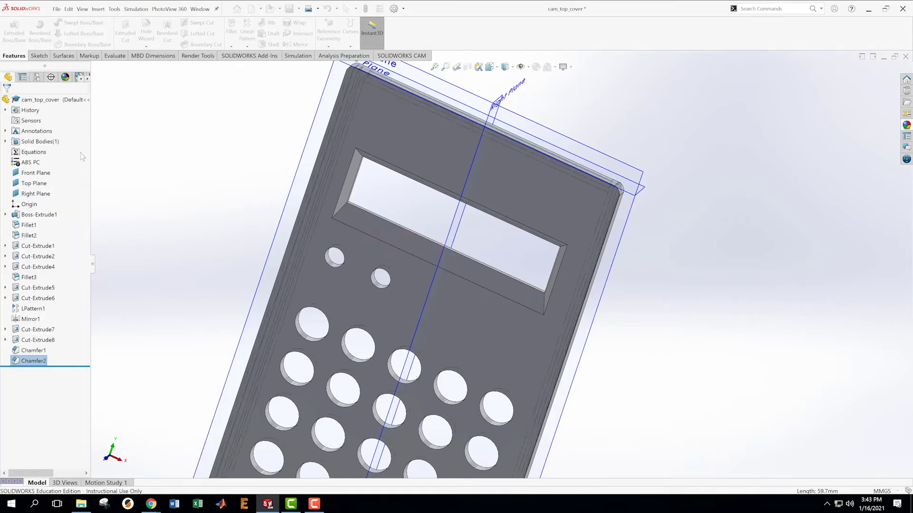
Save the cam_top_cover part with both chamfers on the opening
{"action": "scroll", "coordinate": [599, 312], "scroll_direction": "up", "scroll_amount": 2}
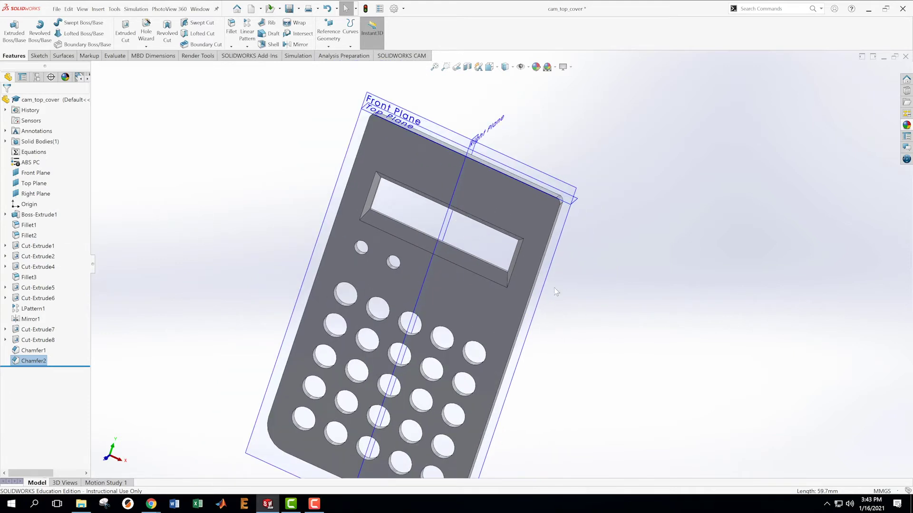
{"action": "middle_click_drag", "start_coordinate": [554, 288], "coordinate": [620, 261]}
{"action": "scroll", "coordinate": [599, 285], "scroll_direction": "up", "scroll_amount": 2}
{"action": "scroll", "coordinate": [599, 285], "scroll_direction": "down", "scroll_amount": 2}
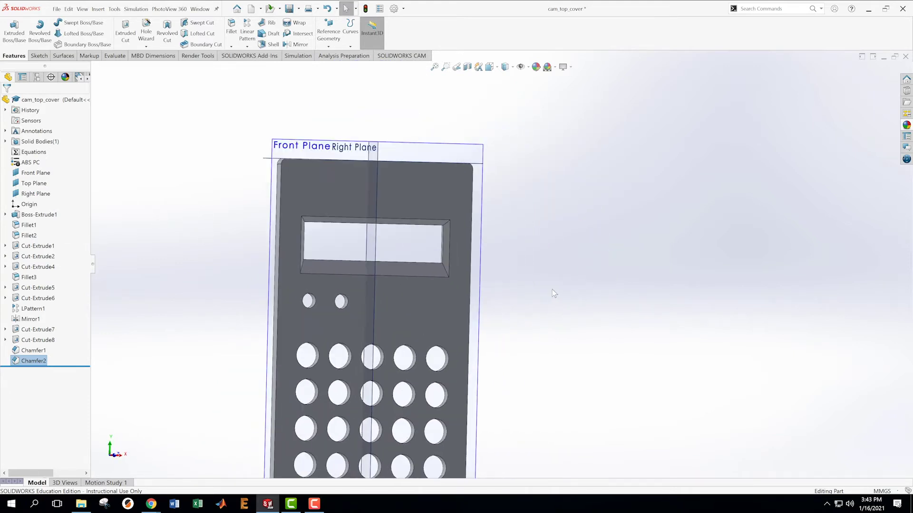
{"action": "middle_click_drag", "start_coordinate": [518, 248], "coordinate": [542, 244]}
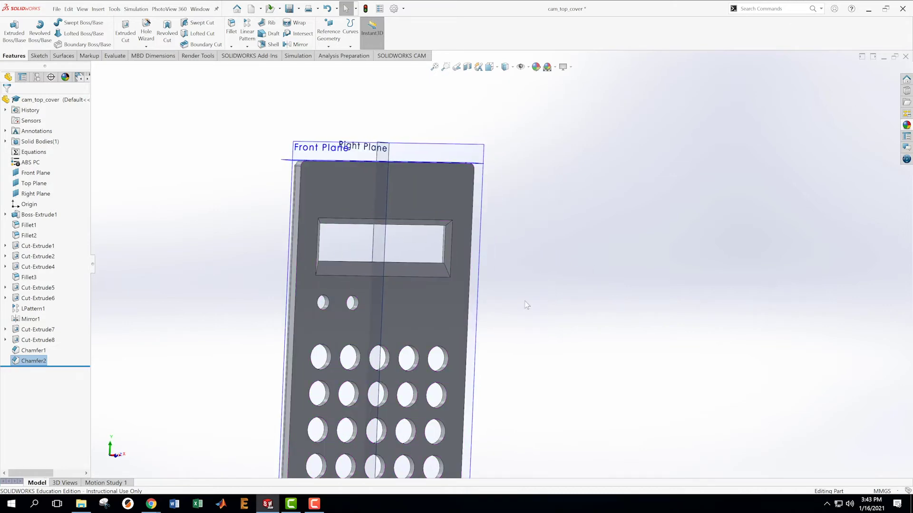
{"action": "key", "text": "ctrl+1"}
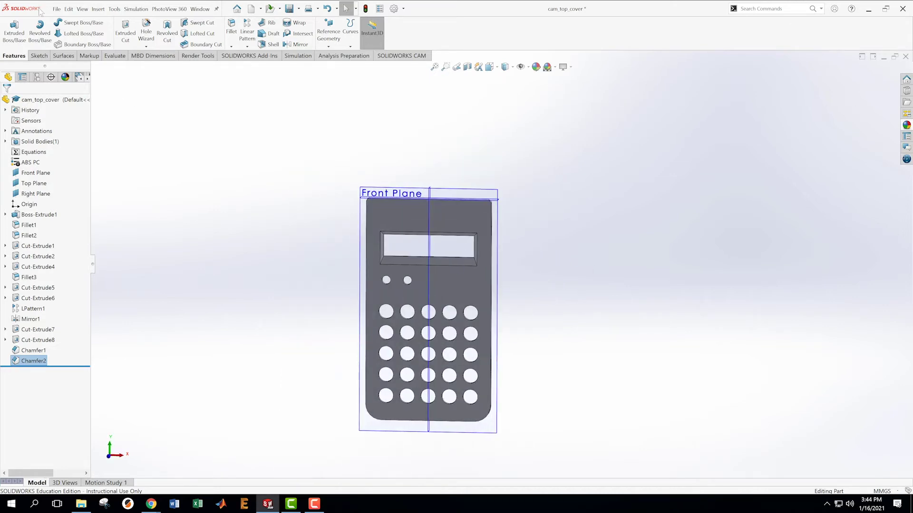
{"action": "left_click", "coordinate": [56, 9]}
{"action": "left_click", "coordinate": [82, 106]}
Start a new sketch on the recessed inner face at the back of the cover and orient the view normal to it
{"action": "middle_click_drag", "start_coordinate": [560, 267], "coordinate": [408, 272]}
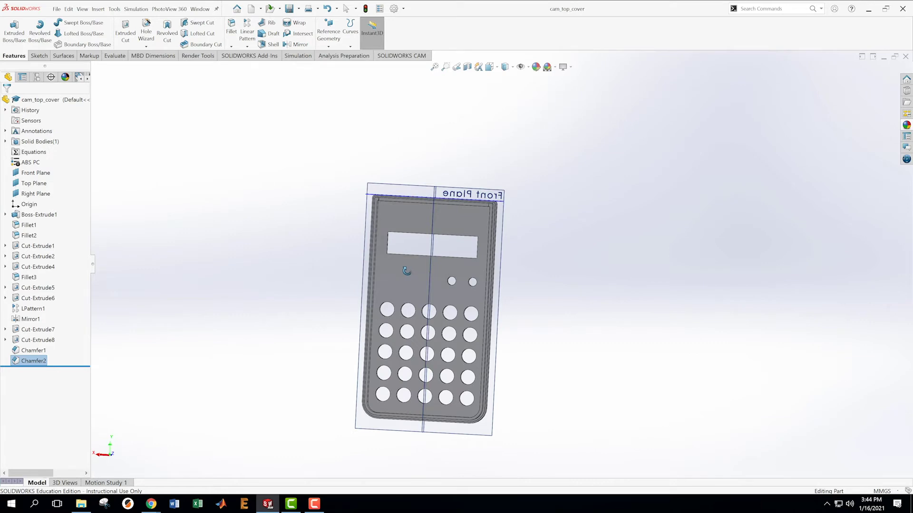
{"action": "scroll", "coordinate": [509, 378], "scroll_direction": "up", "scroll_amount": 2}
{"action": "scroll", "coordinate": [459, 348], "scroll_direction": "down", "scroll_amount": 4}
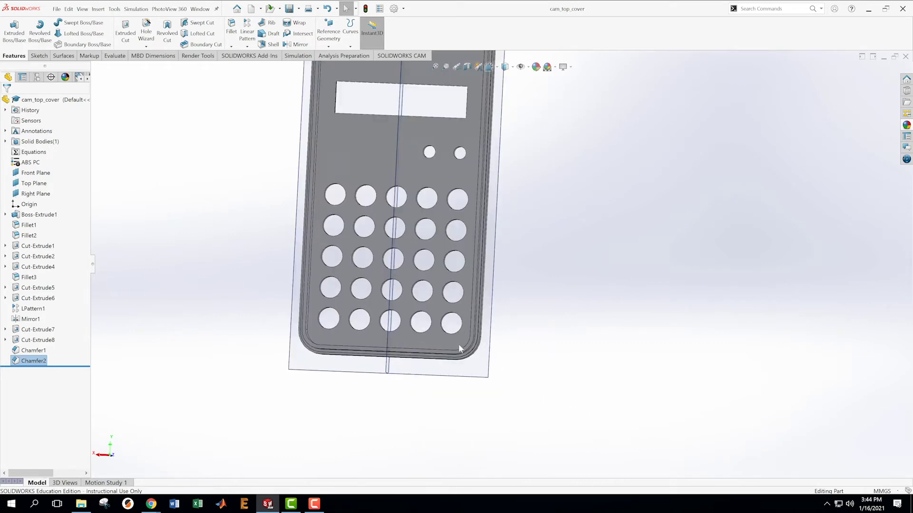
{"action": "middle_click_drag", "start_coordinate": [351, 319], "coordinate": [353, 339]}
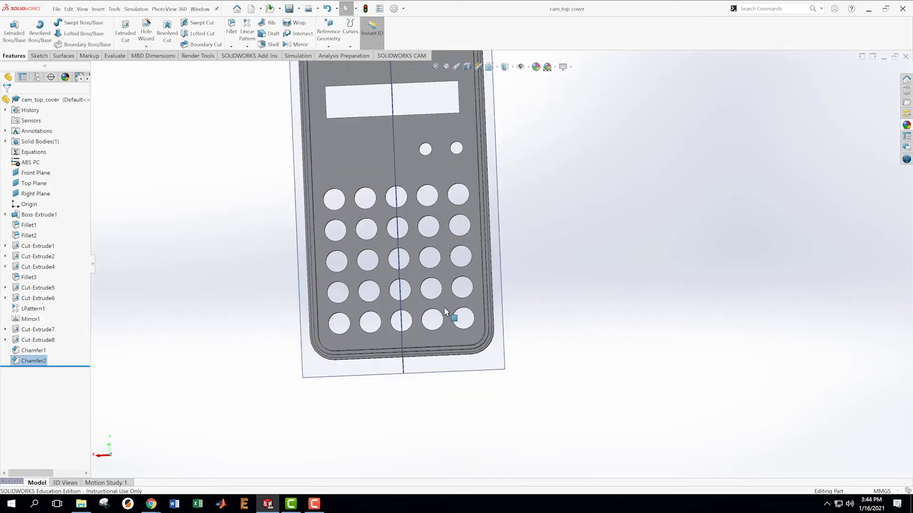
{"action": "scroll", "coordinate": [428, 312], "scroll_direction": "down", "scroll_amount": 3}
{"action": "middle_click_drag", "start_coordinate": [399, 317], "coordinate": [376, 350]}
{"action": "right_click", "coordinate": [337, 352]}
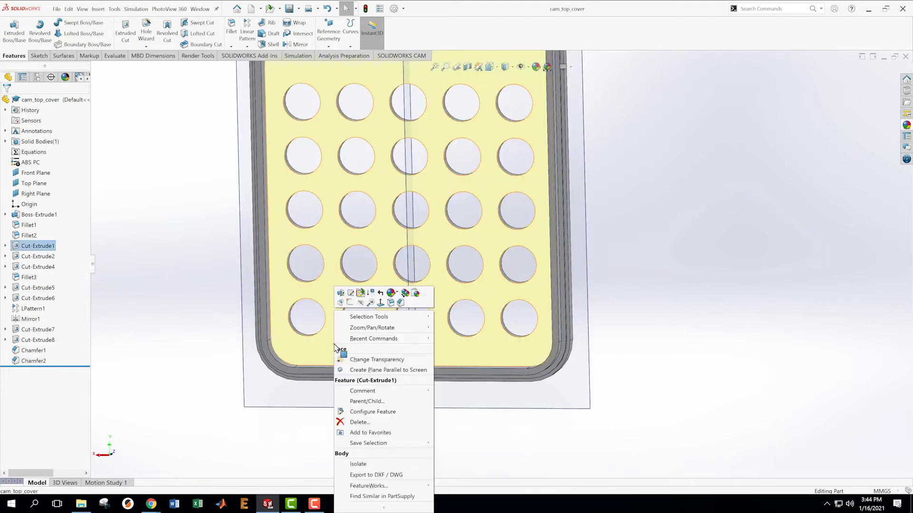
{"action": "left_click", "coordinate": [350, 303]}
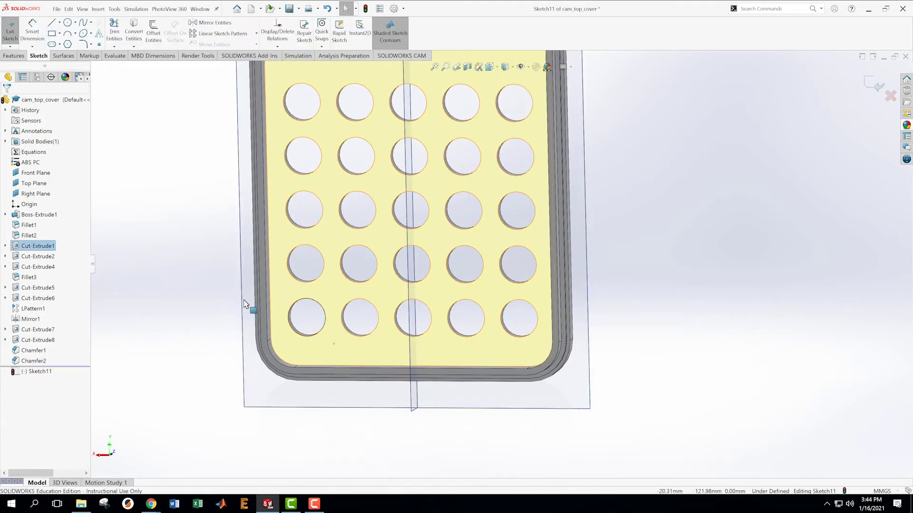
{"action": "right_click", "coordinate": [50, 369]}
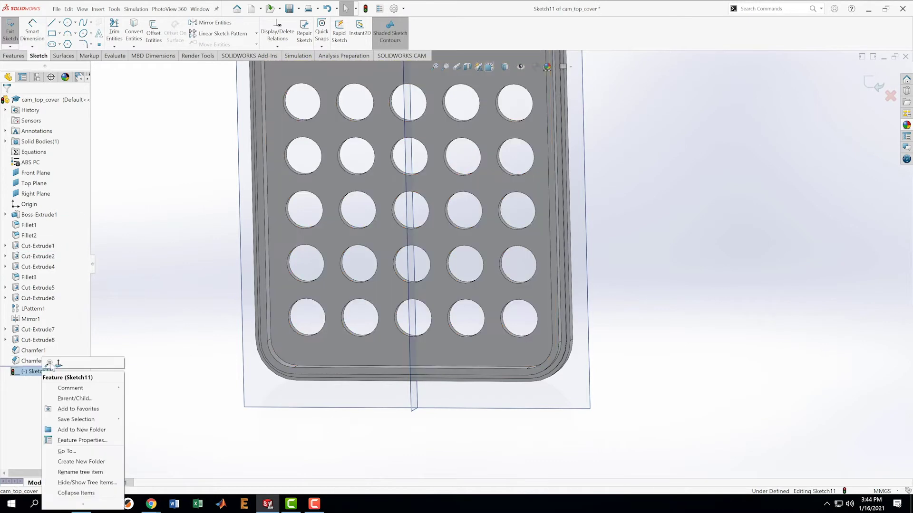
{"action": "left_click", "coordinate": [58, 363]}
Offset the circular edge of the bottom-row leftmost hole outward by 0.85 mm, adding the offset dimension
{"action": "scroll", "coordinate": [472, 270], "scroll_direction": "down", "scroll_amount": 3}
{"action": "scroll", "coordinate": [473, 272], "scroll_direction": "down", "scroll_amount": 4}
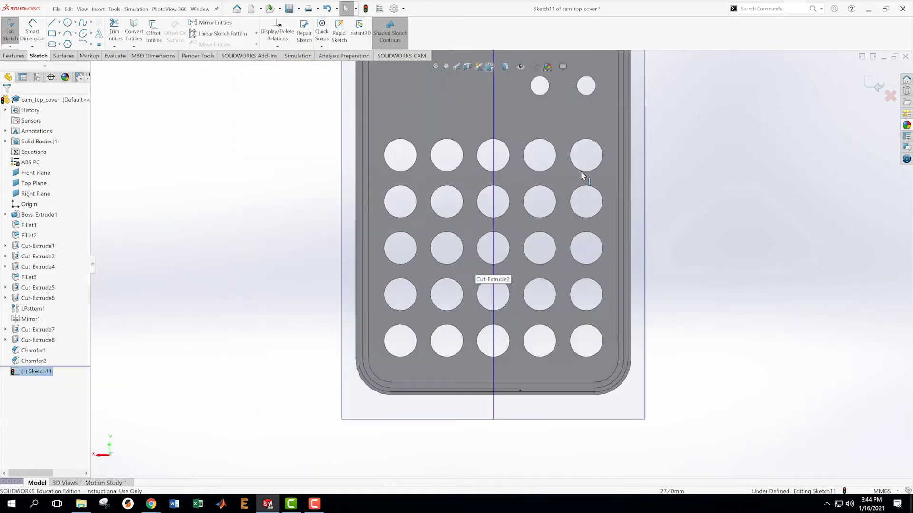
{"action": "left_click", "coordinate": [153, 34]}
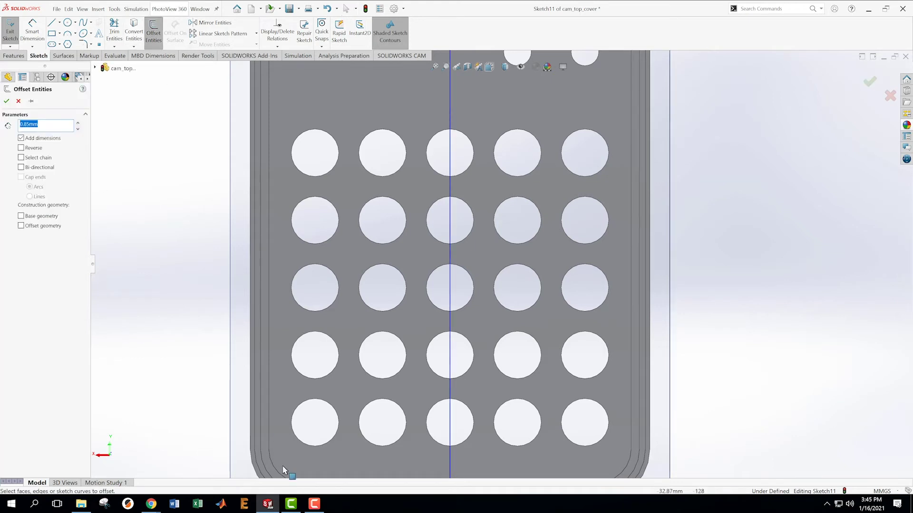
{"action": "left_click", "coordinate": [326, 444]}
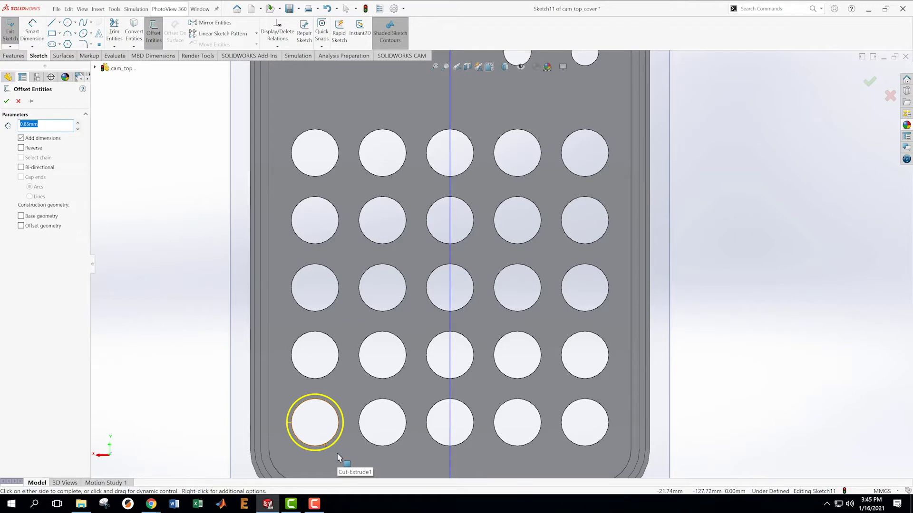
{"action": "left_click", "coordinate": [6, 101]}
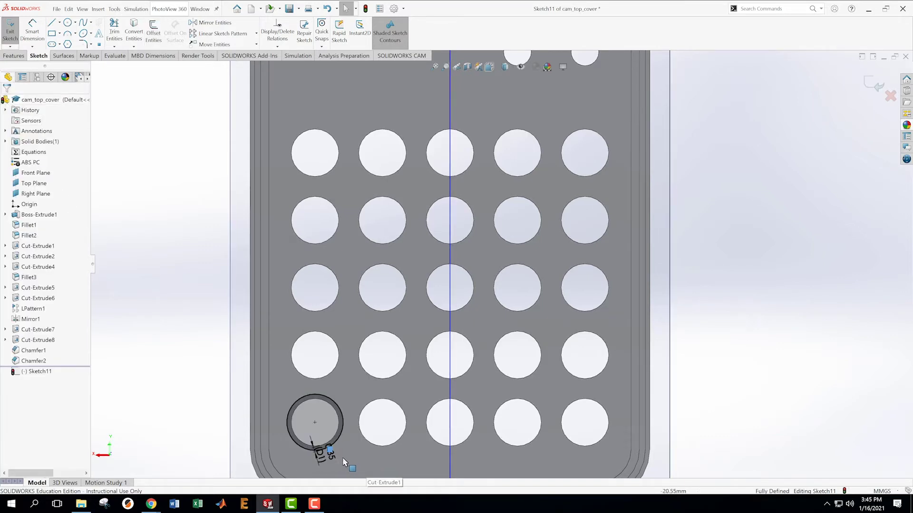
Add a driven diameter dimension to the offset circle around the bottom-row leftmost hole
{"action": "scroll", "coordinate": [343, 462], "scroll_direction": "down", "scroll_amount": 3}
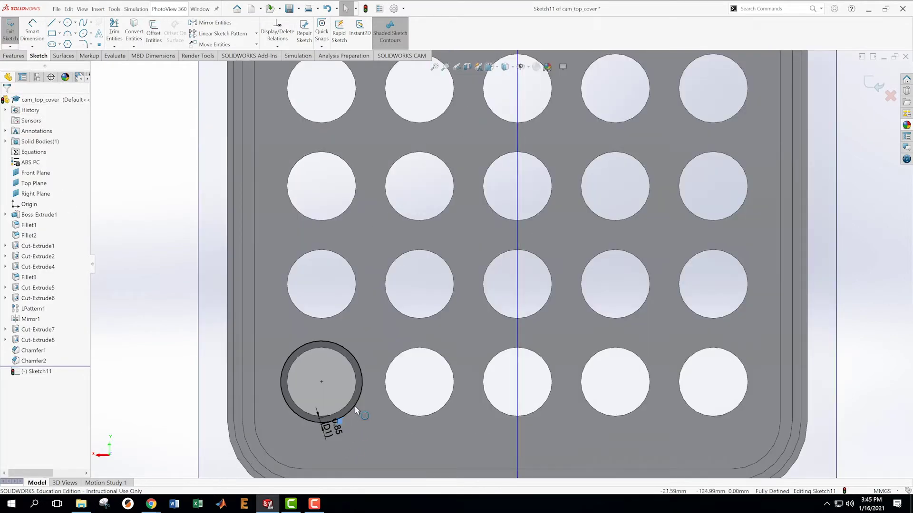
{"action": "key", "text": "s"}
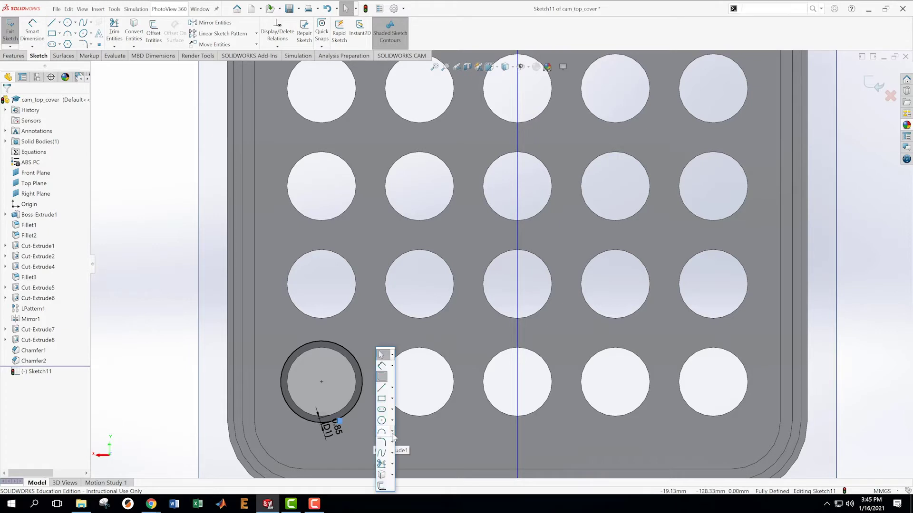
{"action": "left_click", "coordinate": [383, 366]}
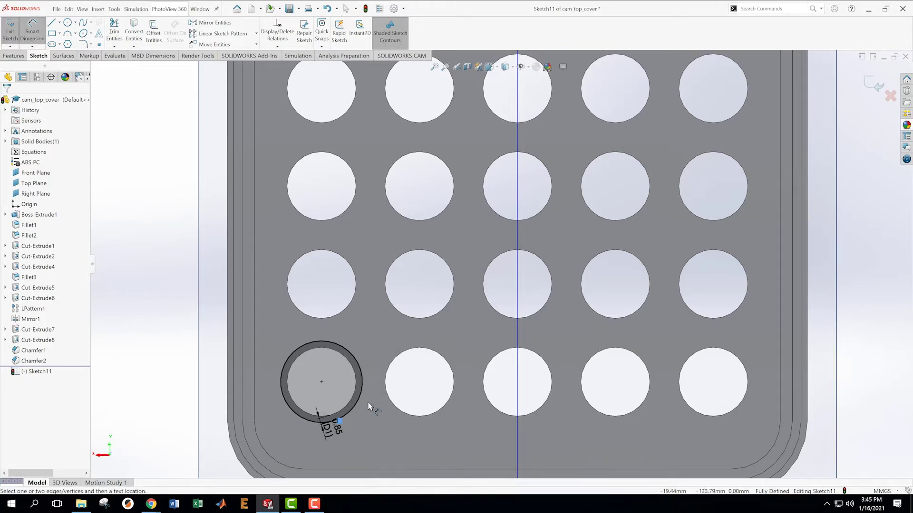
{"action": "left_click", "coordinate": [351, 410]}
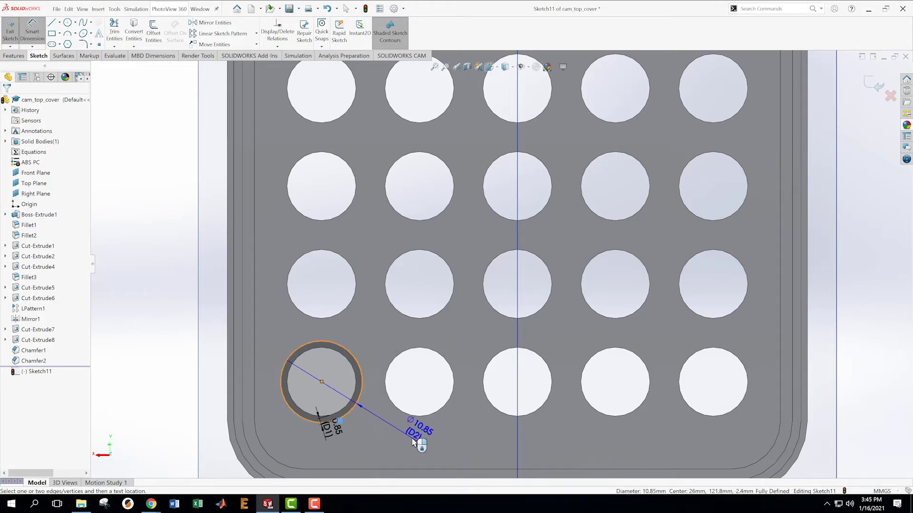
{"action": "left_click", "coordinate": [418, 430]}
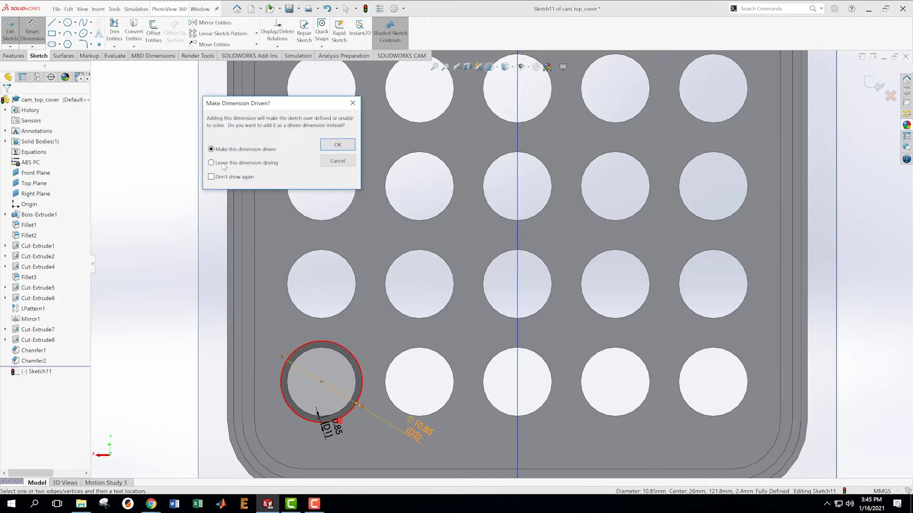
{"action": "left_click", "coordinate": [339, 145]}
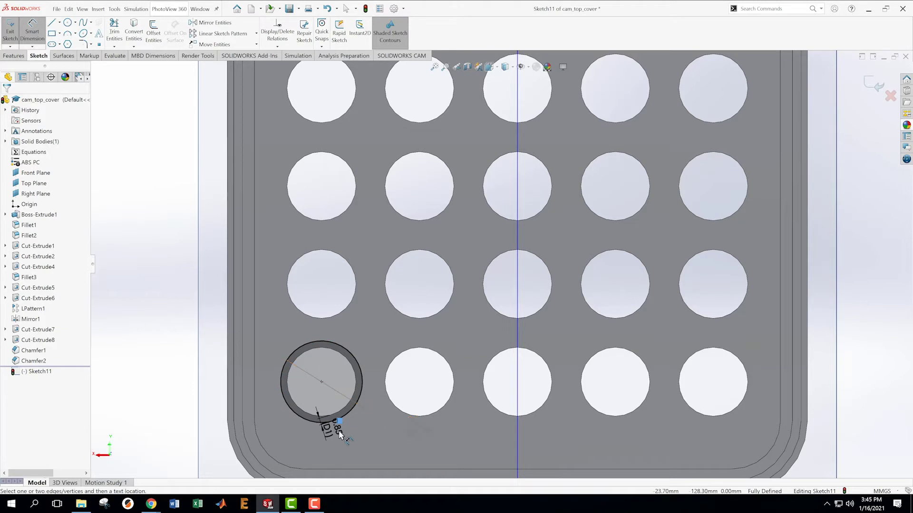
{"action": "key", "text": "Escape"}
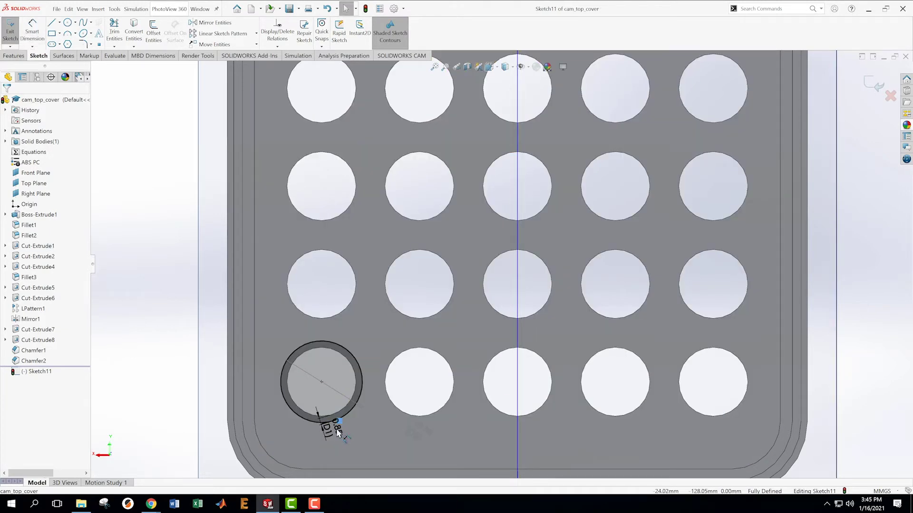
Delete the offset dimension between the hole edge and the new circle, accepting removal of the offset relation
{"action": "left_click", "coordinate": [339, 430]}
{"action": "key", "text": "Delete"}
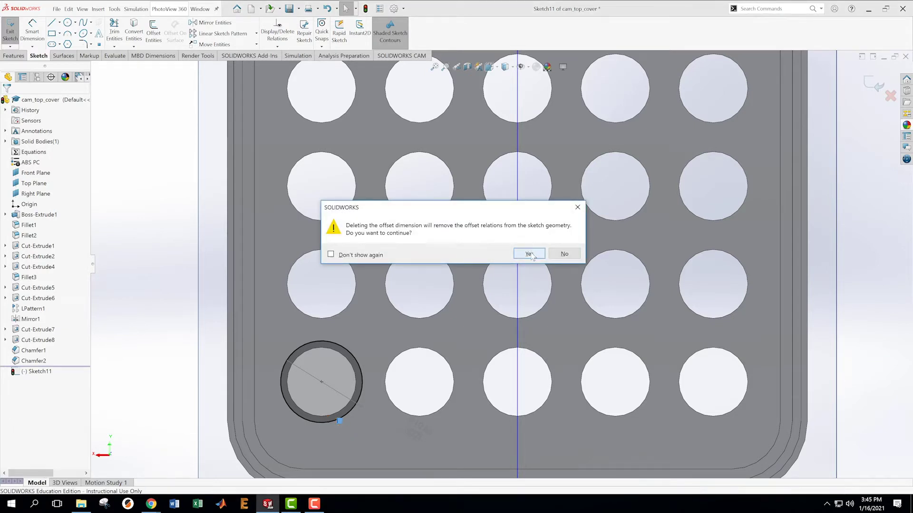
{"action": "left_click", "coordinate": [529, 254]}
{"action": "left_click", "coordinate": [421, 430]}
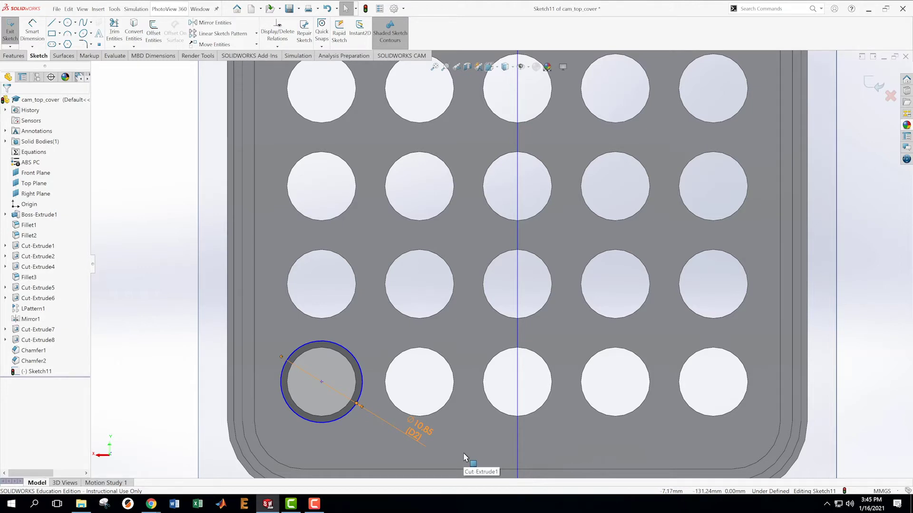
Try to edit the value of the driven diameter dimension on the offset circle
{"action": "double_click", "coordinate": [420, 432]}
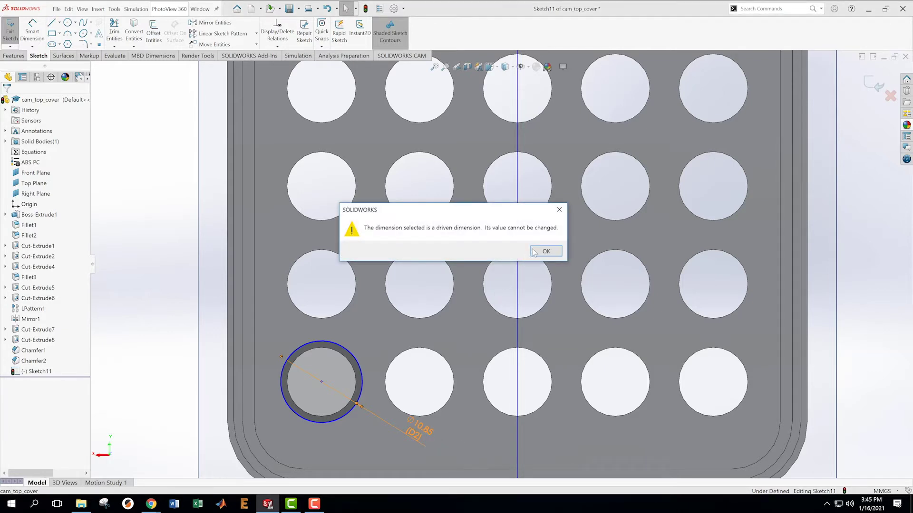
{"action": "left_click", "coordinate": [545, 251]}
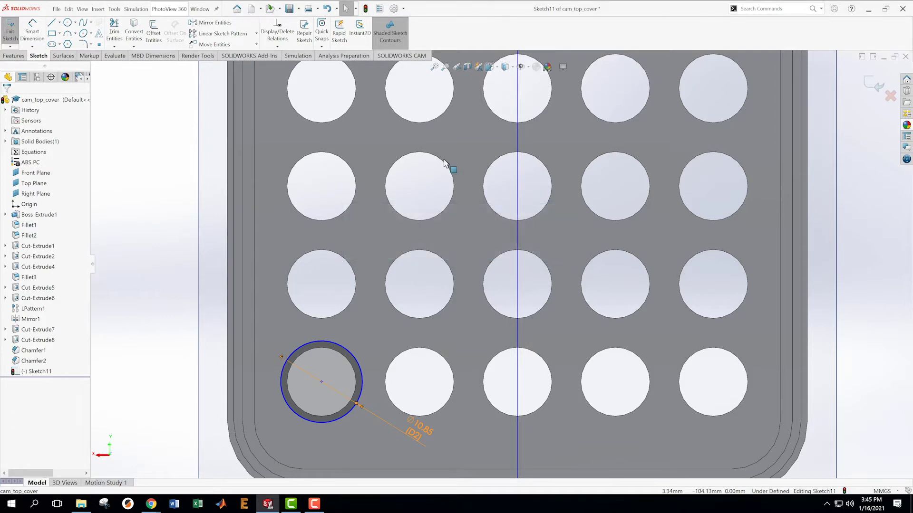
{"action": "left_click", "coordinate": [277, 46]}
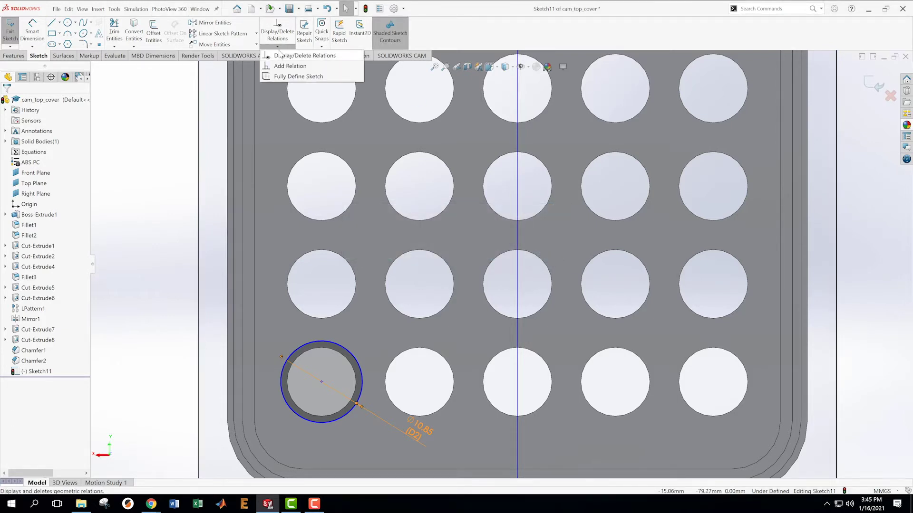
{"action": "key", "text": "Delete"}
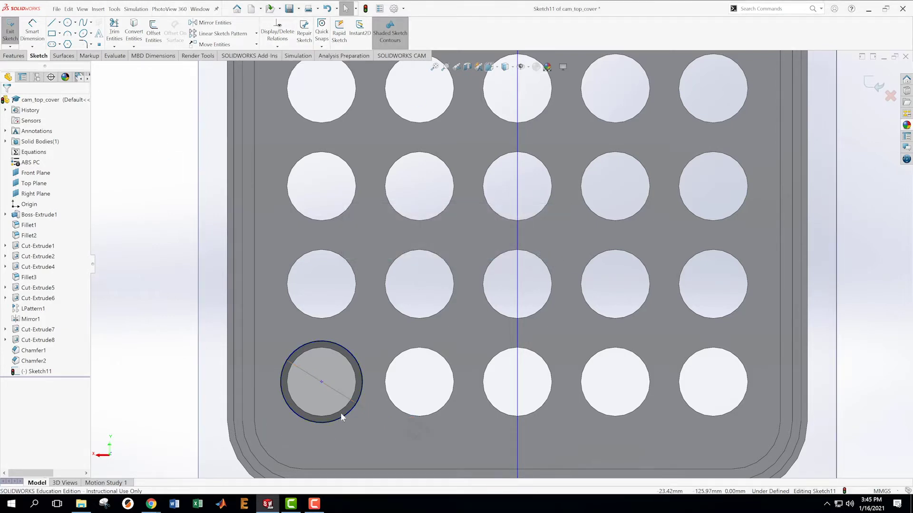
Delete the sketched circle around the bottom-left button hole and convert that hole's edge into the sketch
{"action": "left_click", "coordinate": [343, 416]}
{"action": "key", "text": "Delete"}
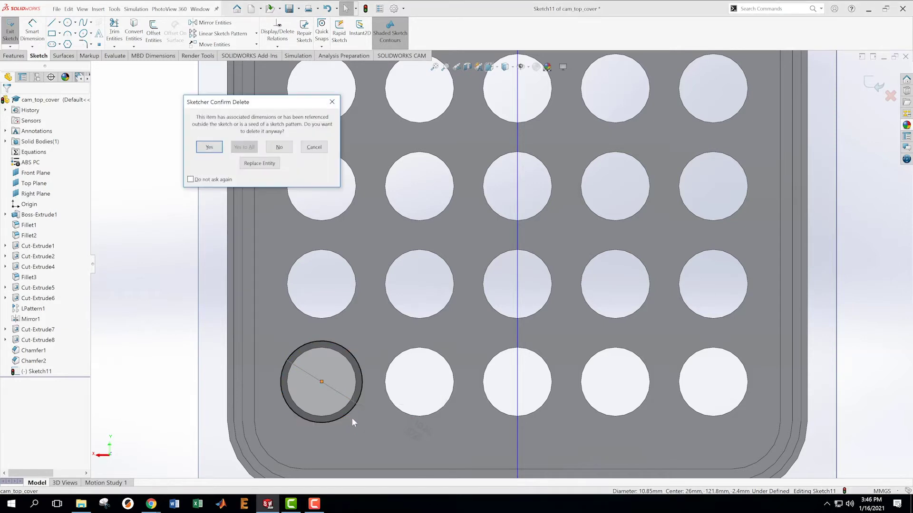
{"action": "left_click", "coordinate": [207, 148]}
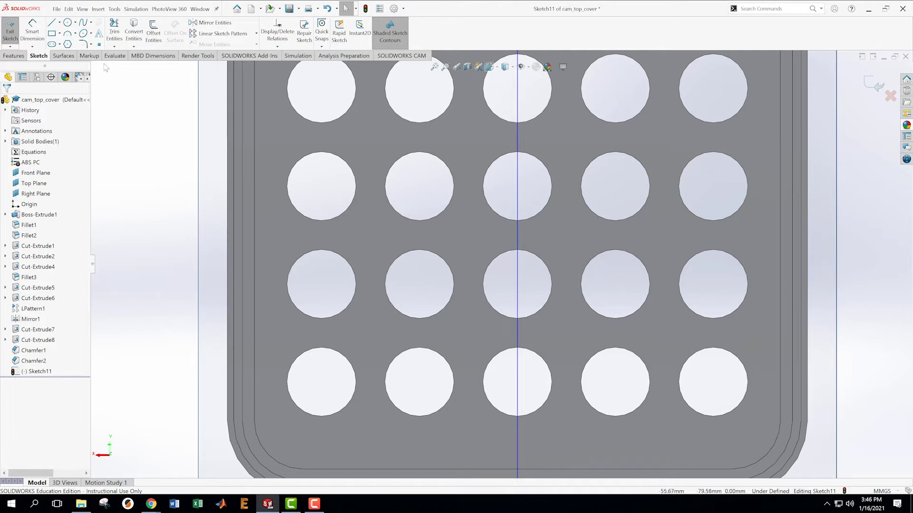
{"action": "left_click", "coordinate": [134, 31]}
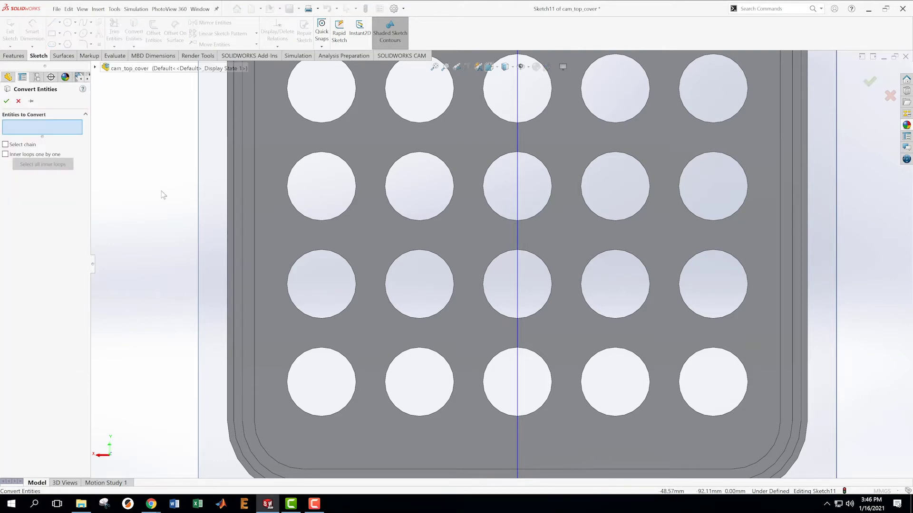
{"action": "scroll", "coordinate": [309, 361], "scroll_direction": "down", "scroll_amount": 2}
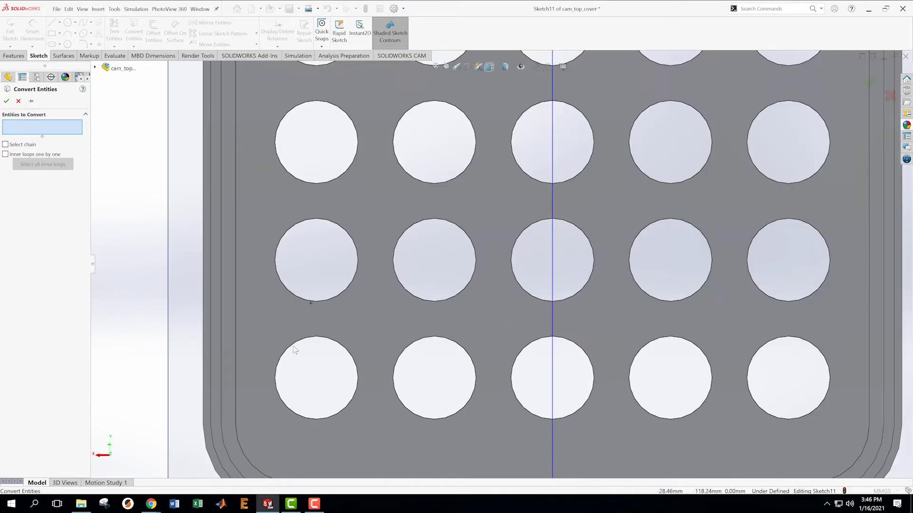
{"action": "left_click", "coordinate": [270, 375]}
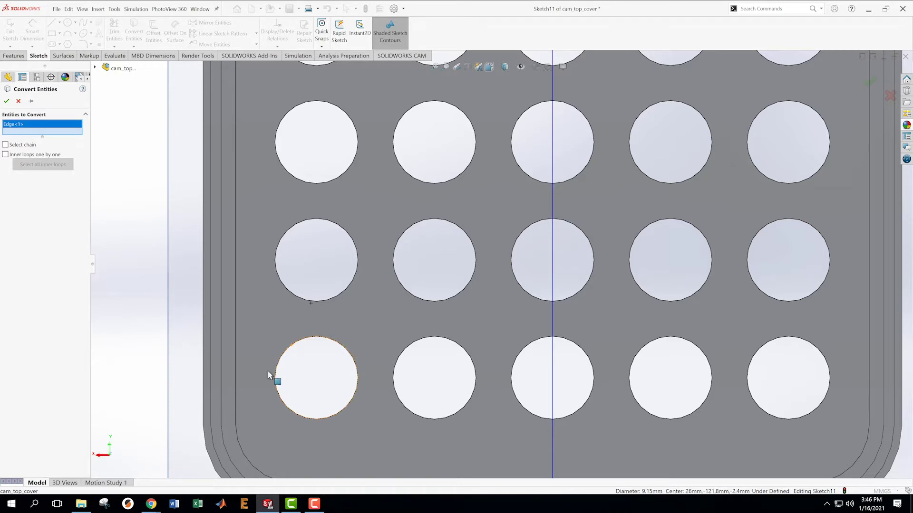
{"action": "left_click", "coordinate": [6, 101]}
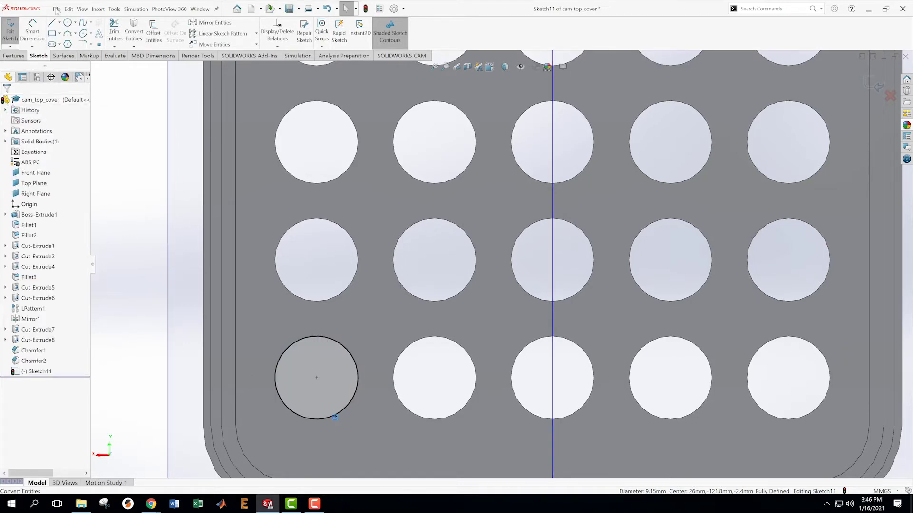
Draw a larger circle concentric with the converted hole edge and set its diameter to 11.16 mm
{"action": "left_click", "coordinate": [68, 23]}
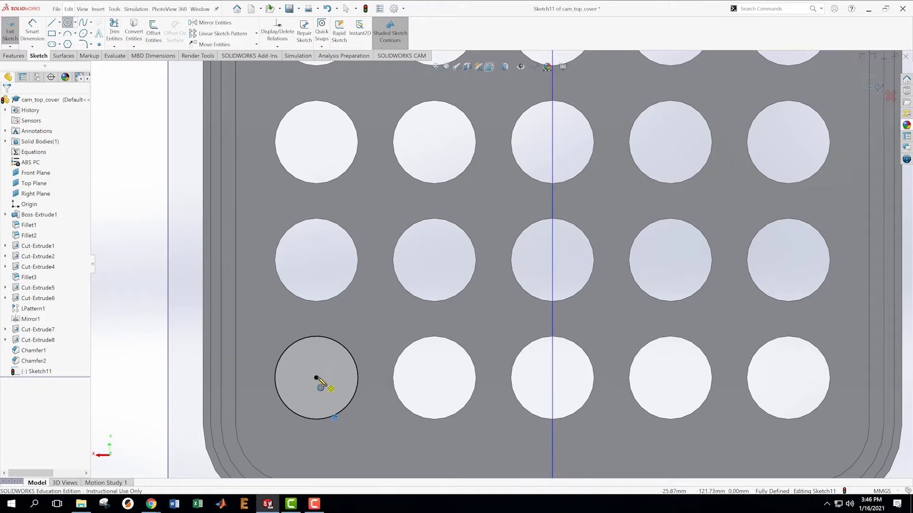
{"action": "left_click", "coordinate": [317, 378]}
{"action": "left_click", "coordinate": [375, 407]}
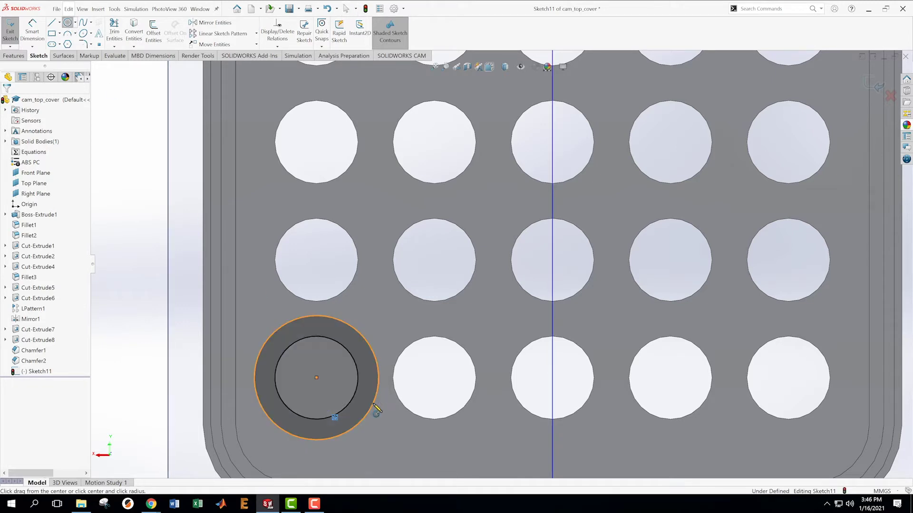
{"action": "key", "text": "Escape"}
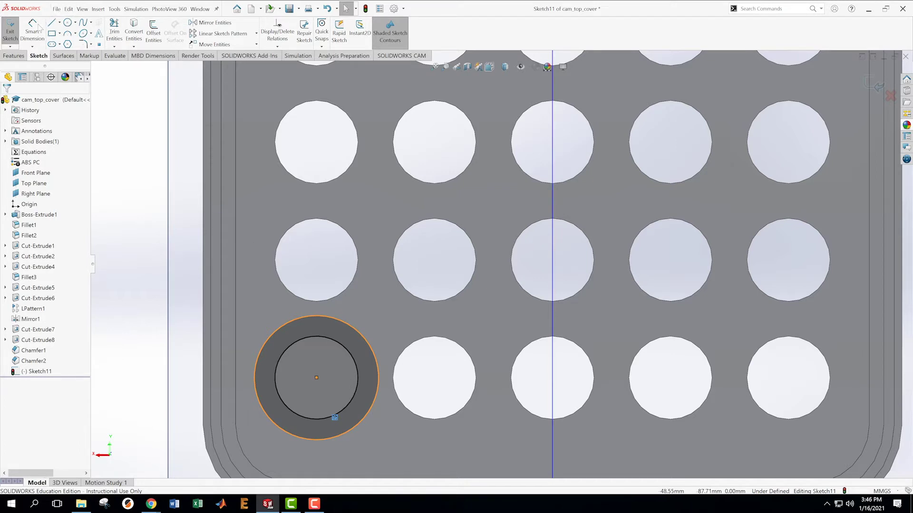
{"action": "key", "text": "d"}
{"action": "left_click", "coordinate": [375, 402]}
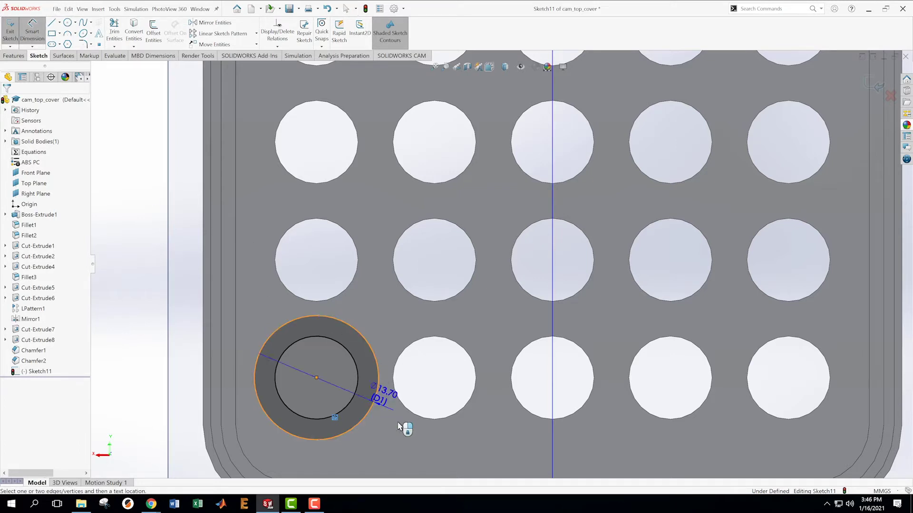
{"action": "left_click", "coordinate": [420, 449]}
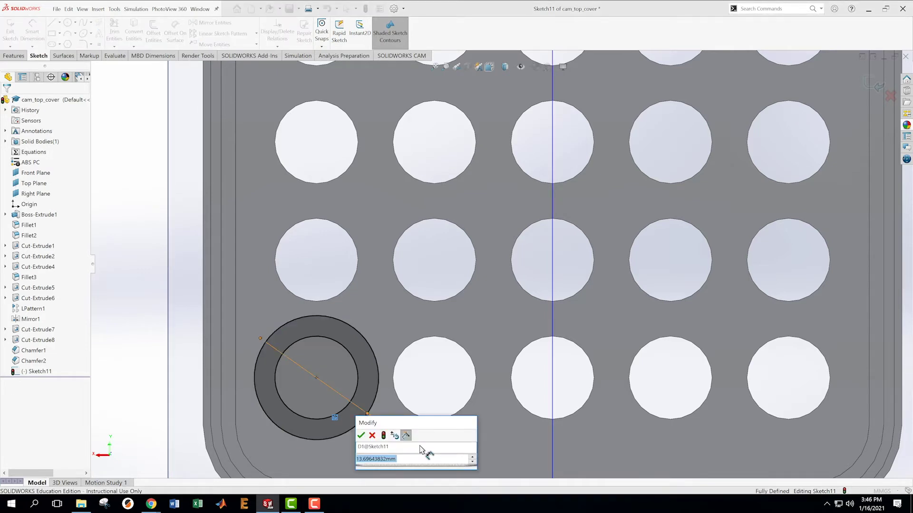
{"action": "type", "text": "5.58\""}
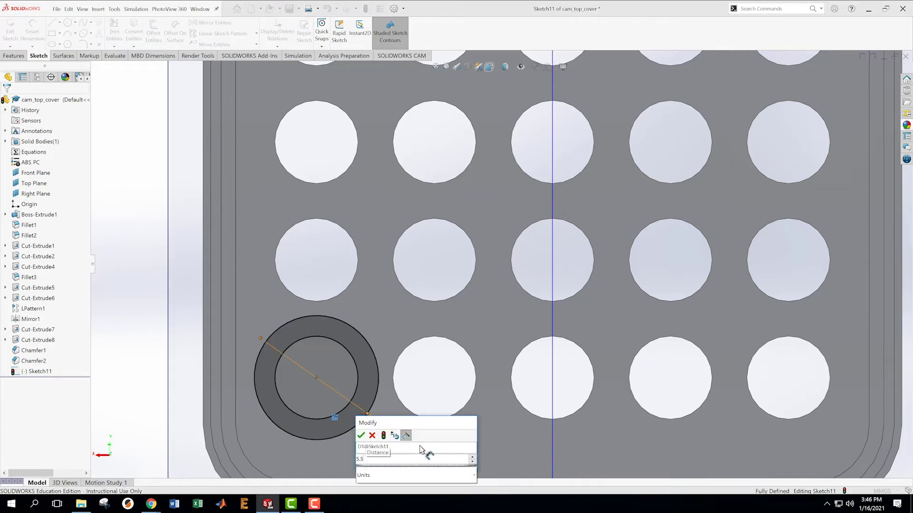
{"action": "key", "text": "Return"}
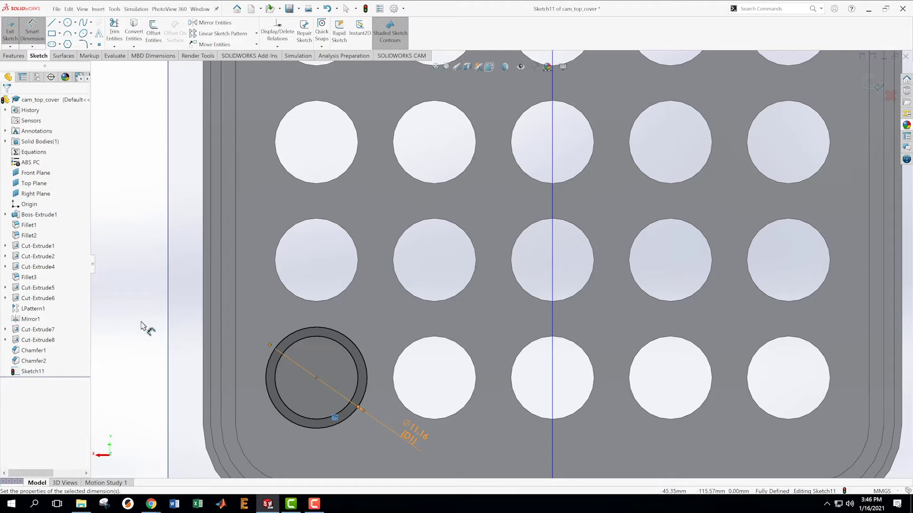
Finish the sketch and extrude the ring as a boss with a Blind depth of 4.2-2.4 (1.80 mm), merged with the body
{"action": "left_click", "coordinate": [874, 85]}
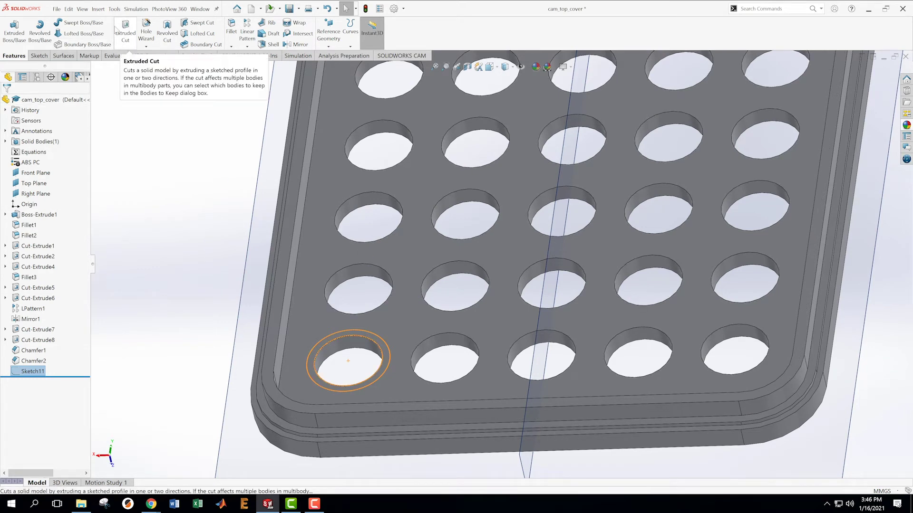
{"action": "left_click", "coordinate": [14, 29]}
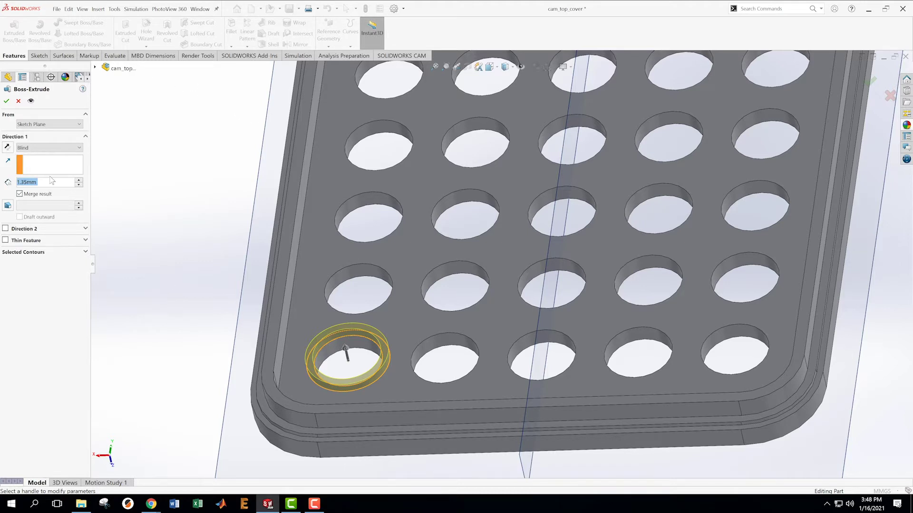
{"action": "type", "text": "4.2-2.4"}
{"action": "key", "text": "Return"}
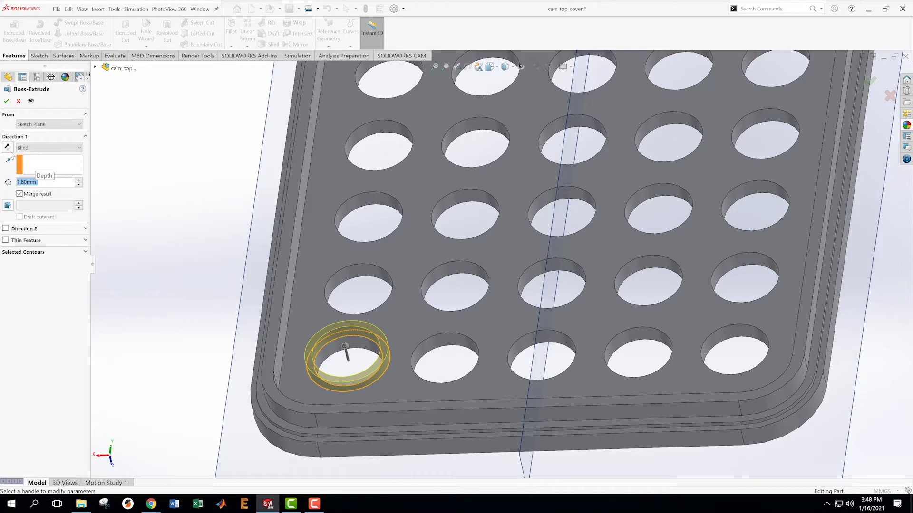
{"action": "left_click", "coordinate": [6, 101]}
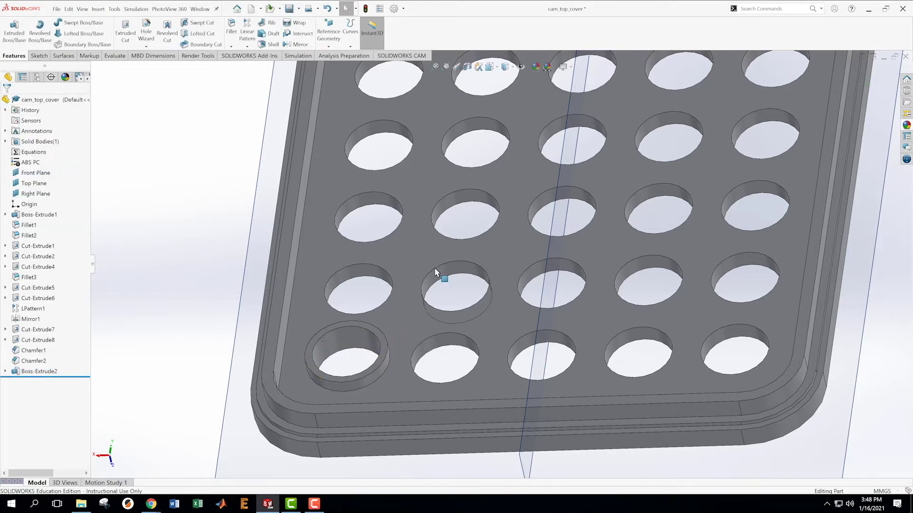
Start a new sketch on the top face of the raised ring around the bottom-left hole, viewed normal to it
{"action": "middle_click_drag", "start_coordinate": [435, 269], "coordinate": [458, 363]}
{"action": "scroll", "coordinate": [457, 364], "scroll_direction": "up", "scroll_amount": 3}
{"action": "scroll", "coordinate": [456, 365], "scroll_direction": "up", "scroll_amount": 1}
{"action": "scroll", "coordinate": [456, 364], "scroll_direction": "down", "scroll_amount": 2}
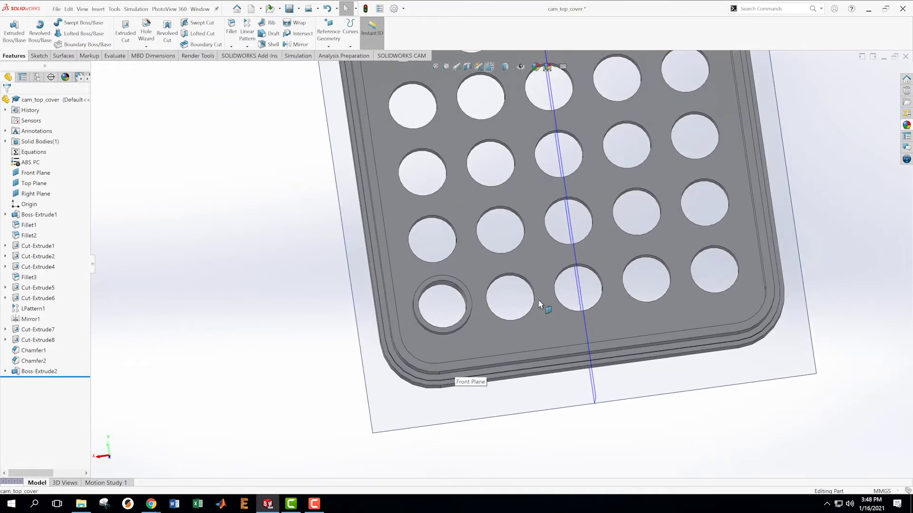
{"action": "scroll", "coordinate": [527, 288], "scroll_direction": "down", "scroll_amount": 1}
{"action": "middle_click", "coordinate": [492, 353]}
{"action": "middle_click_drag", "start_coordinate": [479, 326], "coordinate": [463, 308]}
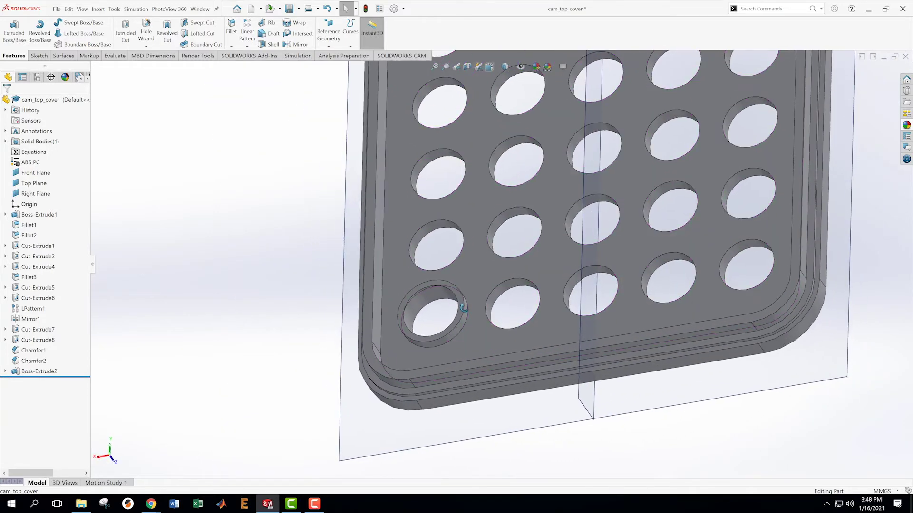
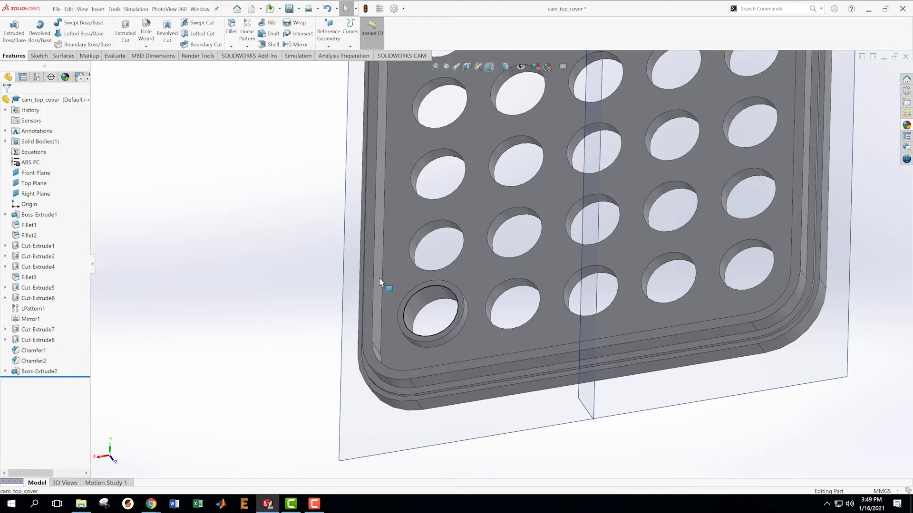
{"action": "right_click", "coordinate": [400, 323]}
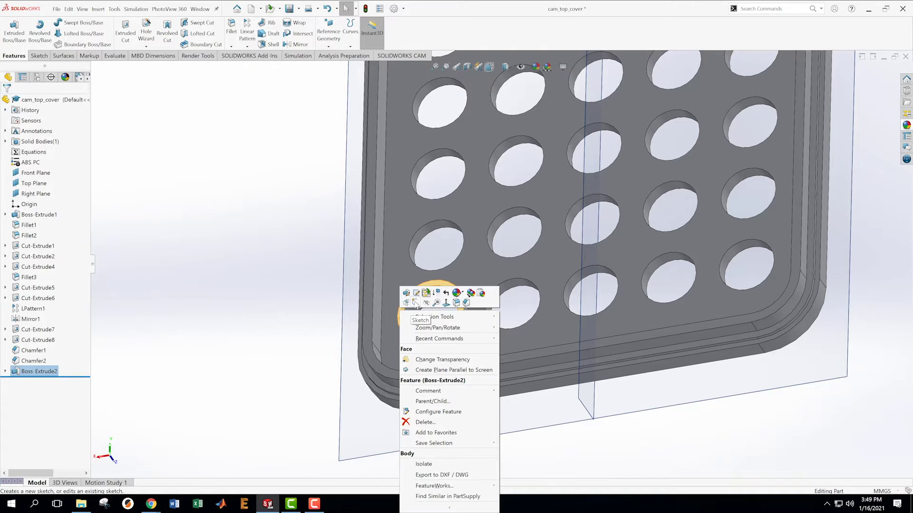
{"action": "left_click", "coordinate": [415, 303]}
{"action": "right_click", "coordinate": [35, 376]}
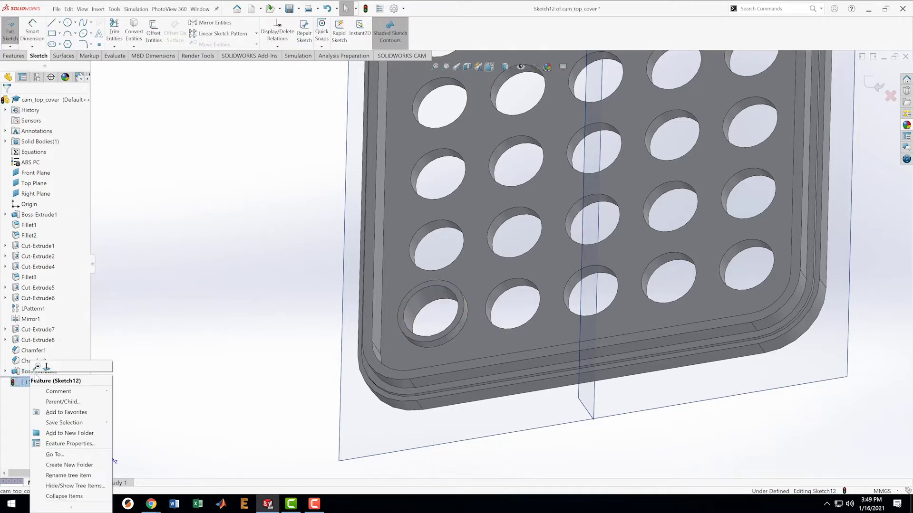
{"action": "left_click", "coordinate": [46, 366]}
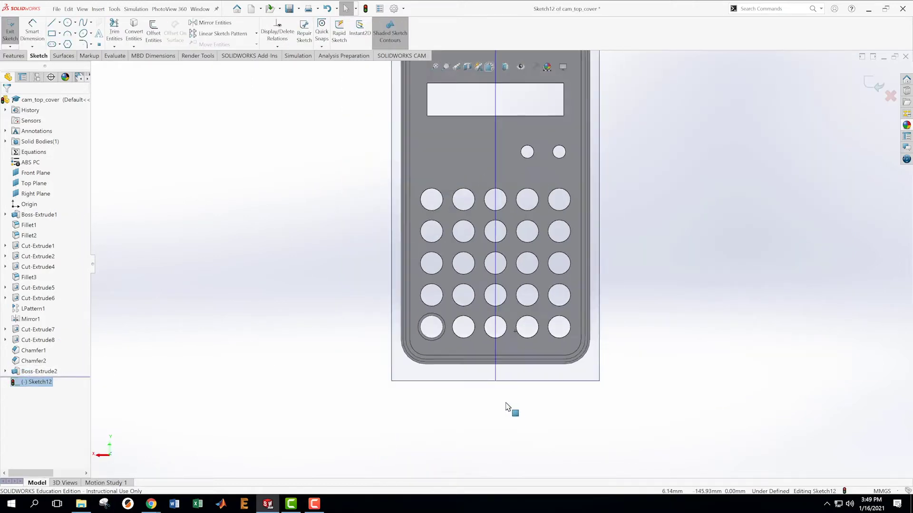
{"action": "scroll", "coordinate": [449, 297], "scroll_direction": "down", "scroll_amount": 5}
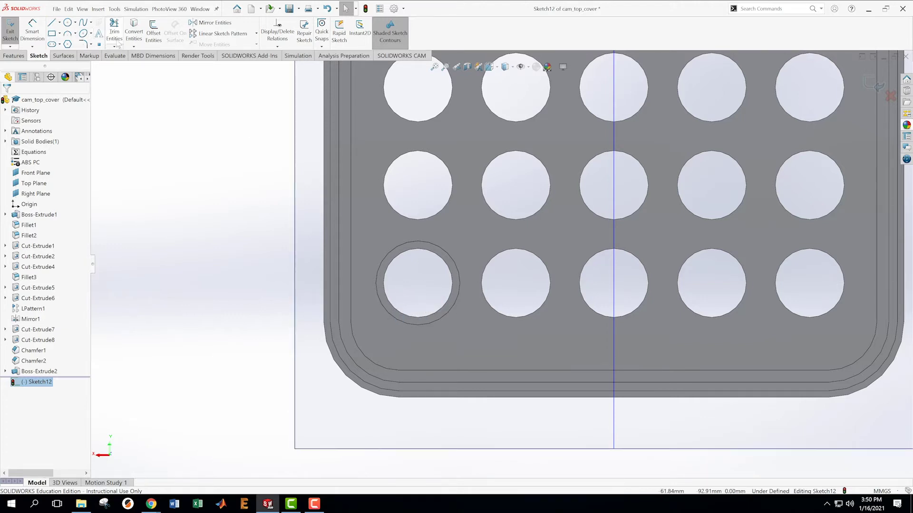
Convert the raised ring's inner circular edge into the new sketch
{"action": "left_click", "coordinate": [131, 37]}
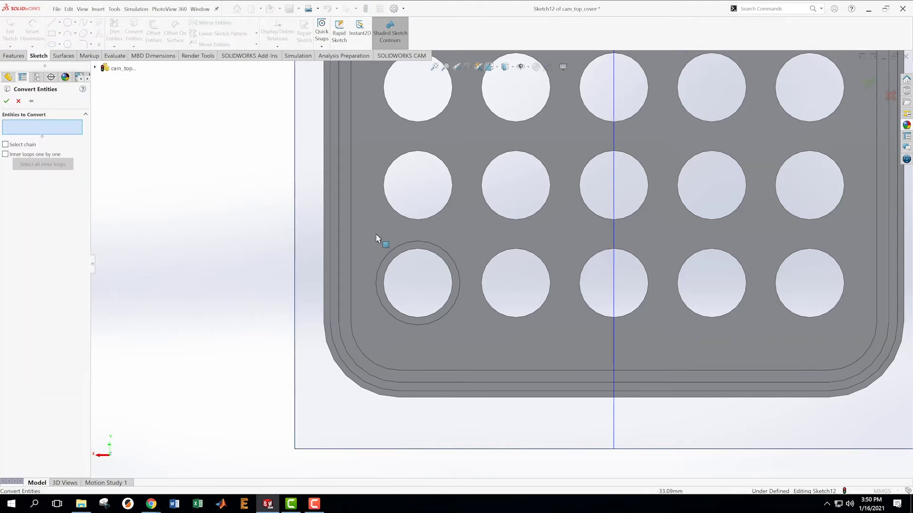
{"action": "left_click", "coordinate": [396, 263]}
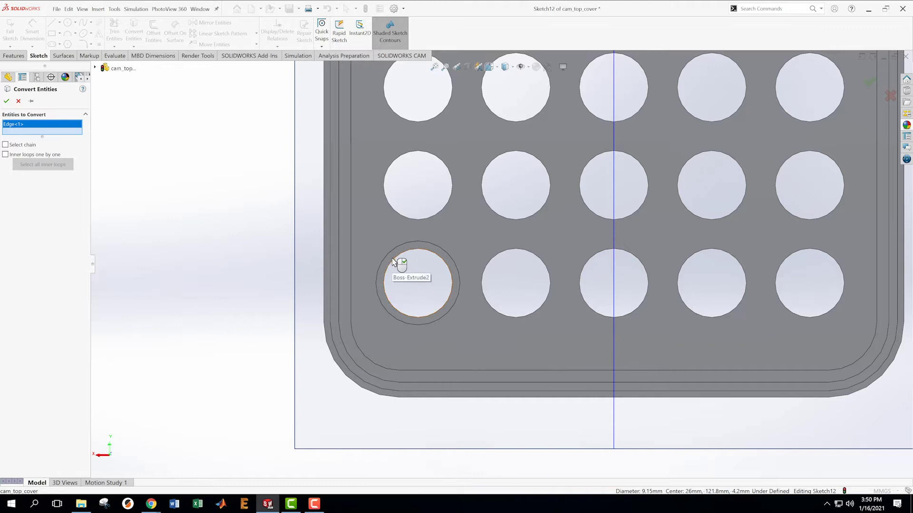
{"action": "left_click", "coordinate": [6, 101]}
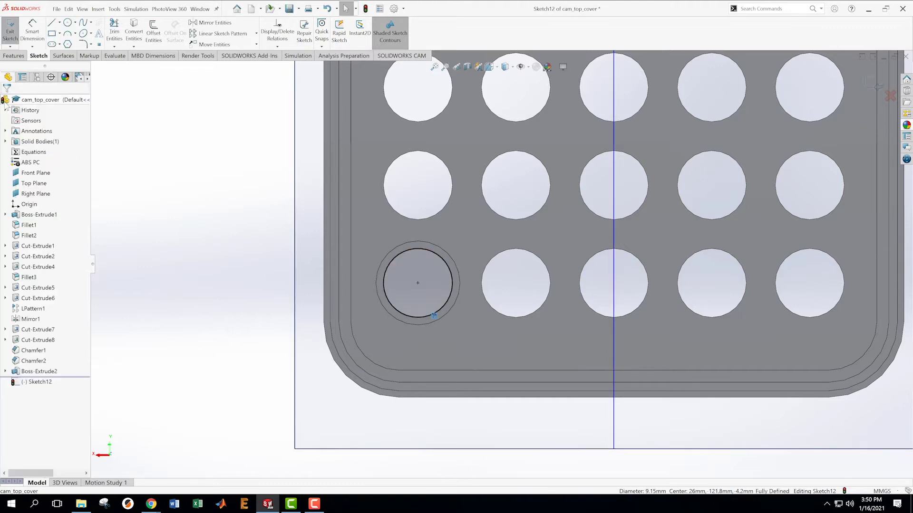
{"action": "left_click", "coordinate": [391, 267]}
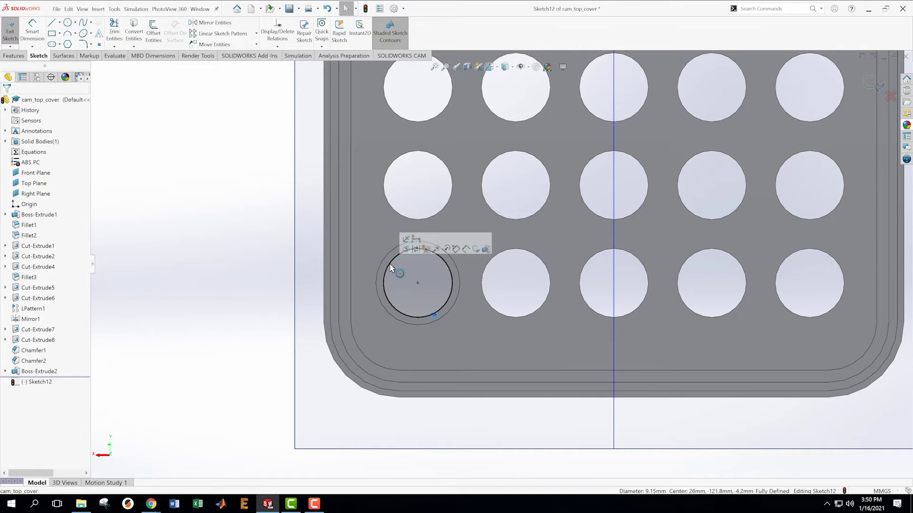
{"action": "left_click", "coordinate": [163, 273]}
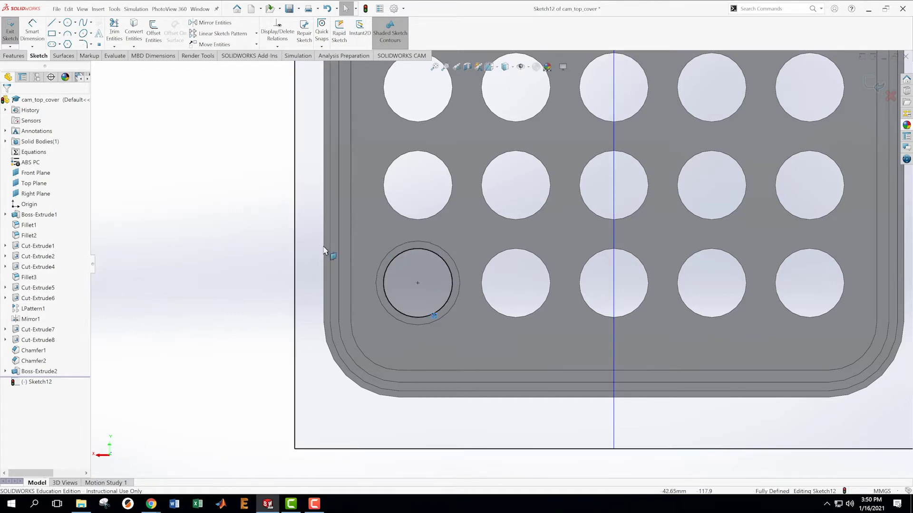
{"action": "right_click", "coordinate": [391, 267]}
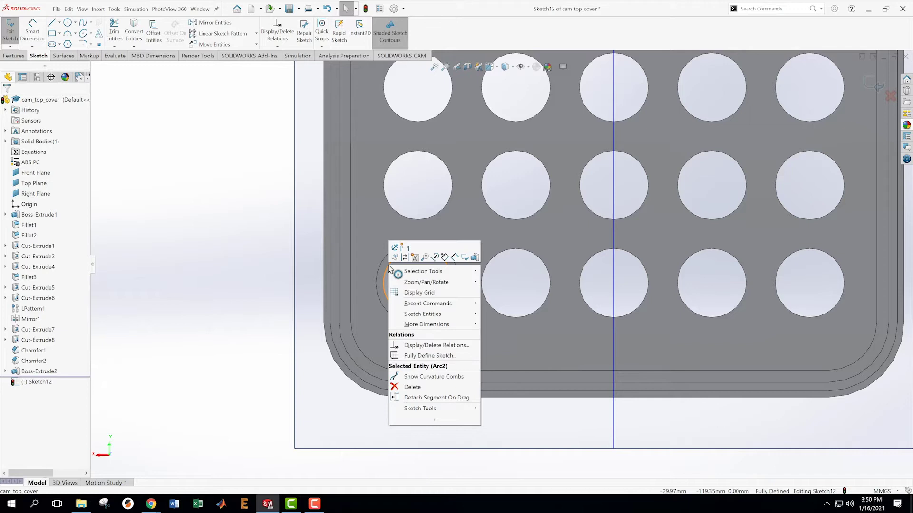
{"action": "left_click", "coordinate": [275, 274]}
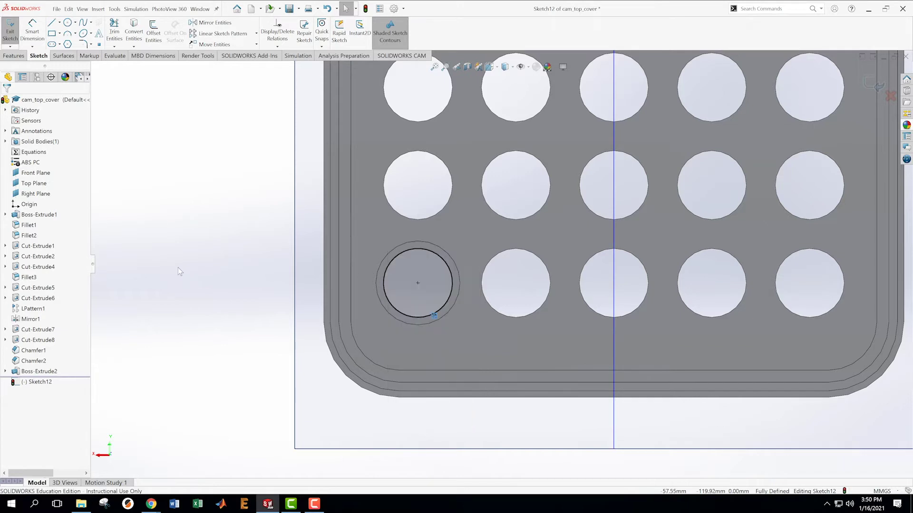
{"action": "left_click", "coordinate": [389, 269]}
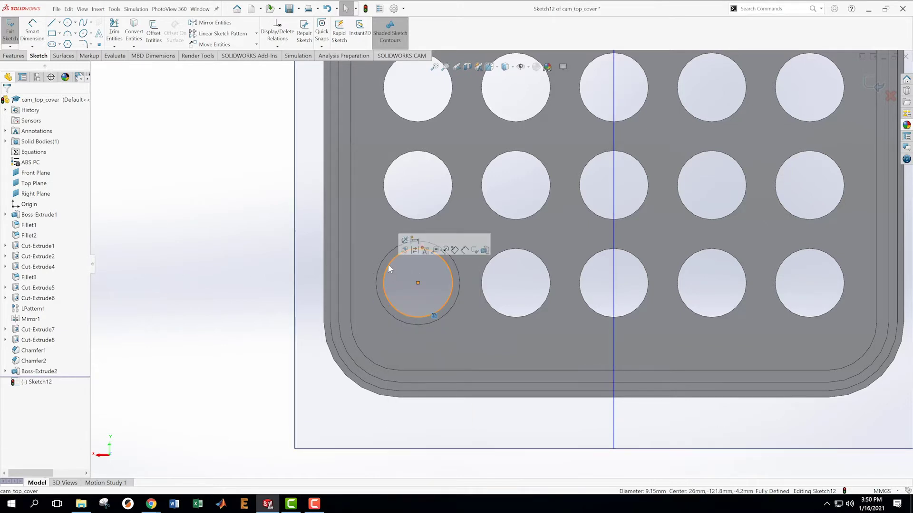
{"action": "left_click", "coordinate": [229, 232]}
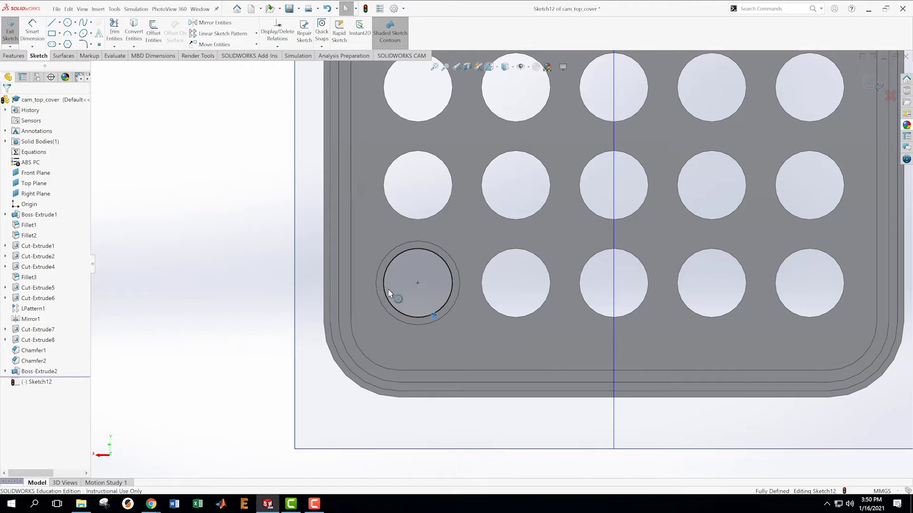
Delete the converted circle at the bottom-left hole from the sketch
{"action": "left_click", "coordinate": [430, 317]}
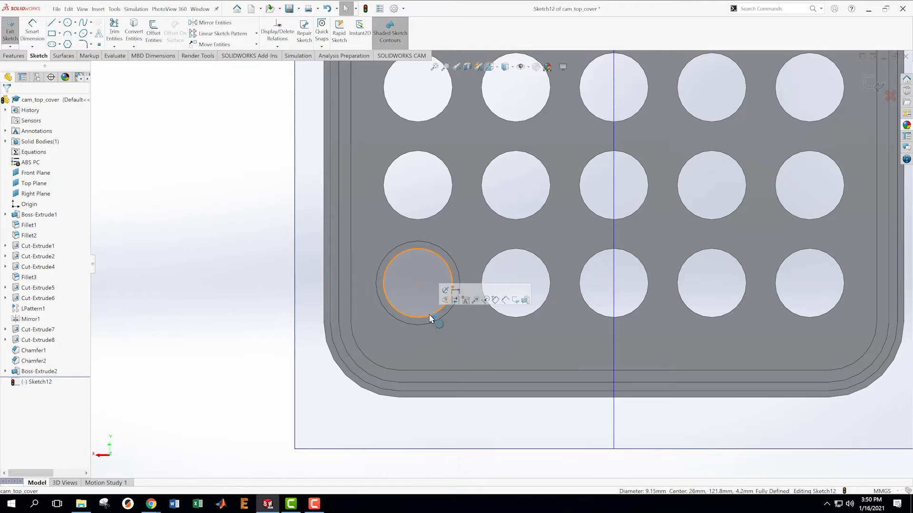
{"action": "right_click", "coordinate": [430, 318]}
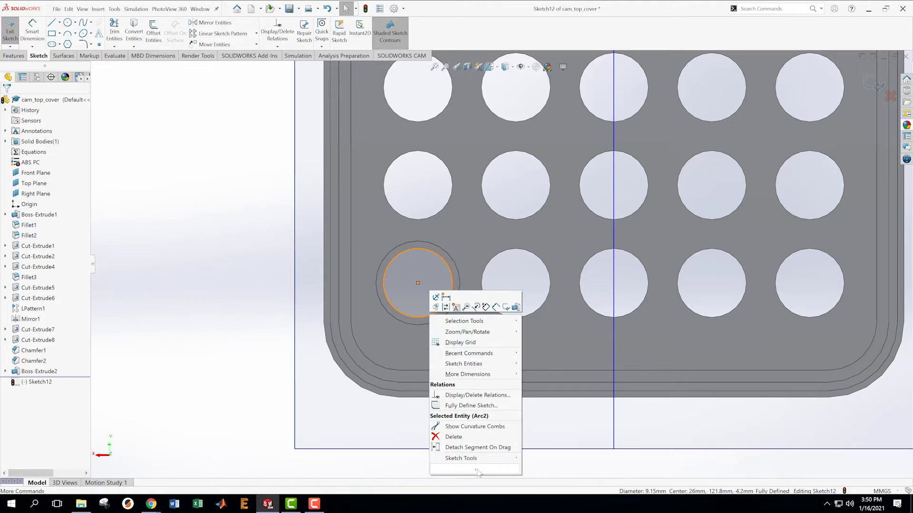
{"action": "mouse_move", "coordinate": [485, 460]}
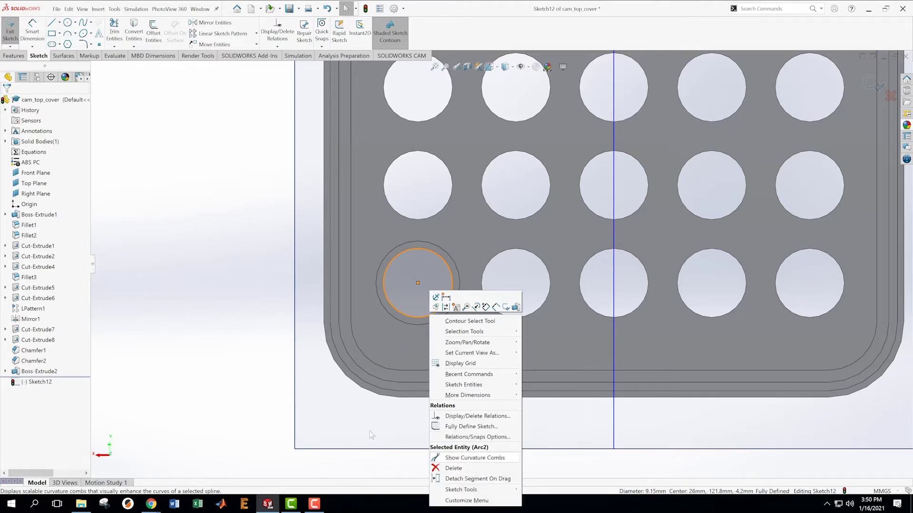
{"action": "left_click", "coordinate": [209, 346]}
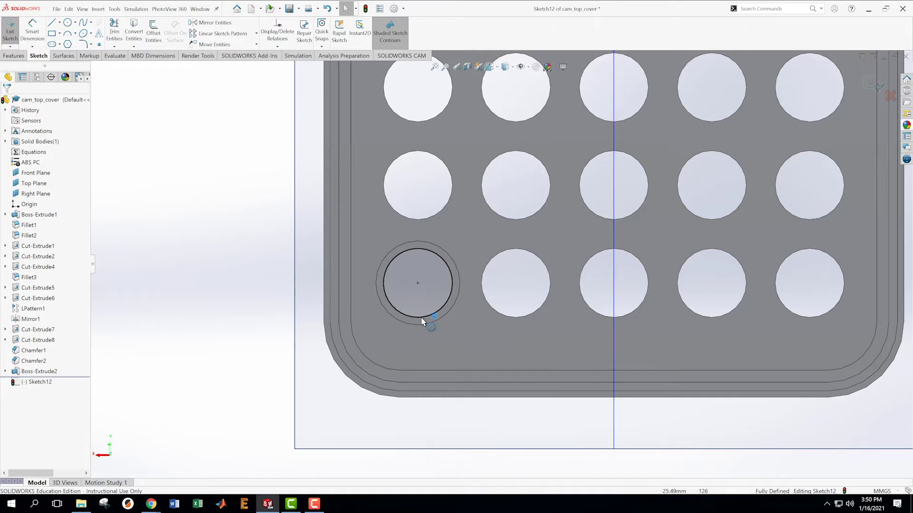
{"action": "left_click", "coordinate": [420, 317]}
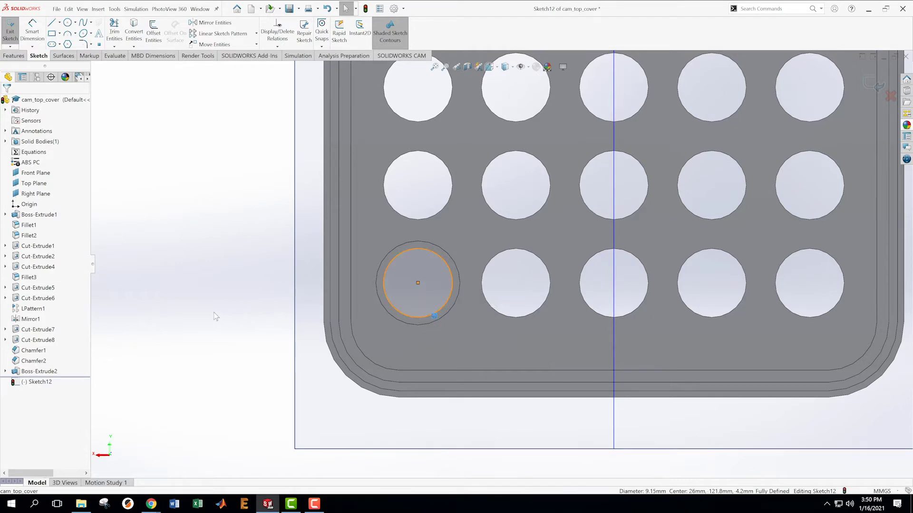
{"action": "left_click", "coordinate": [421, 317]}
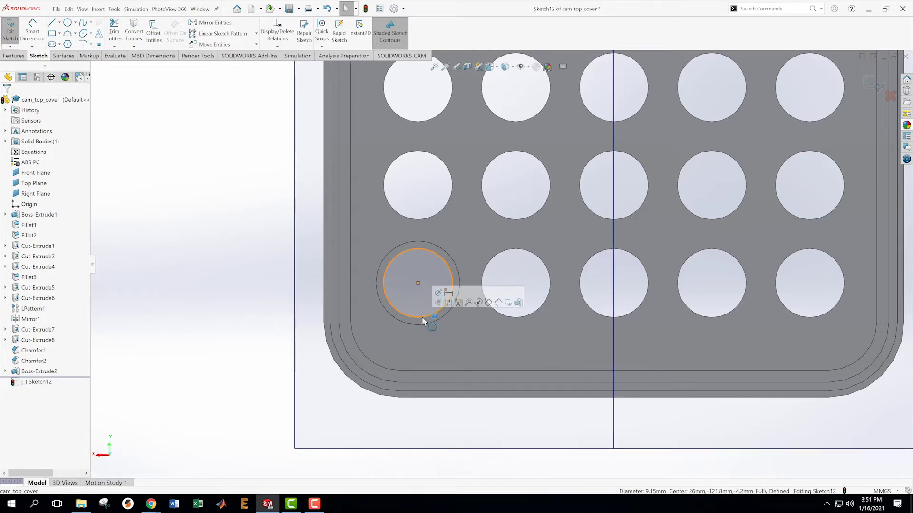
{"action": "key", "text": "Delete"}
Sketch a circle of about 14 mm diameter centred on the bottom-left hole, outside the raised ring
{"action": "left_click", "coordinate": [67, 22]}
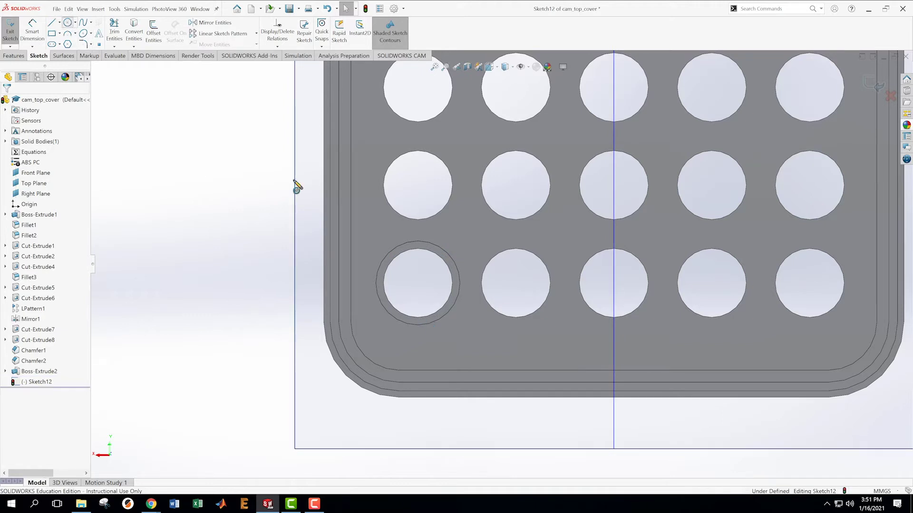
{"action": "left_click", "coordinate": [418, 284]}
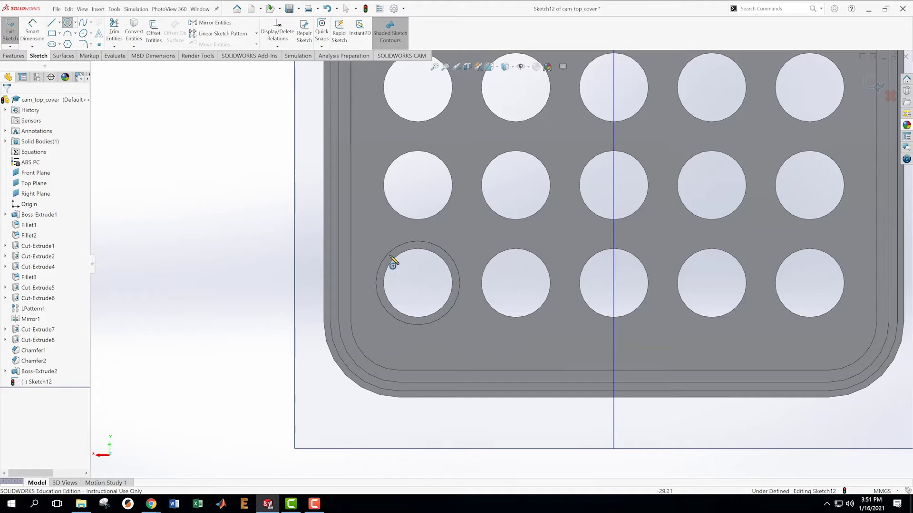
{"action": "left_click", "coordinate": [389, 254]}
{"action": "left_click", "coordinate": [418, 283]}
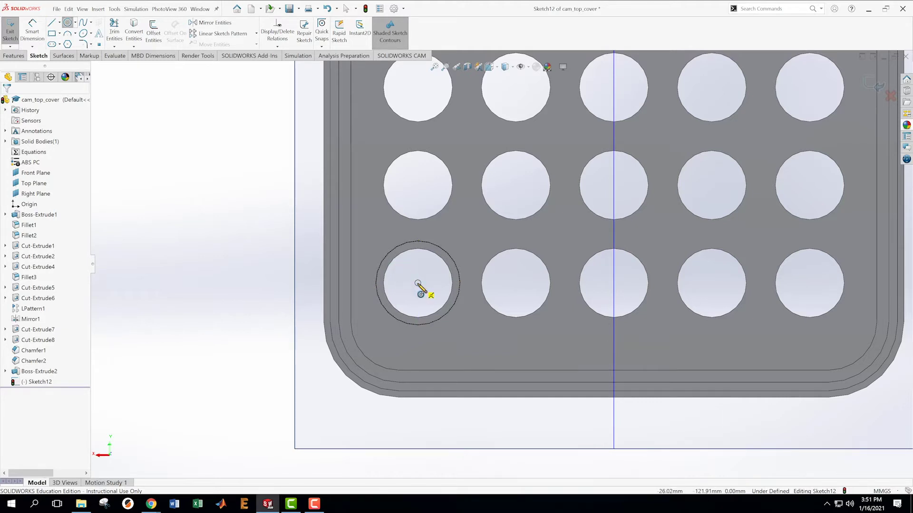
{"action": "left_click", "coordinate": [468, 267]}
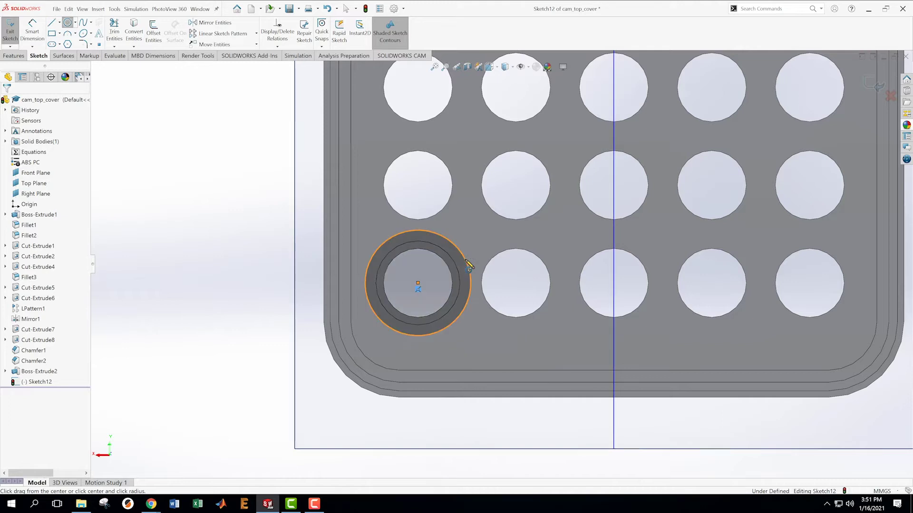
{"action": "key", "text": "Escape"}
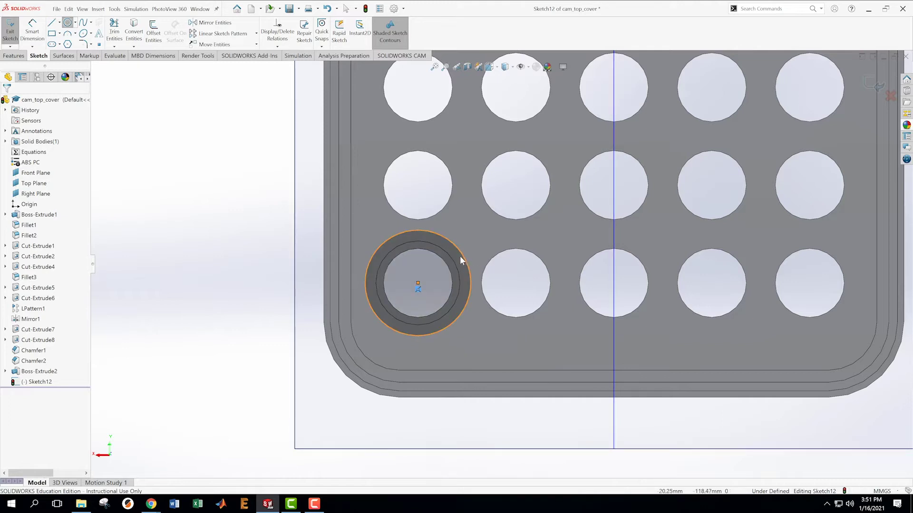
Delete the circle sketched around the raised ring
{"action": "left_click", "coordinate": [458, 251]}
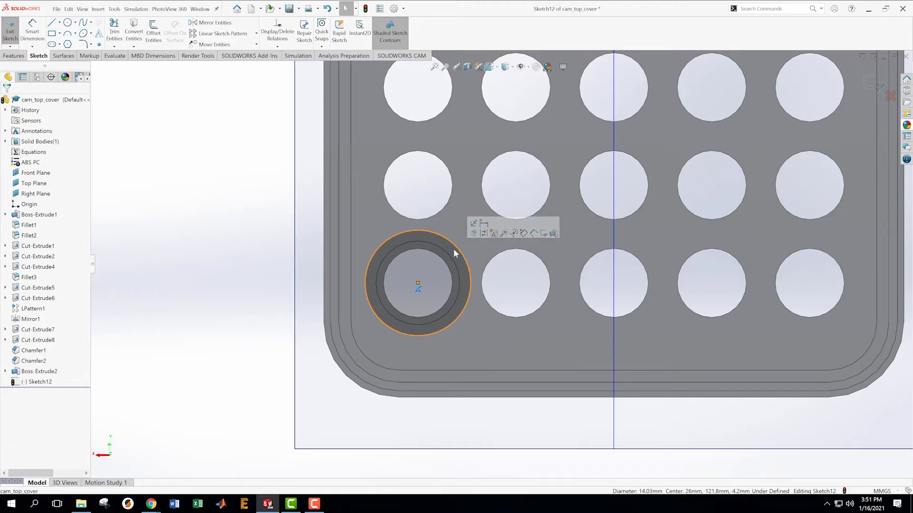
{"action": "left_click", "coordinate": [219, 200]}
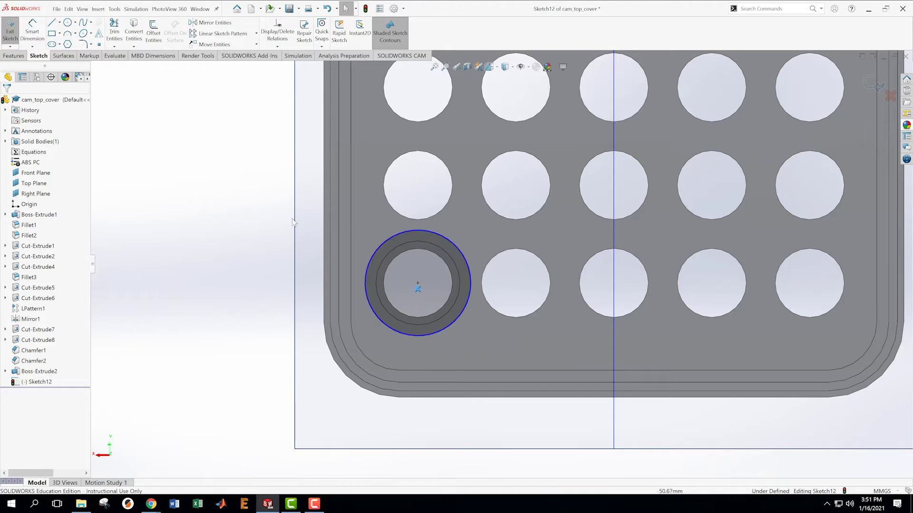
{"action": "left_click", "coordinate": [394, 235]}
{"action": "key", "text": "Delete"}
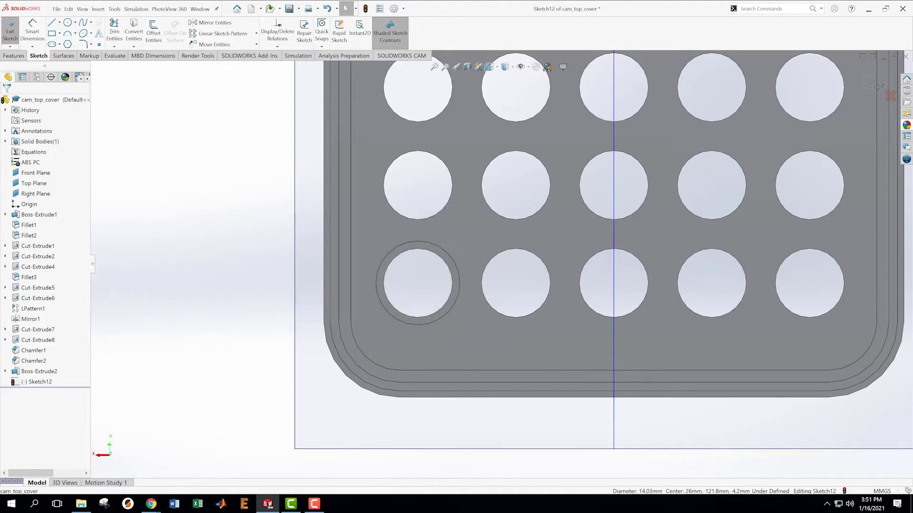
Sketch a slanted line about 12.3 mm long in the empty area beside the cover
{"action": "left_click", "coordinate": [51, 23]}
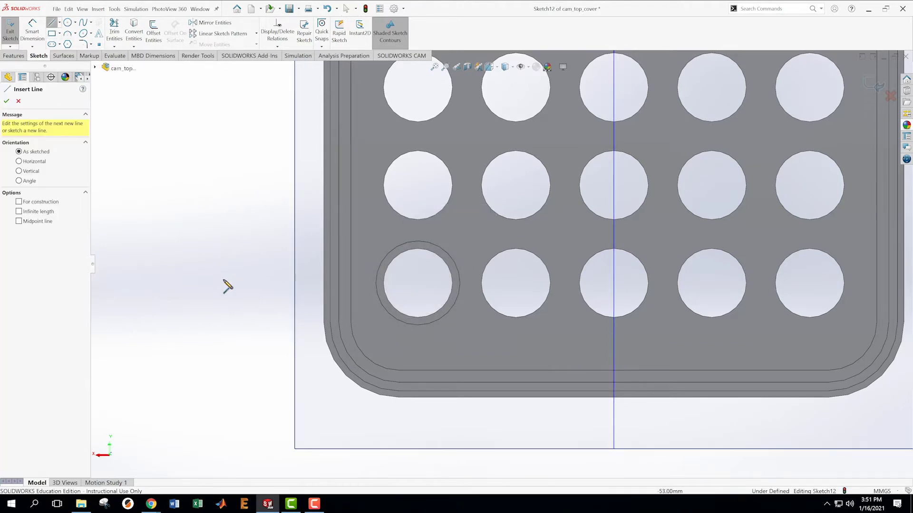
{"action": "left_click_drag", "start_coordinate": [212, 252], "coordinate": [244, 338]}
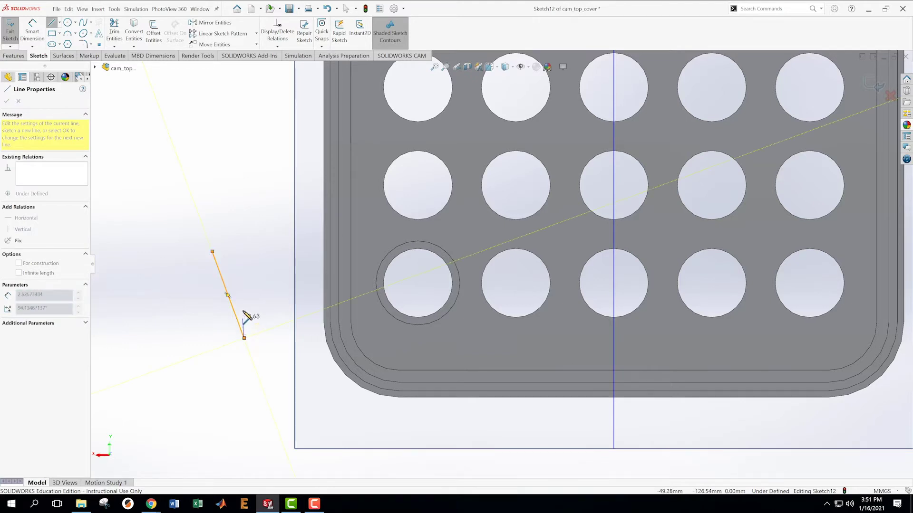
{"action": "key", "text": "Escape"}
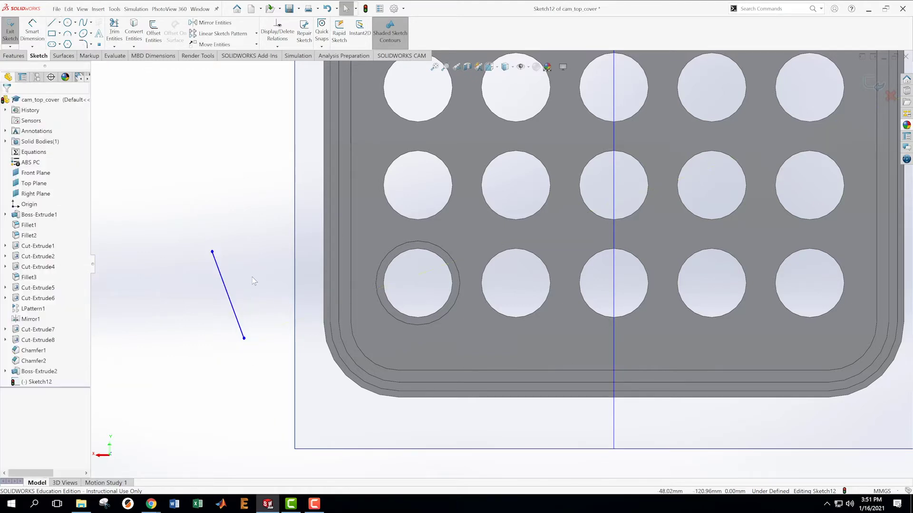
Widen the side pane and view the properties of the slanted line
{"action": "left_click", "coordinate": [236, 314]}
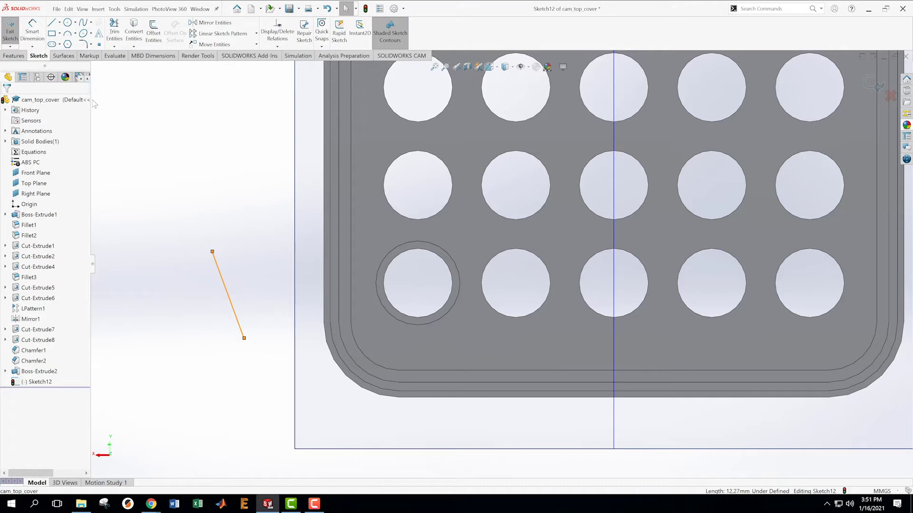
{"action": "left_click_drag", "start_coordinate": [95, 270], "coordinate": [137, 279]}
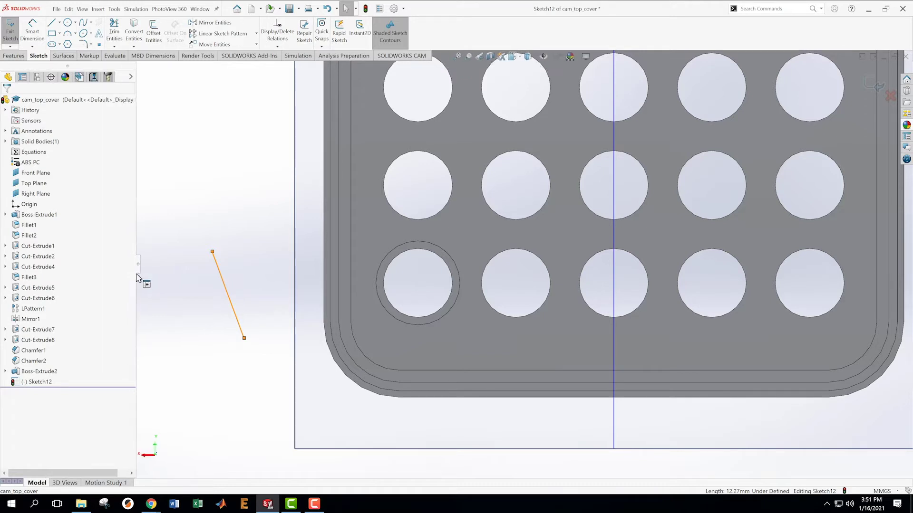
{"action": "left_click", "coordinate": [22, 77]}
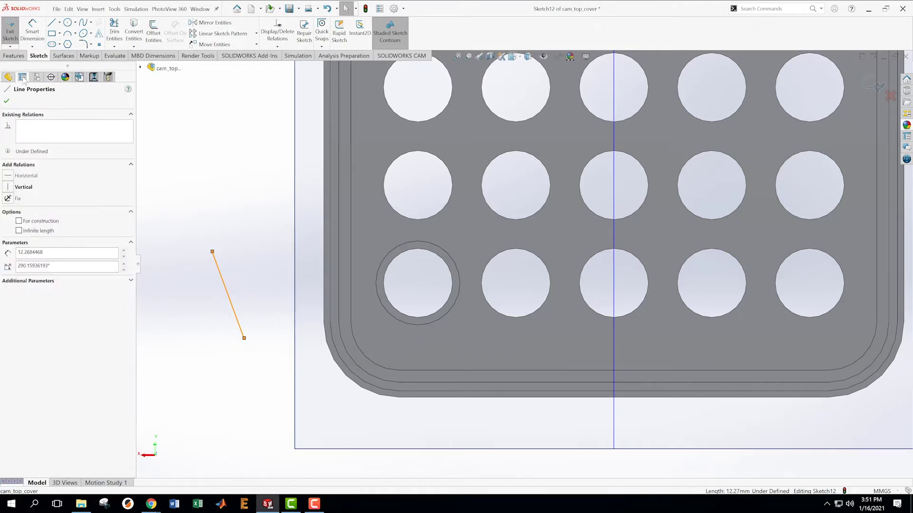
{"action": "left_click", "coordinate": [8, 77]}
Delete the slanted line beside the cover
{"action": "left_click", "coordinate": [227, 251]}
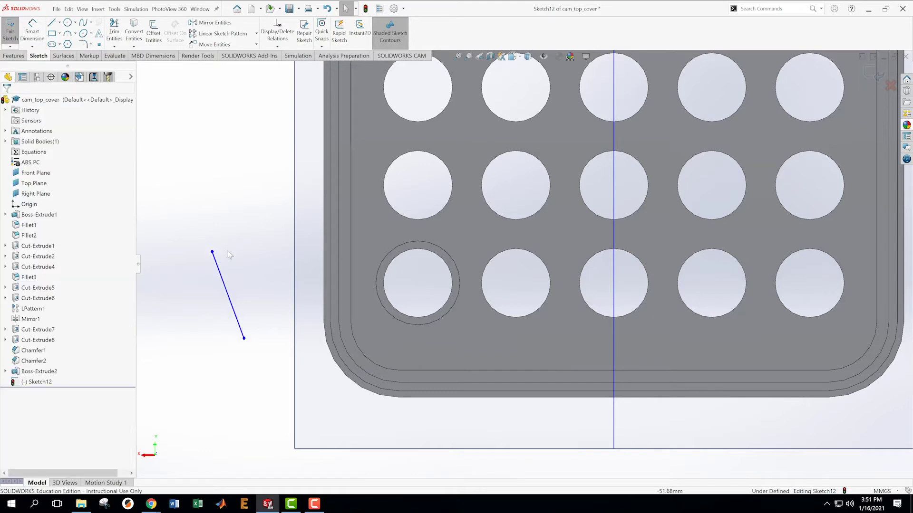
{"action": "left_click", "coordinate": [220, 283]}
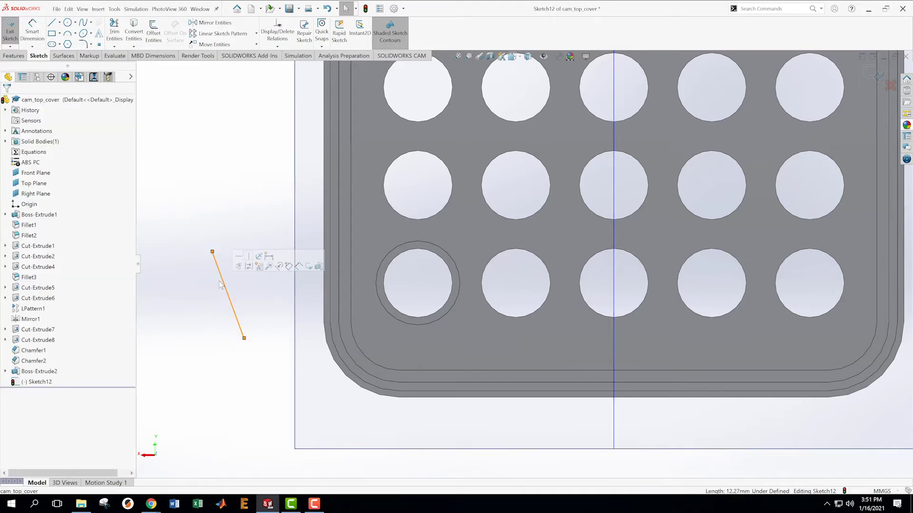
{"action": "key", "text": "Delete"}
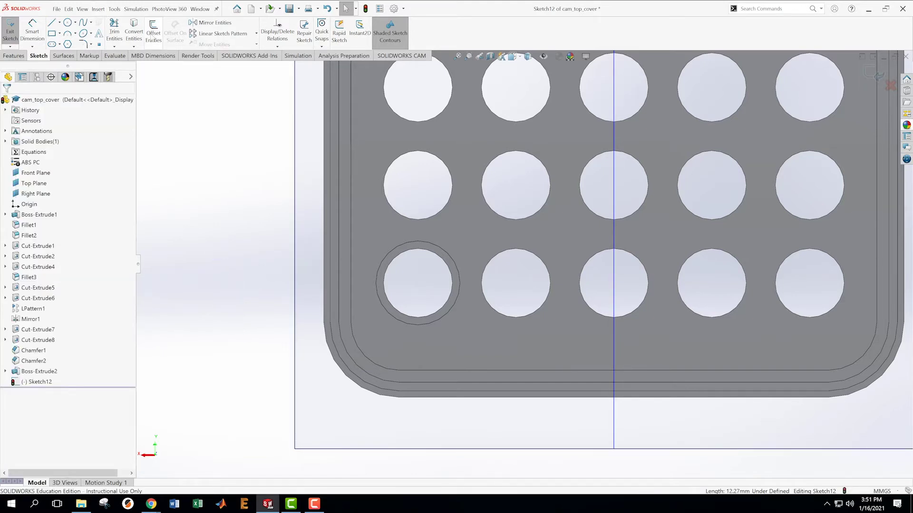
Convert the inner circular edge of the bottom-left raised ring into a sketch circle
{"action": "left_click", "coordinate": [134, 34]}
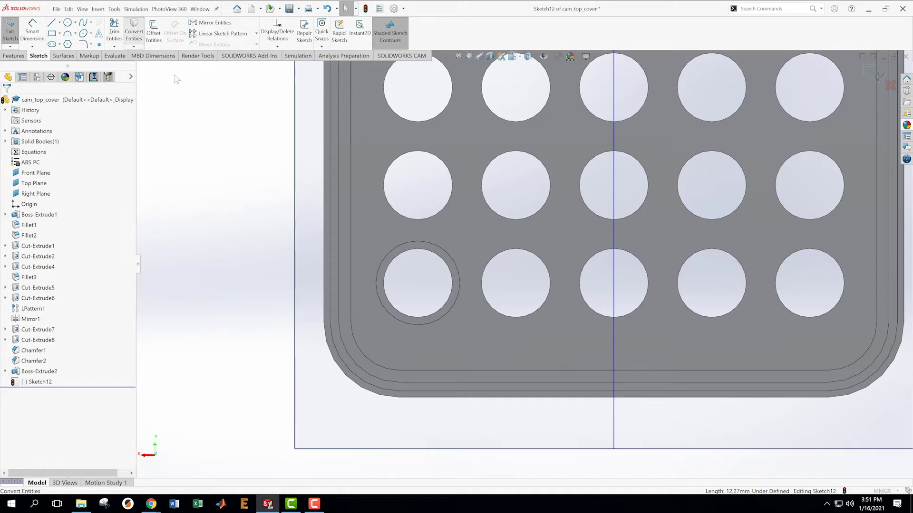
{"action": "left_click", "coordinate": [395, 261]}
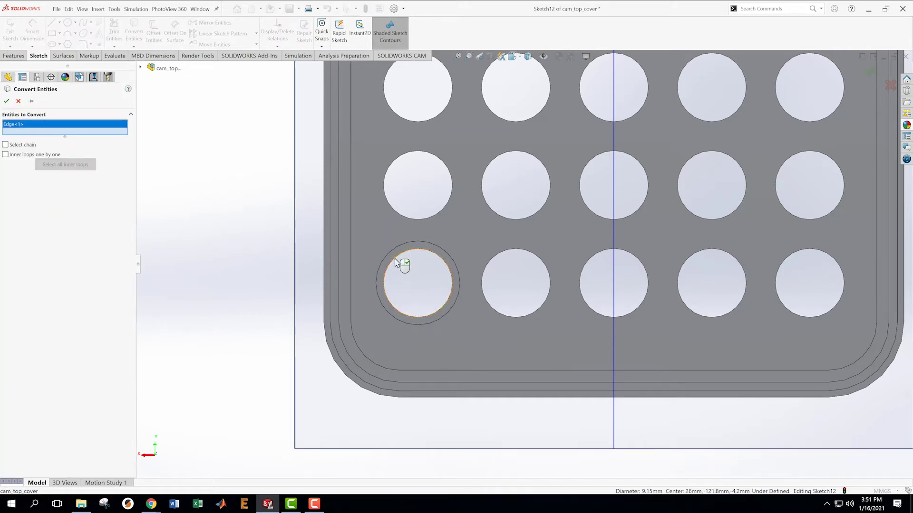
{"action": "left_click", "coordinate": [7, 101]}
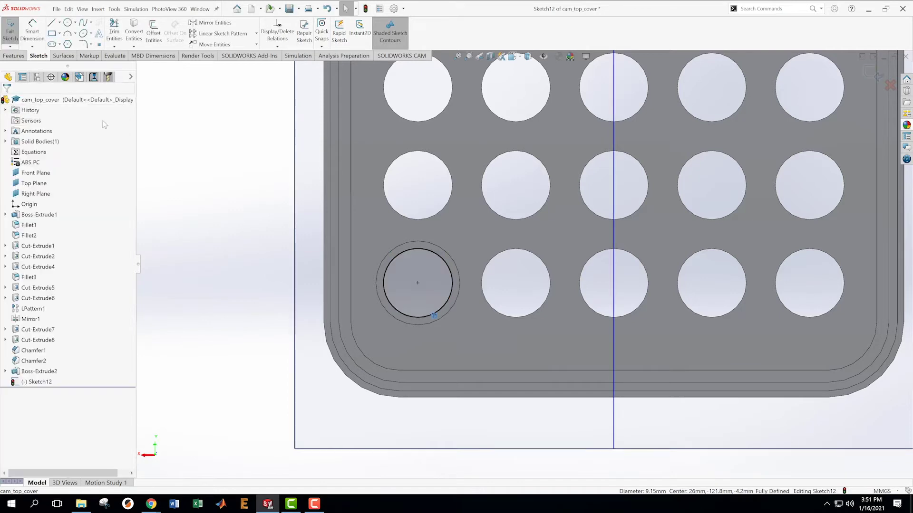
Change the converted circle at the bottom-left hole to construction geometry
{"action": "left_click", "coordinate": [401, 253]}
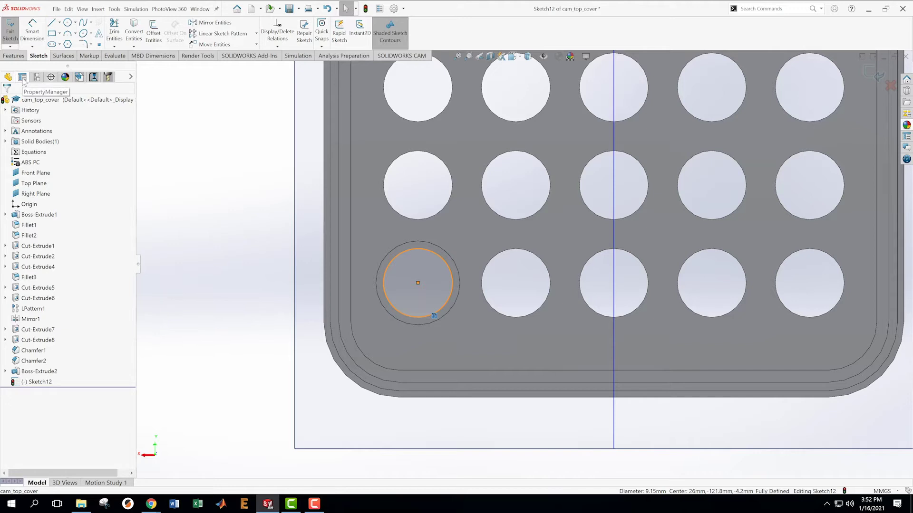
{"action": "left_click", "coordinate": [22, 77]}
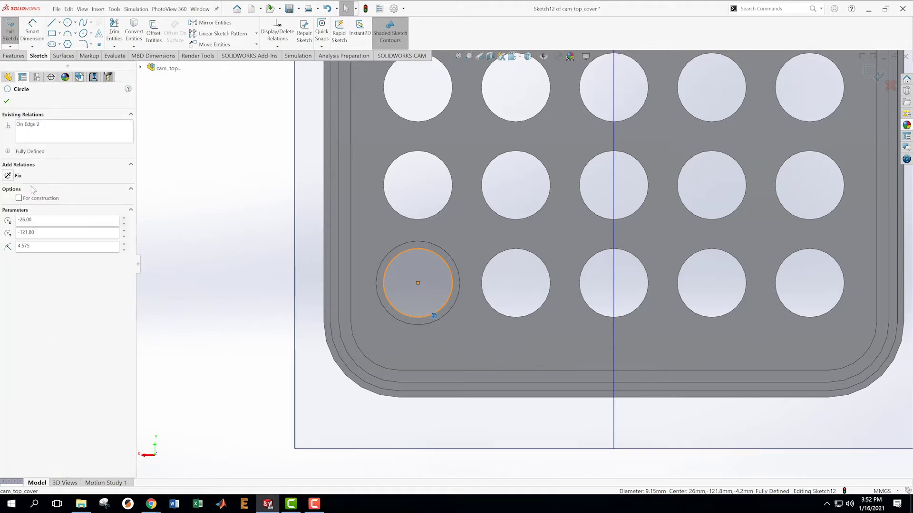
{"action": "left_click", "coordinate": [20, 198]}
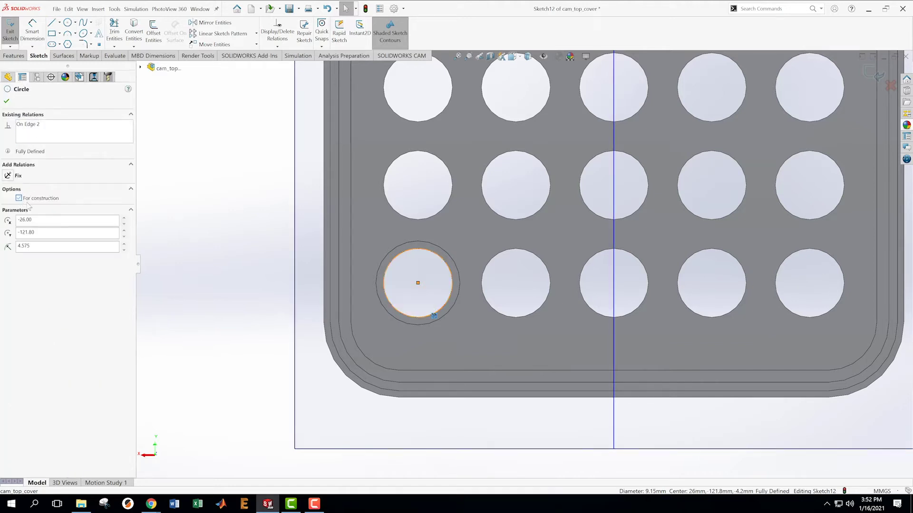
{"action": "left_click", "coordinate": [247, 238]}
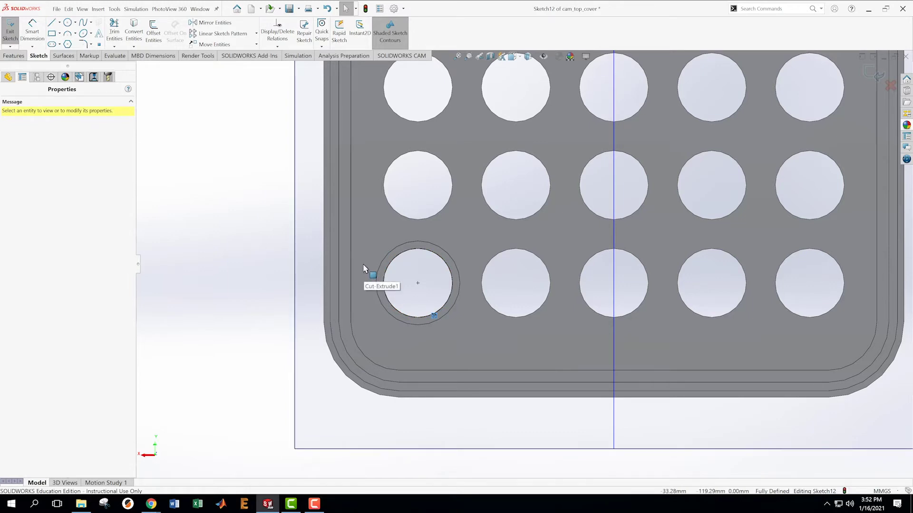
Sketch a horizontal construction line about 14.76 mm long from the bottom-left hole's centre outward past the cover's edge
{"action": "left_click", "coordinate": [52, 24]}
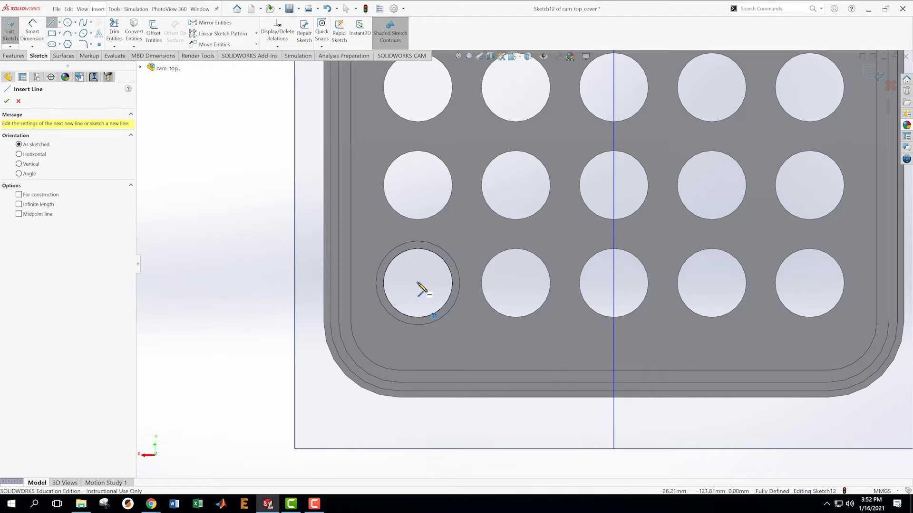
{"action": "left_click", "coordinate": [418, 283]}
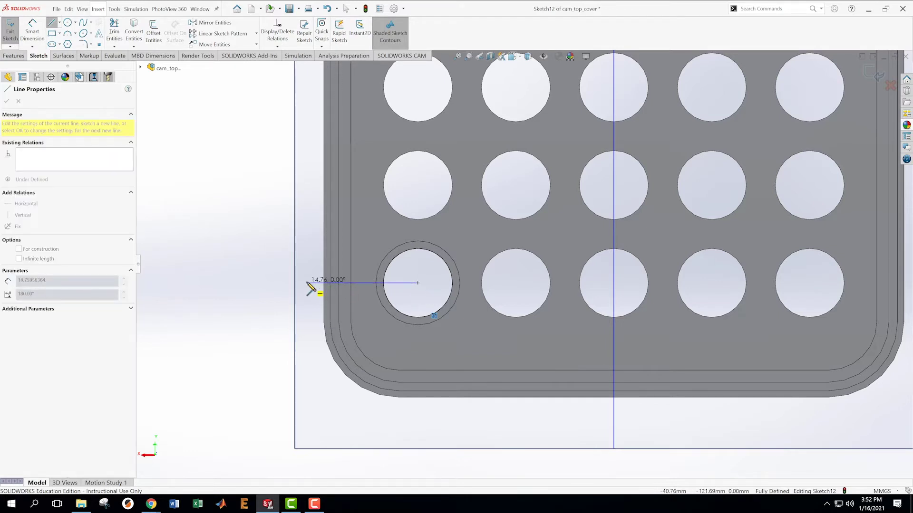
{"action": "left_click", "coordinate": [307, 284]}
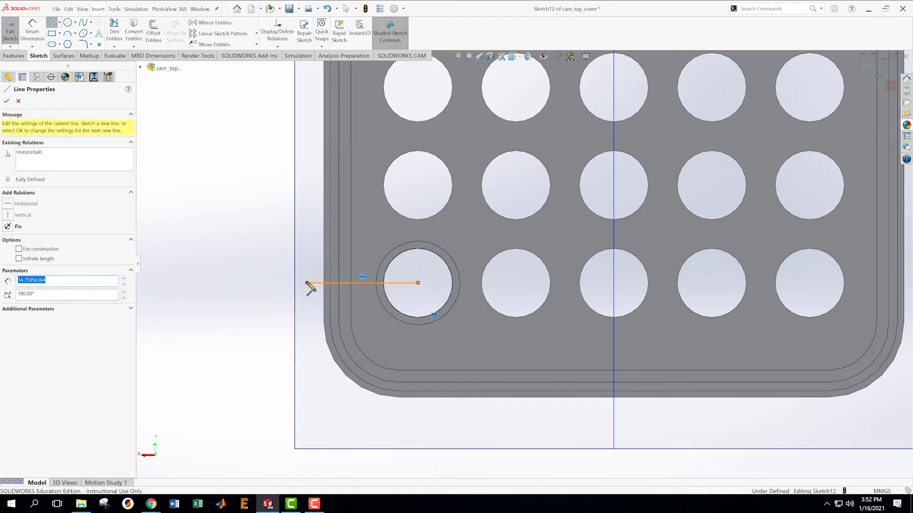
{"action": "key", "text": "Escape"}
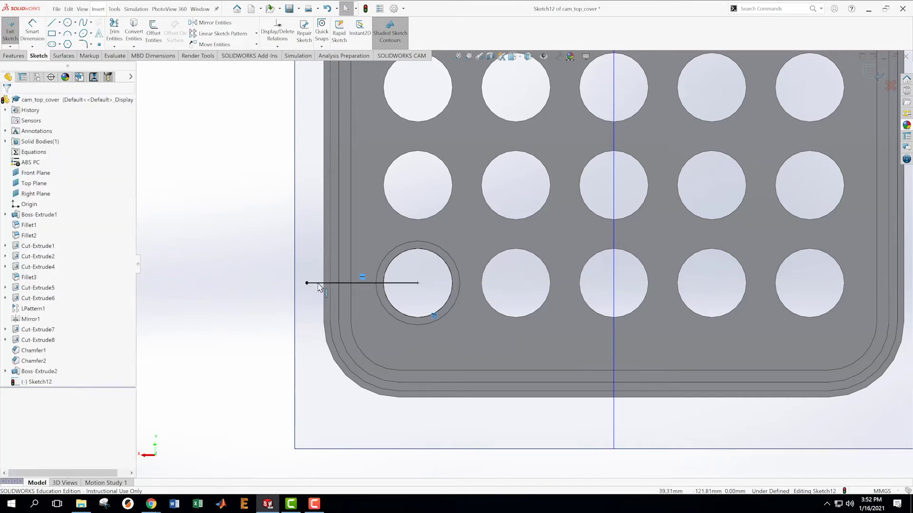
{"action": "left_click", "coordinate": [22, 77]}
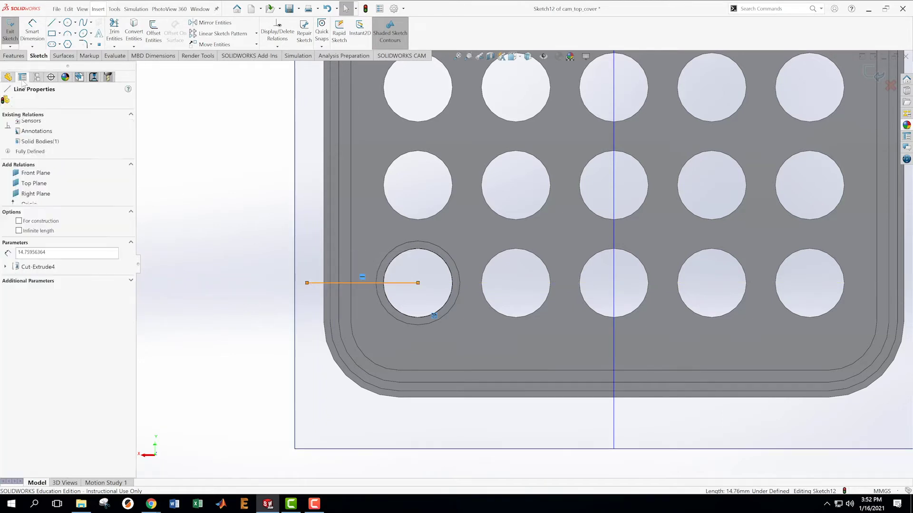
{"action": "left_click", "coordinate": [19, 221]}
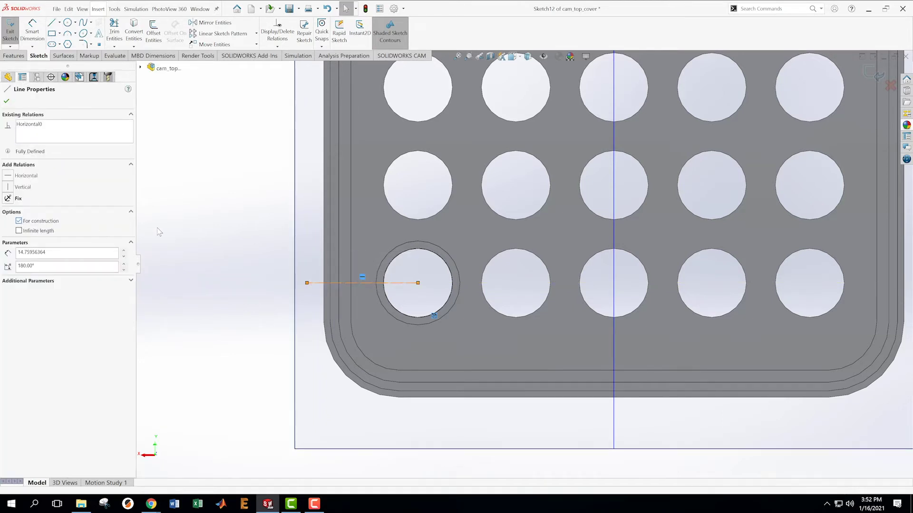
{"action": "key", "text": "Escape"}
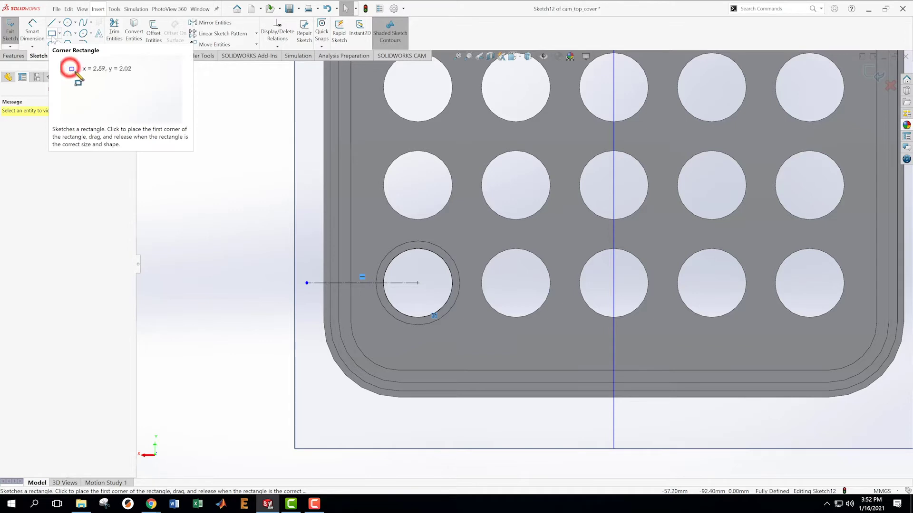
Sketch a corner rectangle about 16.4 mm by 3.8 mm from the bottom-left hole's vertical centreline out past the cover's left edge
{"action": "left_click", "coordinate": [53, 37]}
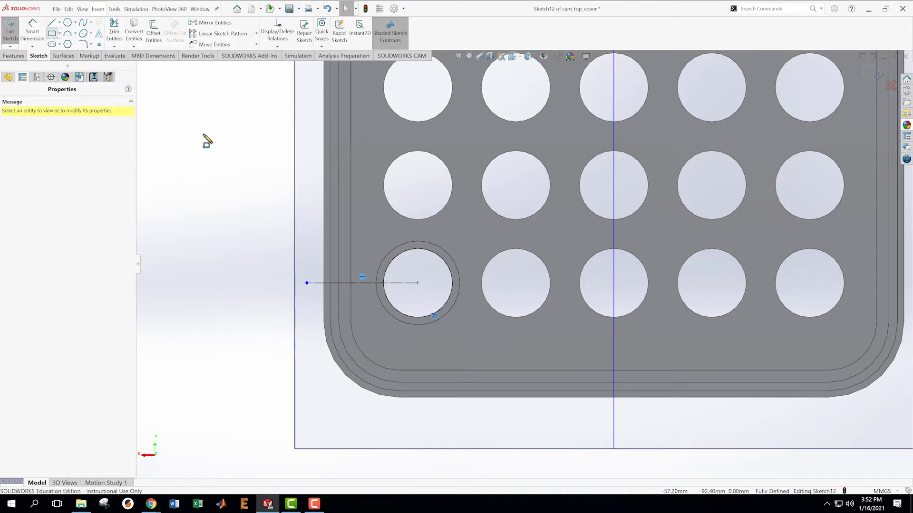
{"action": "left_click", "coordinate": [418, 296]}
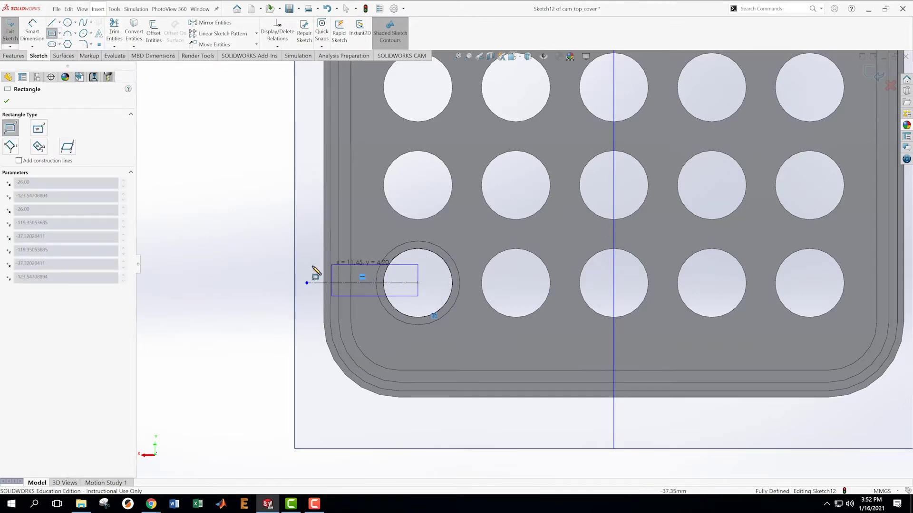
{"action": "left_click", "coordinate": [295, 268]}
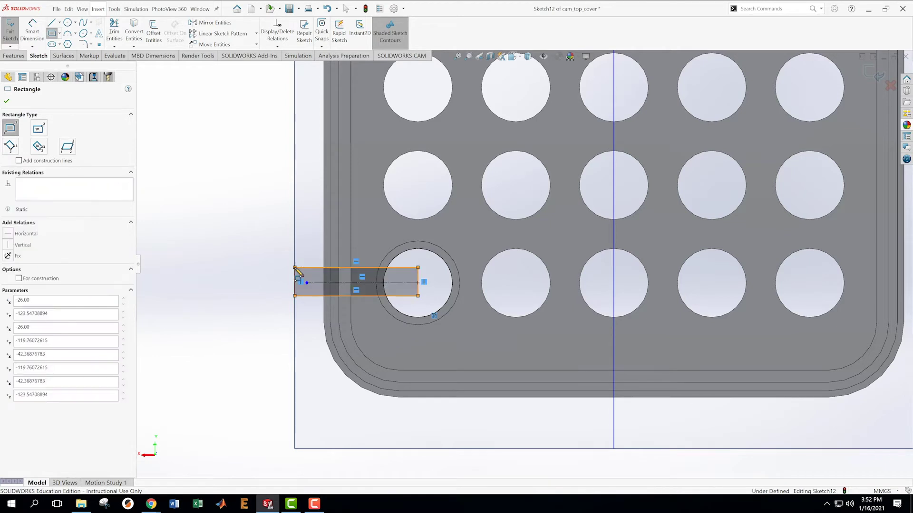
{"action": "key", "text": "Escape"}
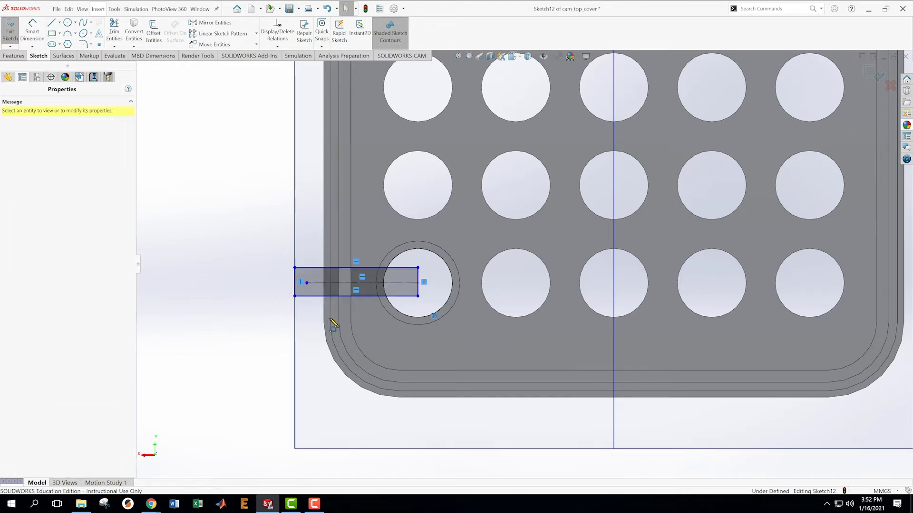
Make the midpoint of the rectangle's inner vertical edge coincident with the horizontal construction line
{"action": "scroll", "coordinate": [407, 326], "scroll_direction": "up", "scroll_amount": 2}
{"action": "scroll", "coordinate": [406, 284], "scroll_direction": "up", "scroll_amount": 2}
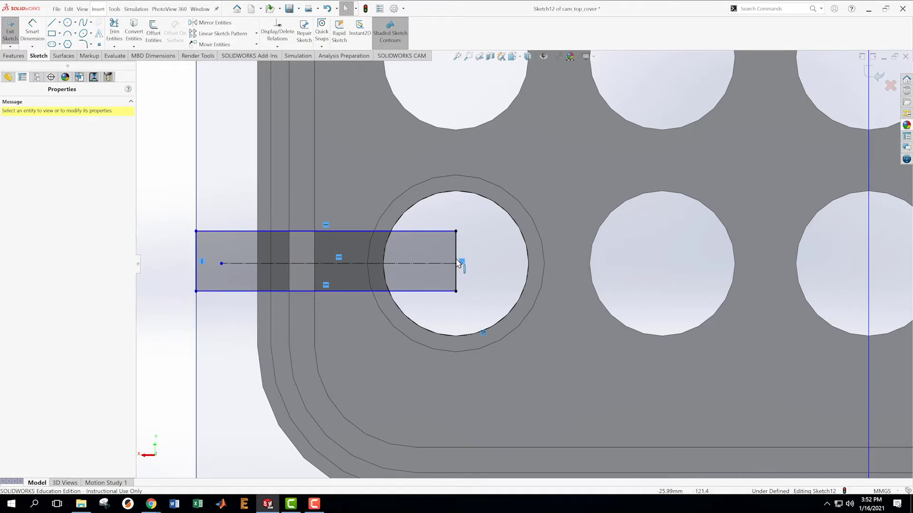
{"action": "left_click", "coordinate": [456, 262]}
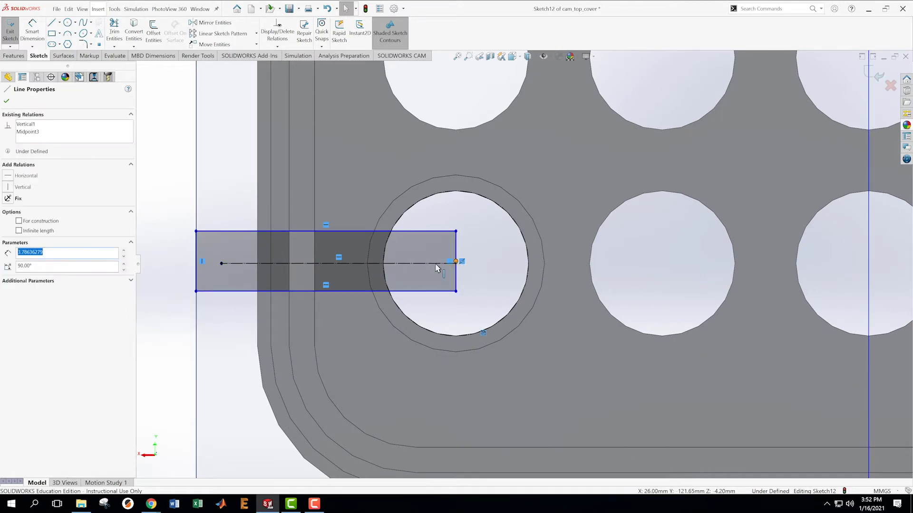
{"action": "left_click", "coordinate": [436, 265], "text": "ctrl"}
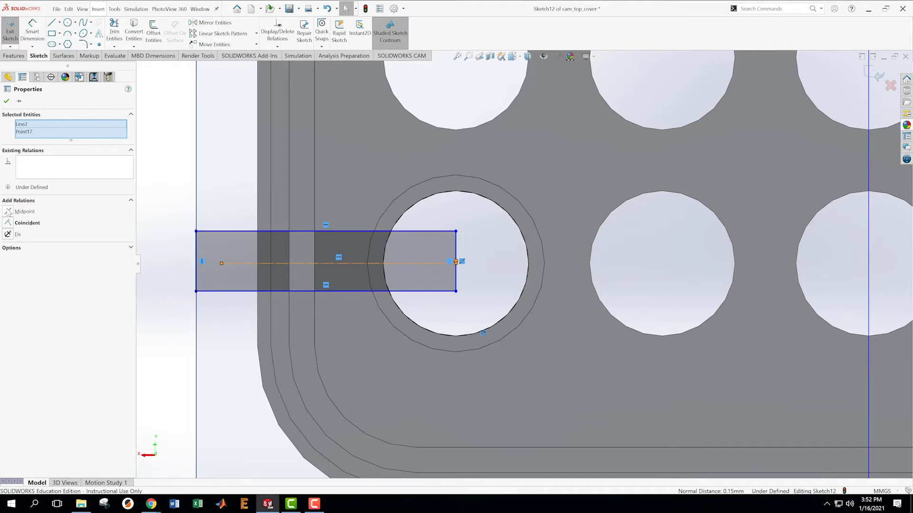
{"action": "left_click", "coordinate": [9, 224]}
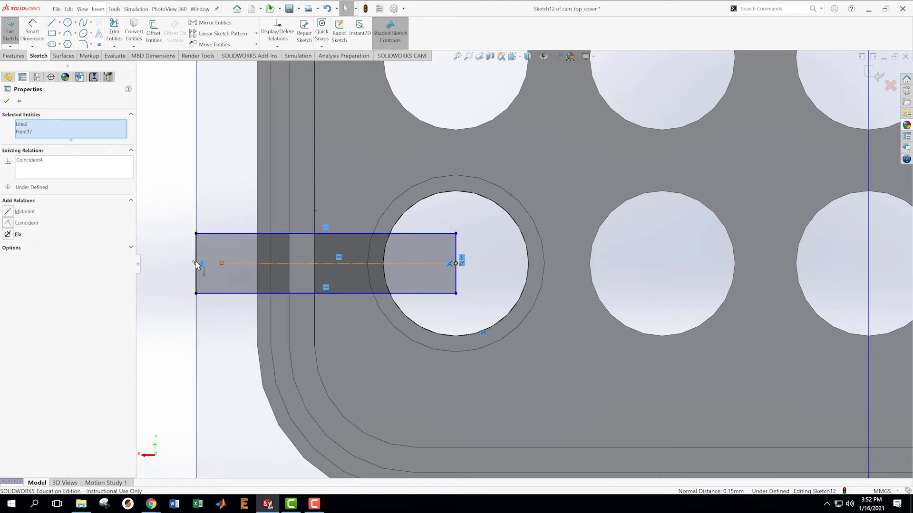
{"action": "left_click", "coordinate": [218, 218]}
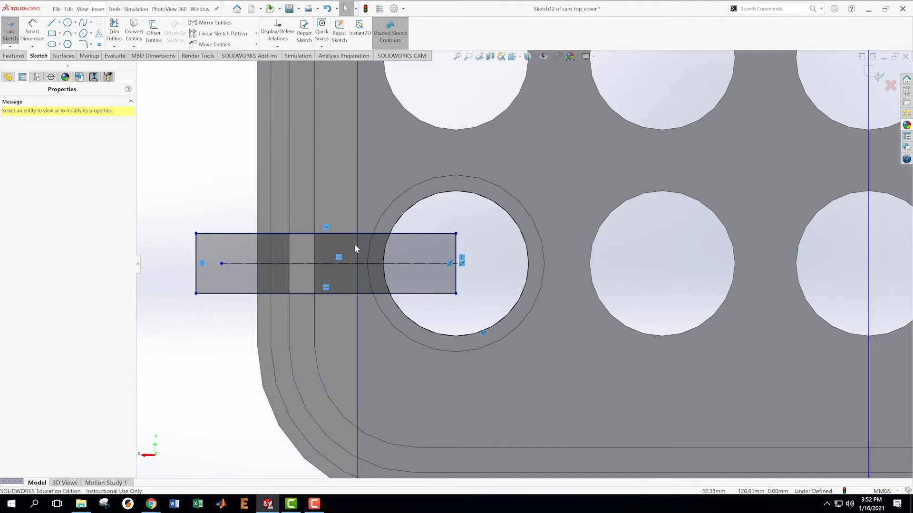
Extend the Front Plane's left border outward beyond the cover and the rectangle
{"action": "scroll", "coordinate": [446, 240], "scroll_direction": "up", "scroll_amount": 5}
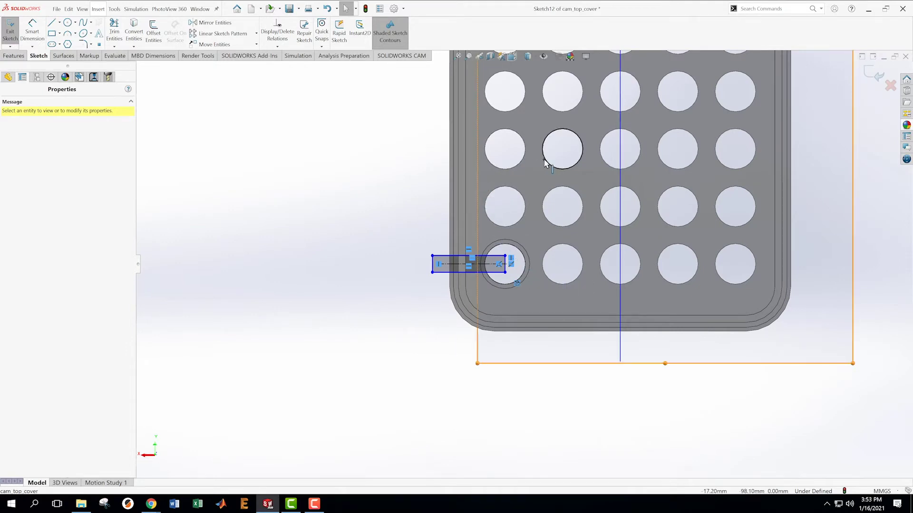
{"action": "scroll", "coordinate": [479, 205], "scroll_direction": "up", "scroll_amount": 5}
{"action": "left_click_drag", "start_coordinate": [480, 216], "coordinate": [431, 232]}
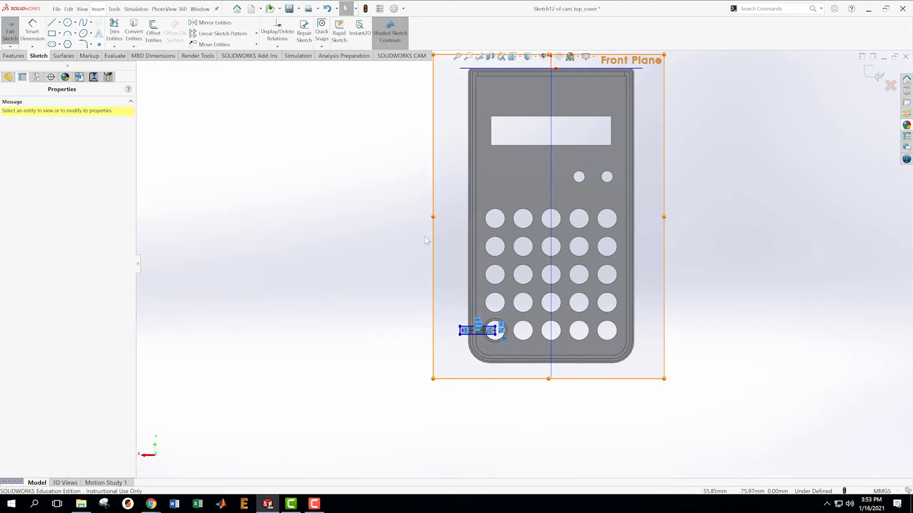
Shorten the rectangle to about 6.2 mm, with its outer edge just outside the raised ring, and delete the horizontal construction line
{"action": "scroll", "coordinate": [558, 382], "scroll_direction": "down", "scroll_amount": 3}
{"action": "scroll", "coordinate": [452, 307], "scroll_direction": "down", "scroll_amount": 5}
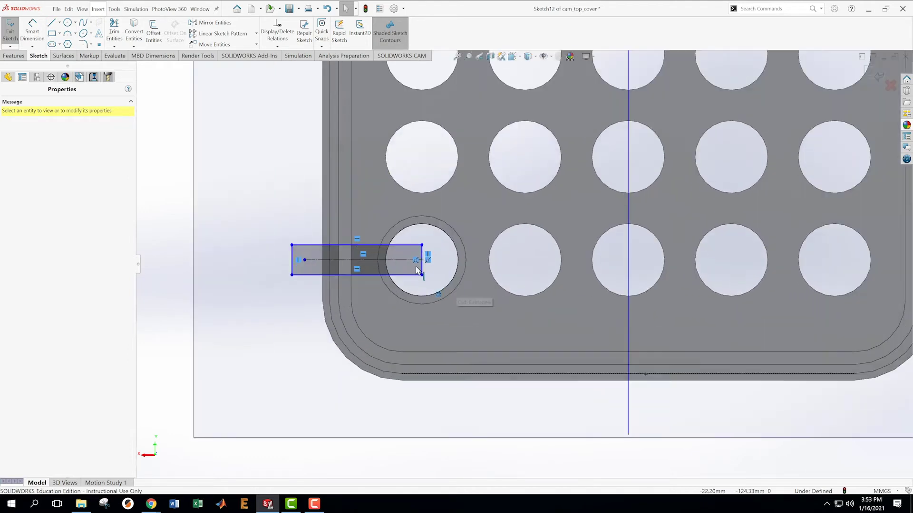
{"action": "left_click_drag", "start_coordinate": [237, 253], "coordinate": [373, 268]}
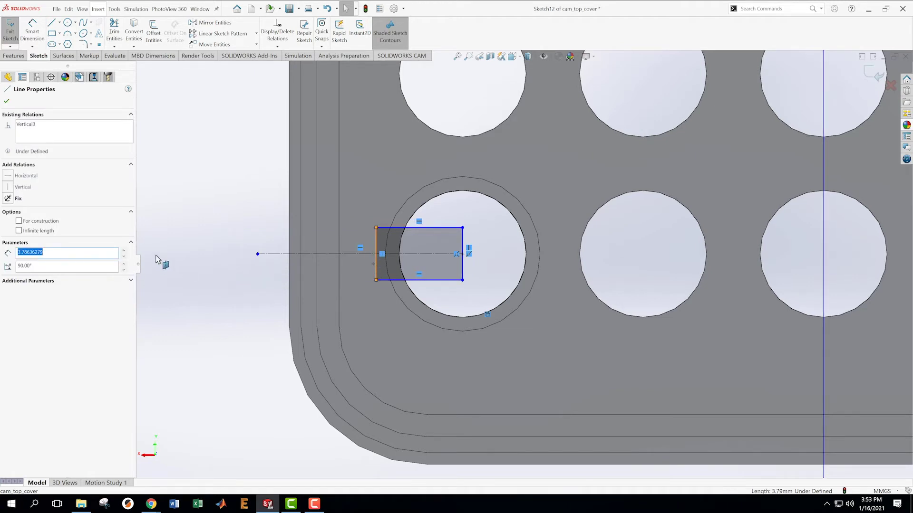
{"action": "left_click", "coordinate": [167, 244]}
{"action": "left_click", "coordinate": [280, 254]}
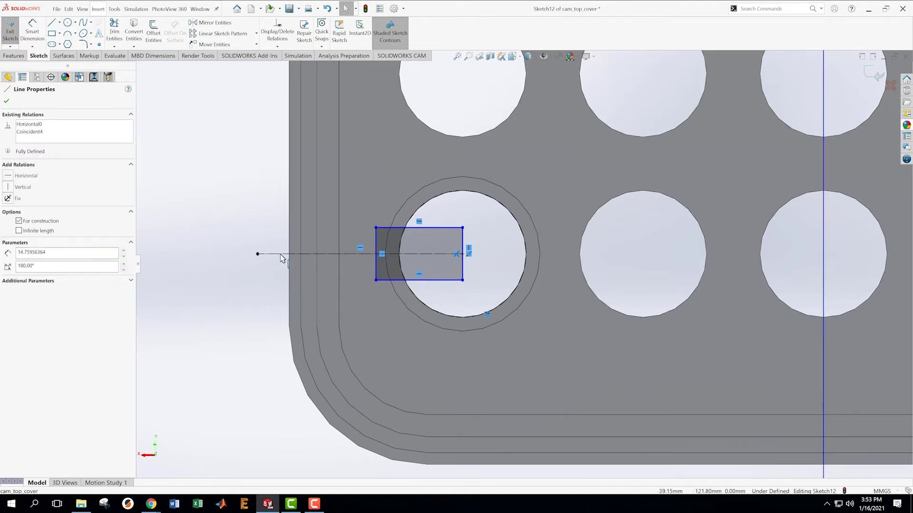
{"action": "key", "text": "Delete"}
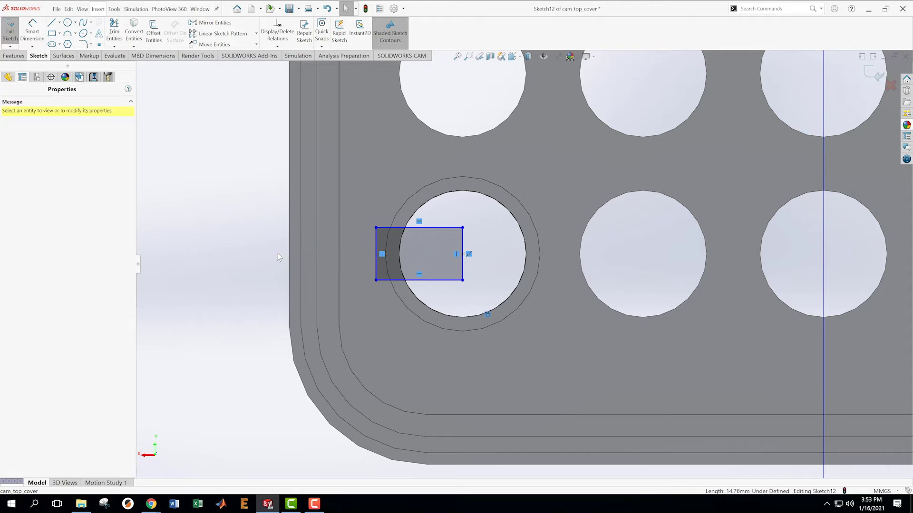
Dimension the rectangle's outer vertical edge at 2.4 mm
{"action": "scroll", "coordinate": [478, 266], "scroll_direction": "down", "scroll_amount": 1}
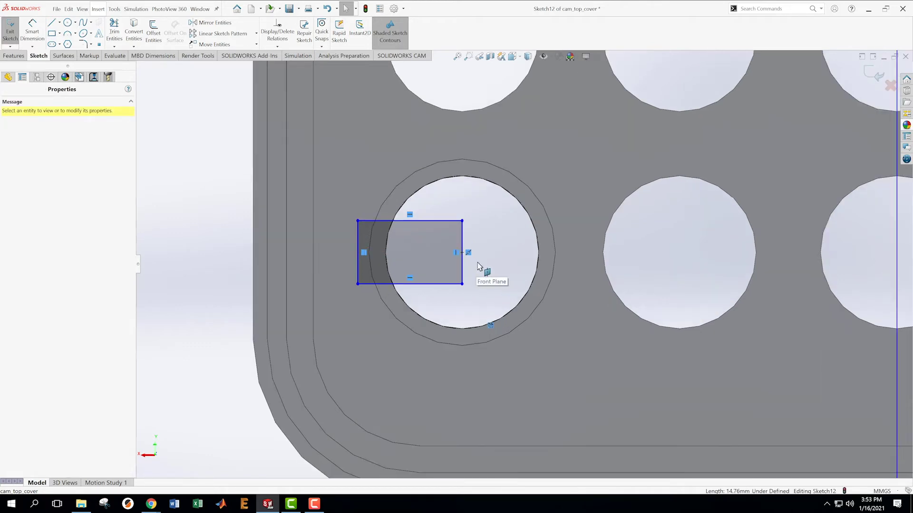
{"action": "scroll", "coordinate": [479, 266], "scroll_direction": "down", "scroll_amount": 1}
{"action": "left_click", "coordinate": [36, 36]}
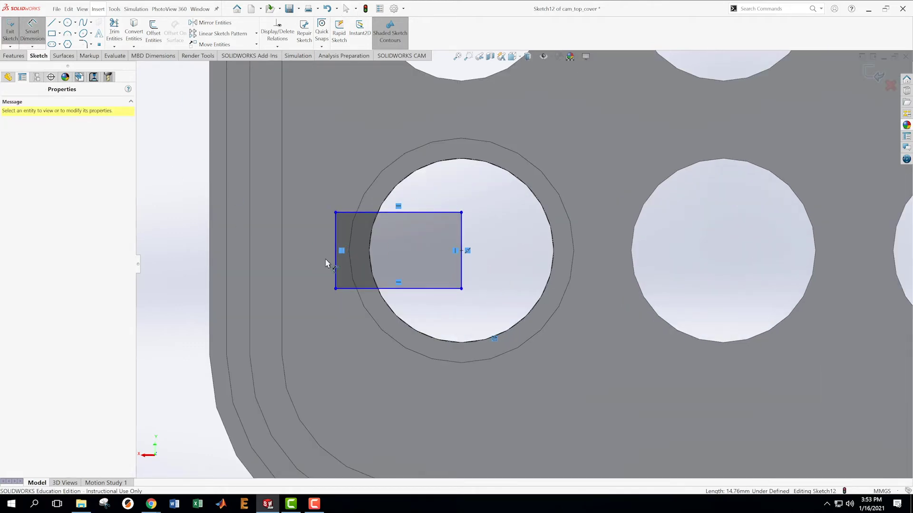
{"action": "left_click", "coordinate": [335, 249]}
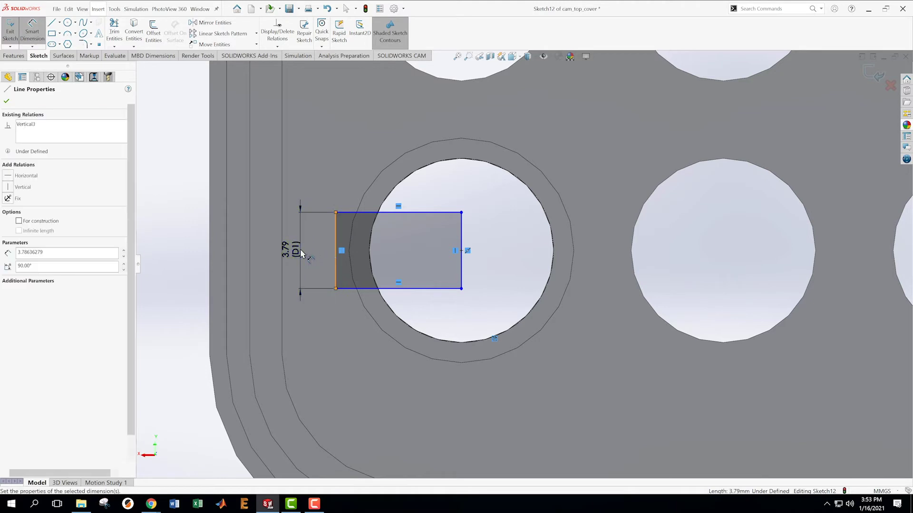
{"action": "left_click", "coordinate": [301, 249]}
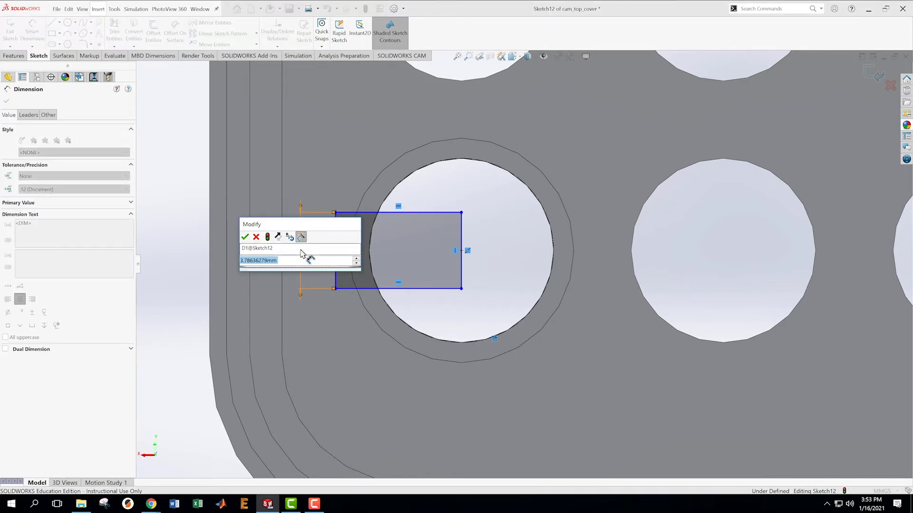
{"action": "type", "text": "2.4"}
{"action": "key", "text": "Return"}
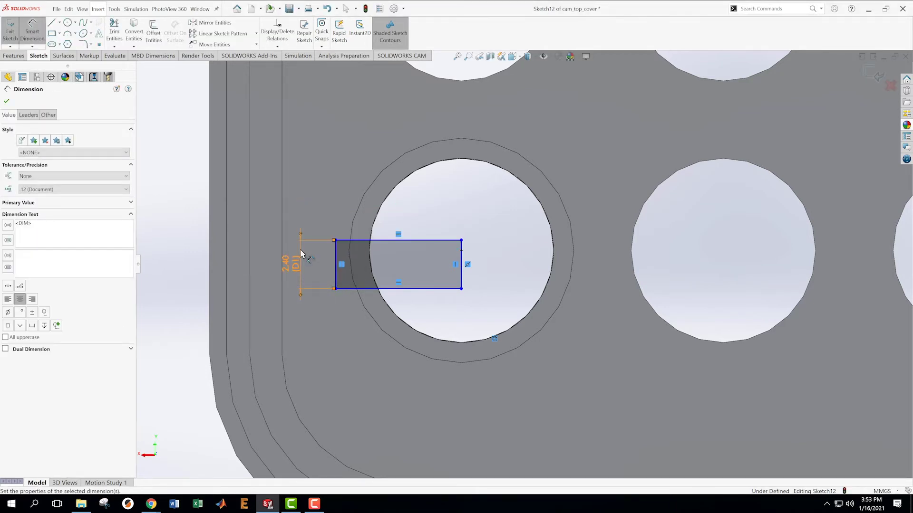
{"action": "key", "text": "Escape"}
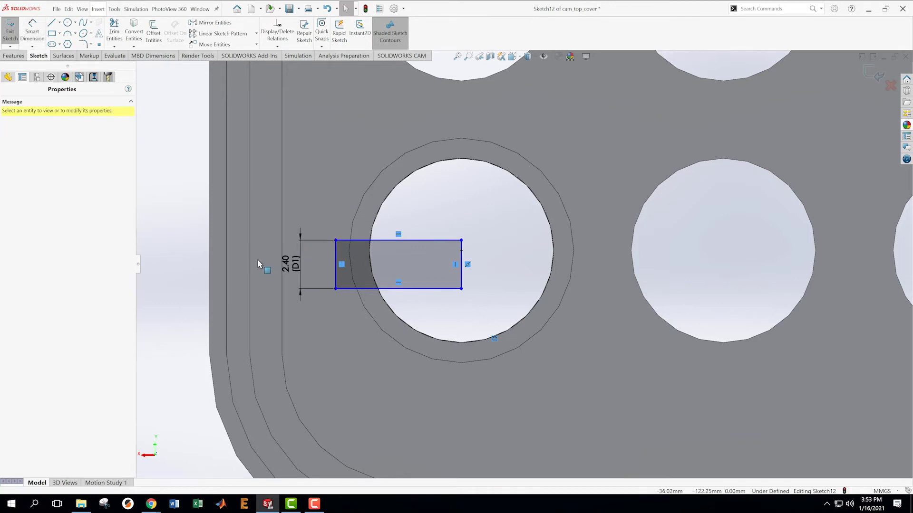
Make the midpoint of the rectangle's inner vertical edge coincident with the bottom-left hole's centre
{"action": "left_click", "coordinate": [463, 266]}
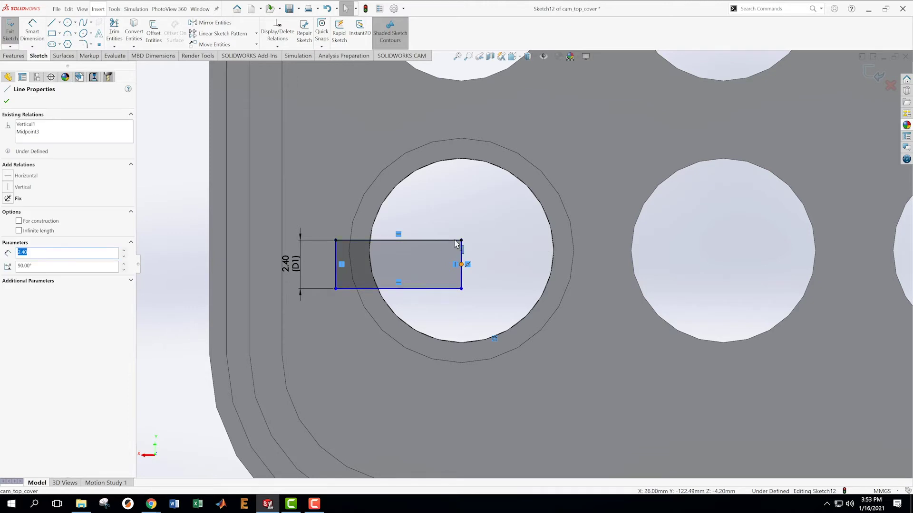
{"action": "left_click", "coordinate": [462, 251], "text": "ctrl"}
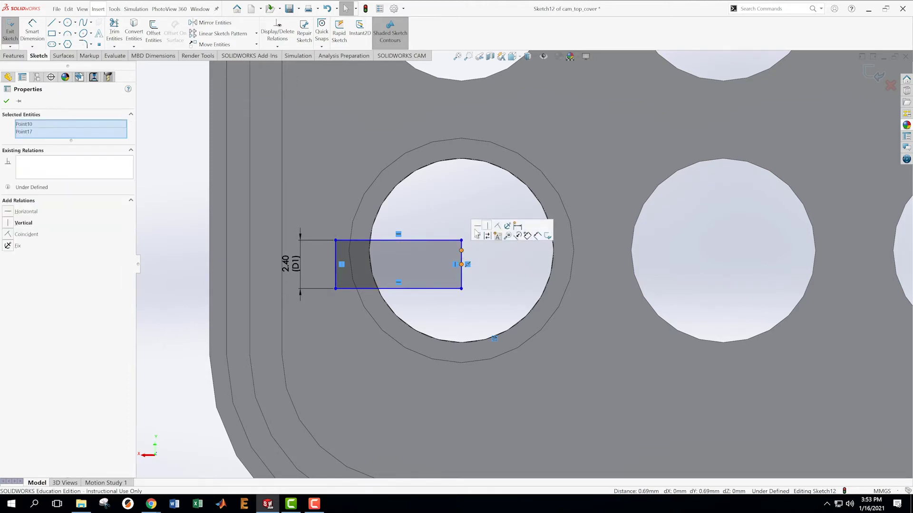
{"action": "left_click", "coordinate": [497, 228]}
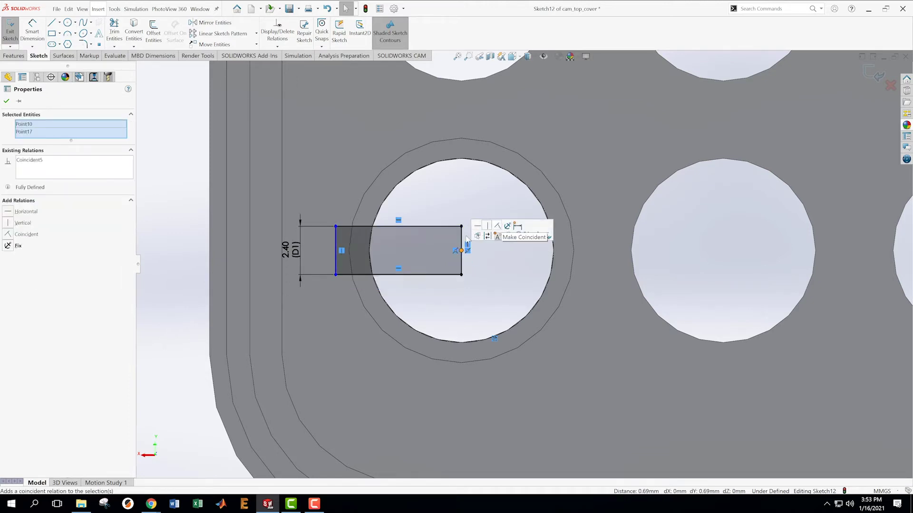
{"action": "left_click", "coordinate": [167, 236]}
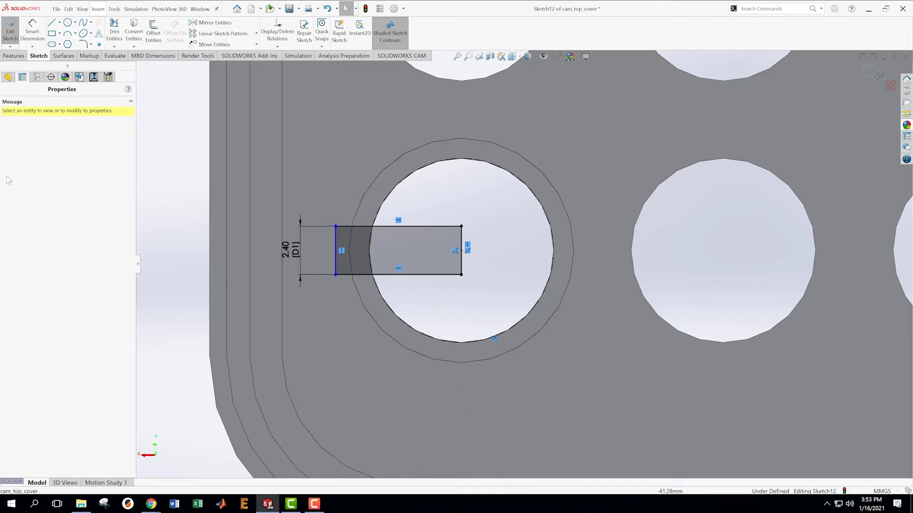
Dimension the rectangle's lower horizontal edge at 7 mm
{"action": "left_click", "coordinate": [32, 32]}
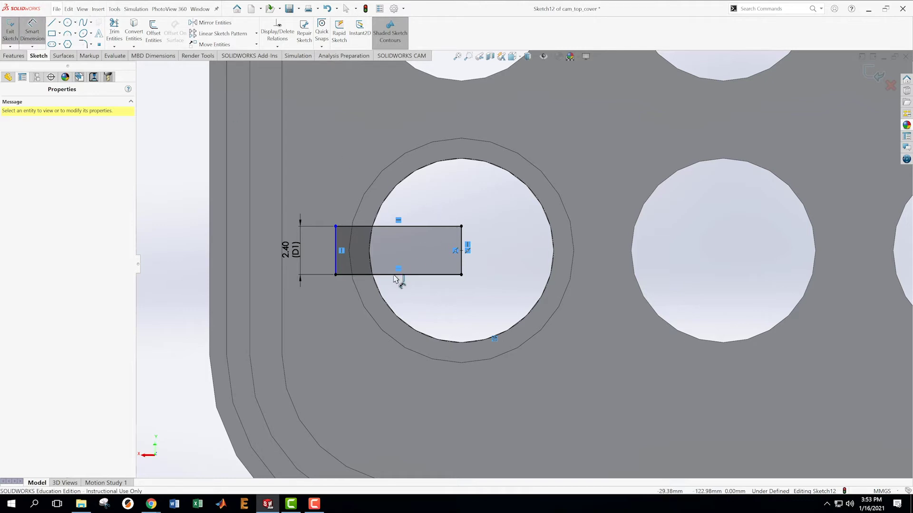
{"action": "left_click", "coordinate": [400, 274]}
{"action": "left_click", "coordinate": [405, 394]}
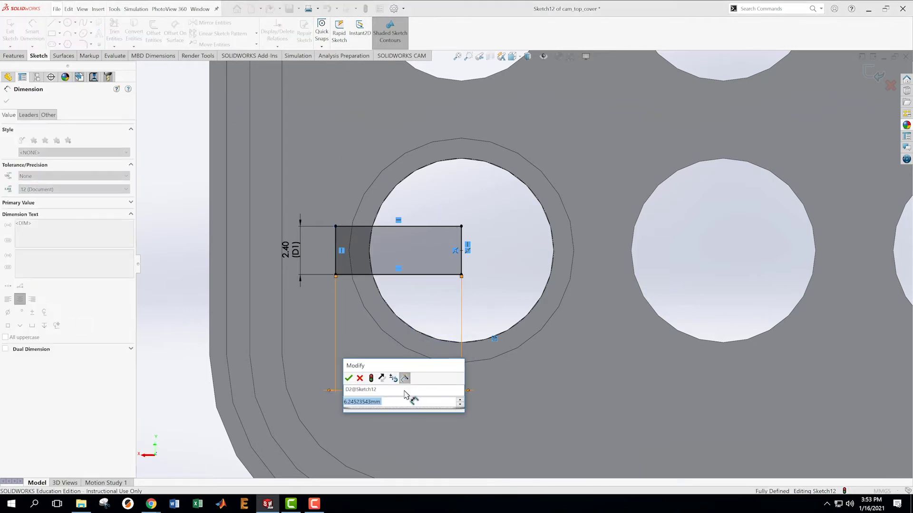
{"action": "key", "text": "Return"}
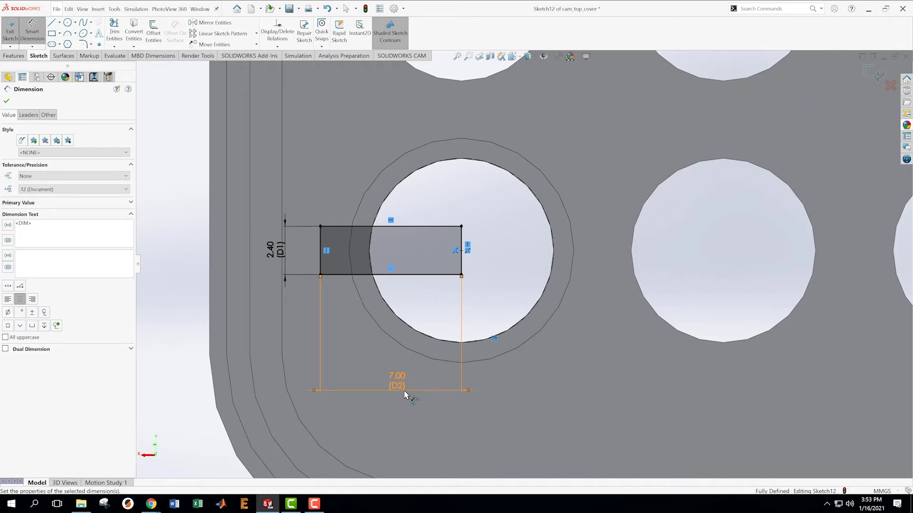
Cut-extrude the rectangle sketch Up To Surface, ending at the cover face surrounding the bottom-left ring
{"action": "left_click", "coordinate": [878, 75]}
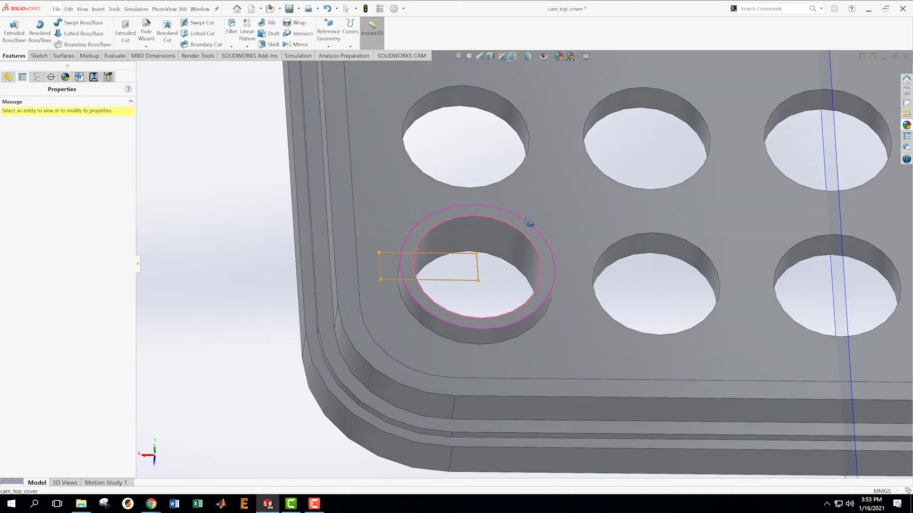
{"action": "left_click", "coordinate": [126, 30]}
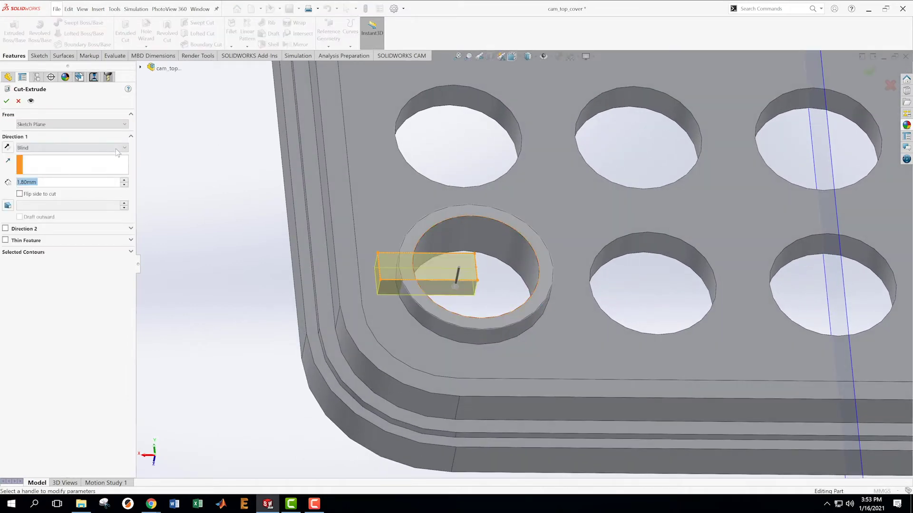
{"action": "left_click", "coordinate": [117, 149]}
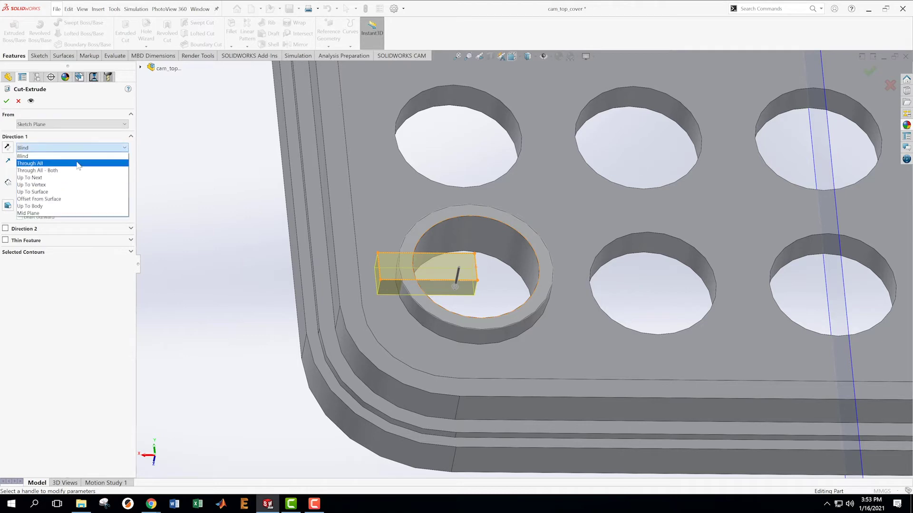
{"action": "left_click", "coordinate": [61, 191]}
{"action": "left_click", "coordinate": [389, 315]}
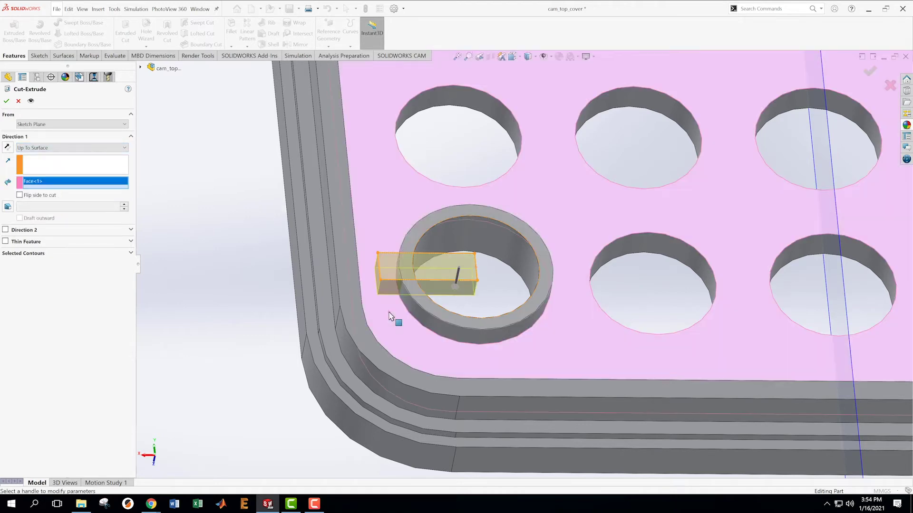
{"action": "left_click", "coordinate": [7, 100]}
Set up an equally spaced circular pattern of the ring's slot cut over 270 degrees about the hole's cylindrical inner face
{"action": "middle_click_drag", "start_coordinate": [505, 274], "coordinate": [547, 309]}
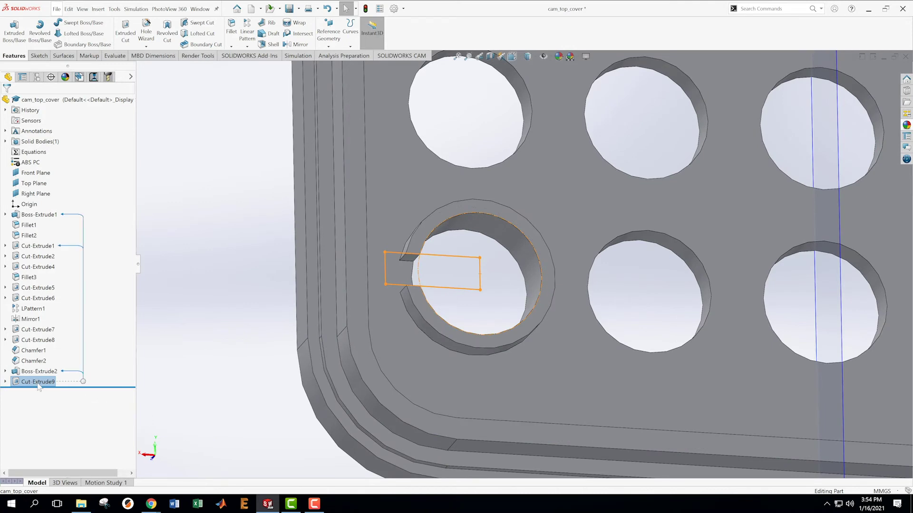
{"action": "left_click", "coordinate": [247, 46]}
{"action": "left_click", "coordinate": [259, 66]}
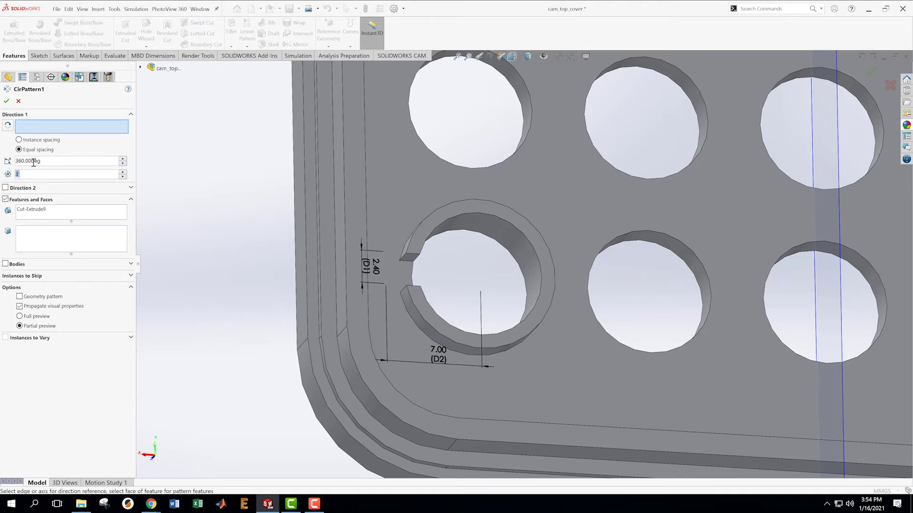
{"action": "left_click_drag", "start_coordinate": [43, 161], "coordinate": [2, 162]}
{"action": "type", "text": "270"}
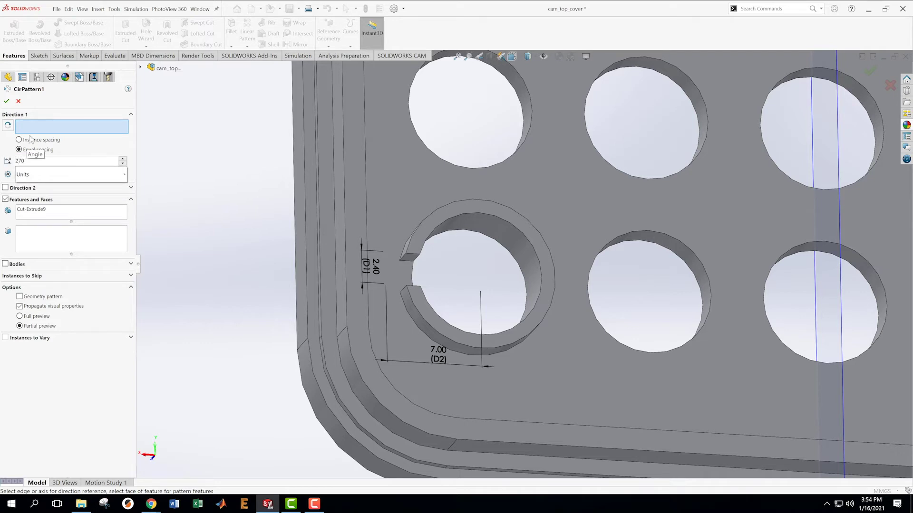
{"action": "key", "text": "Return"}
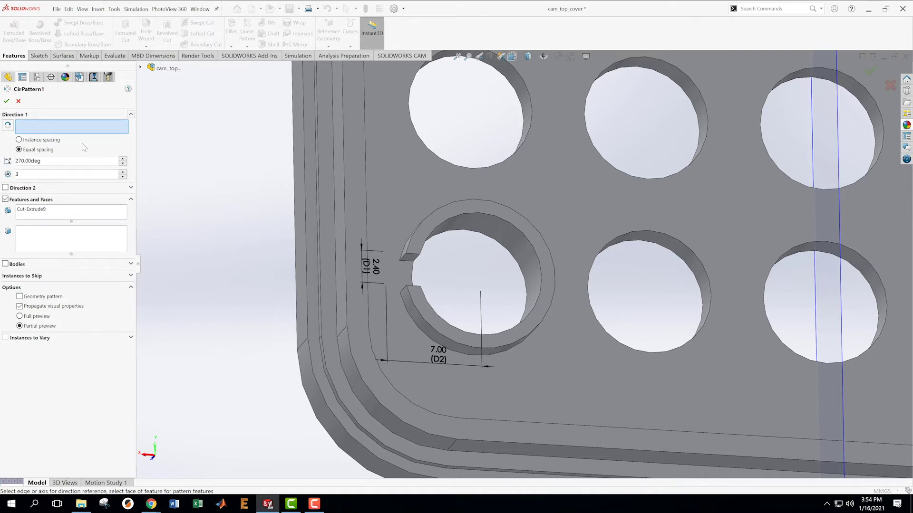
{"action": "left_click", "coordinate": [498, 243]}
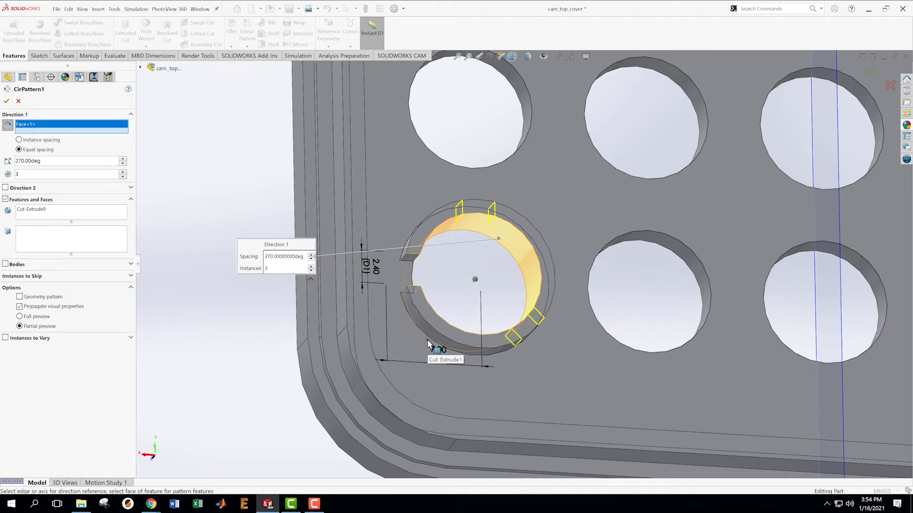
Remove the hole's inner face as the circular pattern's direction reference
{"action": "middle_click_drag", "start_coordinate": [547, 338], "coordinate": [506, 338]}
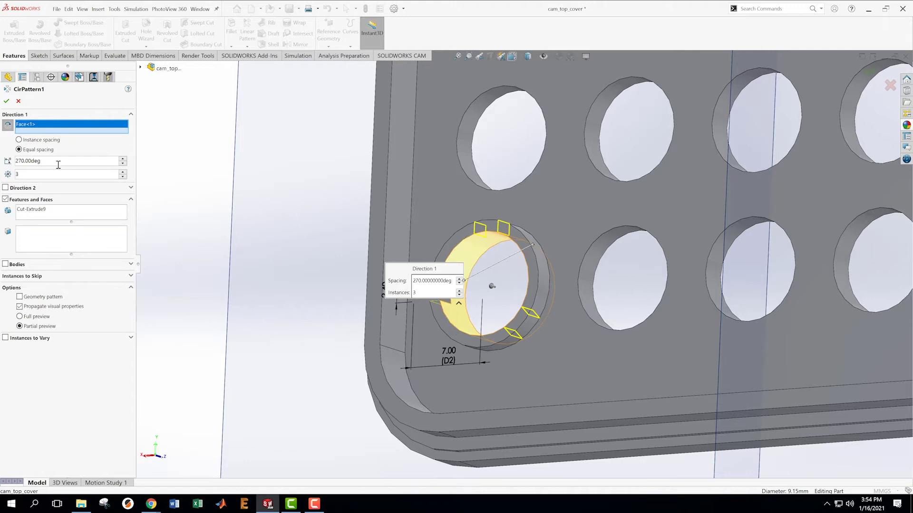
{"action": "right_click", "coordinate": [38, 129]}
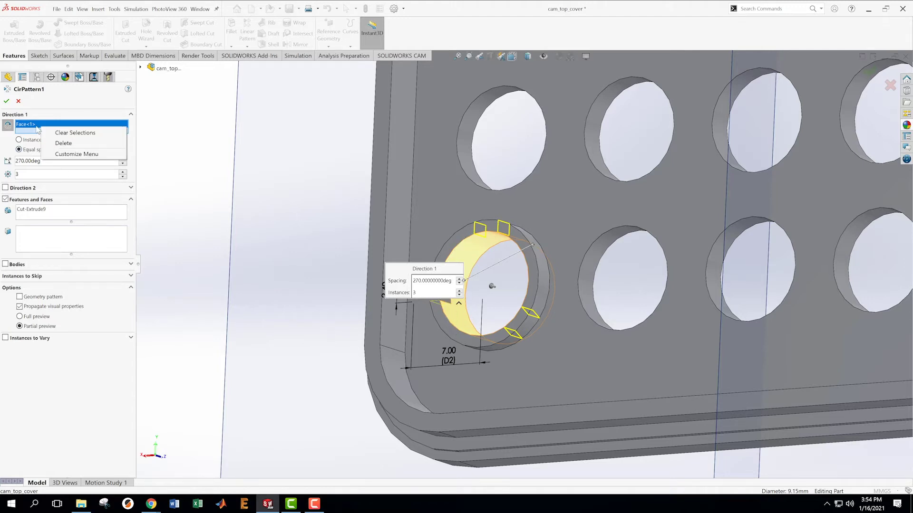
{"action": "left_click", "coordinate": [59, 143]}
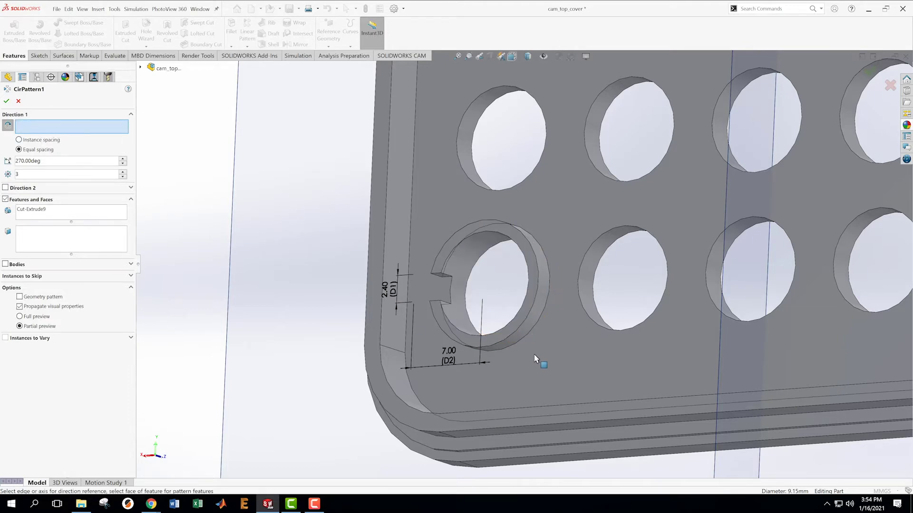
Create the slot's circular pattern with 3 instances over 180 degrees about the hole's cylindrical inner face, with the direction reversed
{"action": "middle_click_drag", "start_coordinate": [549, 348], "coordinate": [583, 299]}
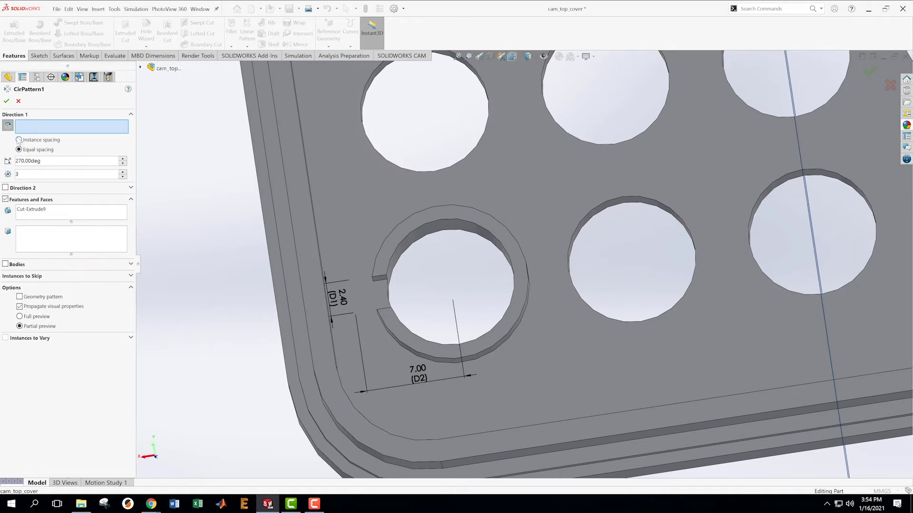
{"action": "double_click", "coordinate": [34, 161]}
{"action": "type", "text": "180"}
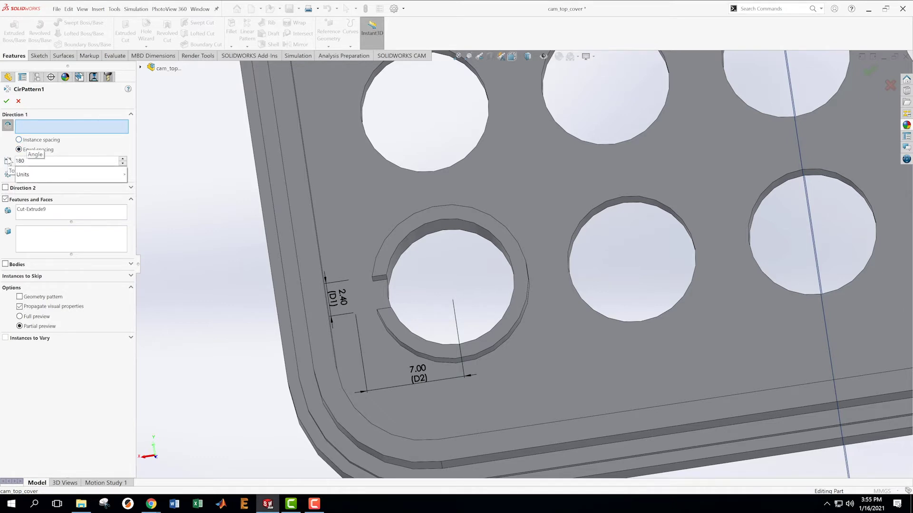
{"action": "left_click", "coordinate": [38, 126]}
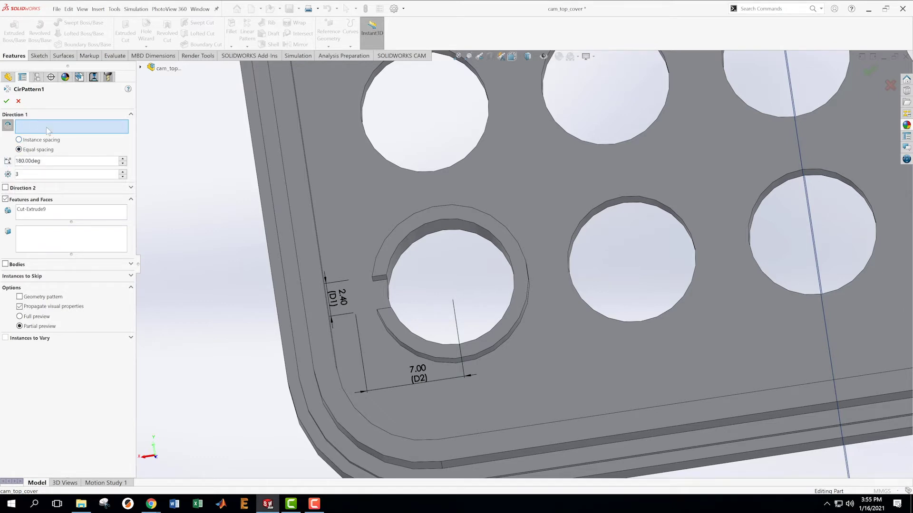
{"action": "left_click", "coordinate": [434, 237]}
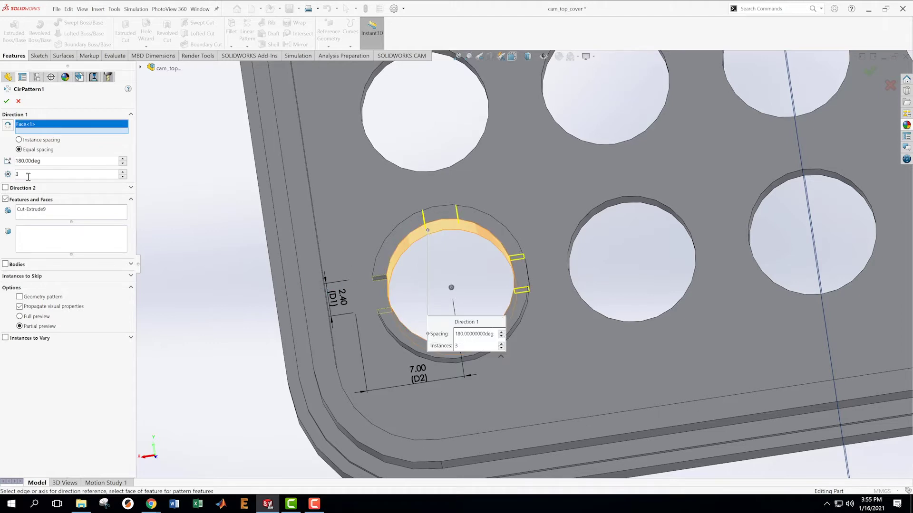
{"action": "middle_click_drag", "start_coordinate": [411, 276], "coordinate": [447, 313]}
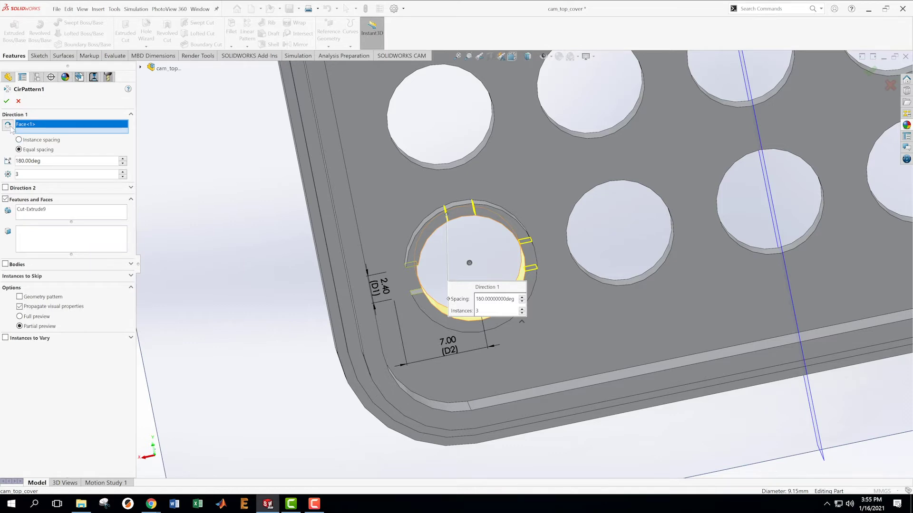
{"action": "left_click", "coordinate": [7, 100]}
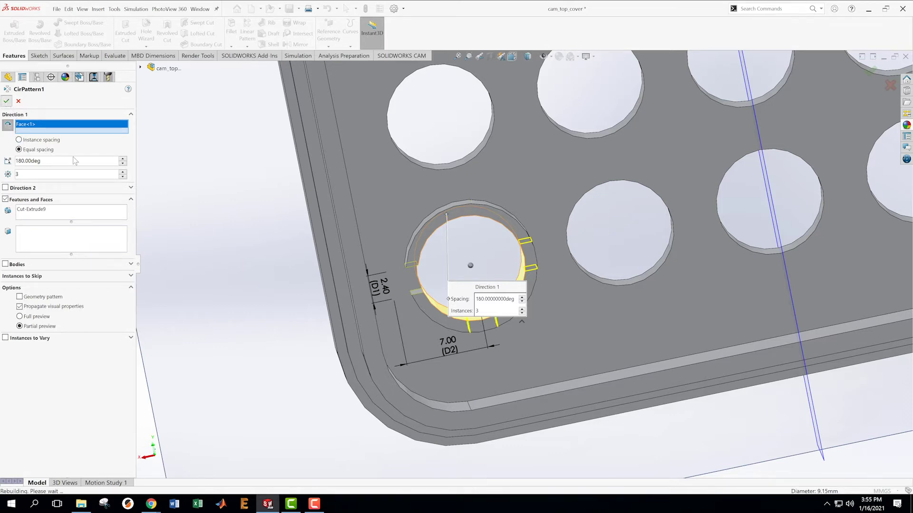
Start a sketch on the raised face of the slotted ring's upper segment and view it square-on
{"action": "middle_click_drag", "start_coordinate": [326, 377], "coordinate": [324, 316]}
{"action": "scroll", "coordinate": [598, 305], "scroll_direction": "up", "scroll_amount": 3}
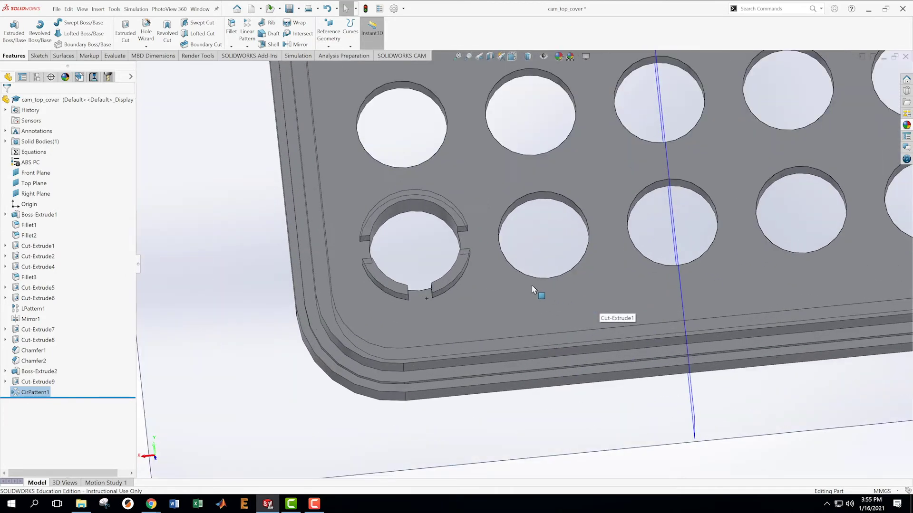
{"action": "middle_click_drag", "start_coordinate": [524, 271], "coordinate": [496, 286]}
{"action": "scroll", "coordinate": [431, 226], "scroll_direction": "down", "scroll_amount": 5}
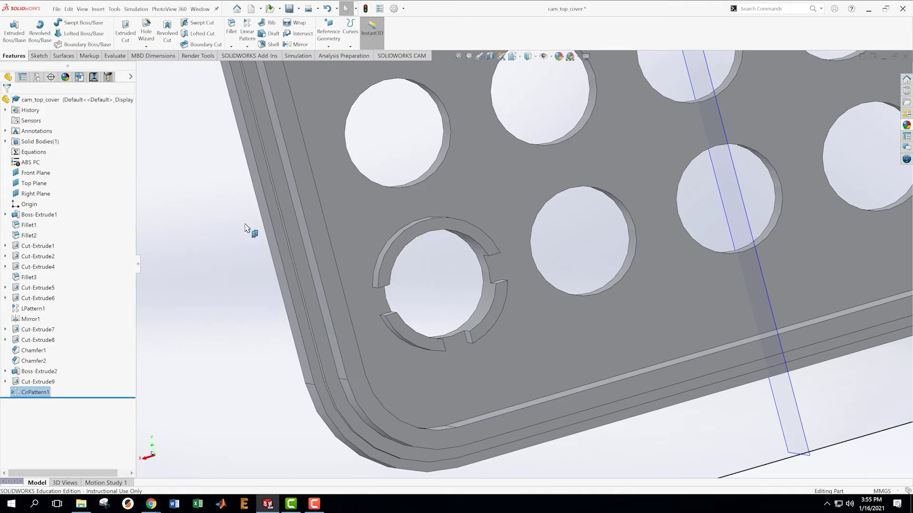
{"action": "right_click", "coordinate": [421, 233]}
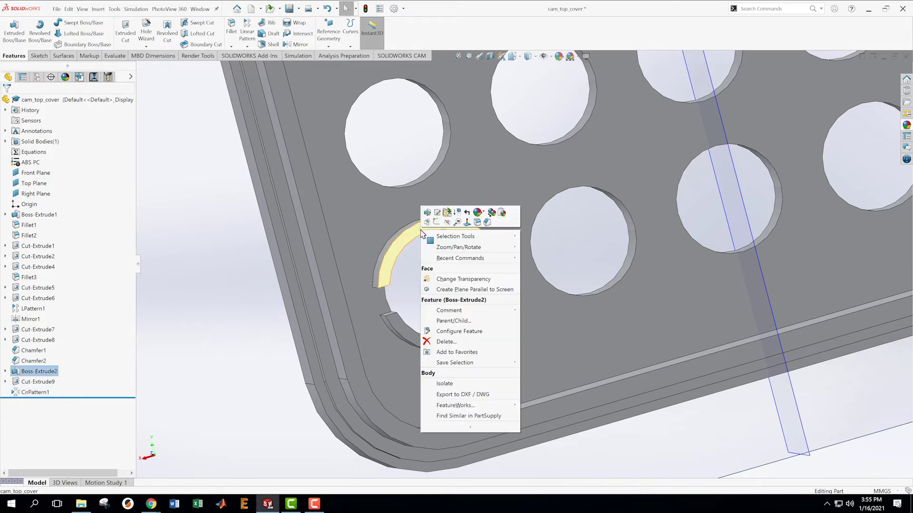
{"action": "left_click", "coordinate": [436, 222]}
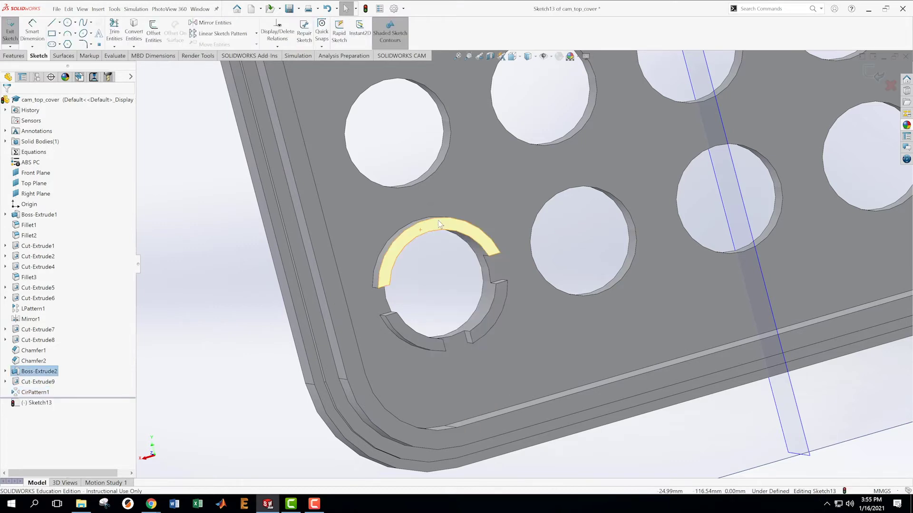
{"action": "right_click", "coordinate": [46, 405]}
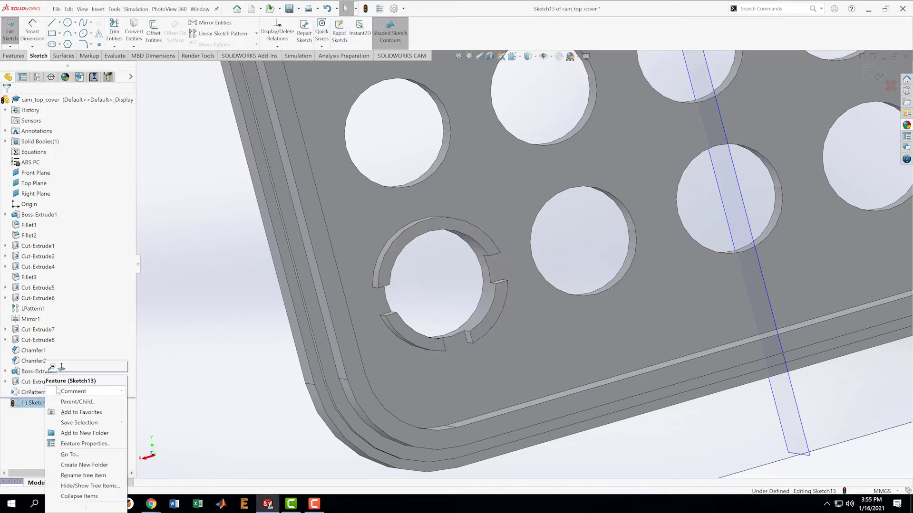
{"action": "left_click", "coordinate": [60, 370]}
{"action": "scroll", "coordinate": [536, 408], "scroll_direction": "down", "scroll_amount": 5}
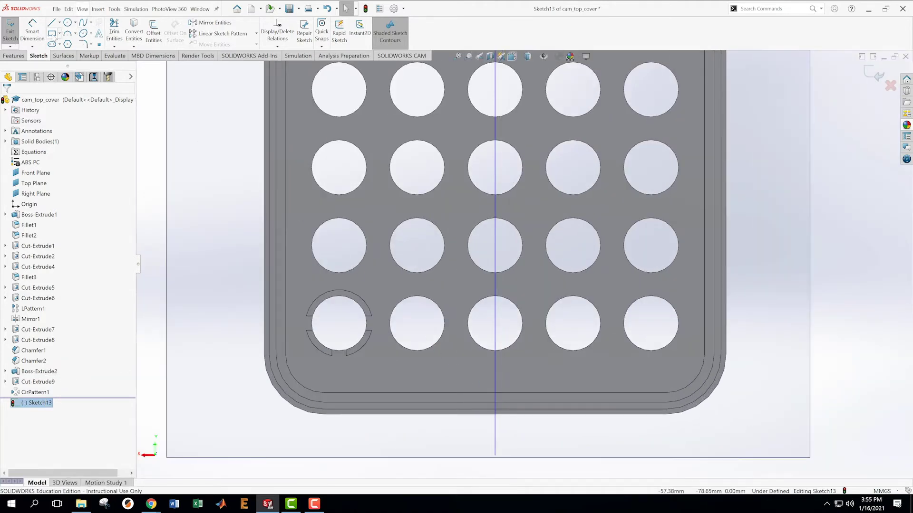
{"action": "scroll", "coordinate": [407, 333], "scroll_direction": "down", "scroll_amount": 3}
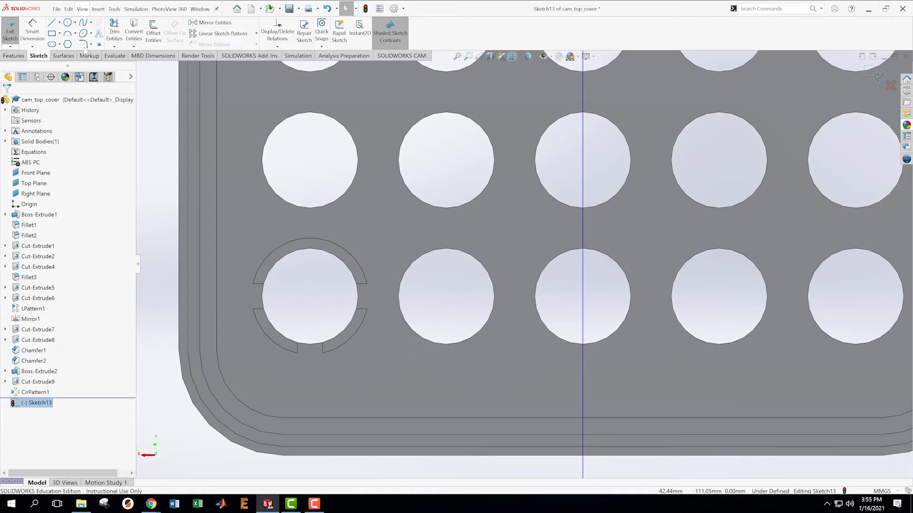
Convert the bottom-left hole's far circular edge into a sketch circle
{"action": "left_click", "coordinate": [140, 30]}
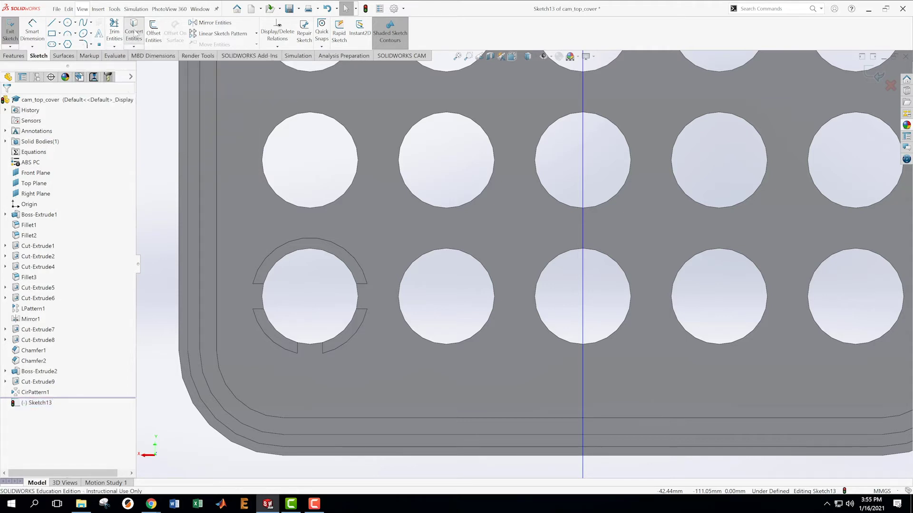
{"action": "scroll", "coordinate": [333, 305], "scroll_direction": "down", "scroll_amount": 3}
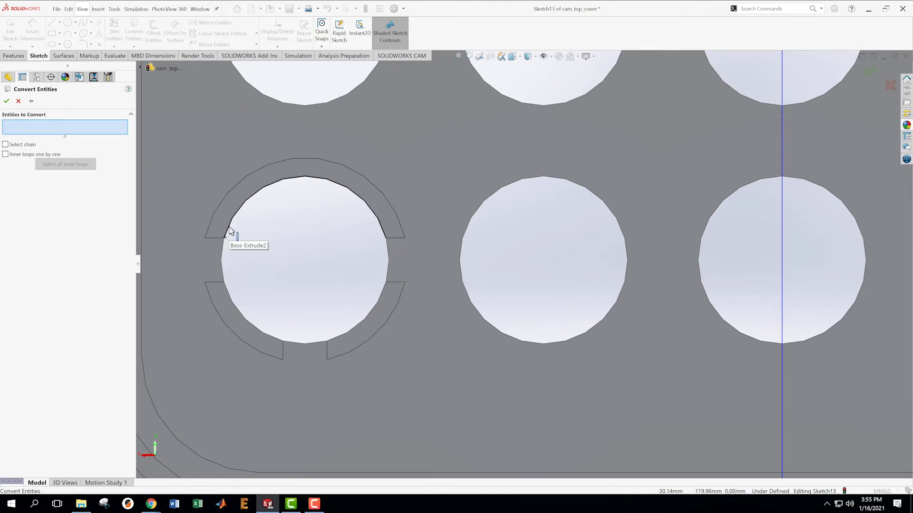
{"action": "mouse_move", "coordinate": [301, 257]}
{"action": "middle_mouse_down"}
{"action": "mouse_move", "coordinate": [291, 215]}
{"action": "mouse_move", "coordinate": [284, 223]}
{"action": "middle_mouse_up"}
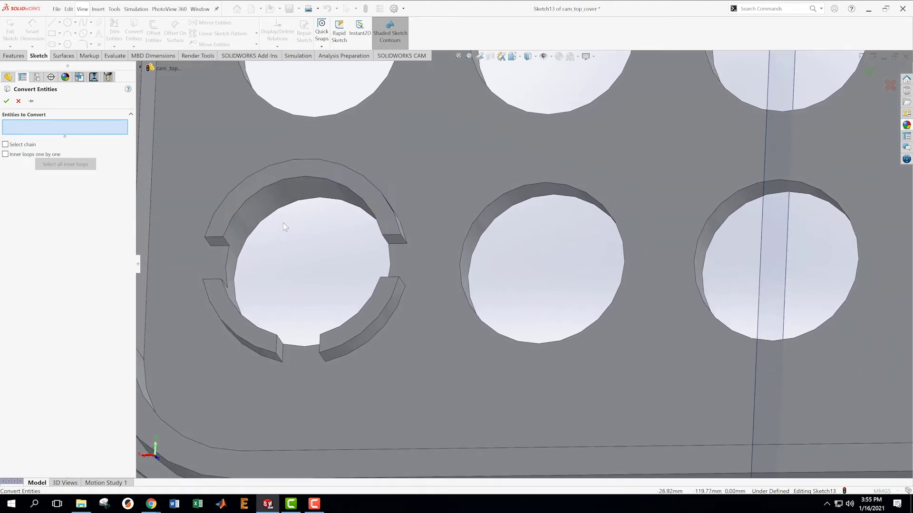
{"action": "left_click", "coordinate": [241, 256]}
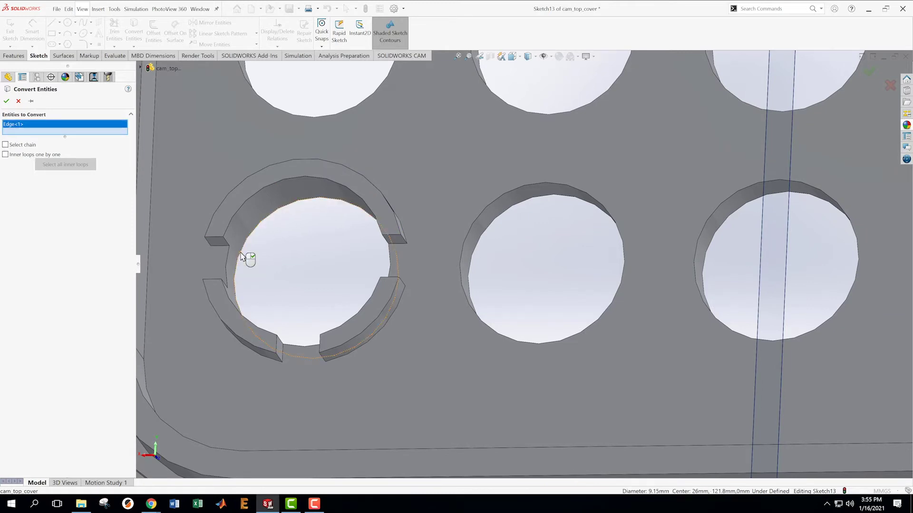
{"action": "left_click", "coordinate": [5, 102]}
{"action": "key", "text": "ctrl+8"}
{"action": "scroll", "coordinate": [366, 270], "scroll_direction": "down", "scroll_amount": 2}
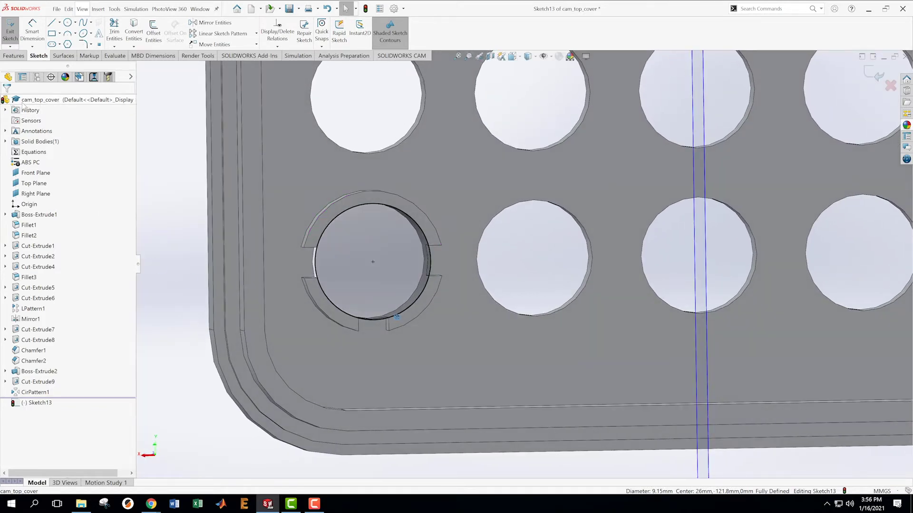
Turn the converted hole circle into construction geometry and orient the sketch to the Back view
{"action": "left_click", "coordinate": [314, 269]}
{"action": "left_click", "coordinate": [22, 78]}
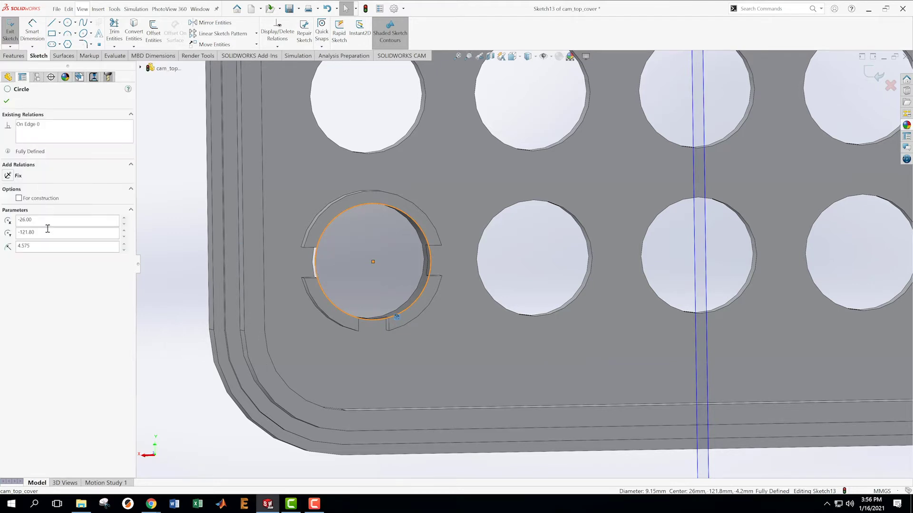
{"action": "left_click", "coordinate": [19, 198]}
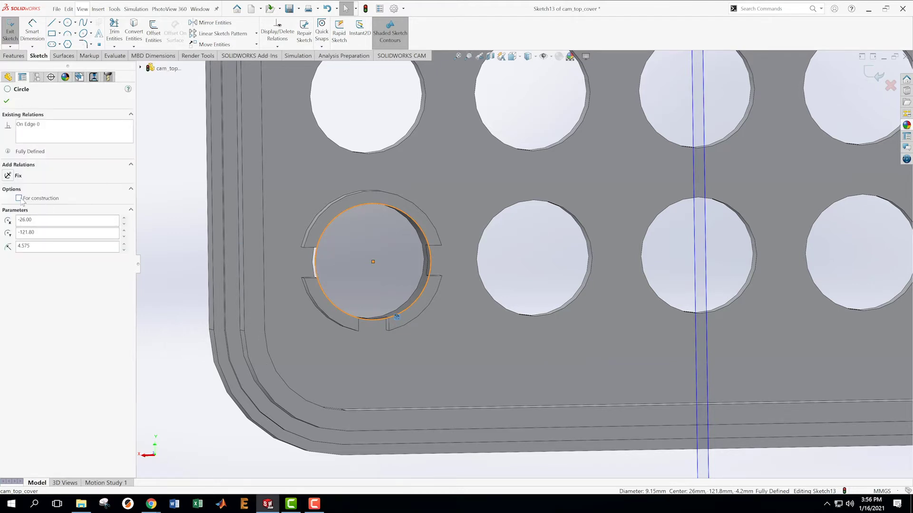
{"action": "left_click", "coordinate": [7, 100]}
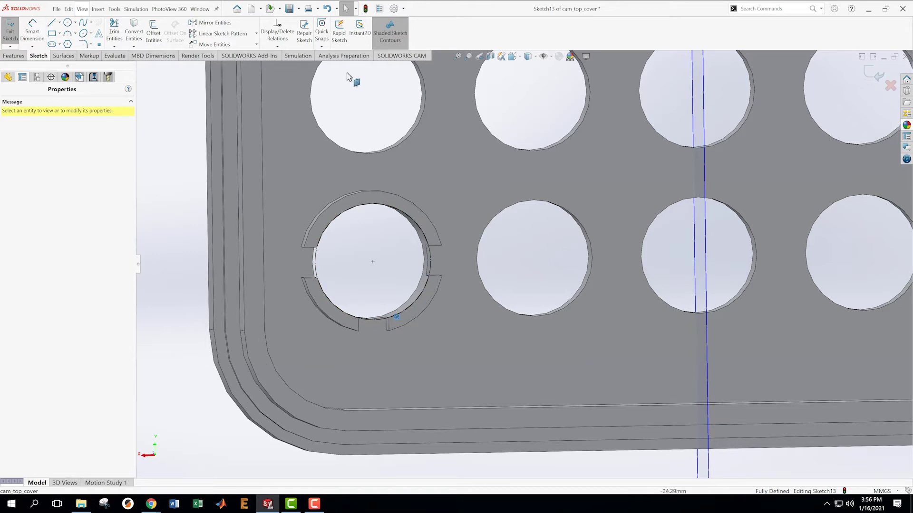
{"action": "left_click", "coordinate": [520, 58]}
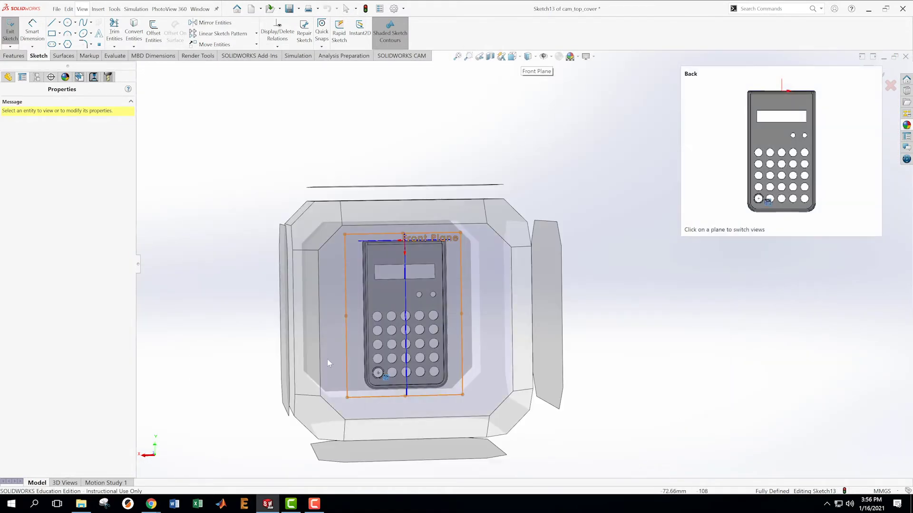
{"action": "left_click", "coordinate": [328, 364]}
{"action": "scroll", "coordinate": [489, 383], "scroll_direction": "down", "scroll_amount": 5}
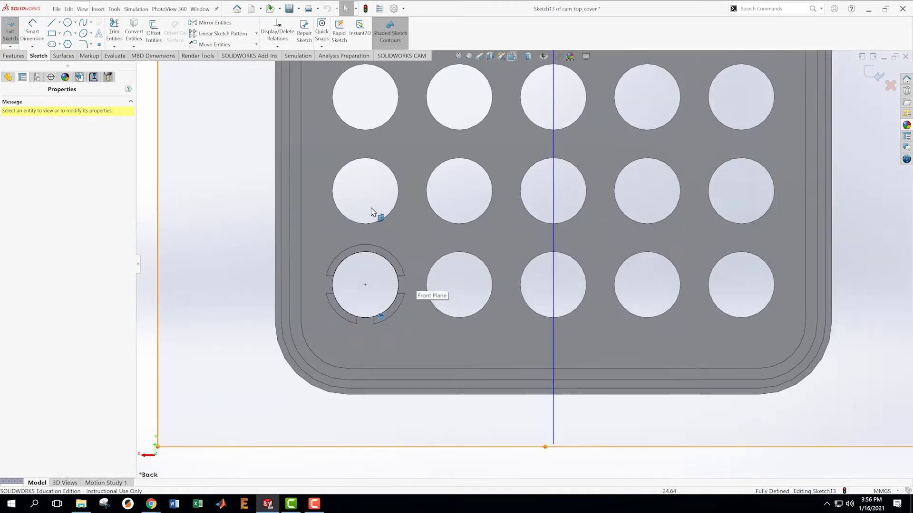
Sketch a corner rectangle about 3.1 by 6.7 mm from the bottom-left hole's centre level up across the ring's upper segment
{"action": "scroll", "coordinate": [366, 210], "scroll_direction": "down", "scroll_amount": 2}
{"action": "left_click", "coordinate": [53, 33]}
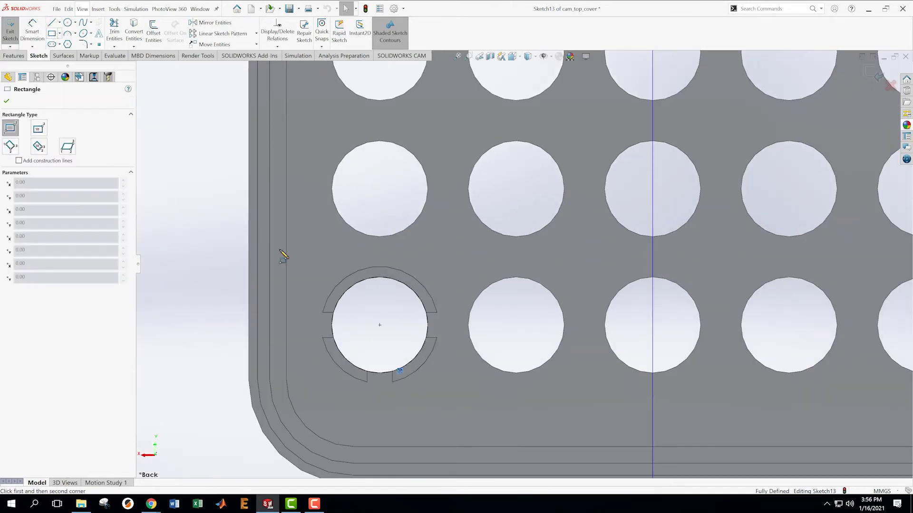
{"action": "left_click", "coordinate": [394, 325]}
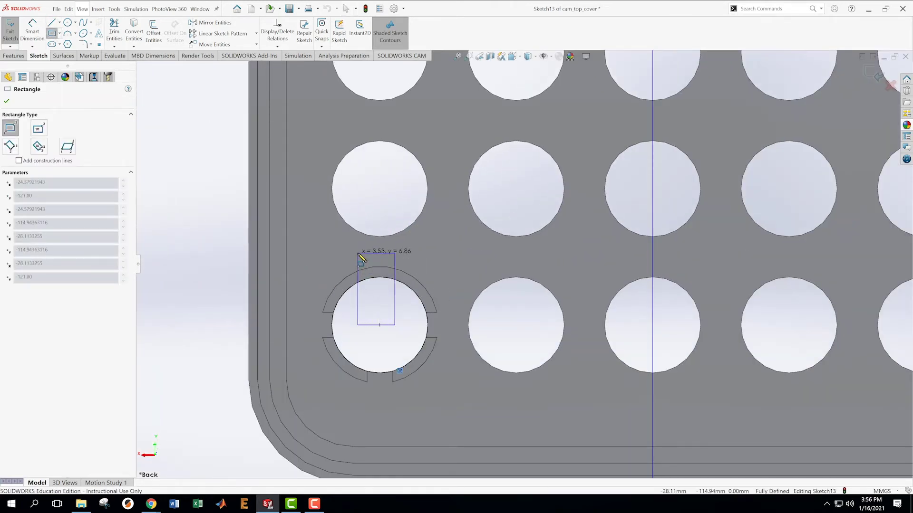
{"action": "left_click", "coordinate": [362, 255]}
{"action": "key", "text": "Escape"}
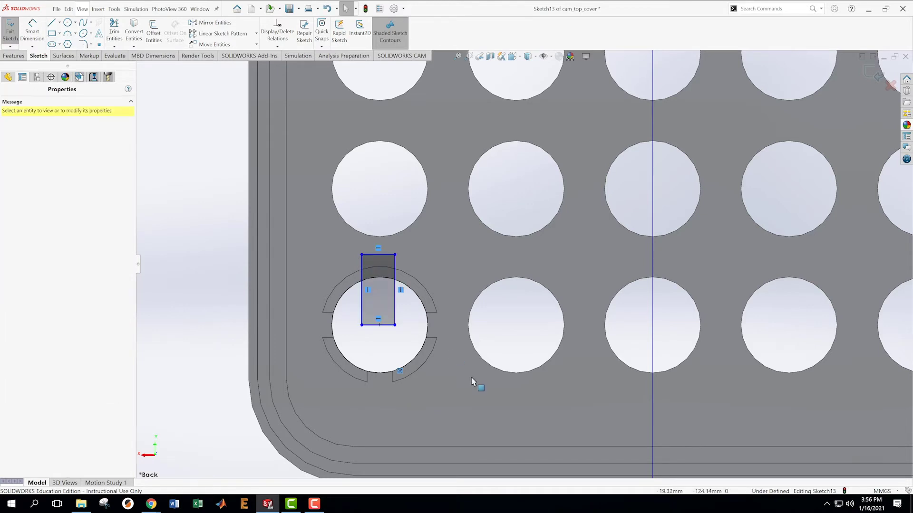
Make the midpoint of the rectangle's lower edge coincident with the hole's centre point
{"action": "scroll", "coordinate": [399, 337], "scroll_direction": "down", "scroll_amount": 5}
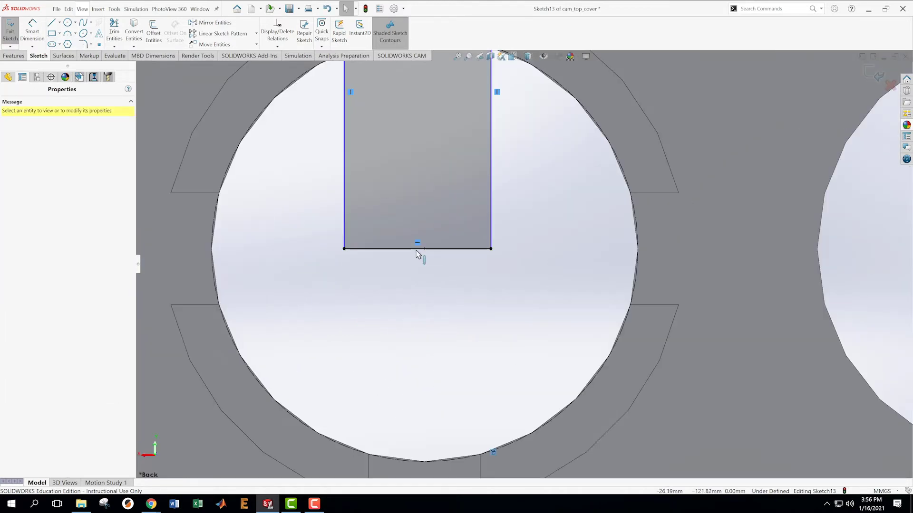
{"action": "left_click", "coordinate": [416, 249]}
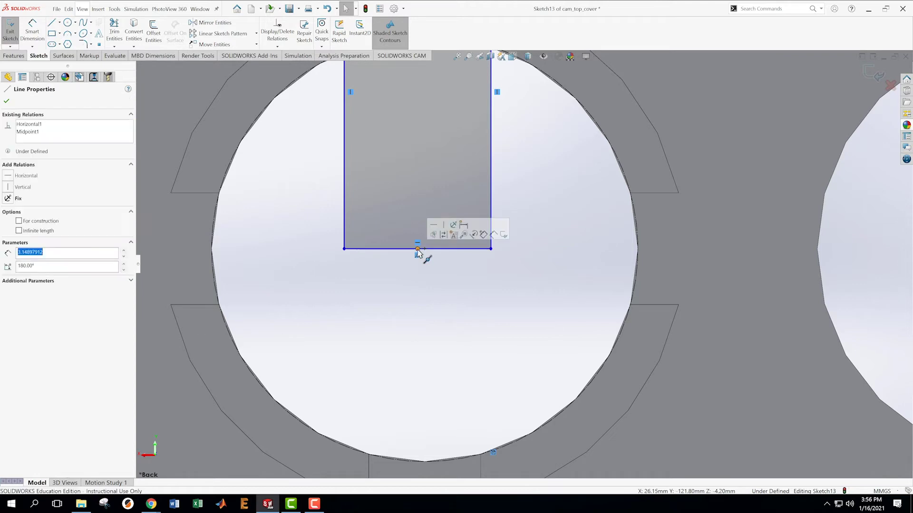
{"action": "left_click", "coordinate": [417, 249]}
{"action": "left_click", "coordinate": [424, 249], "text": "ctrl"}
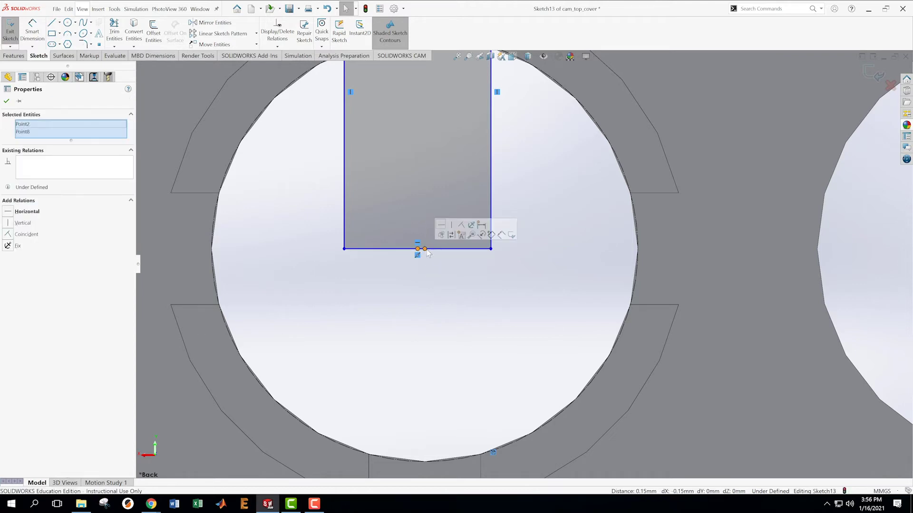
{"action": "left_click", "coordinate": [461, 225]}
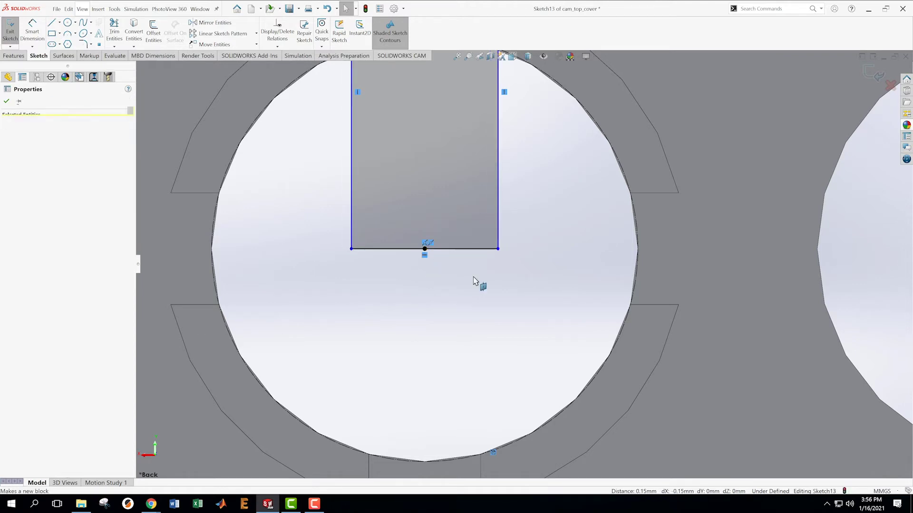
Dimension the rectangle's lower edge to a width of 3.5 mm
{"action": "scroll", "coordinate": [471, 300], "scroll_direction": "up", "scroll_amount": 3}
{"action": "right_click", "coordinate": [464, 284]}
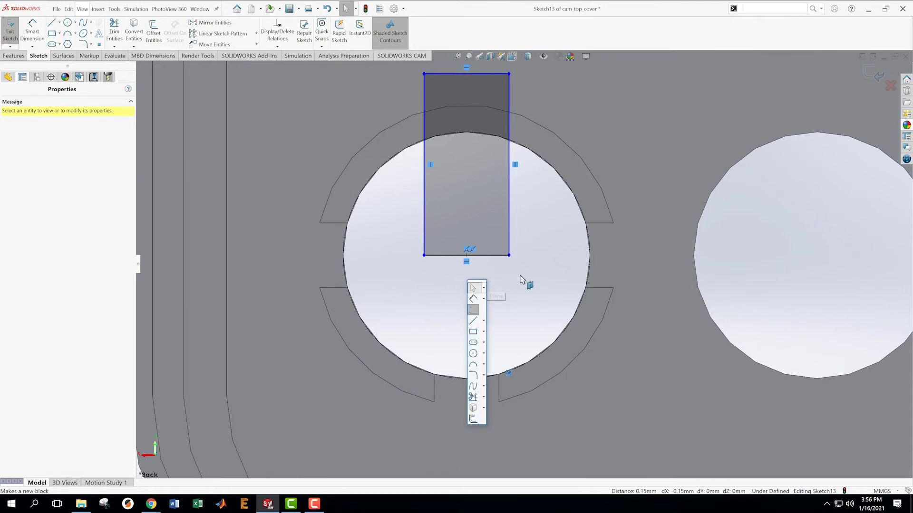
{"action": "left_click", "coordinate": [467, 290]}
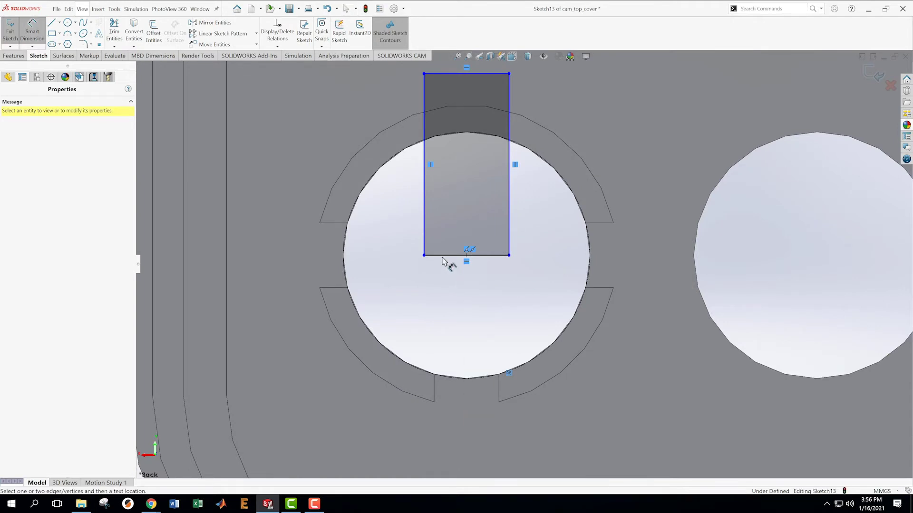
{"action": "left_click", "coordinate": [445, 256]}
{"action": "left_click", "coordinate": [454, 292]}
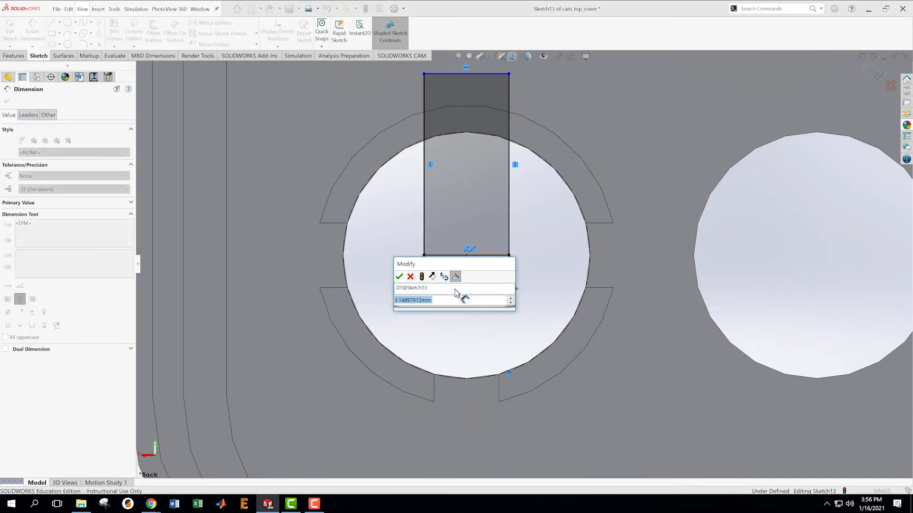
{"action": "type", "text": "3.5"}
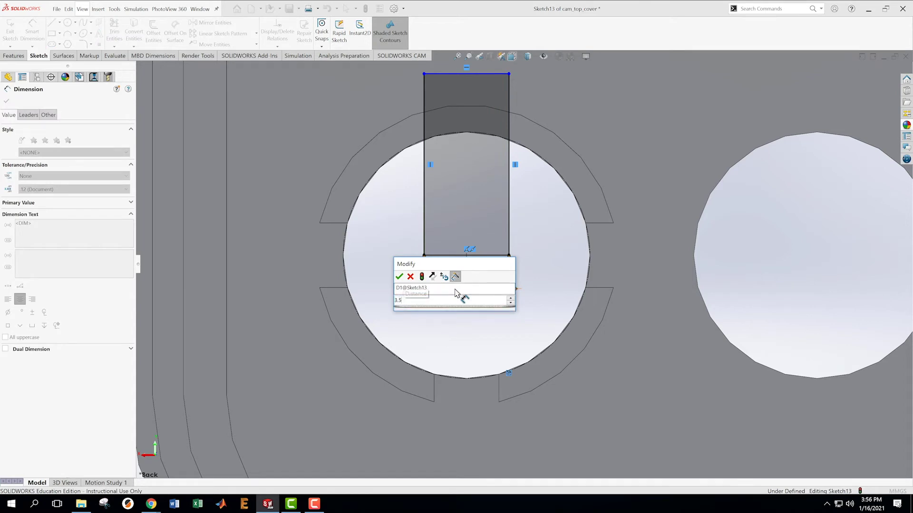
{"action": "key", "text": "Return"}
Dimension the rectangle's vertical side to a height of 7 mm and exit the sketch
{"action": "scroll", "coordinate": [564, 194], "scroll_direction": "down", "scroll_amount": 2}
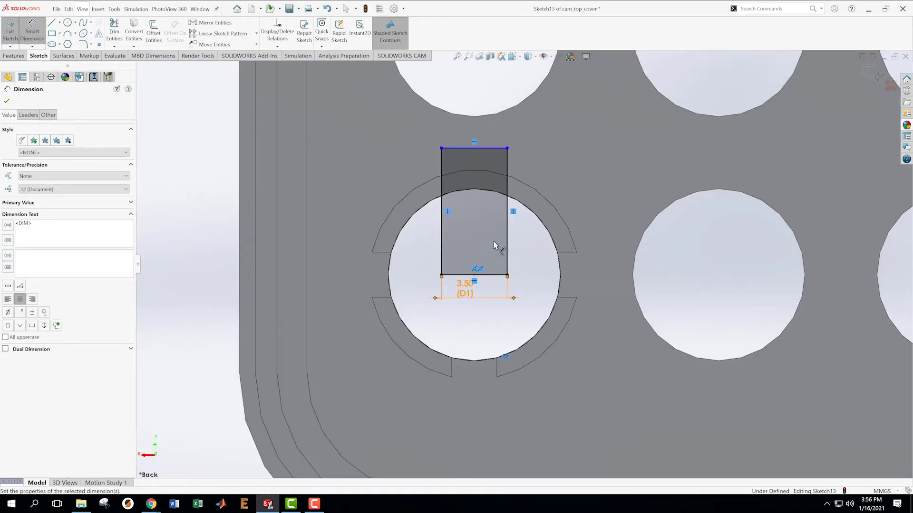
{"action": "left_click", "coordinate": [507, 255]}
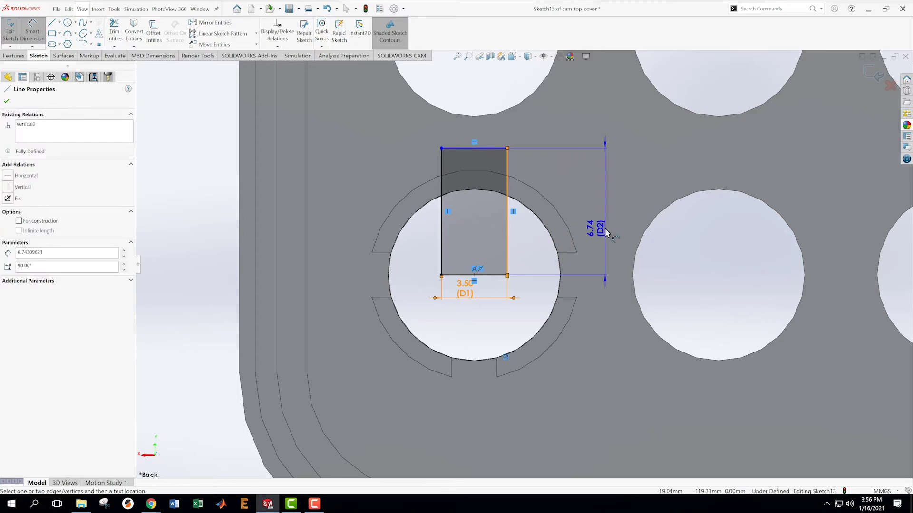
{"action": "left_click", "coordinate": [606, 234]}
{"action": "type", "text": "7"}
{"action": "key", "text": "Return"}
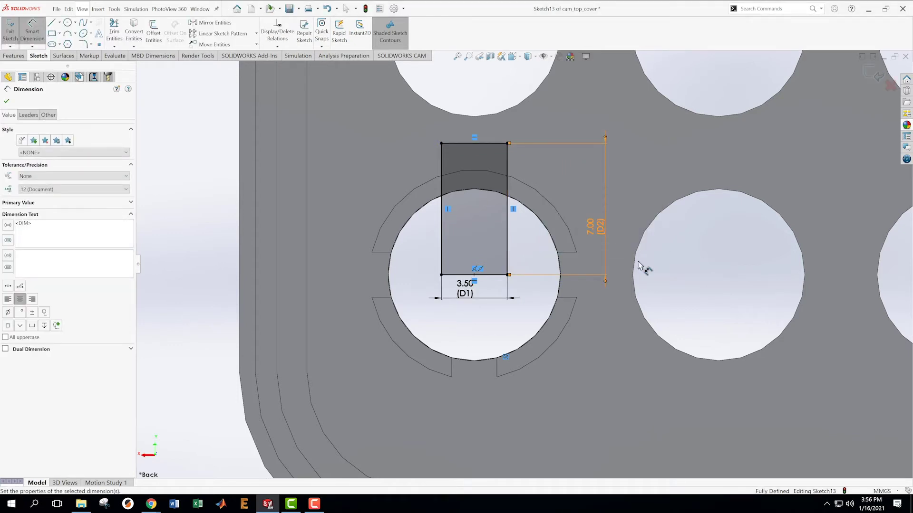
{"action": "left_click", "coordinate": [878, 75]}
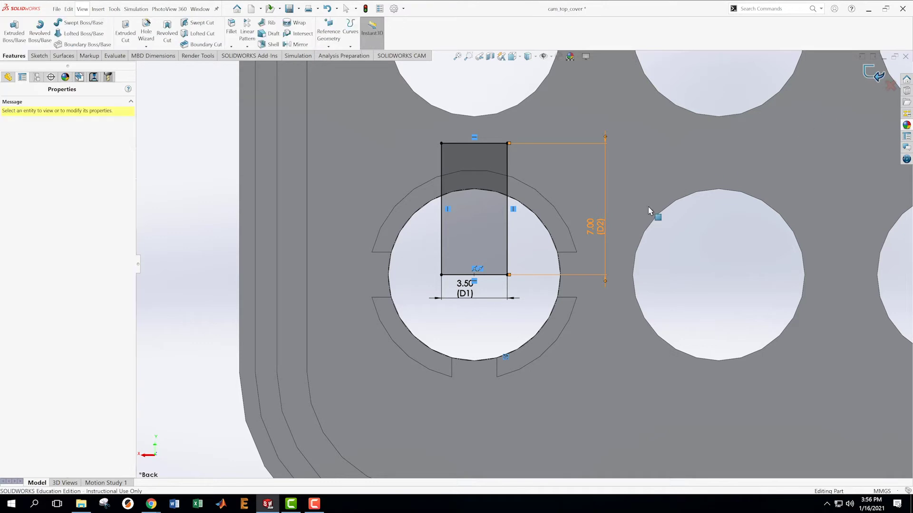
Cut-extrude the rectangle Up To Surface, ending at the cover's flat inner face around the holes
{"action": "left_click", "coordinate": [126, 30]}
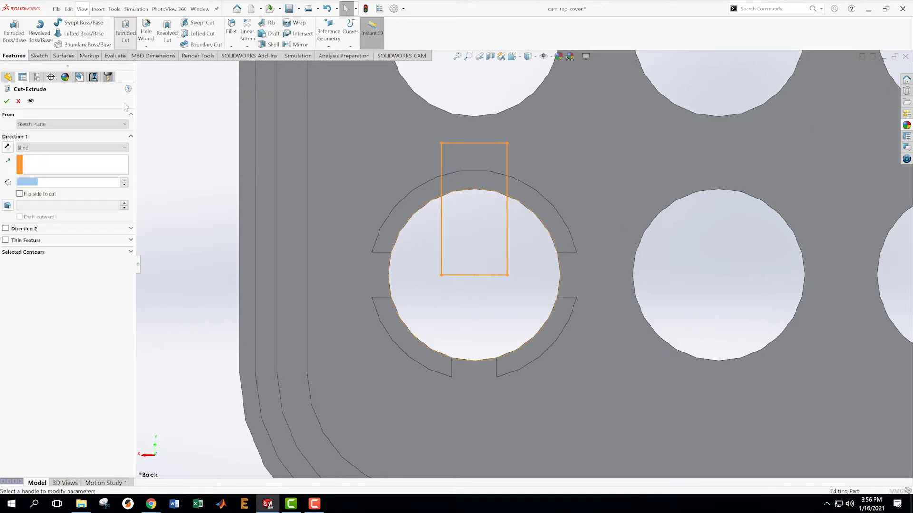
{"action": "mouse_move", "coordinate": [546, 178]}
{"action": "middle_mouse_down"}
{"action": "mouse_move", "coordinate": [589, 160]}
{"action": "mouse_move", "coordinate": [309, 200]}
{"action": "middle_mouse_up"}
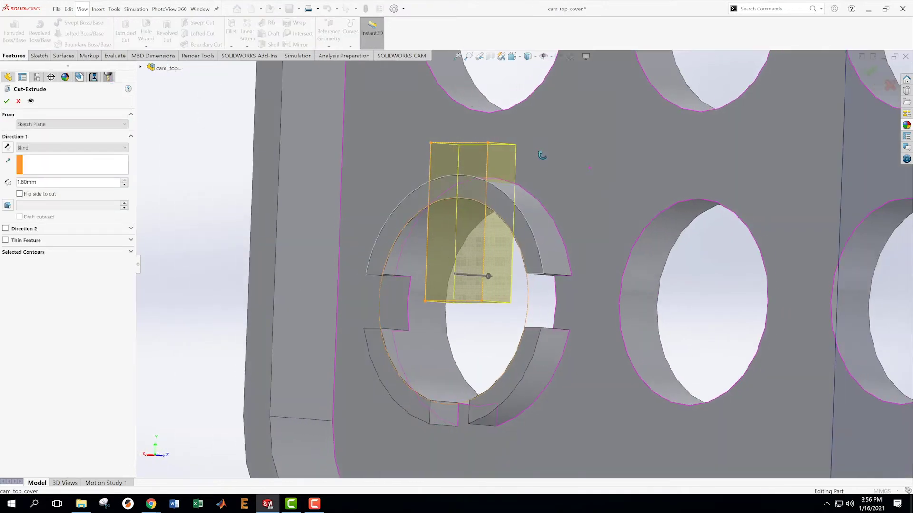
{"action": "left_click", "coordinate": [56, 148]}
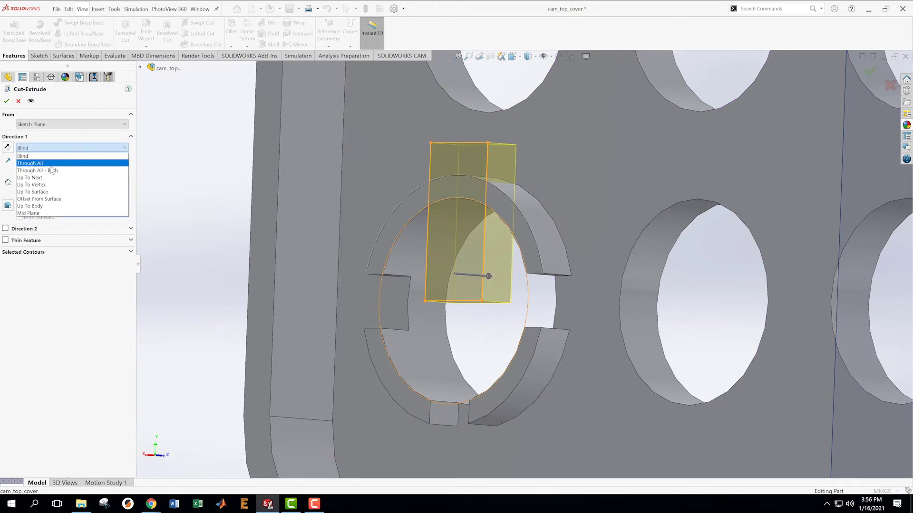
{"action": "left_click", "coordinate": [48, 192]}
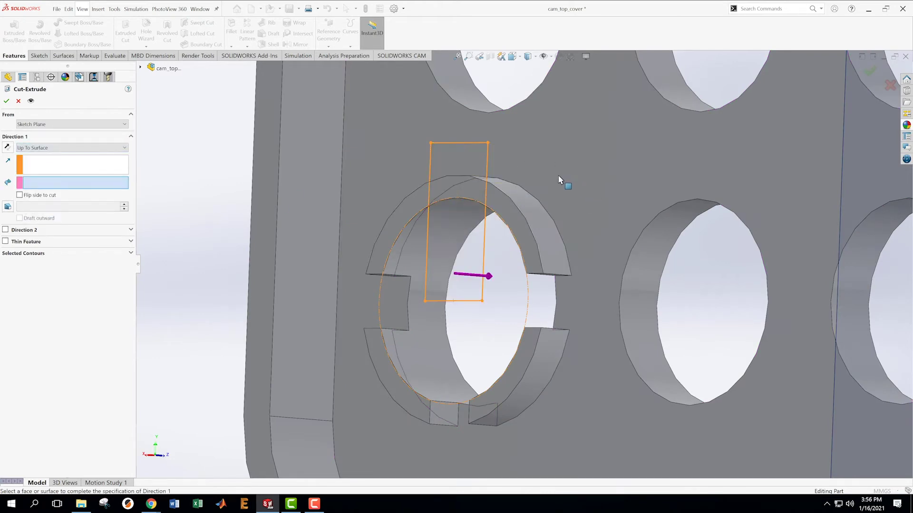
{"action": "left_click", "coordinate": [559, 178]}
{"action": "left_click", "coordinate": [6, 101]}
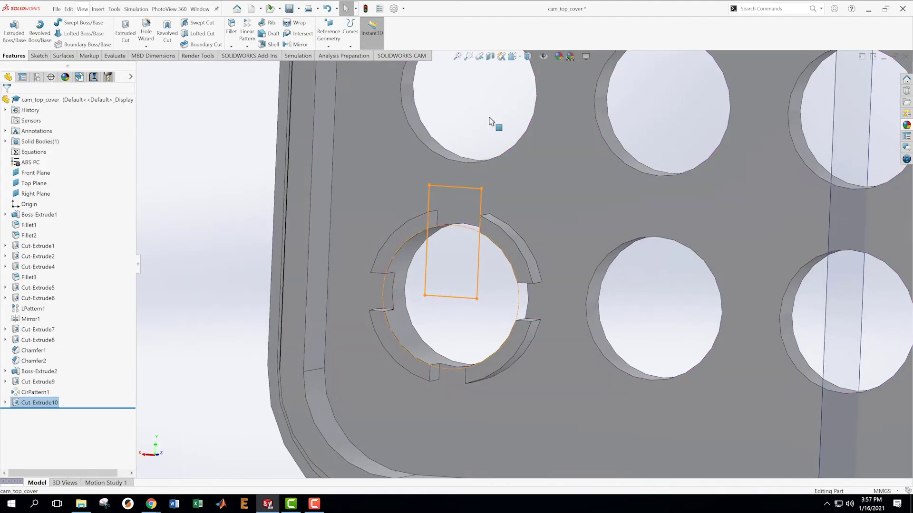
Examine the slotted ring at the bottom-left hole and its position within the button hole grid
{"action": "left_click", "coordinate": [226, 292]}
{"action": "scroll", "coordinate": [233, 288], "scroll_direction": "down", "scroll_amount": 5}
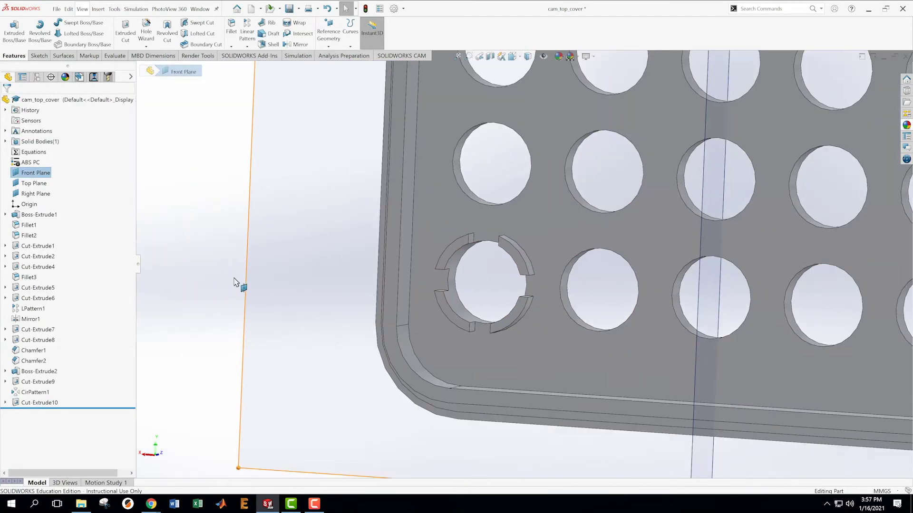
{"action": "mouse_move", "coordinate": [238, 286]}
{"action": "middle_mouse_down"}
{"action": "mouse_move", "coordinate": [299, 252]}
{"action": "mouse_move", "coordinate": [250, 280]}
{"action": "mouse_move", "coordinate": [244, 273]}
{"action": "mouse_move", "coordinate": [256, 281]}
{"action": "middle_mouse_up"}
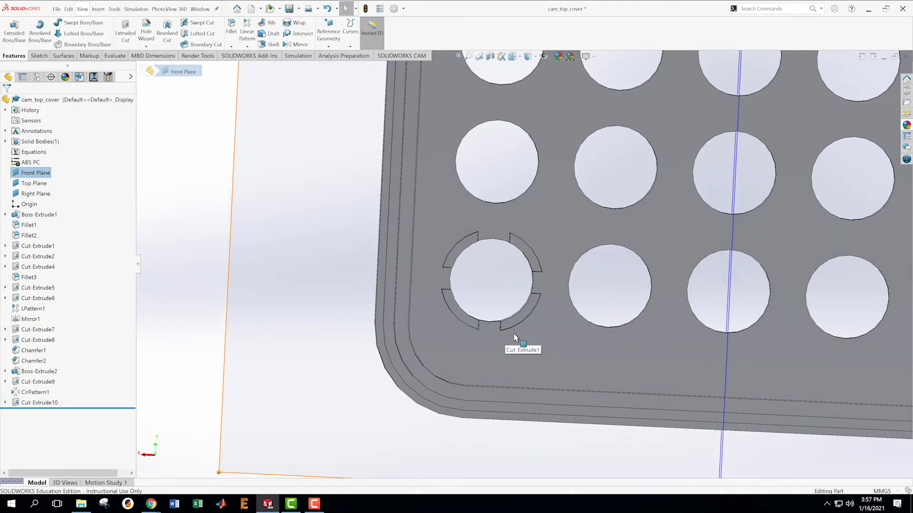
{"action": "scroll", "coordinate": [569, 309], "scroll_direction": "down", "scroll_amount": 2}
{"action": "scroll", "coordinate": [562, 298], "scroll_direction": "up", "scroll_amount": 2}
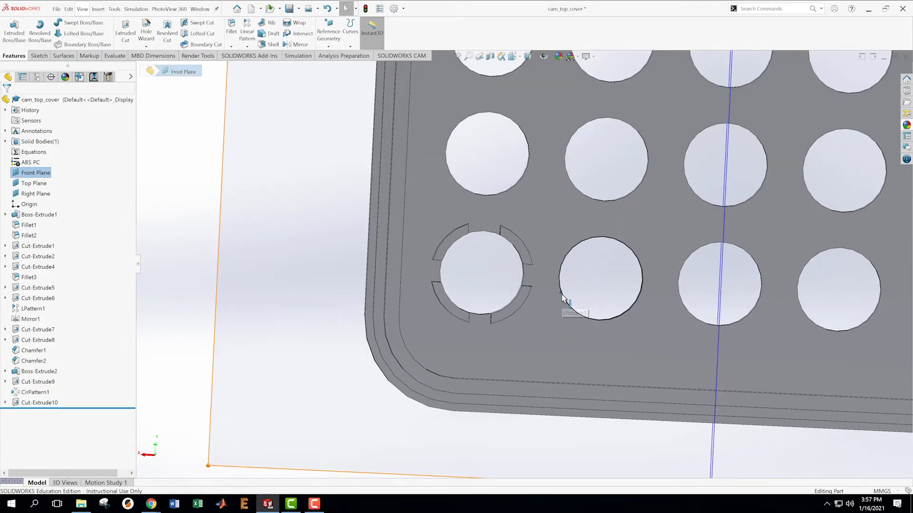
{"action": "scroll", "coordinate": [564, 301], "scroll_direction": "up", "scroll_amount": 3}
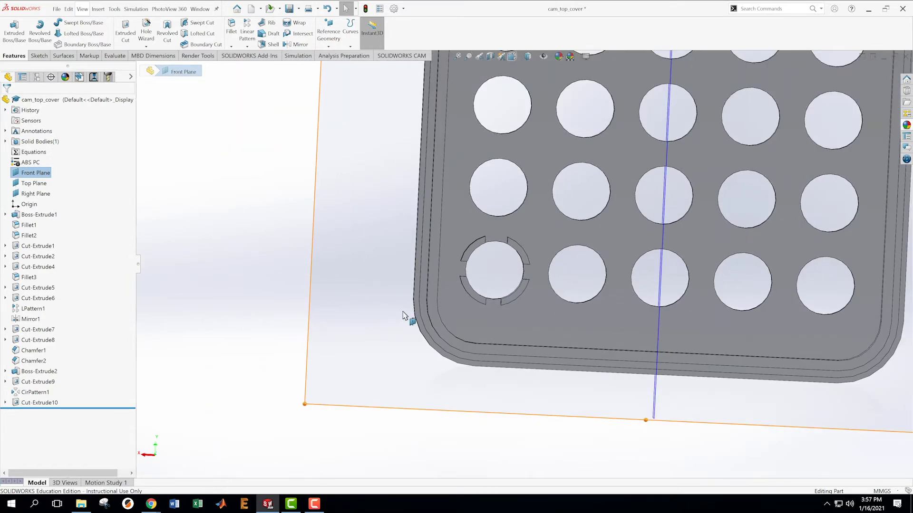
{"action": "scroll", "coordinate": [576, 276], "scroll_direction": "up", "scroll_amount": 2}
{"action": "scroll", "coordinate": [692, 194], "scroll_direction": "up", "scroll_amount": 3}
{"action": "scroll", "coordinate": [666, 199], "scroll_direction": "down", "scroll_amount": 2}
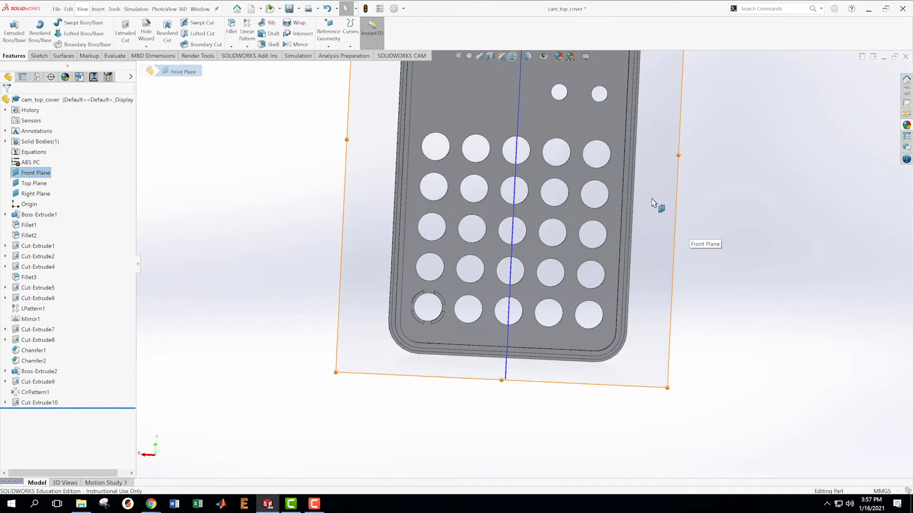
{"action": "left_click", "coordinate": [223, 326]}
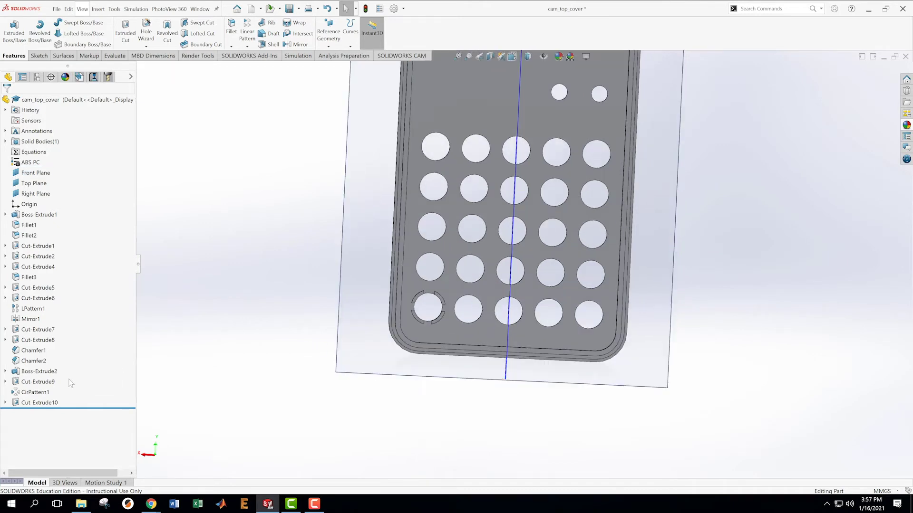
Set up a linear pattern of Boss-Extrude2, Cut-Extrude9, CirPattern1 and Cut-Extrude10, normal to the Right Plane, reversed, with 5 instances at 13 mm spacing
{"action": "left_click", "coordinate": [32, 403]}
{"action": "left_click", "coordinate": [27, 393], "text": "ctrl"}
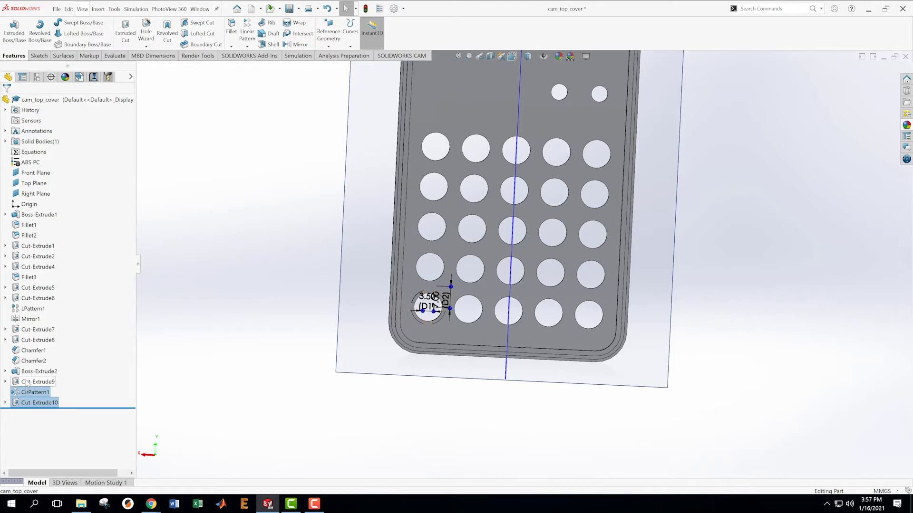
{"action": "left_click", "coordinate": [27, 383], "text": "ctrl"}
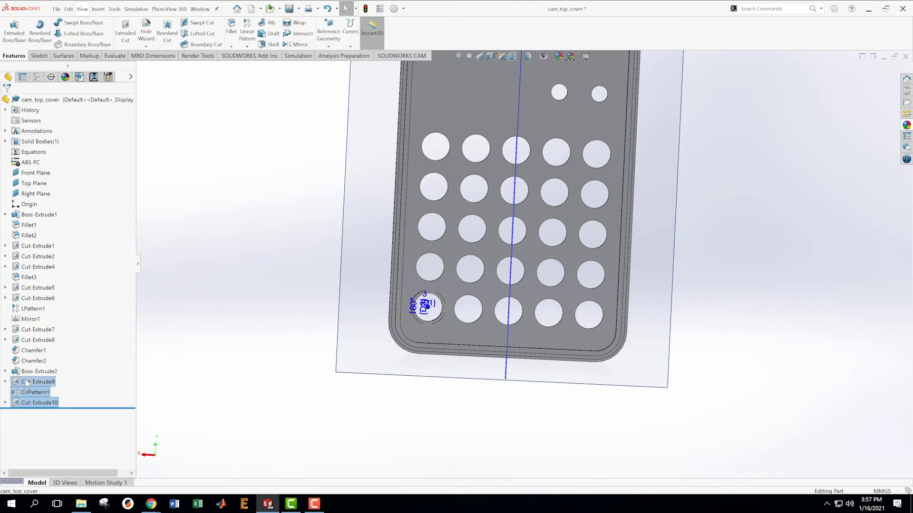
{"action": "left_click", "coordinate": [30, 371], "text": "ctrl"}
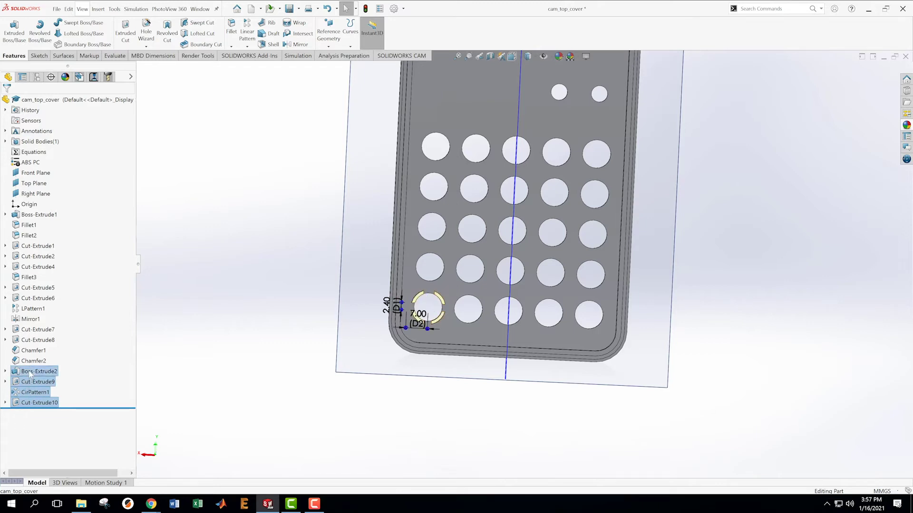
{"action": "left_click", "coordinate": [247, 46]}
{"action": "left_click", "coordinate": [253, 56]}
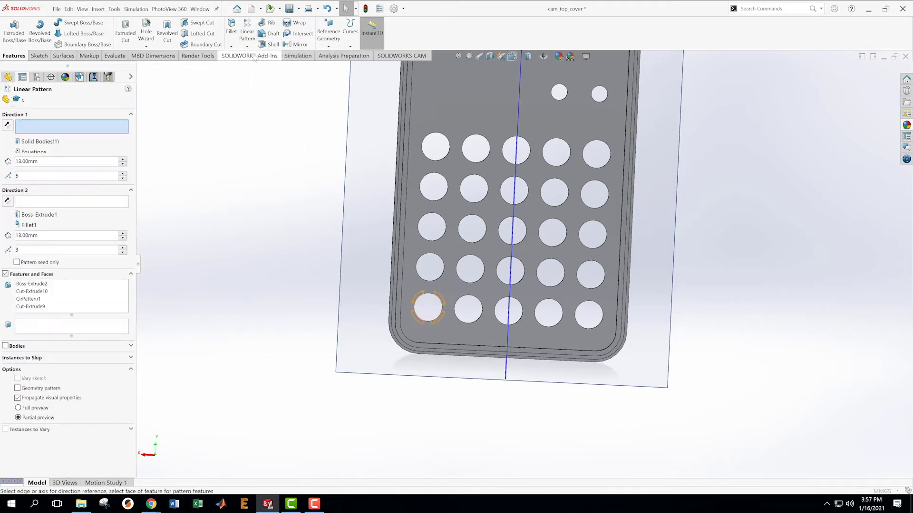
{"action": "middle_click_drag", "start_coordinate": [291, 383], "coordinate": [276, 299]}
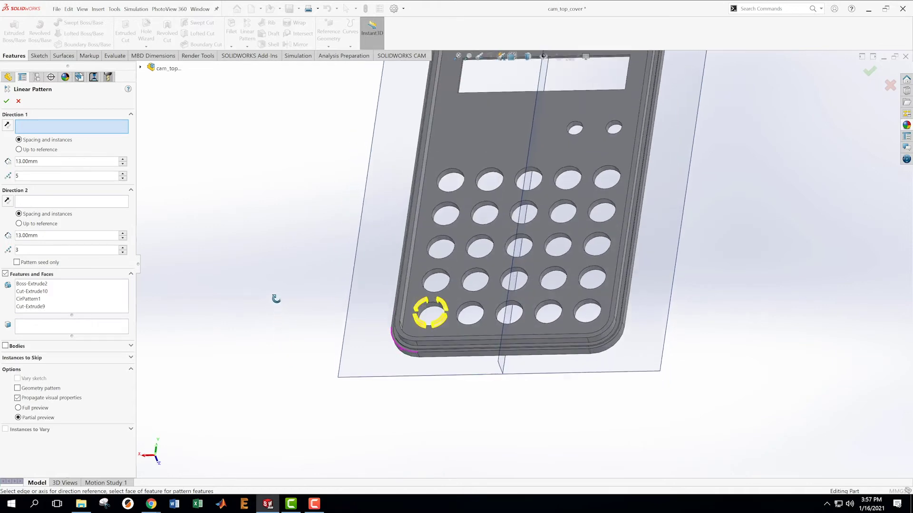
{"action": "left_click", "coordinate": [499, 367]}
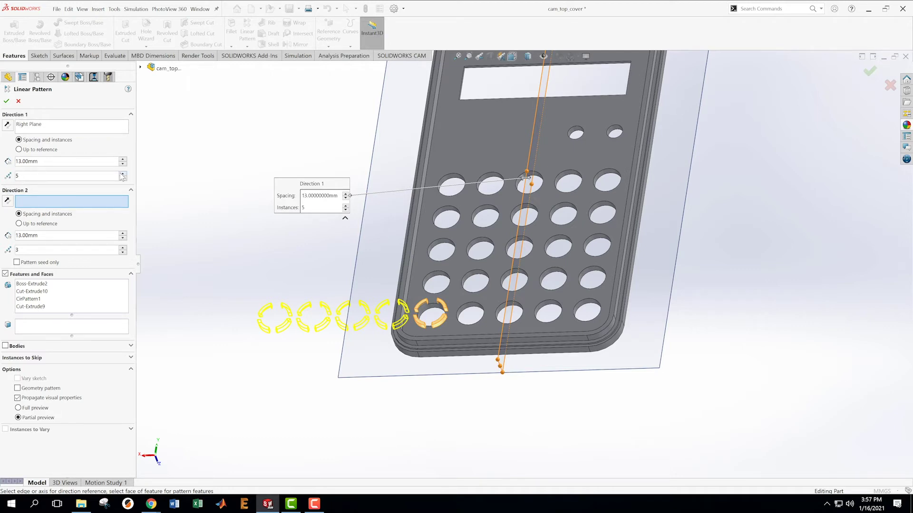
{"action": "left_click", "coordinate": [8, 125]}
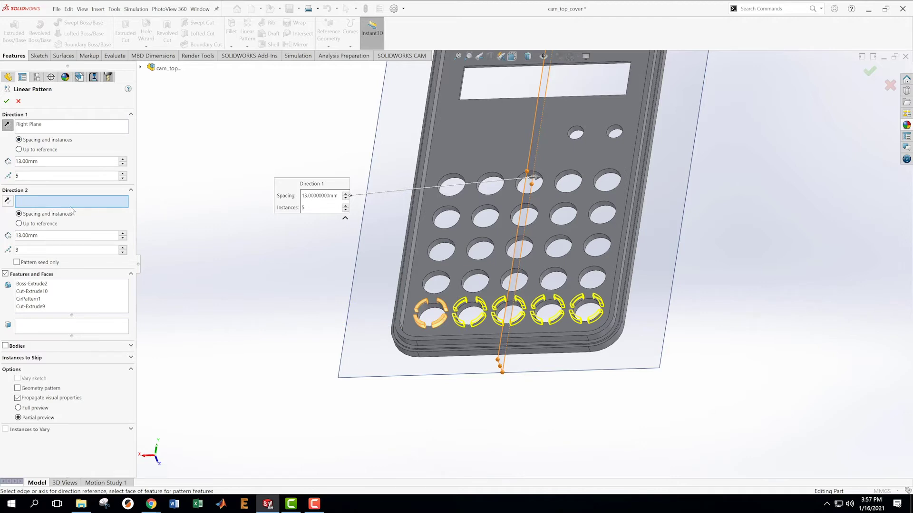
Use the Top Plane as the reference for the pattern's second direction
{"action": "scroll", "coordinate": [637, 140], "scroll_direction": "up", "scroll_amount": 2}
{"action": "scroll", "coordinate": [520, 238], "scroll_direction": "down", "scroll_amount": 5}
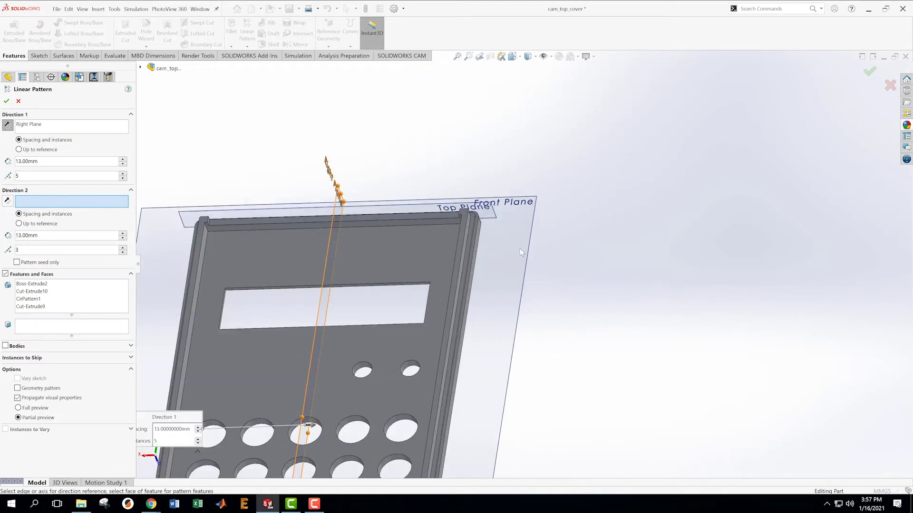
{"action": "left_click", "coordinate": [494, 218]}
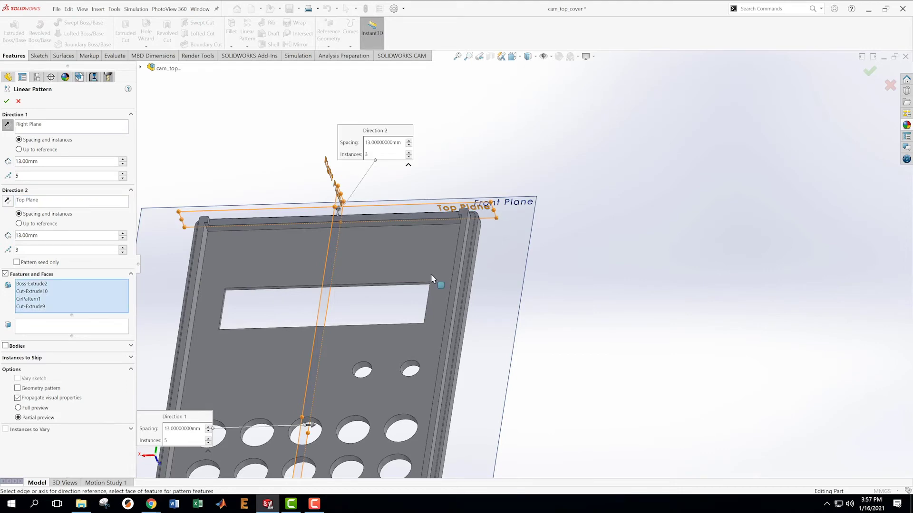
{"action": "scroll", "coordinate": [326, 351], "scroll_direction": "up", "scroll_amount": 3}
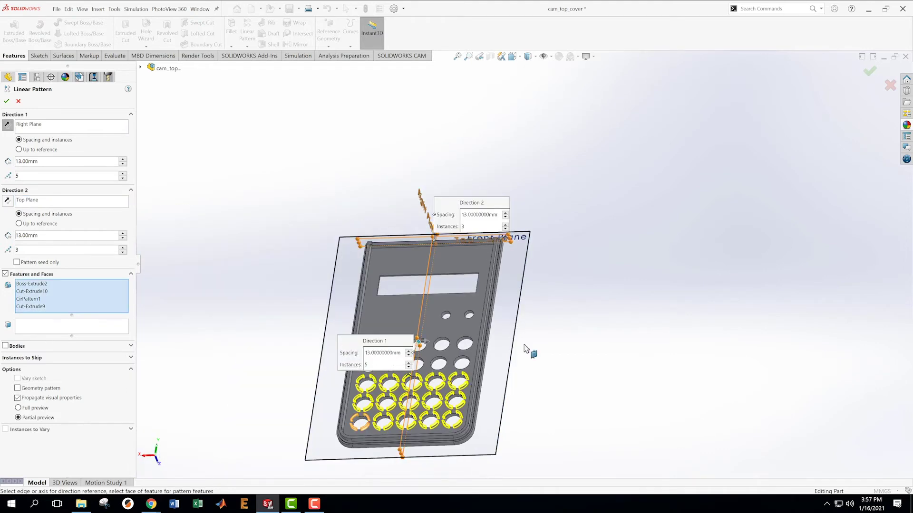
{"action": "scroll", "coordinate": [530, 312], "scroll_direction": "down", "scroll_amount": 3}
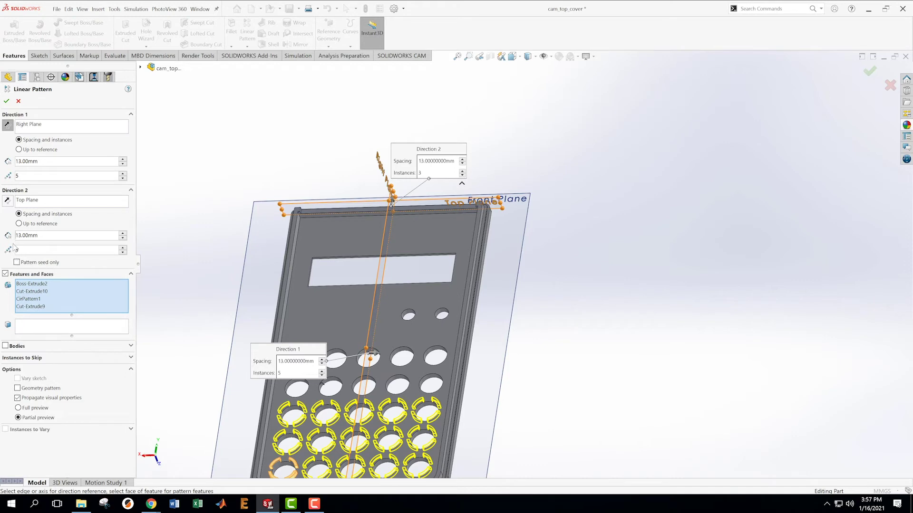
Set the second direction to 5 instances, keep 5 in the first direction, and apply the linear pattern
{"action": "left_click", "coordinate": [123, 174]}
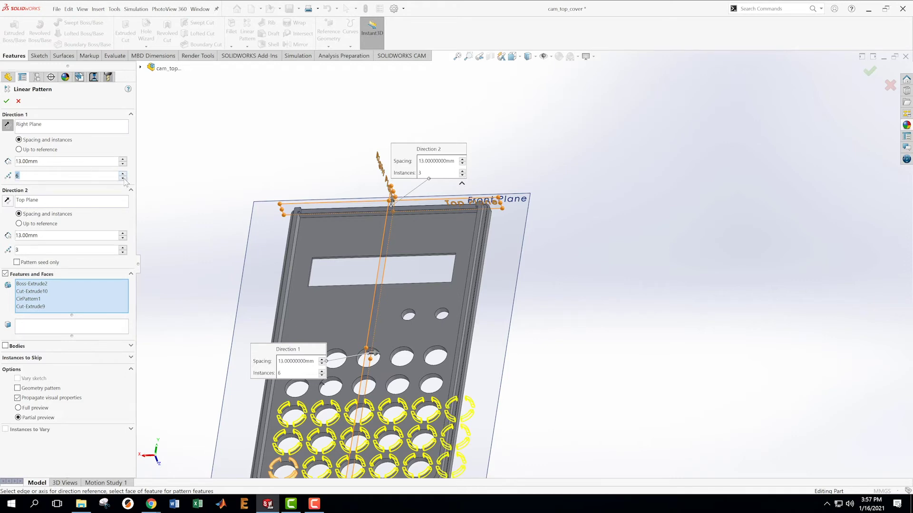
{"action": "left_click", "coordinate": [123, 178]}
{"action": "double_click", "coordinate": [122, 248]}
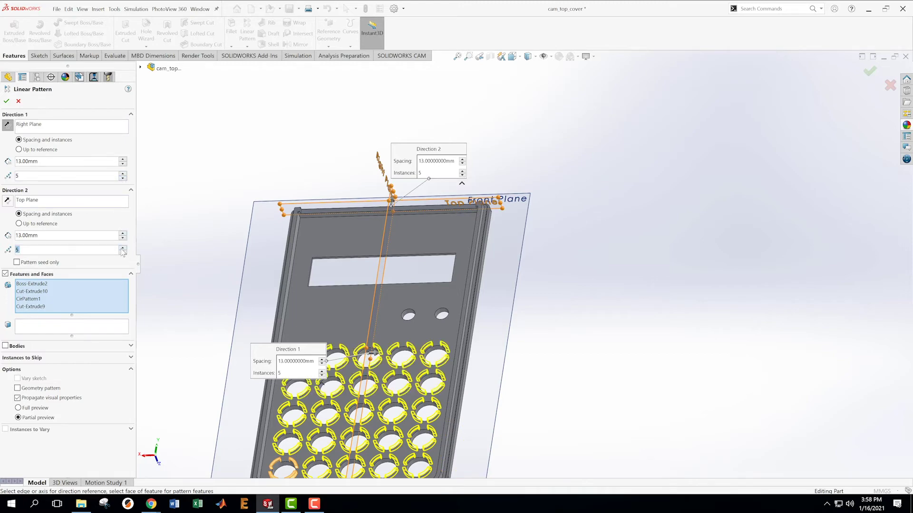
{"action": "scroll", "coordinate": [519, 344], "scroll_direction": "up", "scroll_amount": 3}
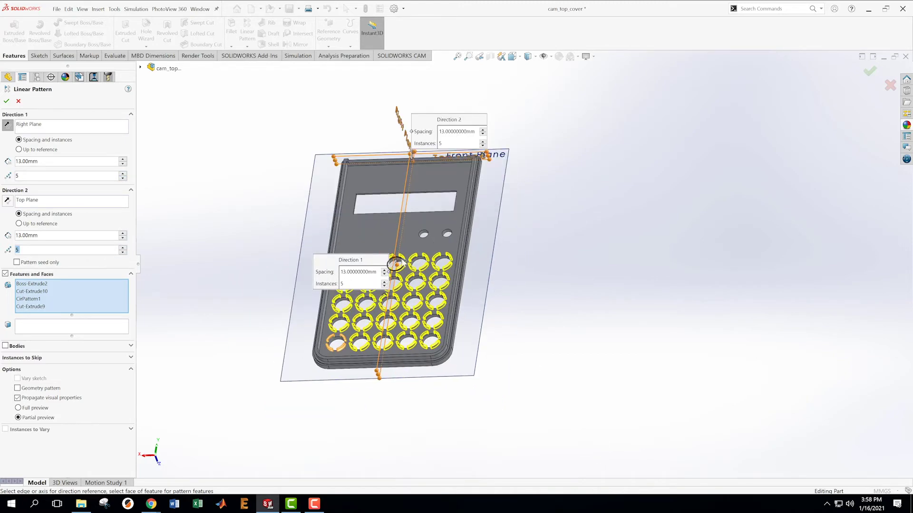
{"action": "scroll", "coordinate": [403, 263], "scroll_direction": "down", "scroll_amount": 2}
{"action": "middle_click_drag", "start_coordinate": [576, 301], "coordinate": [613, 364]}
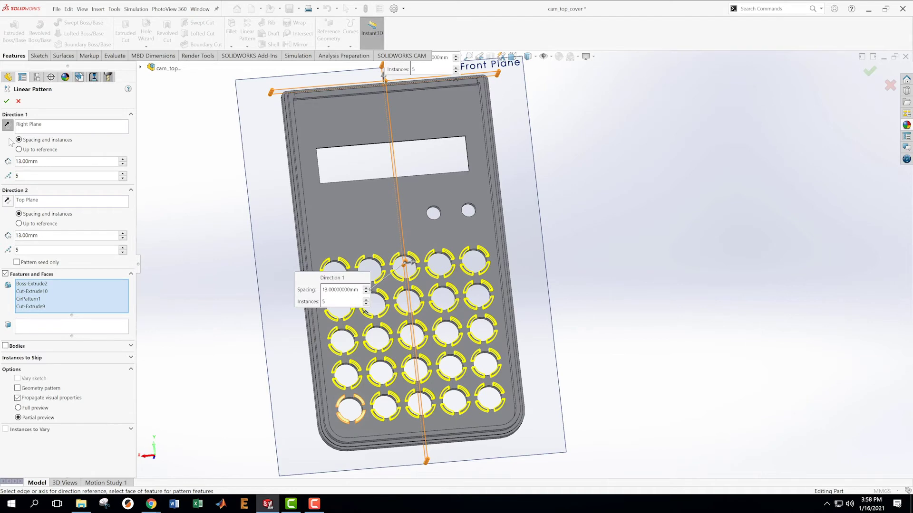
{"action": "left_click", "coordinate": [6, 101]}
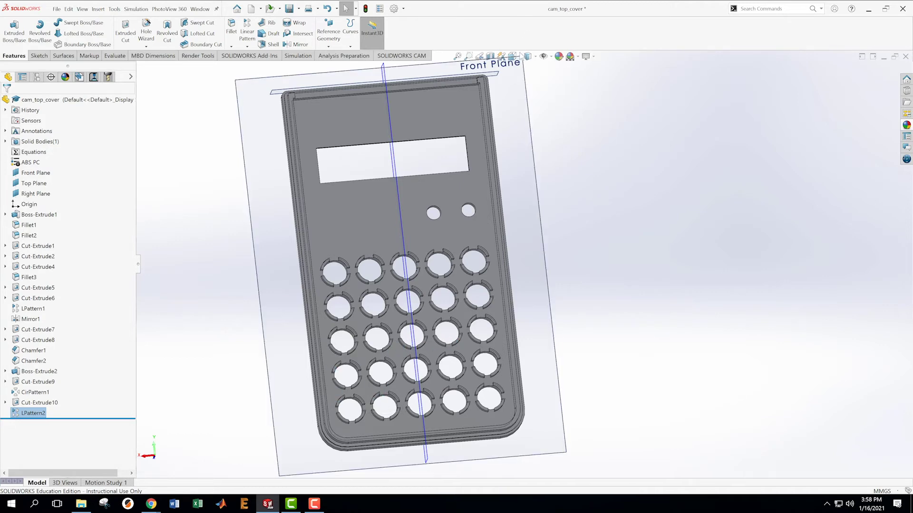
Start a new sketch on the cover's flat inner face around the button holes, viewed from the back
{"action": "left_click", "coordinate": [522, 58]}
{"action": "left_click", "coordinate": [429, 313]}
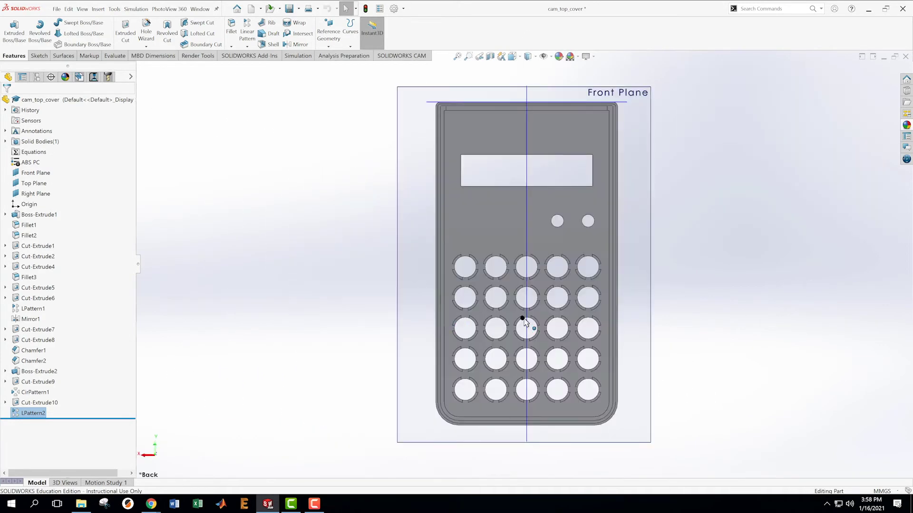
{"action": "scroll", "coordinate": [605, 351], "scroll_direction": "down", "scroll_amount": 3}
{"action": "scroll", "coordinate": [488, 391], "scroll_direction": "up", "scroll_amount": 4}
{"action": "scroll", "coordinate": [430, 442], "scroll_direction": "down", "scroll_amount": 4}
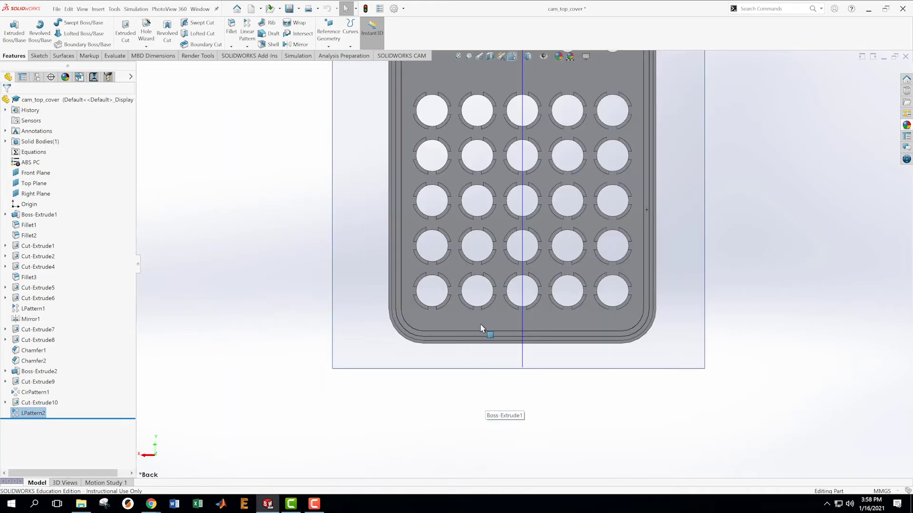
{"action": "right_click", "coordinate": [449, 261]}
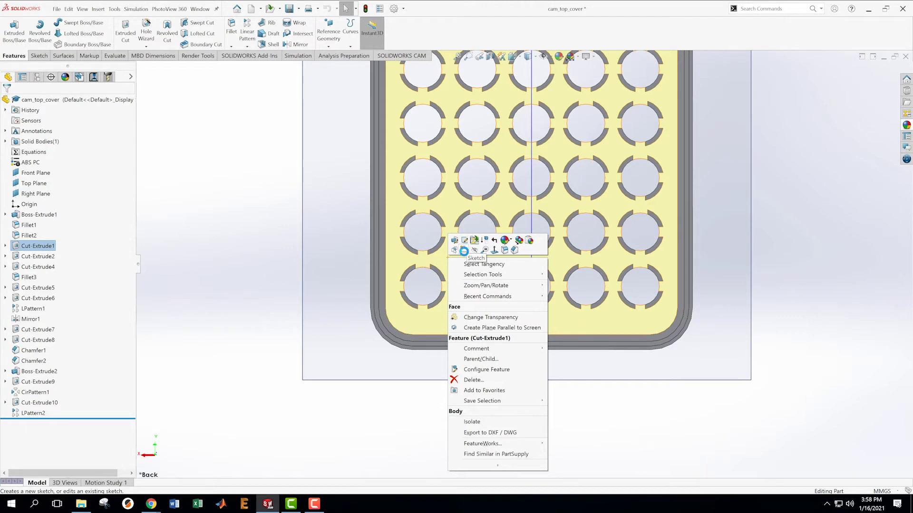
{"action": "left_click", "coordinate": [463, 251]}
{"action": "scroll", "coordinate": [515, 292], "scroll_direction": "down", "scroll_amount": 3}
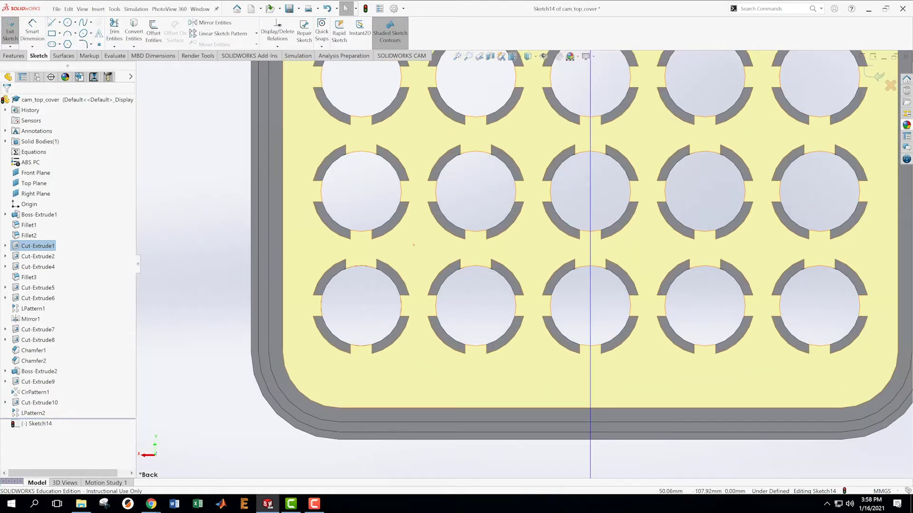
Sketch two nested circles, about 3.78 mm and 2.16 mm in diameter, in the gap between the four bottom-left holes
{"action": "left_click", "coordinate": [67, 22]}
{"action": "left_click", "coordinate": [416, 249]}
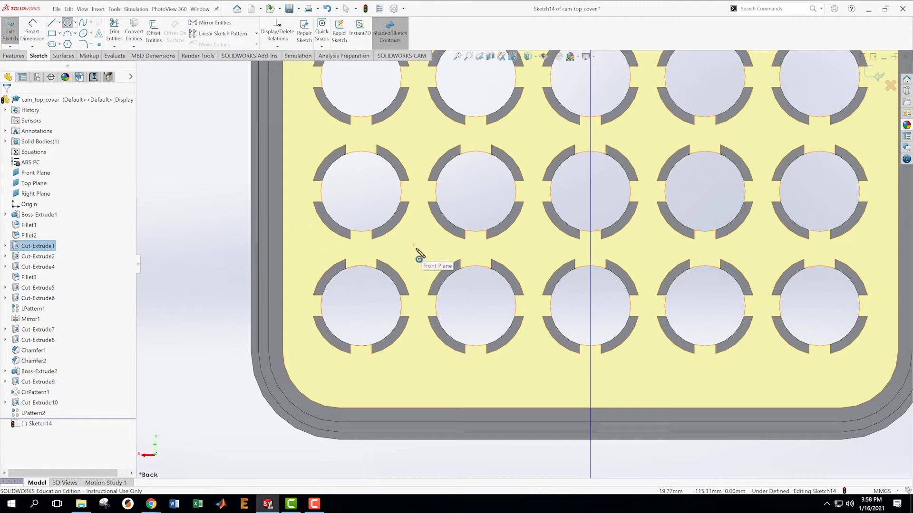
{"action": "left_click", "coordinate": [432, 253]}
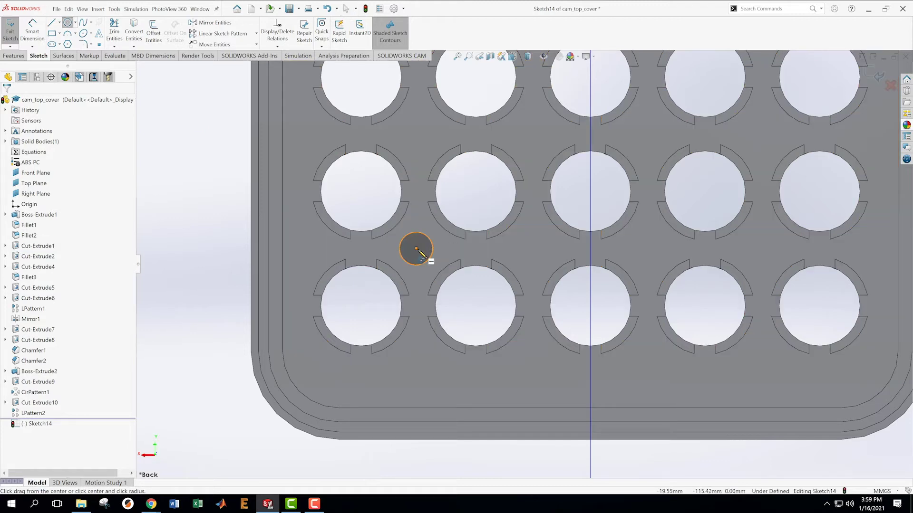
{"action": "left_click", "coordinate": [416, 249]}
{"action": "left_click", "coordinate": [428, 253]}
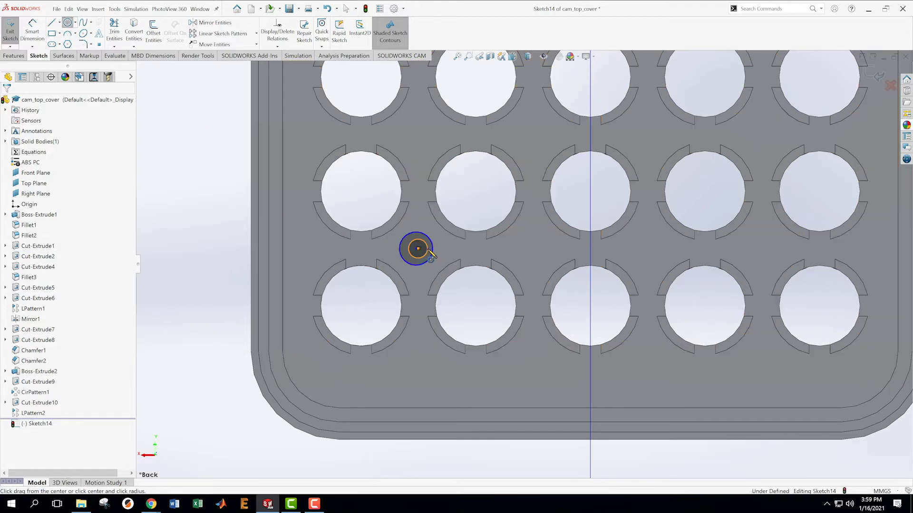
{"action": "key", "text": "Escape"}
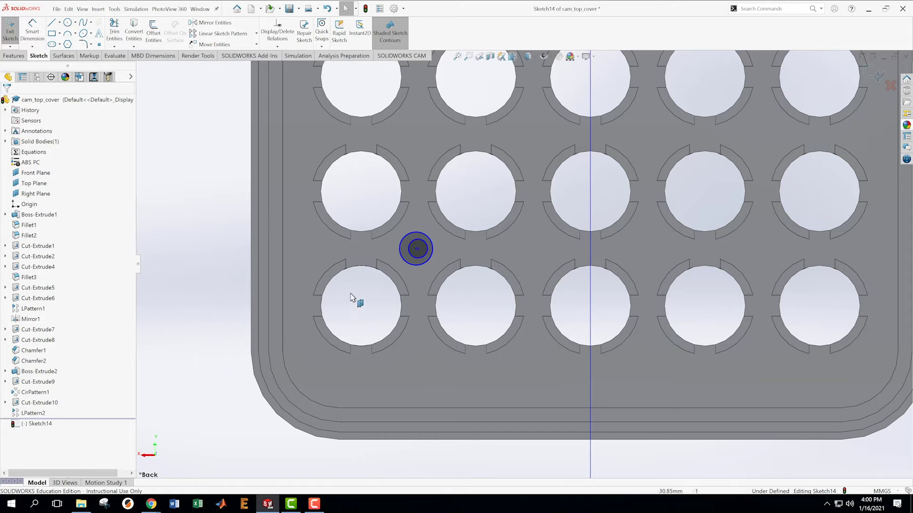
Constrain the centre points of the two nested circles to the same location
{"action": "scroll", "coordinate": [452, 235], "scroll_direction": "down", "scroll_amount": 1}
{"action": "scroll", "coordinate": [437, 224], "scroll_direction": "down", "scroll_amount": 2}
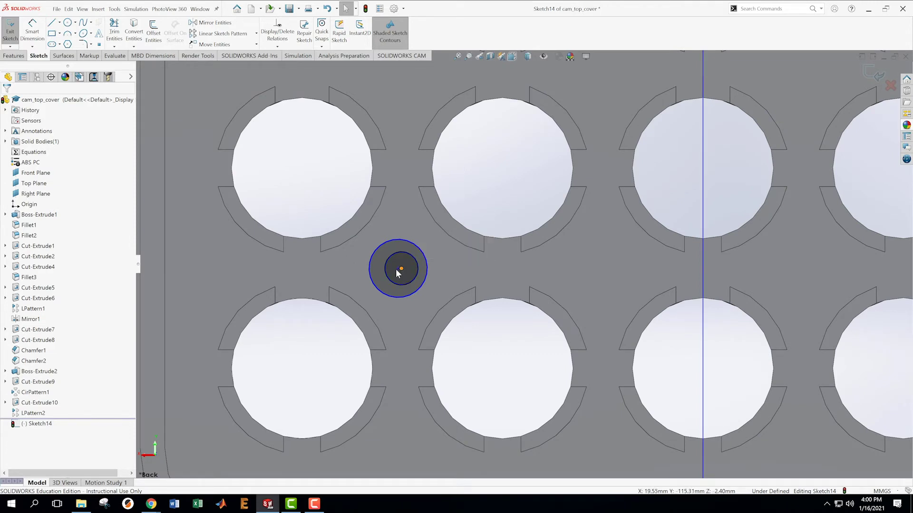
{"action": "left_click", "coordinate": [398, 269]}
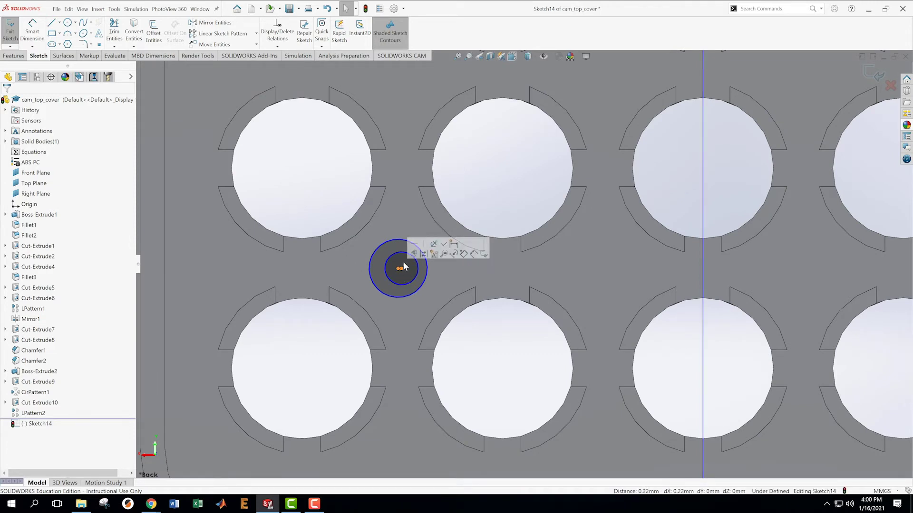
{"action": "left_click", "coordinate": [444, 252]}
{"action": "left_click", "coordinate": [183, 261]}
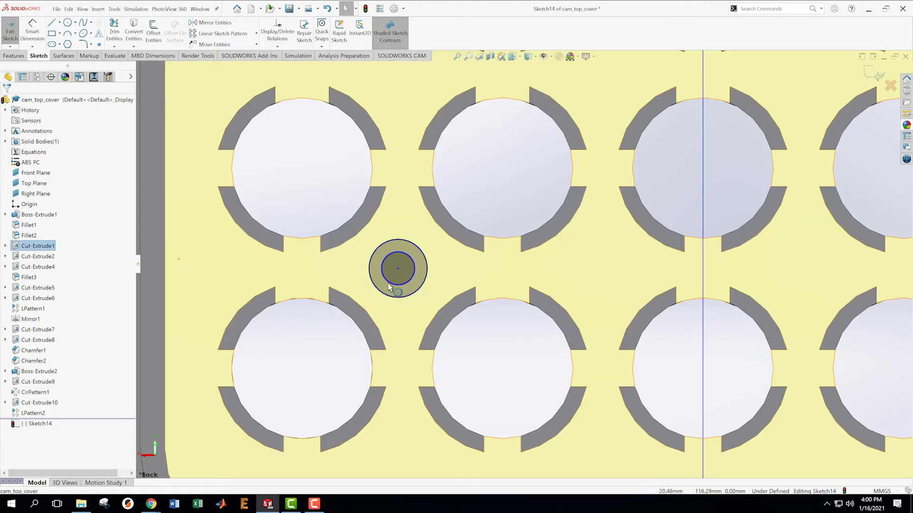
Dimension the outer circle to a diameter of 4.35 mm
{"action": "key", "text": "d"}
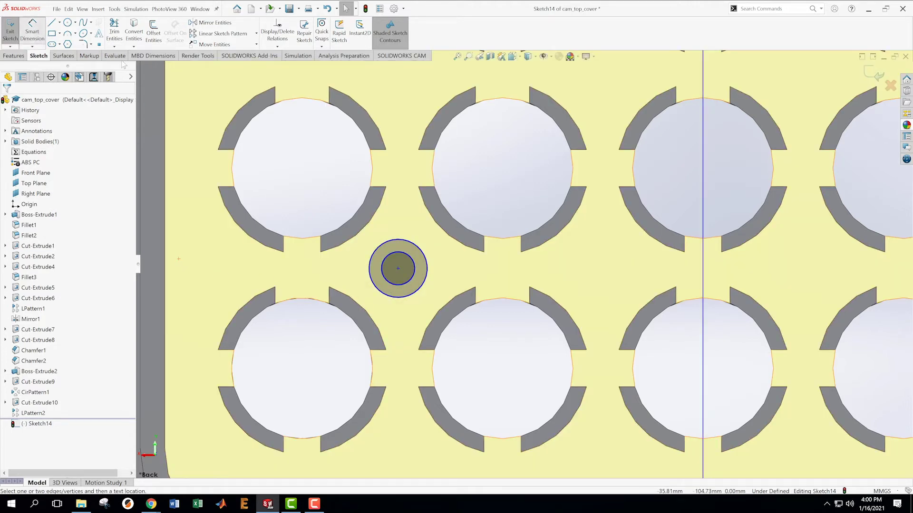
{"action": "left_click", "coordinate": [427, 286]}
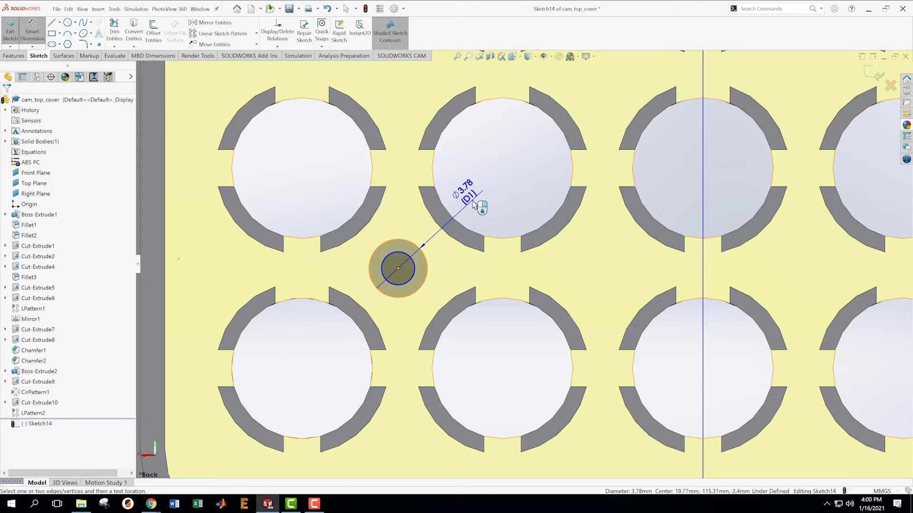
{"action": "left_click", "coordinate": [473, 207]}
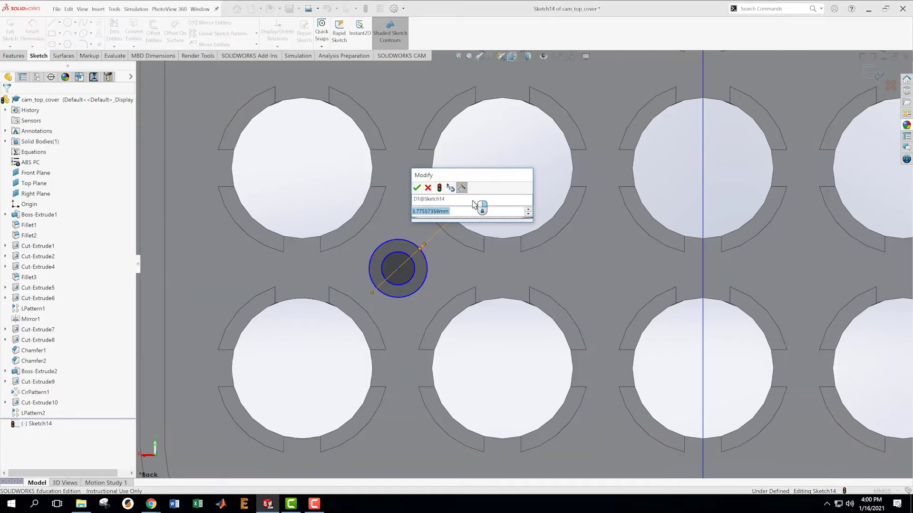
{"action": "type", "text": "4.35"}
{"action": "key", "text": "Return"}
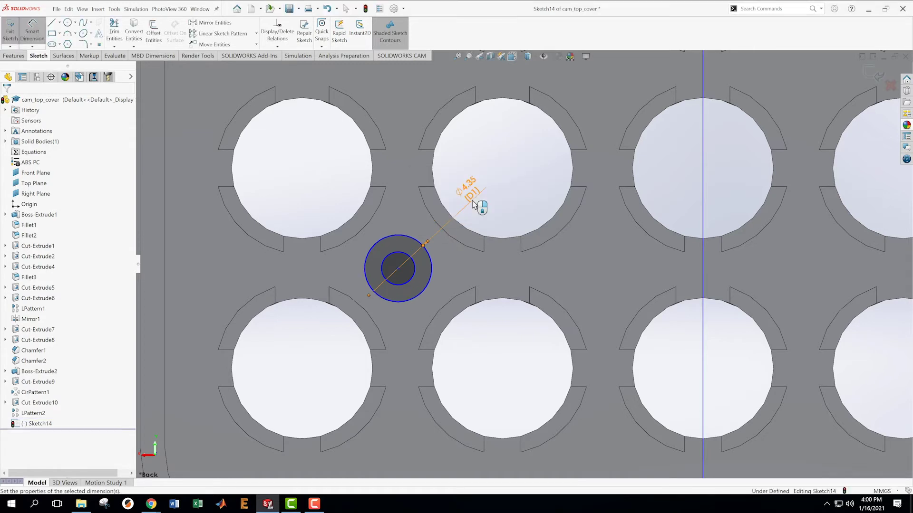
Dimension the inner circle to a diameter of 1.94 mm
{"action": "left_click", "coordinate": [414, 275]}
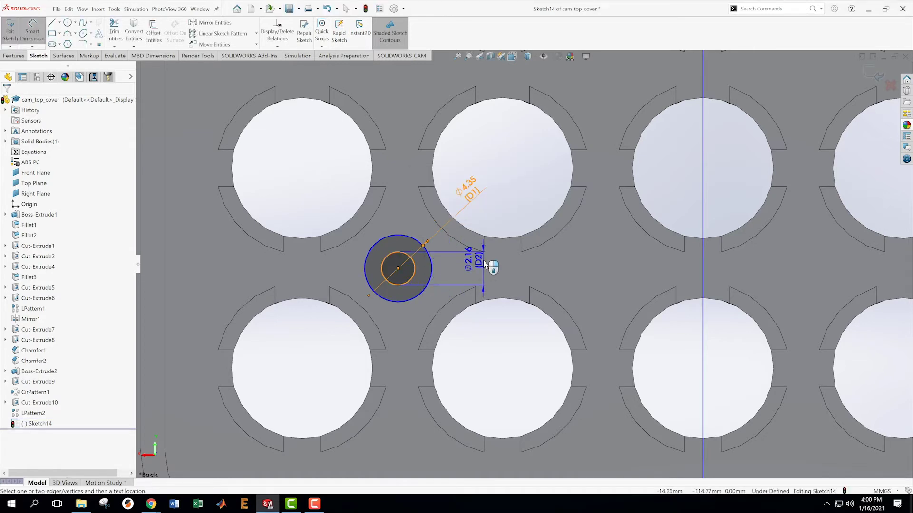
{"action": "left_click", "coordinate": [495, 238]}
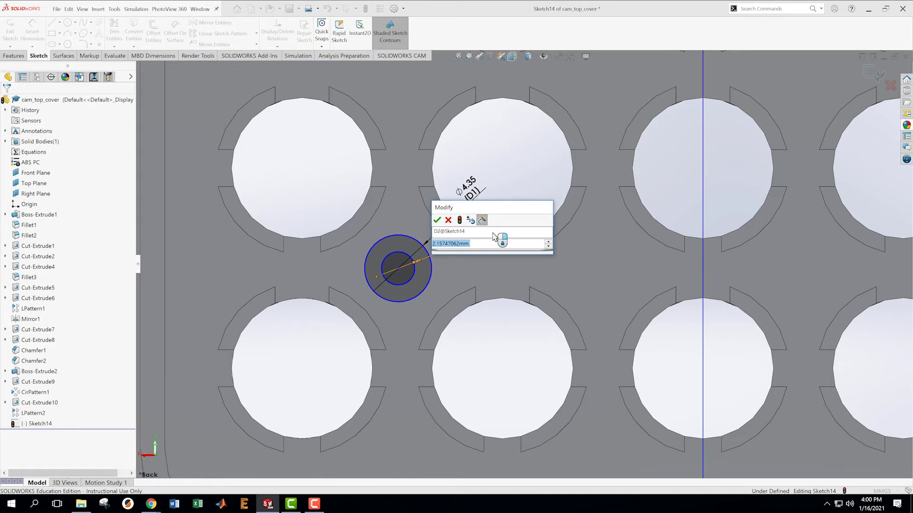
{"action": "type", "text": "2.16"}
{"action": "key", "text": "Return"}
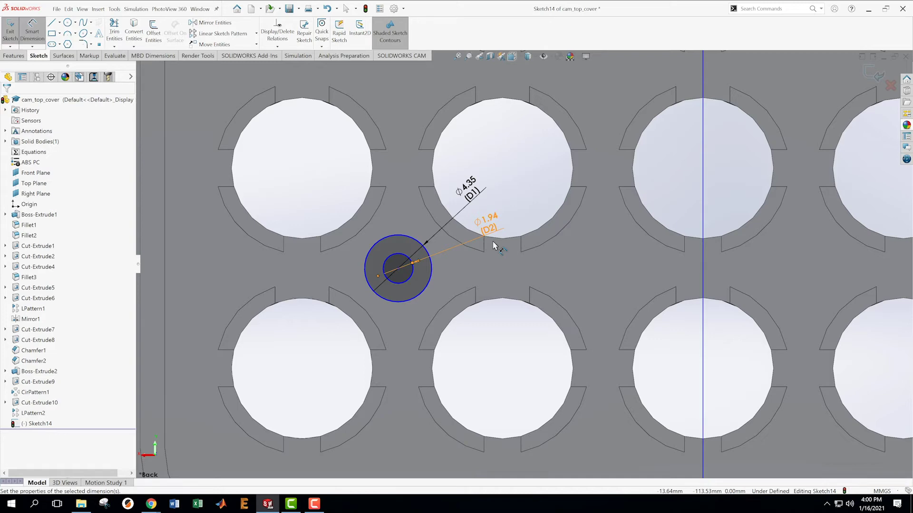
Exit the sketch of the two circles and reopen it for editing
{"action": "scroll", "coordinate": [507, 299], "scroll_direction": "up", "scroll_amount": 3}
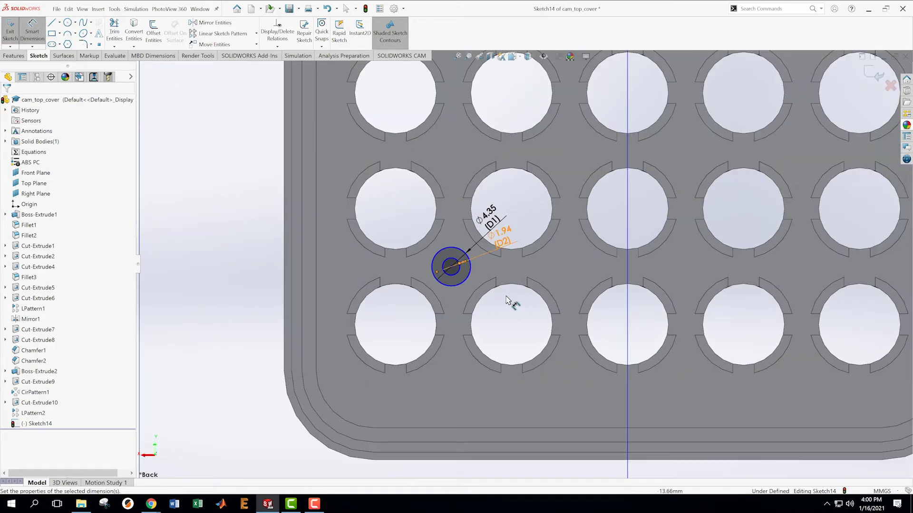
{"action": "middle_click_drag", "start_coordinate": [546, 281], "coordinate": [532, 241]}
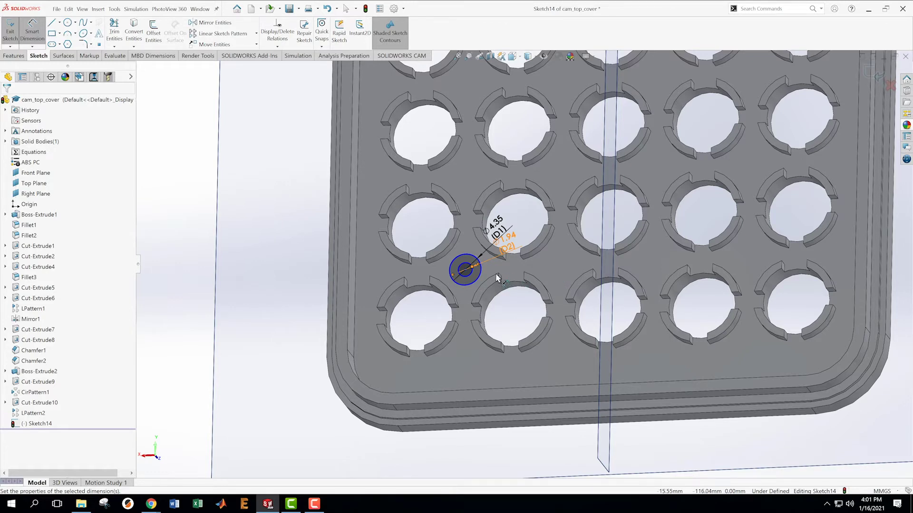
{"action": "left_click", "coordinate": [877, 75]}
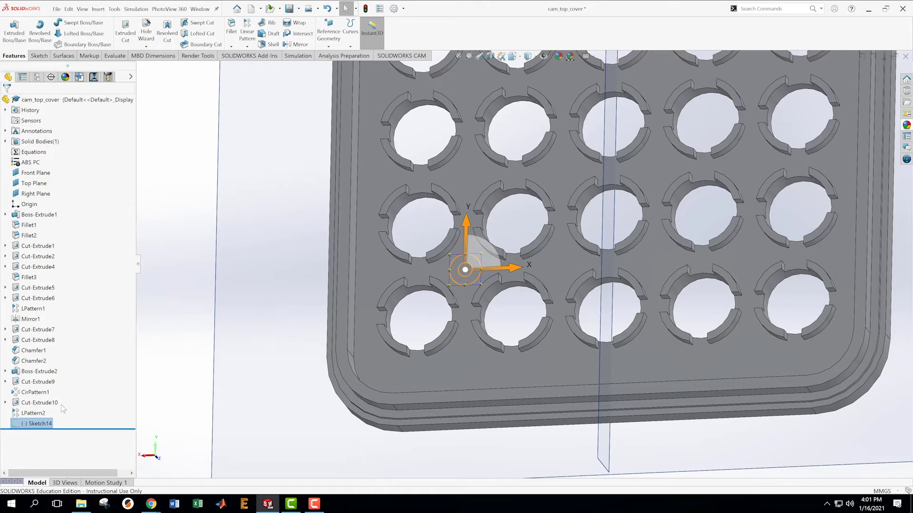
{"action": "mouse_move", "coordinate": [55, 423]}
{"action": "right_click", "coordinate": [36, 424]}
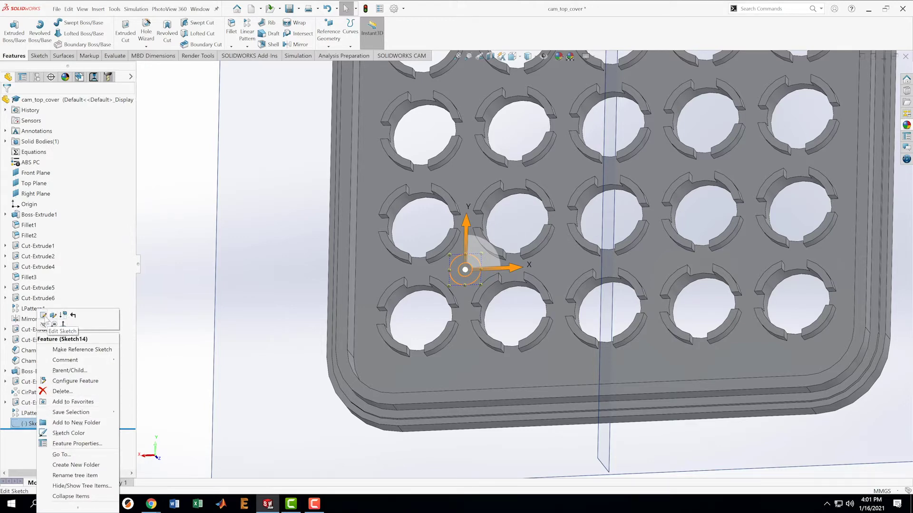
{"action": "left_click", "coordinate": [43, 315]}
Dimension the horizontal distance from the nested circles' centre to the Right Plane as 19.5 mm
{"action": "scroll", "coordinate": [569, 277], "scroll_direction": "up", "scroll_amount": 1}
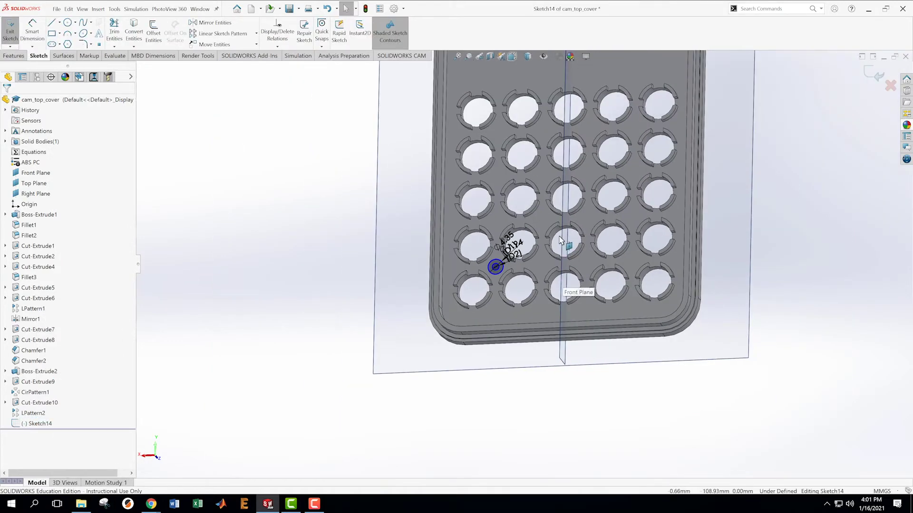
{"action": "scroll", "coordinate": [618, 195], "scroll_direction": "up", "scroll_amount": 4}
{"action": "scroll", "coordinate": [619, 190], "scroll_direction": "down", "scroll_amount": 3}
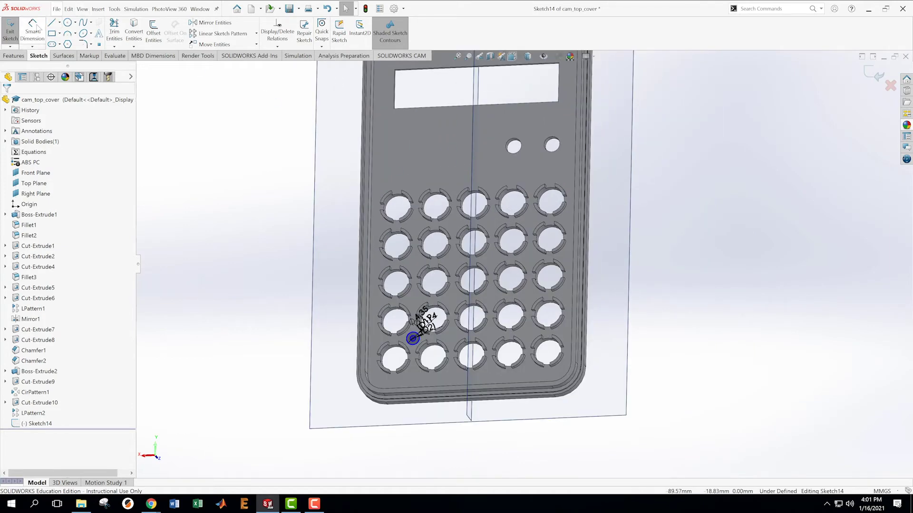
{"action": "left_click", "coordinate": [32, 30]}
{"action": "scroll", "coordinate": [447, 324], "scroll_direction": "down", "scroll_amount": 2}
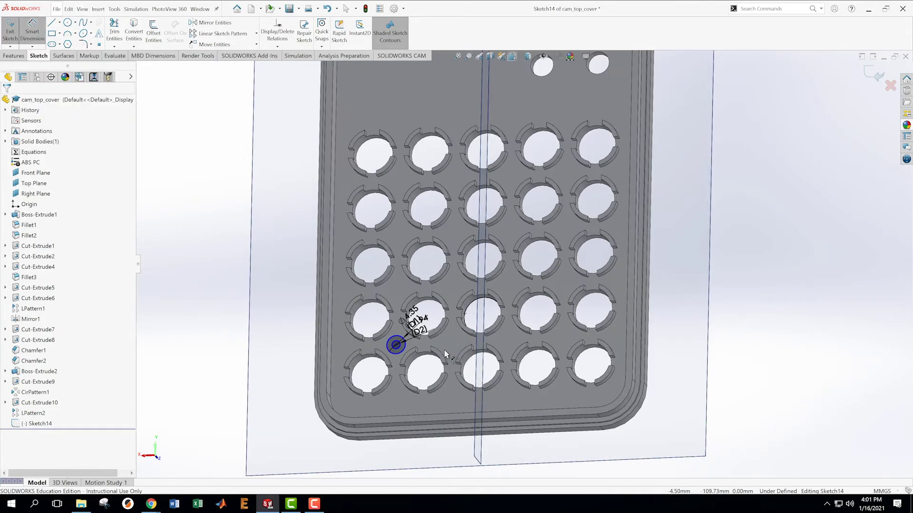
{"action": "left_click", "coordinate": [478, 458]}
{"action": "left_click", "coordinate": [442, 470]}
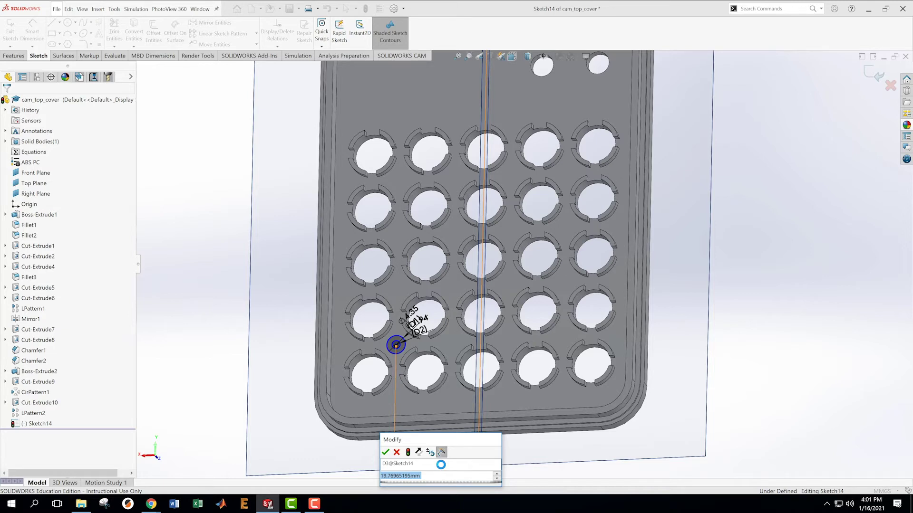
{"action": "type", "text": "19.5"}
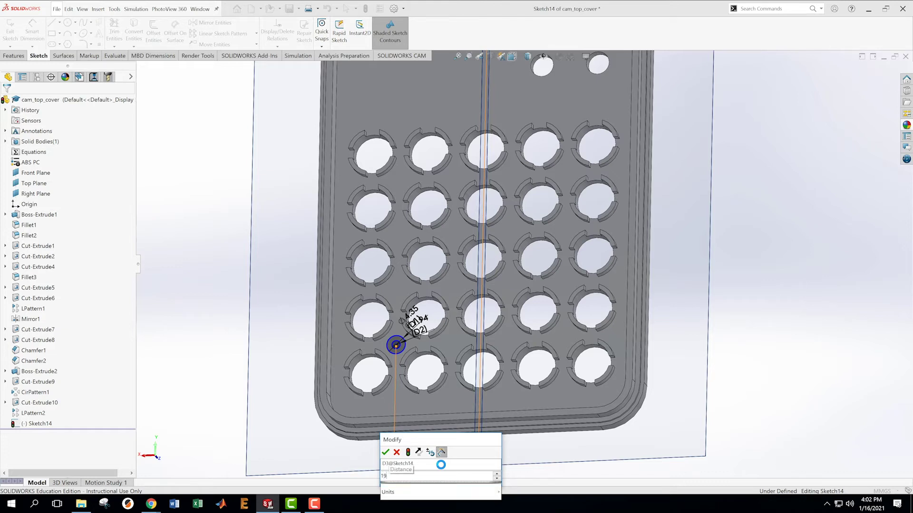
{"action": "key", "text": "Return"}
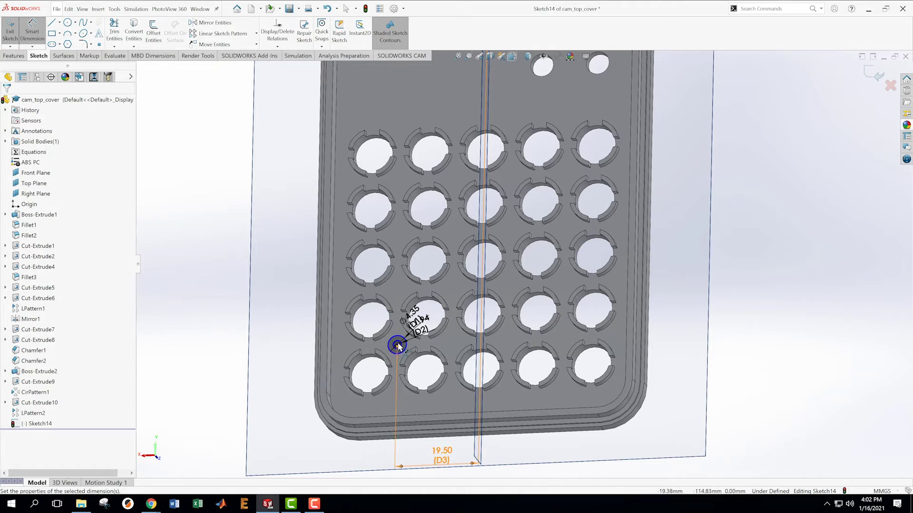
Dimension the vertical distance from the circles' centre to the Top Plane as 115.3 mm and exit the sketch
{"action": "scroll", "coordinate": [456, 304], "scroll_direction": "up", "scroll_amount": 5}
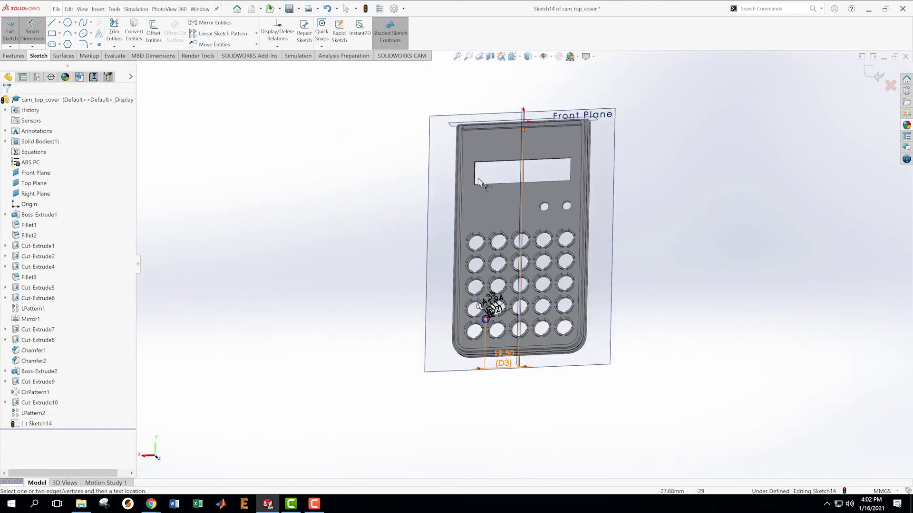
{"action": "scroll", "coordinate": [469, 148], "scroll_direction": "down", "scroll_amount": 4}
{"action": "left_click", "coordinate": [432, 104]}
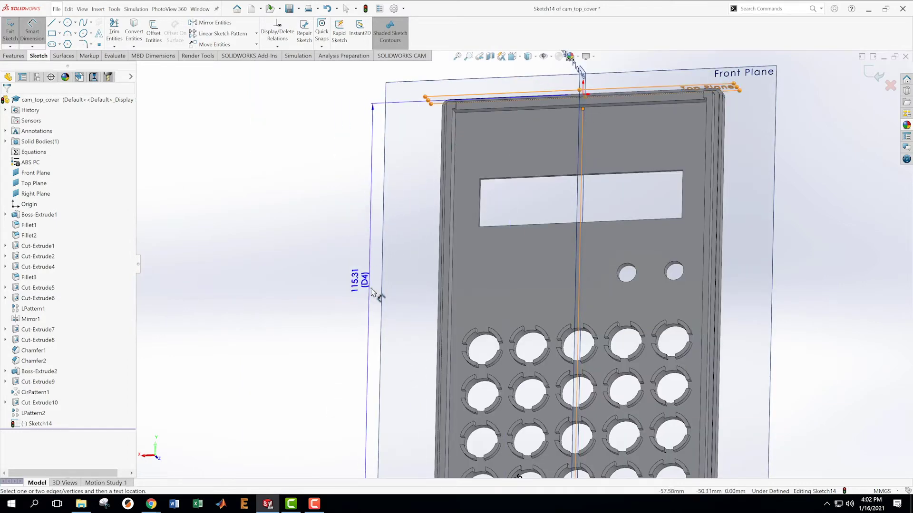
{"action": "left_click", "coordinate": [371, 289]}
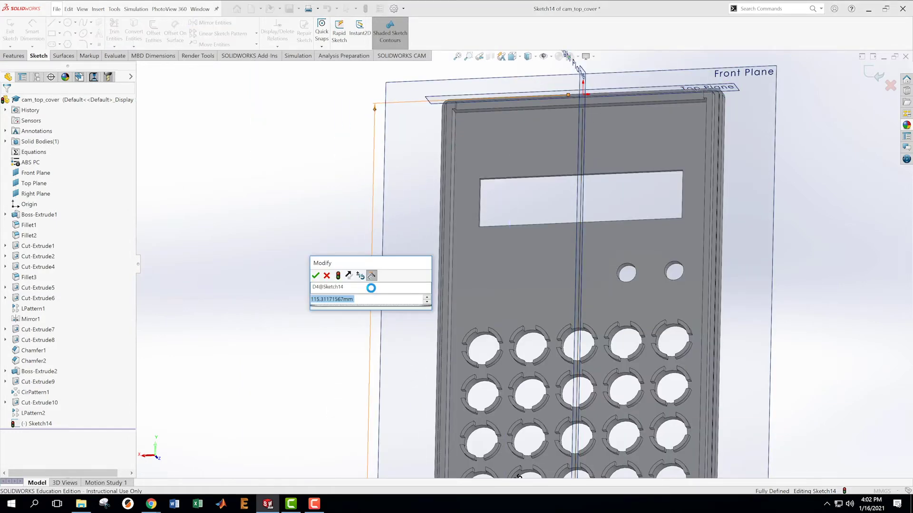
{"action": "type", "text": "115.3"}
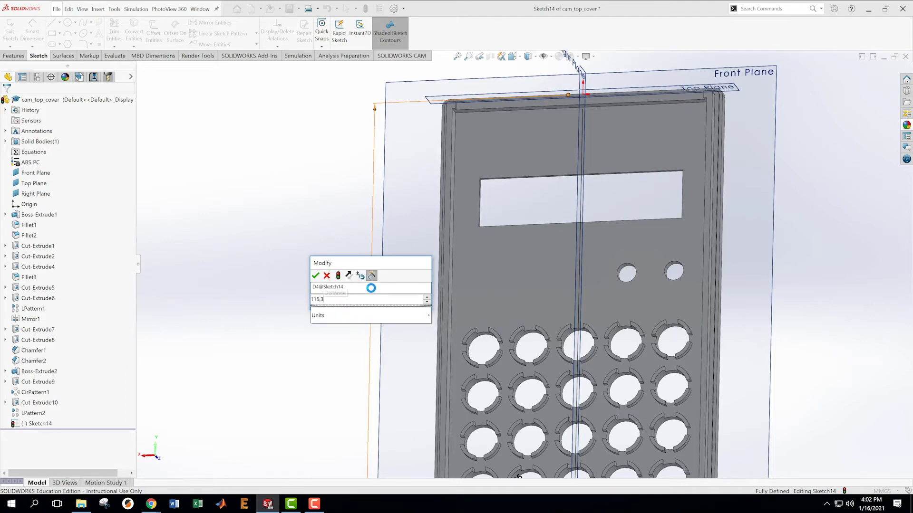
{"action": "key", "text": "Return"}
{"action": "scroll", "coordinate": [520, 383], "scroll_direction": "up", "scroll_amount": 3}
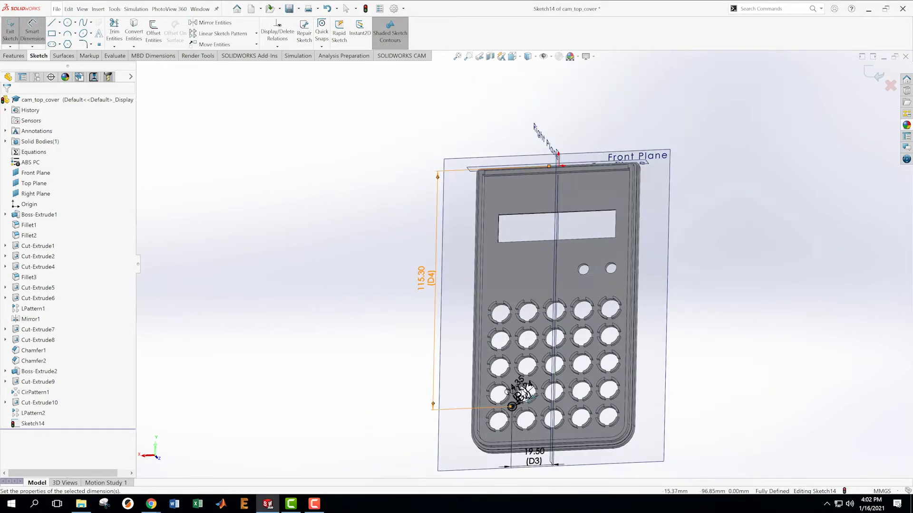
{"action": "scroll", "coordinate": [518, 319], "scroll_direction": "down", "scroll_amount": 5}
{"action": "scroll", "coordinate": [492, 323], "scroll_direction": "down", "scroll_amount": 4}
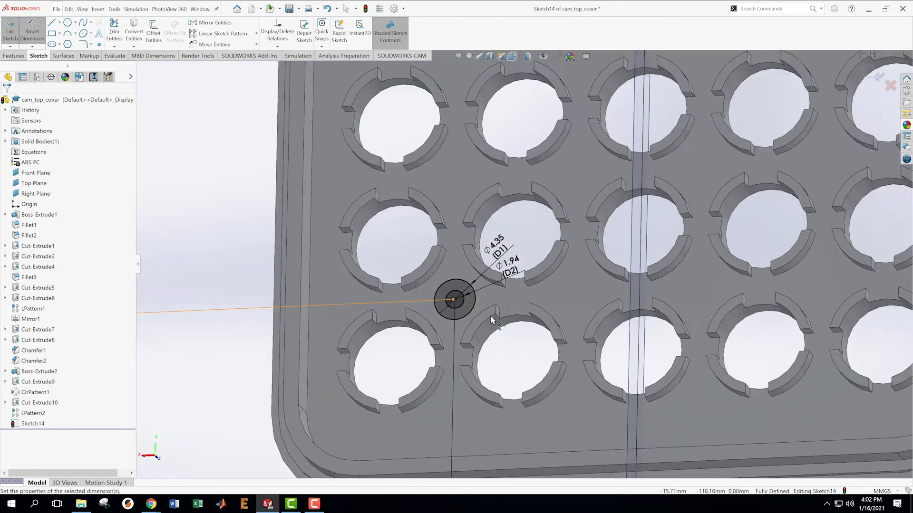
{"action": "scroll", "coordinate": [462, 362], "scroll_direction": "up", "scroll_amount": 5}
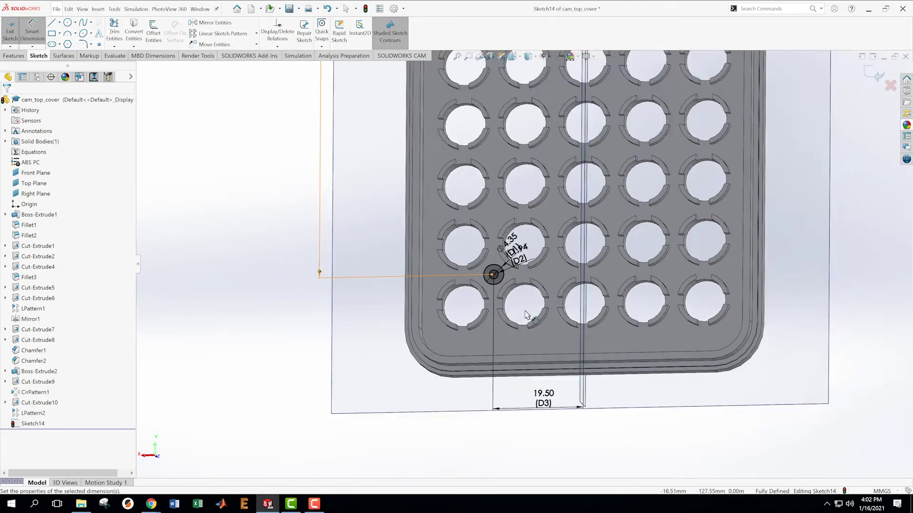
{"action": "scroll", "coordinate": [626, 261], "scroll_direction": "down", "scroll_amount": 2}
{"action": "scroll", "coordinate": [625, 261], "scroll_direction": "up", "scroll_amount": 3}
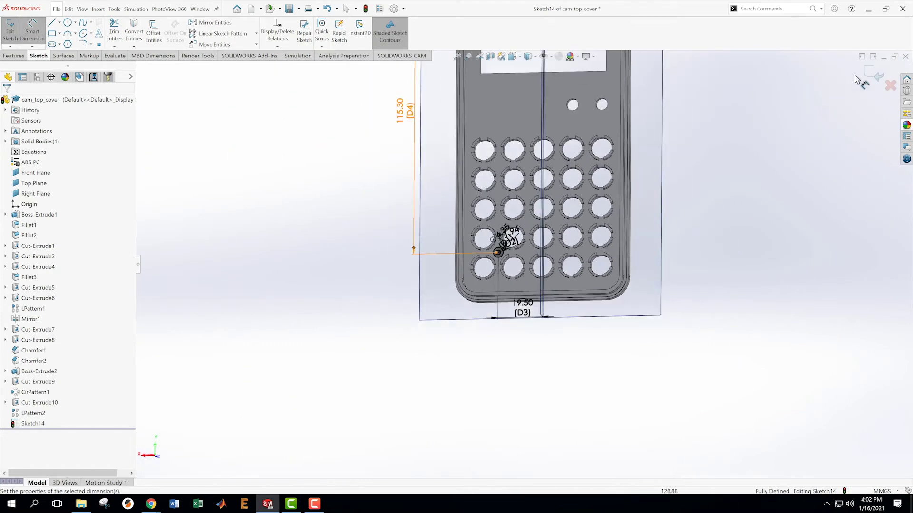
{"action": "left_click", "coordinate": [879, 77]}
{"action": "scroll", "coordinate": [576, 215], "scroll_direction": "up", "scroll_amount": 1}
{"action": "scroll", "coordinate": [576, 215], "scroll_direction": "down", "scroll_amount": 1}
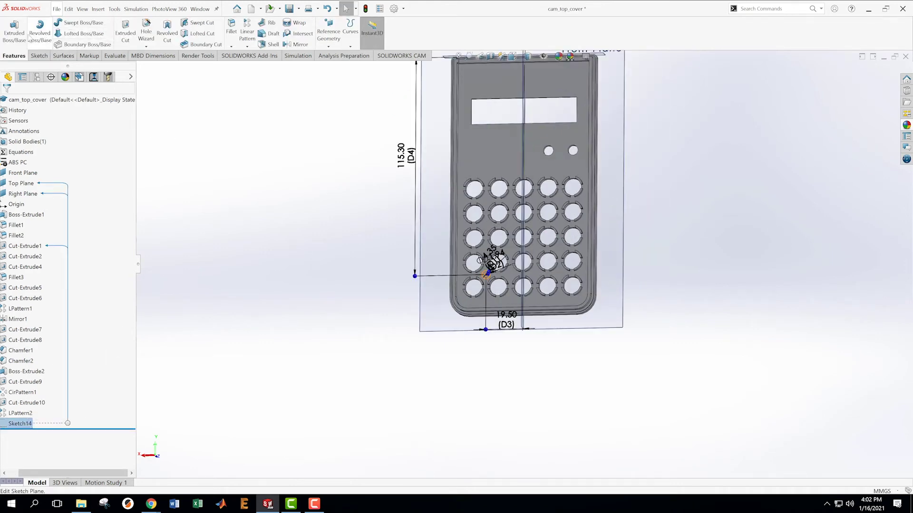
Extrude the nested-circle sketch as a blind boss with a depth of 5.3-2.4 mm, merged with the cover
{"action": "left_click", "coordinate": [14, 29]}
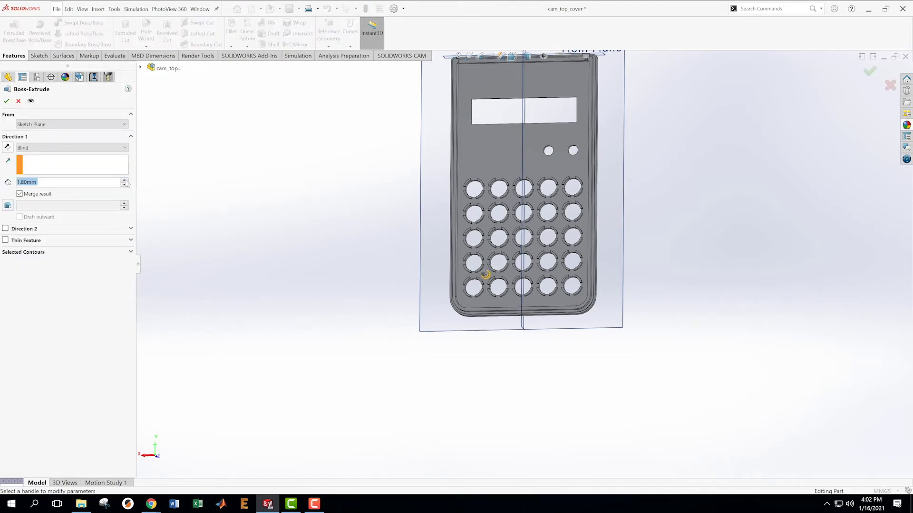
{"action": "type", "text": "5.3"}
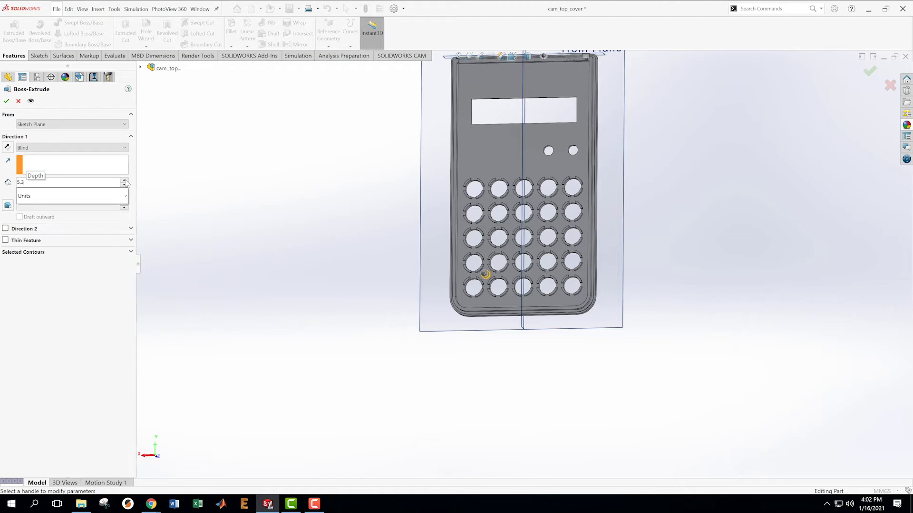
{"action": "type", "text": "-"}
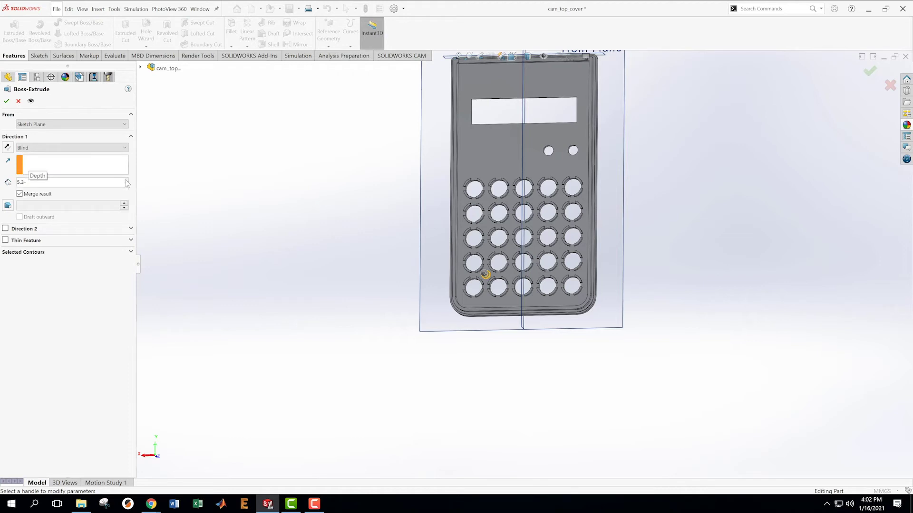
{"action": "type", "text": "2.4"}
{"action": "key", "text": "Return"}
{"action": "left_click", "coordinate": [6, 101]}
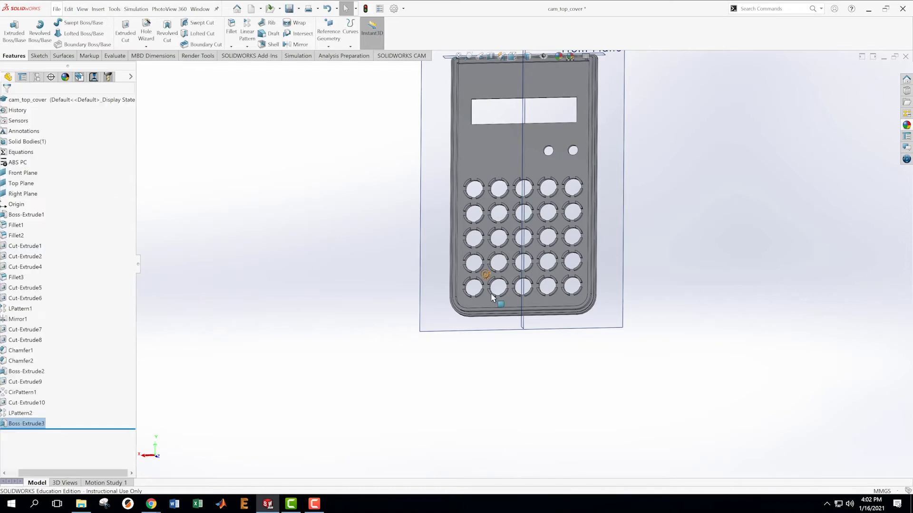
{"action": "scroll", "coordinate": [586, 275], "scroll_direction": "down", "scroll_amount": 5}
{"action": "middle_click_drag", "start_coordinate": [415, 309], "coordinate": [294, 280]}
{"action": "scroll", "coordinate": [265, 289], "scroll_direction": "down", "scroll_amount": 2}
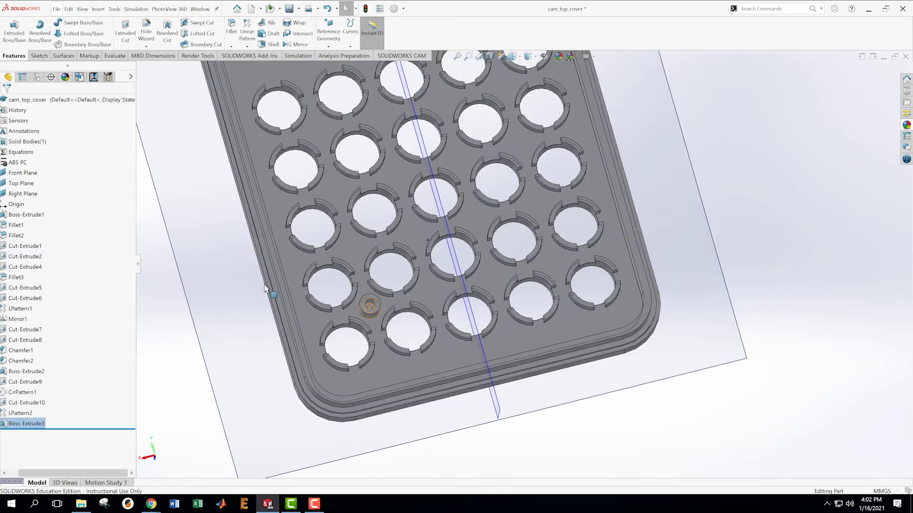
{"action": "left_click", "coordinate": [181, 344]}
{"action": "scroll", "coordinate": [318, 333], "scroll_direction": "up", "scroll_amount": 1}
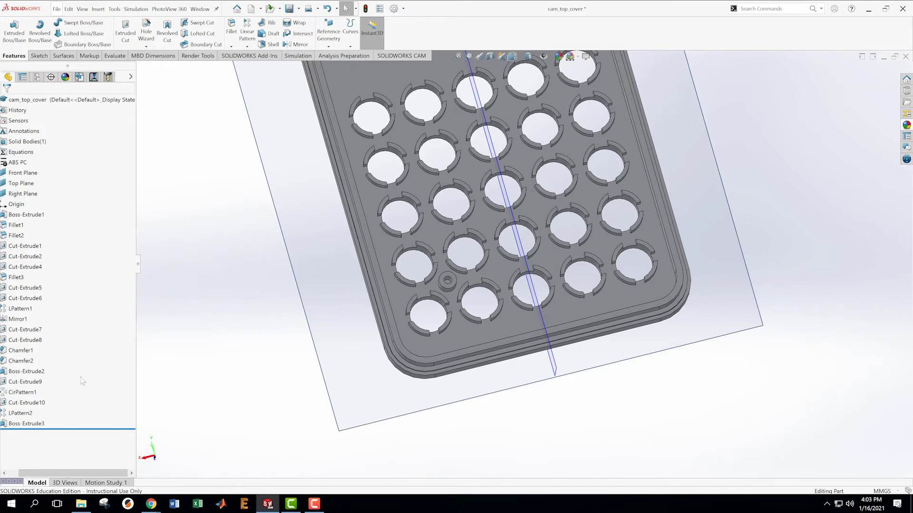
Start a linear pattern with the new round boss as the feature to repeat
{"action": "left_click", "coordinate": [27, 424]}
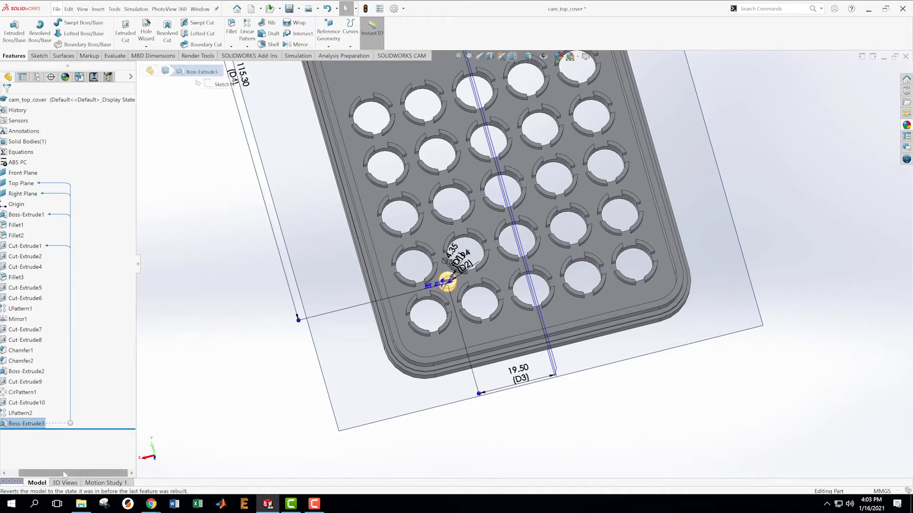
{"action": "left_click_drag", "start_coordinate": [64, 474], "coordinate": [54, 474]}
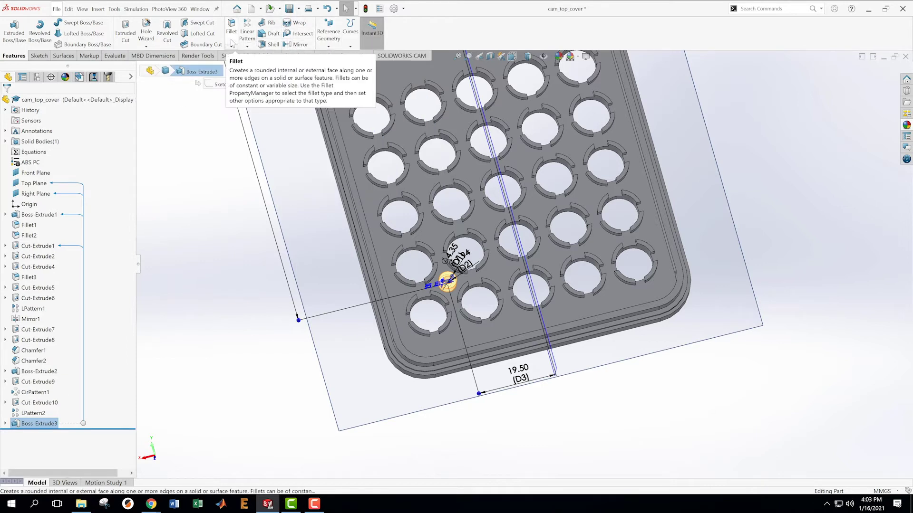
{"action": "left_click", "coordinate": [248, 30]}
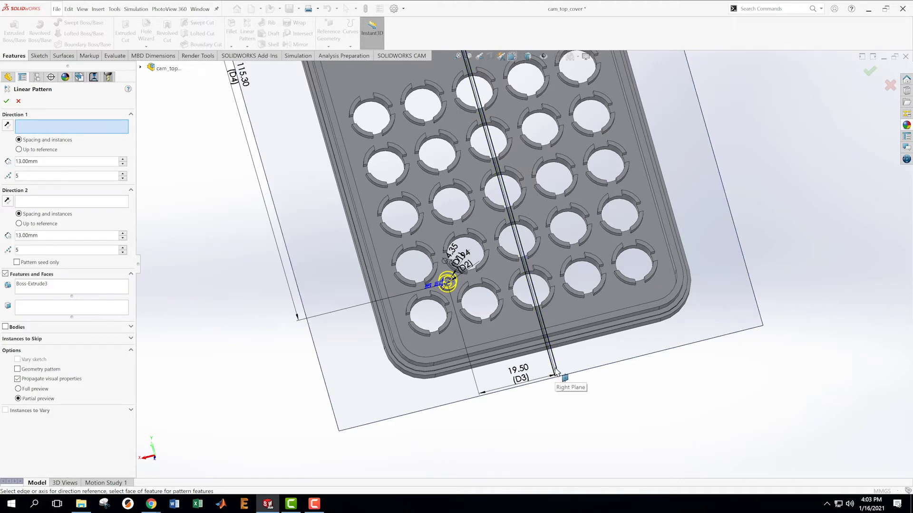
{"action": "left_click", "coordinate": [557, 372]}
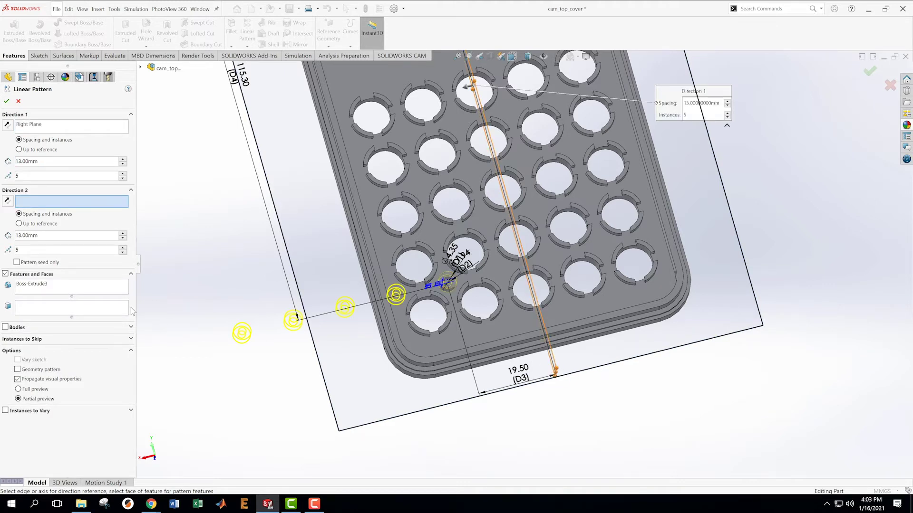
{"action": "left_click", "coordinate": [7, 125]}
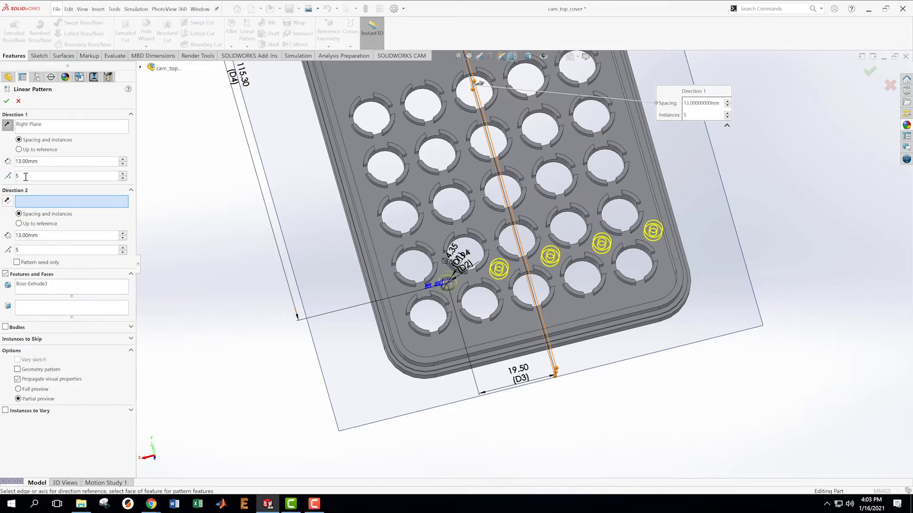
{"action": "left_click", "coordinate": [122, 179]}
{"action": "left_click", "coordinate": [122, 179]}
{"action": "left_click", "coordinate": [122, 178]}
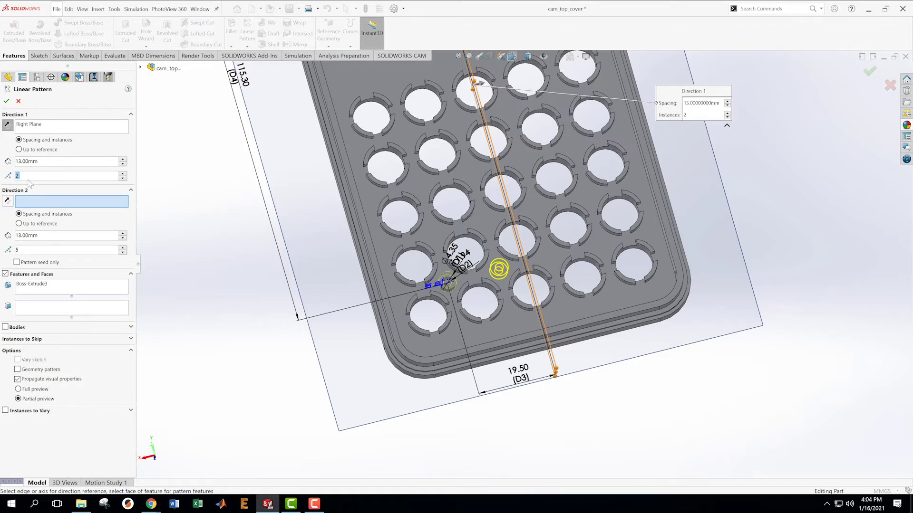
{"action": "right_click", "coordinate": [51, 126]}
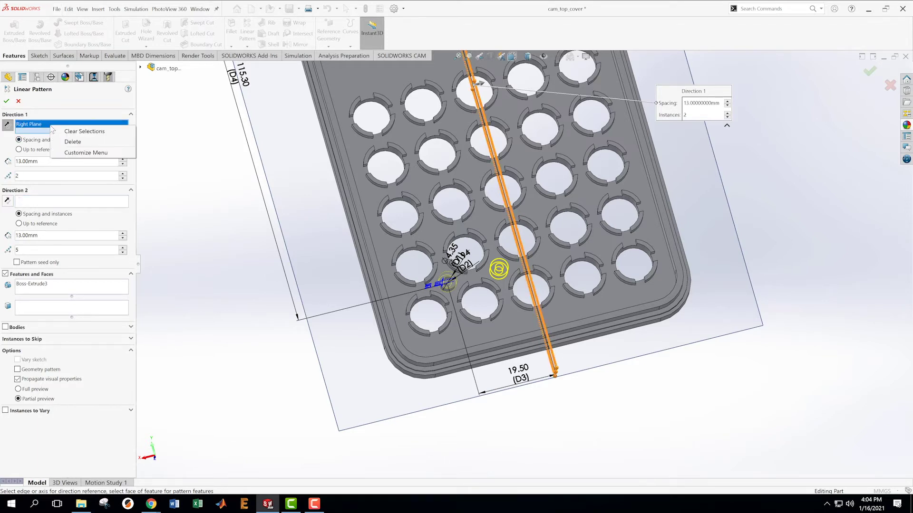
{"action": "left_click", "coordinate": [73, 141]}
Set the Top Plane as the reference for the boss pattern's first direction
{"action": "scroll", "coordinate": [194, 179], "scroll_direction": "down", "scroll_amount": 5}
{"action": "scroll", "coordinate": [455, 184], "scroll_direction": "up", "scroll_amount": 8}
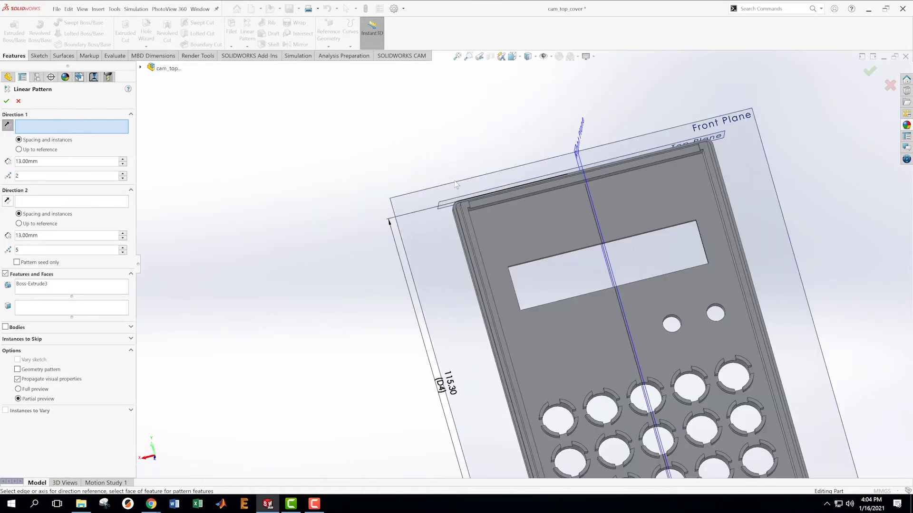
{"action": "left_click", "coordinate": [442, 209]}
{"action": "scroll", "coordinate": [638, 361], "scroll_direction": "down", "scroll_amount": 2}
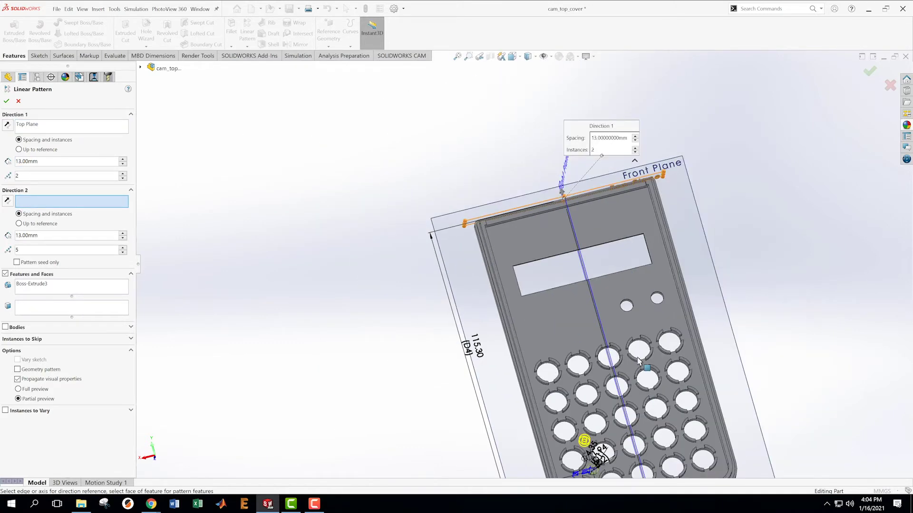
{"action": "scroll", "coordinate": [639, 361], "scroll_direction": "down", "scroll_amount": 2}
{"action": "scroll", "coordinate": [556, 309], "scroll_direction": "up", "scroll_amount": 3}
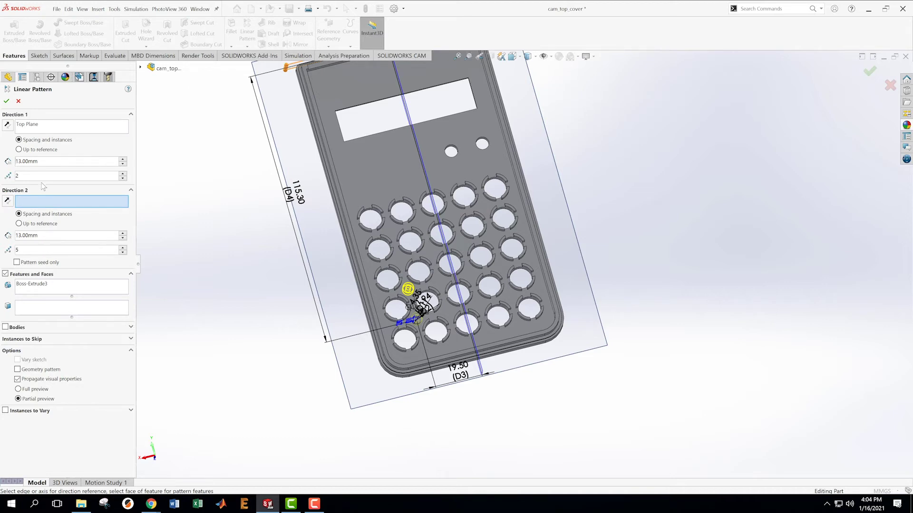
Set the first direction of the boss pattern to 26 mm spacing and 3 instances
{"action": "double_click", "coordinate": [44, 161]}
{"action": "type", "text": "26"}
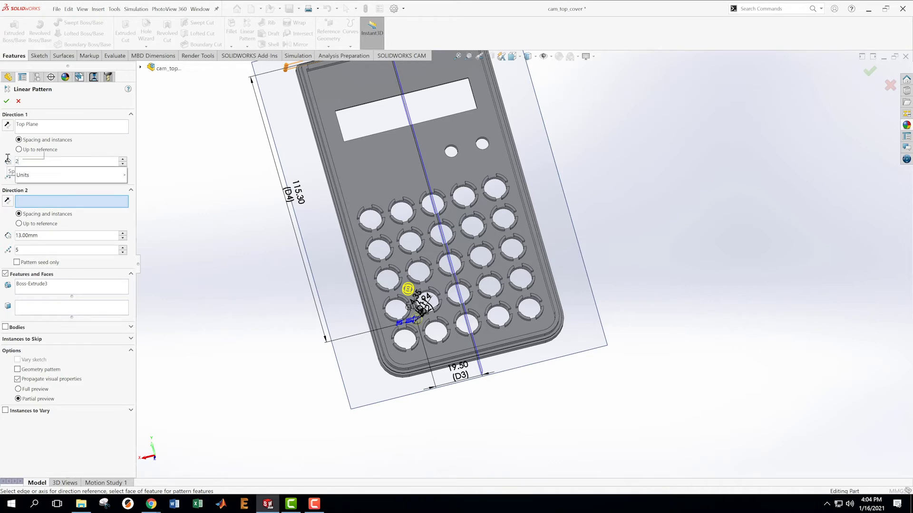
{"action": "key", "text": "Return"}
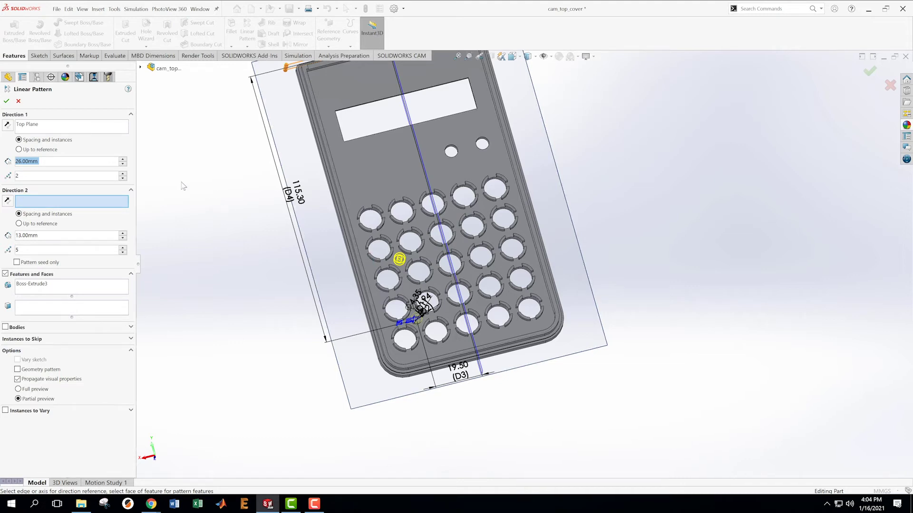
{"action": "left_click", "coordinate": [122, 174]}
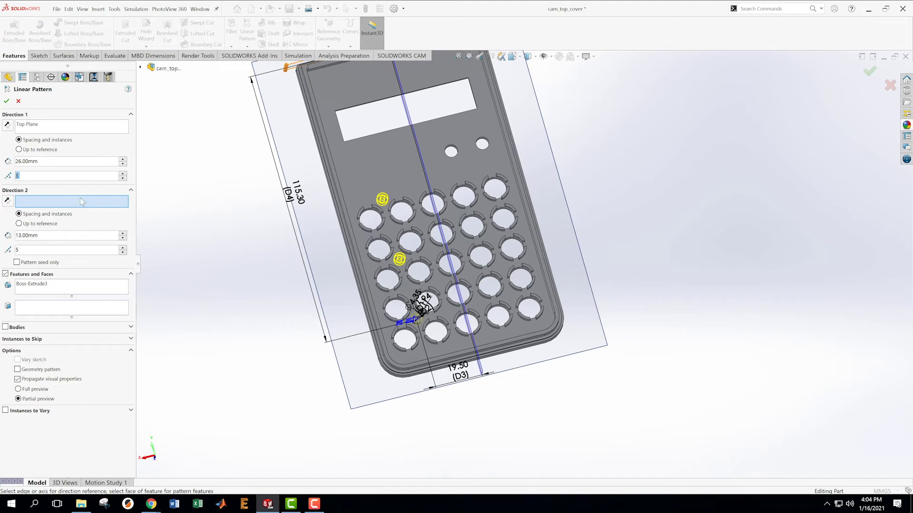
{"action": "left_click", "coordinate": [122, 173]}
{"action": "left_click", "coordinate": [122, 178]}
{"action": "key", "text": "z"}
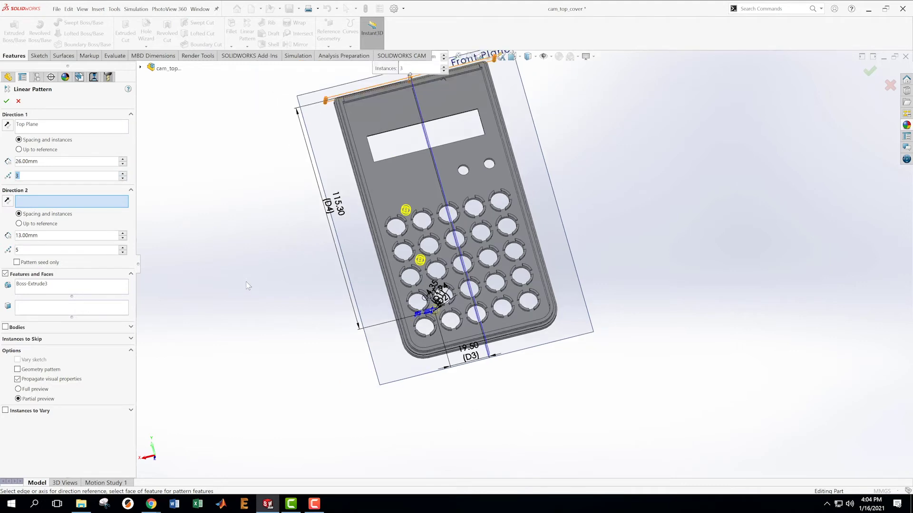
Accept the boss pattern and mirror it about the Right Plane
{"action": "scroll", "coordinate": [708, 271], "scroll_direction": "down", "scroll_amount": 2}
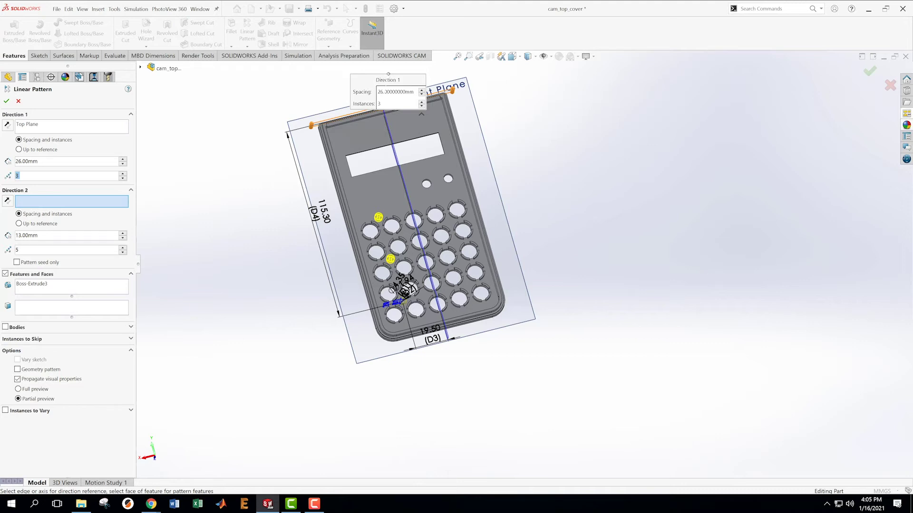
{"action": "left_click", "coordinate": [870, 72]}
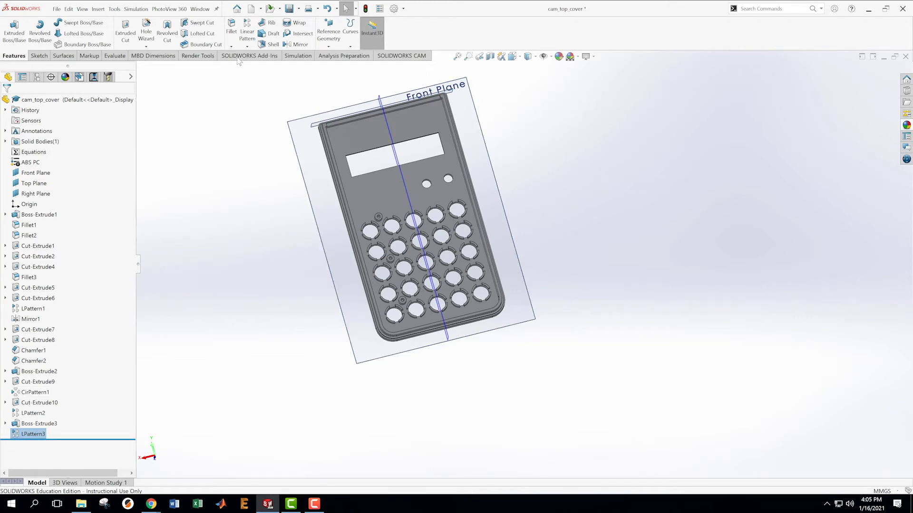
{"action": "left_click", "coordinate": [296, 44]}
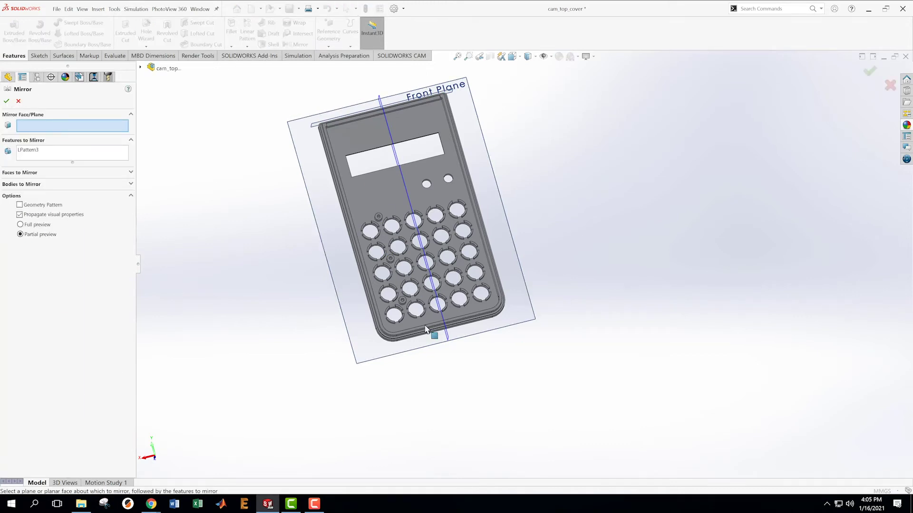
{"action": "left_click", "coordinate": [448, 338]}
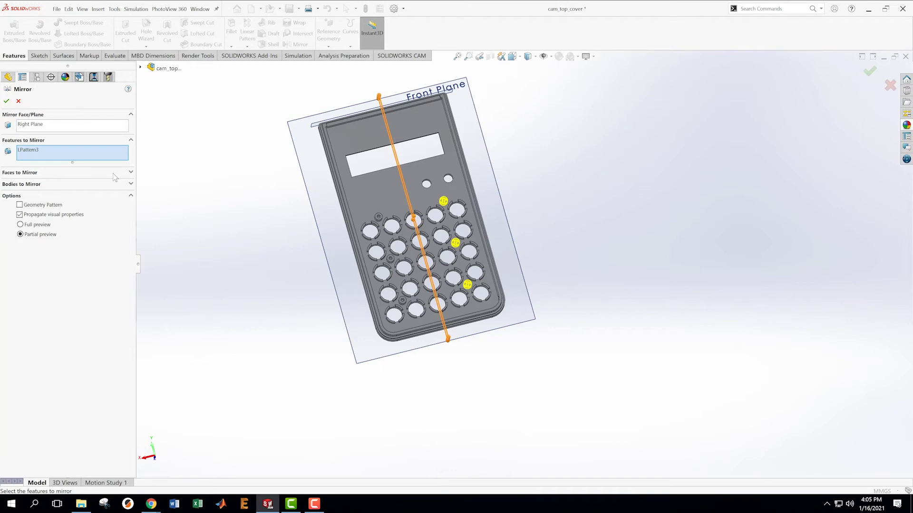
{"action": "left_click", "coordinate": [6, 101]}
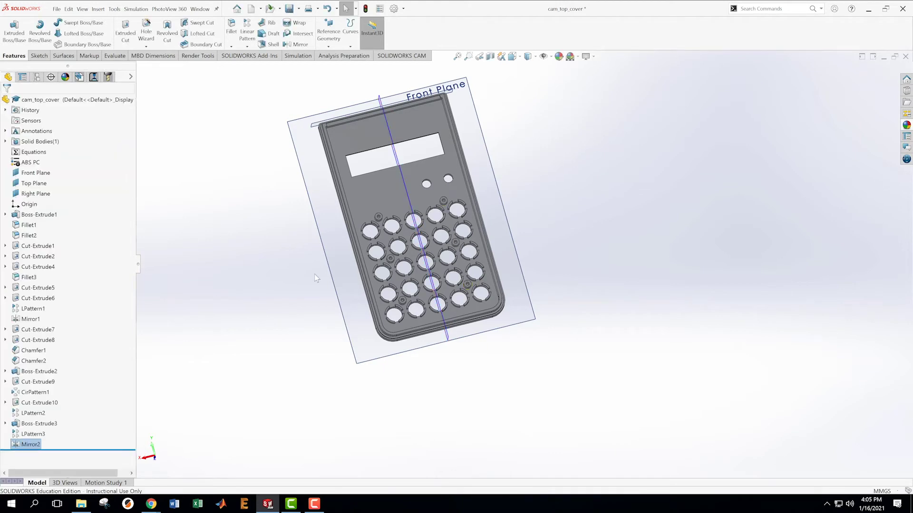
Start a sketch on the cover's inner face and orient the view normal to the sketch plane
{"action": "scroll", "coordinate": [595, 299], "scroll_direction": "down", "scroll_amount": 2}
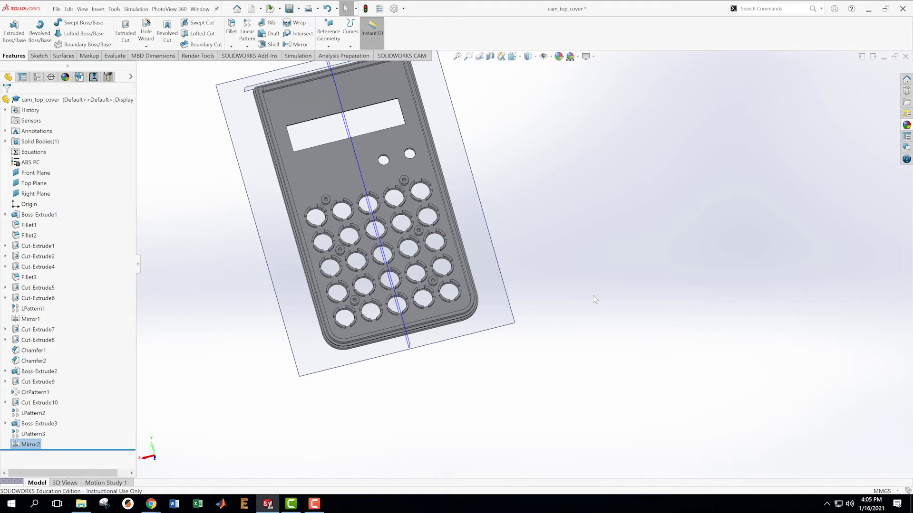
{"action": "scroll", "coordinate": [397, 159], "scroll_direction": "down", "scroll_amount": 2}
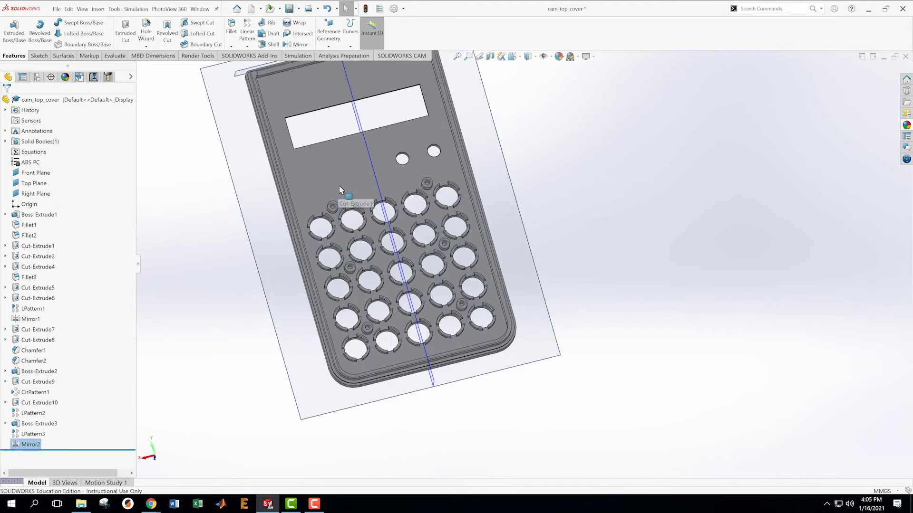
{"action": "scroll", "coordinate": [381, 306], "scroll_direction": "down", "scroll_amount": 1}
{"action": "scroll", "coordinate": [430, 323], "scroll_direction": "up", "scroll_amount": 2}
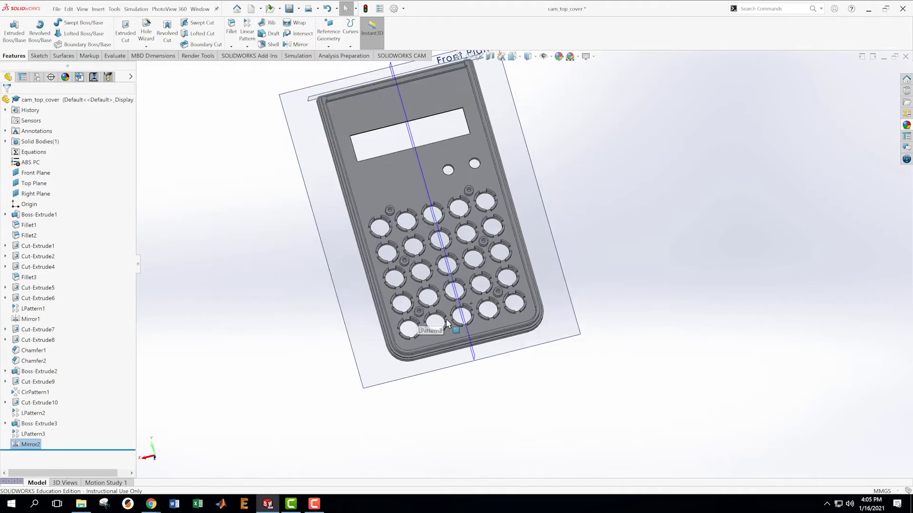
{"action": "scroll", "coordinate": [437, 326], "scroll_direction": "down", "scroll_amount": 2}
{"action": "right_click", "coordinate": [451, 297]}
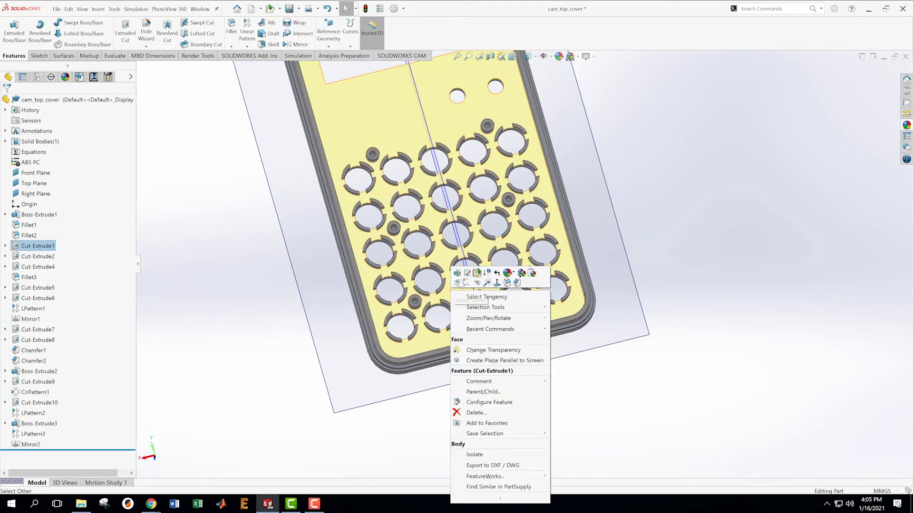
{"action": "left_click", "coordinate": [467, 282]}
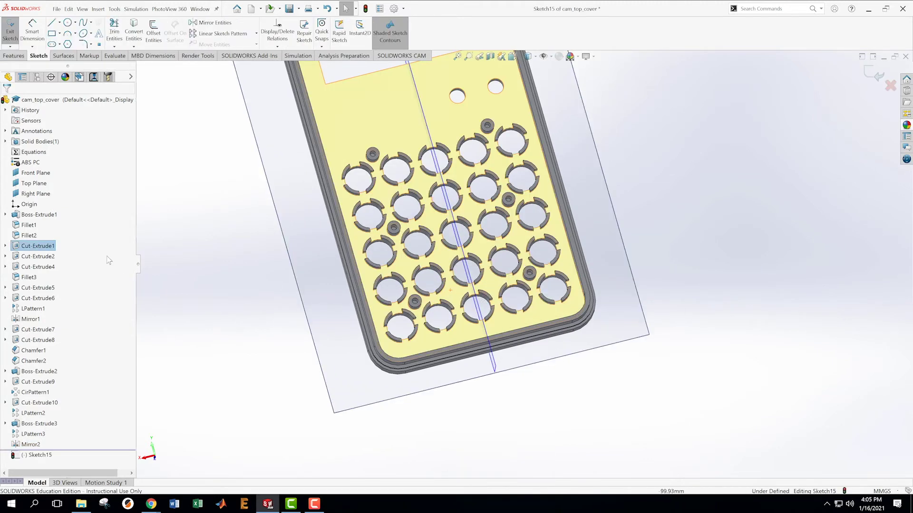
{"action": "right_click", "coordinate": [43, 456]}
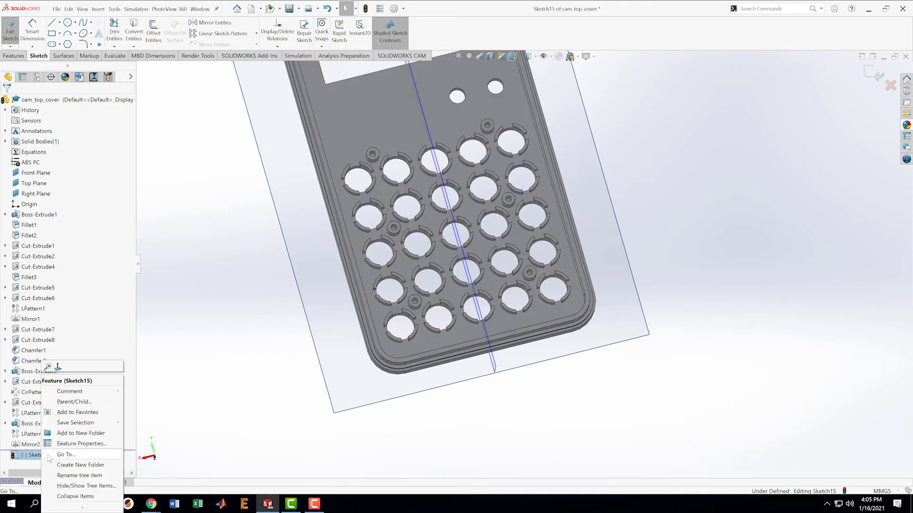
{"action": "left_click", "coordinate": [62, 371]}
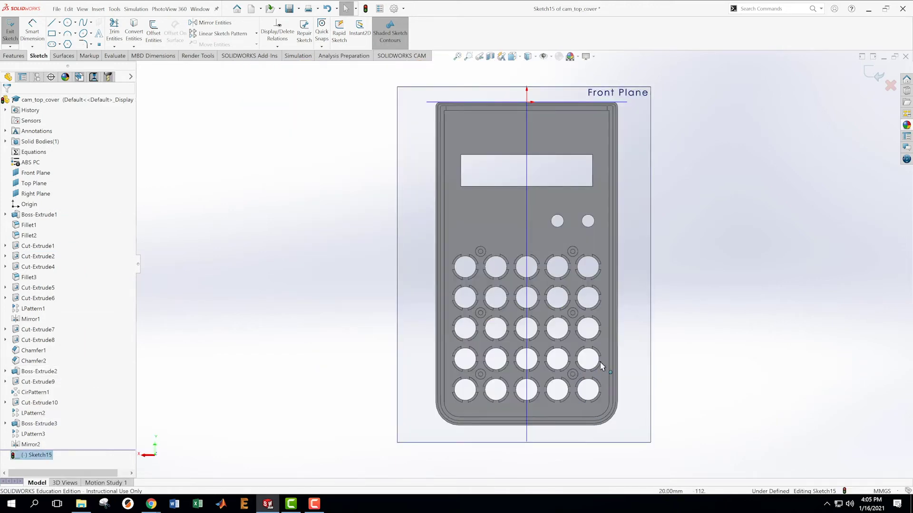
Sketch two concentric circles, about 4 mm and 2.5 mm in diameter, between the second and third button columns and the two lowest rows
{"action": "scroll", "coordinate": [613, 397], "scroll_direction": "down", "scroll_amount": 3}
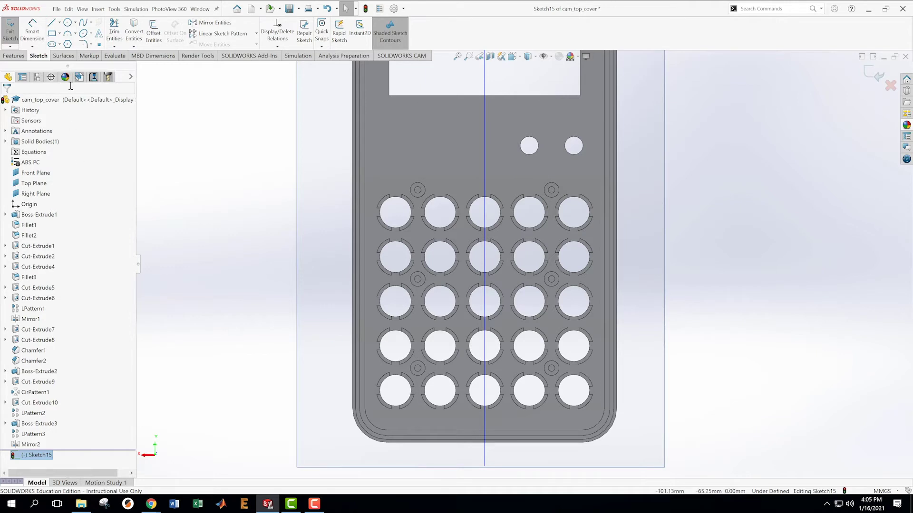
{"action": "left_click", "coordinate": [67, 23]}
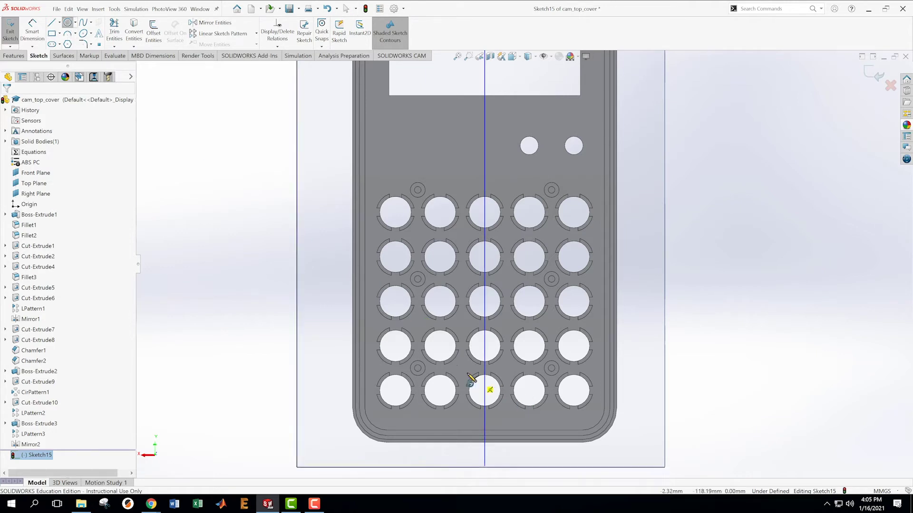
{"action": "left_click", "coordinate": [463, 367]}
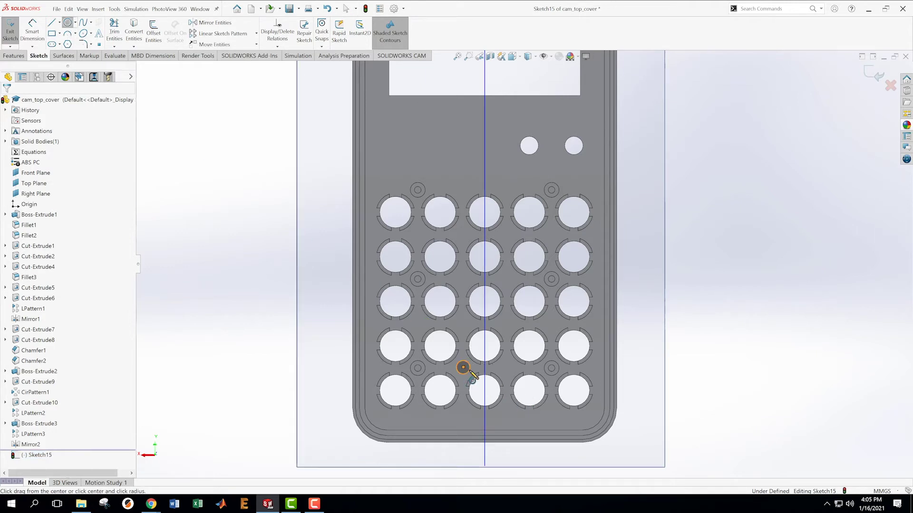
{"action": "left_click", "coordinate": [468, 375]}
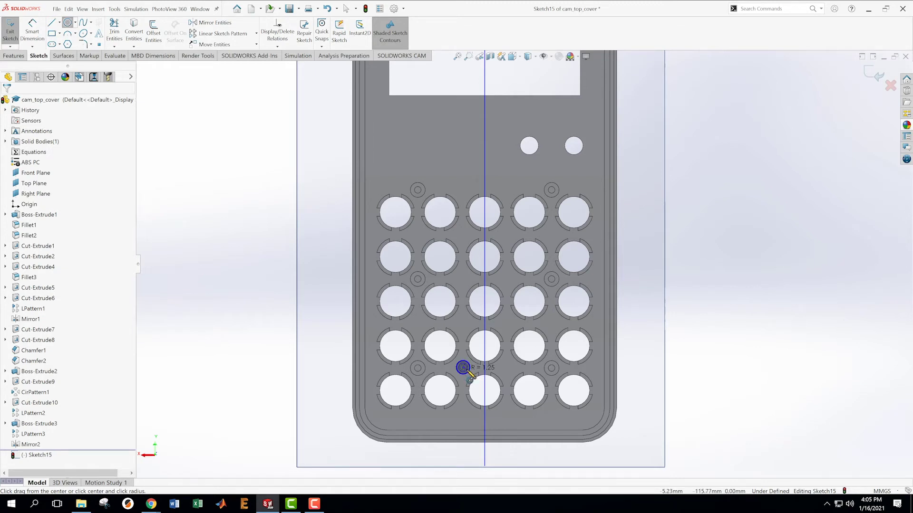
{"action": "key", "text": "Escape"}
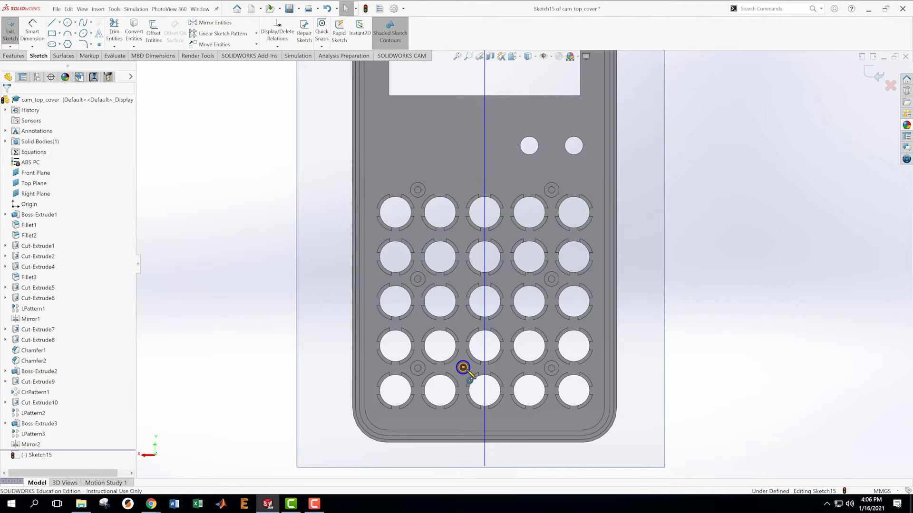
{"action": "key", "text": "Escape"}
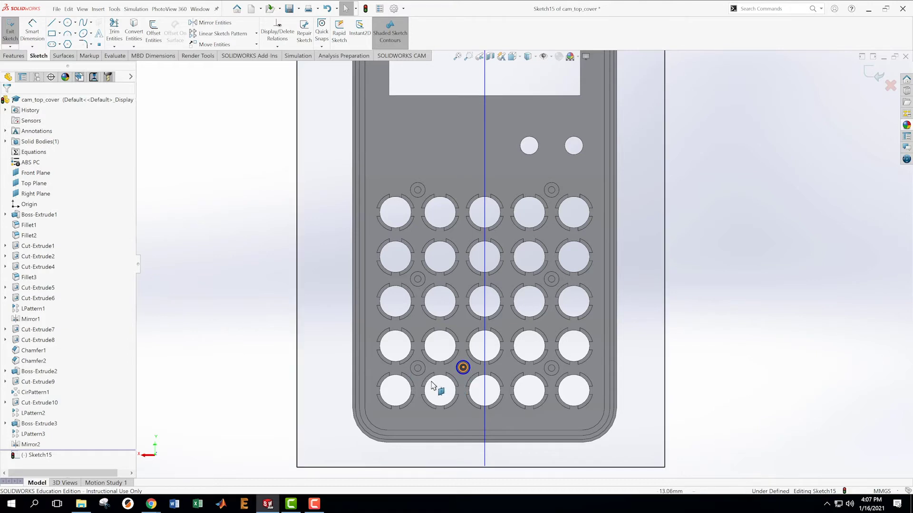
Dimension the outer circle's diameter to 2.6 mm
{"action": "scroll", "coordinate": [476, 392], "scroll_direction": "down", "scroll_amount": 4}
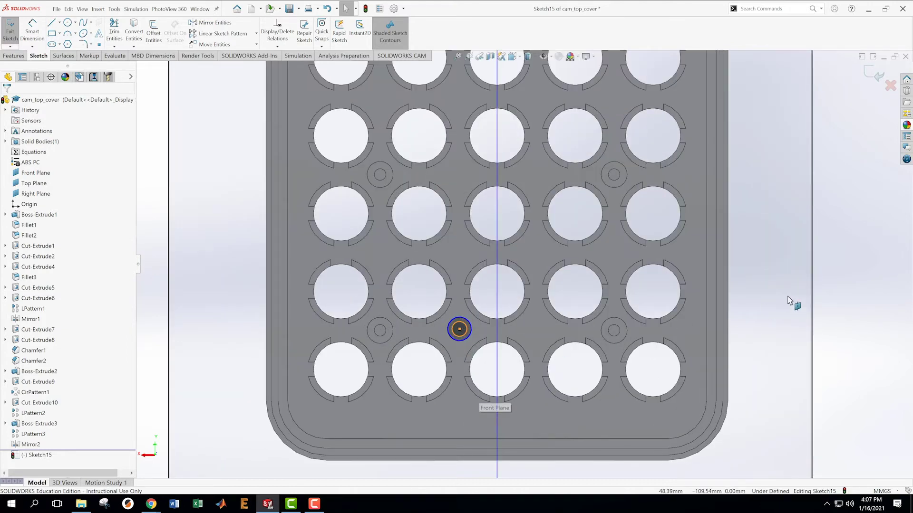
{"action": "scroll", "coordinate": [526, 364], "scroll_direction": "down", "scroll_amount": 3}
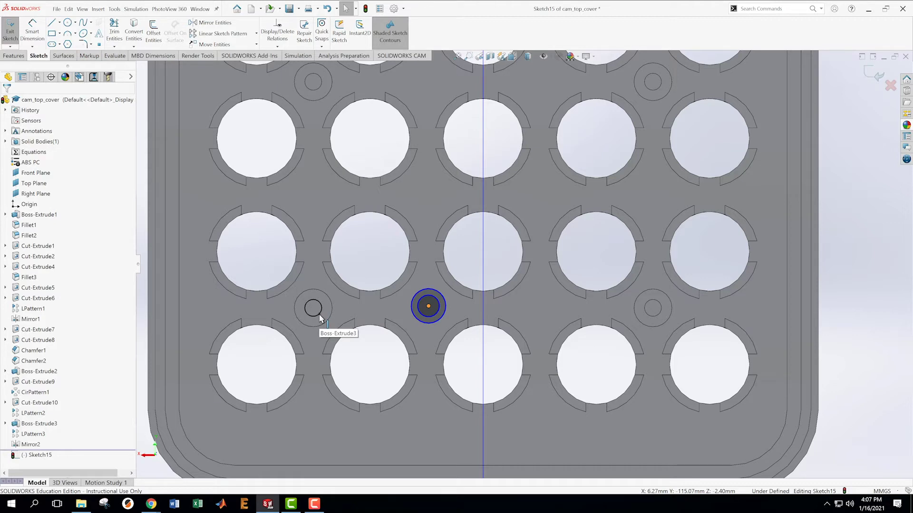
{"action": "scroll", "coordinate": [454, 338], "scroll_direction": "up", "scroll_amount": 2}
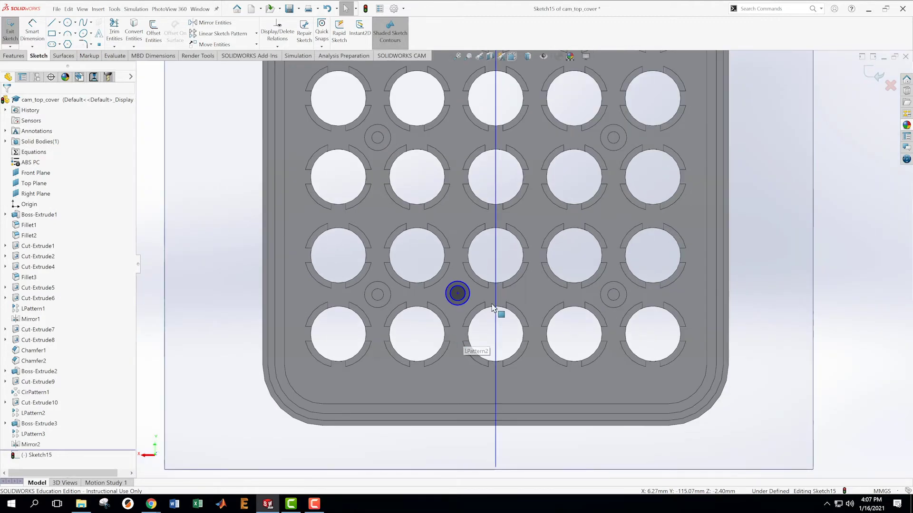
{"action": "scroll", "coordinate": [492, 308], "scroll_direction": "down", "scroll_amount": 2}
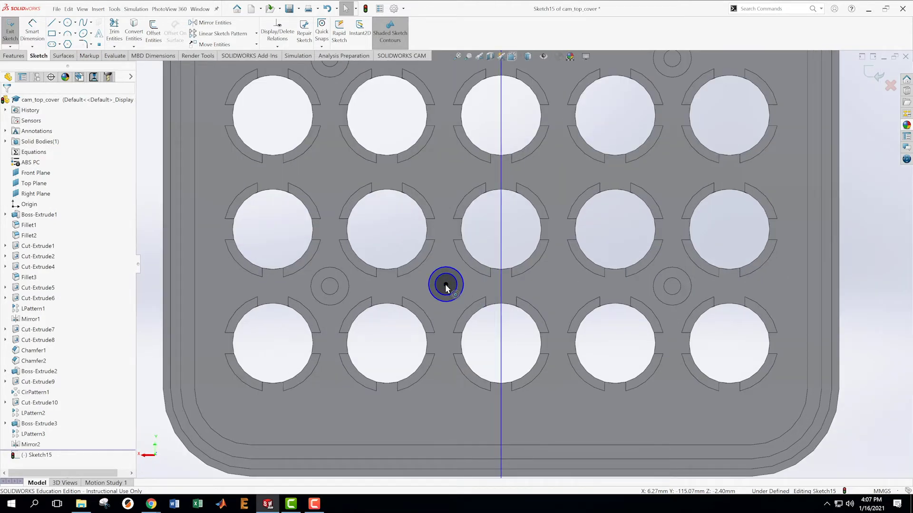
{"action": "key", "text": "s"}
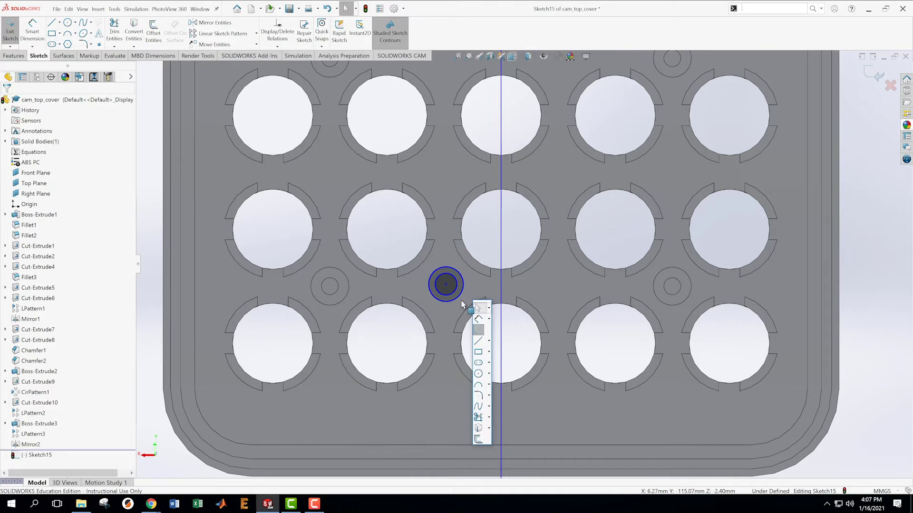
{"action": "left_click", "coordinate": [478, 319]}
{"action": "left_click", "coordinate": [457, 300]}
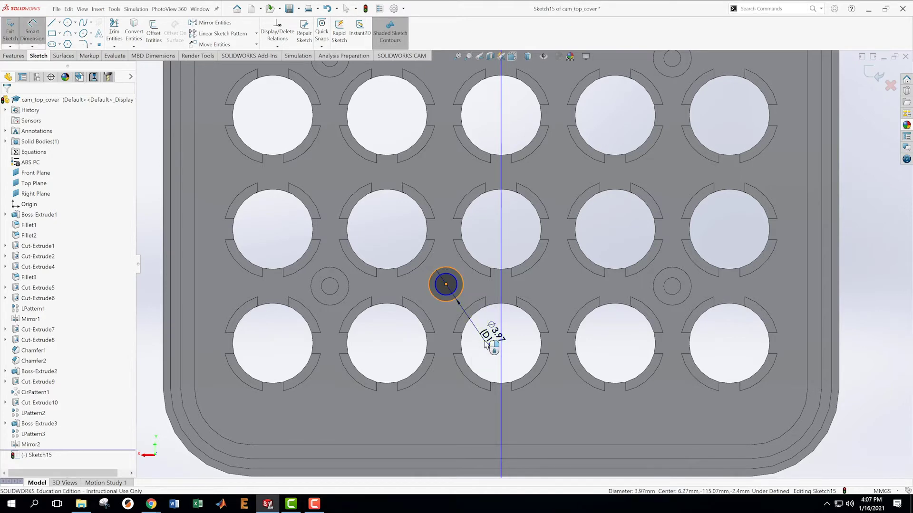
{"action": "left_click", "coordinate": [485, 343]}
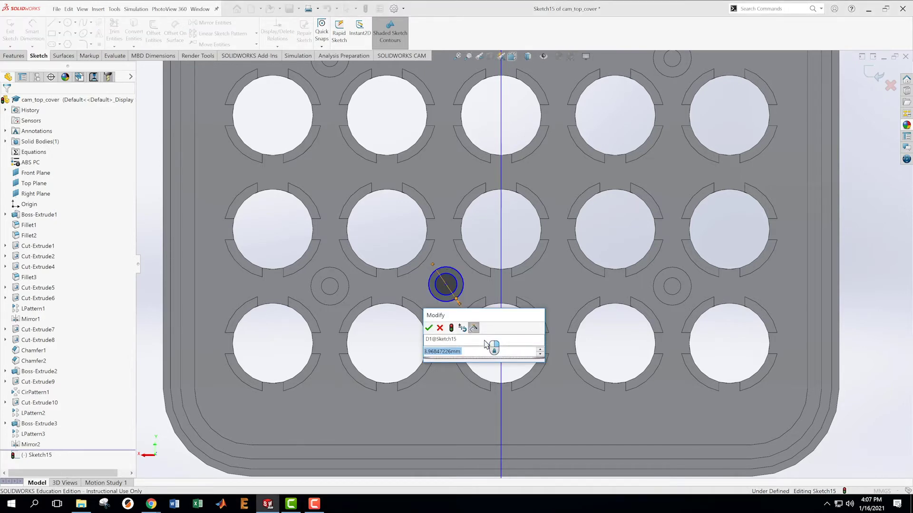
{"action": "type", "text": "2.6"}
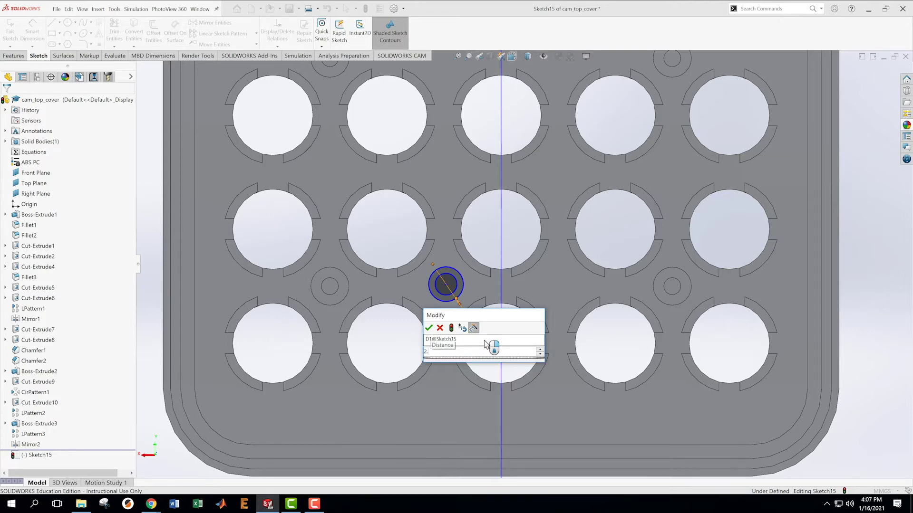
{"action": "key", "text": "Return"}
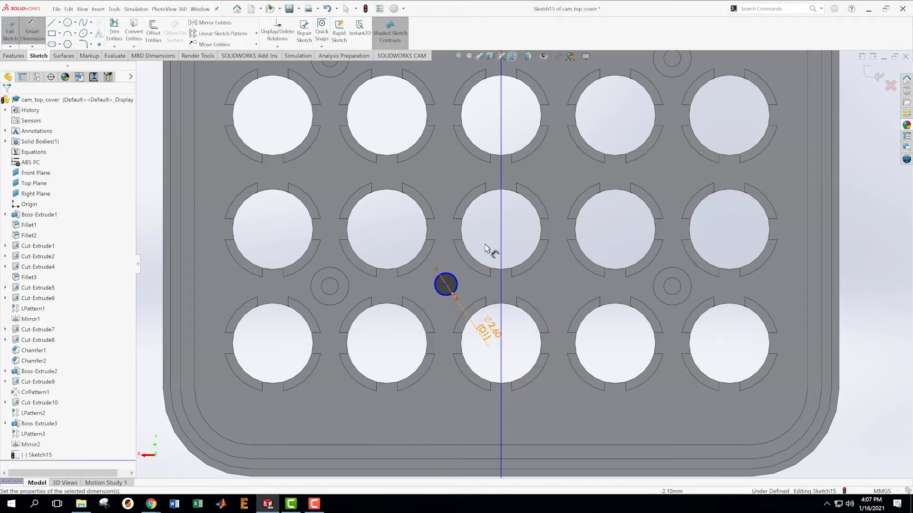
Dimension the inner circle's diameter to 1.05 mm
{"action": "scroll", "coordinate": [448, 289], "scroll_direction": "down", "scroll_amount": 10}
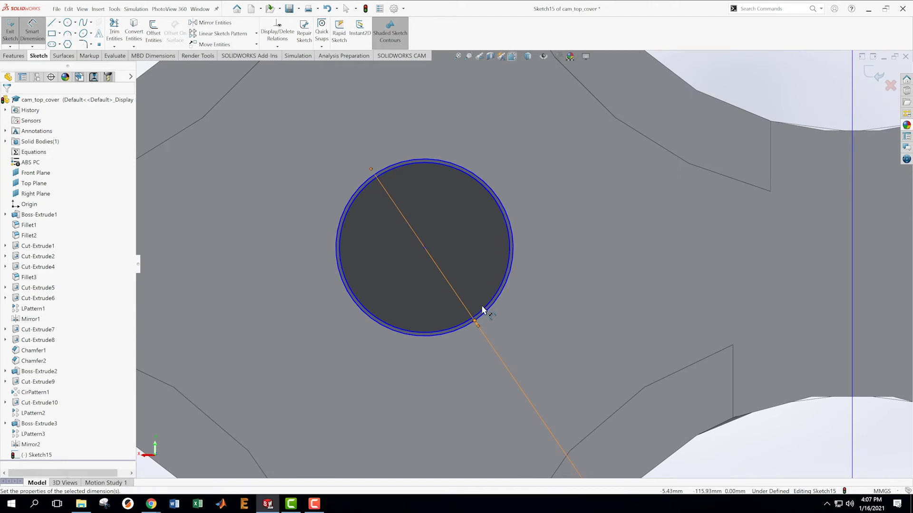
{"action": "left_click", "coordinate": [481, 312]}
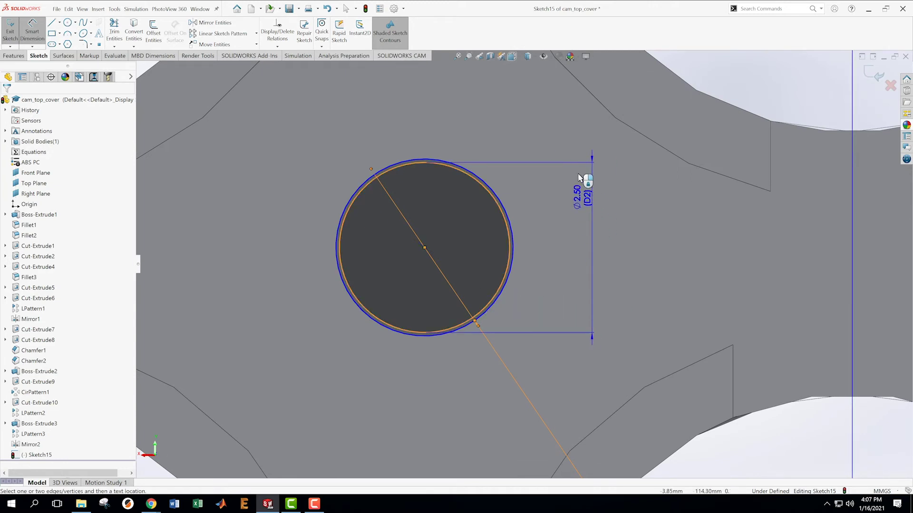
{"action": "left_click", "coordinate": [521, 133]}
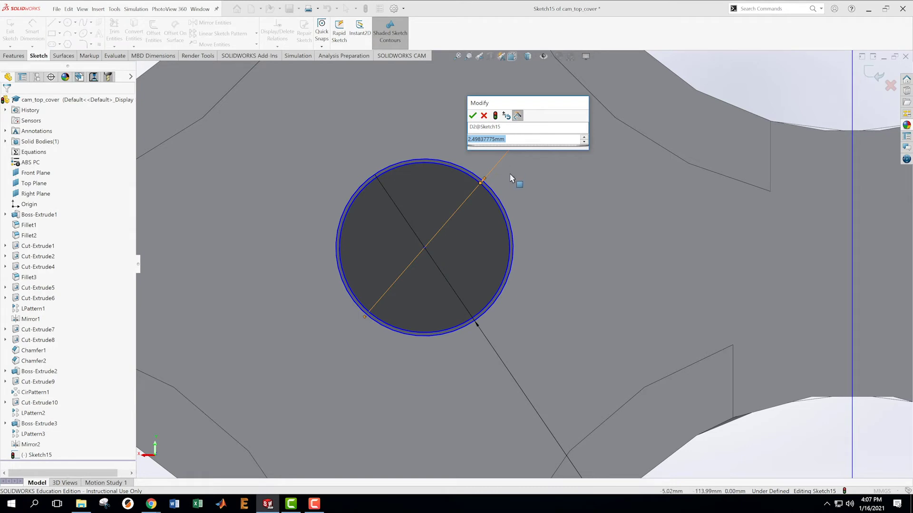
{"action": "type", "text": "1.05"}
{"action": "key", "text": "Return"}
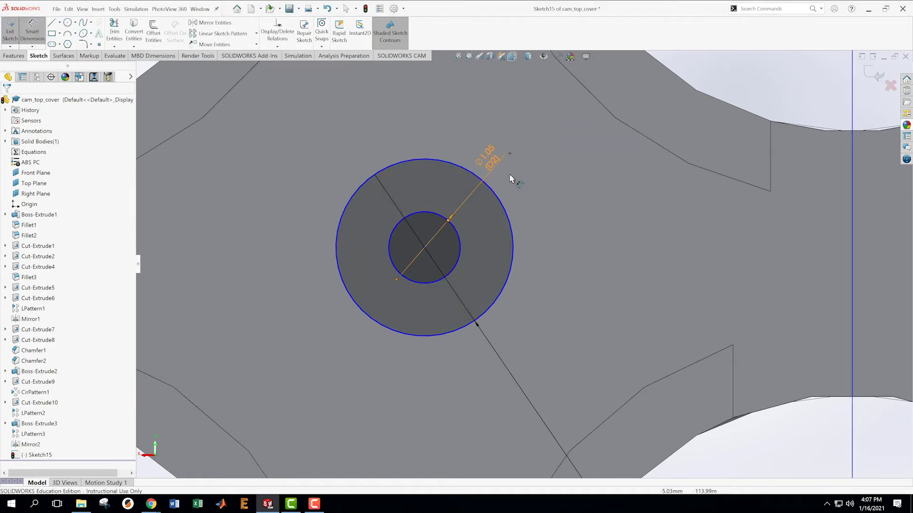
{"action": "key", "text": "Escape"}
Dimension the horizontal distance from the concentric circles' centre to the vertical centreline as 6.5 mm
{"action": "scroll", "coordinate": [588, 285], "scroll_direction": "up", "scroll_amount": 5}
{"action": "scroll", "coordinate": [588, 277], "scroll_direction": "up", "scroll_amount": 2}
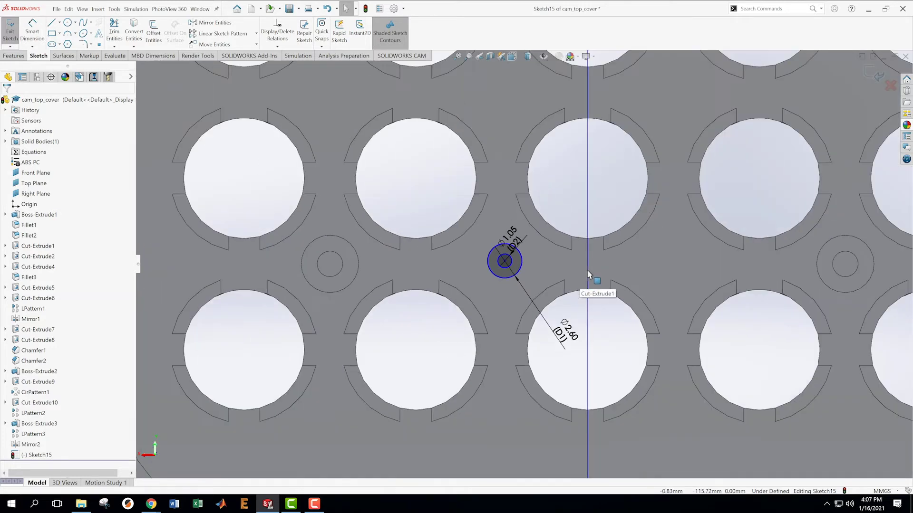
{"action": "scroll", "coordinate": [512, 272], "scroll_direction": "down", "scroll_amount": 1}
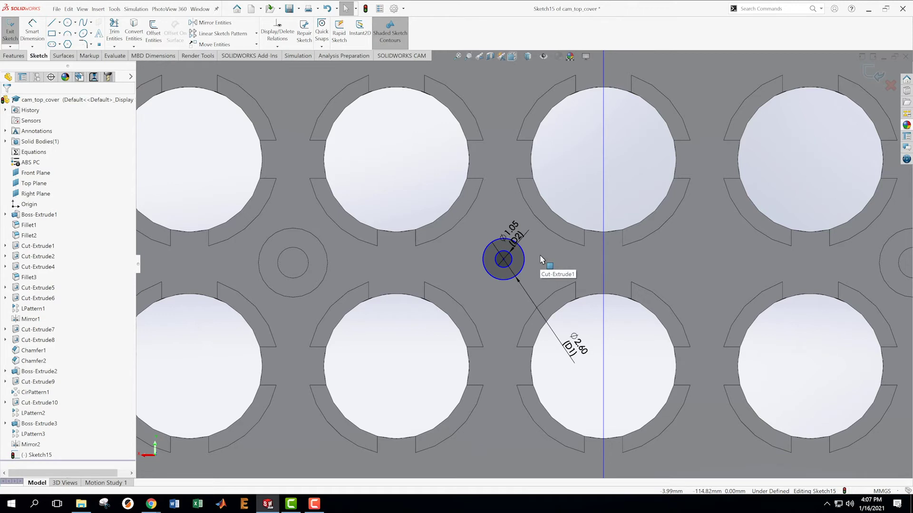
{"action": "key", "text": "s"}
{"action": "left_click", "coordinate": [550, 274]}
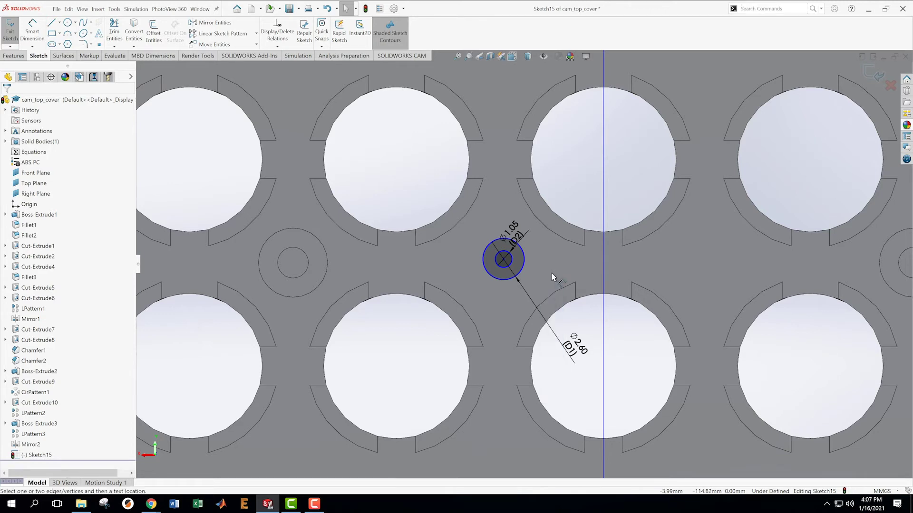
{"action": "left_click", "coordinate": [503, 259]}
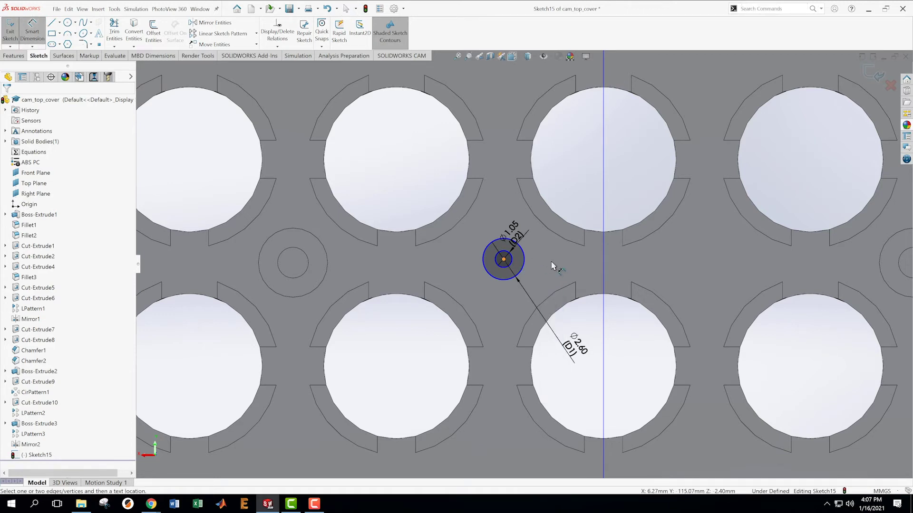
{"action": "left_click", "coordinate": [603, 270]}
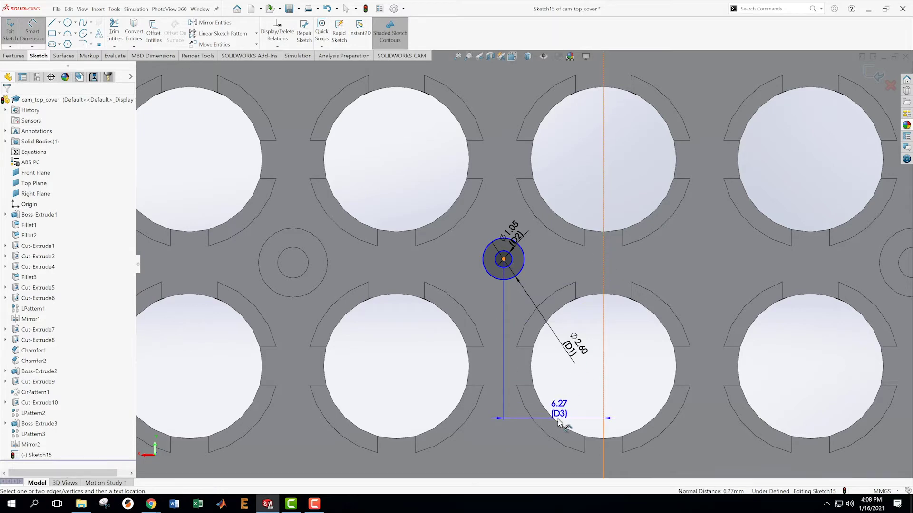
{"action": "left_click", "coordinate": [526, 420]}
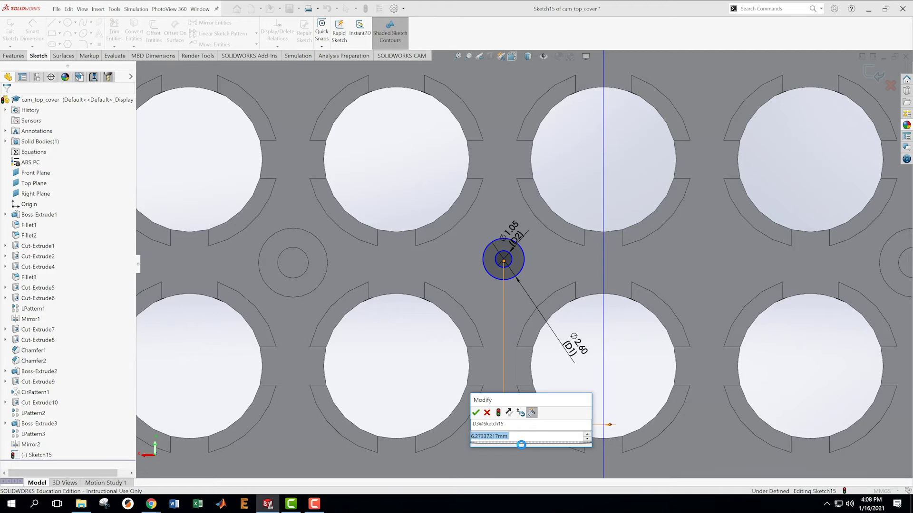
{"action": "type", "text": "6.5"}
{"action": "key", "text": "Return"}
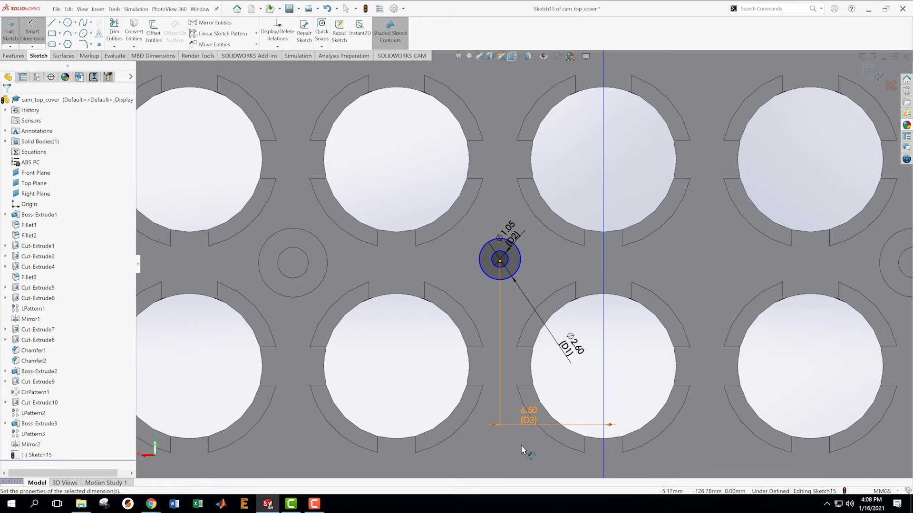
{"action": "scroll", "coordinate": [533, 279], "scroll_direction": "up", "scroll_amount": 3}
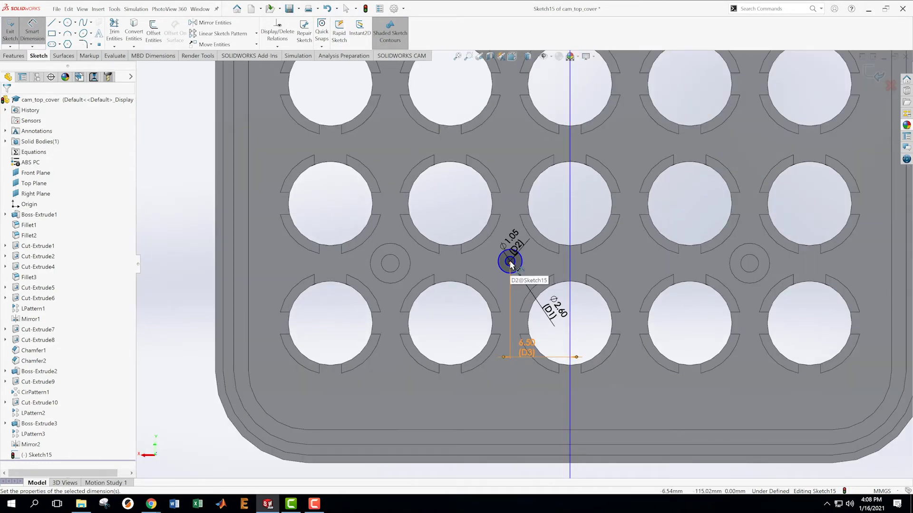
{"action": "key", "text": "Escape"}
{"action": "key", "text": "Escape"}
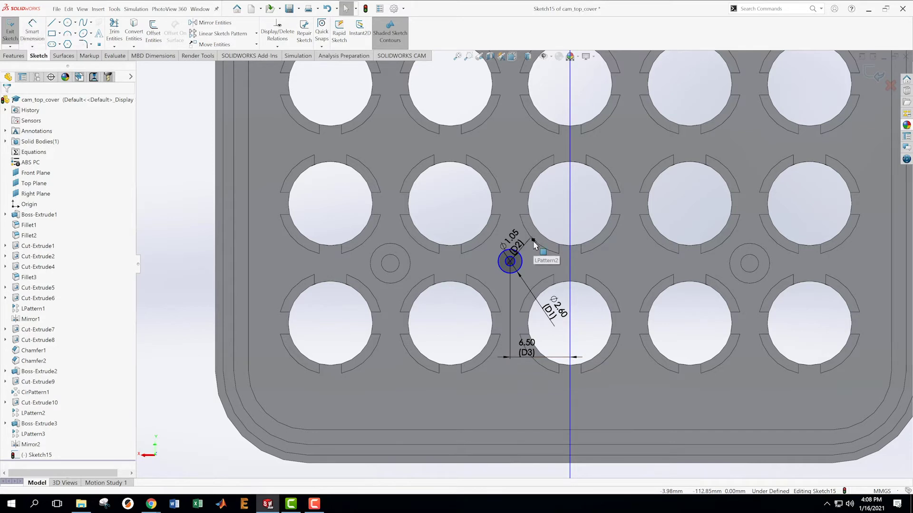
Dimension the vertical distance from the circles' centre to the horizontal plane at the cover's display end as 115.3 mm
{"action": "key", "text": "s"}
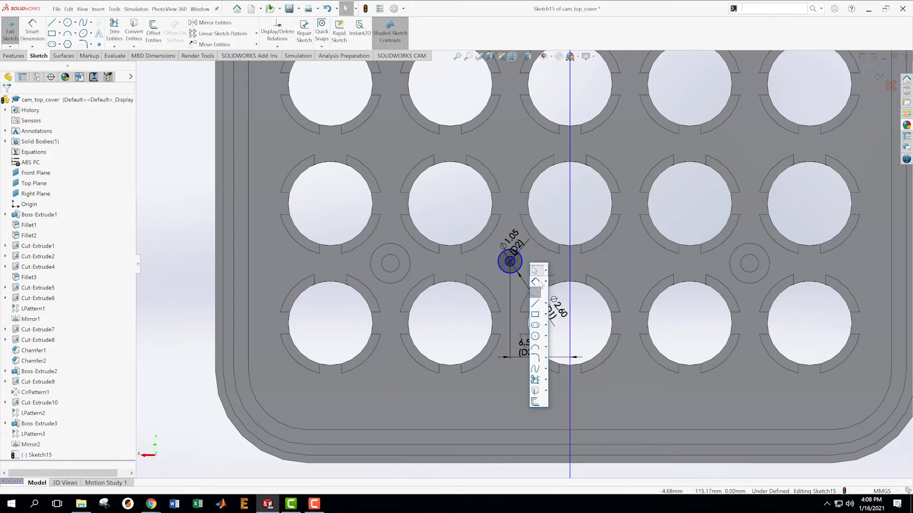
{"action": "left_click", "coordinate": [536, 282]}
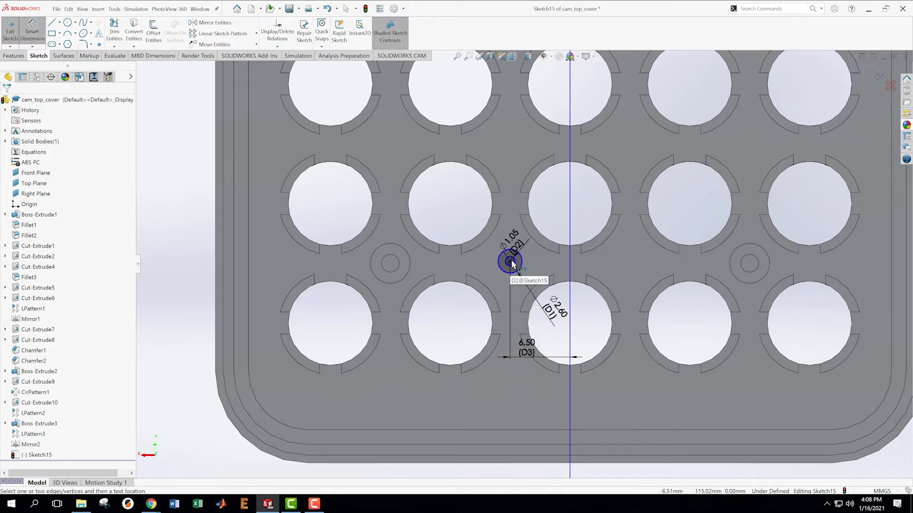
{"action": "scroll", "coordinate": [512, 265], "scroll_direction": "down", "scroll_amount": 8}
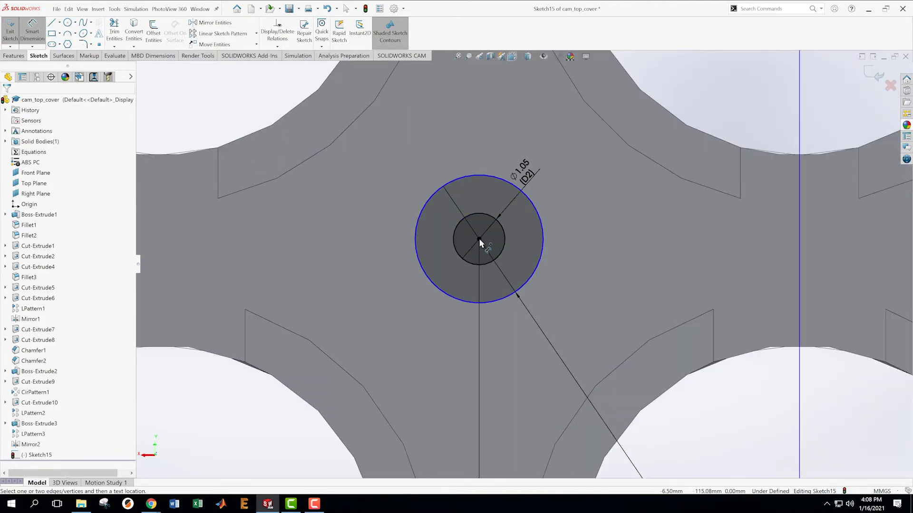
{"action": "scroll", "coordinate": [480, 241], "scroll_direction": "up", "scroll_amount": 10}
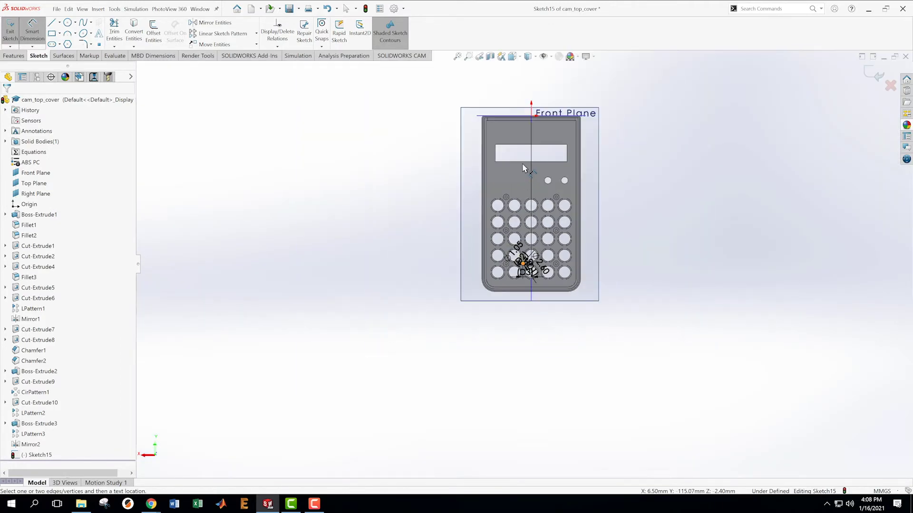
{"action": "scroll", "coordinate": [509, 181], "scroll_direction": "down", "scroll_amount": 2}
{"action": "scroll", "coordinate": [458, 305], "scroll_direction": "down", "scroll_amount": 5}
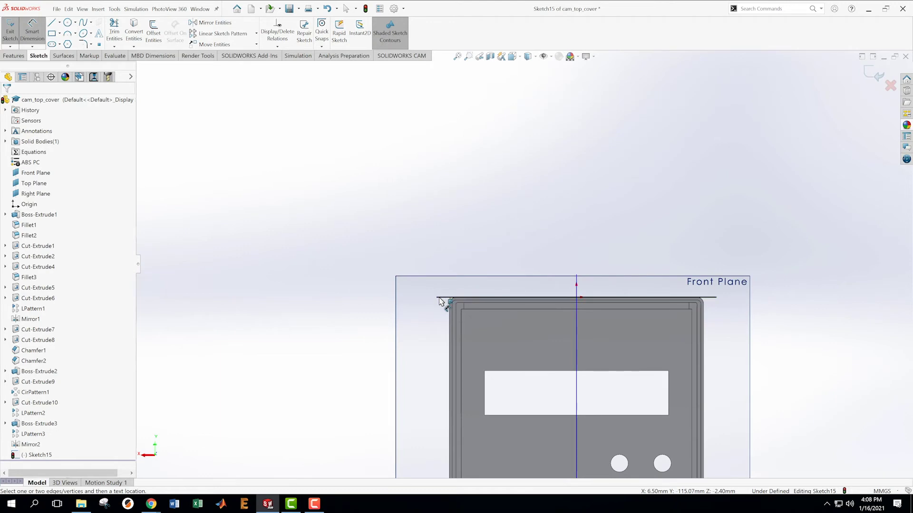
{"action": "left_click", "coordinate": [439, 298]}
{"action": "left_click", "coordinate": [332, 410]}
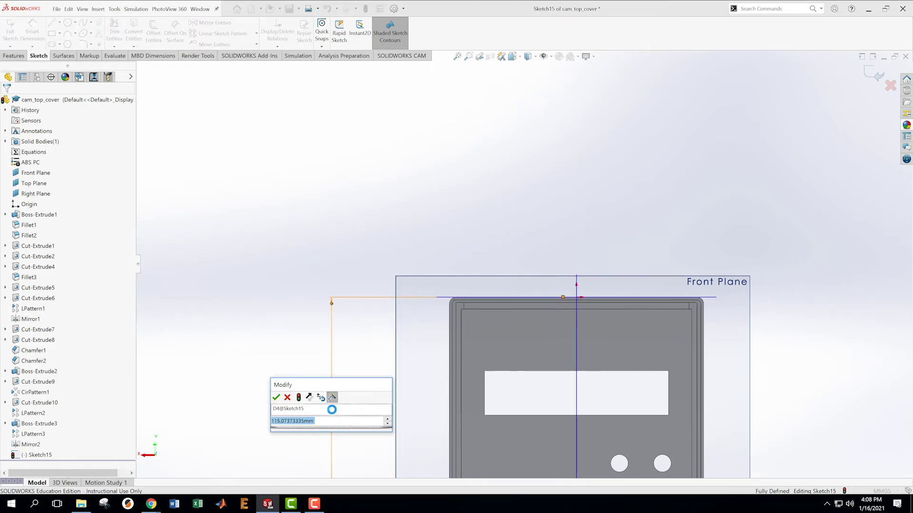
{"action": "type", "text": "115."}
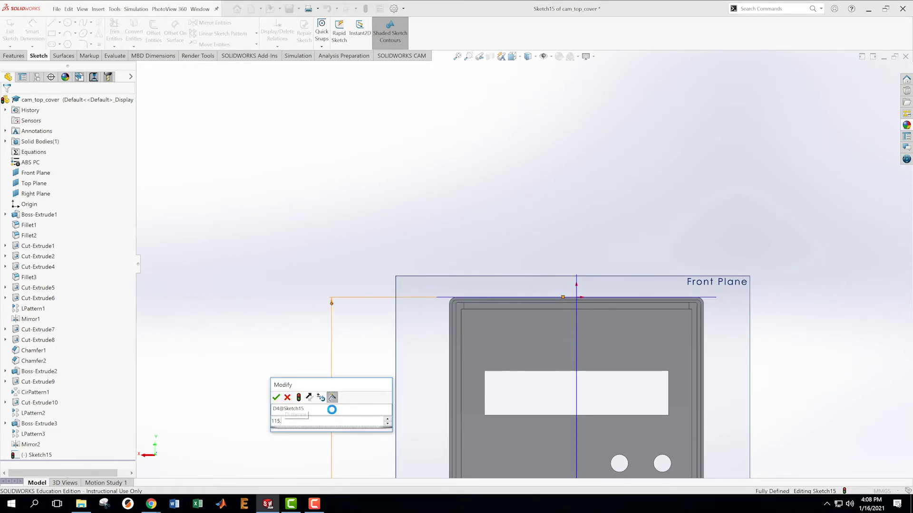
{"action": "type", "text": "3"}
{"action": "key", "text": "Return"}
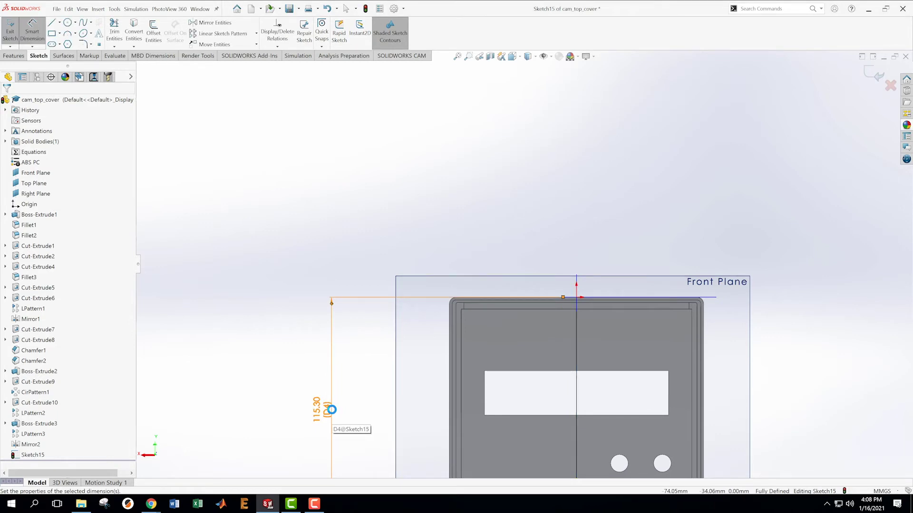
{"action": "left_click", "coordinate": [579, 192]}
Exit the sketch and extrude the ring profile as a blind boss with a depth of 8.1-2.4, giving 5.7 mm
{"action": "scroll", "coordinate": [613, 273], "scroll_direction": "down", "scroll_amount": 8}
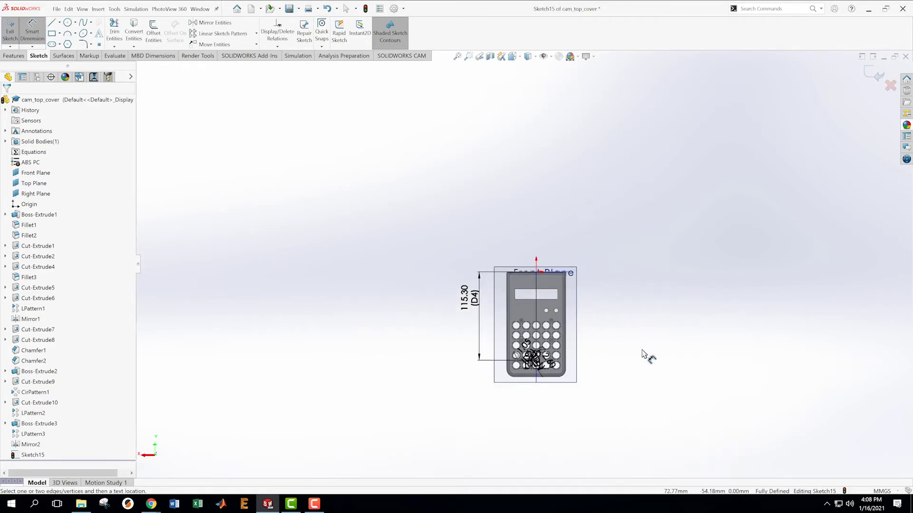
{"action": "scroll", "coordinate": [611, 350], "scroll_direction": "up", "scroll_amount": 5}
{"action": "scroll", "coordinate": [460, 383], "scroll_direction": "up", "scroll_amount": 3}
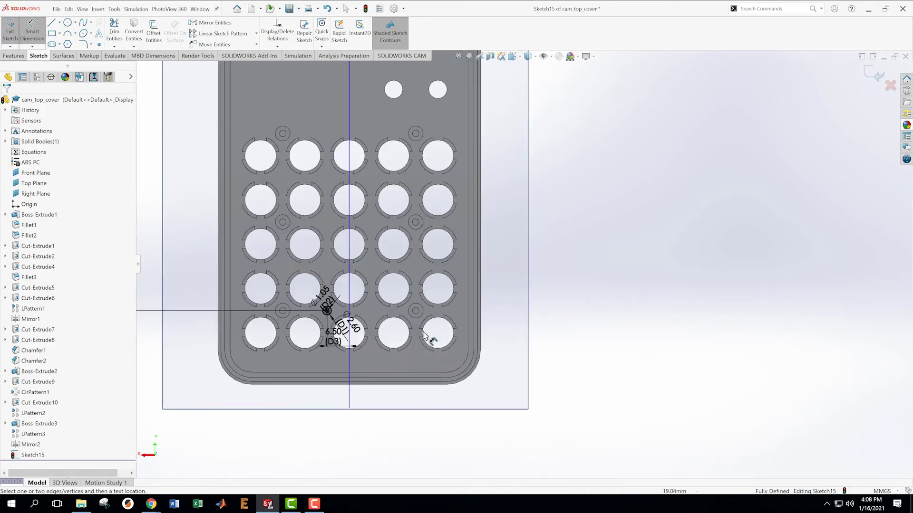
{"action": "scroll", "coordinate": [325, 310], "scroll_direction": "up", "scroll_amount": 2}
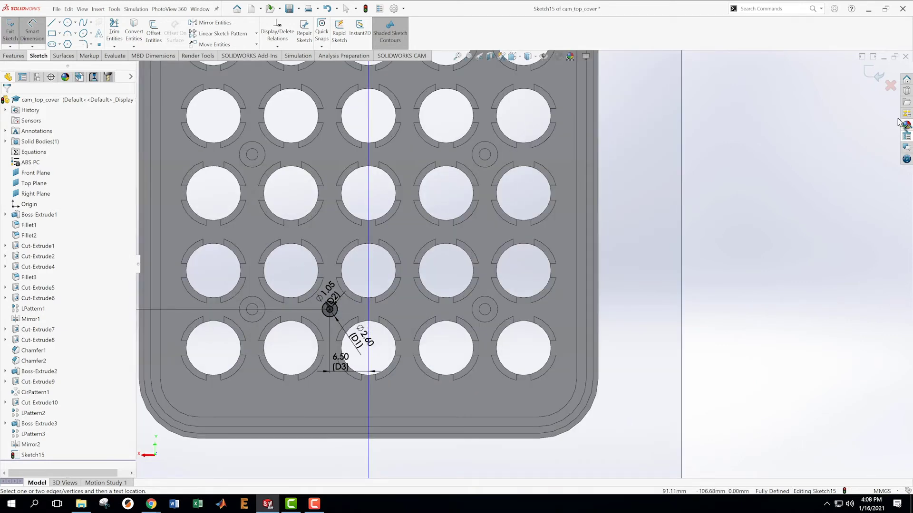
{"action": "scroll", "coordinate": [898, 114], "scroll_direction": "down", "scroll_amount": 2}
{"action": "left_click", "coordinate": [875, 74]}
{"action": "scroll", "coordinate": [537, 266], "scroll_direction": "down", "scroll_amount": 3}
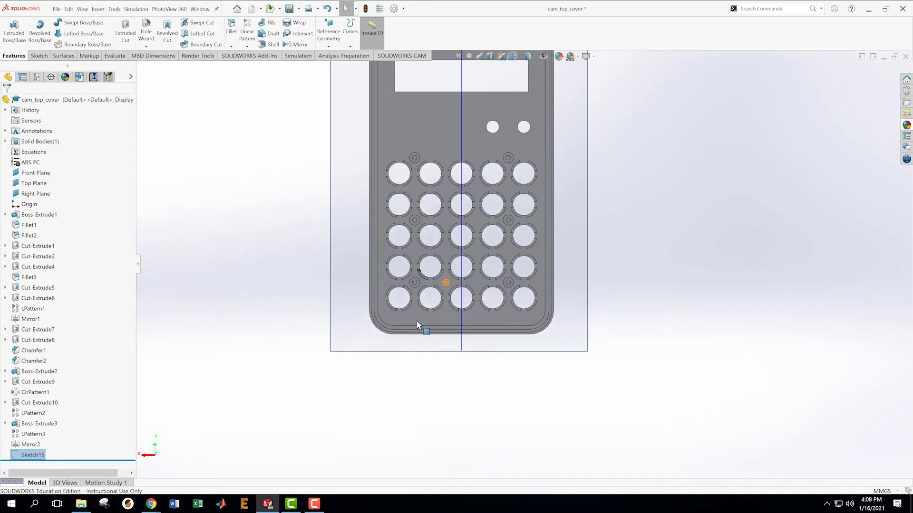
{"action": "middle_click_drag", "start_coordinate": [587, 257], "coordinate": [469, 295]}
{"action": "scroll", "coordinate": [453, 304], "scroll_direction": "up", "scroll_amount": 3}
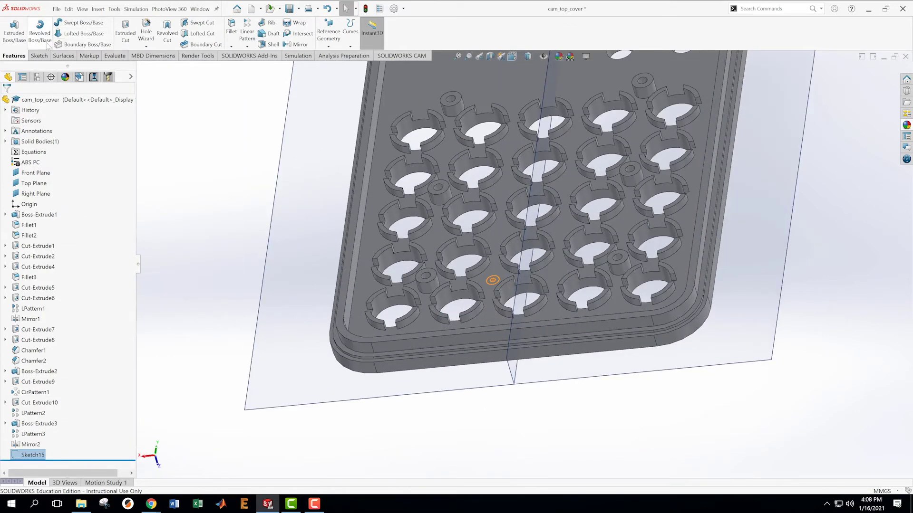
{"action": "left_click", "coordinate": [9, 34]}
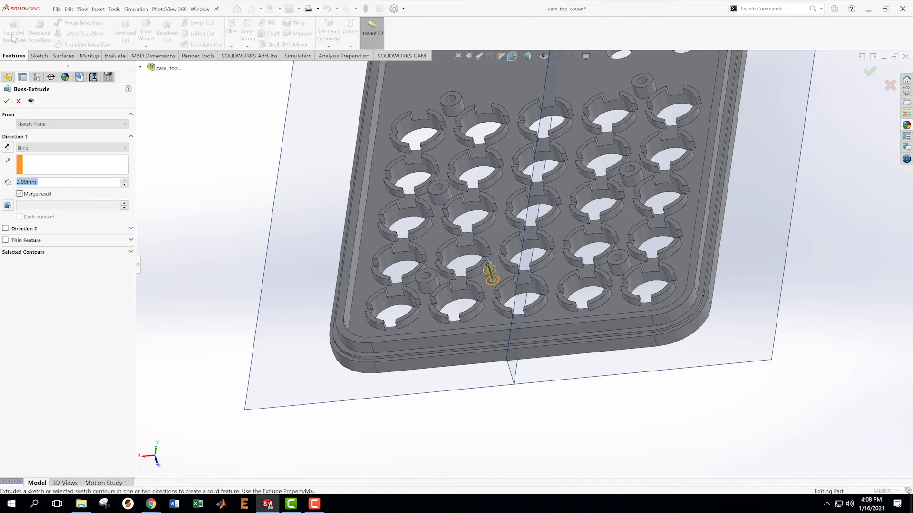
{"action": "type", "text": "8"}
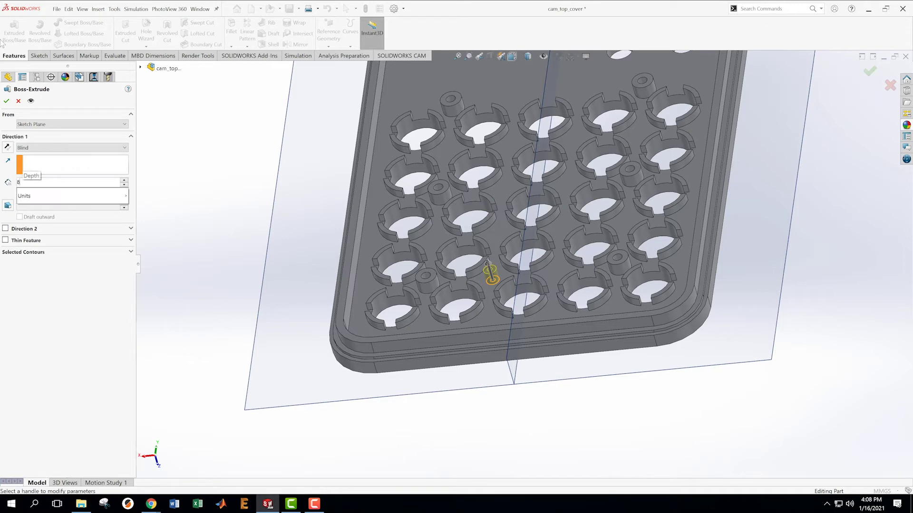
{"action": "type", "text": ".1-2.4"}
{"action": "key", "text": "Return"}
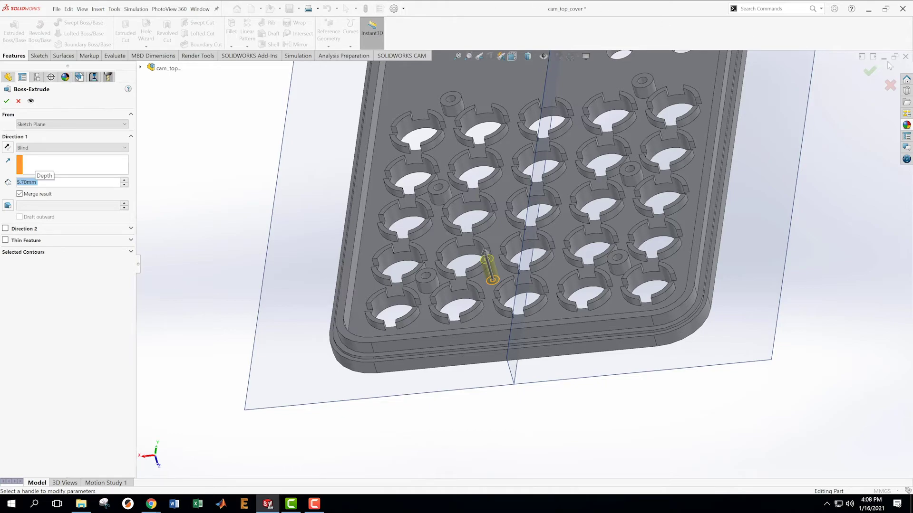
{"action": "left_click", "coordinate": [870, 71]}
Examine the new small hollow boss and the surrounding button rings from several angles and distances
{"action": "scroll", "coordinate": [523, 318], "scroll_direction": "down", "scroll_amount": 3}
{"action": "scroll", "coordinate": [523, 318], "scroll_direction": "up", "scroll_amount": 3}
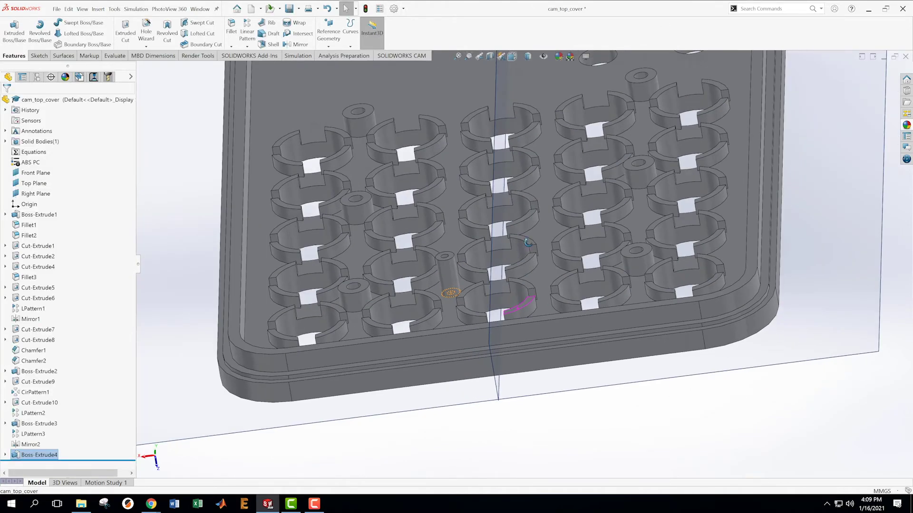
{"action": "middle_click_drag", "start_coordinate": [523, 317], "coordinate": [521, 268]}
{"action": "scroll", "coordinate": [522, 268], "scroll_direction": "up", "scroll_amount": 4}
{"action": "scroll", "coordinate": [559, 307], "scroll_direction": "down", "scroll_amount": 2}
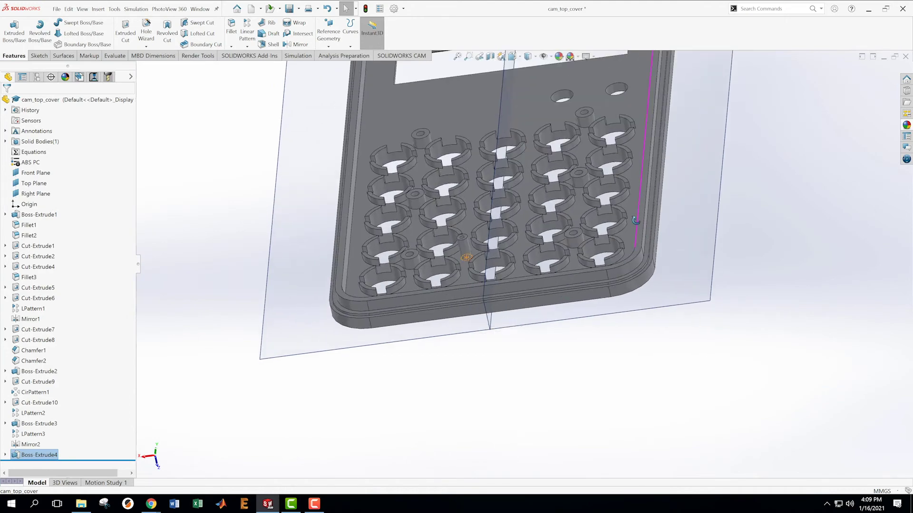
{"action": "middle_click_drag", "start_coordinate": [627, 229], "coordinate": [636, 241]}
{"action": "scroll", "coordinate": [482, 224], "scroll_direction": "down", "scroll_amount": 3}
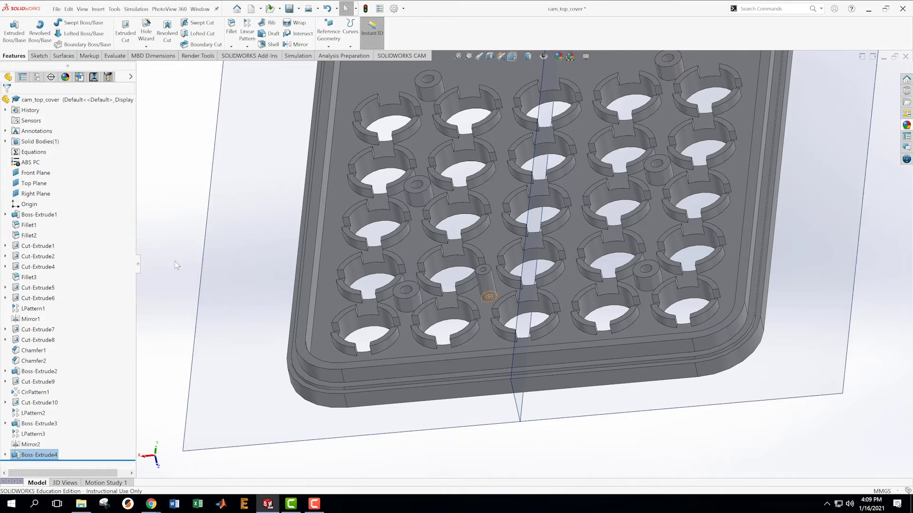
{"action": "scroll", "coordinate": [508, 270], "scroll_direction": "up", "scroll_amount": 3}
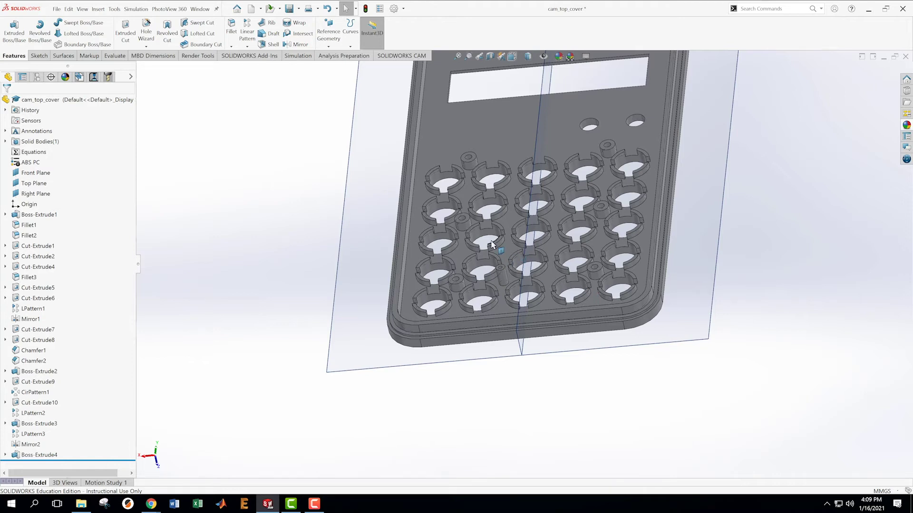
{"action": "scroll", "coordinate": [547, 228], "scroll_direction": "up", "scroll_amount": 2}
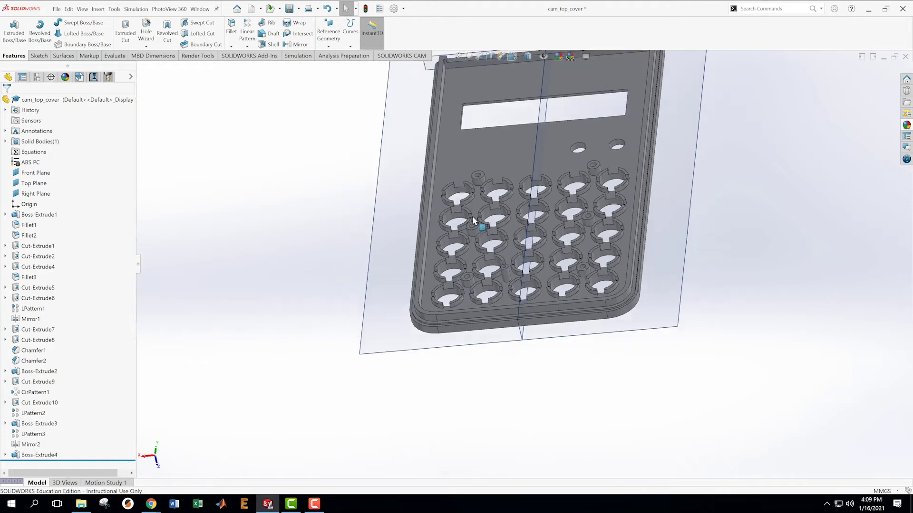
Start a new sketch on the cover's inner face around the button rings and orient the view normal to it
{"action": "scroll", "coordinate": [478, 217], "scroll_direction": "down", "scroll_amount": 2}
{"action": "scroll", "coordinate": [490, 222], "scroll_direction": "down", "scroll_amount": 2}
{"action": "right_click", "coordinate": [507, 228]}
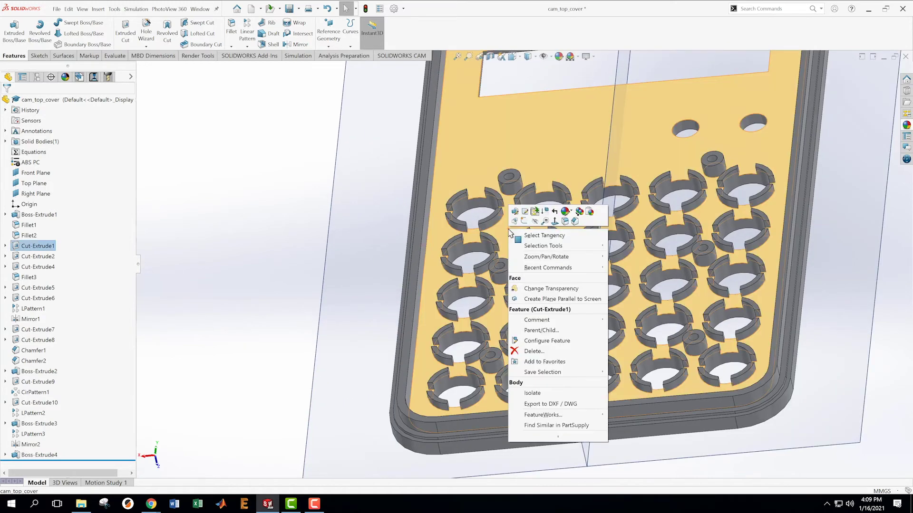
{"action": "left_click", "coordinate": [525, 221]}
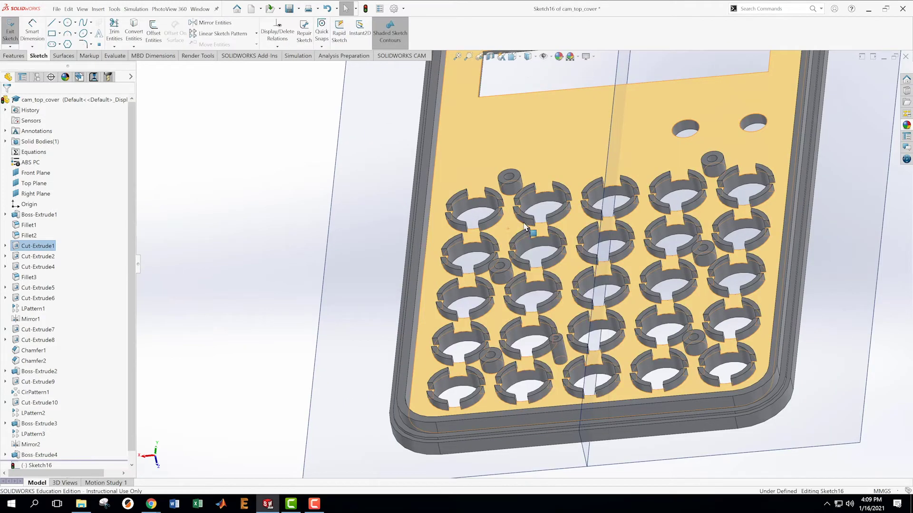
{"action": "right_click", "coordinate": [47, 466]}
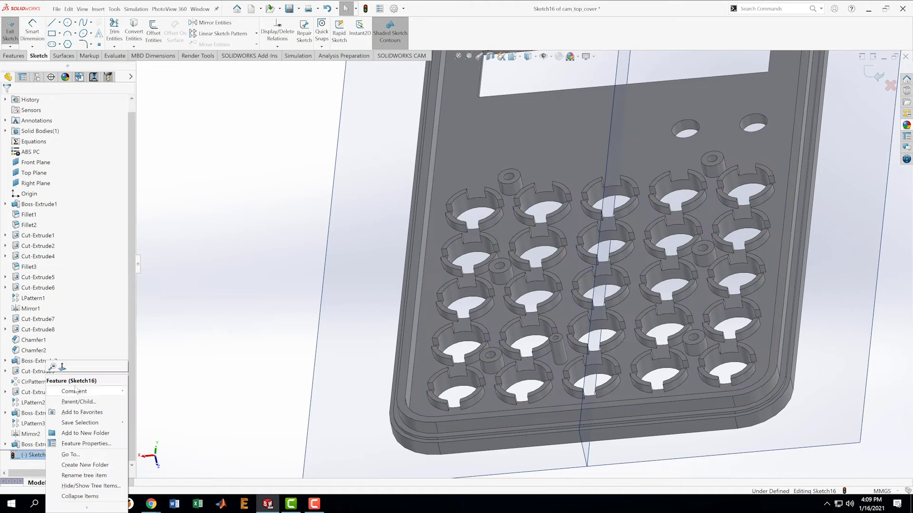
{"action": "left_click", "coordinate": [62, 367]}
{"action": "scroll", "coordinate": [522, 320], "scroll_direction": "down", "scroll_amount": 3}
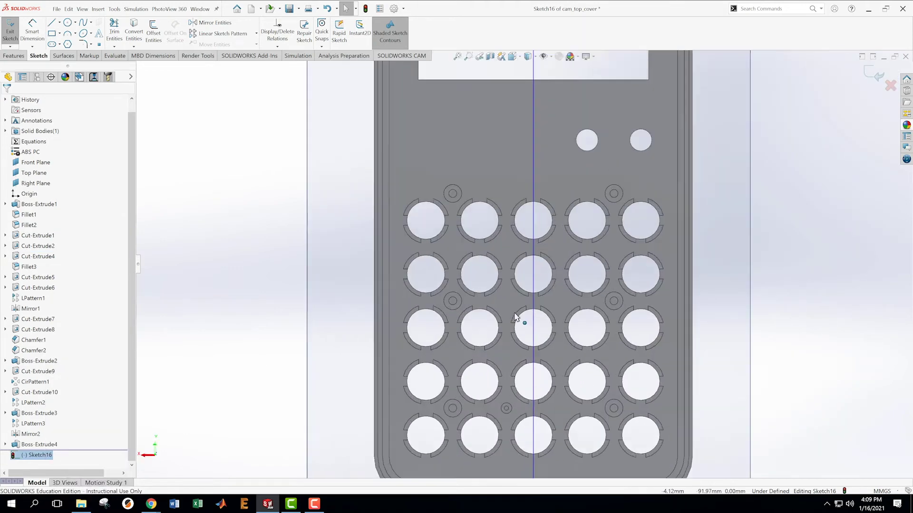
Sketch two concentric circles, about 3.9 mm and 2.3 mm in diameter, between the first two button columns and the first two button rows
{"action": "left_click", "coordinate": [68, 22]}
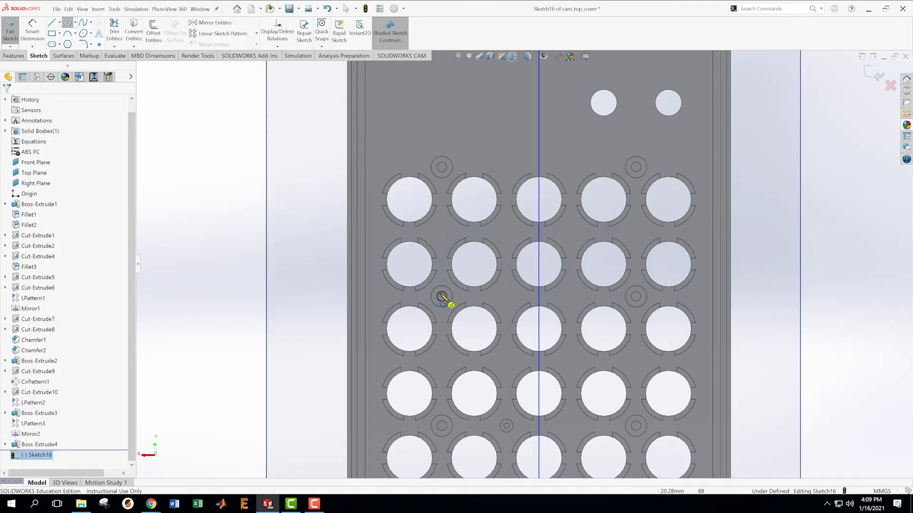
{"action": "left_click", "coordinate": [441, 232]}
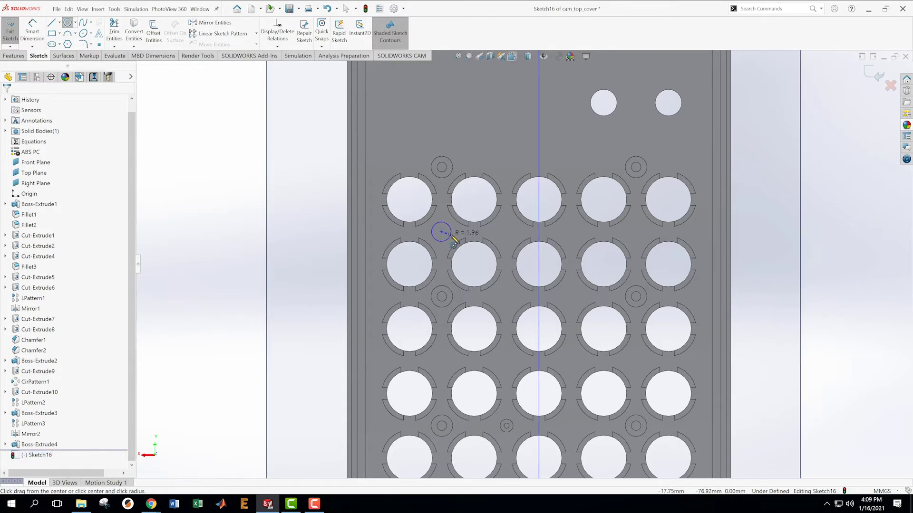
{"action": "left_click", "coordinate": [442, 241]}
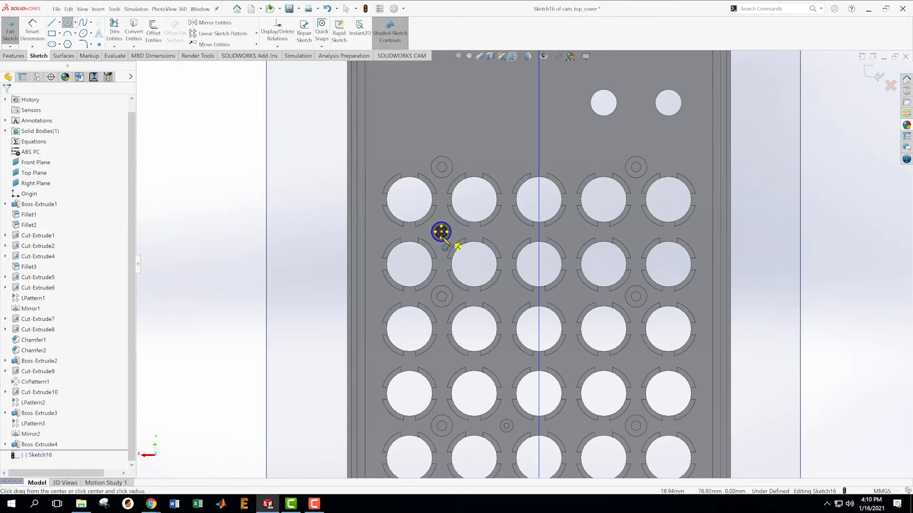
{"action": "key", "text": "Escape"}
{"action": "scroll", "coordinate": [440, 240], "scroll_direction": "down", "scroll_amount": 8}
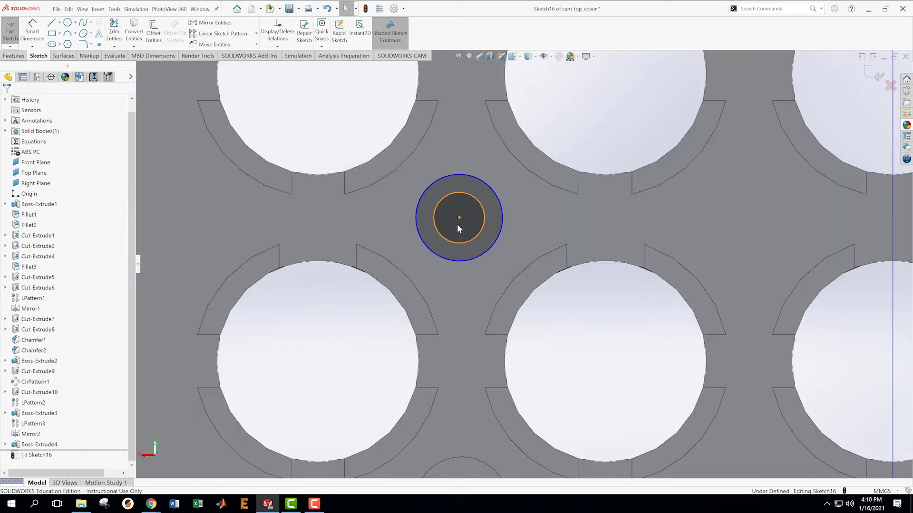
{"action": "right_click", "coordinate": [482, 228]}
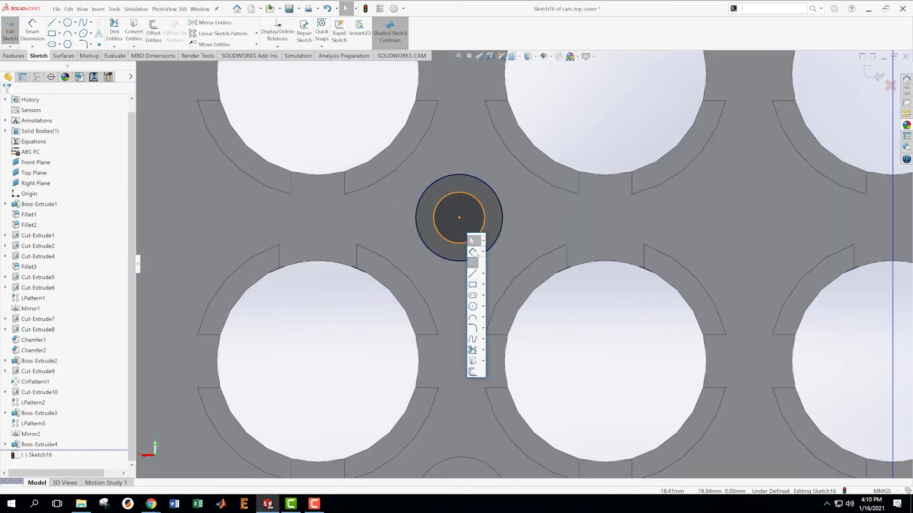
{"action": "left_click", "coordinate": [477, 246]}
{"action": "left_click", "coordinate": [484, 227]}
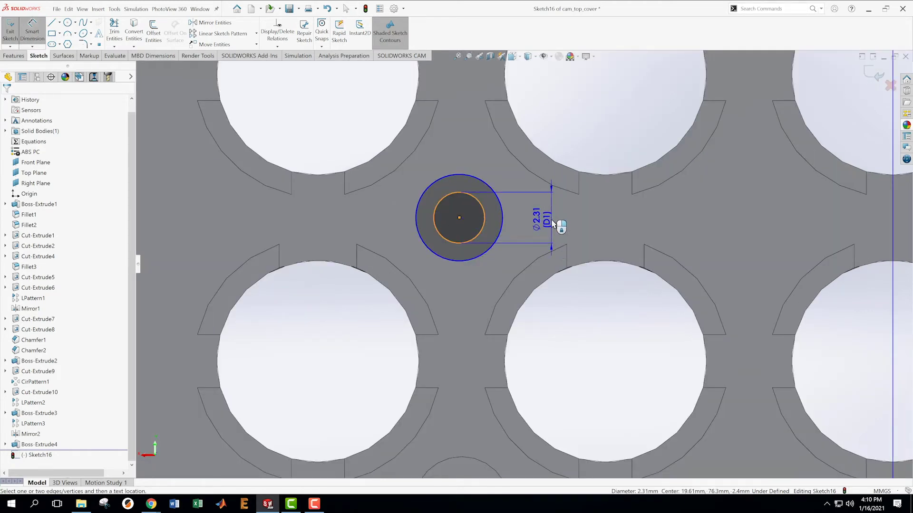
{"action": "left_click", "coordinate": [552, 253]}
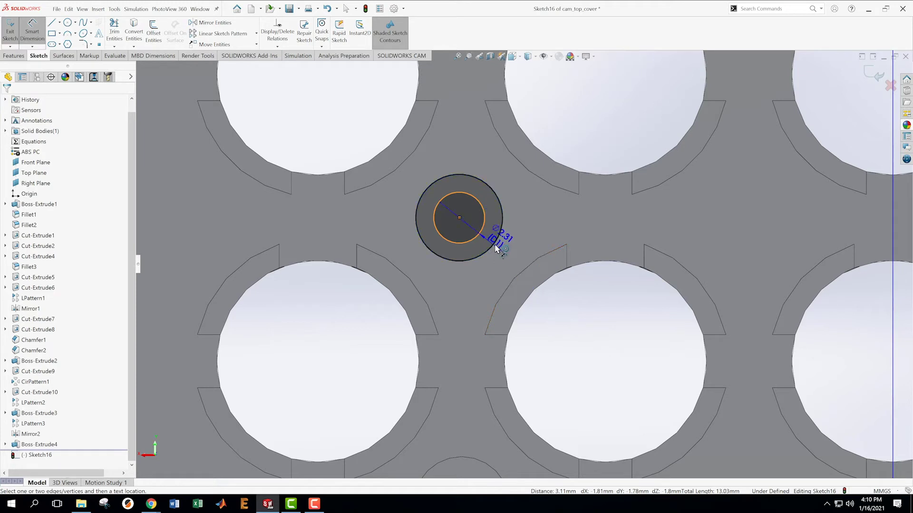
{"action": "key", "text": "Escape"}
{"action": "key", "text": "Escape"}
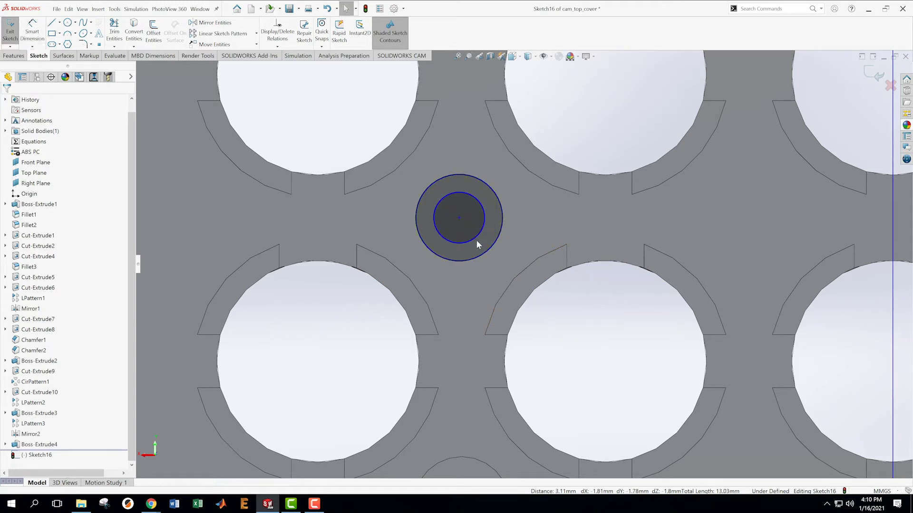
Dimension the inner circle's diameter as 1.05 mm
{"action": "left_click", "coordinate": [475, 239]}
{"action": "left_click", "coordinate": [492, 272]}
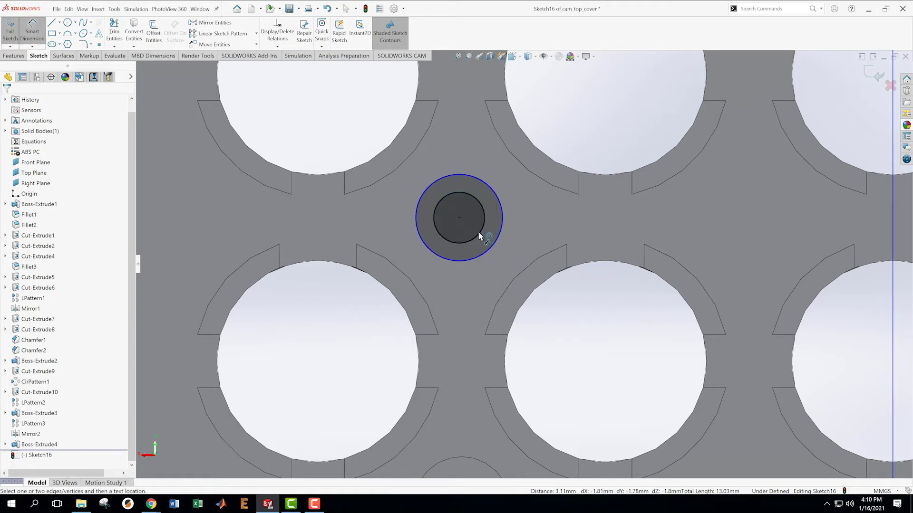
{"action": "left_click", "coordinate": [480, 232]}
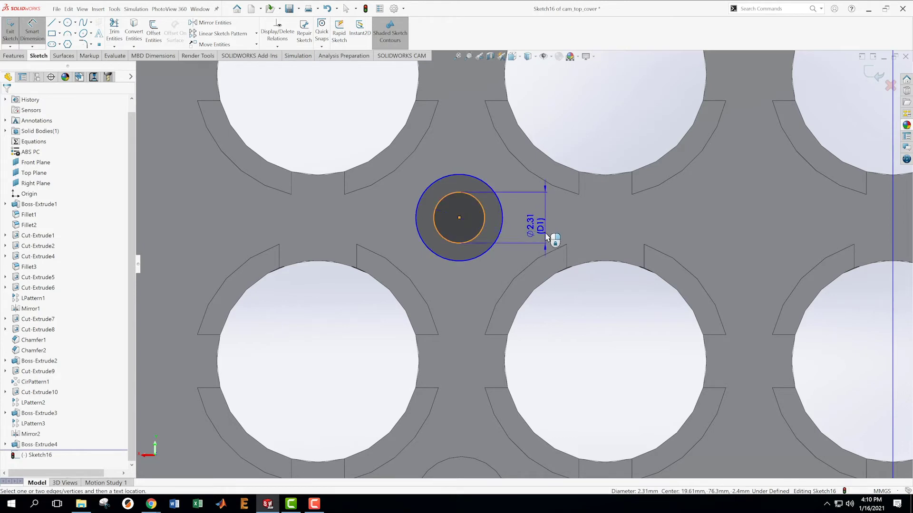
{"action": "left_click", "coordinate": [535, 253]}
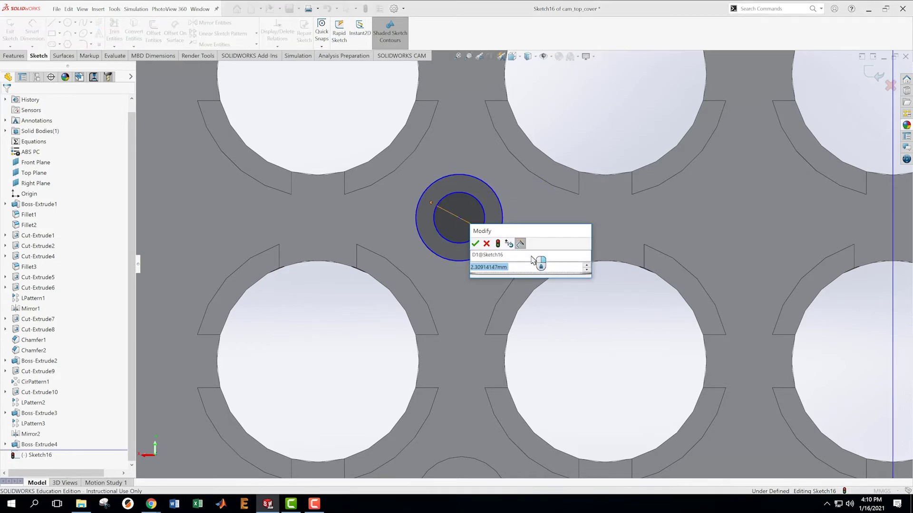
{"action": "type", "text": "1.05"}
{"action": "key", "text": "Return"}
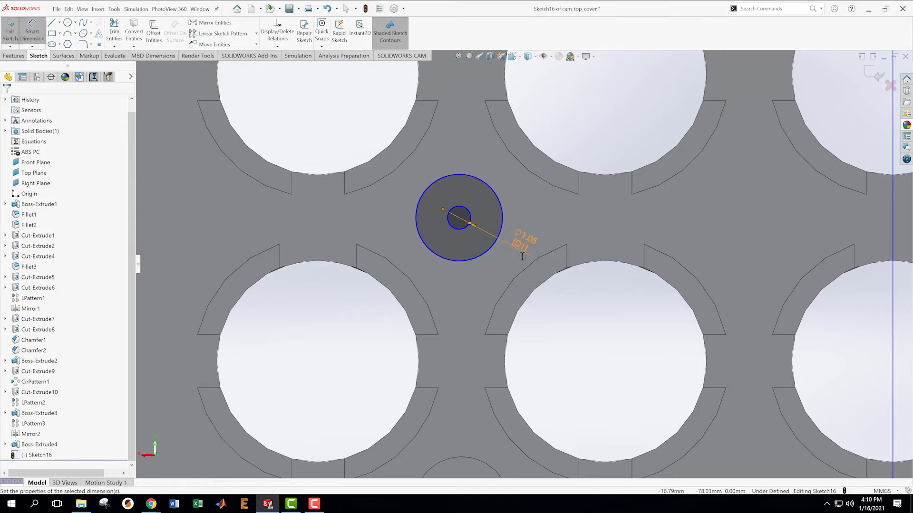
{"action": "key", "text": "Escape"}
{"action": "key", "text": "Escape"}
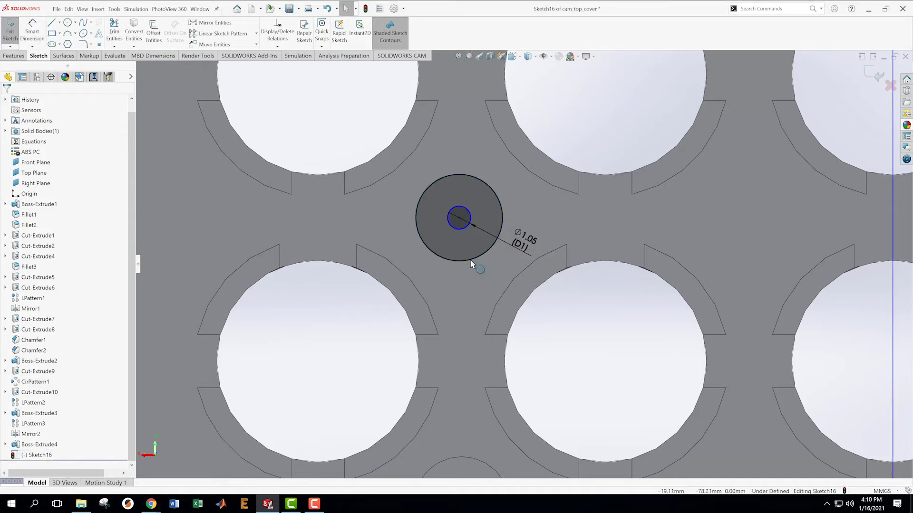
Dimension the outer concentric circle's diameter as 2.6 mm
{"action": "key", "text": "s"}
{"action": "left_click", "coordinate": [479, 278]}
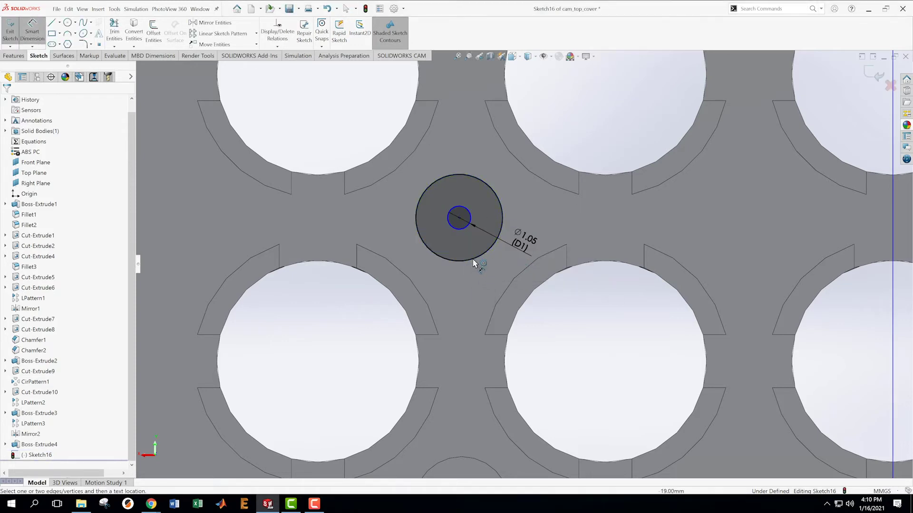
{"action": "left_click", "coordinate": [475, 258]}
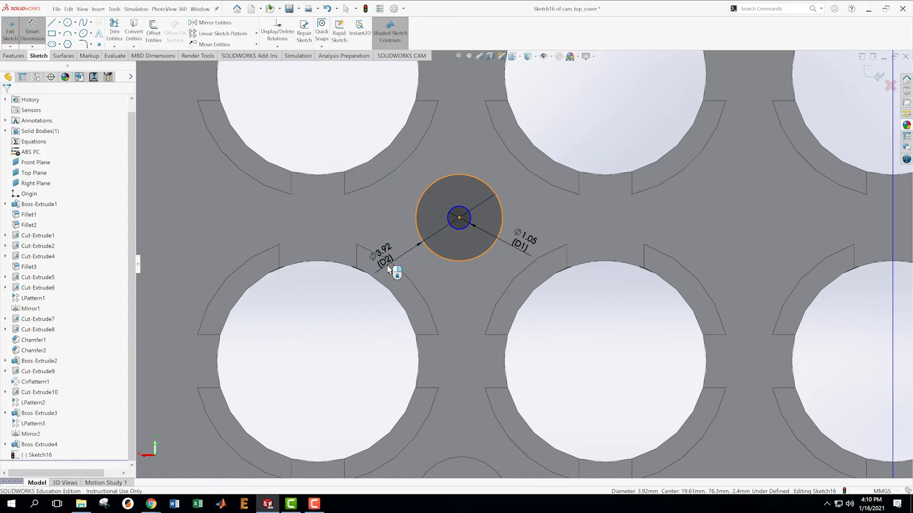
{"action": "left_click", "coordinate": [388, 269]}
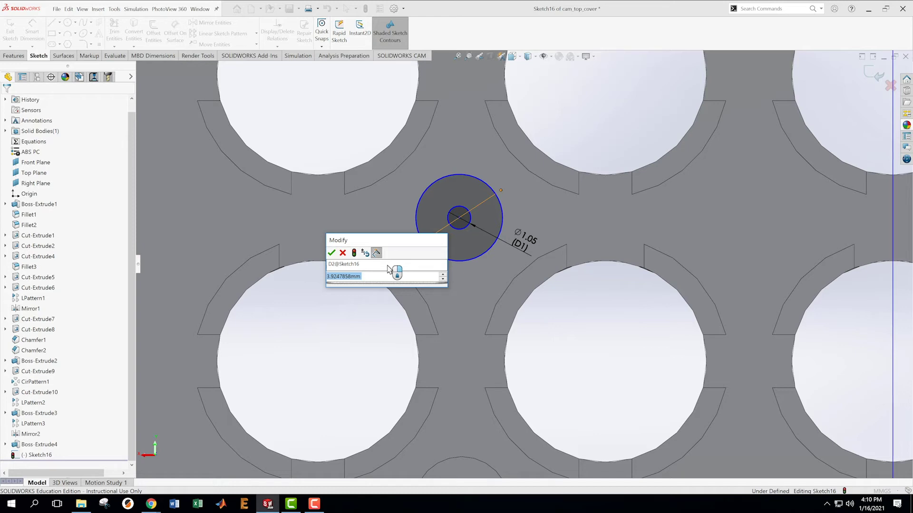
{"action": "type", "text": "2.6"}
{"action": "key", "text": "Return"}
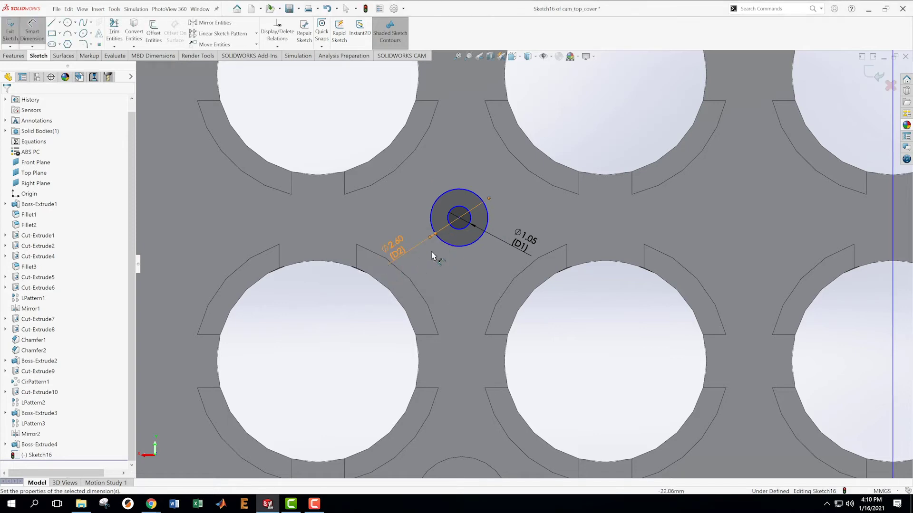
{"action": "key", "text": "Escape"}
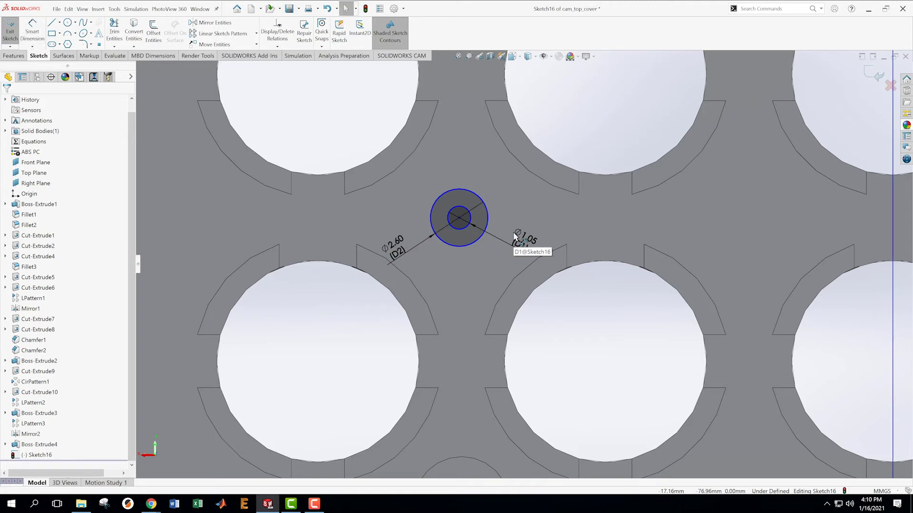
Dimension the horizontal distance from the circles' centre to the cover's vertical centre plane as 13-6.5, giving 6.5 mm
{"action": "scroll", "coordinate": [514, 235], "scroll_direction": "up", "scroll_amount": 5}
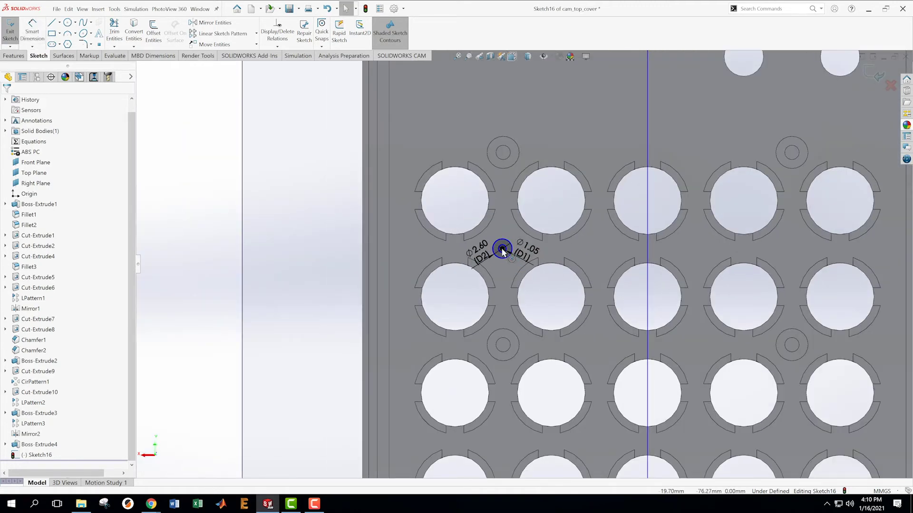
{"action": "key", "text": "s"}
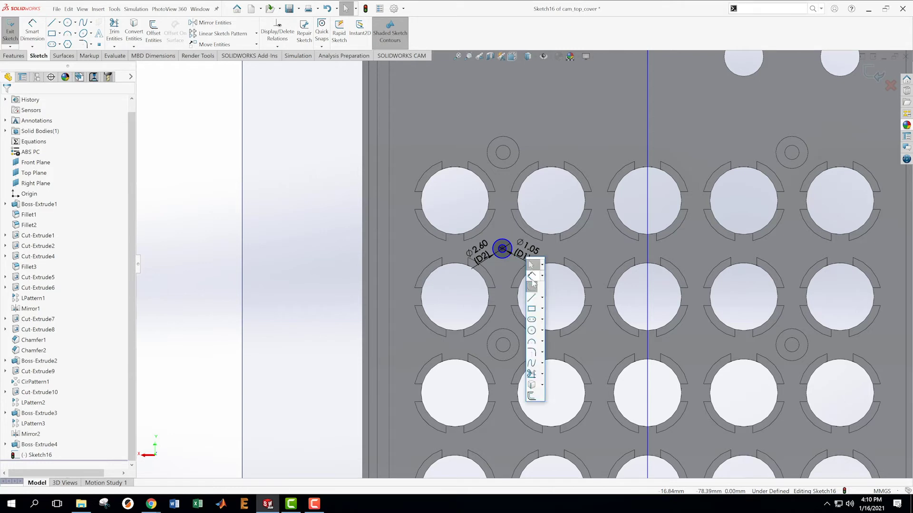
{"action": "left_click", "coordinate": [532, 282]}
{"action": "left_click", "coordinate": [502, 248]}
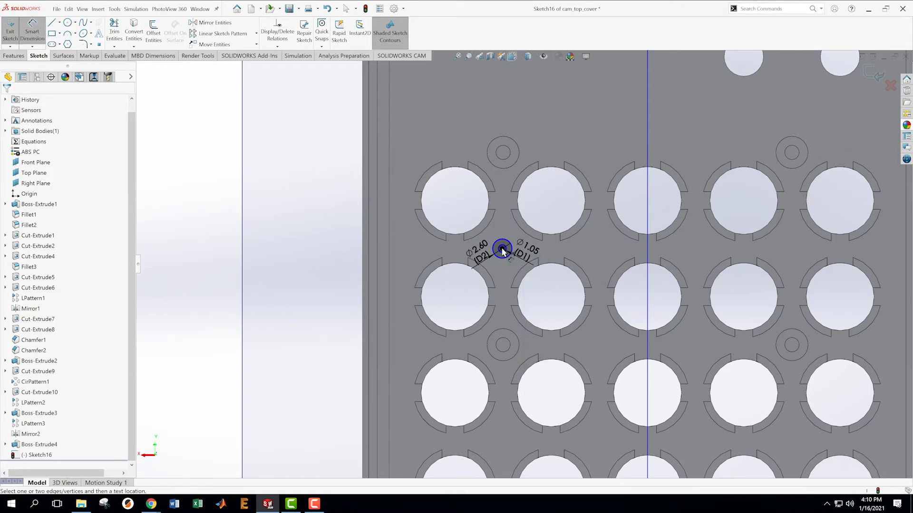
{"action": "left_click", "coordinate": [647, 256]}
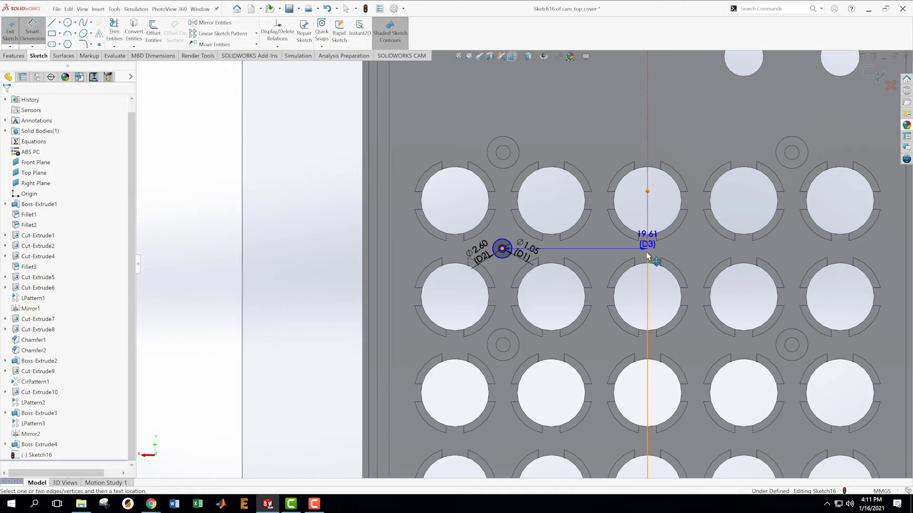
{"action": "left_click", "coordinate": [561, 303]}
{"action": "type", "text": "13-"}
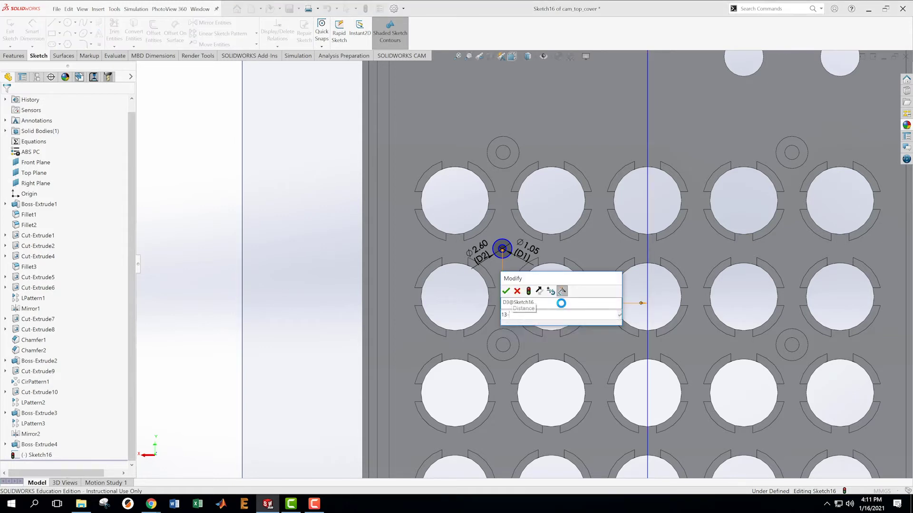
{"action": "type", "text": "6.5"}
{"action": "key", "text": "Return"}
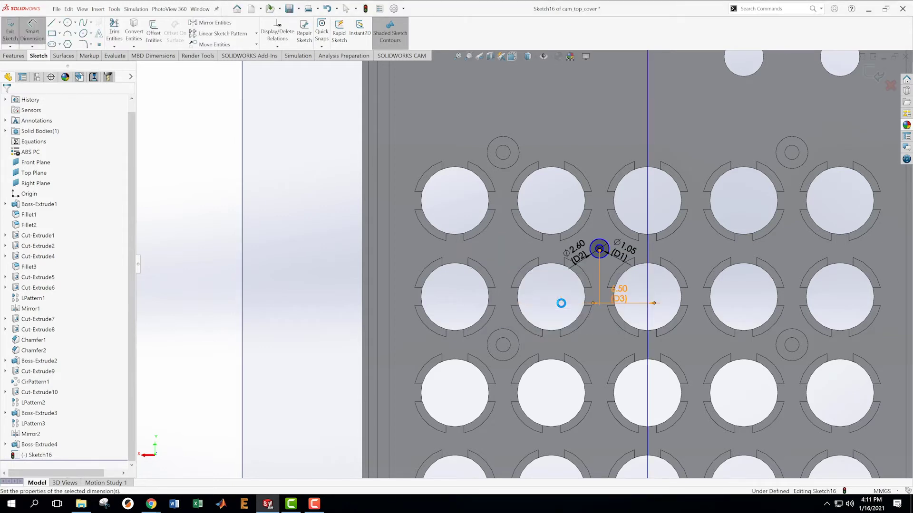
Change the circles' horizontal distance from the vertical centre plane to 13+6.5, giving 19.5 mm
{"action": "double_click", "coordinate": [623, 295]}
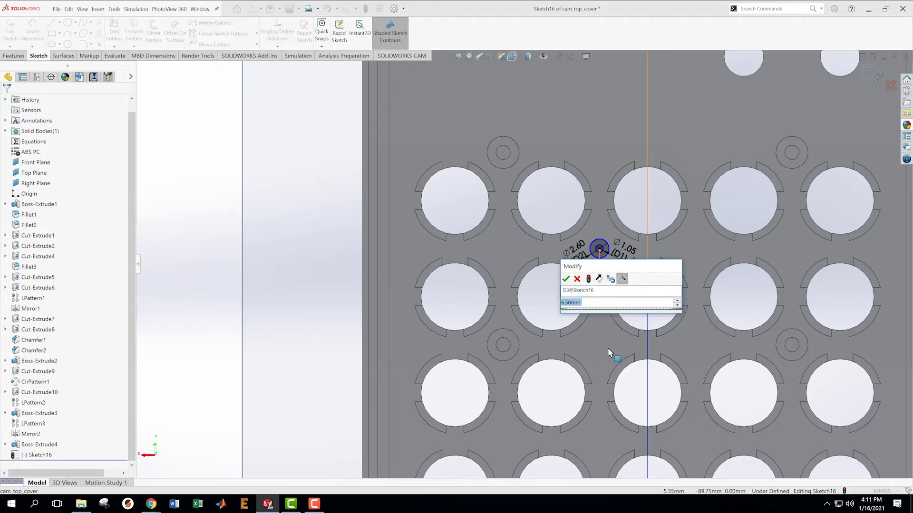
{"action": "type", "text": "13+"}
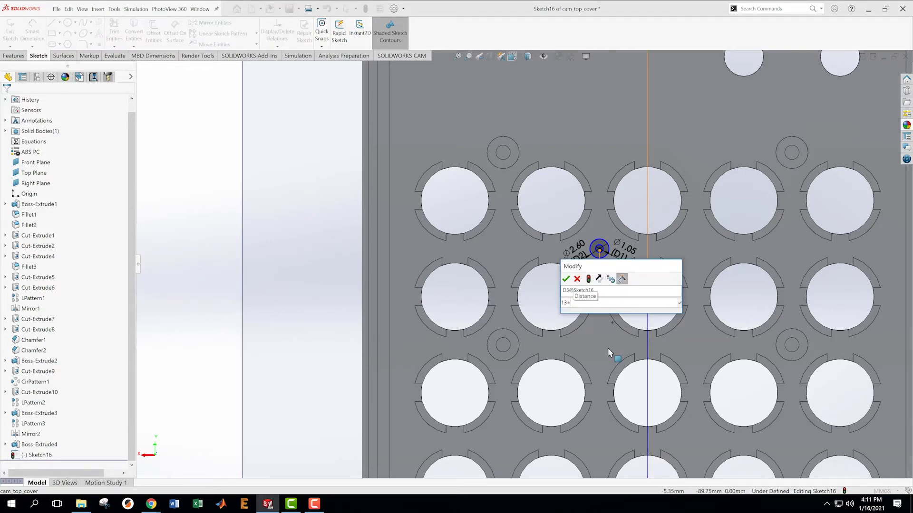
{"action": "type", "text": "6.5"}
{"action": "key", "text": "Return"}
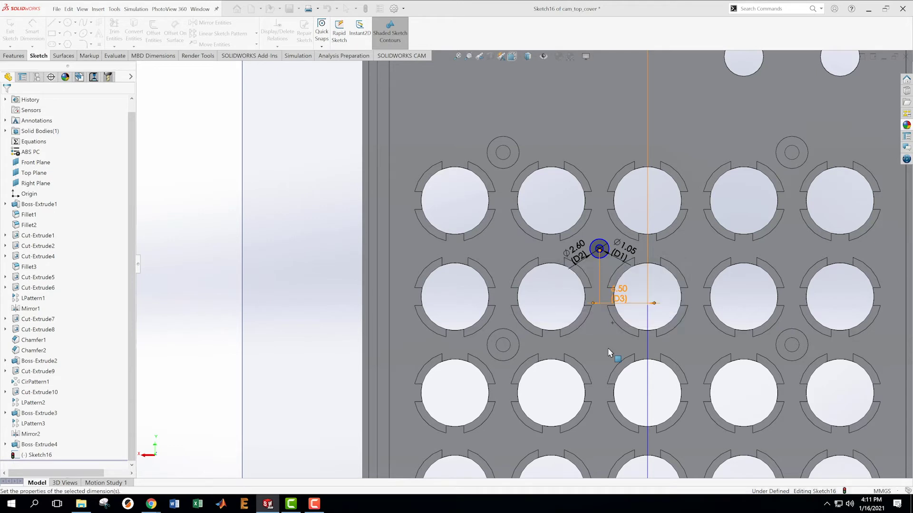
{"action": "key", "text": "Escape"}
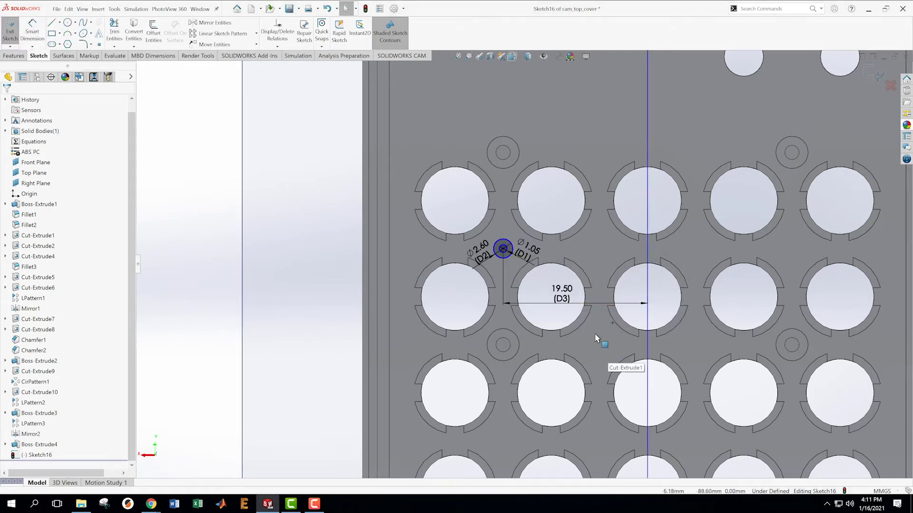
Dimension the vertical distance from the circles' centre to the horizontal plane at the cover's display end as 76.3 mm
{"action": "key", "text": "s"}
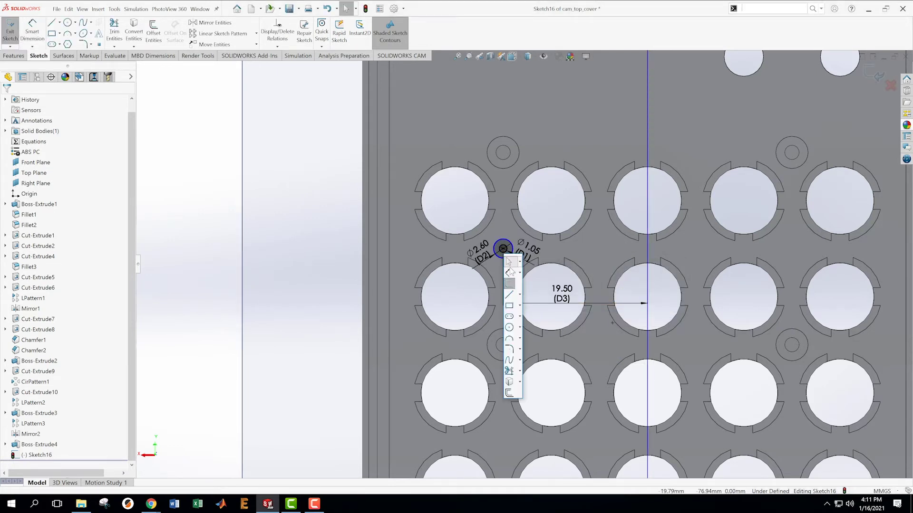
{"action": "left_click", "coordinate": [509, 271]}
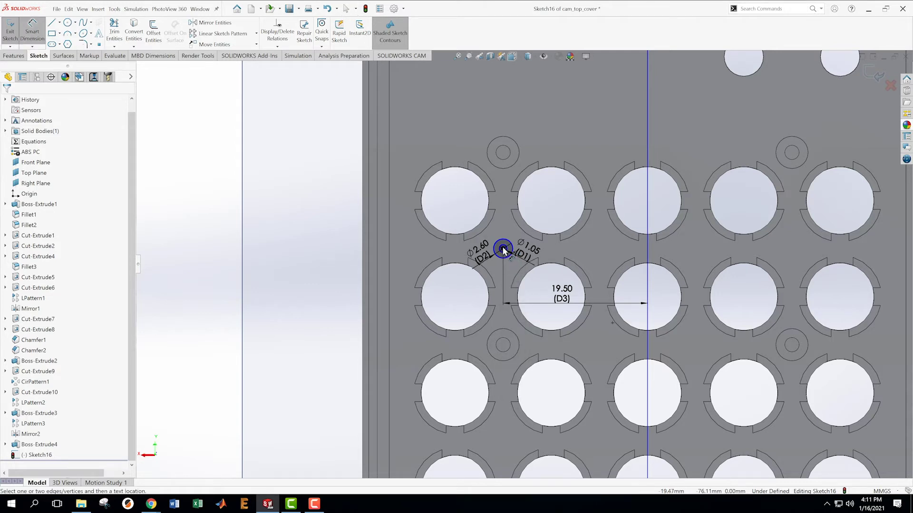
{"action": "key", "text": "z"}
{"action": "scroll", "coordinate": [526, 153], "scroll_direction": "up", "scroll_amount": 2}
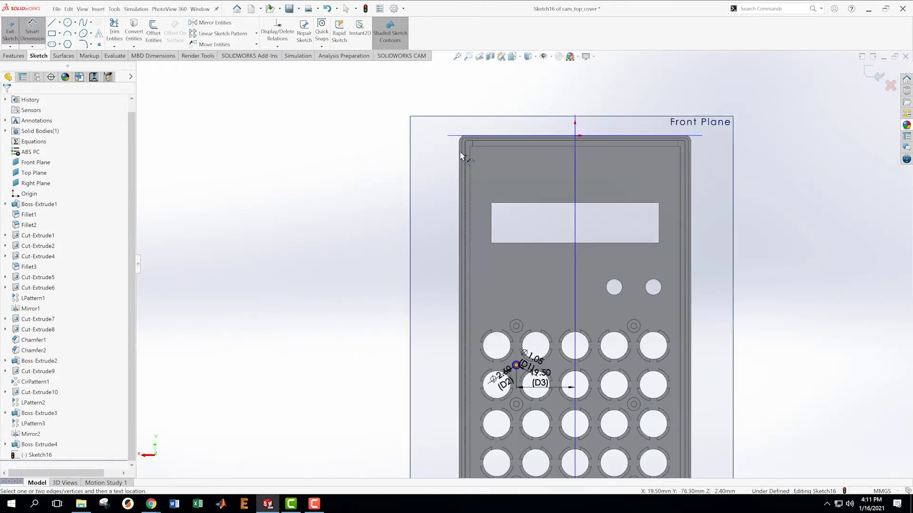
{"action": "left_click", "coordinate": [452, 136]}
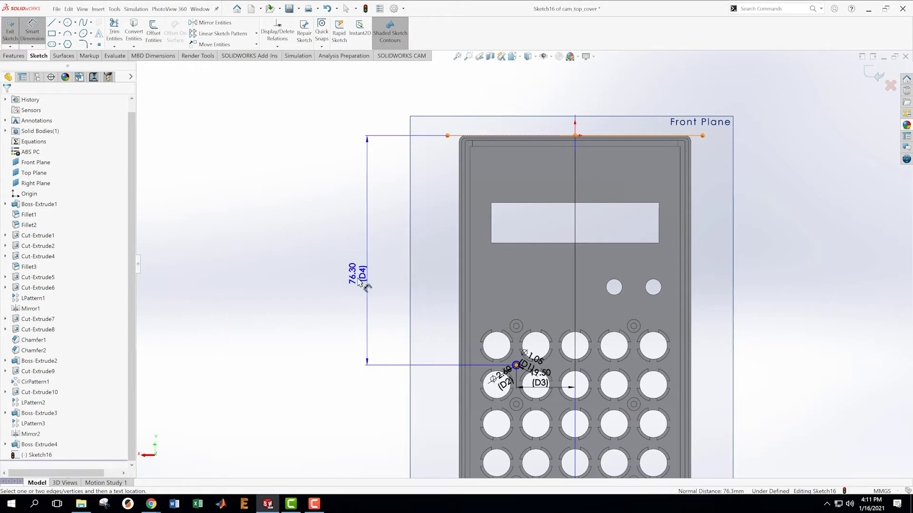
{"action": "left_click", "coordinate": [357, 279]}
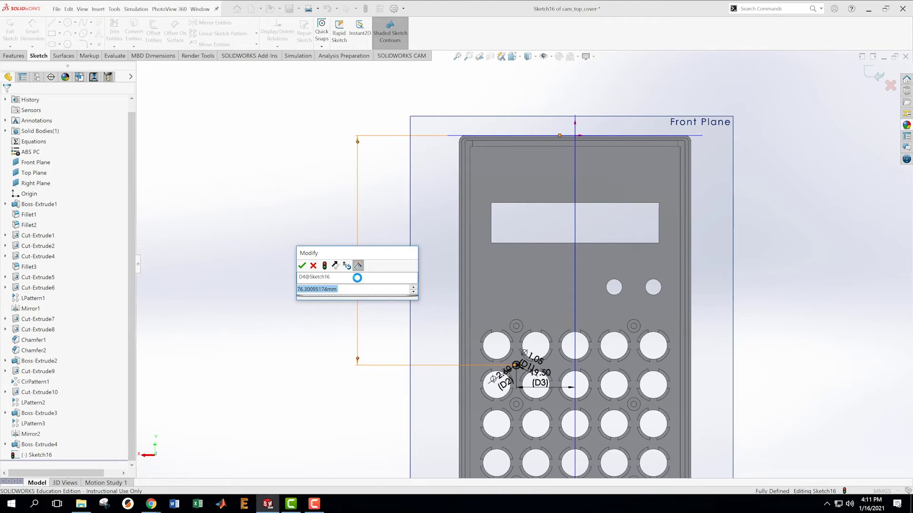
{"action": "type", "text": "76.3"}
{"action": "key", "text": "Return"}
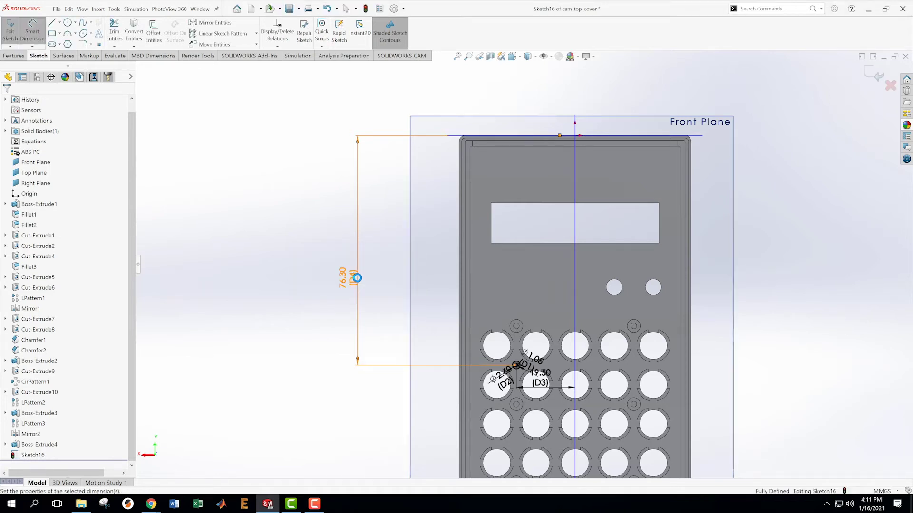
{"action": "scroll", "coordinate": [658, 446], "scroll_direction": "down", "scroll_amount": 5}
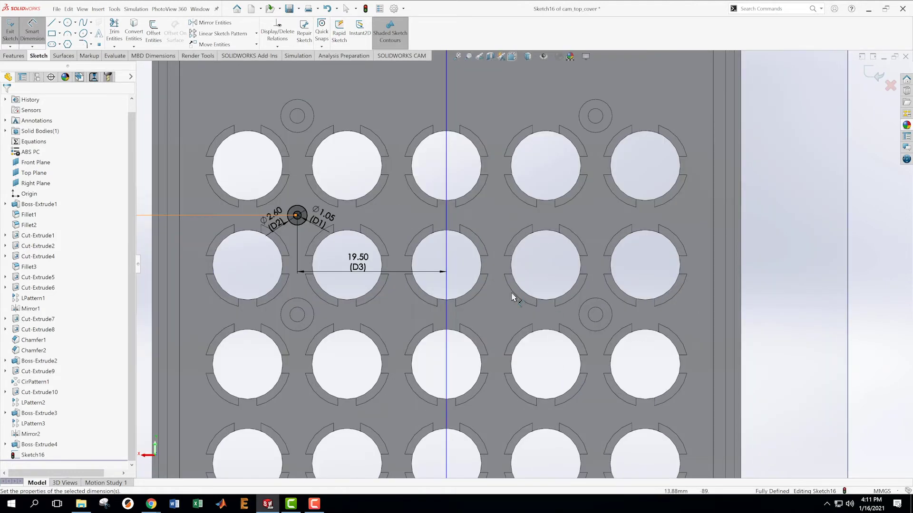
Finish the small ring sketch, extrude it as a 5.7 mm blind boss merged with the cover, and save the part
{"action": "left_click", "coordinate": [877, 75]}
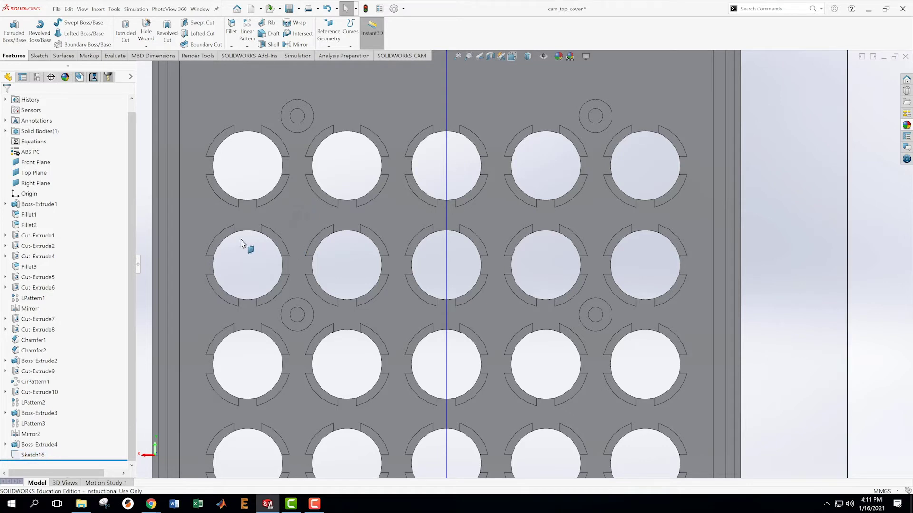
{"action": "left_click", "coordinate": [38, 454]}
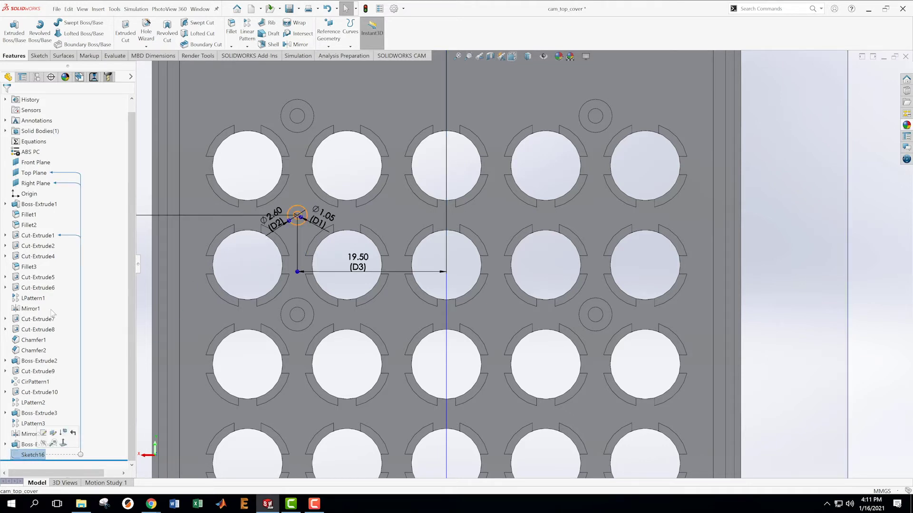
{"action": "left_click", "coordinate": [12, 33]}
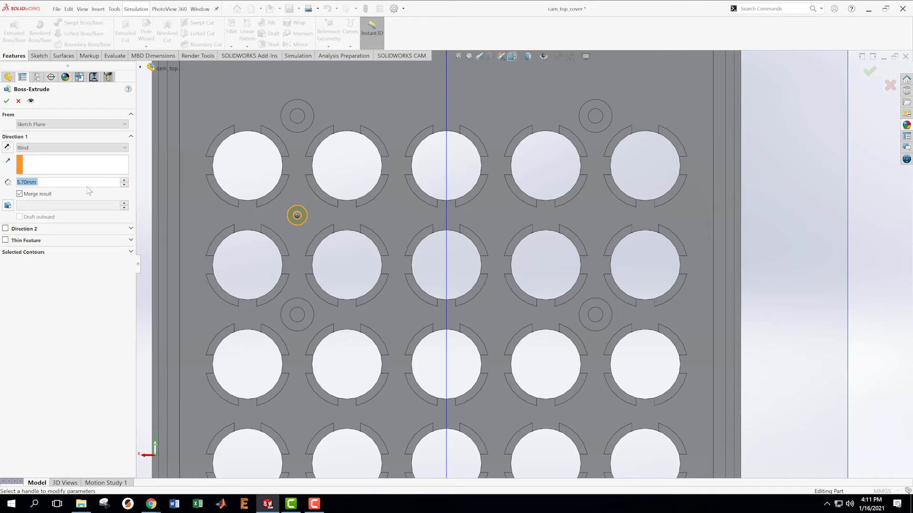
{"action": "key", "text": "Return"}
{"action": "scroll", "coordinate": [356, 248], "scroll_direction": "up", "scroll_amount": 3}
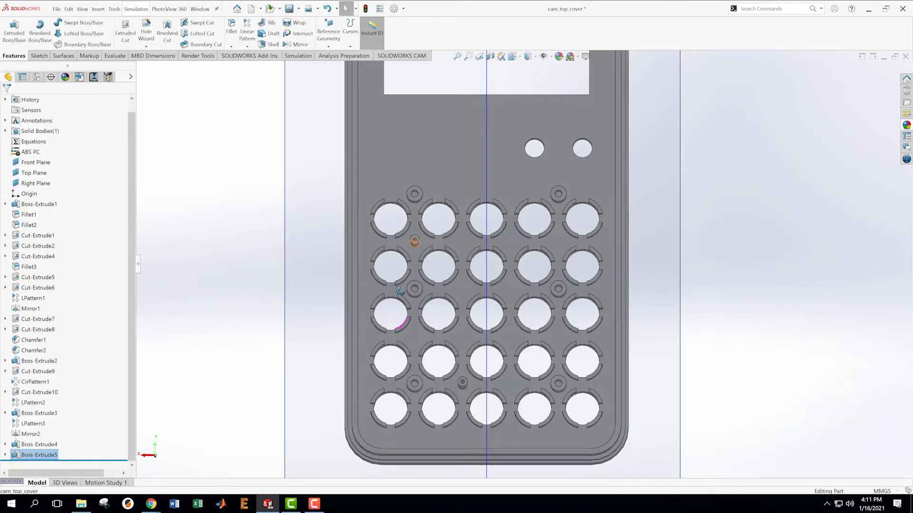
{"action": "middle_click_drag", "start_coordinate": [401, 291], "coordinate": [401, 201]}
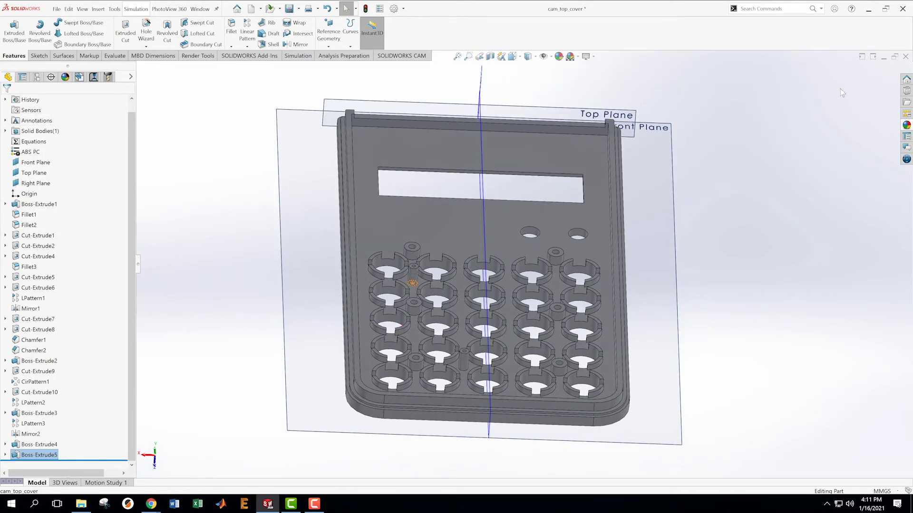
{"action": "left_click", "coordinate": [843, 163]}
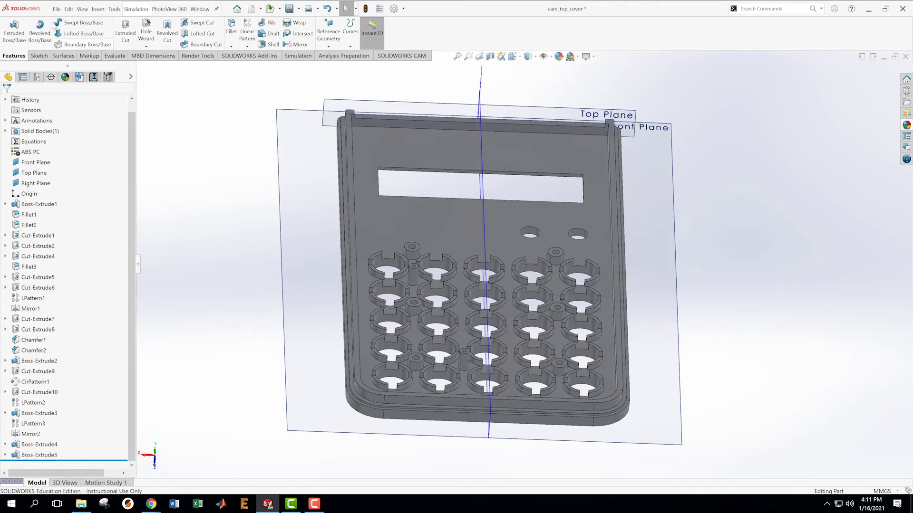
{"action": "left_click", "coordinate": [56, 9]}
{"action": "left_click", "coordinate": [71, 100]}
Mirror the newly extruded 5.7 mm hollow boss about the Right Plane
{"action": "scroll", "coordinate": [619, 319], "scroll_direction": "down", "scroll_amount": 2}
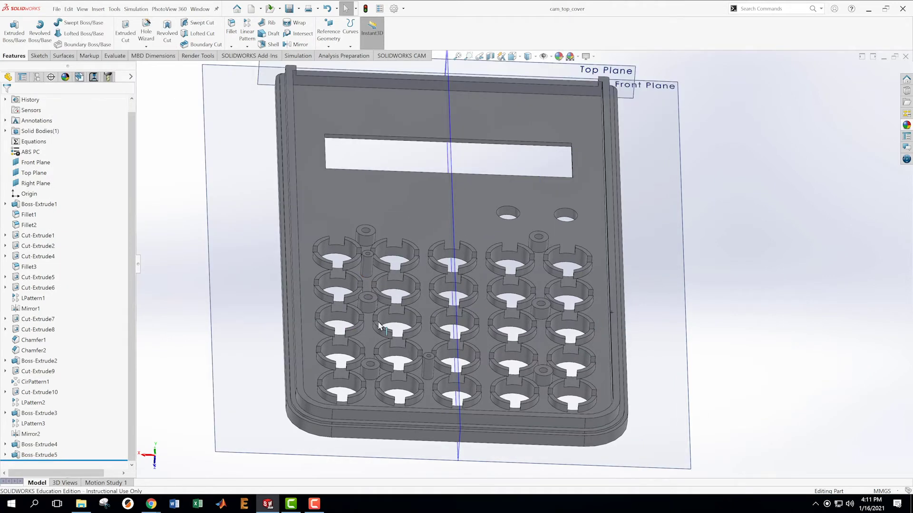
{"action": "left_click", "coordinate": [38, 456]}
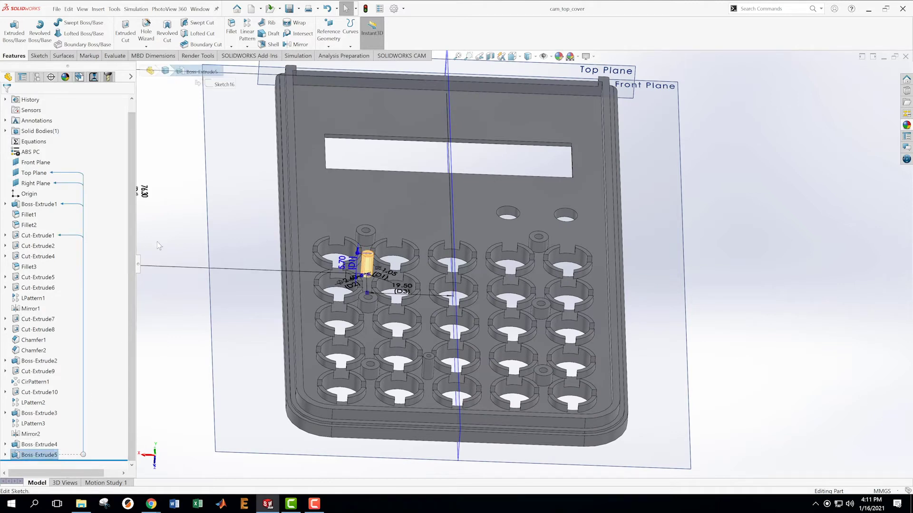
{"action": "left_click", "coordinate": [295, 44]}
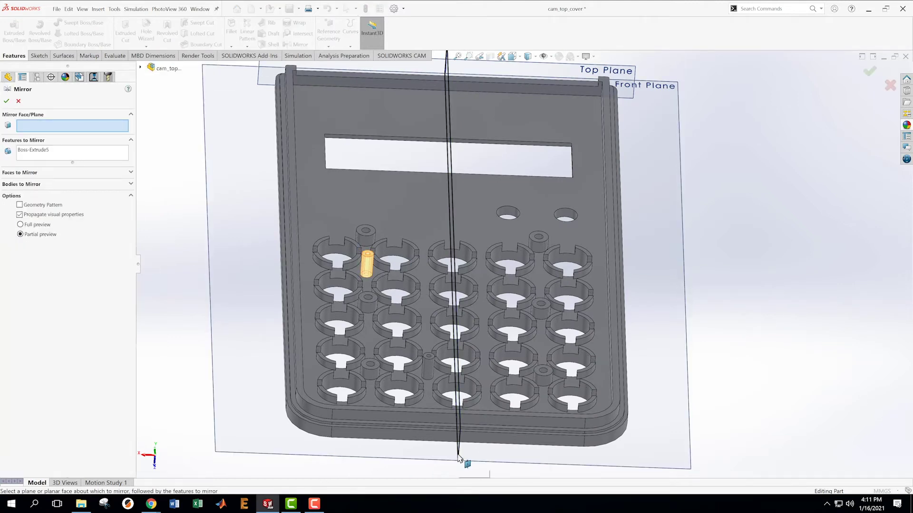
{"action": "left_click", "coordinate": [458, 458]}
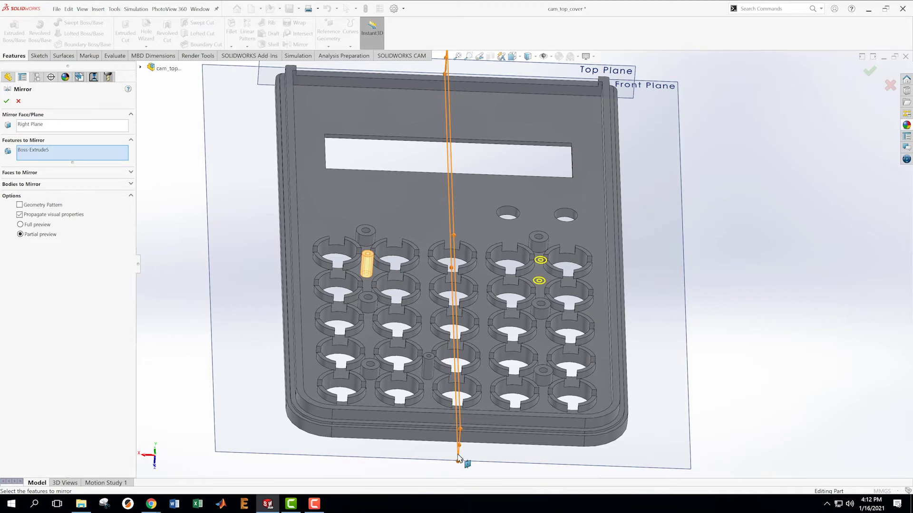
{"action": "left_click", "coordinate": [7, 101]}
{"action": "scroll", "coordinate": [224, 243], "scroll_direction": "up", "scroll_amount": 3}
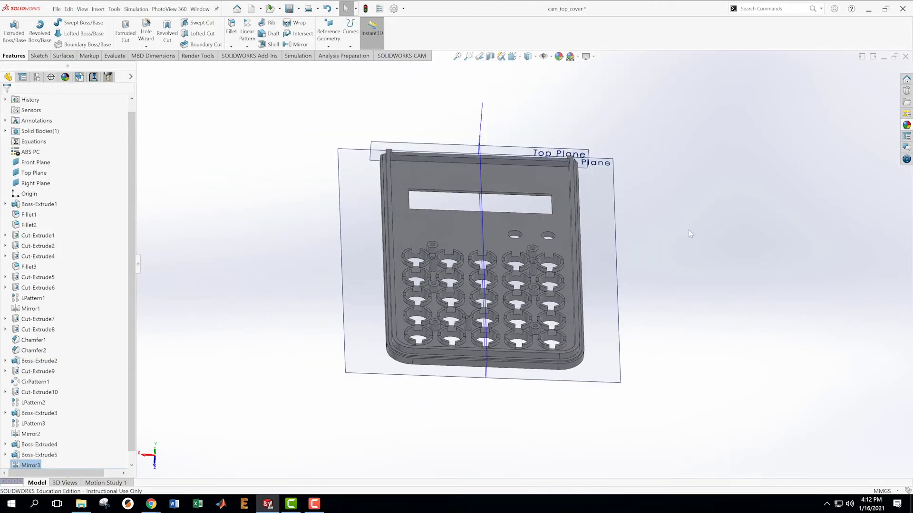
Save the cam_top_cover part
{"action": "middle_click_drag", "start_coordinate": [688, 229], "coordinate": [661, 359]}
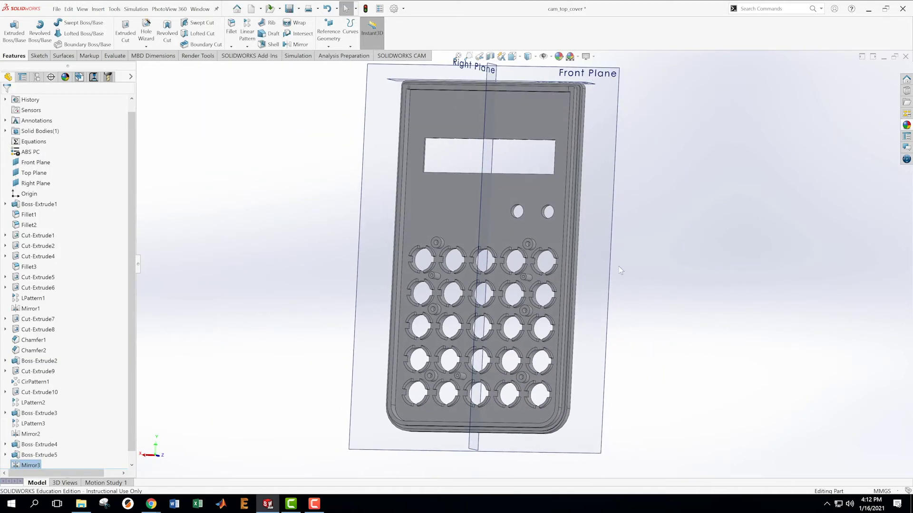
{"action": "scroll", "coordinate": [602, 275], "scroll_direction": "down", "scroll_amount": 4}
{"action": "scroll", "coordinate": [600, 288], "scroll_direction": "up", "scroll_amount": 3}
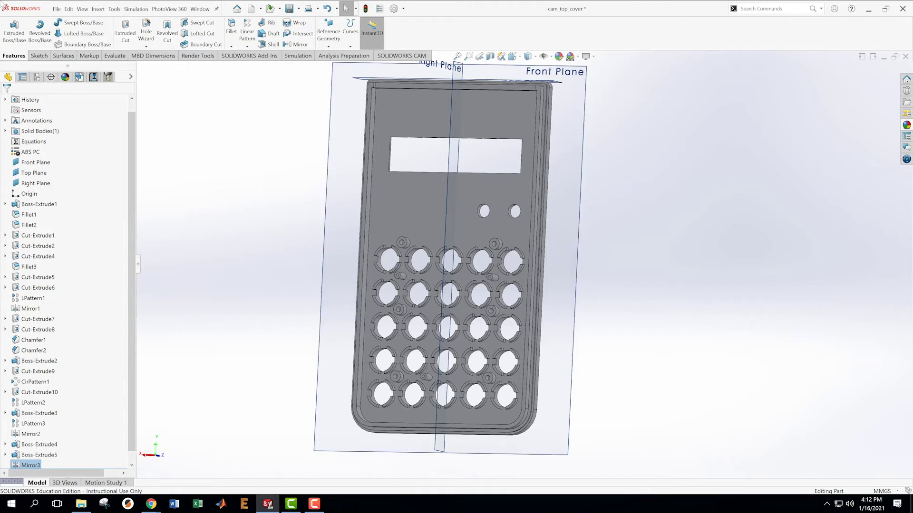
{"action": "left_click", "coordinate": [56, 9]}
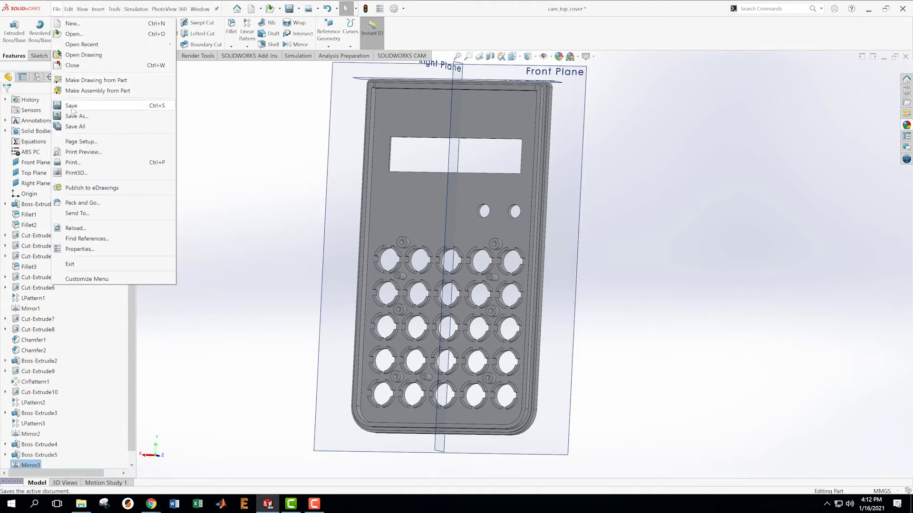
{"action": "left_click", "coordinate": [85, 90]}
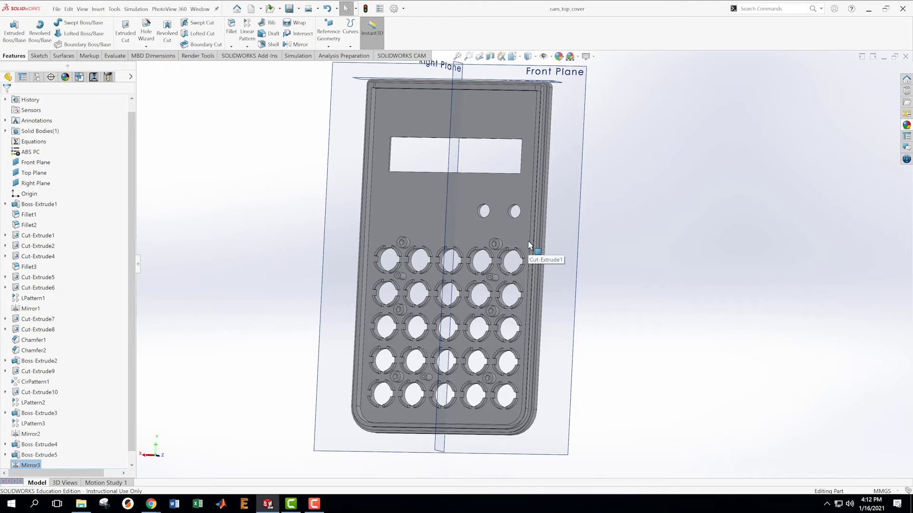
Start a new sketch on the cover's inner face around the display window and view it straight on
{"action": "scroll", "coordinate": [514, 209], "scroll_direction": "down", "scroll_amount": 3}
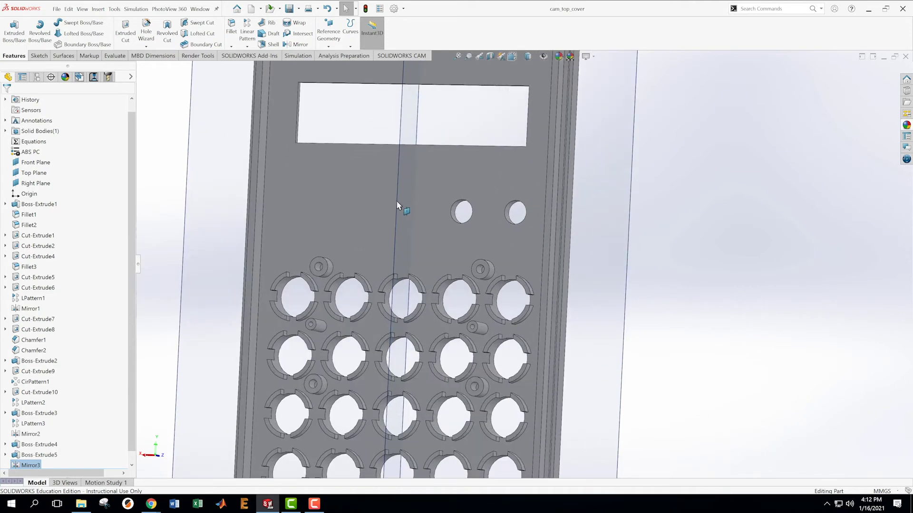
{"action": "right_click", "coordinate": [323, 182]}
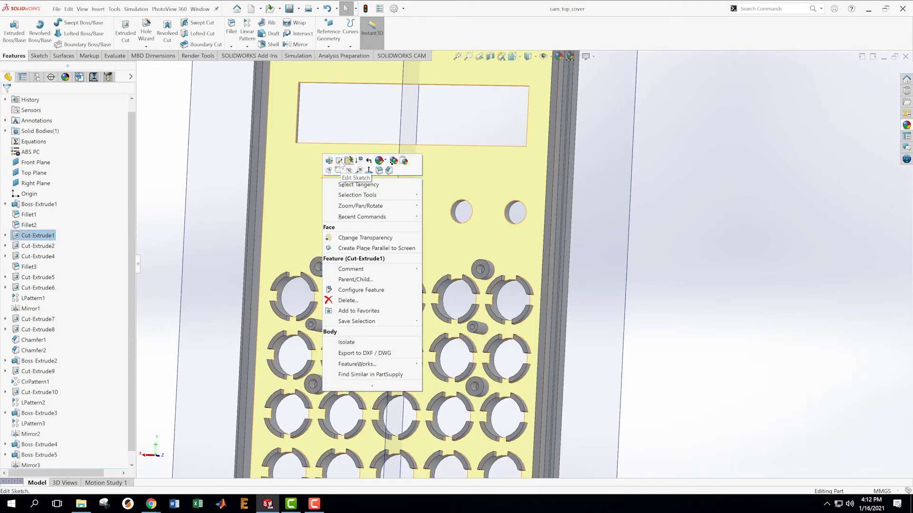
{"action": "left_click", "coordinate": [338, 169]}
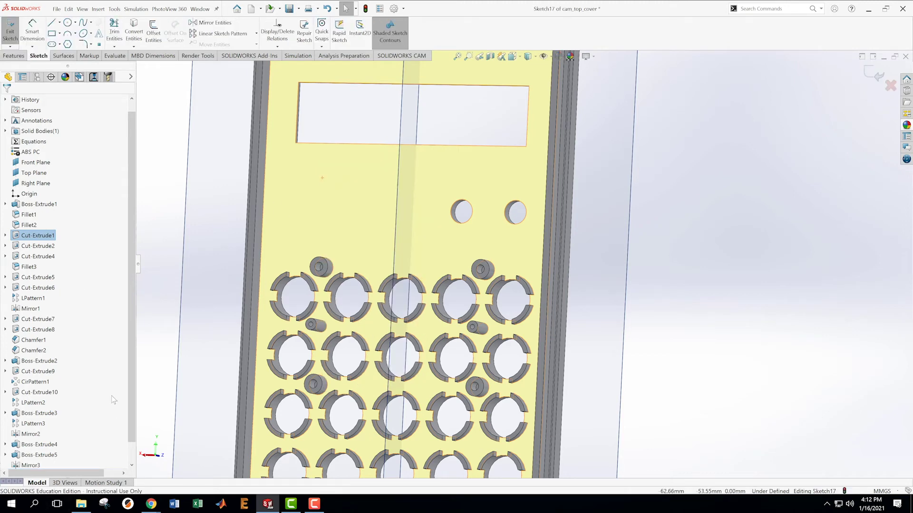
{"action": "scroll", "coordinate": [129, 343], "scroll_direction": "down", "scroll_amount": 2}
{"action": "right_click", "coordinate": [25, 454]}
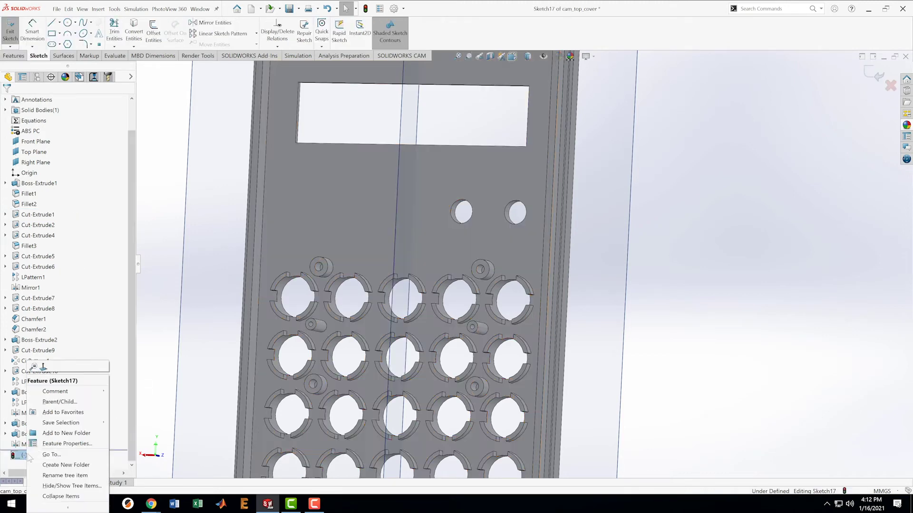
{"action": "left_click", "coordinate": [43, 366]}
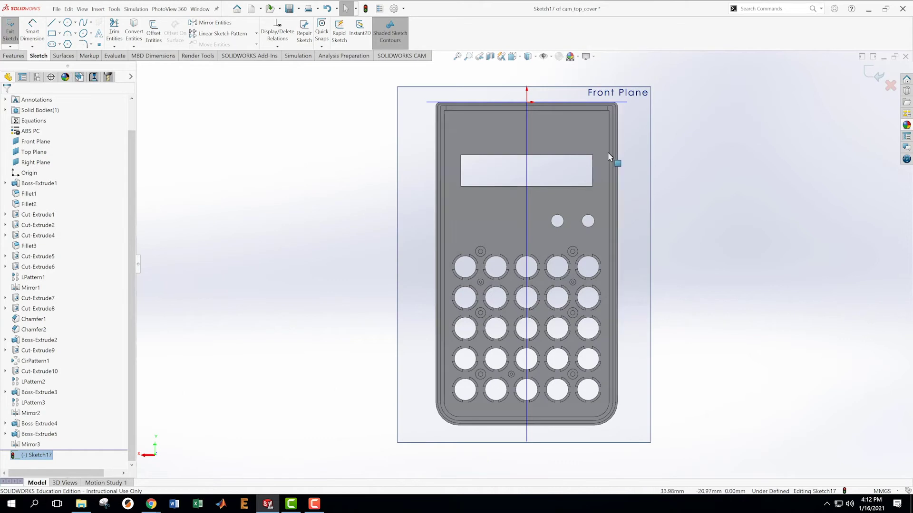
Sketch two concentric circles, radii about 3.9 mm and 1.85 mm, above the upper-left corner of the display window
{"action": "scroll", "coordinate": [499, 255], "scroll_direction": "down", "scroll_amount": 1}
{"action": "scroll", "coordinate": [459, 277], "scroll_direction": "down", "scroll_amount": 1}
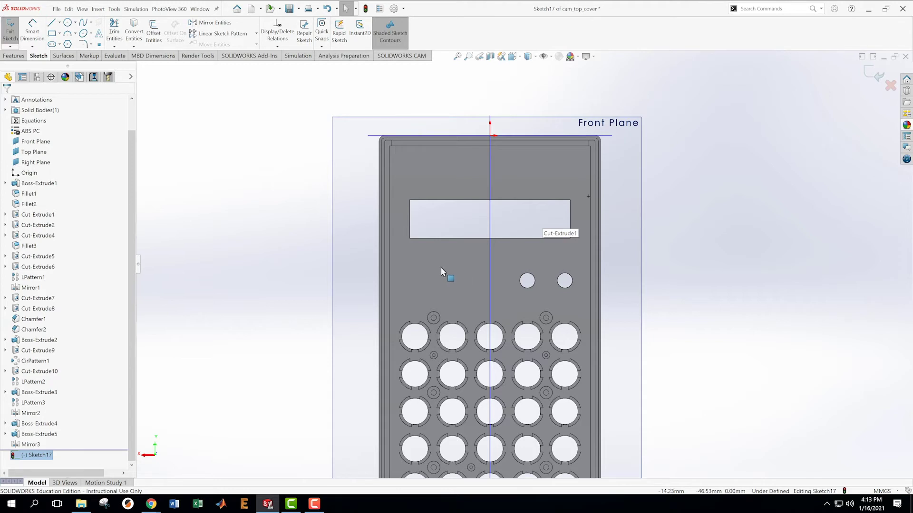
{"action": "left_click", "coordinate": [67, 22]}
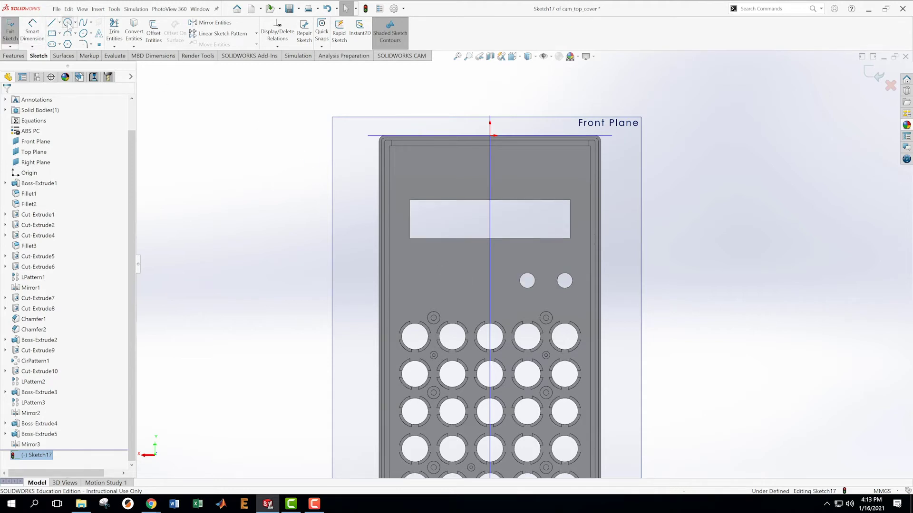
{"action": "left_click", "coordinate": [423, 161]}
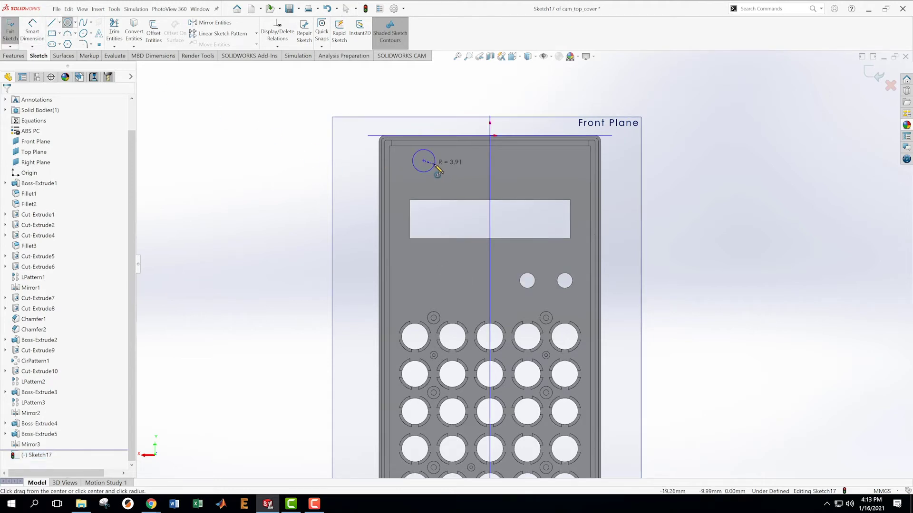
{"action": "left_click", "coordinate": [430, 168]}
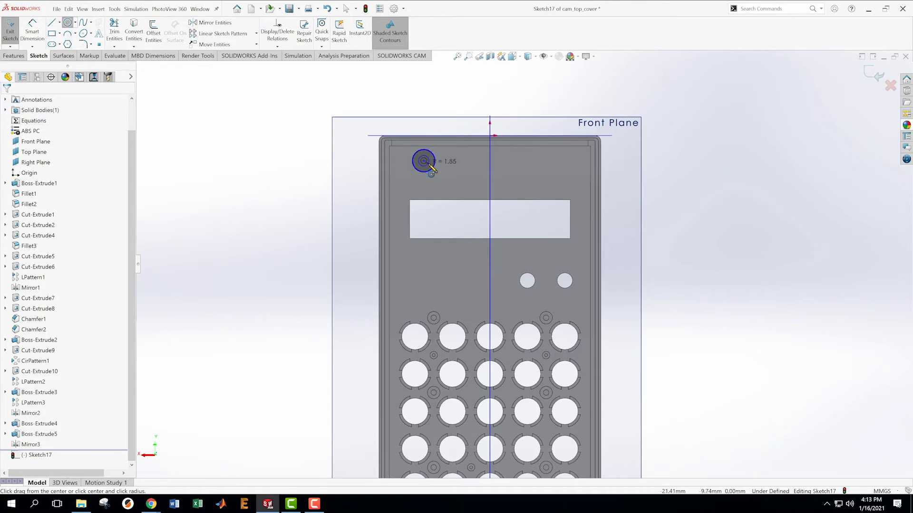
{"action": "key", "text": "Escape"}
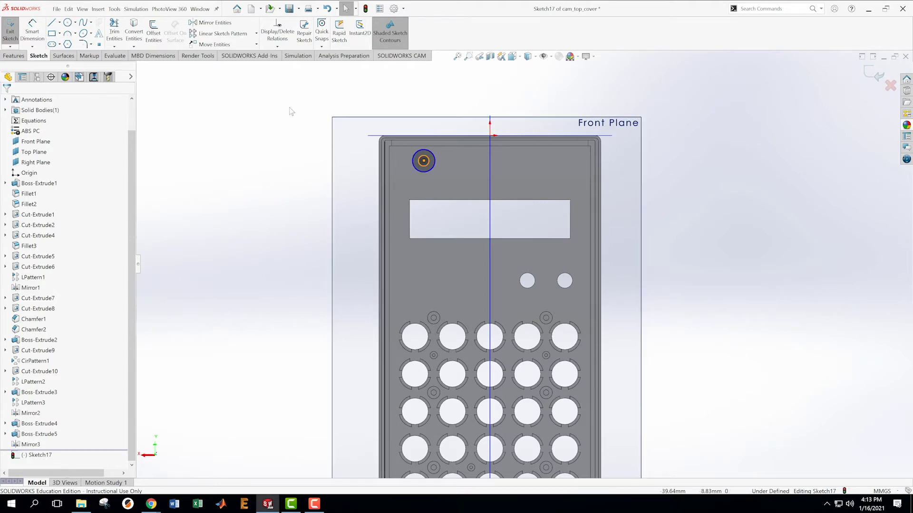
Sketch a second concentric pair, about 7.1 mm and 4.3 mm in diameter, just below and left of the first pair
{"action": "left_click", "coordinate": [68, 22]}
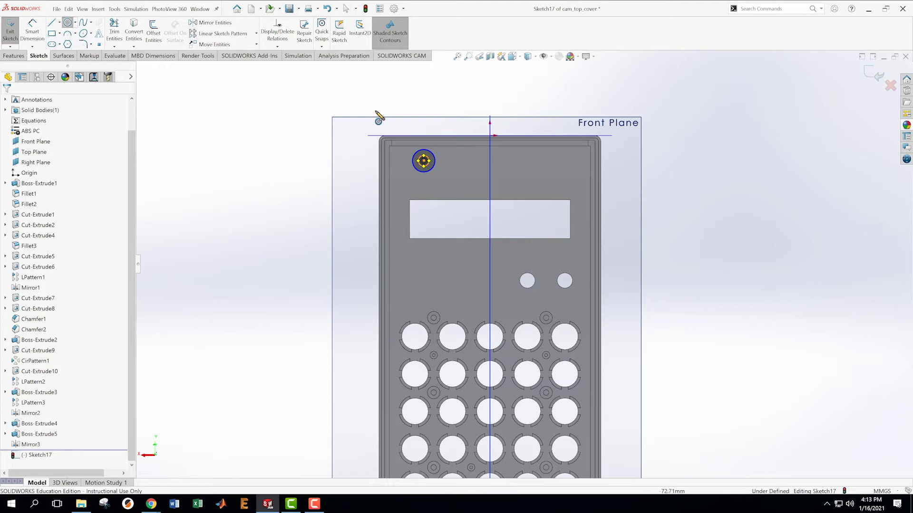
{"action": "left_click", "coordinate": [405, 181]}
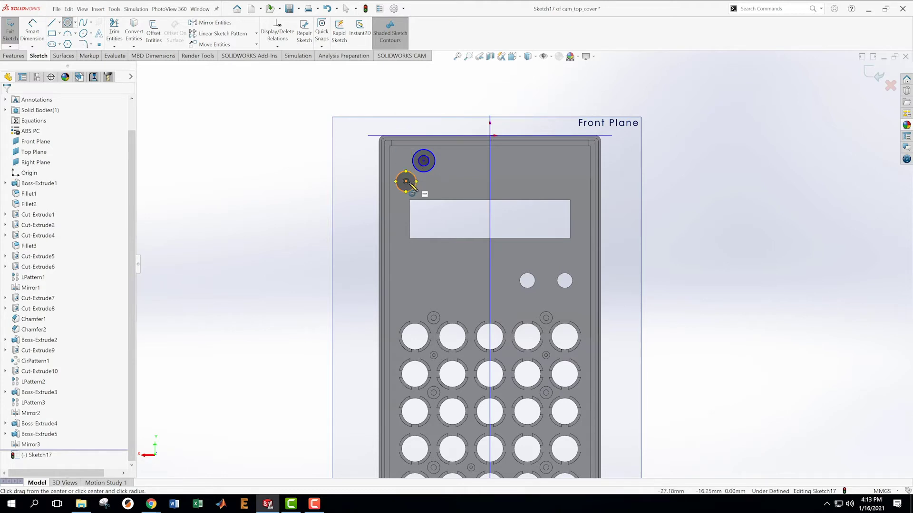
{"action": "left_click", "coordinate": [406, 181]}
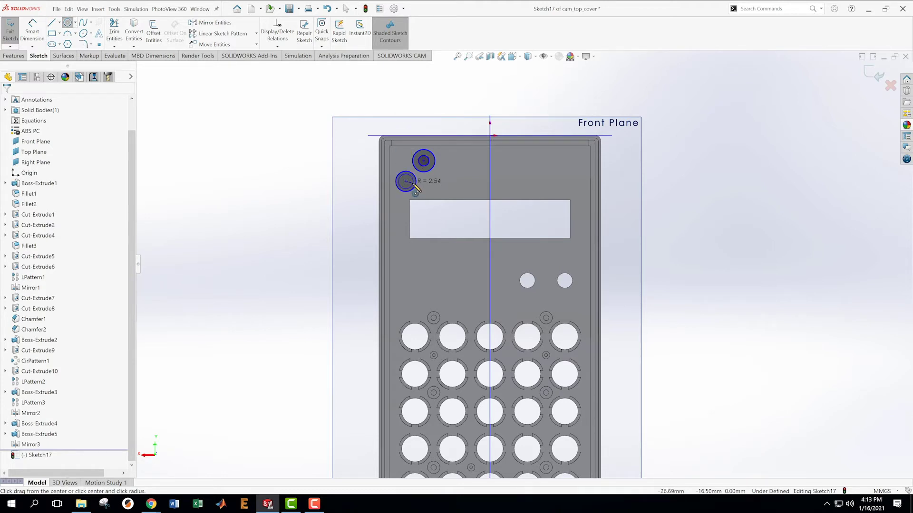
{"action": "left_click", "coordinate": [411, 186]}
{"action": "key", "text": "Escape"}
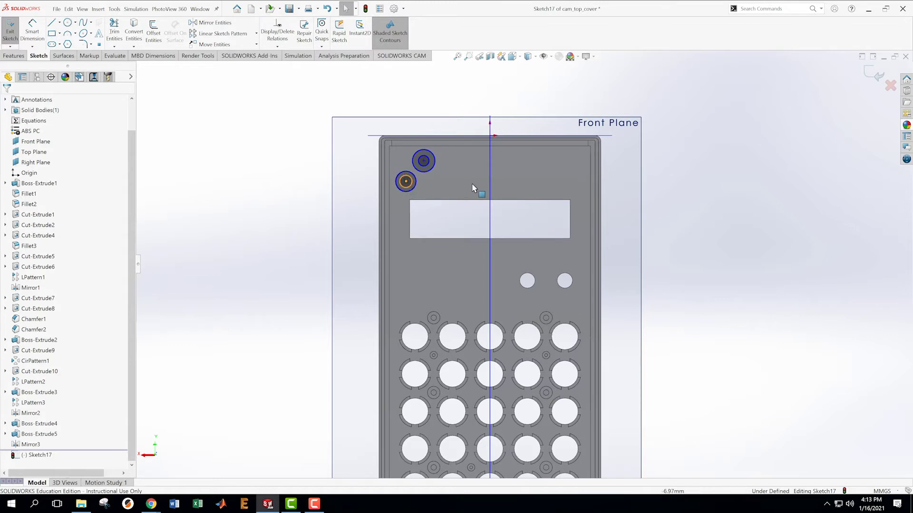
{"action": "scroll", "coordinate": [471, 190], "scroll_direction": "down", "scroll_amount": 2}
{"action": "scroll", "coordinate": [471, 190], "scroll_direction": "down", "scroll_amount": 2}
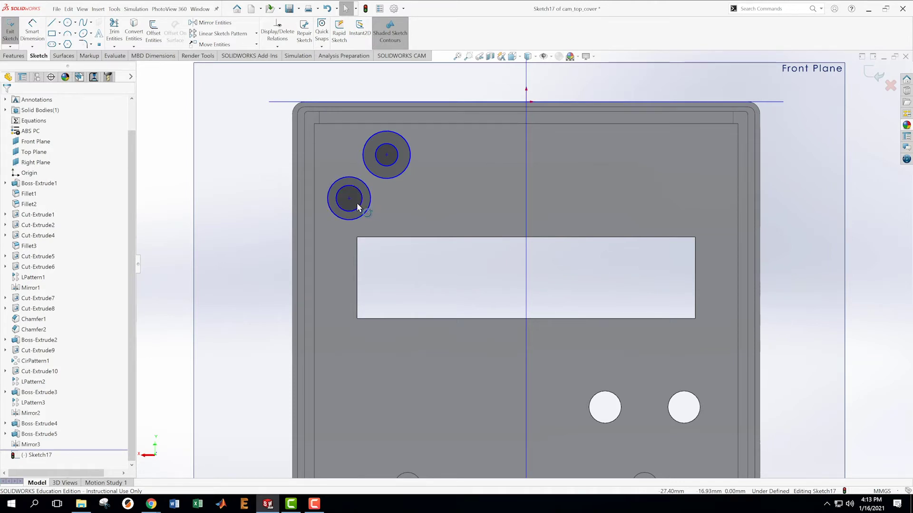
{"action": "right_click_drag", "start_coordinate": [356, 203], "coordinate": [358, 190]}
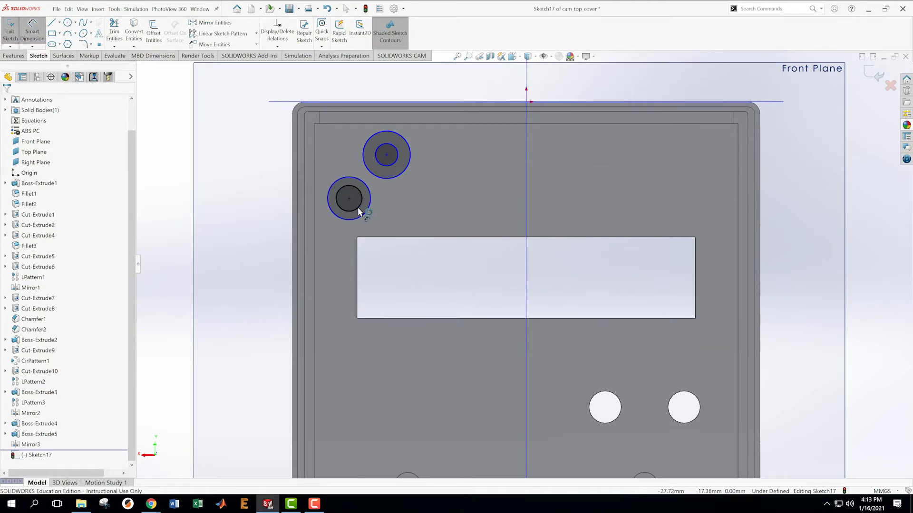
{"action": "left_click", "coordinate": [358, 207]}
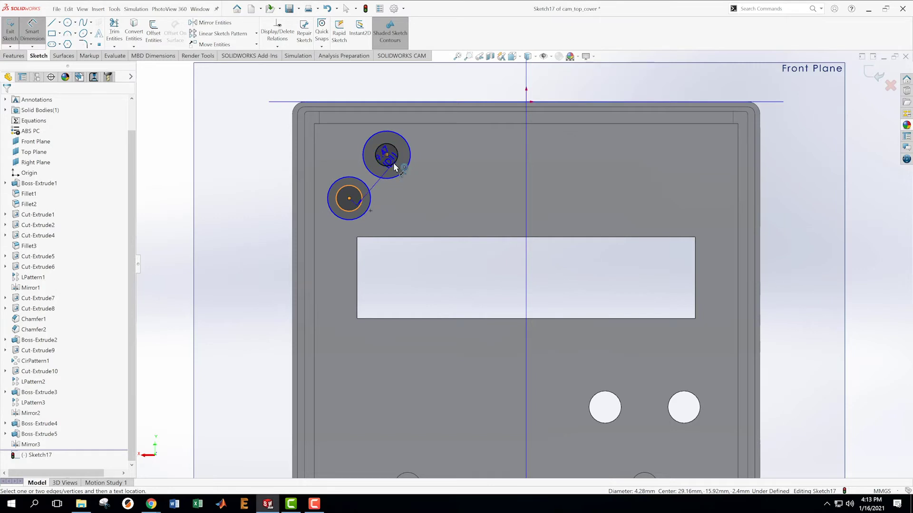
{"action": "key", "text": "Escape"}
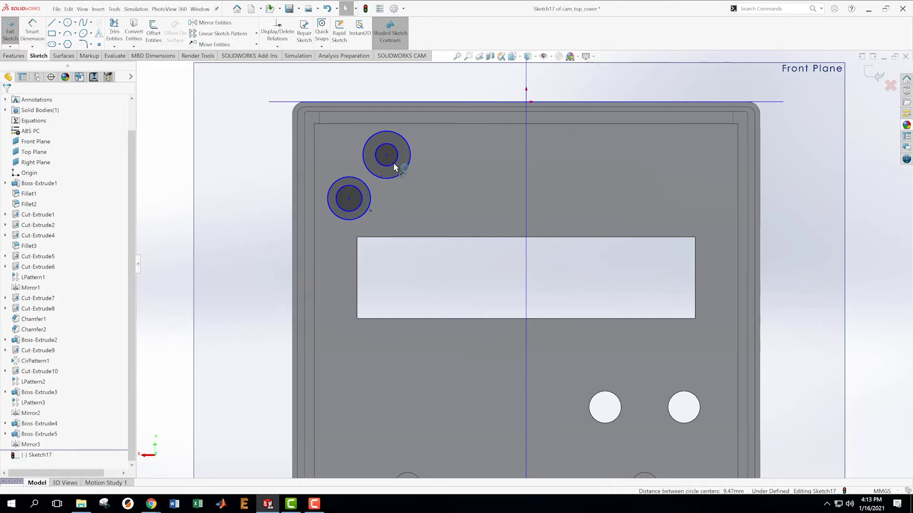
Dimension the inner circle of the lower pair with a diameter of 1.94 mm
{"action": "left_click", "coordinate": [35, 30]}
{"action": "left_click", "coordinate": [32, 31]}
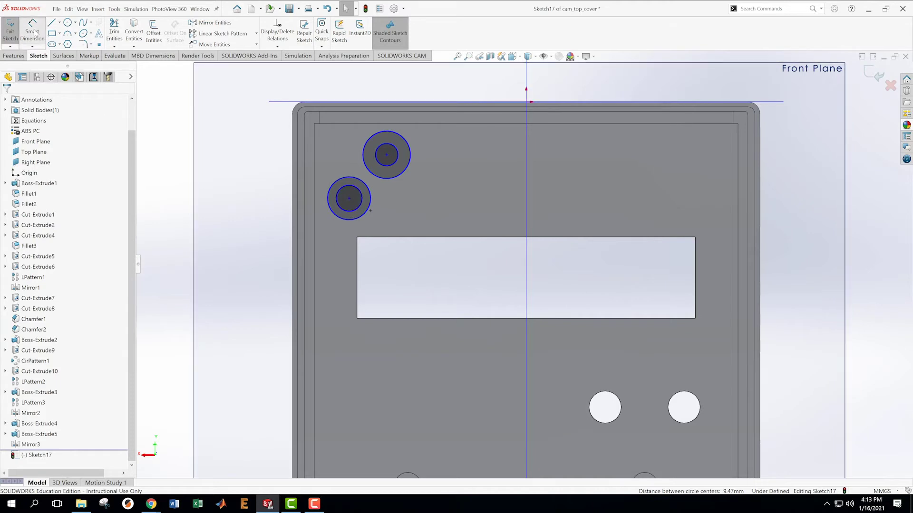
{"action": "left_click", "coordinate": [359, 208]}
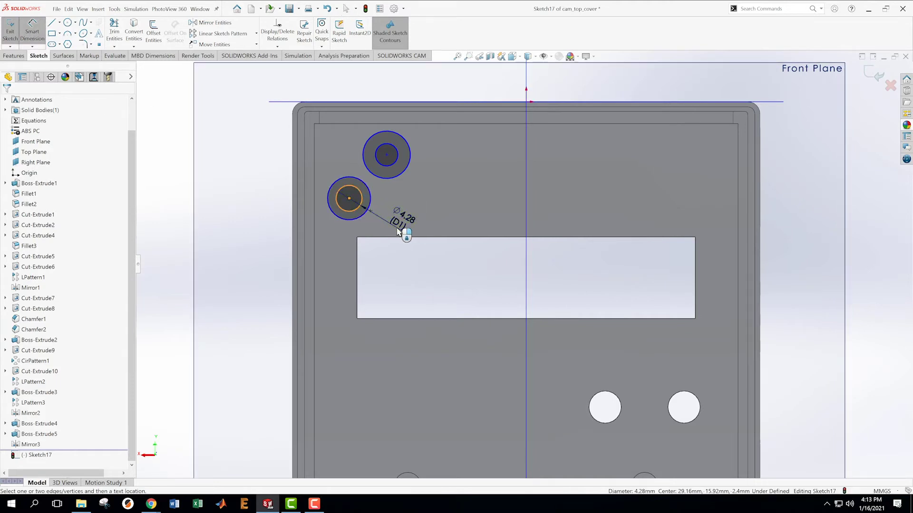
{"action": "left_click", "coordinate": [397, 231]}
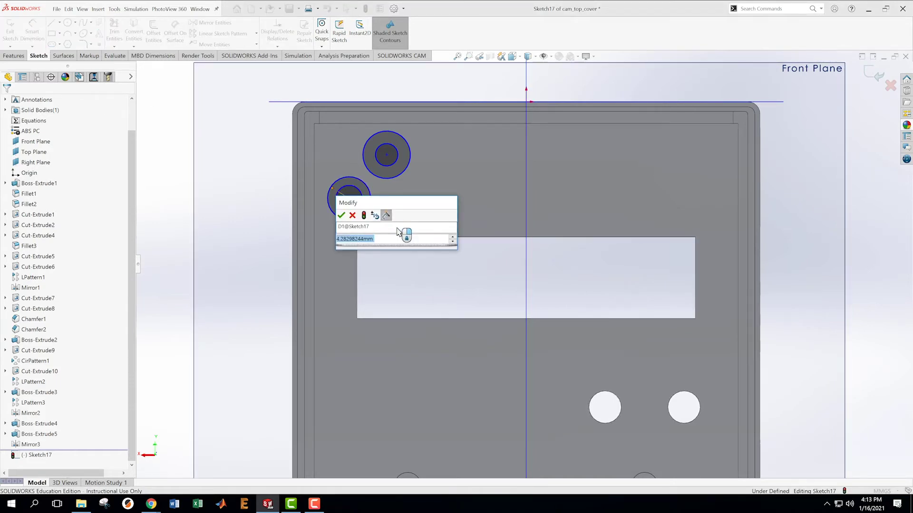
{"action": "type", "text": "1.94"}
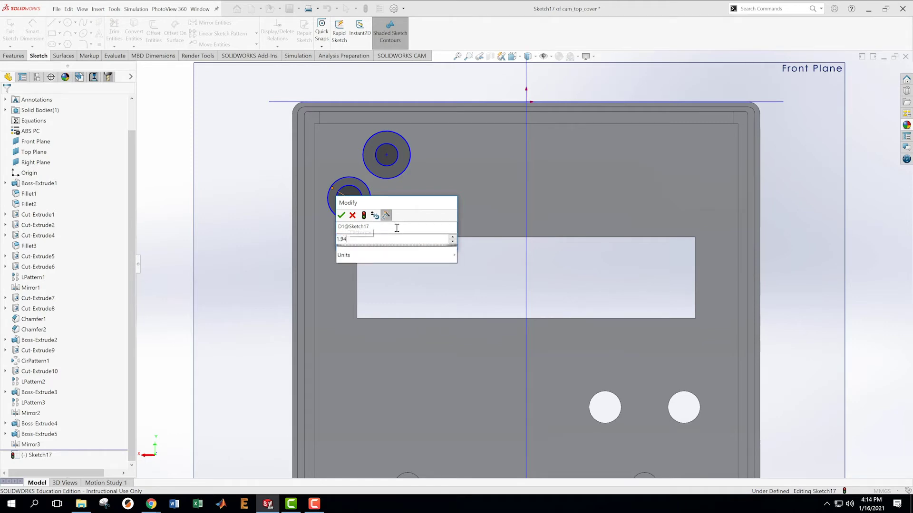
{"action": "key", "text": "Return"}
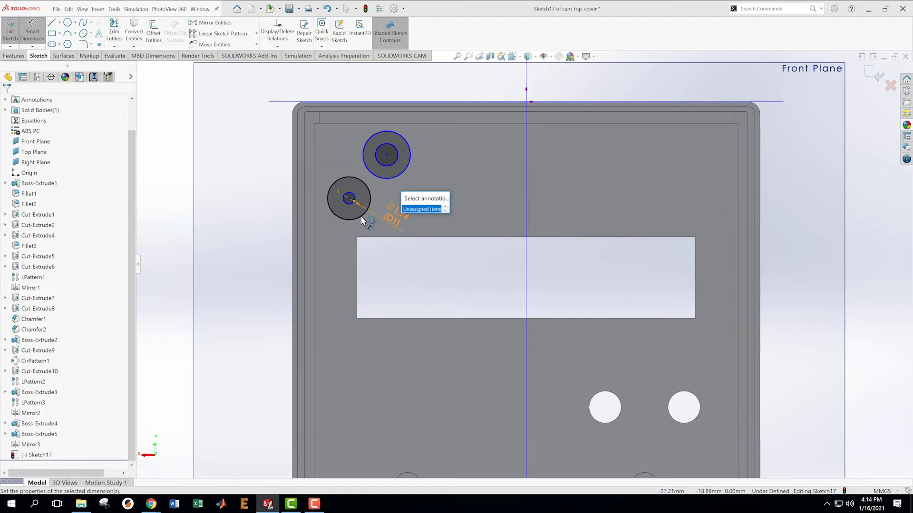
{"action": "key", "text": "Escape"}
{"action": "key", "text": "s"}
{"action": "left_click", "coordinate": [384, 242]}
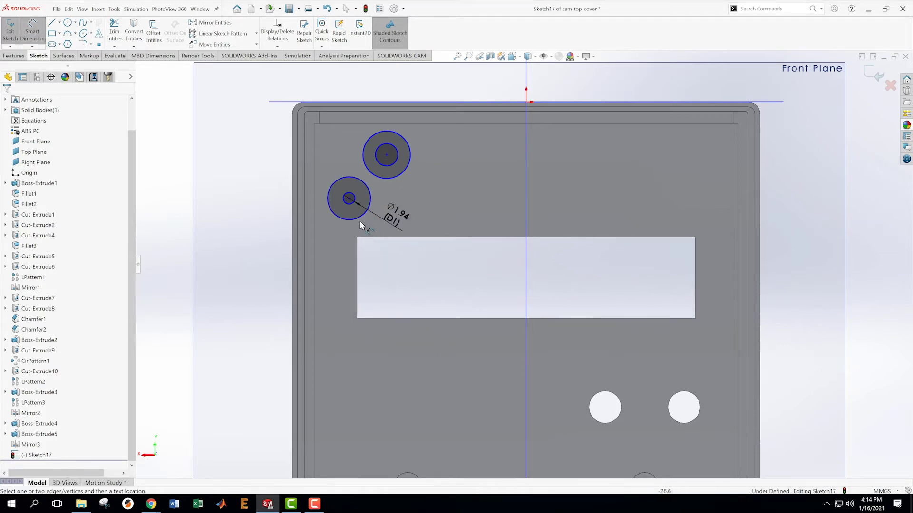
Dimension the outer circle of the lower pair with a diameter of 4.35 mm
{"action": "left_click", "coordinate": [341, 218]}
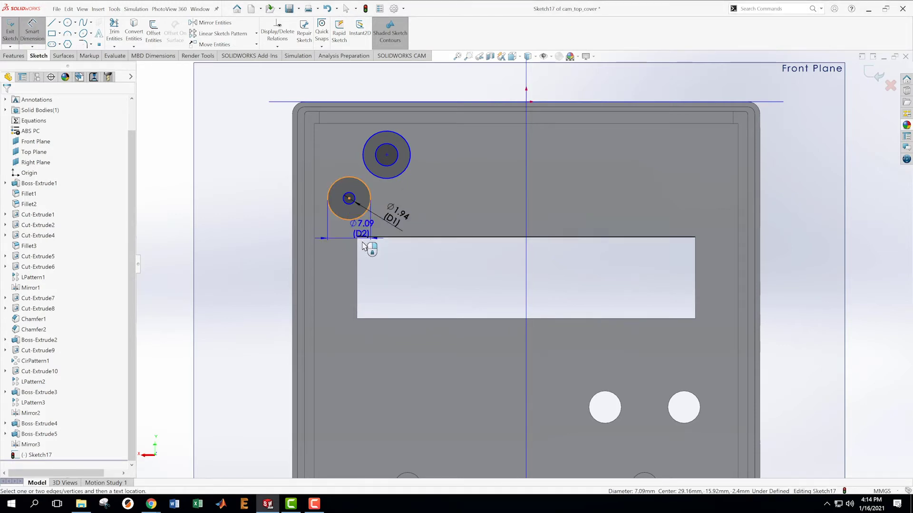
{"action": "left_click", "coordinate": [387, 265]}
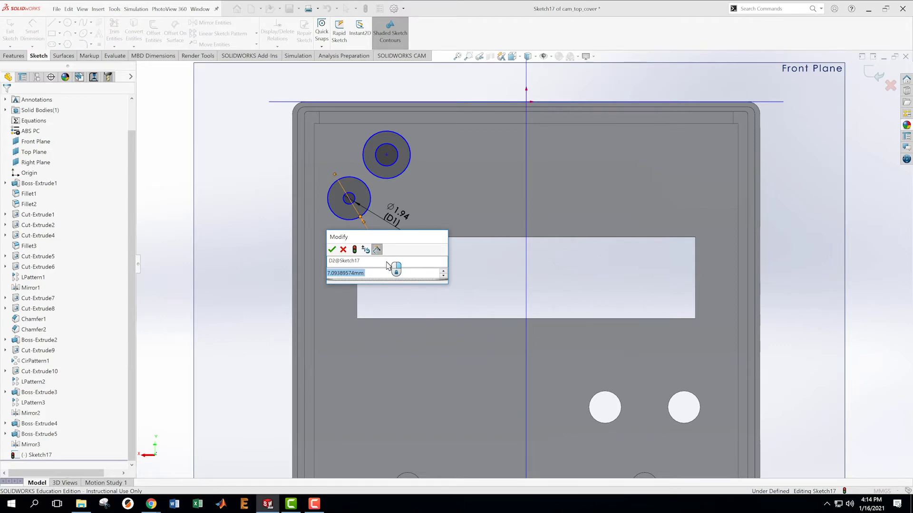
{"action": "type", "text": "4.35"}
{"action": "key", "text": "Return"}
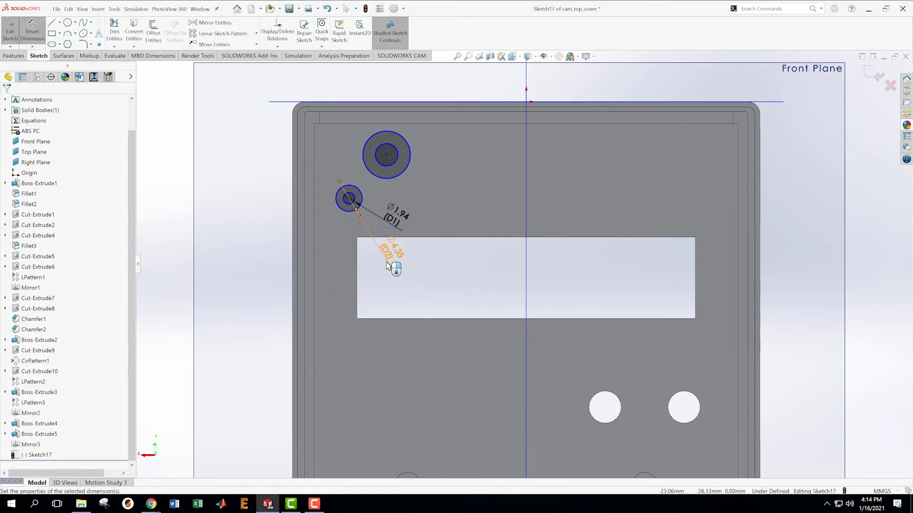
{"action": "key", "text": "Escape"}
Add an equal relation between the outer circles of the lower and upper pairs
{"action": "scroll", "coordinate": [373, 170], "scroll_direction": "down", "scroll_amount": 2}
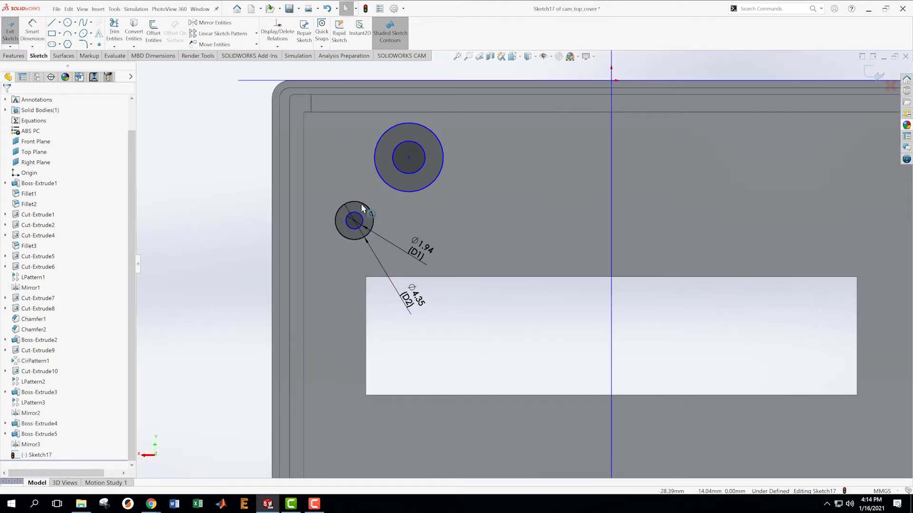
{"action": "left_click", "coordinate": [361, 203]}
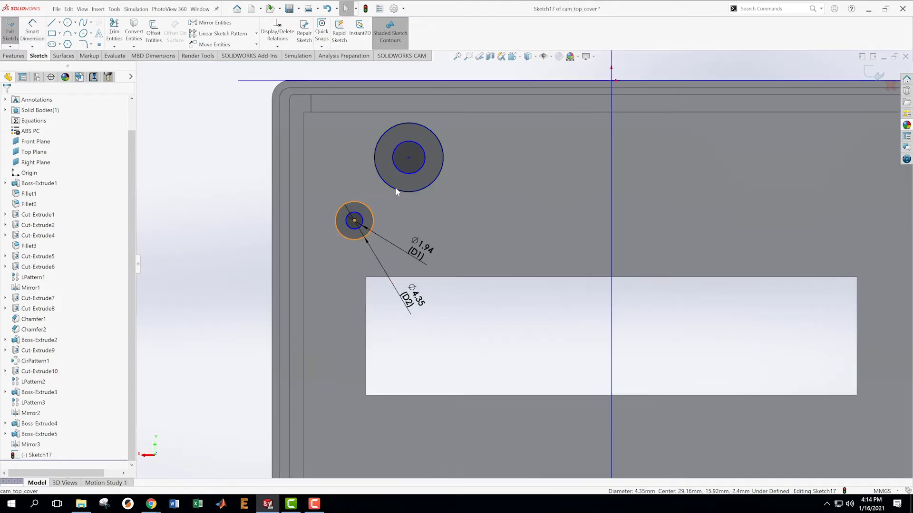
{"action": "left_click", "coordinate": [395, 190], "text": "ctrl"}
{"action": "left_click", "coordinate": [441, 164]}
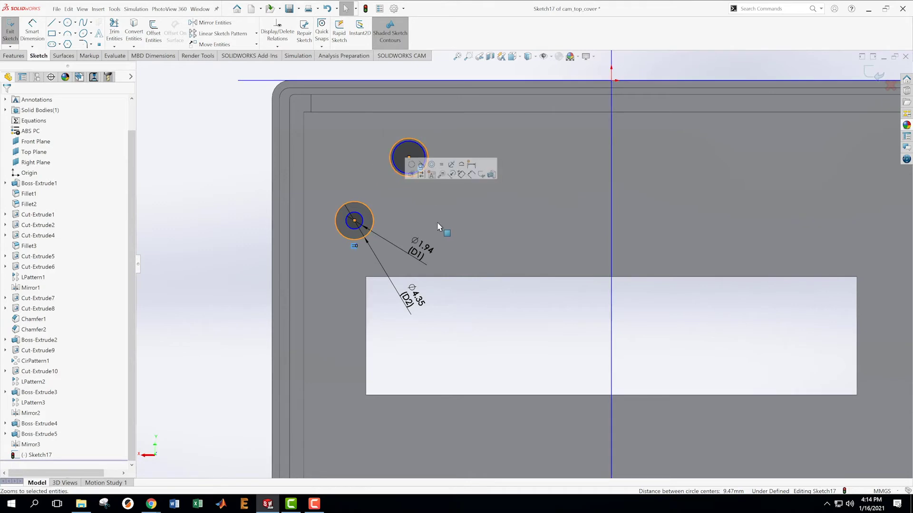
{"action": "left_click", "coordinate": [438, 228]}
Add an equal relation between the inner circles of the lower and upper pairs
{"action": "left_click", "coordinate": [361, 215]}
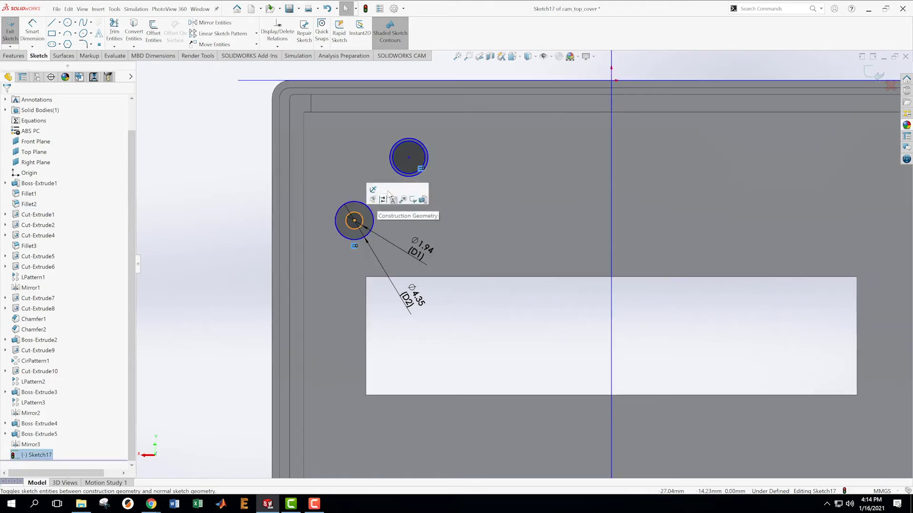
{"action": "left_click", "coordinate": [399, 170], "text": "ctrl"}
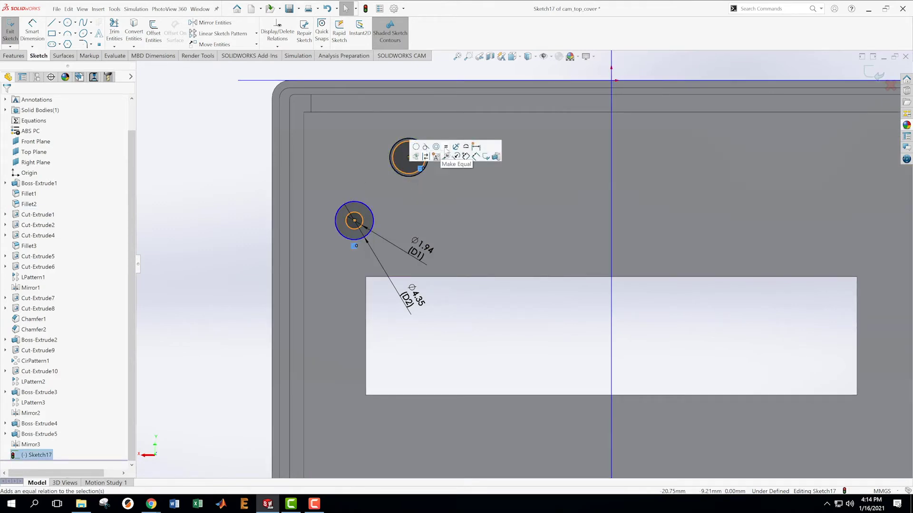
{"action": "left_click", "coordinate": [446, 152]}
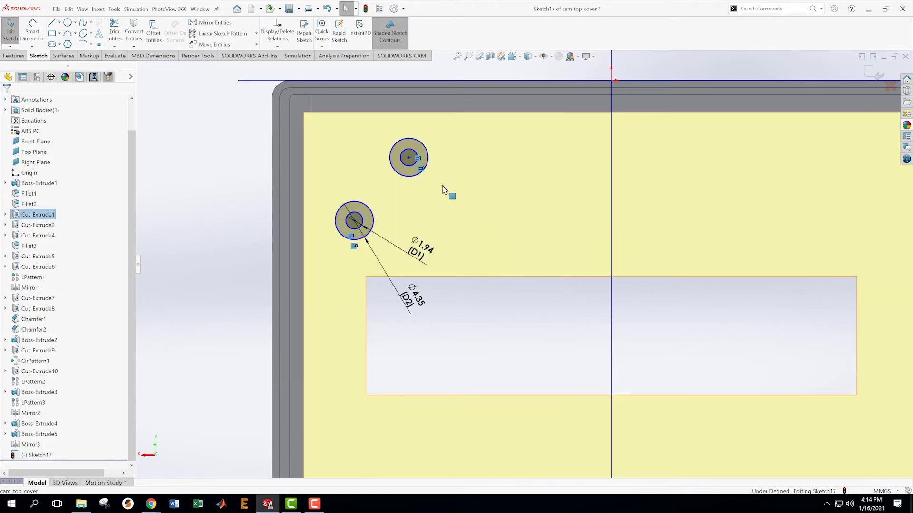
{"action": "left_click", "coordinate": [449, 194]}
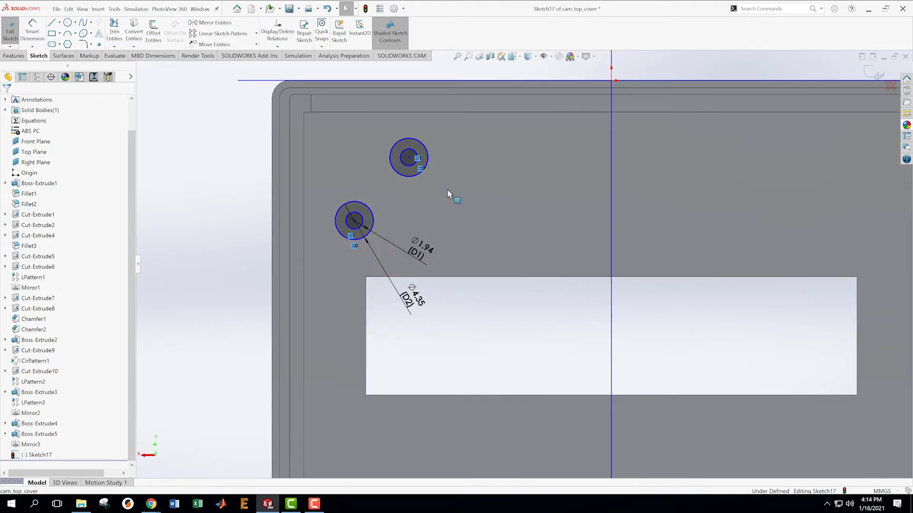
Dimension the upper circle pair's center 24.9 mm horizontally from the vertical center plane
{"action": "scroll", "coordinate": [449, 194], "scroll_direction": "up", "scroll_amount": 2}
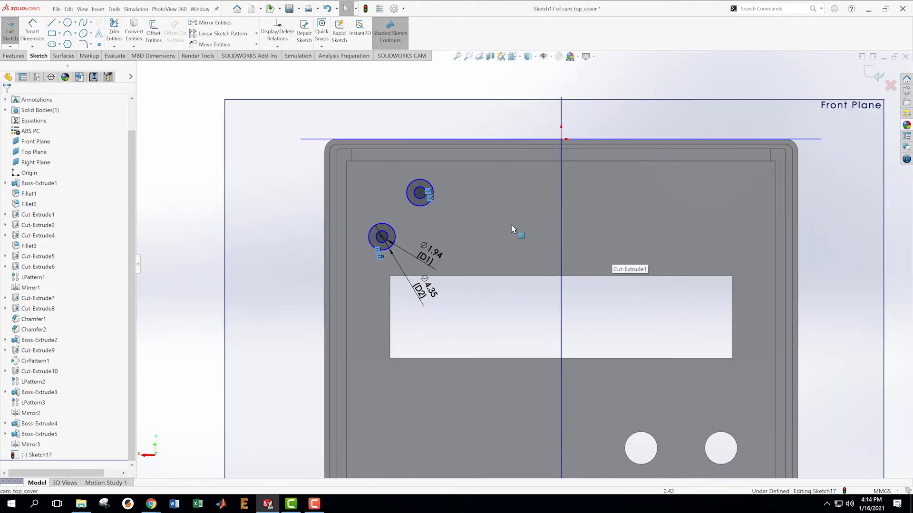
{"action": "left_click", "coordinate": [31, 28]}
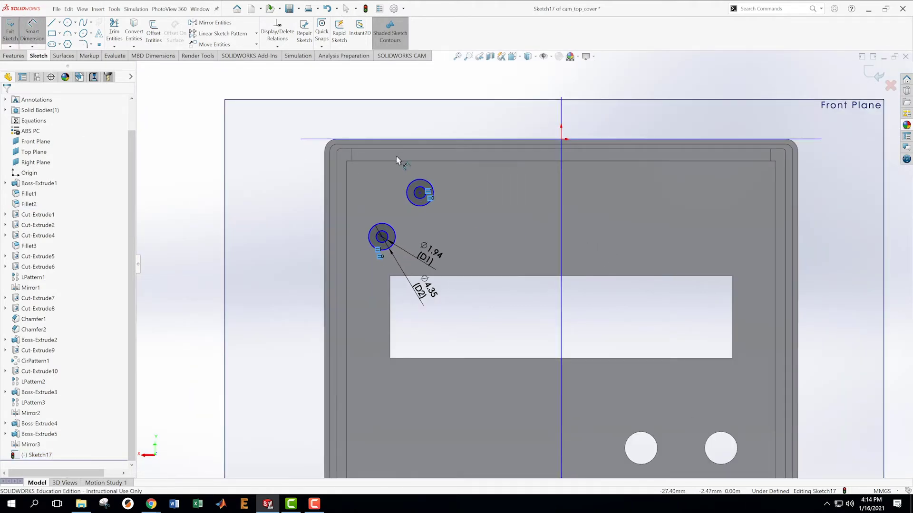
{"action": "left_click", "coordinate": [419, 192]}
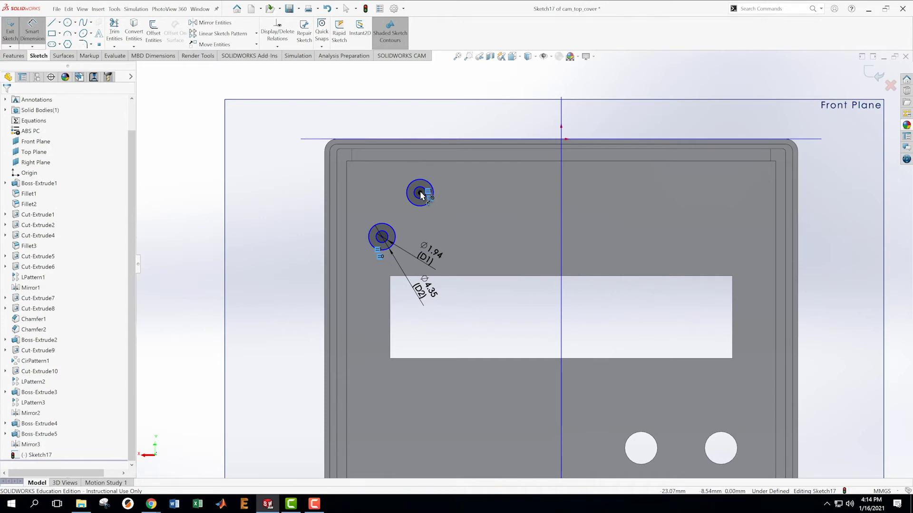
{"action": "left_click", "coordinate": [561, 119]}
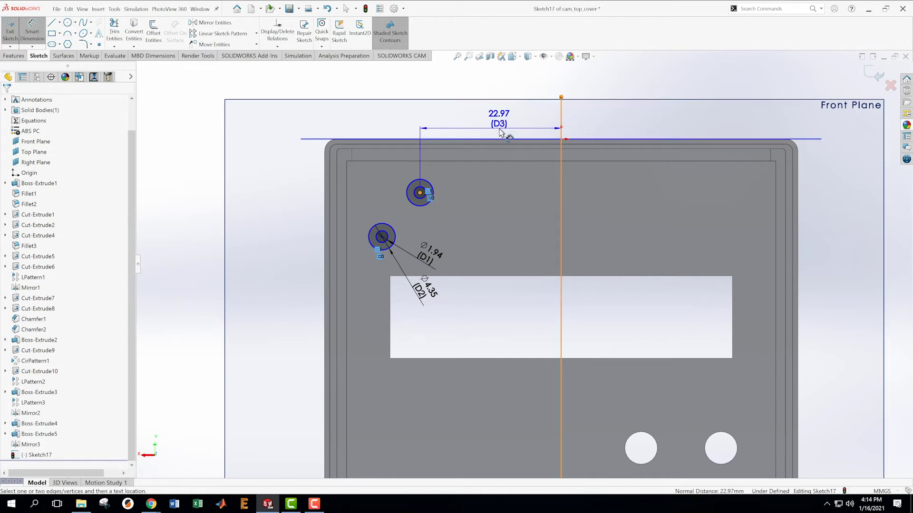
{"action": "left_click", "coordinate": [500, 132]}
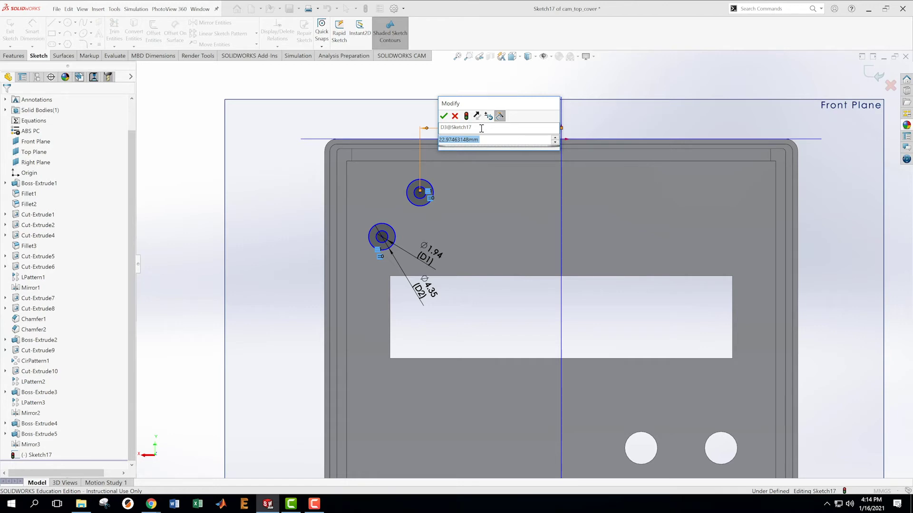
{"action": "type", "text": "24.9"}
{"action": "key", "text": "Return"}
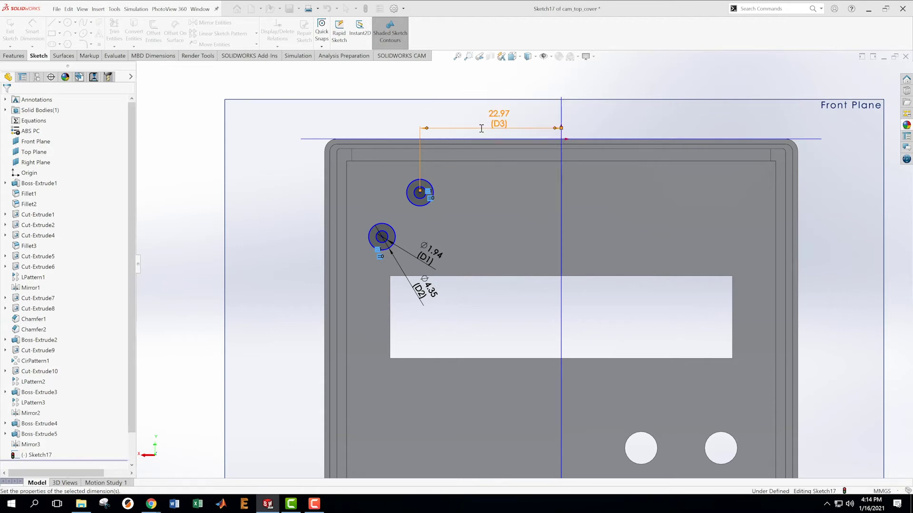
Dimension the lower circle pair's center 28 mm horizontally from the vertical center plane
{"action": "left_click", "coordinate": [557, 179]}
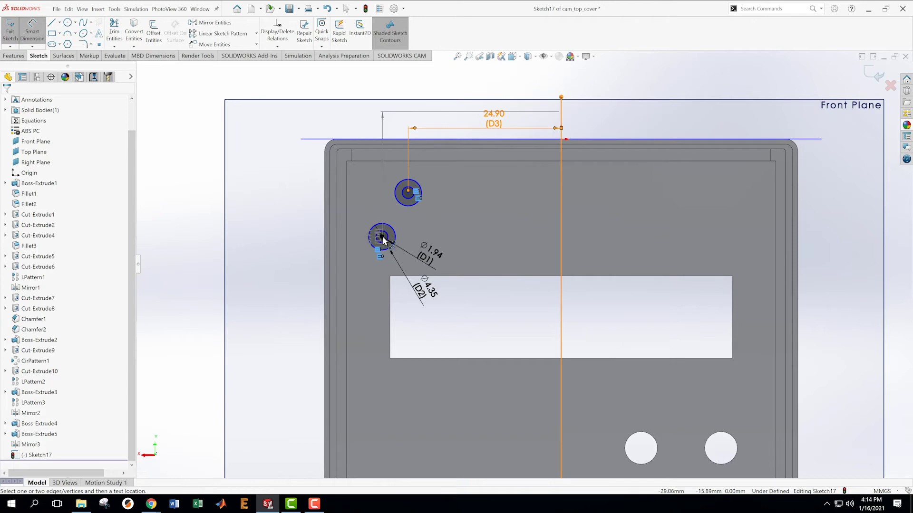
{"action": "left_click", "coordinate": [382, 235]}
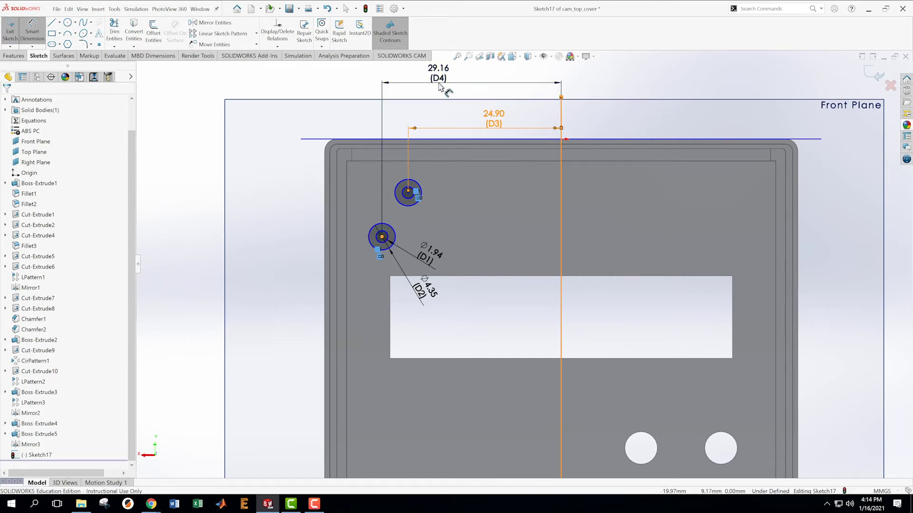
{"action": "left_click", "coordinate": [440, 87]}
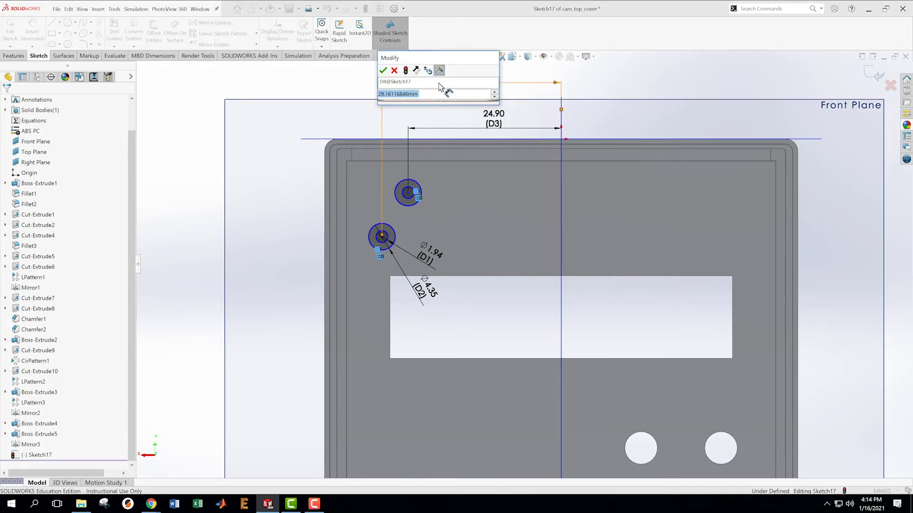
{"action": "type", "text": "28"}
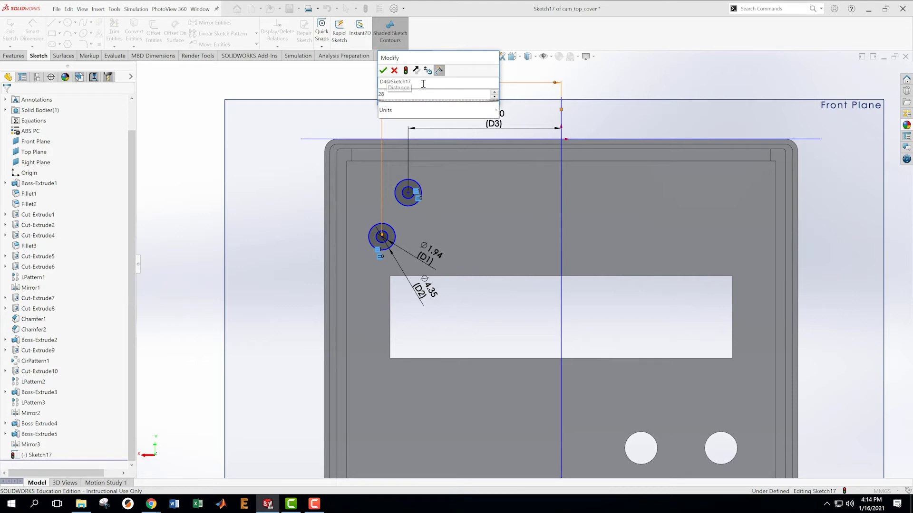
{"action": "key", "text": "Return"}
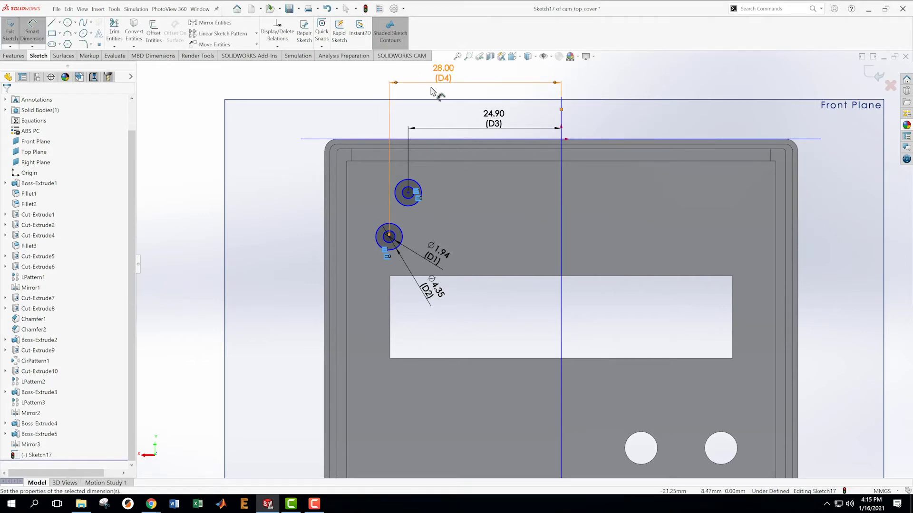
{"action": "key", "text": "Escape"}
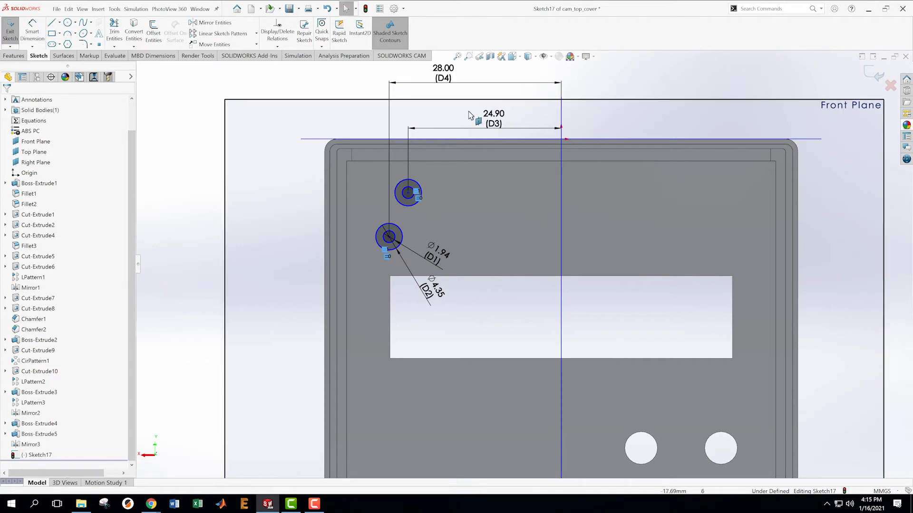
Dimension the upper circle pair's center 9.2 mm below the horizontal plane at the cover's top edge
{"action": "key", "text": "s"}
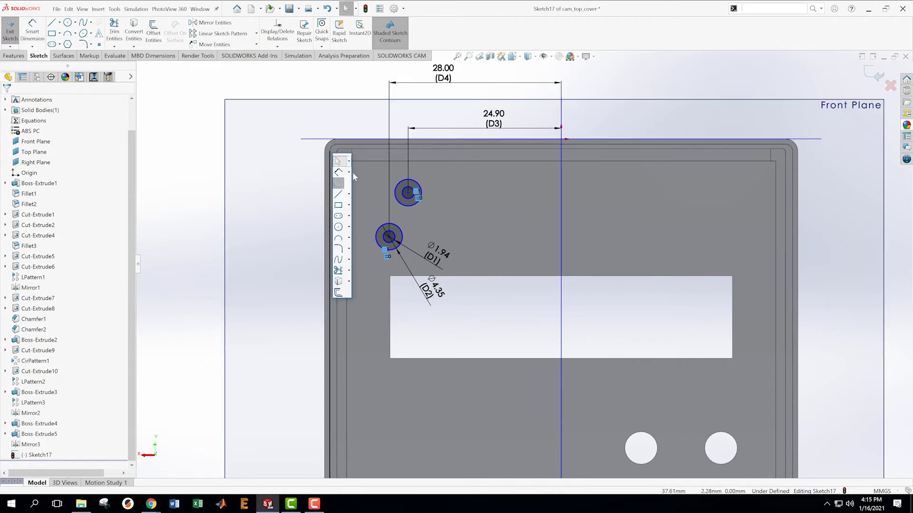
{"action": "left_click", "coordinate": [338, 172]}
{"action": "left_click", "coordinate": [316, 139]}
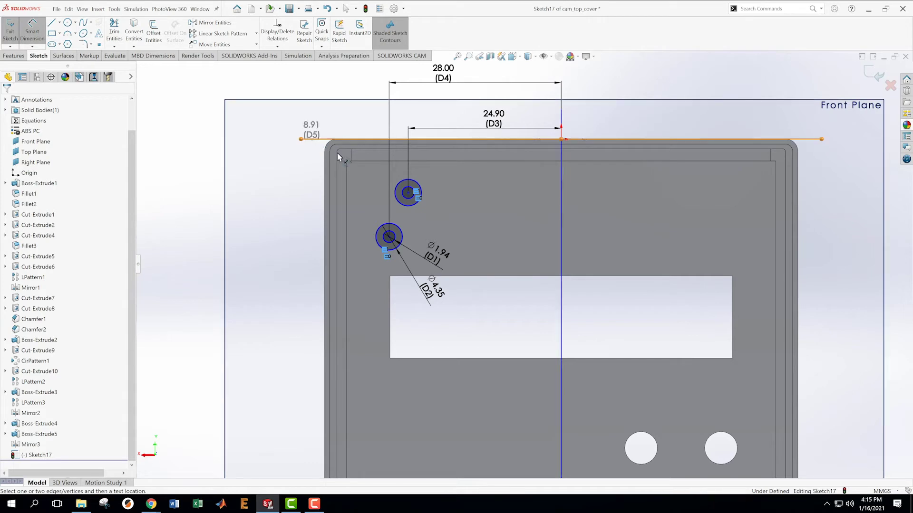
{"action": "left_click", "coordinate": [408, 193]}
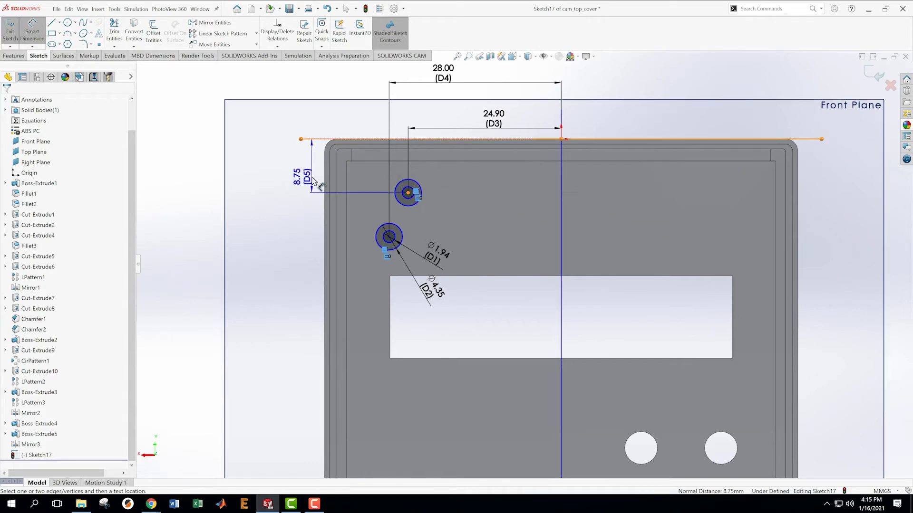
{"action": "left_click", "coordinate": [312, 176]}
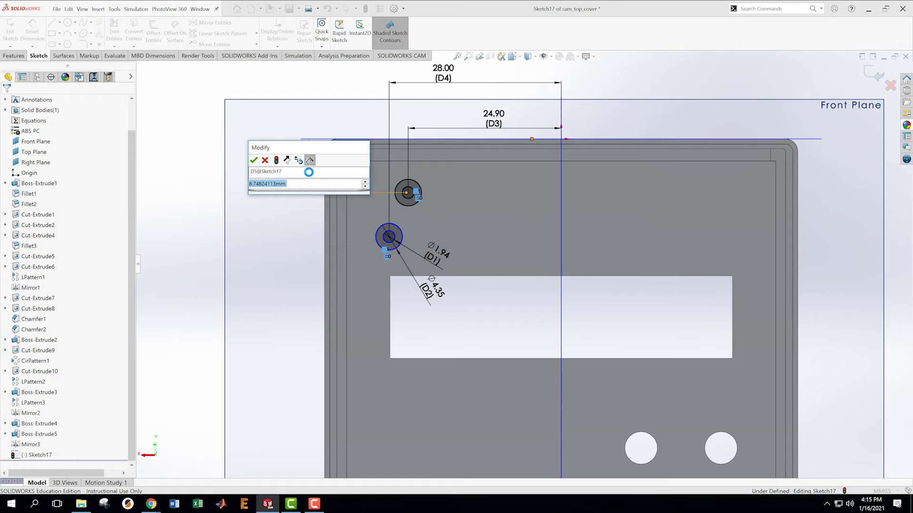
{"action": "type", "text": "9.2"}
{"action": "key", "text": "Return"}
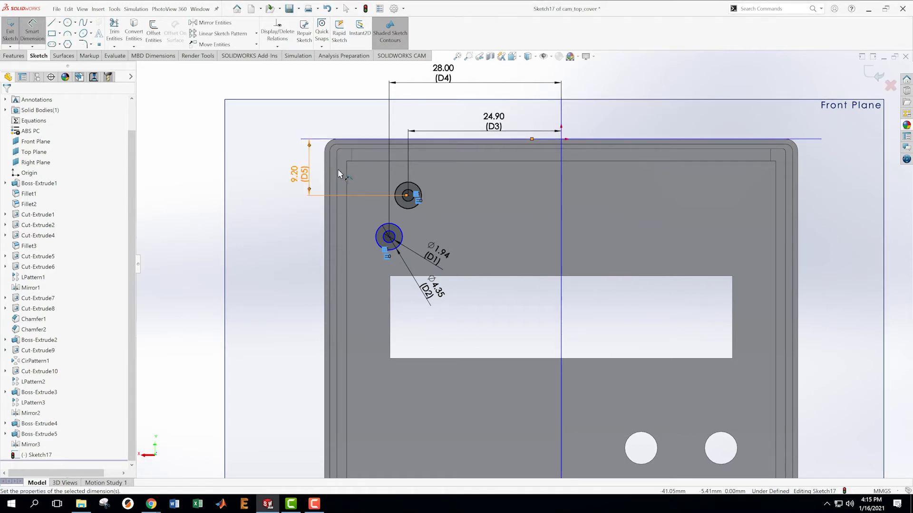
Dimension the lower circle pair's center 15.2 mm below the plane at the cover's top edge and exit the sketch
{"action": "left_click", "coordinate": [327, 139]}
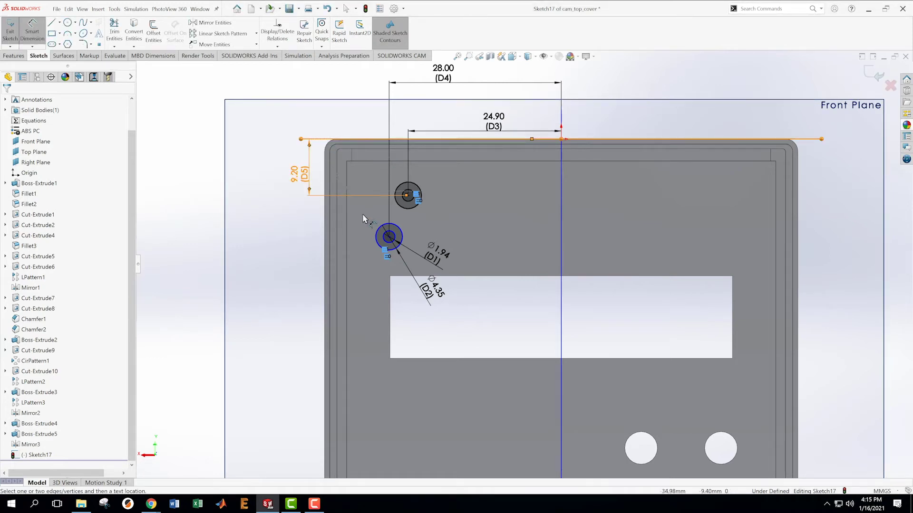
{"action": "left_click", "coordinate": [386, 240]}
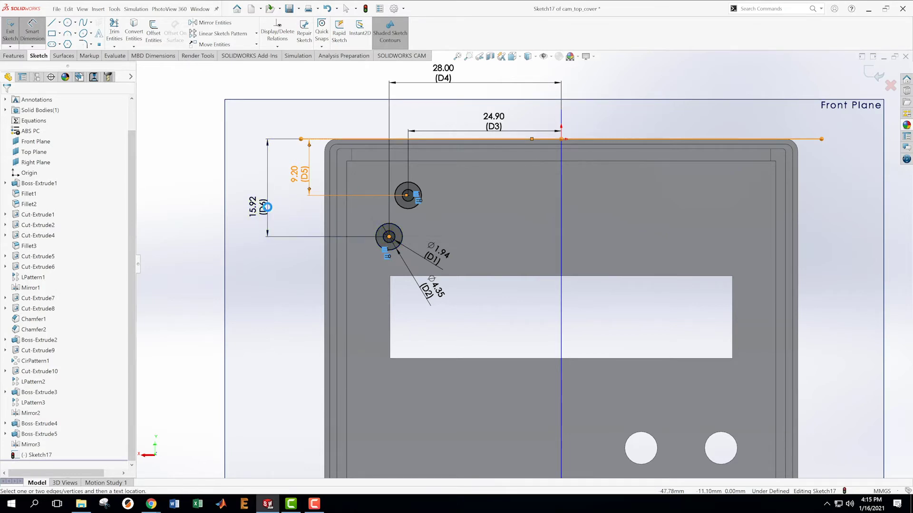
{"action": "left_click", "coordinate": [267, 207]}
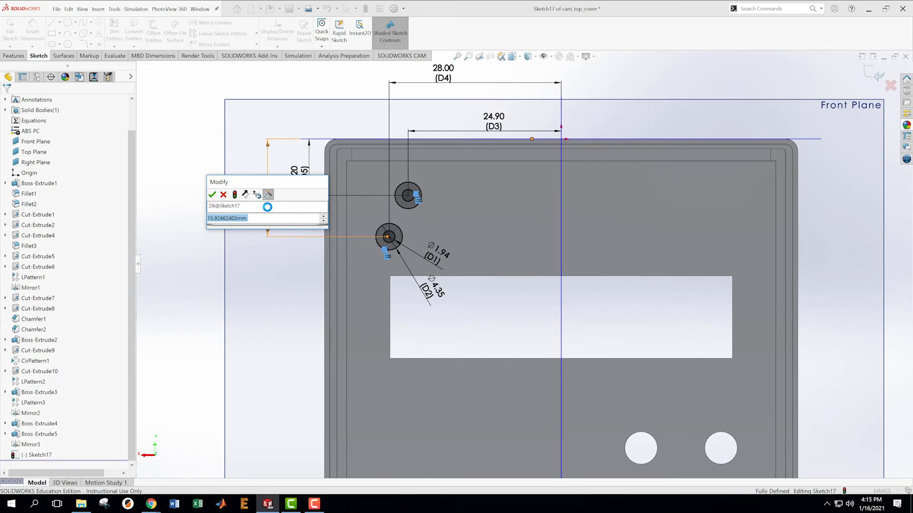
{"action": "type", "text": "15.2"}
{"action": "key", "text": "Return"}
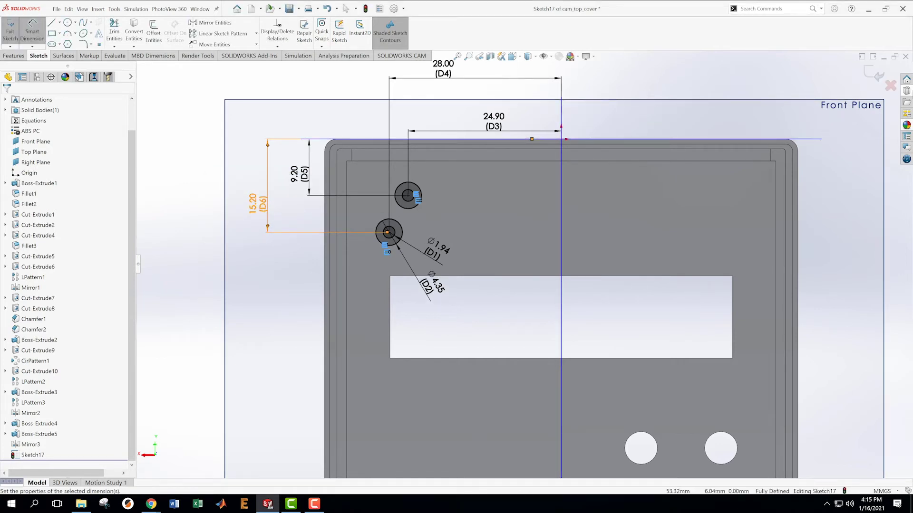
{"action": "left_click", "coordinate": [879, 76]}
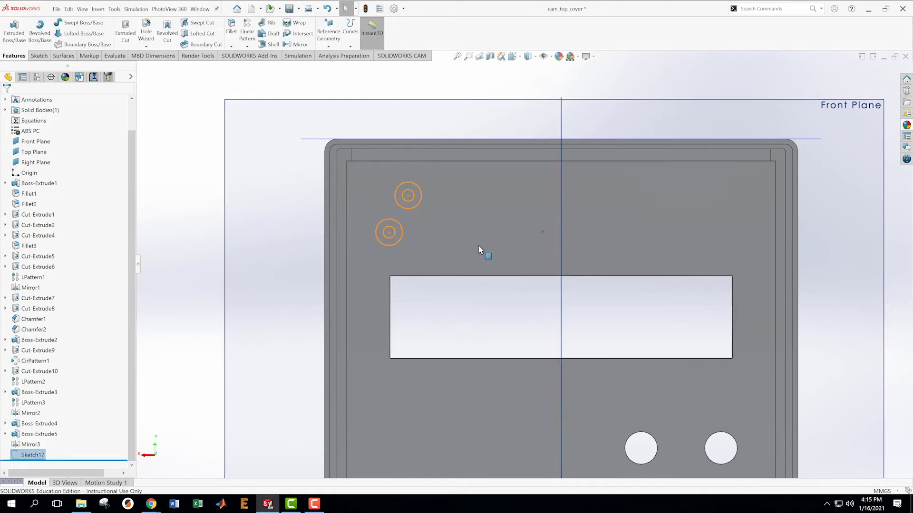
Extrude the two ring profiles as a boss with a blind depth of 5.3-2.4 mm, merged with the cover
{"action": "scroll", "coordinate": [506, 286], "scroll_direction": "up", "scroll_amount": 3}
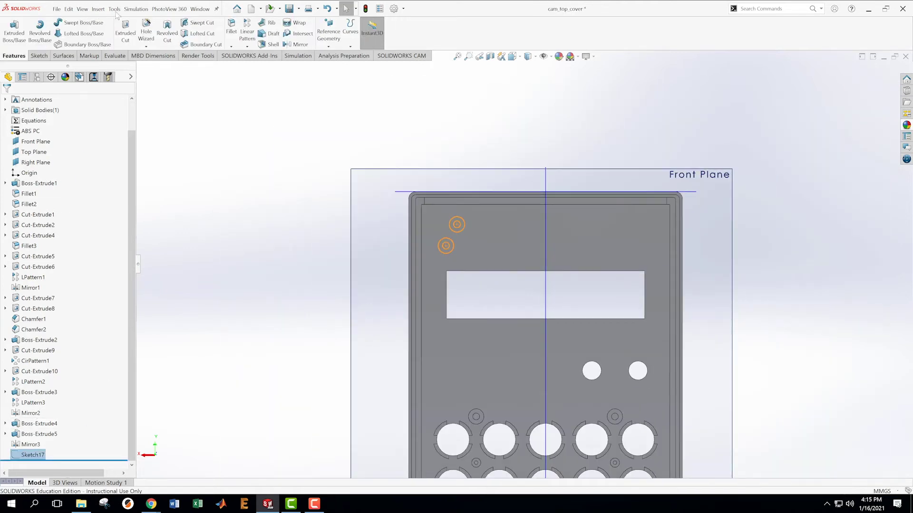
{"action": "left_click", "coordinate": [14, 33]}
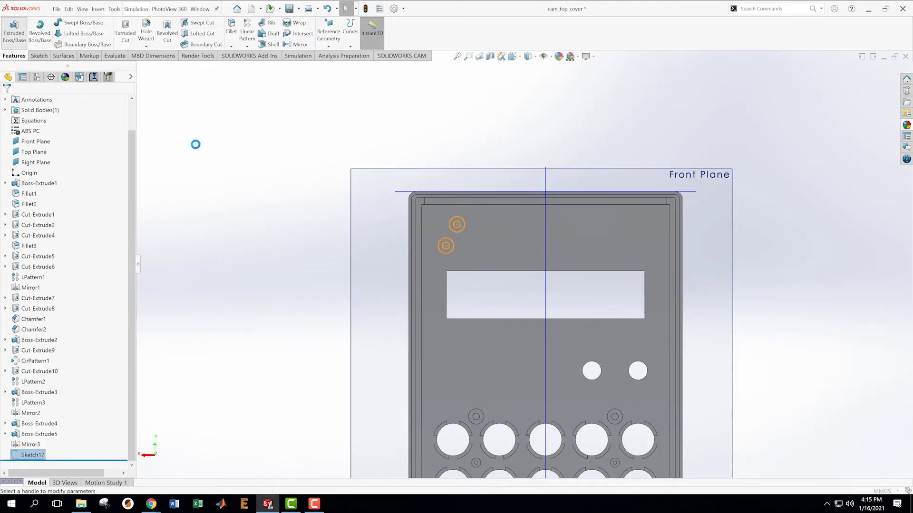
{"action": "middle_click_drag", "start_coordinate": [312, 233], "coordinate": [316, 164]}
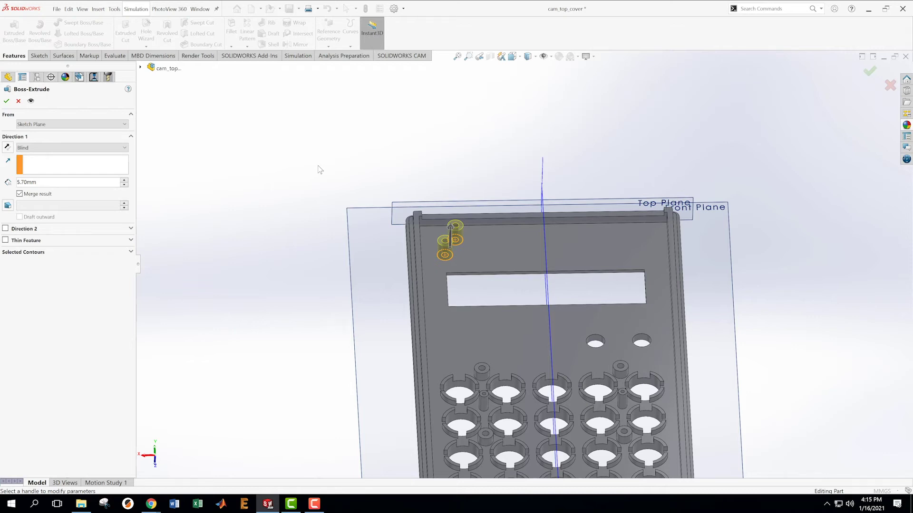
{"action": "left_click_drag", "start_coordinate": [47, 183], "coordinate": [5, 182]}
{"action": "type", "text": "5.3-2"}
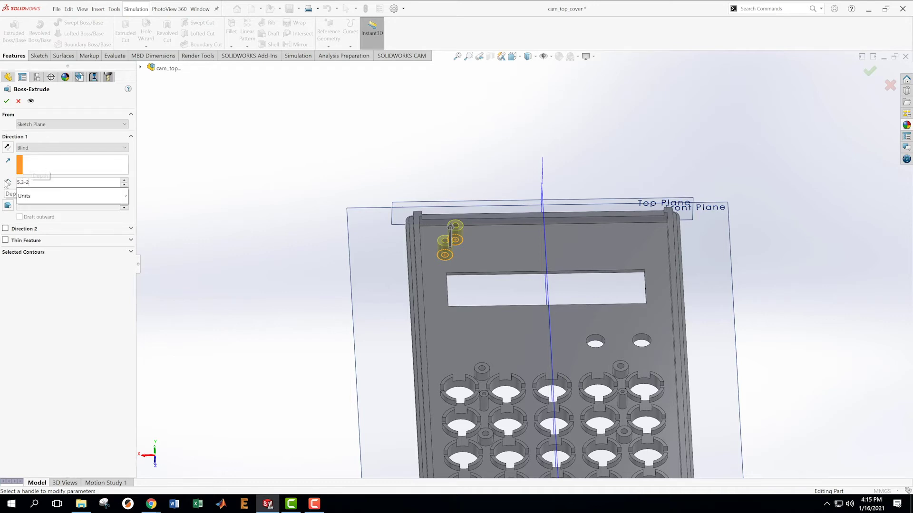
{"action": "type", "text": ".4"}
{"action": "key", "text": "Return"}
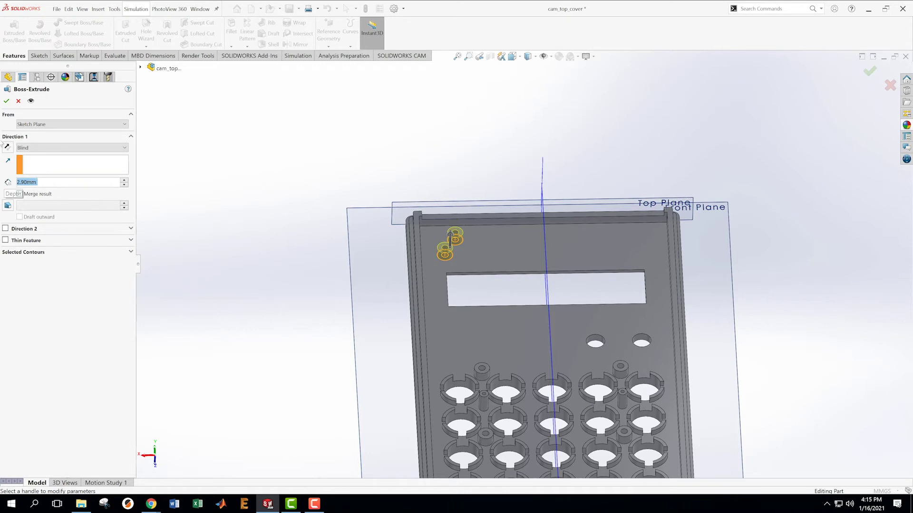
{"action": "left_click", "coordinate": [6, 100]}
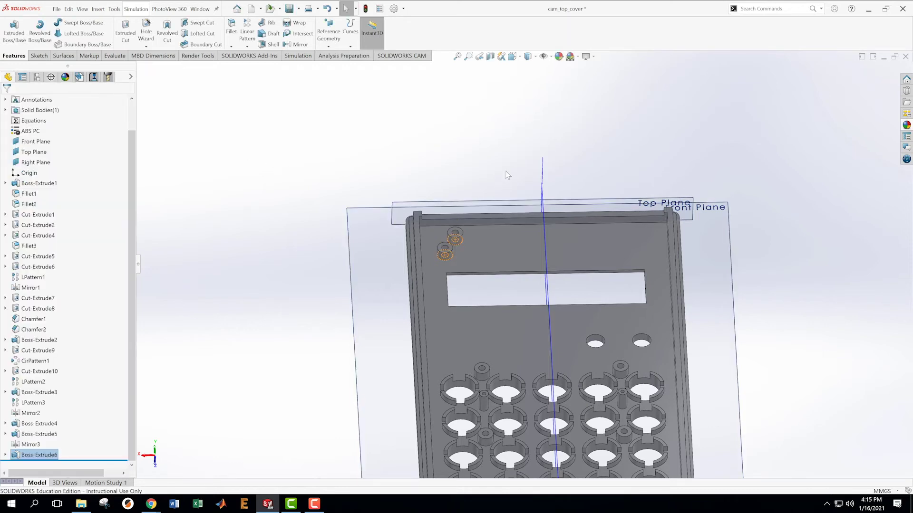
Examine the two new ring bosses and the whole inner side of the cover from several angles
{"action": "middle_click_drag", "start_coordinate": [503, 164], "coordinate": [507, 217]}
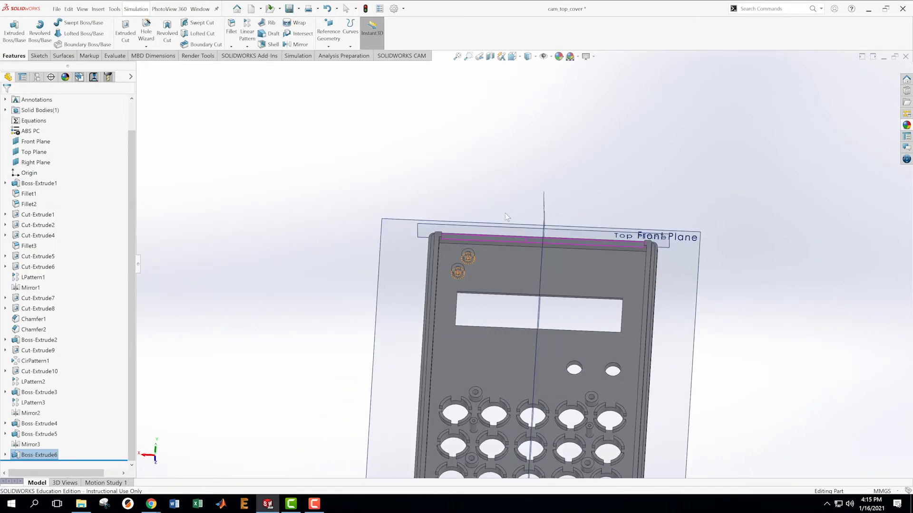
{"action": "scroll", "coordinate": [539, 232], "scroll_direction": "up", "scroll_amount": 3}
{"action": "scroll", "coordinate": [542, 233], "scroll_direction": "down", "scroll_amount": 1}
{"action": "left_click", "coordinate": [632, 217]}
{"action": "scroll", "coordinate": [664, 240], "scroll_direction": "up", "scroll_amount": 1}
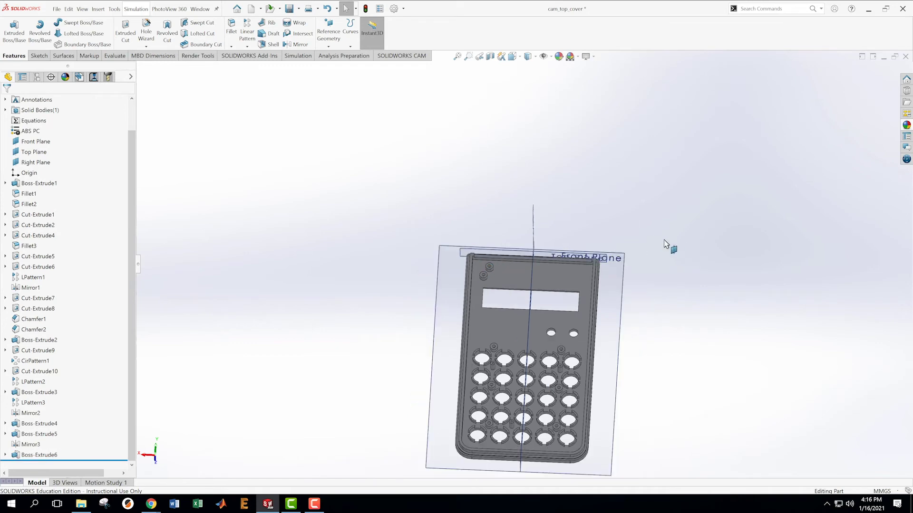
{"action": "scroll", "coordinate": [664, 240], "scroll_direction": "down", "scroll_amount": 1}
{"action": "middle_click_drag", "start_coordinate": [602, 243], "coordinate": [590, 332]}
{"action": "scroll", "coordinate": [547, 335], "scroll_direction": "up", "scroll_amount": 3}
{"action": "scroll", "coordinate": [546, 334], "scroll_direction": "down", "scroll_amount": 3}
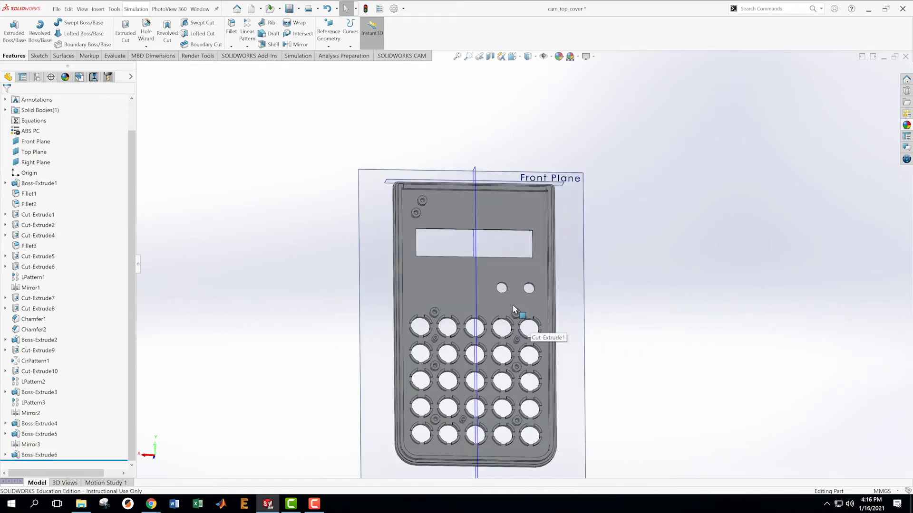
Start a new sketch on the cover's large inner face and orient the view normal to it
{"action": "scroll", "coordinate": [513, 309], "scroll_direction": "down", "scroll_amount": 2}
{"action": "middle_click_drag", "start_coordinate": [418, 275], "coordinate": [378, 252]}
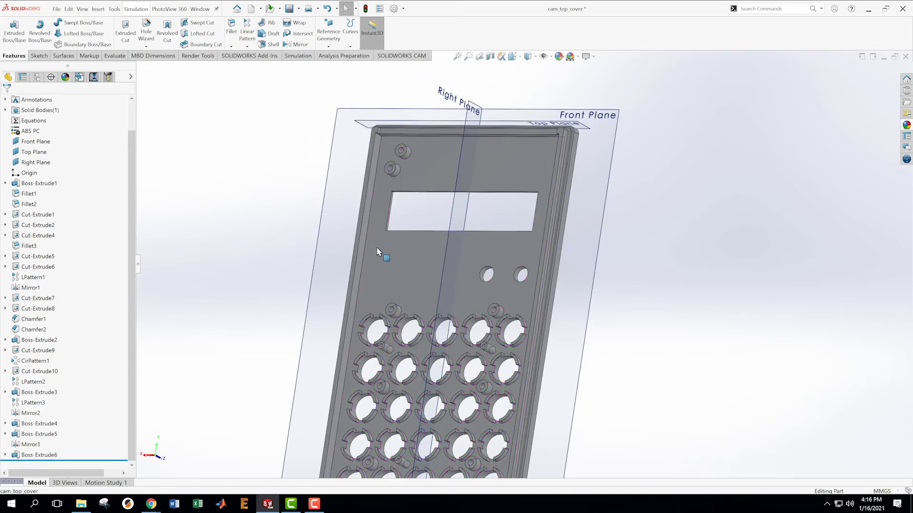
{"action": "right_click", "coordinate": [378, 252]}
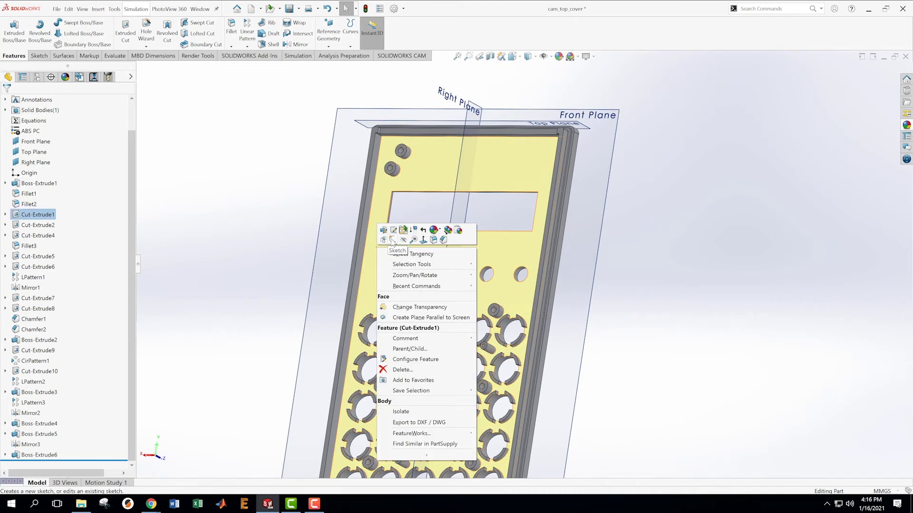
{"action": "left_click", "coordinate": [391, 240]}
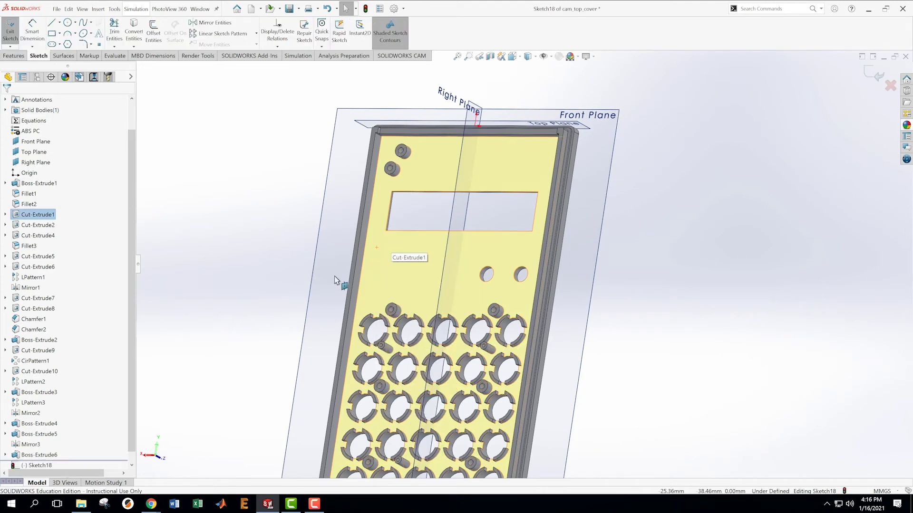
{"action": "scroll", "coordinate": [37, 457], "scroll_direction": "down", "scroll_amount": 1}
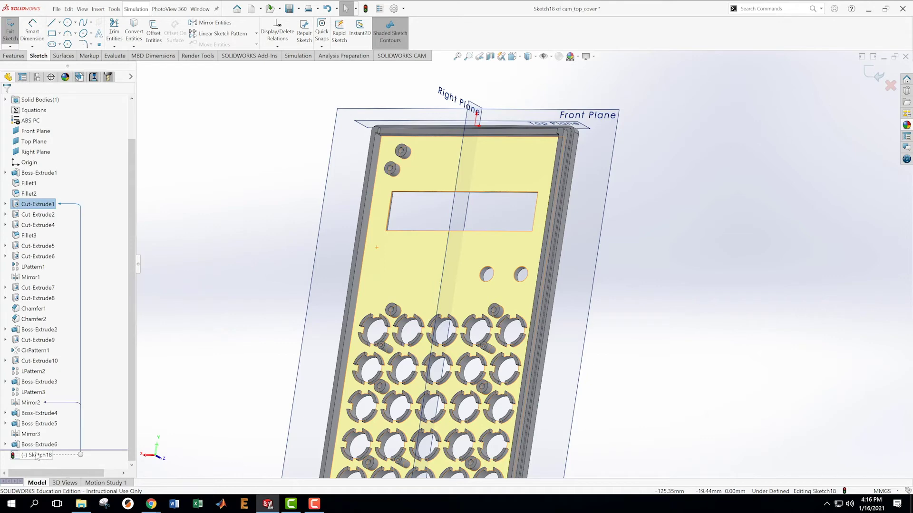
{"action": "right_click", "coordinate": [37, 458]}
{"action": "left_click", "coordinate": [52, 370]}
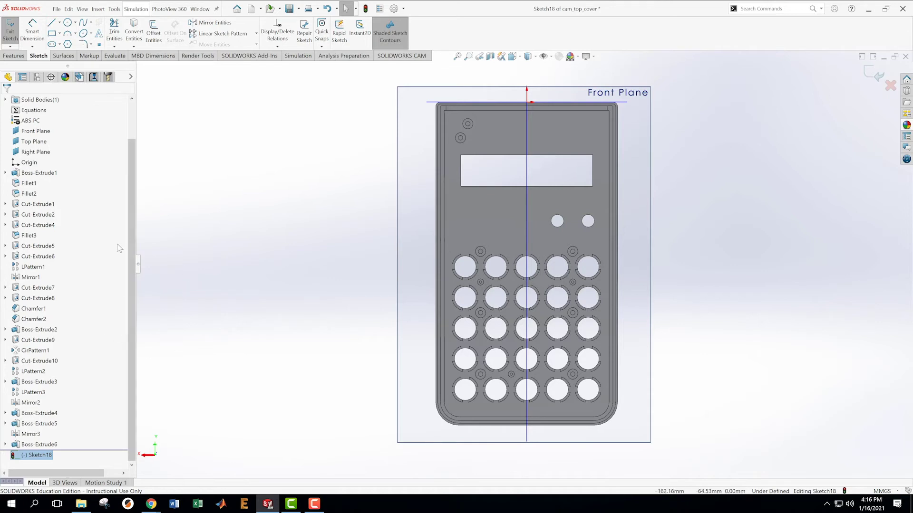
Sketch a circle about 2.7 mm in diameter between the lower ring boss and the display window
{"action": "left_click", "coordinate": [68, 23]}
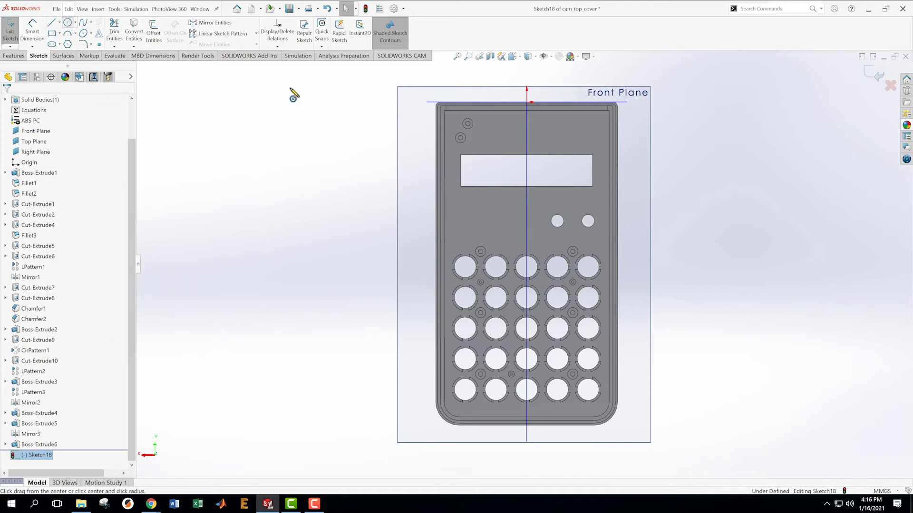
{"action": "scroll", "coordinate": [485, 154], "scroll_direction": "down", "scroll_amount": 2}
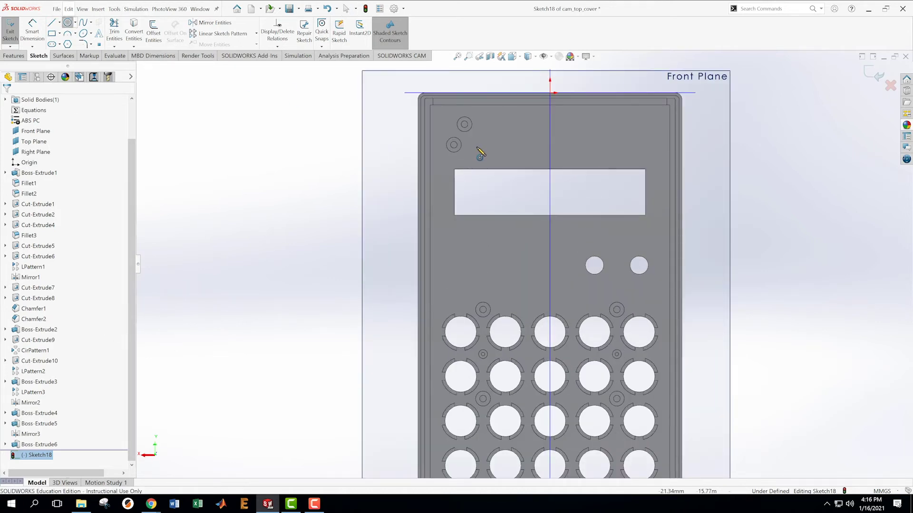
{"action": "scroll", "coordinate": [481, 153], "scroll_direction": "down", "scroll_amount": 2}
{"action": "left_click", "coordinate": [484, 174]}
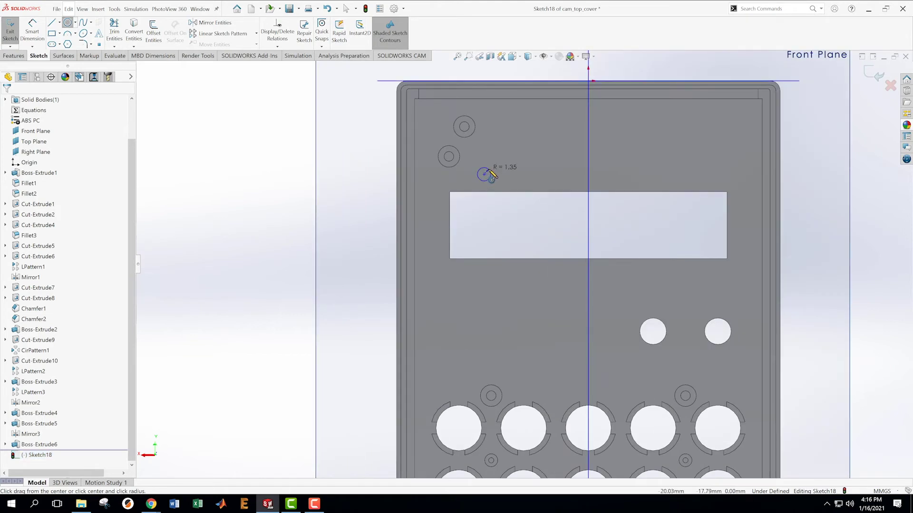
{"action": "key", "text": "Escape"}
Dimension the small circle's diameter as 2 mm
{"action": "key", "text": "s"}
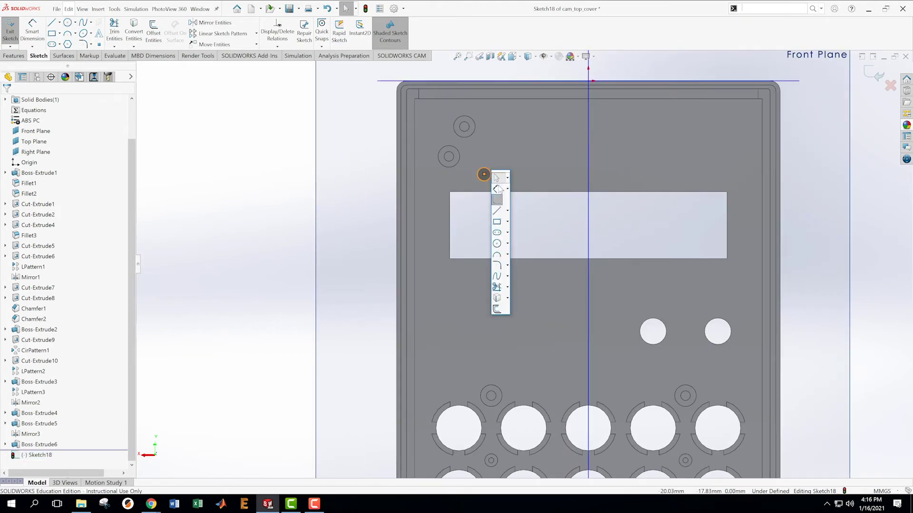
{"action": "left_click", "coordinate": [499, 189]}
{"action": "left_click", "coordinate": [490, 173]}
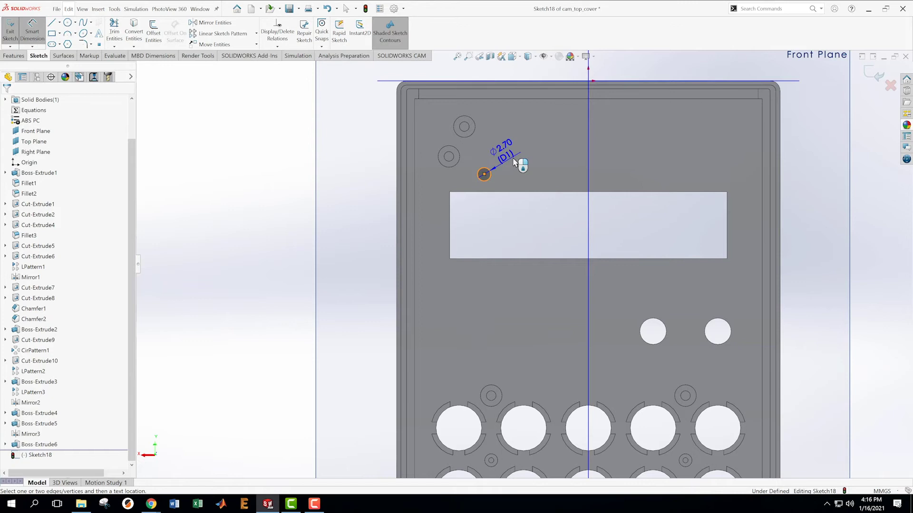
{"action": "left_click", "coordinate": [540, 159]}
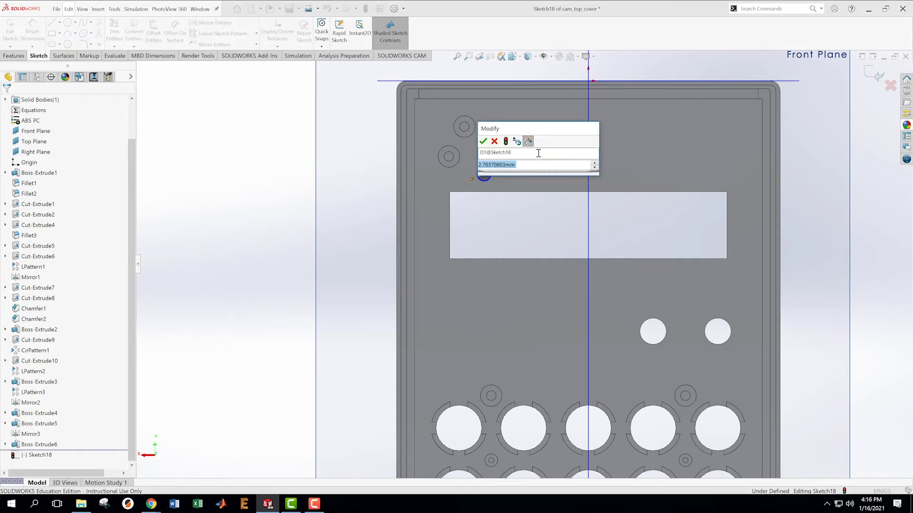
{"action": "type", "text": "2"}
{"action": "key", "text": "Return"}
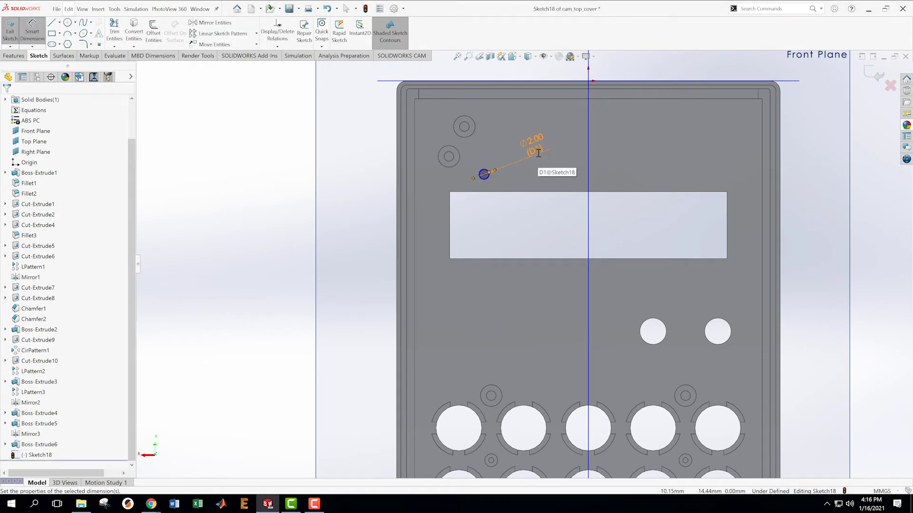
{"action": "key", "text": "Escape"}
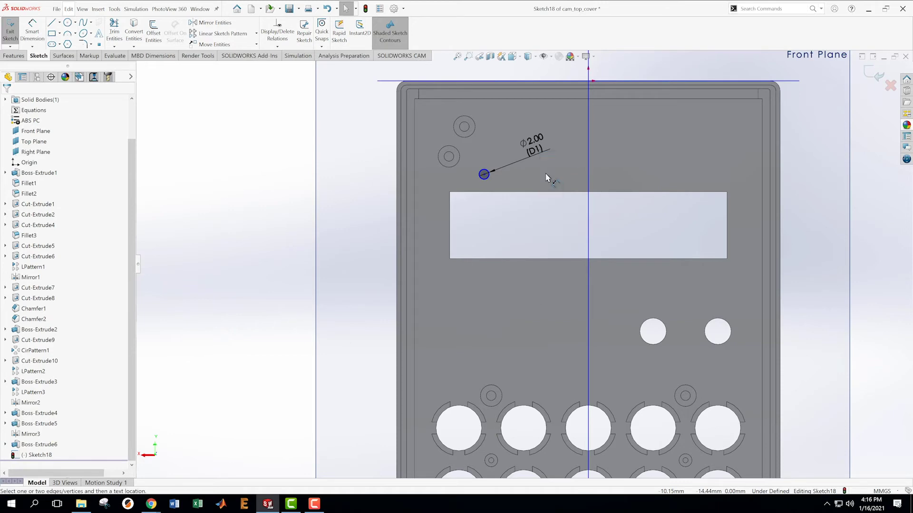
Dimension the small circle's center 23 mm horizontally from the vertical center plane
{"action": "key", "text": "d"}
{"action": "left_click", "coordinate": [484, 175]}
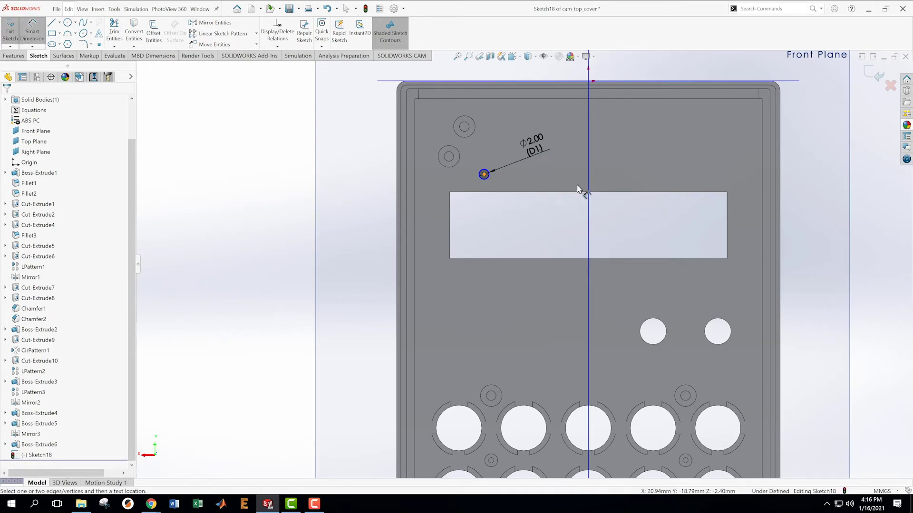
{"action": "left_click", "coordinate": [588, 187]}
{"action": "left_click", "coordinate": [588, 223]}
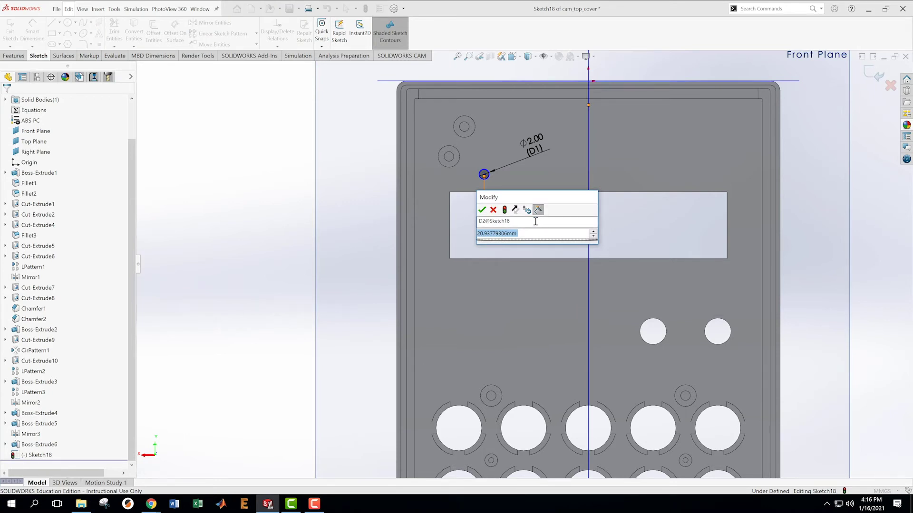
{"action": "type", "text": "23"}
{"action": "key", "text": "Return"}
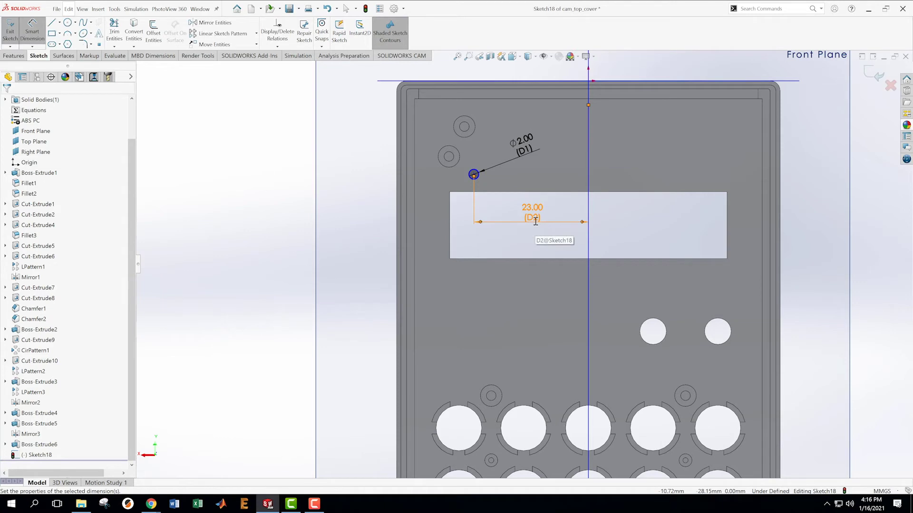
Dimension the small circle's center 17 mm below the plane at the cover's top edge and exit the sketch
{"action": "left_click", "coordinate": [380, 82]}
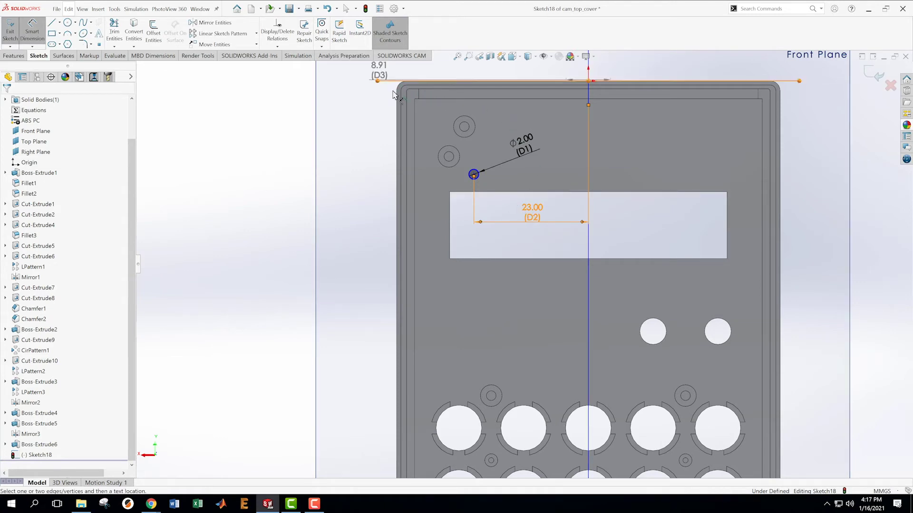
{"action": "left_click", "coordinate": [474, 175]}
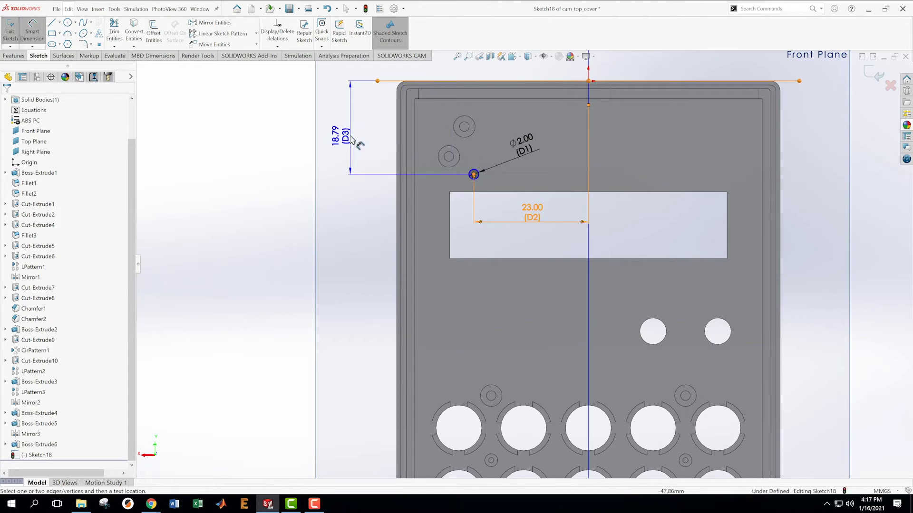
{"action": "left_click", "coordinate": [371, 139]}
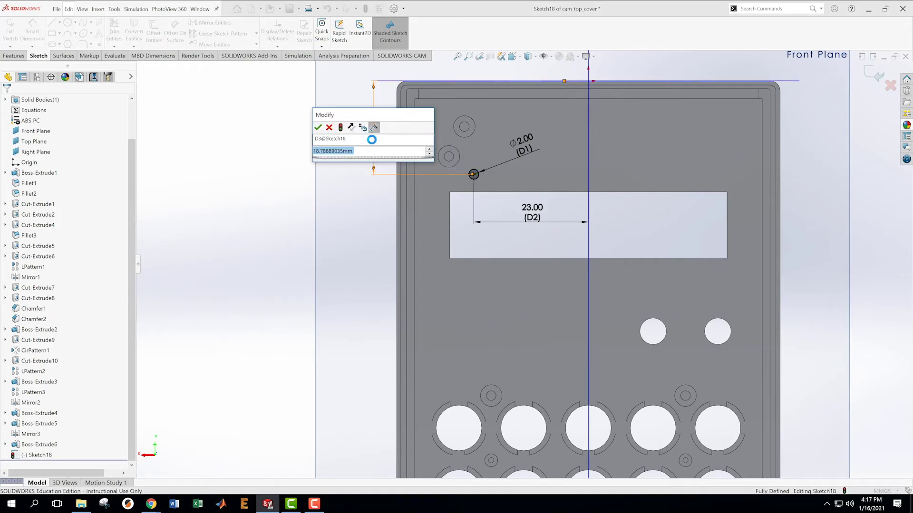
{"action": "type", "text": "17"}
{"action": "key", "text": "Return"}
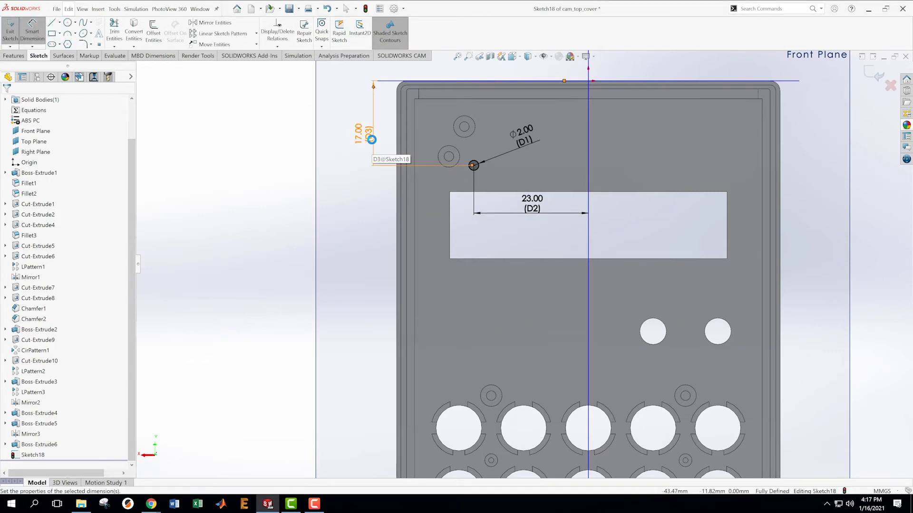
{"action": "left_click", "coordinate": [878, 77]}
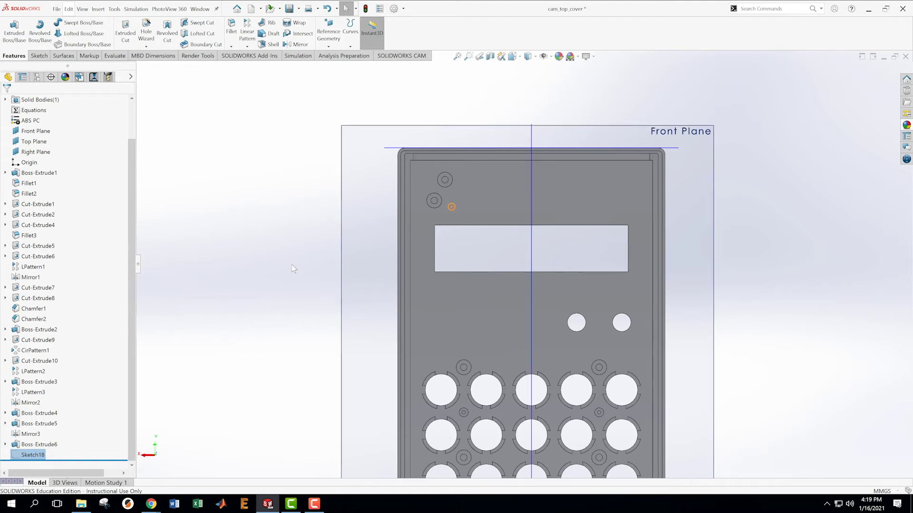
Extrude the 2 mm circle as a boss with a blind depth of 5.9-2.4 mm, merged with the cover
{"action": "middle_click_drag", "start_coordinate": [468, 283], "coordinate": [428, 248]}
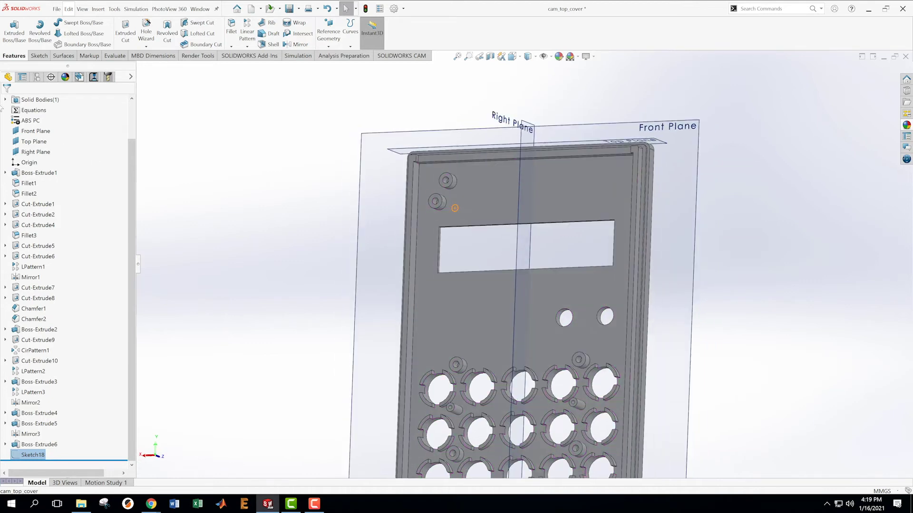
{"action": "left_click", "coordinate": [14, 31]}
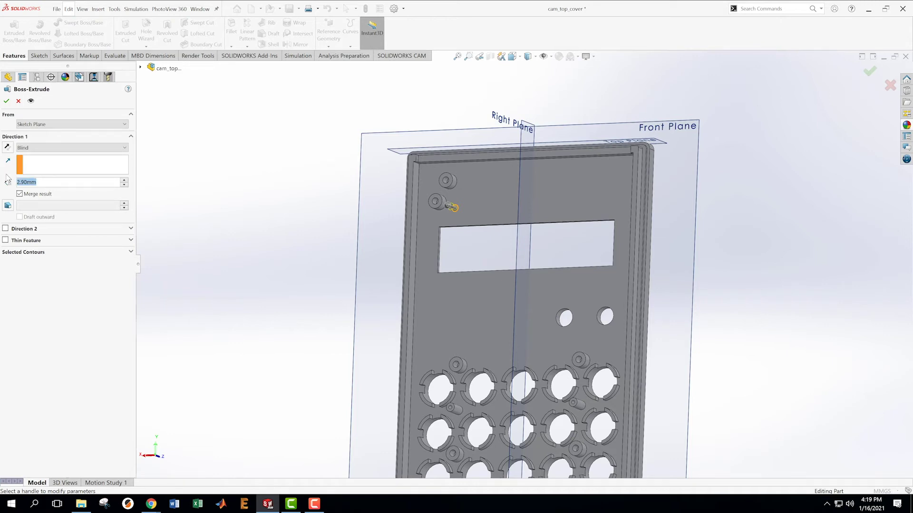
{"action": "type", "text": "5.9-2.4"}
{"action": "key", "text": "Return"}
{"action": "middle_click_drag", "start_coordinate": [366, 260], "coordinate": [406, 141]}
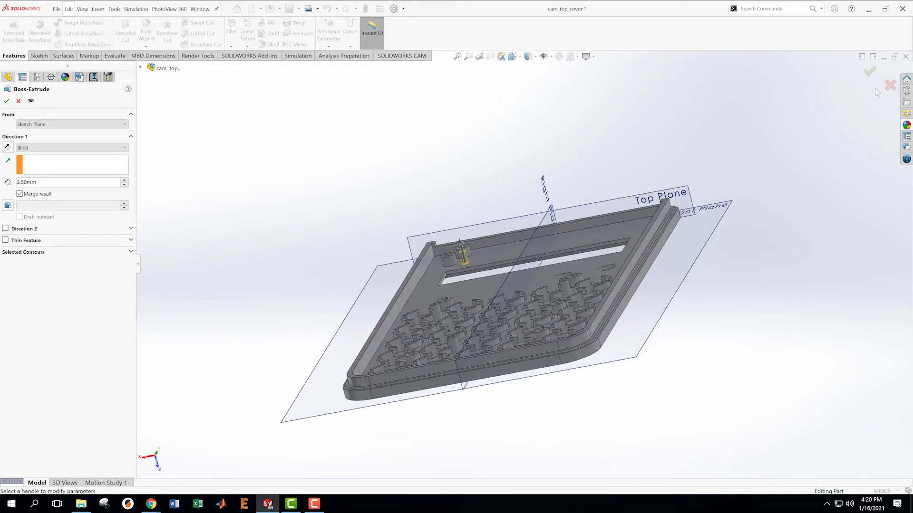
{"action": "left_click", "coordinate": [870, 71]}
Inspect the new pin, start another sketch on the cover's inner face and orient the view normal to it
{"action": "scroll", "coordinate": [502, 252], "scroll_direction": "down", "scroll_amount": 5}
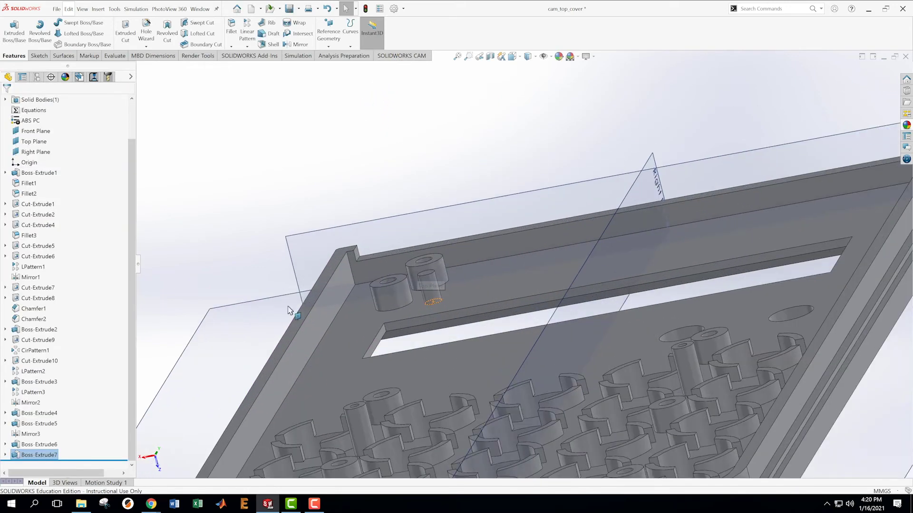
{"action": "middle_click_drag", "start_coordinate": [292, 312], "coordinate": [294, 285]}
{"action": "scroll", "coordinate": [523, 333], "scroll_direction": "up", "scroll_amount": 3}
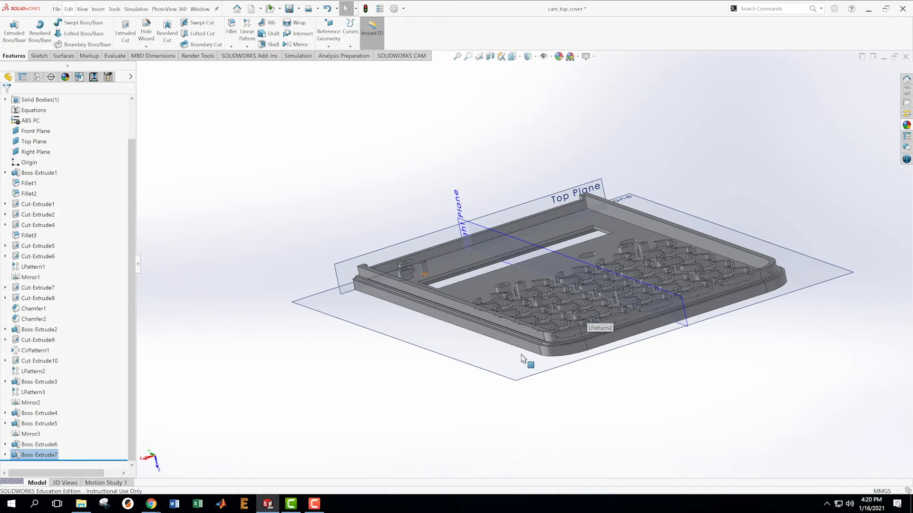
{"action": "scroll", "coordinate": [510, 270], "scroll_direction": "up", "scroll_amount": 2}
{"action": "scroll", "coordinate": [548, 265], "scroll_direction": "down", "scroll_amount": 2}
{"action": "middle_click_drag", "start_coordinate": [577, 263], "coordinate": [548, 197]}
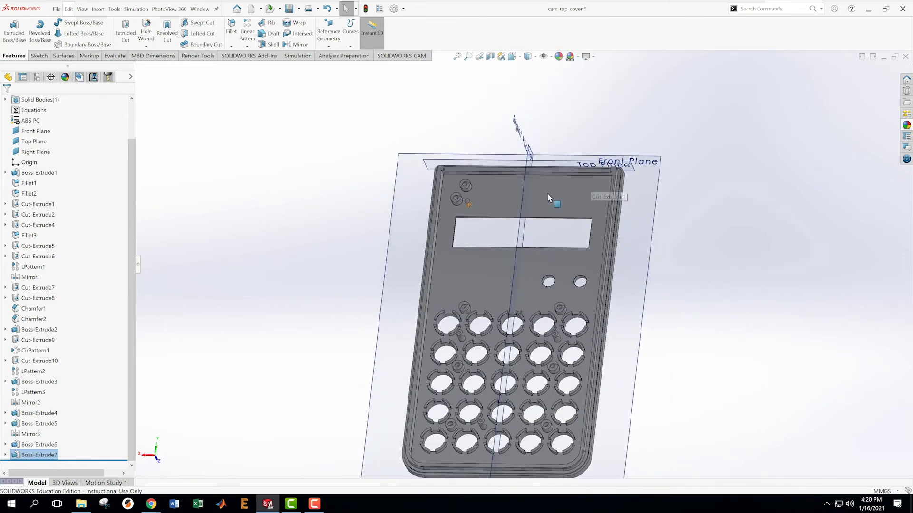
{"action": "right_click", "coordinate": [466, 283]}
{"action": "left_click", "coordinate": [486, 270]}
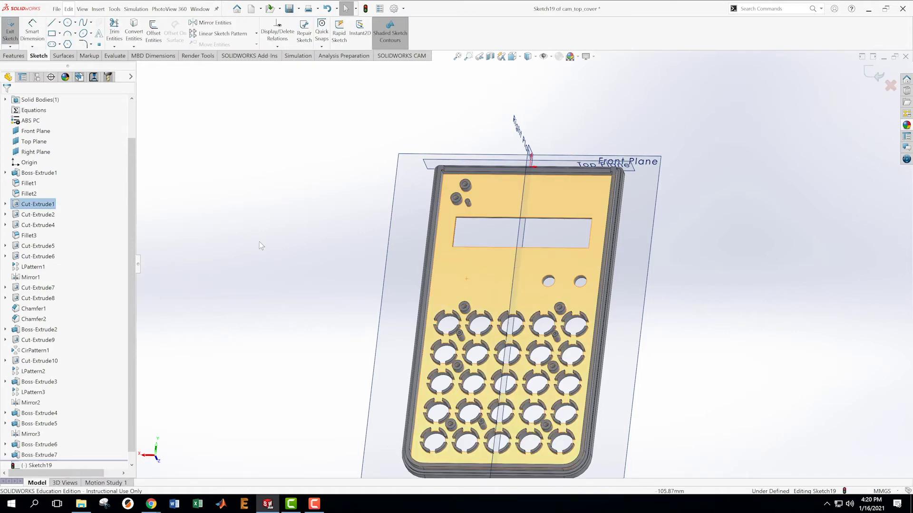
{"action": "right_click", "coordinate": [53, 464]}
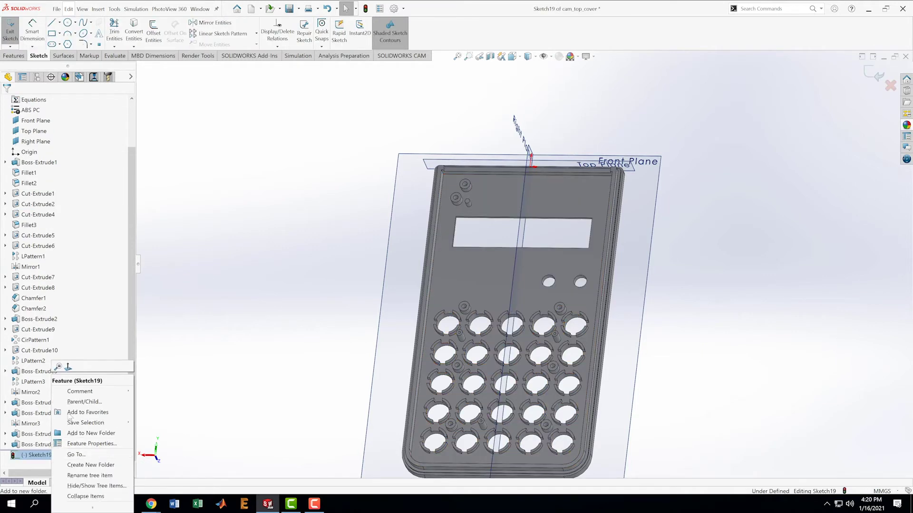
{"action": "left_click", "coordinate": [68, 366]}
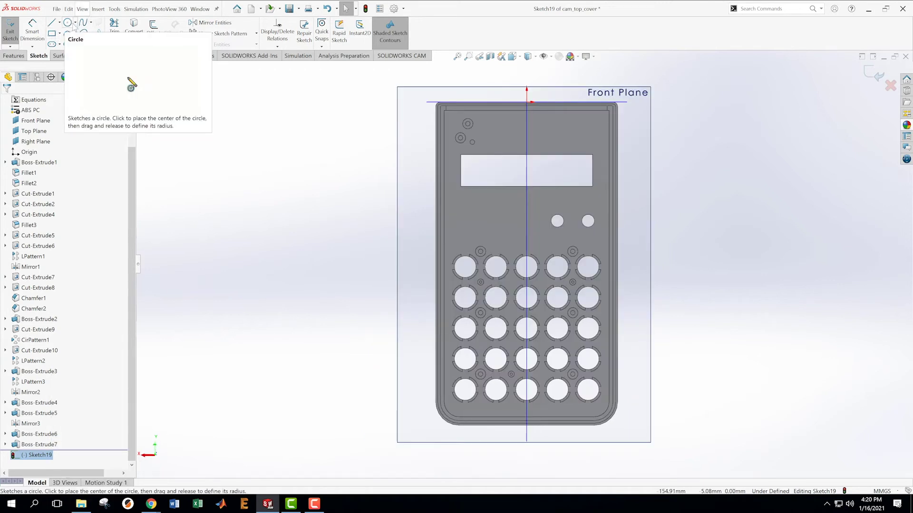
Sketch two concentric circles below the display window, on the side opposite the two round holes
{"action": "left_click", "coordinate": [68, 23]}
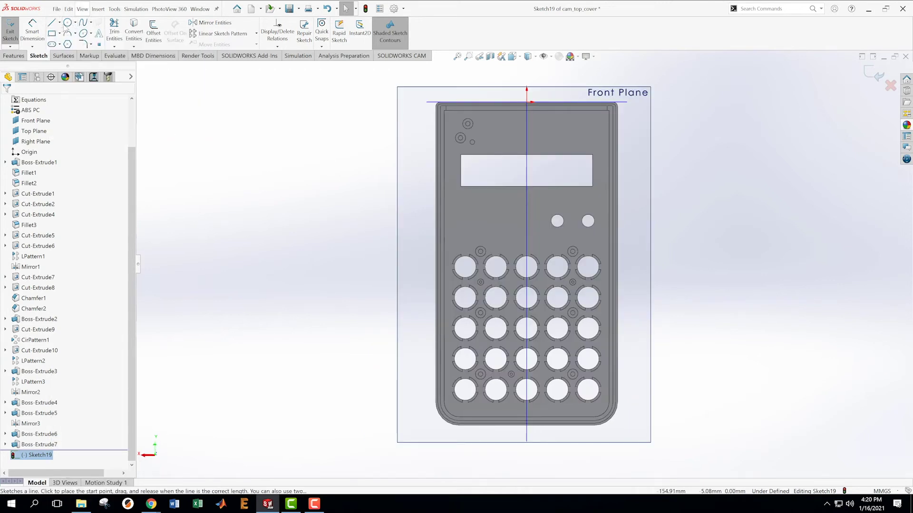
{"action": "left_click", "coordinate": [479, 207]}
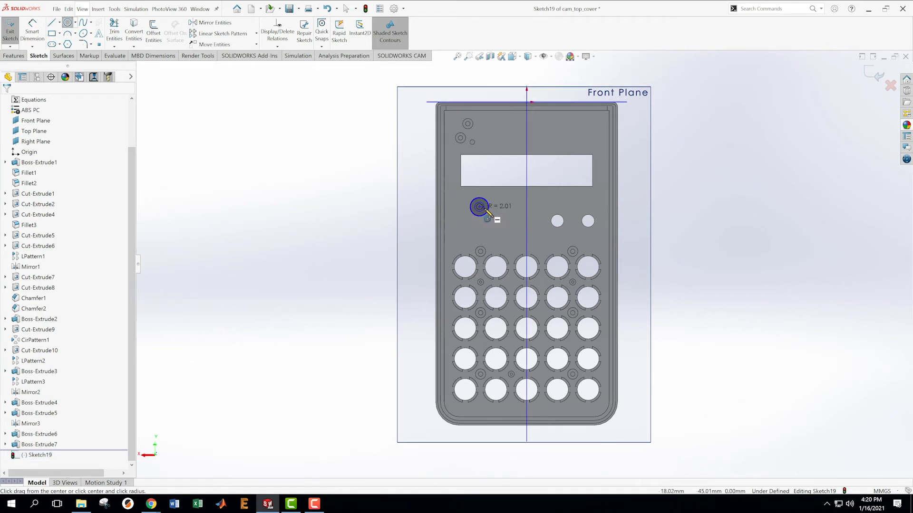
{"action": "left_click", "coordinate": [486, 211]}
{"action": "key", "text": "Escape"}
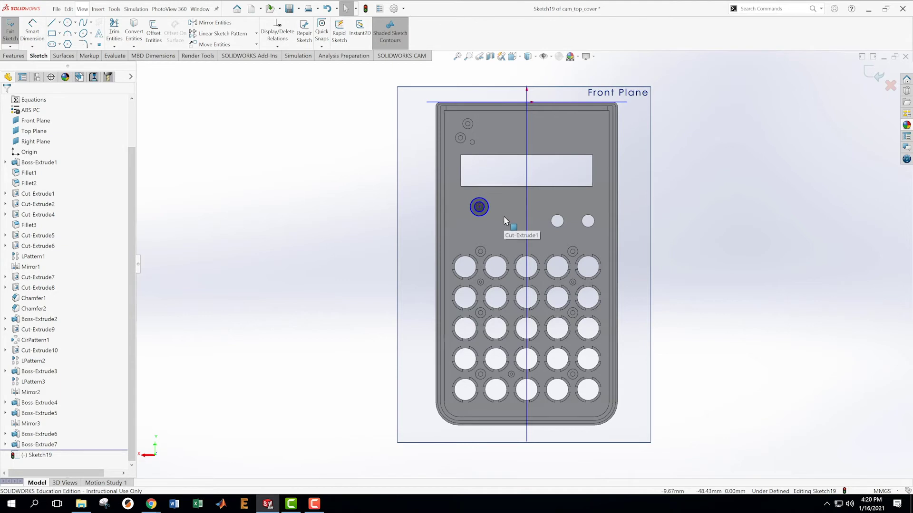
Dimension the inner of the two concentric circles below the display window to a diameter of 1.94 mm
{"action": "scroll", "coordinate": [491, 215], "scroll_direction": "down", "scroll_amount": 5}
{"action": "scroll", "coordinate": [494, 217], "scroll_direction": "down", "scroll_amount": 2}
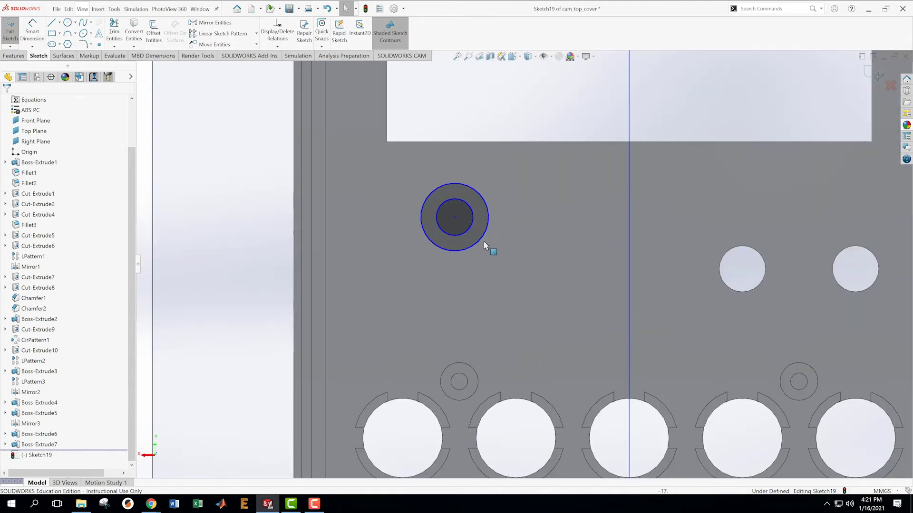
{"action": "right_click", "coordinate": [425, 215]}
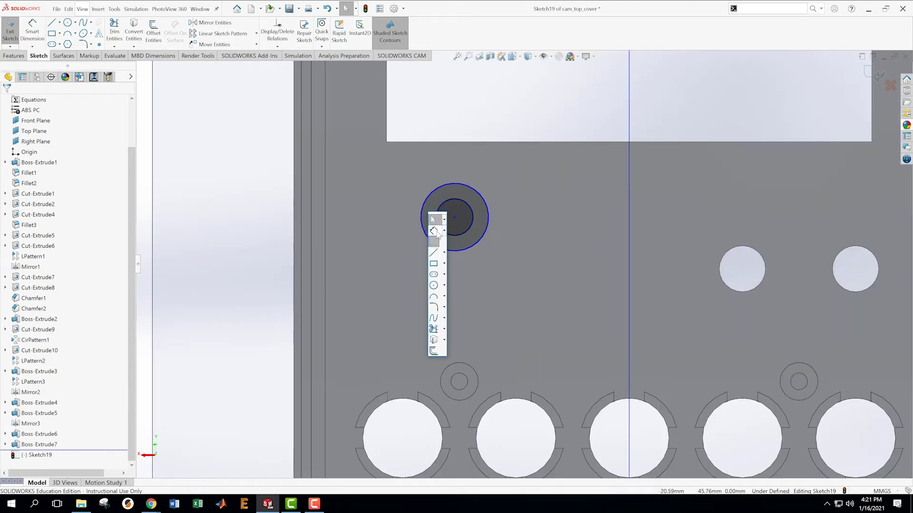
{"action": "left_click", "coordinate": [439, 232]}
{"action": "left_click", "coordinate": [467, 230]}
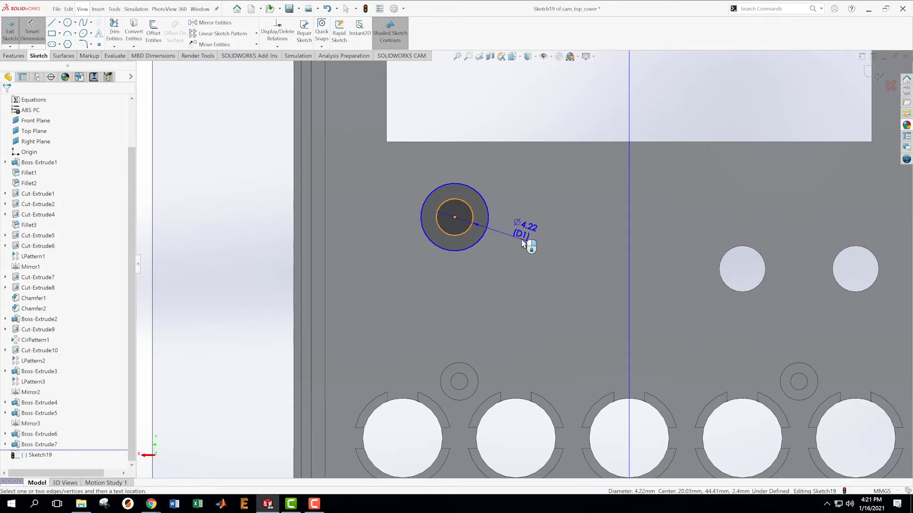
{"action": "left_click", "coordinate": [536, 245]}
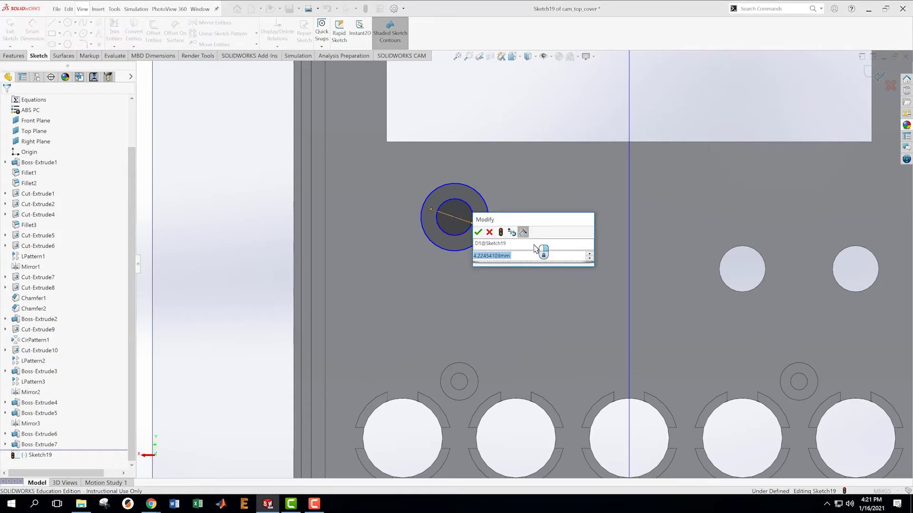
{"action": "type", "text": "1.94"}
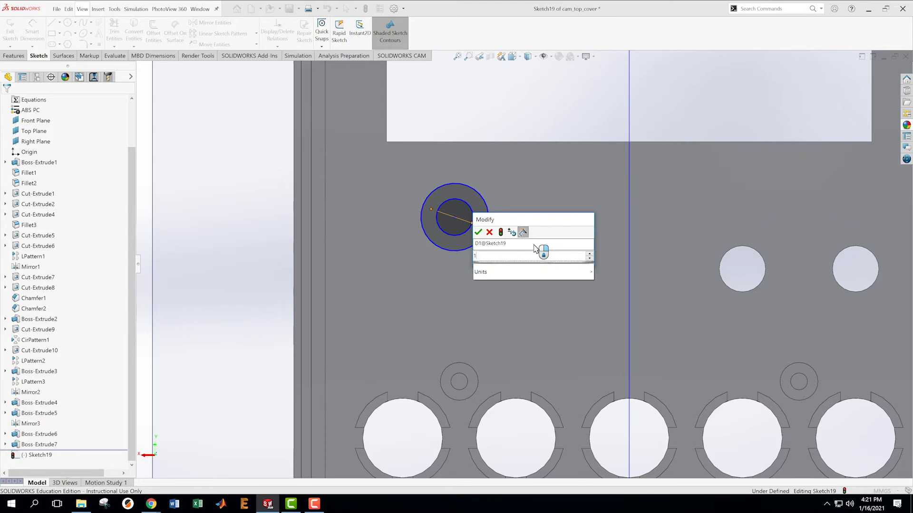
{"action": "key", "text": "Return"}
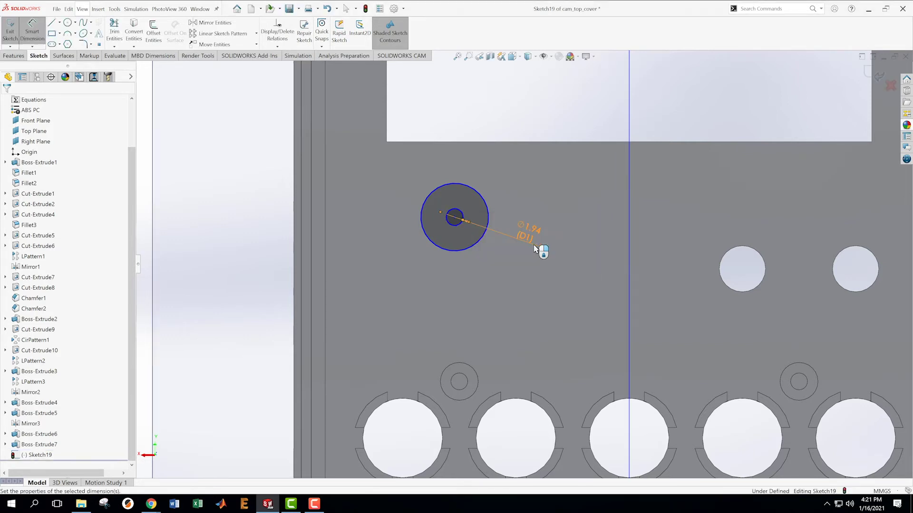
Dimension the outer concentric circle to a diameter of 4.35 mm and finish dimensioning
{"action": "left_click", "coordinate": [471, 249]}
{"action": "left_click", "coordinate": [520, 280]}
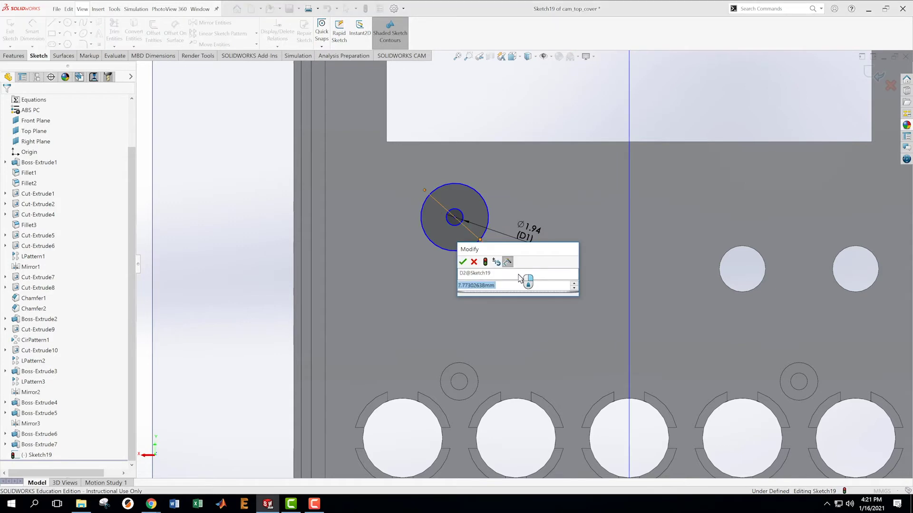
{"action": "type", "text": "4.35"}
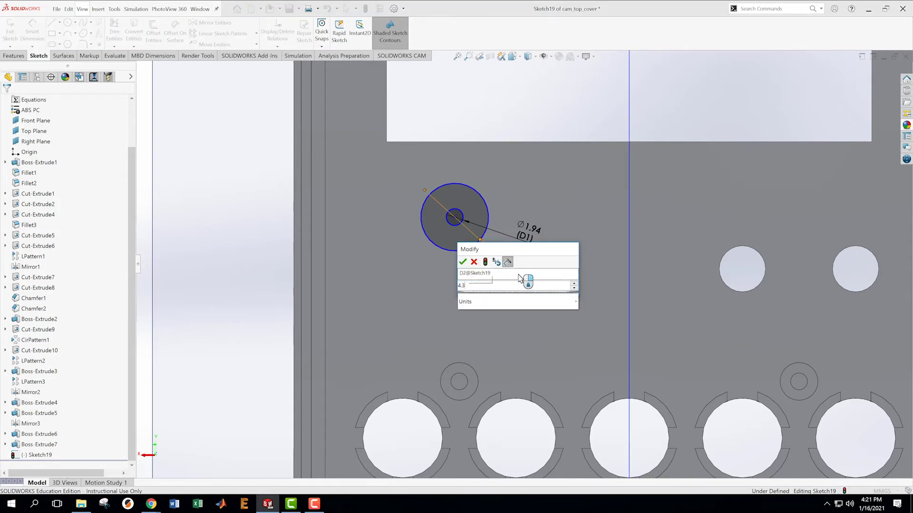
{"action": "key", "text": "Return"}
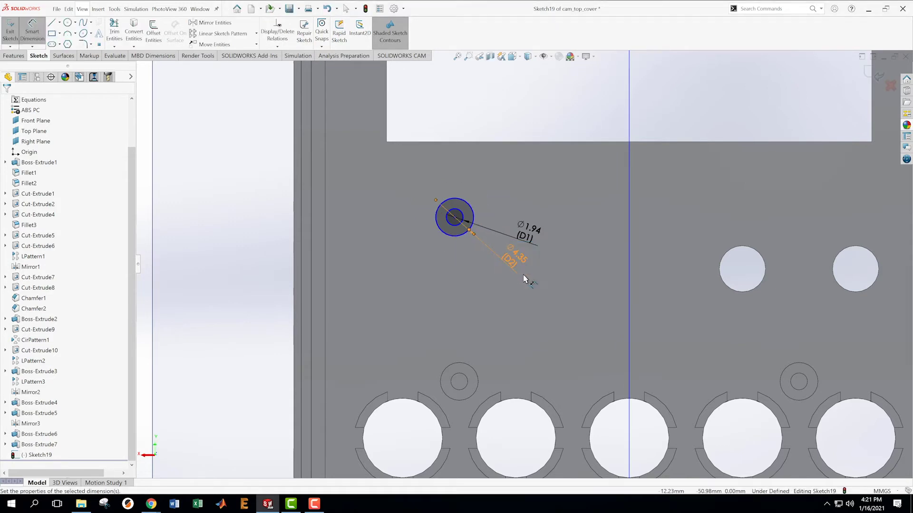
{"action": "key", "text": "Escape"}
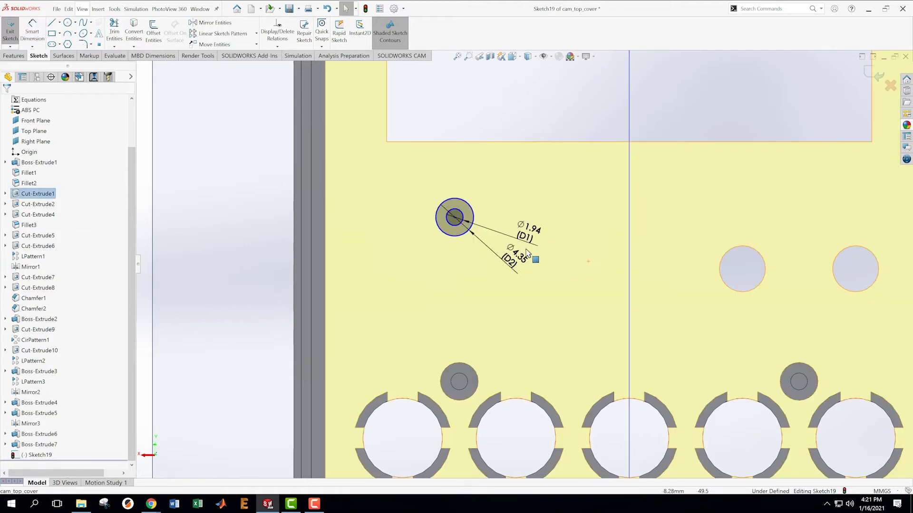
{"action": "left_click", "coordinate": [588, 261]}
{"action": "key", "text": "Escape"}
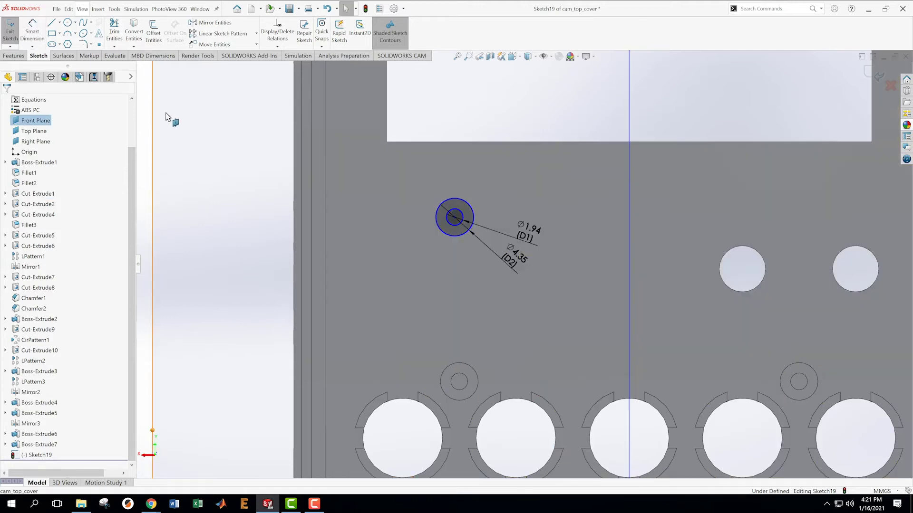
Dimension the circles' center 13+6.5 mm from the cover's vertical center plane
{"action": "left_click", "coordinate": [32, 31]}
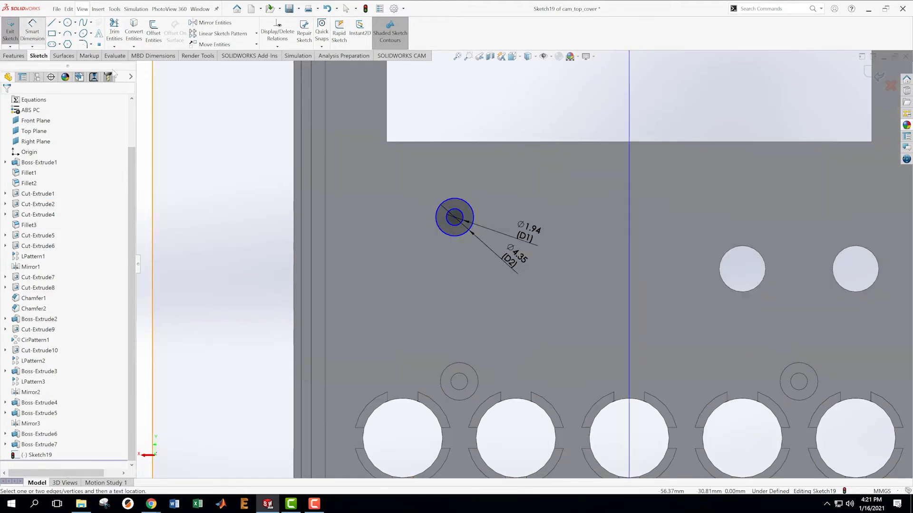
{"action": "left_click", "coordinate": [629, 226]}
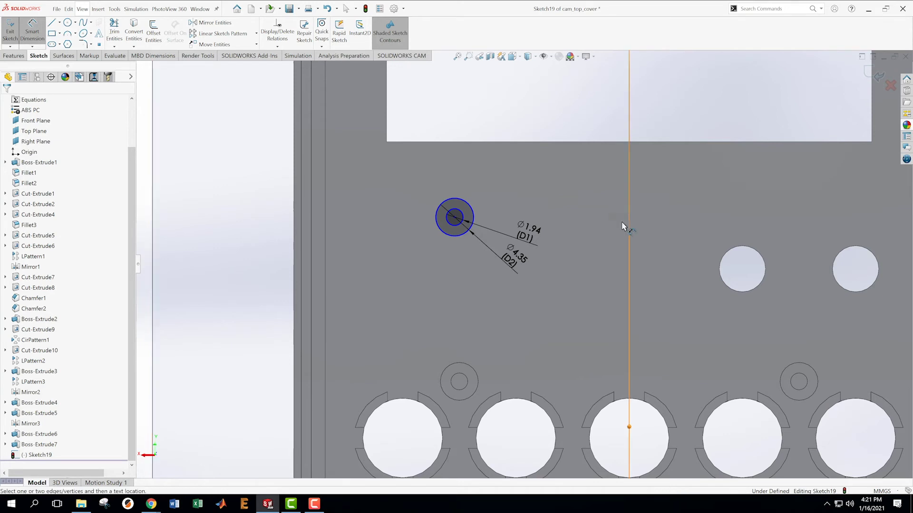
{"action": "left_click", "coordinate": [454, 217]}
{"action": "left_click", "coordinate": [549, 185]}
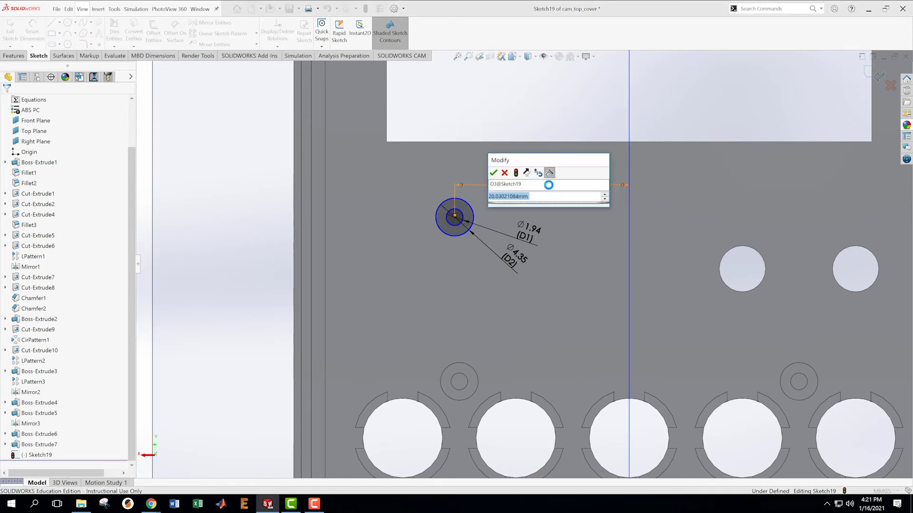
{"action": "type", "text": "13+6.5"}
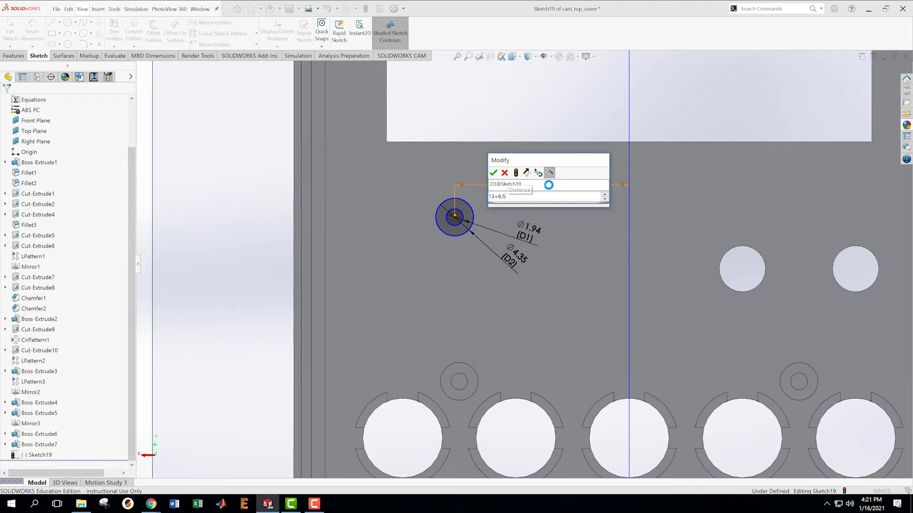
{"action": "key", "text": "Return"}
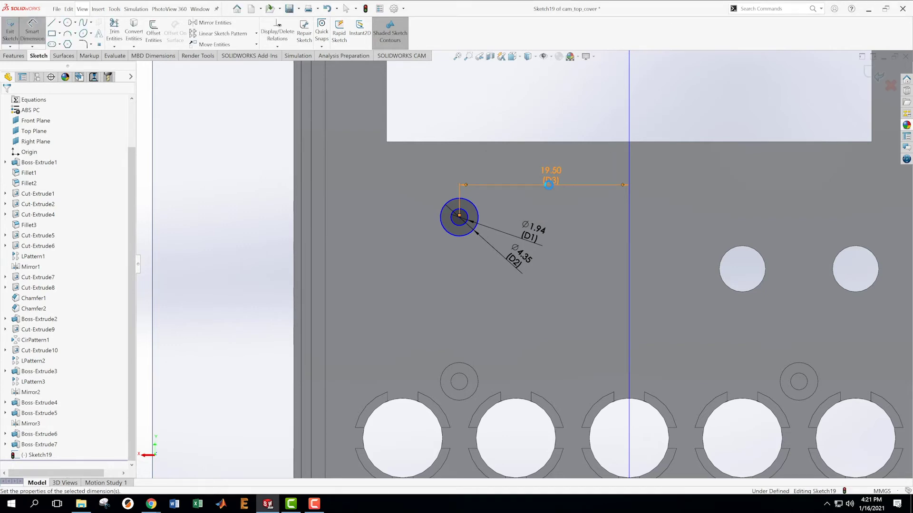
{"action": "key", "text": "Escape"}
Dimension the circles' center 45 mm below the plane at the cover's top edge and exit the sketch
{"action": "scroll", "coordinate": [512, 254], "scroll_direction": "down", "scroll_amount": 4}
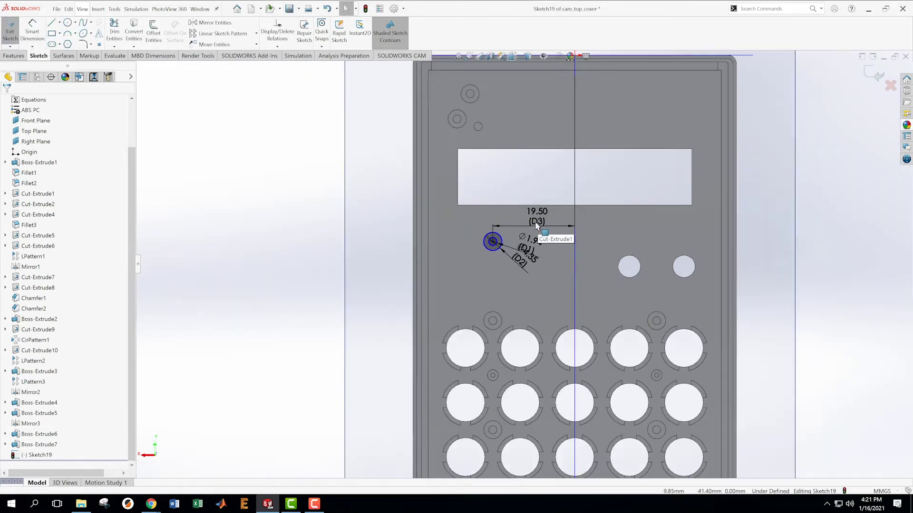
{"action": "key", "text": "s"}
{"action": "left_click", "coordinate": [534, 279]}
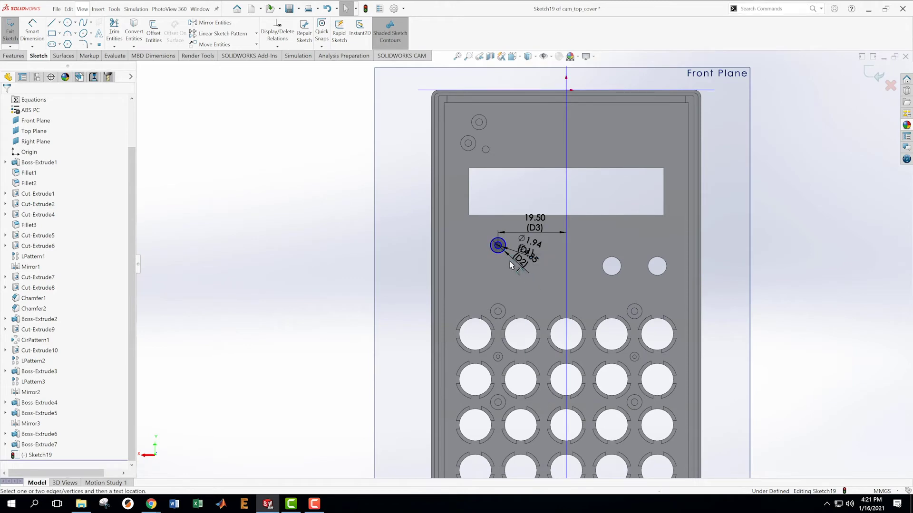
{"action": "left_click", "coordinate": [498, 246]}
{"action": "left_click", "coordinate": [422, 90]}
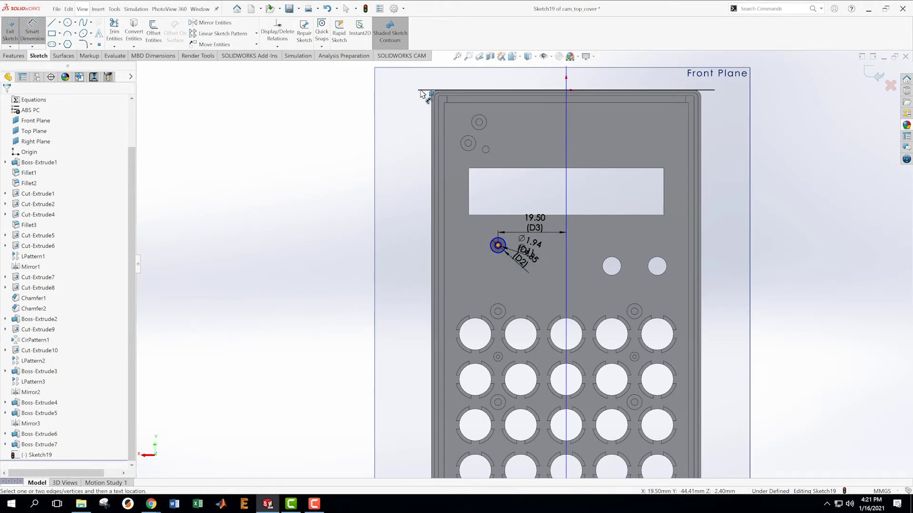
{"action": "left_click", "coordinate": [390, 163]}
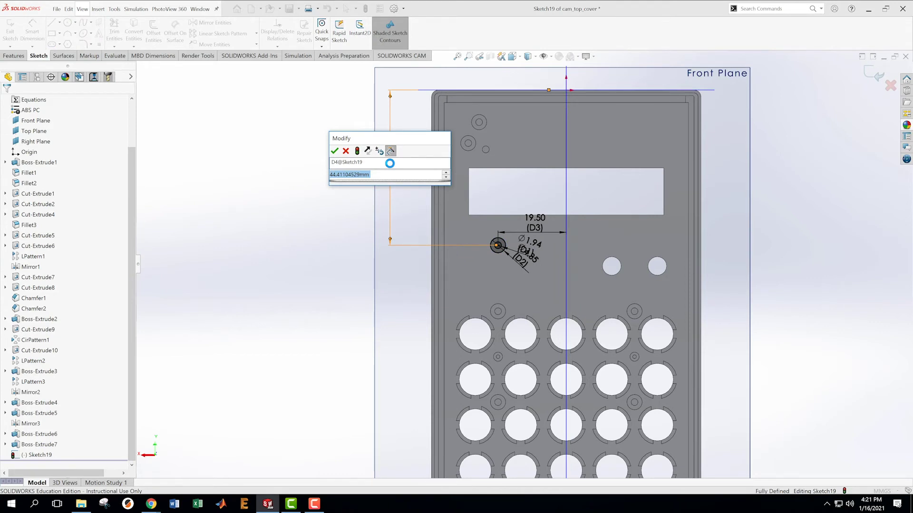
{"action": "type", "text": "45"}
{"action": "key", "text": "Return"}
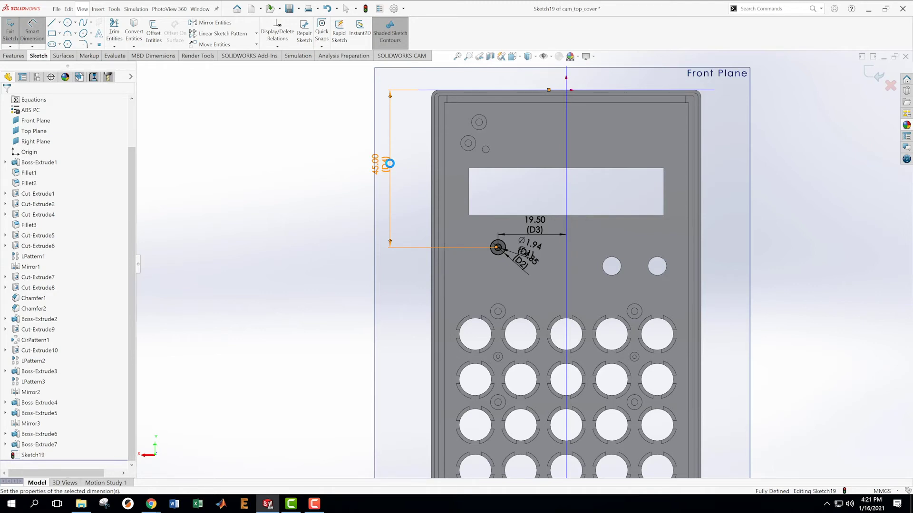
{"action": "key", "text": "Escape"}
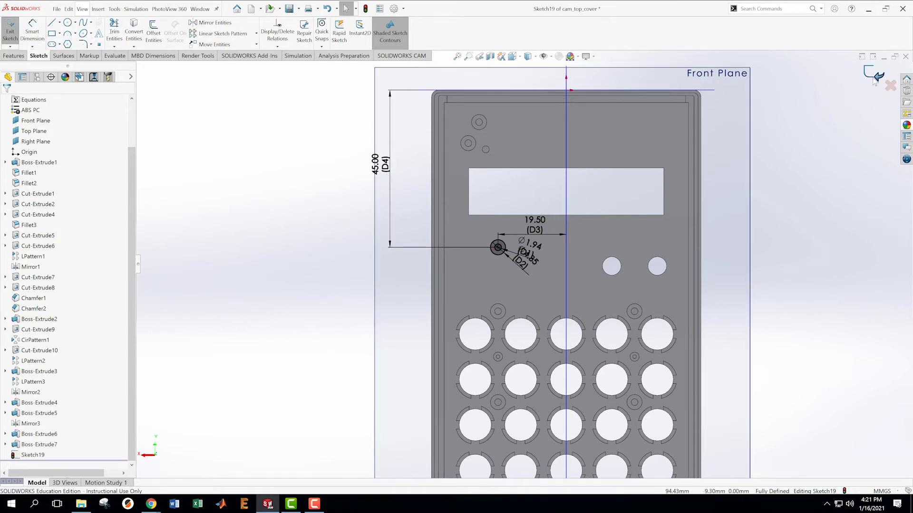
{"action": "key", "text": "ctrl+b"}
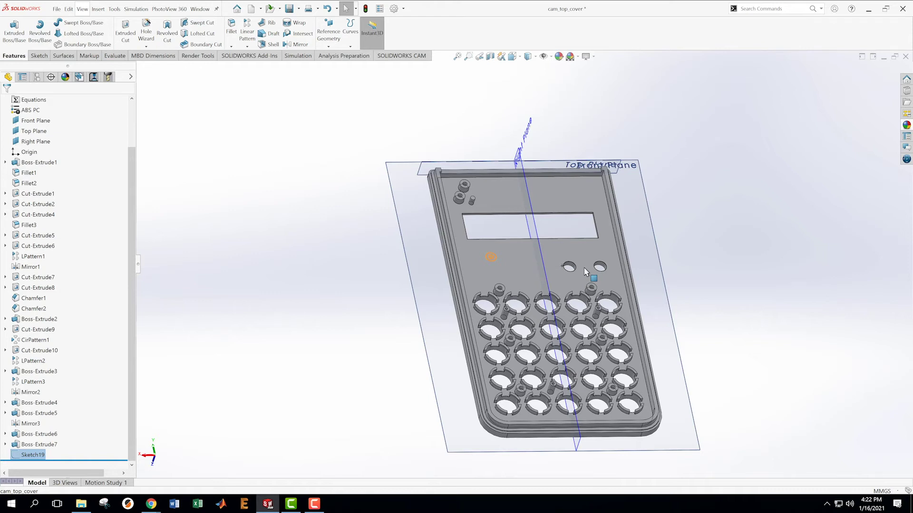
Extrude the concentric-circle sketch as a boss with a blind depth of 5.3-2.4 mm, merged with the cover
{"action": "left_click", "coordinate": [15, 32]}
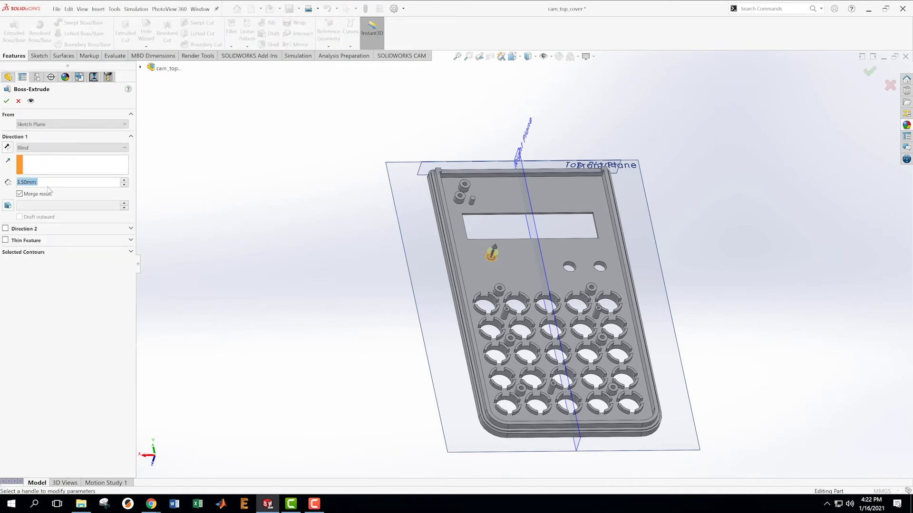
{"action": "type", "text": "5."}
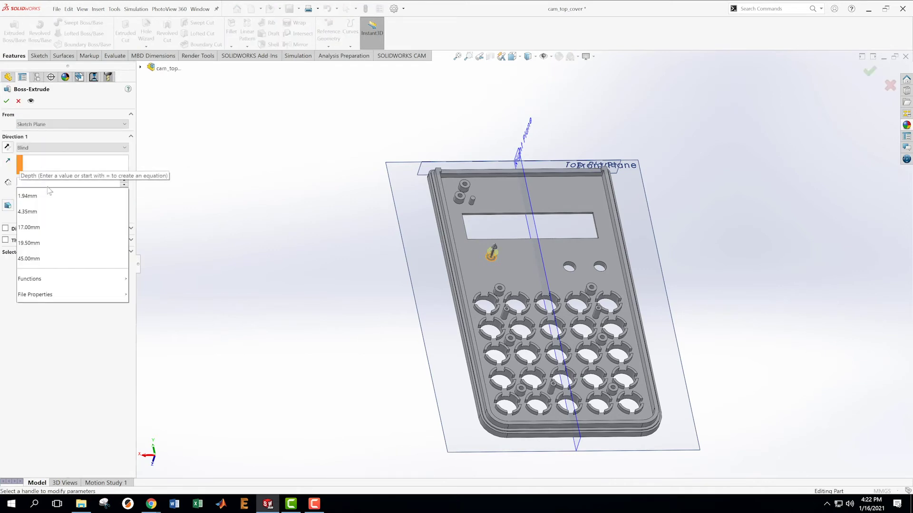
{"action": "type", "text": "3-"}
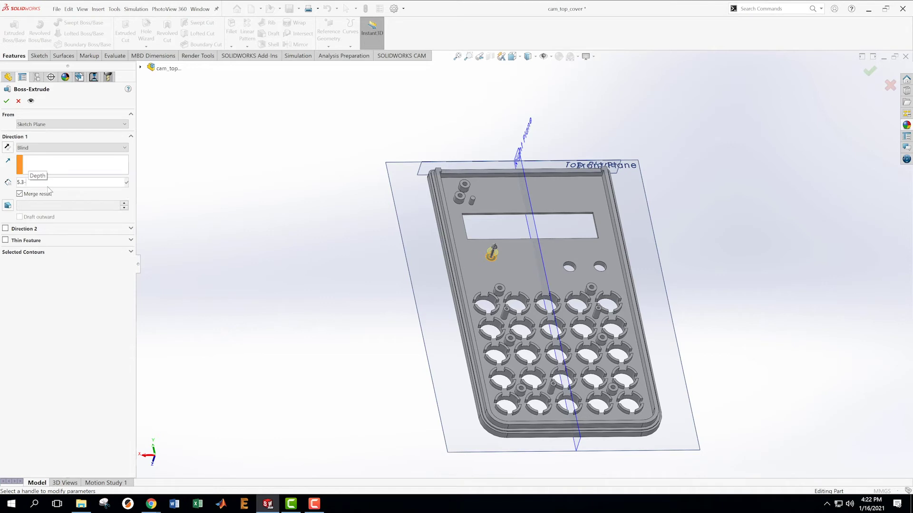
{"action": "type", "text": "2.4"}
{"action": "key", "text": "Return"}
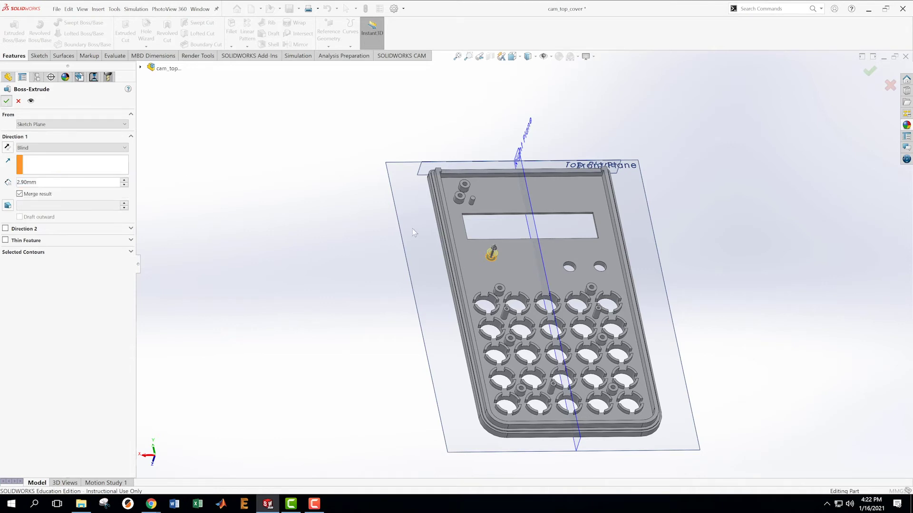
{"action": "key", "text": "Return"}
Start a linear pattern of the boss below the display window along the Right Plane's normal, reversed to run across the cover
{"action": "scroll", "coordinate": [523, 264], "scroll_direction": "up", "scroll_amount": 3}
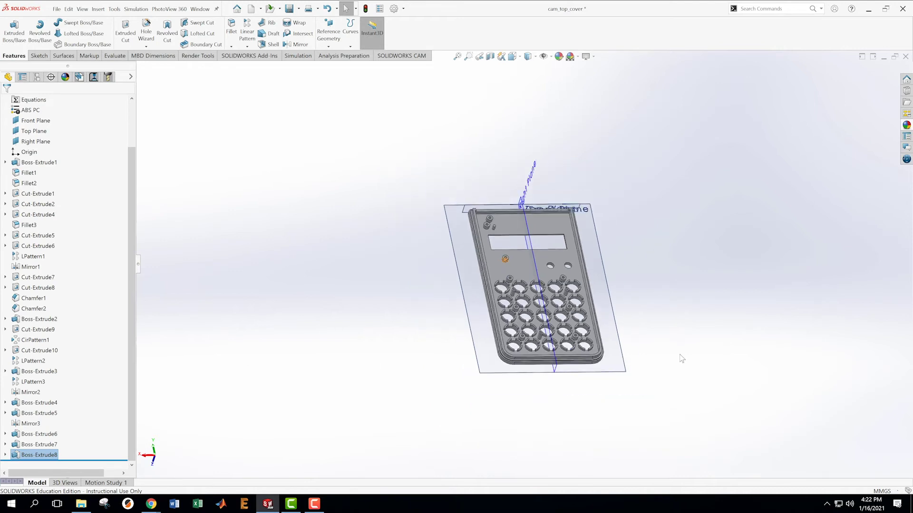
{"action": "scroll", "coordinate": [681, 359], "scroll_direction": "down", "scroll_amount": 2}
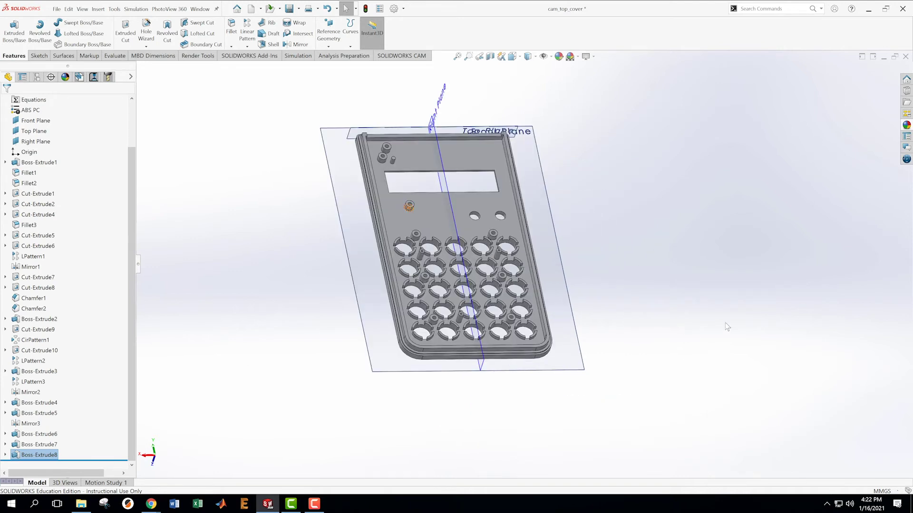
{"action": "middle_click_drag", "start_coordinate": [595, 183], "coordinate": [567, 185]}
{"action": "scroll", "coordinate": [565, 181], "scroll_direction": "down", "scroll_amount": 5}
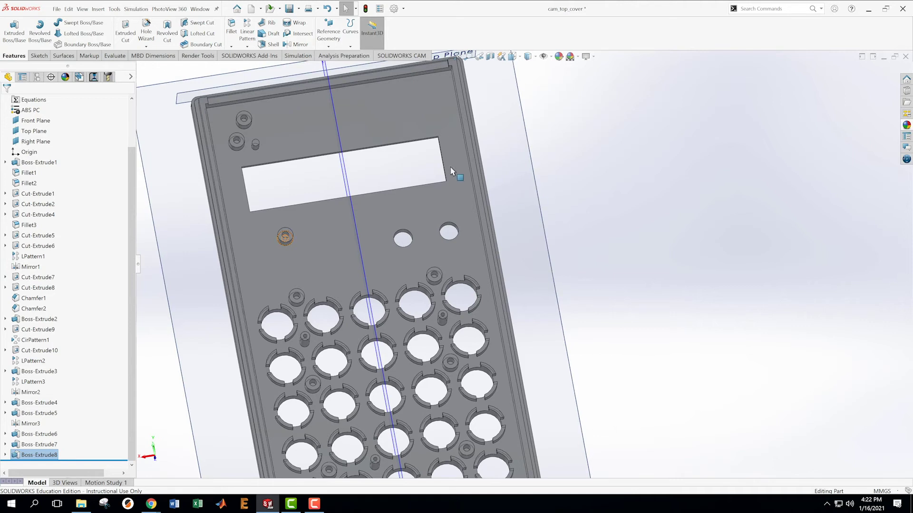
{"action": "left_click", "coordinate": [251, 40]}
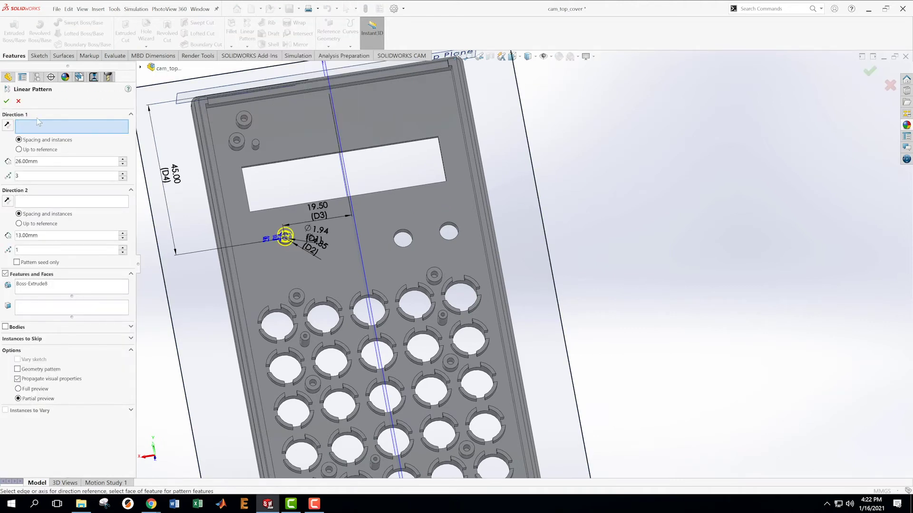
{"action": "left_click", "coordinate": [361, 253]}
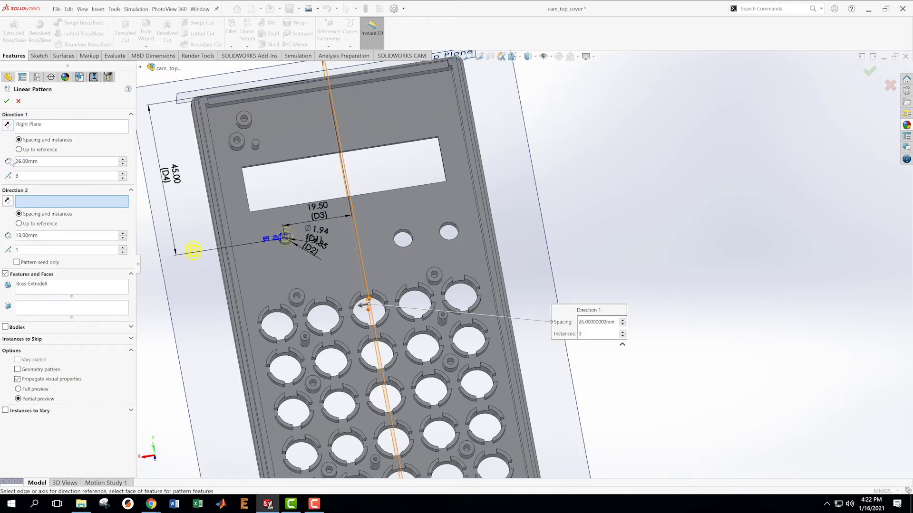
{"action": "left_click", "coordinate": [8, 124]}
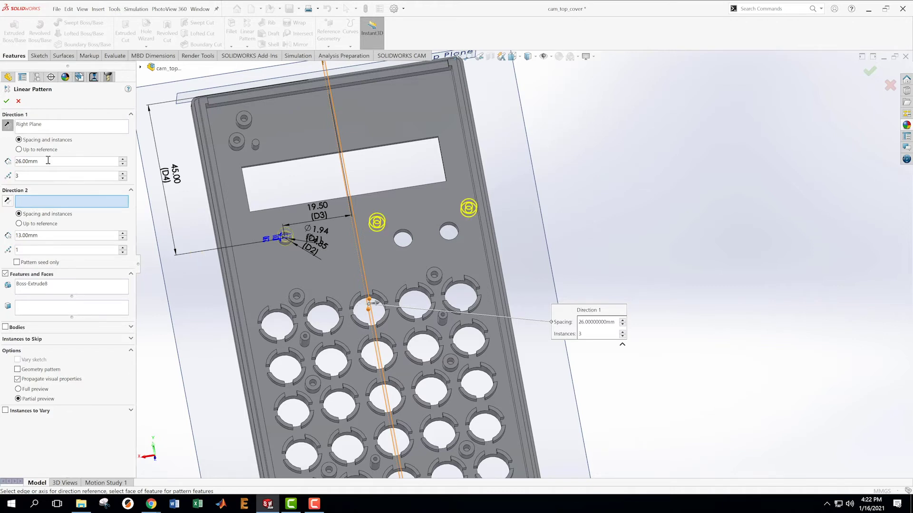
Set the pattern spacing to 13+6.5 mm with 3 instances and accept the linear pattern
{"action": "left_click_drag", "start_coordinate": [48, 160], "coordinate": [13, 161]}
{"action": "type", "text": "13"}
{"action": "right_click", "coordinate": [13, 164]}
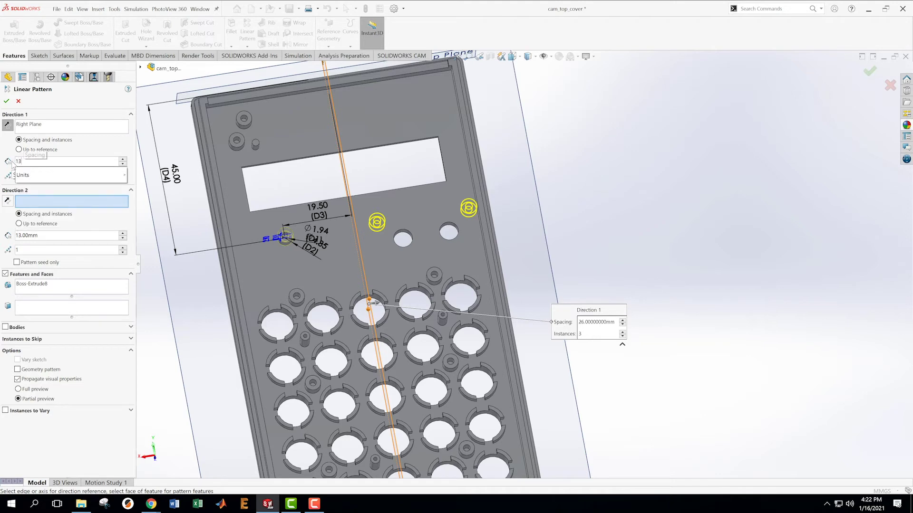
{"action": "type", "text": "+6.5"}
{"action": "key", "text": "Return"}
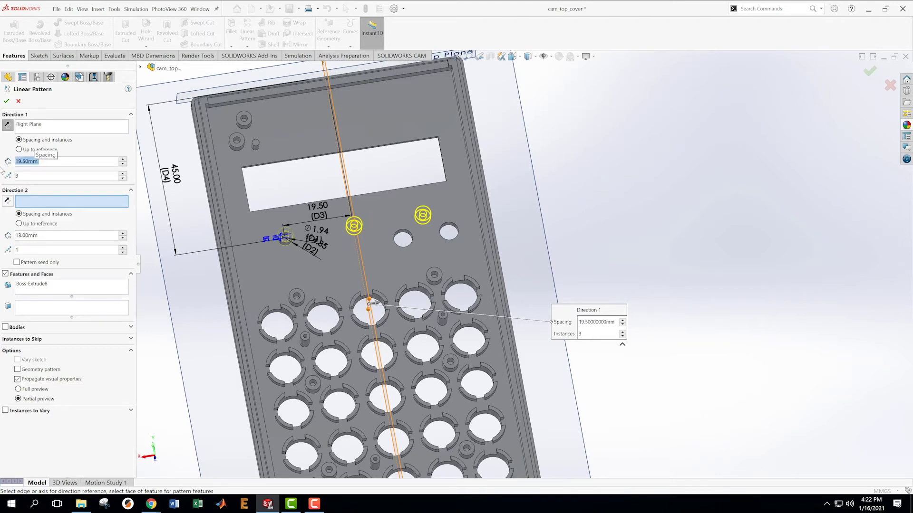
{"action": "left_click", "coordinate": [6, 101]}
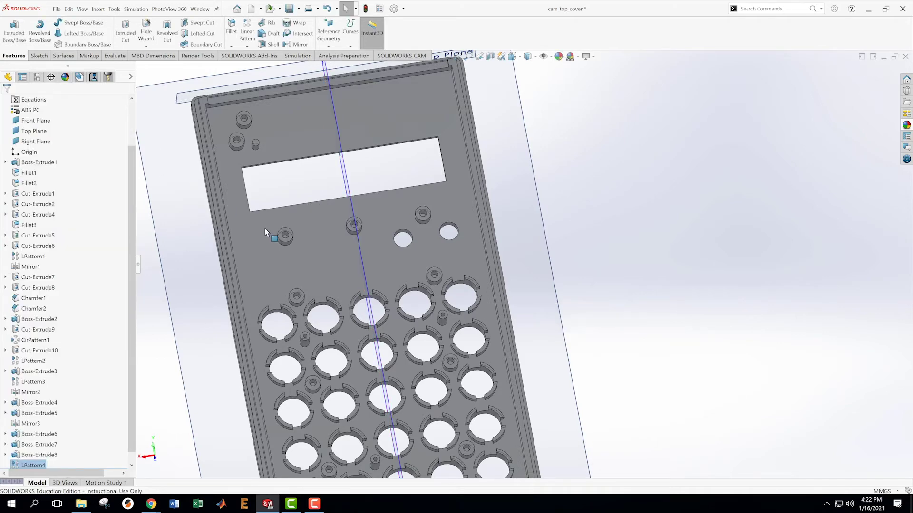
Mirror Boss-Extrude6 and Boss-Extrude7 above the display window across the Right Plane and save the part
{"action": "scroll", "coordinate": [525, 214], "scroll_direction": "up", "scroll_amount": 4}
{"action": "scroll", "coordinate": [525, 213], "scroll_direction": "down", "scroll_amount": 3}
{"action": "mouse_move", "coordinate": [573, 229]}
{"action": "middle_mouse_down"}
{"action": "mouse_move", "coordinate": [573, 292]}
{"action": "mouse_move", "coordinate": [567, 219]}
{"action": "middle_mouse_up"}
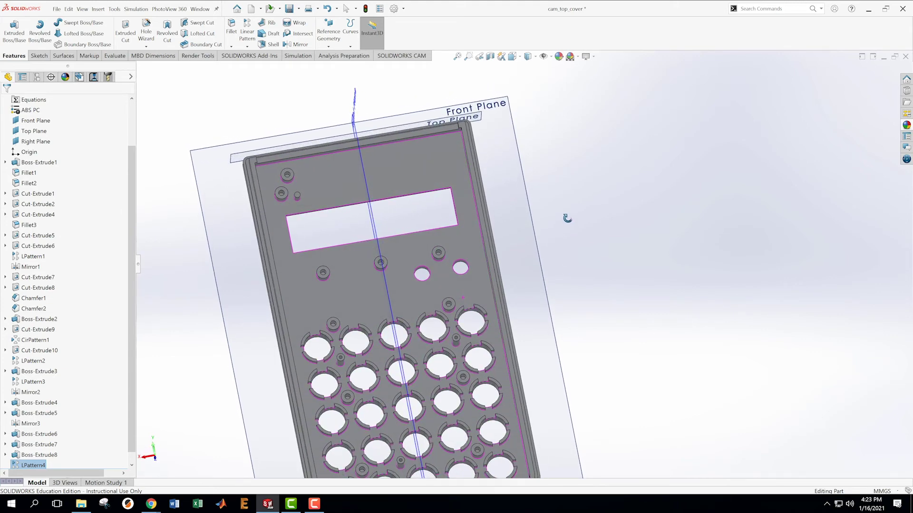
{"action": "middle_click_drag", "start_coordinate": [567, 218], "coordinate": [565, 220]}
{"action": "scroll", "coordinate": [566, 245], "scroll_direction": "up", "scroll_amount": 3}
{"action": "scroll", "coordinate": [566, 245], "scroll_direction": "down", "scroll_amount": 2}
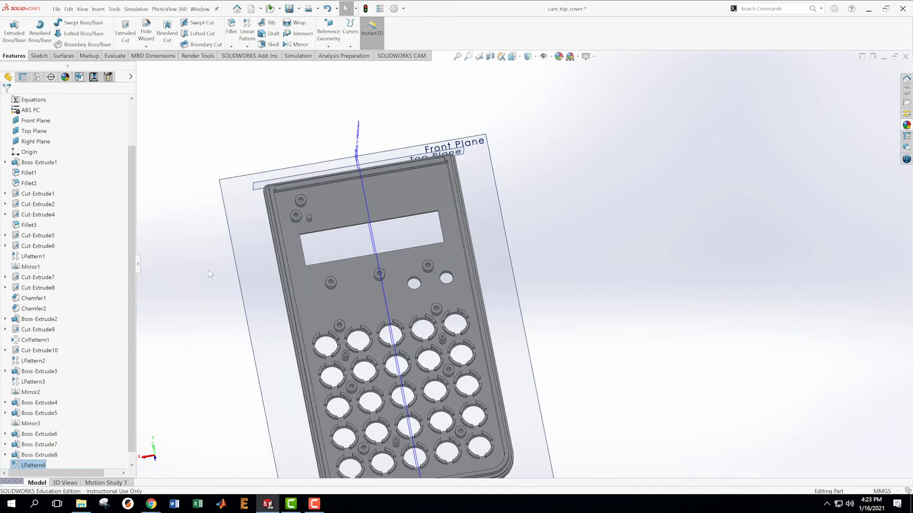
{"action": "scroll", "coordinate": [72, 417], "scroll_direction": "down", "scroll_amount": 1}
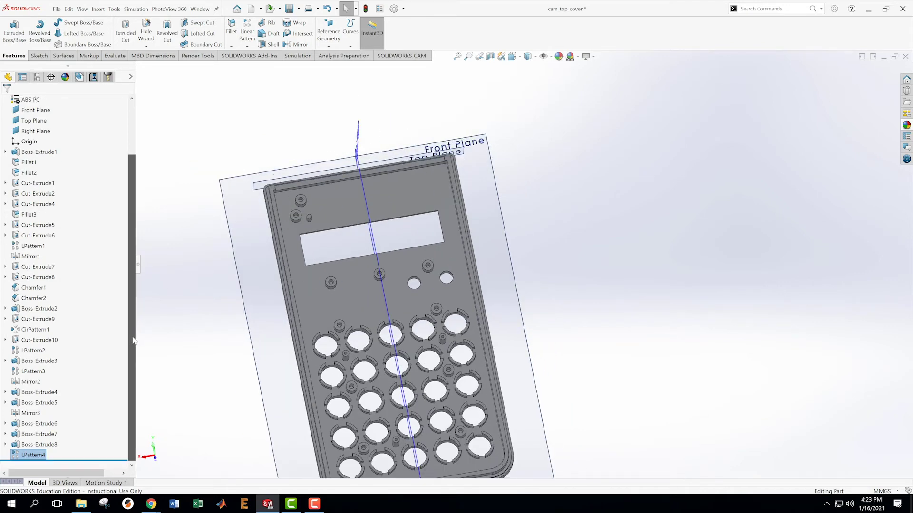
{"action": "left_click", "coordinate": [47, 423]}
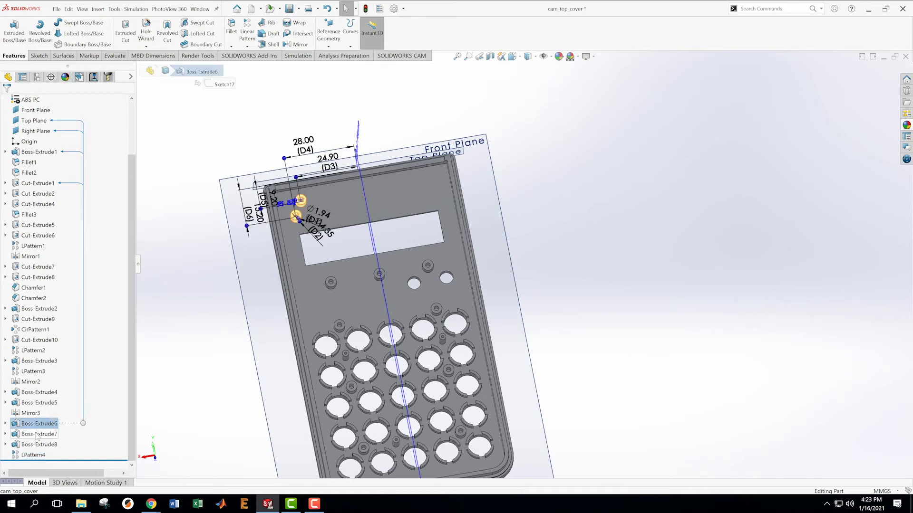
{"action": "left_click", "coordinate": [37, 434], "text": "ctrl"}
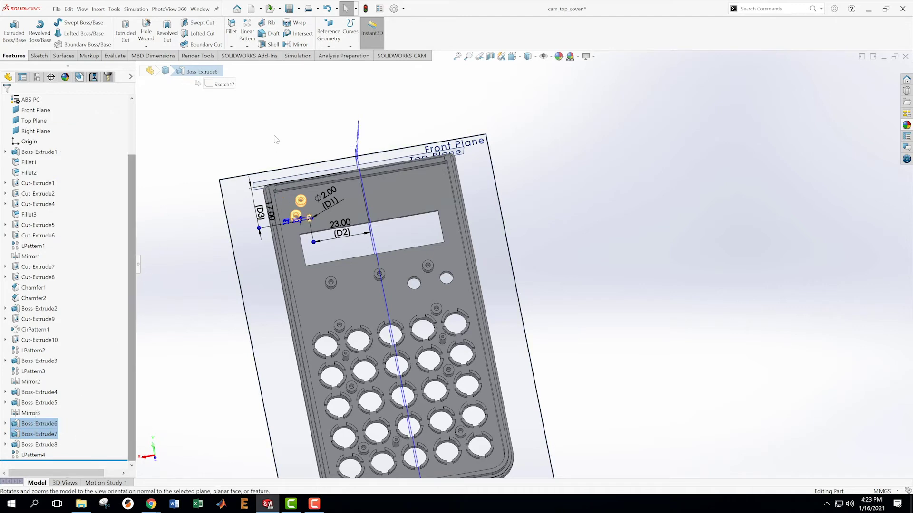
{"action": "left_click", "coordinate": [301, 44]}
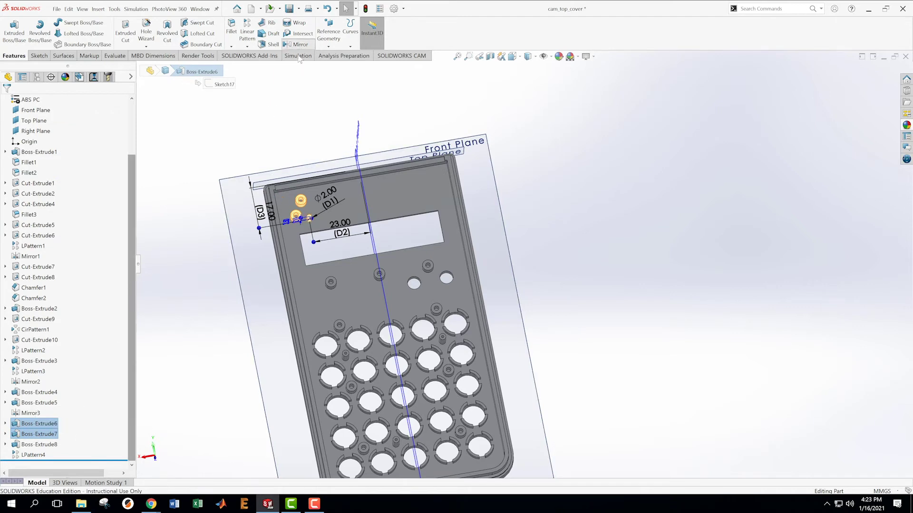
{"action": "left_click", "coordinate": [359, 163]}
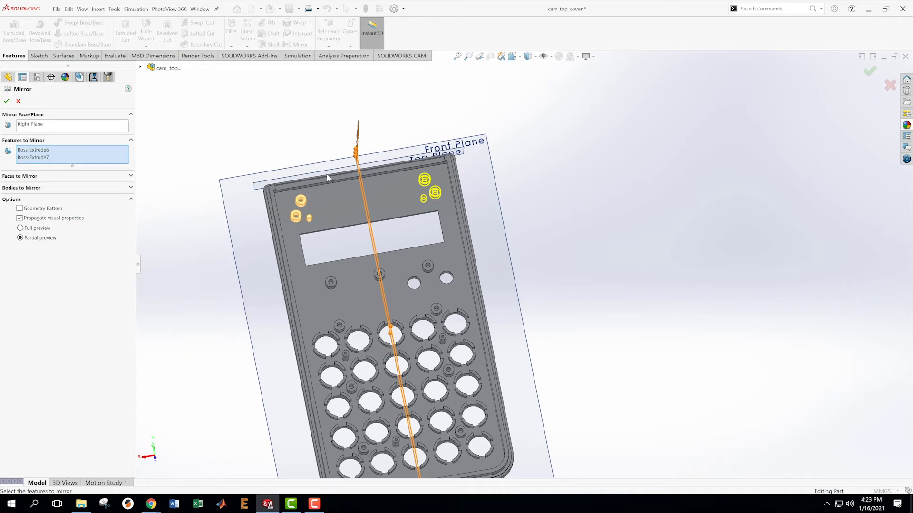
{"action": "left_click", "coordinate": [6, 101]}
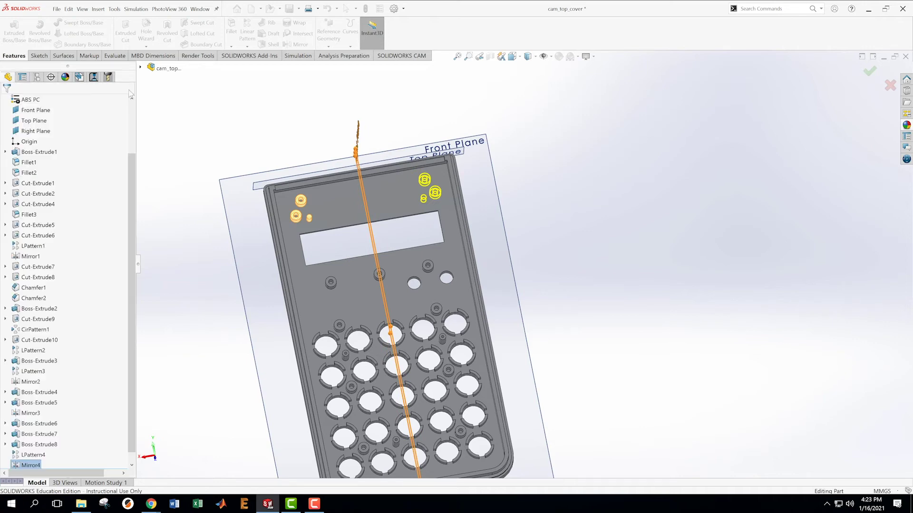
{"action": "left_click", "coordinate": [56, 9]}
{"action": "left_click", "coordinate": [72, 105]}
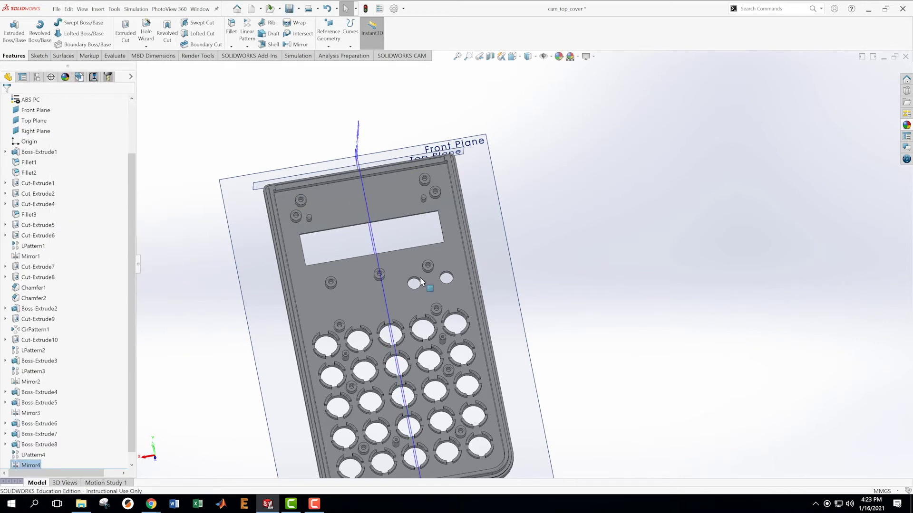
{"action": "scroll", "coordinate": [436, 314], "scroll_direction": "up", "scroll_amount": 3}
{"action": "scroll", "coordinate": [436, 315], "scroll_direction": "down", "scroll_amount": 3}
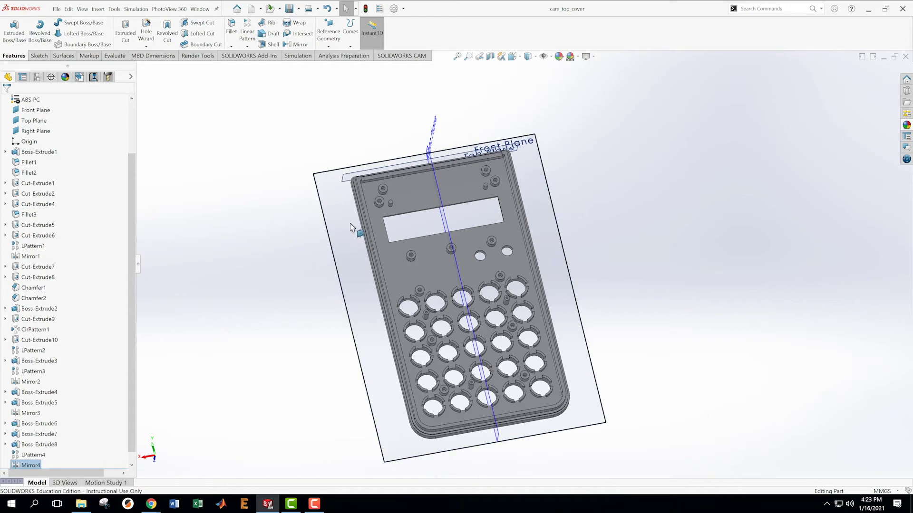
{"action": "scroll", "coordinate": [498, 215], "scroll_direction": "down", "scroll_amount": 3}
{"action": "scroll", "coordinate": [497, 214], "scroll_direction": "down", "scroll_amount": 4}
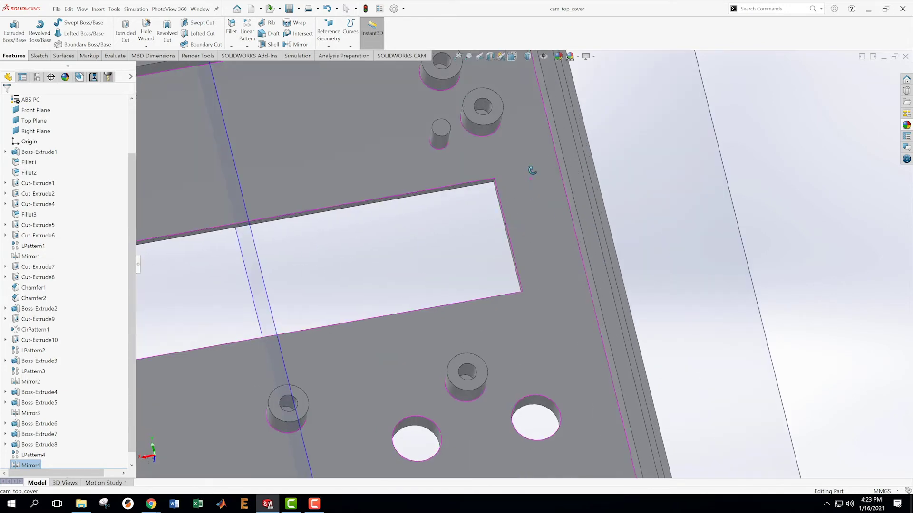
{"action": "scroll", "coordinate": [506, 189], "scroll_direction": "down", "scroll_amount": 2}
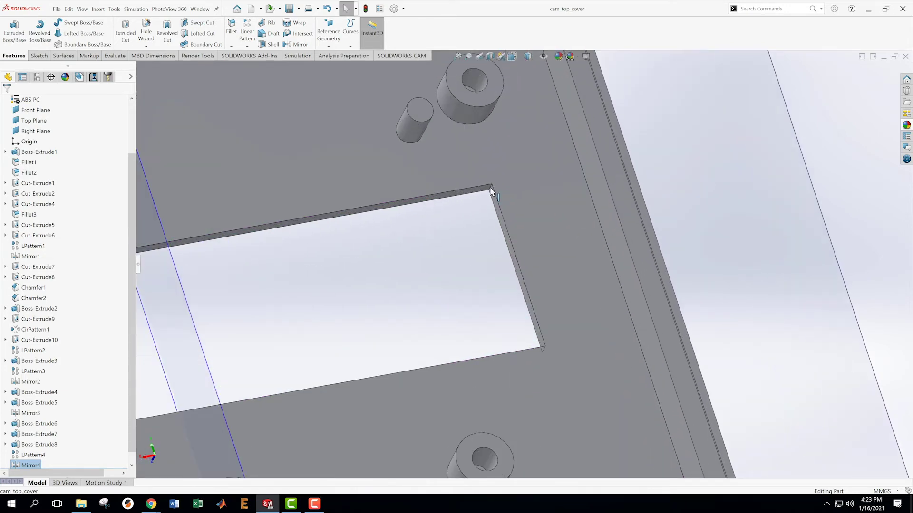
{"action": "left_click", "coordinate": [491, 190]}
{"action": "left_click", "coordinate": [505, 172]}
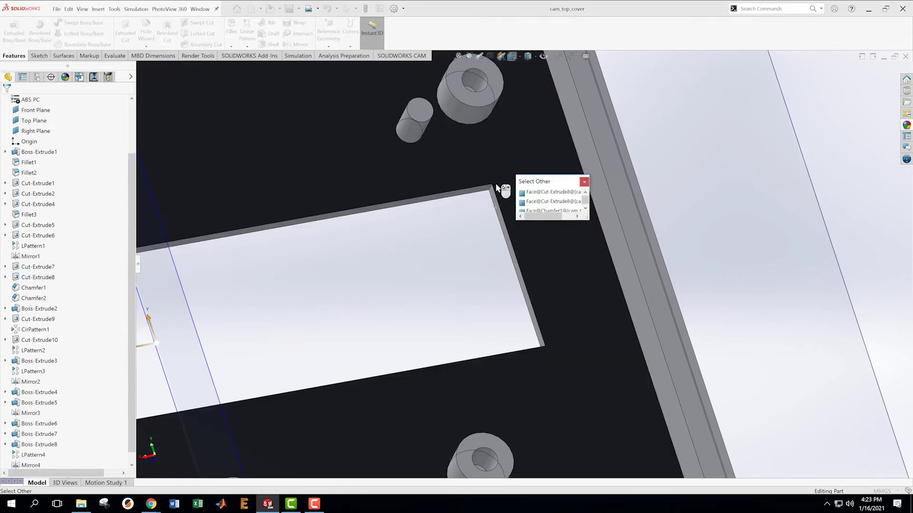
{"action": "left_click", "coordinate": [687, 151]}
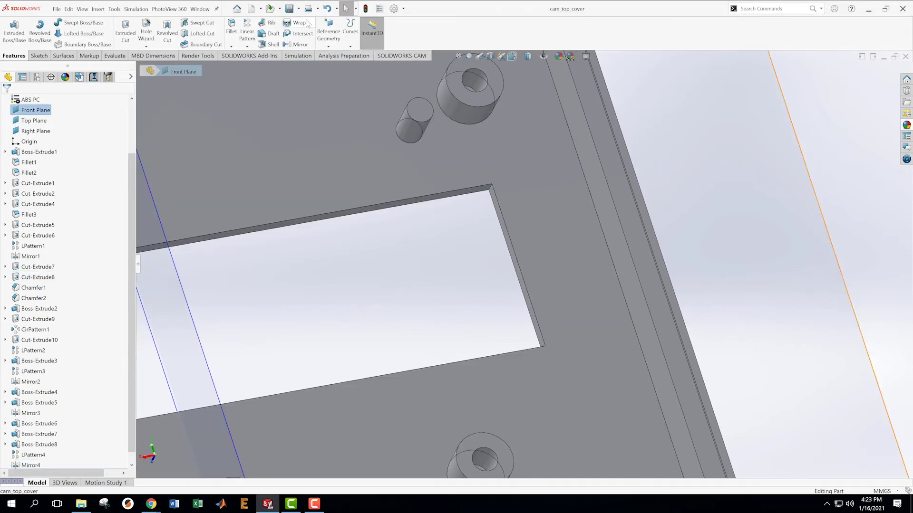
Start a 0.5 mm symmetric fillet on the two corner edges at one short end of the display window
{"action": "left_click", "coordinate": [231, 29]}
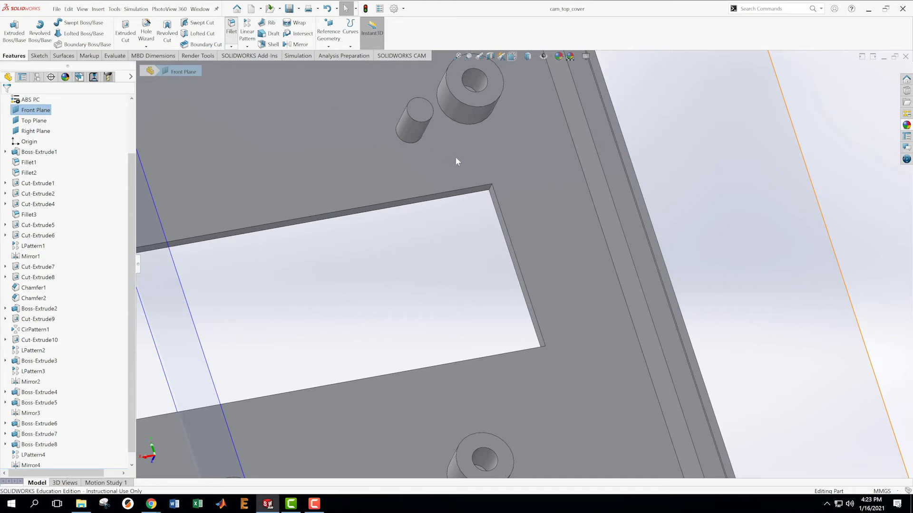
{"action": "left_click", "coordinate": [491, 190]}
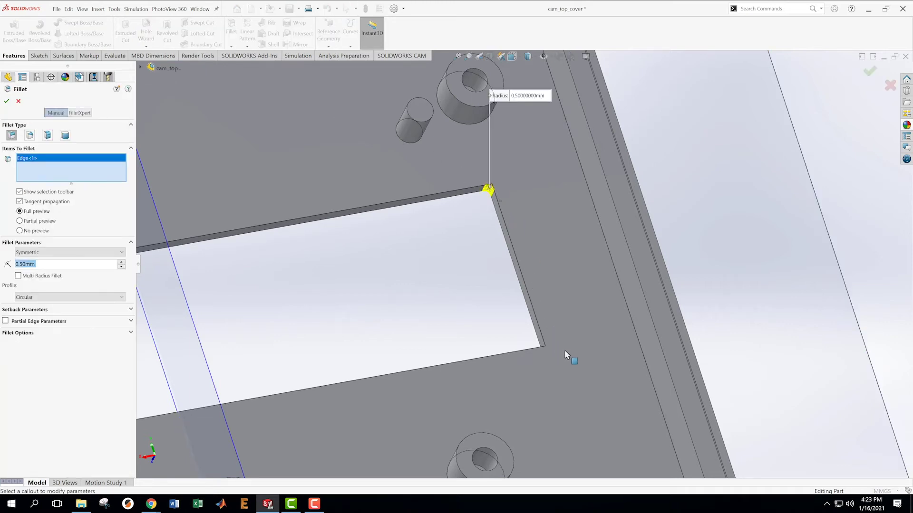
{"action": "middle_click_drag", "start_coordinate": [590, 354], "coordinate": [604, 445]}
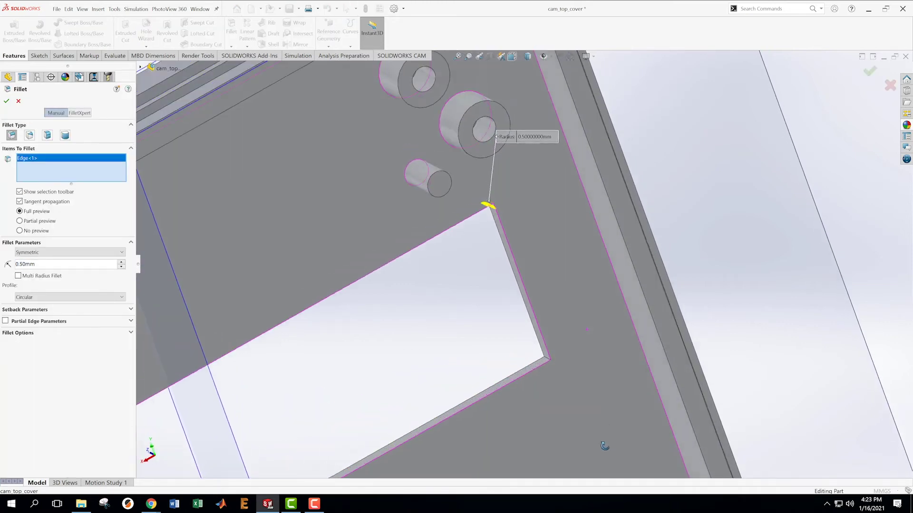
{"action": "left_click", "coordinate": [546, 362]}
Add the lower corner edge at the display window's opposite short end to the fillet, keeping faces out of the selection
{"action": "scroll", "coordinate": [402, 381], "scroll_direction": "down", "scroll_amount": 5}
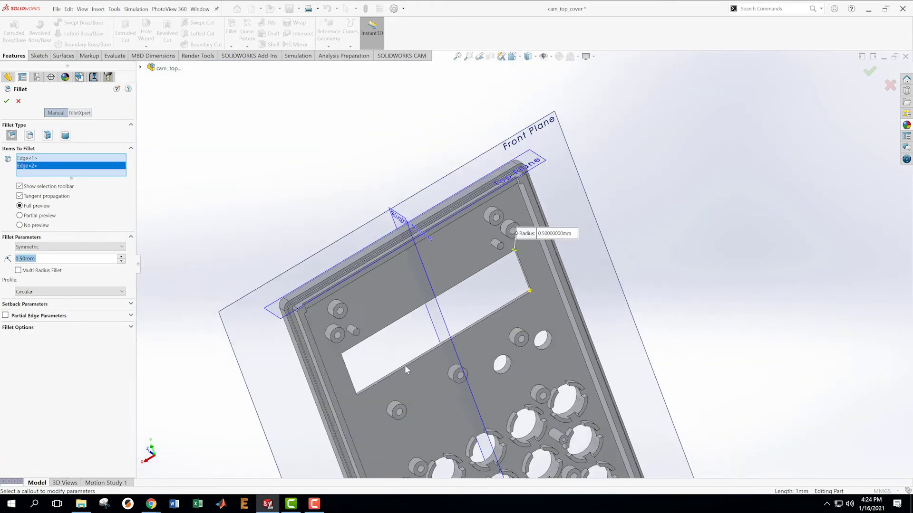
{"action": "scroll", "coordinate": [399, 366], "scroll_direction": "up", "scroll_amount": 5}
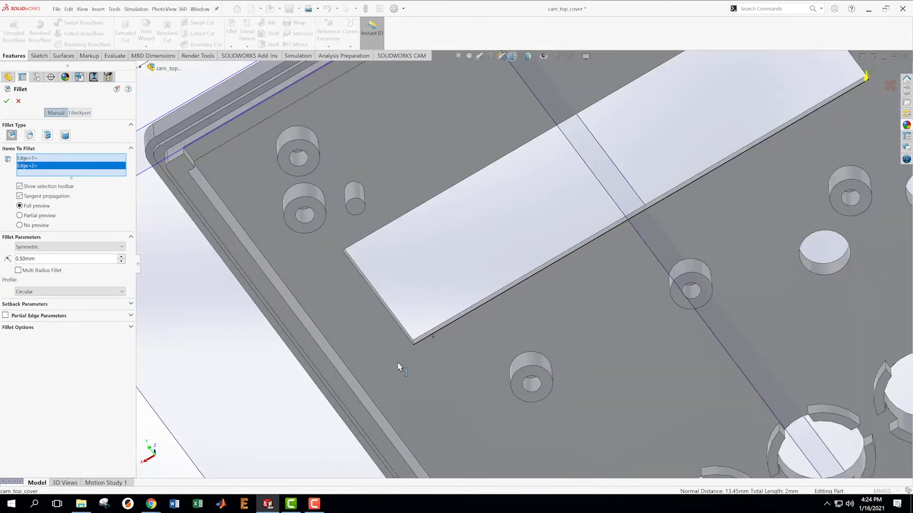
{"action": "scroll", "coordinate": [476, 300], "scroll_direction": "up", "scroll_amount": 5}
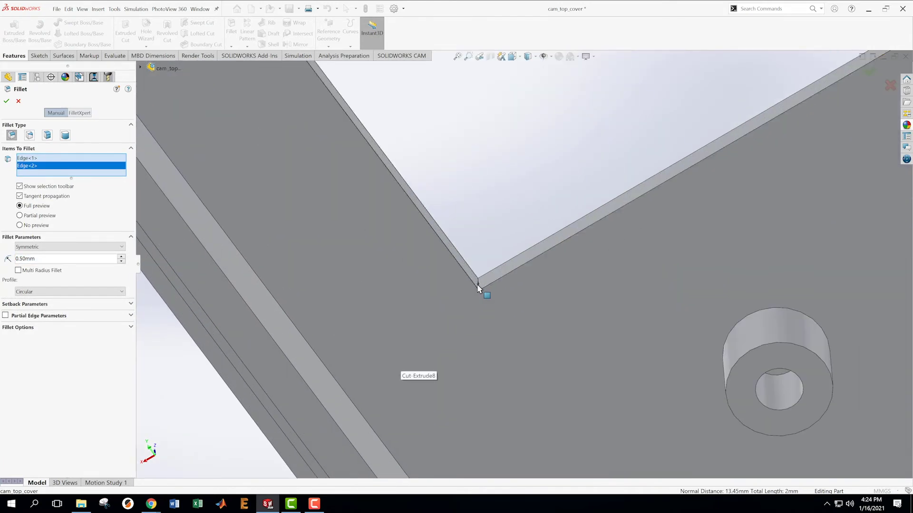
{"action": "left_click", "coordinate": [478, 285]}
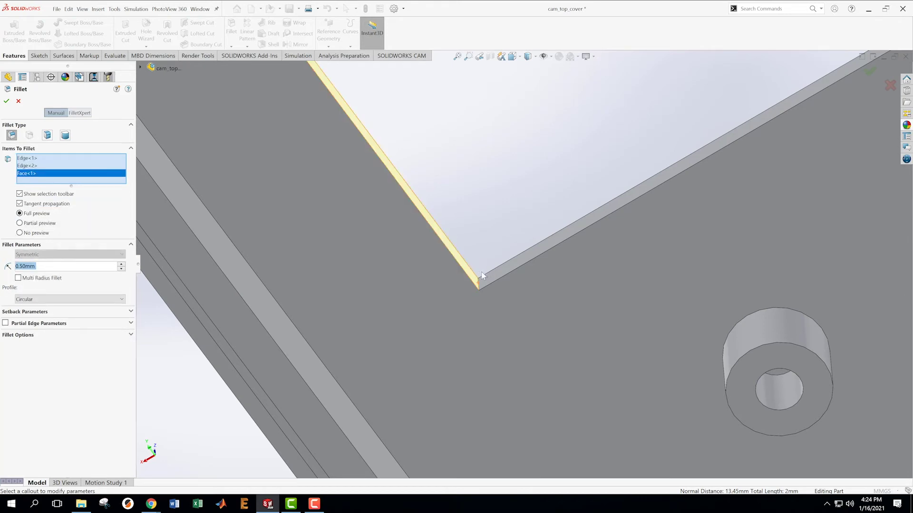
{"action": "right_click", "coordinate": [34, 174]}
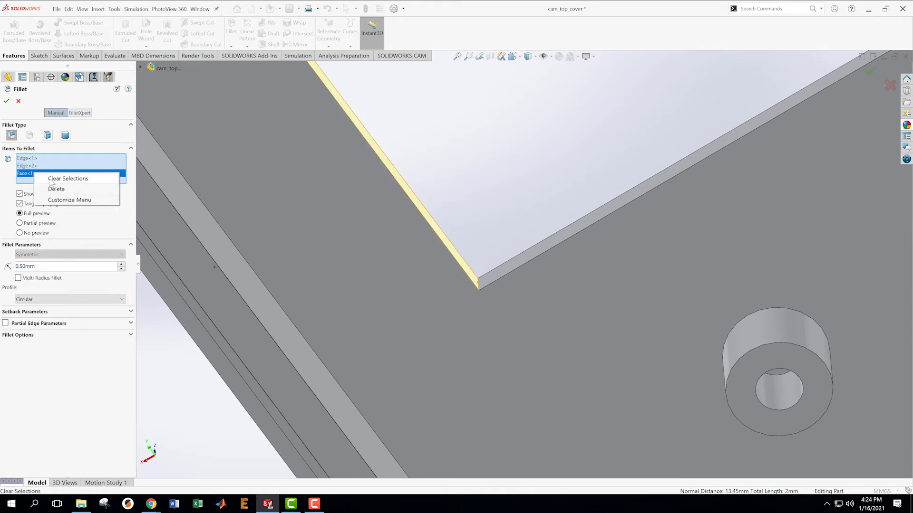
{"action": "left_click", "coordinate": [55, 190]}
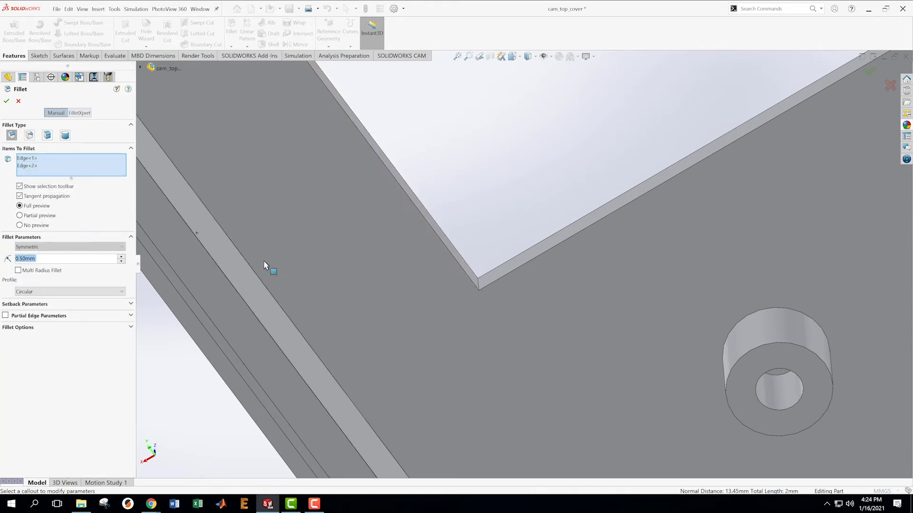
{"action": "left_click", "coordinate": [478, 284]}
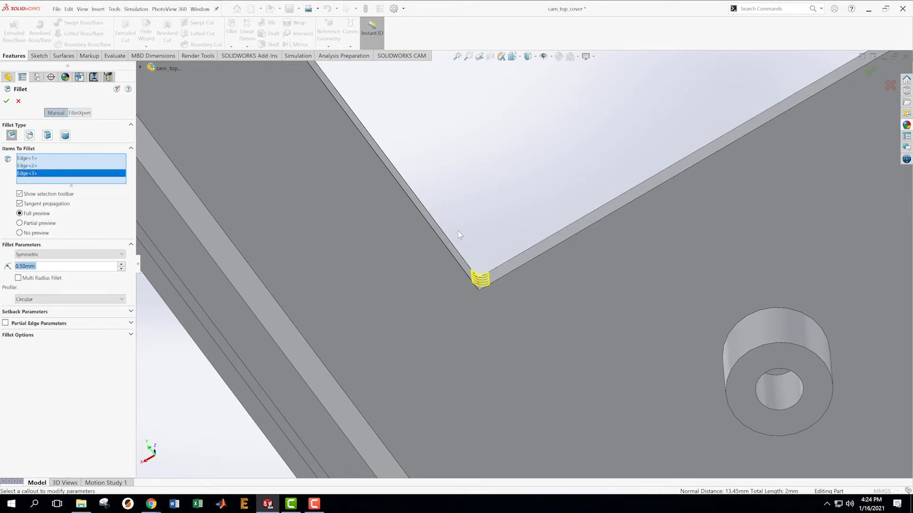
Add the remaining corner edge of the display window to the 0.5 mm fillet and accept it
{"action": "scroll", "coordinate": [458, 231], "scroll_direction": "up", "scroll_amount": 3}
{"action": "middle_click_drag", "start_coordinate": [475, 223], "coordinate": [464, 182]}
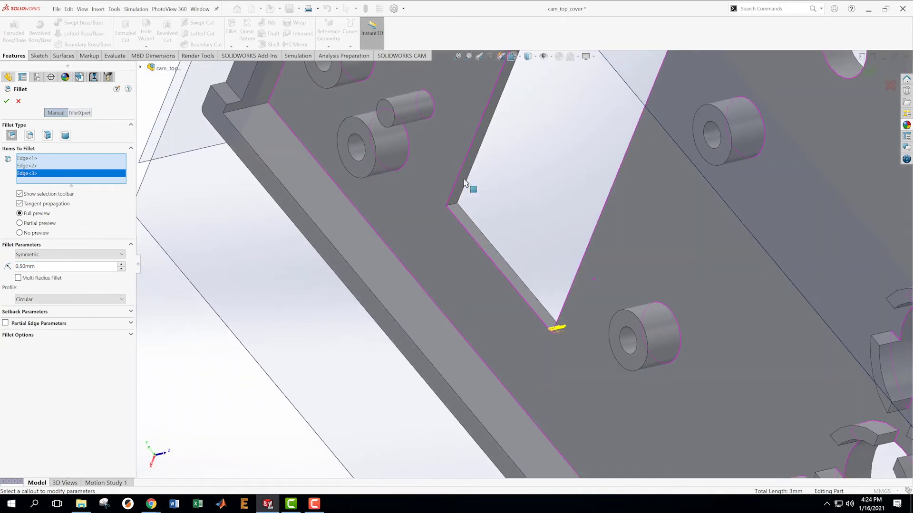
{"action": "scroll", "coordinate": [464, 190], "scroll_direction": "down", "scroll_amount": 5}
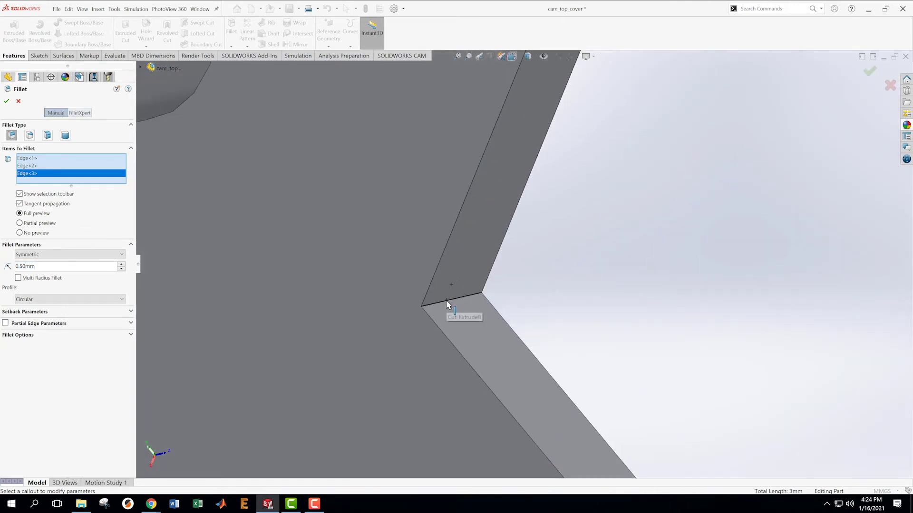
{"action": "left_click", "coordinate": [447, 301]}
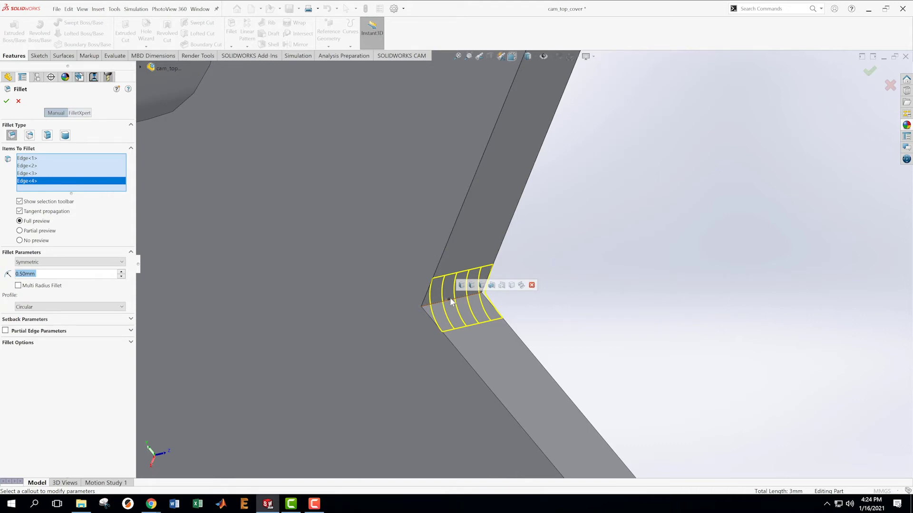
{"action": "left_click", "coordinate": [6, 101]}
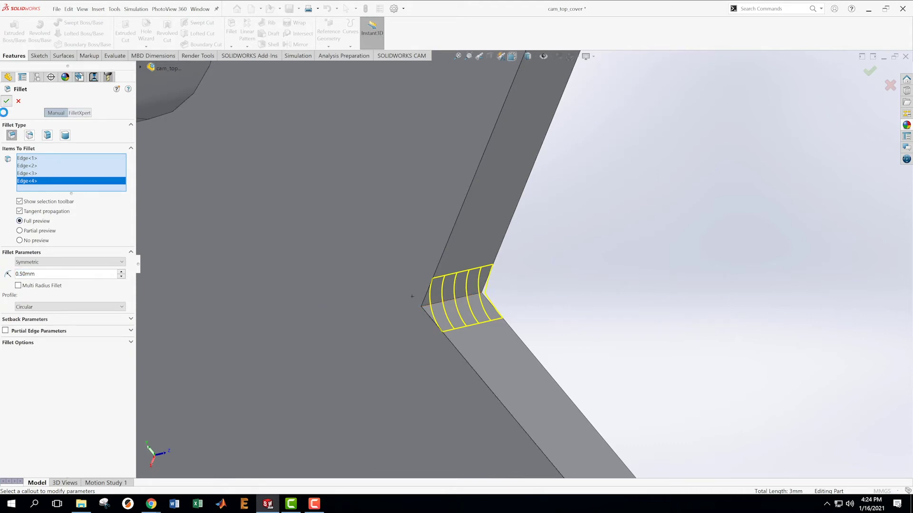
Inspect the rounded window corners and the inner face around the two small round holes below the display window
{"action": "scroll", "coordinate": [469, 380], "scroll_direction": "up", "scroll_amount": 6}
{"action": "scroll", "coordinate": [625, 258], "scroll_direction": "down", "scroll_amount": 2}
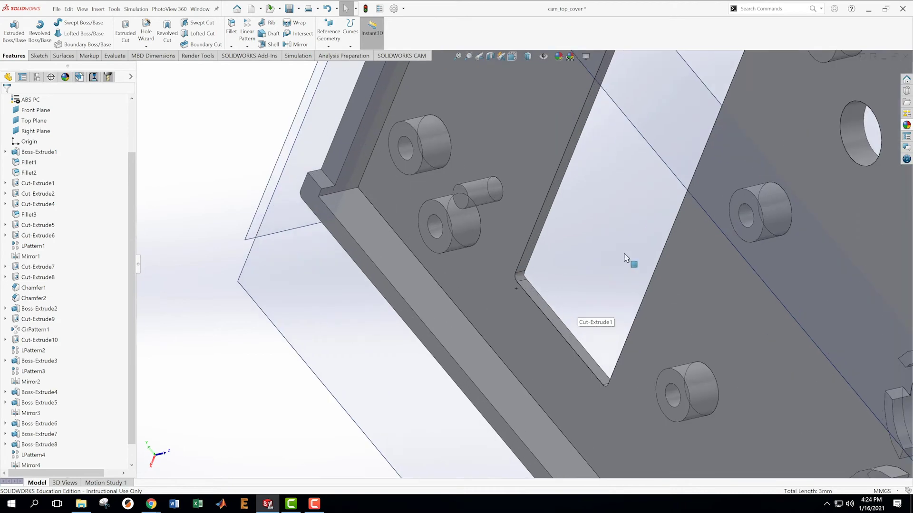
{"action": "scroll", "coordinate": [626, 258], "scroll_direction": "up", "scroll_amount": 5}
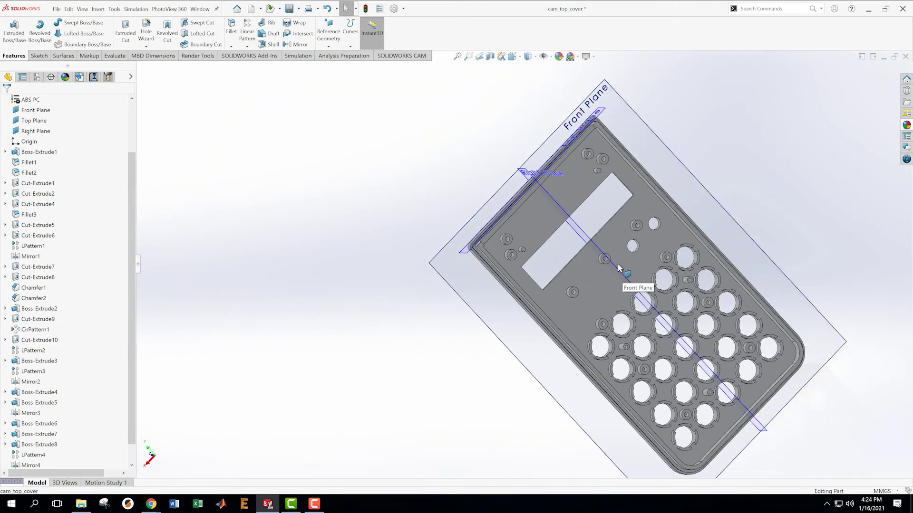
{"action": "scroll", "coordinate": [618, 295], "scroll_direction": "up", "scroll_amount": 3}
{"action": "middle_click_drag", "start_coordinate": [606, 259], "coordinate": [649, 277]}
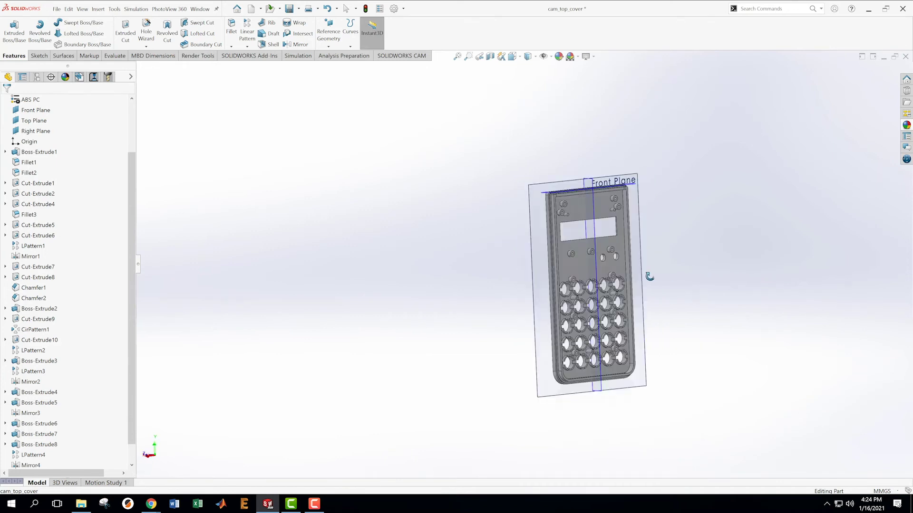
{"action": "scroll", "coordinate": [649, 277], "scroll_direction": "down", "scroll_amount": 5}
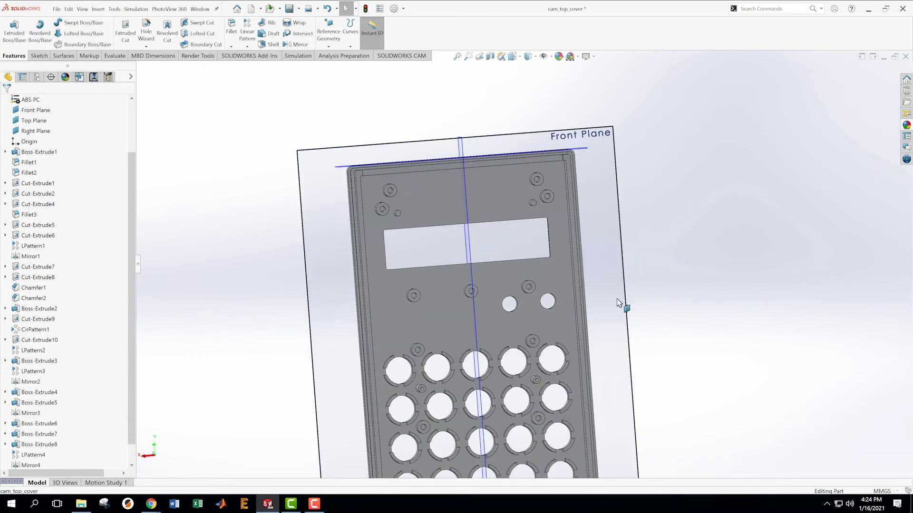
{"action": "scroll", "coordinate": [587, 315], "scroll_direction": "down", "scroll_amount": 4}
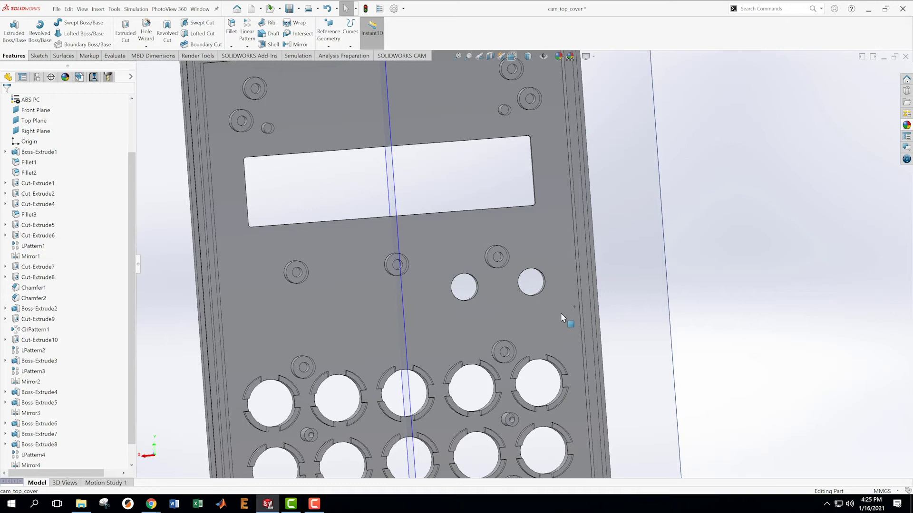
{"action": "scroll", "coordinate": [480, 362], "scroll_direction": "up", "scroll_amount": 4}
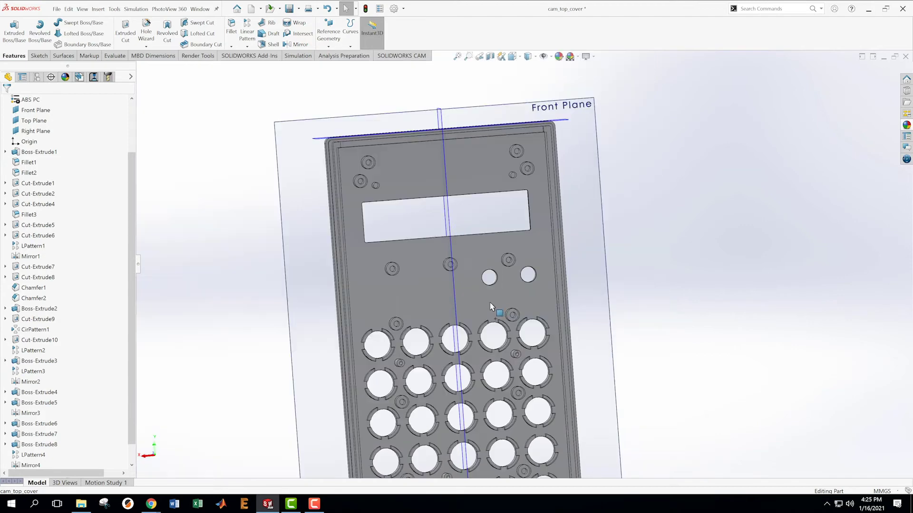
{"action": "middle_click_drag", "start_coordinate": [554, 285], "coordinate": [561, 316]}
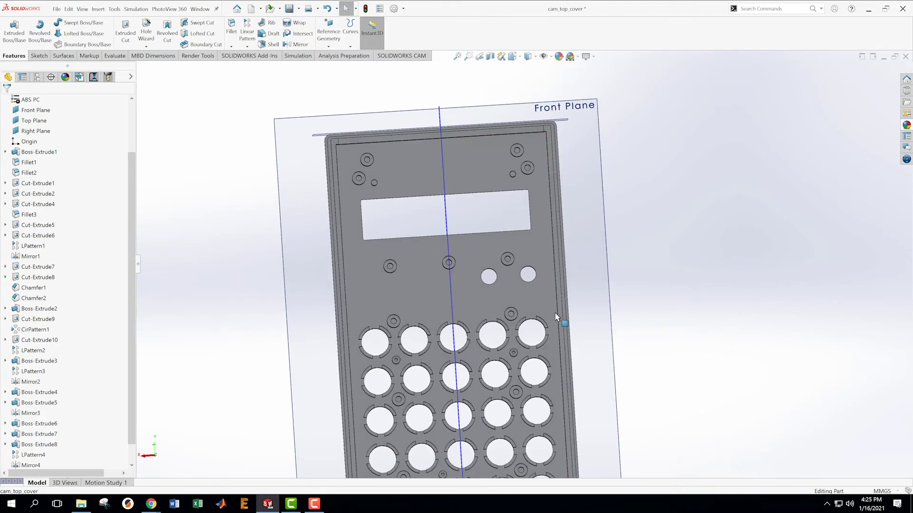
{"action": "scroll", "coordinate": [560, 316], "scroll_direction": "down", "scroll_amount": 4}
{"action": "scroll", "coordinate": [522, 295], "scroll_direction": "down", "scroll_amount": 2}
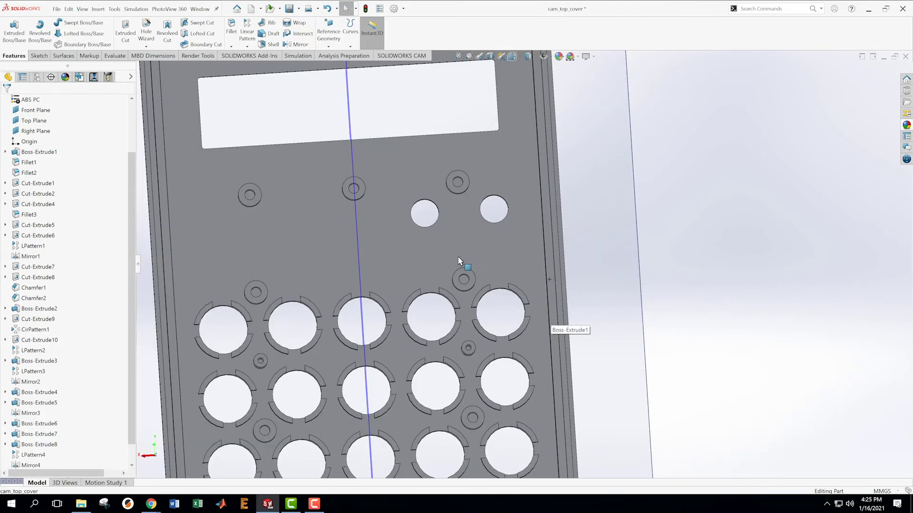
Start a new sketch on the cover's inner face and orient the view normal to it
{"action": "right_click", "coordinate": [410, 246]}
{"action": "left_click", "coordinate": [686, 204]}
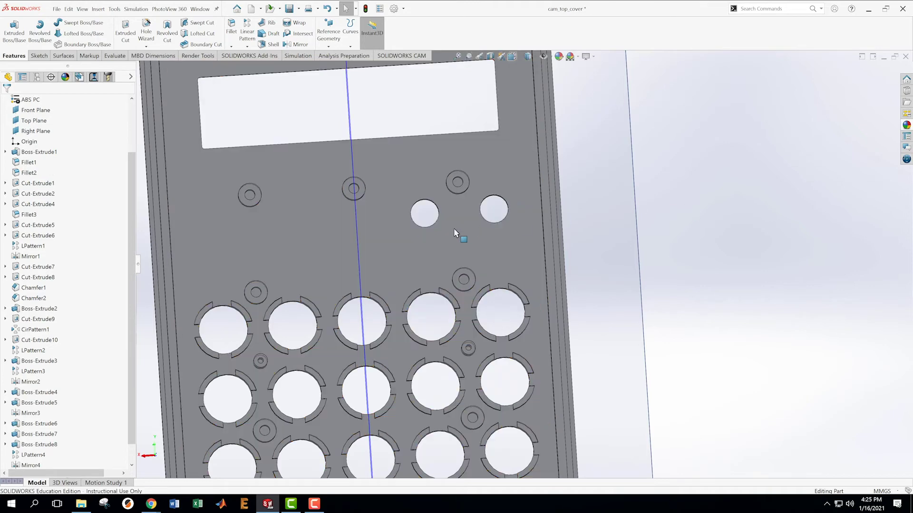
{"action": "right_click", "coordinate": [405, 249]}
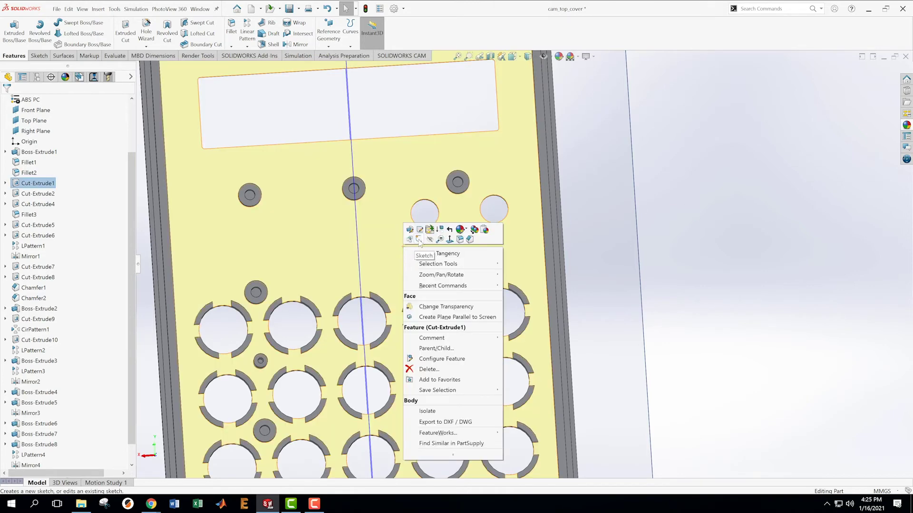
{"action": "left_click", "coordinate": [419, 239]}
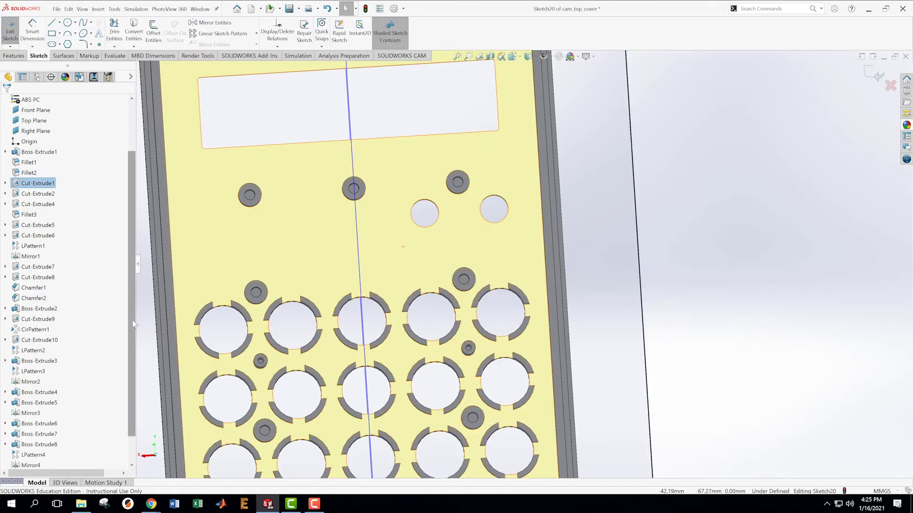
{"action": "scroll", "coordinate": [132, 321], "scroll_direction": "down", "scroll_amount": 1}
{"action": "right_click", "coordinate": [31, 455]}
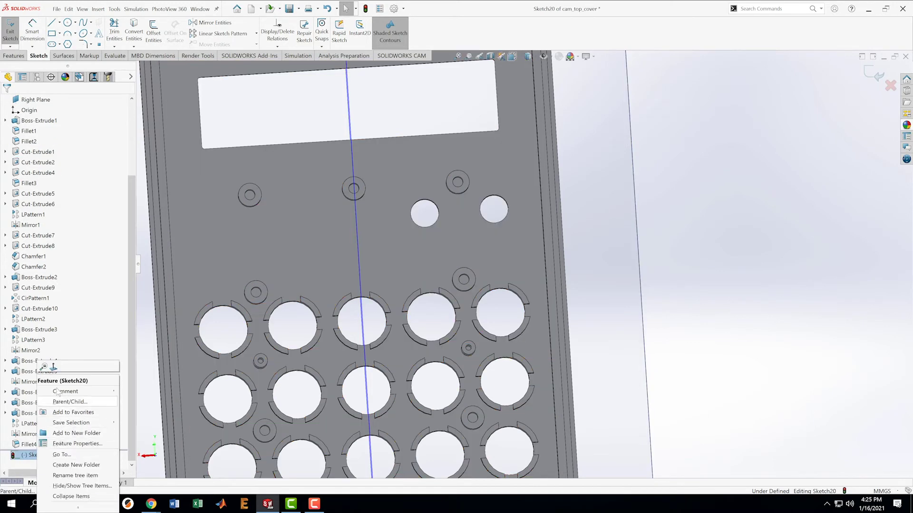
{"action": "left_click", "coordinate": [54, 367]}
{"action": "scroll", "coordinate": [610, 214], "scroll_direction": "up", "scroll_amount": 2}
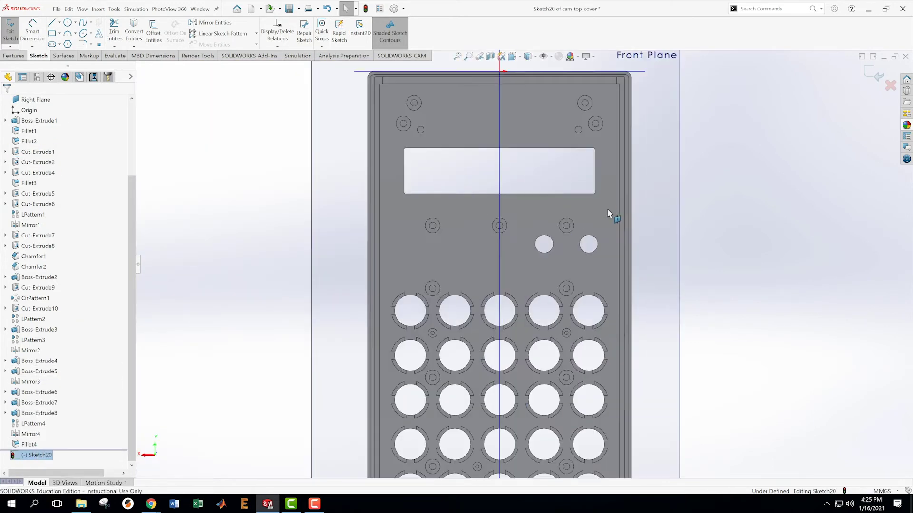
{"action": "scroll", "coordinate": [609, 214], "scroll_direction": "up", "scroll_amount": 3}
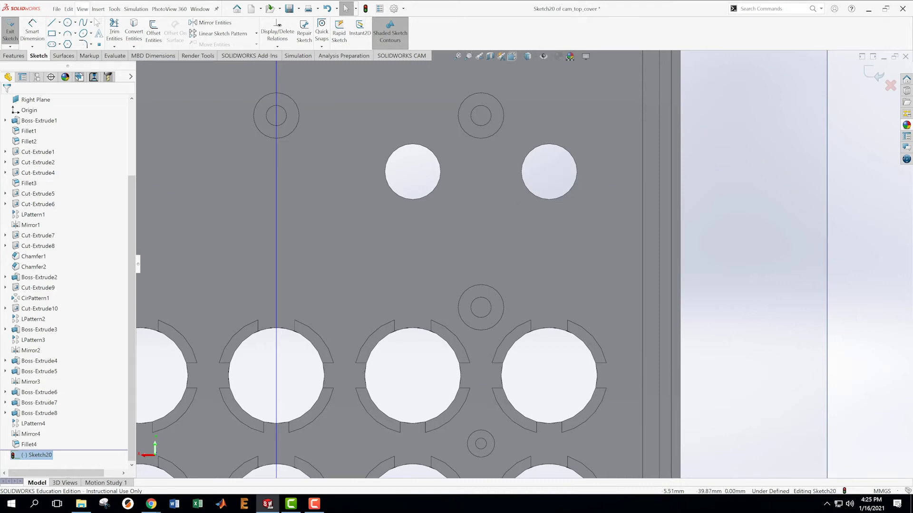
Convert the edge of the small round hole nearer the centre line into a sketch circle and make it construction geometry
{"action": "left_click", "coordinate": [134, 29]}
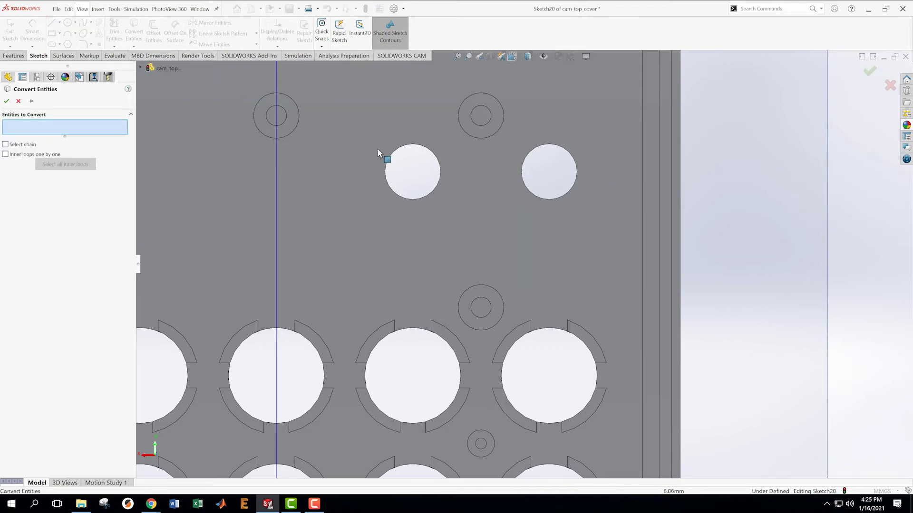
{"action": "left_click", "coordinate": [388, 162]}
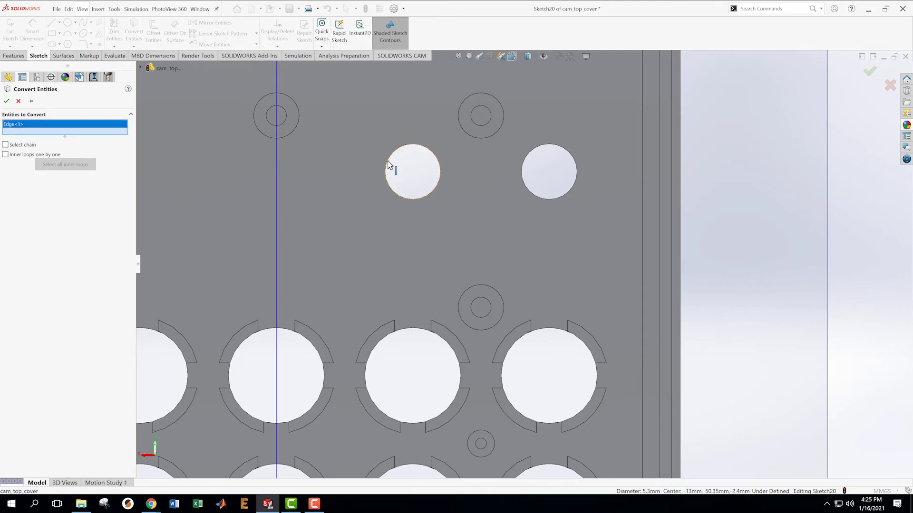
{"action": "left_click", "coordinate": [6, 101]}
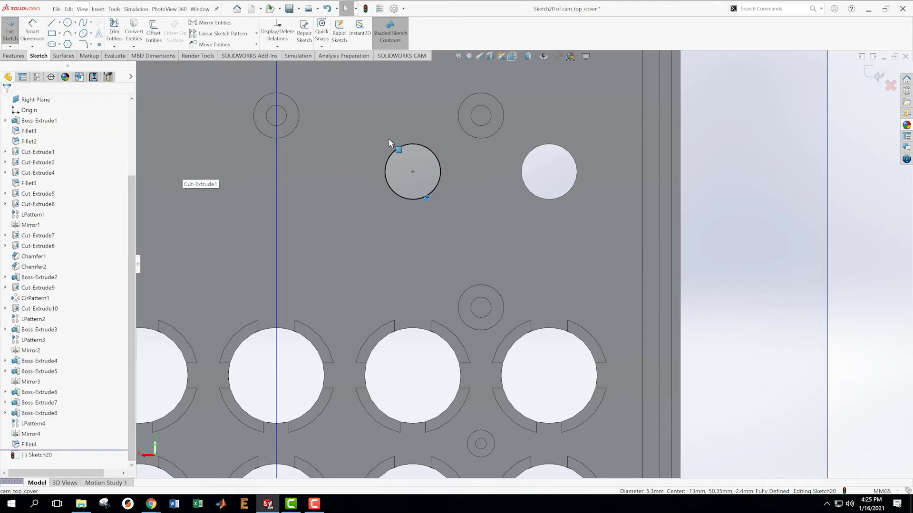
{"action": "left_click", "coordinate": [392, 157]}
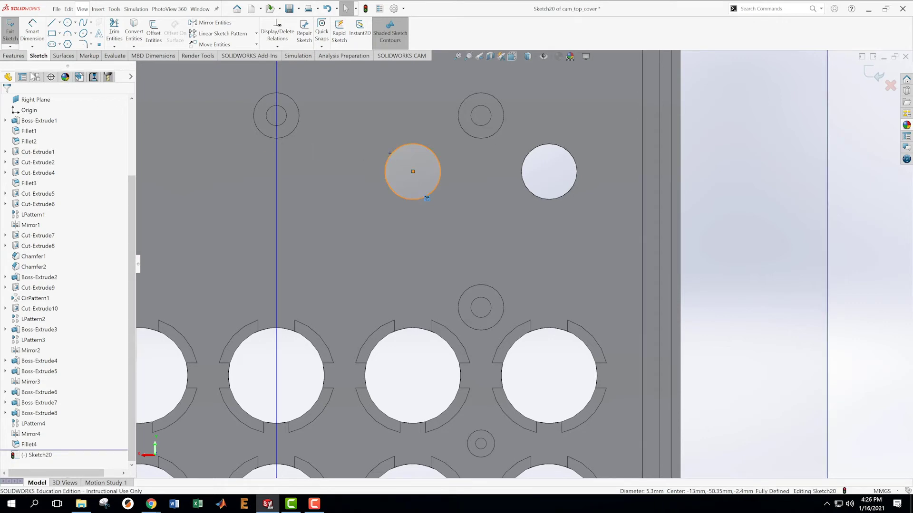
{"action": "left_click", "coordinate": [23, 78]}
{"action": "left_click", "coordinate": [19, 198]}
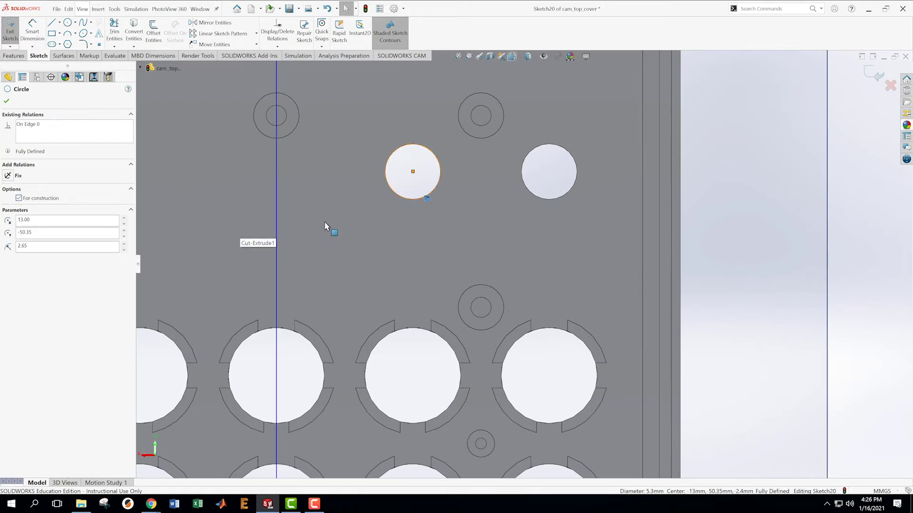
{"action": "left_click", "coordinate": [7, 101]}
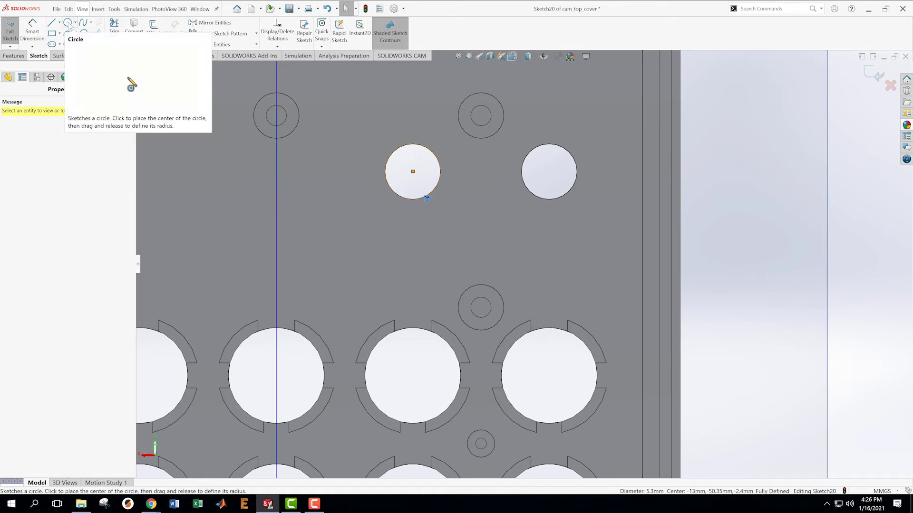
Sketch two circles concentric with the converted hole edge, with radii of about 4.15 mm and 5.08 mm
{"action": "left_click", "coordinate": [68, 23]}
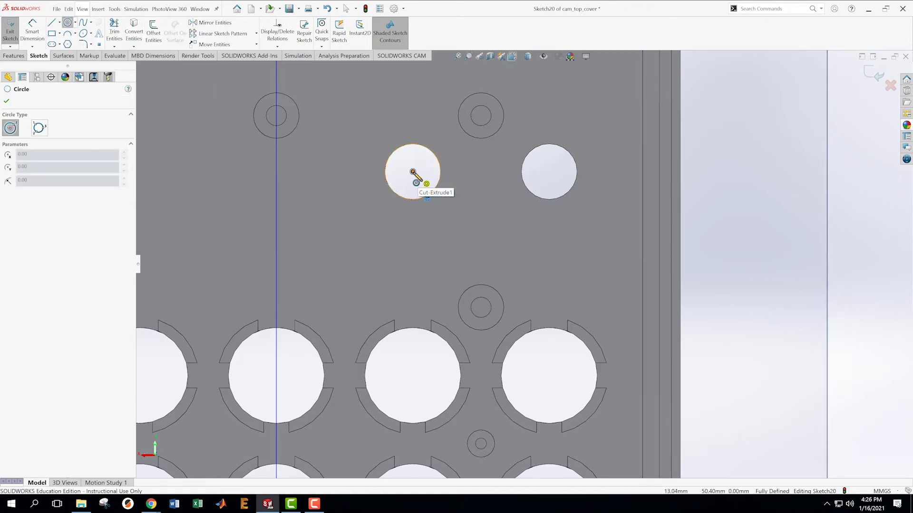
{"action": "left_click", "coordinate": [412, 171]}
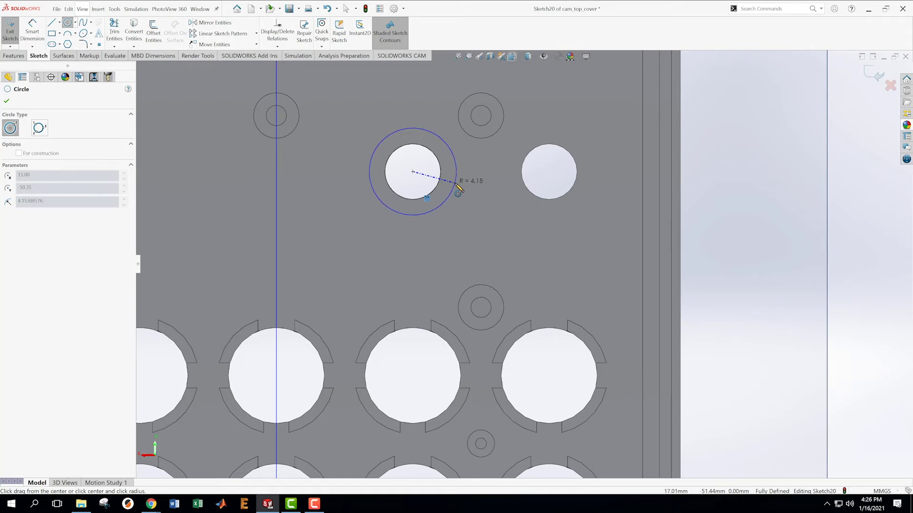
{"action": "left_click", "coordinate": [455, 183]}
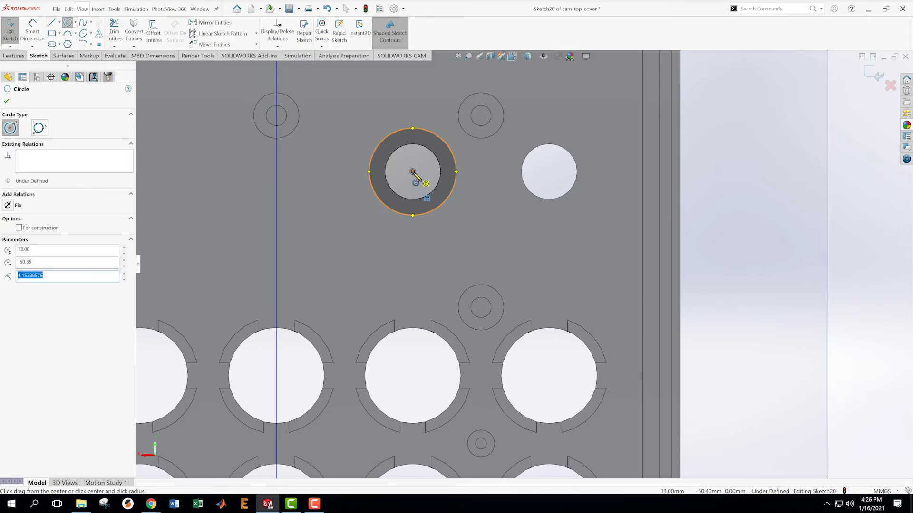
{"action": "left_click", "coordinate": [412, 172]}
{"action": "left_click", "coordinate": [464, 191]}
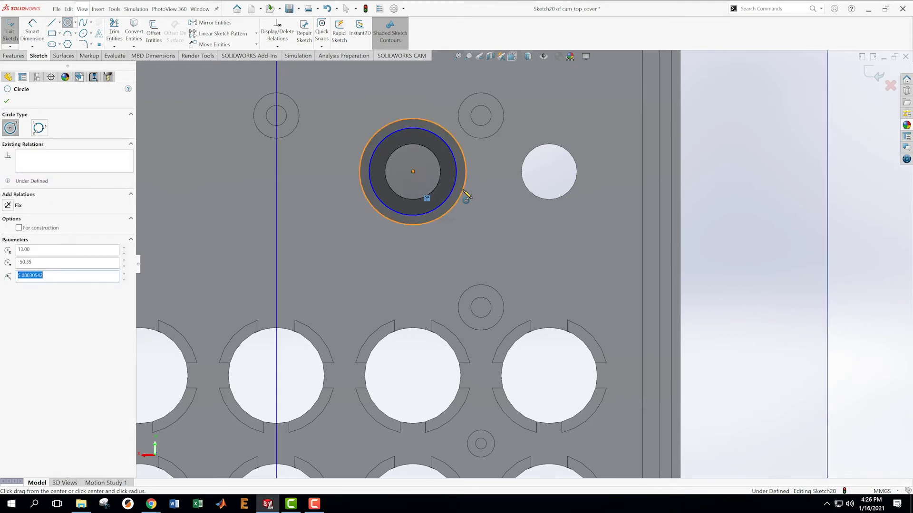
{"action": "key", "text": "Escape"}
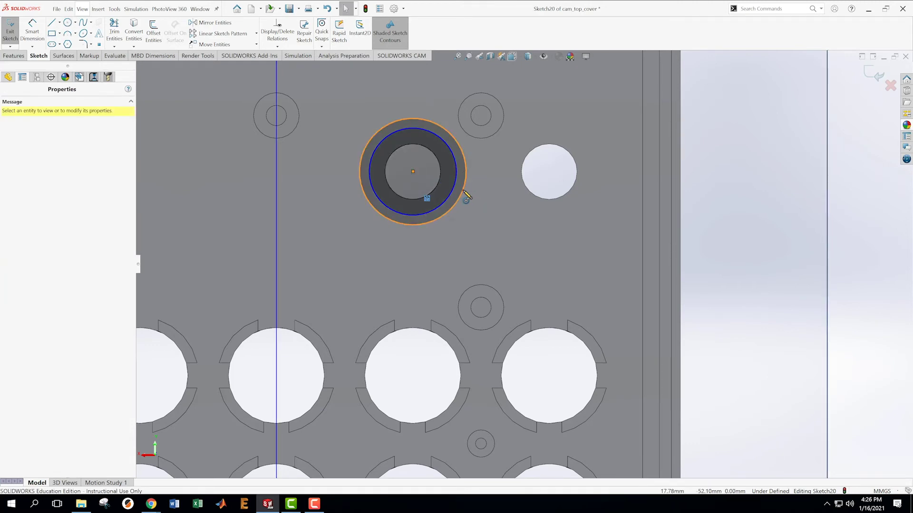
Dimension the inner ring circle's diameter as 4.5*2, giving 9 mm
{"action": "key", "text": "s"}
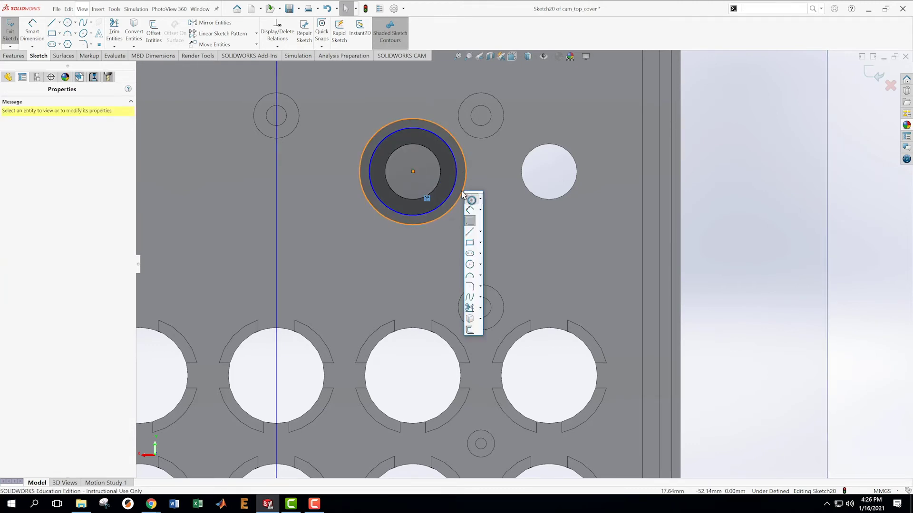
{"action": "left_click", "coordinate": [470, 211]}
{"action": "left_click", "coordinate": [435, 207]}
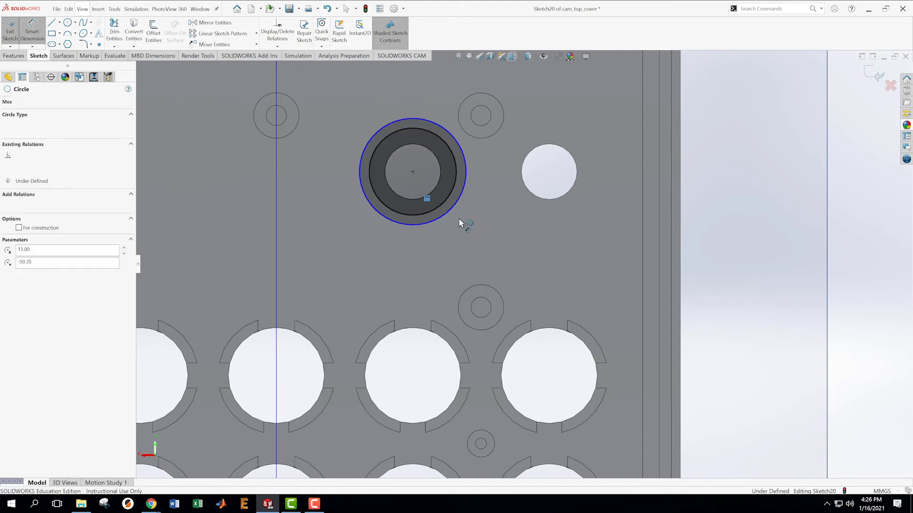
{"action": "left_click", "coordinate": [497, 243]}
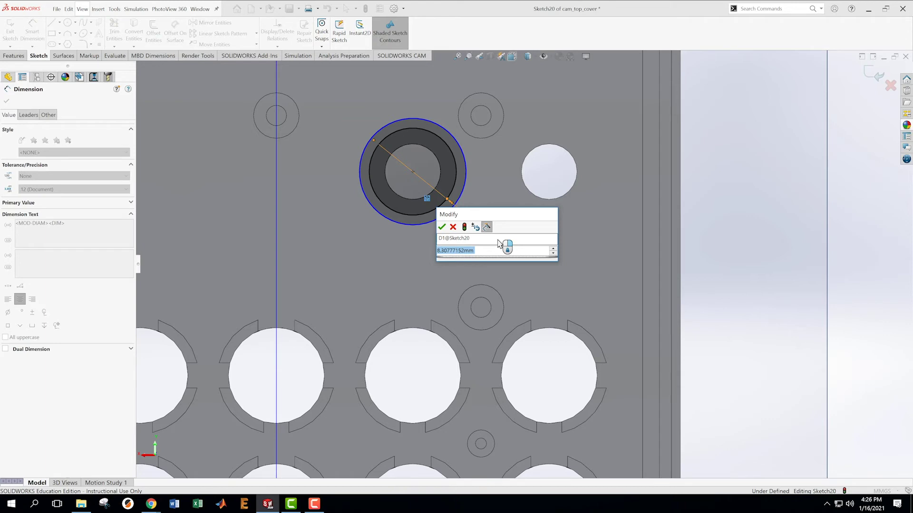
{"action": "type", "text": "4.5*2"}
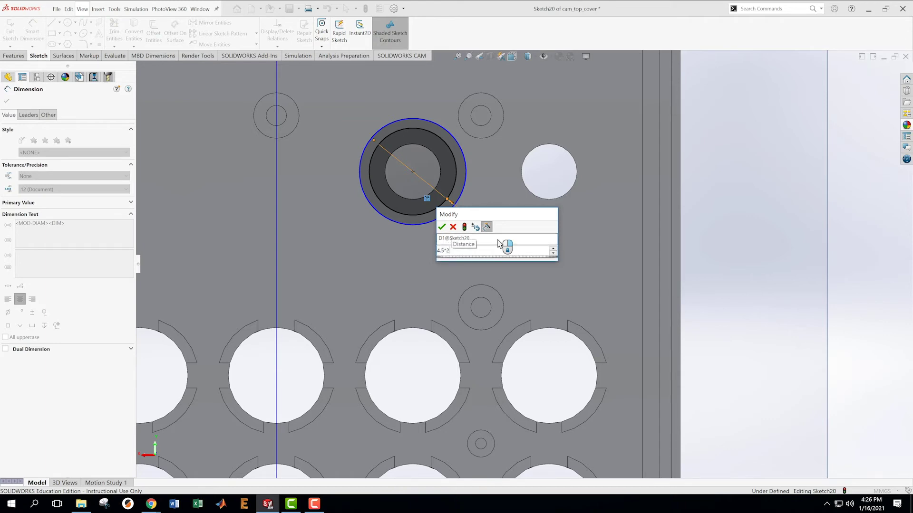
{"action": "key", "text": "Return"}
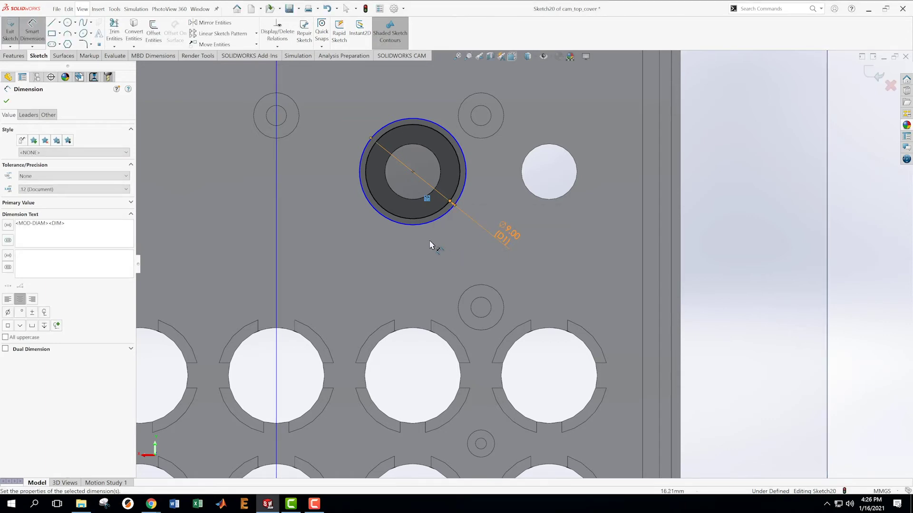
Dimension the outer ring circle's diameter as 5.65*2, giving 11.3 mm, and exit the sketch
{"action": "left_click", "coordinate": [425, 226]}
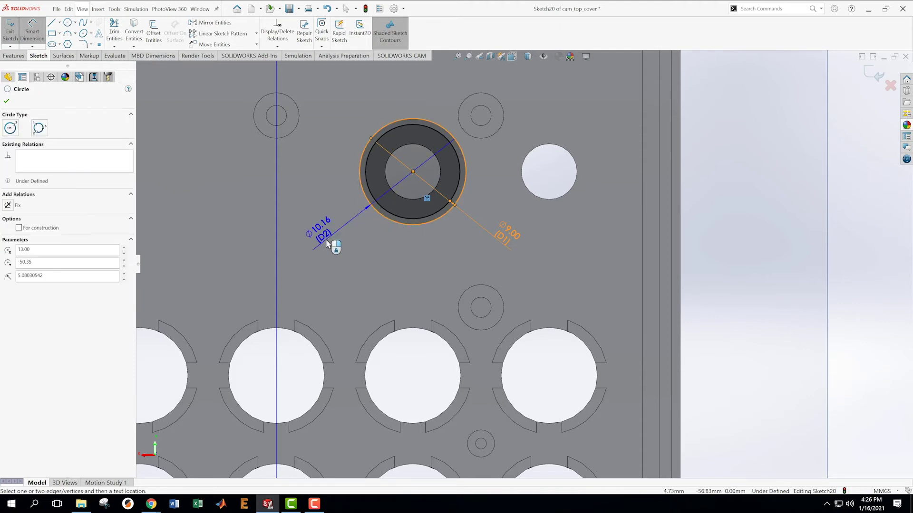
{"action": "left_click", "coordinate": [327, 244]}
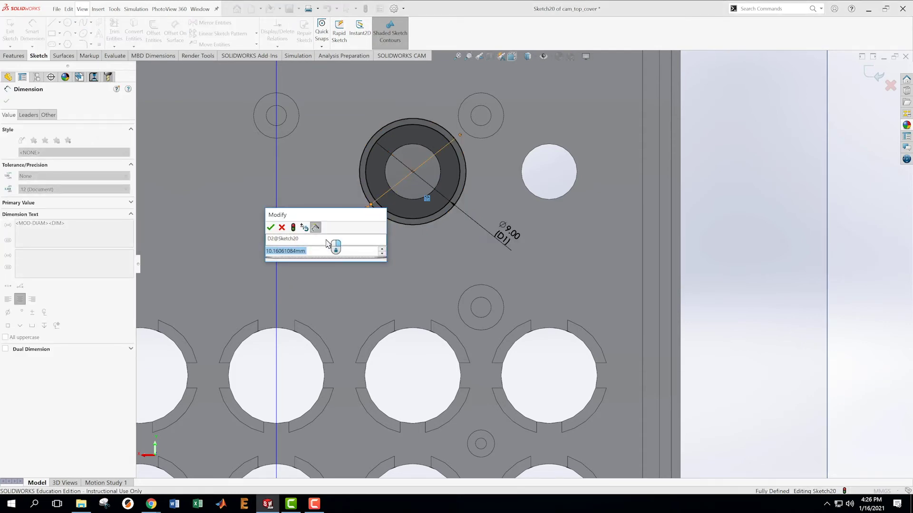
{"action": "type", "text": "5.6"}
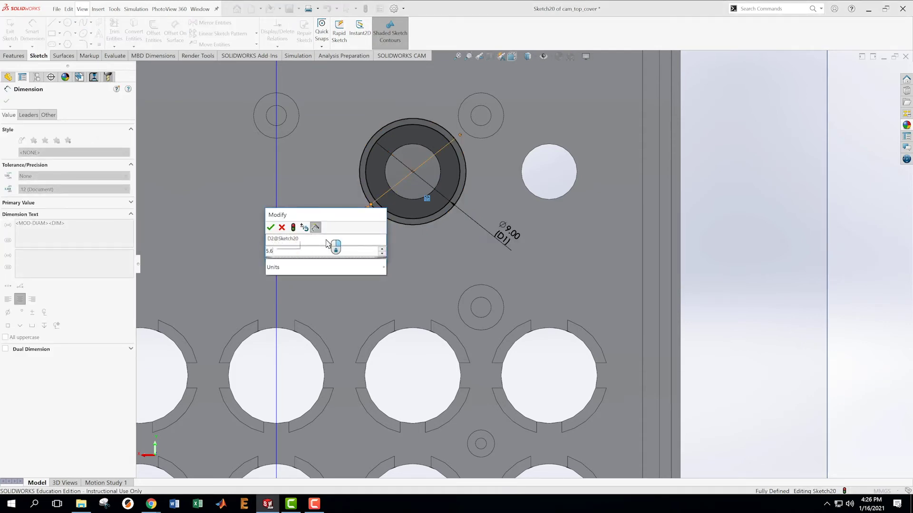
{"action": "type", "text": "5*2"}
{"action": "key", "text": "Return"}
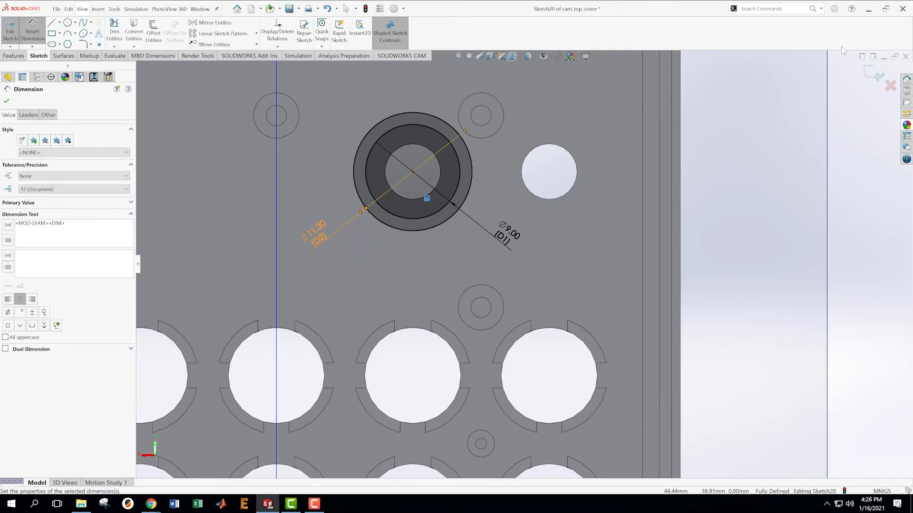
{"action": "left_click", "coordinate": [876, 76]}
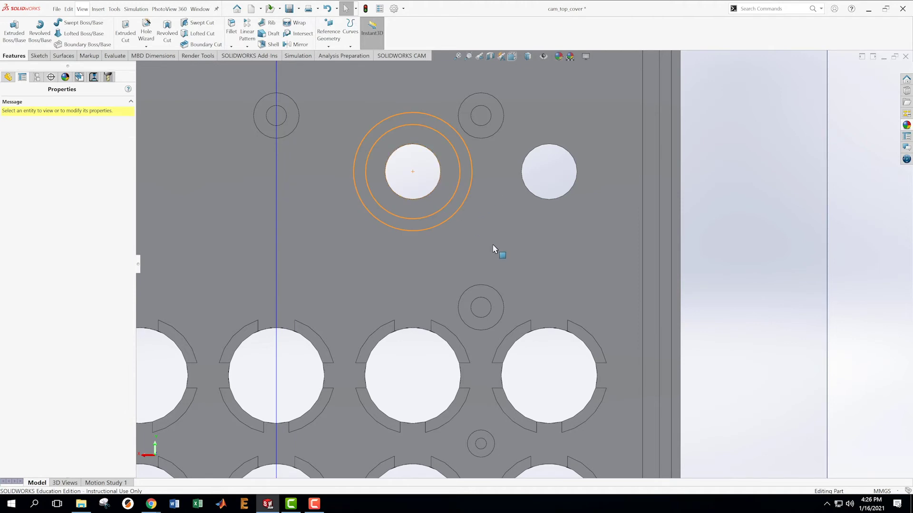
Reopen the two-circle ring sketch around the small round hole for editing
{"action": "scroll", "coordinate": [494, 251], "scroll_direction": "up", "scroll_amount": 3}
{"action": "scroll", "coordinate": [517, 241], "scroll_direction": "down", "scroll_amount": 2}
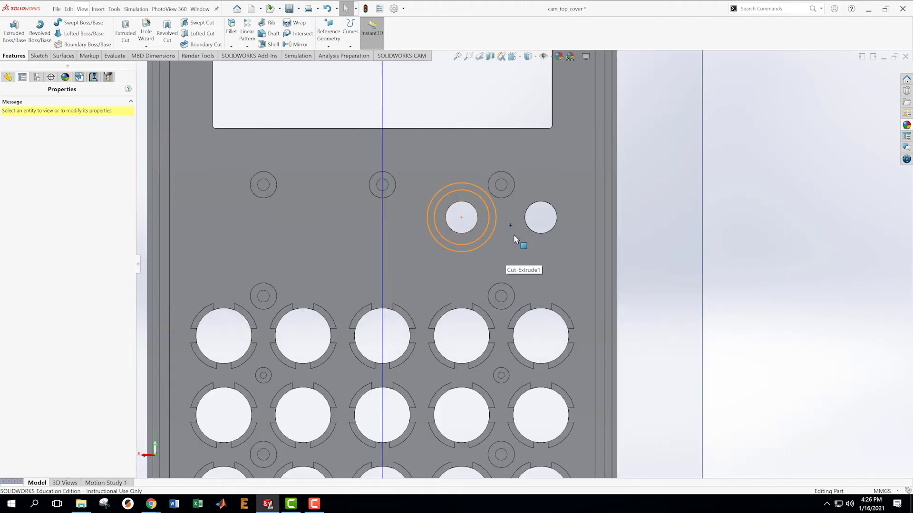
{"action": "scroll", "coordinate": [530, 246], "scroll_direction": "down", "scroll_amount": 3}
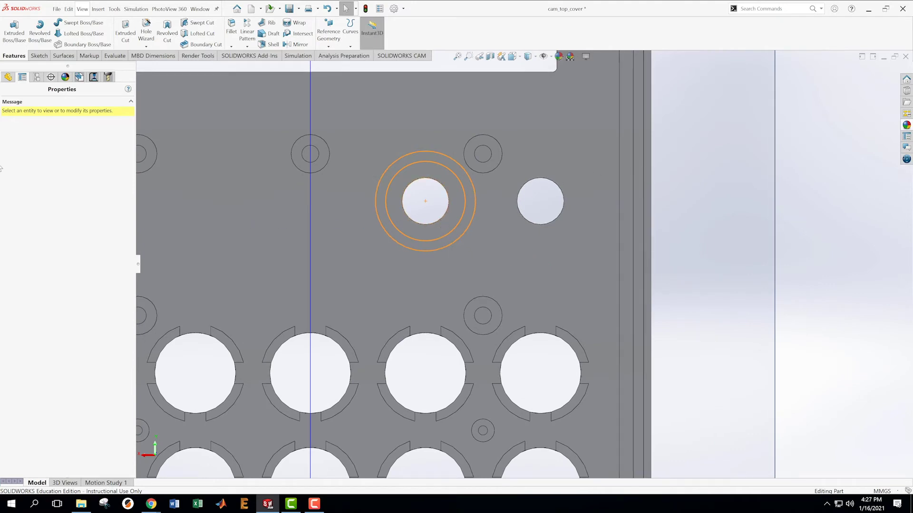
{"action": "scroll", "coordinate": [755, 259], "scroll_direction": "up", "scroll_amount": 2}
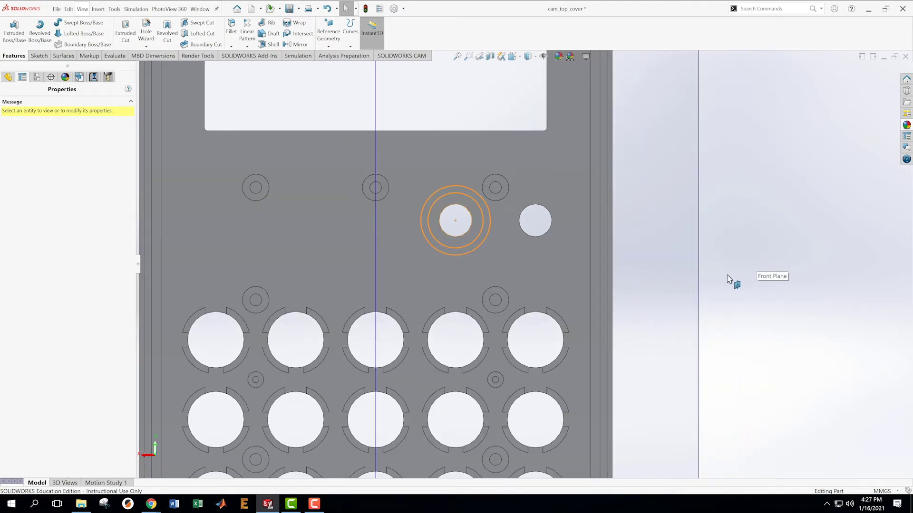
{"action": "middle_click_drag", "start_coordinate": [727, 276], "coordinate": [709, 226]}
{"action": "scroll", "coordinate": [708, 226], "scroll_direction": "up", "scroll_amount": 1}
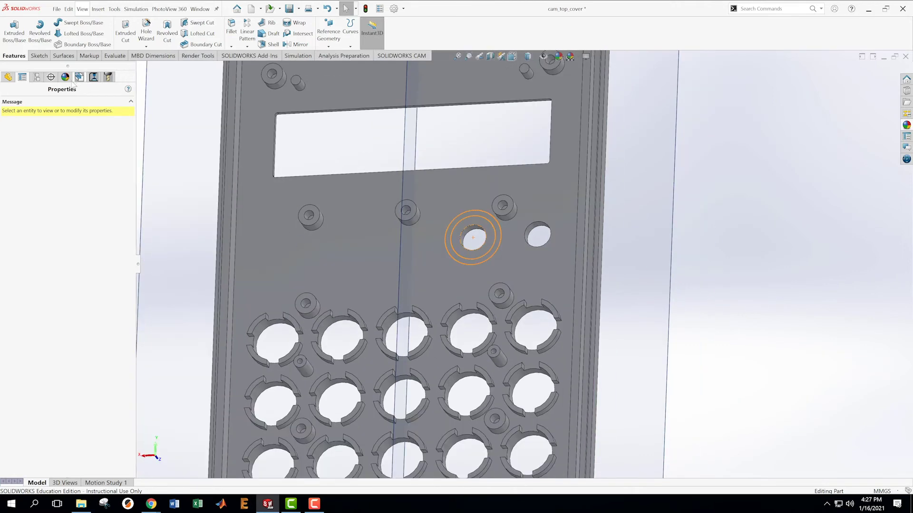
{"action": "left_click", "coordinate": [8, 77]}
{"action": "right_click", "coordinate": [33, 455]}
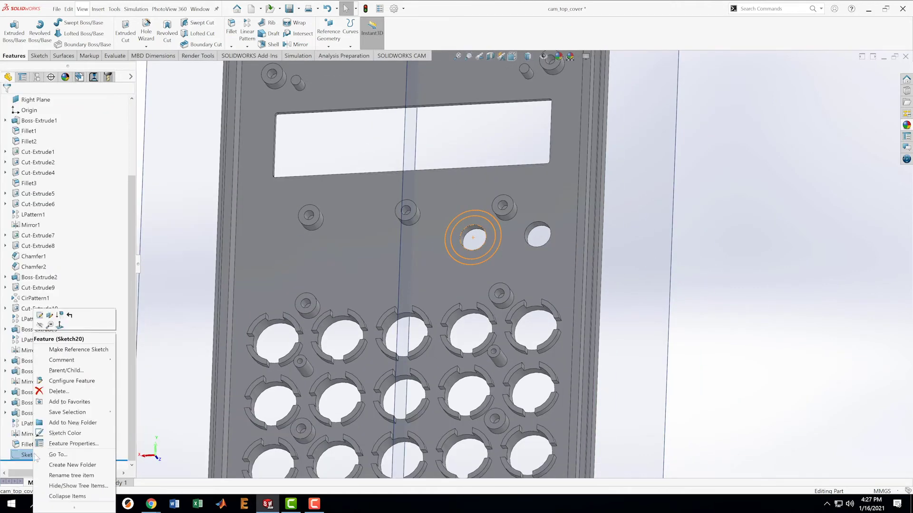
{"action": "left_click", "coordinate": [40, 316]}
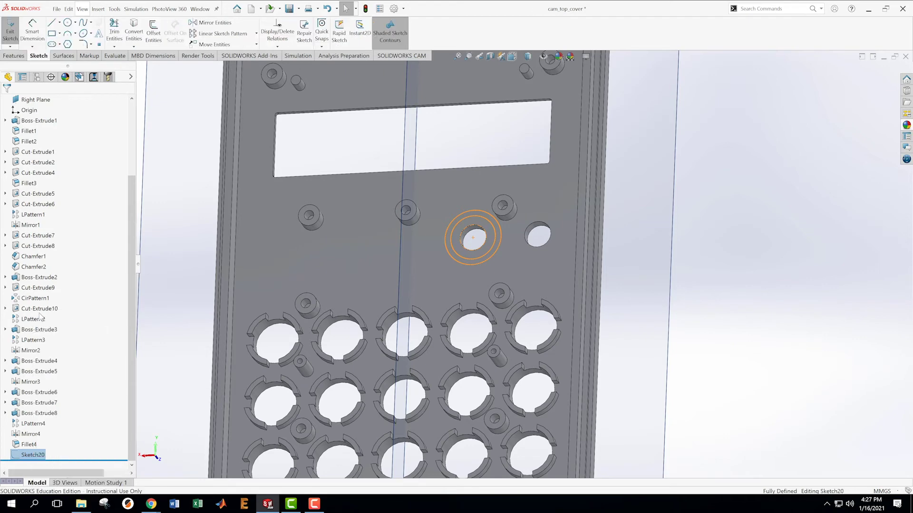
{"action": "scroll", "coordinate": [613, 224], "scroll_direction": "down", "scroll_amount": 3}
{"action": "mouse_move", "coordinate": [587, 251]}
{"action": "middle_mouse_down"}
{"action": "mouse_move", "coordinate": [617, 258]}
{"action": "mouse_move", "coordinate": [615, 302]}
{"action": "middle_mouse_up"}
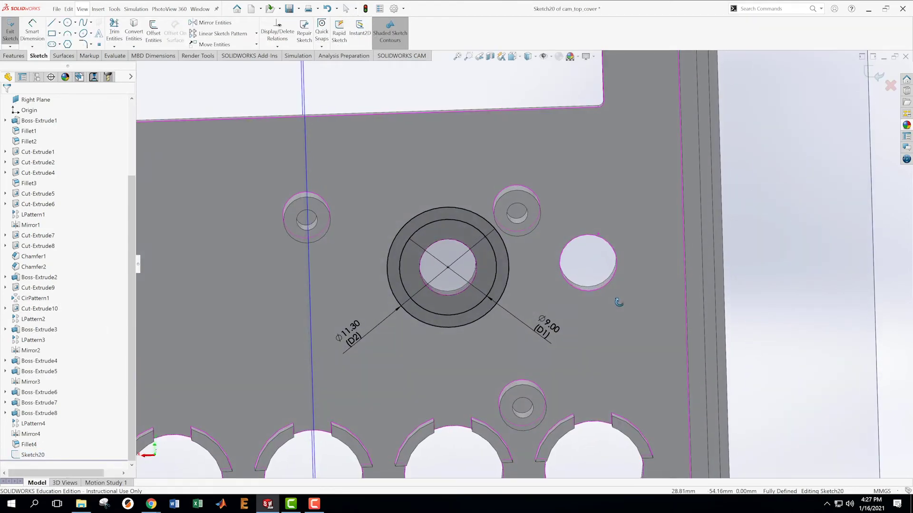
{"action": "key", "text": "ctrl+8"}
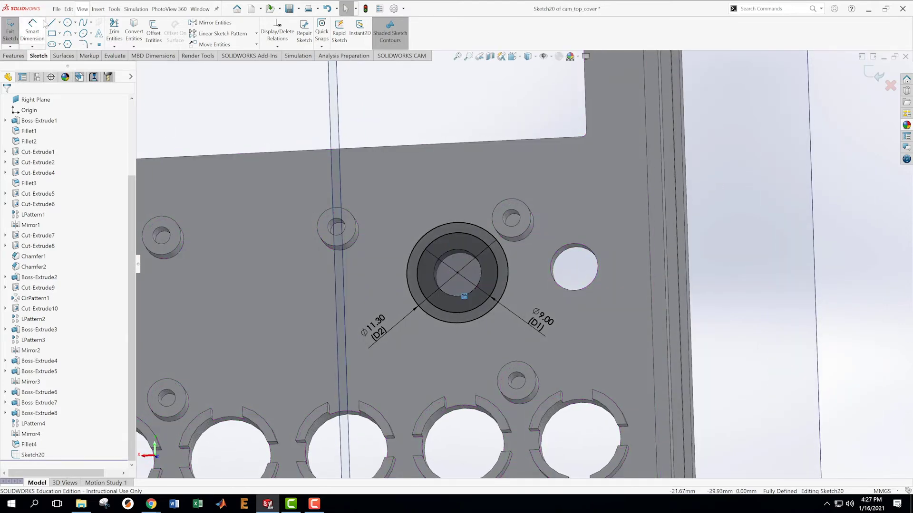
Draw two lines from the ring's centre: a vertical one about 12.6 mm long toward the display window and a horizontal one about 14 mm toward the neighbouring hole
{"action": "key", "text": "l"}
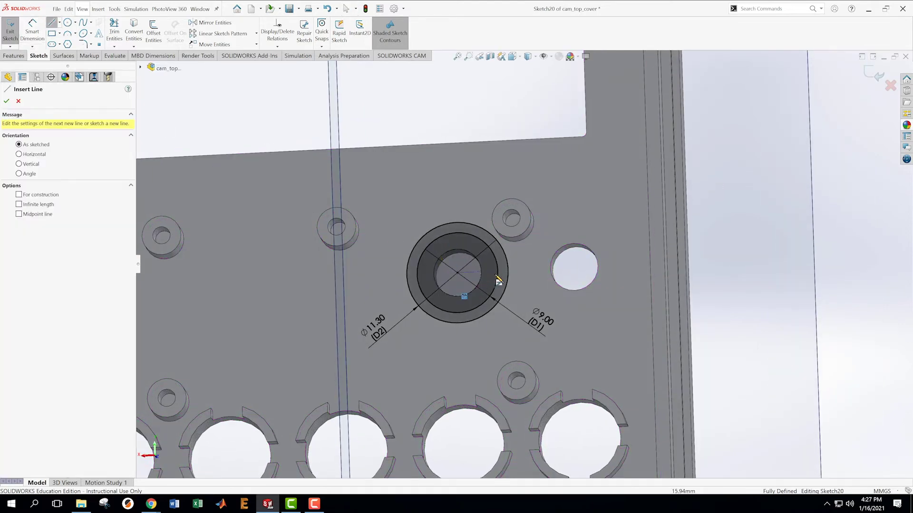
{"action": "left_click", "coordinate": [457, 273]}
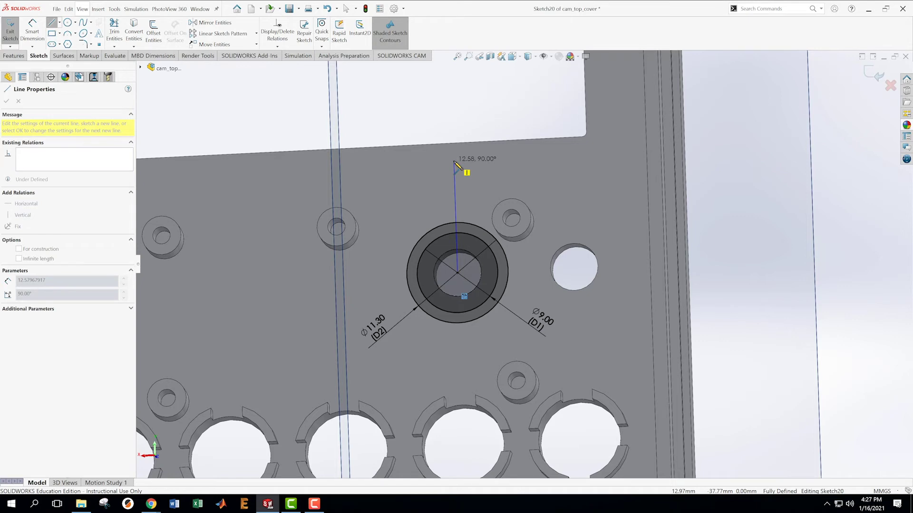
{"action": "left_click", "coordinate": [454, 161]}
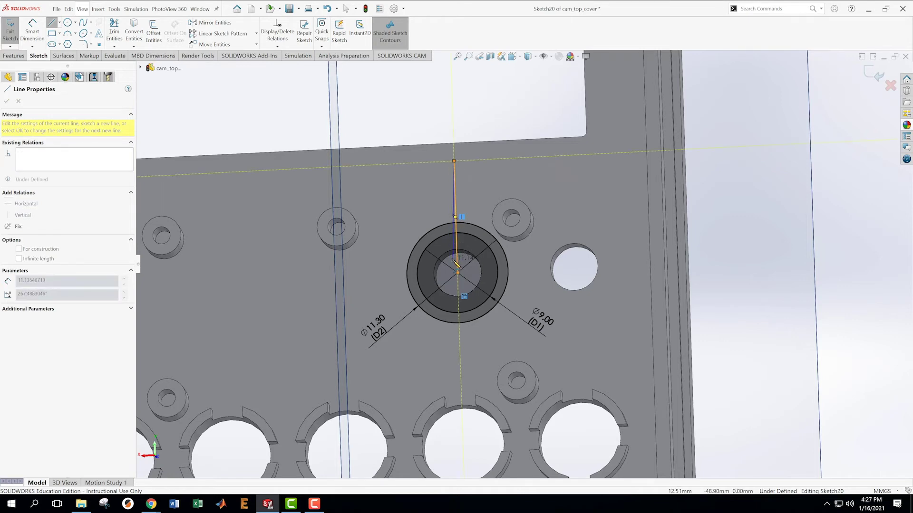
{"action": "key", "text": "Escape"}
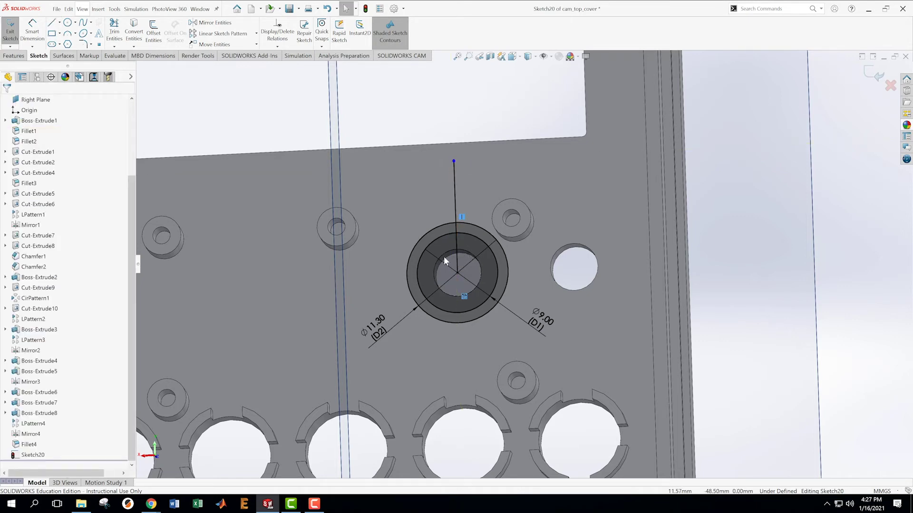
{"action": "key", "text": "l"}
{"action": "left_click", "coordinate": [458, 273]}
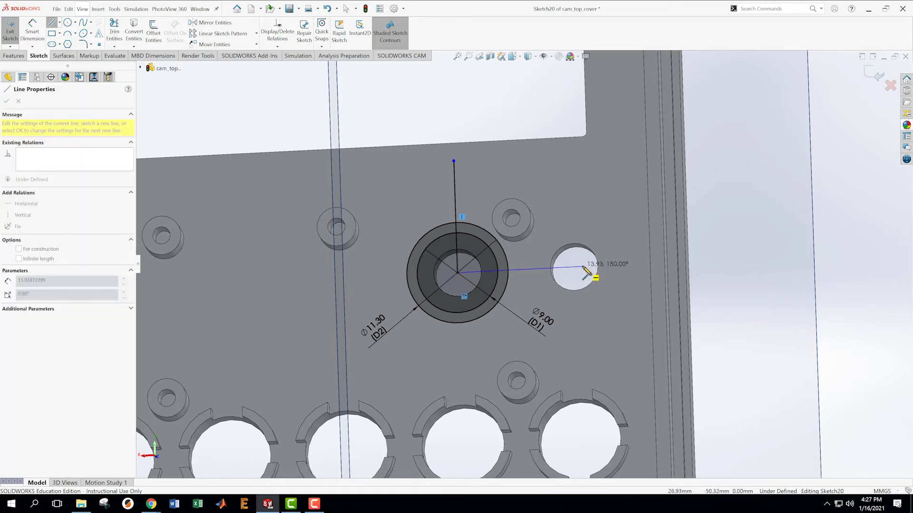
{"action": "left_click", "coordinate": [586, 271]}
{"action": "key", "text": "Escape"}
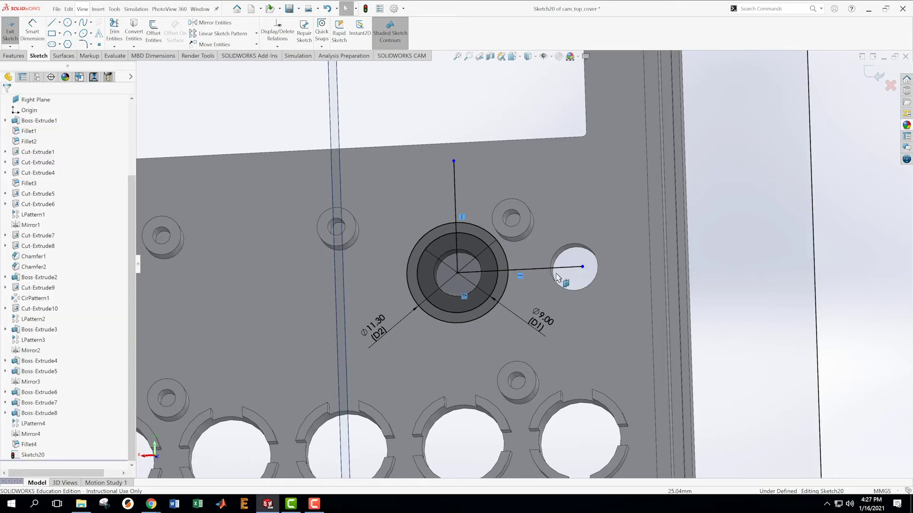
Trim away the ring's quarter between the two lines and the line portions outside and inside the ring band, leaving a closed three-quarter ring, and exit the sketch
{"action": "scroll", "coordinate": [551, 268], "scroll_direction": "up", "scroll_amount": 2}
{"action": "mouse_move", "coordinate": [551, 267]}
{"action": "middle_mouse_down"}
{"action": "mouse_move", "coordinate": [564, 201]}
{"action": "mouse_move", "coordinate": [578, 255]}
{"action": "mouse_move", "coordinate": [582, 247]}
{"action": "mouse_move", "coordinate": [519, 227]}
{"action": "mouse_move", "coordinate": [489, 232]}
{"action": "middle_mouse_up"}
{"action": "left_click", "coordinate": [115, 46]}
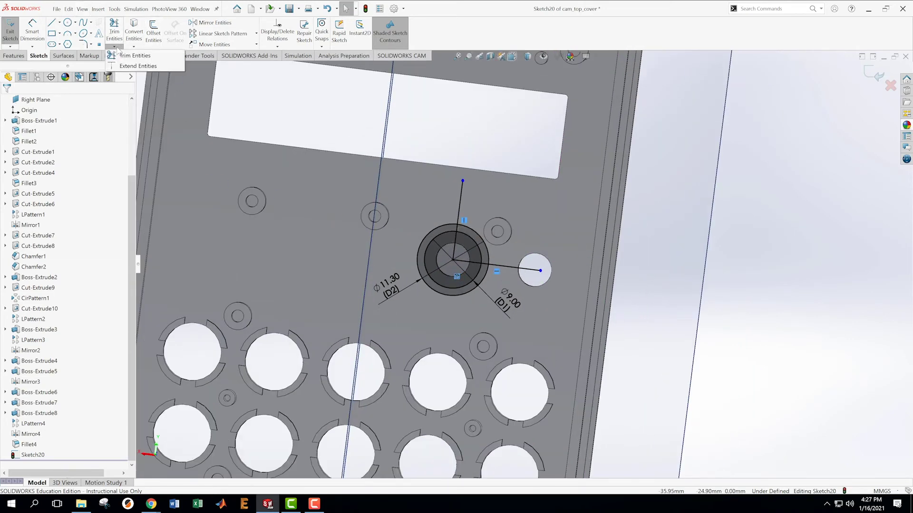
{"action": "left_click", "coordinate": [133, 55]}
{"action": "scroll", "coordinate": [537, 267], "scroll_direction": "down", "scroll_amount": 4}
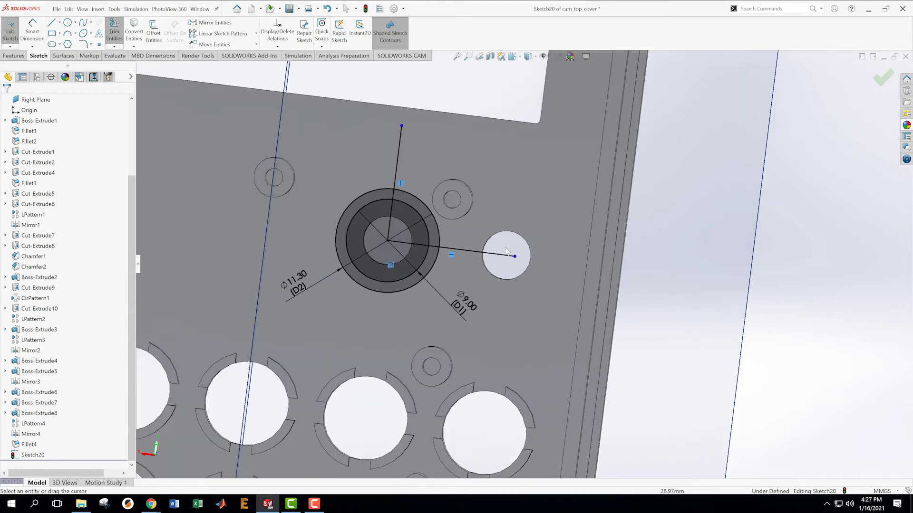
{"action": "mouse_move", "coordinate": [406, 170]}
{"action": "left_mouse_down"}
{"action": "mouse_move", "coordinate": [385, 207]}
{"action": "mouse_move", "coordinate": [351, 205]}
{"action": "left_mouse_up"}
{"action": "left_click_drag", "start_coordinate": [374, 158], "coordinate": [351, 162]}
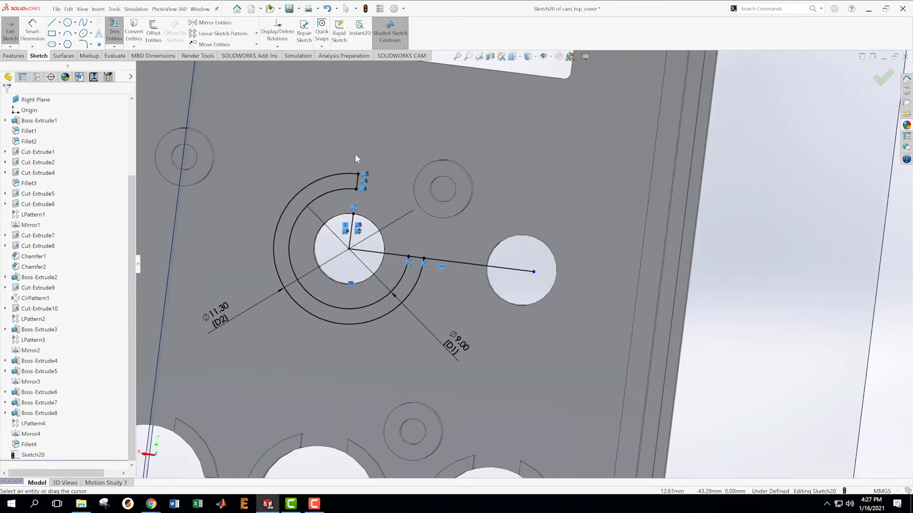
{"action": "left_click_drag", "start_coordinate": [404, 239], "coordinate": [398, 258]}
{"action": "left_click_drag", "start_coordinate": [460, 243], "coordinate": [459, 283]}
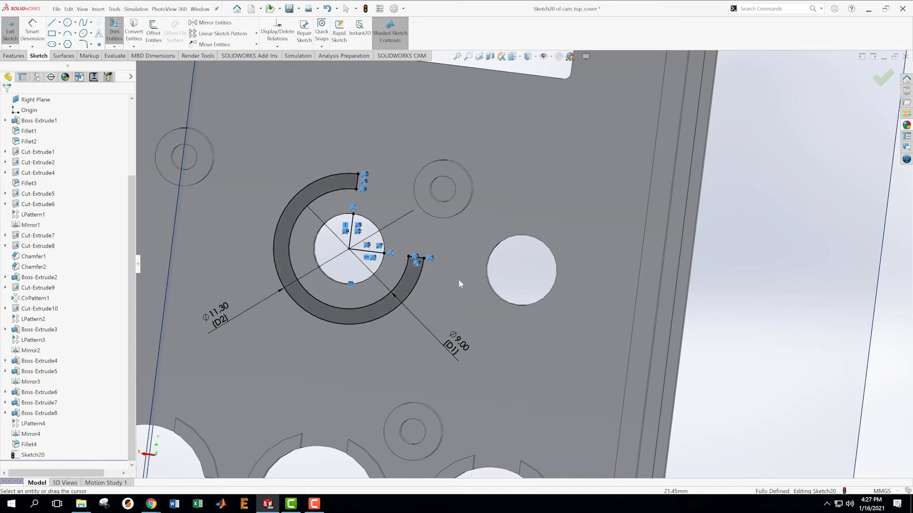
{"action": "key", "text": "Escape"}
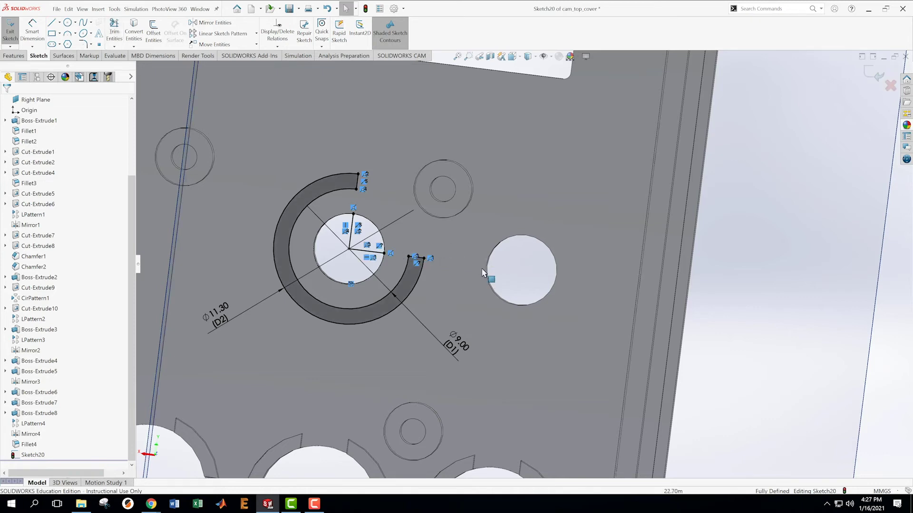
{"action": "scroll", "coordinate": [523, 263], "scroll_direction": "up", "scroll_amount": 3}
{"action": "left_click", "coordinate": [878, 76]}
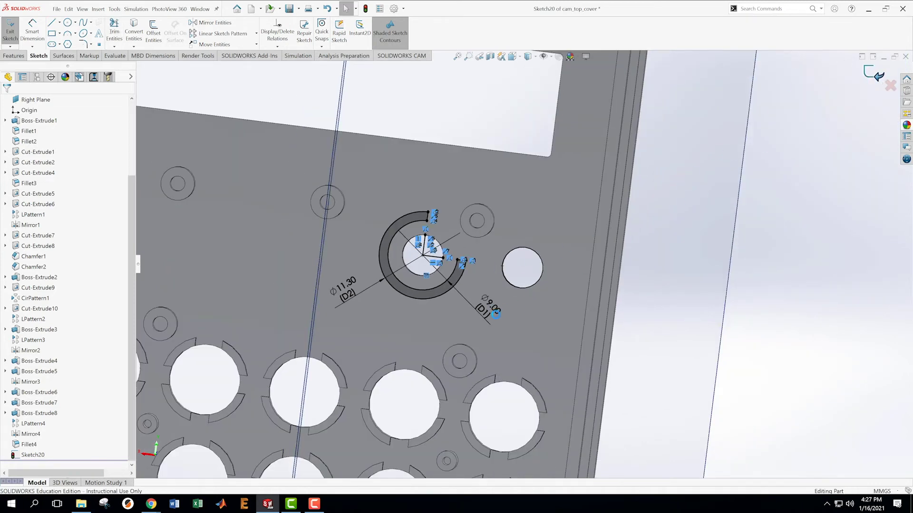
Reopen the three-quarter ring sketch and delete the two leftover line segments inside the small round hole
{"action": "scroll", "coordinate": [484, 314], "scroll_direction": "up", "scroll_amount": 3}
{"action": "middle_click_drag", "start_coordinate": [496, 207], "coordinate": [493, 254]}
{"action": "scroll", "coordinate": [493, 255], "scroll_direction": "down", "scroll_amount": 5}
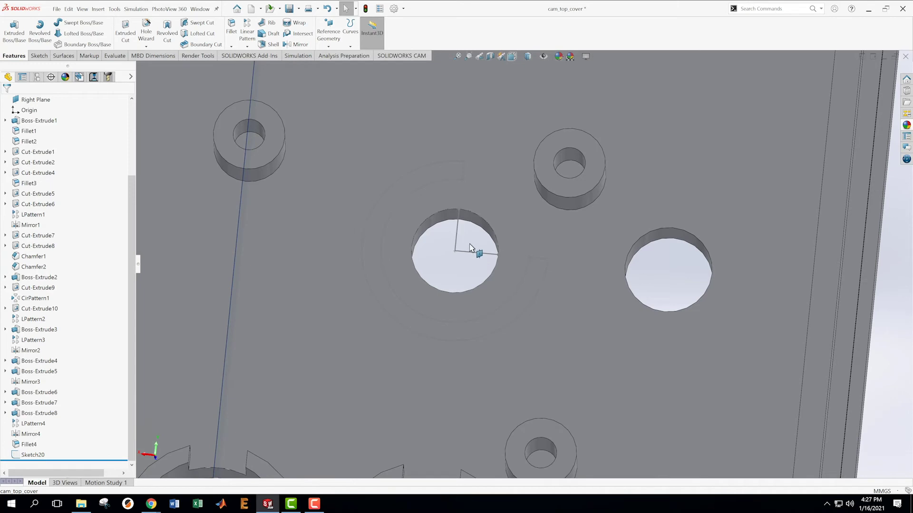
{"action": "right_click", "coordinate": [35, 455]}
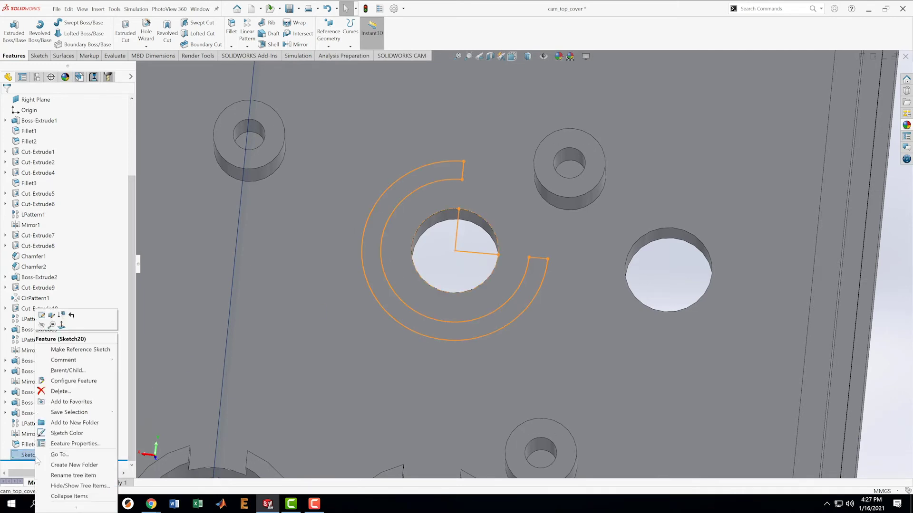
{"action": "left_click", "coordinate": [42, 315]}
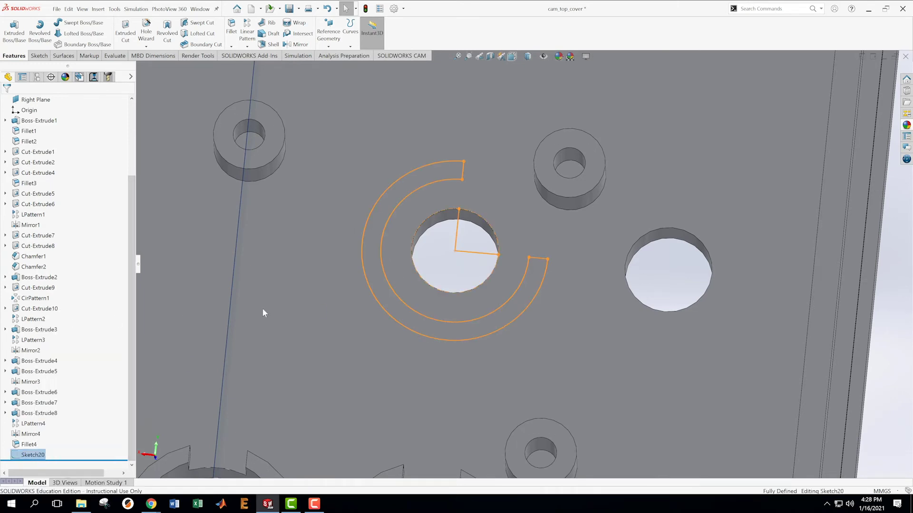
{"action": "left_click", "coordinate": [459, 229]}
{"action": "key", "text": "Delete"}
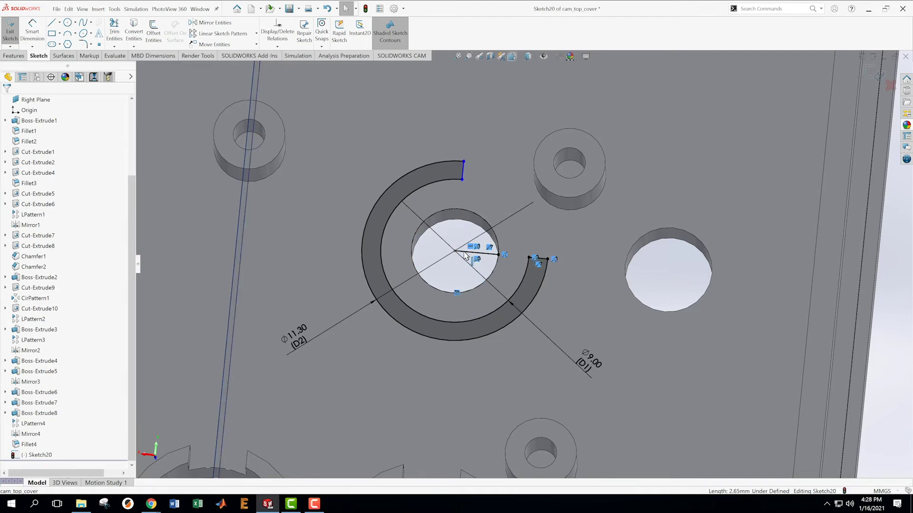
{"action": "left_click", "coordinate": [465, 253]}
{"action": "key", "text": "Delete"}
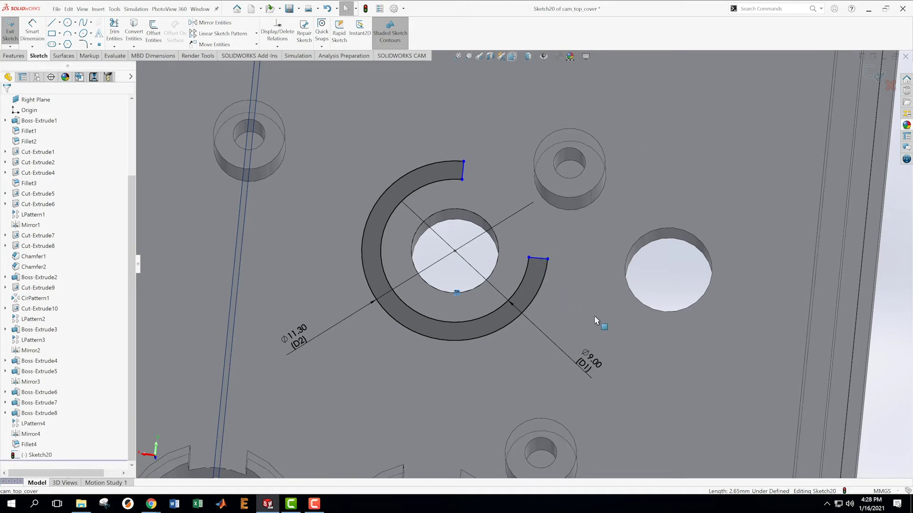
Switch to the back view so the three-quarter ring sketch faces the screen squarely
{"action": "scroll", "coordinate": [526, 264], "scroll_direction": "up", "scroll_amount": 3}
{"action": "middle_click_drag", "start_coordinate": [600, 264], "coordinate": [577, 260]}
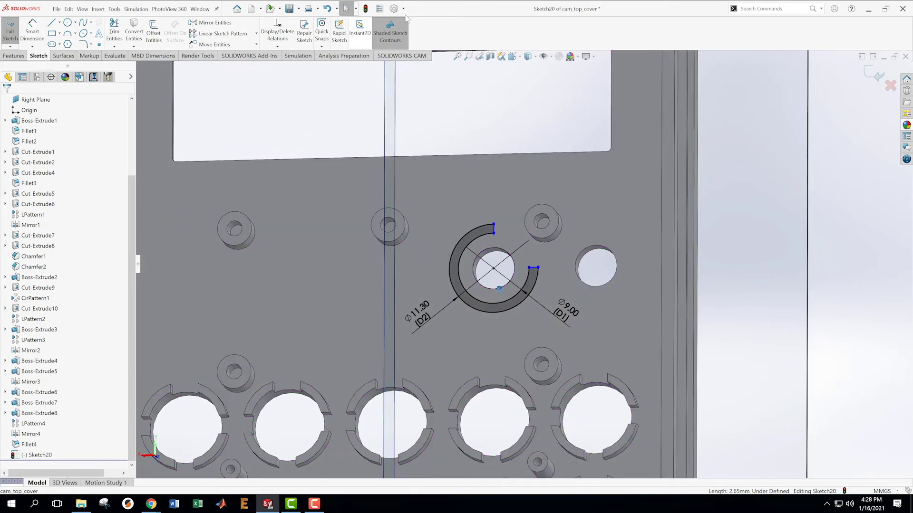
{"action": "left_click", "coordinate": [513, 56]}
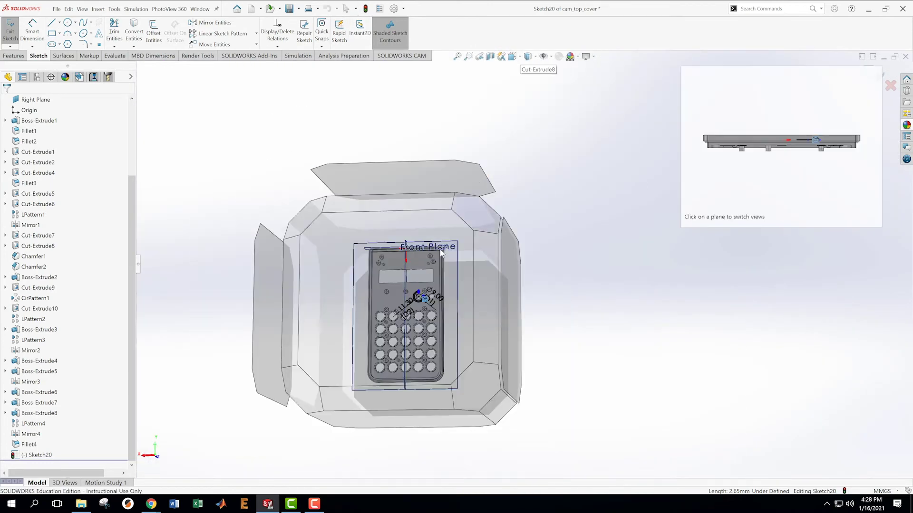
{"action": "left_click", "coordinate": [369, 280]}
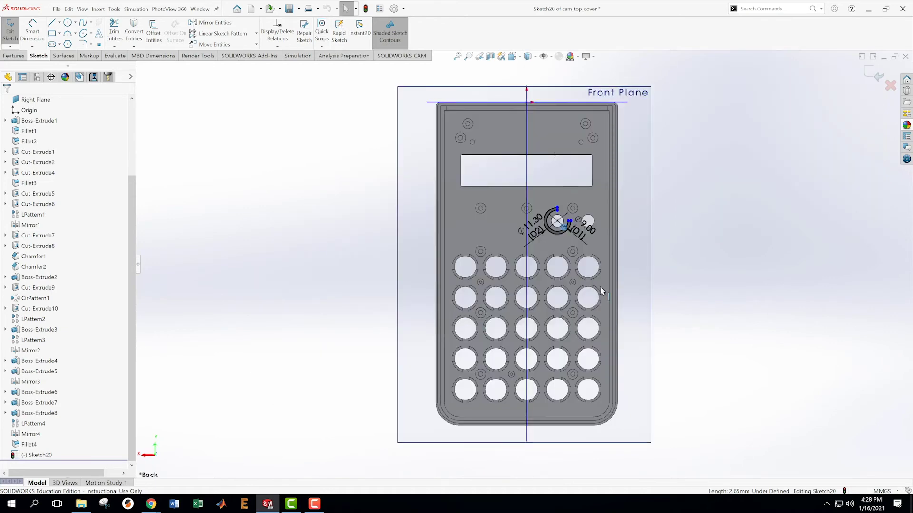
{"action": "scroll", "coordinate": [540, 170], "scroll_direction": "down", "scroll_amount": 2}
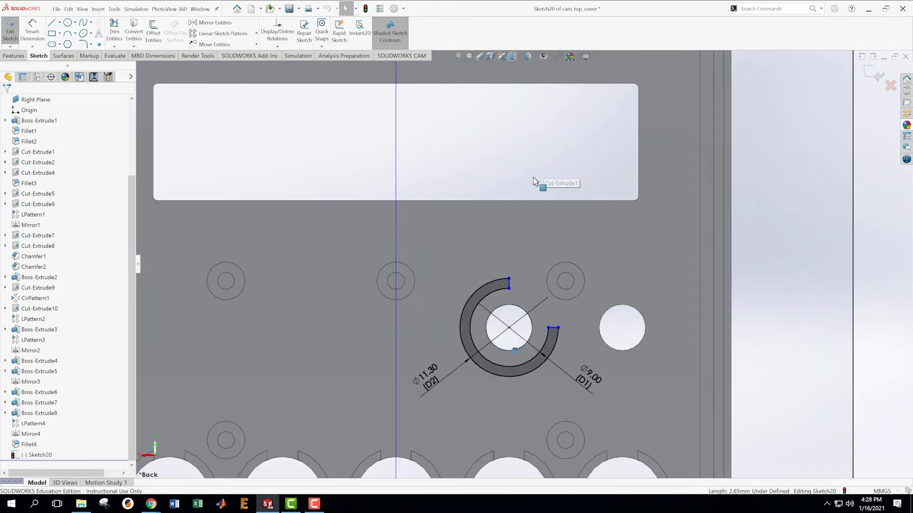
{"action": "scroll", "coordinate": [589, 317], "scroll_direction": "down", "scroll_amount": 3}
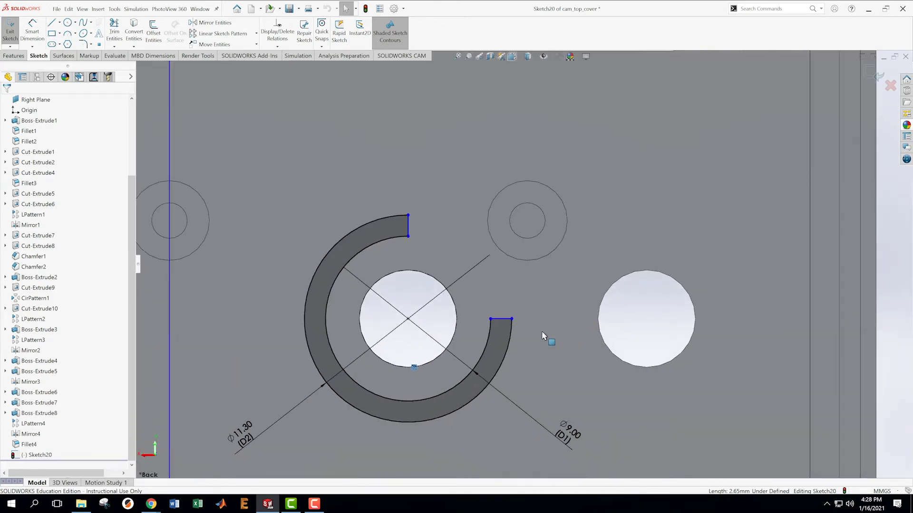
{"action": "left_click", "coordinate": [500, 319]}
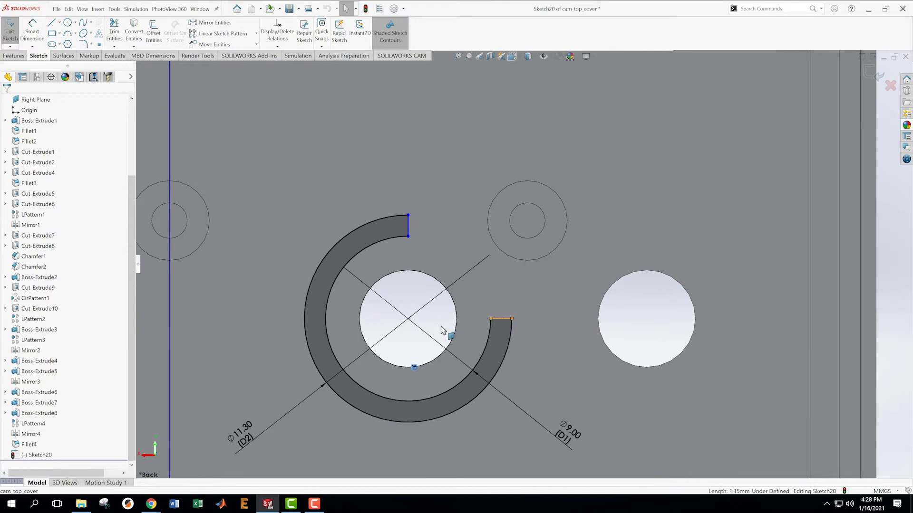
{"action": "left_click", "coordinate": [407, 319], "text": "ctrl"}
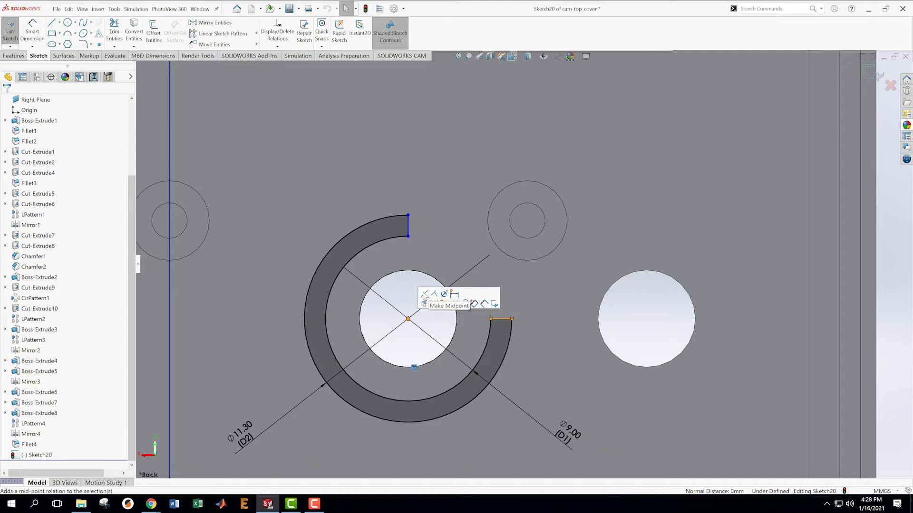
{"action": "left_click", "coordinate": [433, 327]}
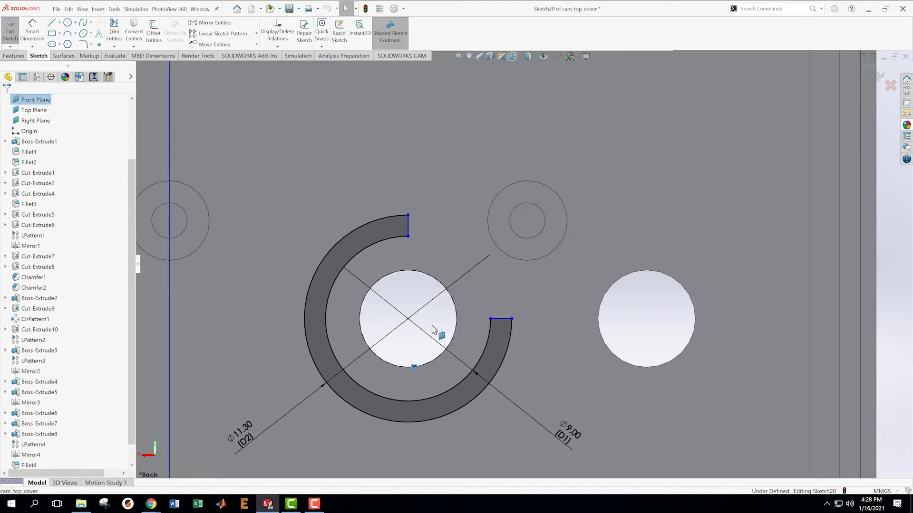
{"action": "key", "text": "Escape"}
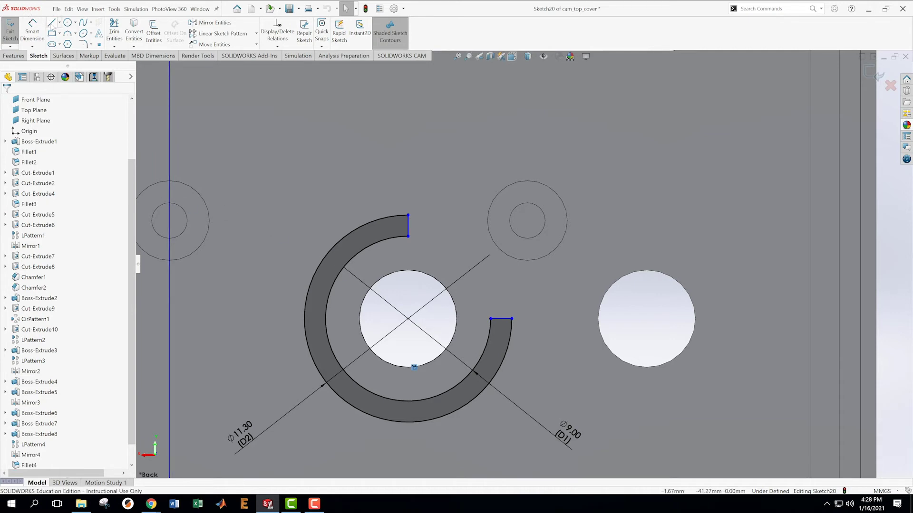
Draw a horizontal construction line about 11.3 mm long from the ring's centre into the neighbouring round hole
{"action": "left_click", "coordinate": [51, 23]}
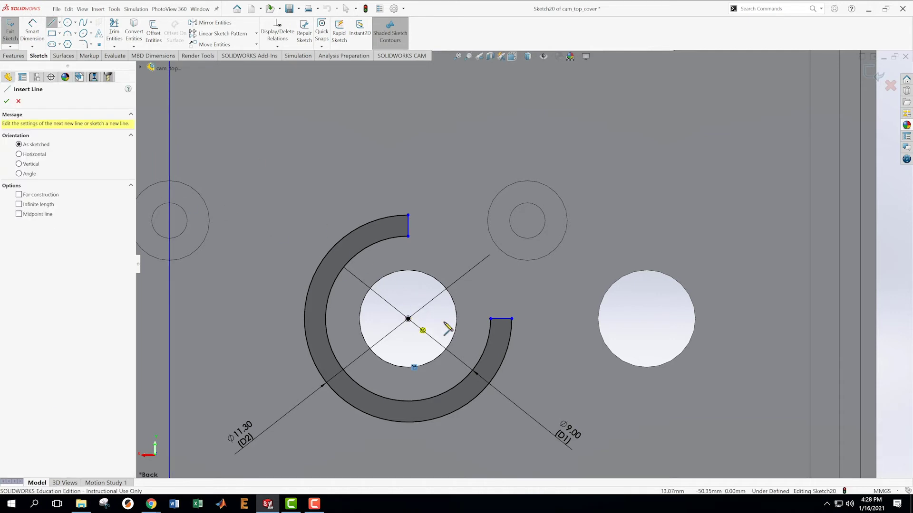
{"action": "left_click", "coordinate": [407, 319]}
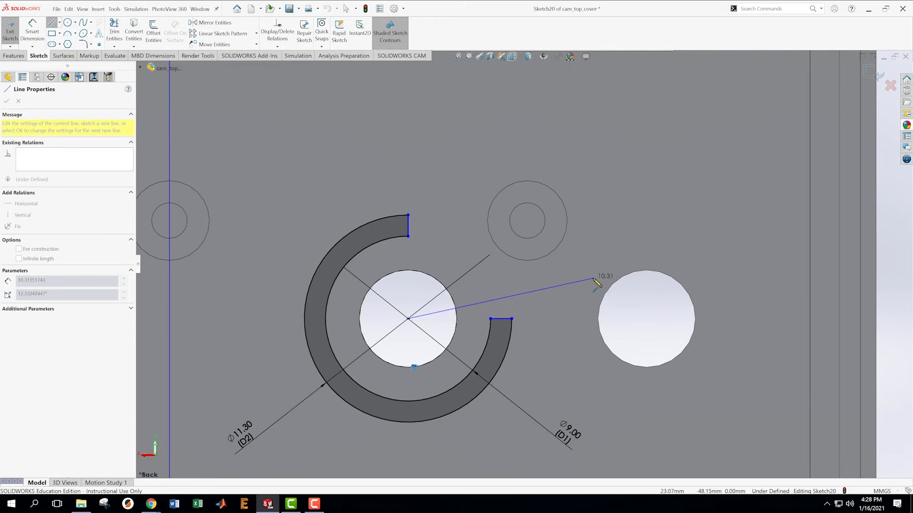
{"action": "left_click", "coordinate": [615, 319]}
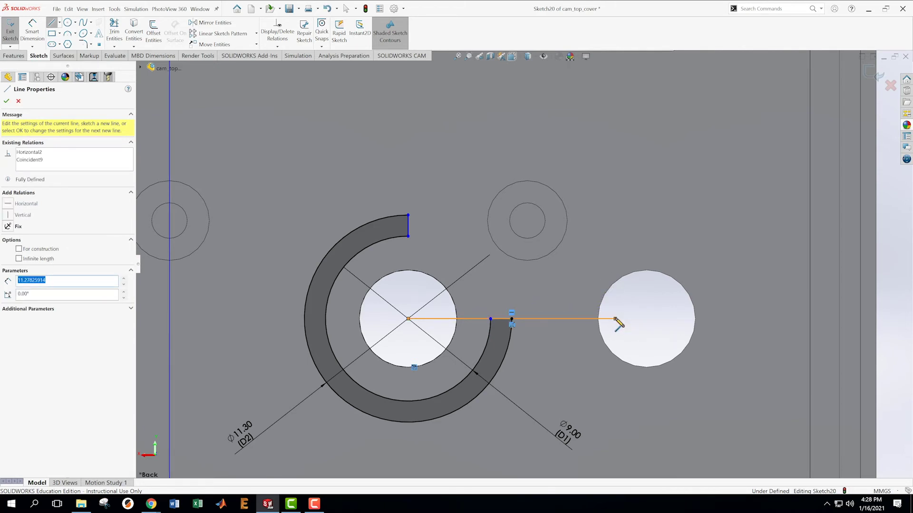
{"action": "key", "text": "Escape"}
{"action": "left_click", "coordinate": [577, 318]}
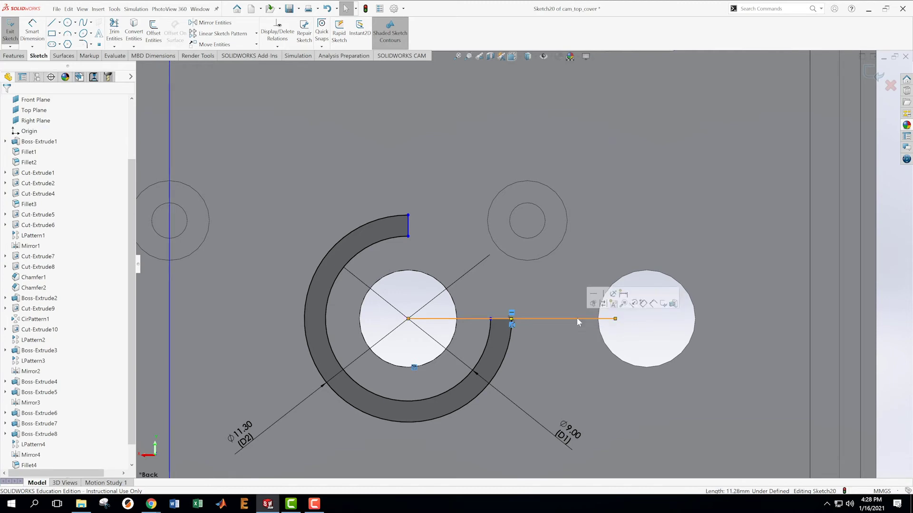
{"action": "left_click", "coordinate": [22, 76]}
{"action": "left_click", "coordinate": [19, 222]}
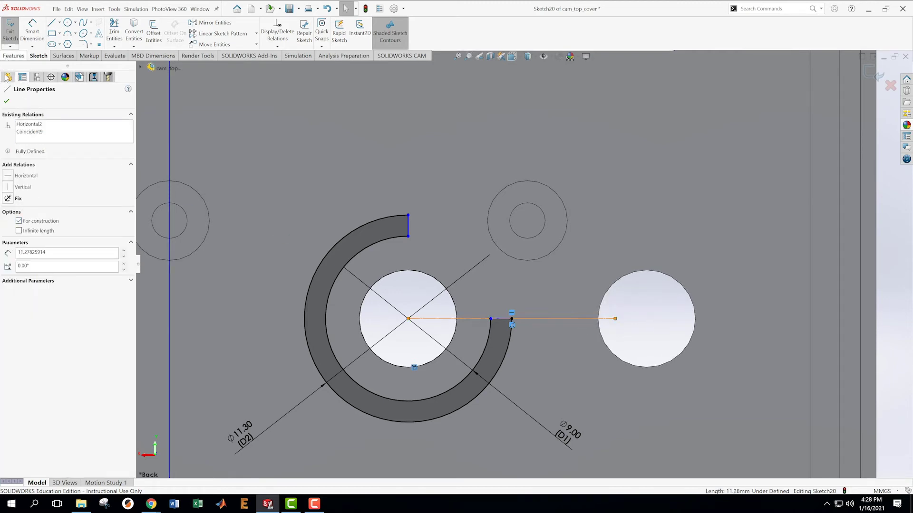
{"action": "left_click", "coordinate": [6, 101]}
{"action": "left_click", "coordinate": [586, 254]}
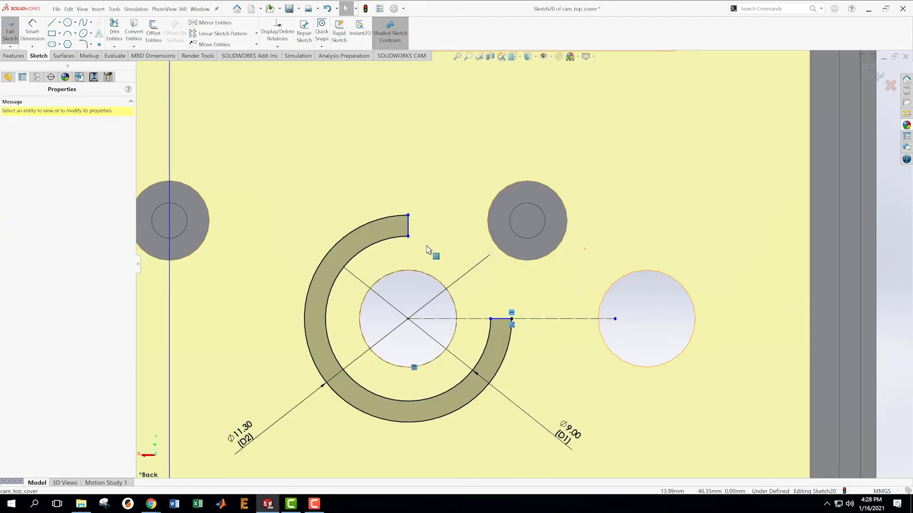
Make the ring's horizontal end line collinear with the horizontal construction line
{"action": "scroll", "coordinate": [425, 259], "scroll_direction": "down", "scroll_amount": 4}
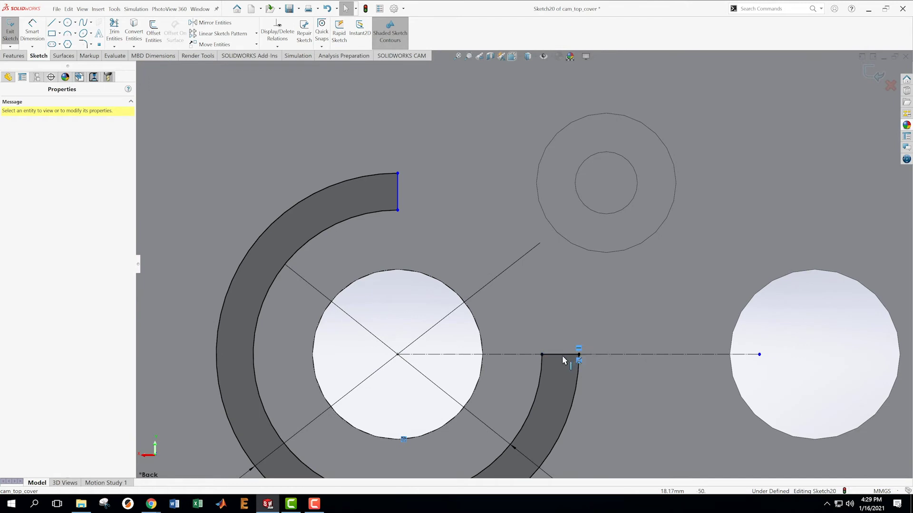
{"action": "left_click", "coordinate": [556, 355]}
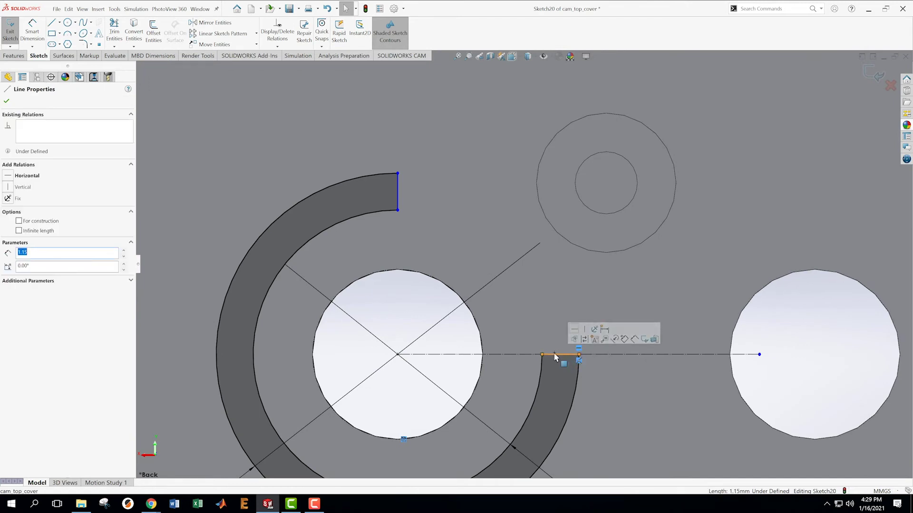
{"action": "key", "text": "Escape"}
{"action": "left_click", "coordinate": [548, 354]}
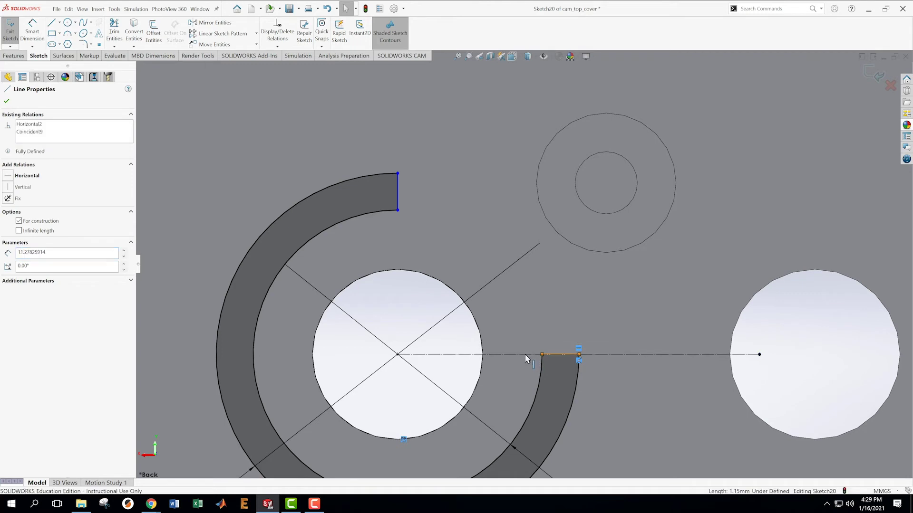
{"action": "left_click", "coordinate": [527, 355], "text": "ctrl"}
{"action": "left_click", "coordinate": [561, 338]}
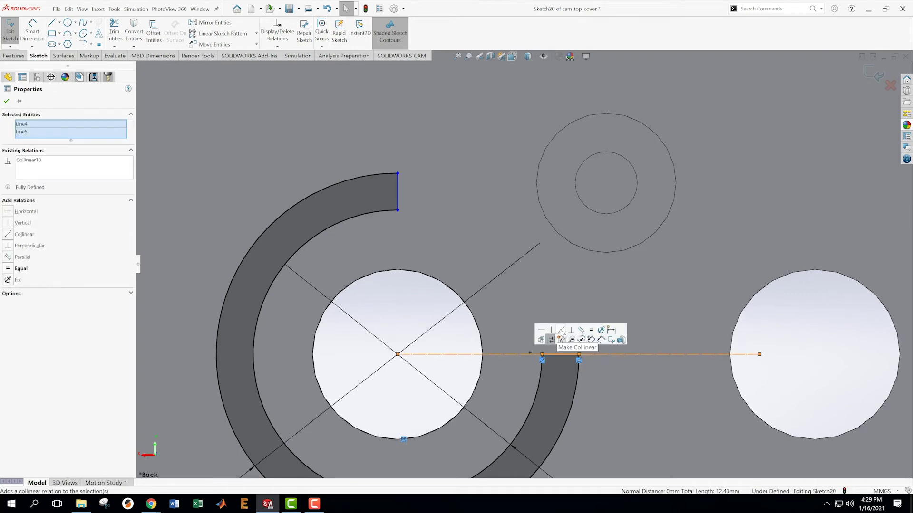
{"action": "left_click", "coordinate": [257, 193]}
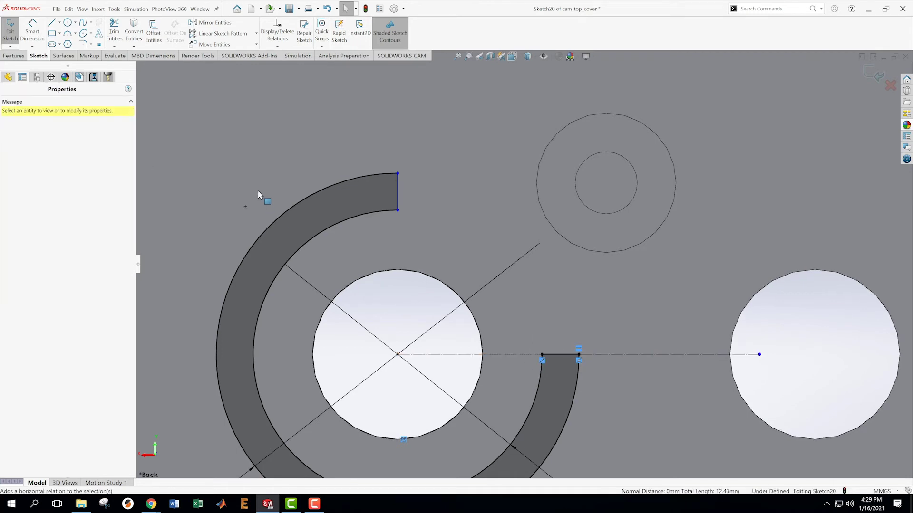
Pull the ring's vertical end line about 0.5 mm off the ring's centre axis, away from the gap
{"action": "scroll", "coordinate": [589, 324], "scroll_direction": "up", "scroll_amount": 4}
{"action": "scroll", "coordinate": [575, 316], "scroll_direction": "down", "scroll_amount": 3}
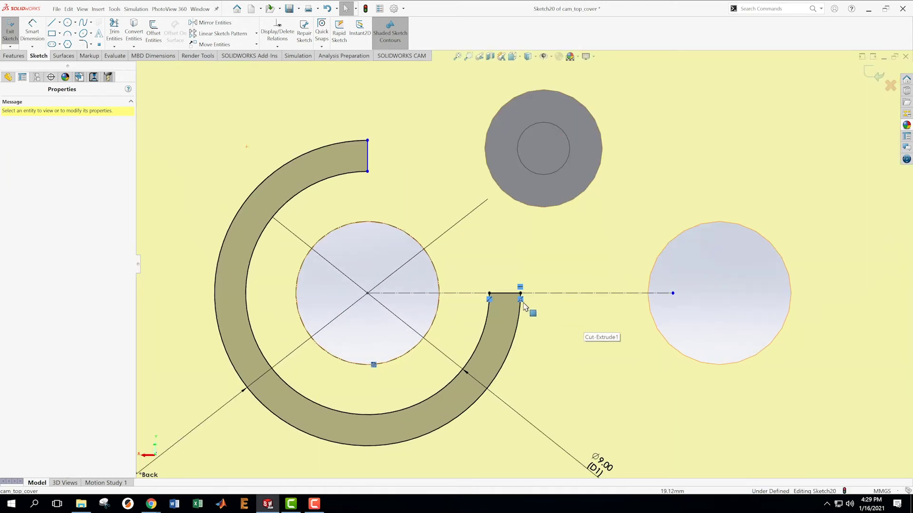
{"action": "left_click", "coordinate": [52, 22]}
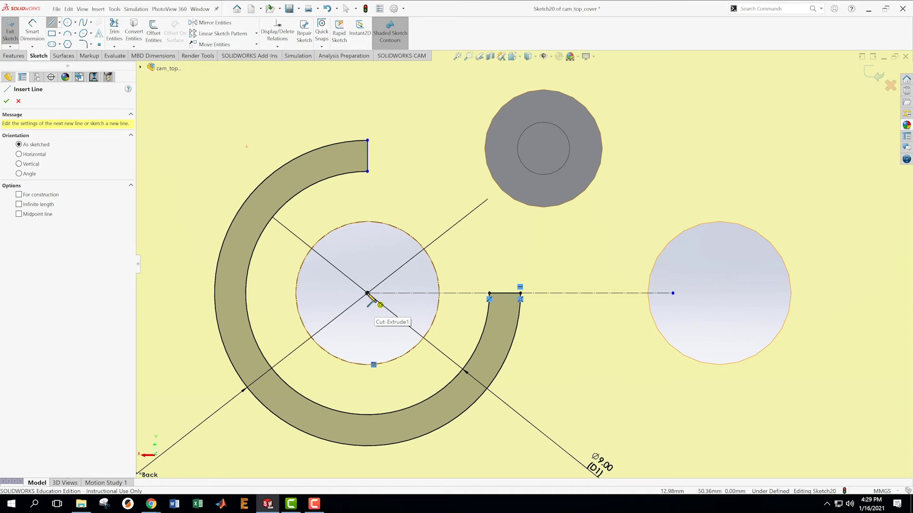
{"action": "key", "text": "Escape"}
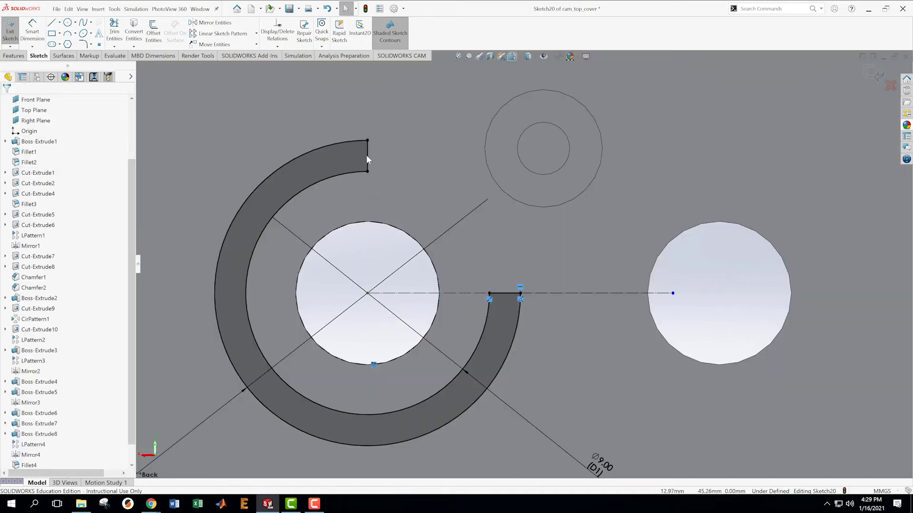
{"action": "mouse_move", "coordinate": [374, 164]}
{"action": "left_mouse_down"}
{"action": "mouse_move", "coordinate": [278, 199]}
{"action": "mouse_move", "coordinate": [371, 159]}
{"action": "mouse_move", "coordinate": [313, 161]}
{"action": "mouse_move", "coordinate": [354, 164]}
{"action": "left_mouse_up"}
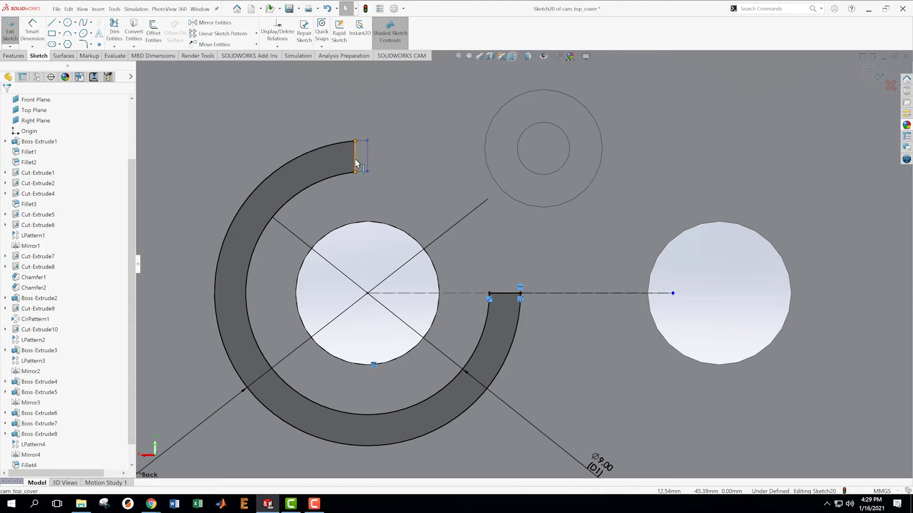
Draw a vertical construction line about 6.5 mm long from the ring's centre toward the display window
{"action": "left_click", "coordinate": [51, 22]}
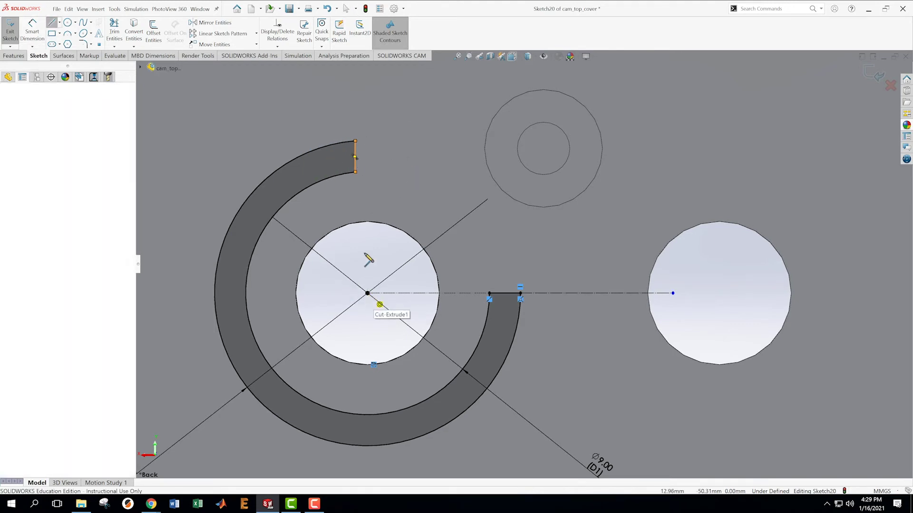
{"action": "left_click_drag", "start_coordinate": [367, 293], "coordinate": [368, 119]}
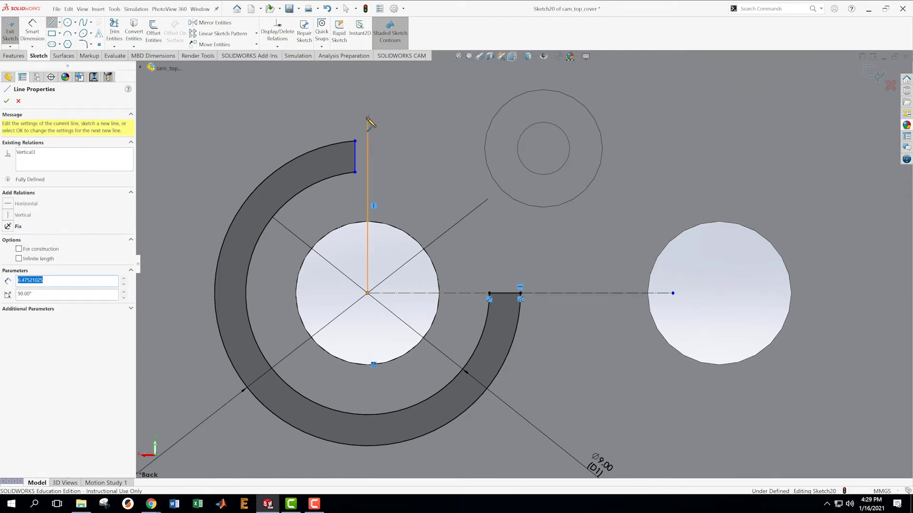
{"action": "key", "text": "Escape"}
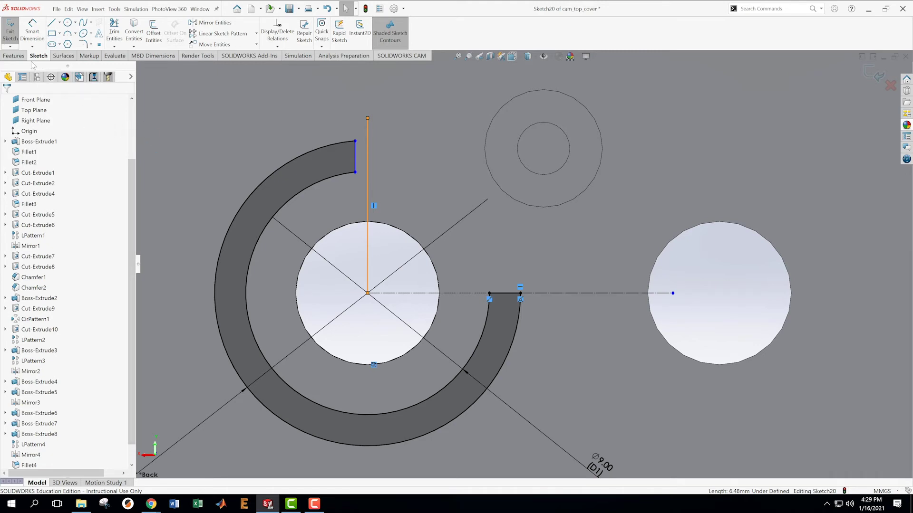
{"action": "left_click", "coordinate": [23, 77]}
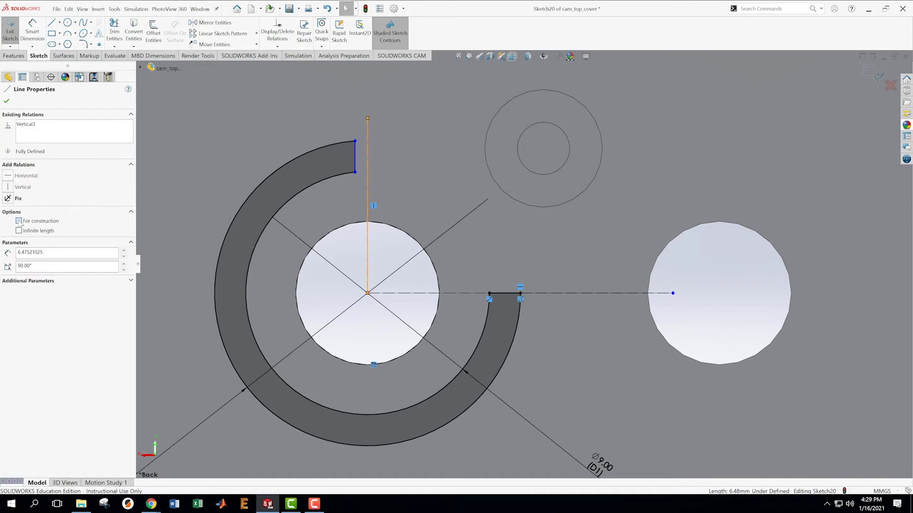
{"action": "left_click", "coordinate": [7, 100]}
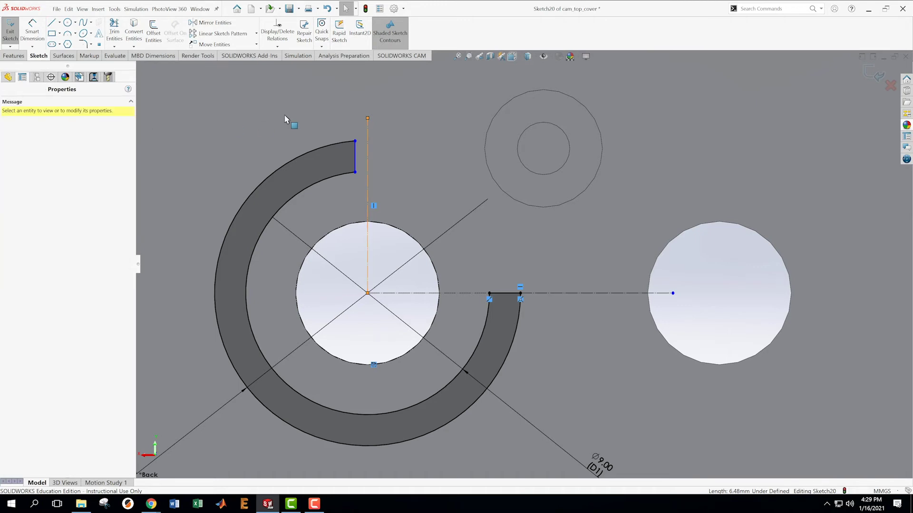
{"action": "left_click", "coordinate": [418, 105]}
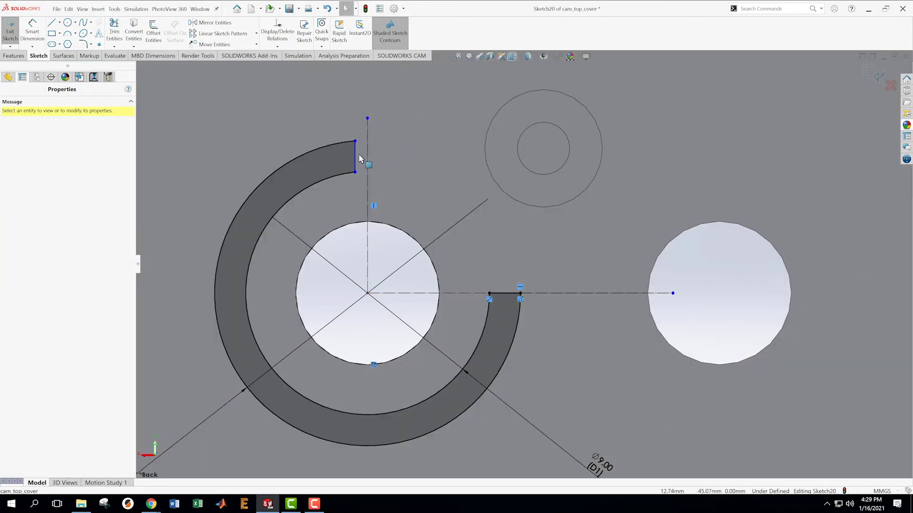
Make the ring's vertical end line collinear with the vertical construction line and exit the sketch
{"action": "left_click", "coordinate": [355, 159]}
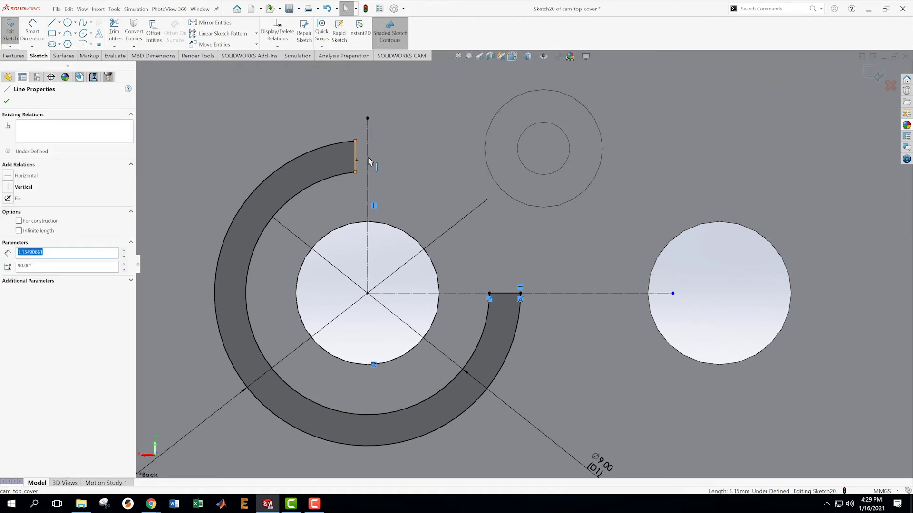
{"action": "left_click", "coordinate": [368, 161], "text": "ctrl"}
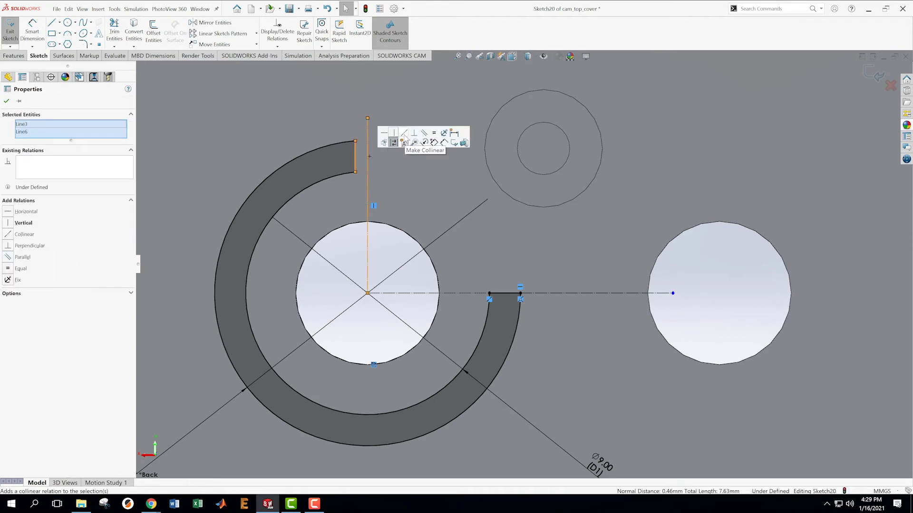
{"action": "left_click", "coordinate": [404, 142]}
{"action": "left_click", "coordinate": [400, 167]}
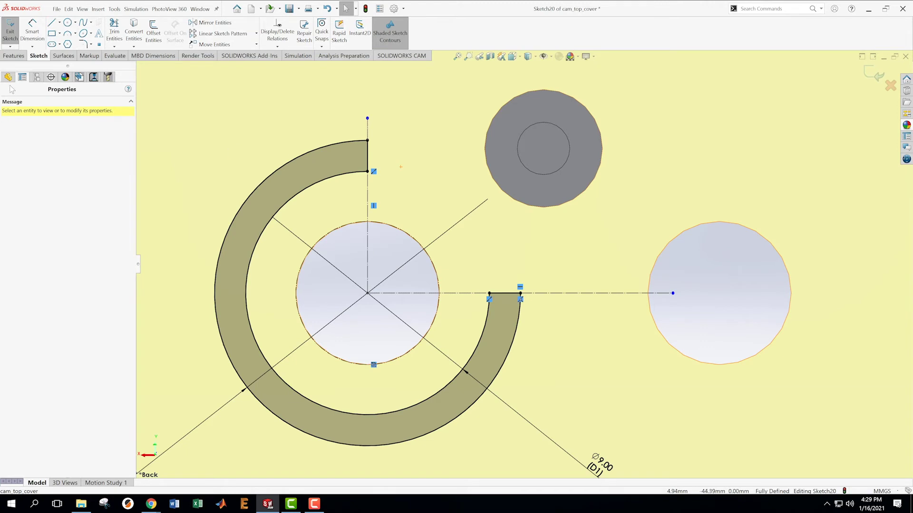
{"action": "left_click", "coordinate": [877, 78]}
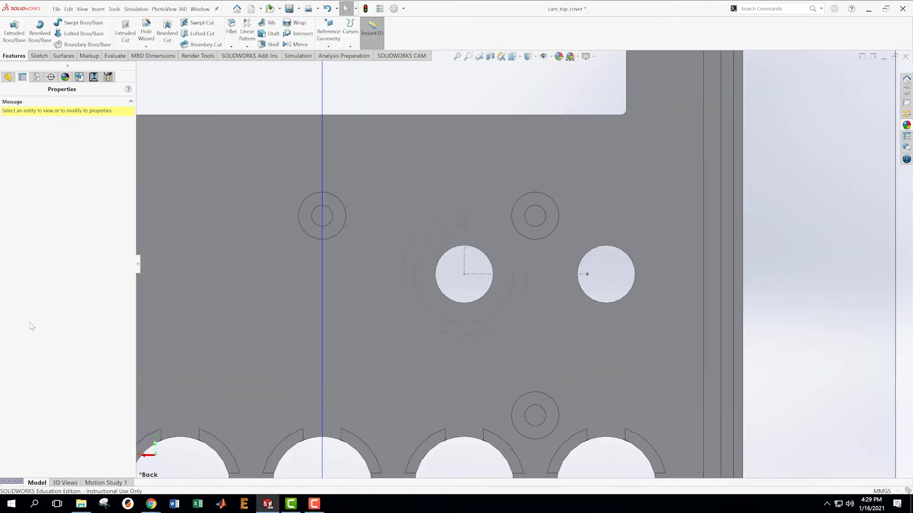
{"action": "left_click", "coordinate": [8, 76]}
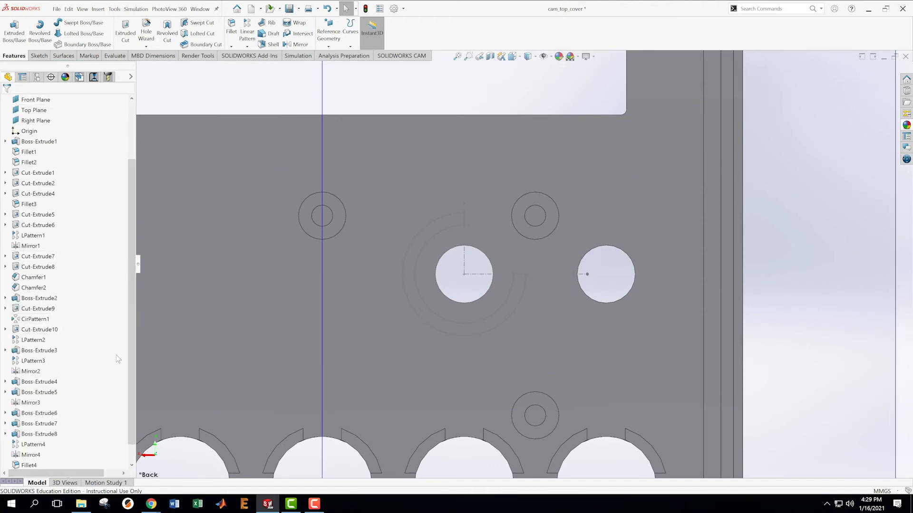
Extrude the three-quarter ring profile from the inner face to a blind depth of 4-2.4 (1.6 mm)
{"action": "scroll", "coordinate": [128, 371], "scroll_direction": "down", "scroll_amount": 1}
{"action": "left_click", "coordinate": [32, 455]}
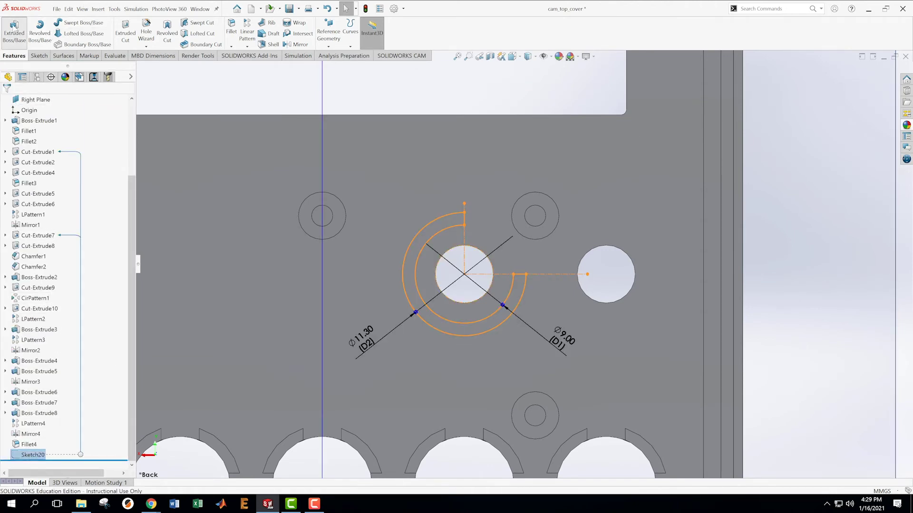
{"action": "middle_click_drag", "start_coordinate": [357, 261], "coordinate": [341, 187]}
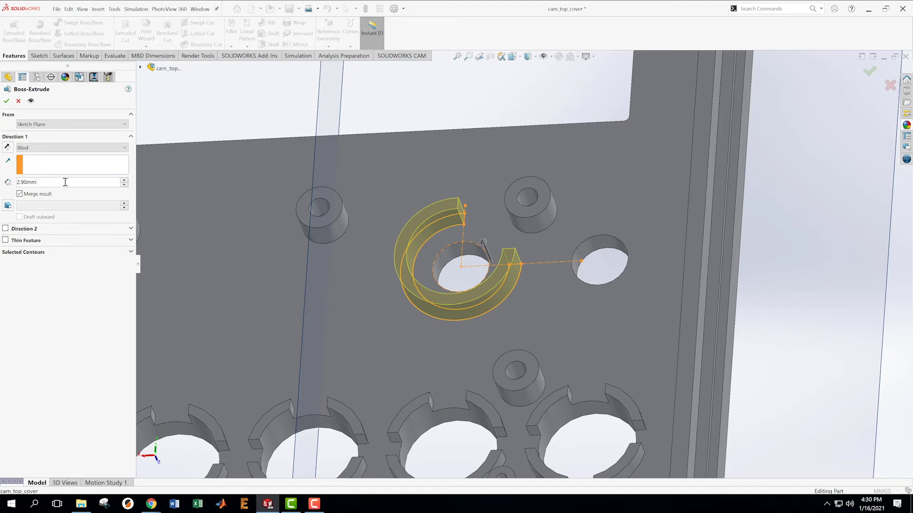
{"action": "left_click_drag", "start_coordinate": [63, 182], "coordinate": [6, 184]}
{"action": "type", "text": "4-2.4"}
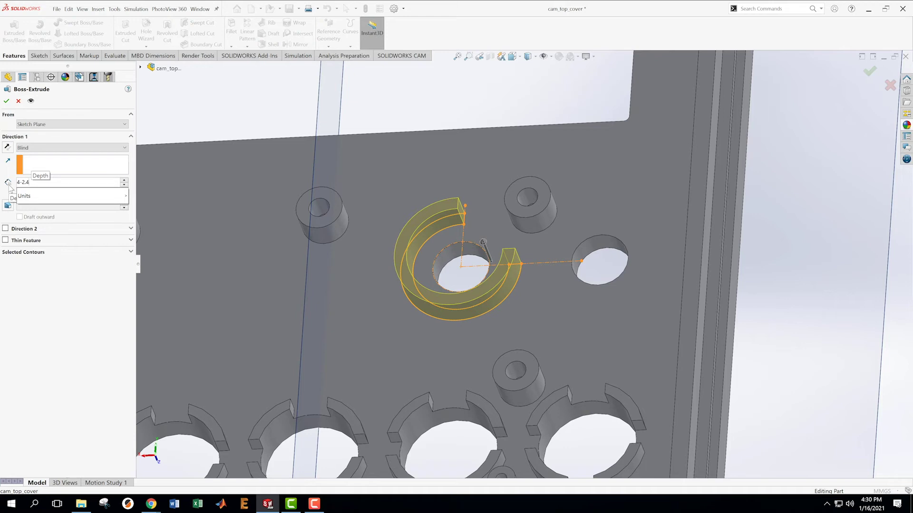
{"action": "key", "text": "Return"}
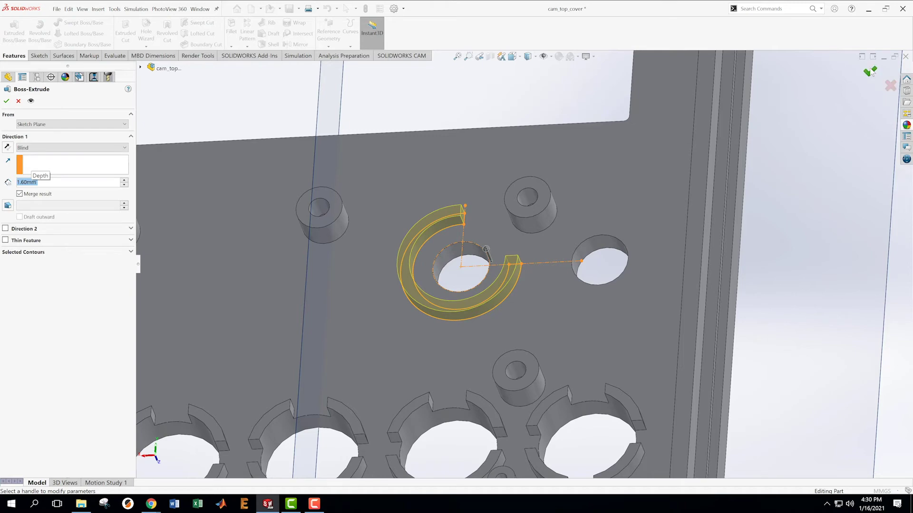
{"action": "key", "text": "Return"}
{"action": "scroll", "coordinate": [546, 281], "scroll_direction": "up", "scroll_amount": 3}
{"action": "scroll", "coordinate": [551, 285], "scroll_direction": "down", "scroll_amount": 2}
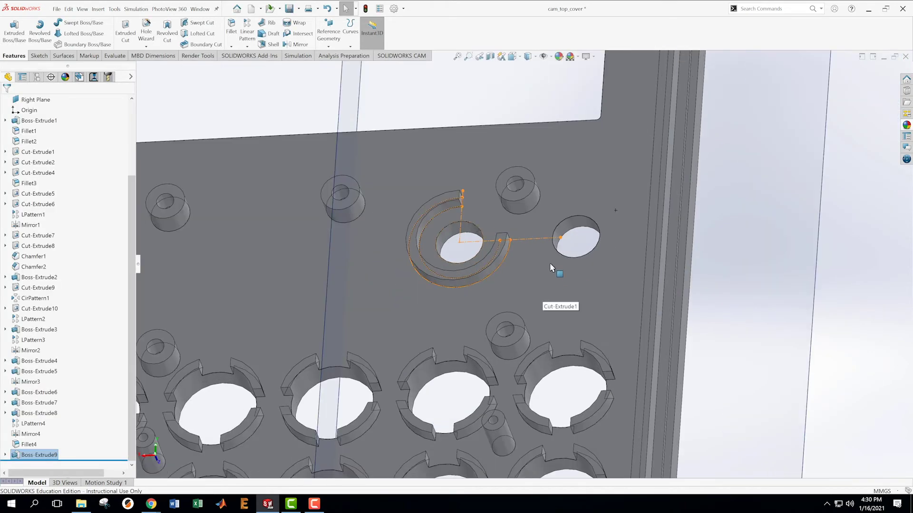
Start a sketch on the cover's inner face and convert the edge of the hole inside the three-quarter ring into sketch geometry
{"action": "middle_click_drag", "start_coordinate": [723, 210], "coordinate": [683, 249]}
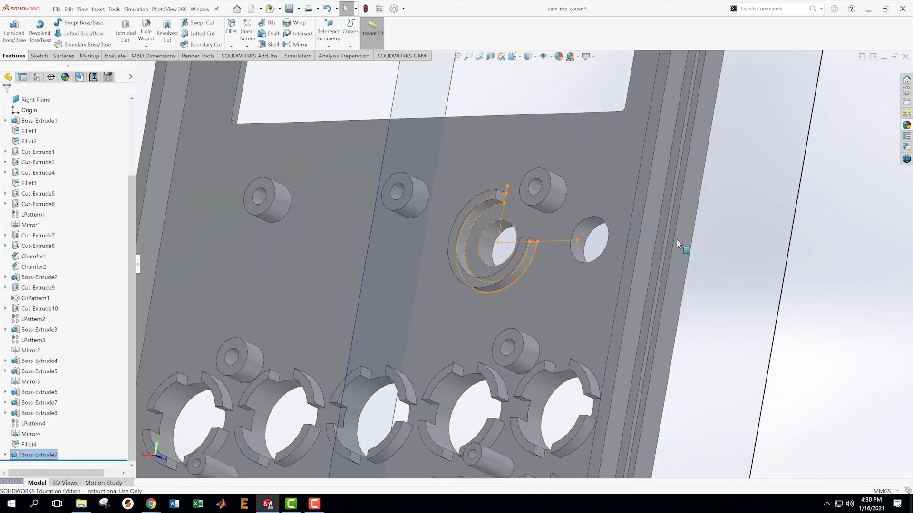
{"action": "scroll", "coordinate": [534, 264], "scroll_direction": "down", "scroll_amount": 2}
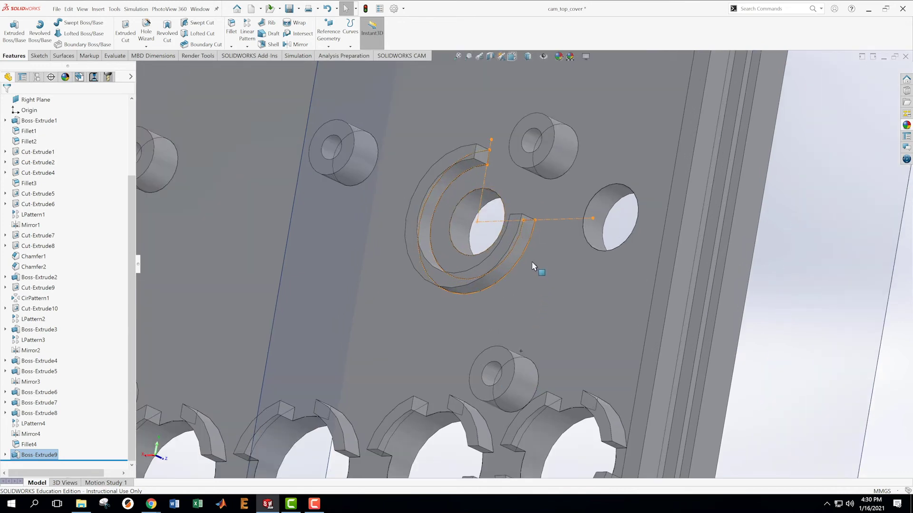
{"action": "right_click", "coordinate": [465, 188]}
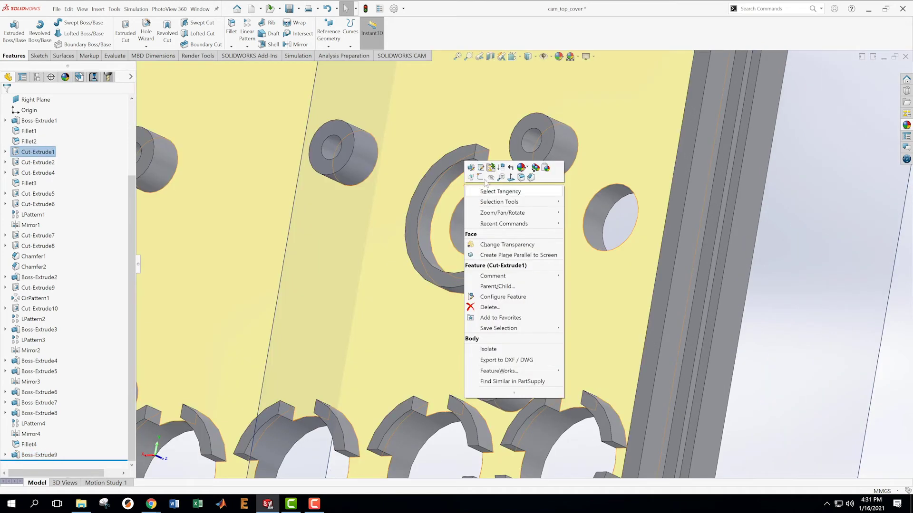
{"action": "left_click", "coordinate": [480, 177]}
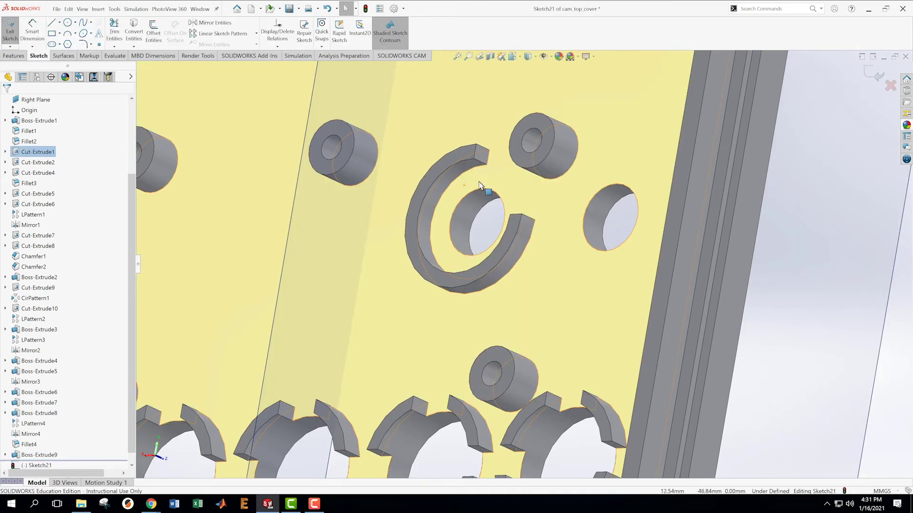
{"action": "right_click", "coordinate": [45, 467]}
{"action": "left_click", "coordinate": [62, 370]}
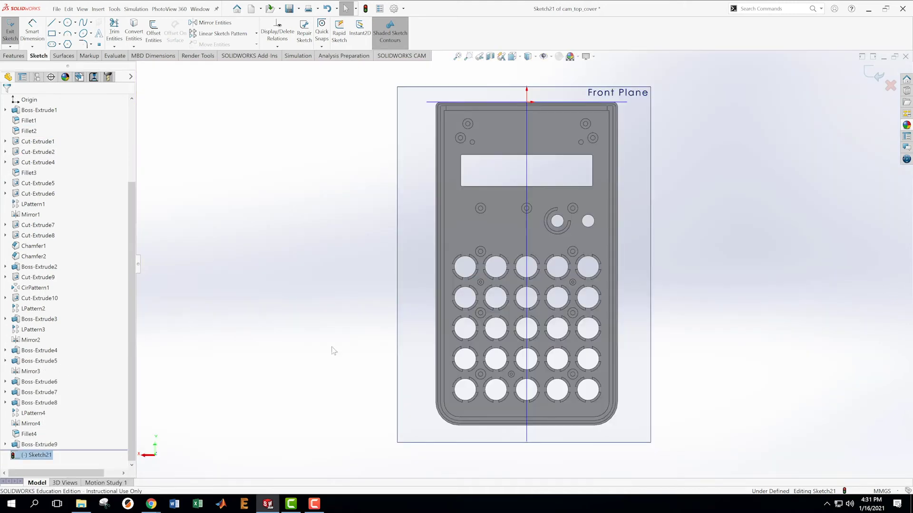
{"action": "scroll", "coordinate": [579, 230], "scroll_direction": "down", "scroll_amount": 10}
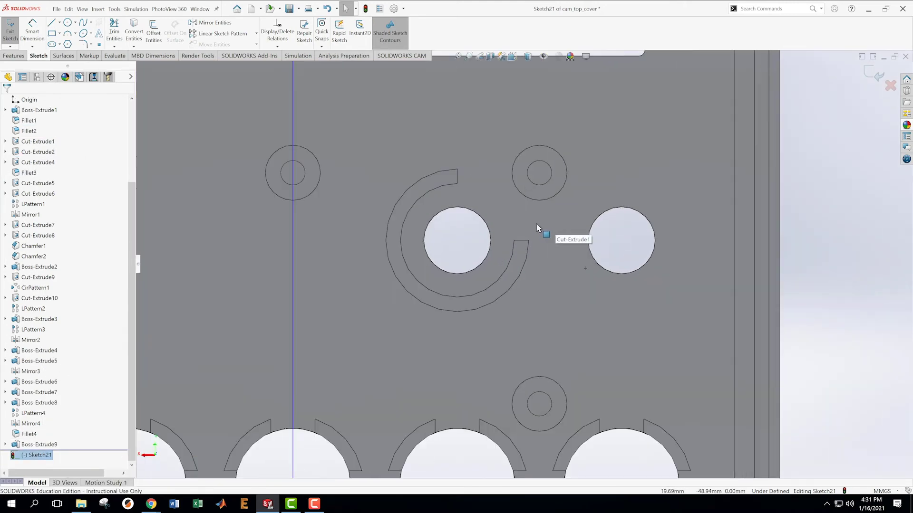
{"action": "left_click", "coordinate": [135, 30]}
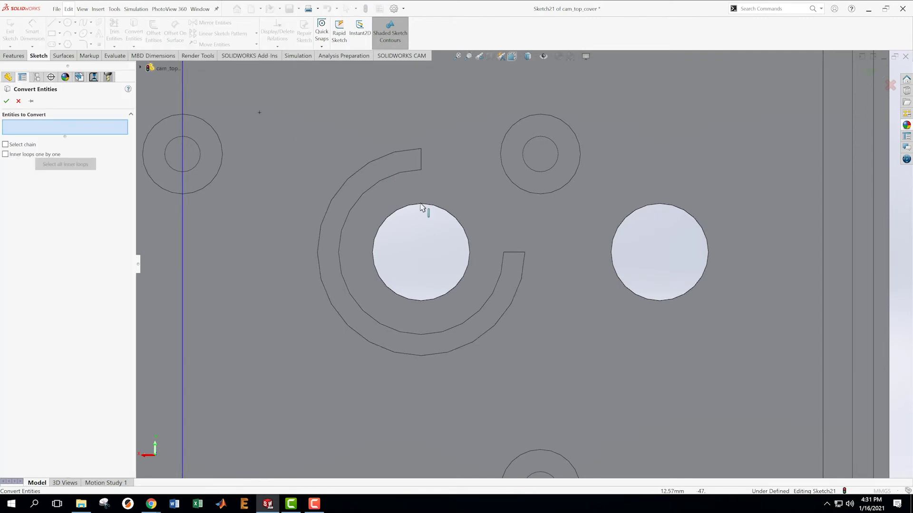
{"action": "left_click", "coordinate": [398, 214]}
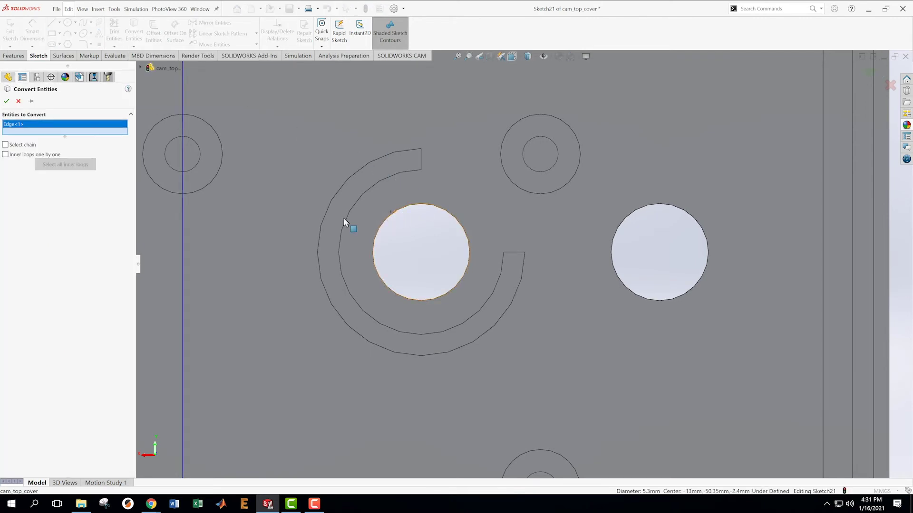
{"action": "left_click", "coordinate": [6, 101]}
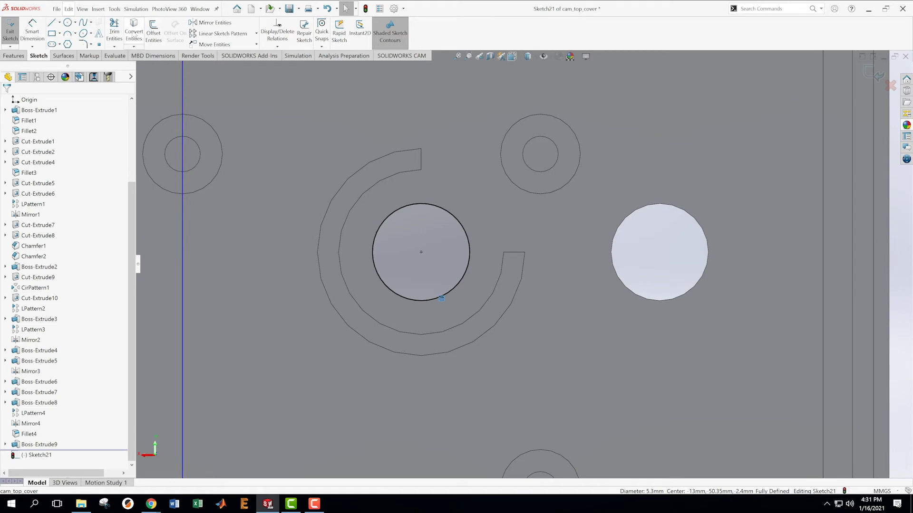
Draw a circle concentric with the converted hole edge, dimension its diameter to 7 mm and exit the sketch
{"action": "left_click", "coordinate": [68, 22]}
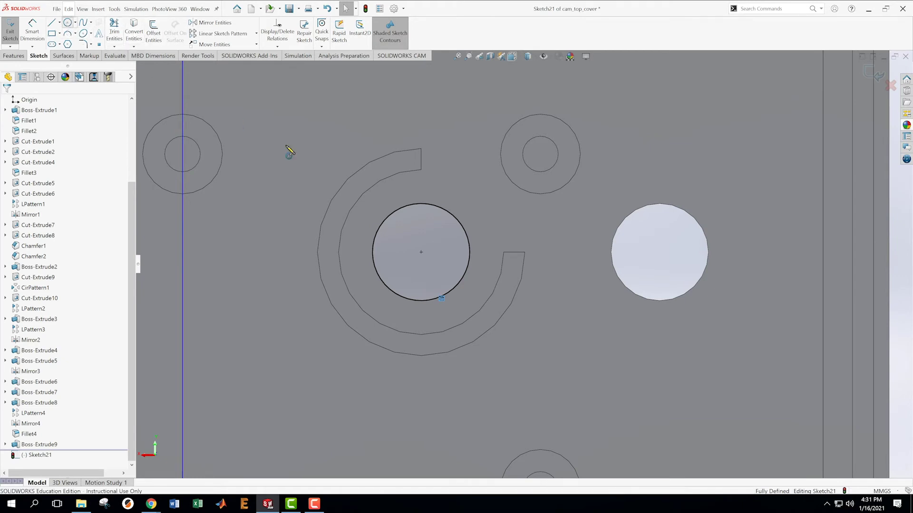
{"action": "left_click", "coordinate": [421, 252]}
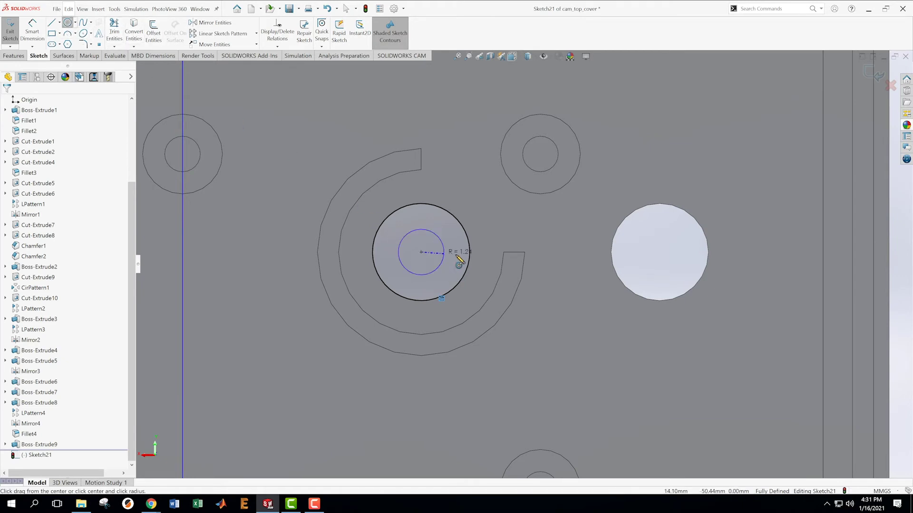
{"action": "left_click", "coordinate": [481, 260]}
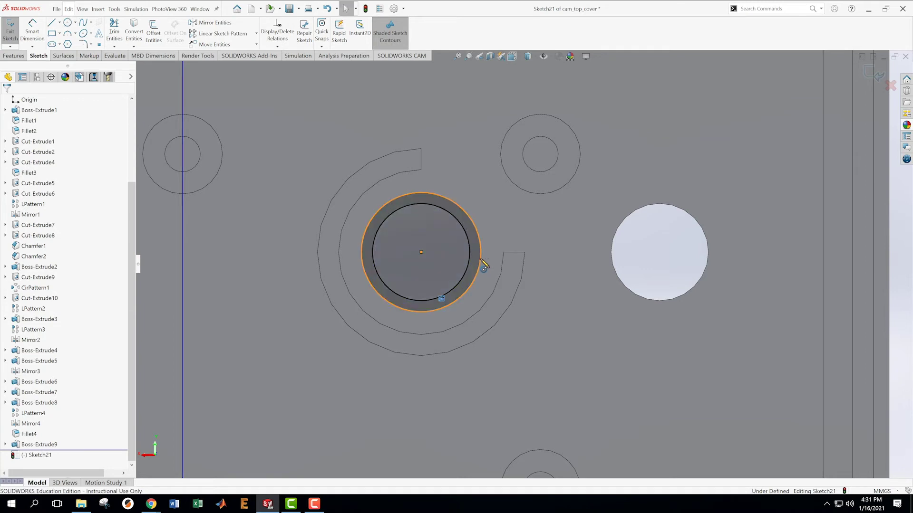
{"action": "right_click_drag", "start_coordinate": [483, 265], "coordinate": [479, 223]}
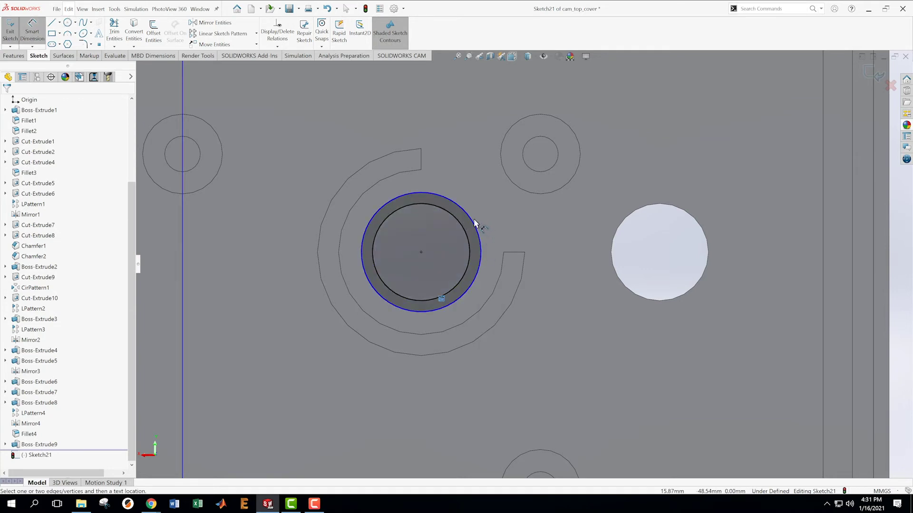
{"action": "left_click", "coordinate": [478, 223]}
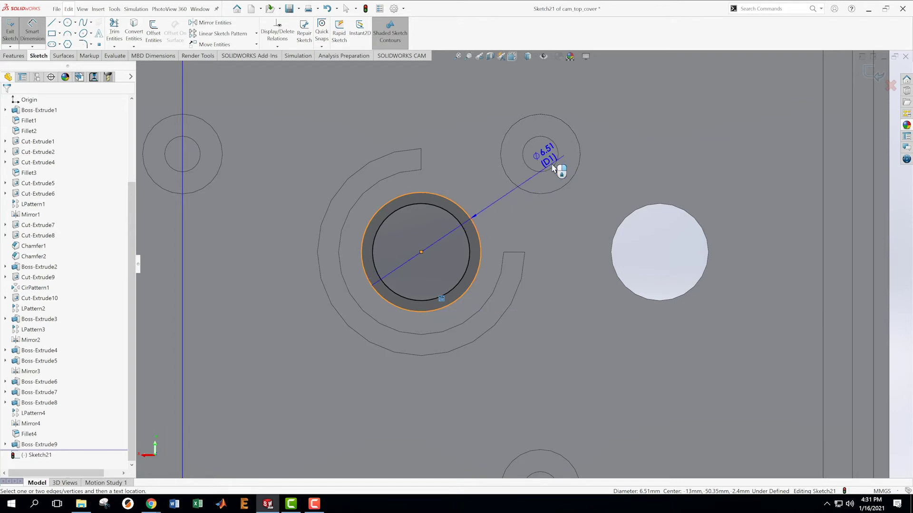
{"action": "left_click", "coordinate": [529, 177]}
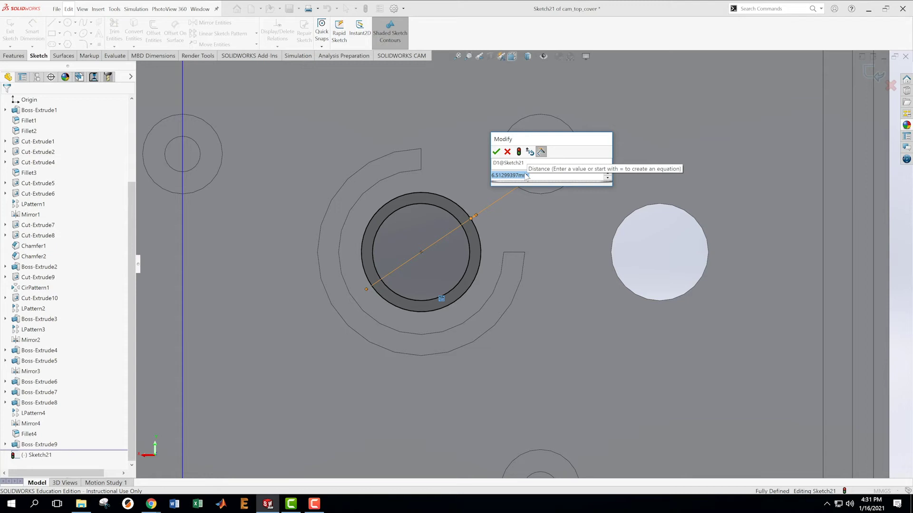
{"action": "type", "text": "7"}
{"action": "key", "text": "Return"}
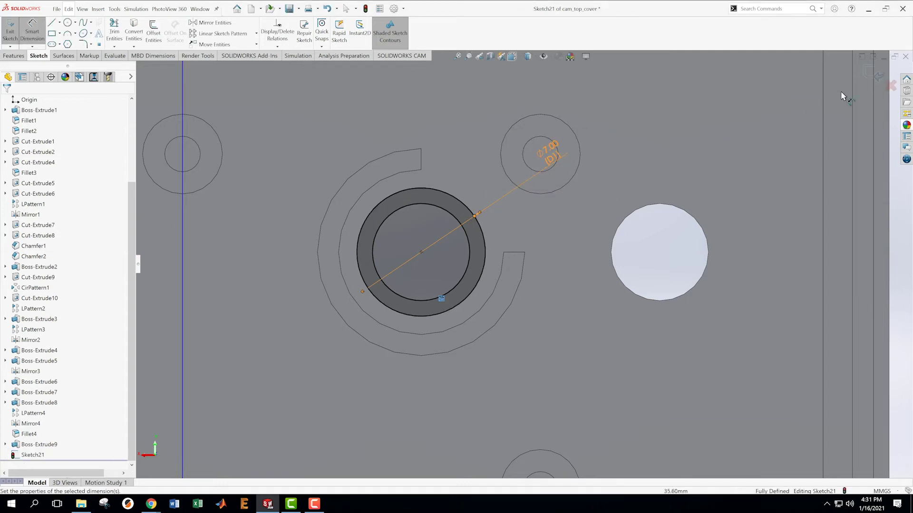
{"action": "left_click", "coordinate": [878, 76]}
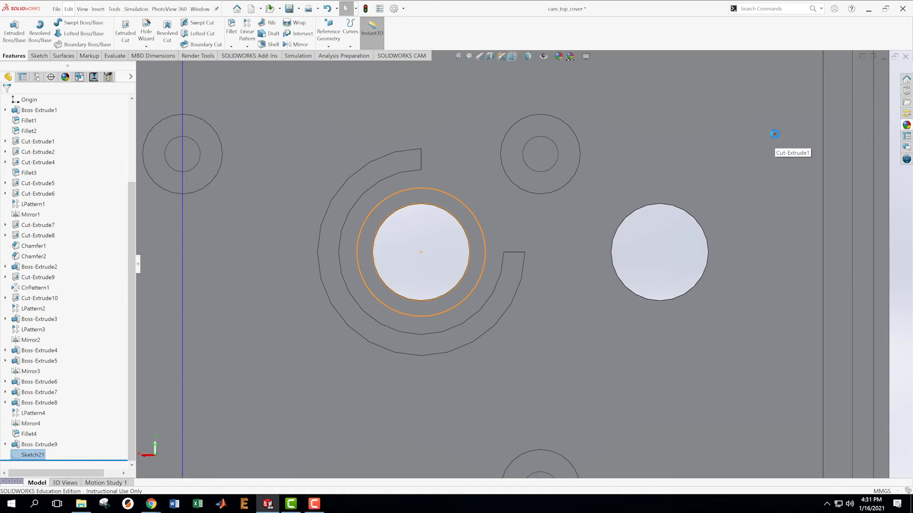
Cut the band between the two concentric circles around the hole to a blind depth of 0.9 mm
{"action": "left_click", "coordinate": [125, 31]}
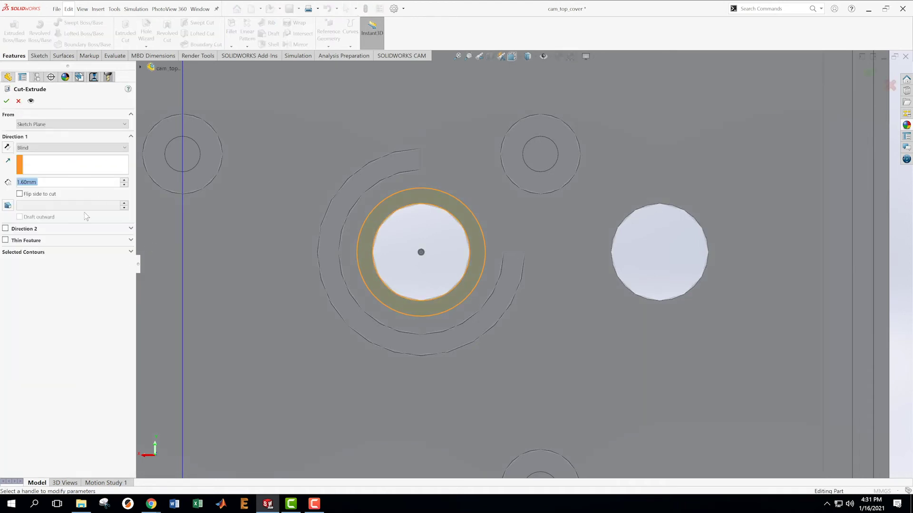
{"action": "type", "text": "0.9"}
{"action": "key", "text": "Return"}
{"action": "scroll", "coordinate": [405, 400], "scroll_direction": "up", "scroll_amount": 3}
{"action": "middle_click_drag", "start_coordinate": [397, 345], "coordinate": [368, 275]}
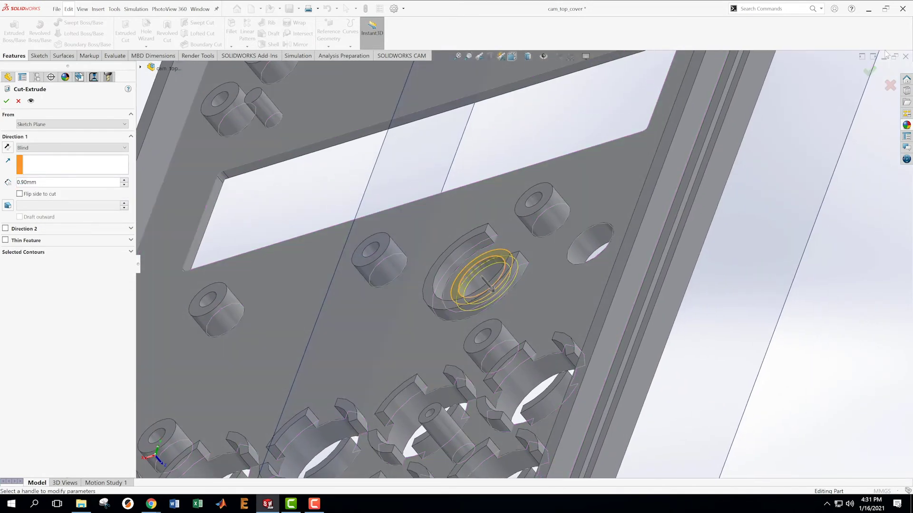
{"action": "left_click", "coordinate": [869, 71]}
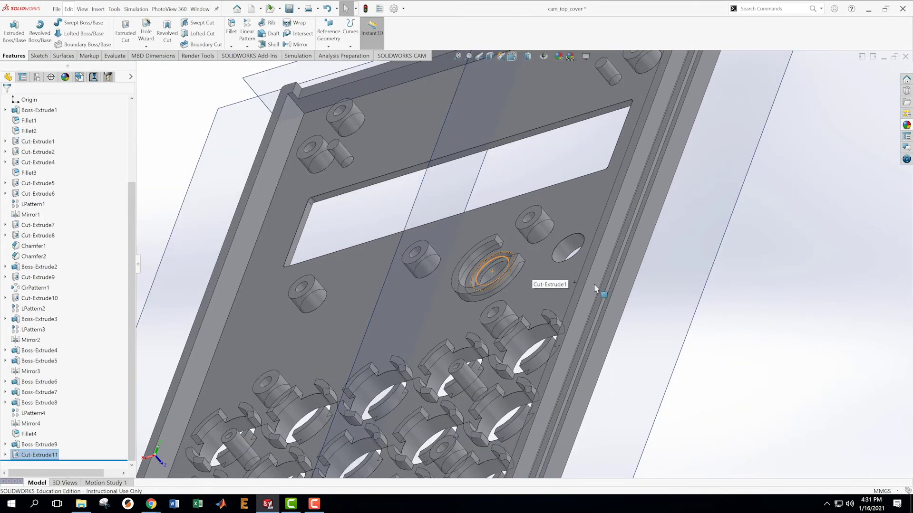
{"action": "left_click", "coordinate": [645, 270]}
{"action": "middle_click_drag", "start_coordinate": [588, 238], "coordinate": [680, 271]}
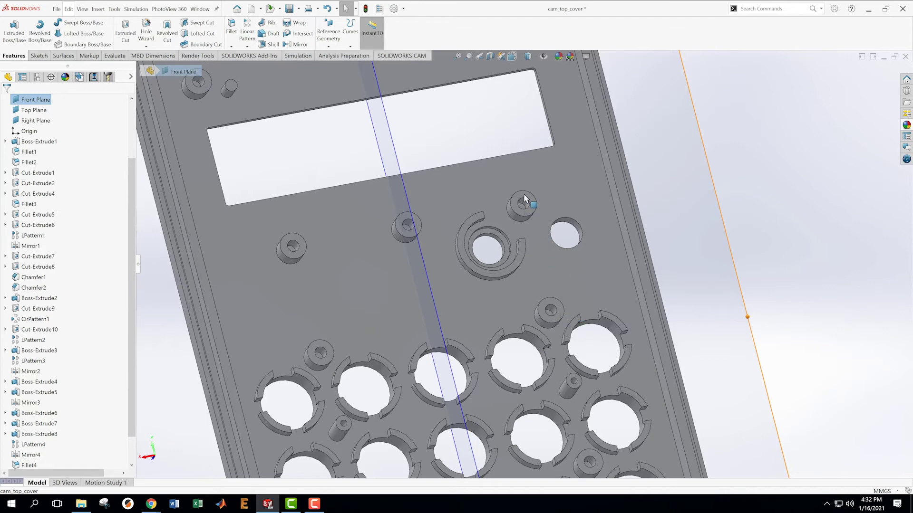
{"action": "middle_click_drag", "start_coordinate": [485, 326], "coordinate": [450, 291]}
{"action": "scroll", "coordinate": [617, 314], "scroll_direction": "up", "scroll_amount": 5}
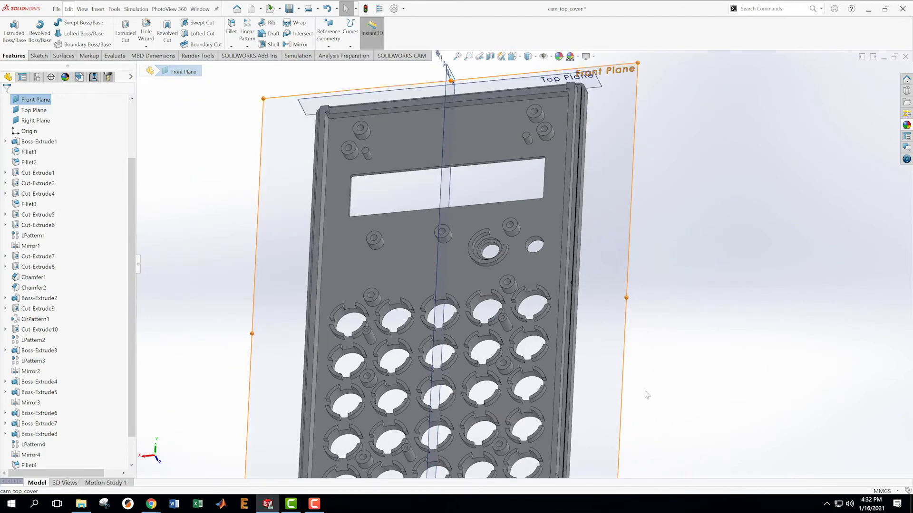
{"action": "scroll", "coordinate": [553, 254], "scroll_direction": "down", "scroll_amount": 3}
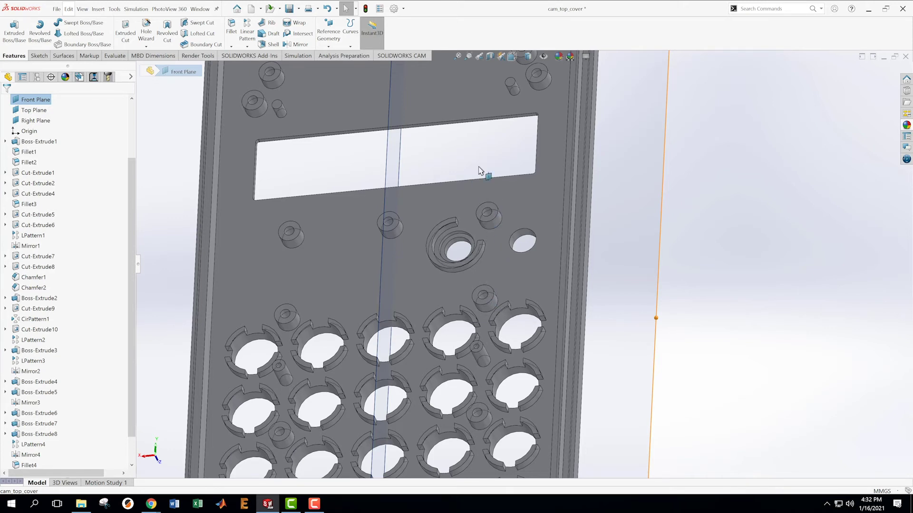
Start a new reference plane and clear the preselected Front Plane and Right Plane references
{"action": "left_click", "coordinate": [328, 45]}
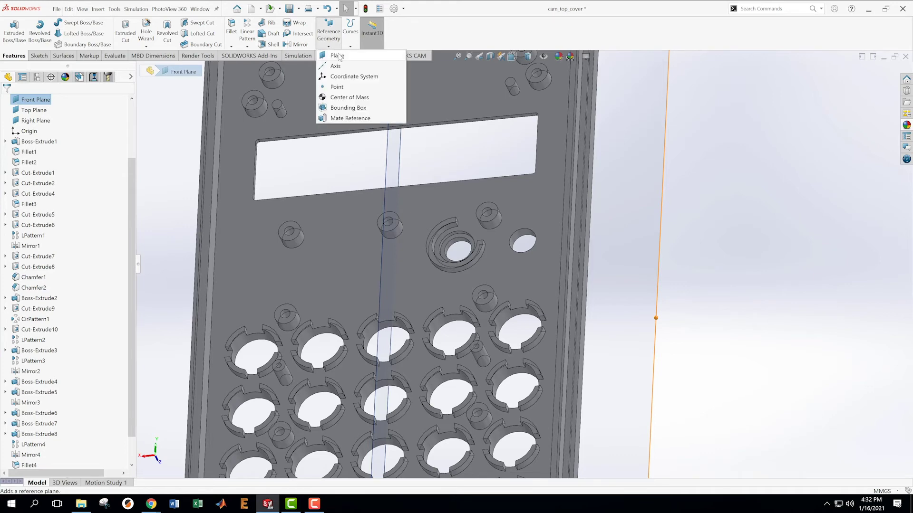
{"action": "left_click", "coordinate": [337, 55]}
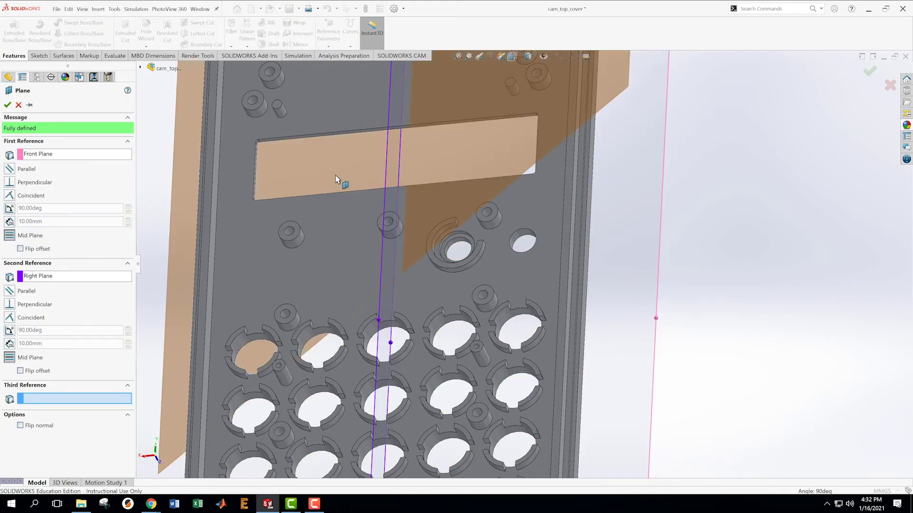
{"action": "key", "text": "f"}
{"action": "left_click", "coordinate": [64, 277]}
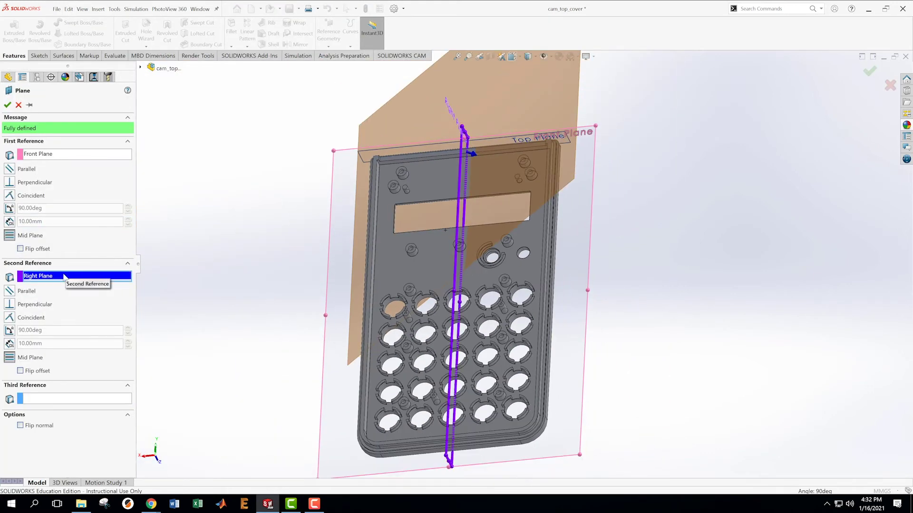
{"action": "key", "text": "Delete"}
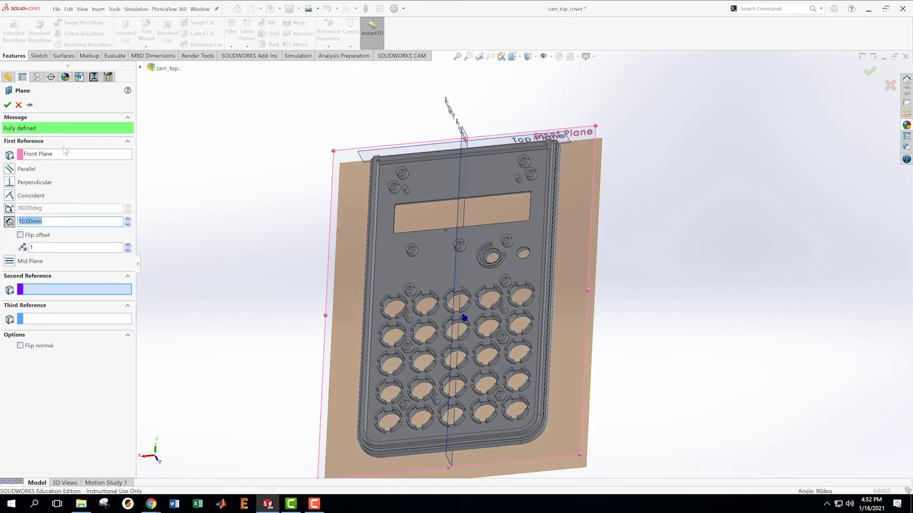
{"action": "left_click", "coordinate": [60, 155]}
{"action": "key", "text": "Delete"}
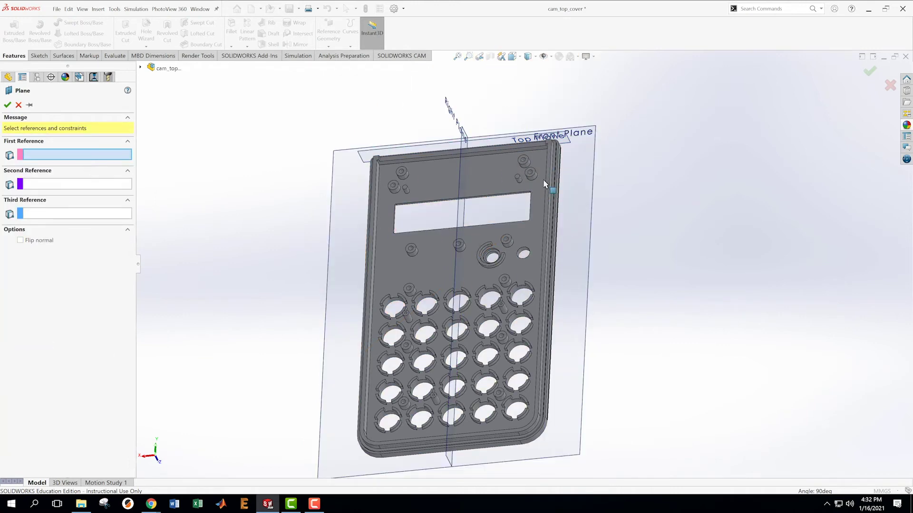
Create a plane offset 13+6.5 (19.5 mm) from the Right Plane, flipped toward the side with the two small button holes
{"action": "left_click", "coordinate": [459, 218]}
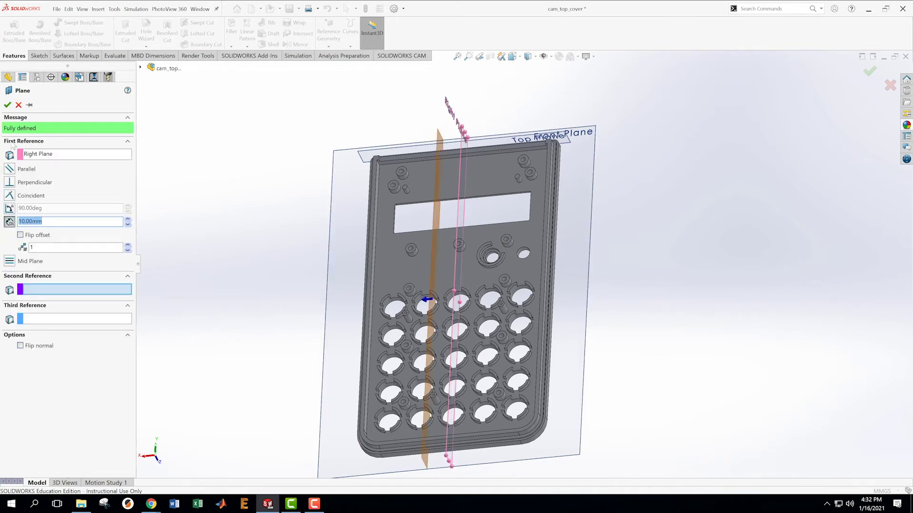
{"action": "left_click", "coordinate": [21, 236]}
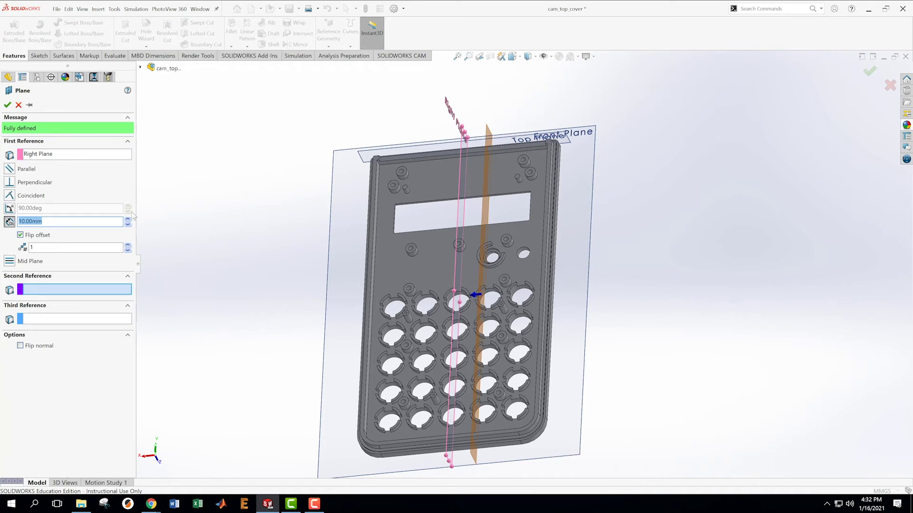
{"action": "type", "text": "13"}
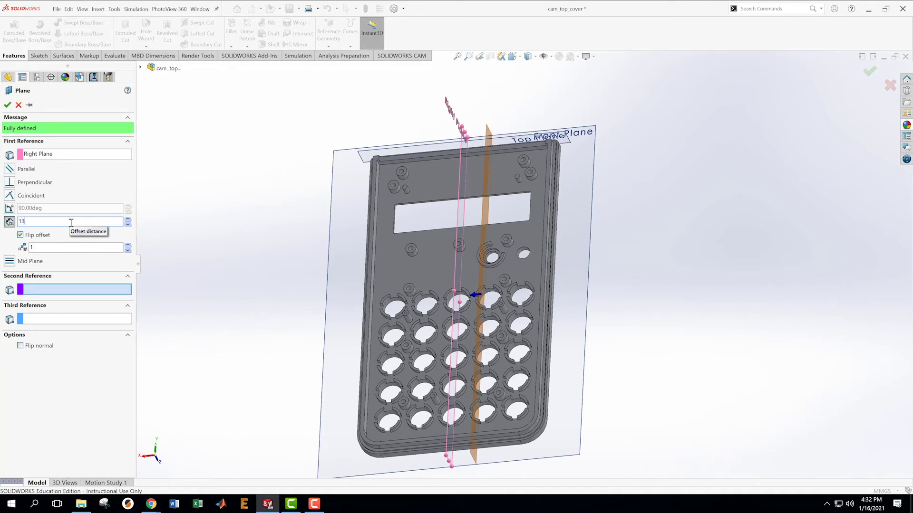
{"action": "type", "text": "+6.5"}
{"action": "key", "text": "Return"}
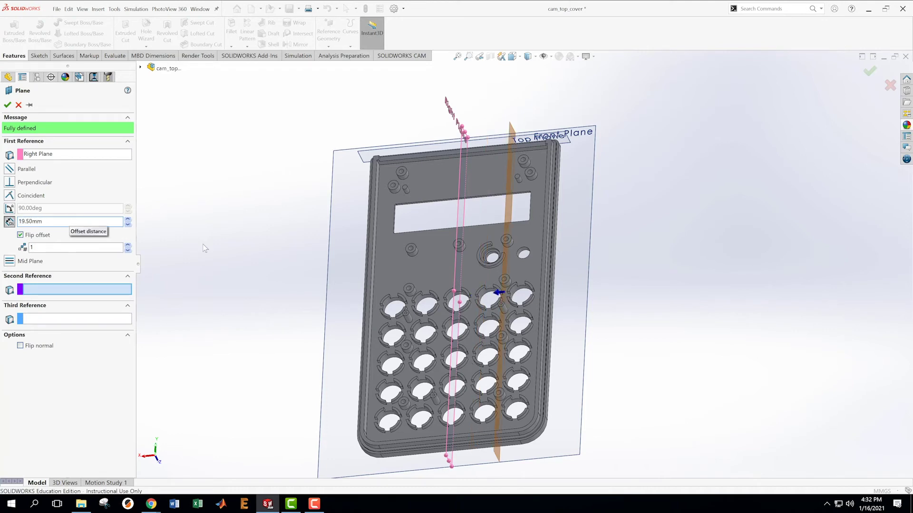
{"action": "middle_click_drag", "start_coordinate": [577, 314], "coordinate": [610, 325]}
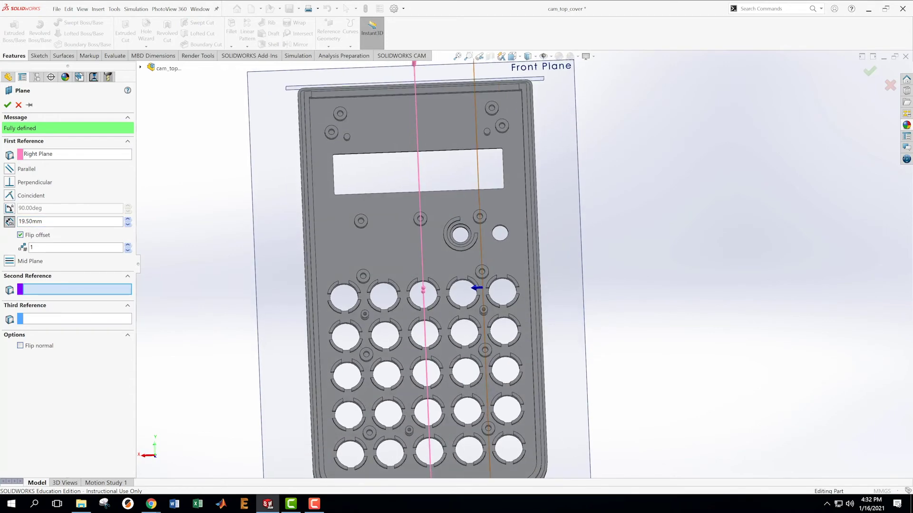
{"action": "left_click", "coordinate": [869, 72]}
Mirror the three-quarter ring boss (Boss-Extrude9) and its counterbore (Cut-Extrude11) about Plane1 onto the neighbouring small button hole
{"action": "scroll", "coordinate": [520, 237], "scroll_direction": "down", "scroll_amount": 4}
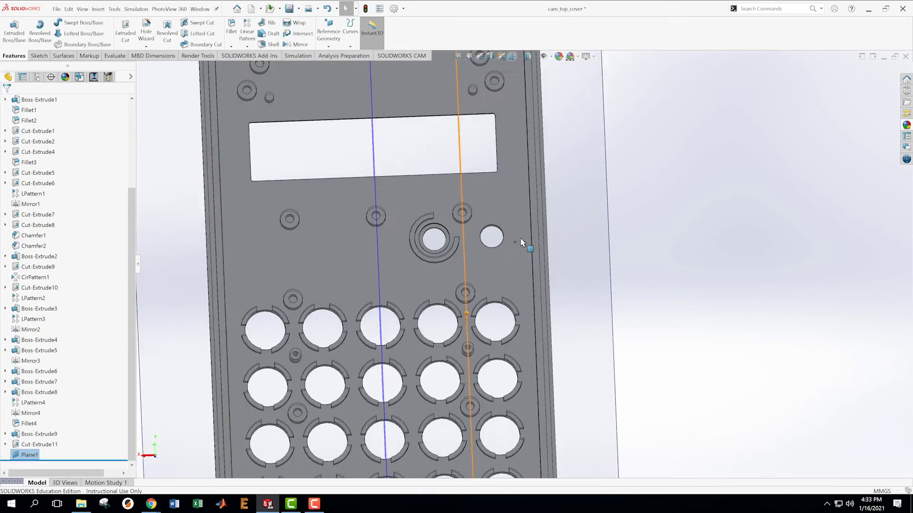
{"action": "scroll", "coordinate": [577, 306], "scroll_direction": "down", "scroll_amount": 2}
{"action": "scroll", "coordinate": [566, 264], "scroll_direction": "down", "scroll_amount": 1}
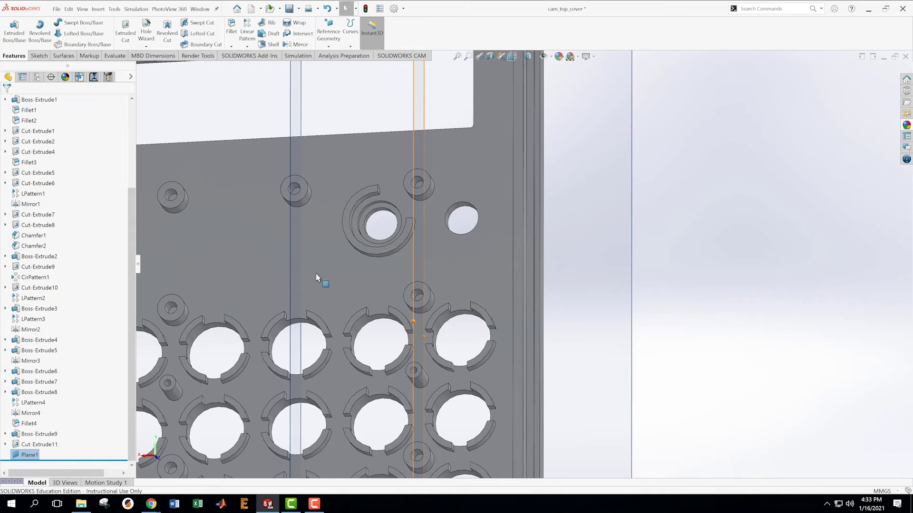
{"action": "left_click", "coordinate": [734, 167]}
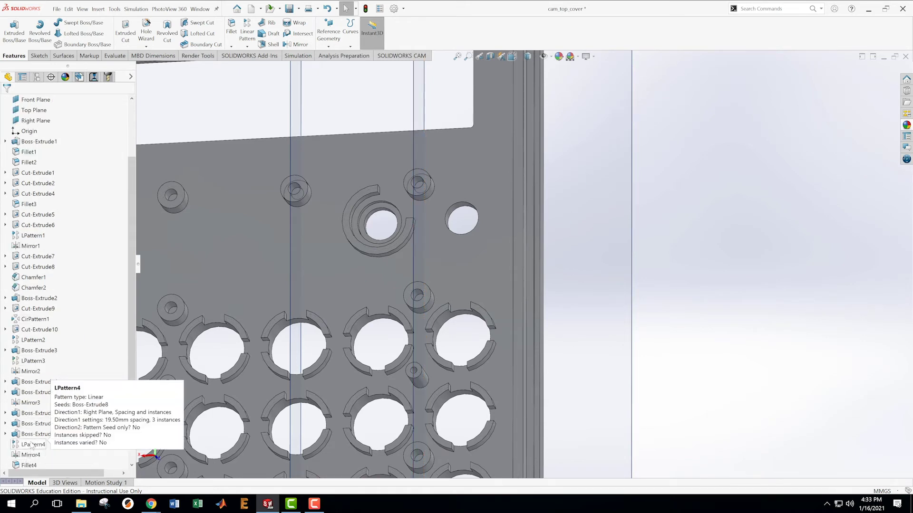
{"action": "scroll", "coordinate": [77, 423], "scroll_direction": "down", "scroll_amount": 1}
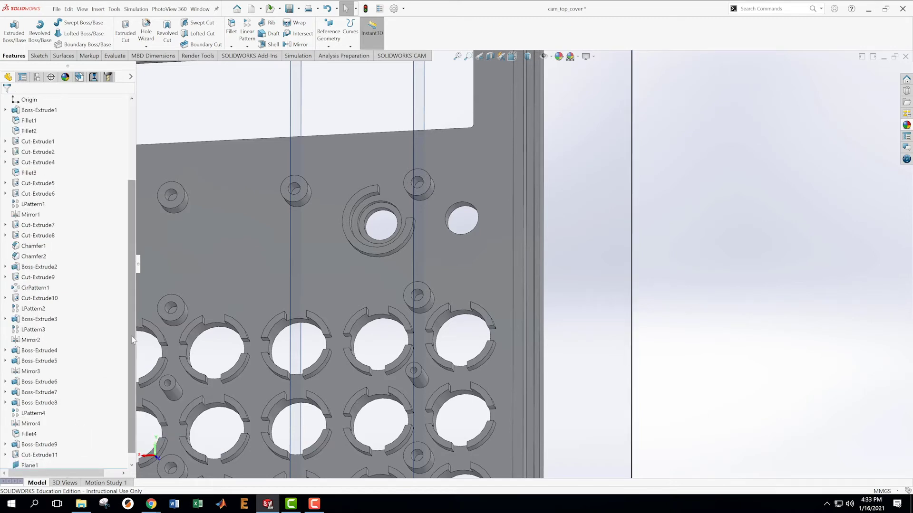
{"action": "left_click_drag", "start_coordinate": [131, 335], "coordinate": [132, 380]}
{"action": "left_click", "coordinate": [33, 445]}
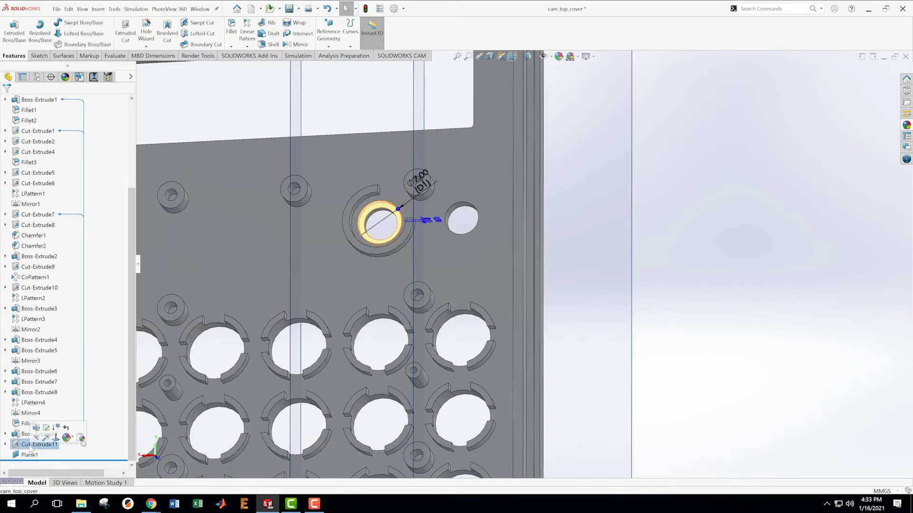
{"action": "left_click", "coordinate": [22, 436], "text": "ctrl"}
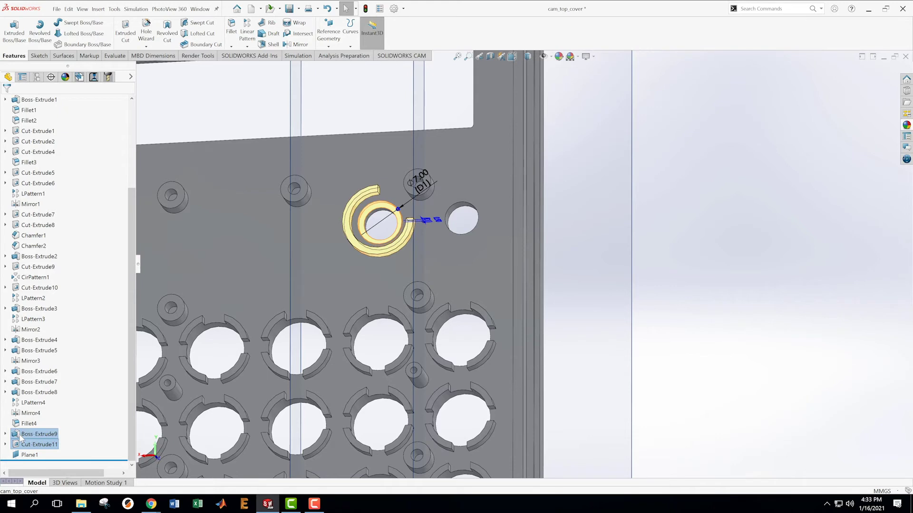
{"action": "left_click", "coordinate": [304, 45]}
{"action": "left_click", "coordinate": [415, 100]}
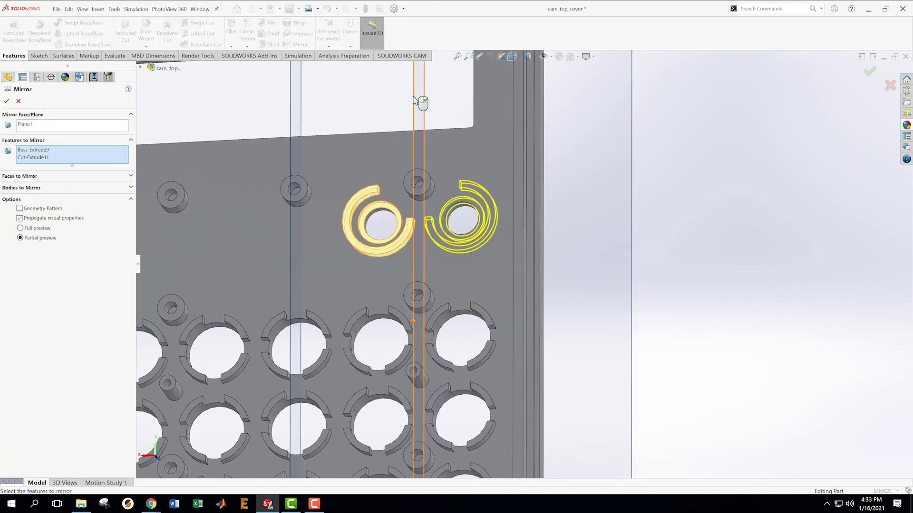
{"action": "left_click", "coordinate": [7, 102]}
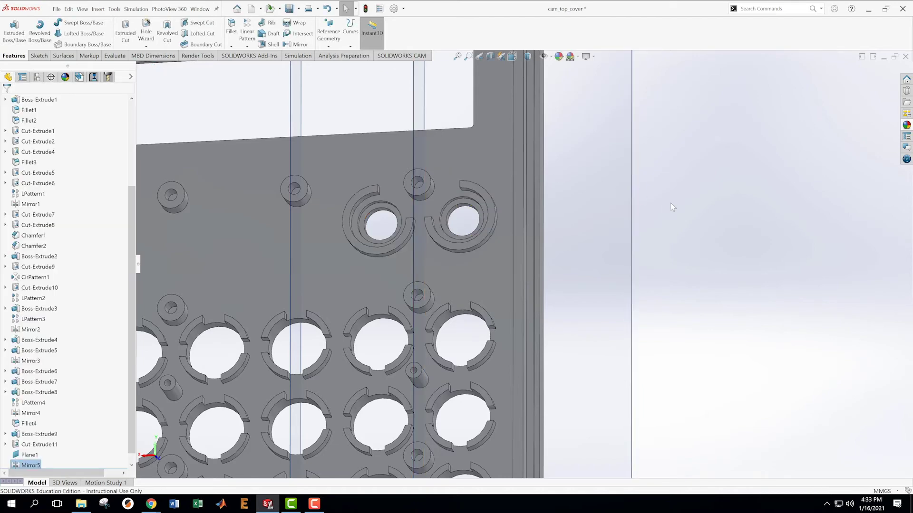
Save the top cover part
{"action": "scroll", "coordinate": [523, 252], "scroll_direction": "up", "scroll_amount": 3}
{"action": "middle_click_drag", "start_coordinate": [559, 236], "coordinate": [578, 227]}
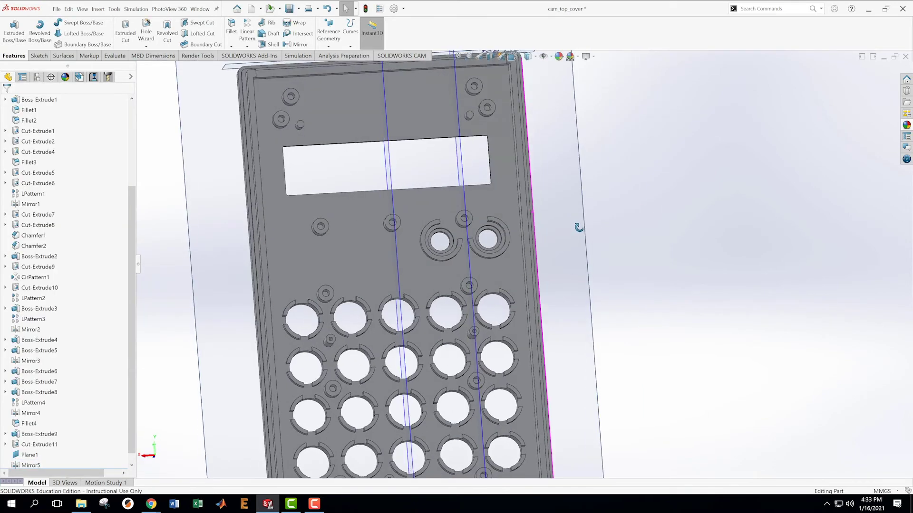
{"action": "left_click", "coordinate": [65, 9]}
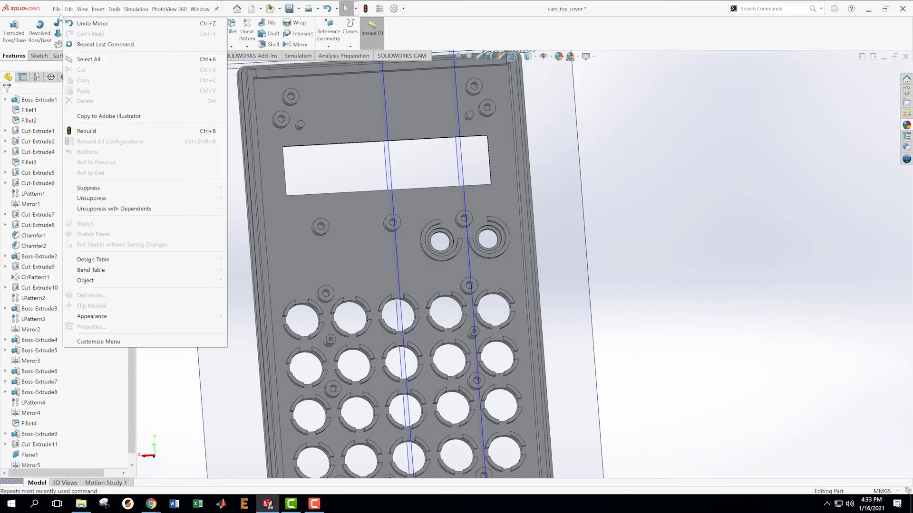
{"action": "mouse_move", "coordinate": [56, 9]}
{"action": "left_click", "coordinate": [72, 105]}
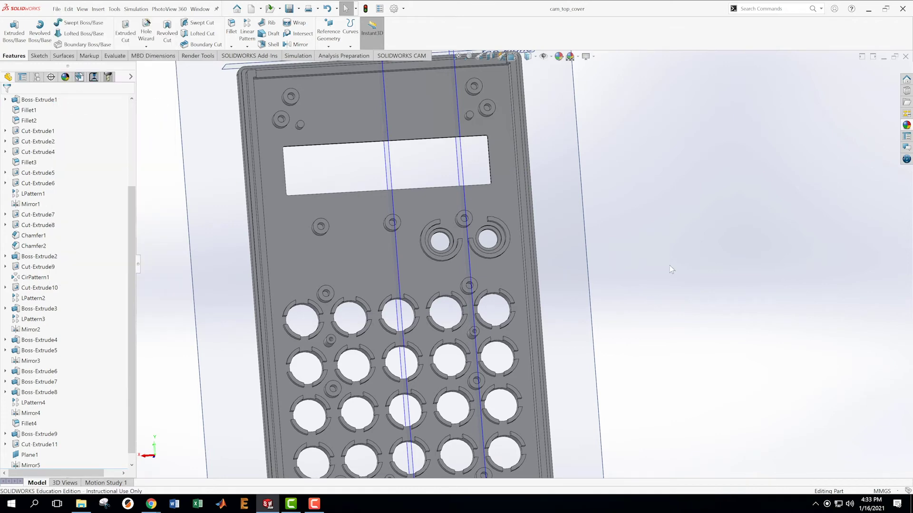
Start a sketch on the cover's inner face and orient the view normal to it
{"action": "scroll", "coordinate": [643, 243], "scroll_direction": "down", "scroll_amount": 2}
{"action": "scroll", "coordinate": [557, 260], "scroll_direction": "up", "scroll_amount": 3}
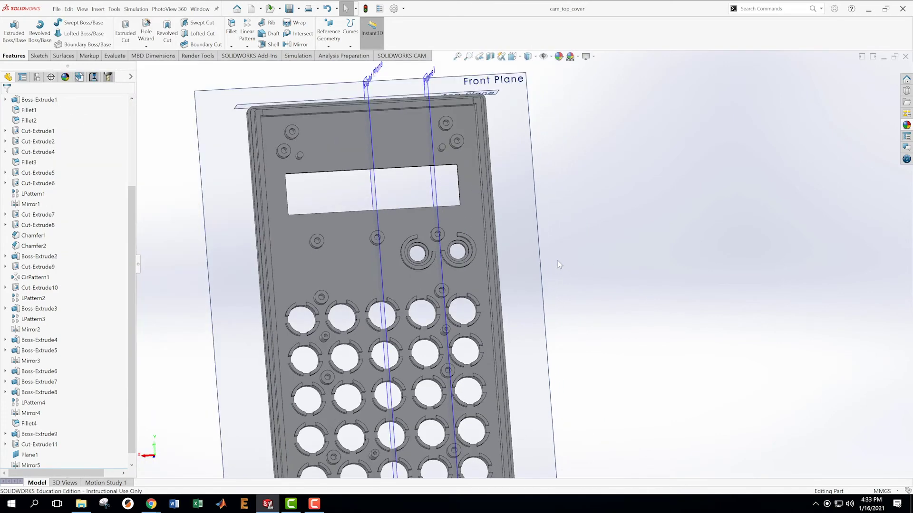
{"action": "scroll", "coordinate": [383, 283], "scroll_direction": "down", "scroll_amount": 3}
{"action": "right_click", "coordinate": [372, 288]}
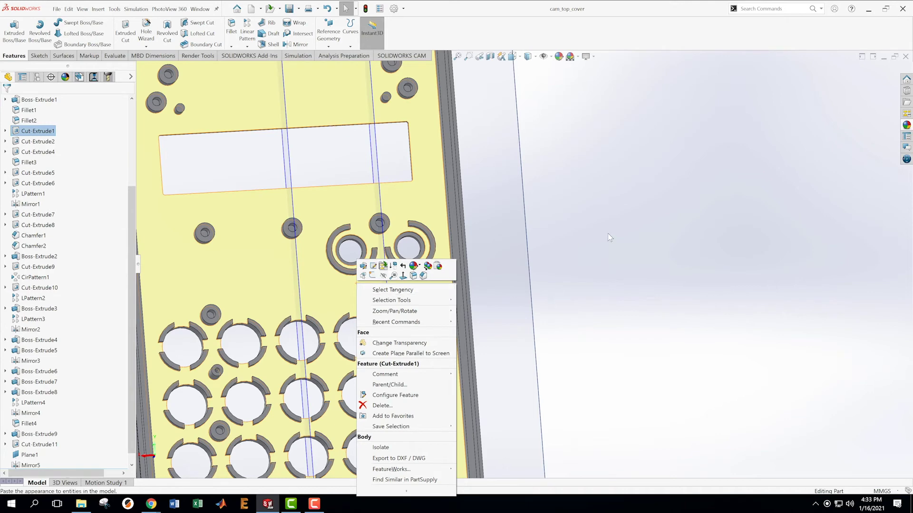
{"action": "left_click", "coordinate": [607, 233]}
{"action": "right_click", "coordinate": [354, 287]}
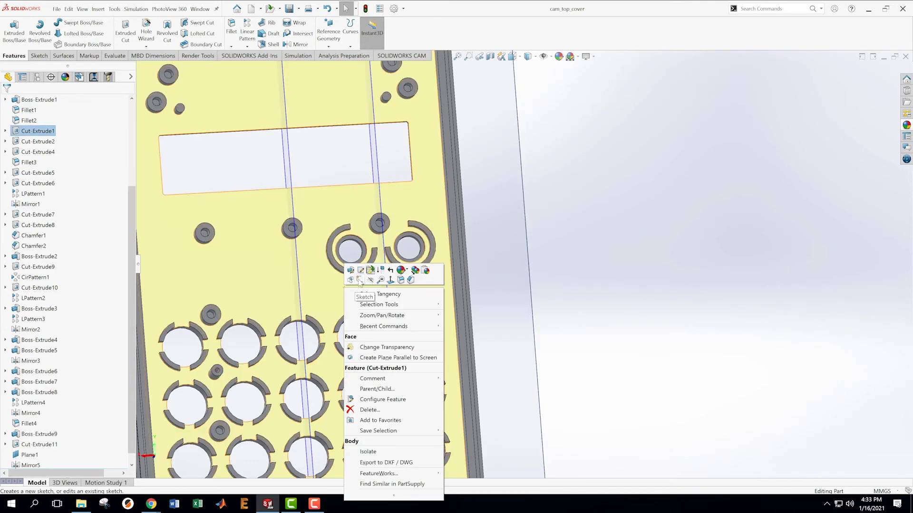
{"action": "left_click", "coordinate": [360, 280]}
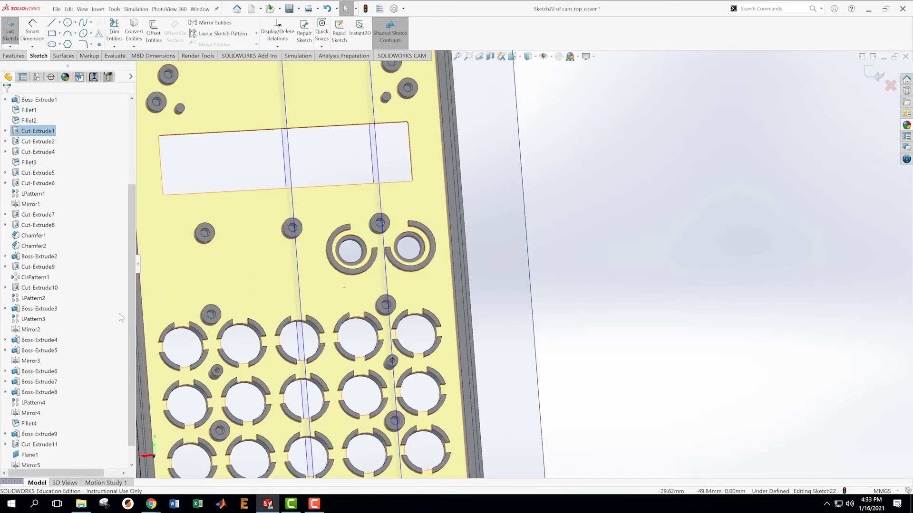
{"action": "scroll", "coordinate": [131, 371], "scroll_direction": "down", "scroll_amount": 2}
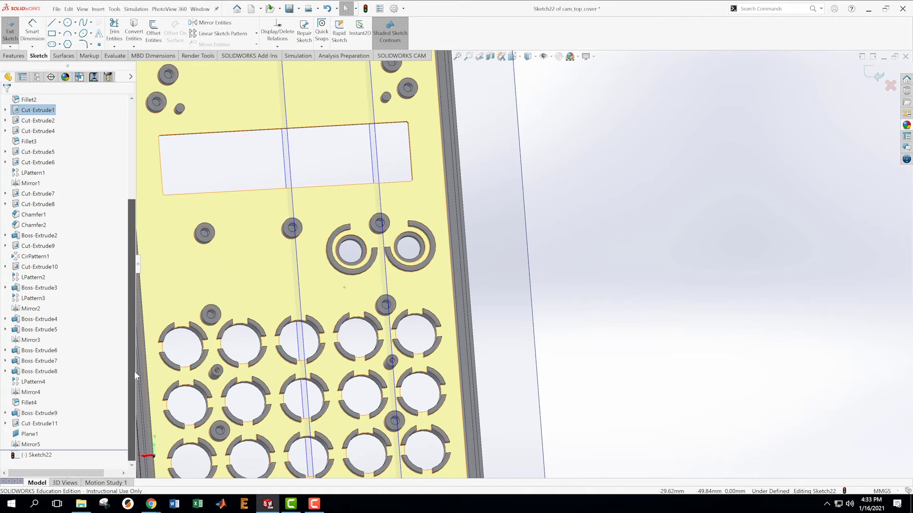
{"action": "right_click", "coordinate": [39, 456]}
{"action": "left_click", "coordinate": [53, 368]}
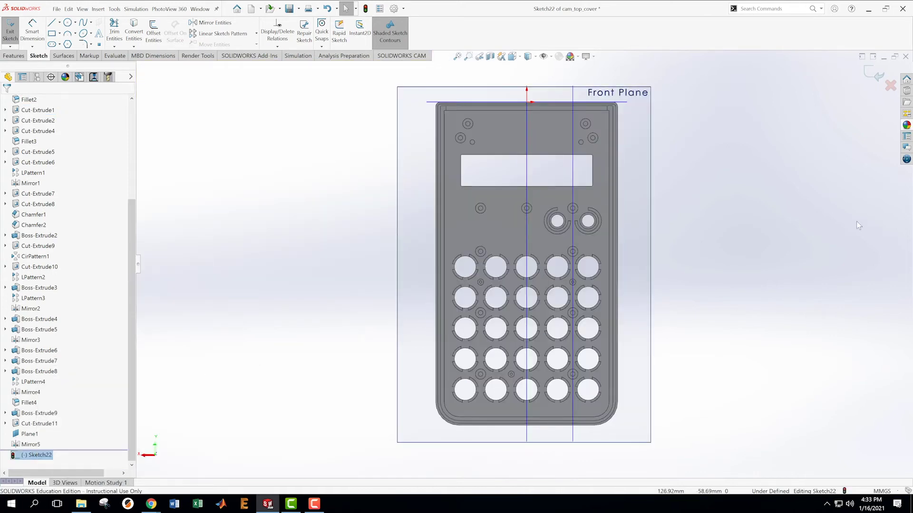
Draw a circle of about 0.98 mm radius centred on the Plane1 line, just below the gap between the two three-quarter rings
{"action": "scroll", "coordinate": [740, 212], "scroll_direction": "down", "scroll_amount": 4}
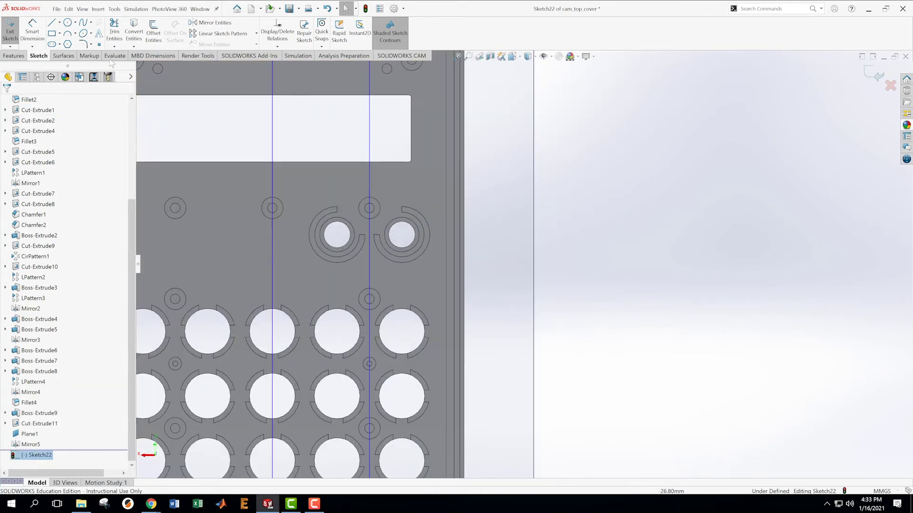
{"action": "left_click", "coordinate": [68, 22]}
{"action": "scroll", "coordinate": [384, 282], "scroll_direction": "down", "scroll_amount": 3}
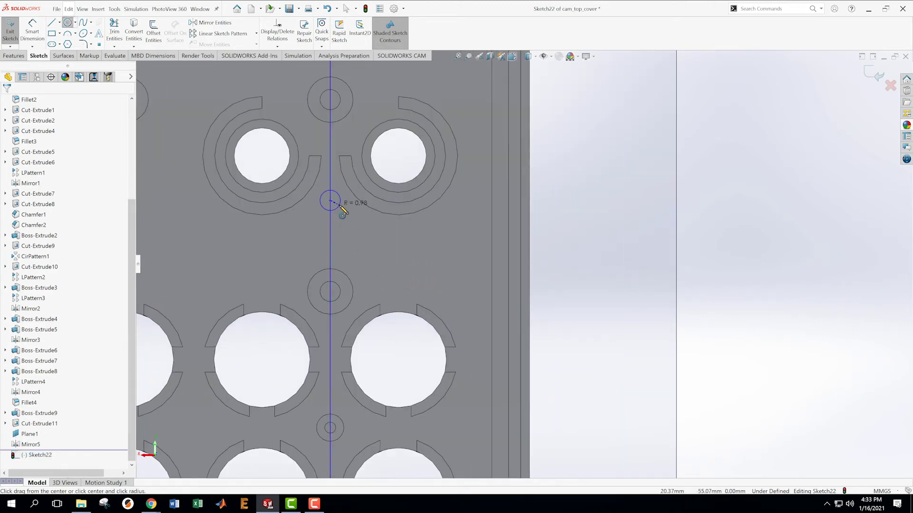
{"action": "left_click", "coordinate": [330, 200]}
{"action": "left_click", "coordinate": [341, 209]}
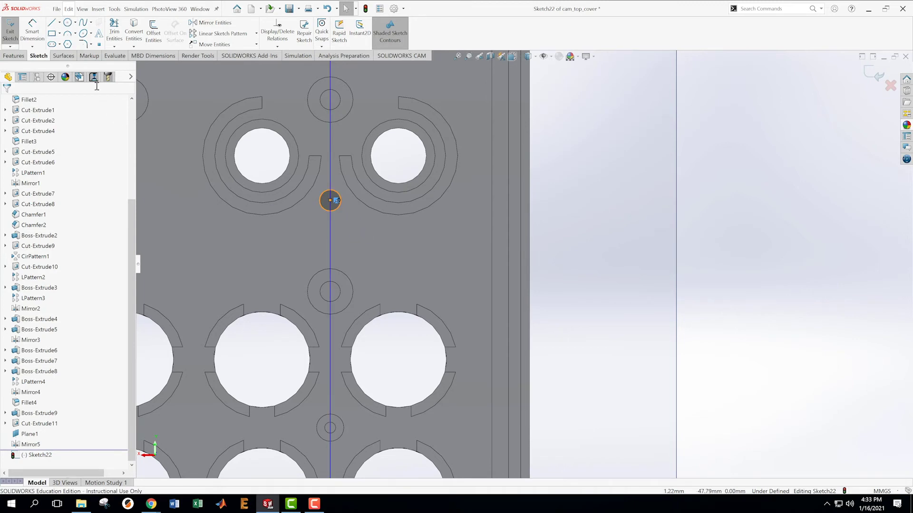
Dimension the small circle's diameter to 2 mm and exit the sketch
{"action": "key", "text": "d"}
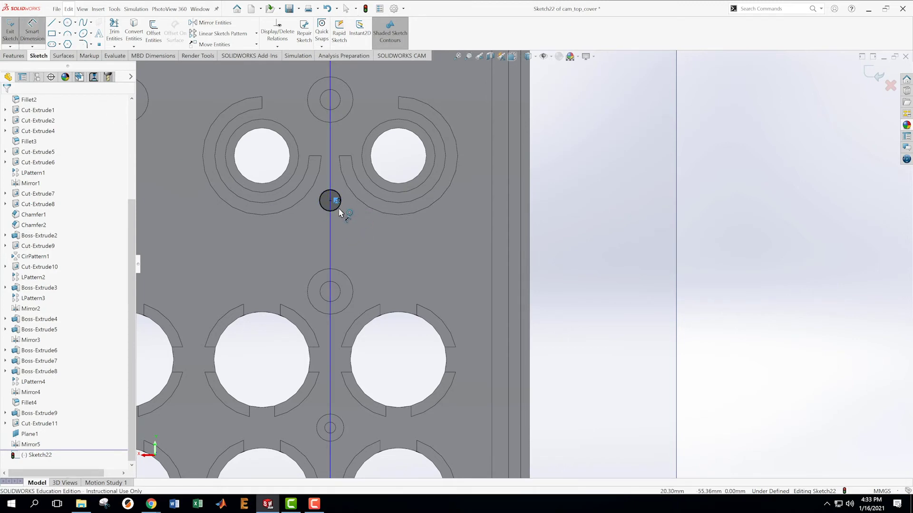
{"action": "left_click", "coordinate": [338, 208]}
{"action": "left_click", "coordinate": [398, 257]}
{"action": "type", "text": "2"}
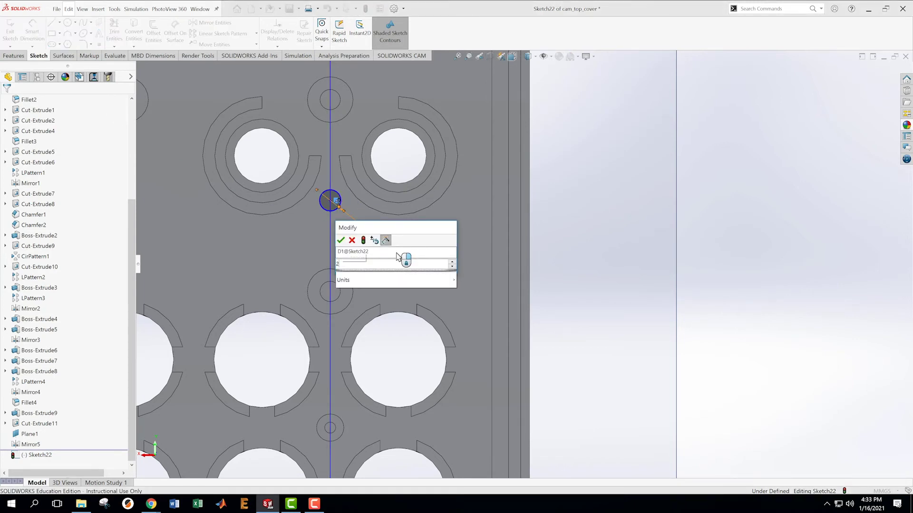
{"action": "key", "text": "Return"}
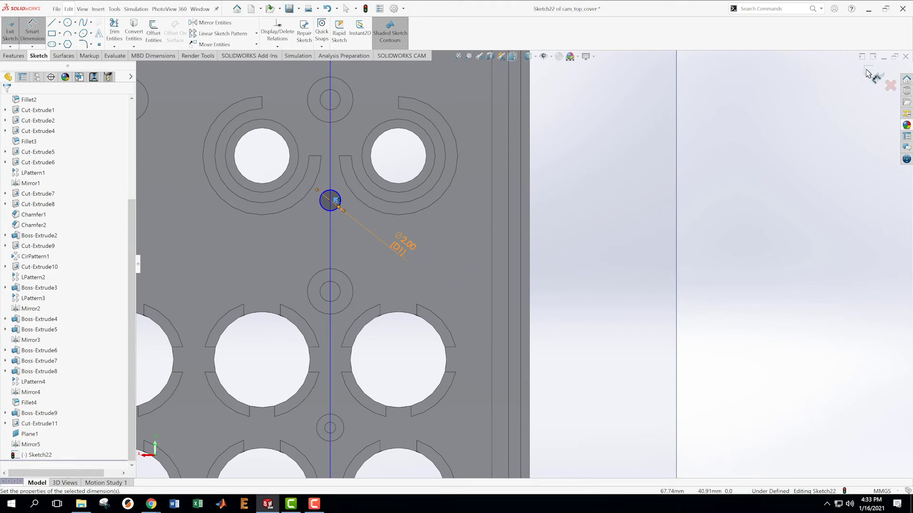
{"action": "left_click", "coordinate": [870, 82]}
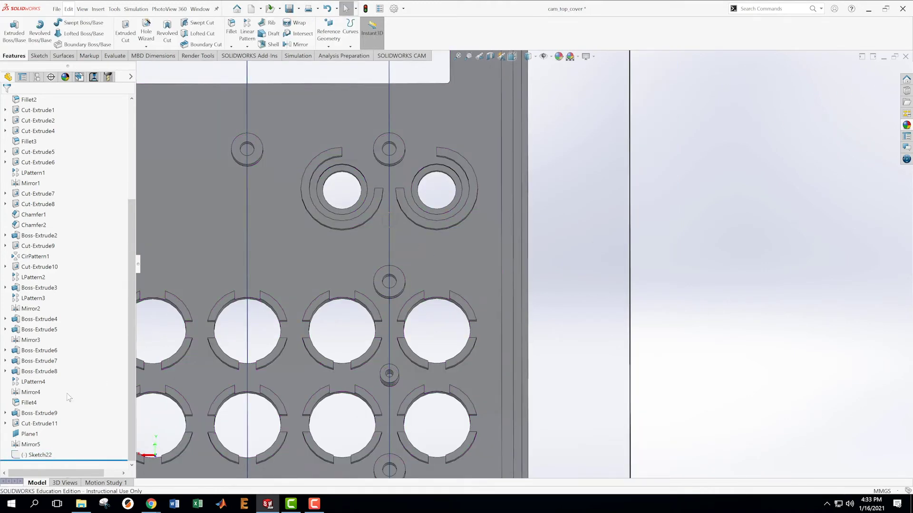
Reopen the small circle's sketch, dimension the circle's centre 53.7 mm from the Top Plane, and exit the sketch
{"action": "right_click", "coordinate": [39, 456]}
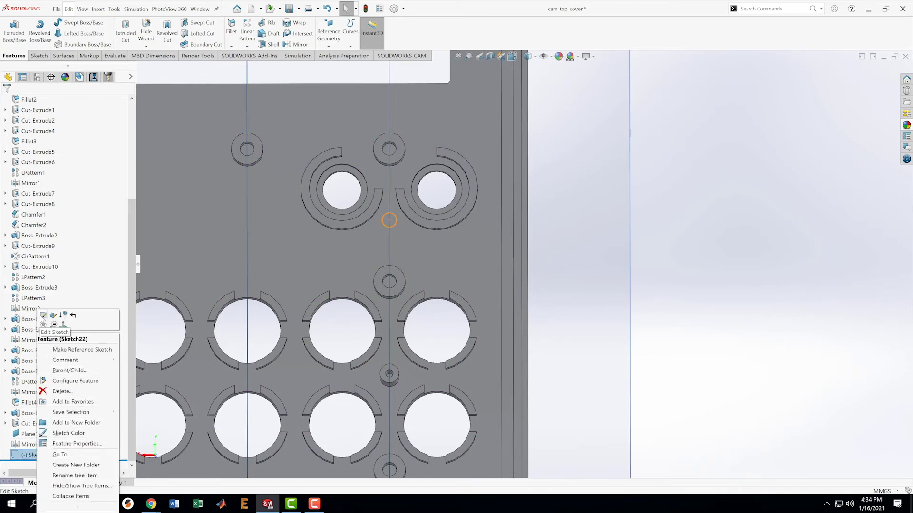
{"action": "left_click", "coordinate": [44, 315]}
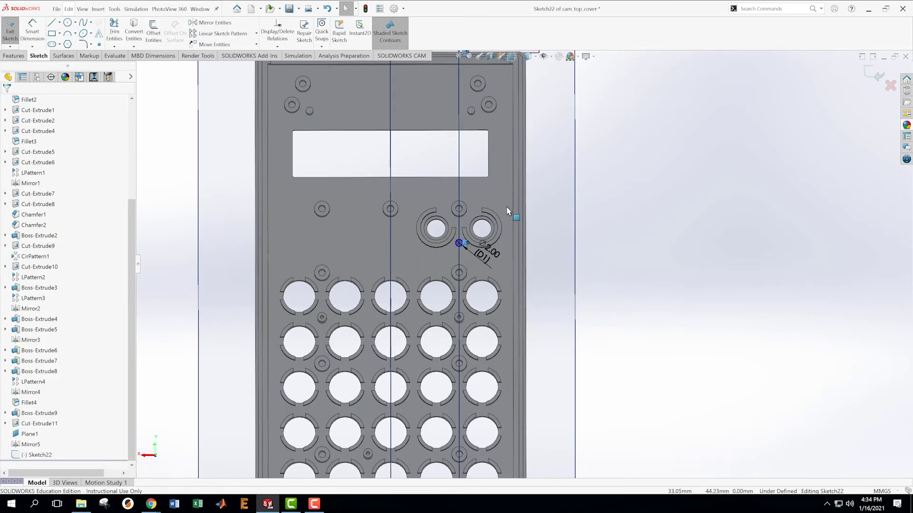
{"action": "left_click", "coordinate": [32, 28]}
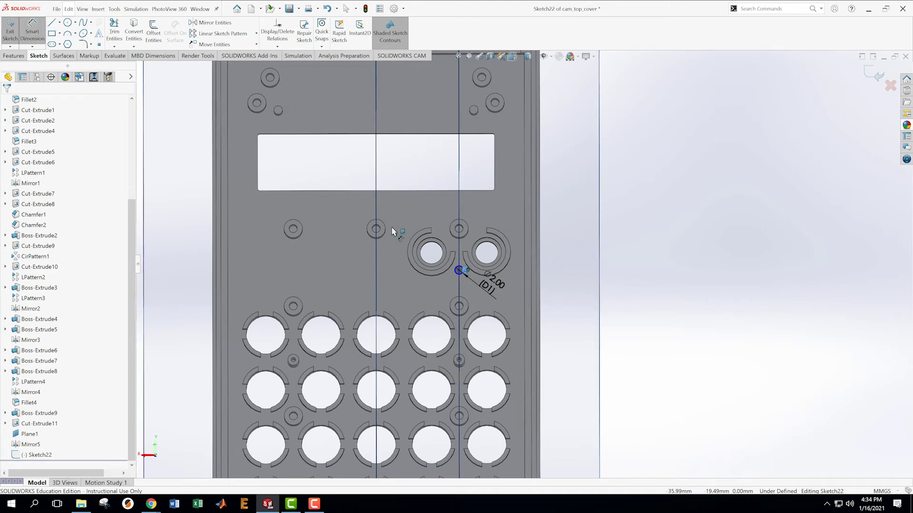
{"action": "left_click", "coordinate": [460, 271]}
{"action": "scroll", "coordinate": [654, 196], "scroll_direction": "up", "scroll_amount": 2}
{"action": "middle_click_drag", "start_coordinate": [593, 90], "coordinate": [514, 180], "text": "ctrl"}
{"action": "scroll", "coordinate": [513, 180], "scroll_direction": "down", "scroll_amount": 1}
{"action": "scroll", "coordinate": [513, 183], "scroll_direction": "down", "scroll_amount": 3}
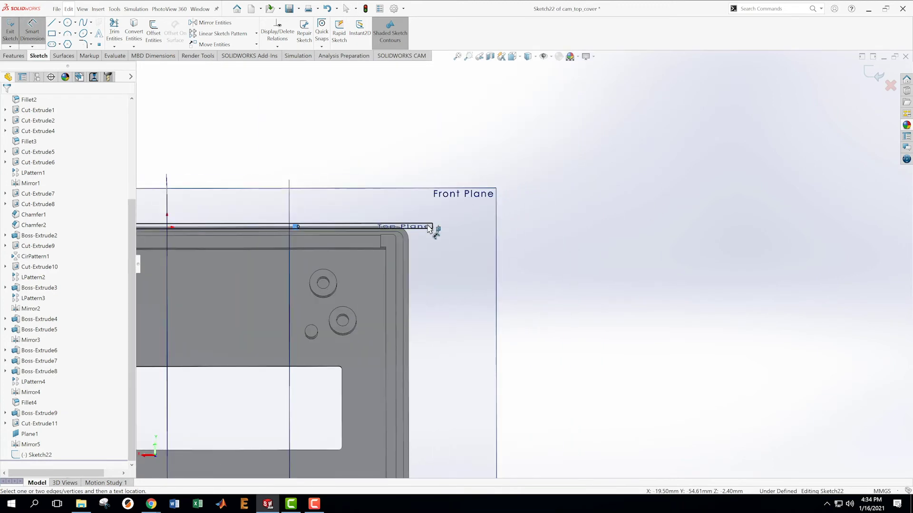
{"action": "left_click", "coordinate": [458, 198]}
{"action": "scroll", "coordinate": [523, 323], "scroll_direction": "up", "scroll_amount": 4}
{"action": "scroll", "coordinate": [542, 343], "scroll_direction": "up", "scroll_amount": 3}
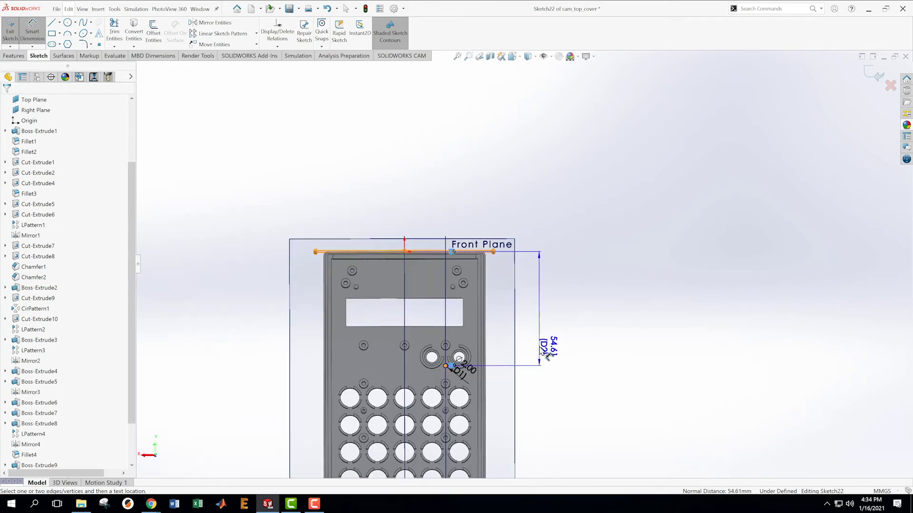
{"action": "left_click", "coordinate": [540, 347]}
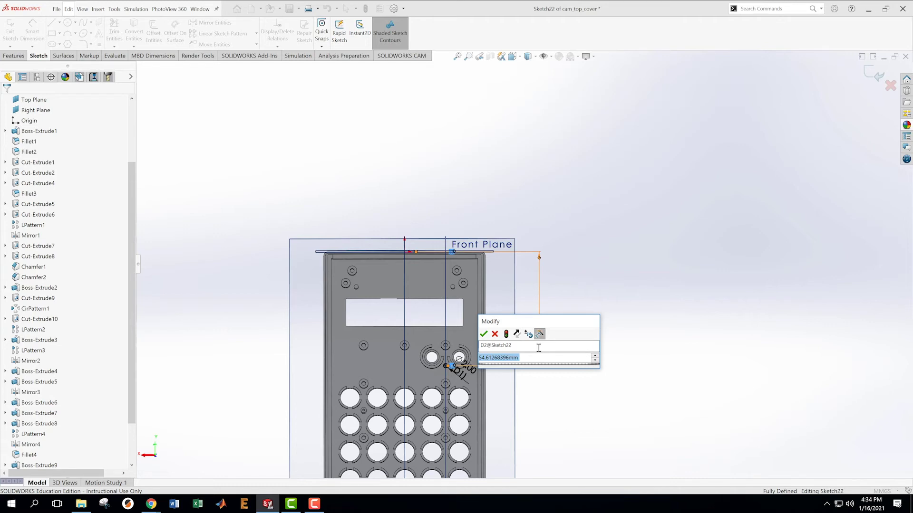
{"action": "type", "text": "53.7"}
{"action": "key", "text": "Return"}
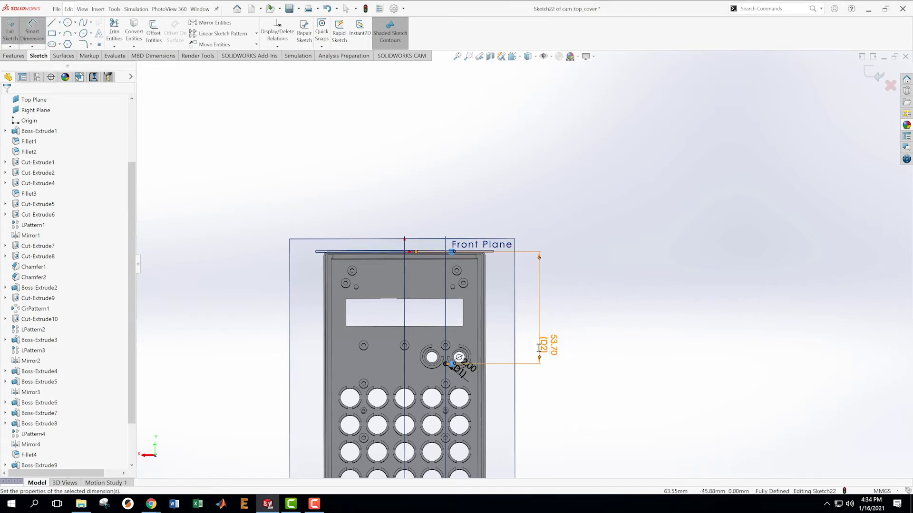
{"action": "left_click", "coordinate": [874, 74]}
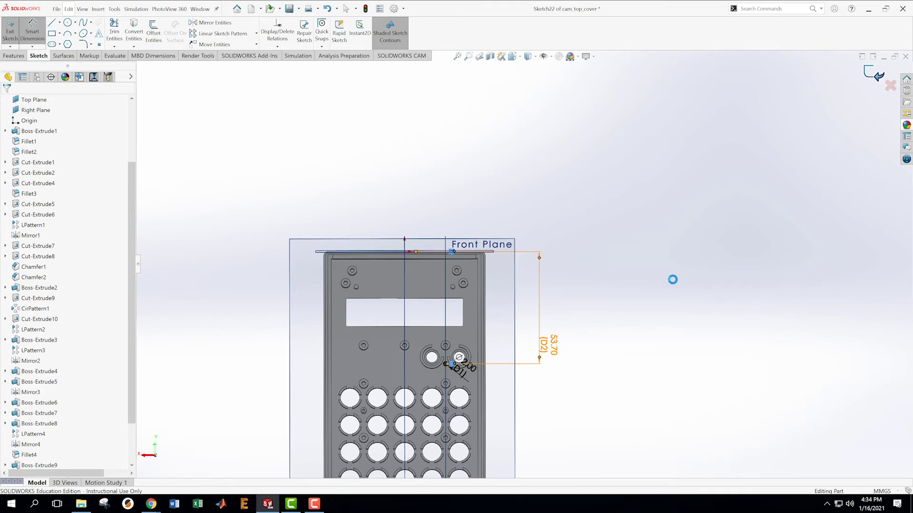
{"action": "scroll", "coordinate": [478, 374], "scroll_direction": "down", "scroll_amount": 6}
{"action": "mouse_move", "coordinate": [465, 311]}
{"action": "middle_mouse_down"}
{"action": "mouse_move", "coordinate": [527, 239]}
{"action": "mouse_move", "coordinate": [570, 246]}
{"action": "mouse_move", "coordinate": [583, 259]}
{"action": "mouse_move", "coordinate": [526, 309]}
{"action": "middle_mouse_up"}
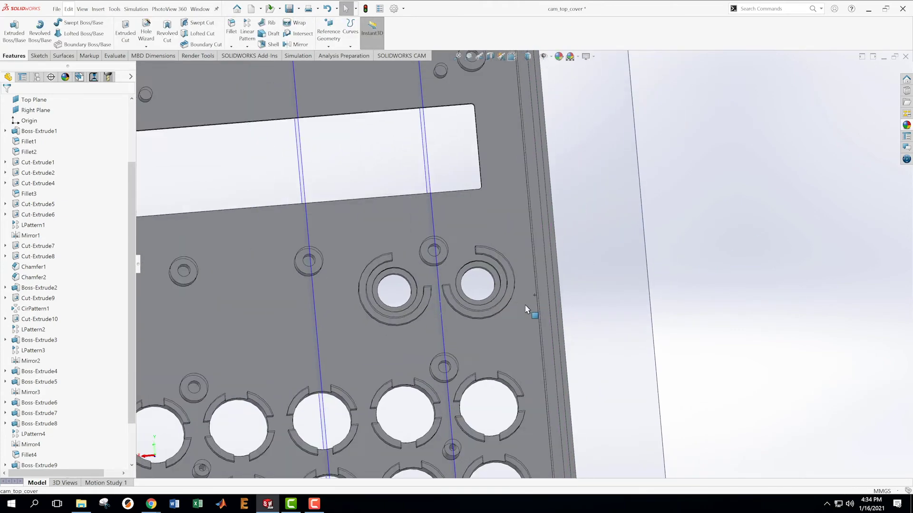
{"action": "scroll", "coordinate": [525, 314], "scroll_direction": "up", "scroll_amount": 5}
{"action": "scroll", "coordinate": [526, 304], "scroll_direction": "down", "scroll_amount": 3}
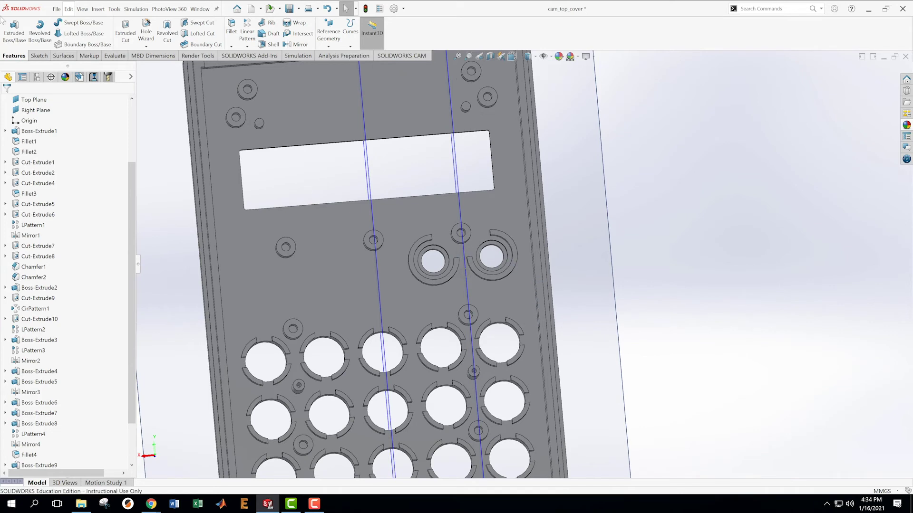
{"action": "left_click", "coordinate": [15, 30]}
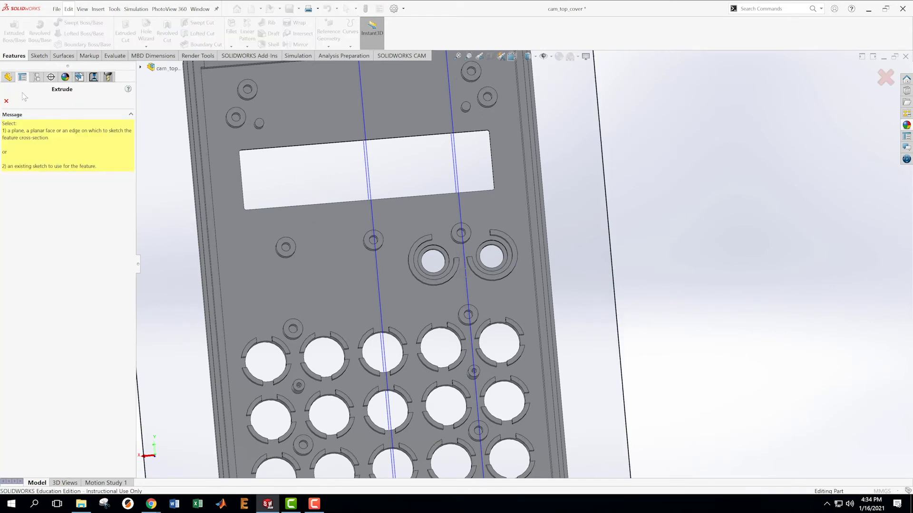
{"action": "left_click", "coordinate": [6, 100]}
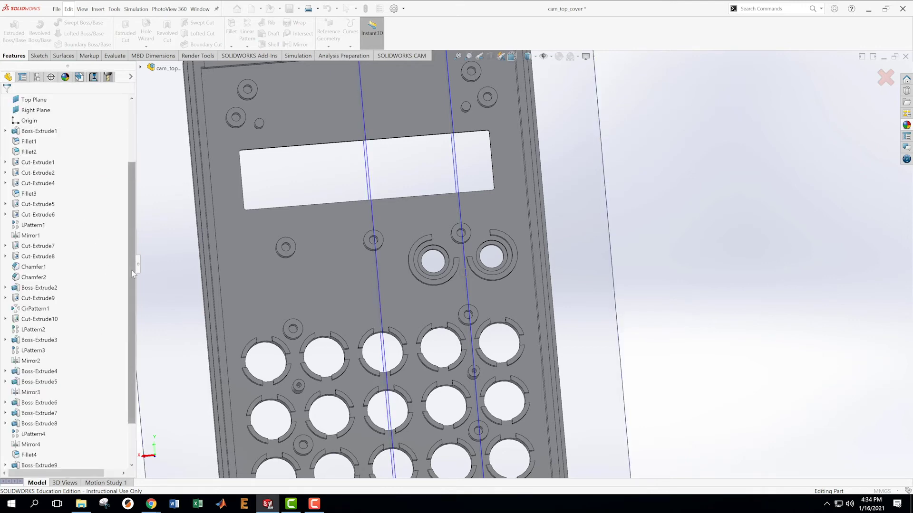
Extrude the 2 mm circle sketch Up To Surface, ending at the end face of the small pin beside the two corner bosses
{"action": "scroll", "coordinate": [118, 431], "scroll_direction": "down", "scroll_amount": 2}
{"action": "left_click", "coordinate": [38, 456]}
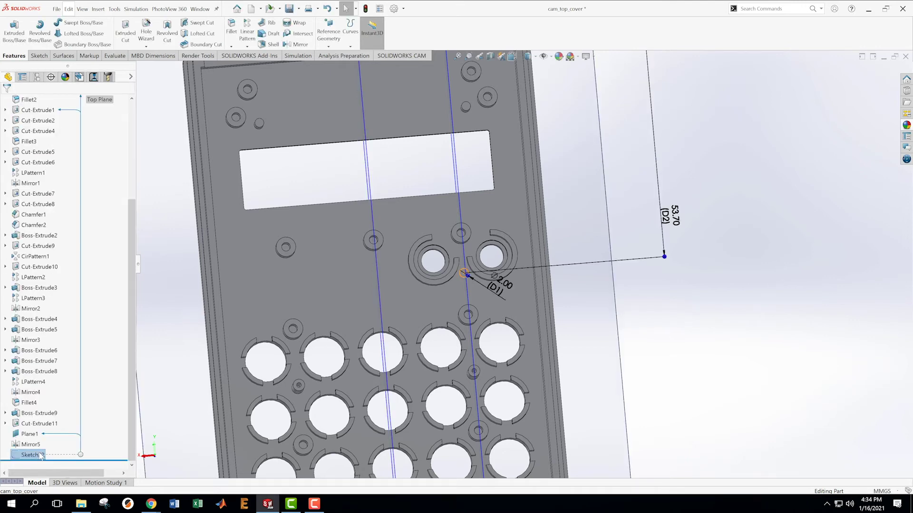
{"action": "left_click", "coordinate": [14, 32]}
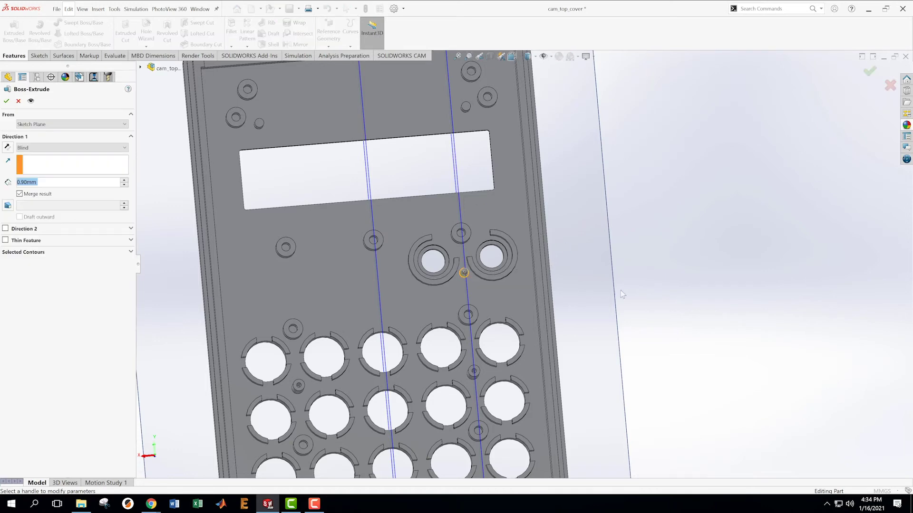
{"action": "middle_click_drag", "start_coordinate": [669, 262], "coordinate": [676, 151]}
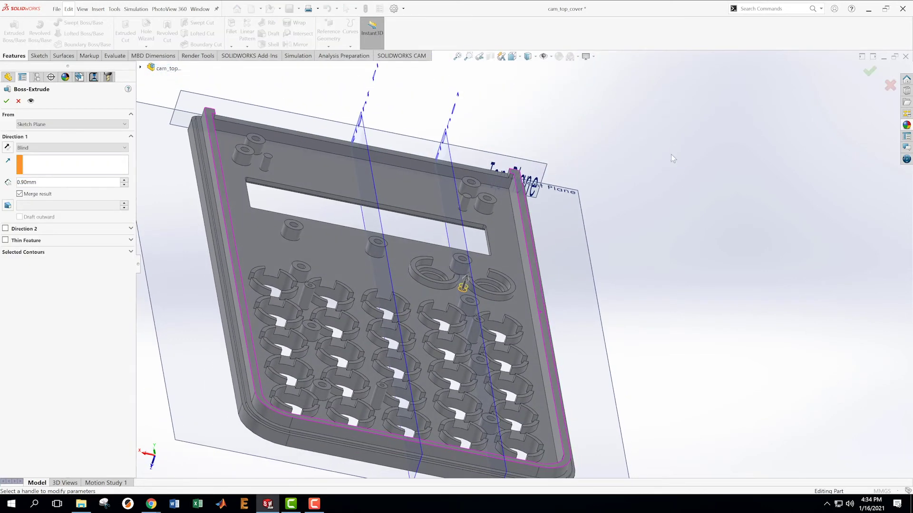
{"action": "scroll", "coordinate": [463, 192], "scroll_direction": "down", "scroll_amount": 4}
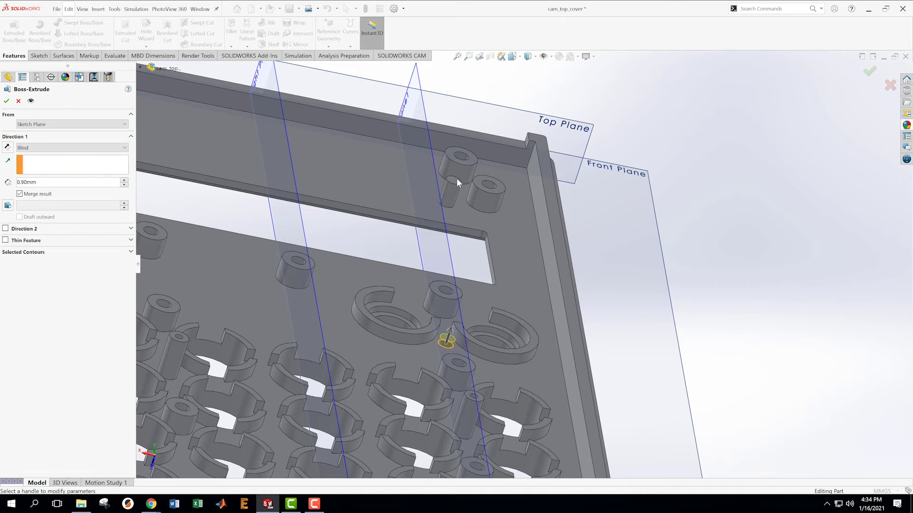
{"action": "left_click", "coordinate": [62, 148]}
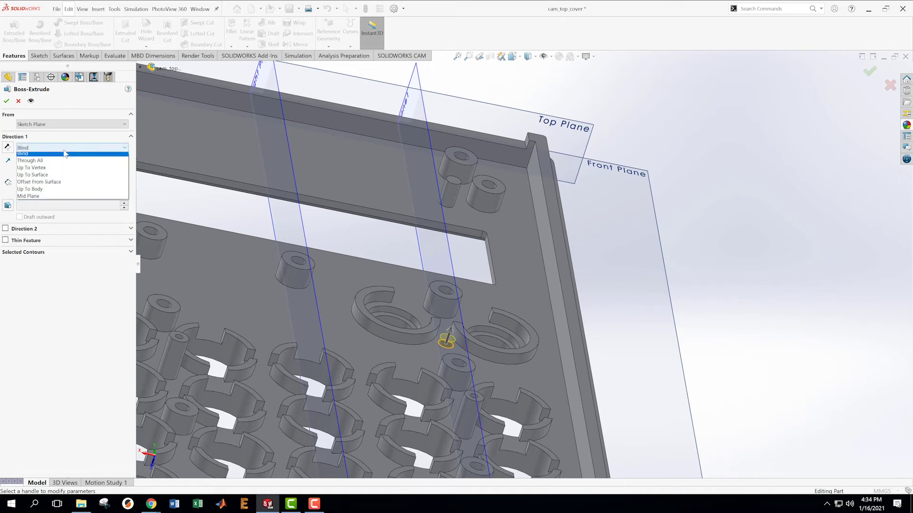
{"action": "left_click", "coordinate": [59, 178]}
{"action": "left_click", "coordinate": [453, 179]}
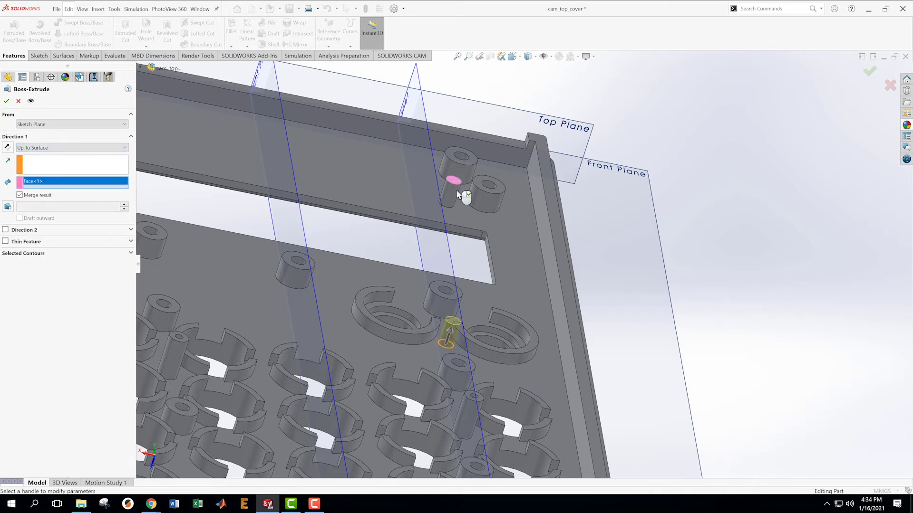
{"action": "left_click", "coordinate": [6, 101]}
{"action": "scroll", "coordinate": [492, 317], "scroll_direction": "down", "scroll_amount": 5}
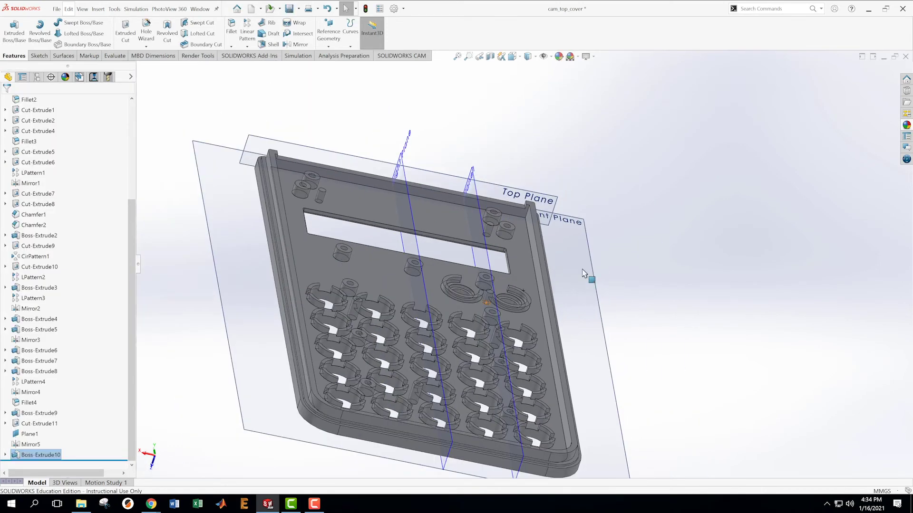
{"action": "middle_click_drag", "start_coordinate": [704, 214], "coordinate": [706, 288]}
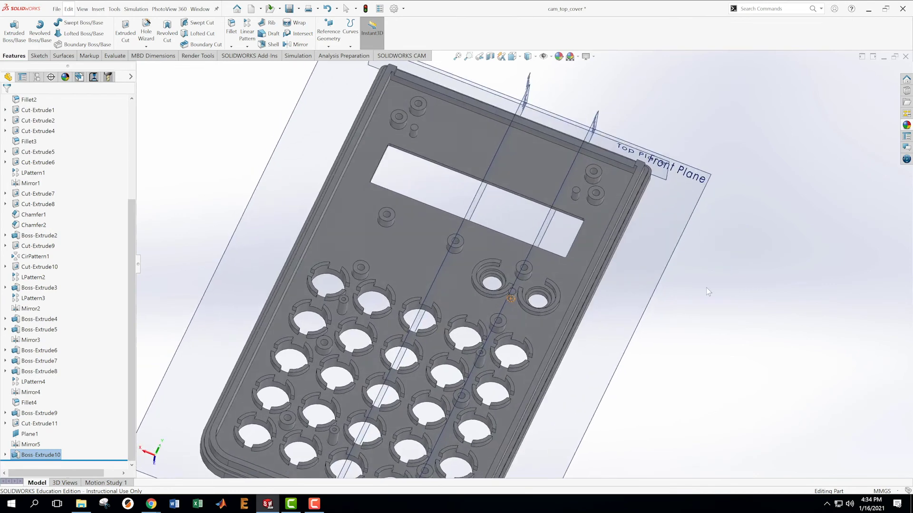
Save the cam_top_cover part and clear the current selection
{"action": "scroll", "coordinate": [665, 309], "scroll_direction": "up", "scroll_amount": 4}
{"action": "scroll", "coordinate": [646, 315], "scroll_direction": "down", "scroll_amount": 2}
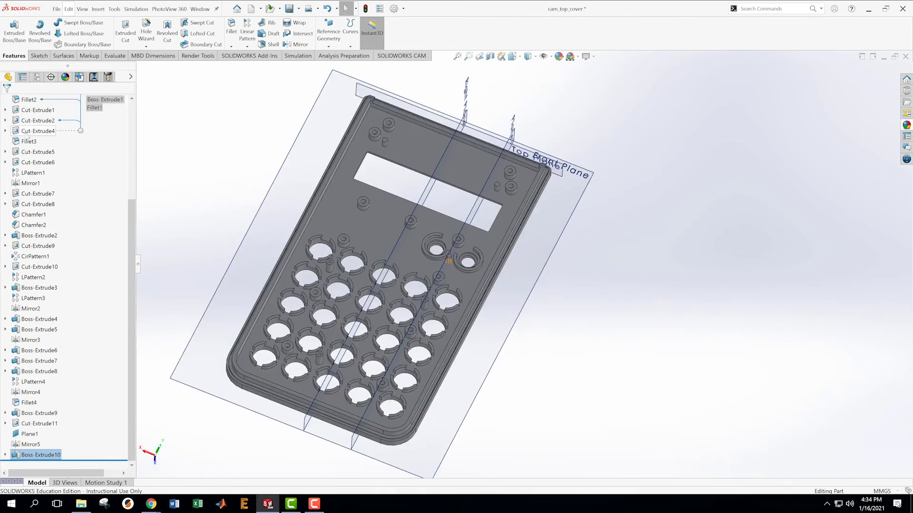
{"action": "left_click", "coordinate": [57, 9]}
{"action": "left_click", "coordinate": [95, 106]}
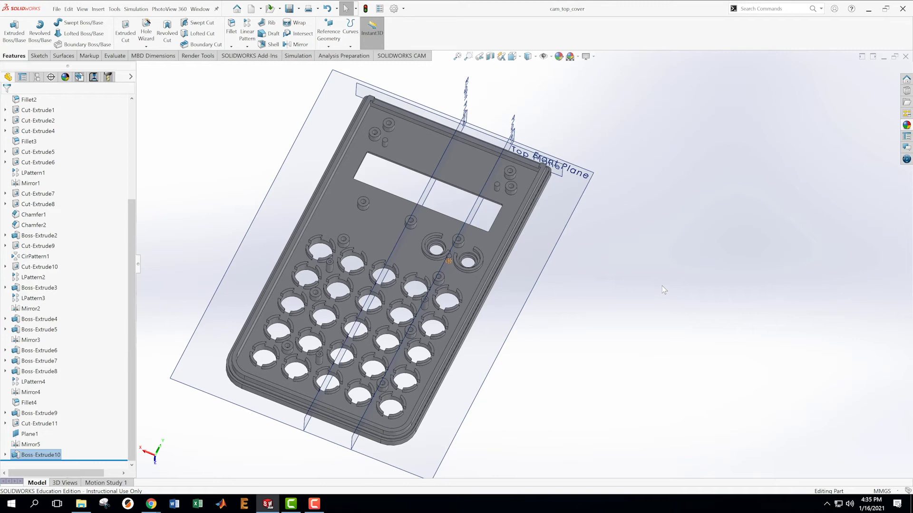
{"action": "left_click", "coordinate": [612, 261]}
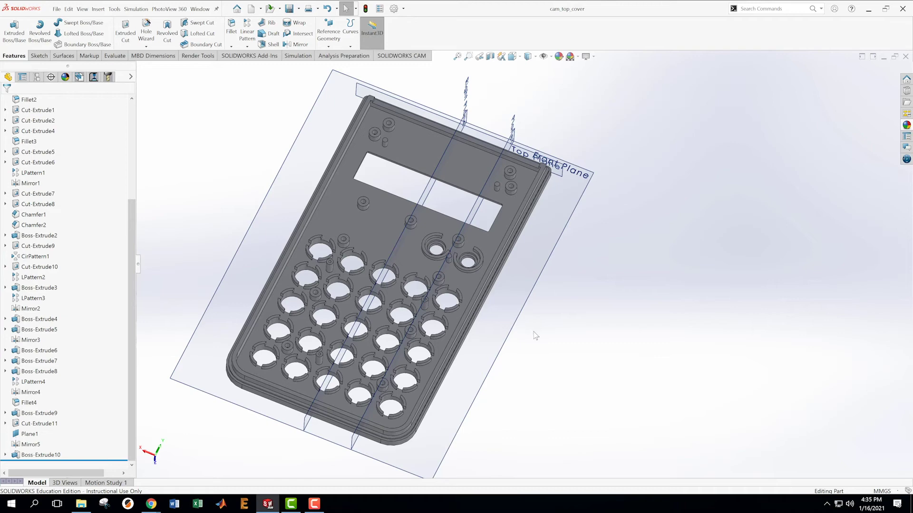
Start a sketch on the cover's flat inner face and orient the view normal to it
{"action": "right_click", "coordinate": [340, 205]}
{"action": "left_click", "coordinate": [353, 195]}
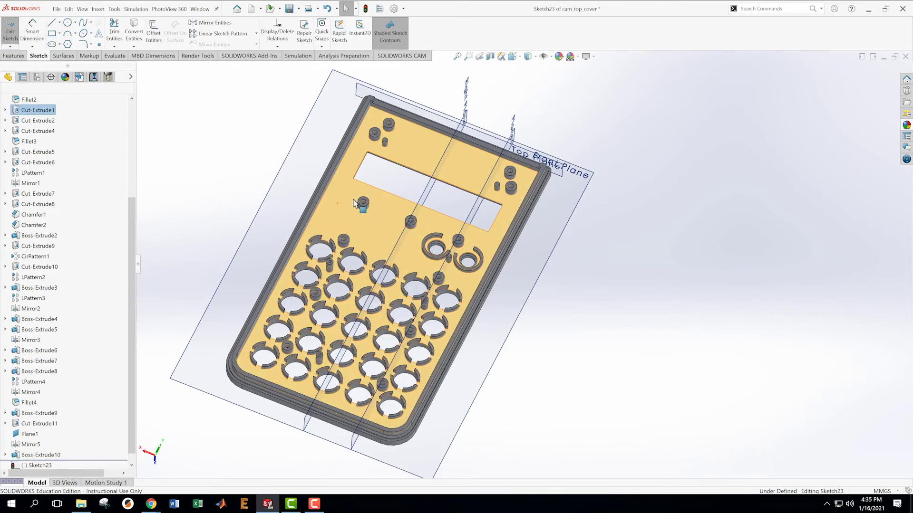
{"action": "scroll", "coordinate": [129, 332], "scroll_direction": "down", "scroll_amount": 1}
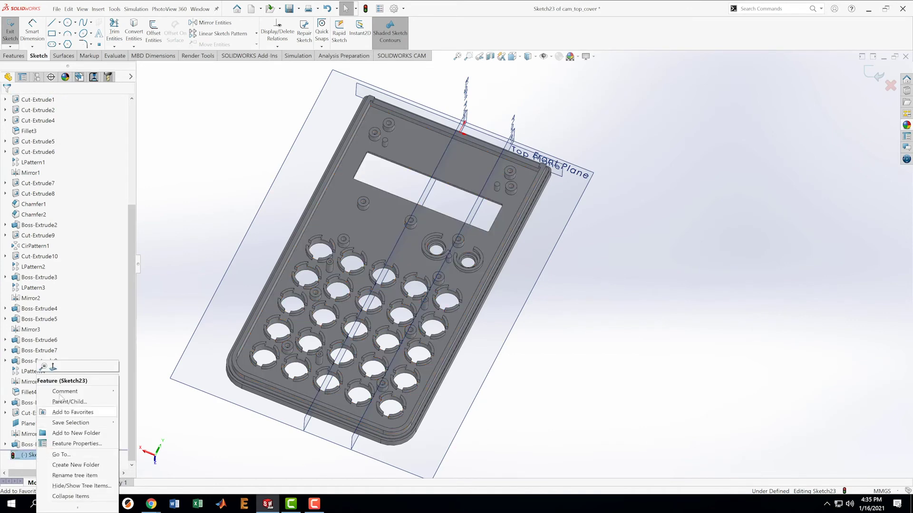
{"action": "left_click", "coordinate": [53, 367]}
{"action": "scroll", "coordinate": [663, 328], "scroll_direction": "down", "scroll_amount": 2}
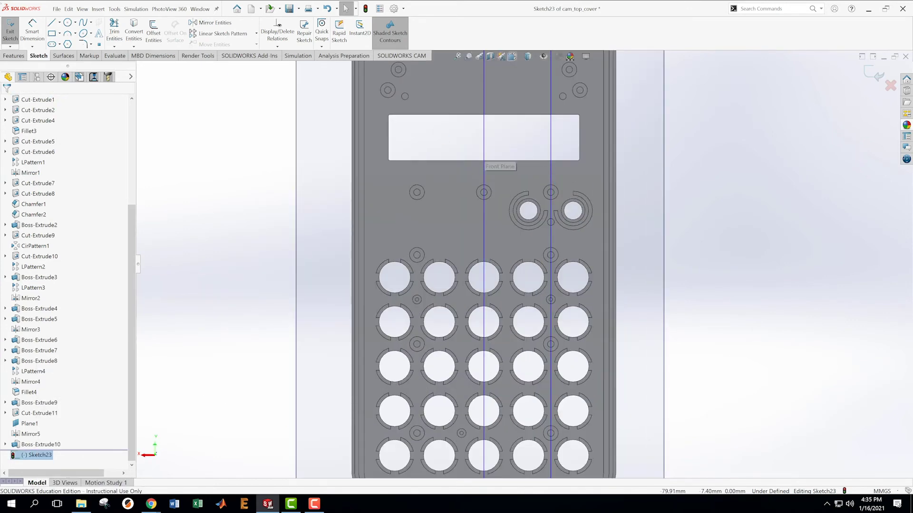
Sketch three small rectangles, each about 3.5 mm wide, beside the display window: one at its lower left and two on its right side
{"action": "left_click", "coordinate": [52, 34]}
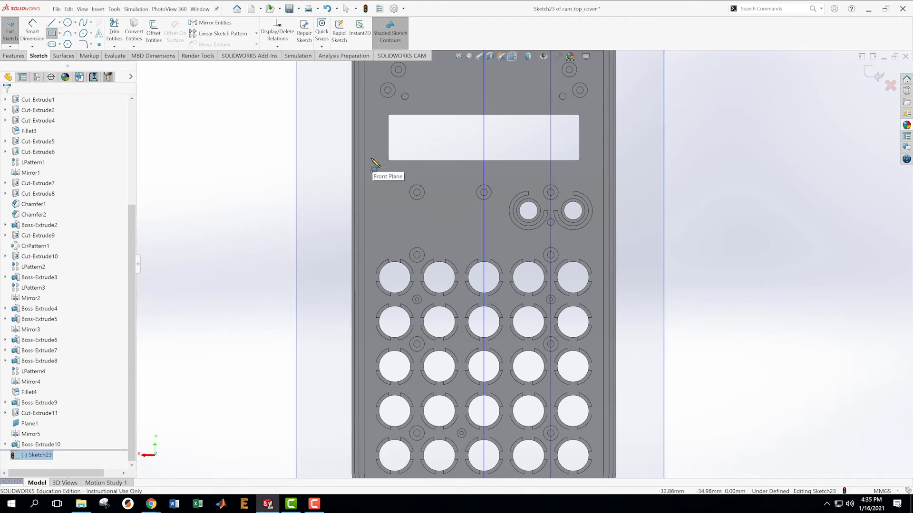
{"action": "left_click", "coordinate": [369, 149]}
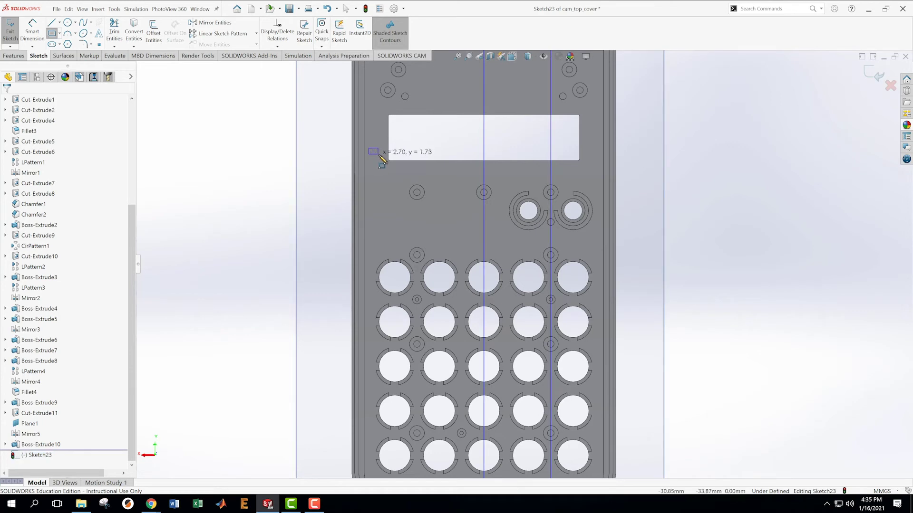
{"action": "left_click", "coordinate": [382, 155]}
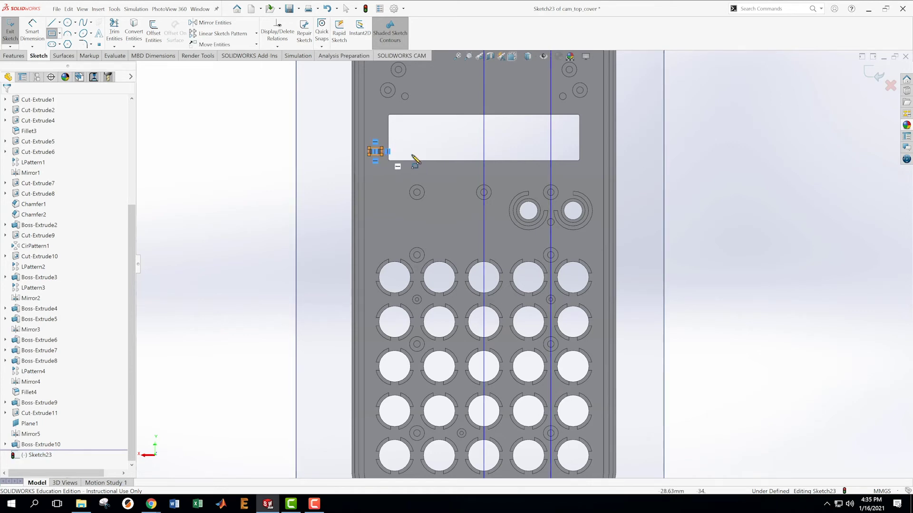
{"action": "left_click", "coordinate": [585, 150]}
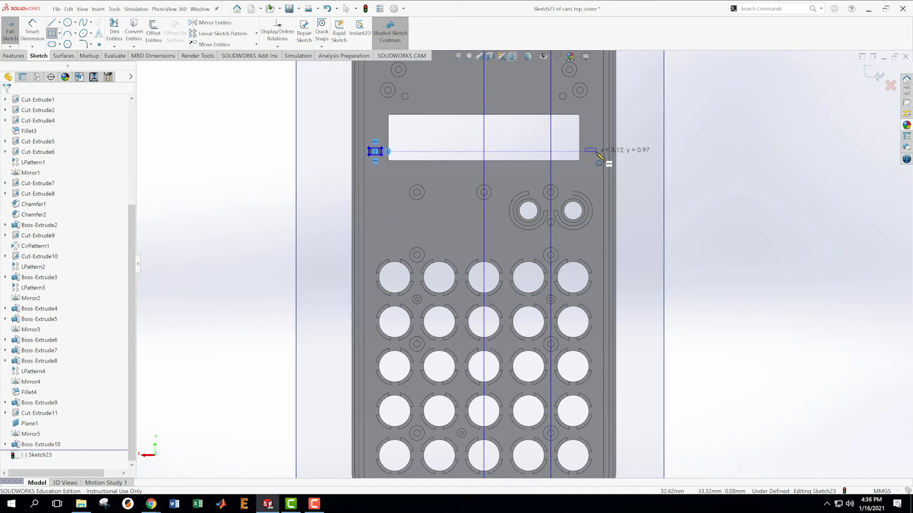
{"action": "left_click", "coordinate": [597, 155]}
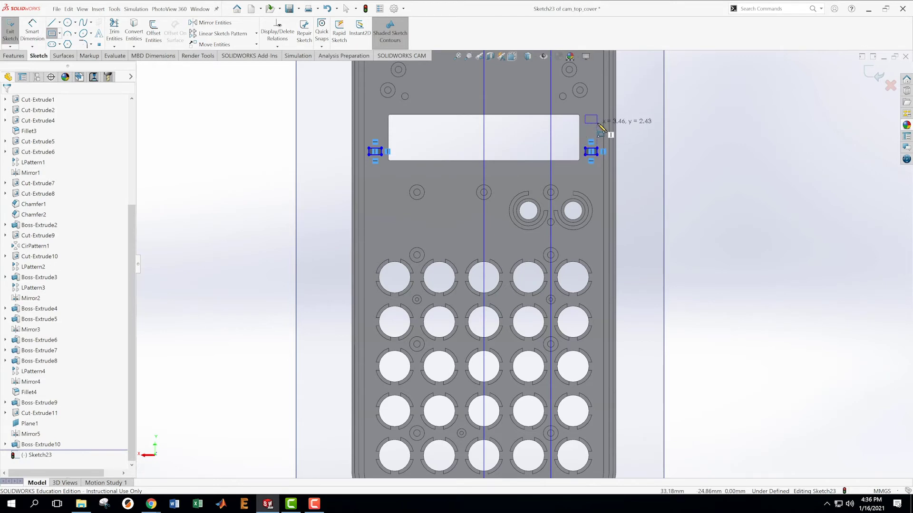
{"action": "left_click", "coordinate": [596, 123]}
{"action": "key", "text": "Escape"}
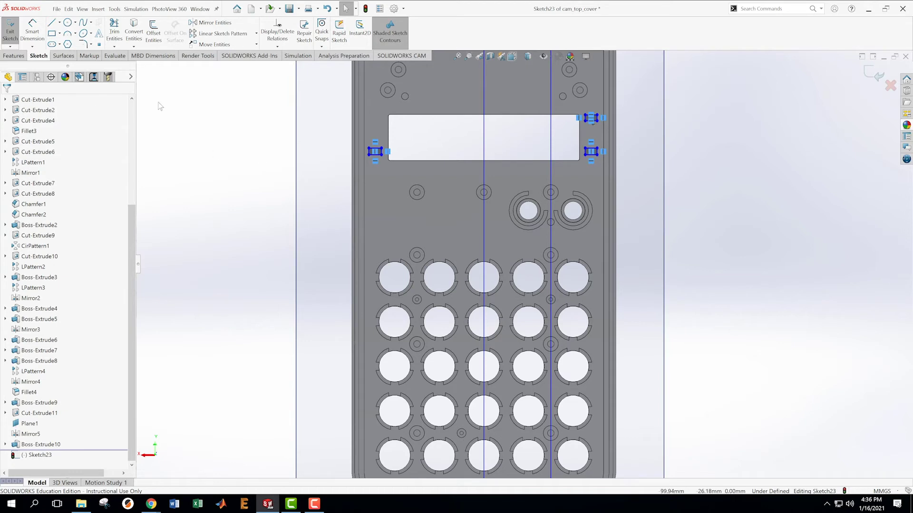
Add an equal relation to the upper horizontal edges of the three small rectangles
{"action": "scroll", "coordinate": [371, 155], "scroll_direction": "down", "scroll_amount": 2}
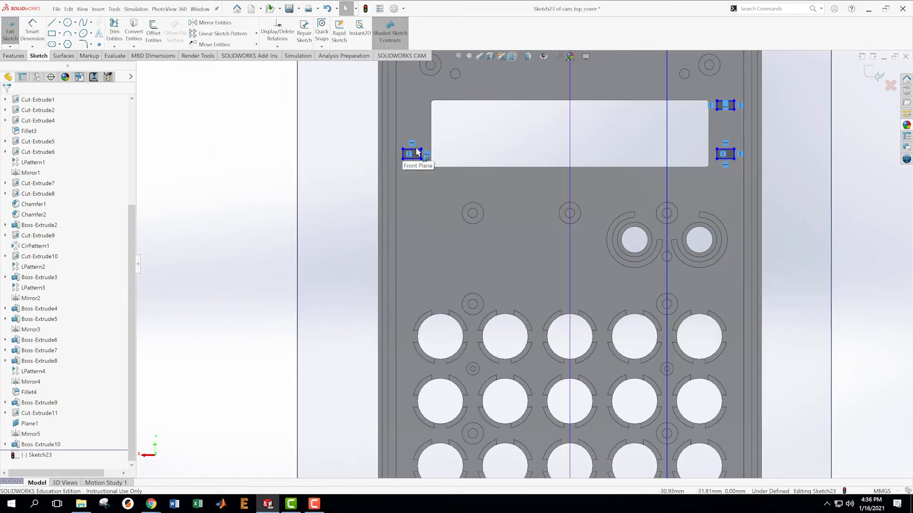
{"action": "left_click", "coordinate": [416, 150]}
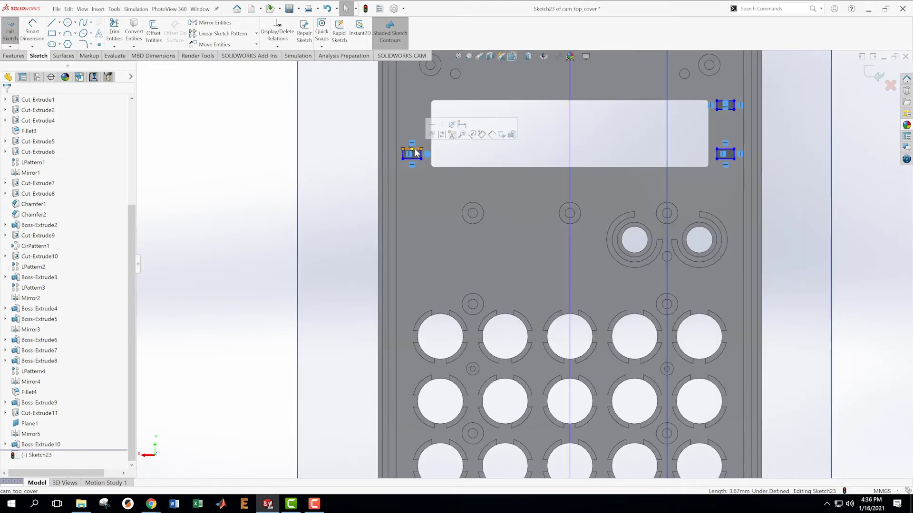
{"action": "left_click", "coordinate": [726, 150], "text": "ctrl"}
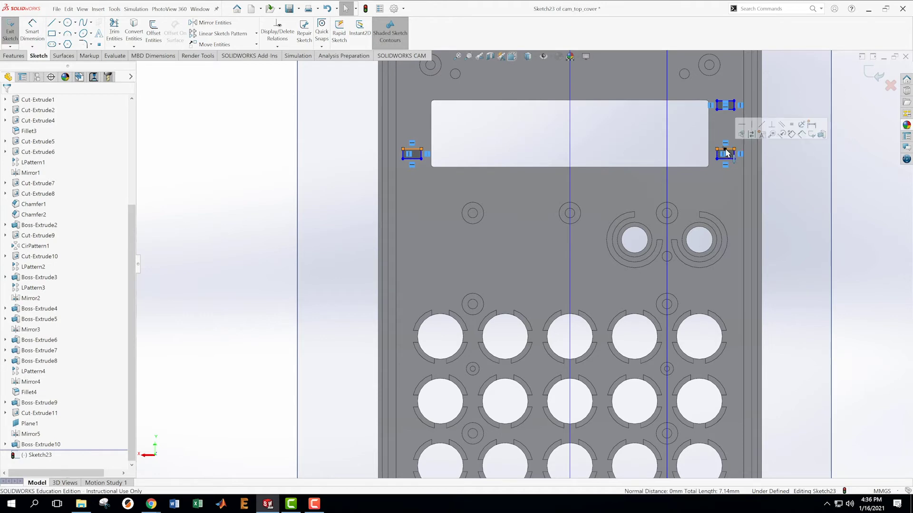
{"action": "left_click", "coordinate": [724, 102], "text": "ctrl"}
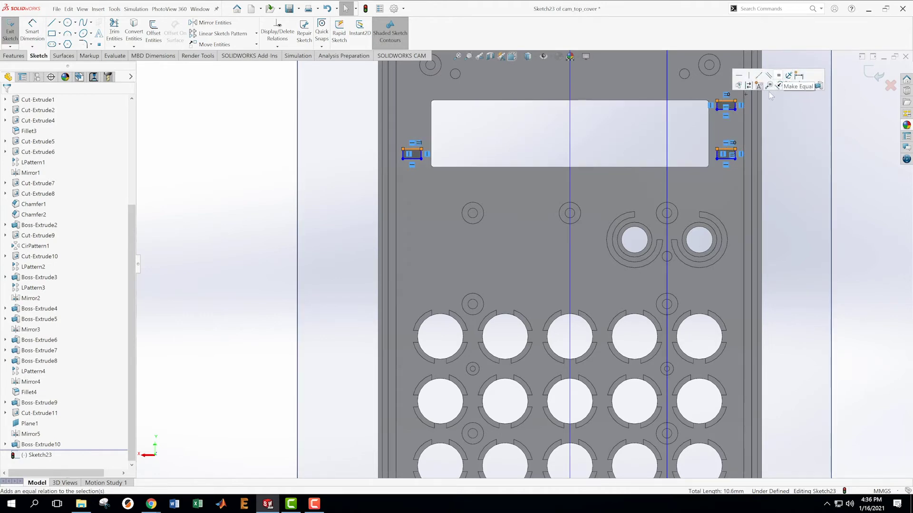
{"action": "left_click", "coordinate": [789, 75]}
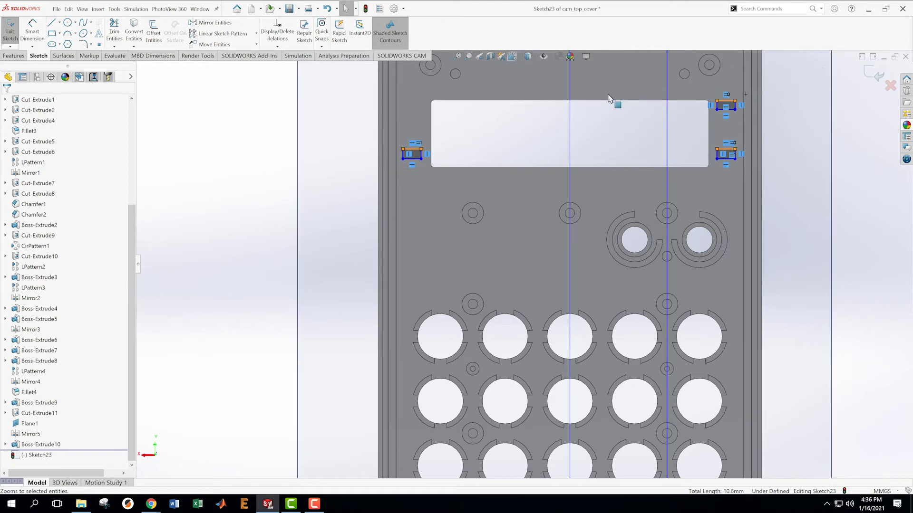
Add an equal relation to the left vertical edges of the three small rectangles
{"action": "left_click", "coordinate": [403, 155]}
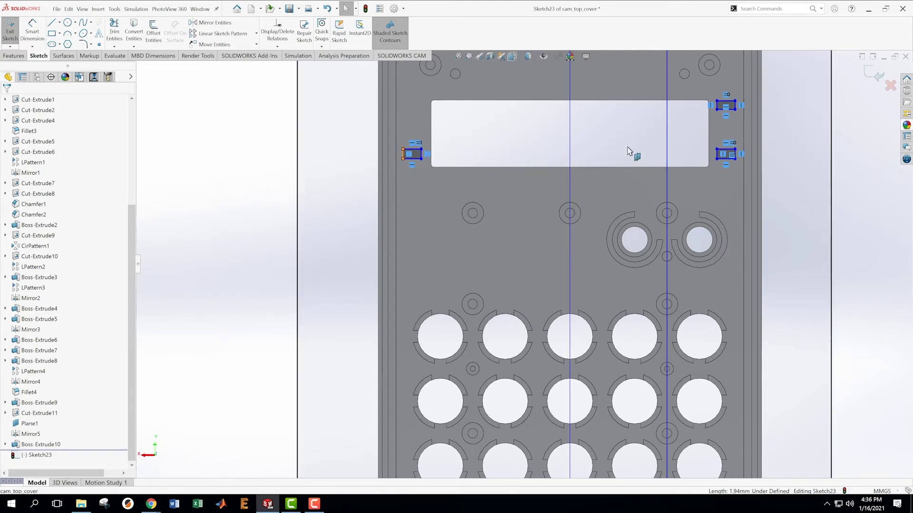
{"action": "left_click", "coordinate": [718, 155], "text": "ctrl"}
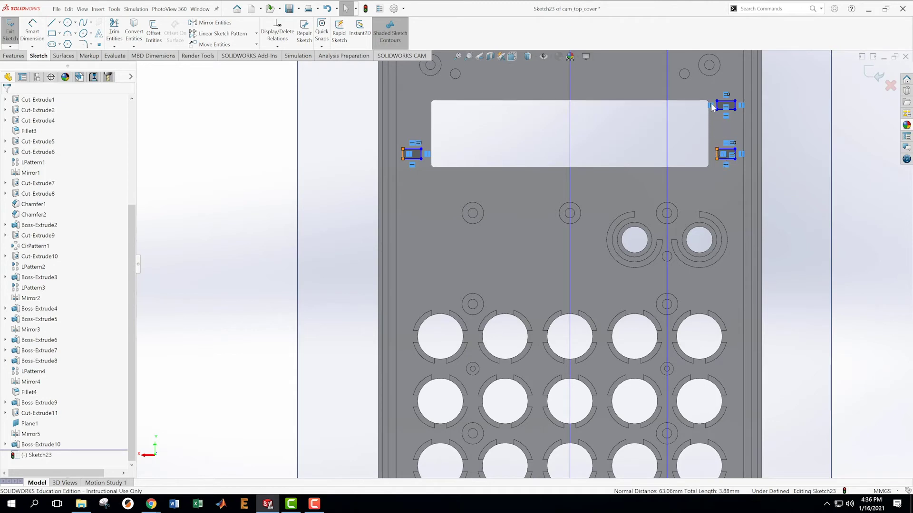
{"action": "left_click", "coordinate": [718, 105], "text": "ctrl"}
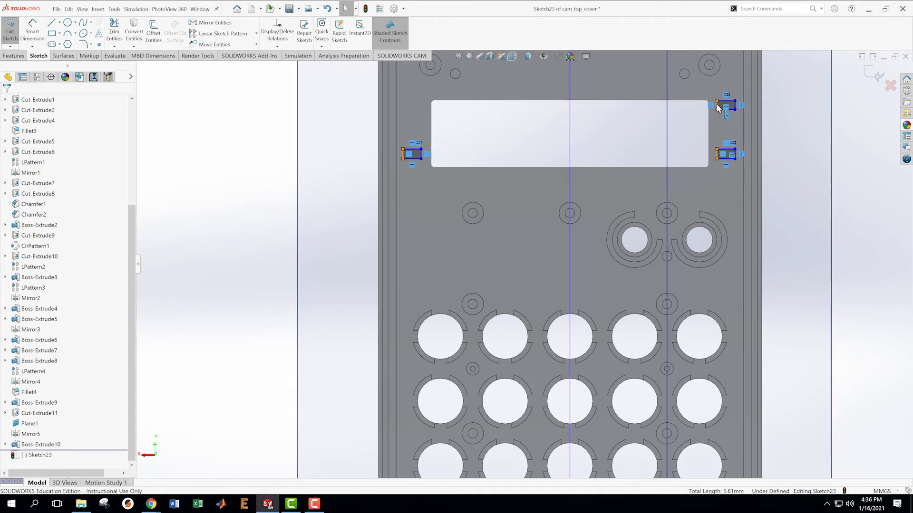
{"action": "left_click", "coordinate": [773, 84]}
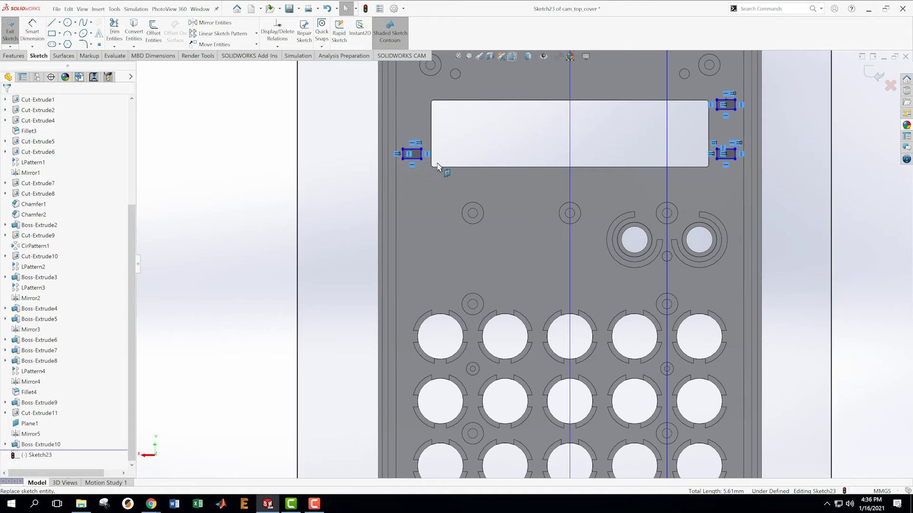
Dimension the rectangle left of the display window to 3.5 mm wide and 1.2 mm high
{"action": "key", "text": "s"}
{"action": "left_click", "coordinate": [440, 182]}
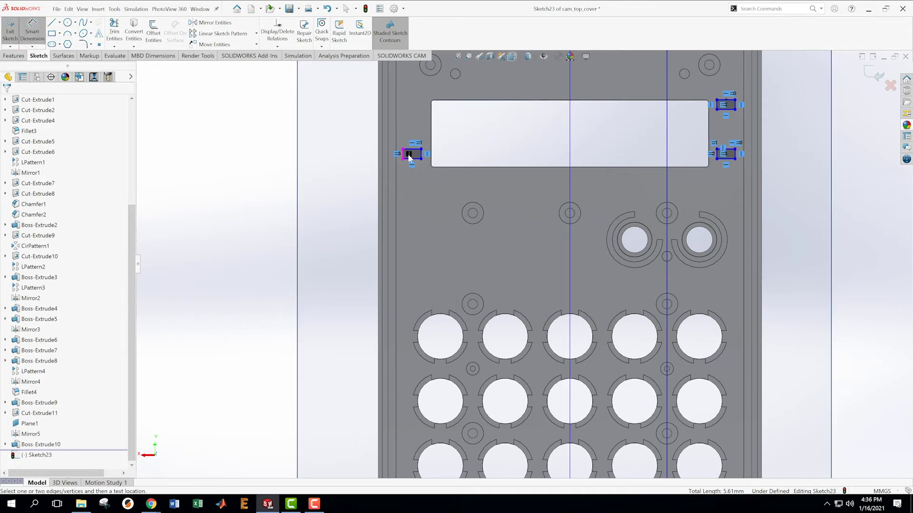
{"action": "left_click", "coordinate": [412, 149]}
{"action": "left_click", "coordinate": [417, 128]}
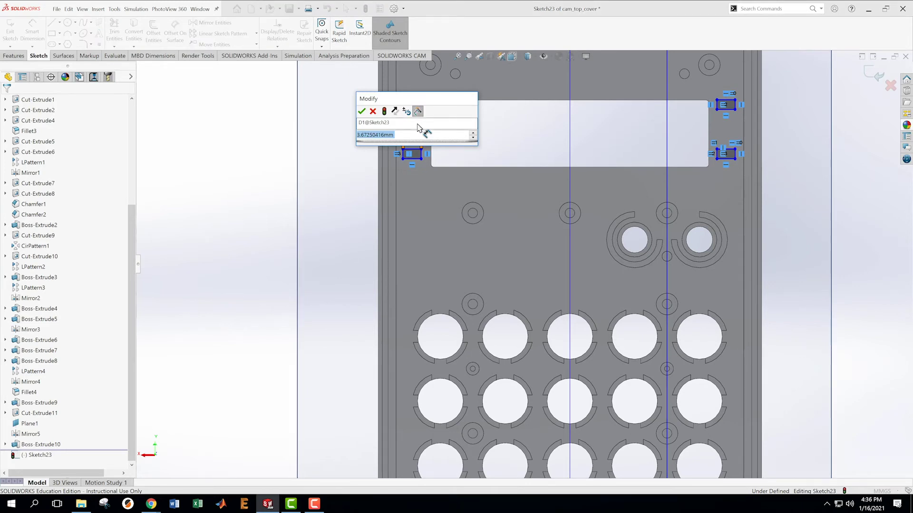
{"action": "type", "text": "3.5"}
{"action": "key", "text": "Return"}
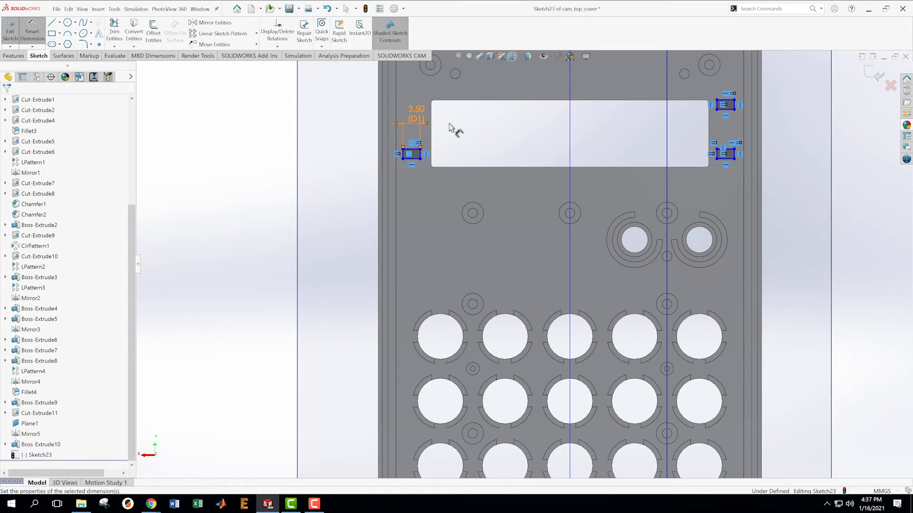
{"action": "left_click", "coordinate": [403, 155]}
{"action": "left_click", "coordinate": [347, 157]}
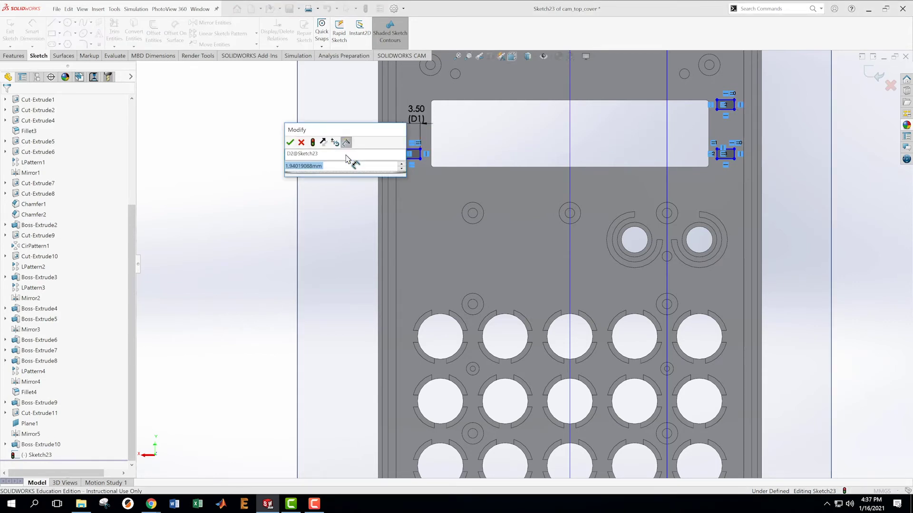
{"action": "type", "text": "1.2"}
{"action": "key", "text": "Return"}
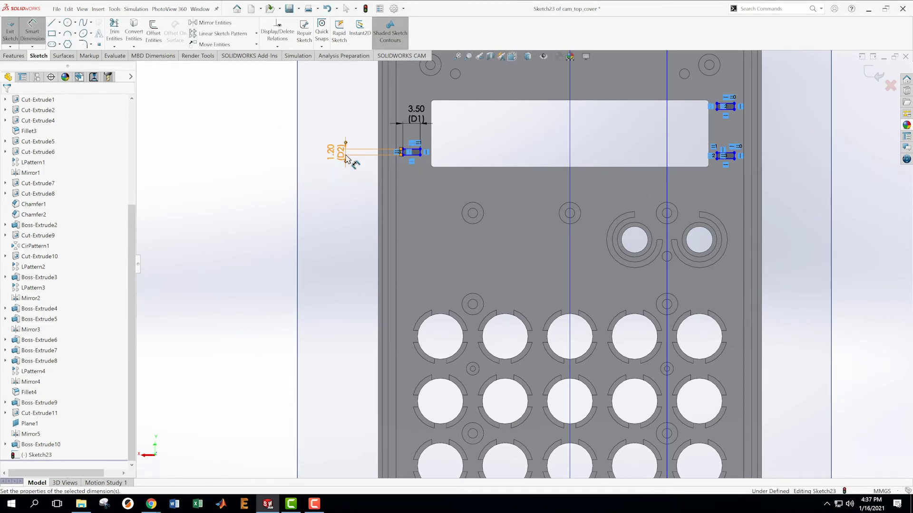
{"action": "key", "text": "Escape"}
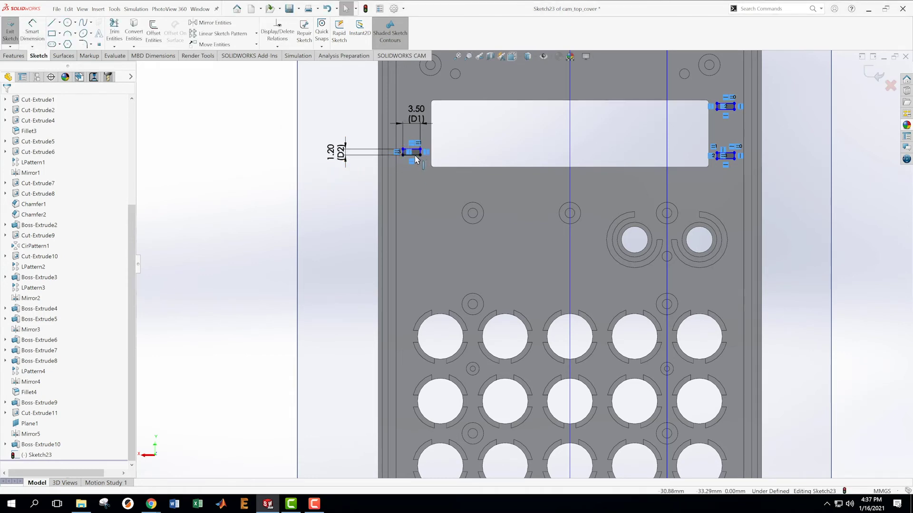
Make the bottom edges of the two lower rectangles collinear, and likewise the right edges of the two rectangles right of the window
{"action": "left_click", "coordinate": [730, 159], "text": "ctrl"}
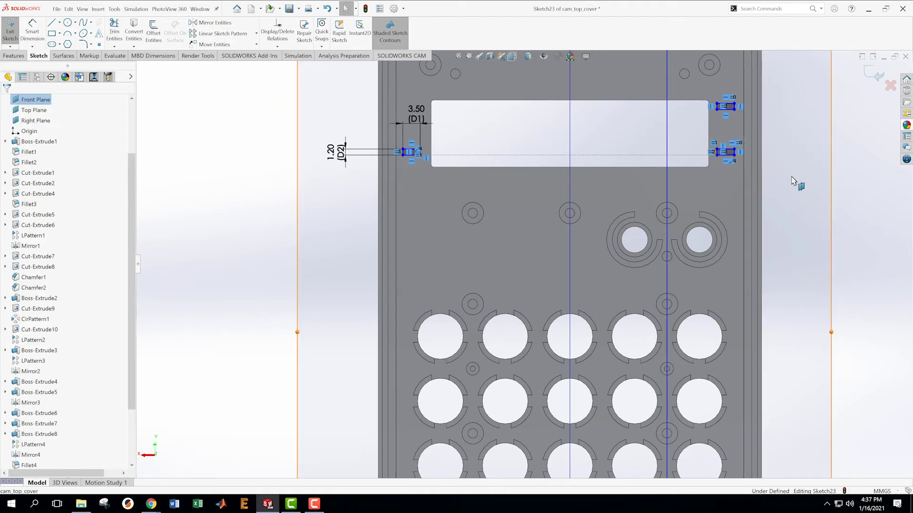
{"action": "scroll", "coordinate": [779, 161], "scroll_direction": "down", "scroll_amount": 3}
{"action": "scroll", "coordinate": [836, 130], "scroll_direction": "down", "scroll_amount": 2}
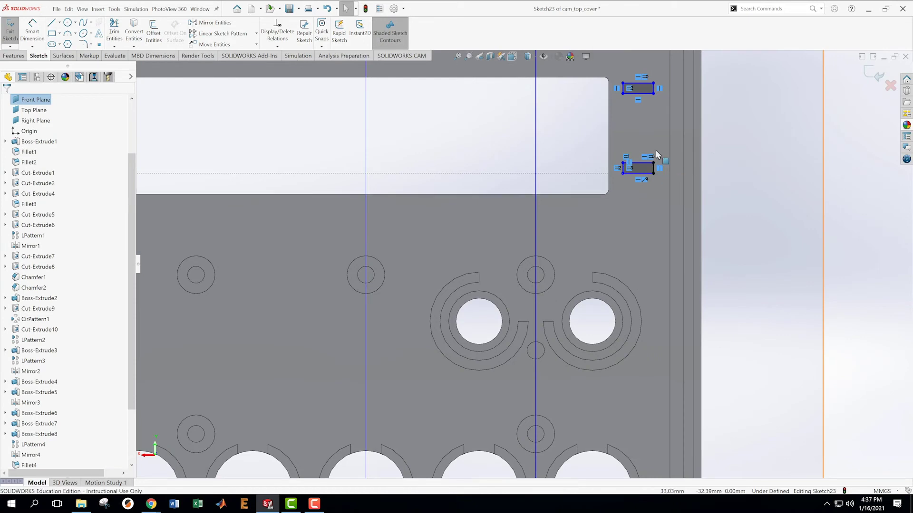
{"action": "left_click", "coordinate": [654, 89], "text": "ctrl"}
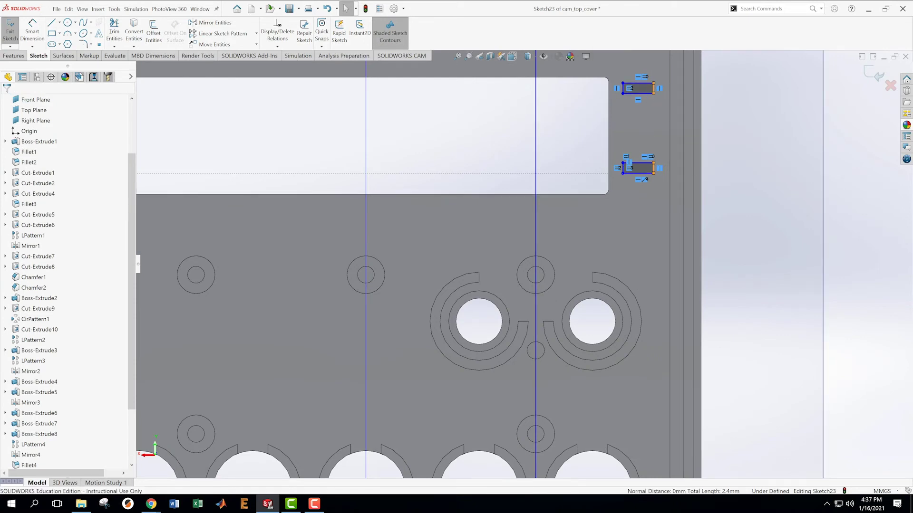
{"action": "left_click", "coordinate": [689, 67]}
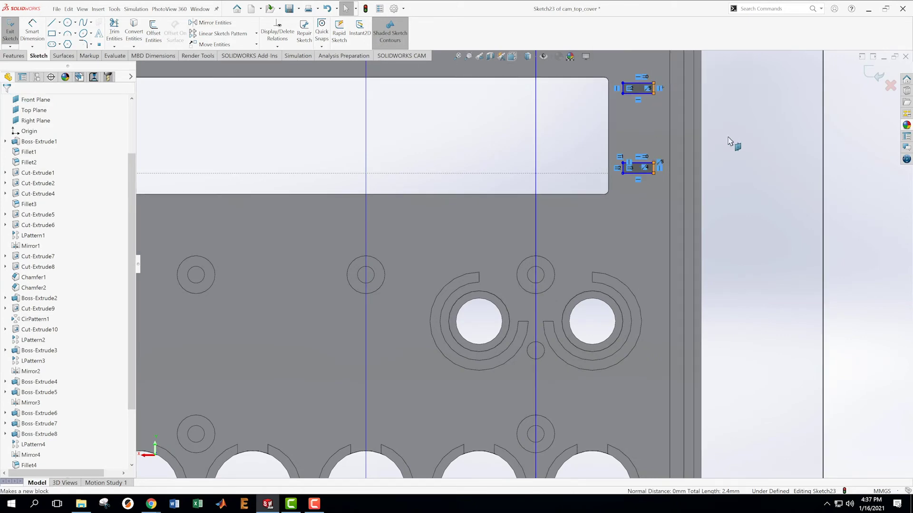
Dimension the inner vertical edge of the lower rectangle right of the display window 30.1 mm from the Right Plane
{"action": "key", "text": "z"}
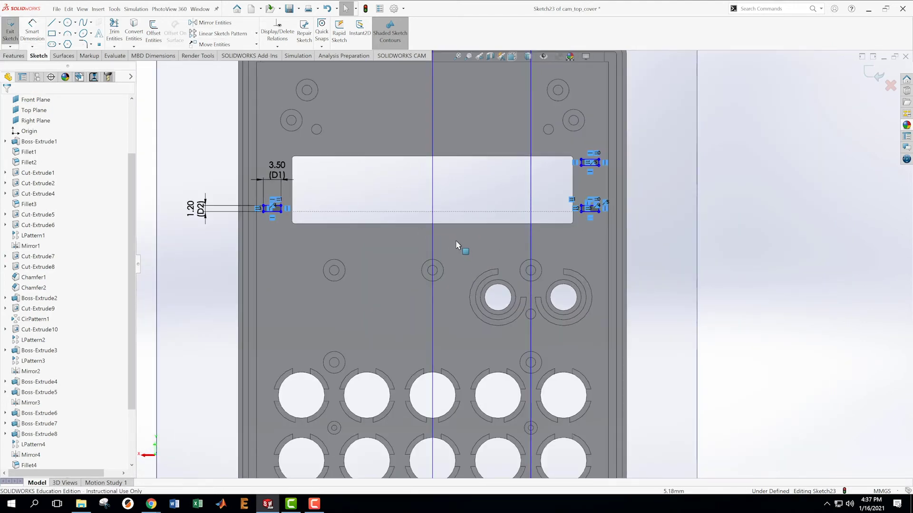
{"action": "left_click", "coordinate": [432, 239]}
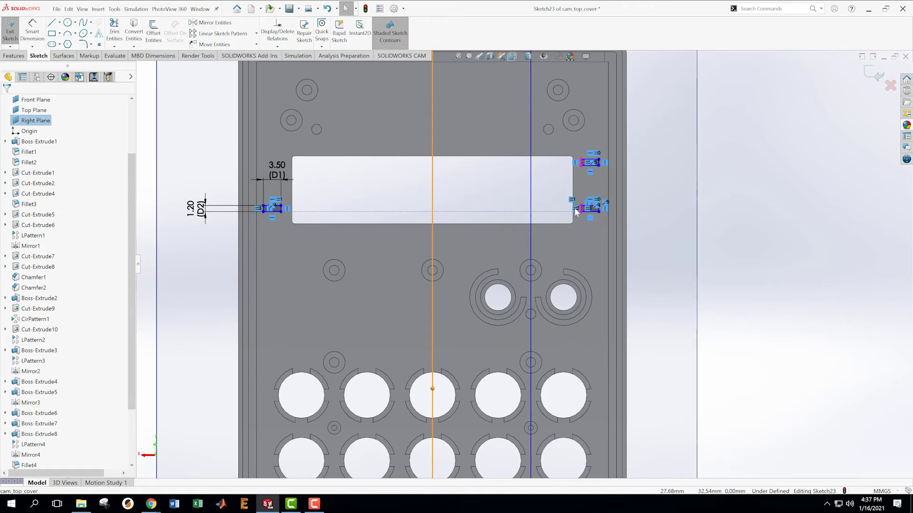
{"action": "key", "text": "Escape"}
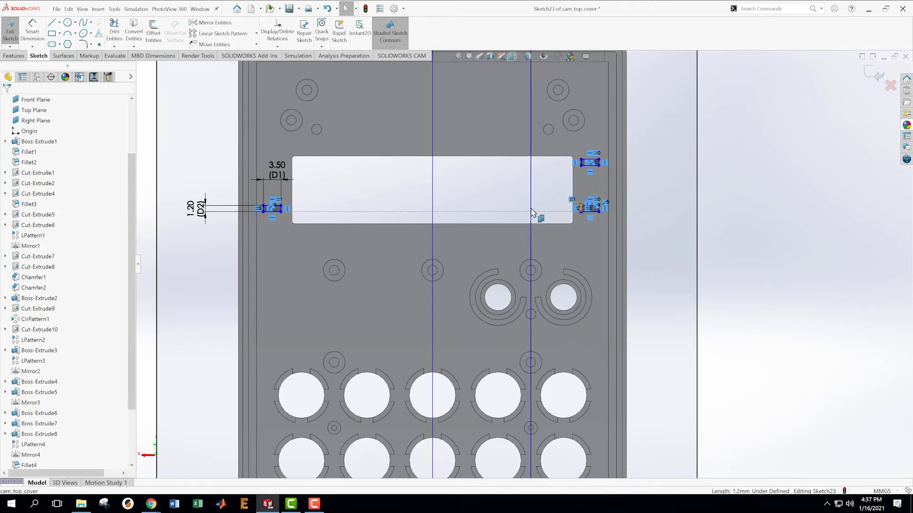
{"action": "left_click", "coordinate": [32, 29]}
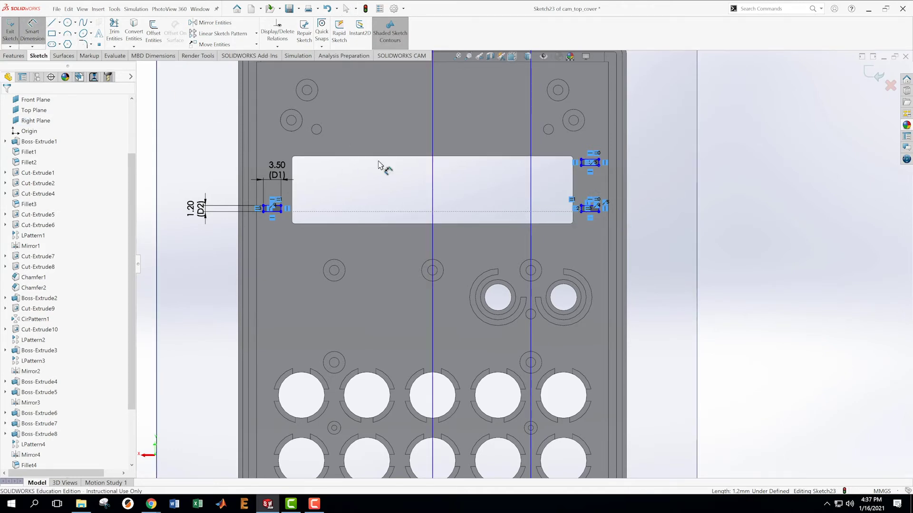
{"action": "left_click", "coordinate": [432, 187]}
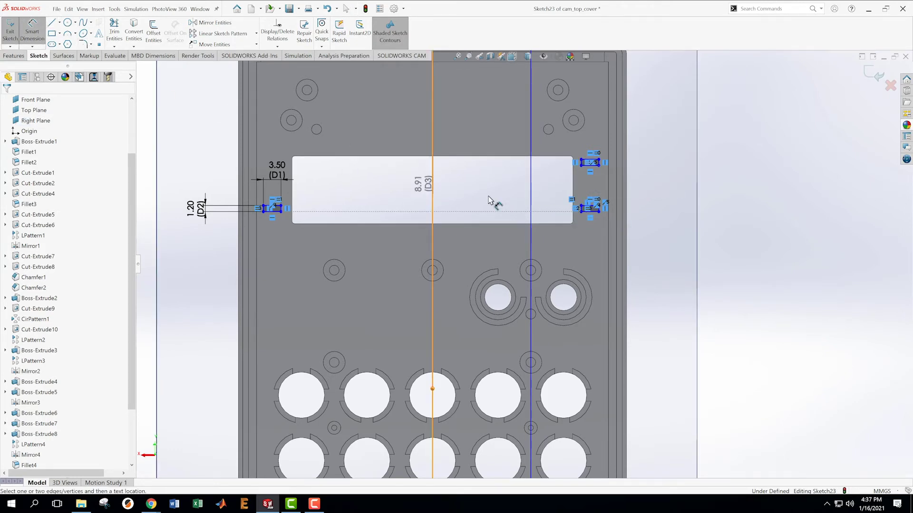
{"action": "left_click", "coordinate": [581, 209]}
{"action": "left_click", "coordinate": [500, 244]}
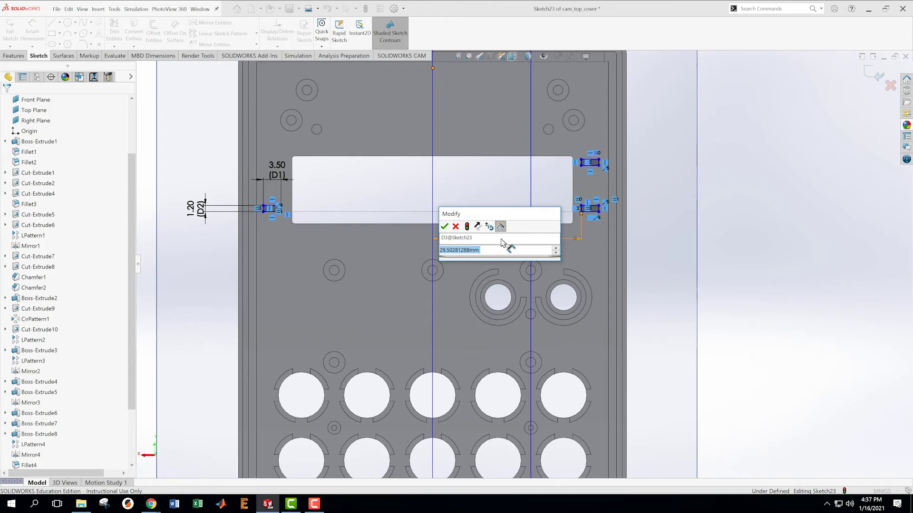
{"action": "type", "text": "33.6-3."}
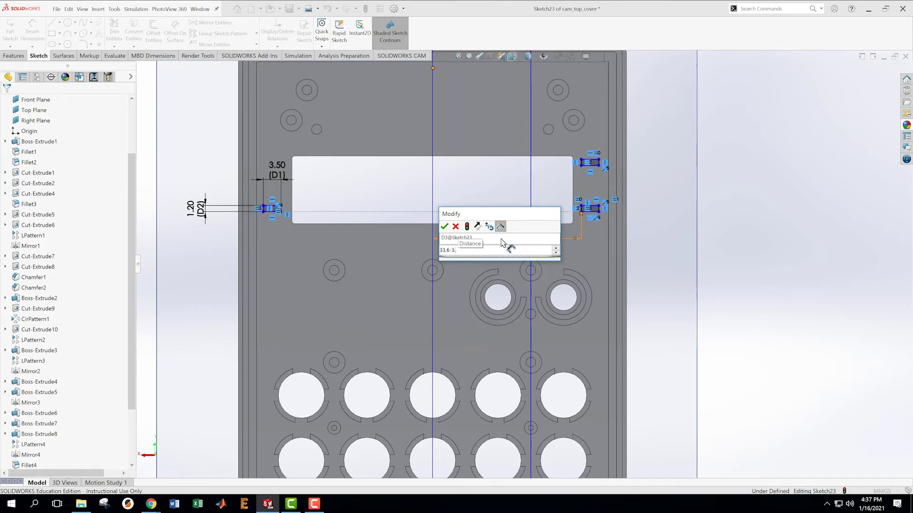
{"action": "key", "text": "Return"}
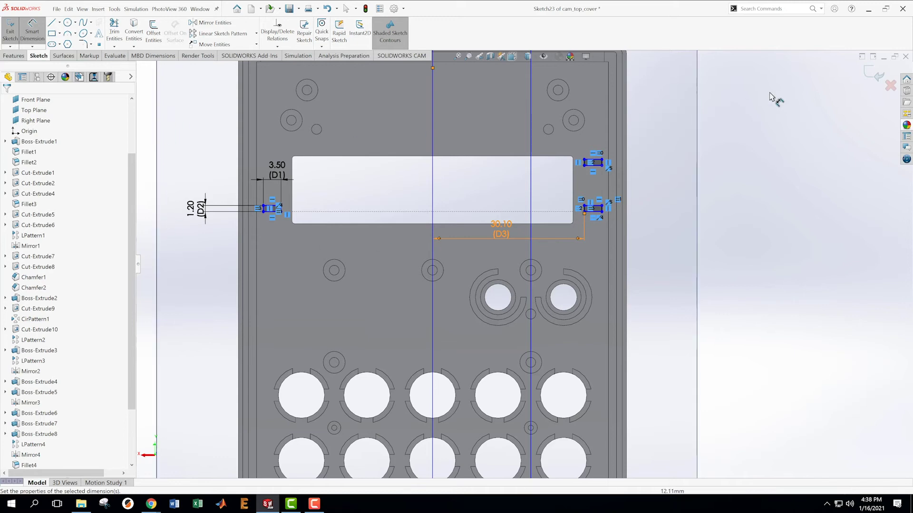
Dimension the inner vertical edge of the rectangle left of the display window 30.1 mm from the Right Plane
{"action": "left_click", "coordinate": [433, 261]}
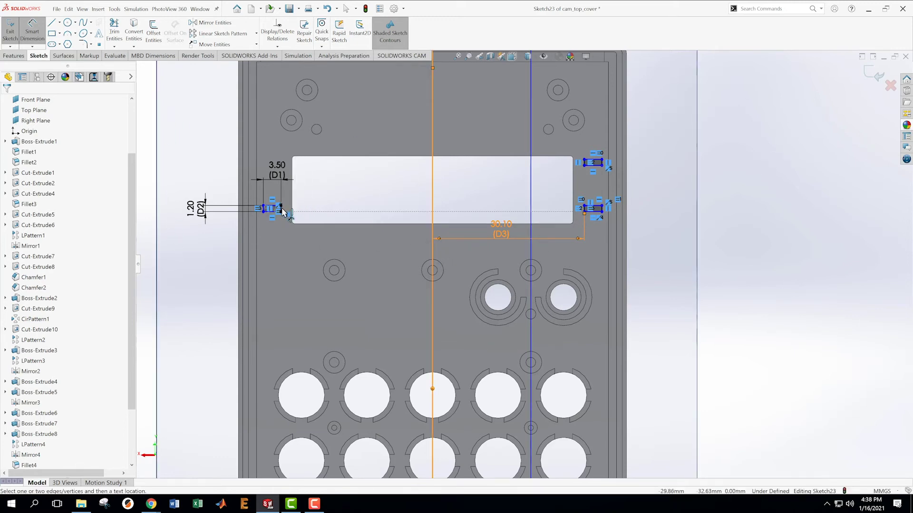
{"action": "left_click", "coordinate": [281, 207]}
{"action": "left_click", "coordinate": [344, 251]}
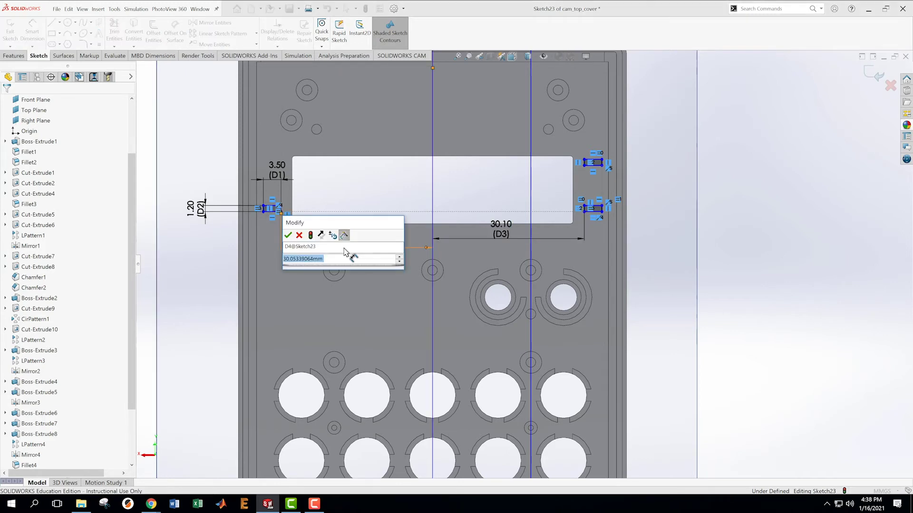
{"action": "type", "text": "30.1"}
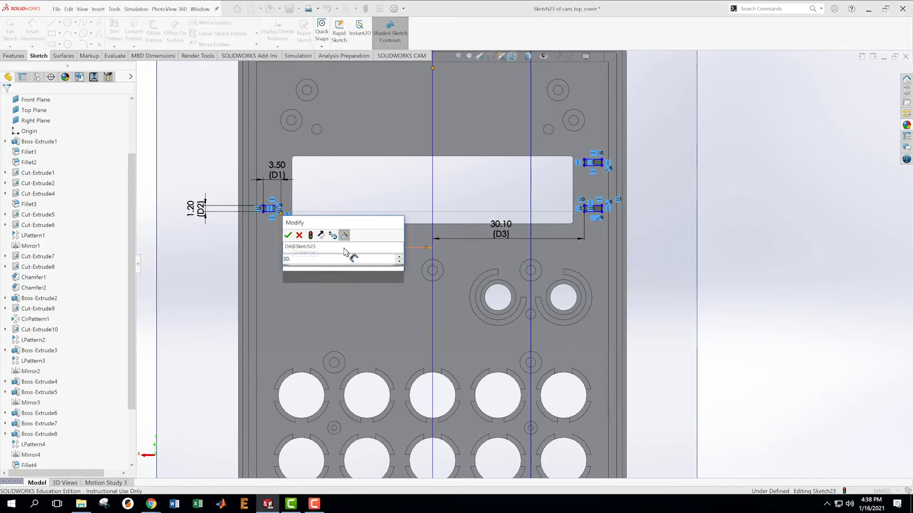
{"action": "key", "text": "Return"}
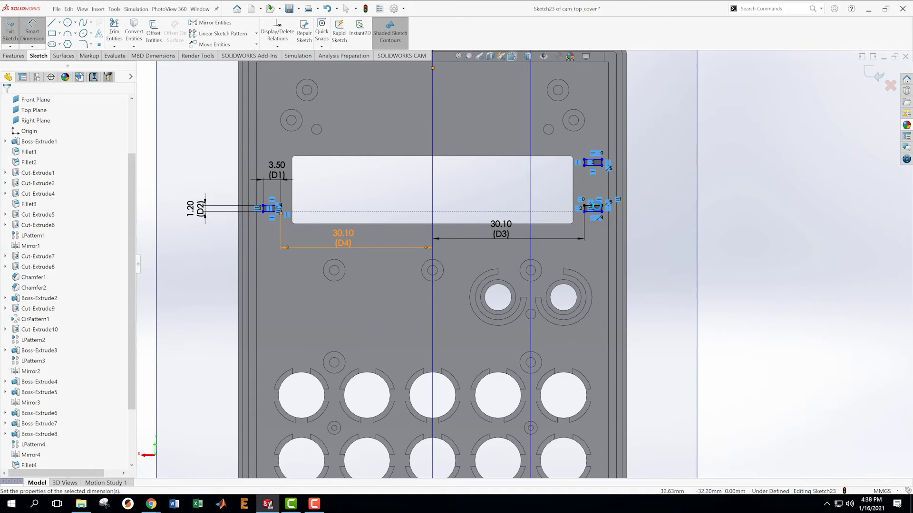
Dimension the upper edge of the lower rectangle right of the window 36.07 mm below the Top Plane
{"action": "left_click", "coordinate": [594, 205]}
{"action": "scroll", "coordinate": [647, 199], "scroll_direction": "up", "scroll_amount": 5}
{"action": "scroll", "coordinate": [646, 196], "scroll_direction": "down", "scroll_amount": 2}
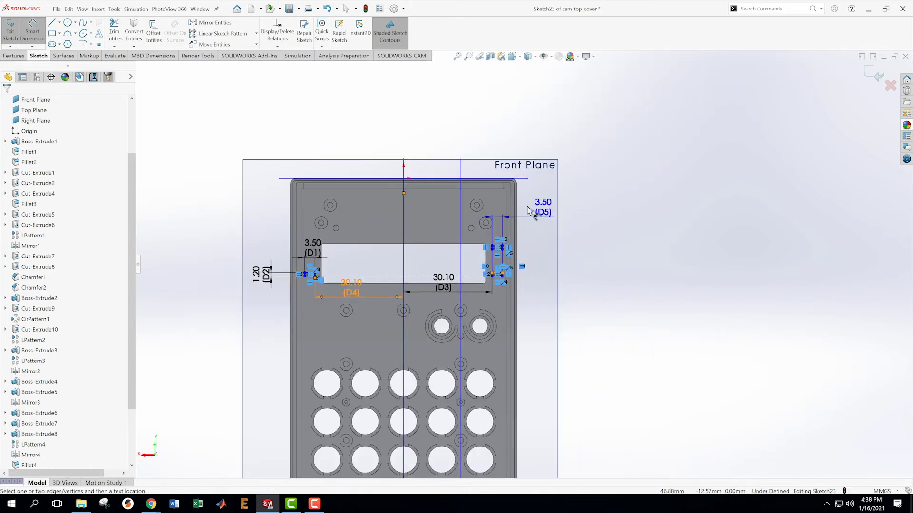
{"action": "left_click", "coordinate": [511, 179]}
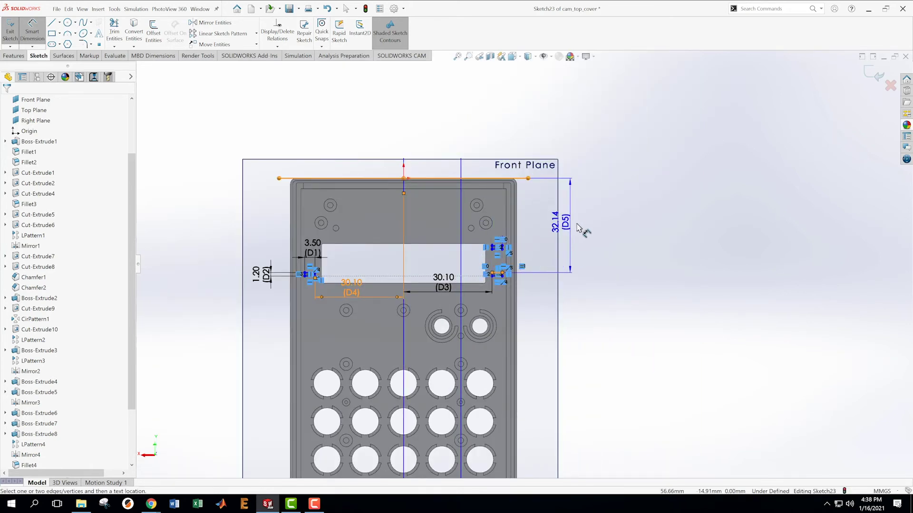
{"action": "left_click", "coordinate": [581, 228]}
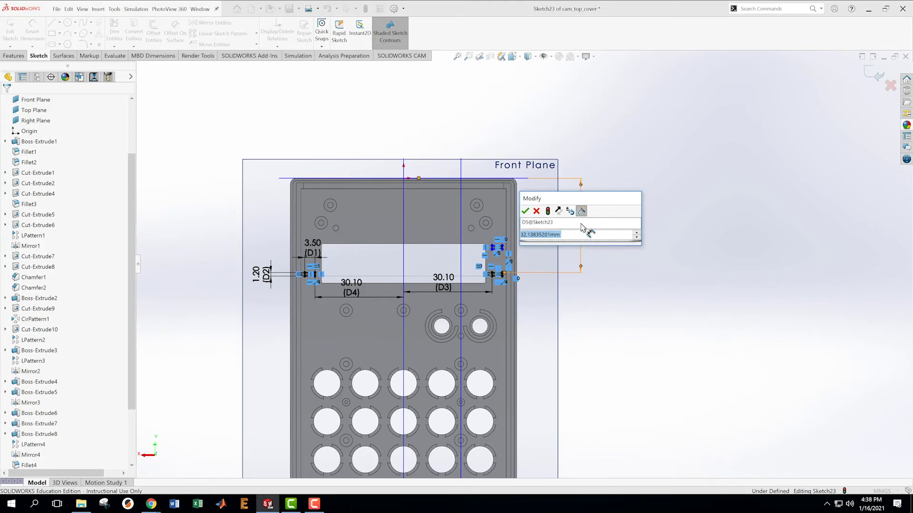
{"action": "type", "text": "36.07"}
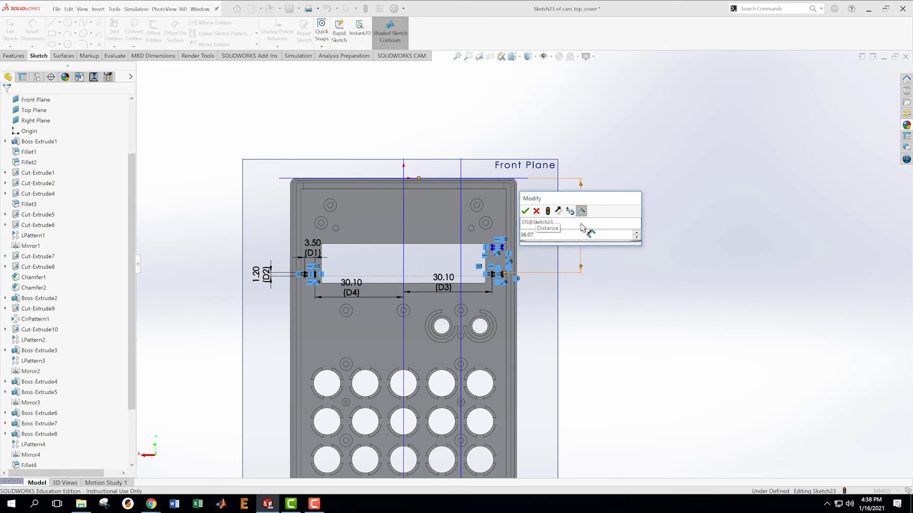
{"action": "key", "text": "Return"}
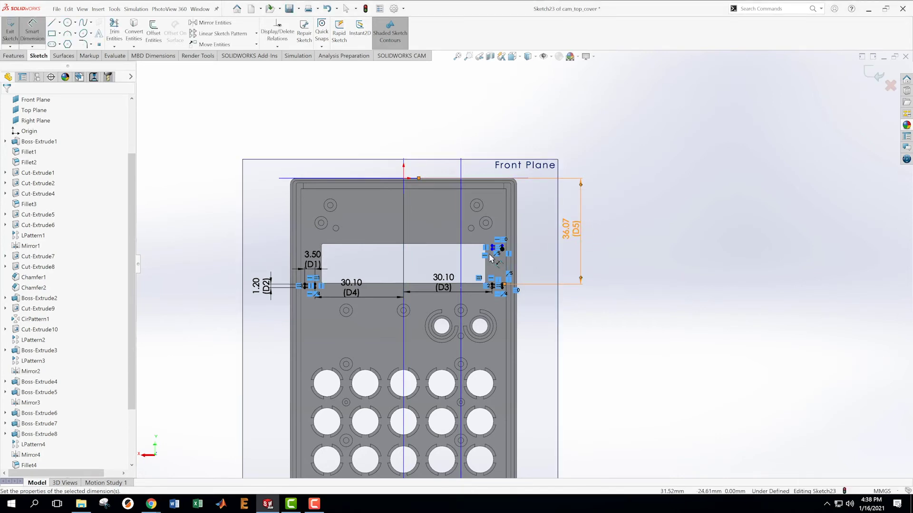
{"action": "scroll", "coordinate": [499, 250], "scroll_direction": "down", "scroll_amount": 5}
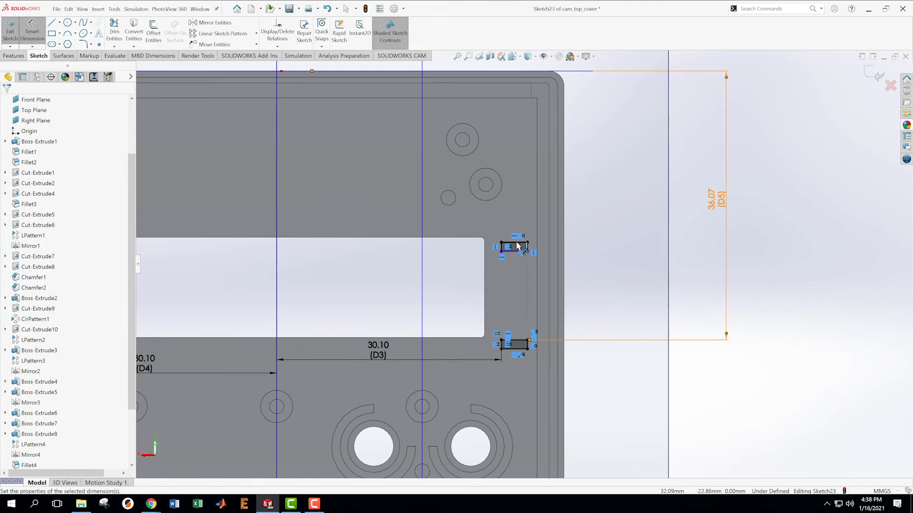
{"action": "left_click", "coordinate": [516, 242]}
{"action": "scroll", "coordinate": [570, 167], "scroll_direction": "up", "scroll_amount": 4}
{"action": "scroll", "coordinate": [570, 173], "scroll_direction": "down", "scroll_amount": 2}
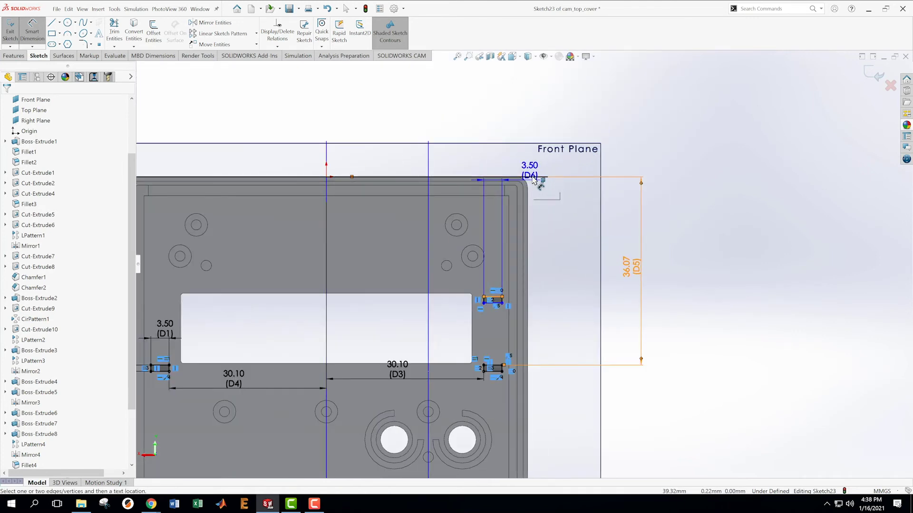
{"action": "left_click", "coordinate": [533, 181]}
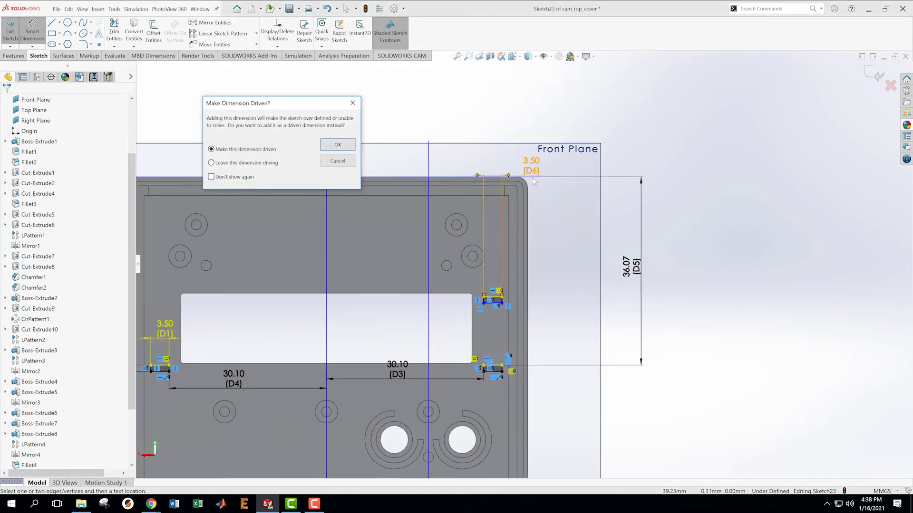
{"action": "left_click", "coordinate": [332, 164]}
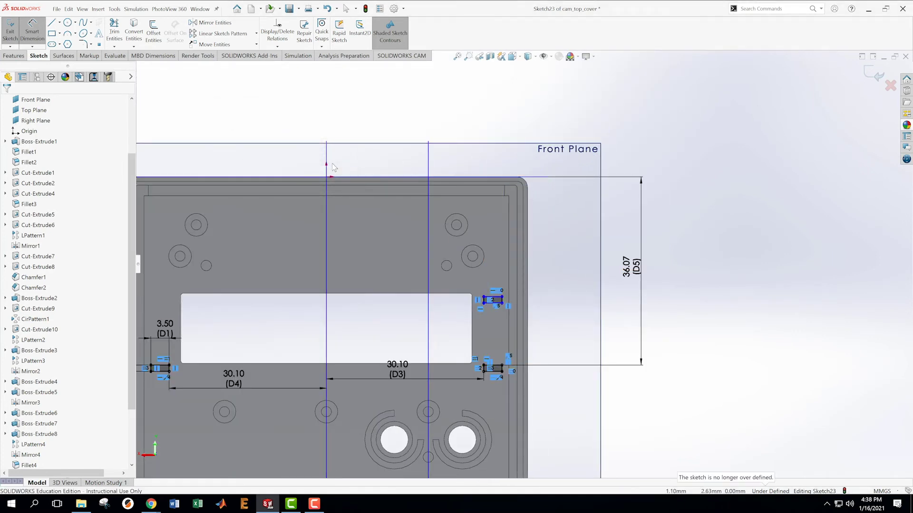
Dimension the upper edge of the upper rectangle right of the window 24.87 mm below the Top Plane and exit the sketch
{"action": "left_click", "coordinate": [494, 298]}
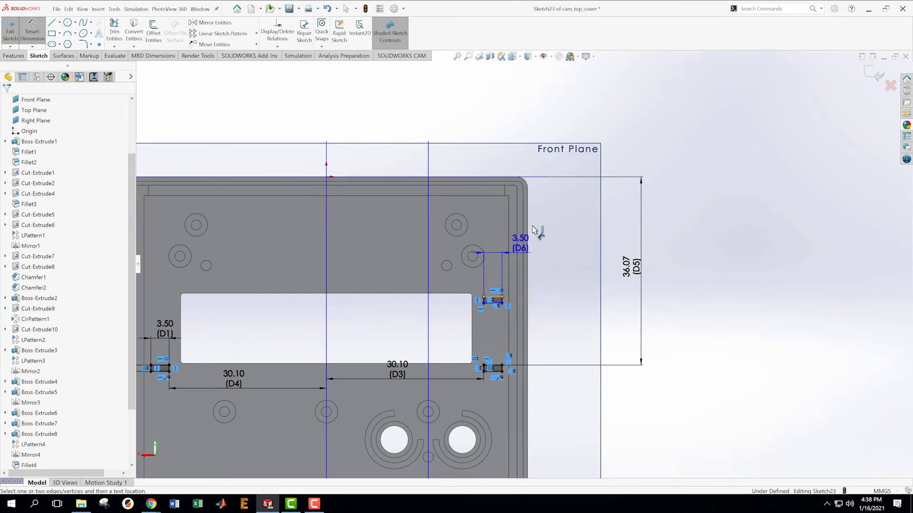
{"action": "left_click", "coordinate": [547, 177]}
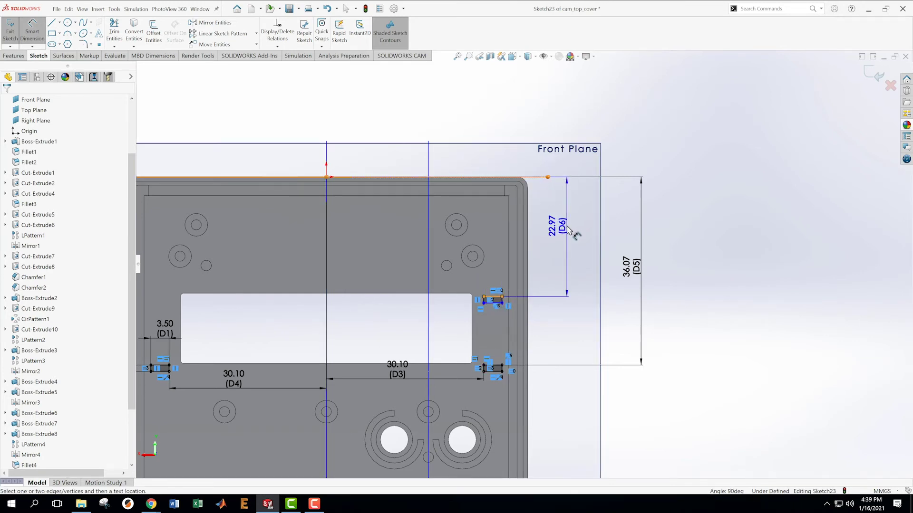
{"action": "left_click", "coordinate": [568, 230]}
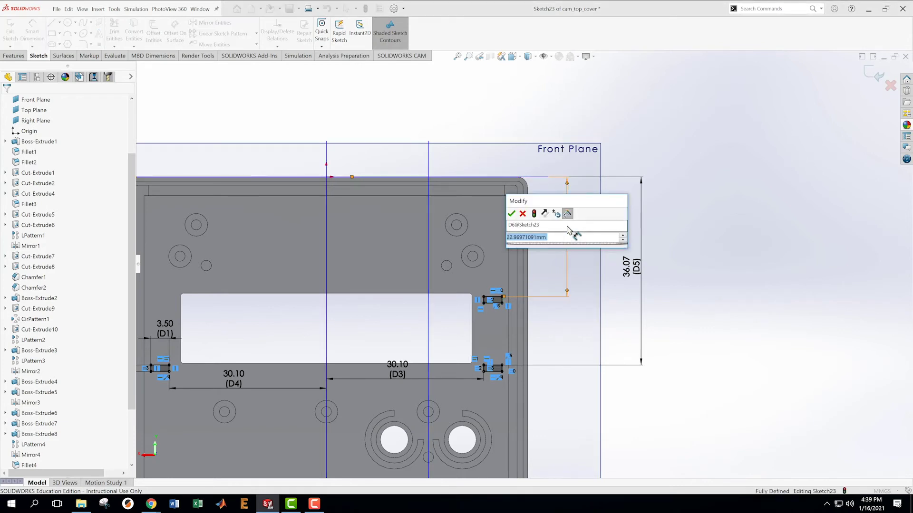
{"action": "type", "text": "24.8"}
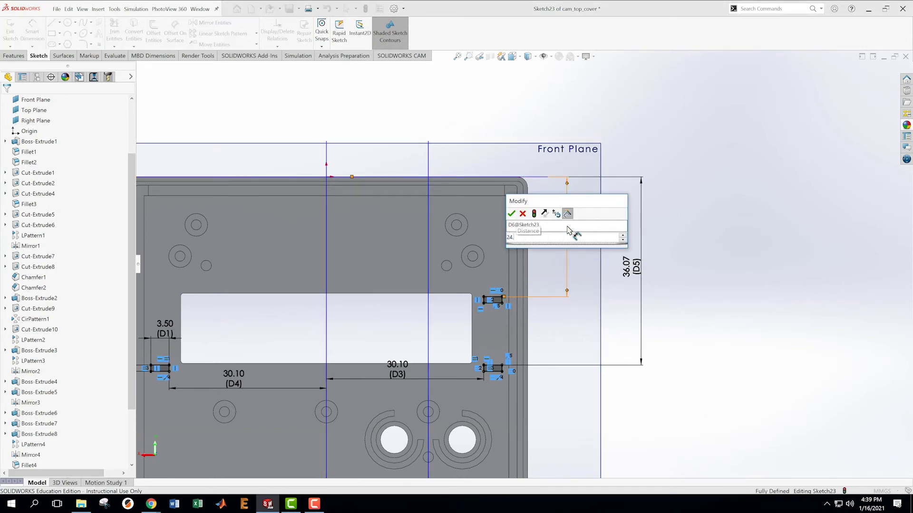
{"action": "type", "text": "7"}
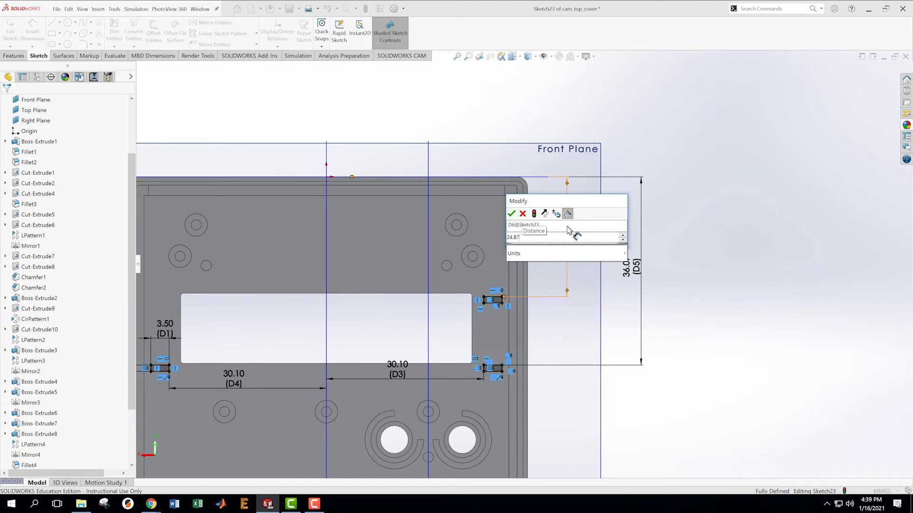
{"action": "key", "text": "Return"}
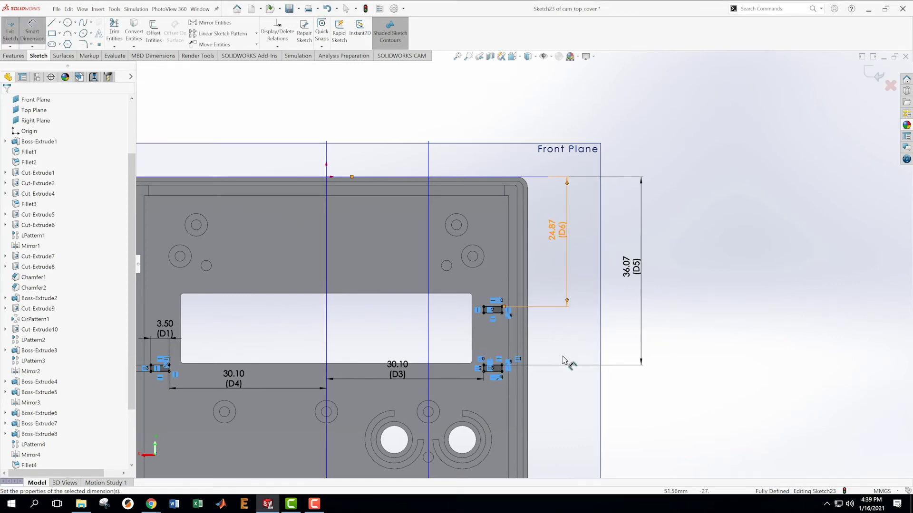
{"action": "key", "text": "z"}
{"action": "scroll", "coordinate": [475, 357], "scroll_direction": "up", "scroll_amount": 1}
{"action": "scroll", "coordinate": [641, 256], "scroll_direction": "down", "scroll_amount": 1}
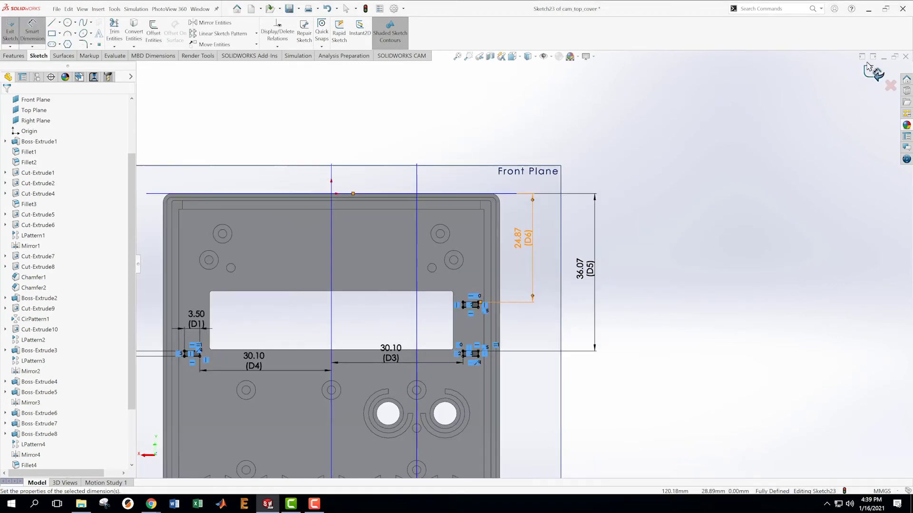
{"action": "left_click", "coordinate": [878, 76]}
Extrude the three small rectangles as a boss 3.1 mm deep, merged with the cover
{"action": "scroll", "coordinate": [610, 352], "scroll_direction": "down", "scroll_amount": 1}
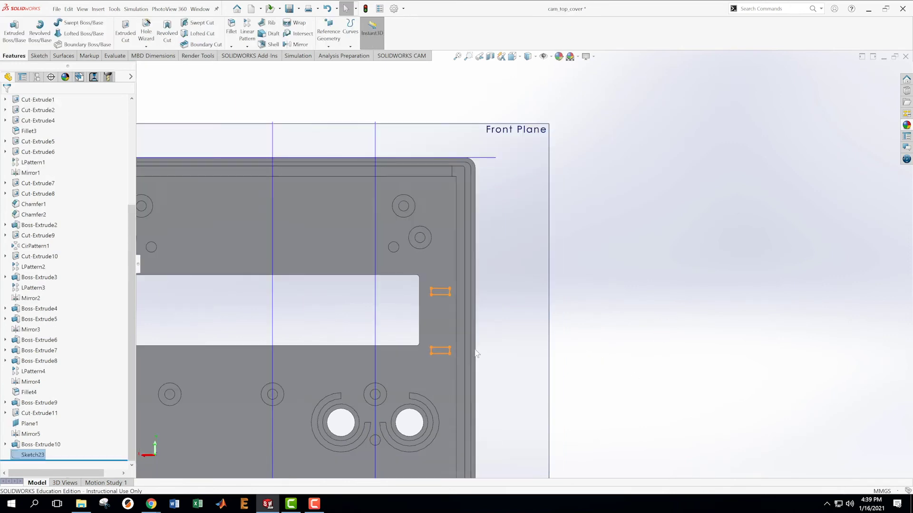
{"action": "scroll", "coordinate": [473, 350], "scroll_direction": "up", "scroll_amount": 3}
{"action": "scroll", "coordinate": [324, 296], "scroll_direction": "down", "scroll_amount": 1}
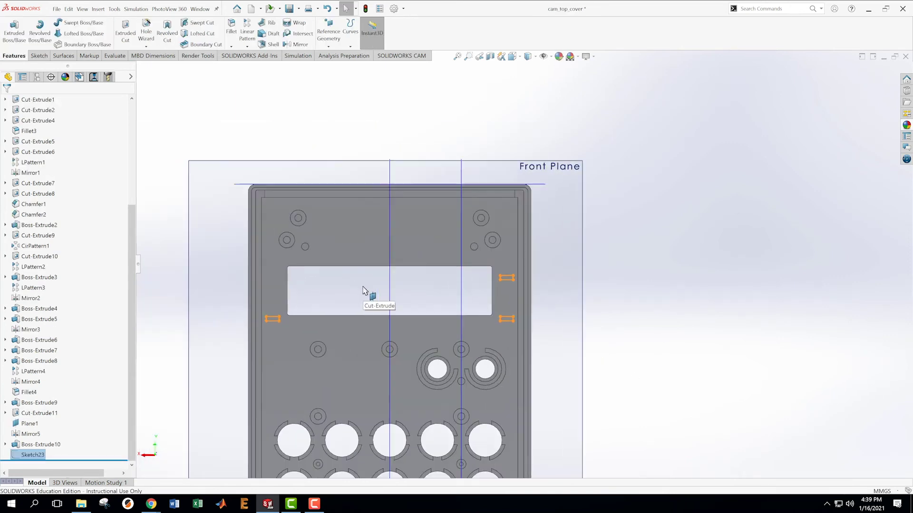
{"action": "left_click", "coordinate": [14, 29]}
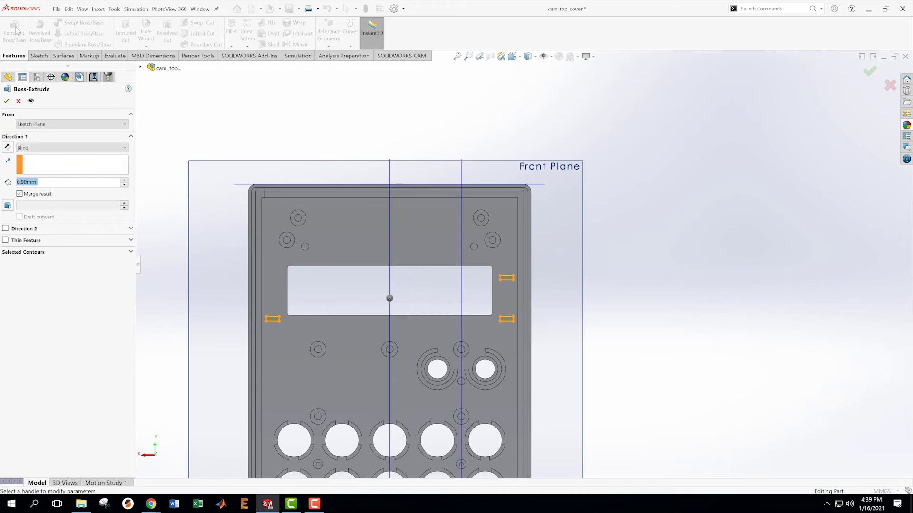
{"action": "type", "text": "3.1"}
{"action": "key", "text": "Return"}
{"action": "middle_click_drag", "start_coordinate": [644, 266], "coordinate": [797, 90]}
{"action": "left_click", "coordinate": [869, 72]}
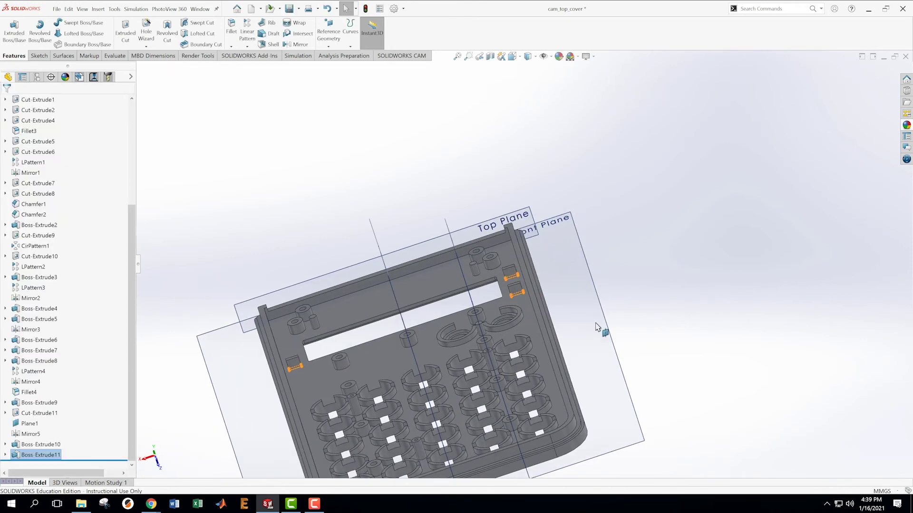
Clear the selection of the new extrusion and save the top cover part
{"action": "middle_click_drag", "start_coordinate": [598, 327], "coordinate": [592, 350]}
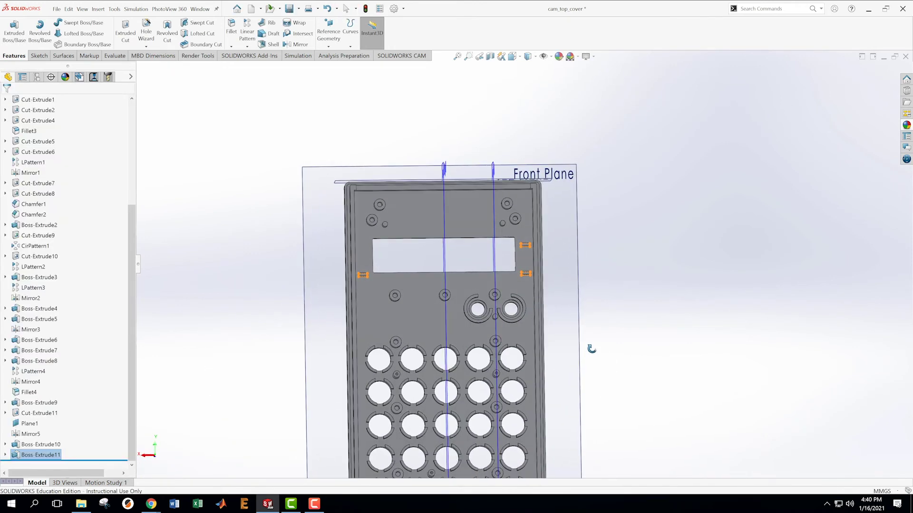
{"action": "left_click", "coordinate": [674, 283]}
{"action": "scroll", "coordinate": [523, 352], "scroll_direction": "down", "scroll_amount": 2}
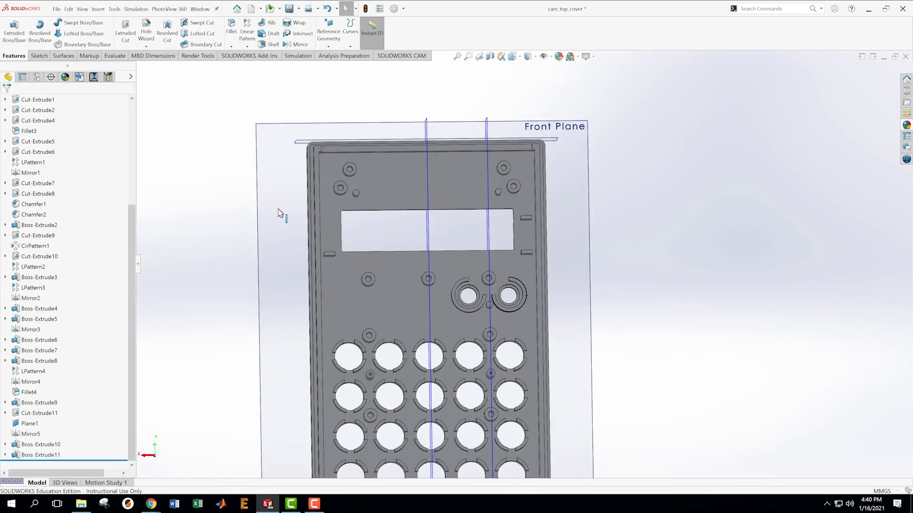
{"action": "left_click", "coordinate": [56, 9]}
{"action": "left_click", "coordinate": [70, 105]}
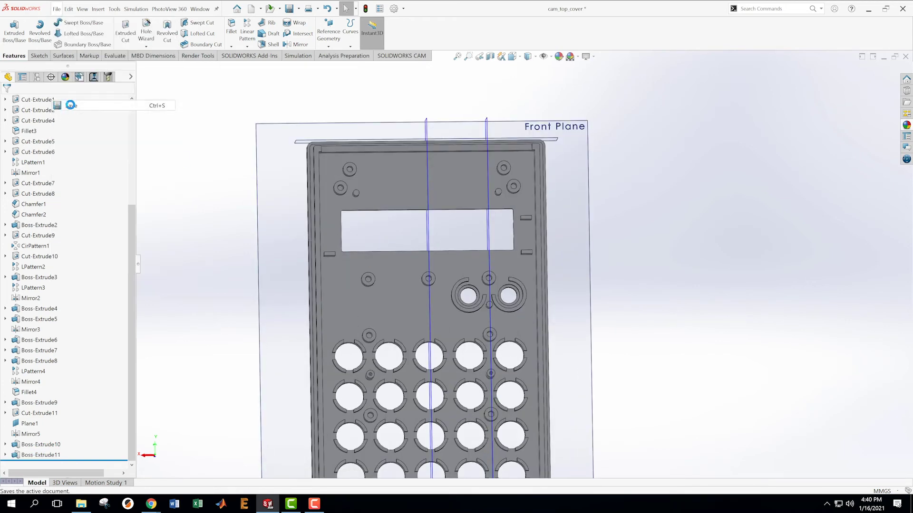
Start a sketch on the inner face of the top cover and orient the view normal to it
{"action": "scroll", "coordinate": [503, 314], "scroll_direction": "down", "scroll_amount": 2}
{"action": "middle_click_drag", "start_coordinate": [412, 302], "coordinate": [410, 245]}
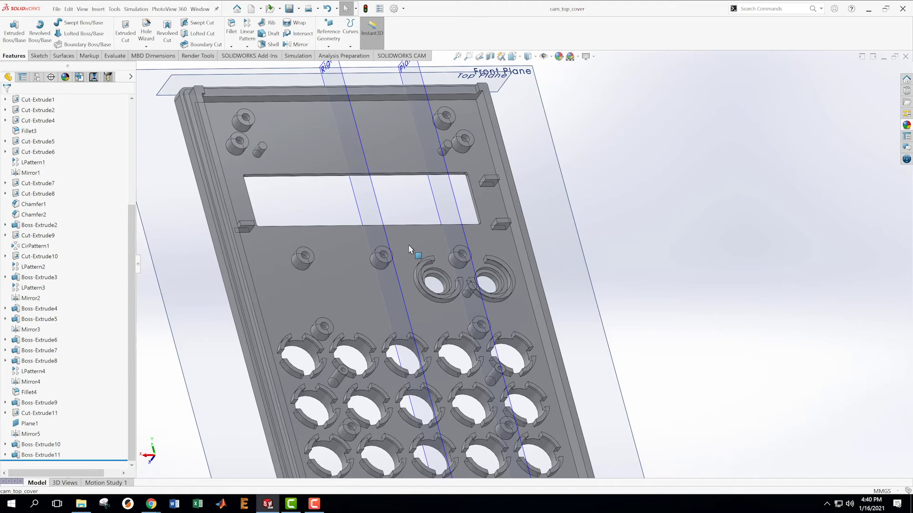
{"action": "right_click", "coordinate": [295, 282]}
{"action": "left_click", "coordinate": [313, 275]}
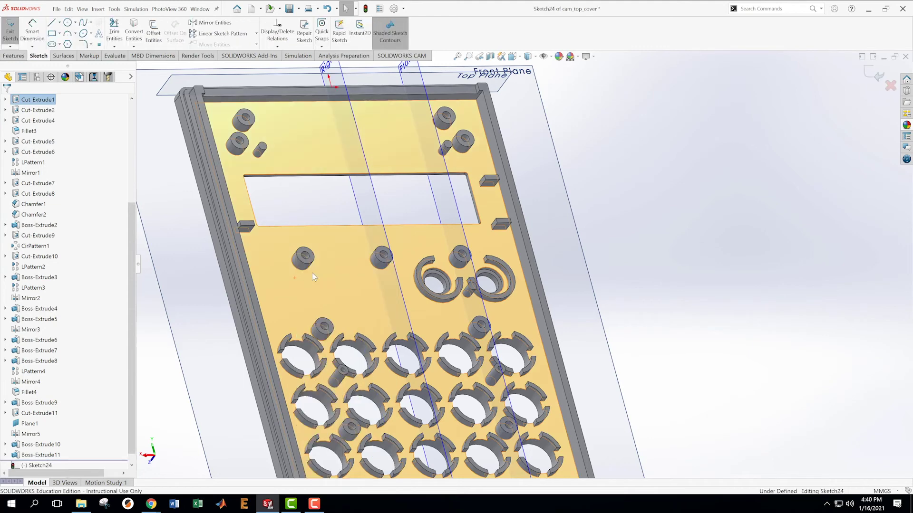
{"action": "scroll", "coordinate": [135, 422], "scroll_direction": "down", "scroll_amount": 1}
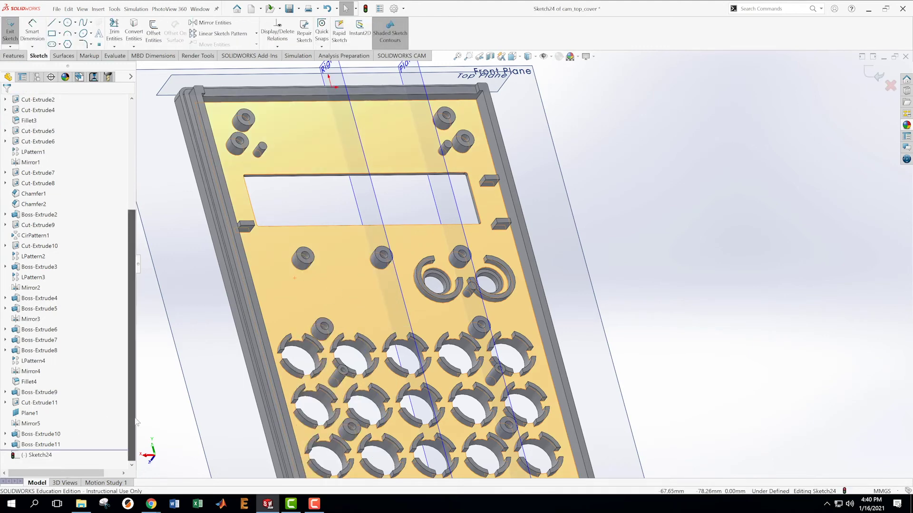
{"action": "right_click", "coordinate": [36, 455]}
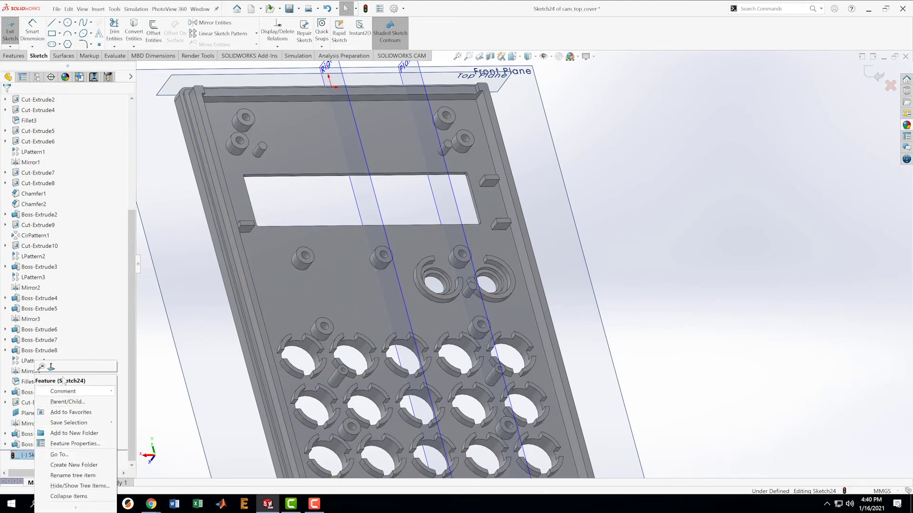
{"action": "left_click", "coordinate": [51, 366]}
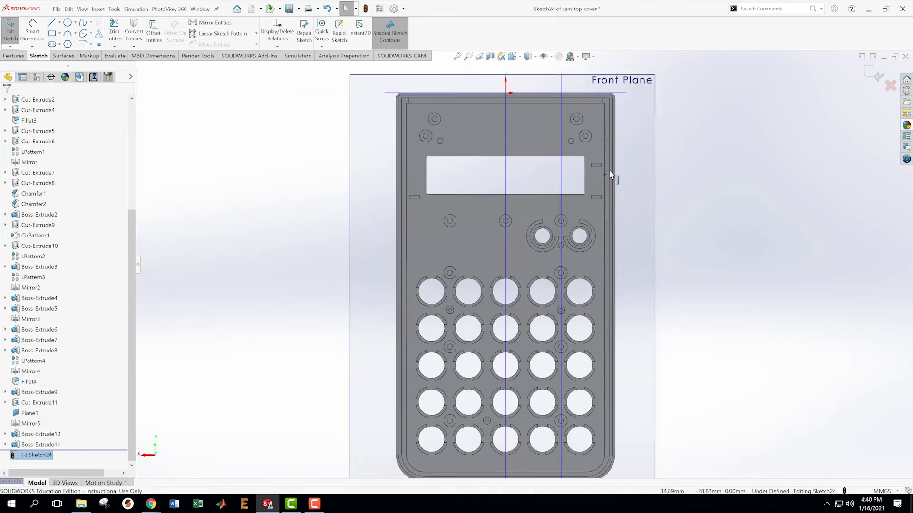
Sketch a thin horizontal rectangle about 57 mm long and 1.5 mm high just below the display window
{"action": "scroll", "coordinate": [611, 174], "scroll_direction": "down", "scroll_amount": 2}
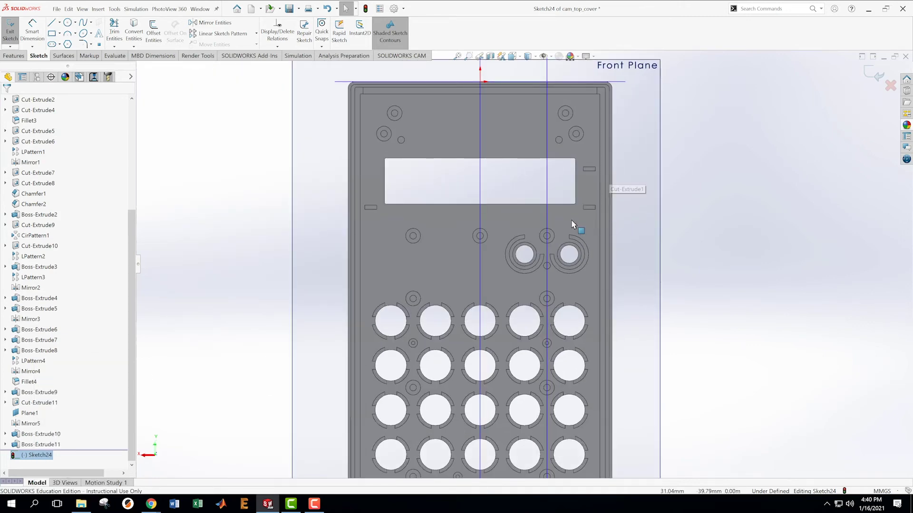
{"action": "scroll", "coordinate": [470, 231], "scroll_direction": "down", "scroll_amount": 2}
{"action": "scroll", "coordinate": [470, 230], "scroll_direction": "down", "scroll_amount": 2}
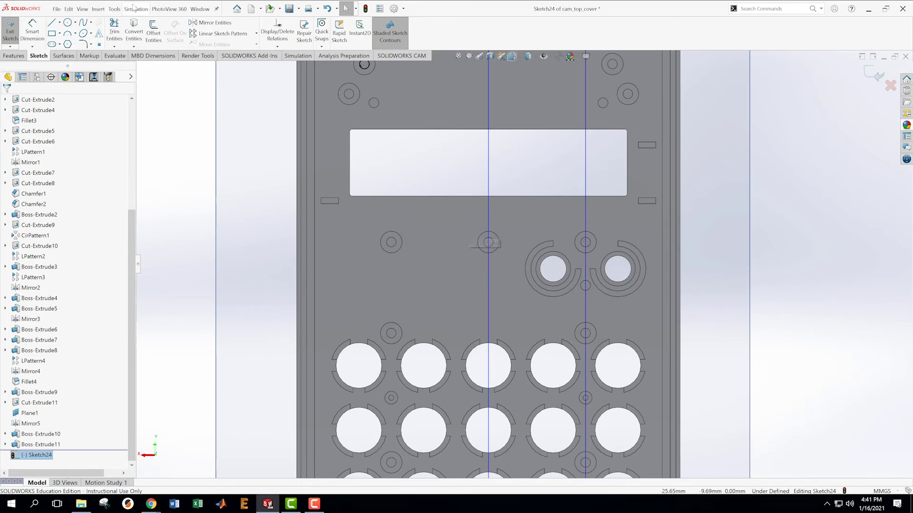
{"action": "left_click", "coordinate": [51, 33]}
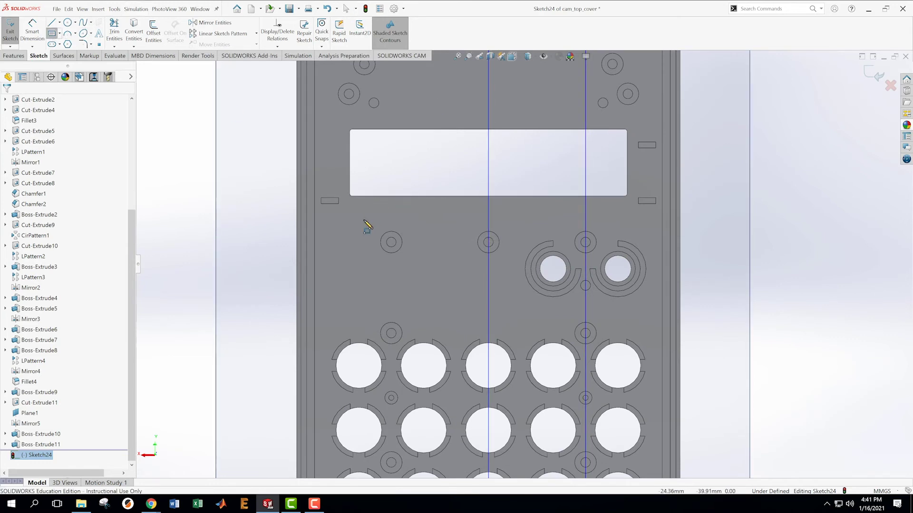
{"action": "left_click", "coordinate": [346, 218]}
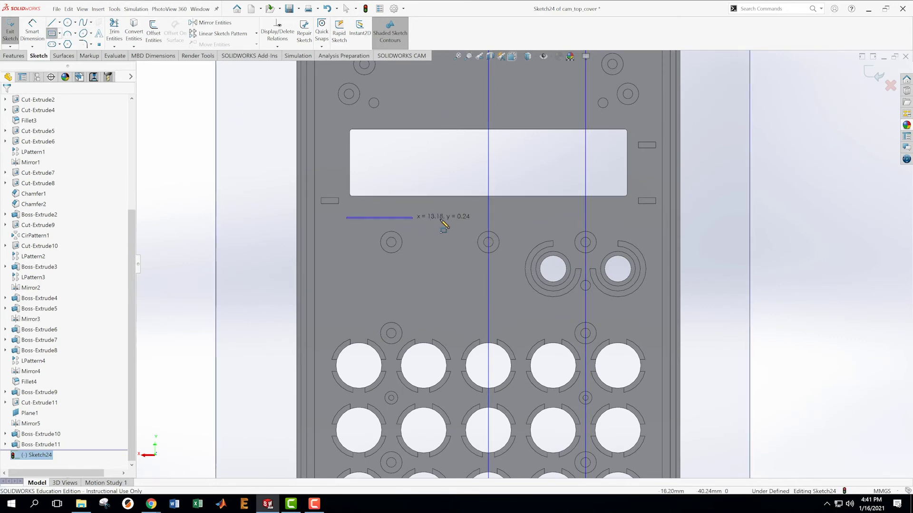
{"action": "left_click", "coordinate": [629, 224]}
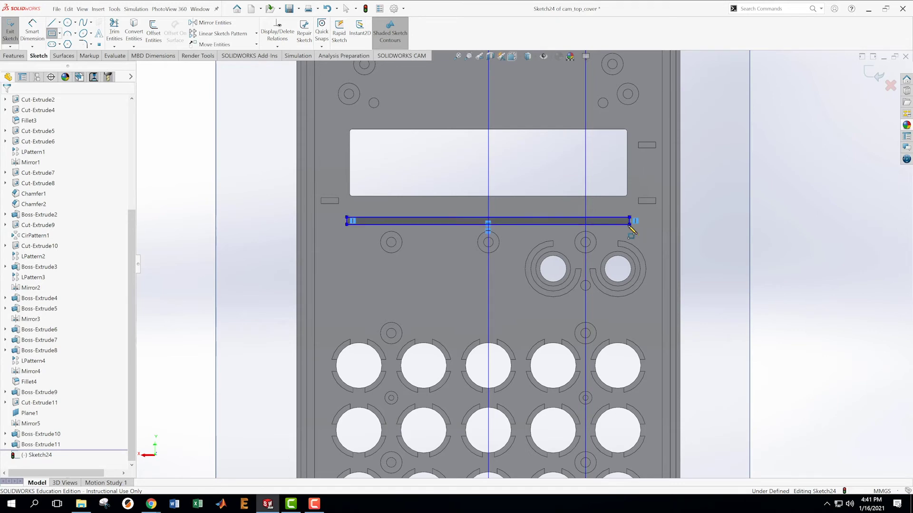
{"action": "key", "text": "Escape"}
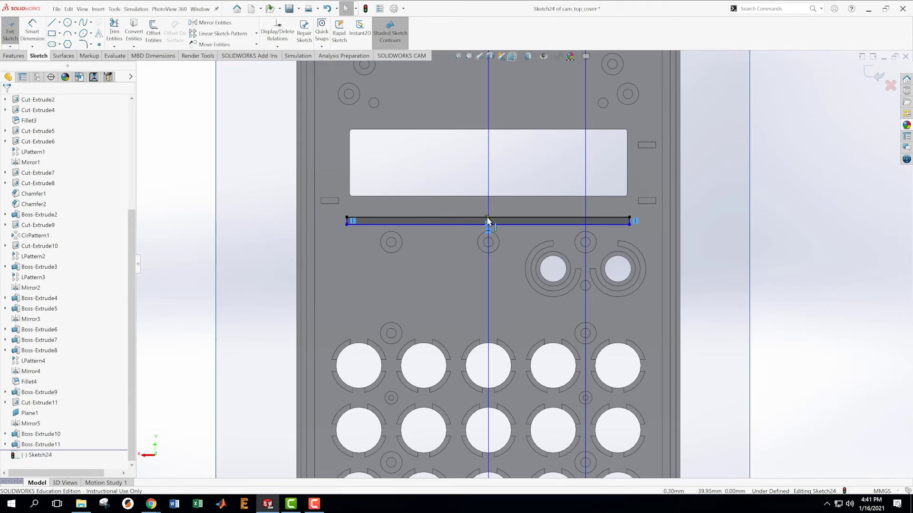
Make the midpoint of the thin rectangle's upper edge coincident with the Right Plane
{"action": "left_click", "coordinate": [488, 219]}
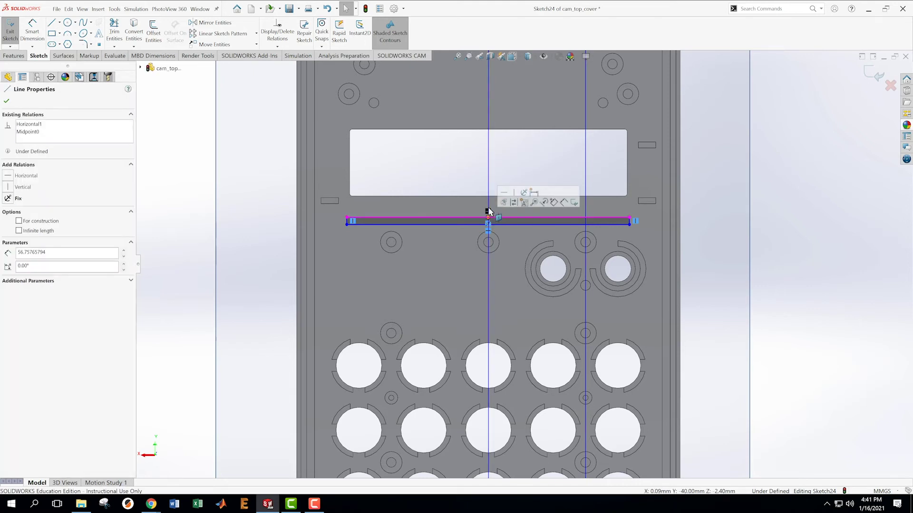
{"action": "left_click", "coordinate": [489, 210], "text": "ctrl"}
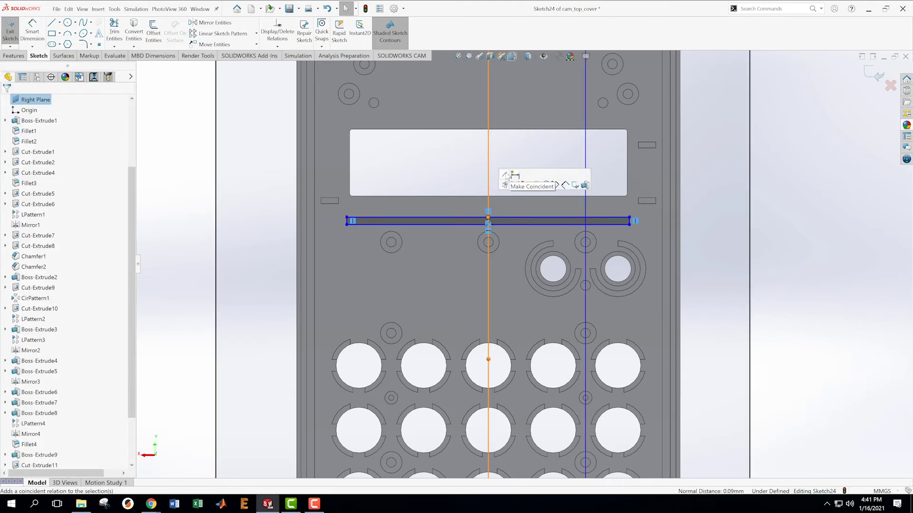
{"action": "scroll", "coordinate": [380, 234], "scroll_direction": "down", "scroll_amount": 3}
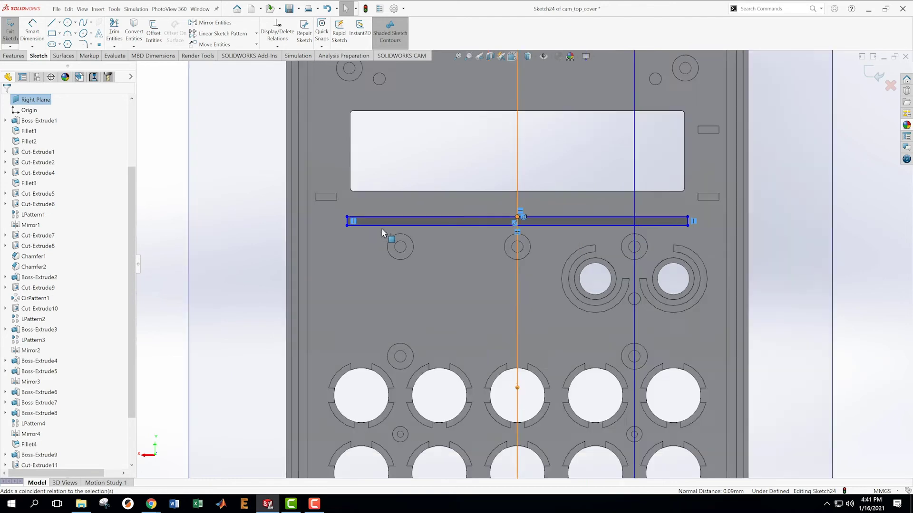
Dimension the height of the thin rectangle below the window as 1.1 mm
{"action": "key", "text": "s"}
{"action": "left_click", "coordinate": [373, 258]}
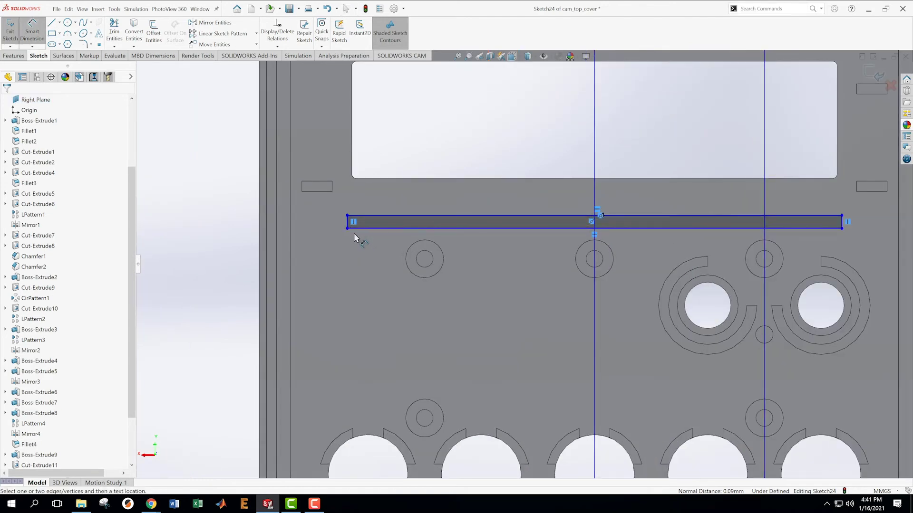
{"action": "left_click", "coordinate": [348, 226]}
{"action": "left_click", "coordinate": [314, 218]}
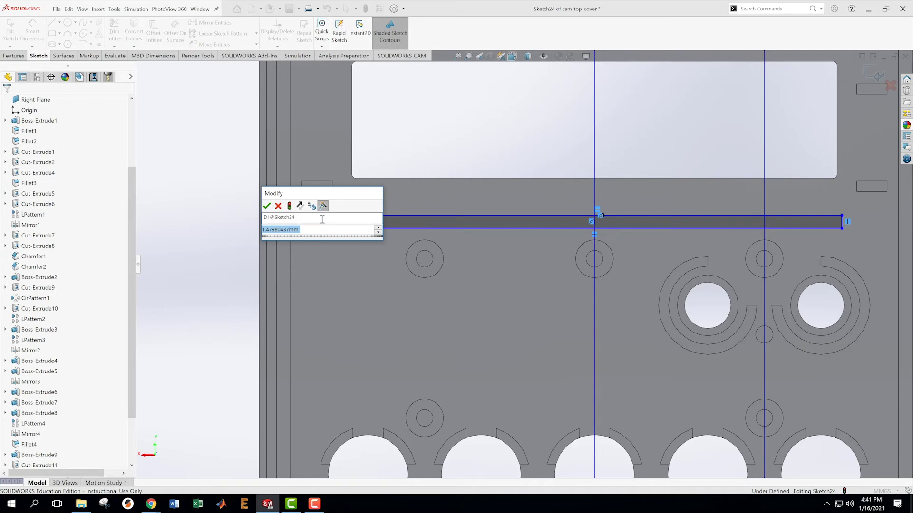
{"action": "type", "text": "1.1"}
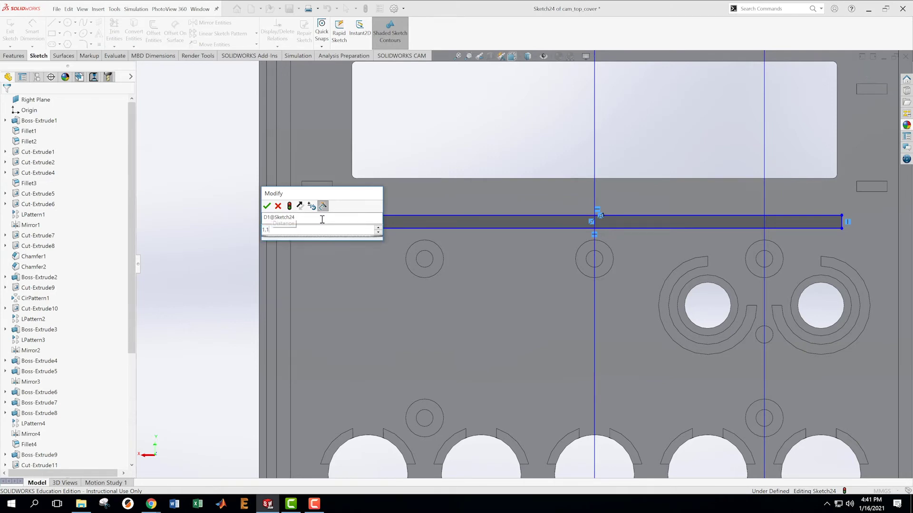
{"action": "key", "text": "Return"}
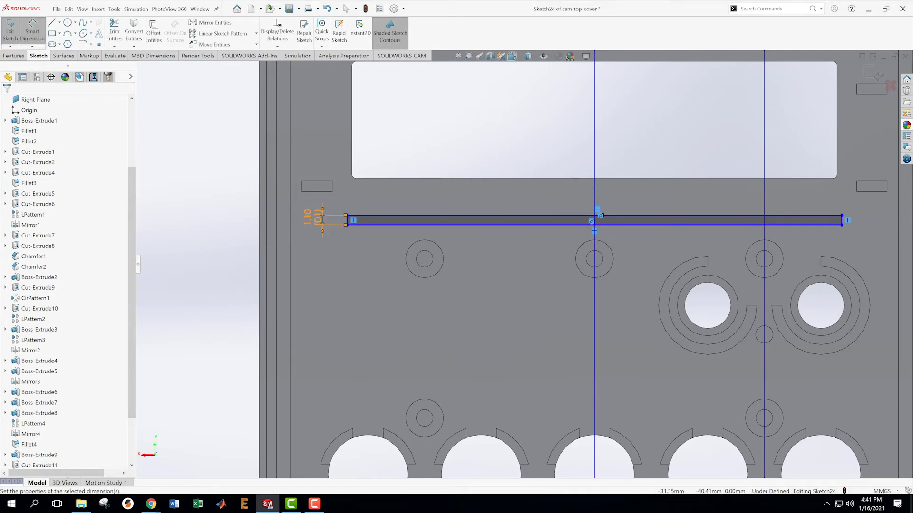
Dimension the distance from the Right Plane to the thin rectangle's short end edge as 28.15 mm
{"action": "left_click", "coordinate": [592, 199]}
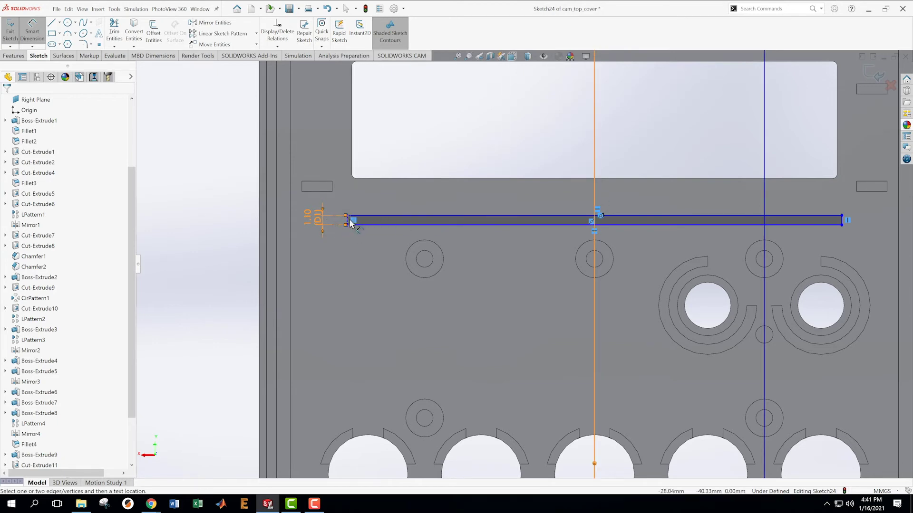
{"action": "left_click", "coordinate": [347, 223]}
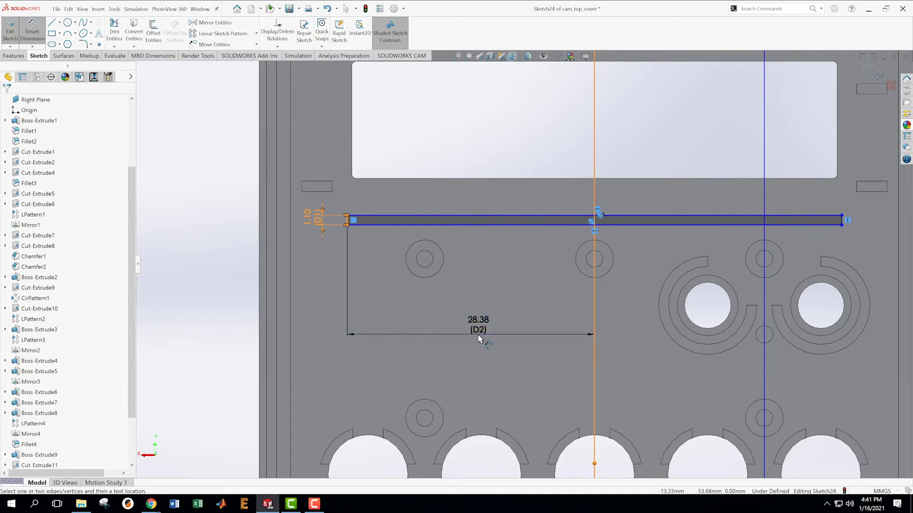
{"action": "left_click", "coordinate": [479, 338]}
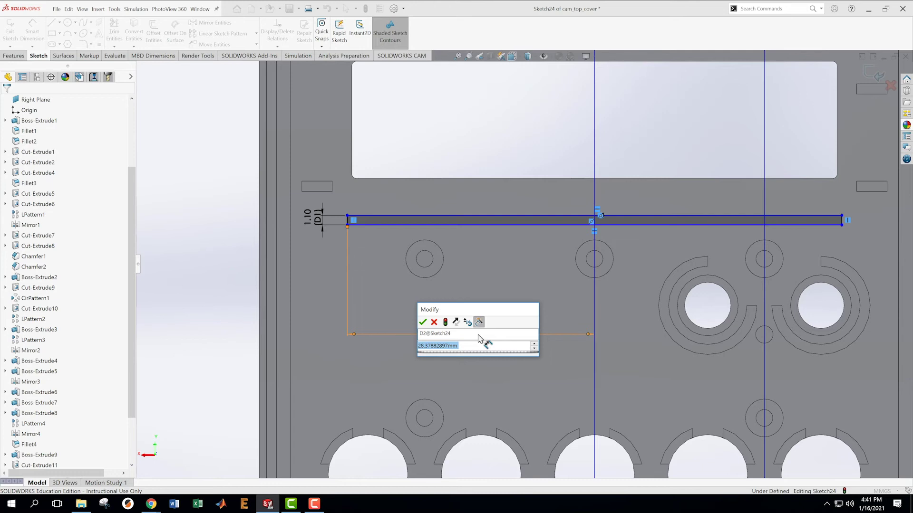
{"action": "type", "text": "28.15"}
{"action": "key", "text": "Return"}
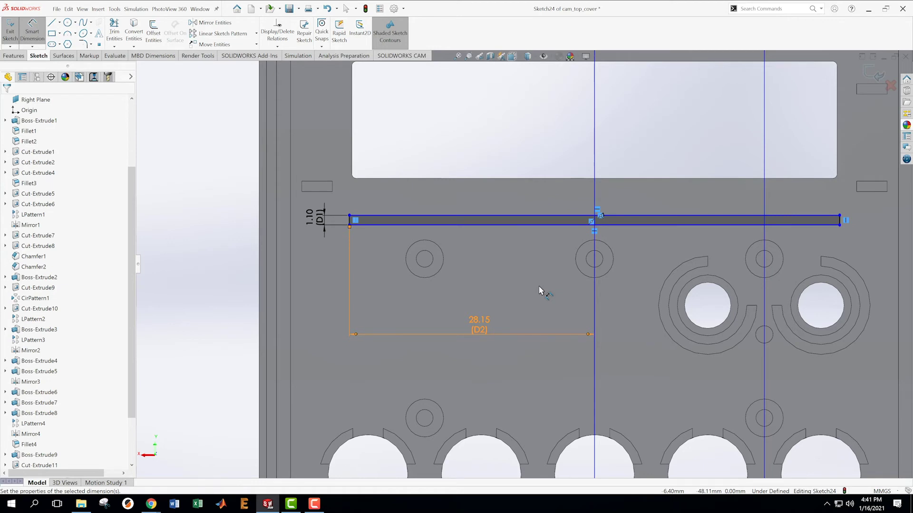
Dimension the thin rectangle's upper edge 41.4 mm below the Top Plane and exit the sketch
{"action": "scroll", "coordinate": [689, 247], "scroll_direction": "up", "scroll_amount": 3}
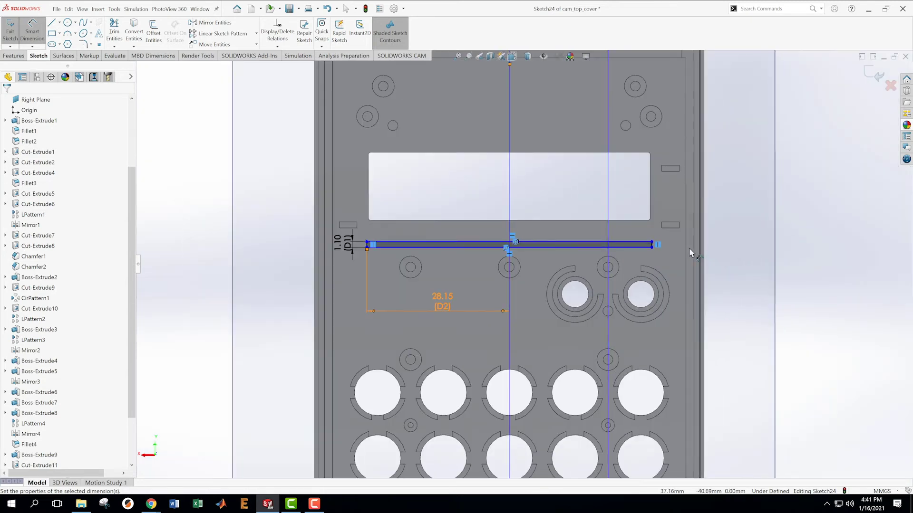
{"action": "left_click", "coordinate": [631, 243]}
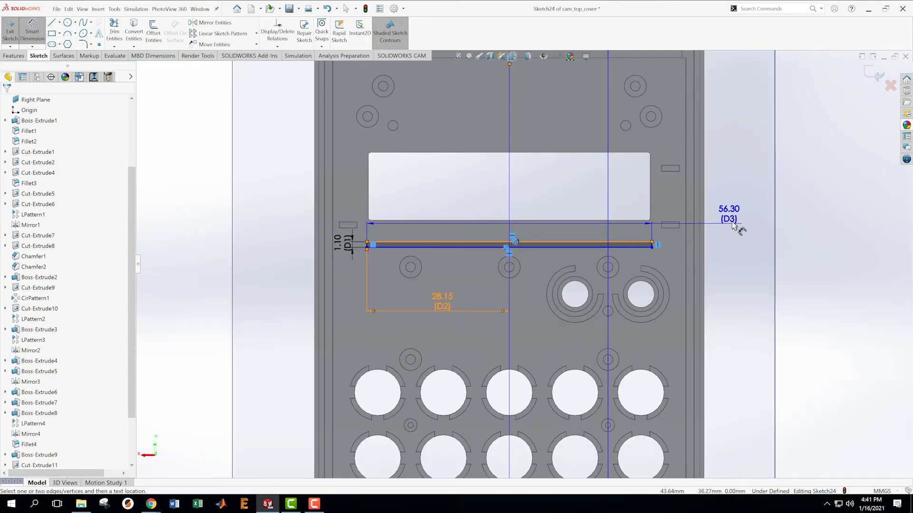
{"action": "scroll", "coordinate": [625, 205], "scroll_direction": "up", "scroll_amount": 3}
{"action": "scroll", "coordinate": [625, 204], "scroll_direction": "down", "scroll_amount": 1}
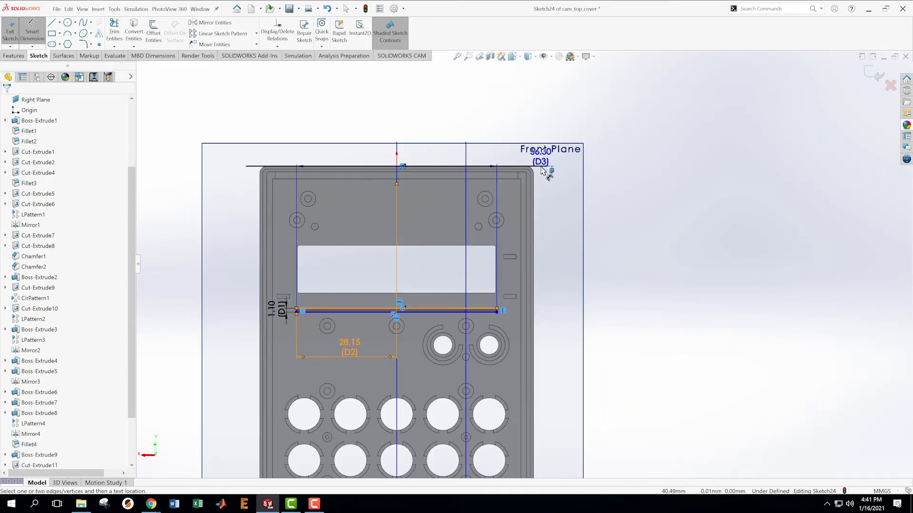
{"action": "left_click", "coordinate": [539, 166]}
{"action": "left_click", "coordinate": [605, 243]}
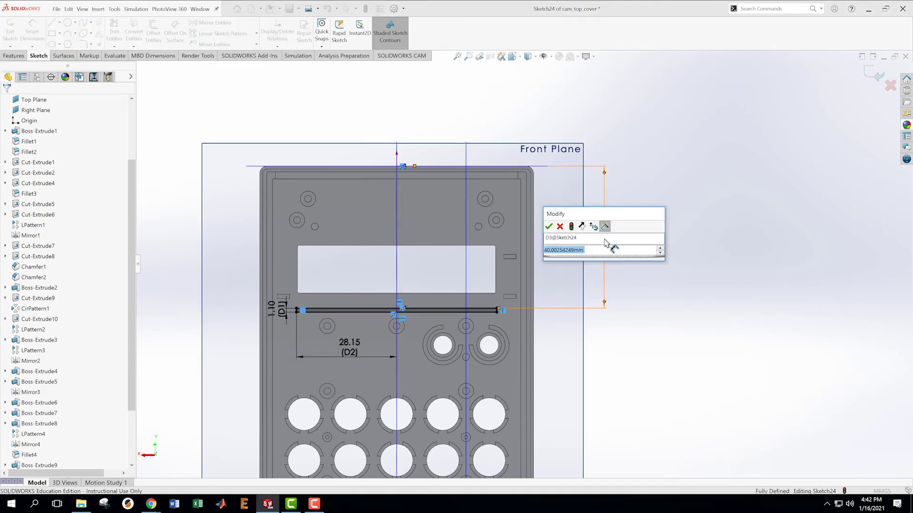
{"action": "type", "text": "41.4"}
{"action": "key", "text": "Return"}
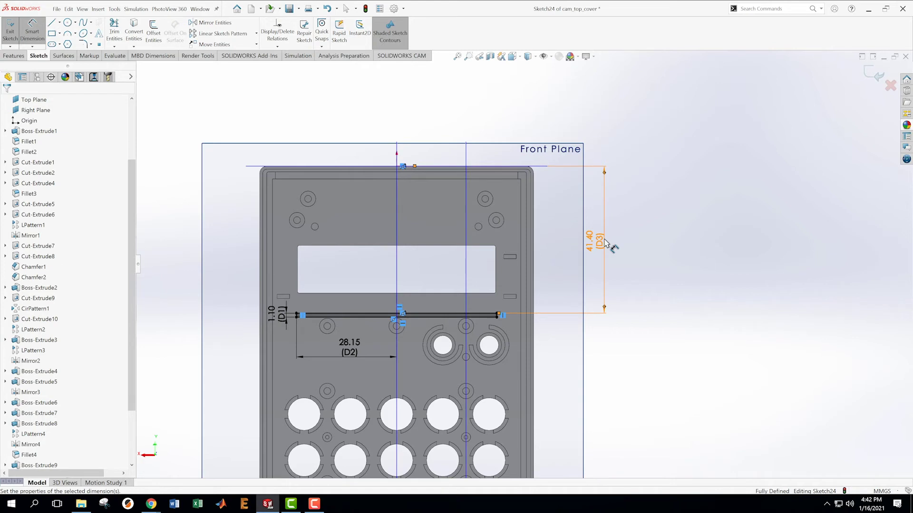
{"action": "left_click", "coordinate": [876, 74]}
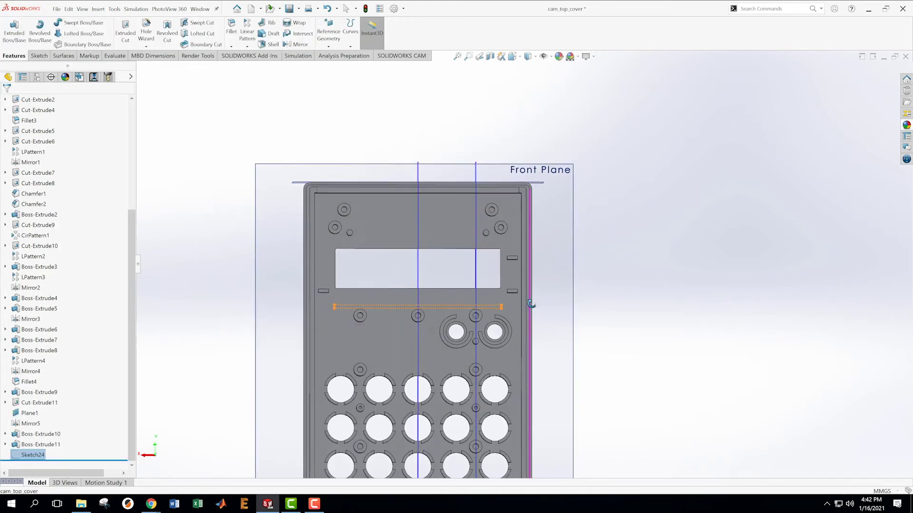
Extrude the thin rectangle as a merged boss Up To Surface, ending at the top face of the neighbouring round screw boss
{"action": "middle_click_drag", "start_coordinate": [531, 304], "coordinate": [538, 252]}
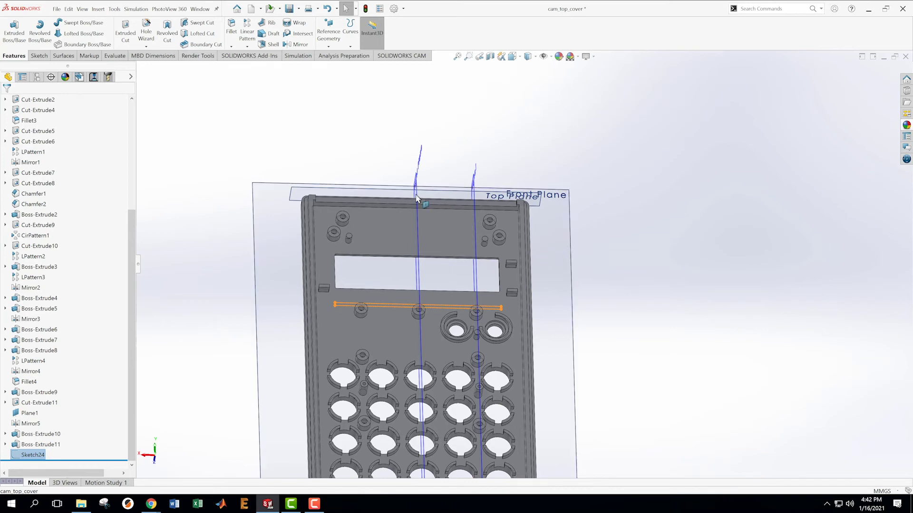
{"action": "left_click", "coordinate": [14, 31]}
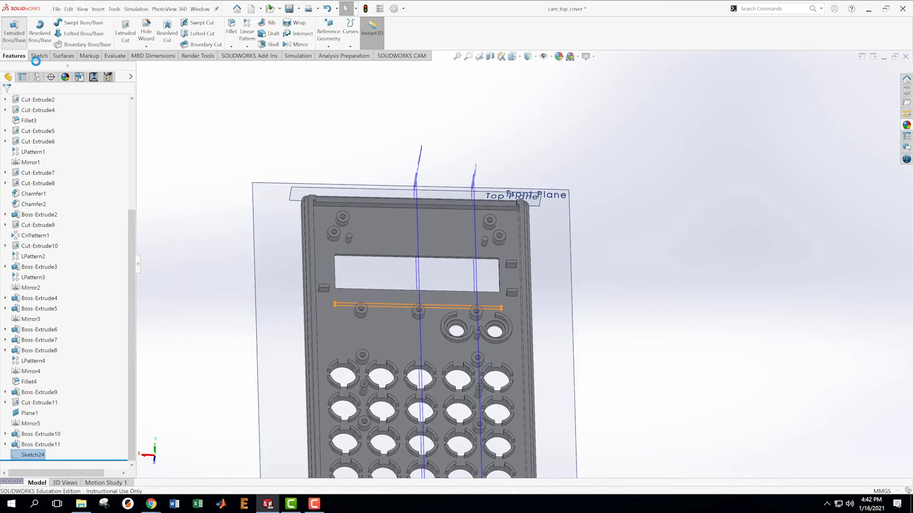
{"action": "scroll", "coordinate": [366, 289], "scroll_direction": "down", "scroll_amount": 3}
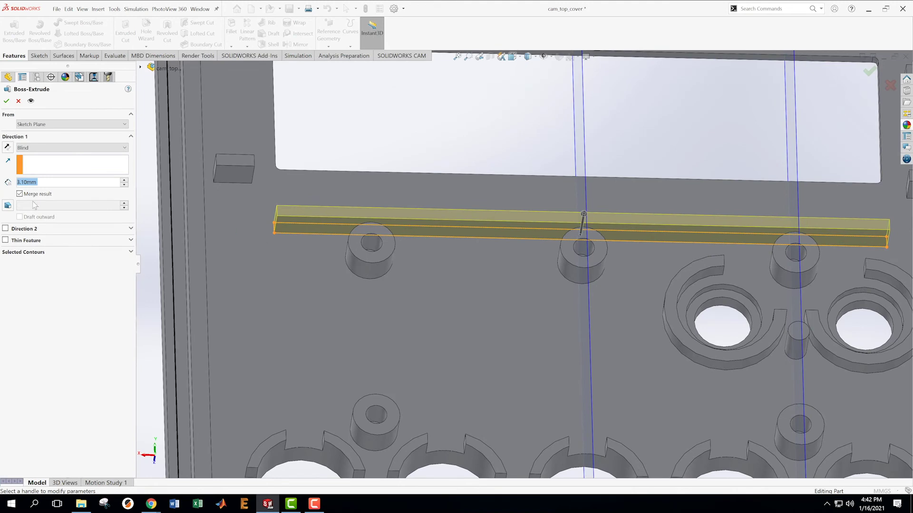
{"action": "left_click", "coordinate": [48, 148]}
{"action": "left_click", "coordinate": [43, 177]}
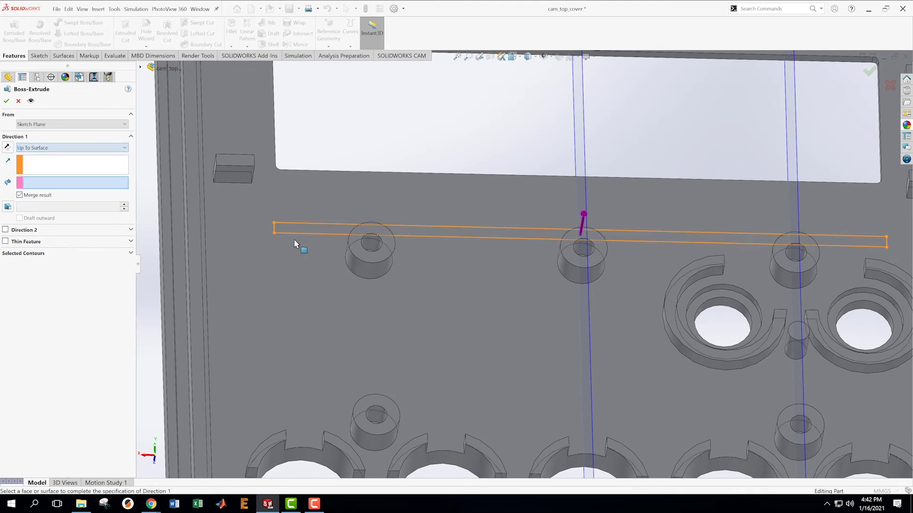
{"action": "left_click", "coordinate": [368, 257]}
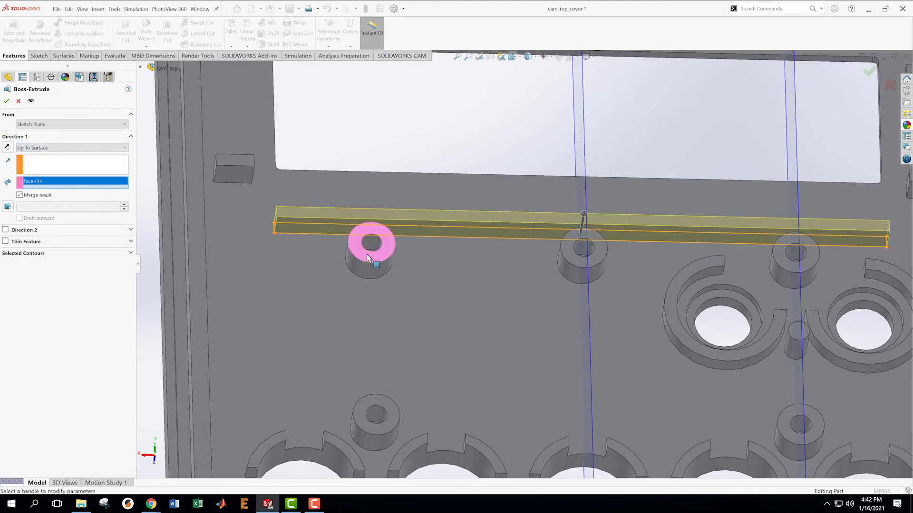
{"action": "left_click", "coordinate": [6, 101]}
{"action": "scroll", "coordinate": [332, 236], "scroll_direction": "up", "scroll_amount": 6}
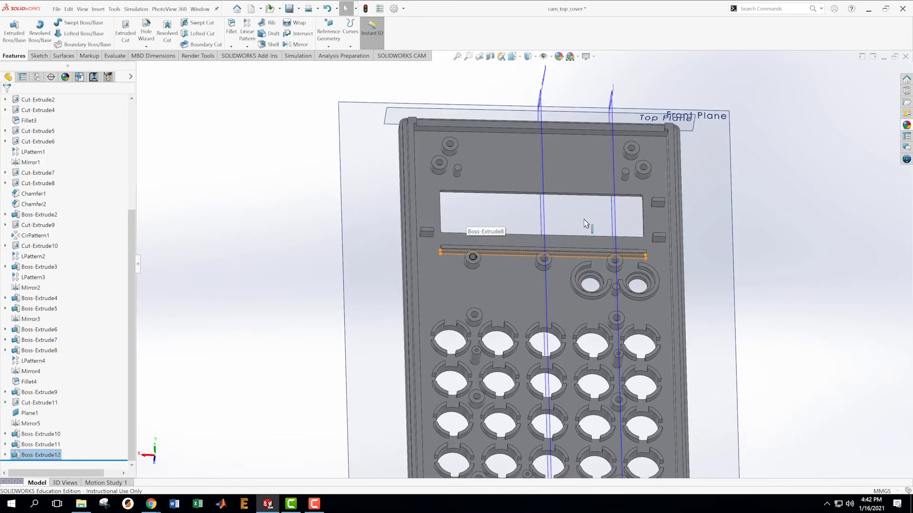
{"action": "middle_click_drag", "start_coordinate": [760, 271], "coordinate": [767, 275]}
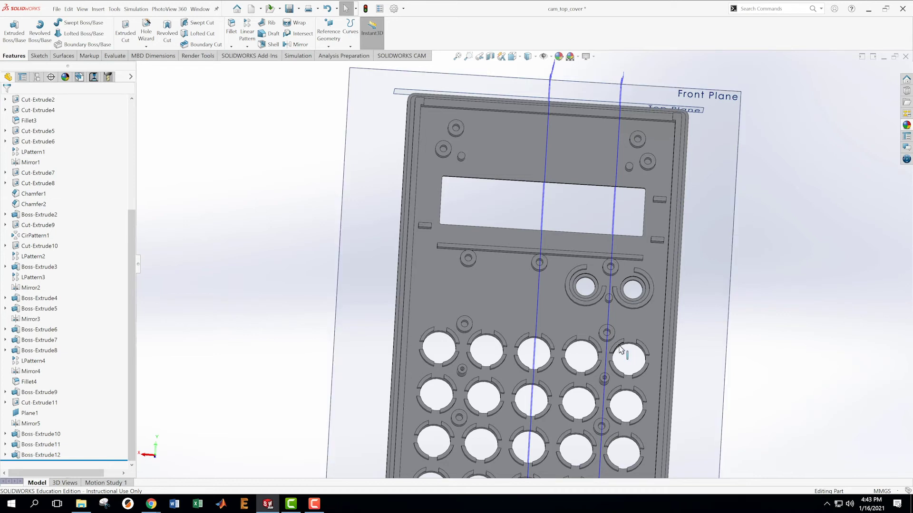
Start a new sketch on the cover's inner face and orient the view normal to it
{"action": "scroll", "coordinate": [519, 280], "scroll_direction": "down", "scroll_amount": 2}
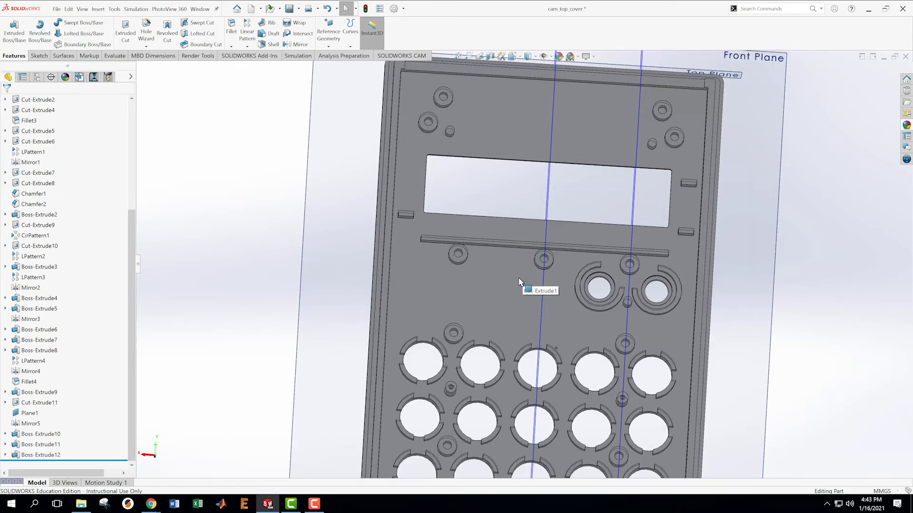
{"action": "right_click", "coordinate": [486, 300]}
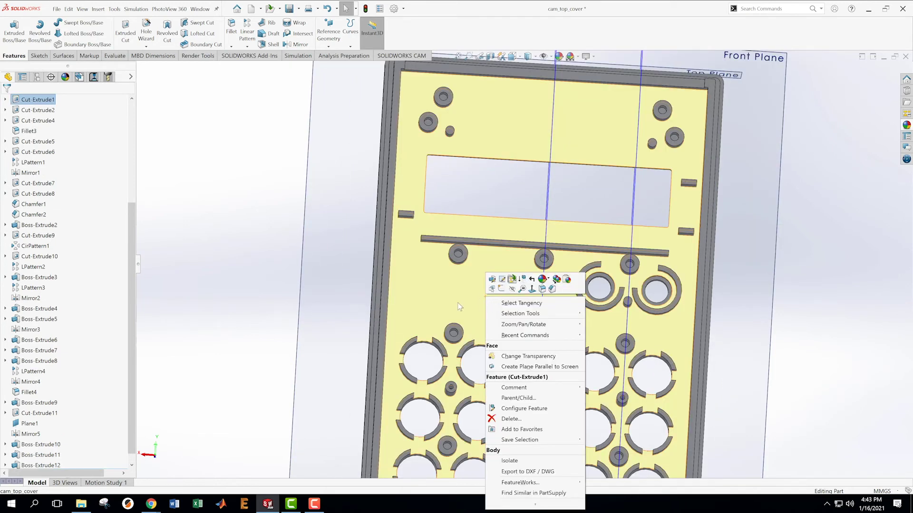
{"action": "key", "text": "Escape"}
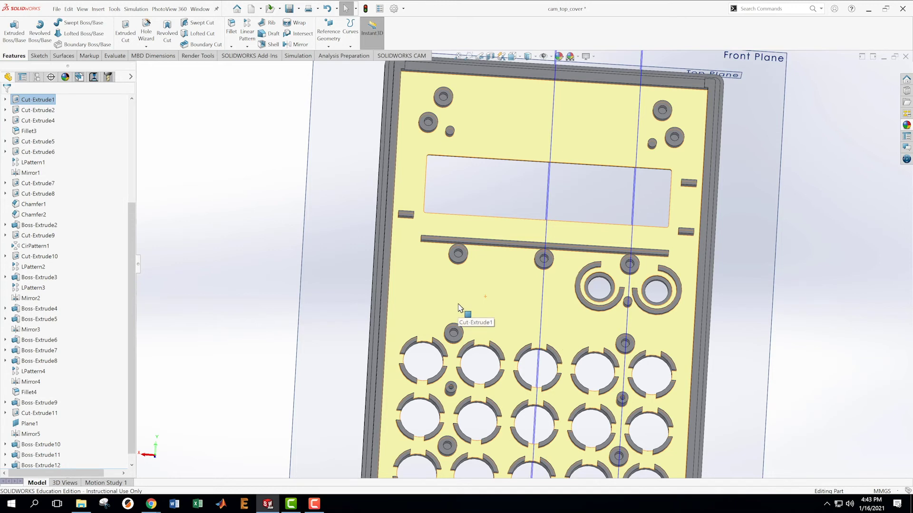
{"action": "right_click", "coordinate": [439, 287]}
{"action": "key", "text": "Escape"}
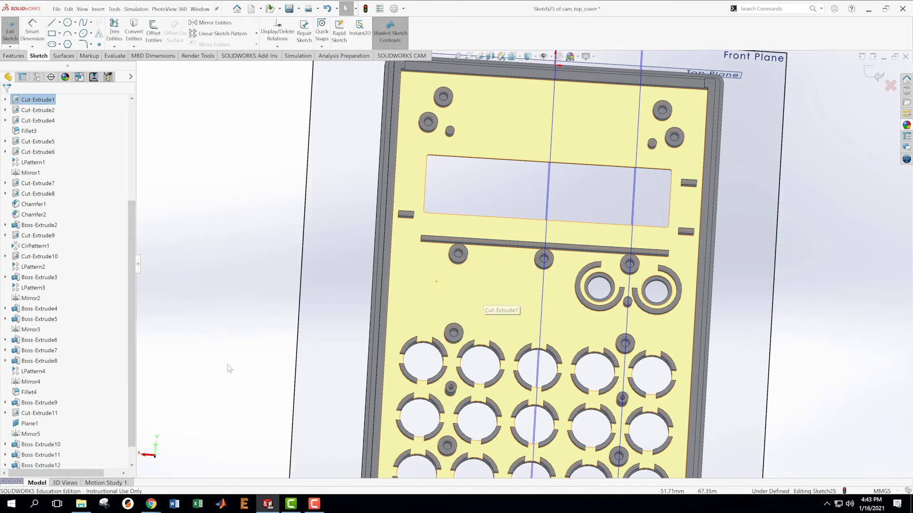
{"action": "scroll", "coordinate": [128, 276], "scroll_direction": "down", "scroll_amount": 1}
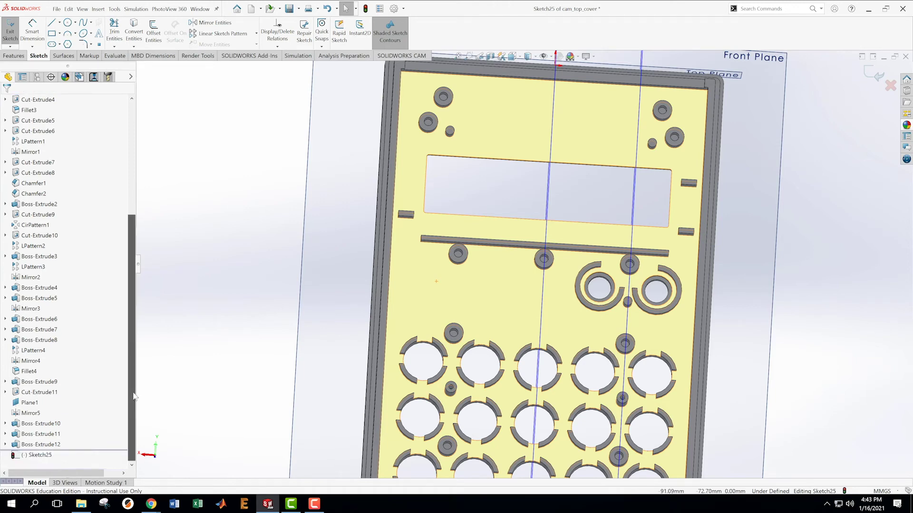
{"action": "right_click", "coordinate": [47, 455]}
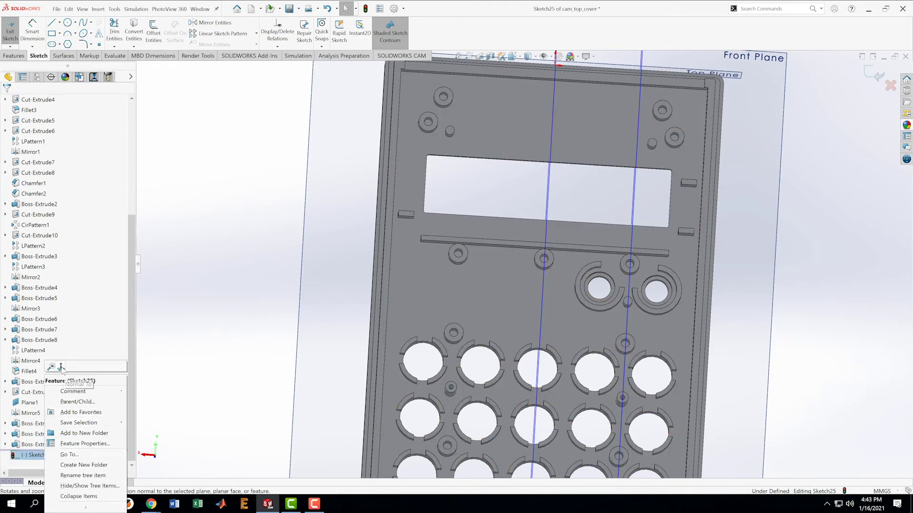
{"action": "left_click", "coordinate": [58, 367]}
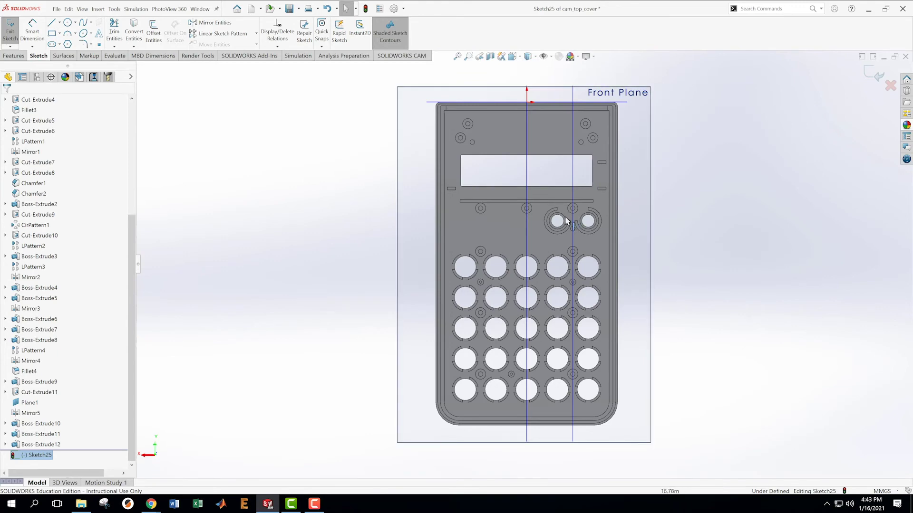
Sketch a rectangle about 1.8 mm wide and 1.4 mm high, overlapping the thin rib and the left-hand round screw boss below it
{"action": "scroll", "coordinate": [563, 223], "scroll_direction": "down", "scroll_amount": 4}
{"action": "scroll", "coordinate": [414, 207], "scroll_direction": "down", "scroll_amount": 5}
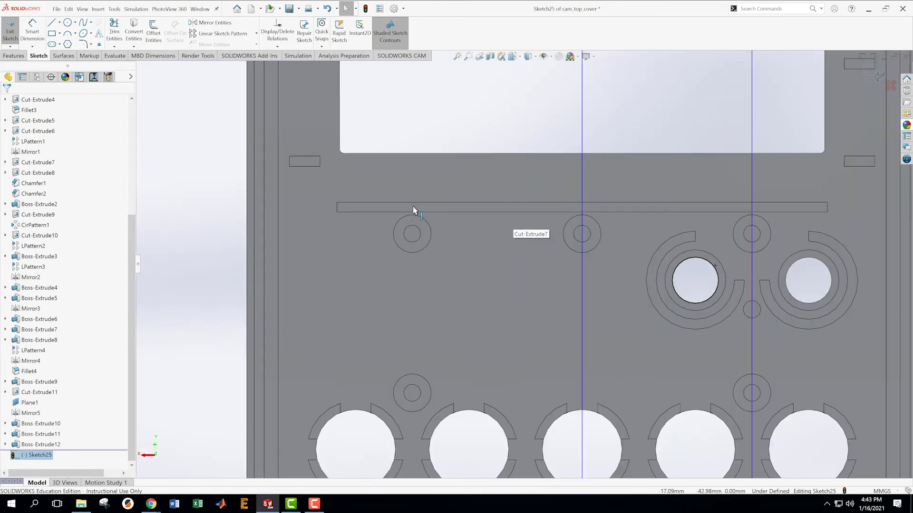
{"action": "scroll", "coordinate": [477, 252], "scroll_direction": "down", "scroll_amount": 4}
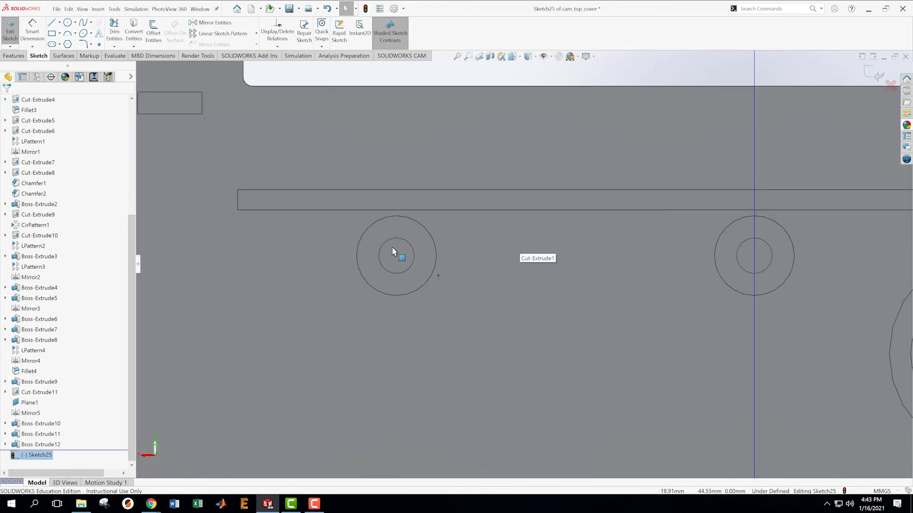
{"action": "left_click", "coordinate": [51, 33]}
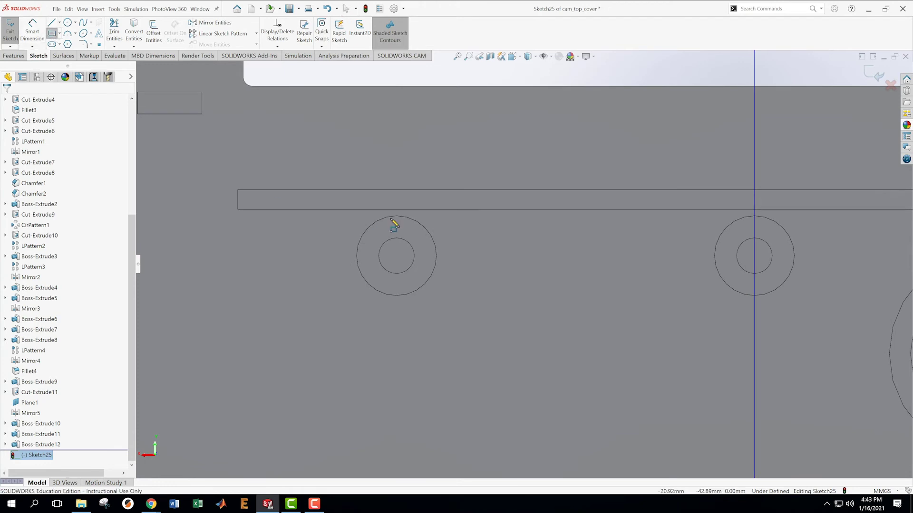
{"action": "left_click", "coordinate": [379, 205]}
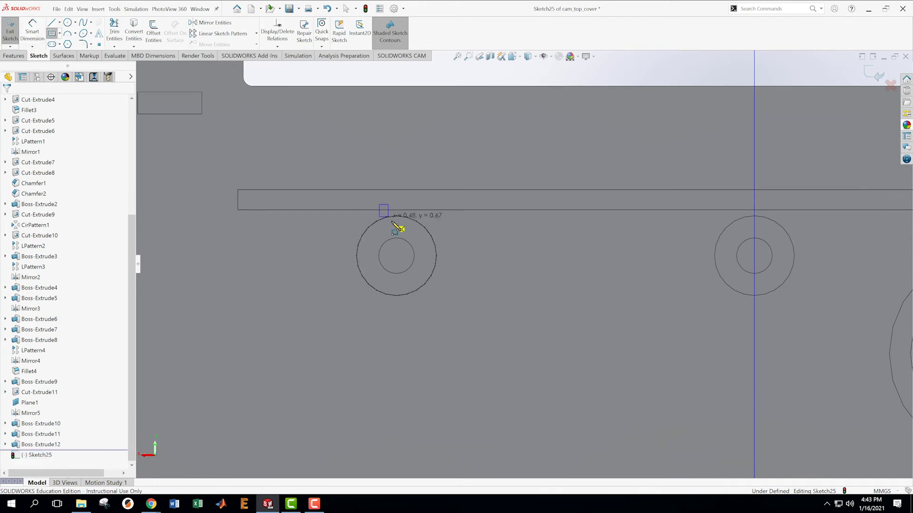
{"action": "left_click", "coordinate": [413, 230]}
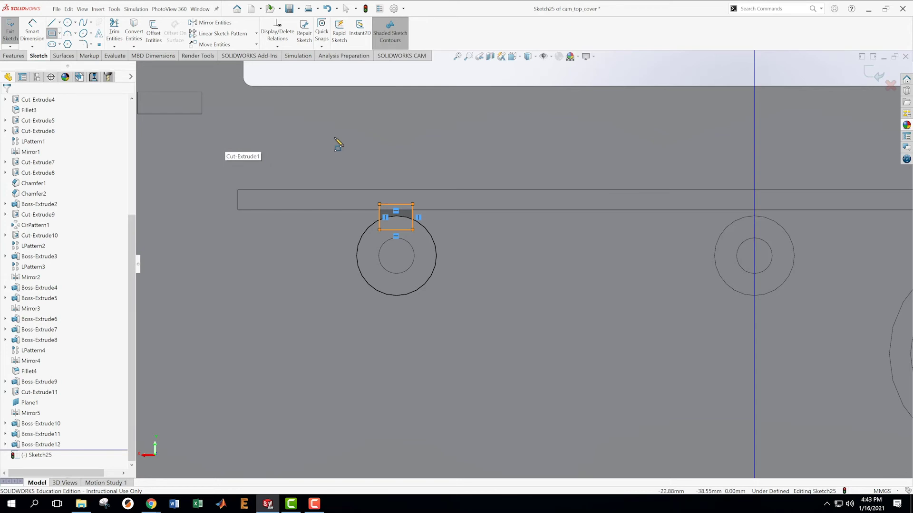
{"action": "key", "text": "Escape"}
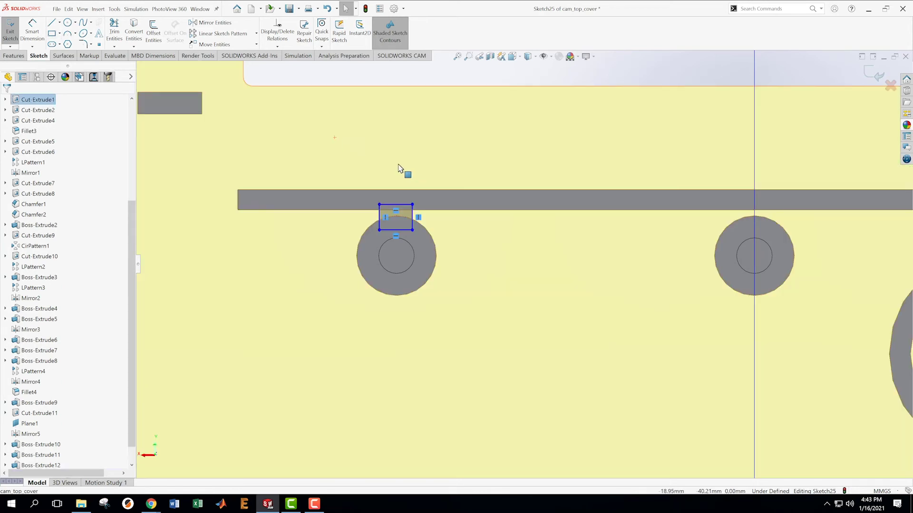
{"action": "key", "text": "Escape"}
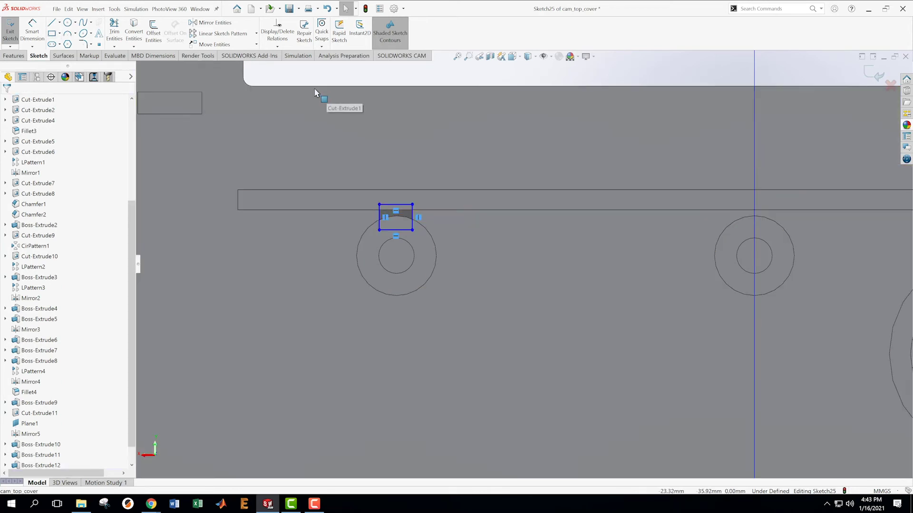
Convert the screw boss's inner hole edge into the sketch and make the circle construction geometry
{"action": "left_click", "coordinate": [131, 26]}
{"action": "left_click", "coordinate": [387, 241]}
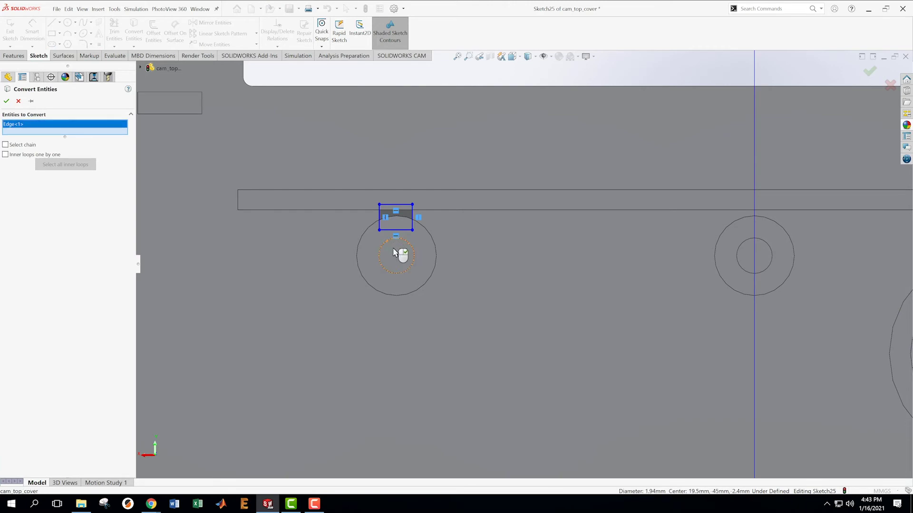
{"action": "left_click", "coordinate": [6, 101]}
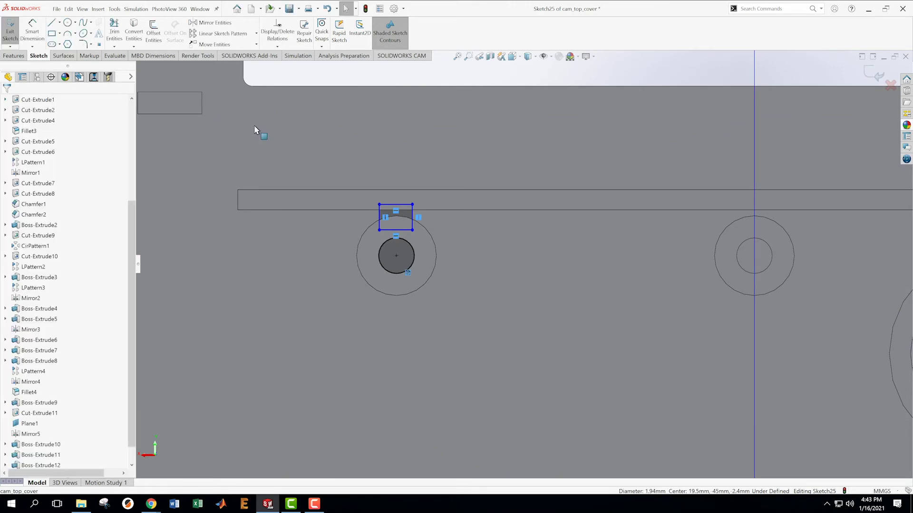
{"action": "left_click", "coordinate": [386, 246]}
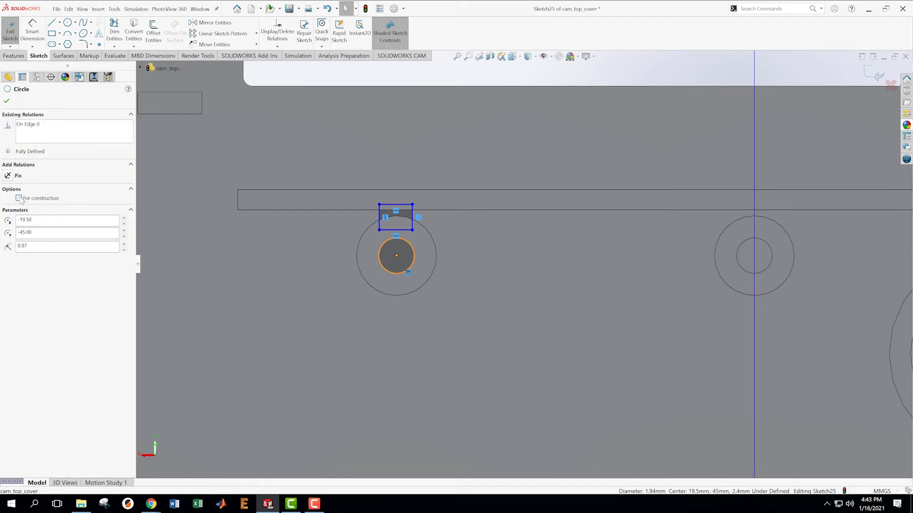
{"action": "left_click", "coordinate": [20, 198]}
{"action": "left_click", "coordinate": [6, 101]}
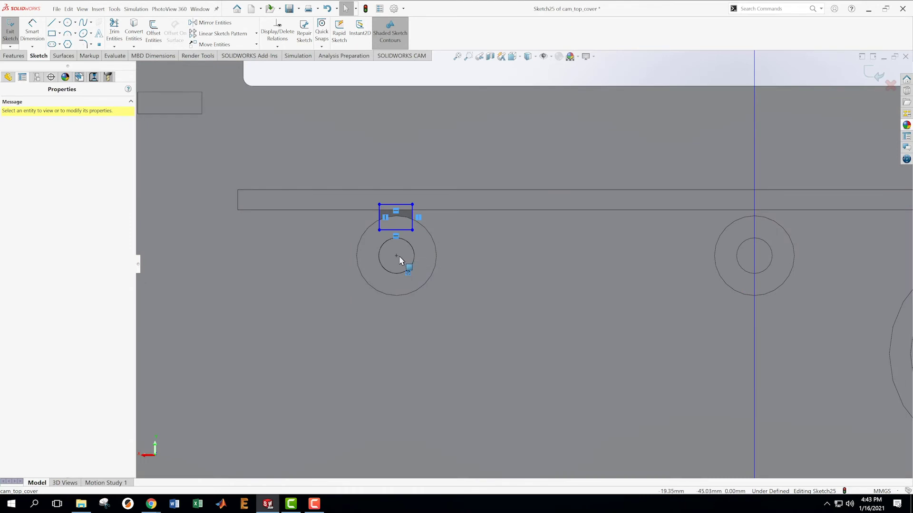
Align the midpoint of the small rectangle's lower edge vertically with the centre of the boss hole
{"action": "left_click", "coordinate": [397, 256]}
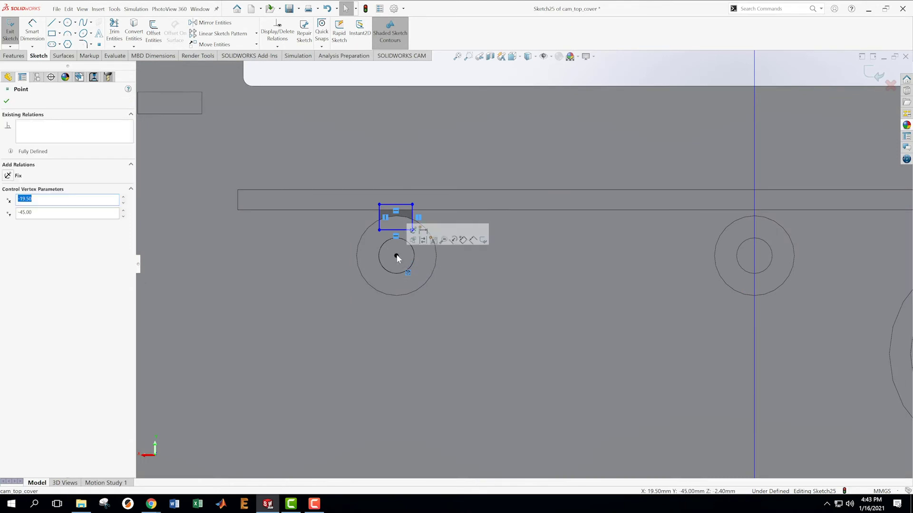
{"action": "left_click", "coordinate": [397, 230], "text": "ctrl"}
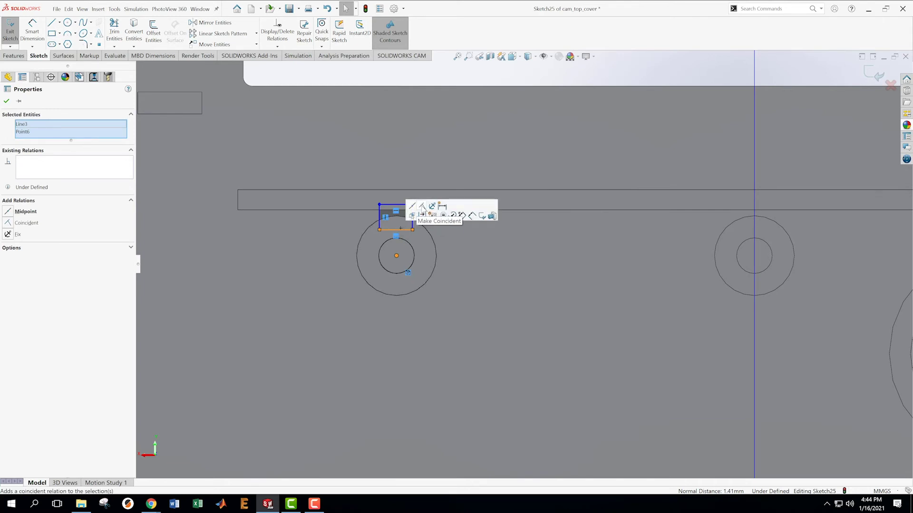
{"action": "left_click", "coordinate": [421, 211]}
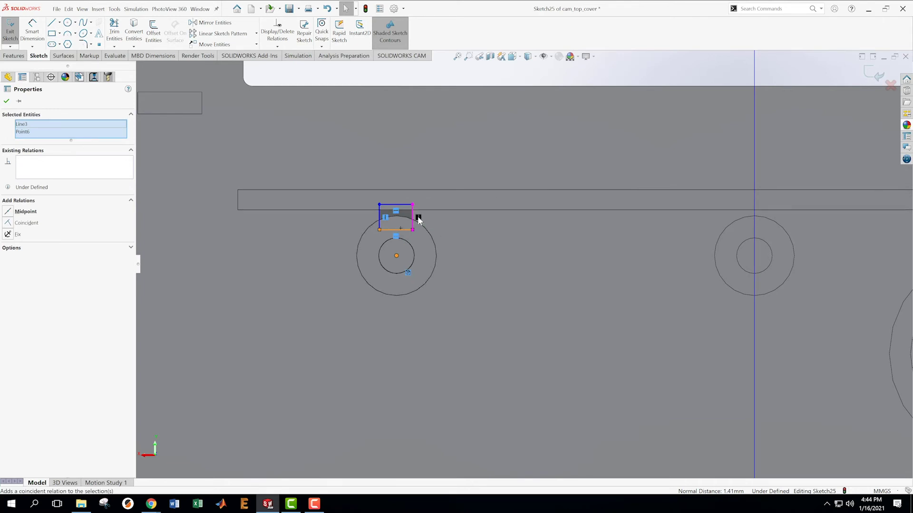
{"action": "left_click", "coordinate": [396, 231]}
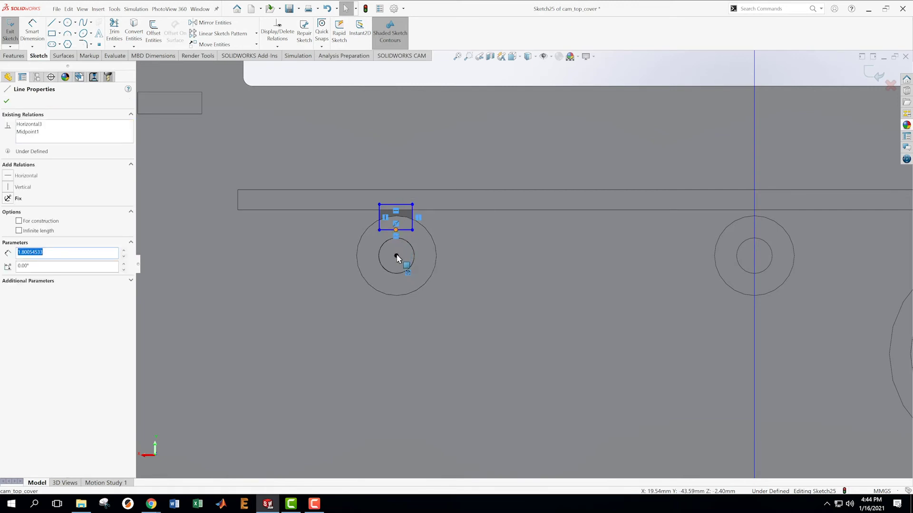
{"action": "left_click", "coordinate": [397, 256], "text": "ctrl"}
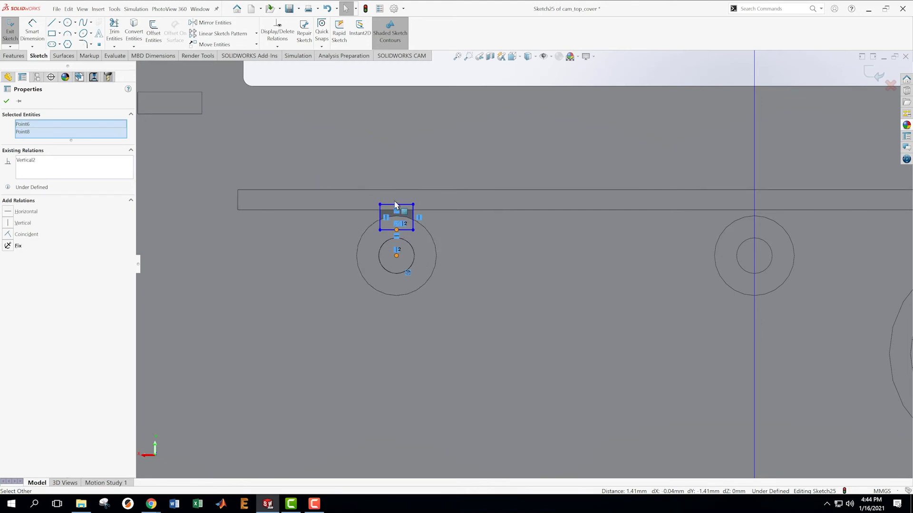
Dimension the small rectangle's width as 0.9 mm
{"action": "left_click", "coordinate": [33, 31]}
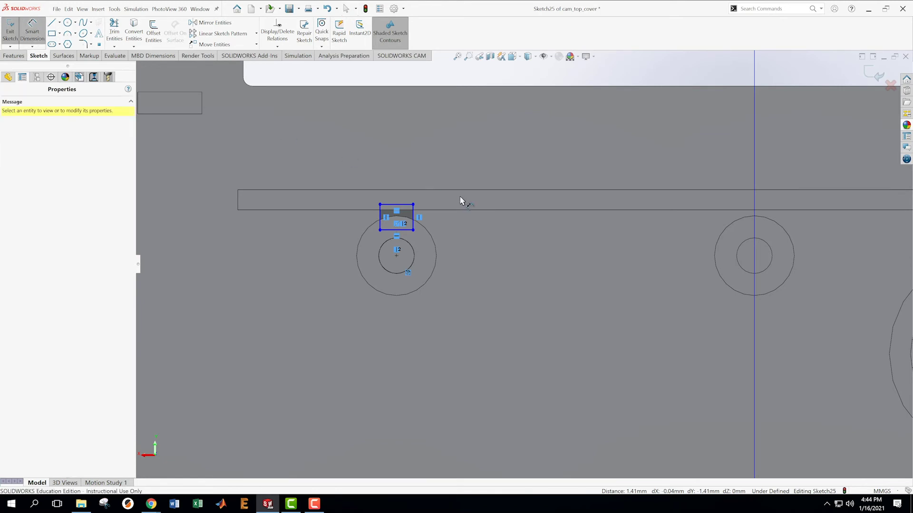
{"action": "left_click", "coordinate": [400, 206]}
{"action": "left_click", "coordinate": [402, 138]}
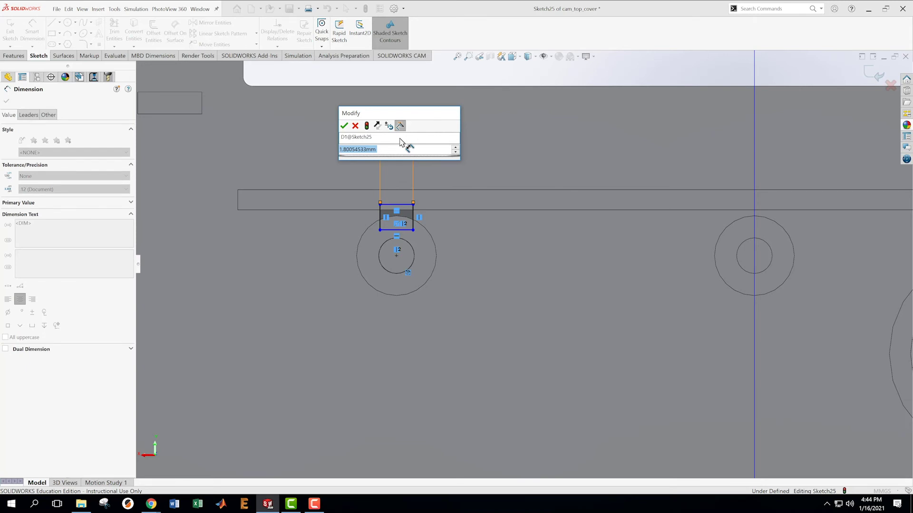
{"action": "type", "text": "0.9"}
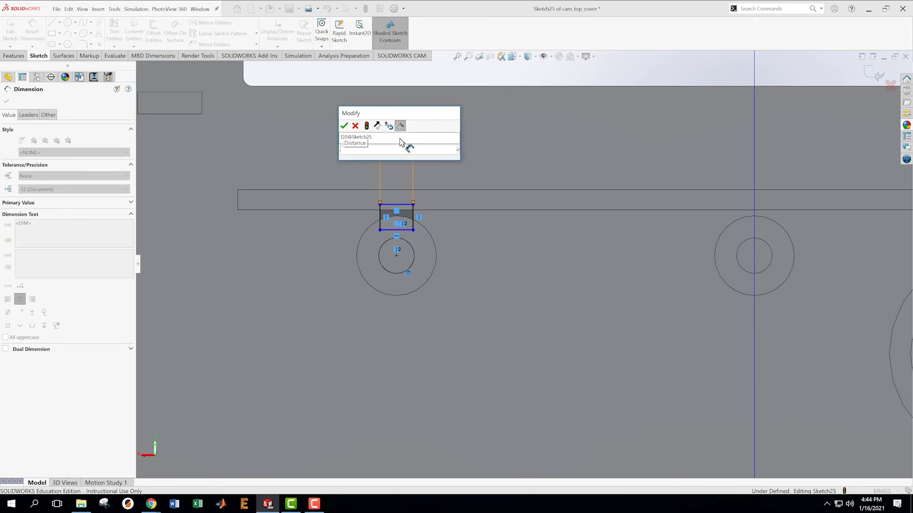
{"action": "key", "text": "Return"}
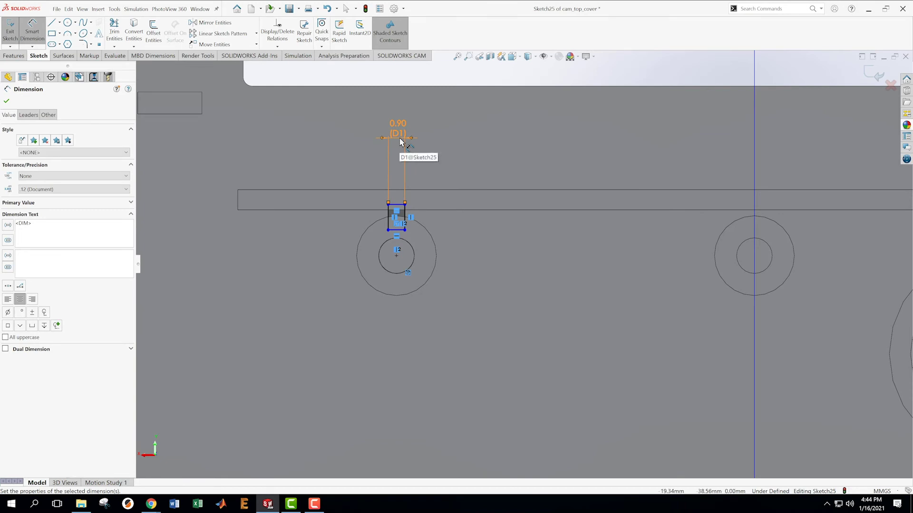
{"action": "key", "text": "Escape"}
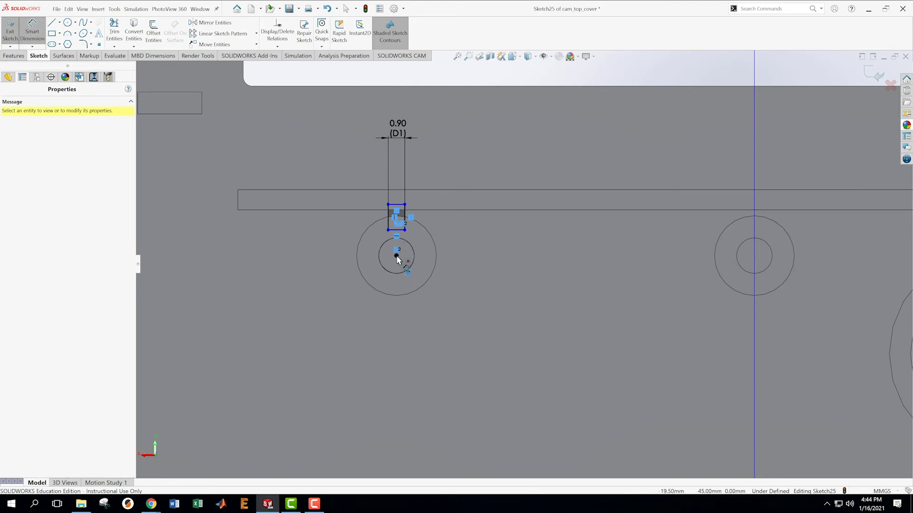
Dimension the distance from the boss hole's centre to the small rectangle's lower edge as 1.4 mm
{"action": "left_click", "coordinate": [397, 257]}
{"action": "left_click", "coordinate": [401, 232]}
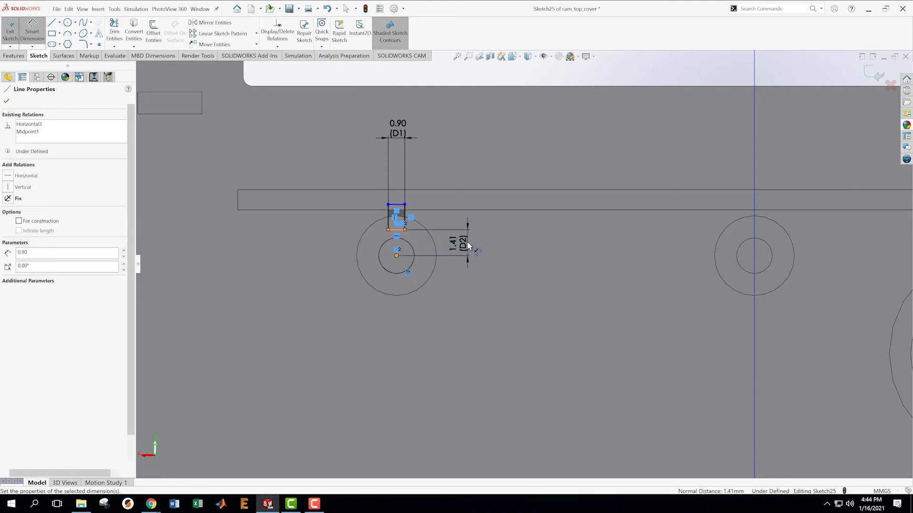
{"action": "left_click", "coordinate": [471, 247]}
{"action": "type", "text": "1.4"}
{"action": "key", "text": "Return"}
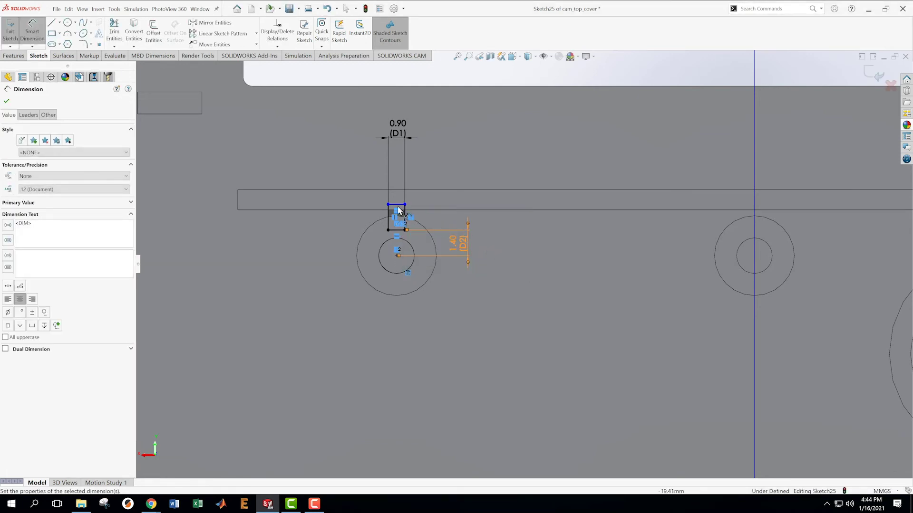
Dimension the small rectangle's height as 1.4 mm and exit the sketch
{"action": "left_click", "coordinate": [388, 220]}
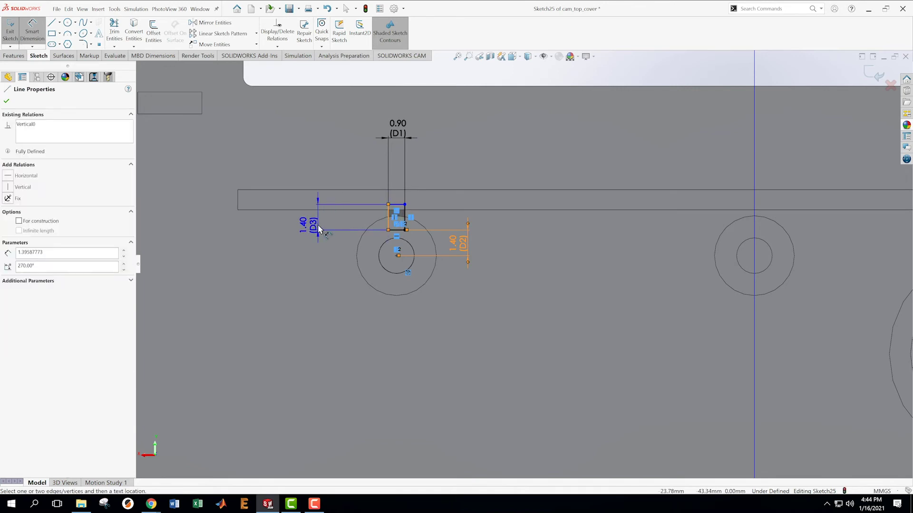
{"action": "left_click", "coordinate": [318, 229]}
{"action": "type", "text": "1.4"}
{"action": "key", "text": "Return"}
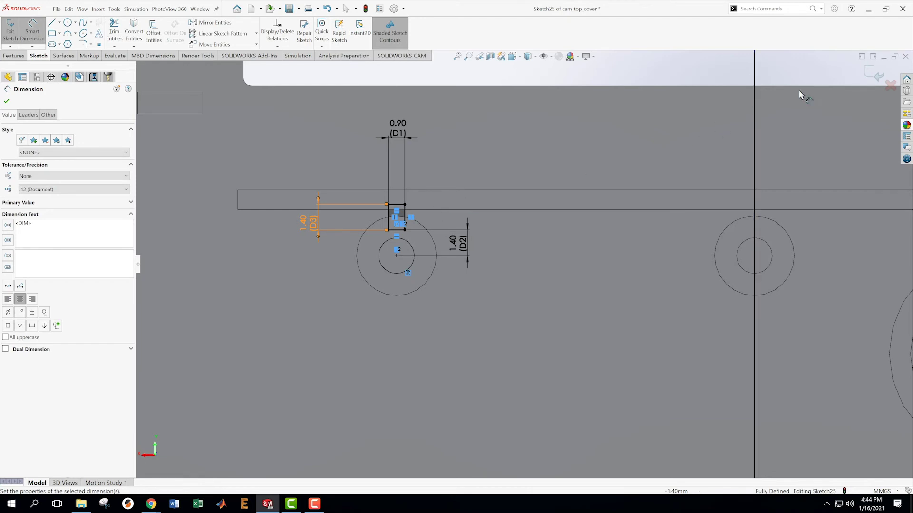
{"action": "left_click", "coordinate": [878, 76]}
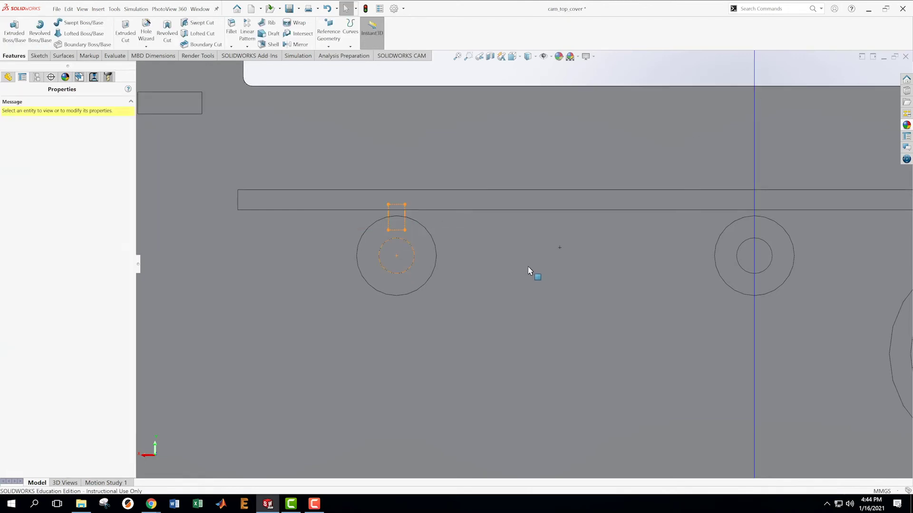
Extrude the small connector rectangle with the Up To Surface end condition, ending at the end face of the round screw boss
{"action": "mouse_move", "coordinate": [503, 252]}
{"action": "middle_mouse_down"}
{"action": "mouse_move", "coordinate": [511, 229]}
{"action": "mouse_move", "coordinate": [519, 236]}
{"action": "middle_mouse_up"}
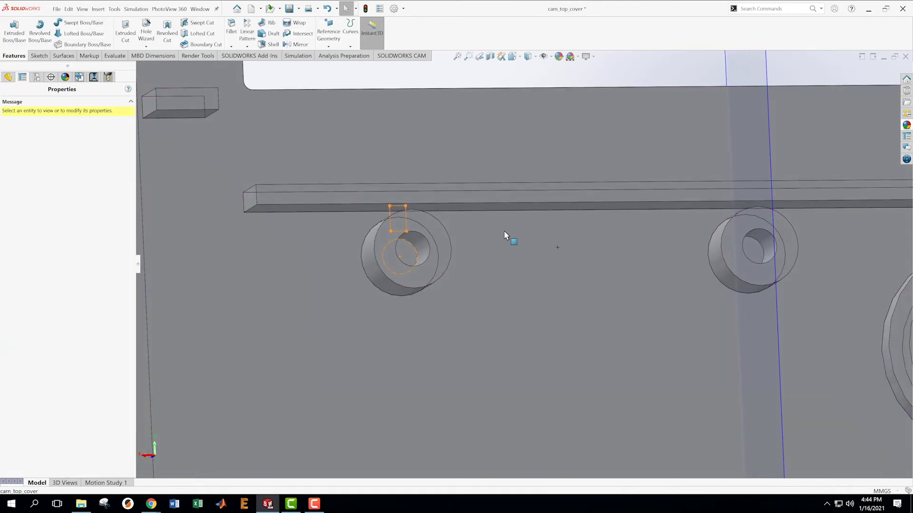
{"action": "left_click", "coordinate": [21, 76]}
{"action": "left_click", "coordinate": [16, 34]}
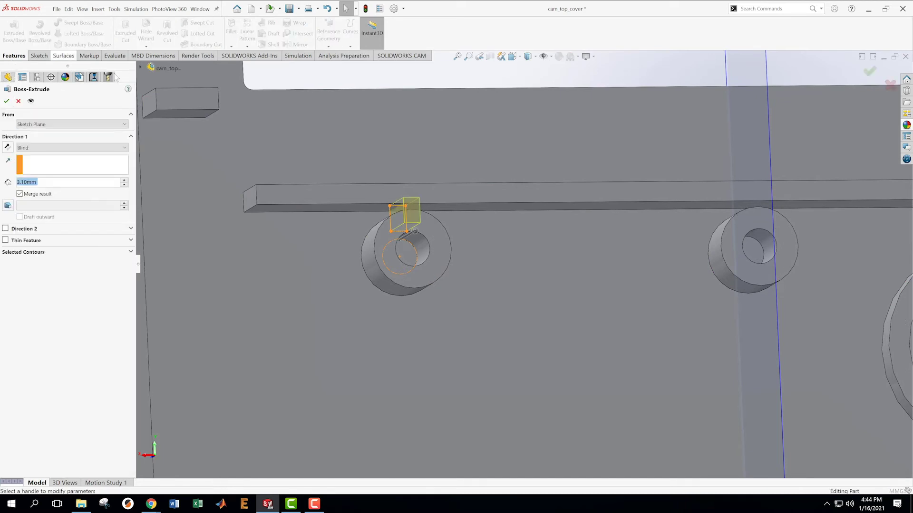
{"action": "left_click", "coordinate": [82, 147]}
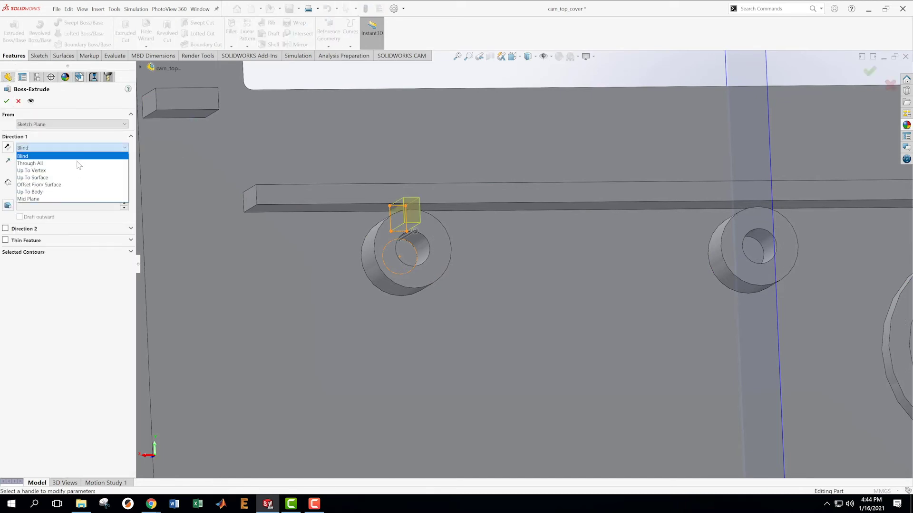
{"action": "left_click", "coordinate": [75, 179]}
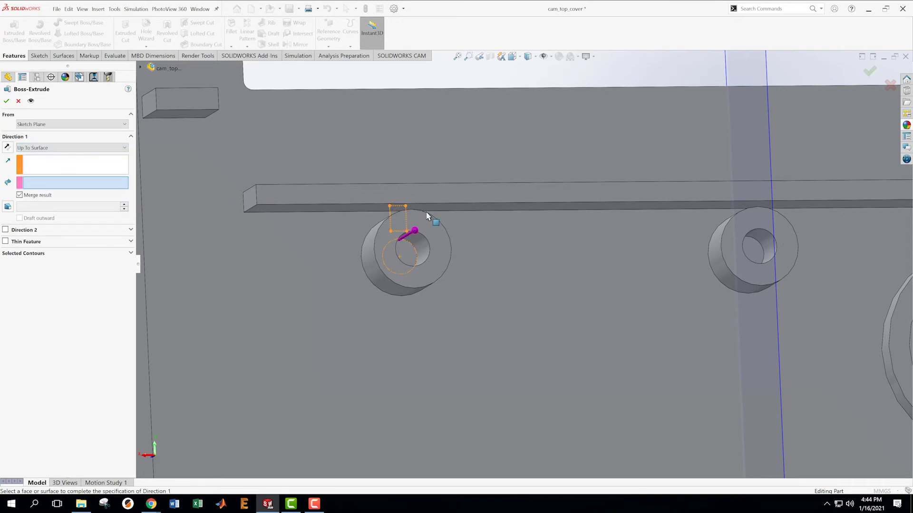
{"action": "left_click", "coordinate": [431, 228]}
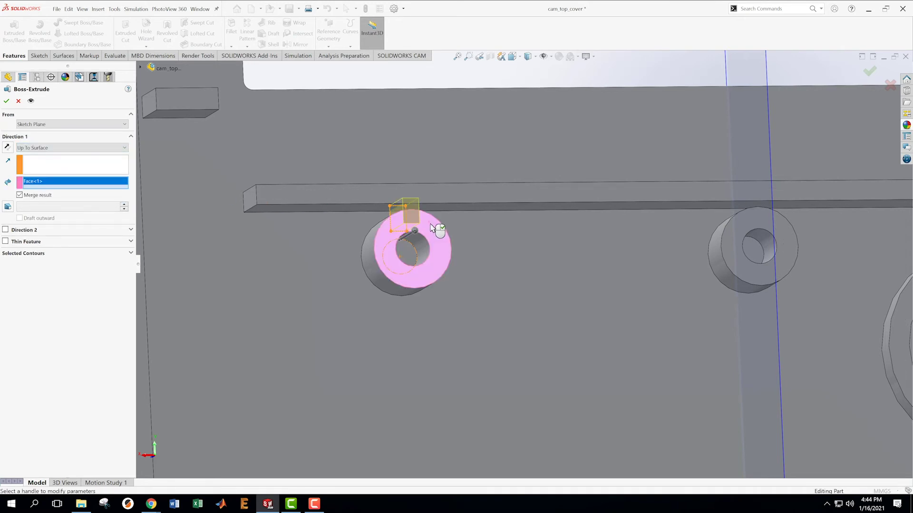
{"action": "left_click", "coordinate": [6, 101]}
Linear-pattern the connector extrusion perpendicular to the Right Plane with 19.5 mm spacing and 3 instances, reversing the direction towards the other screw bosses
{"action": "scroll", "coordinate": [533, 233], "scroll_direction": "up", "scroll_amount": 3}
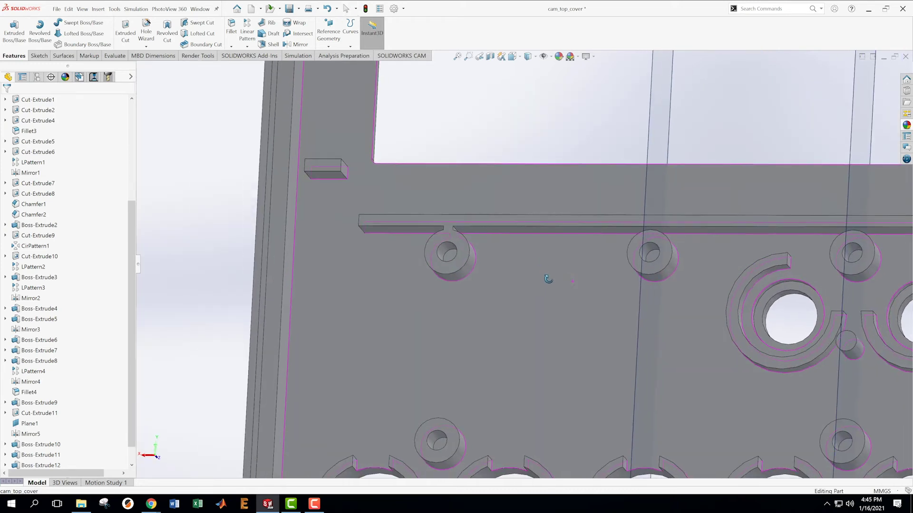
{"action": "scroll", "coordinate": [494, 248], "scroll_direction": "down", "scroll_amount": 3}
{"action": "scroll", "coordinate": [687, 276], "scroll_direction": "up", "scroll_amount": 3}
{"action": "scroll", "coordinate": [377, 261], "scroll_direction": "down", "scroll_amount": 1}
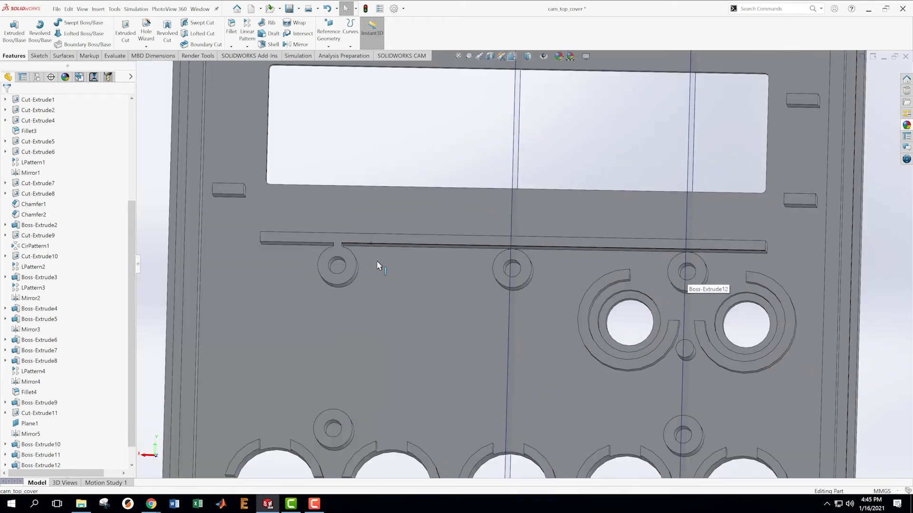
{"action": "middle_click_drag", "start_coordinate": [412, 296], "coordinate": [354, 275]}
{"action": "left_click_drag", "start_coordinate": [133, 237], "coordinate": [134, 250]}
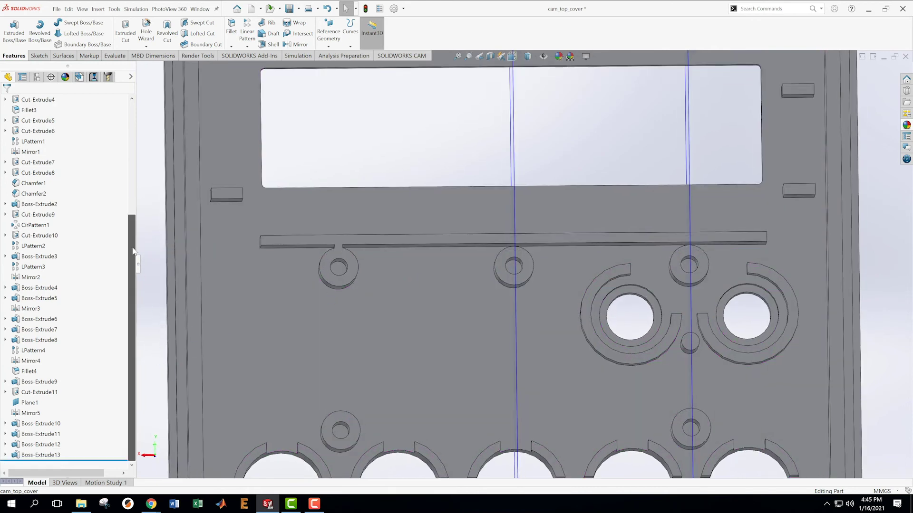
{"action": "left_click", "coordinate": [42, 456]}
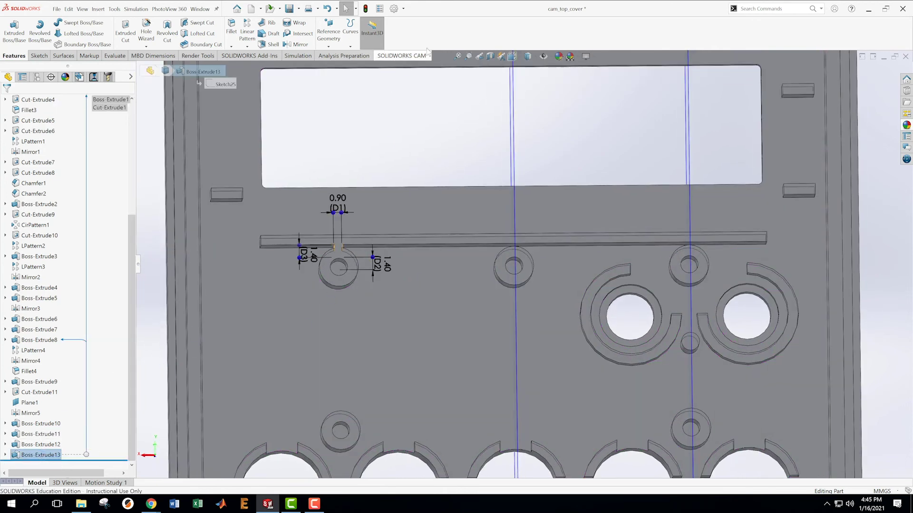
{"action": "left_click", "coordinate": [246, 46]}
{"action": "left_click", "coordinate": [259, 57]}
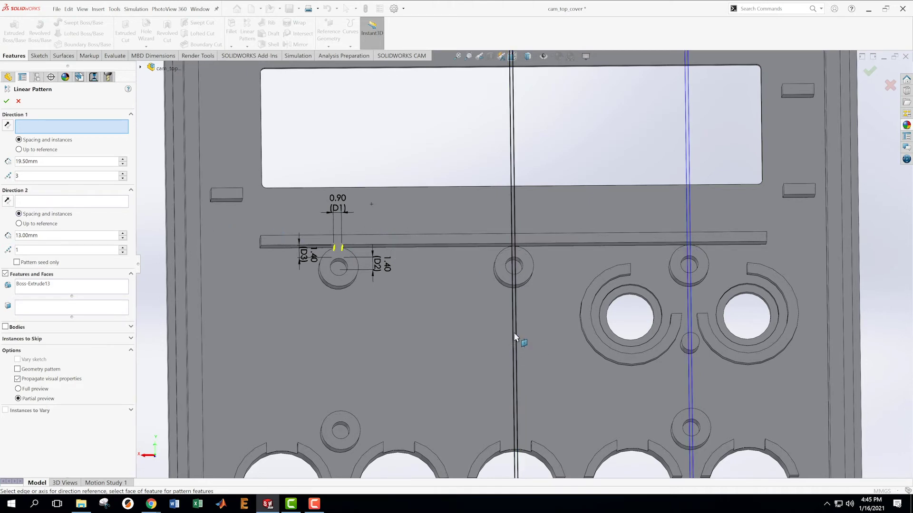
{"action": "left_click", "coordinate": [515, 308]}
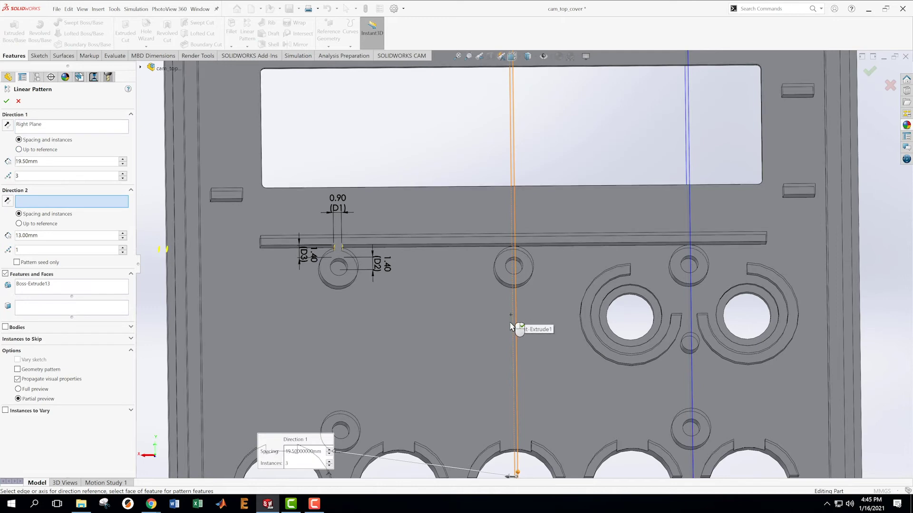
{"action": "scroll", "coordinate": [520, 263], "scroll_direction": "up", "scroll_amount": 3}
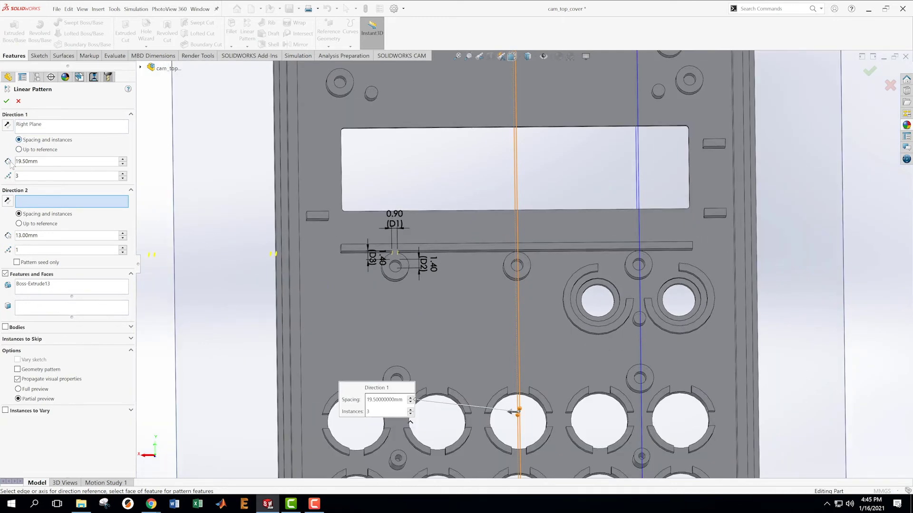
{"action": "left_click", "coordinate": [7, 125]}
{"action": "left_click", "coordinate": [6, 100]}
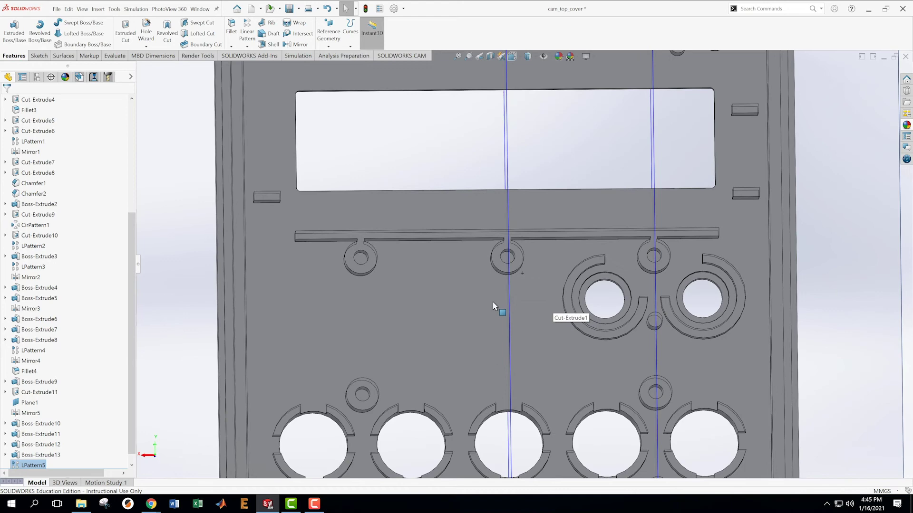
Save the top cover part
{"action": "middle_click_drag", "start_coordinate": [495, 306], "coordinate": [452, 275]}
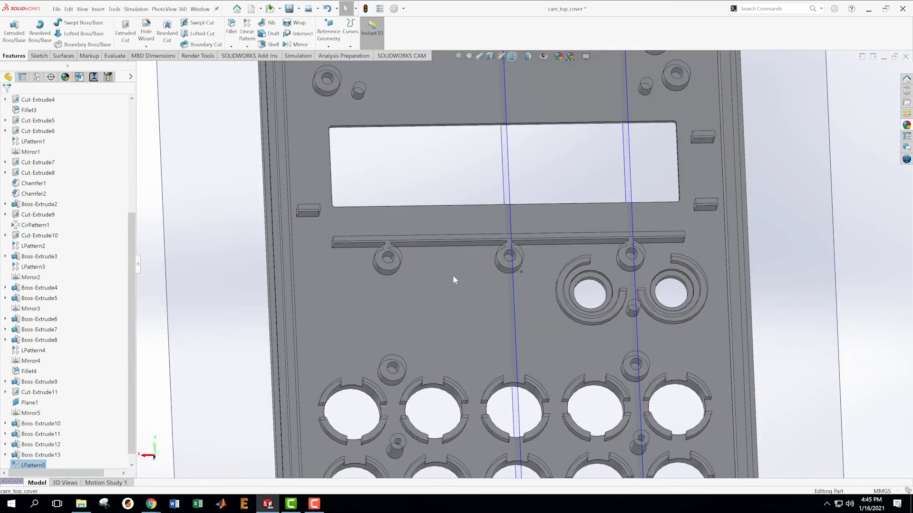
{"action": "left_click", "coordinate": [57, 9]}
{"action": "left_click", "coordinate": [67, 103]}
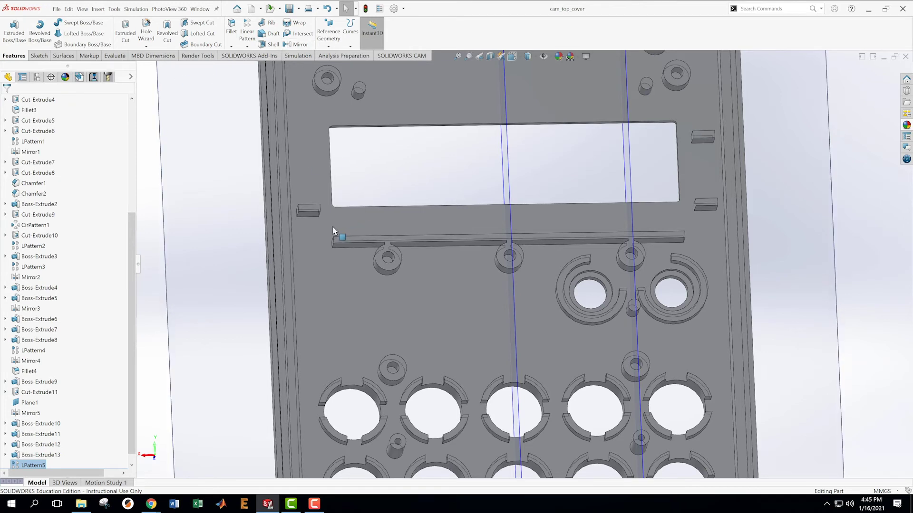
Start a new sketch on the cover's flat inner face and orient the view normal to it
{"action": "right_click", "coordinate": [319, 238]}
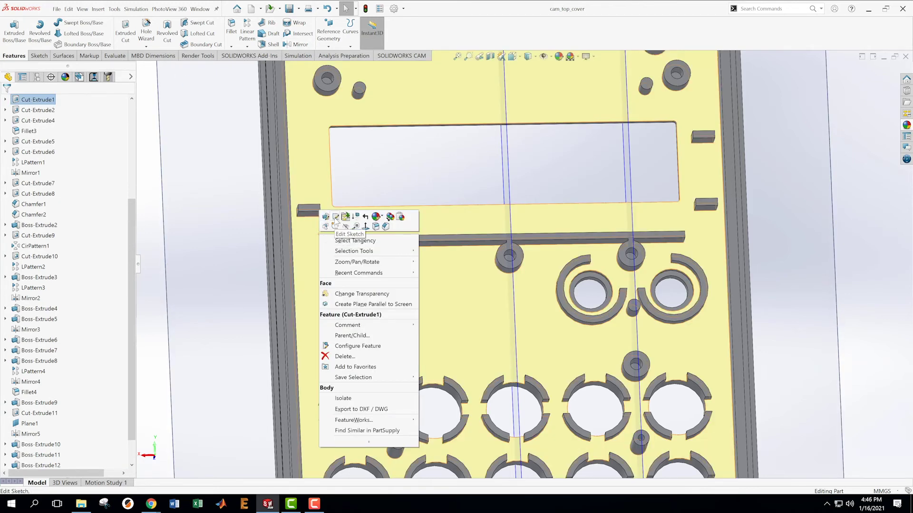
{"action": "left_click", "coordinate": [335, 218]}
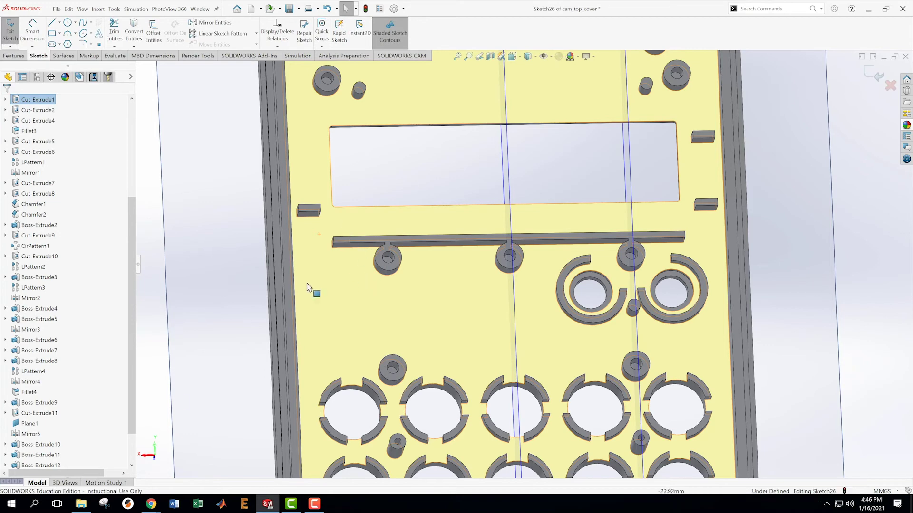
{"action": "scroll", "coordinate": [76, 380], "scroll_direction": "down", "scroll_amount": 2}
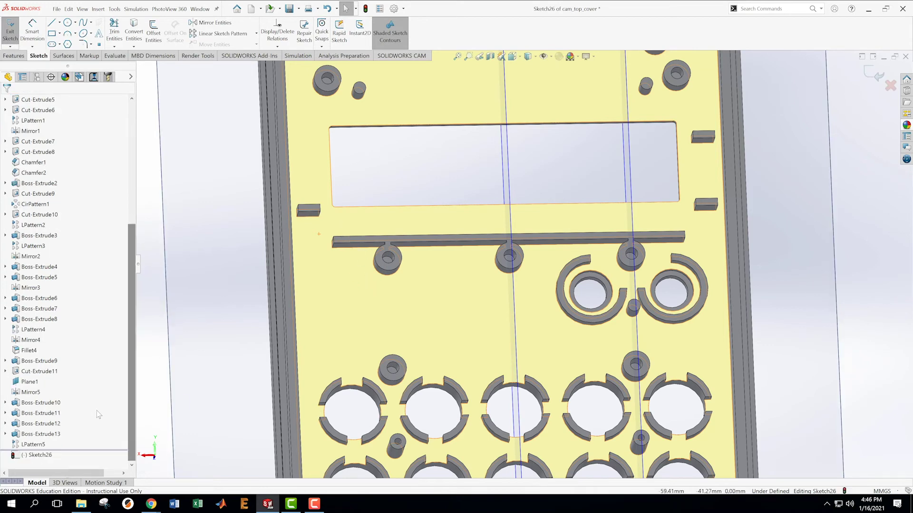
{"action": "right_click", "coordinate": [41, 456]}
{"action": "left_click", "coordinate": [61, 384]}
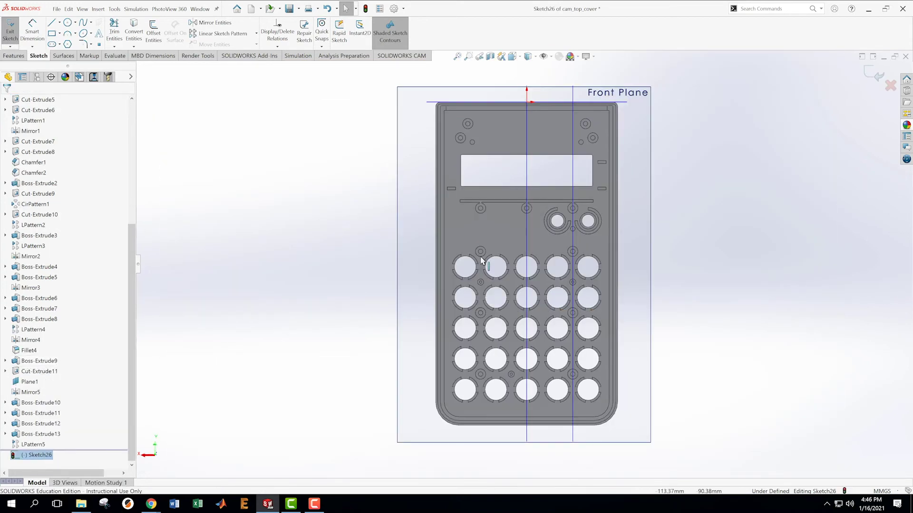
{"action": "scroll", "coordinate": [499, 203], "scroll_direction": "down", "scroll_amount": 10}
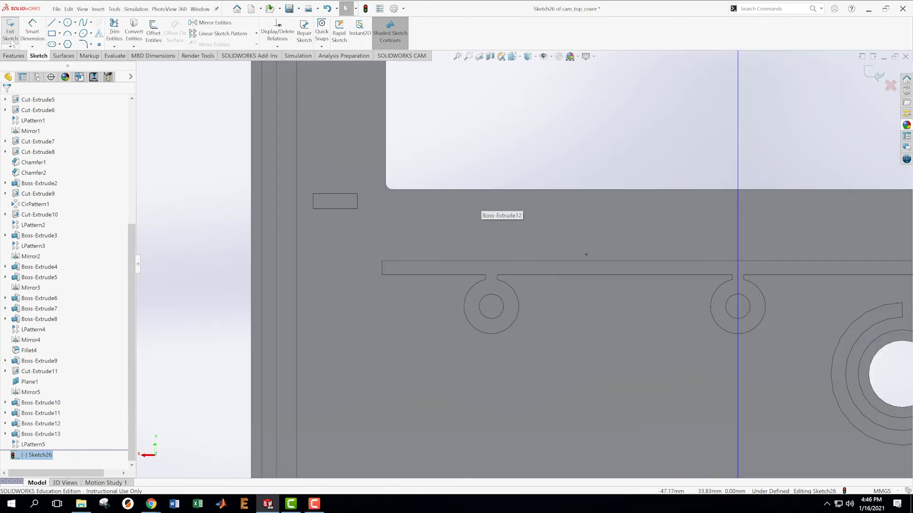
Sketch a rectangle about 1.67 mm wide and 2.57 mm high, standing on the long rib's upper edge near its left end
{"action": "left_click", "coordinate": [52, 34]}
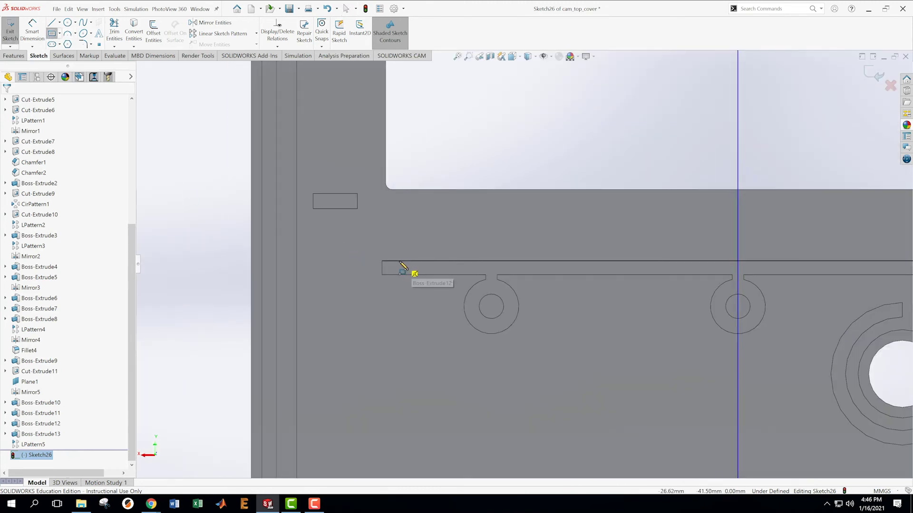
{"action": "left_click", "coordinate": [397, 260]}
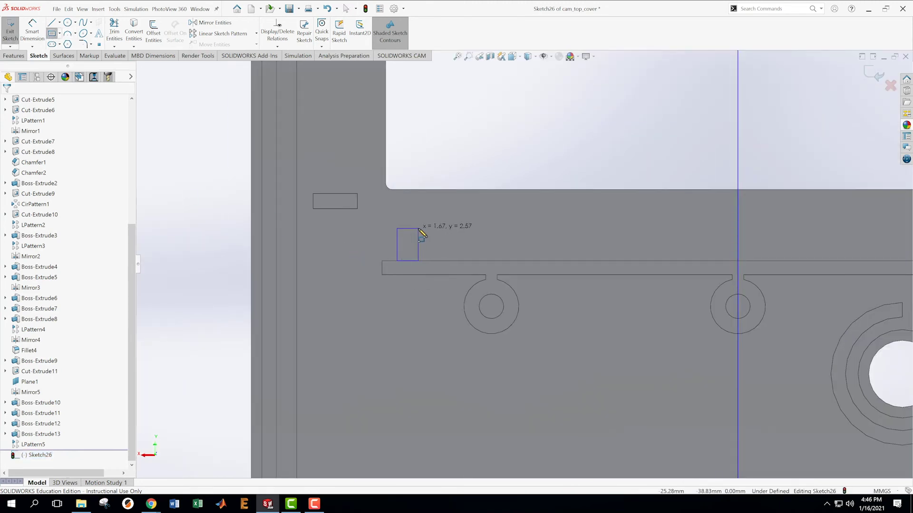
{"action": "left_click", "coordinate": [418, 229]}
{"action": "key", "text": "Escape"}
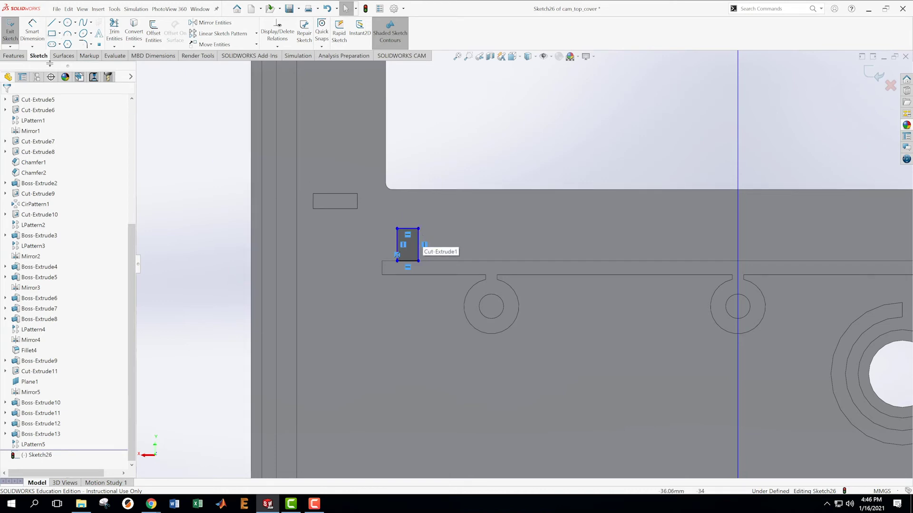
Dimension the new rectangle's width as 27.45-25.95, giving 1.5 mm
{"action": "left_click", "coordinate": [37, 27]}
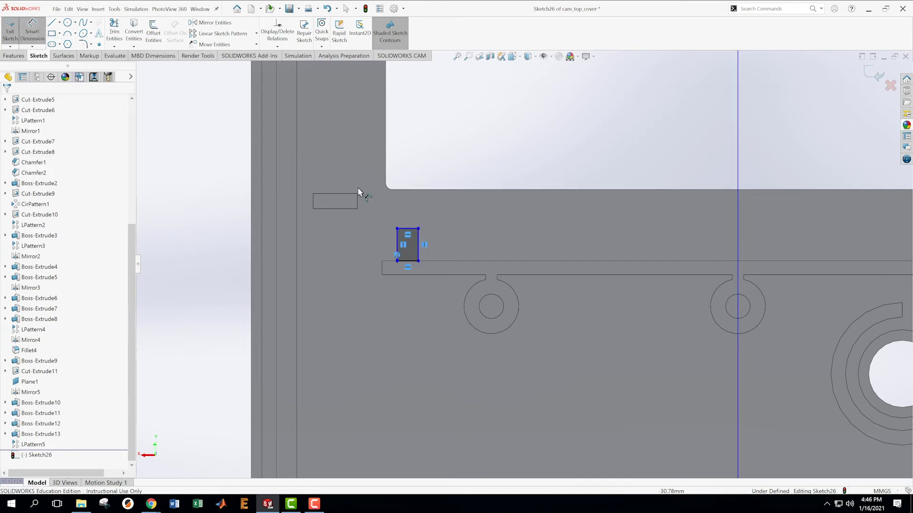
{"action": "left_click", "coordinate": [408, 229]}
{"action": "left_click", "coordinate": [414, 204]}
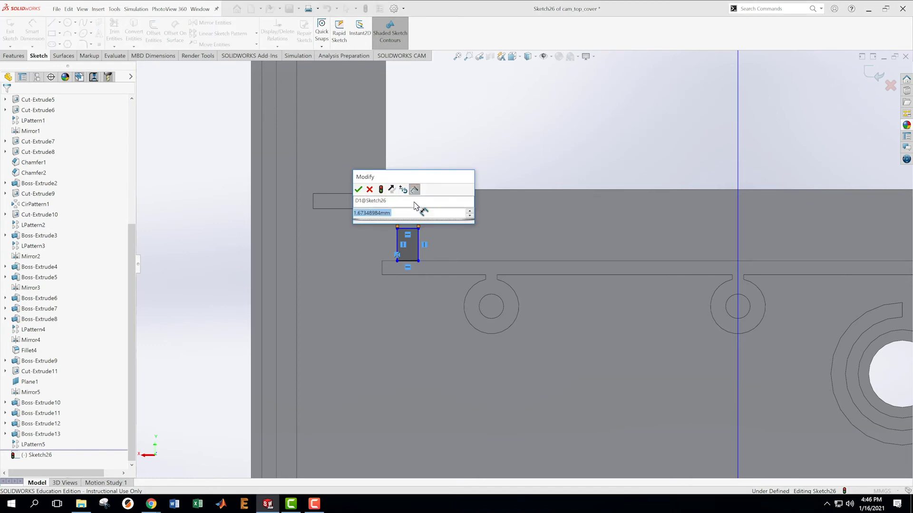
{"action": "type", "text": "27"}
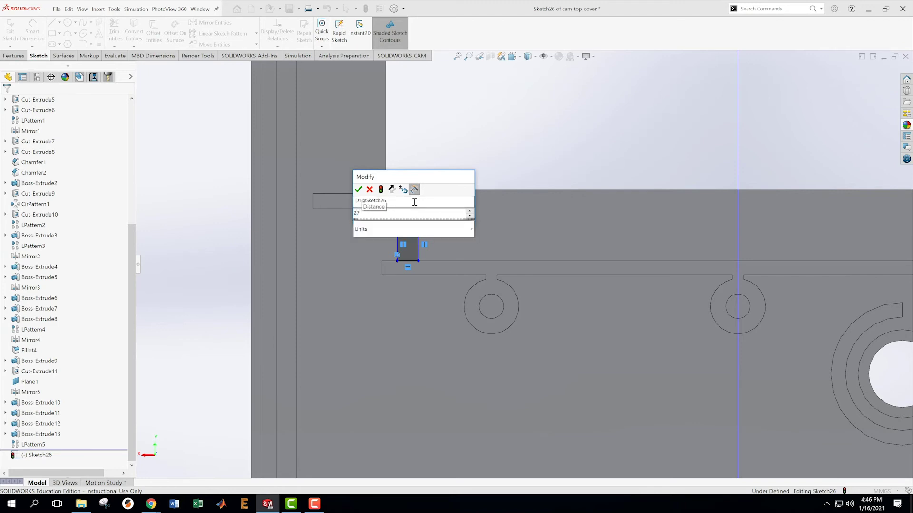
{"action": "type", "text": ".45"}
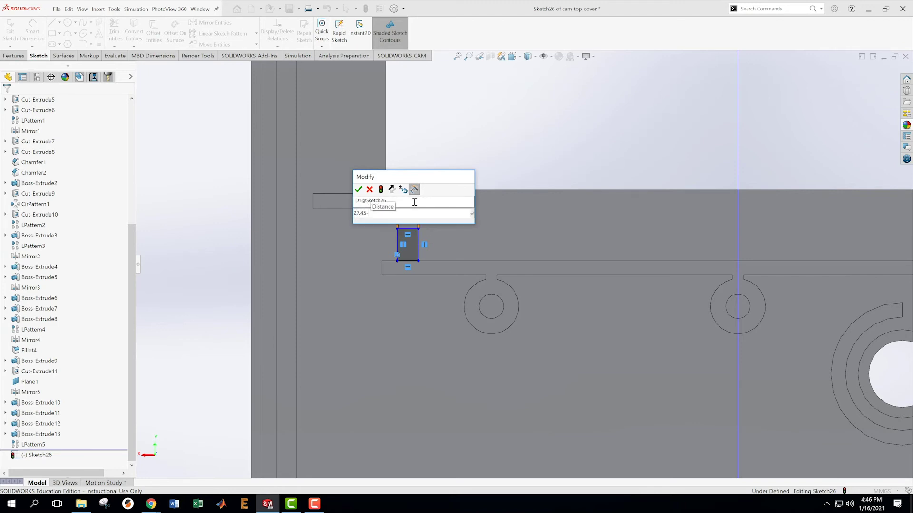
{"action": "type", "text": "-25.95"}
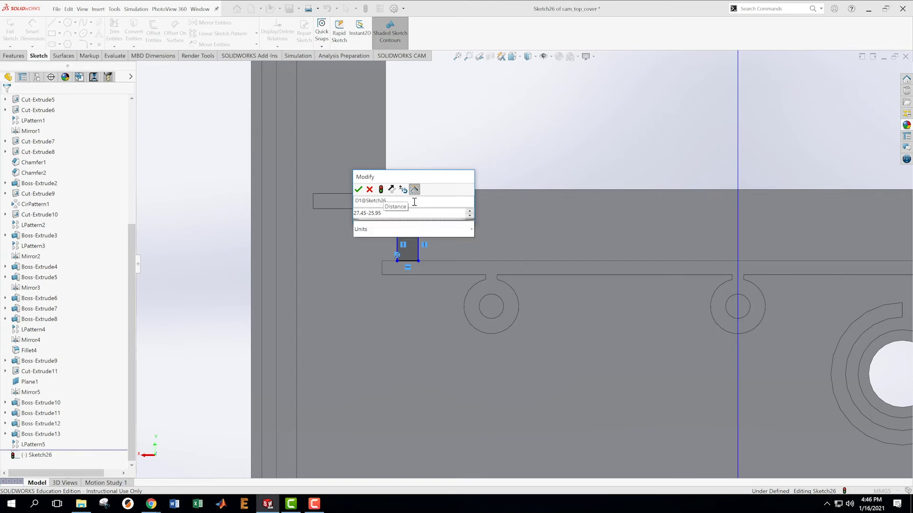
{"action": "key", "text": "Return"}
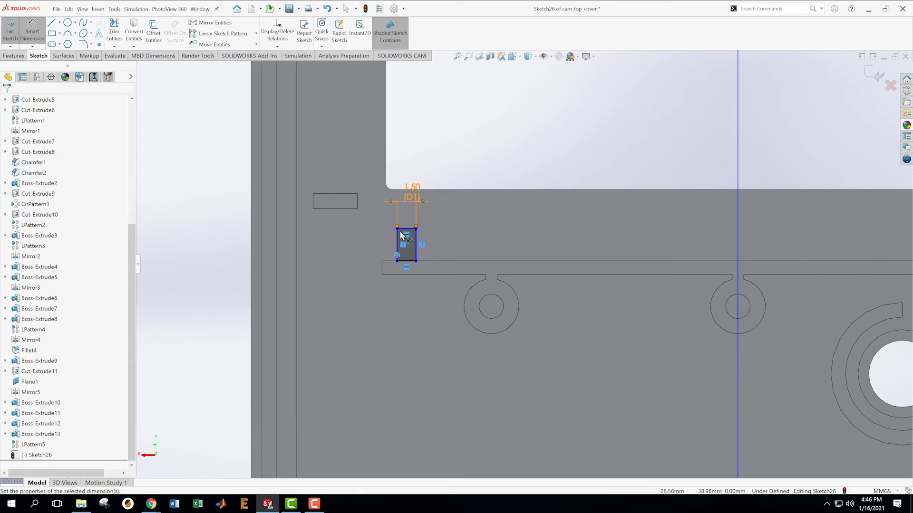
Dimension the new rectangle's height as 1.85-1.1, giving 0.75 mm
{"action": "left_click", "coordinate": [399, 240]}
{"action": "left_click", "coordinate": [349, 245]}
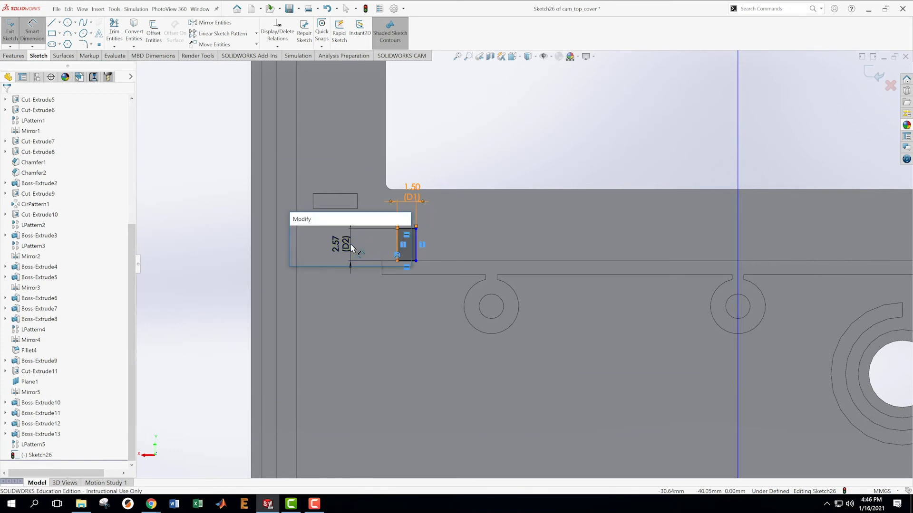
{"action": "type", "text": "1.85"}
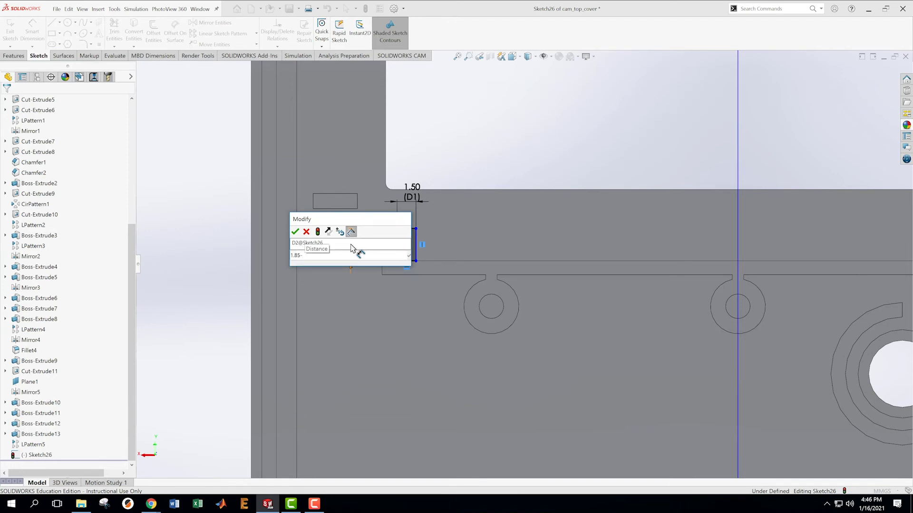
{"action": "type", "text": "-1.1"}
{"action": "key", "text": "Return"}
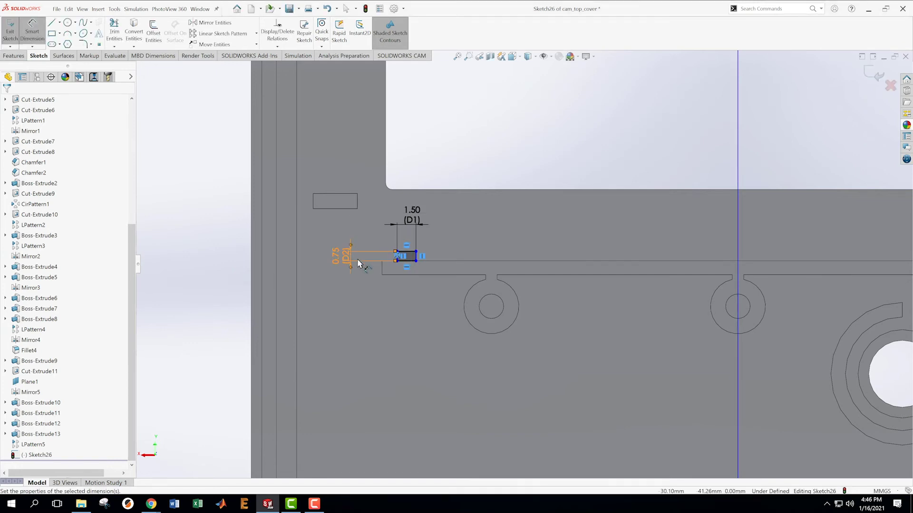
Dimension the small rectangle's outer side 27.45 mm from the cover's centre plane and finish the sketch
{"action": "scroll", "coordinate": [401, 269], "scroll_direction": "down", "scroll_amount": 3}
{"action": "left_click", "coordinate": [420, 256]}
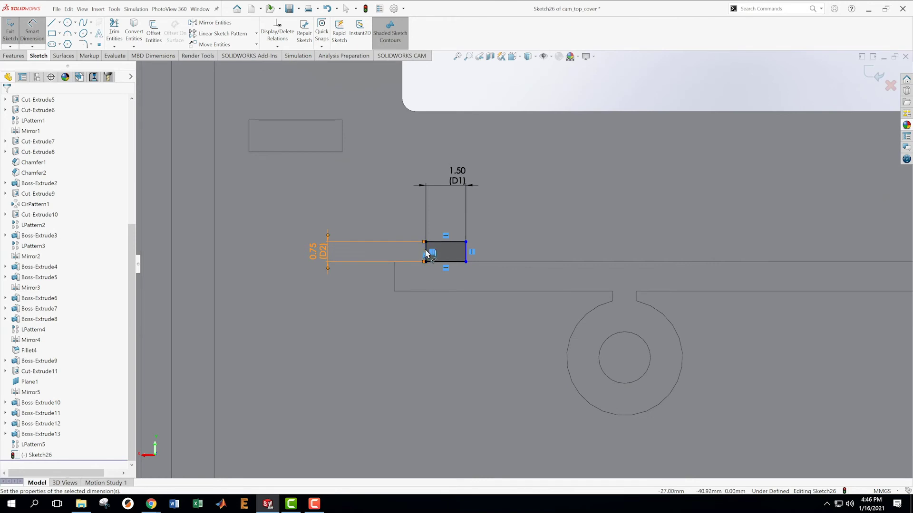
{"action": "scroll", "coordinate": [522, 264], "scroll_direction": "up", "scroll_amount": 4}
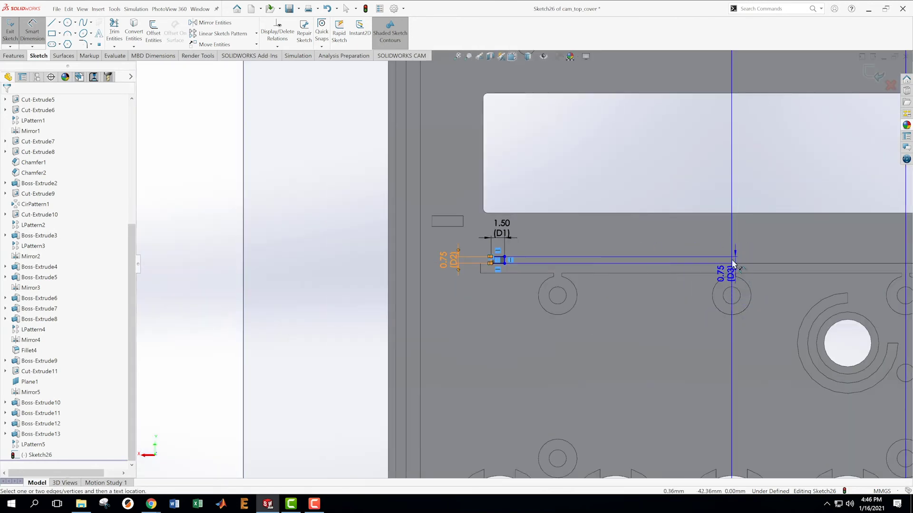
{"action": "left_click", "coordinate": [732, 241]}
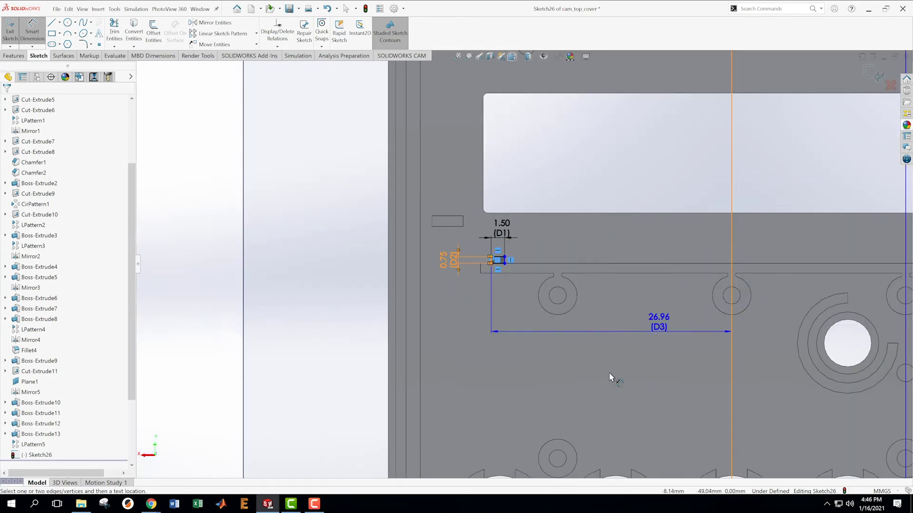
{"action": "left_click", "coordinate": [611, 386]}
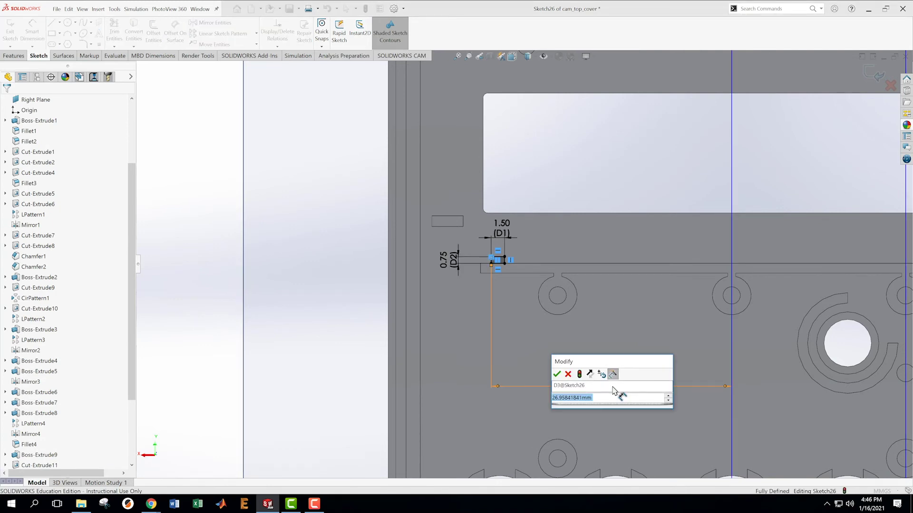
{"action": "type", "text": "27.45"}
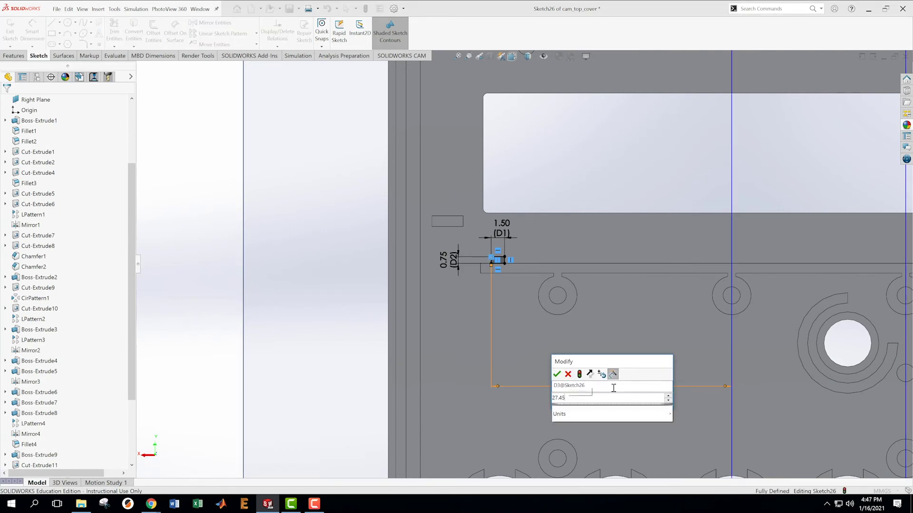
{"action": "key", "text": "Return"}
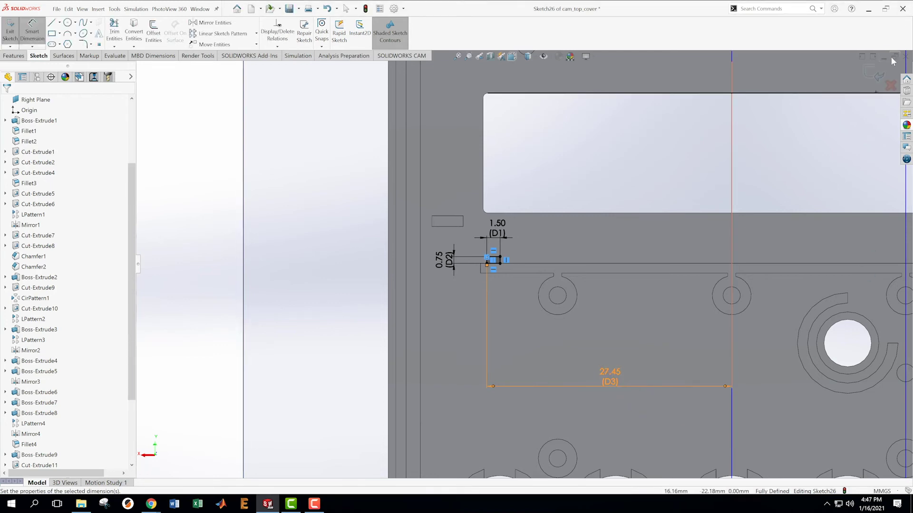
{"action": "left_click", "coordinate": [876, 72]}
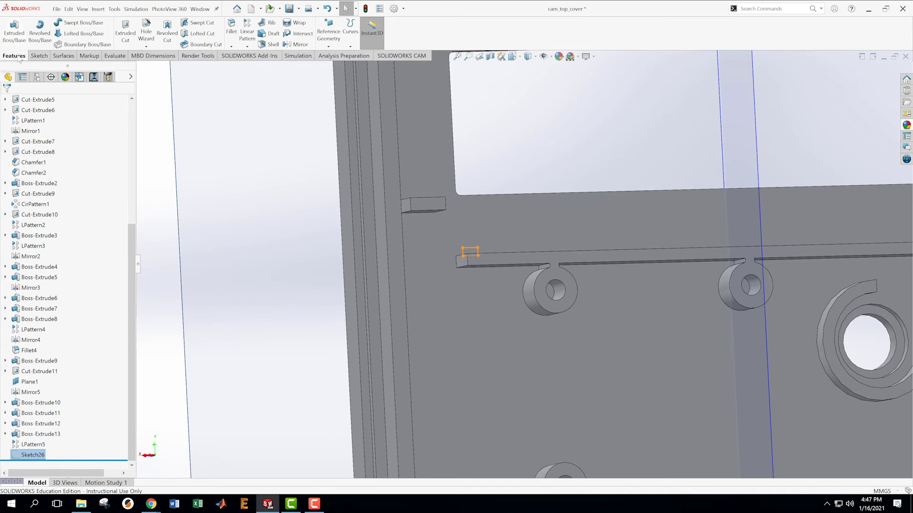
Extrude the small rectangle on the rib's upper edge as a 3.1 mm boss merged with the cover
{"action": "left_click", "coordinate": [18, 31]}
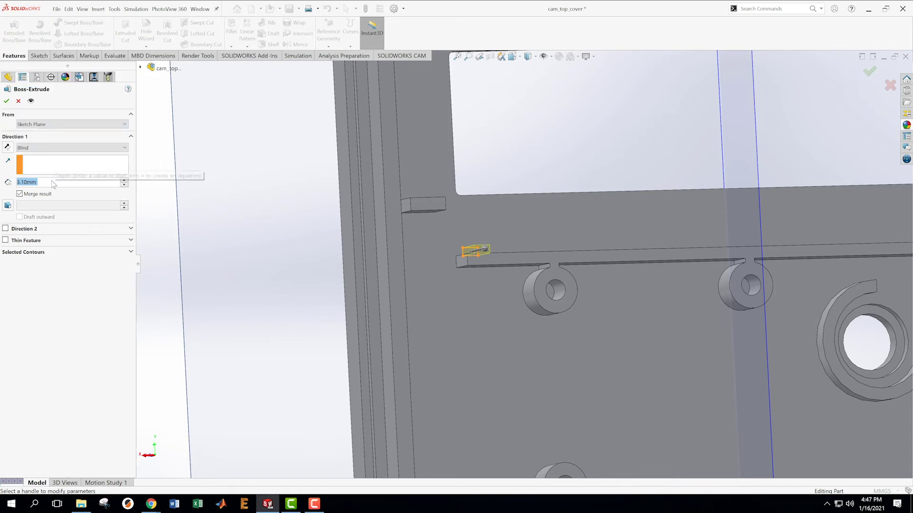
{"action": "scroll", "coordinate": [52, 184], "scroll_direction": "down", "scroll_amount": 3}
{"action": "left_click", "coordinate": [870, 71]}
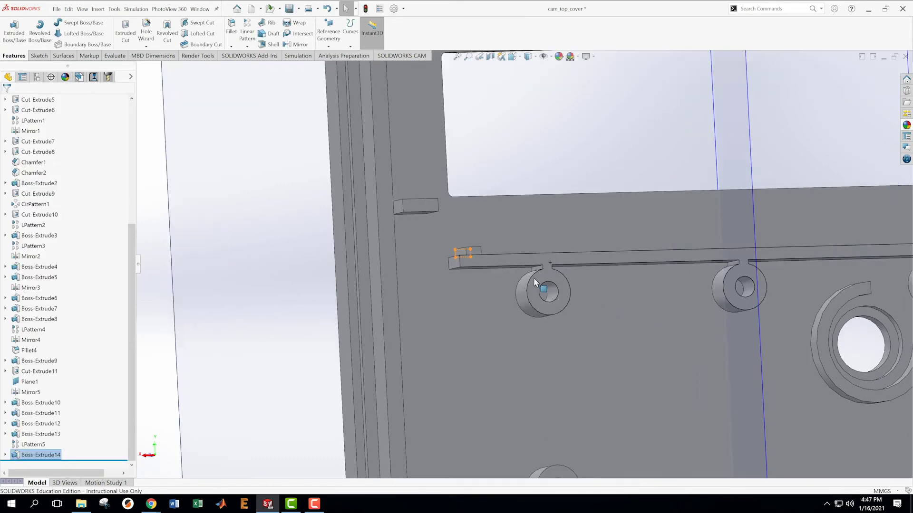
Mirror the newly extruded small tab about the Right Plane to the rib's other end
{"action": "middle_click_drag", "start_coordinate": [496, 328], "coordinate": [275, 299]}
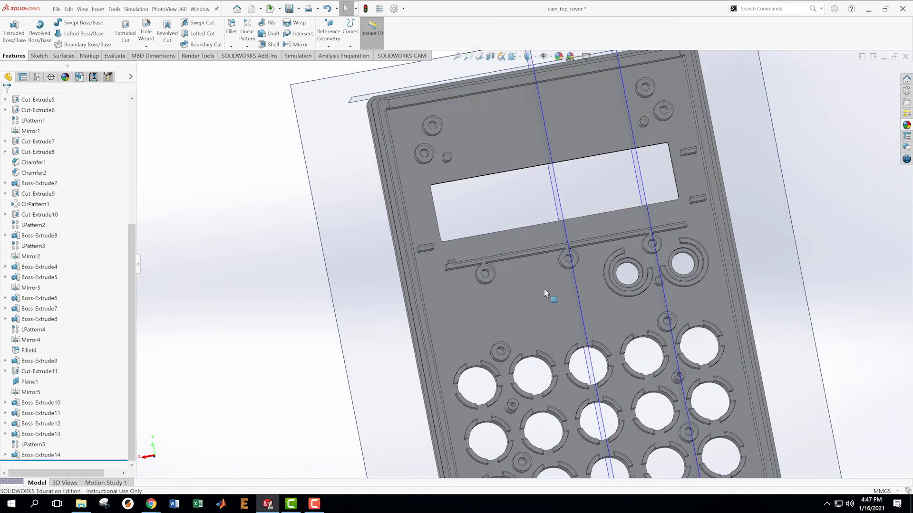
{"action": "left_click", "coordinate": [43, 456]}
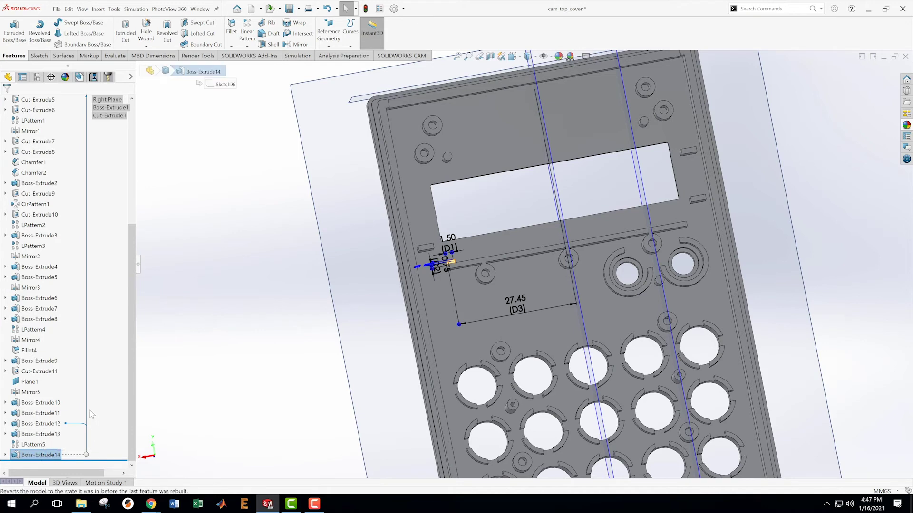
{"action": "left_click", "coordinate": [293, 45]}
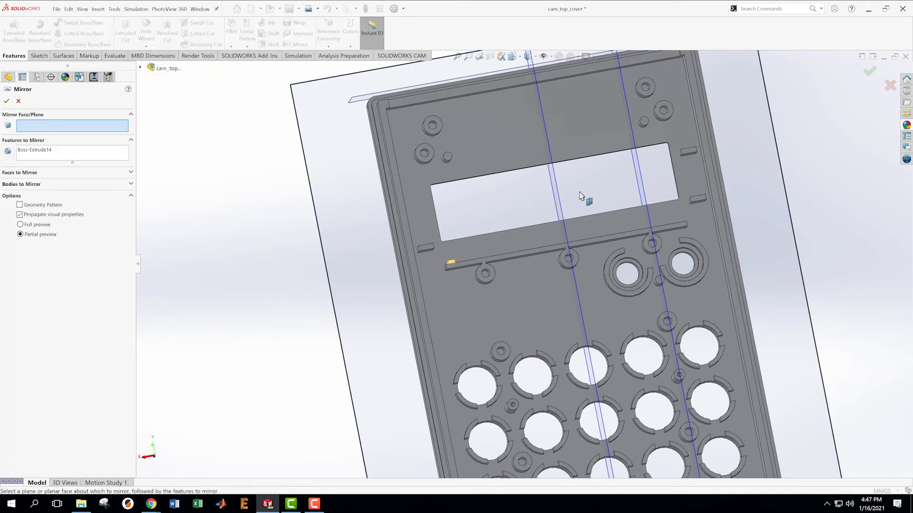
{"action": "left_click", "coordinate": [566, 205]}
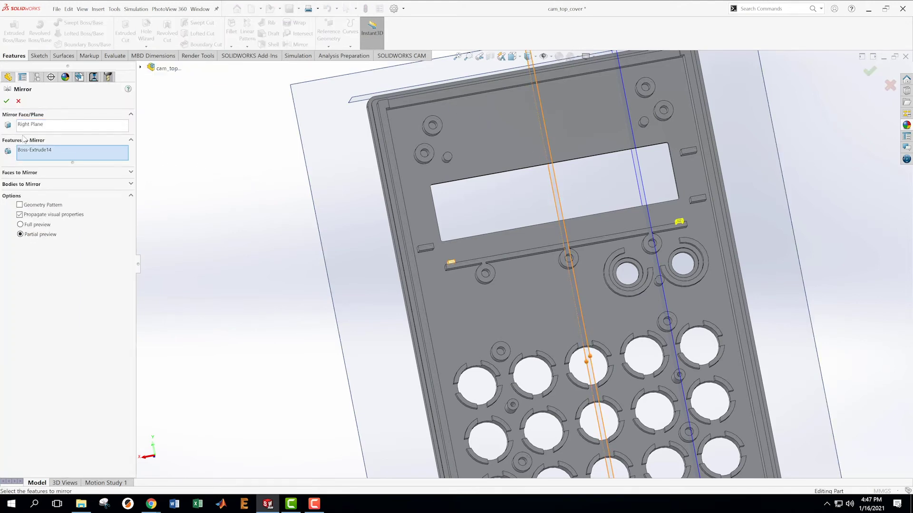
{"action": "left_click", "coordinate": [8, 102]}
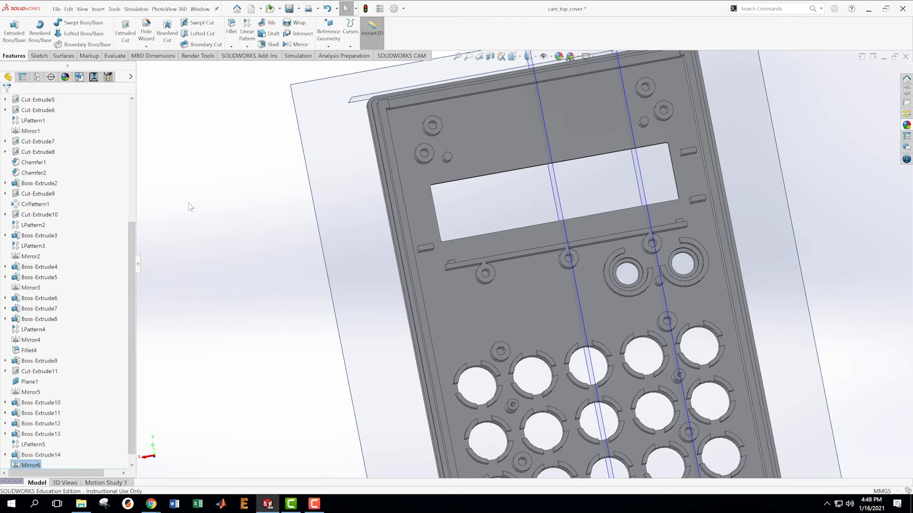
Start another sketch on the cover's inner face and orient the view normal to it
{"action": "right_click", "coordinate": [494, 244]}
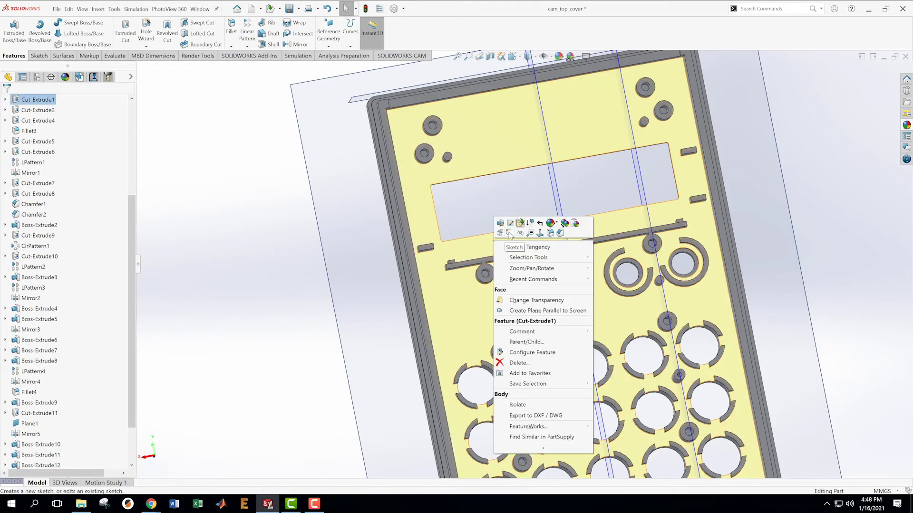
{"action": "left_click", "coordinate": [509, 232]}
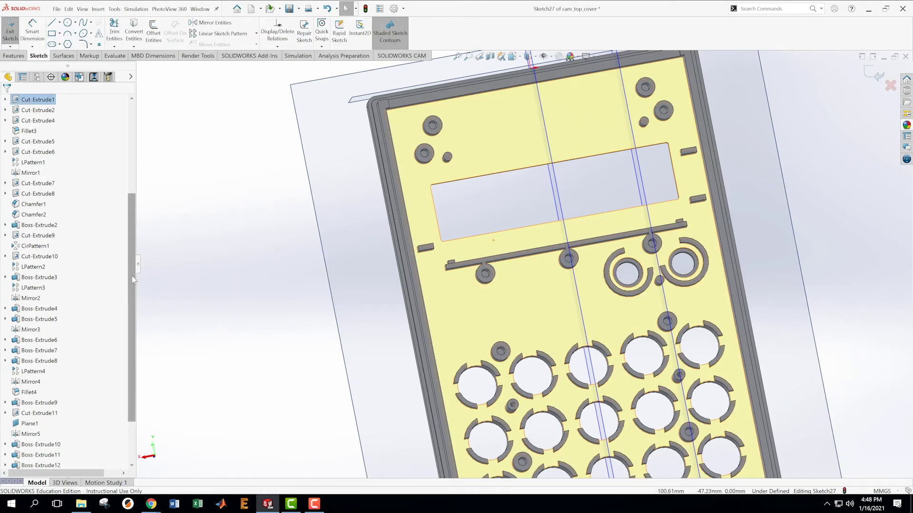
{"action": "scroll", "coordinate": [124, 296], "scroll_direction": "down", "scroll_amount": 2}
{"action": "right_click", "coordinate": [35, 456]}
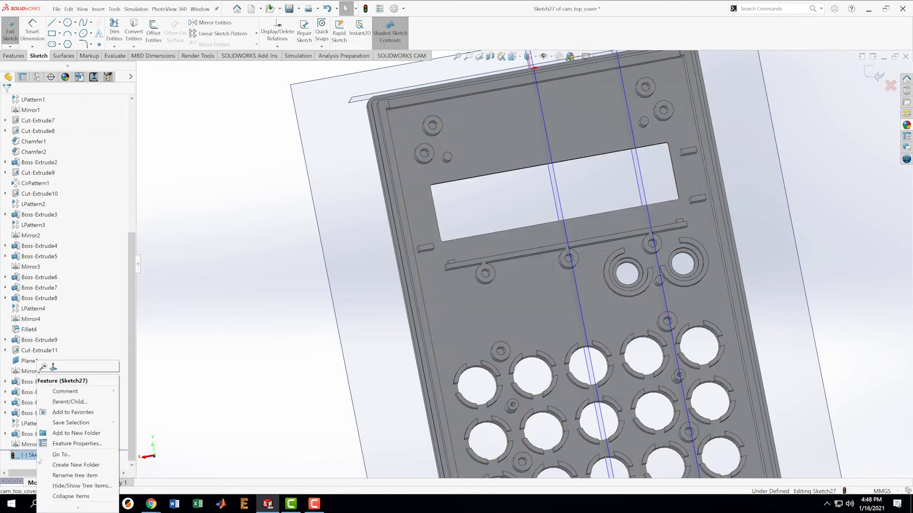
{"action": "left_click", "coordinate": [54, 372]}
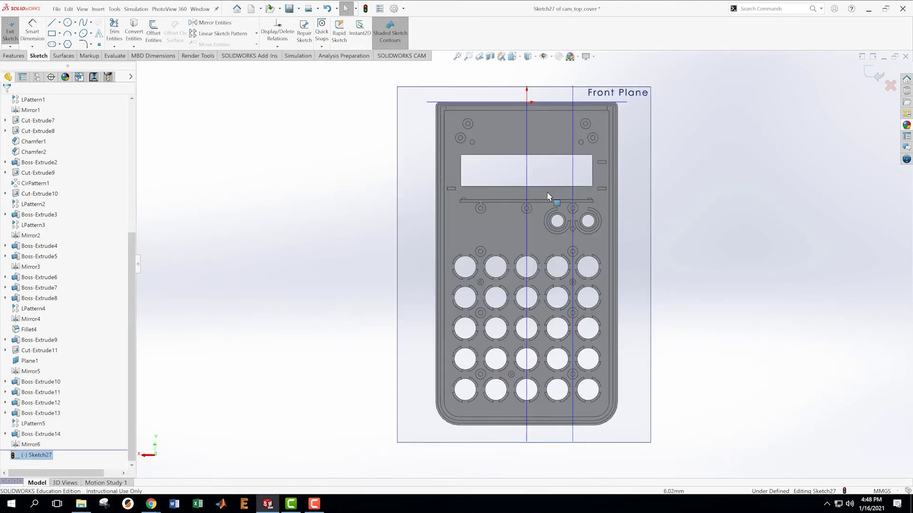
Sketch a narrow upright rectangle about 1.15 mm wide and 4.47 mm high on the rib's upper edge, near the first screw boss
{"action": "scroll", "coordinate": [545, 196], "scroll_direction": "down", "scroll_amount": 4}
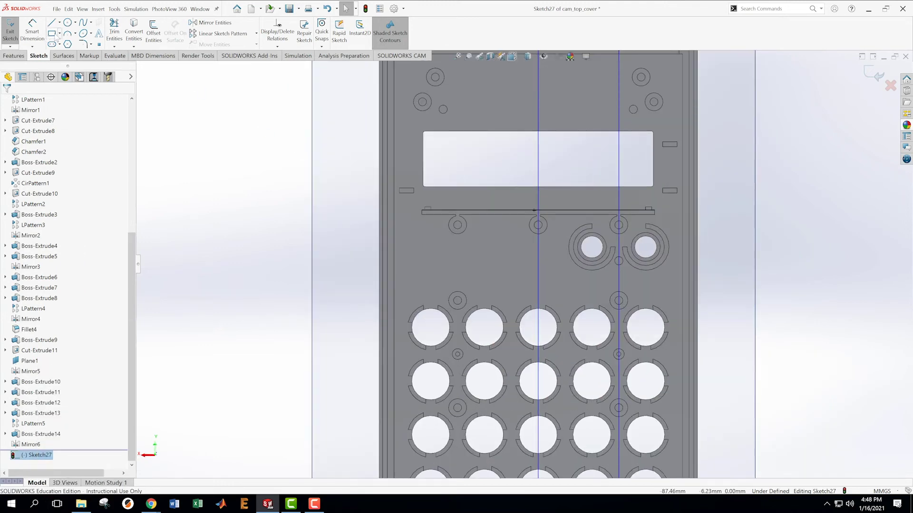
{"action": "left_click", "coordinate": [51, 35]}
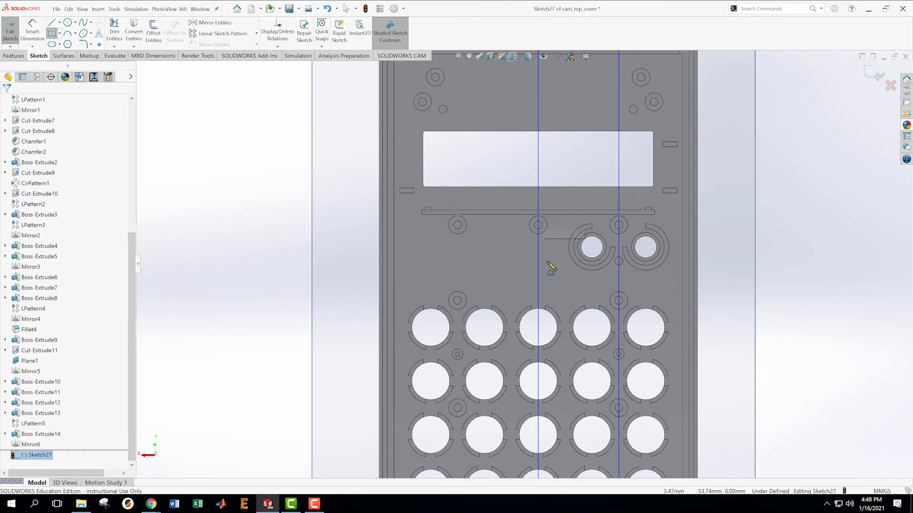
{"action": "scroll", "coordinate": [551, 261], "scroll_direction": "down", "scroll_amount": 3}
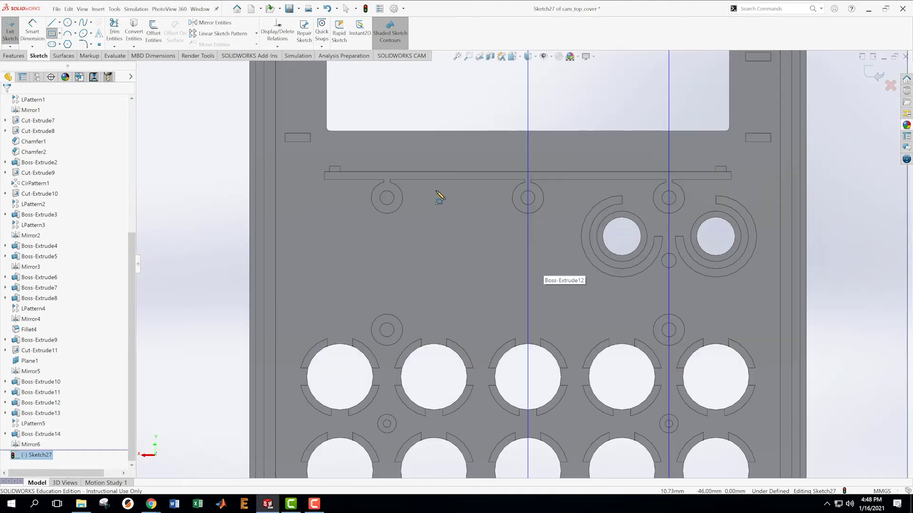
{"action": "left_click", "coordinate": [407, 171]}
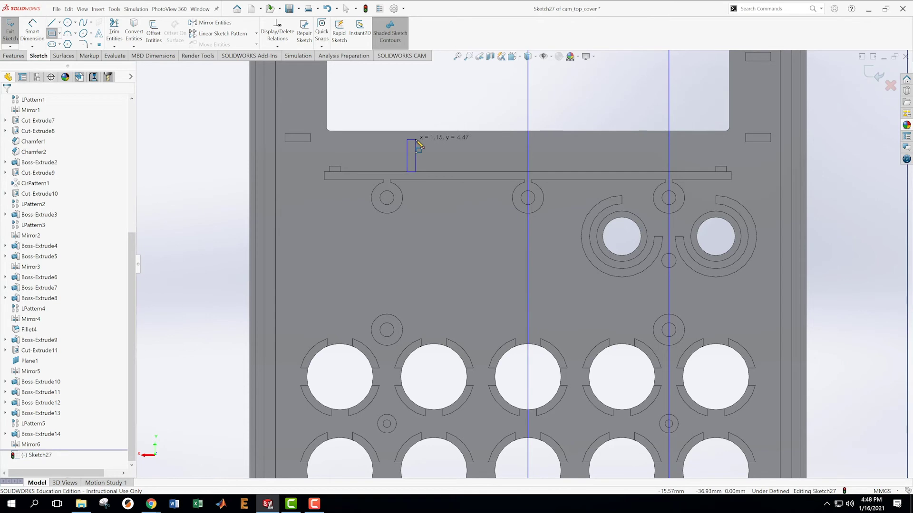
{"action": "left_click", "coordinate": [416, 139]}
{"action": "key", "text": "Escape"}
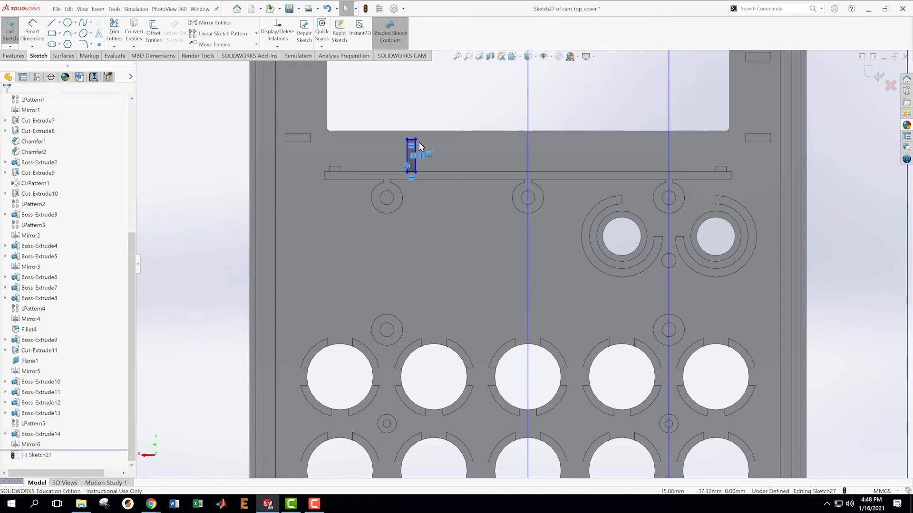
Dimension the narrow rectangle's width as 0.9 mm
{"action": "key", "text": "d"}
{"action": "scroll", "coordinate": [413, 175], "scroll_direction": "down", "scroll_amount": 3}
{"action": "scroll", "coordinate": [413, 167], "scroll_direction": "down", "scroll_amount": 2}
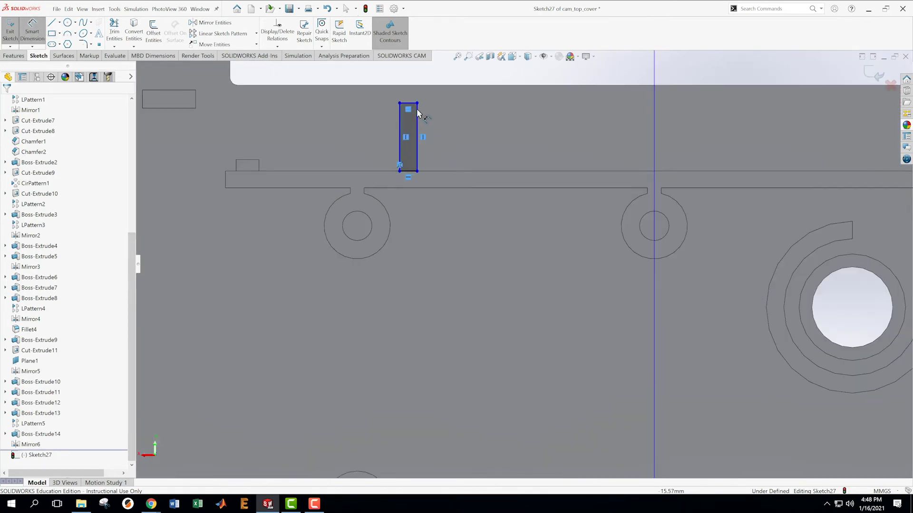
{"action": "left_click", "coordinate": [408, 103]}
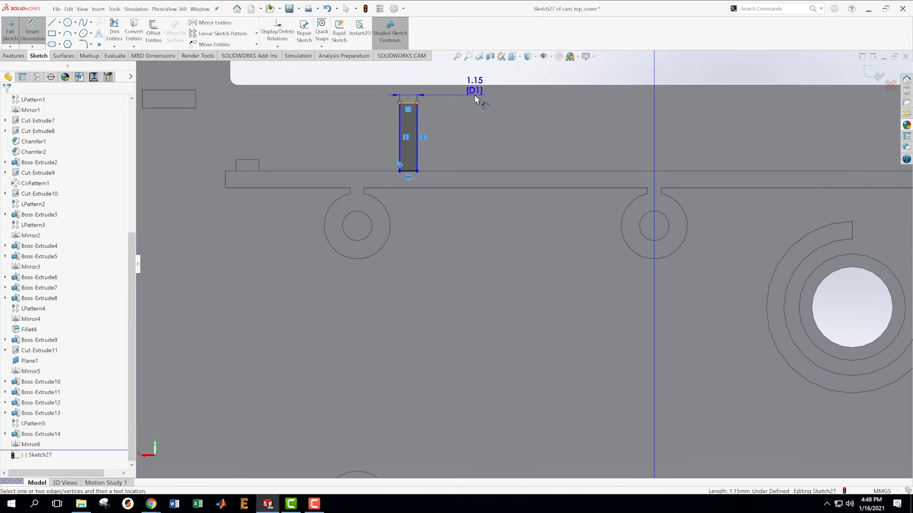
{"action": "left_click", "coordinate": [478, 93]}
{"action": "type", "text": ".9"}
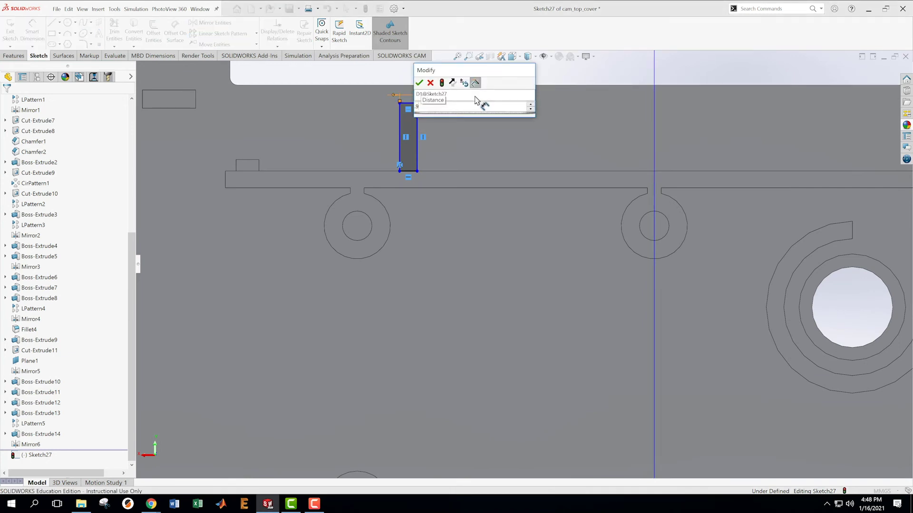
{"action": "key", "text": "Return"}
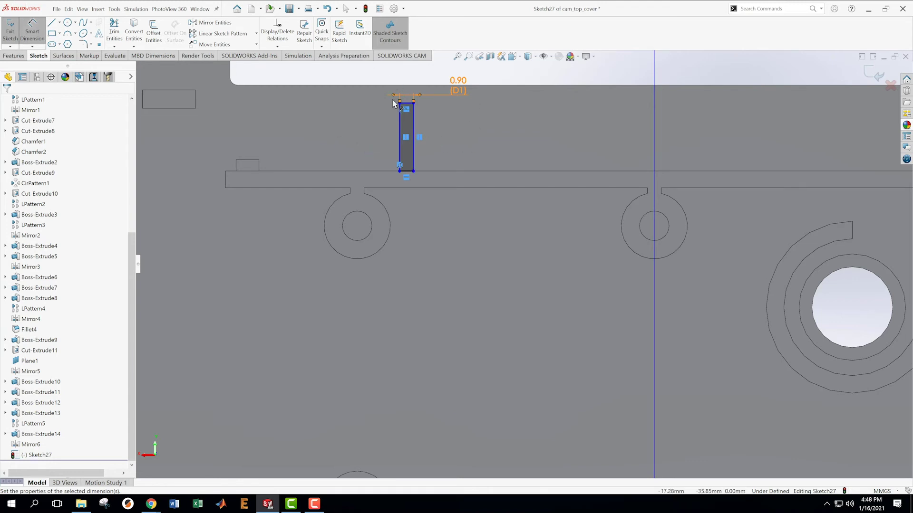
Dimension the narrow rectangle's height as 3.3 mm
{"action": "left_click", "coordinate": [414, 131]}
{"action": "left_click", "coordinate": [483, 138]}
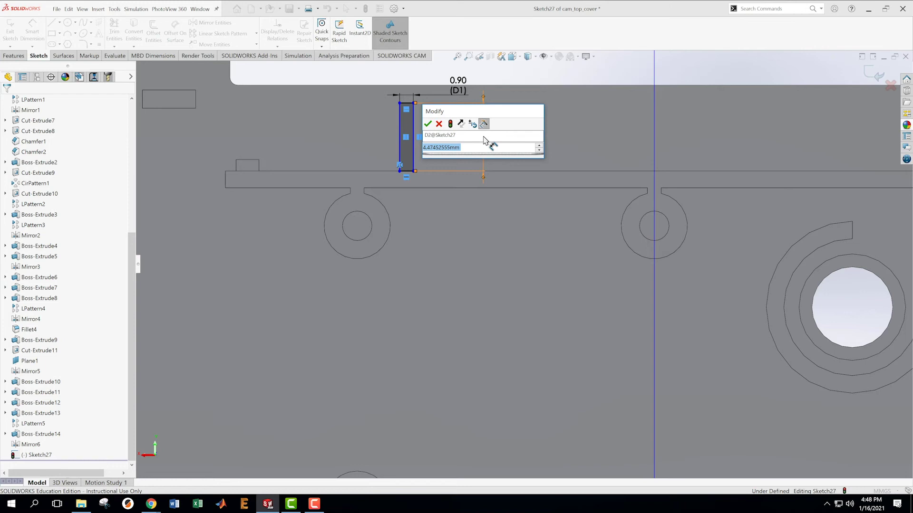
{"action": "type", "text": "3.3"}
{"action": "key", "text": "Return"}
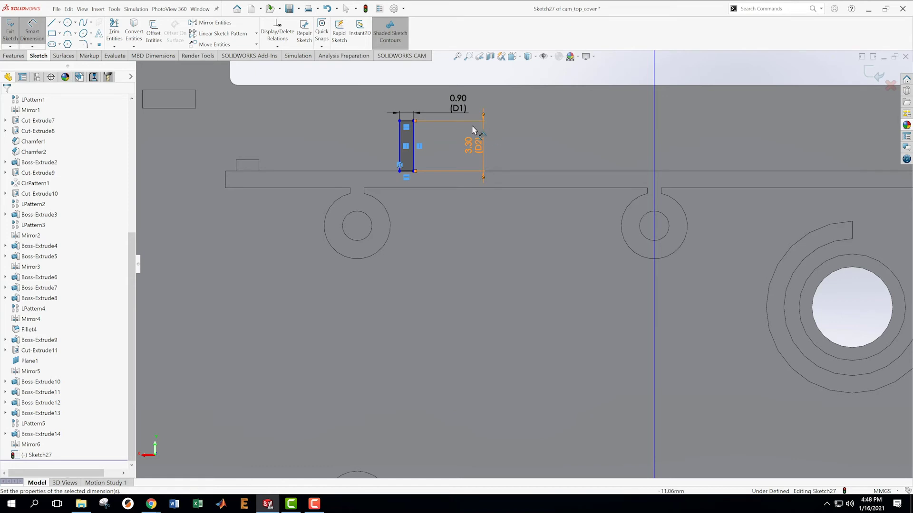
Dimension the narrow rectangle's inner side 17.25 mm from the cover's centre plane and finish the sketch
{"action": "left_click", "coordinate": [413, 138]}
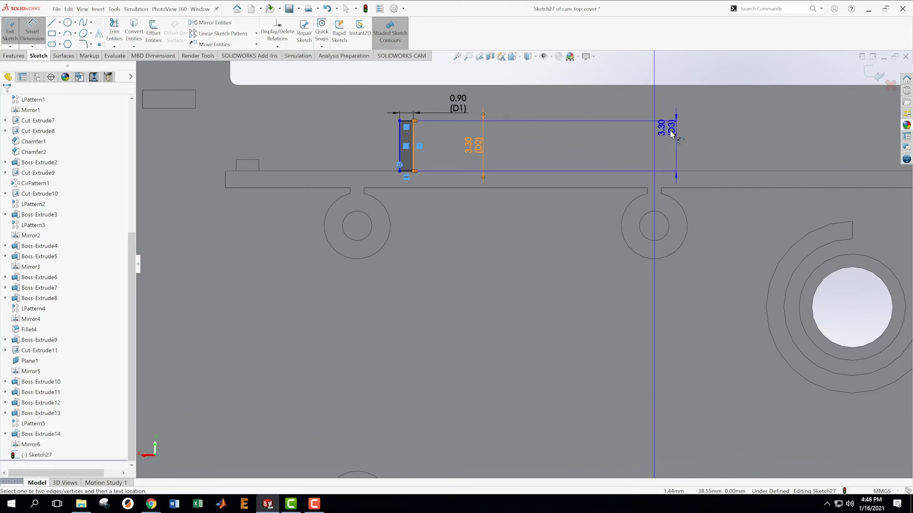
{"action": "left_click", "coordinate": [654, 142]}
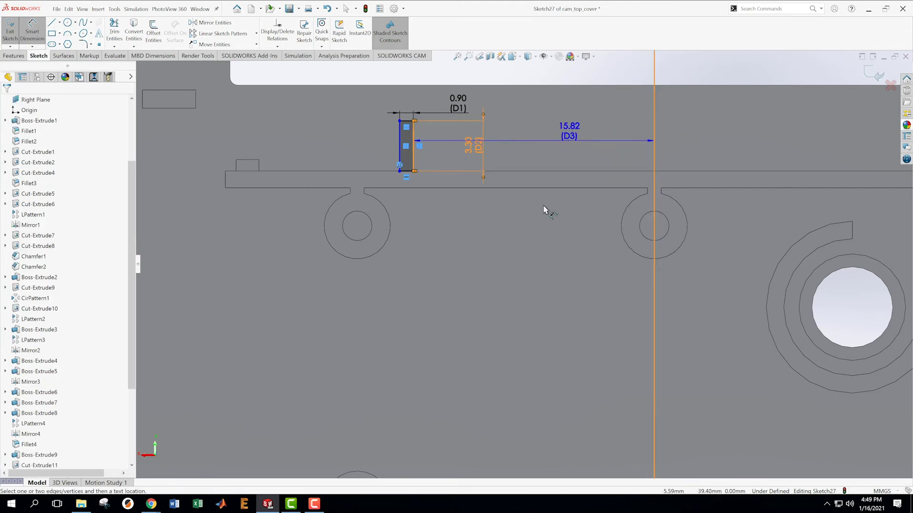
{"action": "left_click", "coordinate": [525, 309]}
{"action": "type", "text": "17.25"}
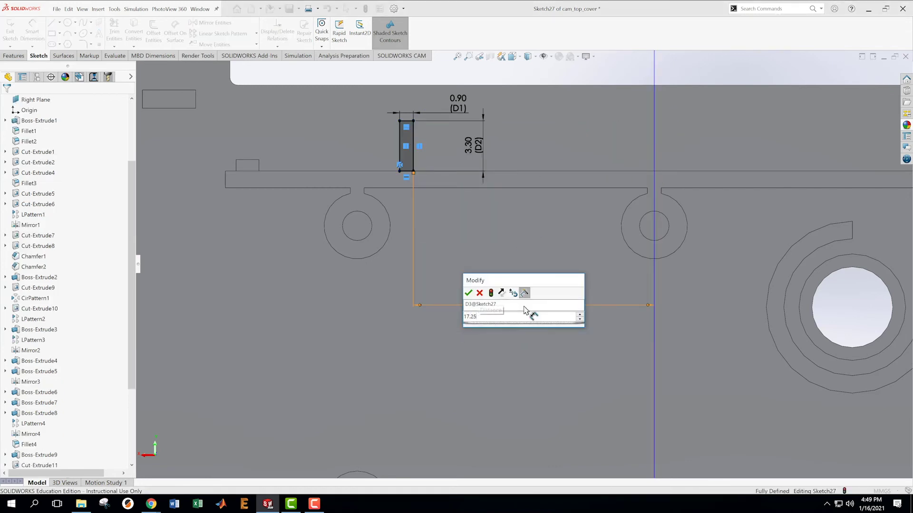
{"action": "key", "text": "Return"}
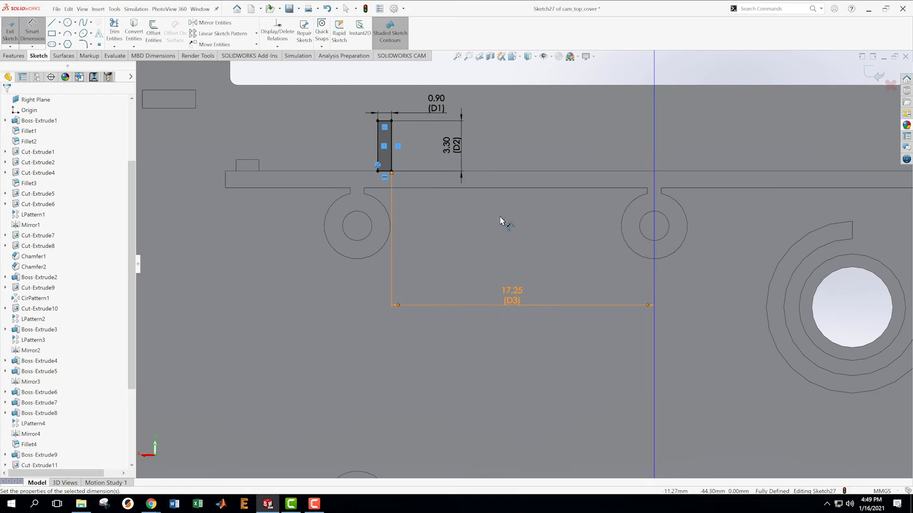
{"action": "scroll", "coordinate": [493, 224], "scroll_direction": "up", "scroll_amount": 3}
{"action": "left_click", "coordinate": [878, 76]}
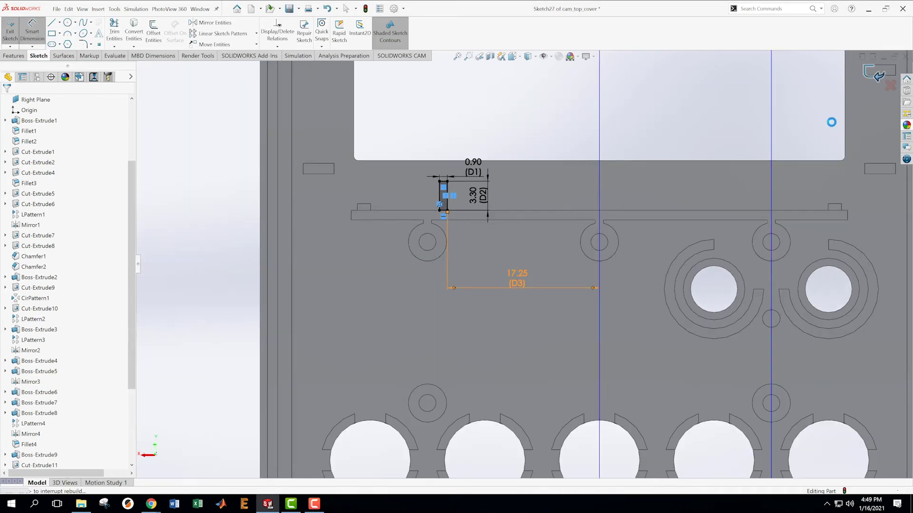
{"action": "scroll", "coordinate": [495, 253], "scroll_direction": "up", "scroll_amount": 2}
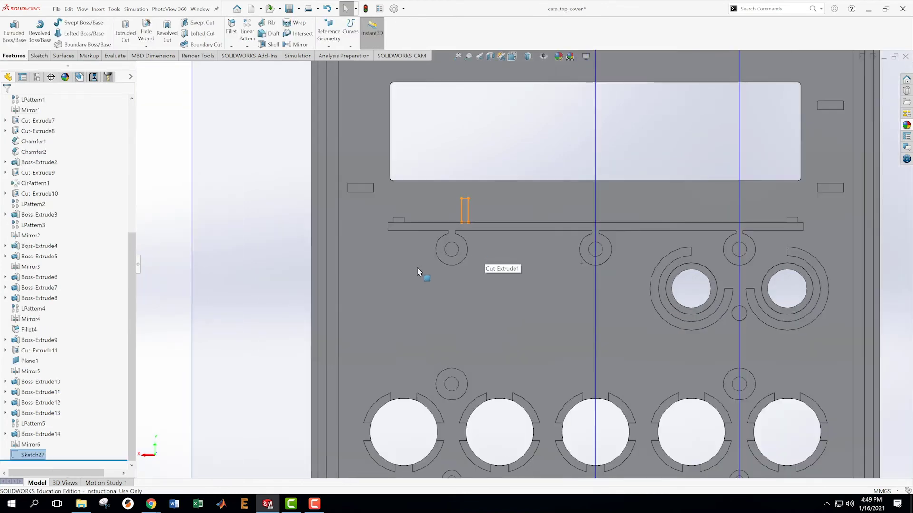
Extrude the narrow upright rectangle on the rib's upper edge to a blind depth of 0.6 mm
{"action": "middle_click_drag", "start_coordinate": [302, 263], "coordinate": [285, 223]}
{"action": "left_click", "coordinate": [14, 29]}
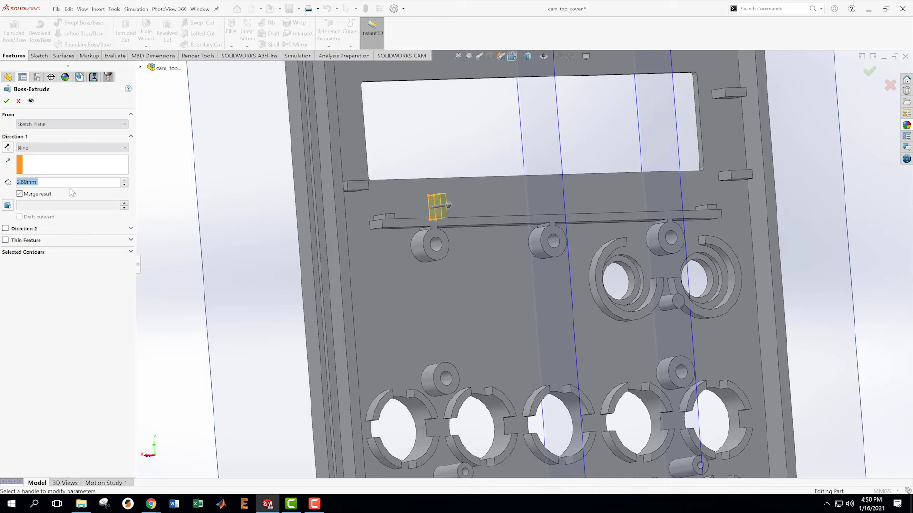
{"action": "key", "text": "BackSpace"}
{"action": "type", "text": "0.6"}
{"action": "key", "text": "Return"}
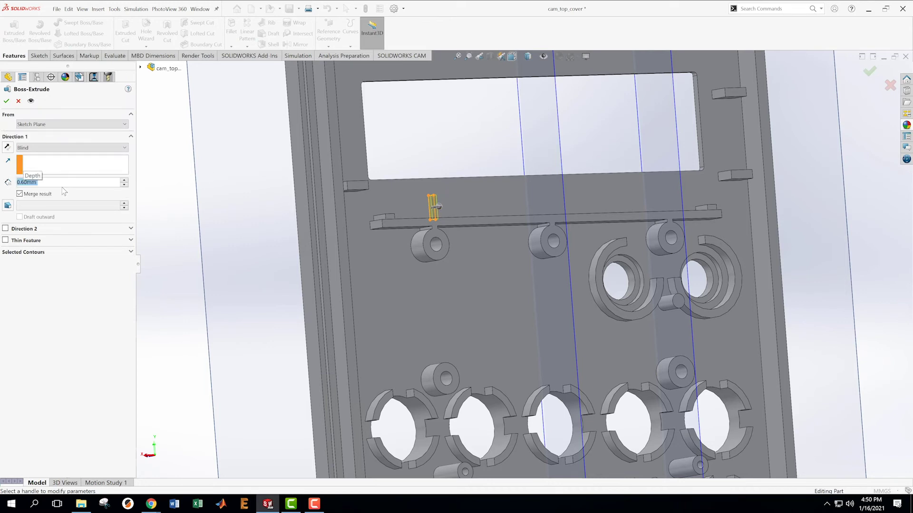
{"action": "left_click", "coordinate": [6, 101]}
Start a linear pattern of the narrow upright tab along the Right Plane direction, reversed to run across the rib
{"action": "scroll", "coordinate": [546, 306], "scroll_direction": "up", "scroll_amount": 3}
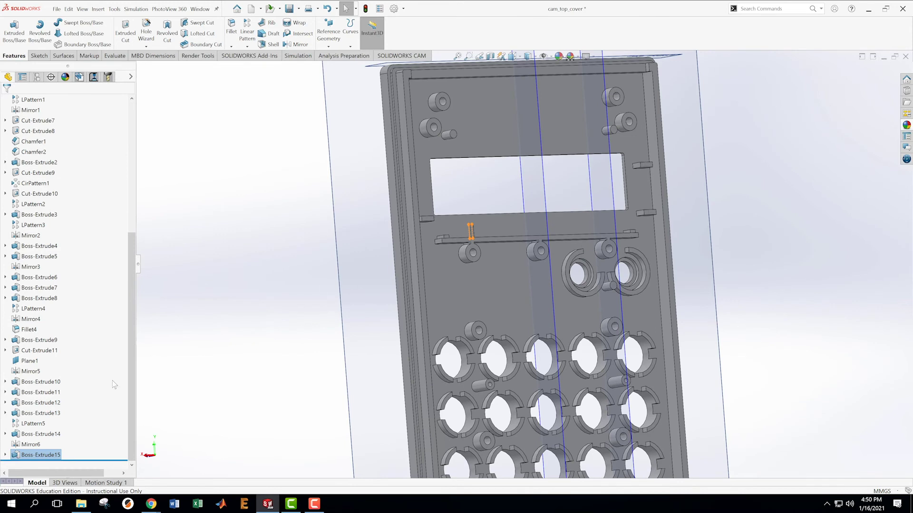
{"action": "left_click", "coordinate": [247, 47]}
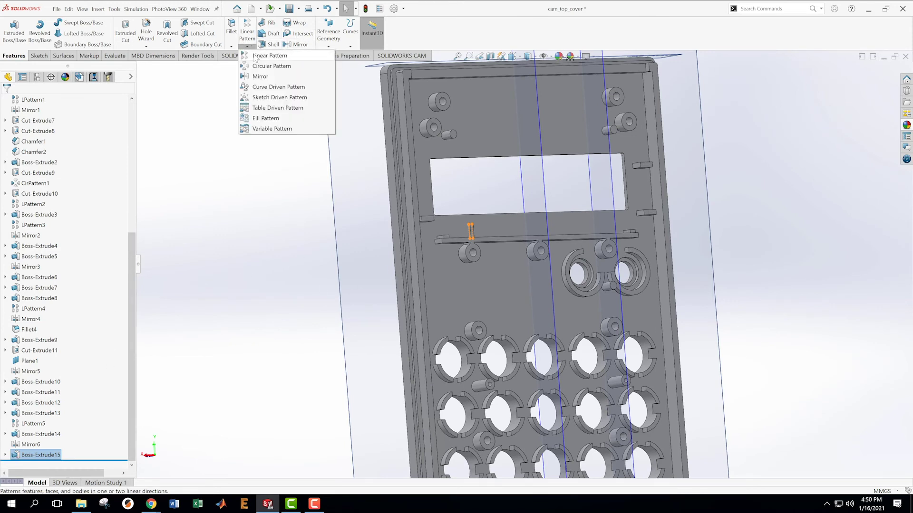
{"action": "left_click", "coordinate": [268, 56]}
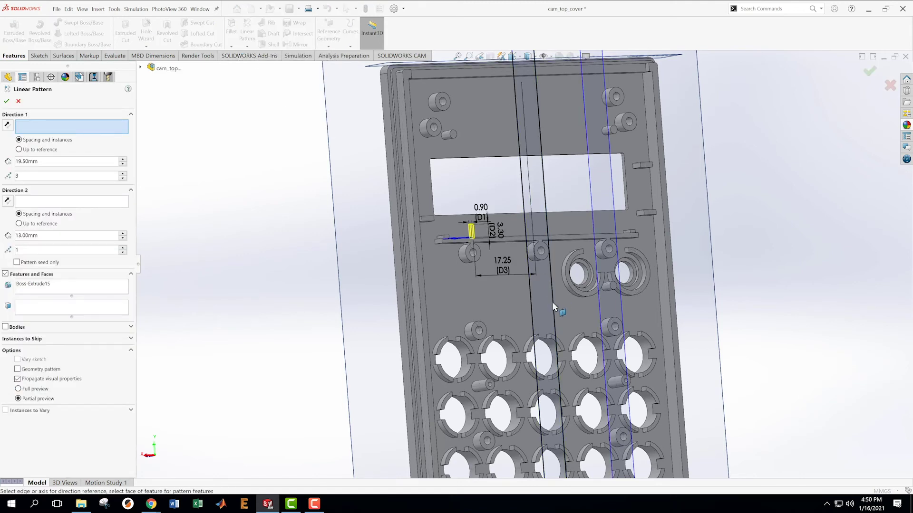
{"action": "left_click", "coordinate": [554, 297]}
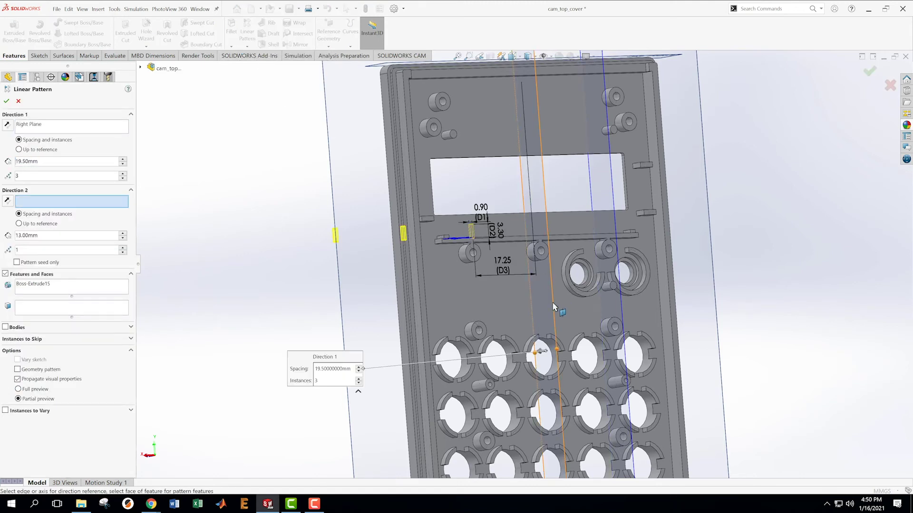
{"action": "left_click", "coordinate": [7, 124]}
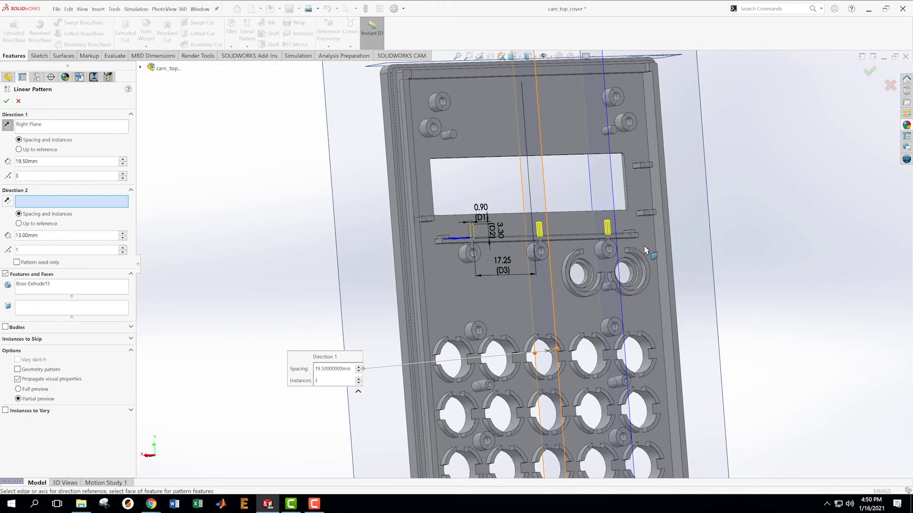
{"action": "middle_click_drag", "start_coordinate": [829, 243], "coordinate": [791, 266]}
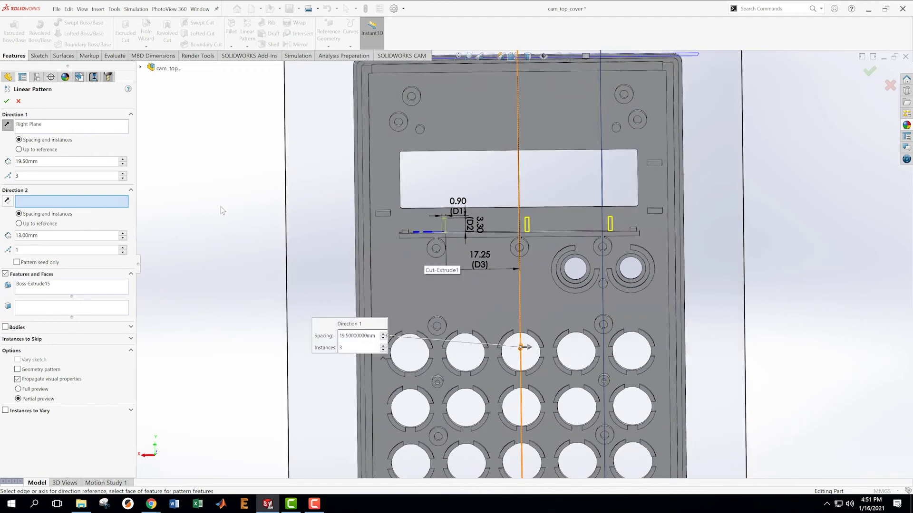
Set the tab pattern's spacing to 17.25 mm
{"action": "double_click", "coordinate": [43, 163]}
{"action": "type", "text": "17"}
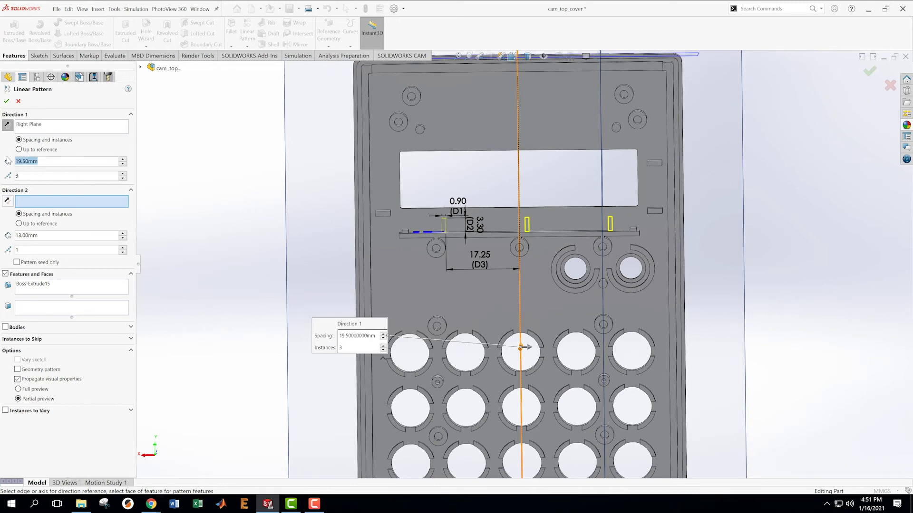
{"action": "type", "text": ".25"}
{"action": "key", "text": "Return"}
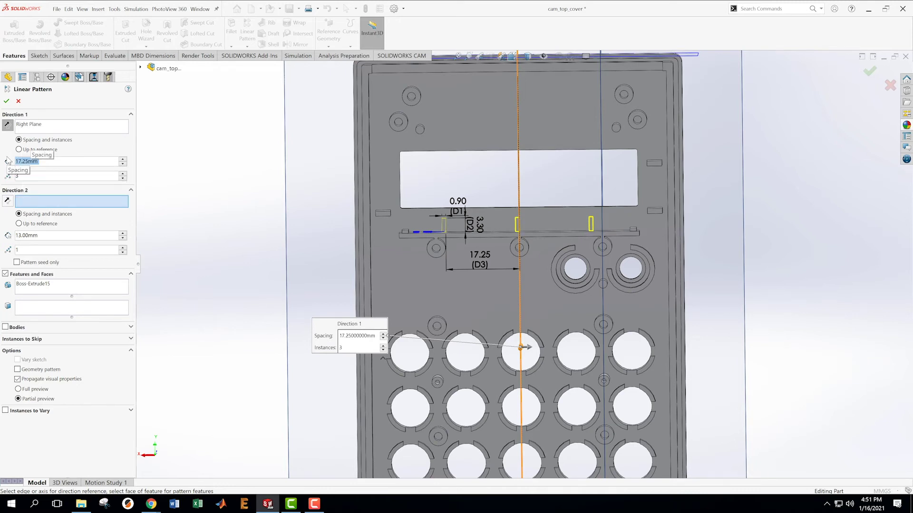
{"action": "scroll", "coordinate": [523, 211], "scroll_direction": "down", "scroll_amount": 5}
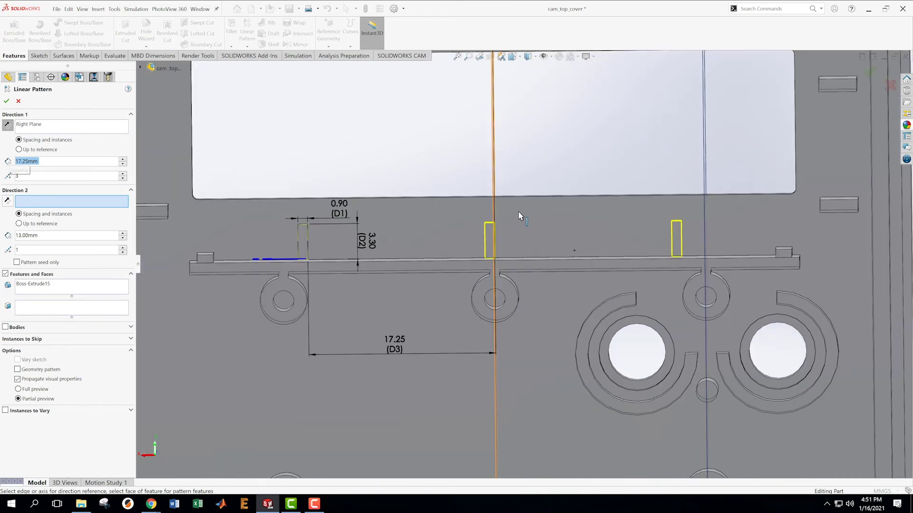
{"action": "scroll", "coordinate": [523, 209], "scroll_direction": "up", "scroll_amount": 4}
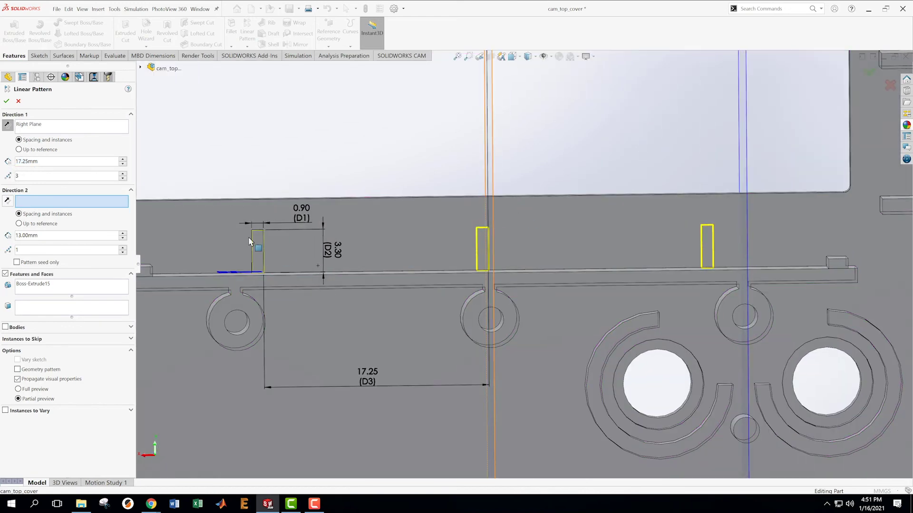
Add 0.45 mm to the pattern spacing for a 17.7 mm pitch and complete the pattern with three instances
{"action": "left_click", "coordinate": [48, 164]}
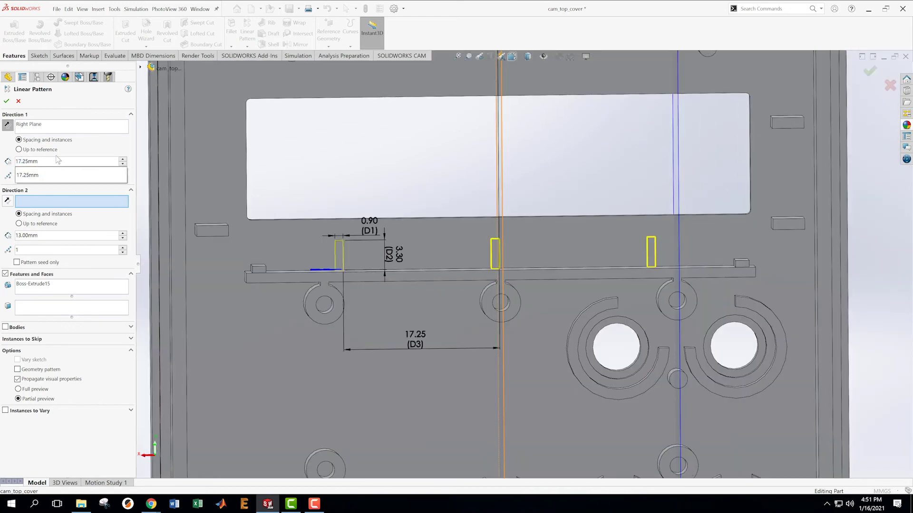
{"action": "type", "text": "+"}
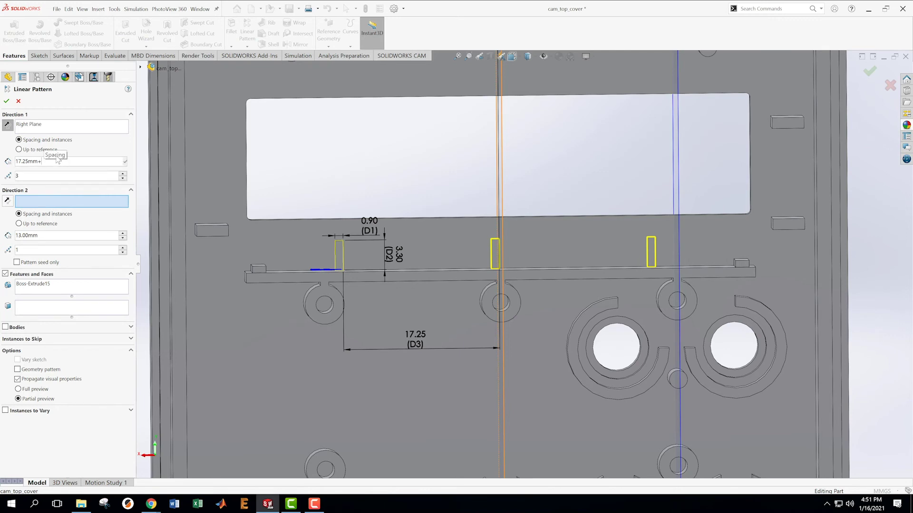
{"action": "type", "text": "0.45"}
{"action": "key", "text": "Return"}
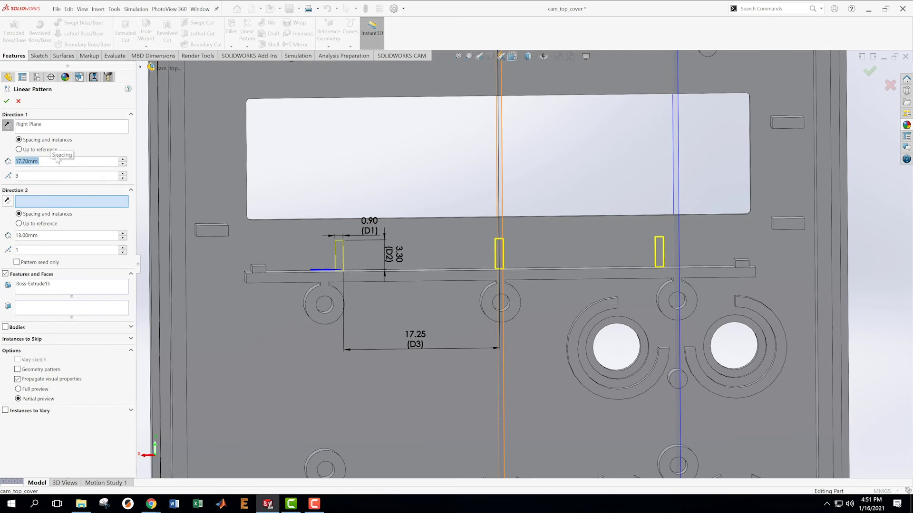
{"action": "left_click", "coordinate": [7, 102]}
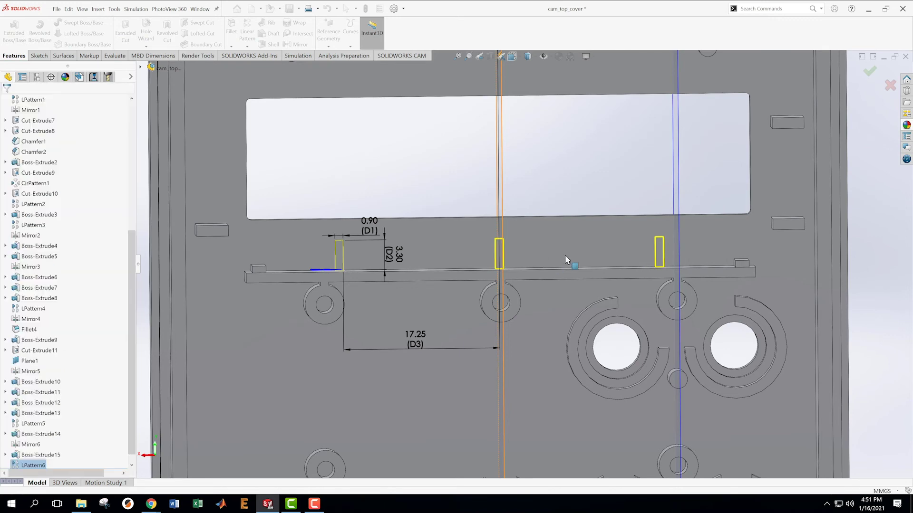
Save the top cover part
{"action": "scroll", "coordinate": [608, 266], "scroll_direction": "up", "scroll_amount": 3}
{"action": "middle_click_drag", "start_coordinate": [608, 267], "coordinate": [523, 210]}
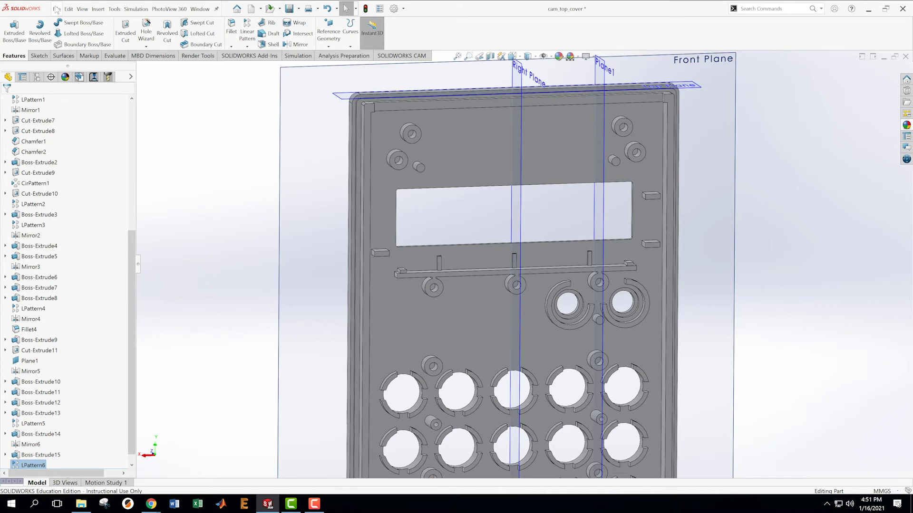
{"action": "left_click", "coordinate": [68, 9]}
{"action": "mouse_move", "coordinate": [56, 9]}
{"action": "left_click", "coordinate": [69, 105]}
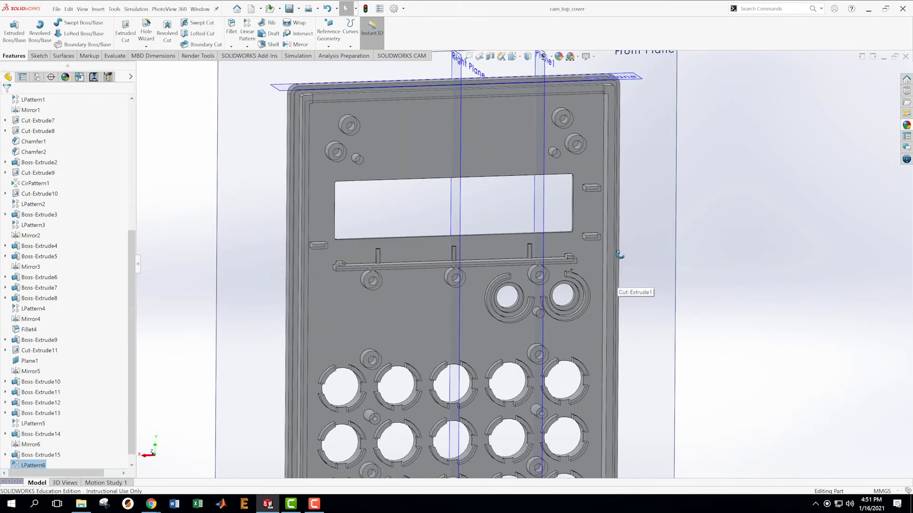
Switch to the Back view and open a new sketch on the cover's flat inner face
{"action": "middle_click_drag", "start_coordinate": [617, 257], "coordinate": [545, 309]}
{"action": "scroll", "coordinate": [545, 309], "scroll_direction": "up", "scroll_amount": 5}
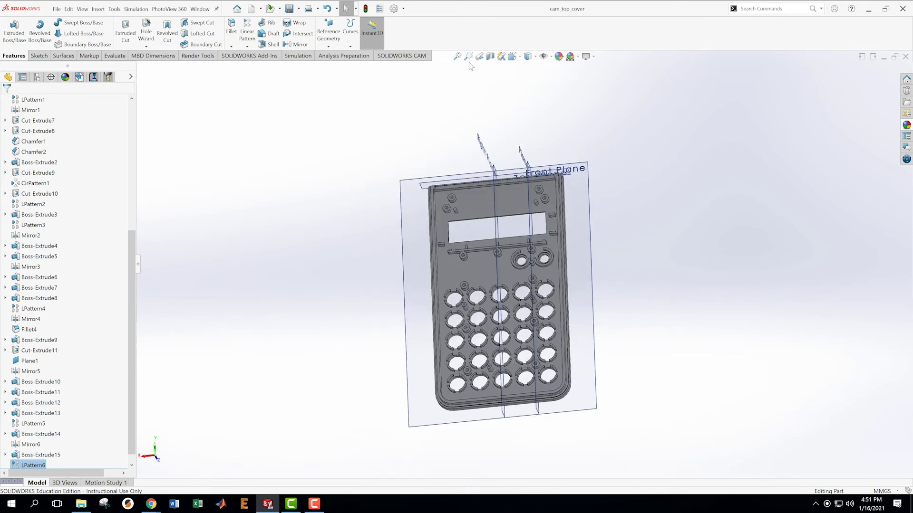
{"action": "left_click", "coordinate": [526, 57]}
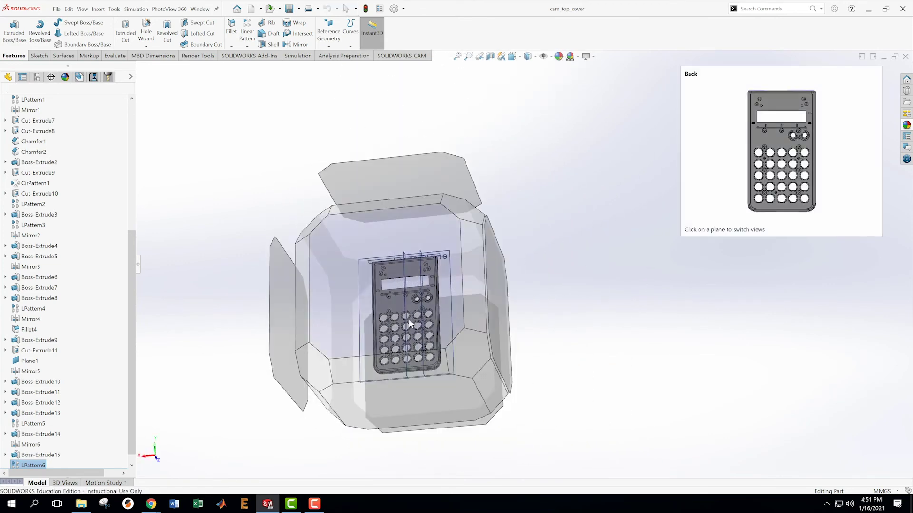
{"action": "left_click", "coordinate": [671, 297]}
{"action": "scroll", "coordinate": [669, 294], "scroll_direction": "up", "scroll_amount": 1}
{"action": "scroll", "coordinate": [668, 292], "scroll_direction": "down", "scroll_amount": 1}
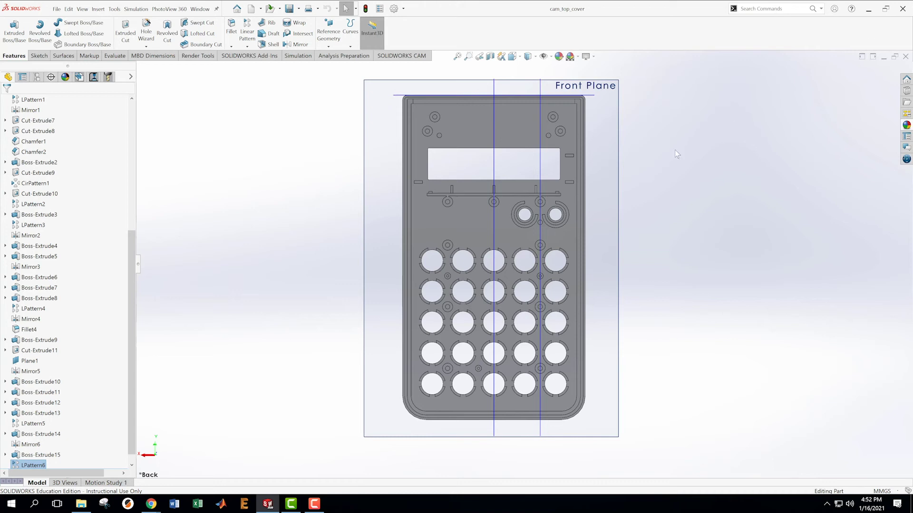
{"action": "scroll", "coordinate": [561, 119], "scroll_direction": "down", "scroll_amount": 4}
{"action": "right_click", "coordinate": [479, 191]}
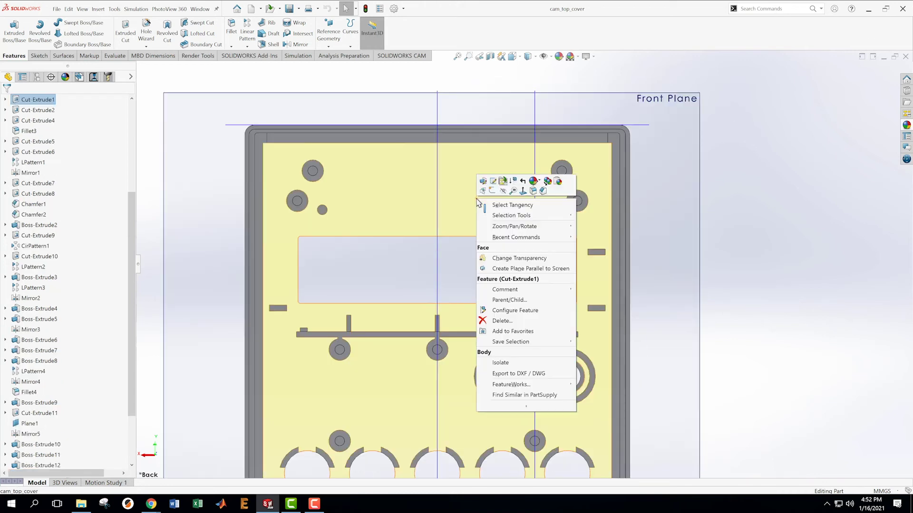
{"action": "left_click", "coordinate": [496, 193]}
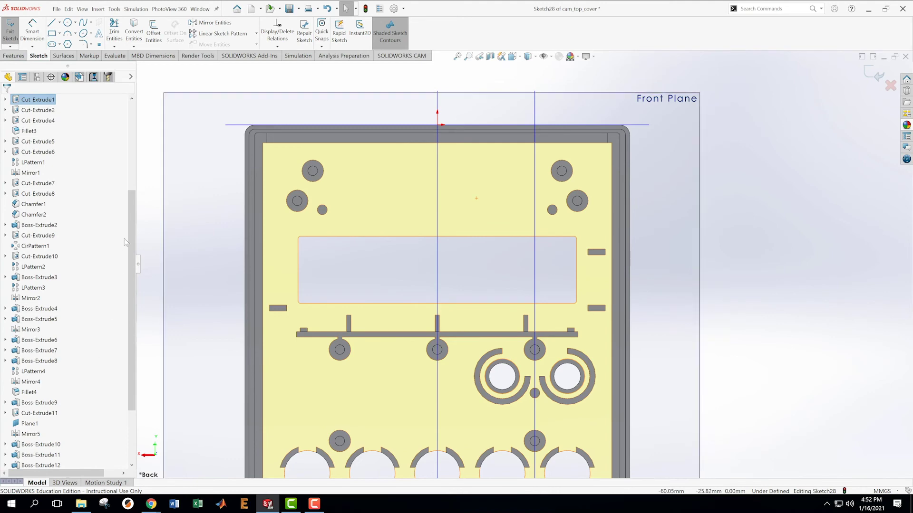
{"action": "left_click_drag", "start_coordinate": [133, 223], "coordinate": [125, 384]}
{"action": "right_click", "coordinate": [31, 458]}
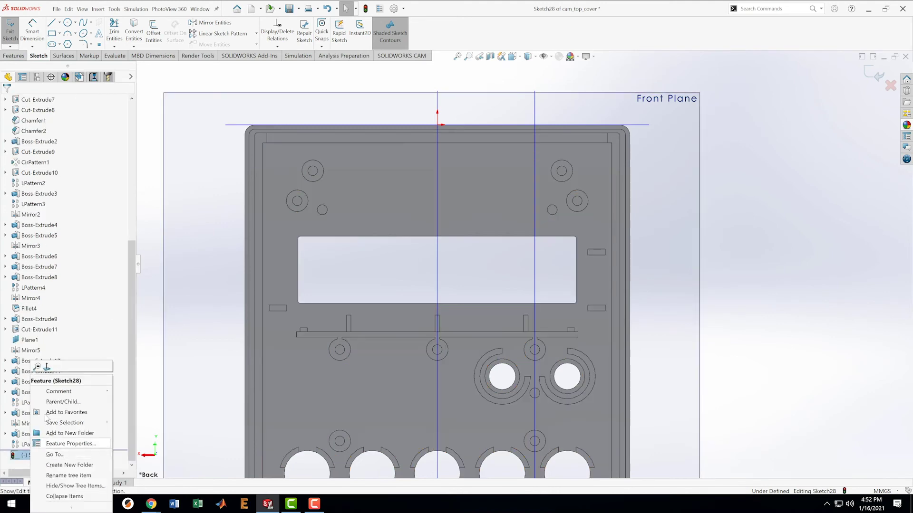
{"action": "left_click", "coordinate": [53, 384]}
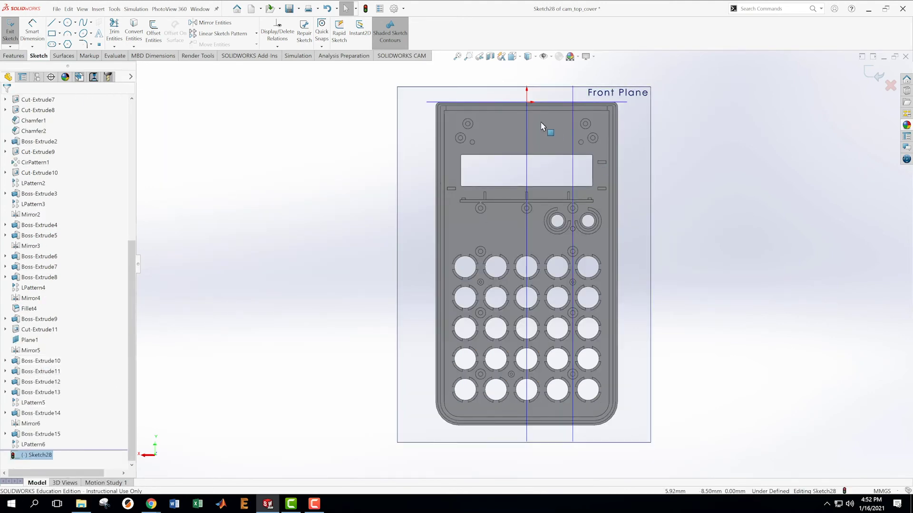
{"action": "scroll", "coordinate": [545, 128], "scroll_direction": "down", "scroll_amount": 6}
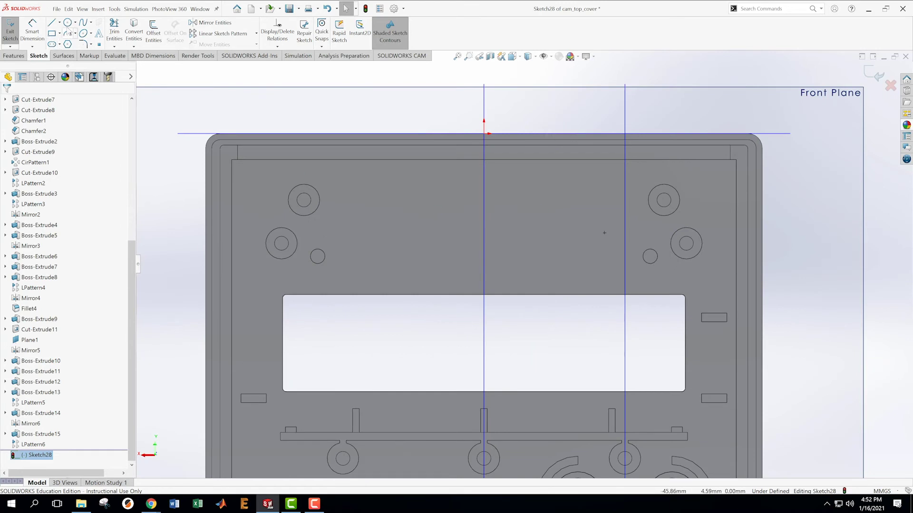
Sketch two concentric circles on the centre plane above the display window, the outer one about 15.25 mm in diameter
{"action": "left_click", "coordinate": [67, 23]}
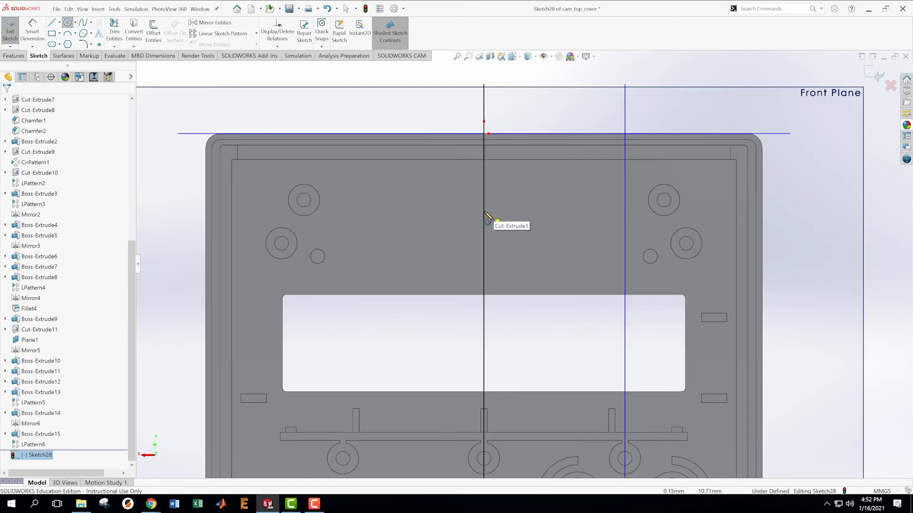
{"action": "left_click", "coordinate": [484, 212]}
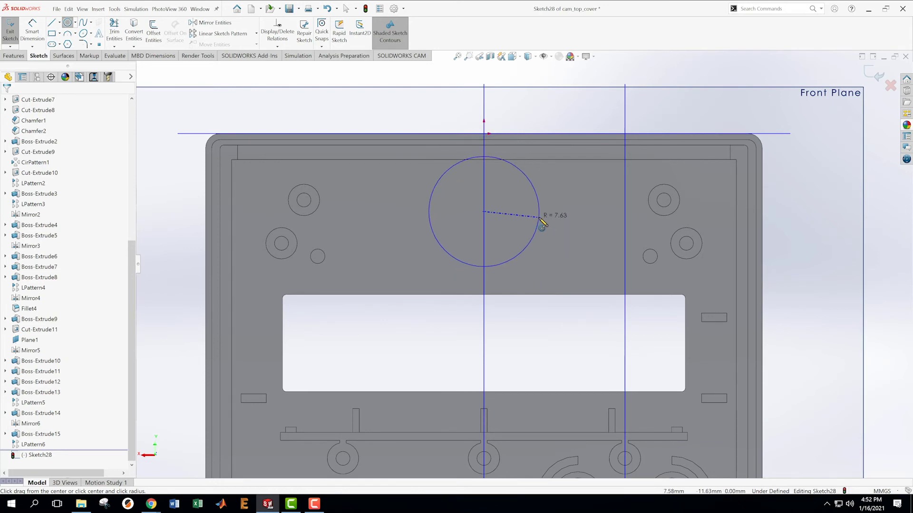
{"action": "left_click", "coordinate": [542, 222]}
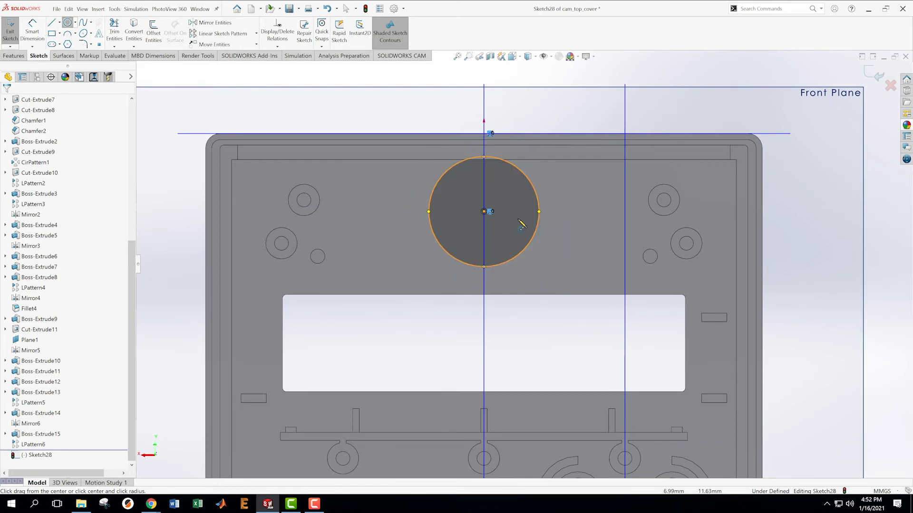
{"action": "left_click", "coordinate": [490, 212]}
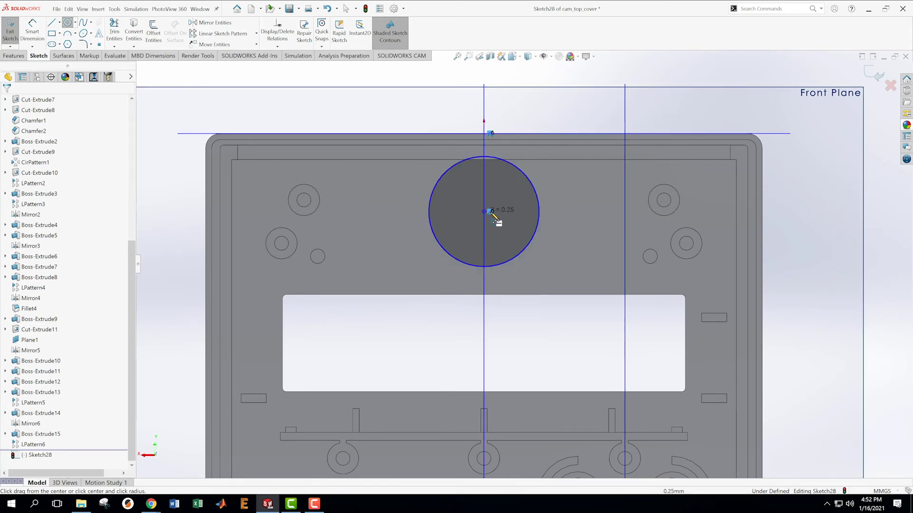
{"action": "left_click", "coordinate": [530, 223]}
{"action": "key", "text": "Escape"}
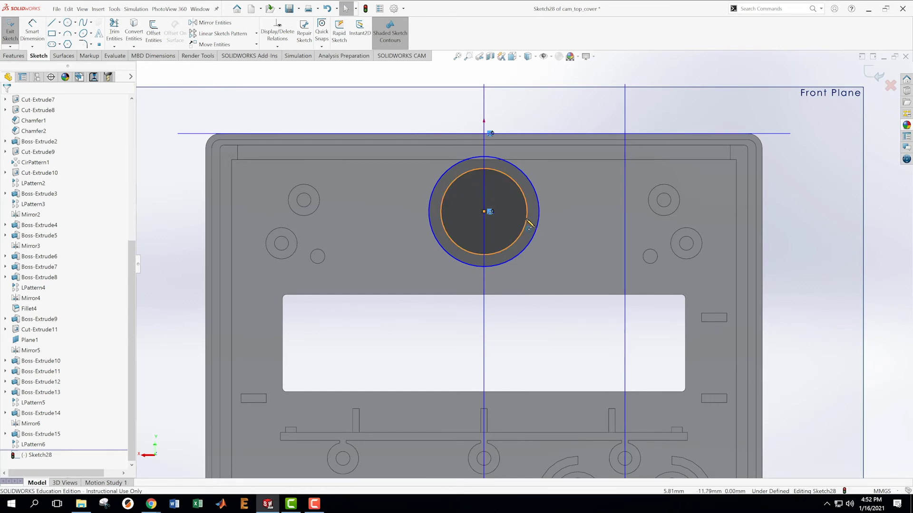
Dimension the outer circle's diameter as 7.05*2 (14.1 mm)
{"action": "right_click", "coordinate": [543, 227]}
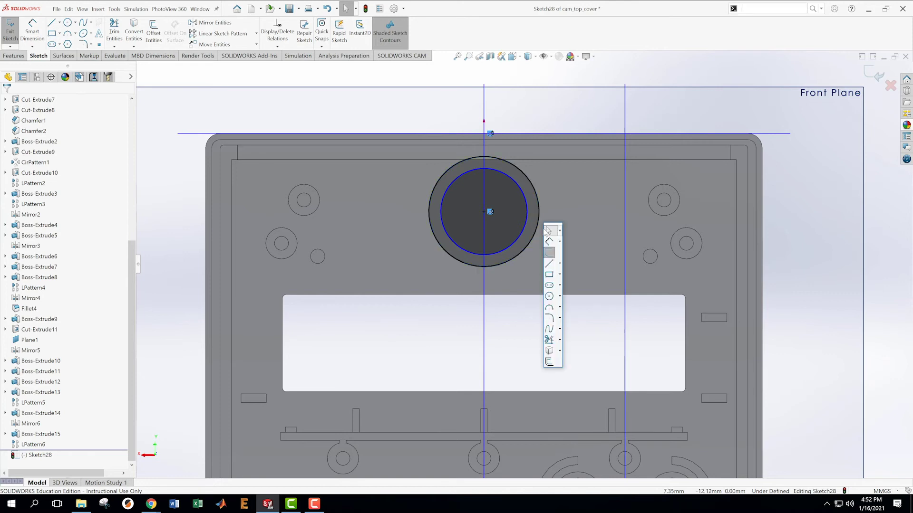
{"action": "left_click", "coordinate": [548, 243]}
{"action": "left_click", "coordinate": [531, 240]}
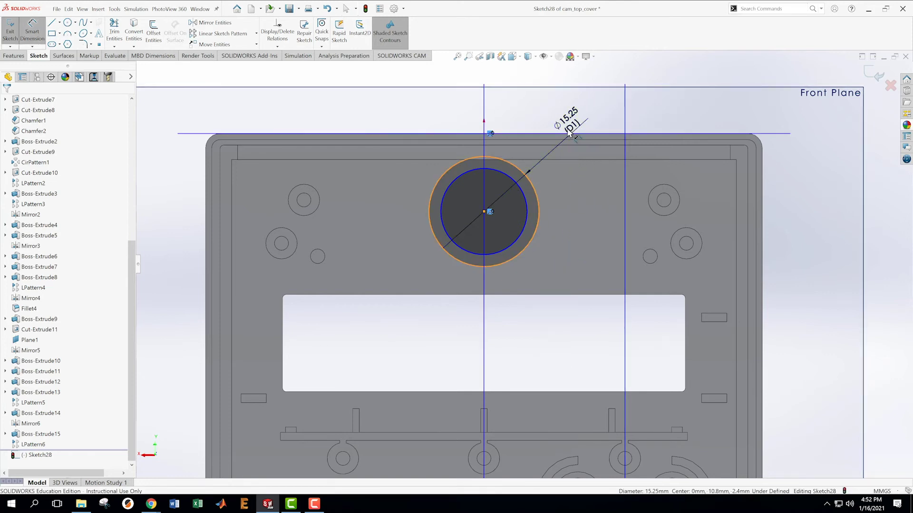
{"action": "left_click", "coordinate": [576, 134]}
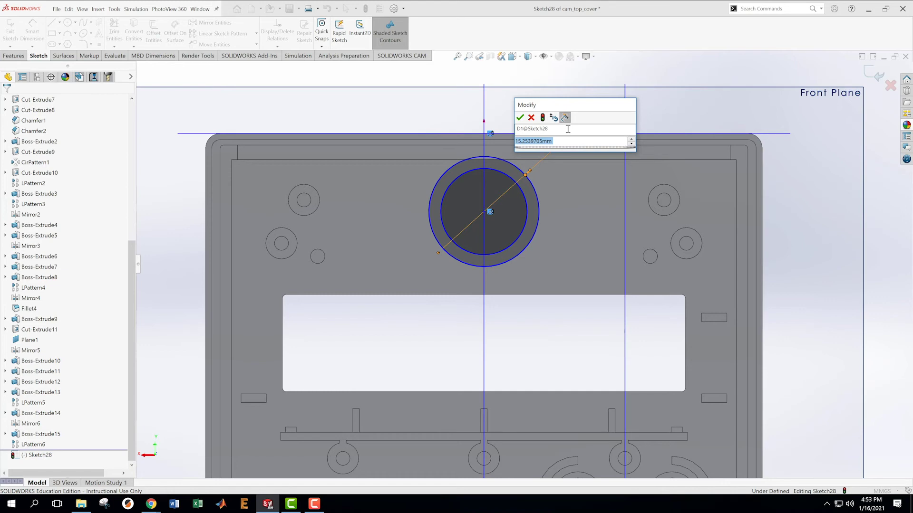
{"action": "type", "text": "7"}
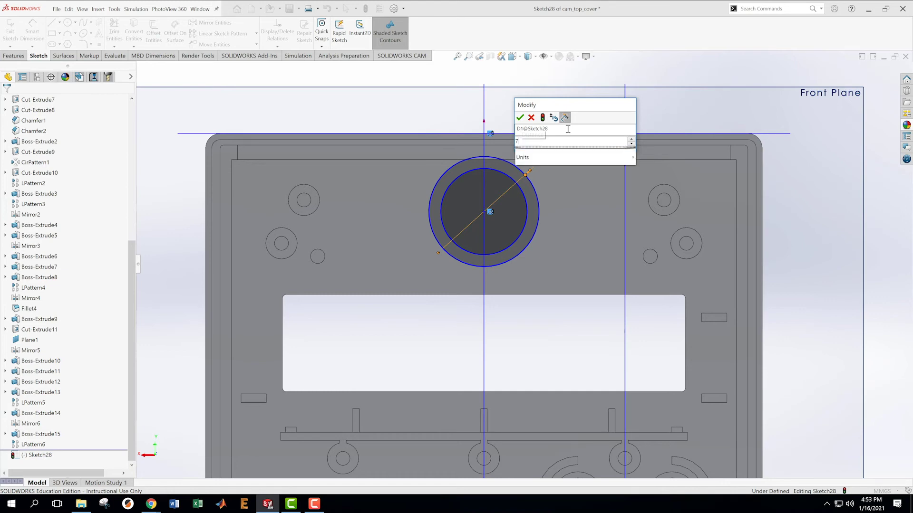
{"action": "type", "text": ".05*2"}
{"action": "key", "text": "Return"}
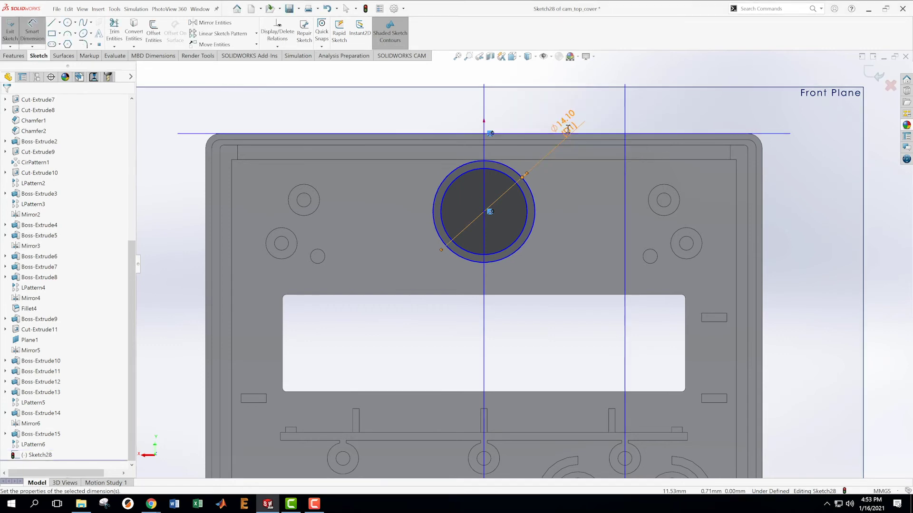
Dimension the inner circle's diameter as 11.8 mm
{"action": "left_click", "coordinate": [527, 210]}
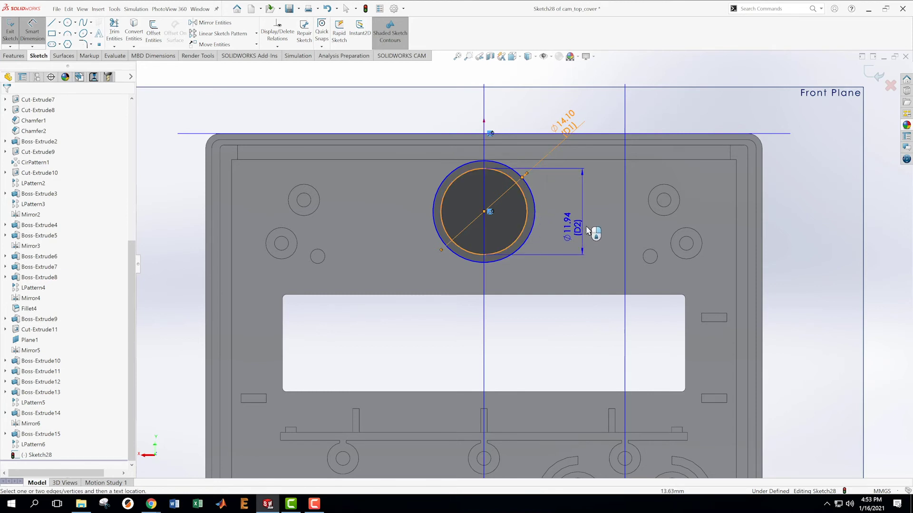
{"action": "left_click", "coordinate": [575, 232]}
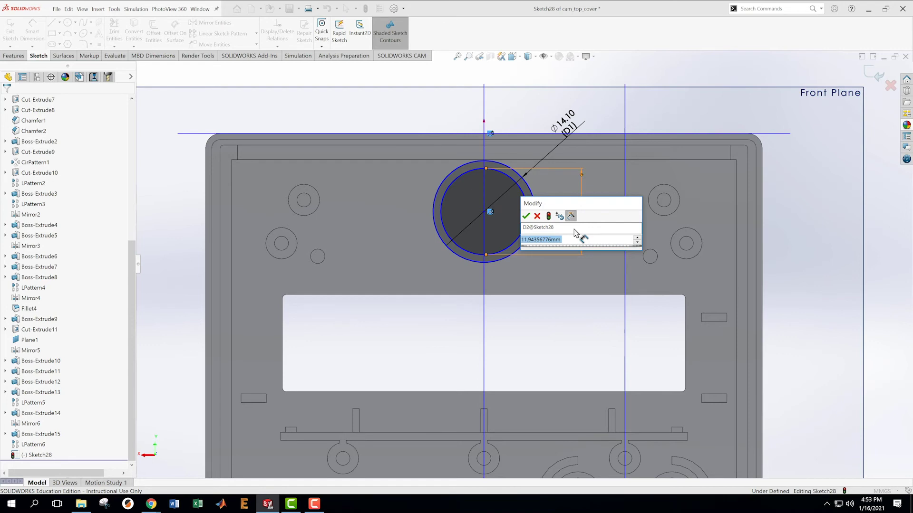
{"action": "key", "text": "Return"}
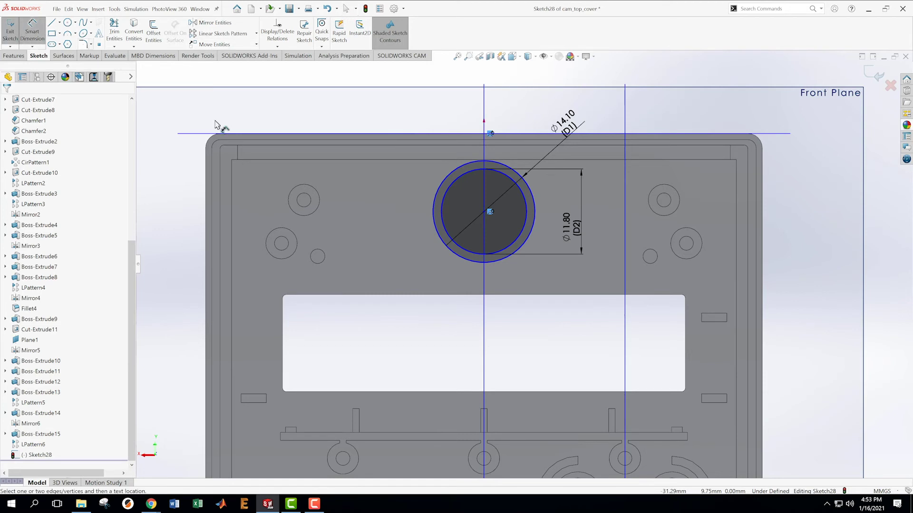
Dimension the circles' centre 9.25 mm from the Top Plane line at the cover's upper edge
{"action": "left_click", "coordinate": [484, 212]}
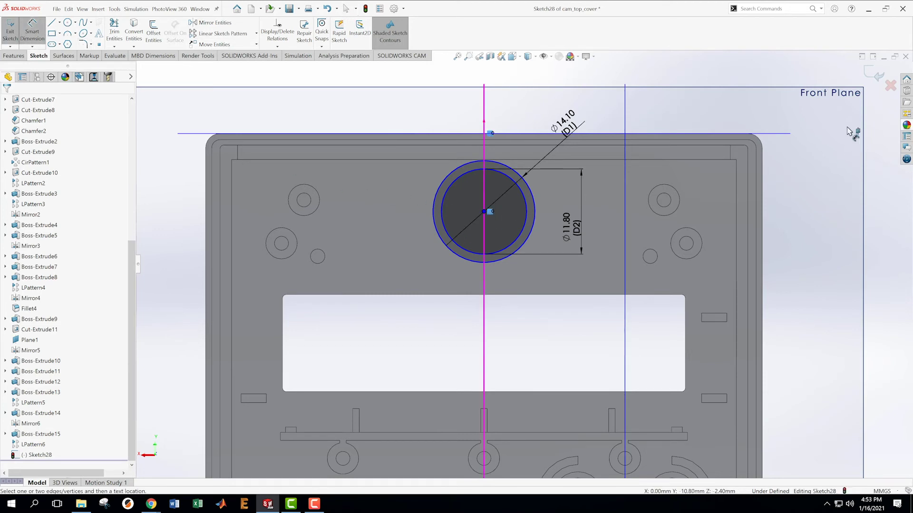
{"action": "left_click", "coordinate": [788, 134]}
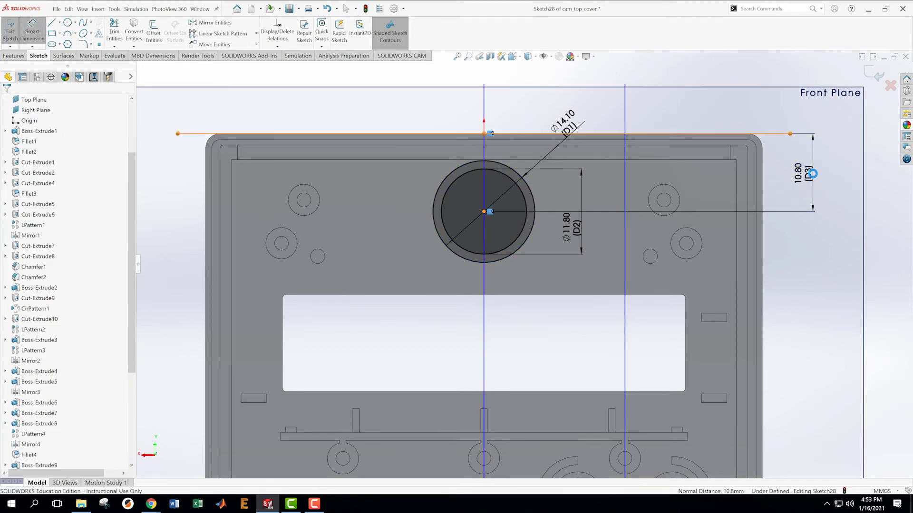
{"action": "left_click", "coordinate": [808, 180]}
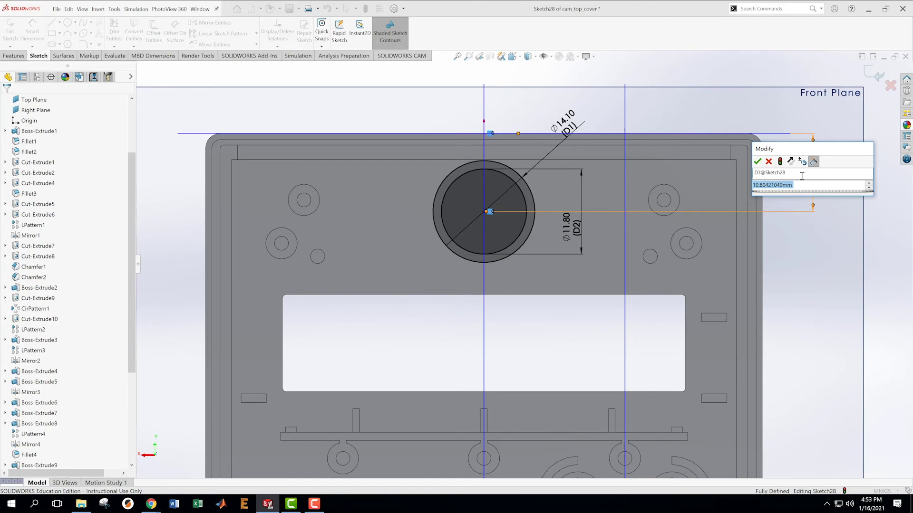
{"action": "type", "text": "9.25"}
{"action": "key", "text": "Return"}
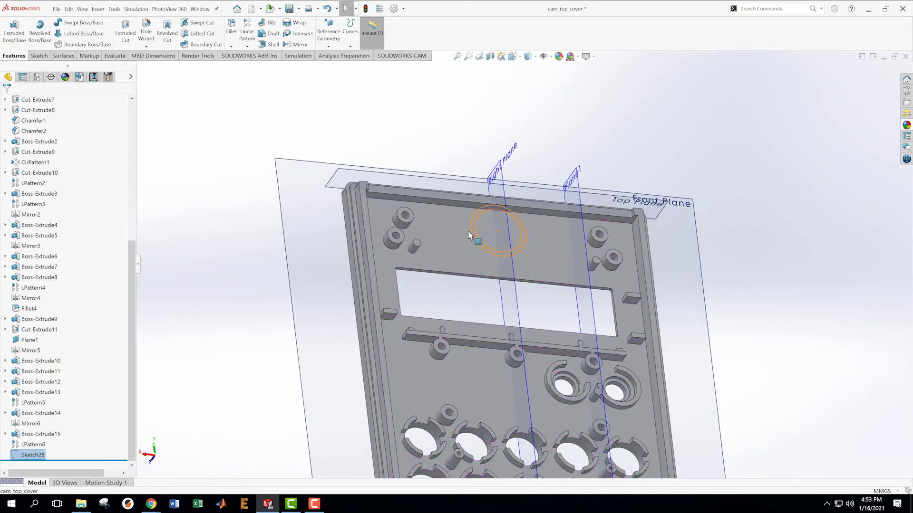
Extrude the ring between the circles up to the ledge face along the cover's upper edge, merging the result
{"action": "left_click", "coordinate": [22, 34]}
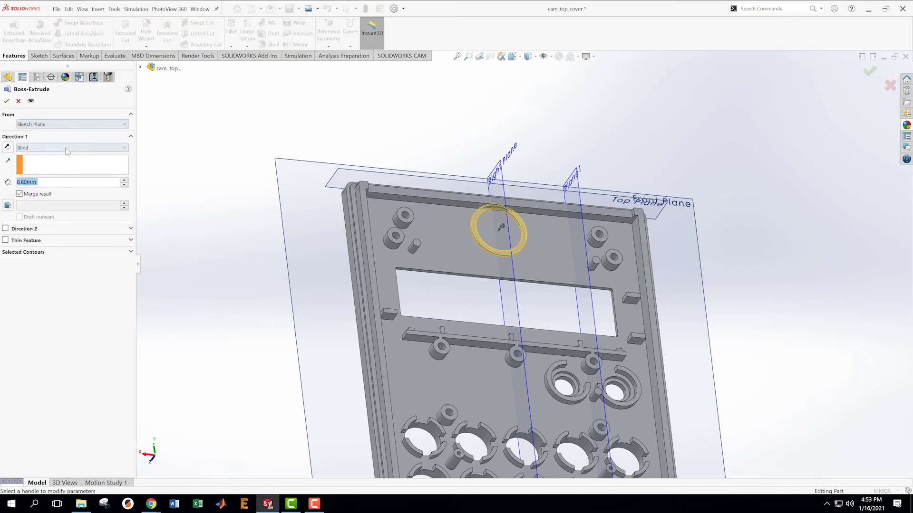
{"action": "left_click", "coordinate": [70, 149]}
{"action": "left_click", "coordinate": [32, 170]}
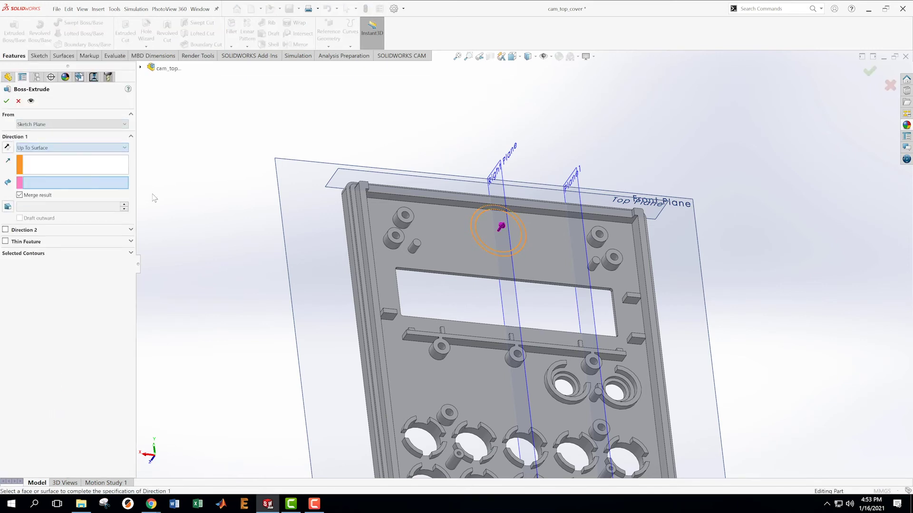
{"action": "left_click", "coordinate": [435, 197]}
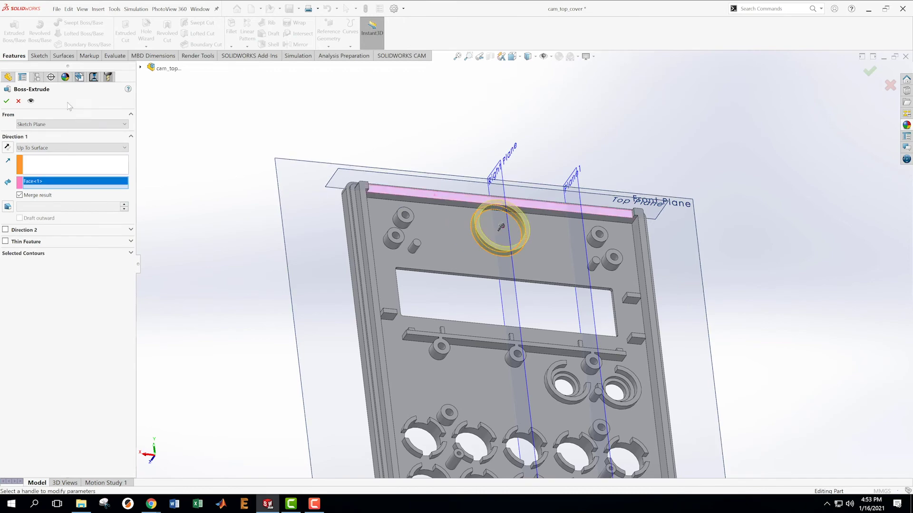
{"action": "left_click", "coordinate": [6, 101]}
{"action": "middle_click_drag", "start_coordinate": [595, 235], "coordinate": [482, 262]}
{"action": "left_click", "coordinate": [547, 135]}
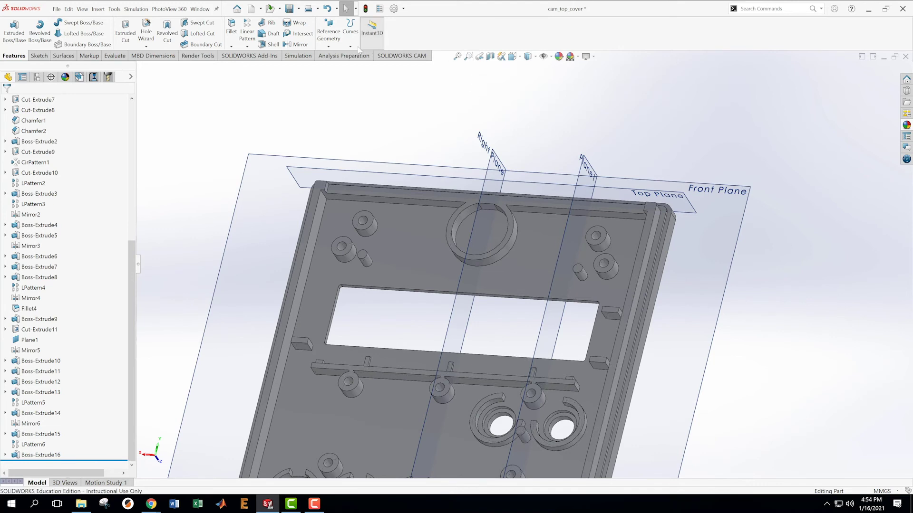
Start a 0.3 mm radius fillet on one corner edge where the ring meets the upper ledge
{"action": "left_click", "coordinate": [231, 46]}
{"action": "left_click", "coordinate": [242, 58]}
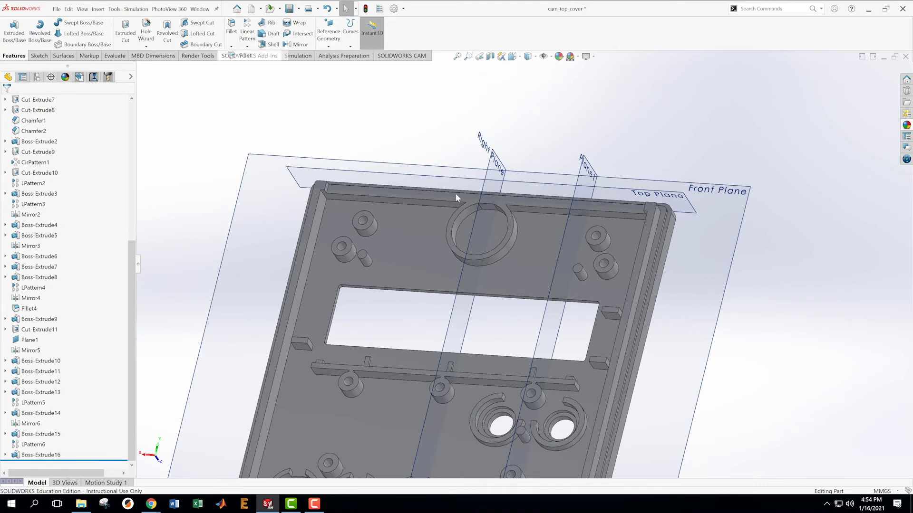
{"action": "scroll", "coordinate": [513, 211], "scroll_direction": "down", "scroll_amount": 5}
{"action": "scroll", "coordinate": [545, 218], "scroll_direction": "down", "scroll_amount": 1}
{"action": "middle_click_drag", "start_coordinate": [566, 248], "coordinate": [517, 232]}
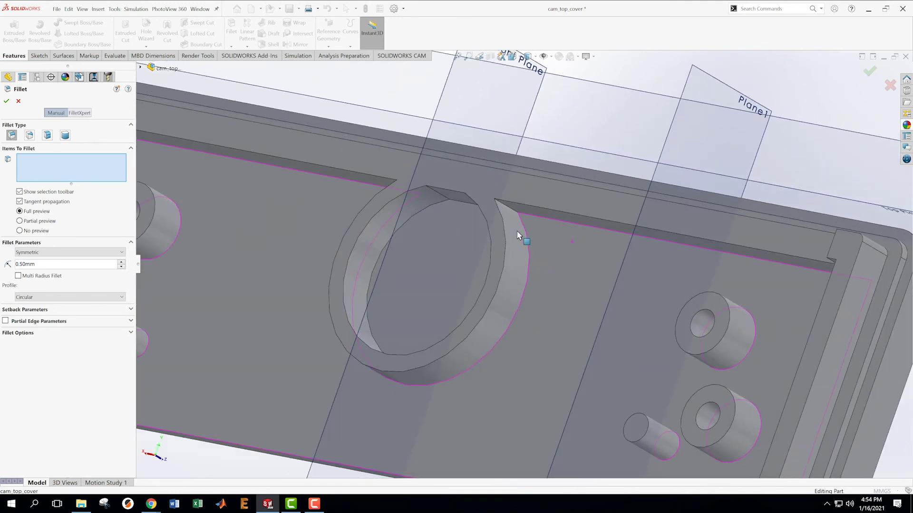
{"action": "left_click", "coordinate": [502, 207]}
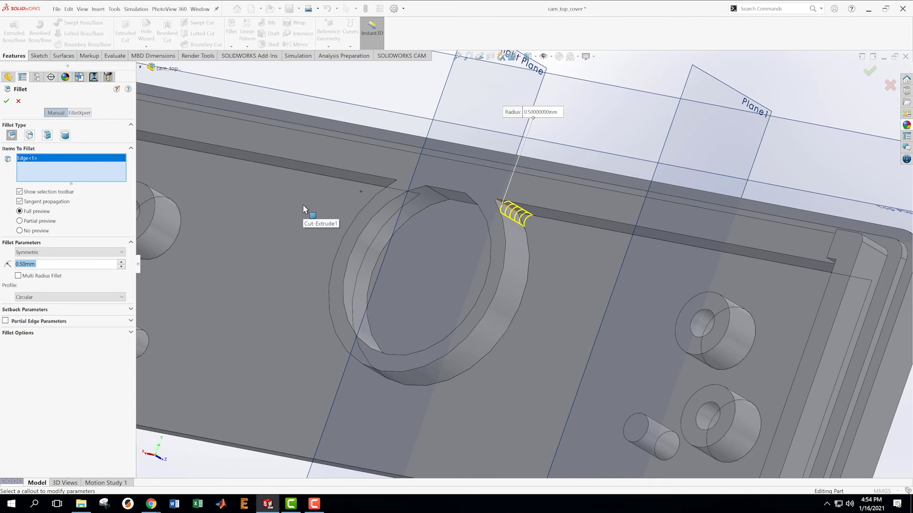
{"action": "type", "text": "0.3"}
{"action": "key", "text": "Return"}
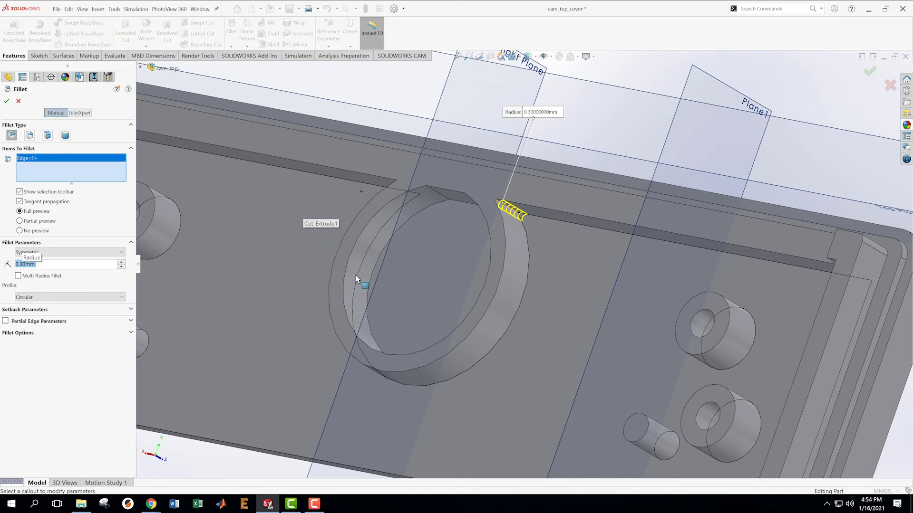
Include the opposite ring-to-ledge corner edge instead of the ledge face and complete the fillet
{"action": "middle_click_drag", "start_coordinate": [371, 195], "coordinate": [460, 226]}
{"action": "scroll", "coordinate": [429, 196], "scroll_direction": "down", "scroll_amount": 3}
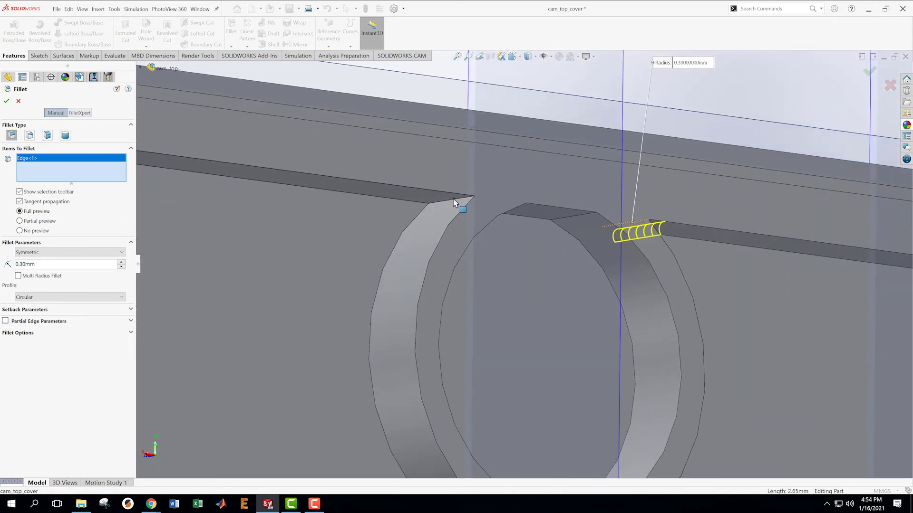
{"action": "left_click", "coordinate": [453, 200]}
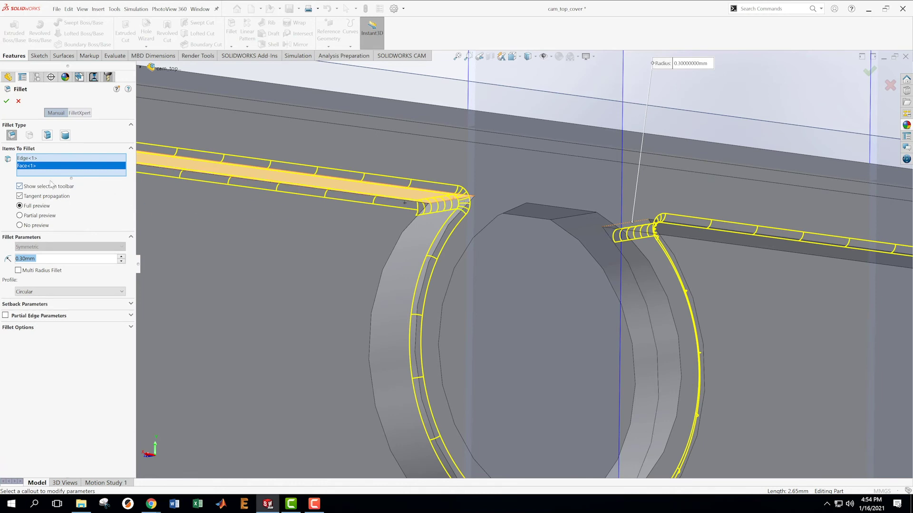
{"action": "right_click", "coordinate": [35, 171]}
{"action": "left_click", "coordinate": [55, 182]}
{"action": "left_click", "coordinate": [447, 204]}
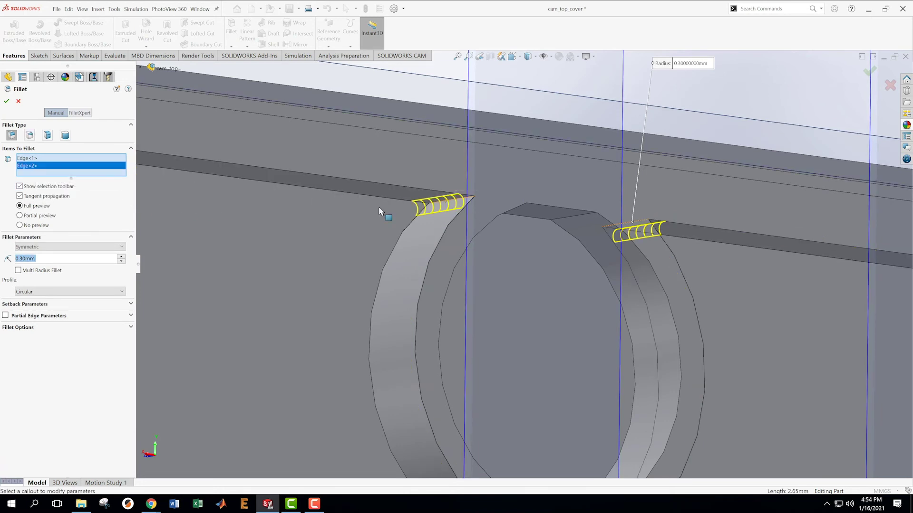
{"action": "key", "text": "Return"}
{"action": "scroll", "coordinate": [476, 259], "scroll_direction": "up", "scroll_amount": 5}
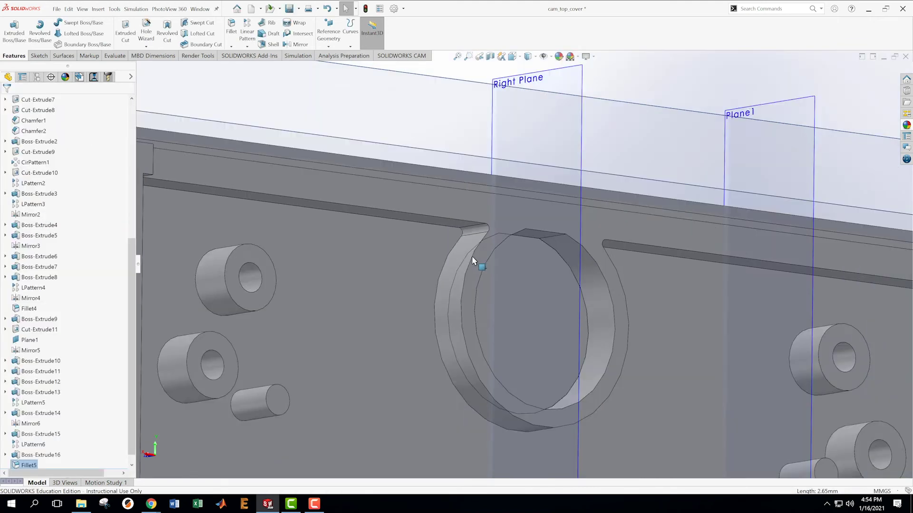
Open a new sketch on the cover's flat inner face and view it square-on around the display window
{"action": "middle_click_drag", "start_coordinate": [577, 322], "coordinate": [560, 342]}
{"action": "scroll", "coordinate": [540, 195], "scroll_direction": "down", "scroll_amount": 2}
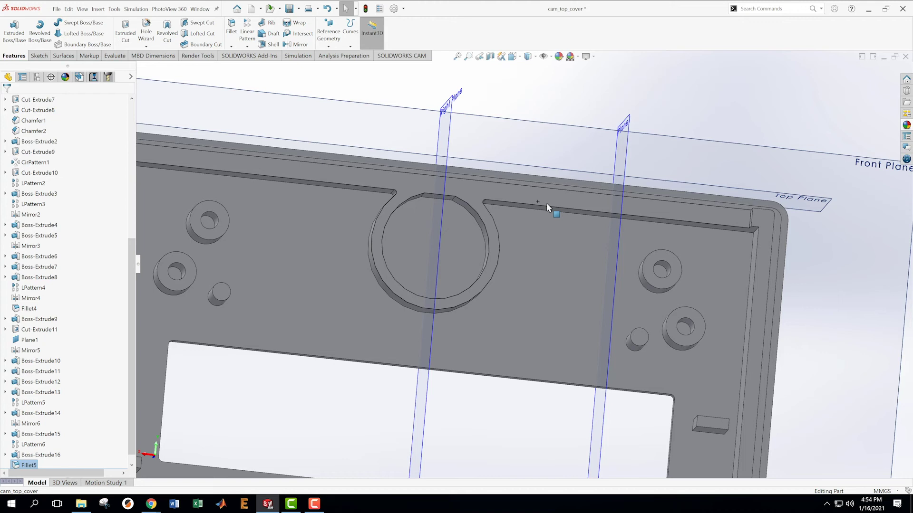
{"action": "right_click", "coordinate": [301, 304]}
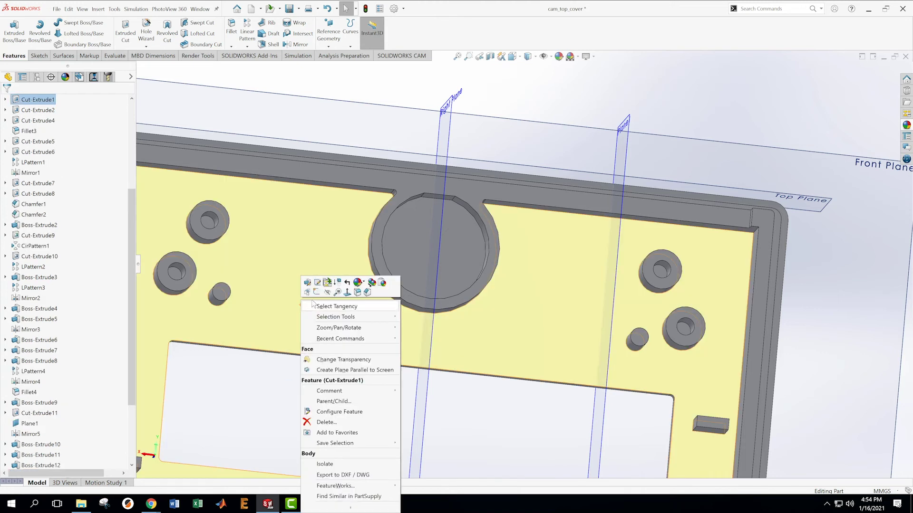
{"action": "left_click", "coordinate": [317, 292]}
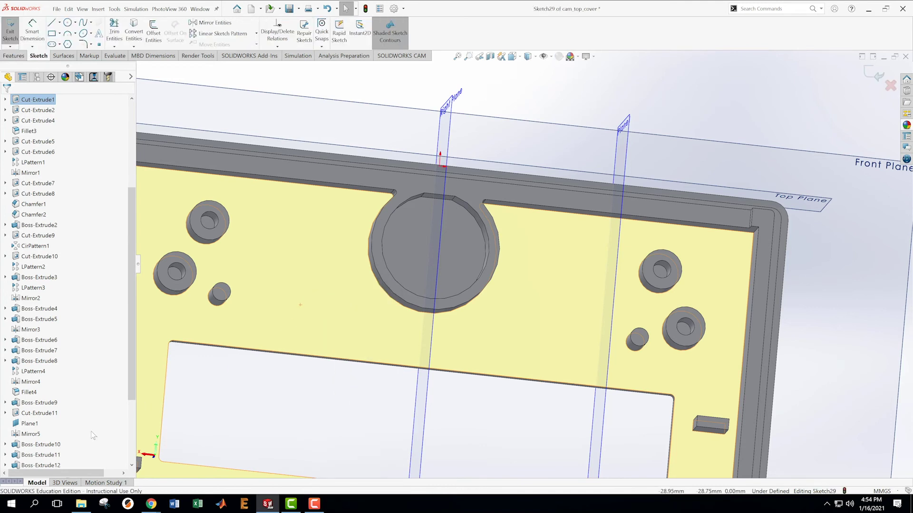
{"action": "scroll", "coordinate": [121, 386], "scroll_direction": "down", "scroll_amount": 4}
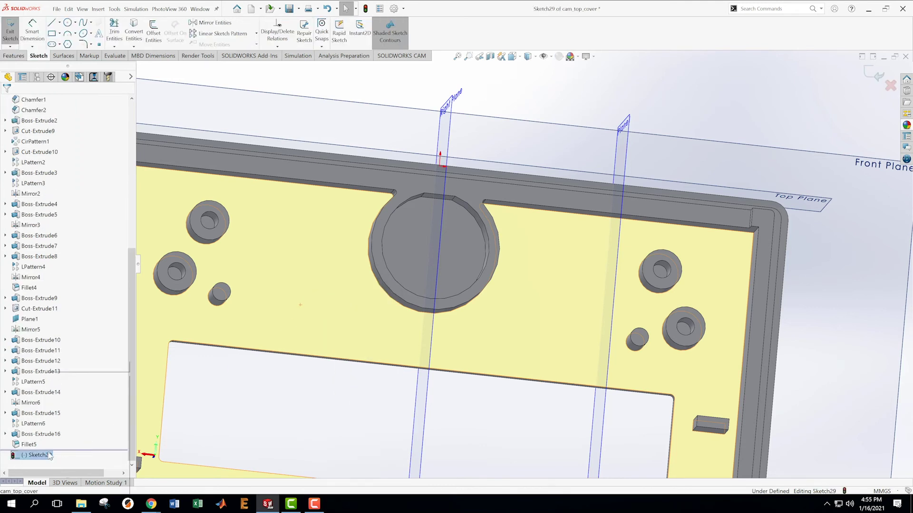
{"action": "right_click", "coordinate": [50, 455]}
{"action": "left_click", "coordinate": [69, 381]}
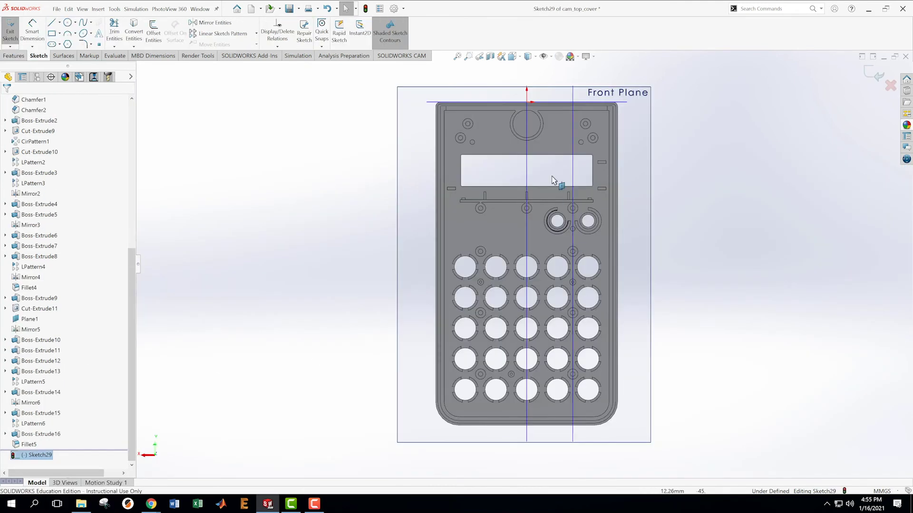
{"action": "scroll", "coordinate": [595, 153], "scroll_direction": "down", "scroll_amount": 5}
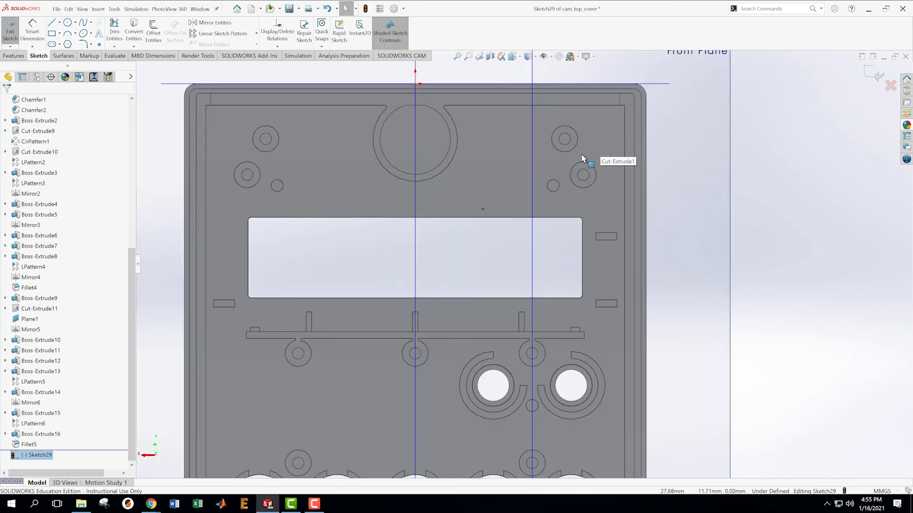
Sketch two nested rectangles between the ring and the display window, the inner one about 6.9 by 0.75 mm
{"action": "left_click", "coordinate": [51, 34]}
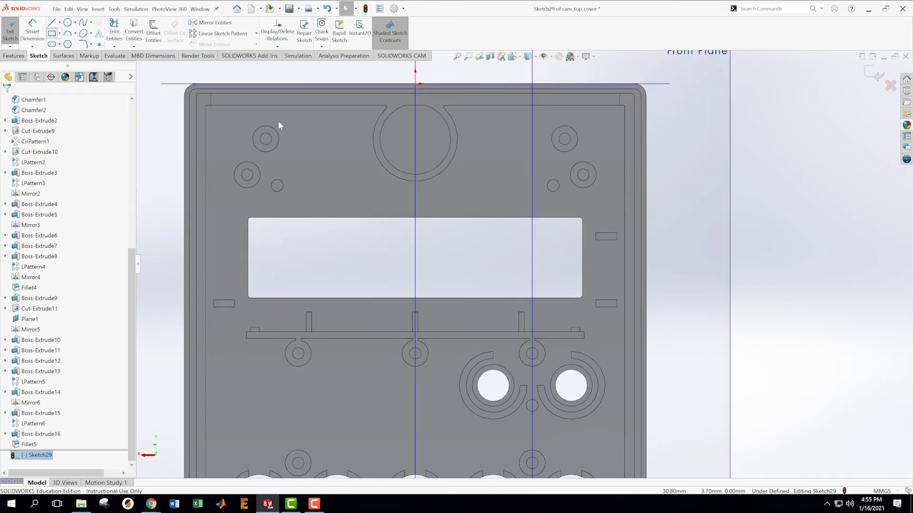
{"action": "left_click", "coordinate": [355, 171]}
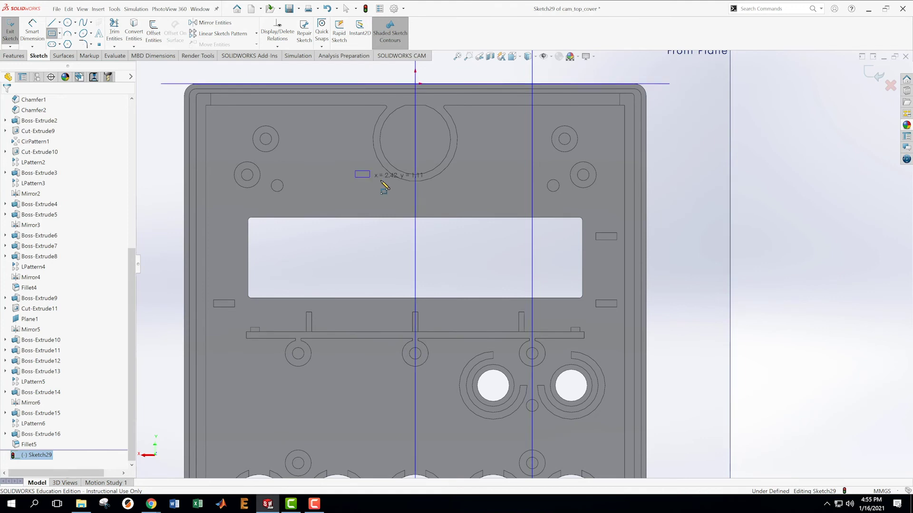
{"action": "left_click", "coordinate": [407, 188]}
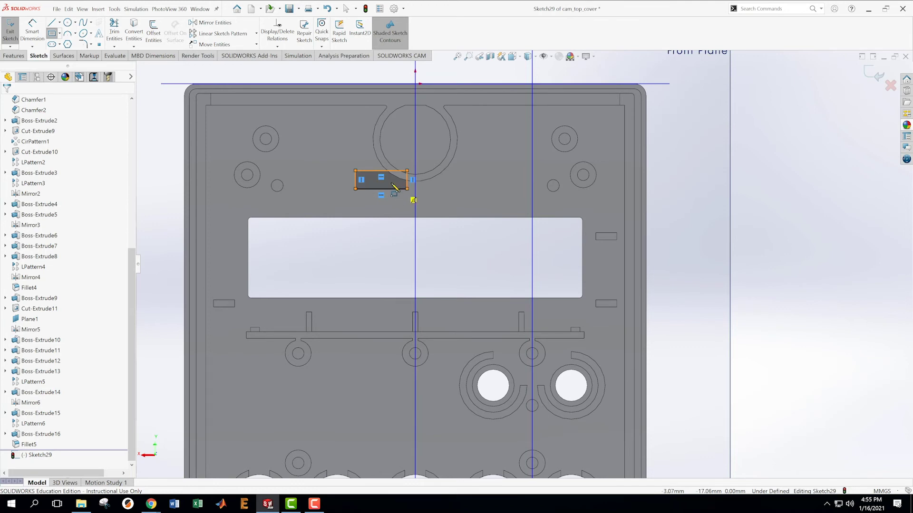
{"action": "left_click", "coordinate": [361, 180]}
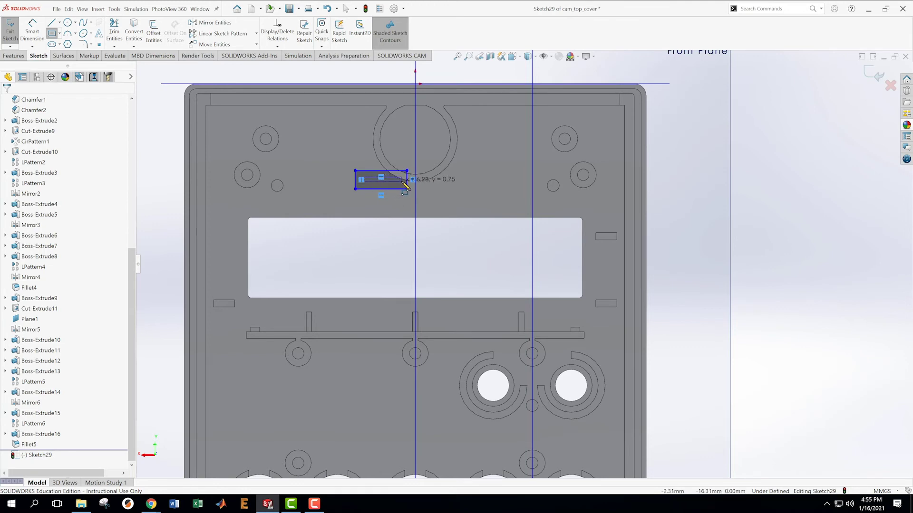
{"action": "left_click", "coordinate": [402, 179]}
{"action": "key", "text": "Escape"}
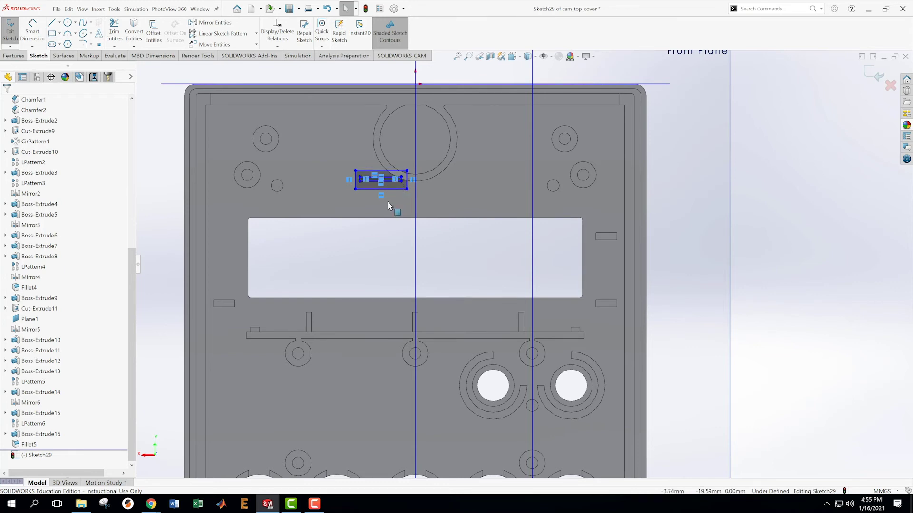
Dimension the outer rectangle's long edge nearest the display window 16.7 mm from the Top Plane
{"action": "scroll", "coordinate": [403, 177], "scroll_direction": "down", "scroll_amount": 2}
{"action": "scroll", "coordinate": [532, 202], "scroll_direction": "up", "scroll_amount": 2}
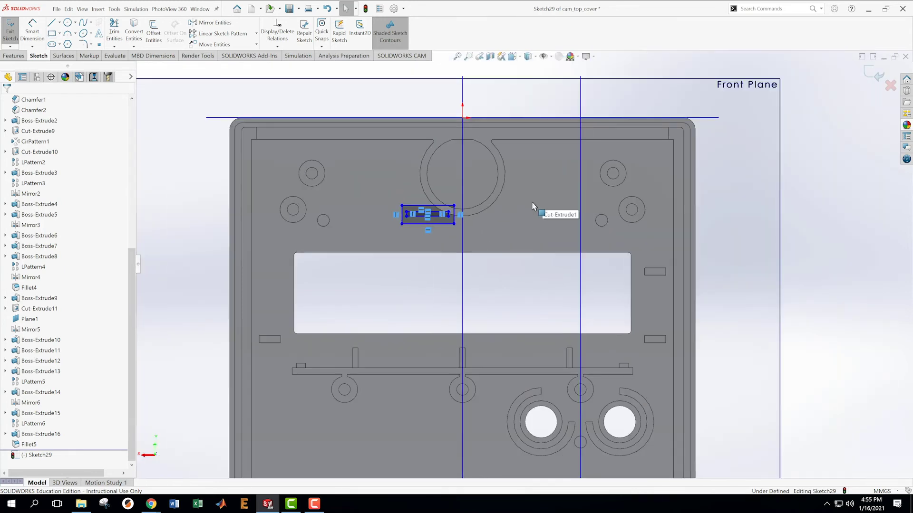
{"action": "scroll", "coordinate": [554, 291], "scroll_direction": "down", "scroll_amount": 2}
{"action": "scroll", "coordinate": [534, 285], "scroll_direction": "up", "scroll_amount": 3}
{"action": "scroll", "coordinate": [534, 281], "scroll_direction": "down", "scroll_amount": 1}
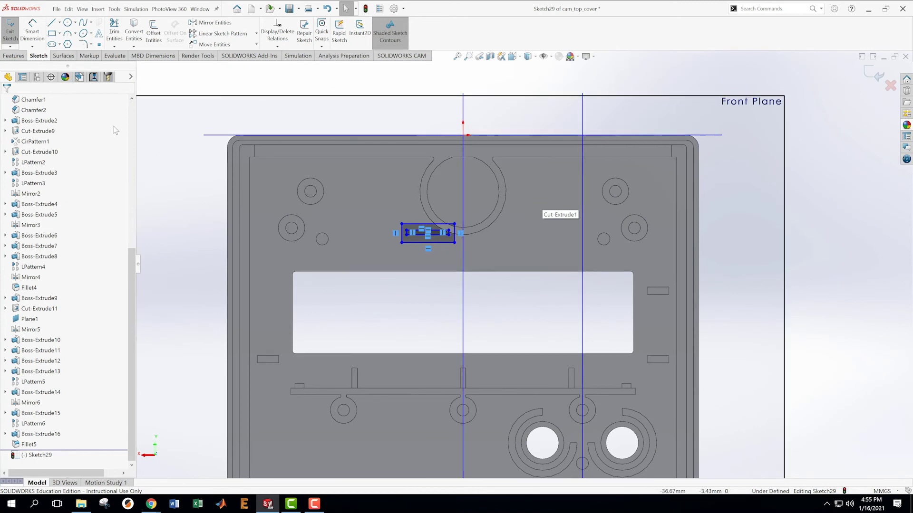
{"action": "key", "text": "s"}
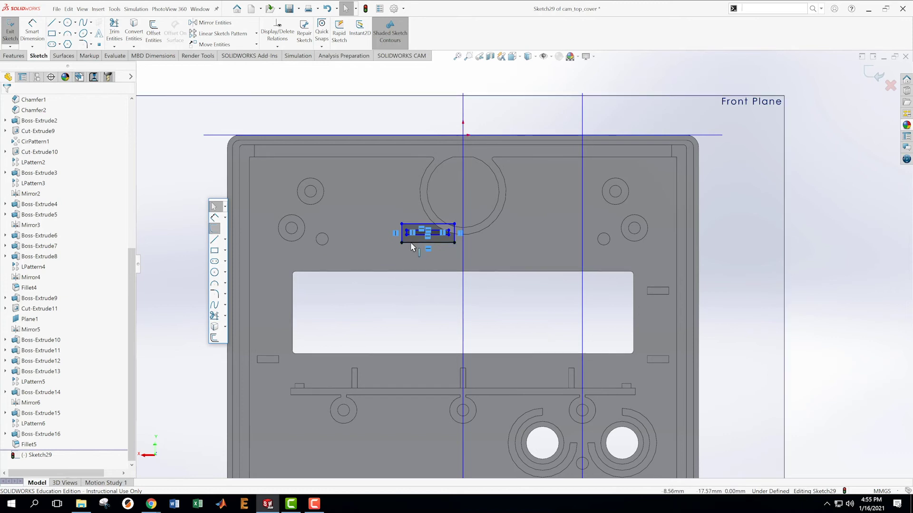
{"action": "left_click", "coordinate": [213, 135]}
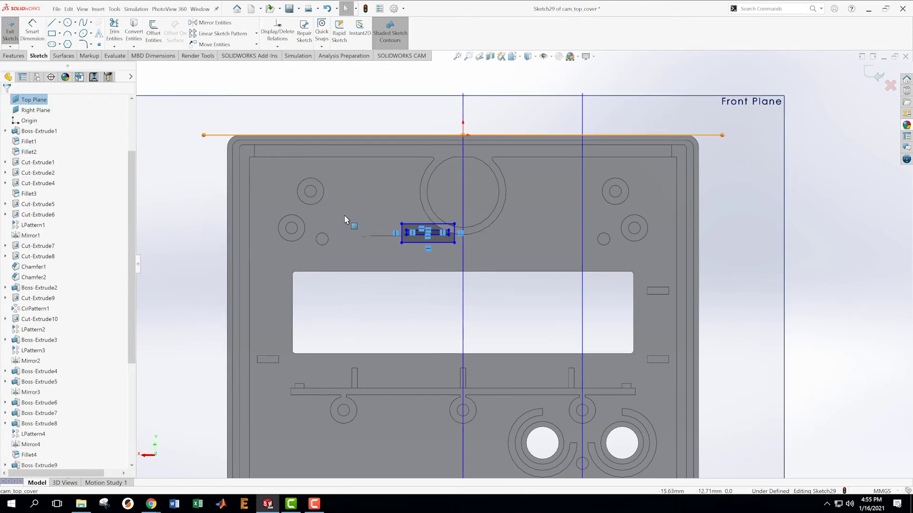
{"action": "left_click", "coordinate": [38, 34]}
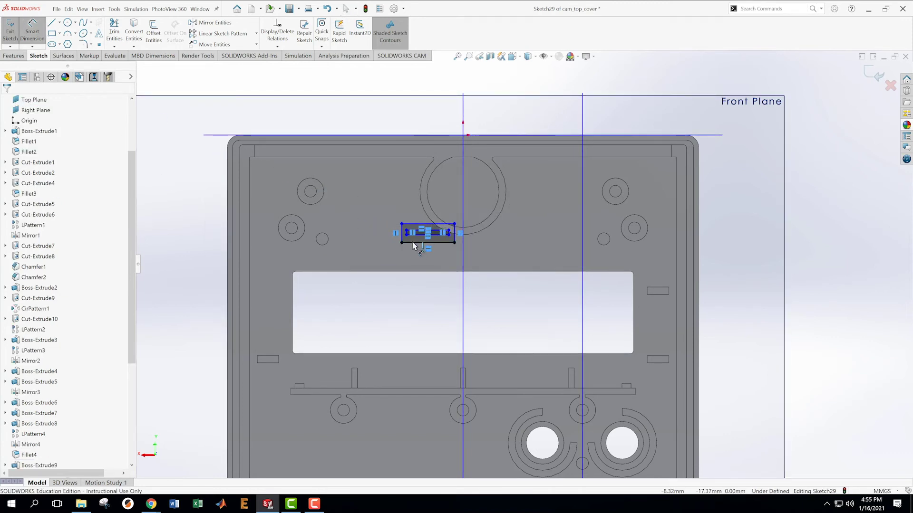
{"action": "left_click", "coordinate": [413, 243]}
{"action": "left_click", "coordinate": [212, 135]}
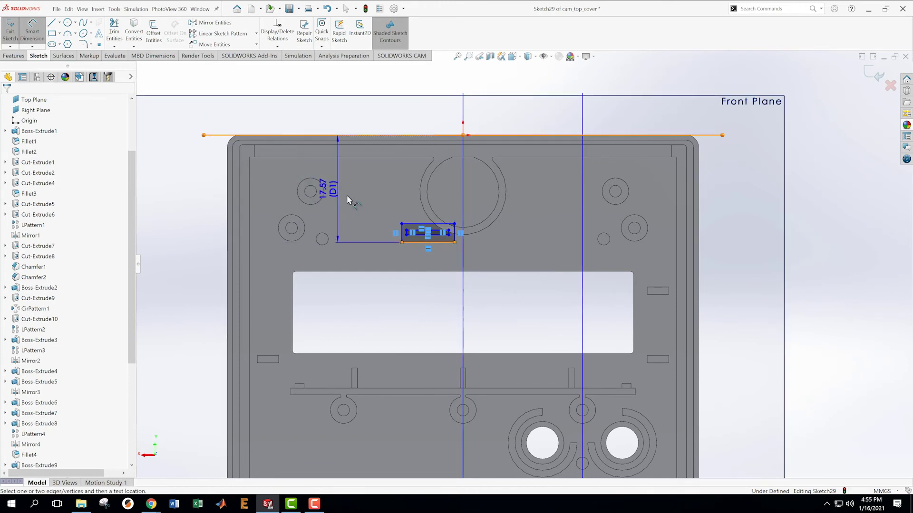
{"action": "left_click", "coordinate": [360, 206]}
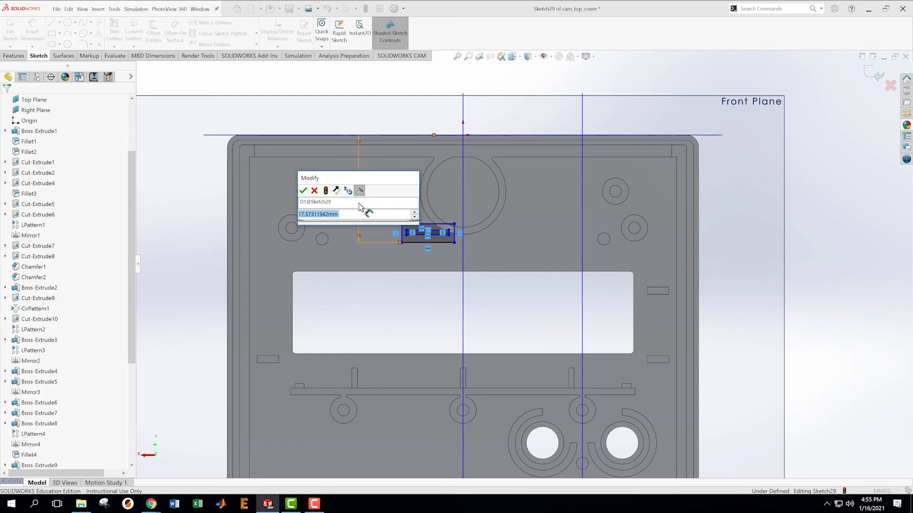
{"action": "type", "text": "16.7"}
{"action": "key", "text": "Return"}
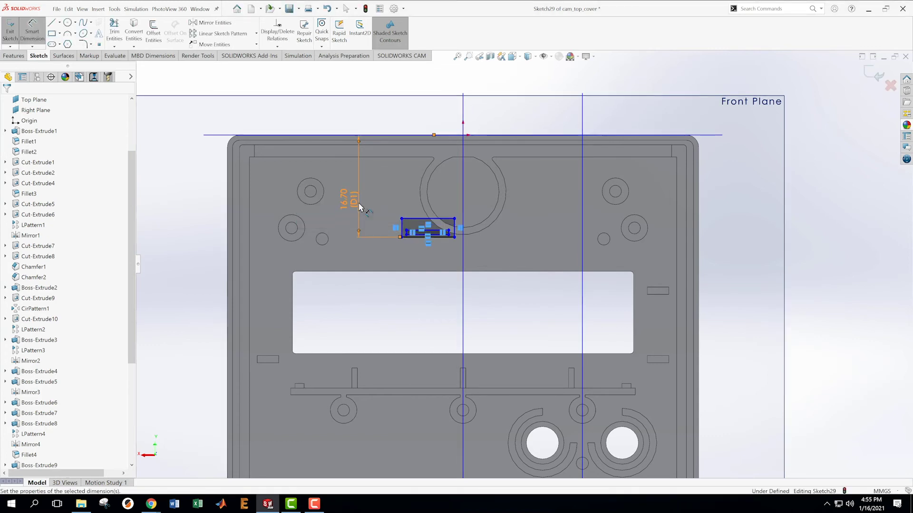
Dimension the outer rectangle's other long edge, farther from the display window, 14.4 mm from the Top Plane
{"action": "scroll", "coordinate": [466, 245], "scroll_direction": "down", "scroll_amount": 2}
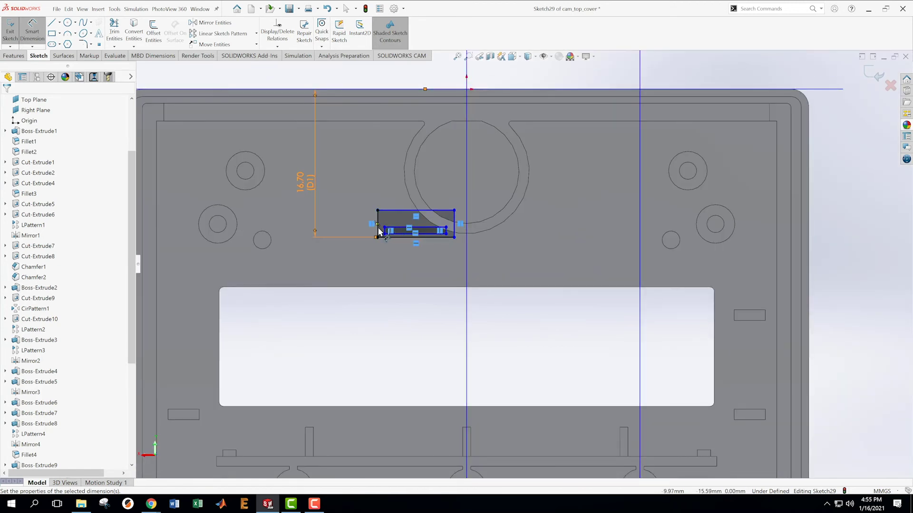
{"action": "left_click", "coordinate": [397, 211]}
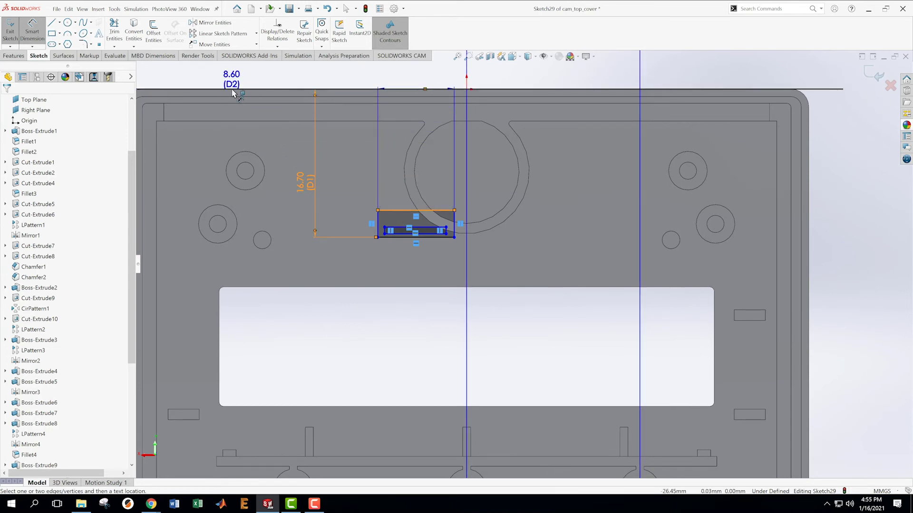
{"action": "left_click", "coordinate": [233, 89]}
{"action": "left_click", "coordinate": [346, 161]}
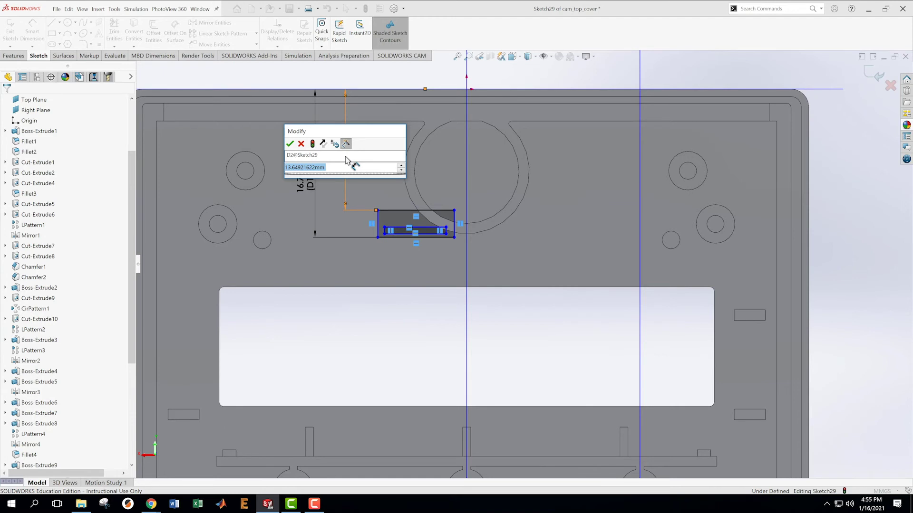
{"action": "type", "text": "144"}
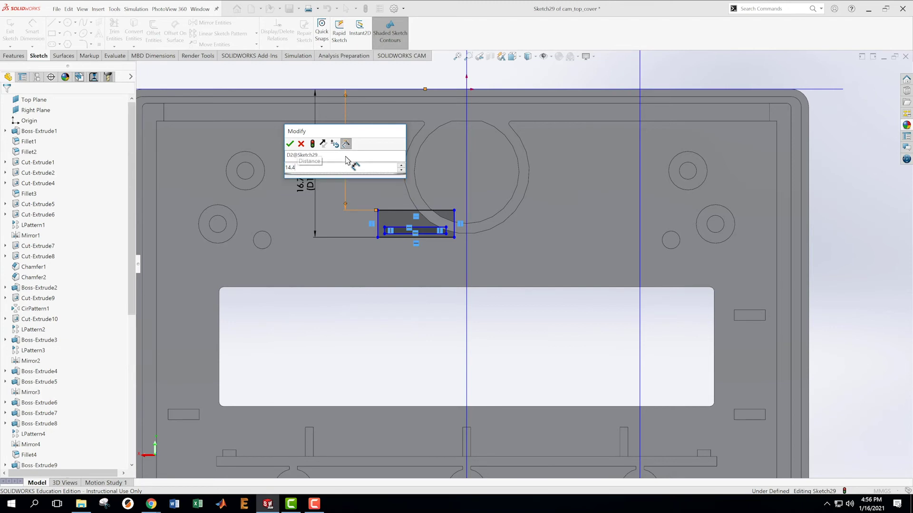
{"action": "key", "text": "Return"}
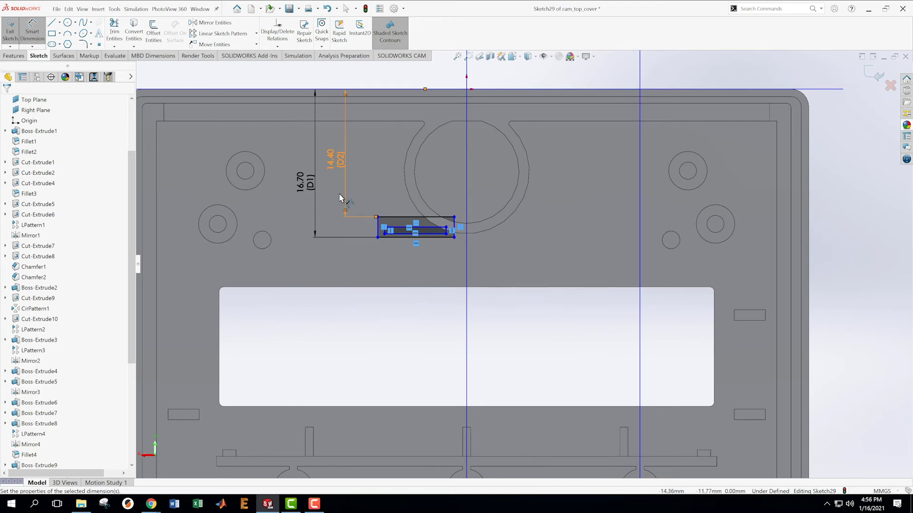
Dimension the inner rectangle's long edge nearest the display window 15.9 mm from the Top Plane
{"action": "left_click", "coordinate": [400, 234]}
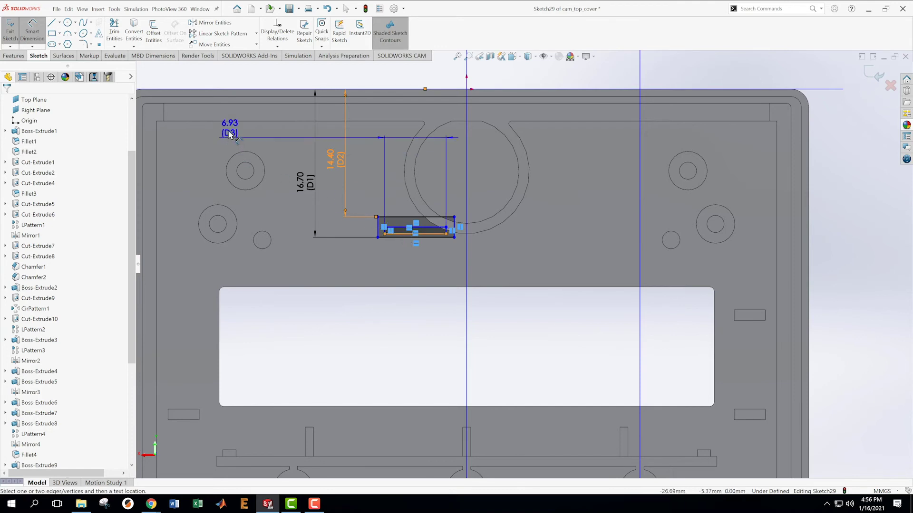
{"action": "left_click", "coordinate": [164, 89]}
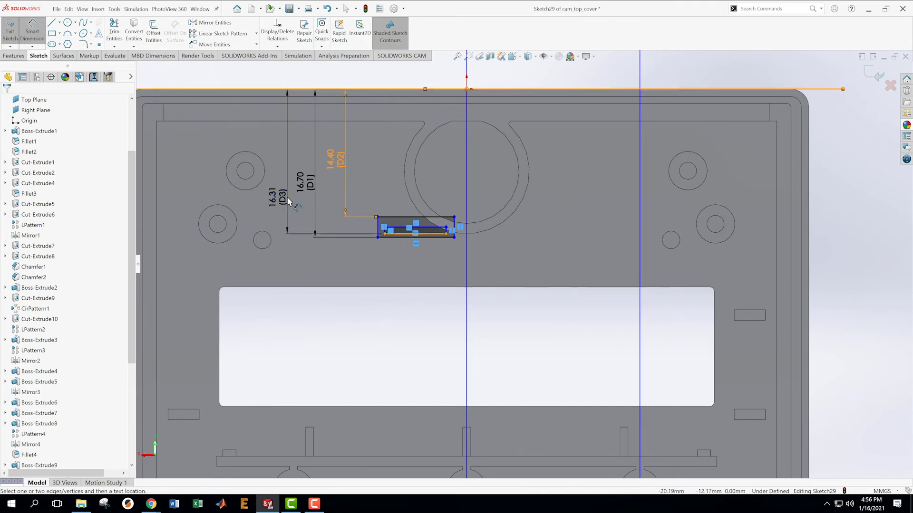
{"action": "left_click", "coordinate": [287, 200]}
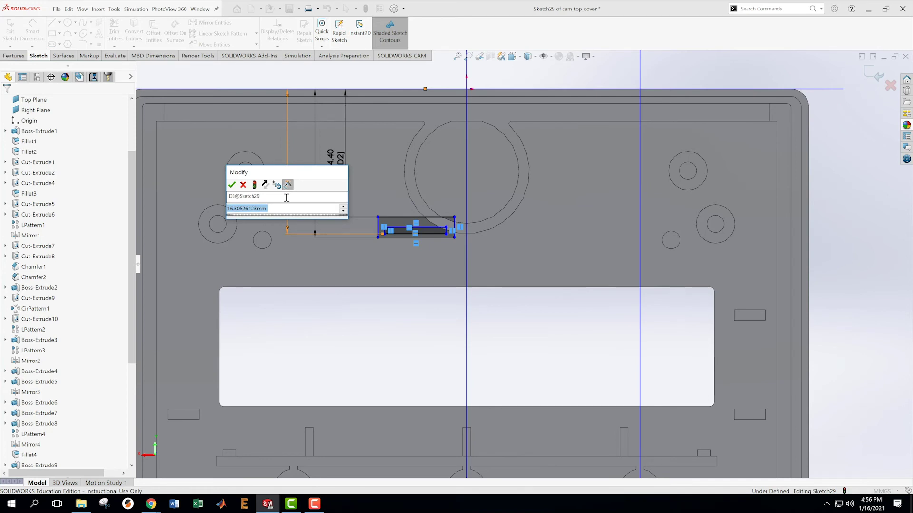
{"action": "type", "text": "15.9"}
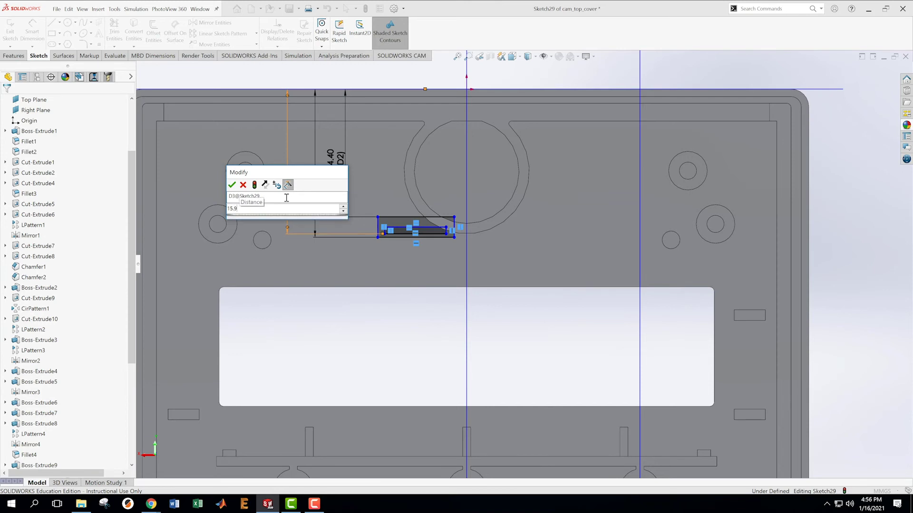
{"action": "key", "text": "Return"}
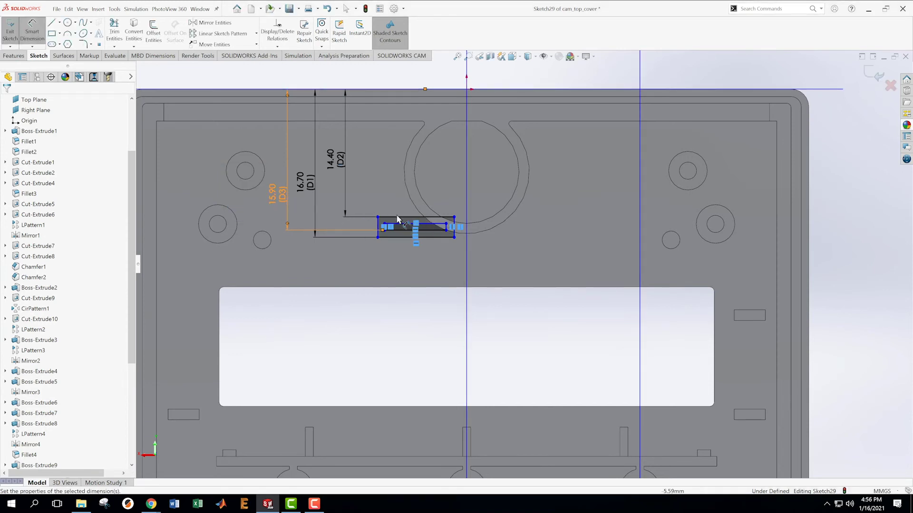
Dimension the inner rectangle's other long edge, farther from the display window, 15.4 mm from the Top Plane
{"action": "left_click", "coordinate": [398, 225]}
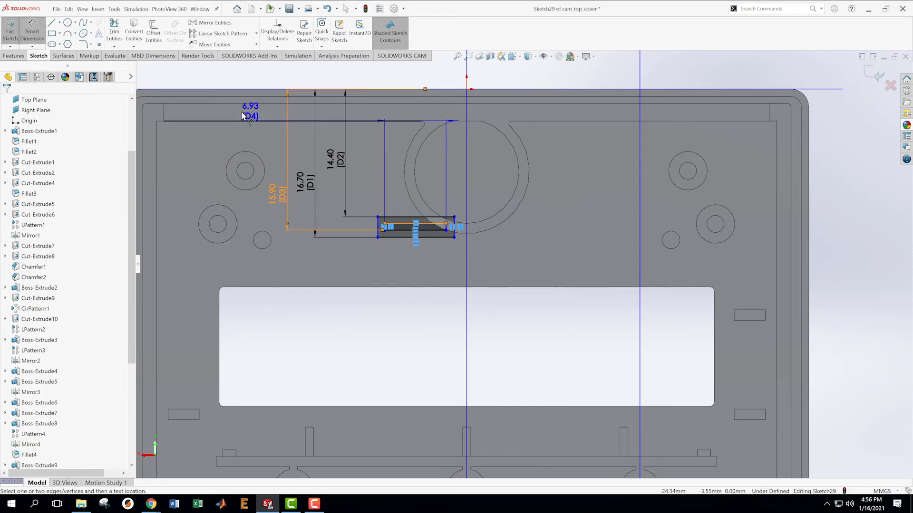
{"action": "left_click", "coordinate": [159, 88]}
{"action": "left_click", "coordinate": [213, 171]}
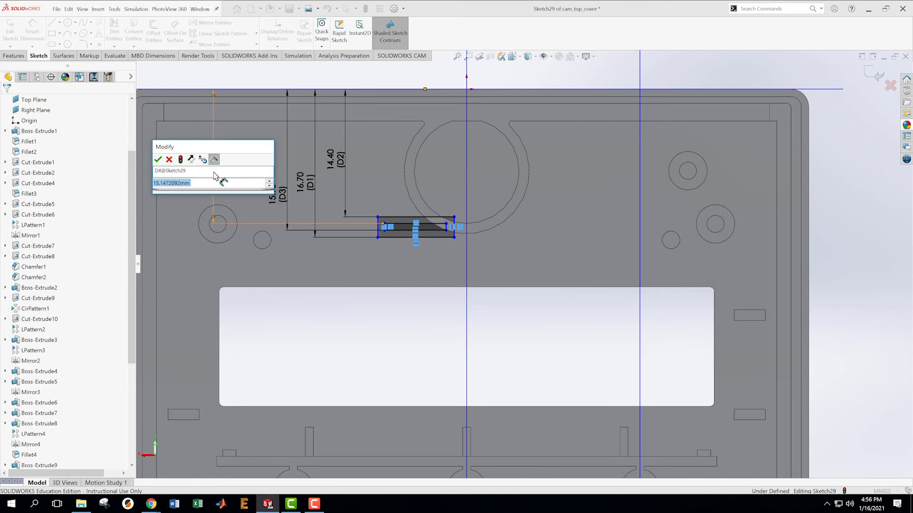
{"action": "type", "text": "15.15"}
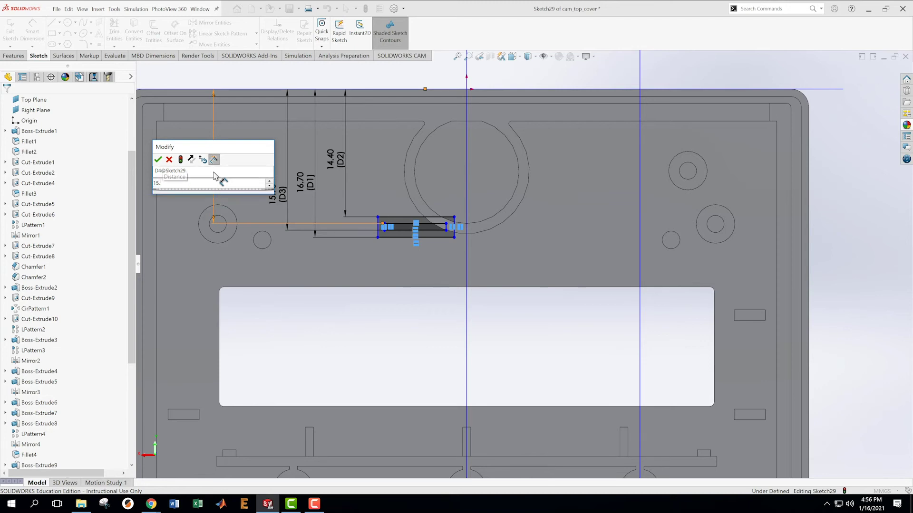
{"action": "key", "text": "Return"}
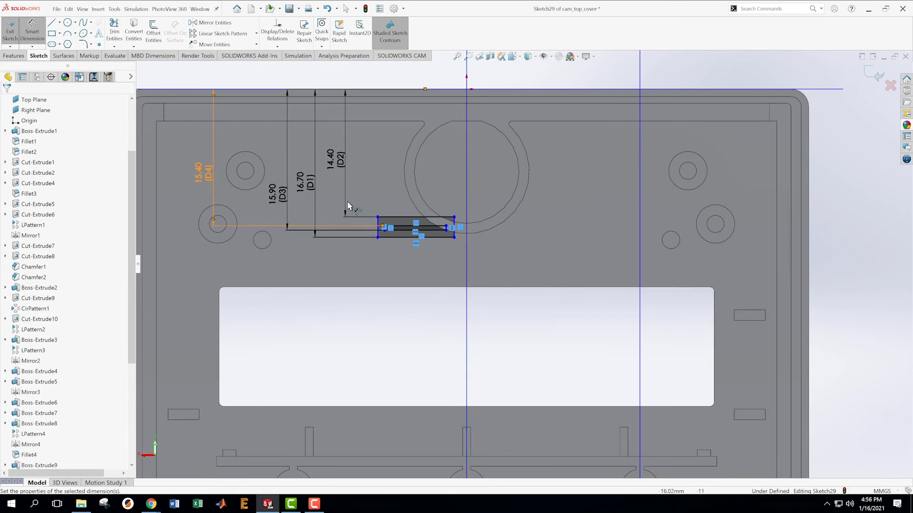
Dimension the outer rectangle's nearer short edge 2.9 mm from the vertical plane through the ring's centre
{"action": "scroll", "coordinate": [495, 261], "scroll_direction": "up", "scroll_amount": 3}
{"action": "scroll", "coordinate": [495, 260], "scroll_direction": "down", "scroll_amount": 2}
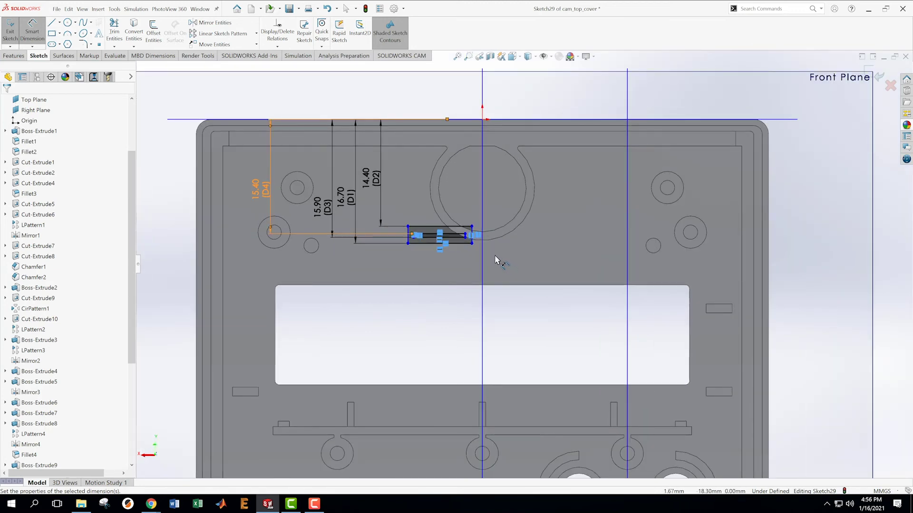
{"action": "scroll", "coordinate": [504, 251], "scroll_direction": "down", "scroll_amount": 2}
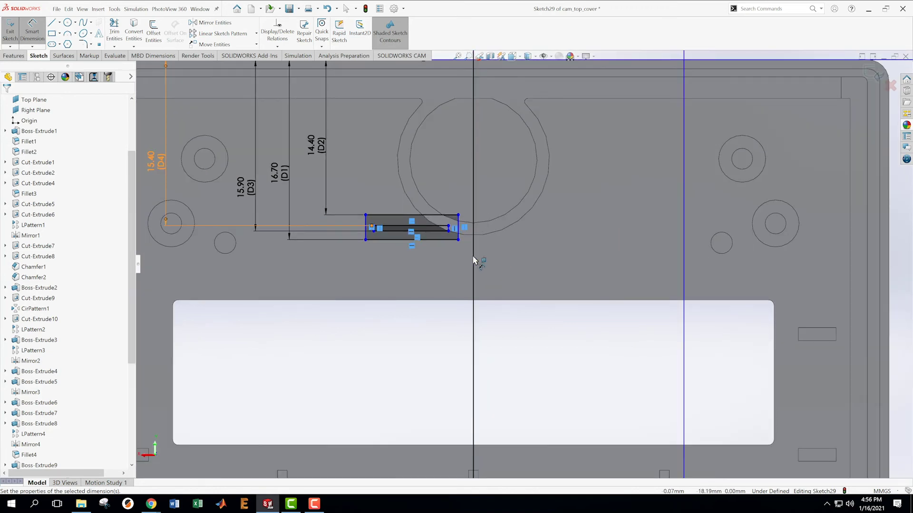
{"action": "left_click", "coordinate": [459, 225]}
{"action": "left_click", "coordinate": [521, 280]}
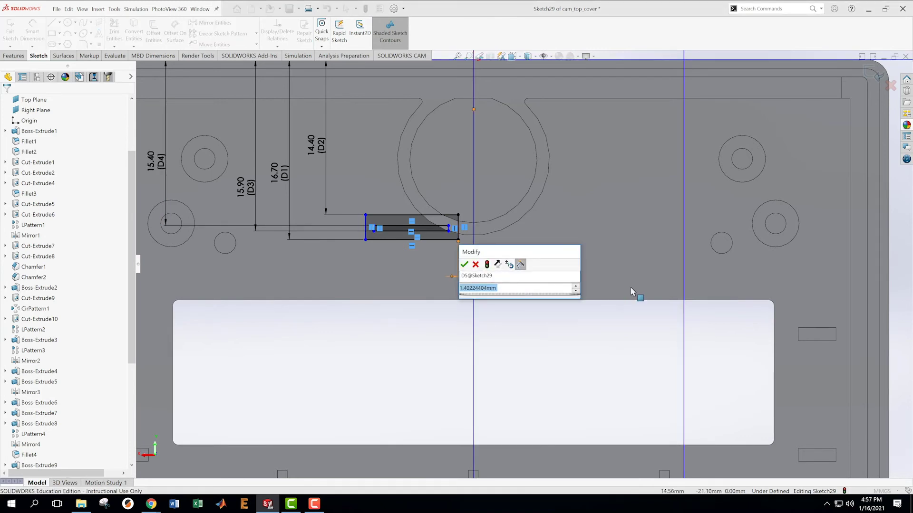
{"action": "type", "text": "1.4"}
{"action": "key", "text": "Return"}
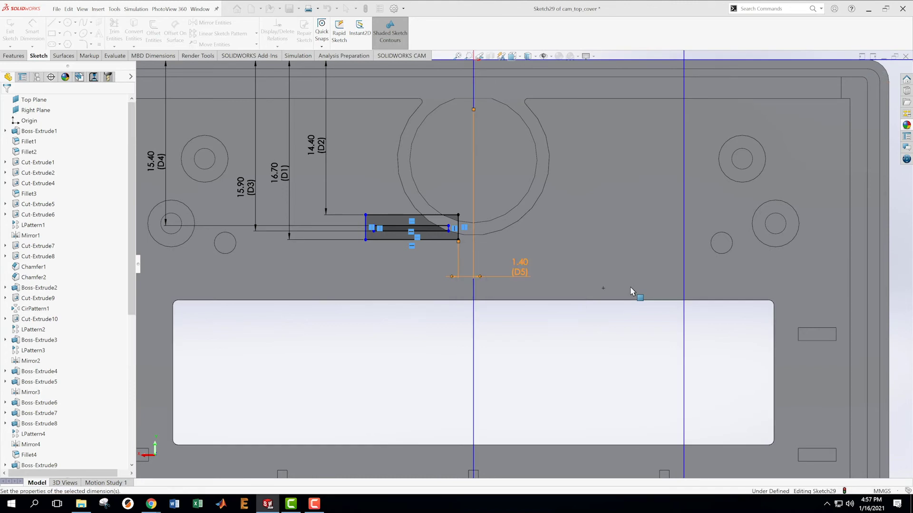
Dimension the outer rectangle's far short edge 11 mm from the vertical plane through the ring's centre
{"action": "scroll", "coordinate": [457, 246], "scroll_direction": "down", "scroll_amount": 2}
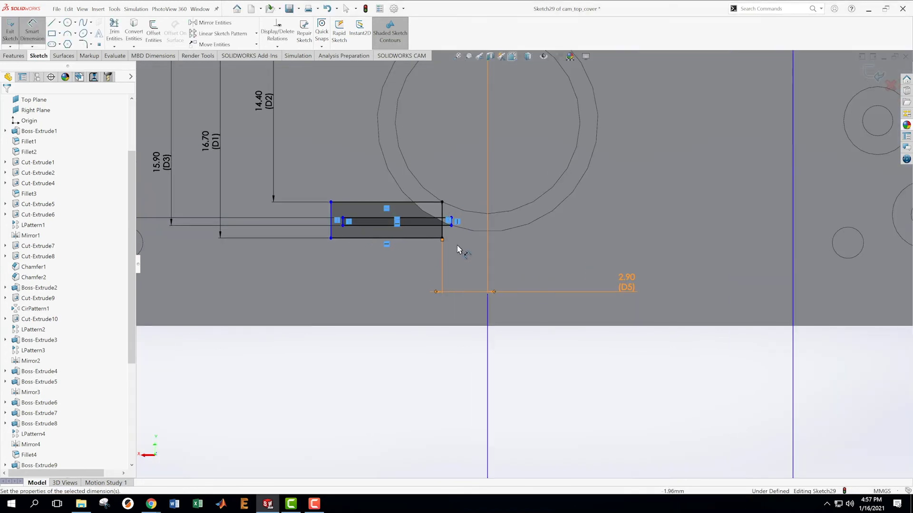
{"action": "scroll", "coordinate": [466, 258], "scroll_direction": "up", "scroll_amount": 2}
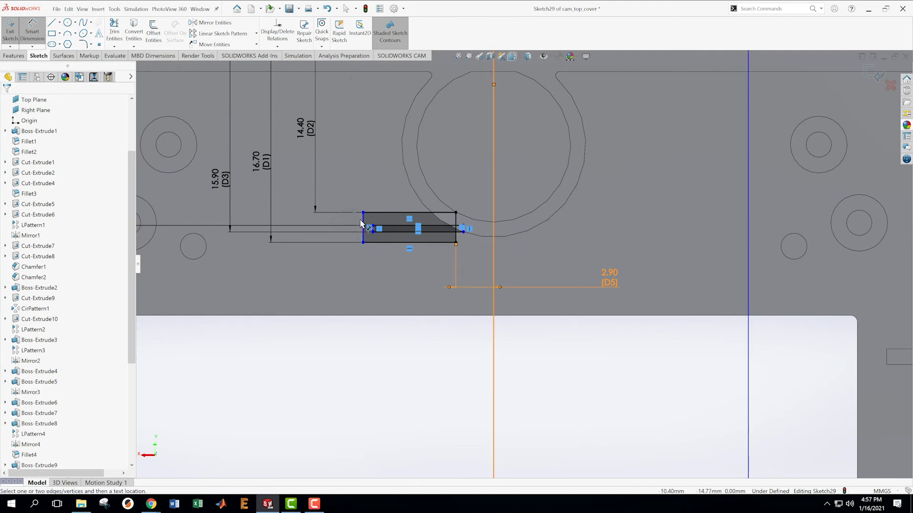
{"action": "left_click", "coordinate": [363, 229]}
{"action": "left_click", "coordinate": [421, 352]}
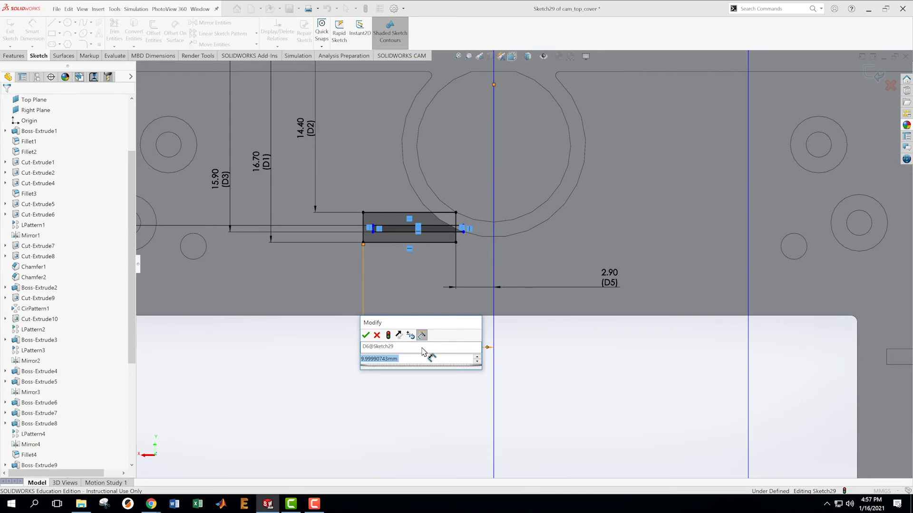
{"action": "type", "text": "11"}
{"action": "key", "text": "Return"}
Dimension the inner rectangle's nearer short edge 4.45 mm from the vertical plane through the ring's centre
{"action": "scroll", "coordinate": [463, 245], "scroll_direction": "down", "scroll_amount": 2}
{"action": "scroll", "coordinate": [470, 226], "scroll_direction": "down", "scroll_amount": 3}
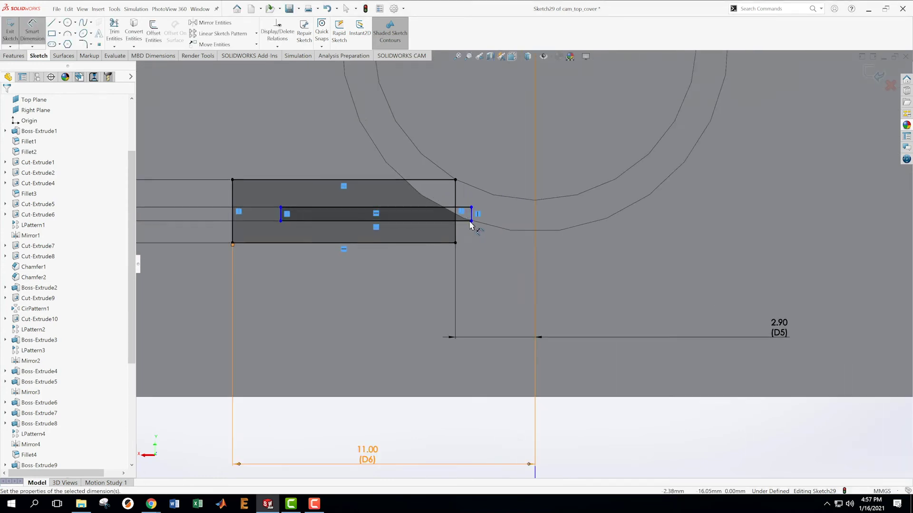
{"action": "left_click", "coordinate": [475, 218]}
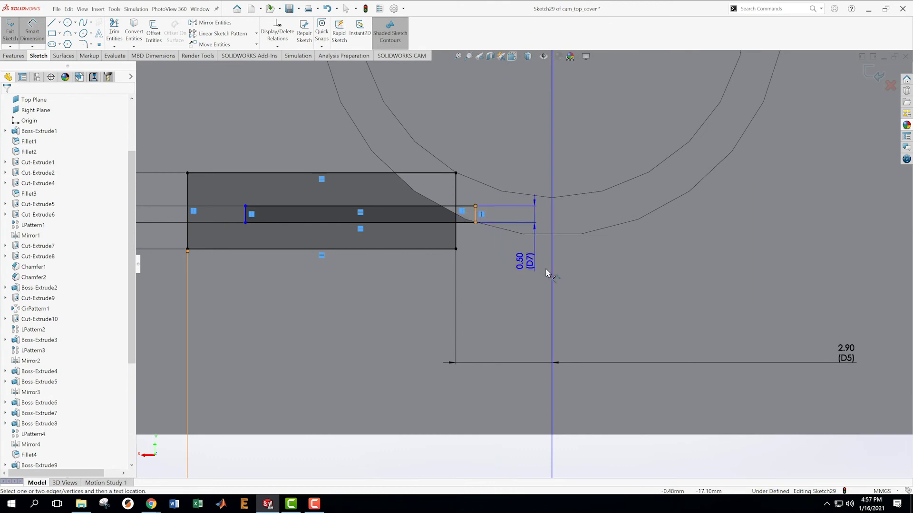
{"action": "left_click", "coordinate": [551, 285]}
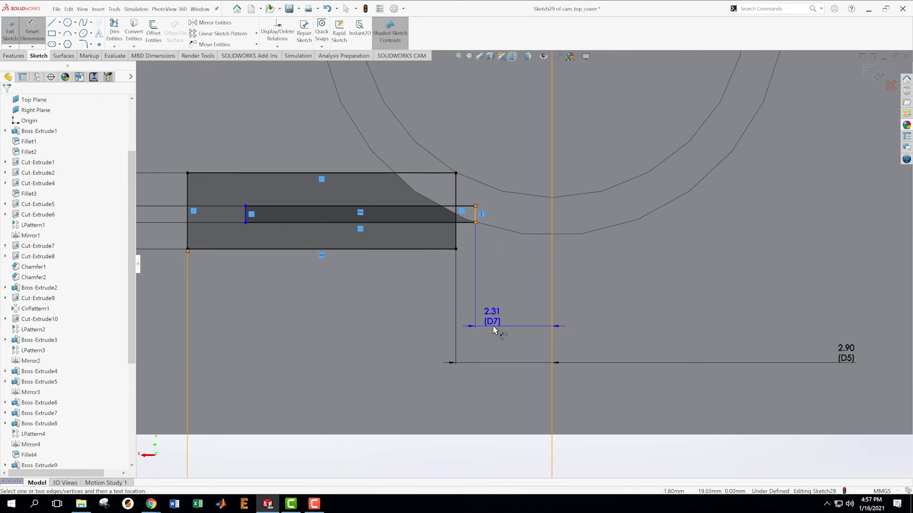
{"action": "left_click", "coordinate": [496, 328]}
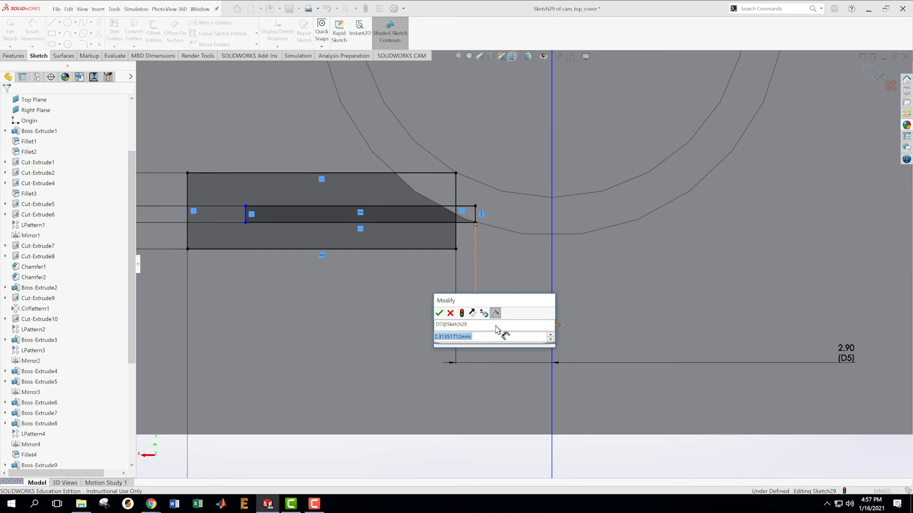
{"action": "type", "text": "4.45"}
{"action": "key", "text": "Return"}
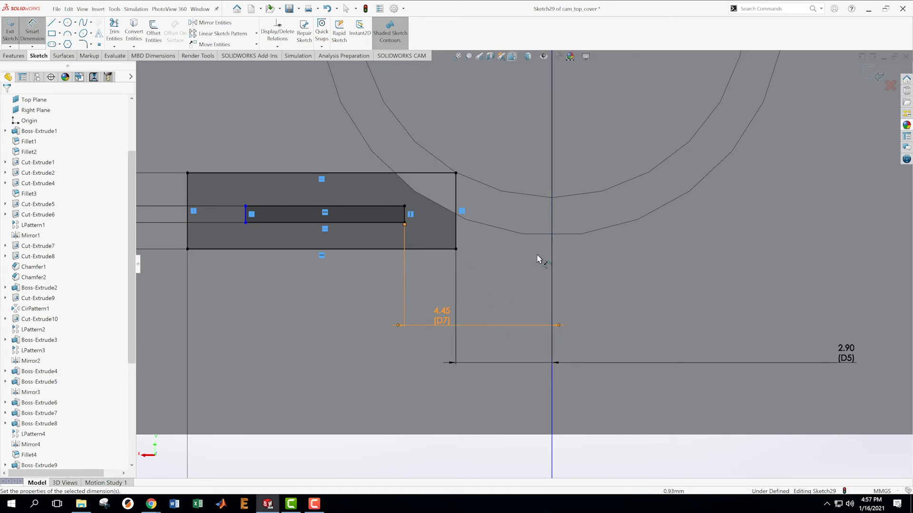
Dimension the inner rectangle's far short edge 9.46 mm from the vertical plane through the ring's centre and finish the sketch
{"action": "left_click", "coordinate": [552, 272]}
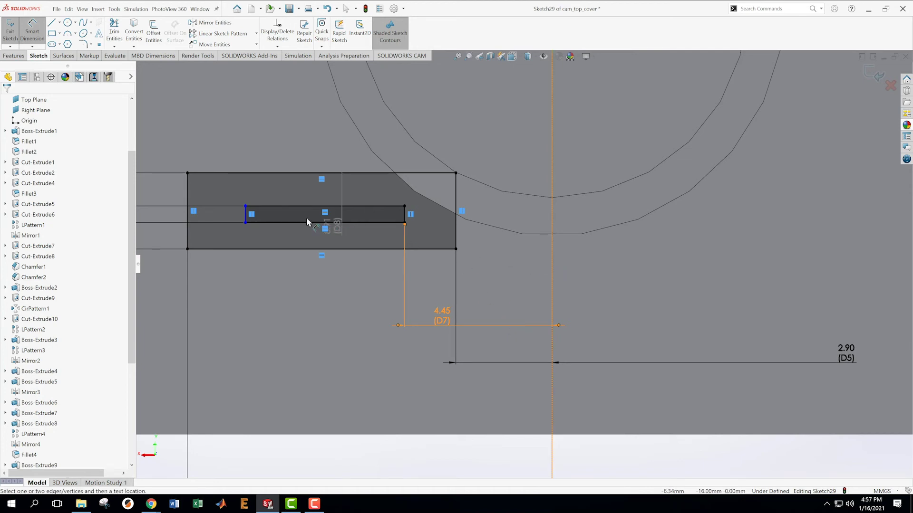
{"action": "left_click", "coordinate": [245, 215]}
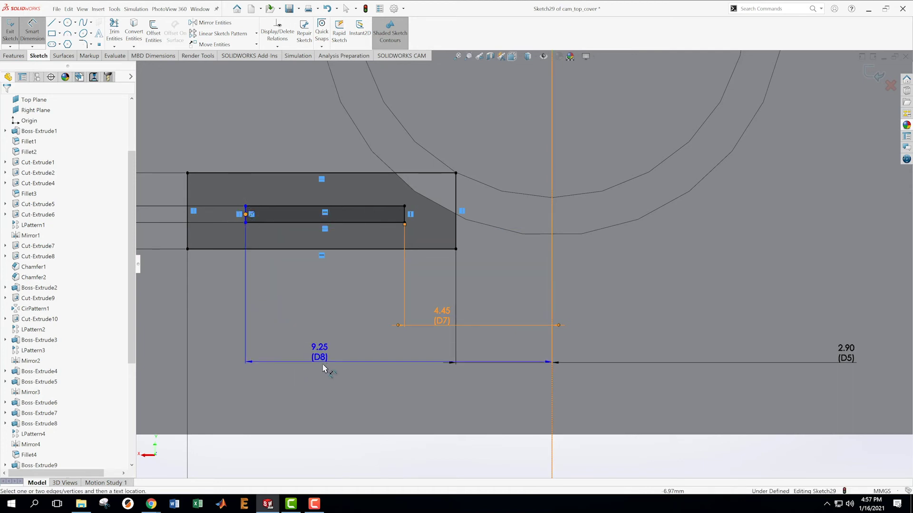
{"action": "left_click", "coordinate": [338, 393]}
{"action": "left_click", "coordinate": [338, 392]}
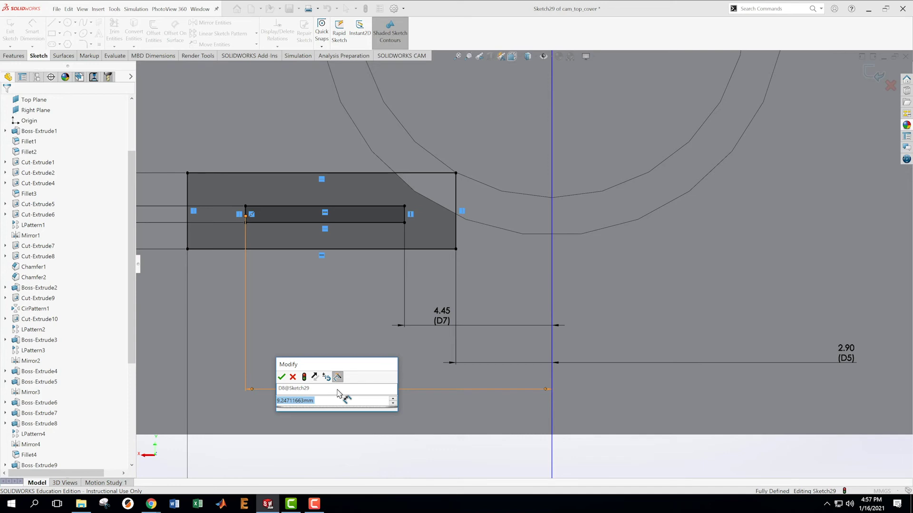
{"action": "type", "text": "9.46"}
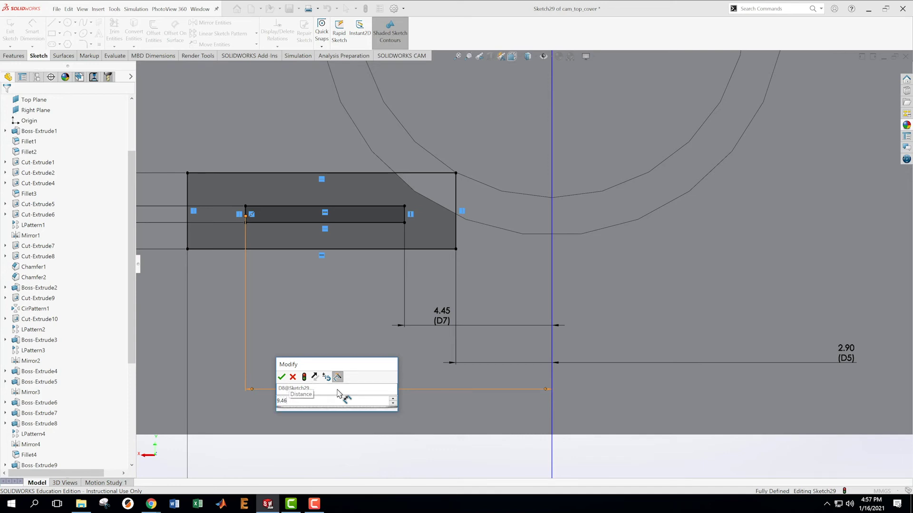
{"action": "key", "text": "Return"}
{"action": "scroll", "coordinate": [510, 252], "scroll_direction": "up", "scroll_amount": 5}
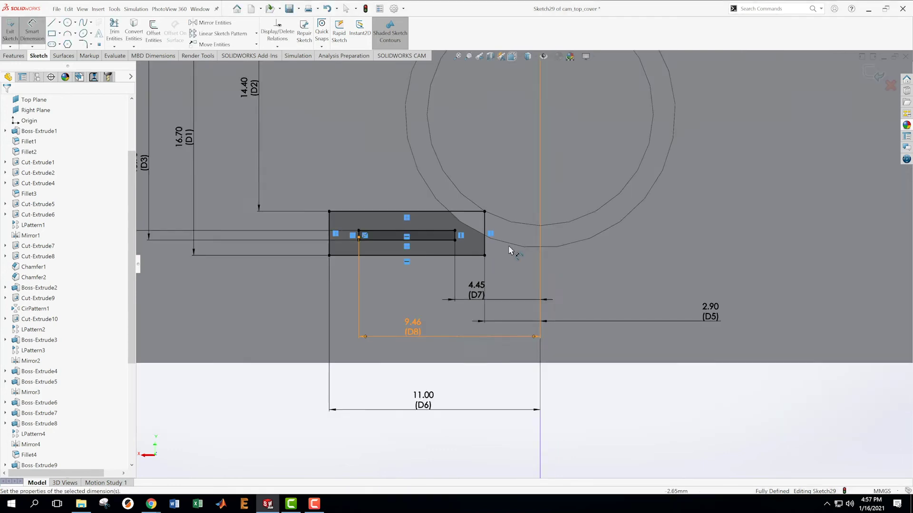
{"action": "left_click", "coordinate": [873, 74]}
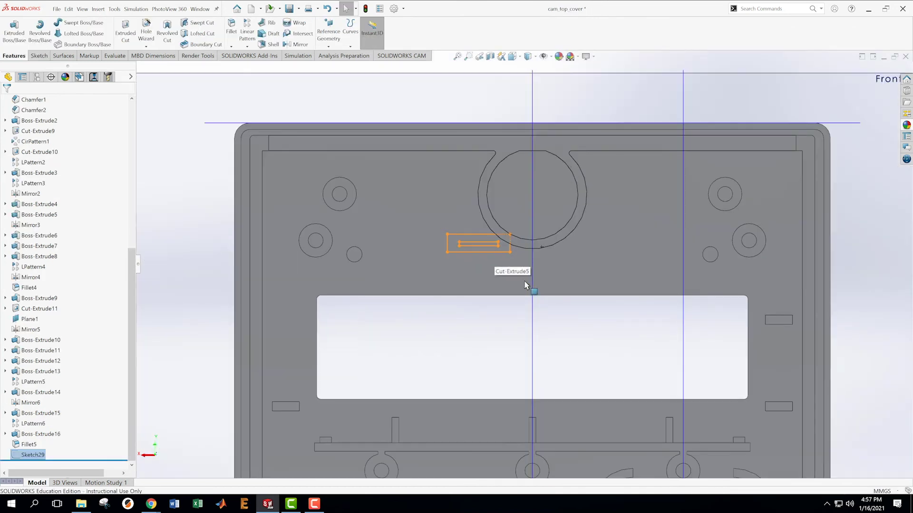
Extrude the nested-rectangle profile up to the ring's raised end face, merged with the cover
{"action": "middle_click_drag", "start_coordinate": [469, 239], "coordinate": [458, 252]}
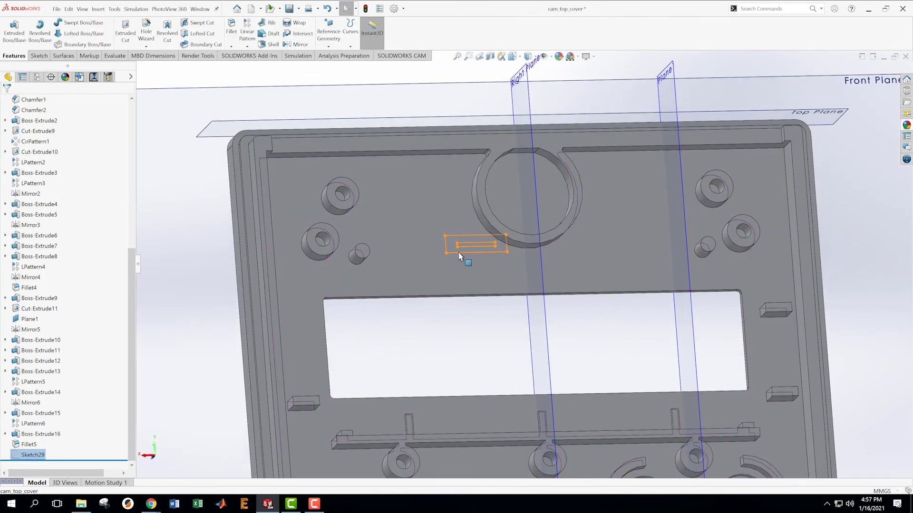
{"action": "left_click", "coordinate": [14, 29]}
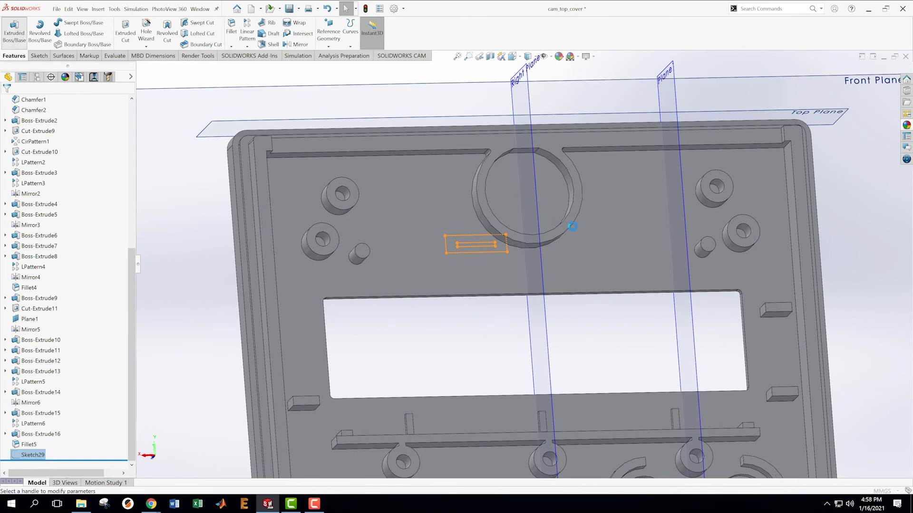
{"action": "left_click", "coordinate": [79, 147]}
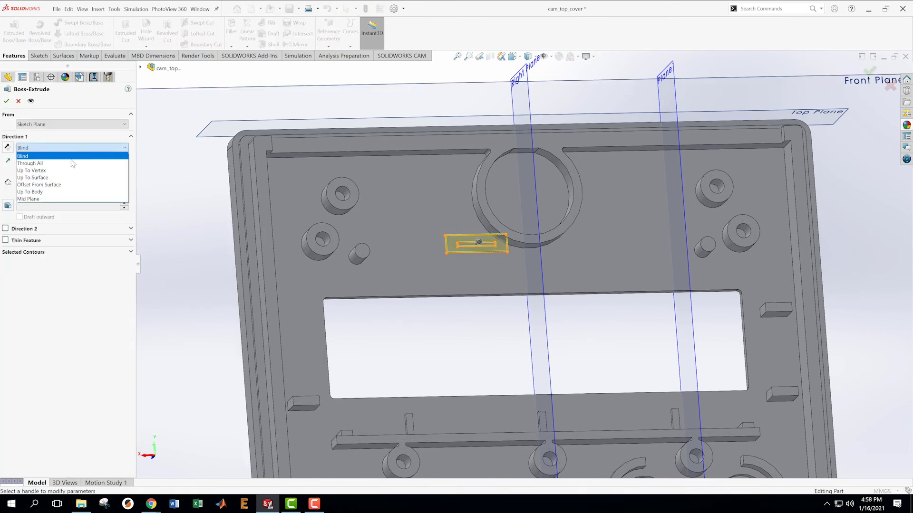
{"action": "left_click", "coordinate": [66, 178]}
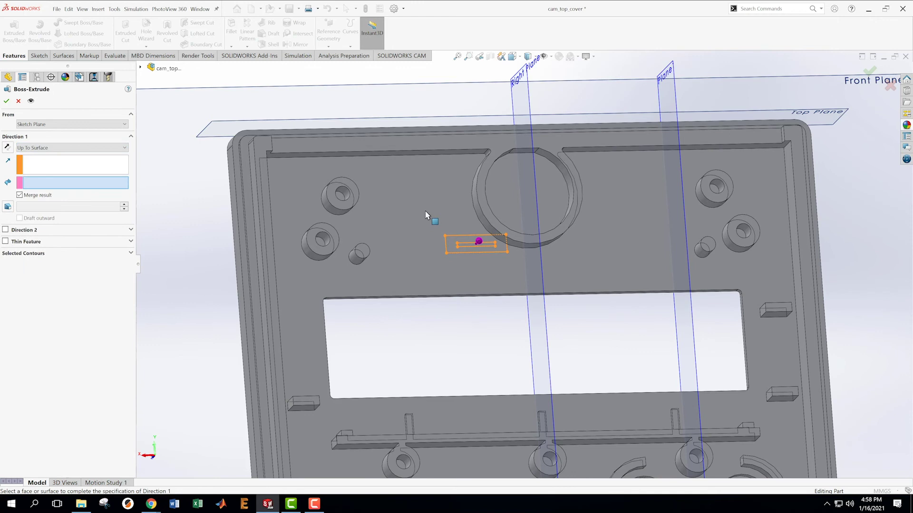
{"action": "left_click", "coordinate": [490, 217]}
{"action": "left_click", "coordinate": [7, 101]}
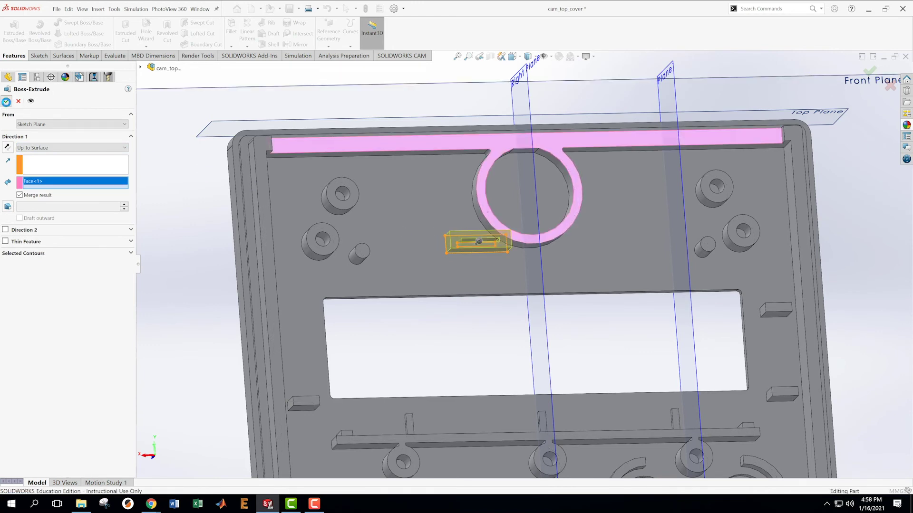
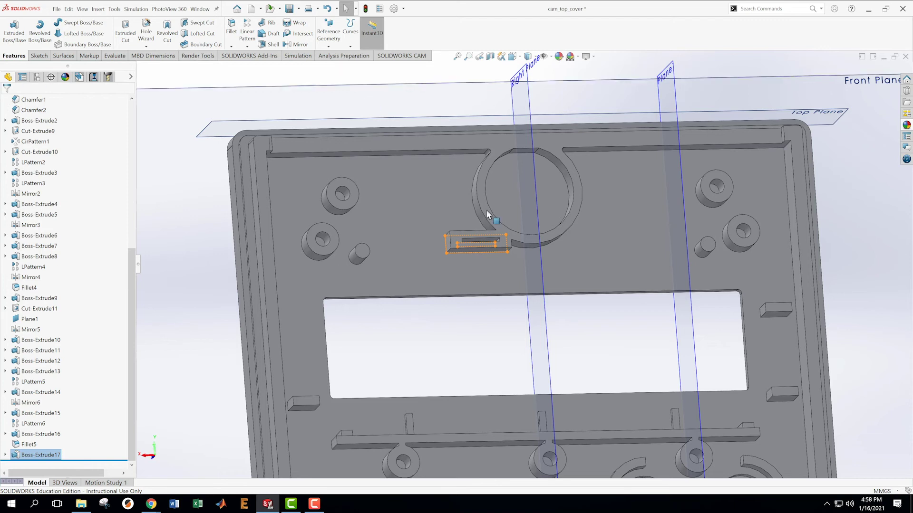
{"action": "left_click", "coordinate": [413, 270]}
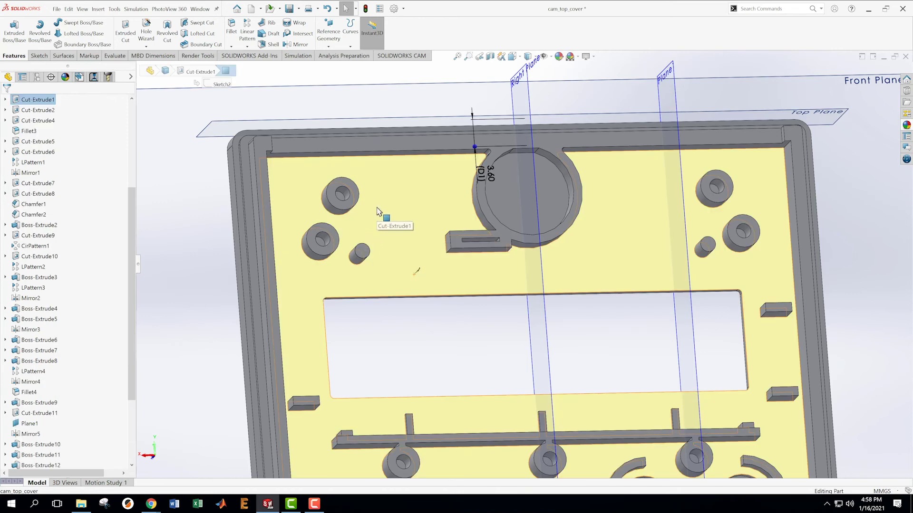
{"action": "key", "text": "Escape"}
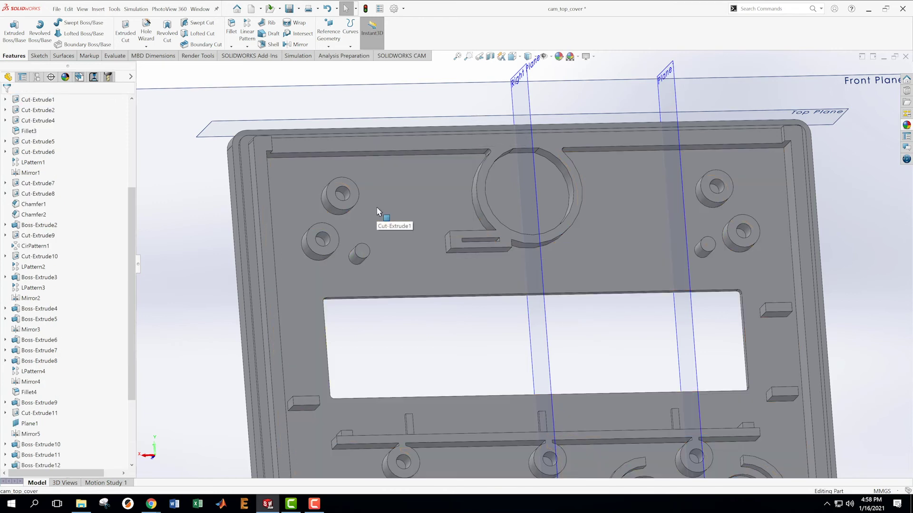
Start a new sketch on the raised face of the slotted block beside the ring, oriented normal to the sketch plane
{"action": "right_click", "coordinate": [455, 237]}
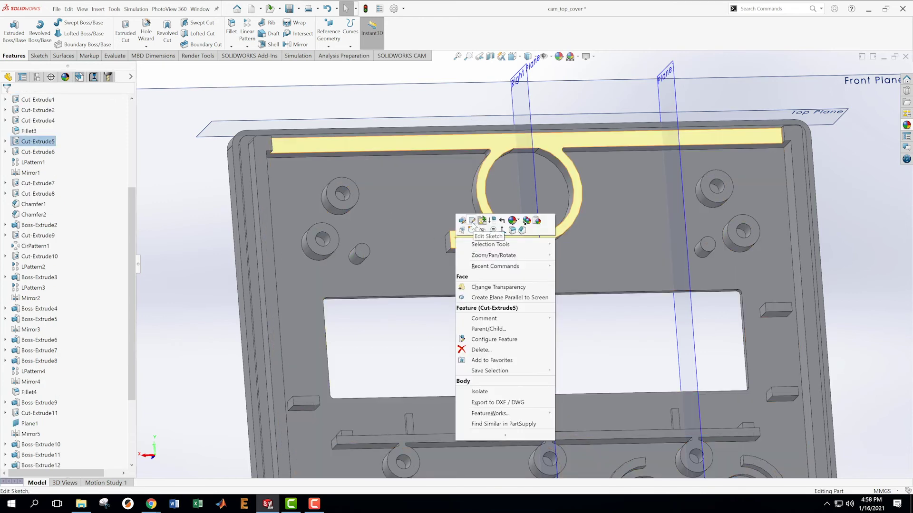
{"action": "left_click", "coordinate": [472, 221]}
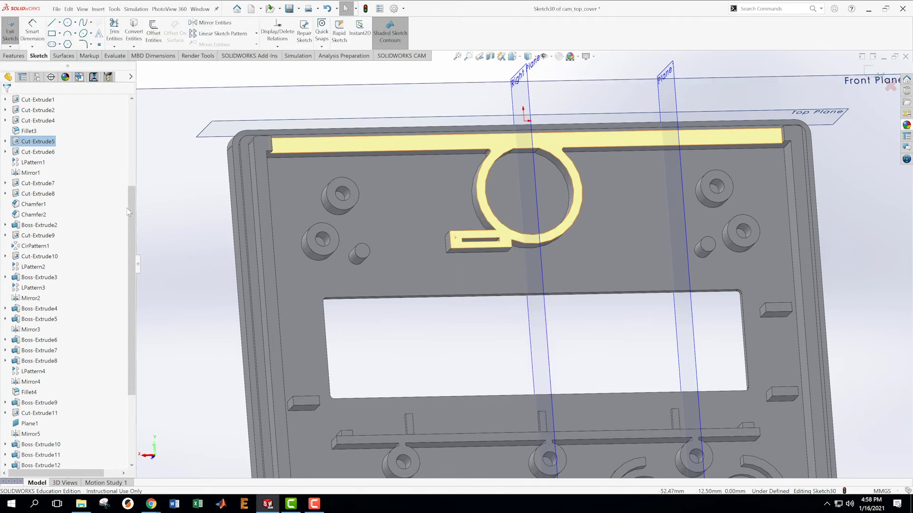
{"action": "left_click_drag", "start_coordinate": [129, 212], "coordinate": [129, 281]}
{"action": "right_click", "coordinate": [37, 455]}
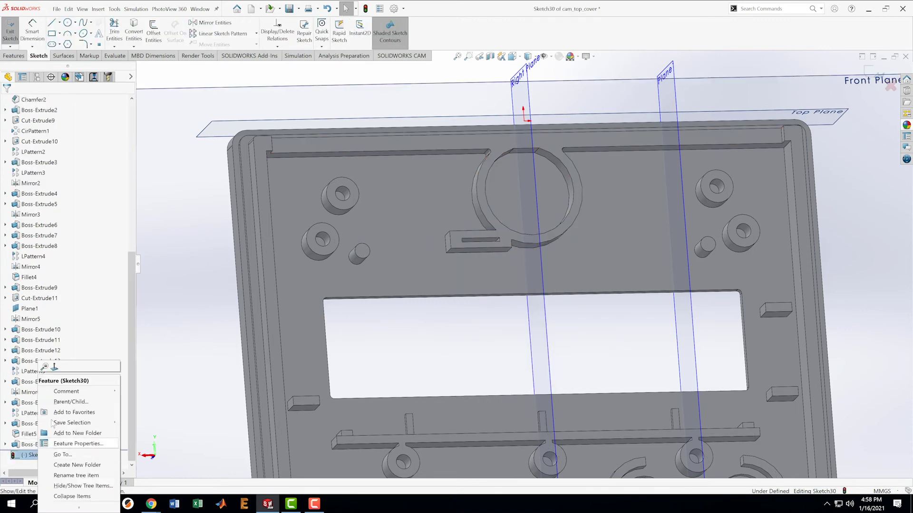
{"action": "left_click", "coordinate": [54, 366]}
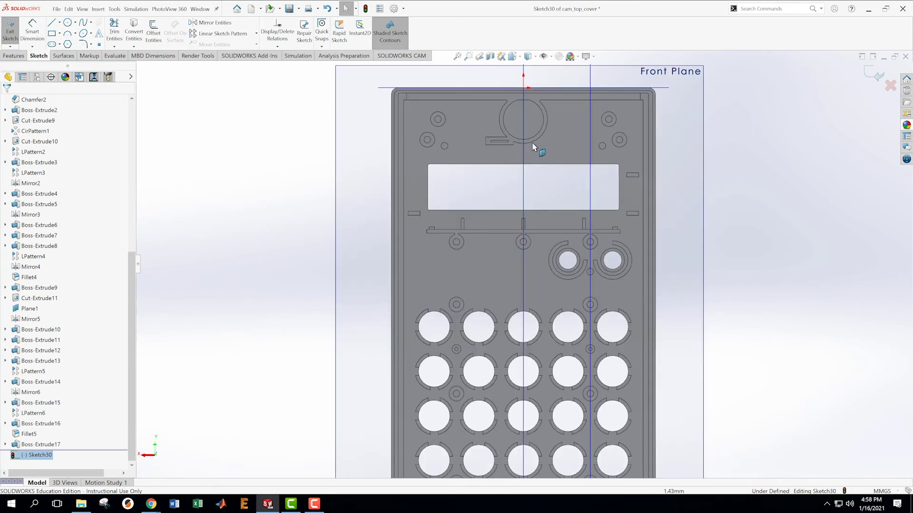
{"action": "scroll", "coordinate": [533, 147], "scroll_direction": "down", "scroll_amount": 10}
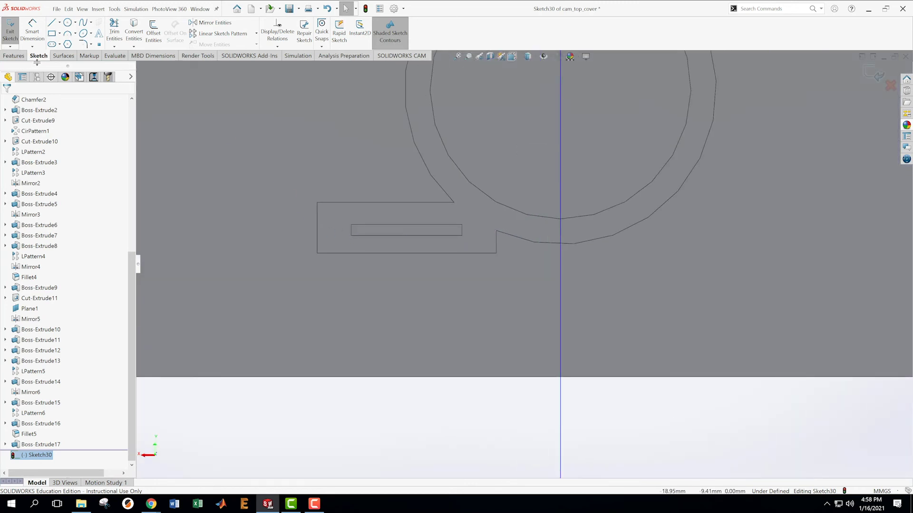
Sketch a closed six-sided profile from the slot's ring-side long edge across the ring wall, with a base about 4.2 mm and outer vertical side about 3.7 mm
{"action": "left_click", "coordinate": [52, 24]}
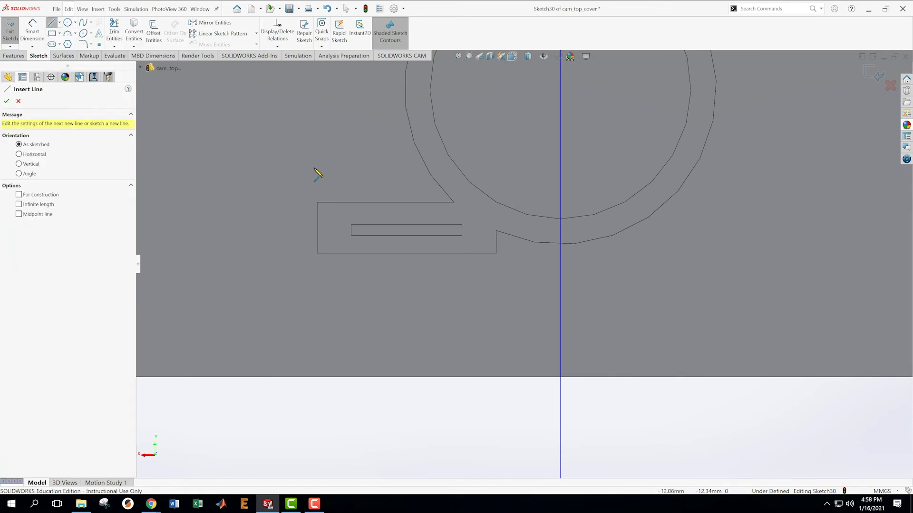
{"action": "left_click", "coordinate": [361, 223]}
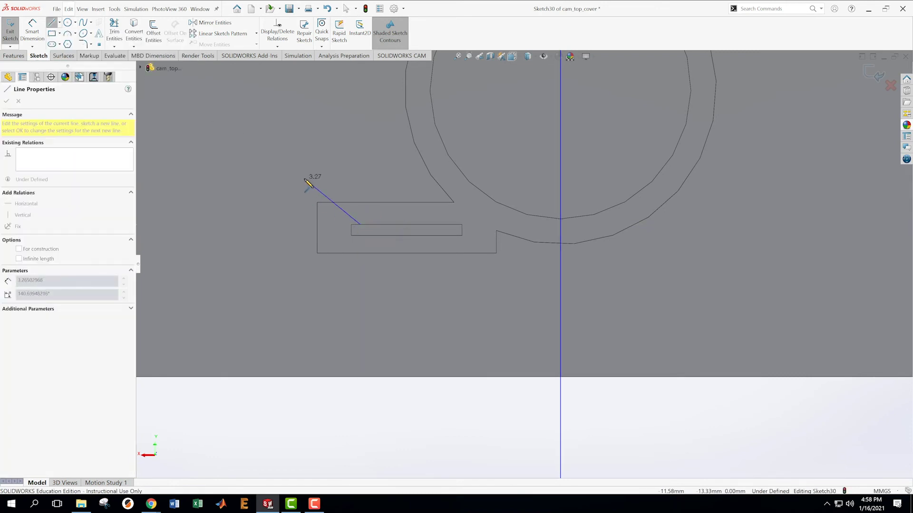
{"action": "left_click", "coordinate": [304, 178]}
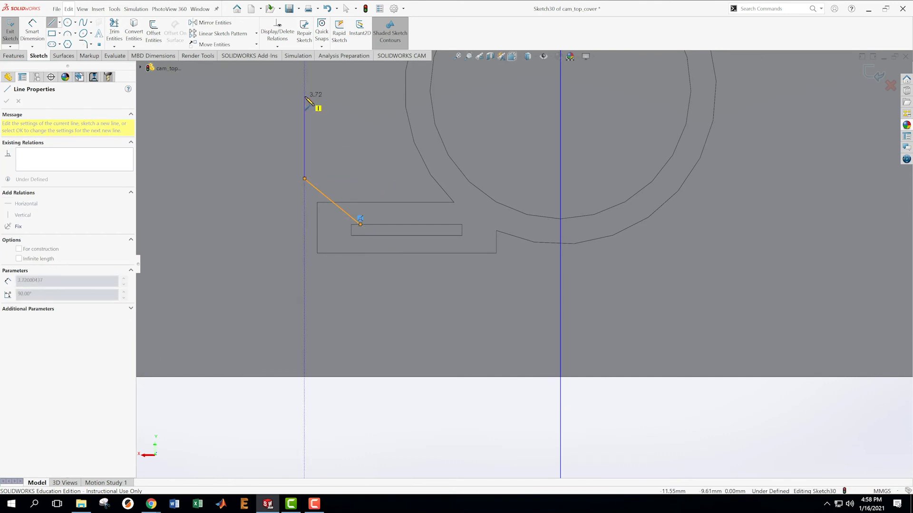
{"action": "left_click", "coordinate": [305, 97]}
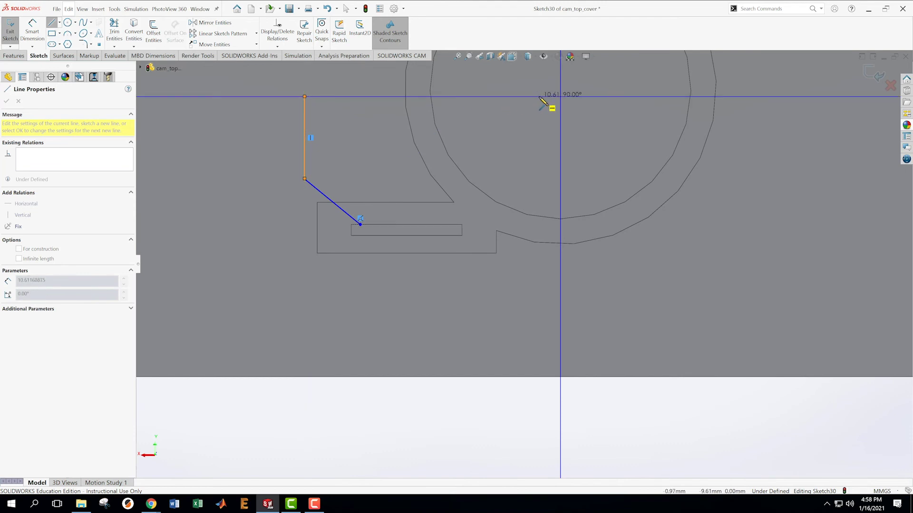
{"action": "left_click", "coordinate": [503, 97]}
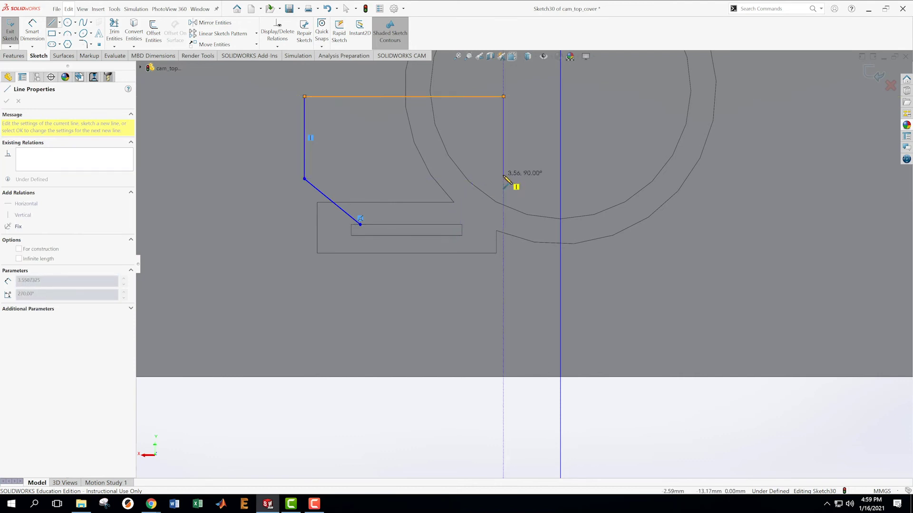
{"action": "left_click", "coordinate": [503, 149]}
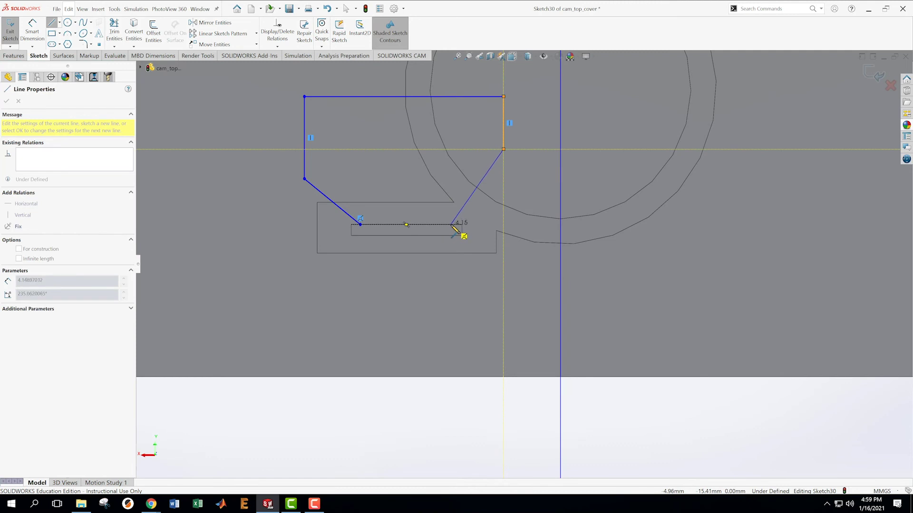
{"action": "left_click", "coordinate": [454, 224]}
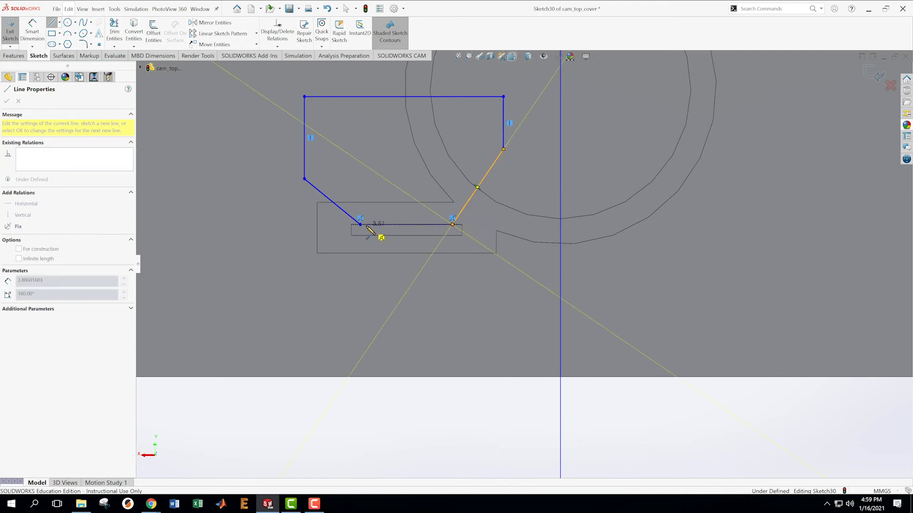
{"action": "left_click", "coordinate": [360, 224]}
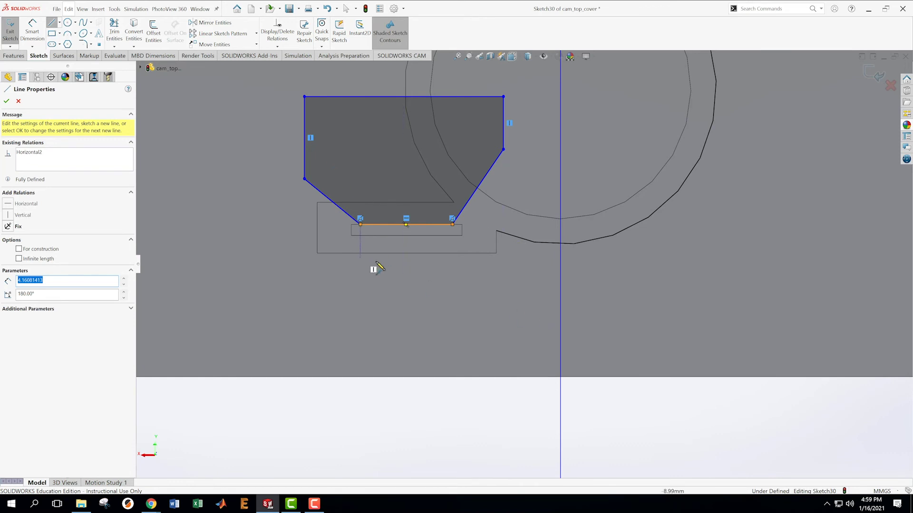
Dimension the nearer endpoint of the profile's base line 4.8 mm from the vertical plane through the ring's centre
{"action": "left_click", "coordinate": [31, 29]}
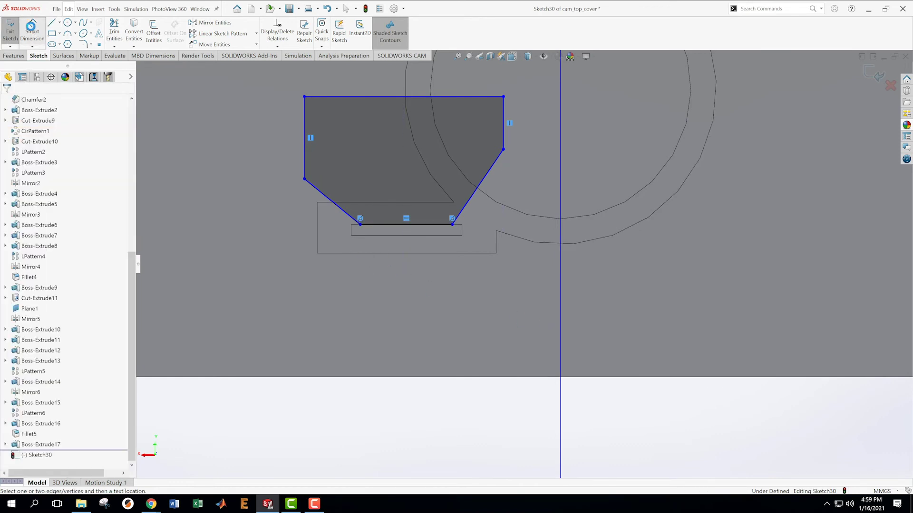
{"action": "scroll", "coordinate": [506, 284], "scroll_direction": "down", "scroll_amount": 1}
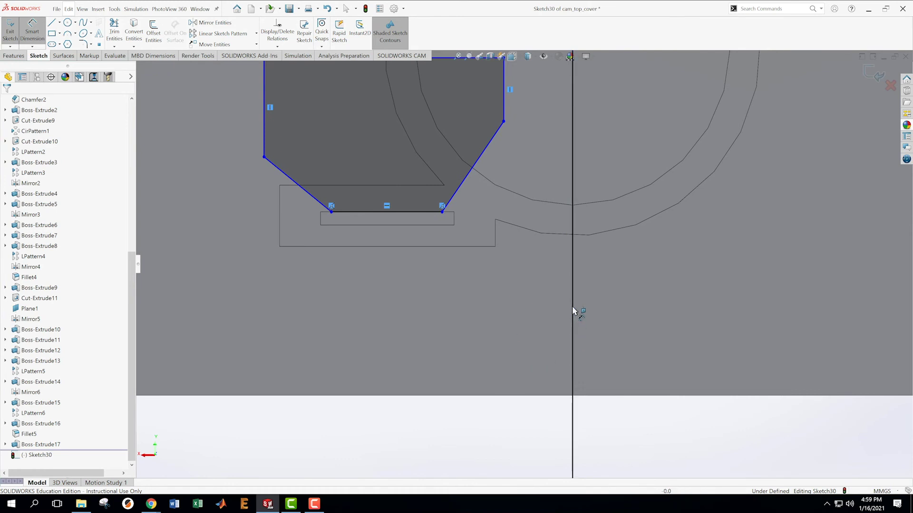
{"action": "left_click", "coordinate": [573, 287]}
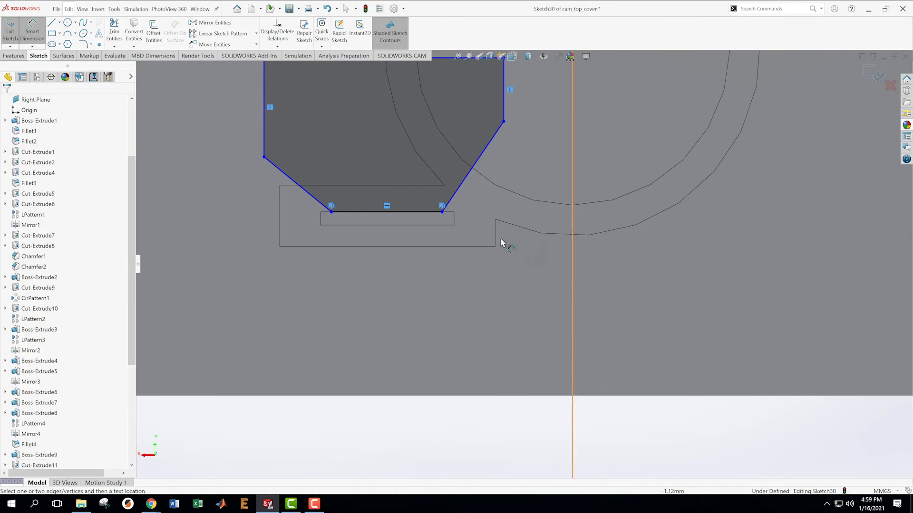
{"action": "left_click", "coordinate": [443, 212]}
{"action": "left_click", "coordinate": [507, 308]}
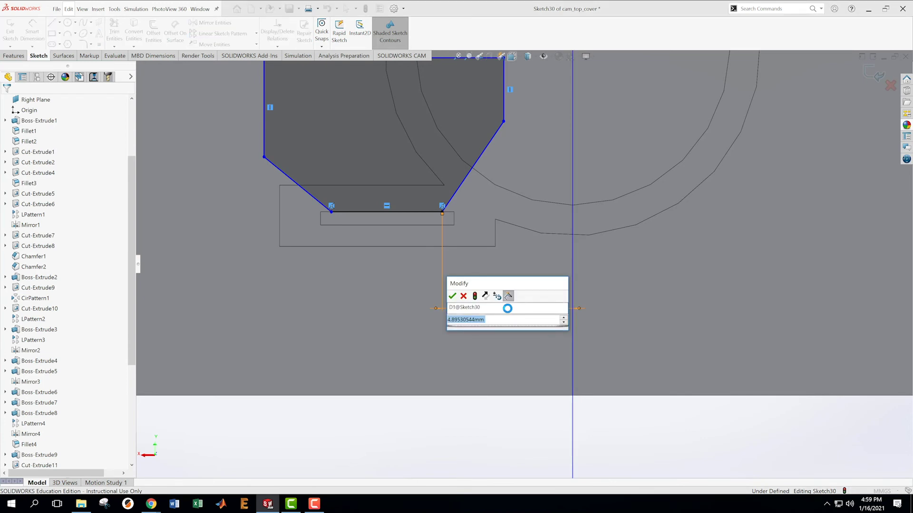
{"action": "type", "text": "4.8"}
{"action": "key", "text": "Return"}
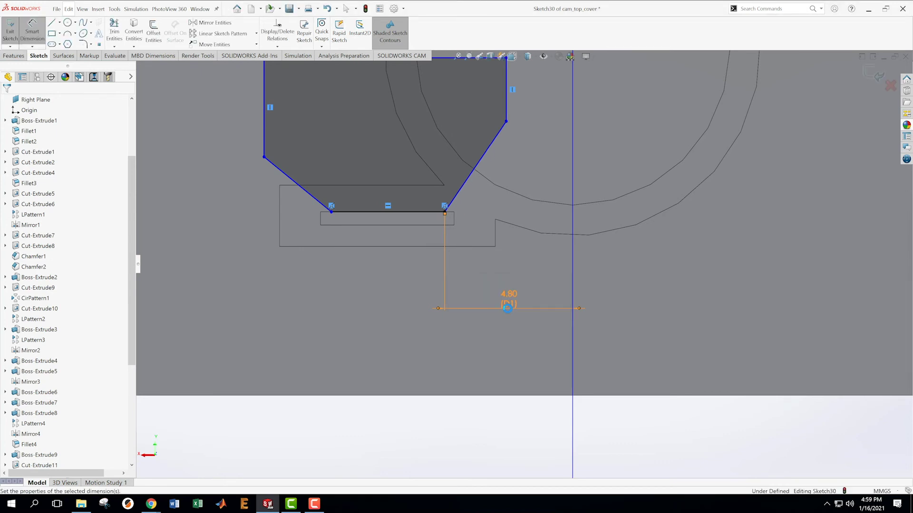
Dimension the far endpoint of the profile's base line 9.1 mm from the vertical plane through the ring's centre
{"action": "left_click", "coordinate": [573, 344]}
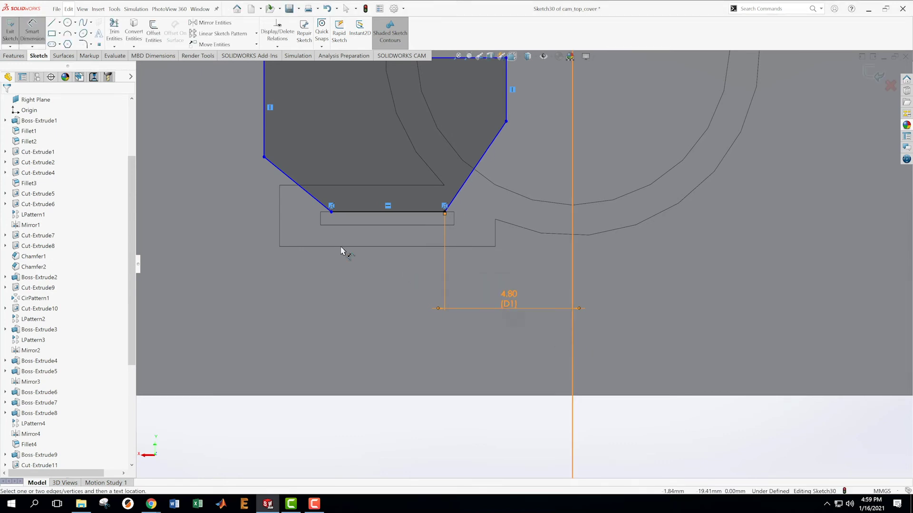
{"action": "left_click", "coordinate": [332, 212]}
{"action": "left_click", "coordinate": [443, 354]}
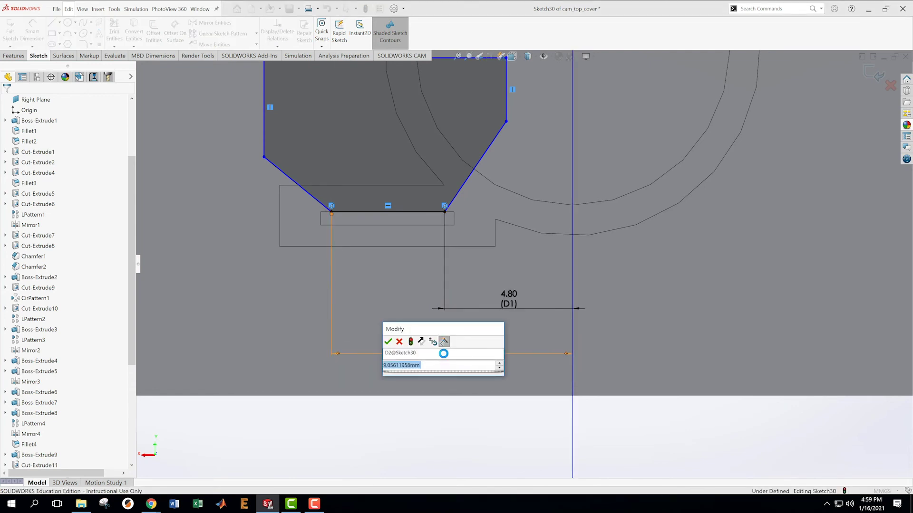
{"action": "type", "text": "9.1"}
{"action": "key", "text": "Return"}
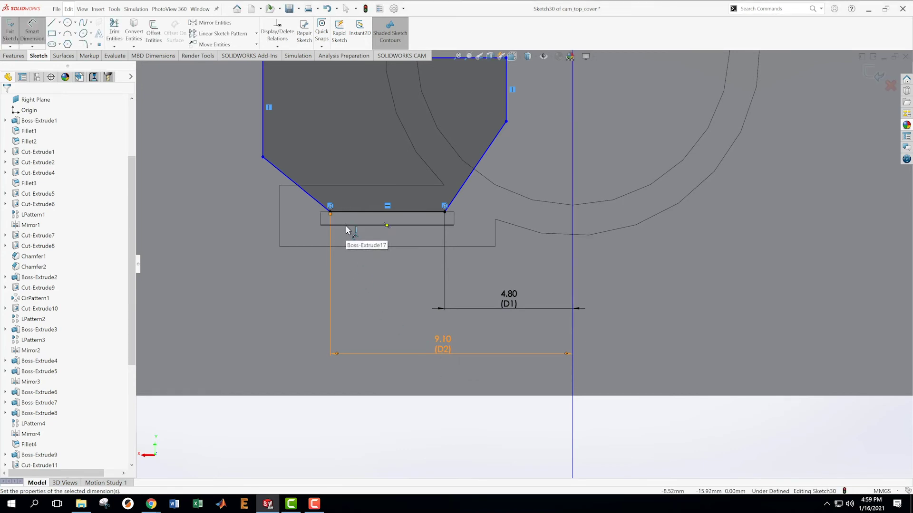
Dimension the angle between the profile's base line and the sloped side nearer the ring's centre at 140 degrees
{"action": "key", "text": "Escape"}
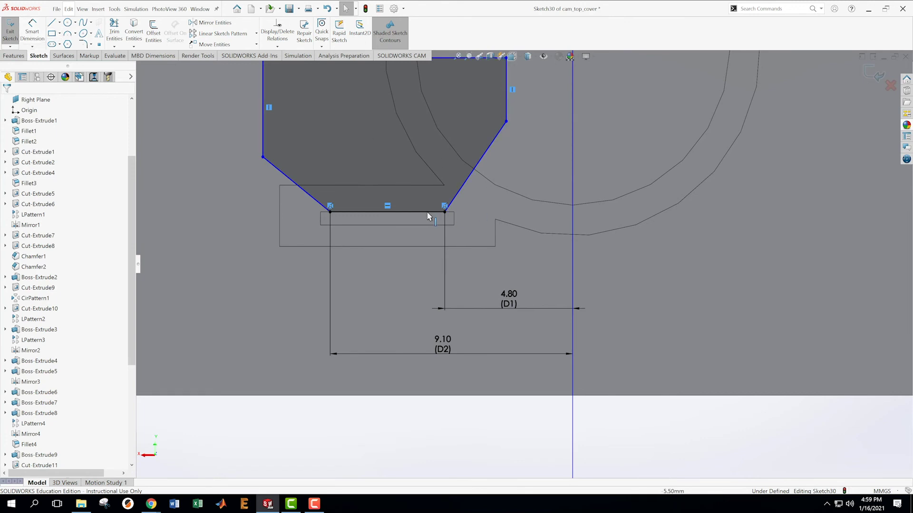
{"action": "key", "text": "d"}
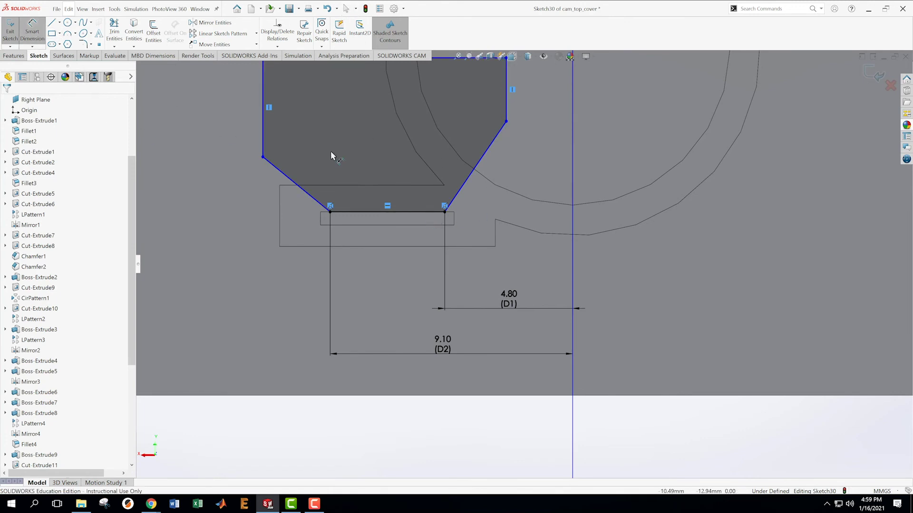
{"action": "left_click", "coordinate": [414, 213]}
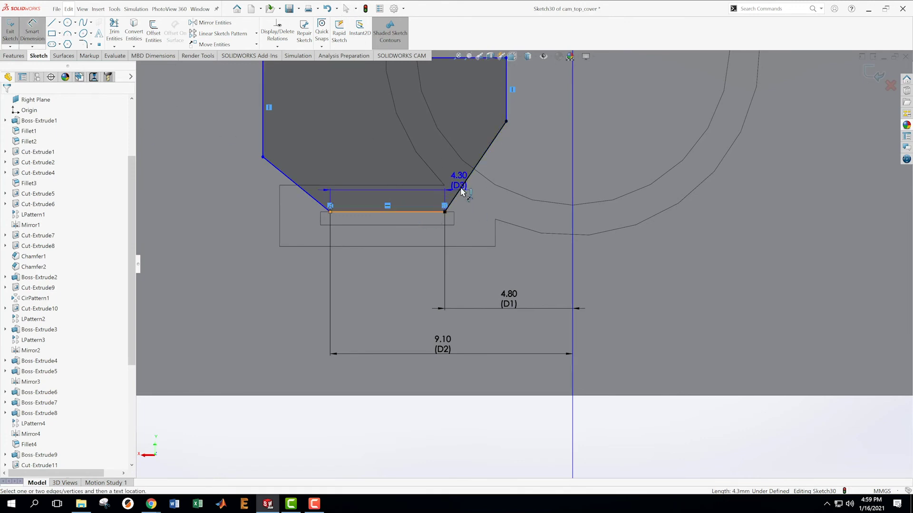
{"action": "left_click", "coordinate": [465, 180]}
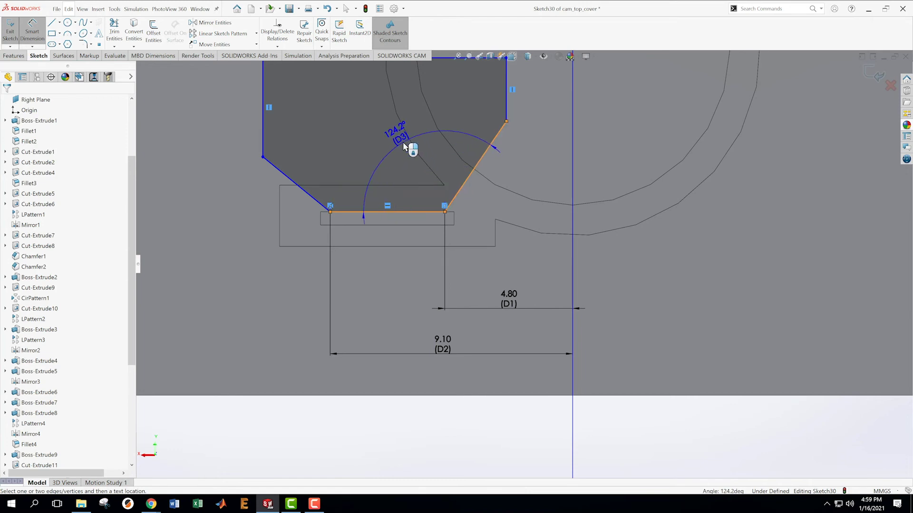
{"action": "left_click", "coordinate": [404, 147]}
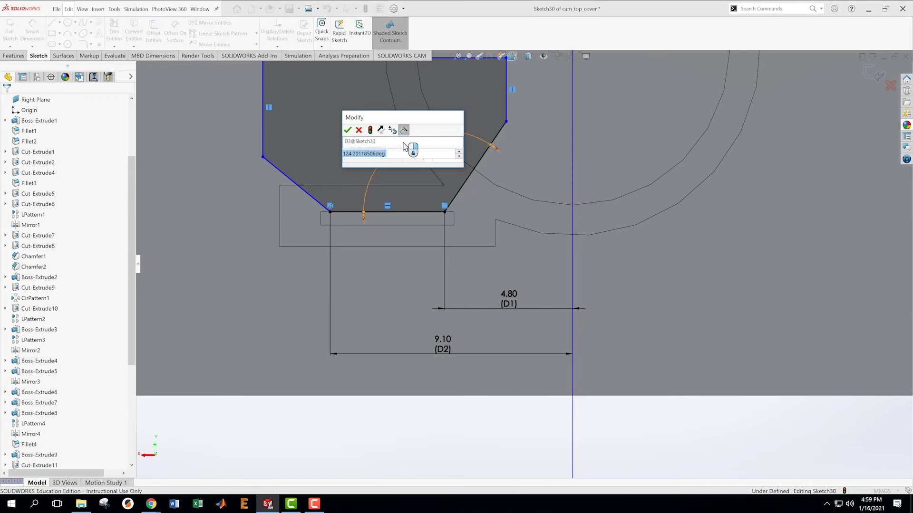
{"action": "type", "text": "140"}
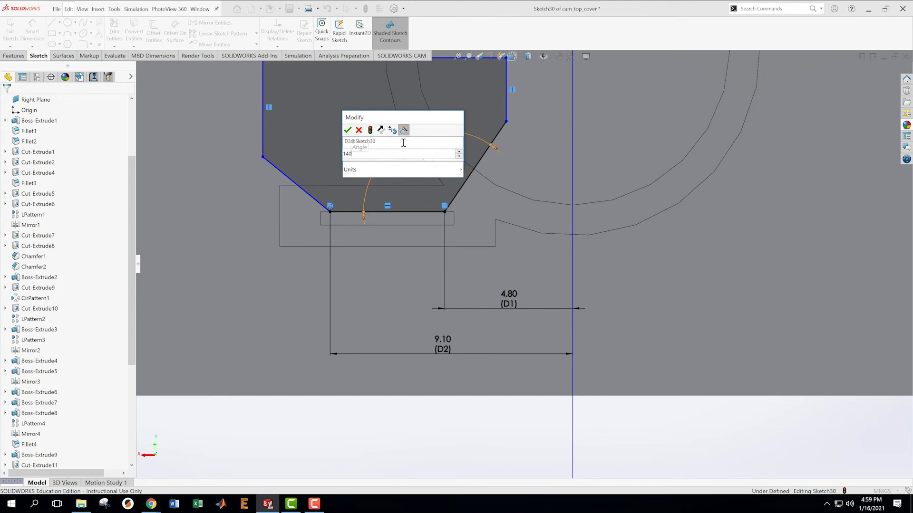
{"action": "key", "text": "Return"}
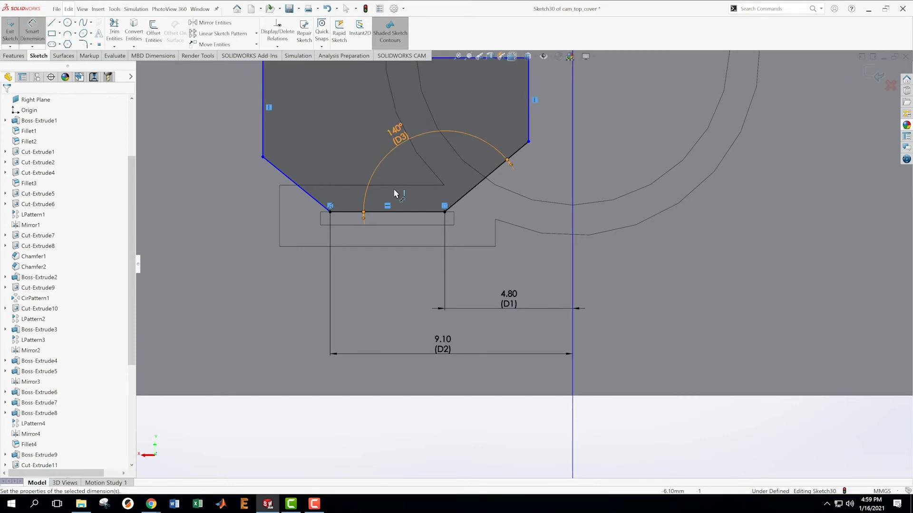
Dimension the angle between the profile's bottom line and its left slanted line at 140°
{"action": "left_click", "coordinate": [381, 212]}
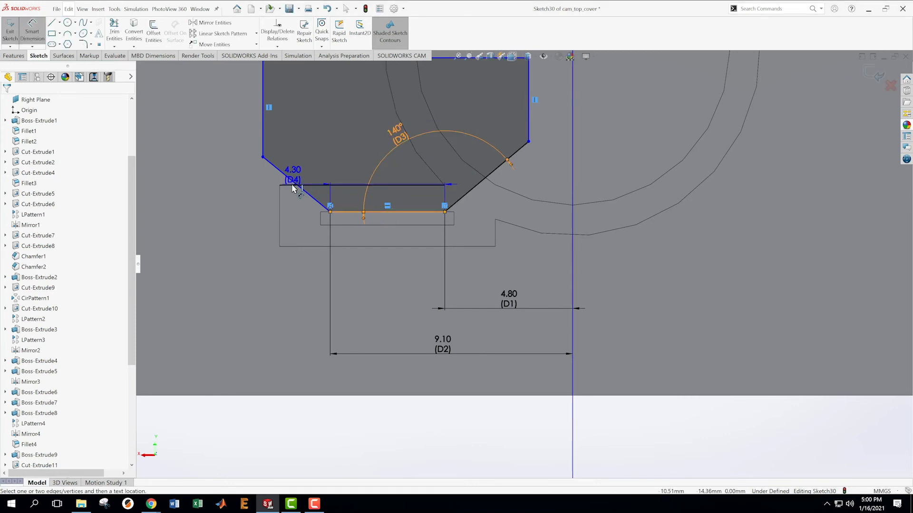
{"action": "left_click", "coordinate": [295, 183]}
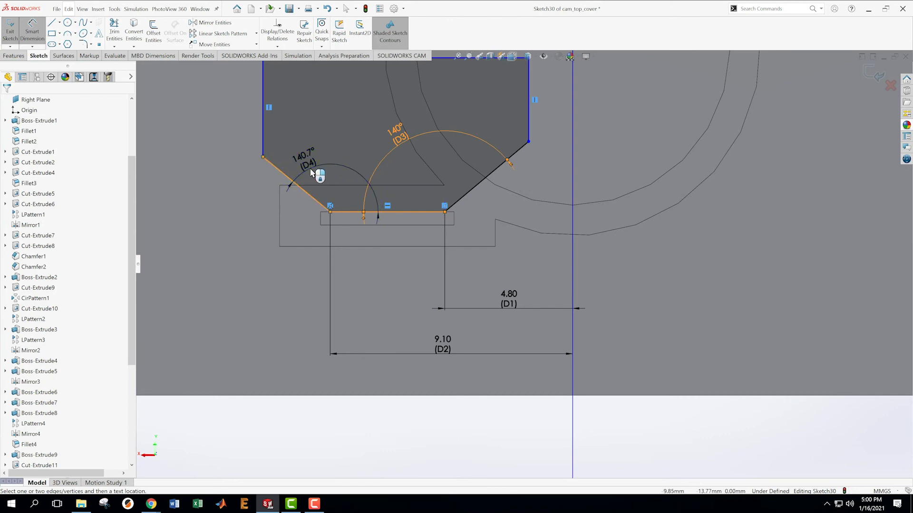
{"action": "left_click", "coordinate": [312, 173]}
{"action": "key", "text": "Return"}
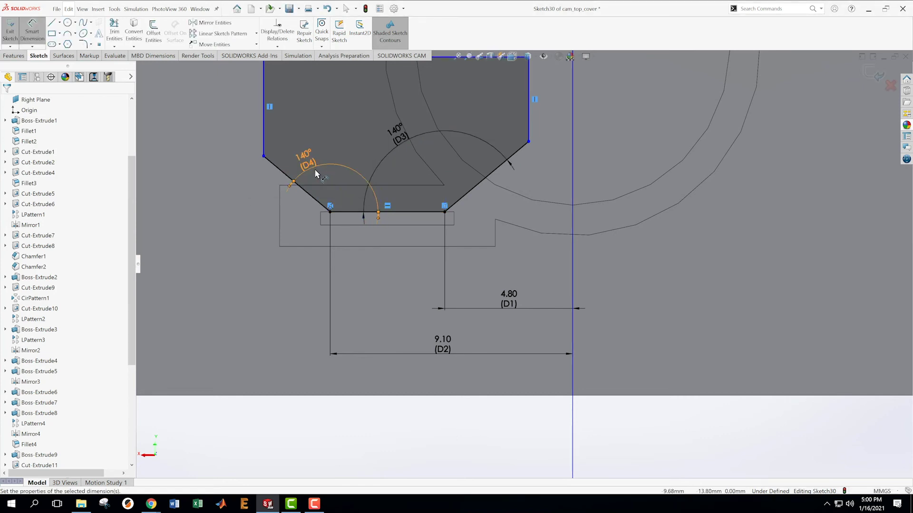
{"action": "key", "text": "Escape"}
Dimension the profile's top line at 10.80 mm from the Top Plane along the cover's upper edge
{"action": "scroll", "coordinate": [400, 151], "scroll_direction": "up", "scroll_amount": 1}
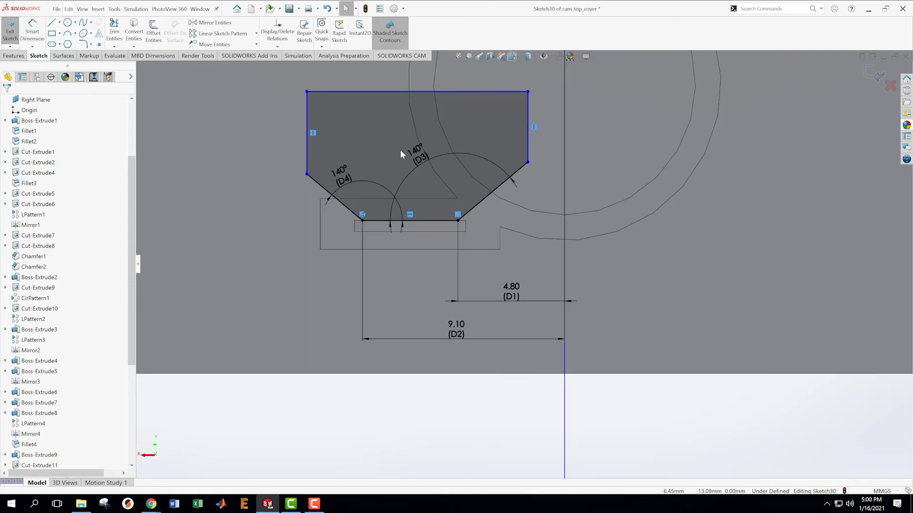
{"action": "scroll", "coordinate": [380, 142], "scroll_direction": "up", "scroll_amount": 5}
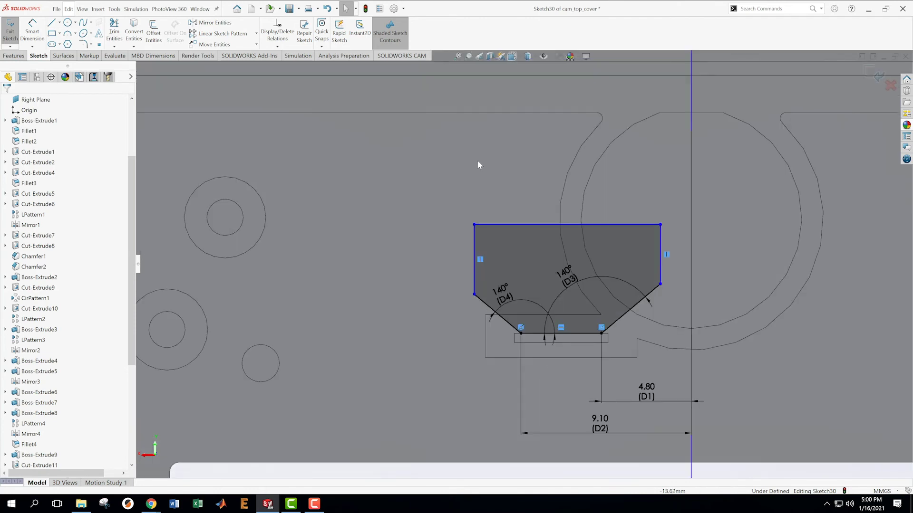
{"action": "scroll", "coordinate": [526, 261], "scroll_direction": "up", "scroll_amount": 1}
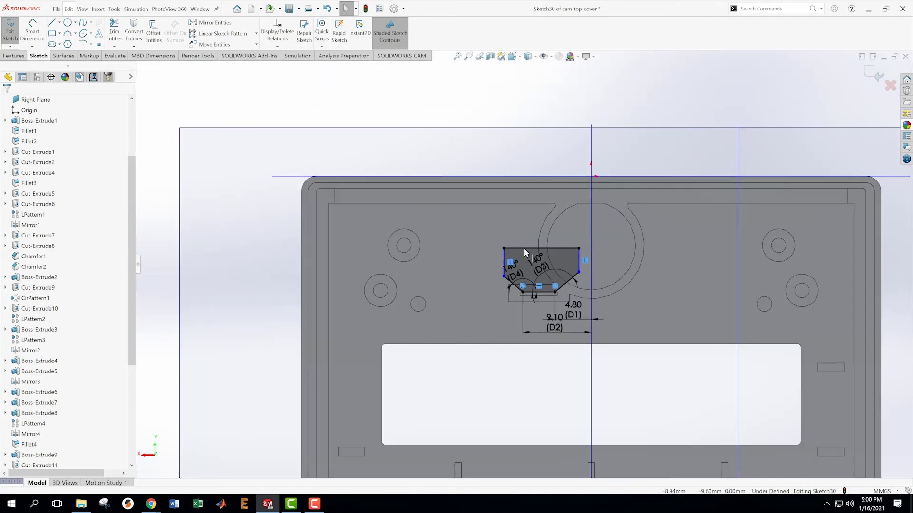
{"action": "key", "text": "s"}
{"action": "left_click", "coordinate": [527, 273]}
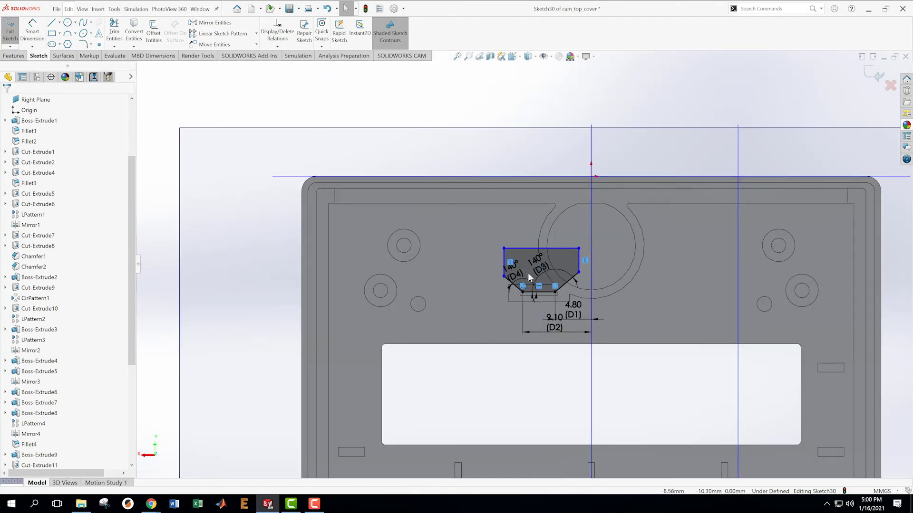
{"action": "left_click", "coordinate": [525, 248]}
{"action": "left_click", "coordinate": [288, 177]}
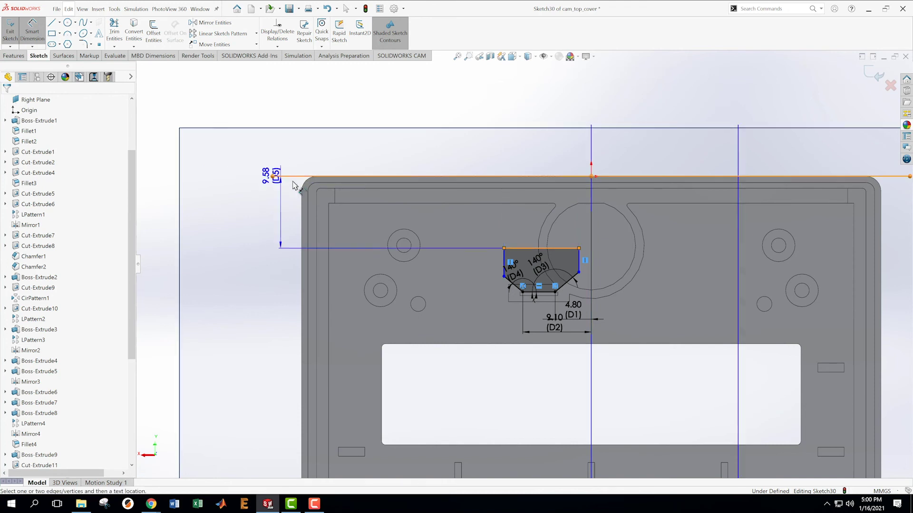
{"action": "left_click", "coordinate": [480, 220]}
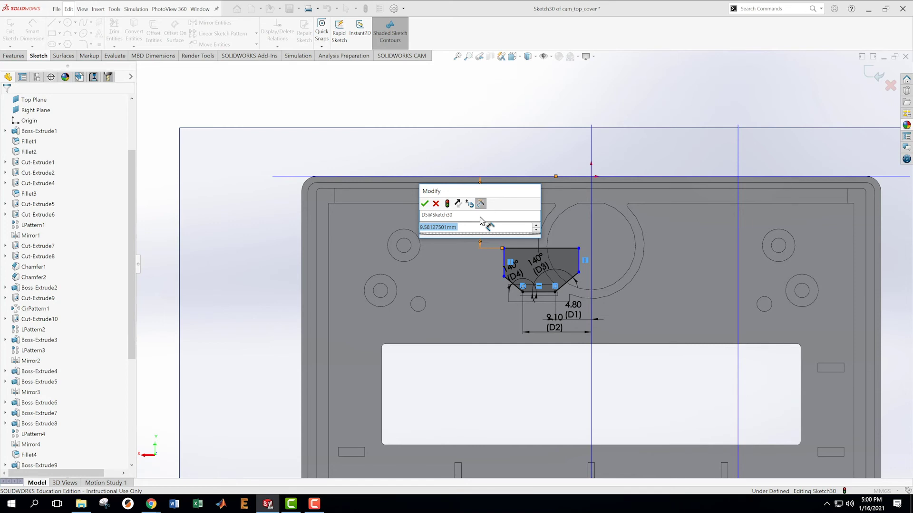
{"action": "type", "text": "10.80"}
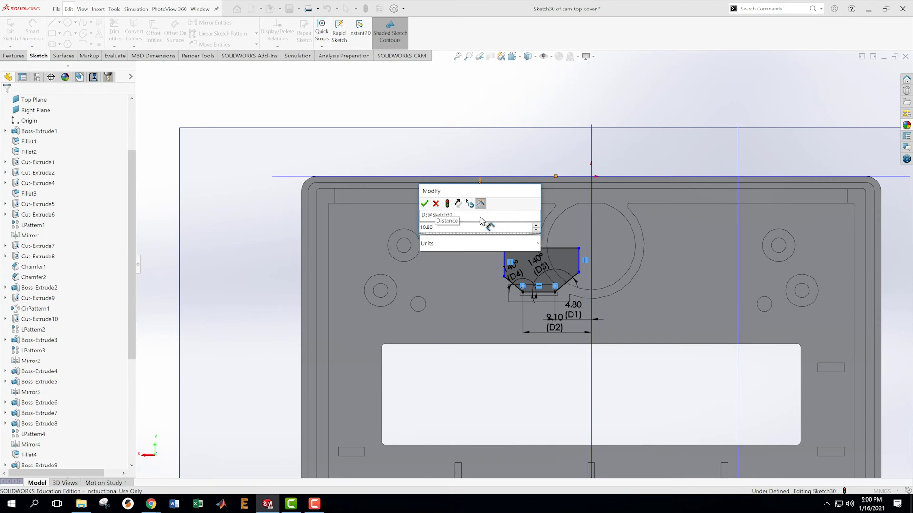
{"action": "key", "text": "Return"}
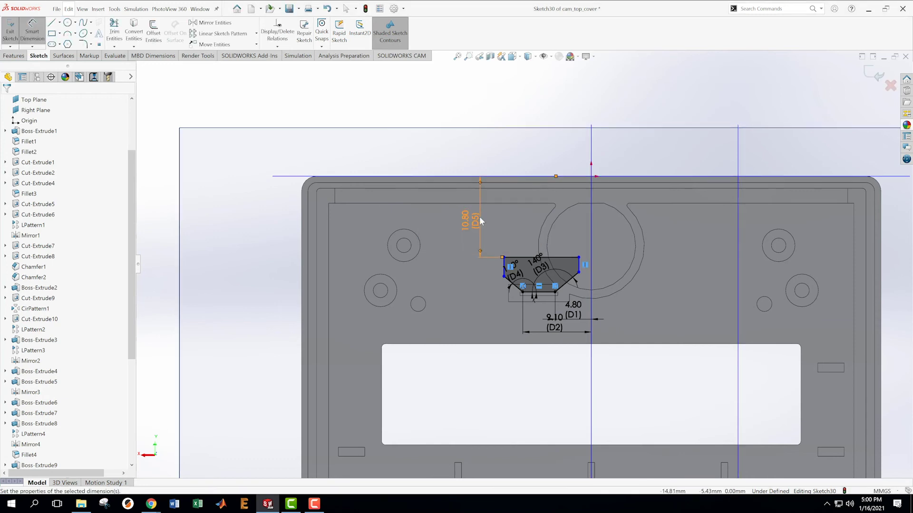
{"action": "scroll", "coordinate": [583, 268], "scroll_direction": "down", "scroll_amount": 2}
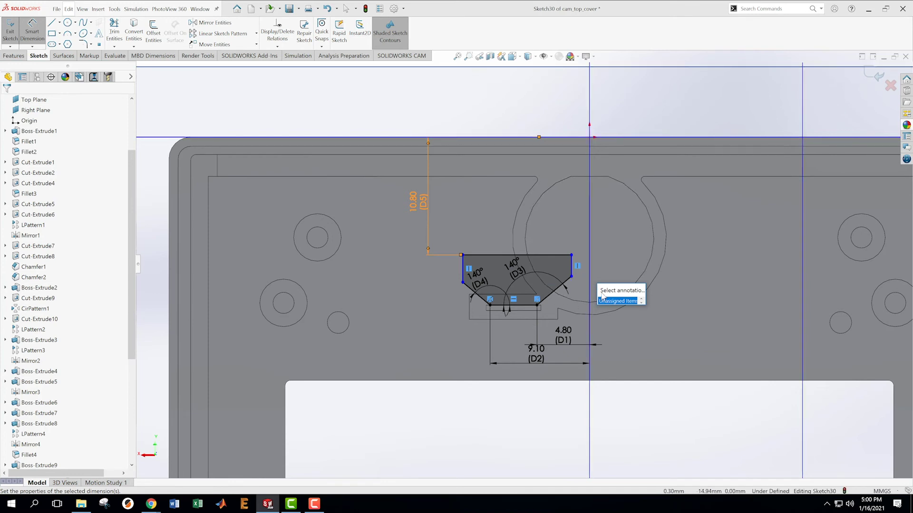
{"action": "key", "text": "Escape"}
{"action": "key", "text": "Escape"}
Dimension the profile's right vertical line at 2 mm from the Right Plane
{"action": "scroll", "coordinate": [594, 285], "scroll_direction": "down", "scroll_amount": 1}
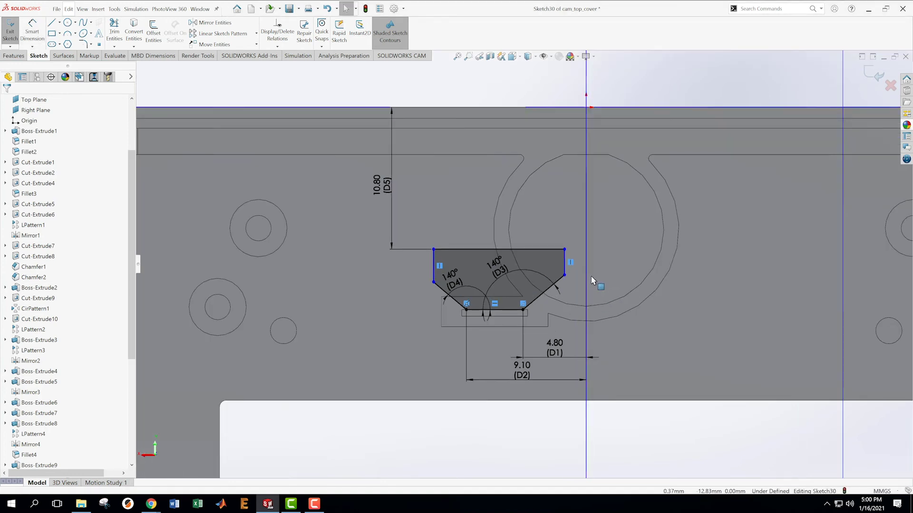
{"action": "key", "text": "s"}
{"action": "left_click", "coordinate": [601, 291]}
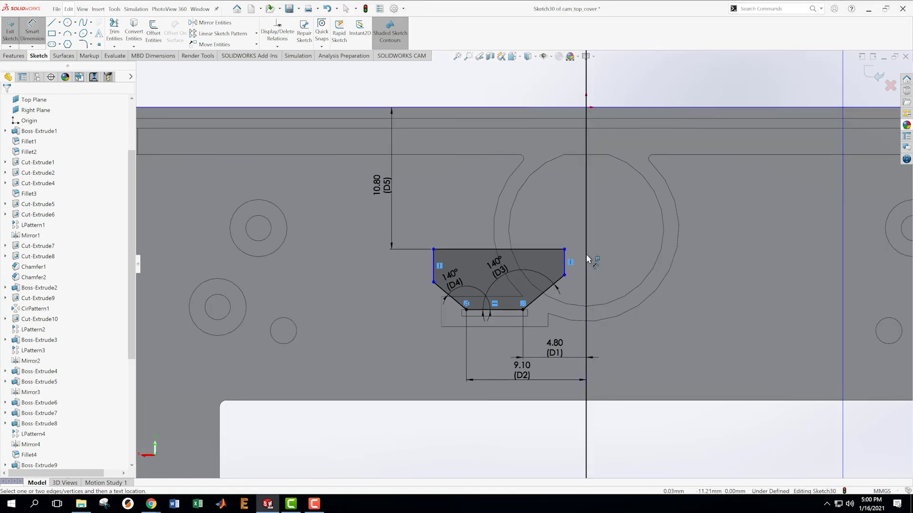
{"action": "left_click", "coordinate": [586, 259]}
{"action": "left_click", "coordinate": [565, 263]}
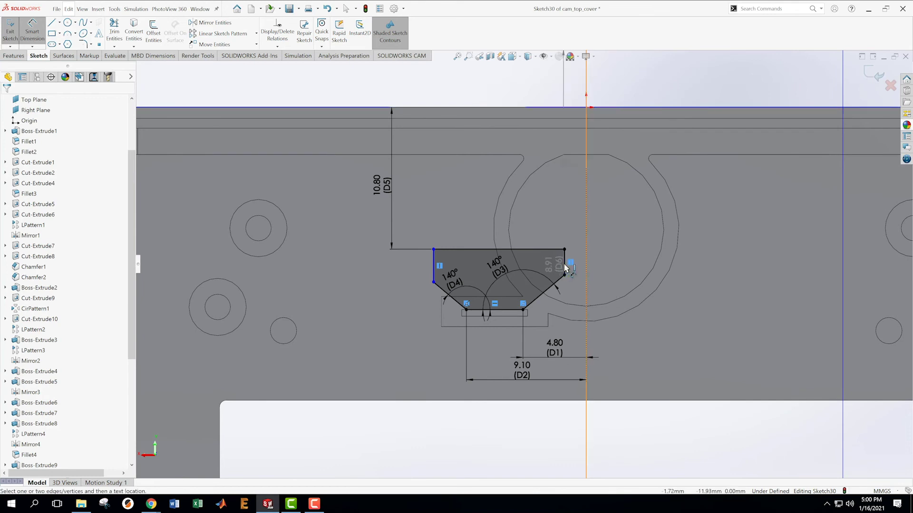
{"action": "left_click", "coordinate": [574, 220]}
{"action": "type", "text": "2"}
{"action": "key", "text": "Return"}
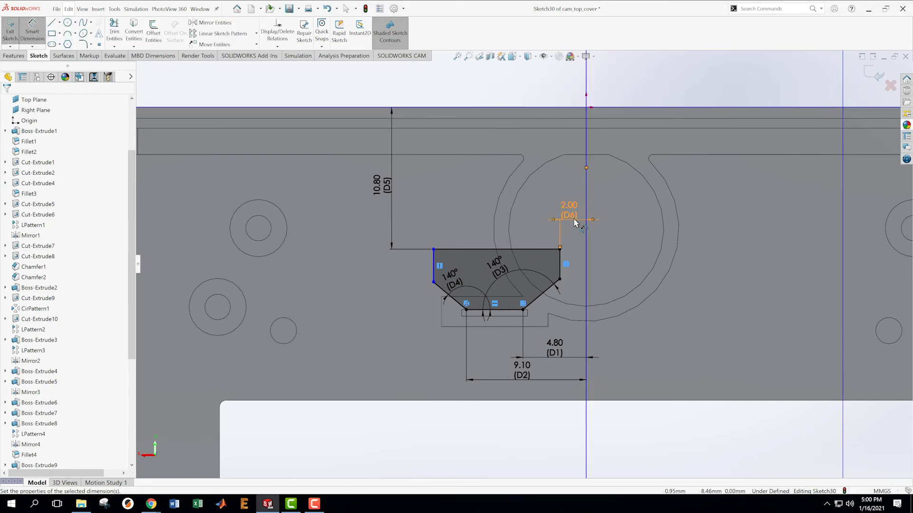
{"action": "left_click", "coordinate": [472, 240]}
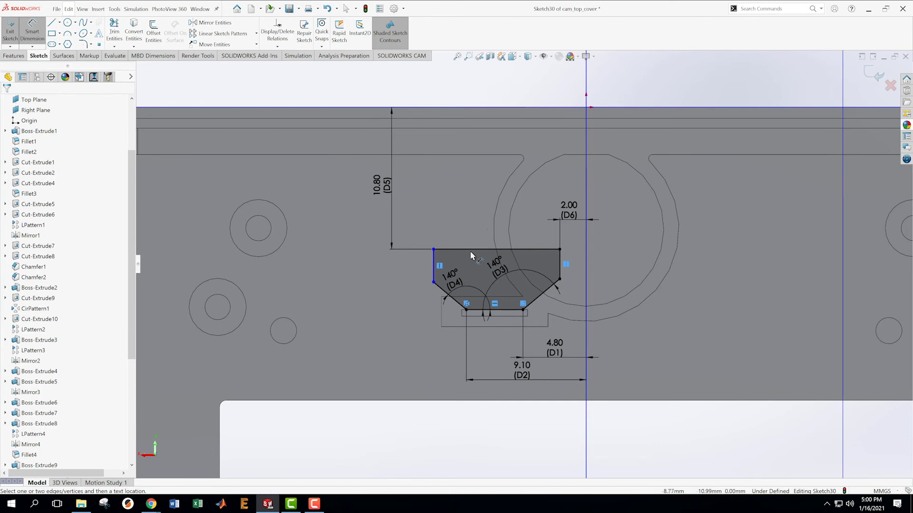
Dimension the length of the profile's top line at 9.6 mm and exit the sketch
{"action": "left_click", "coordinate": [472, 249]}
{"action": "left_click", "coordinate": [475, 215]}
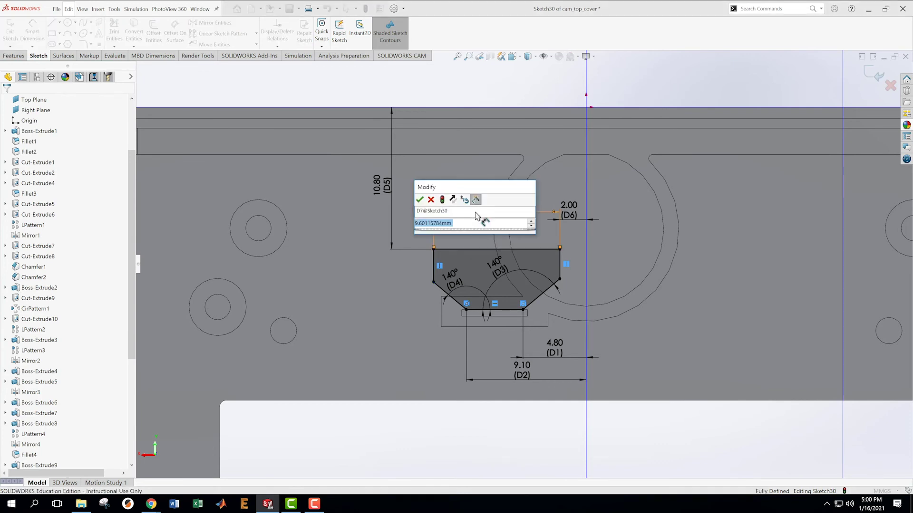
{"action": "type", "text": "99"}
{"action": "key", "text": "Return"}
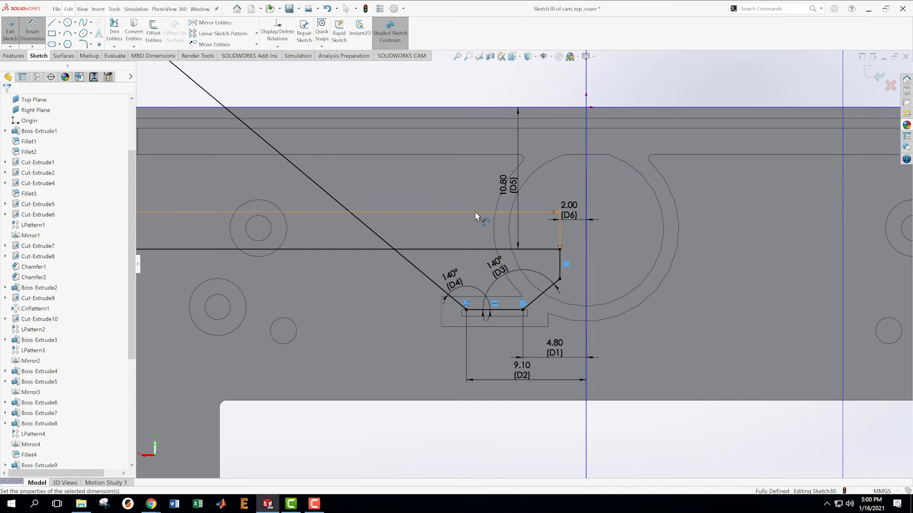
{"action": "key", "text": "ctrl+z"}
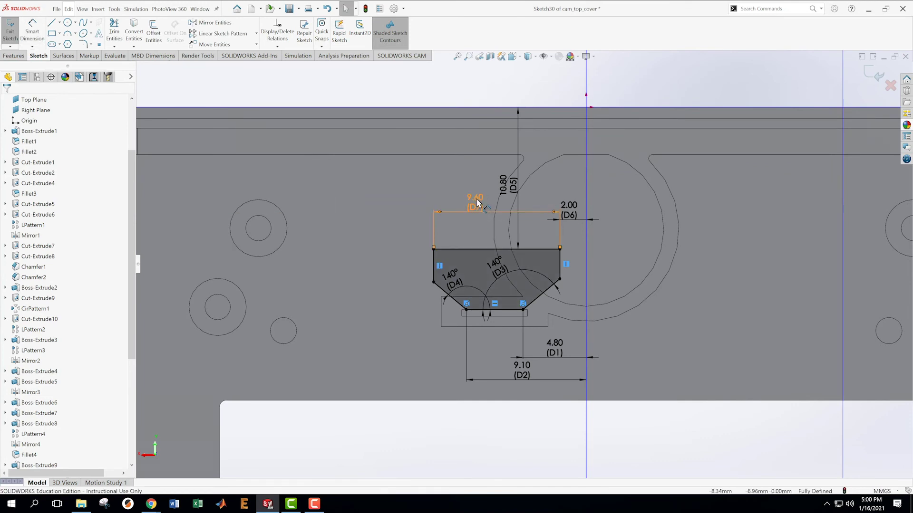
{"action": "double_click", "coordinate": [476, 199]}
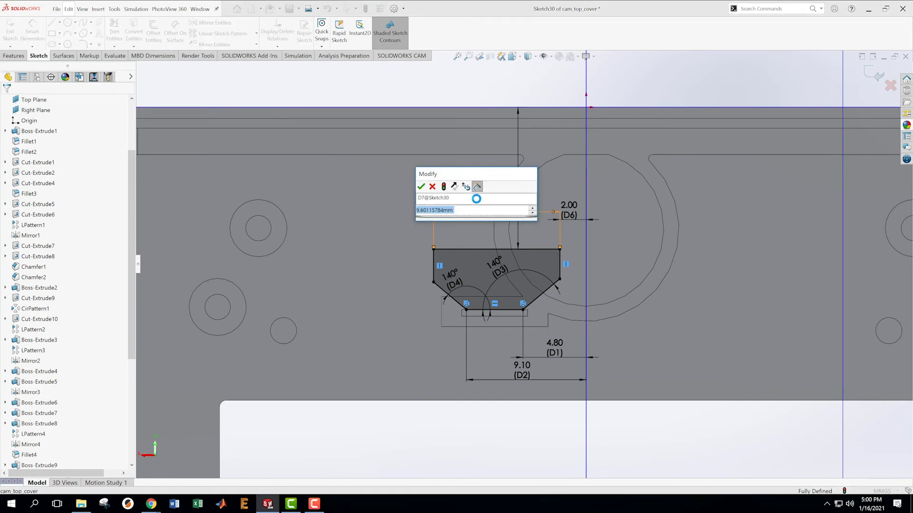
{"action": "type", "text": "9.6"}
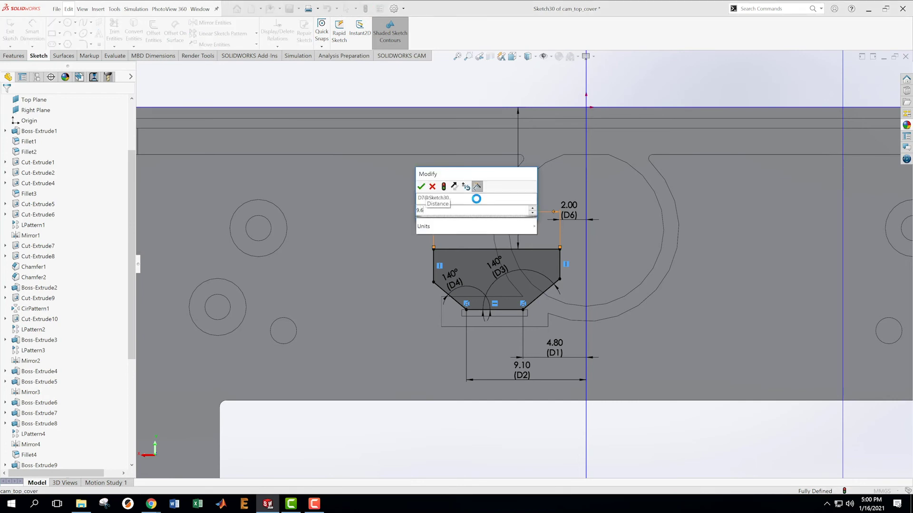
{"action": "key", "text": "Return"}
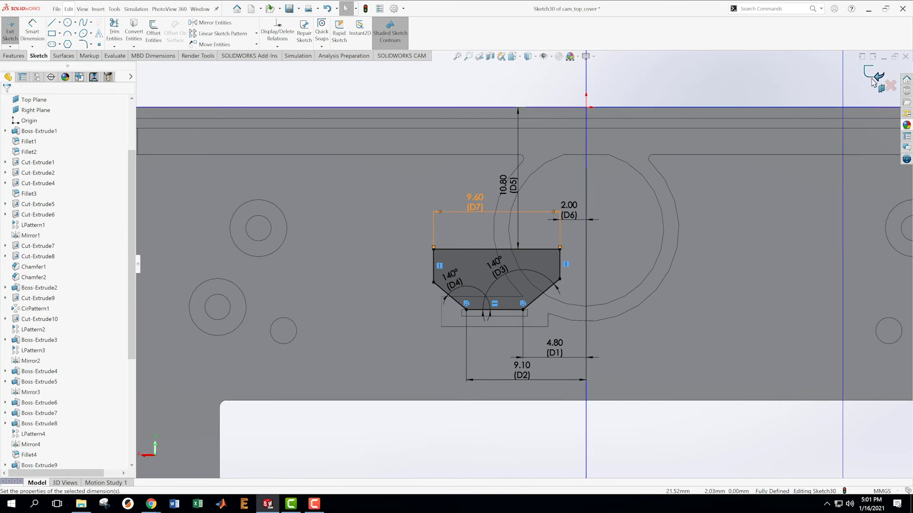
{"action": "left_click", "coordinate": [874, 77]}
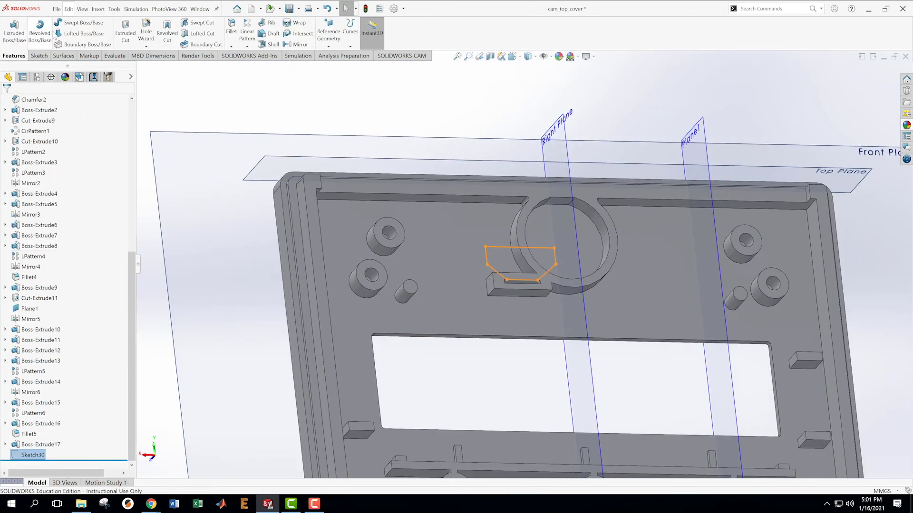
Cut-extrude the profile with the Up To Surface end condition to the cover's inner floor face, and save the part
{"action": "left_click", "coordinate": [125, 30]}
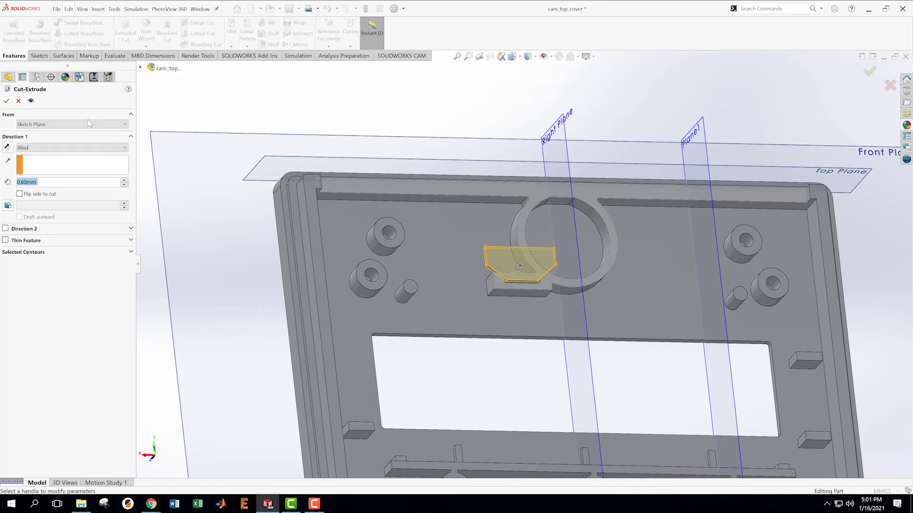
{"action": "left_click", "coordinate": [108, 147]}
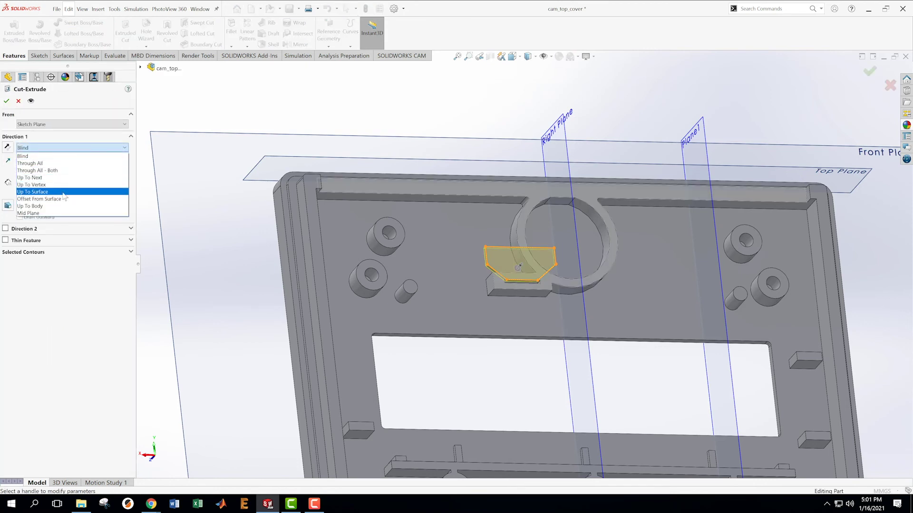
{"action": "left_click", "coordinate": [63, 192]}
{"action": "left_click", "coordinate": [463, 228]}
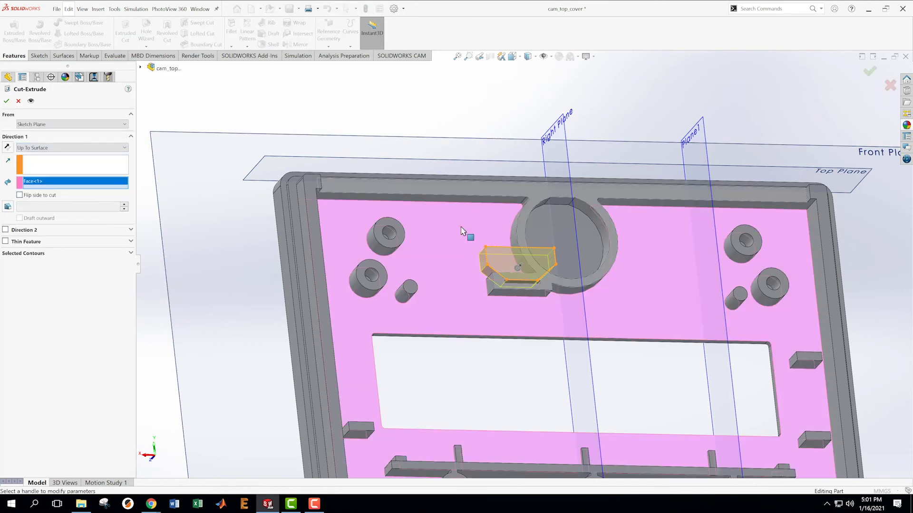
{"action": "left_click", "coordinate": [7, 102]}
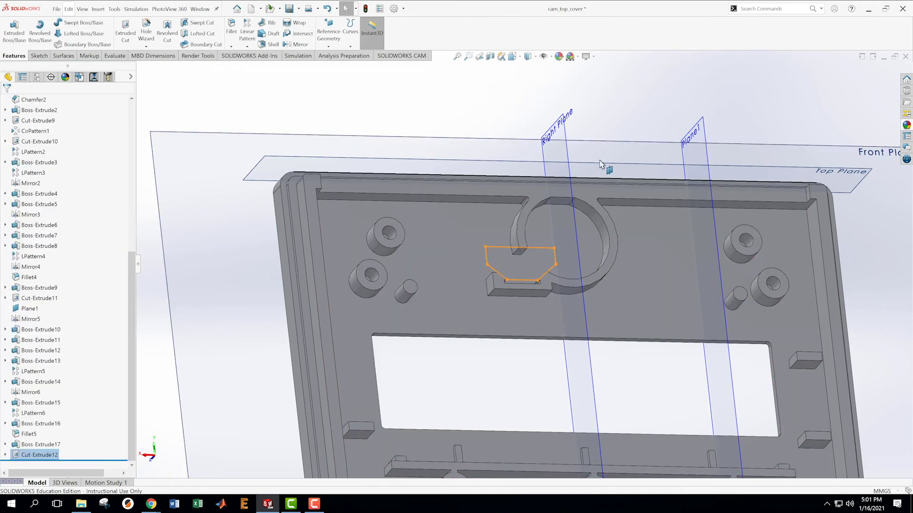
{"action": "middle_click_drag", "start_coordinate": [634, 110], "coordinate": [609, 171]}
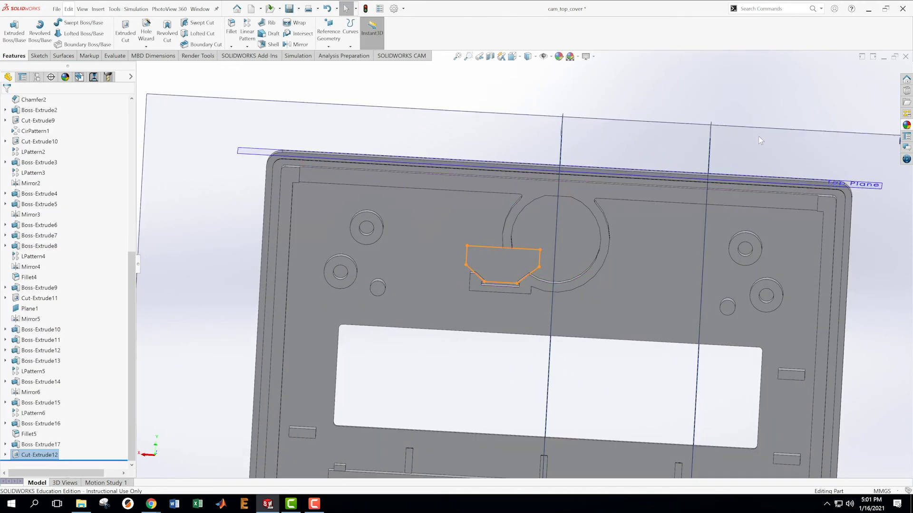
{"action": "left_click", "coordinate": [56, 9]}
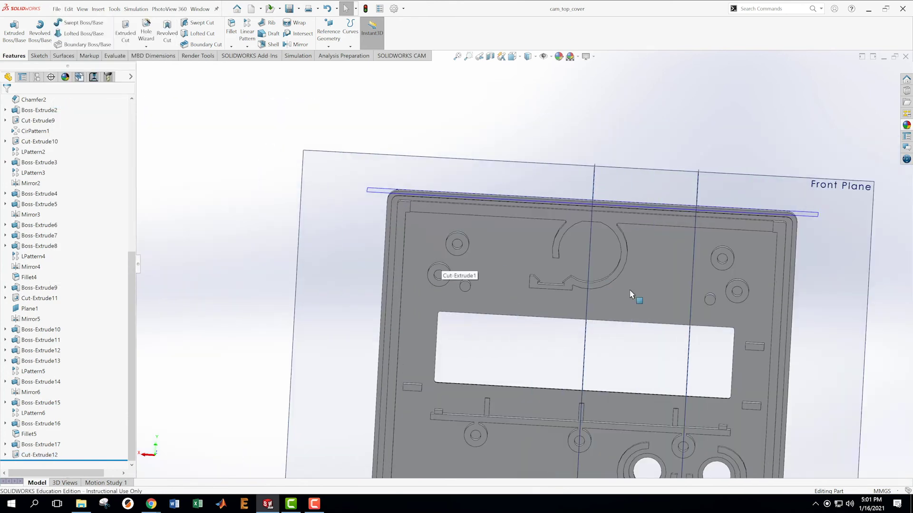
Mirror Boss-Extrude17 and Cut-Extrude12 about the Right Plane
{"action": "middle_click_drag", "start_coordinate": [631, 294], "coordinate": [637, 323]}
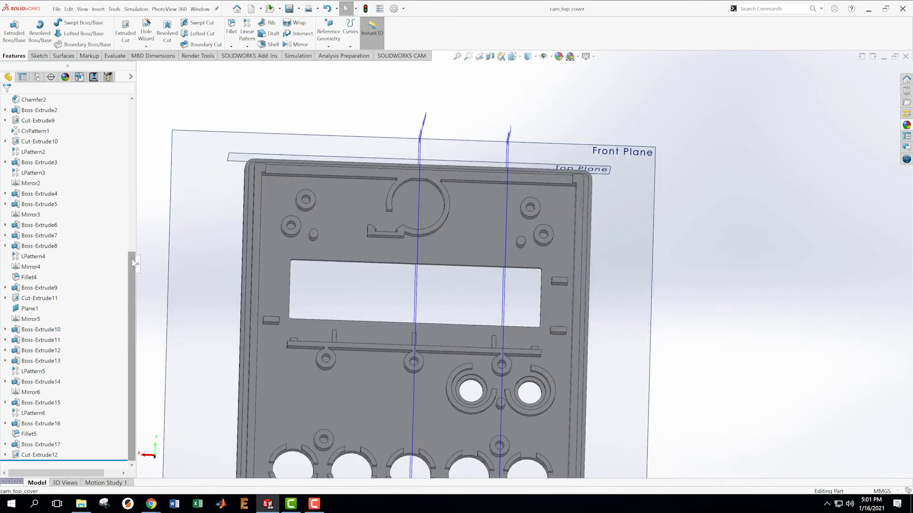
{"action": "left_click", "coordinate": [37, 456]}
{"action": "left_click", "coordinate": [34, 446], "text": "ctrl"}
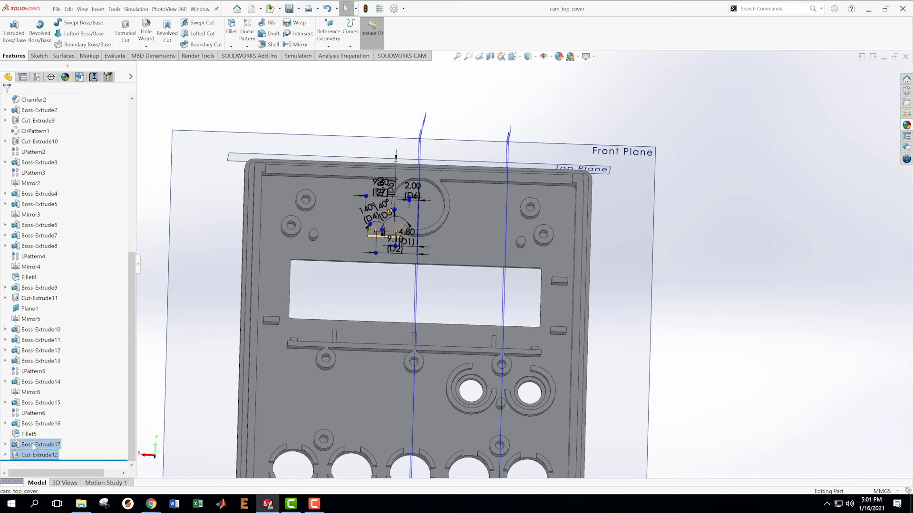
{"action": "left_click", "coordinate": [297, 44]}
{"action": "left_click", "coordinate": [418, 154]}
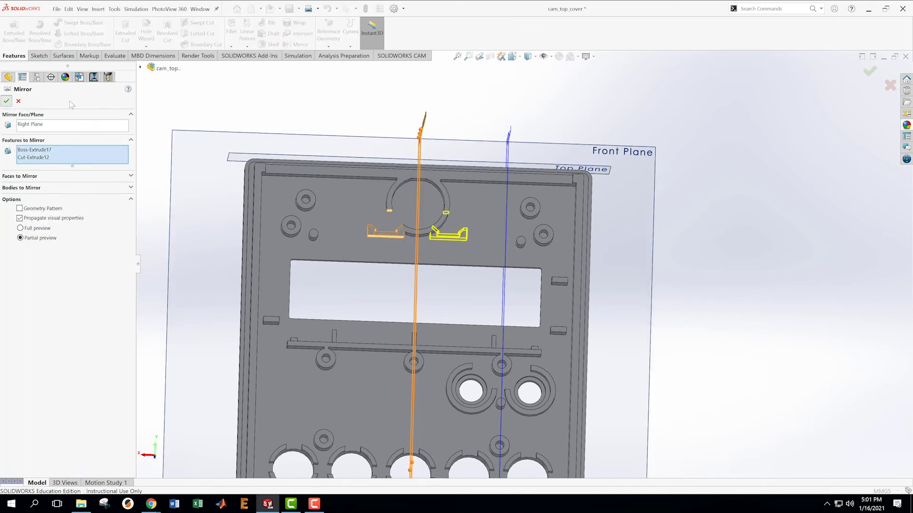
{"action": "left_click", "coordinate": [7, 102]}
{"action": "scroll", "coordinate": [429, 307], "scroll_direction": "up", "scroll_amount": 3}
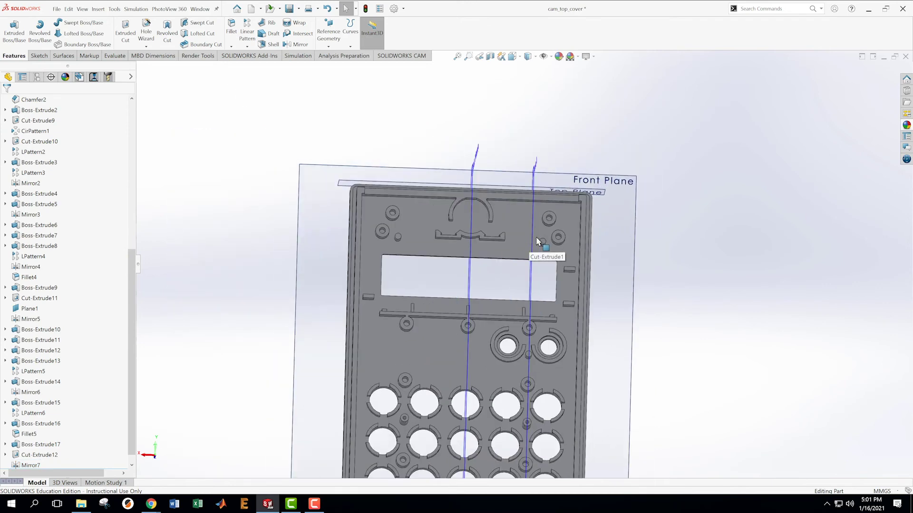
{"action": "middle_click_drag", "start_coordinate": [536, 253], "coordinate": [562, 272]}
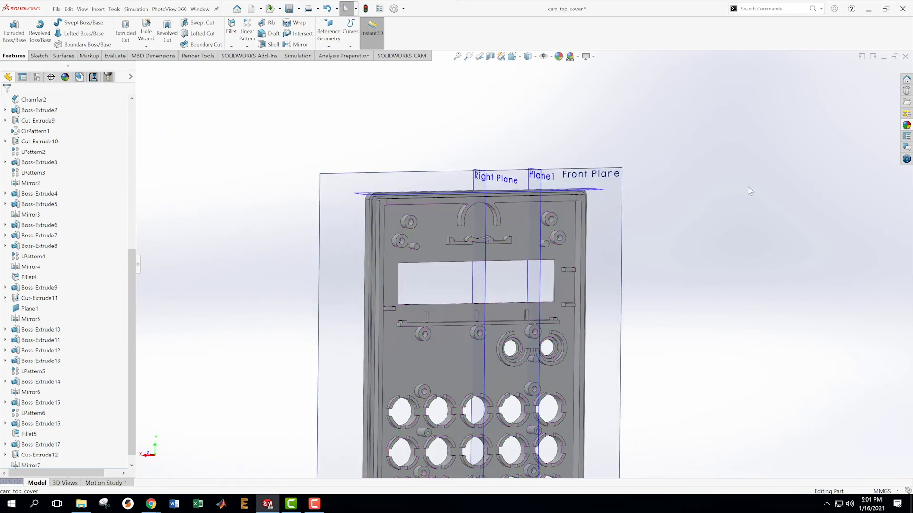
Save the cam_top_cover part
{"action": "scroll", "coordinate": [394, 218], "scroll_direction": "up", "scroll_amount": 1}
{"action": "left_click", "coordinate": [57, 9]}
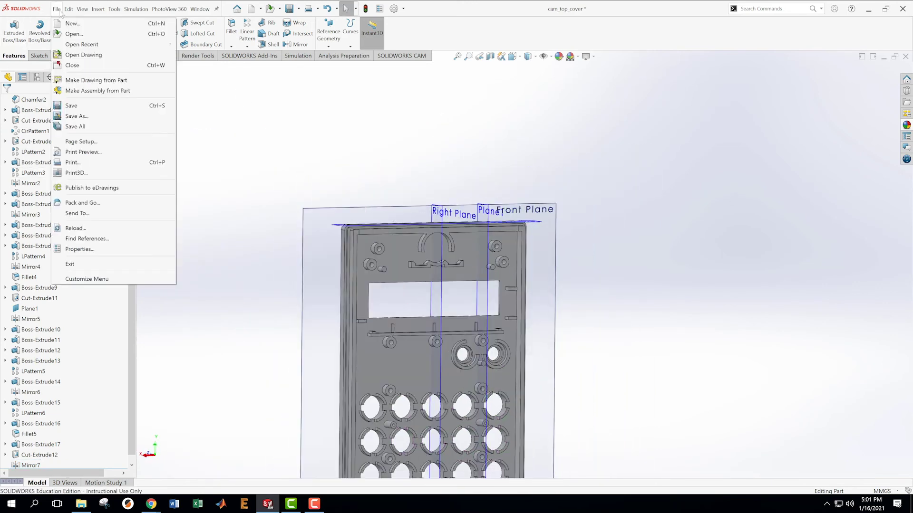
{"action": "left_click", "coordinate": [74, 106]}
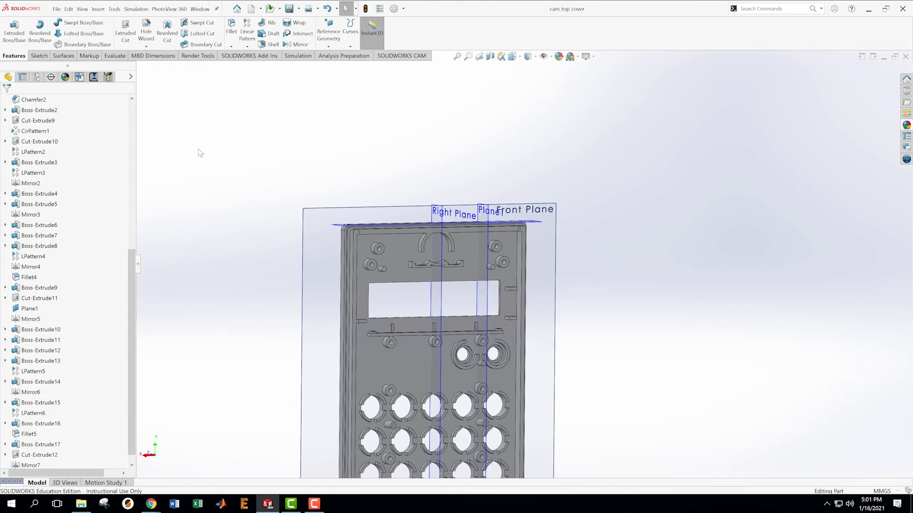
Start a sketch on the cover's inner floor face and orient the view normal to it
{"action": "scroll", "coordinate": [402, 285], "scroll_direction": "up", "scroll_amount": 3}
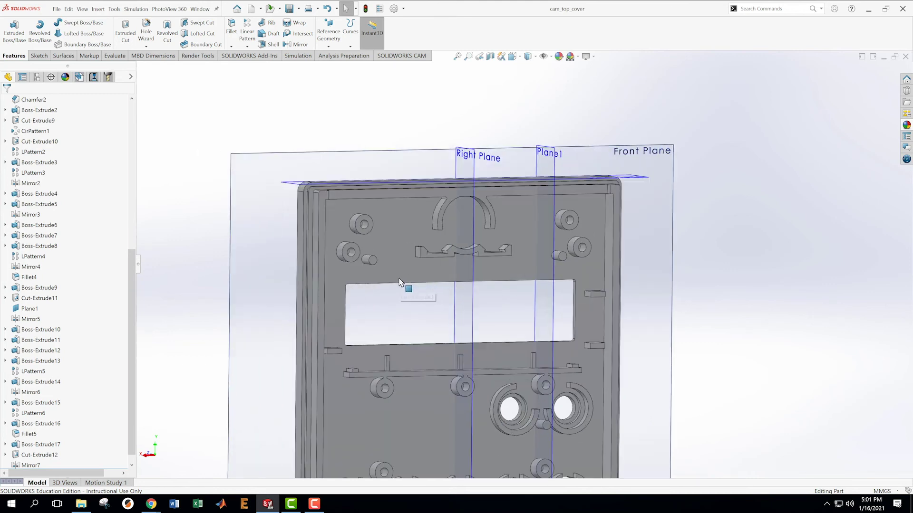
{"action": "right_click", "coordinate": [431, 271]}
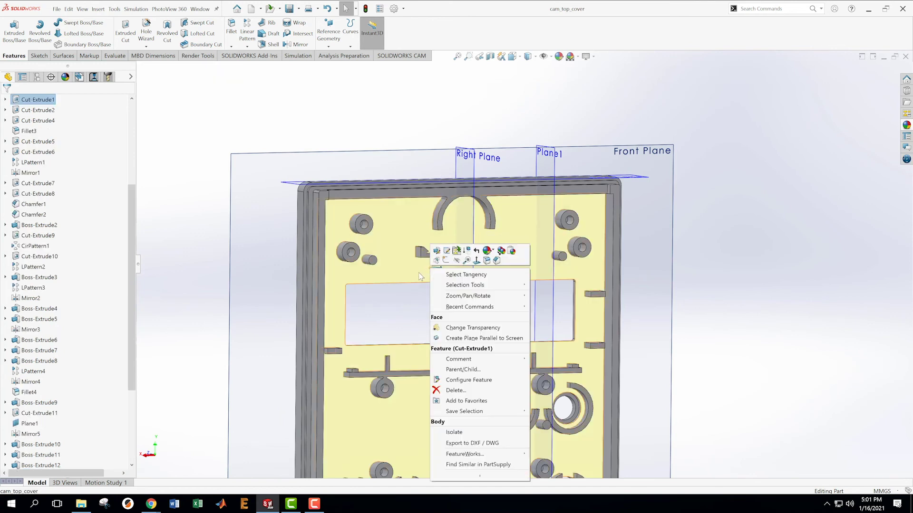
{"action": "left_click", "coordinate": [445, 260]}
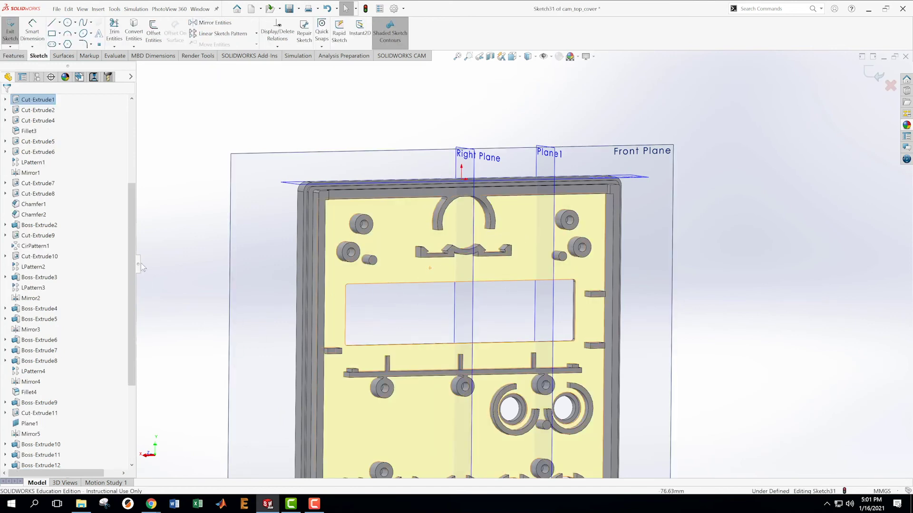
{"action": "mouse_move", "coordinate": [132, 281]}
{"action": "left_mouse_down"}
{"action": "mouse_move", "coordinate": [122, 403]}
{"action": "mouse_move", "coordinate": [109, 426]}
{"action": "left_mouse_up"}
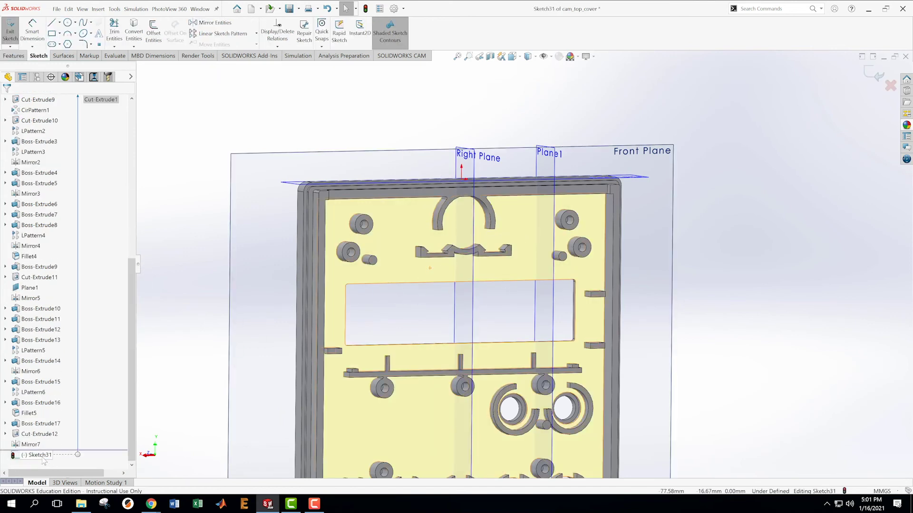
{"action": "right_click", "coordinate": [42, 456]}
{"action": "left_click", "coordinate": [54, 380]}
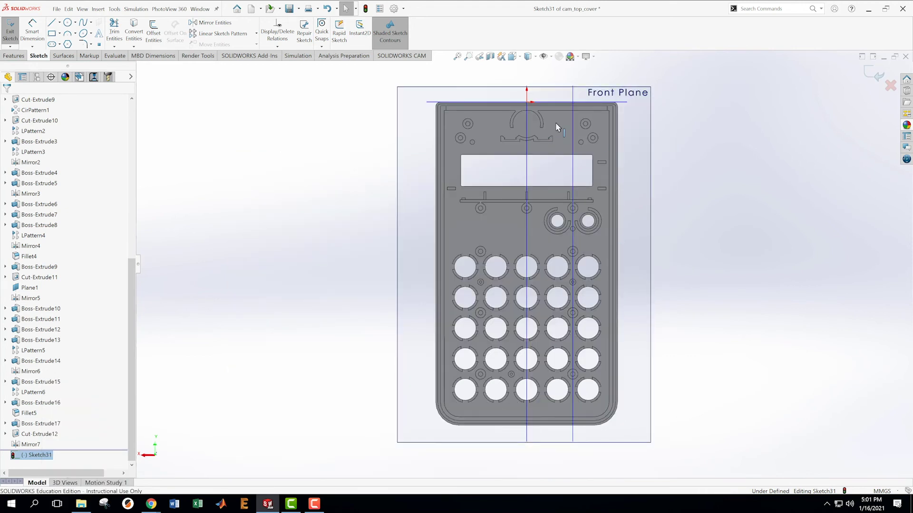
Sketch a corner rectangle about 2.03 mm by 4.51 mm across the Right Plane, overlapping the arc of the rib above the display window
{"action": "scroll", "coordinate": [556, 124], "scroll_direction": "down", "scroll_amount": 4}
{"action": "left_click", "coordinate": [52, 33]}
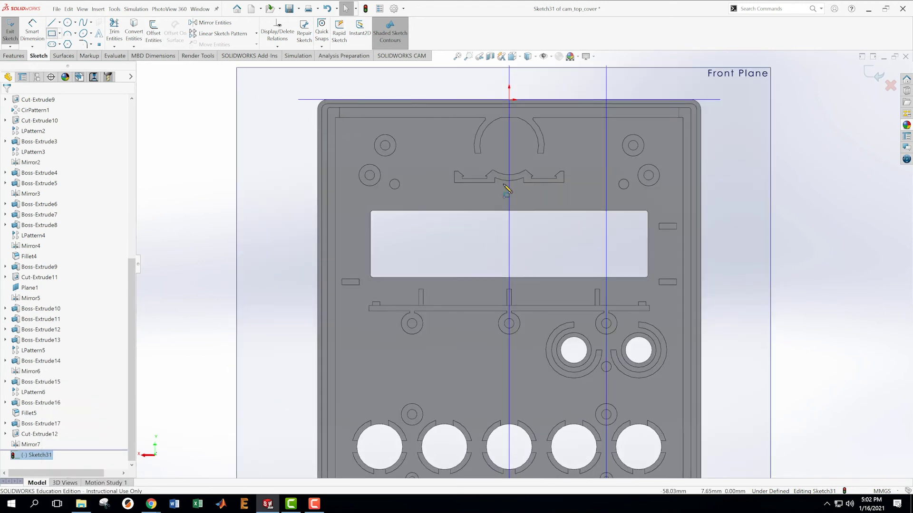
{"action": "scroll", "coordinate": [518, 220], "scroll_direction": "down", "scroll_amount": 4}
{"action": "left_click", "coordinate": [366, 184]}
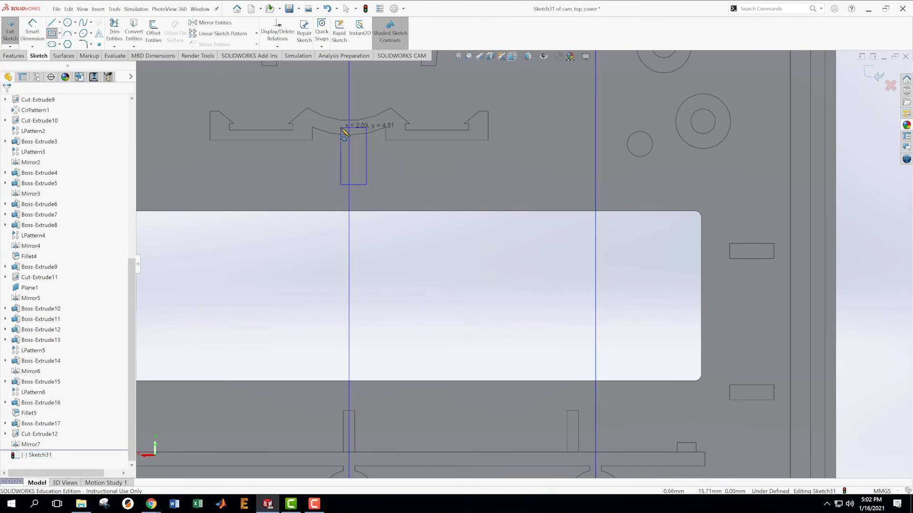
{"action": "left_click", "coordinate": [340, 128]}
{"action": "key", "text": "Escape"}
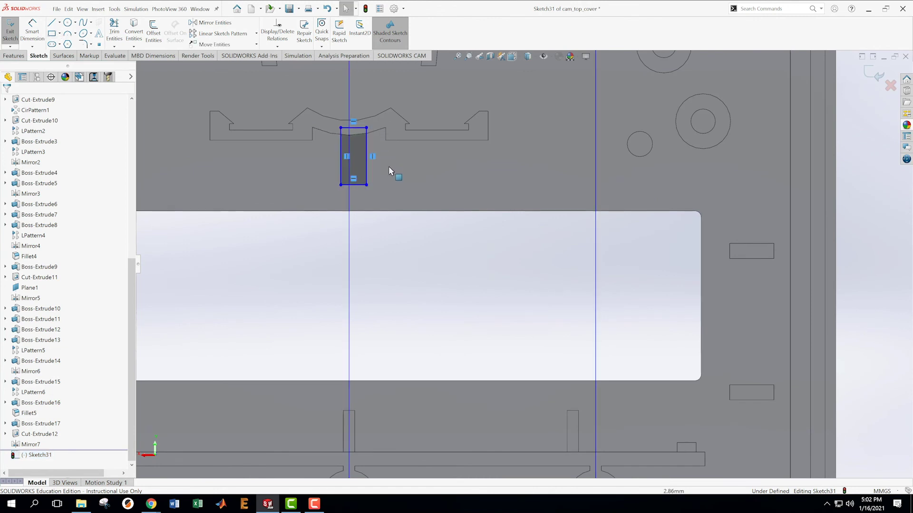
{"action": "left_click", "coordinate": [353, 185]}
{"action": "left_click", "coordinate": [349, 197], "text": "ctrl"}
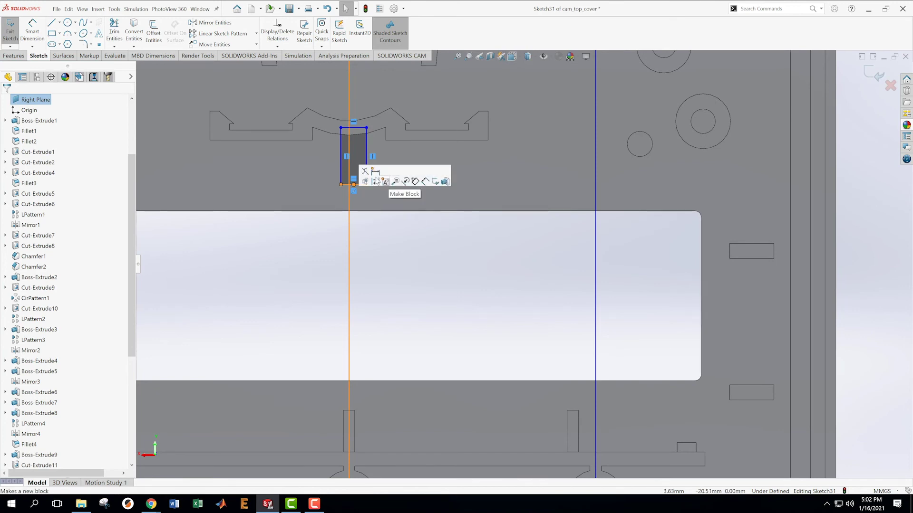
{"action": "left_click", "coordinate": [373, 183]}
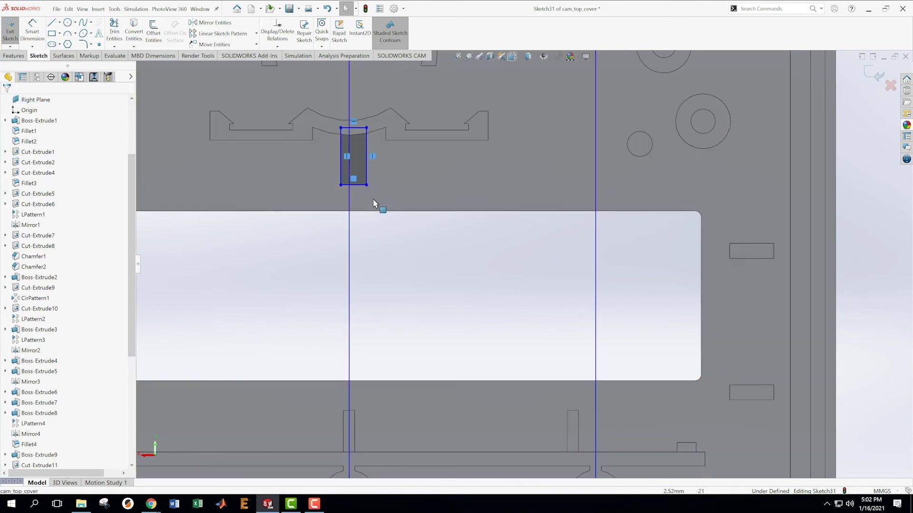
Centre the rectangle on the Right Plane with an intersection relation between its bottom line's midpoint and the plane
{"action": "scroll", "coordinate": [384, 204], "scroll_direction": "up", "scroll_amount": 2}
{"action": "scroll", "coordinate": [394, 205], "scroll_direction": "down", "scroll_amount": 3}
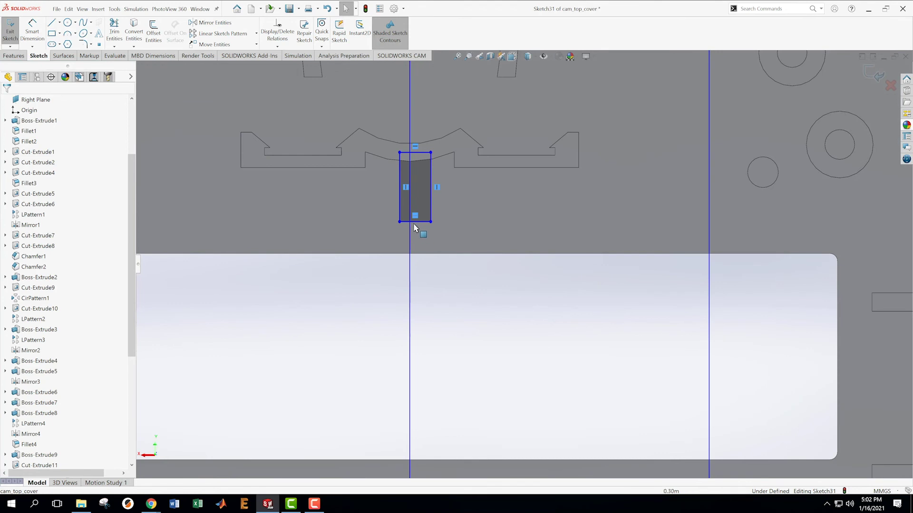
{"action": "left_click", "coordinate": [414, 221]}
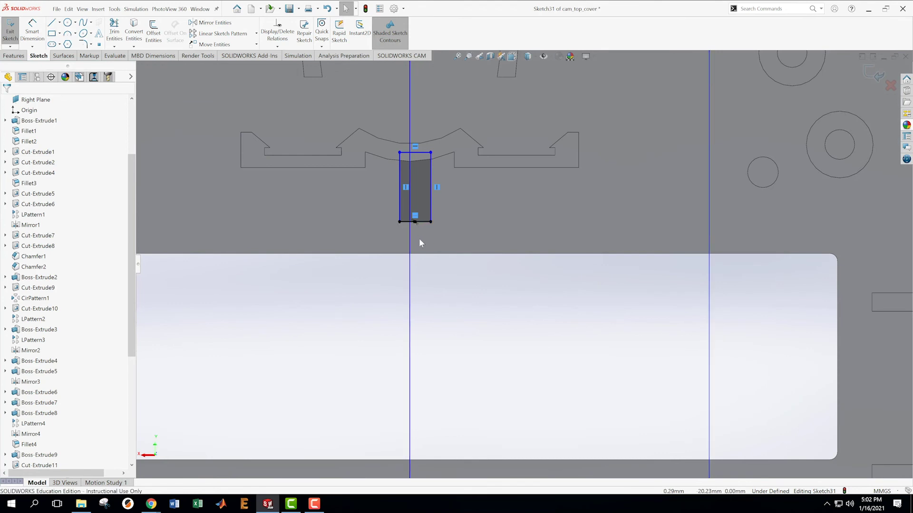
{"action": "left_click", "coordinate": [410, 315], "text": "ctrl"}
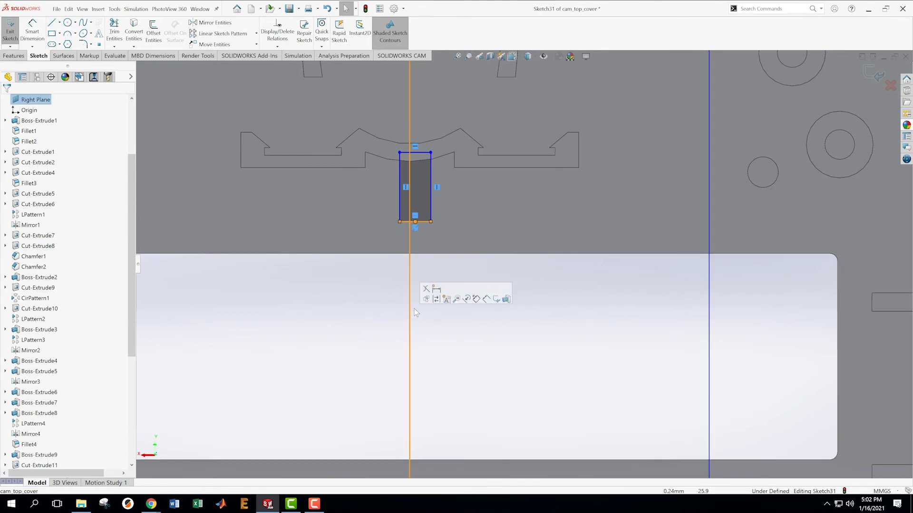
{"action": "left_click", "coordinate": [426, 298]}
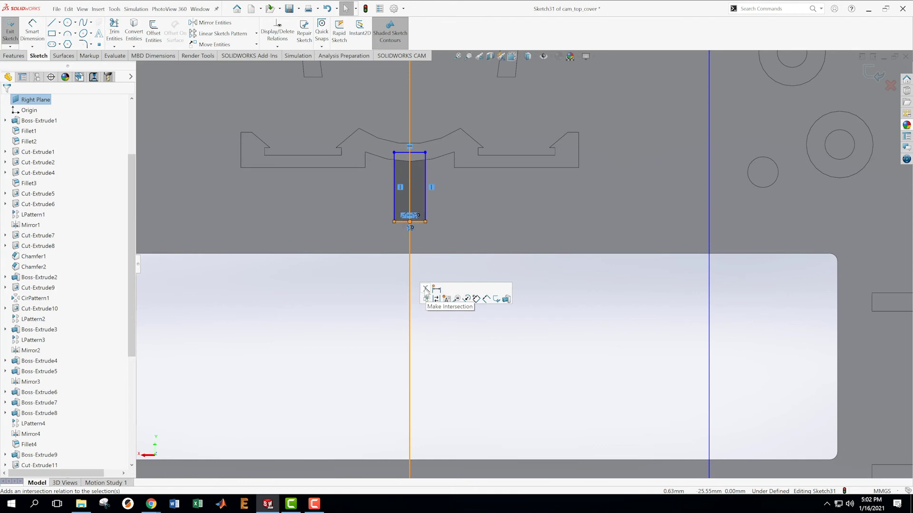
{"action": "left_click", "coordinate": [500, 326]}
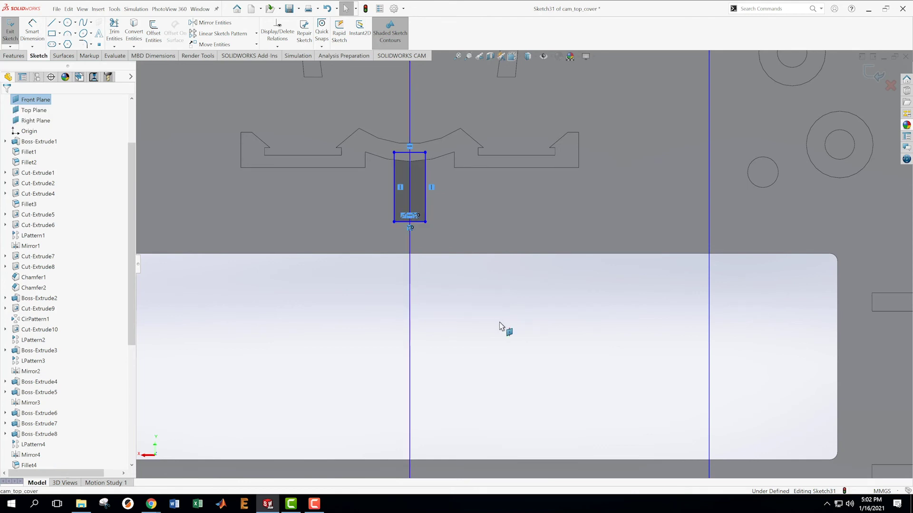
Orient the view to Back and dimension the length of the rectangle's bottom line at 1.2 mm
{"action": "scroll", "coordinate": [490, 265], "scroll_direction": "up", "scroll_amount": 1}
{"action": "mouse_move", "coordinate": [490, 265]}
{"action": "middle_mouse_down"}
{"action": "mouse_move", "coordinate": [513, 224]}
{"action": "mouse_move", "coordinate": [466, 301]}
{"action": "middle_mouse_up"}
{"action": "scroll", "coordinate": [466, 301], "scroll_direction": "up", "scroll_amount": 5}
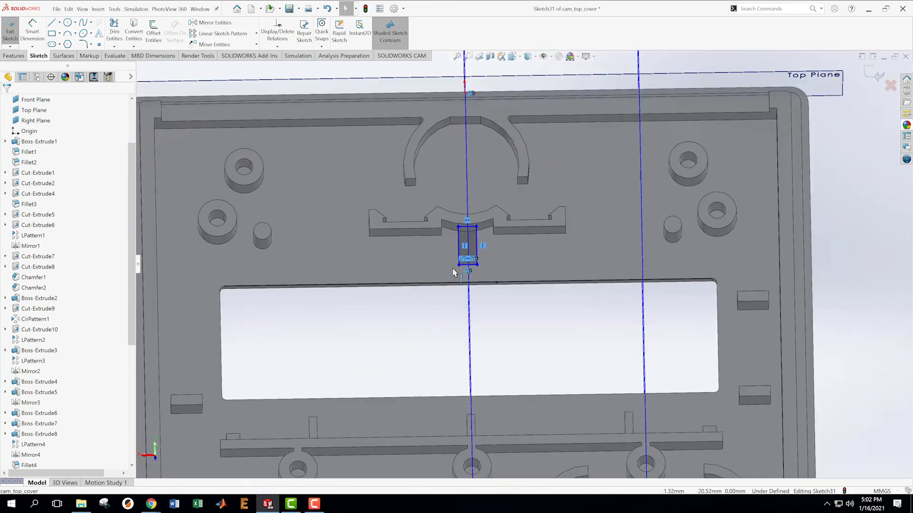
{"action": "scroll", "coordinate": [535, 278], "scroll_direction": "up", "scroll_amount": 1}
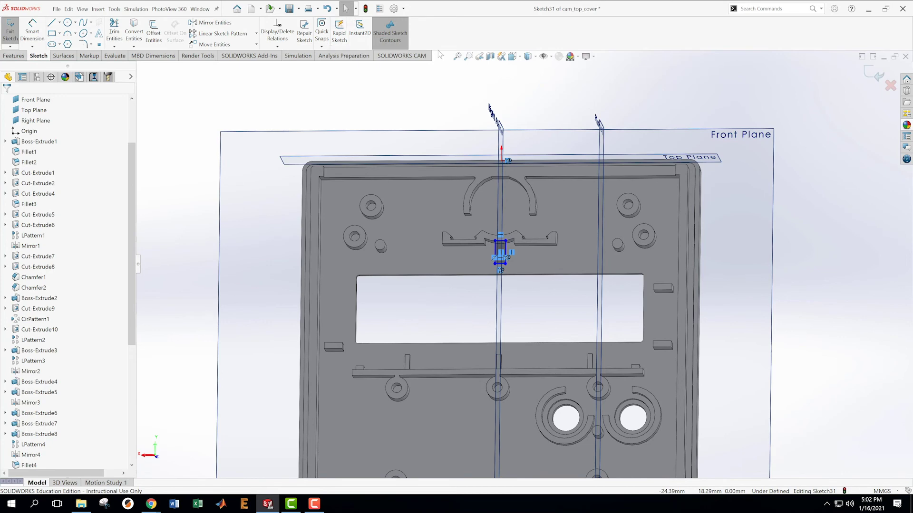
{"action": "left_click", "coordinate": [512, 57]}
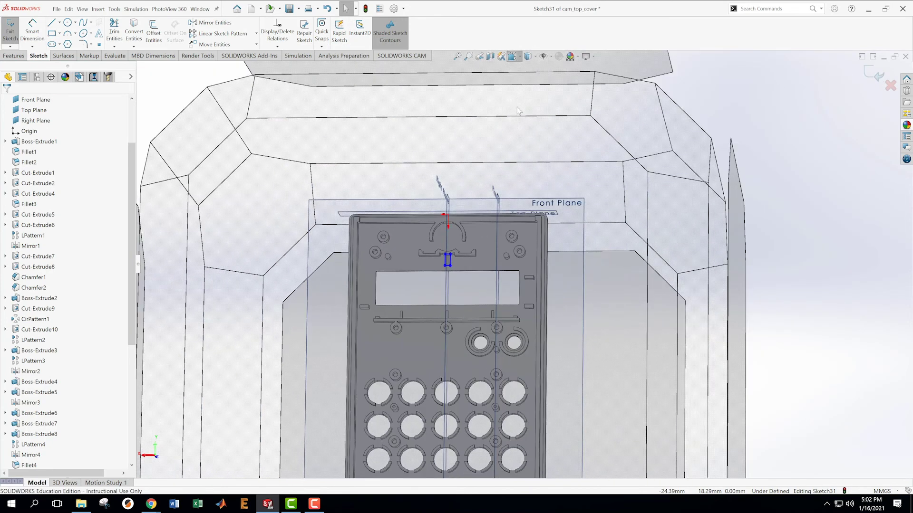
{"action": "left_click", "coordinate": [448, 300]}
{"action": "scroll", "coordinate": [522, 145], "scroll_direction": "down", "scroll_amount": 6}
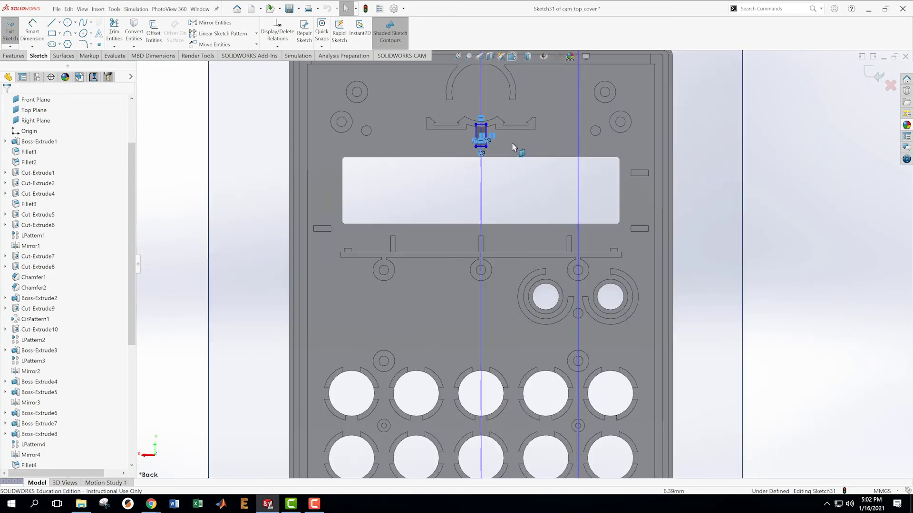
{"action": "scroll", "coordinate": [415, 177], "scroll_direction": "down", "scroll_amount": 5}
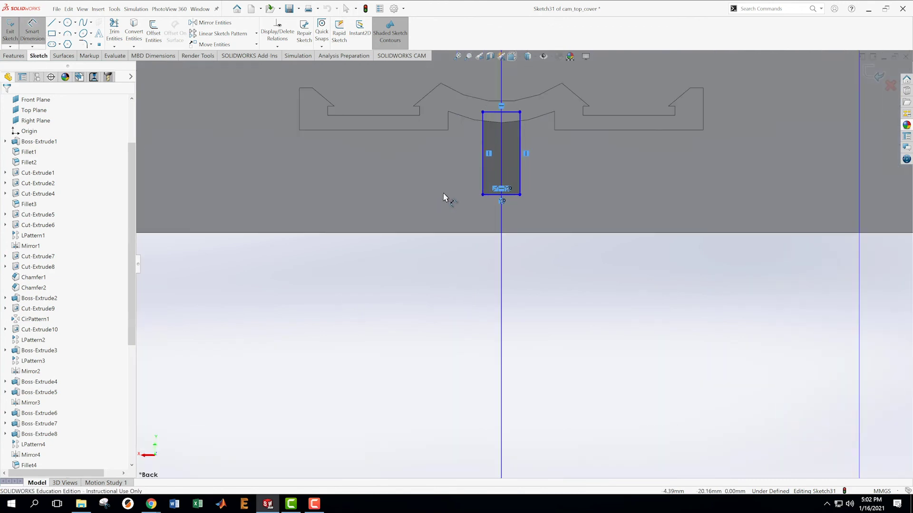
{"action": "left_click", "coordinate": [531, 201]}
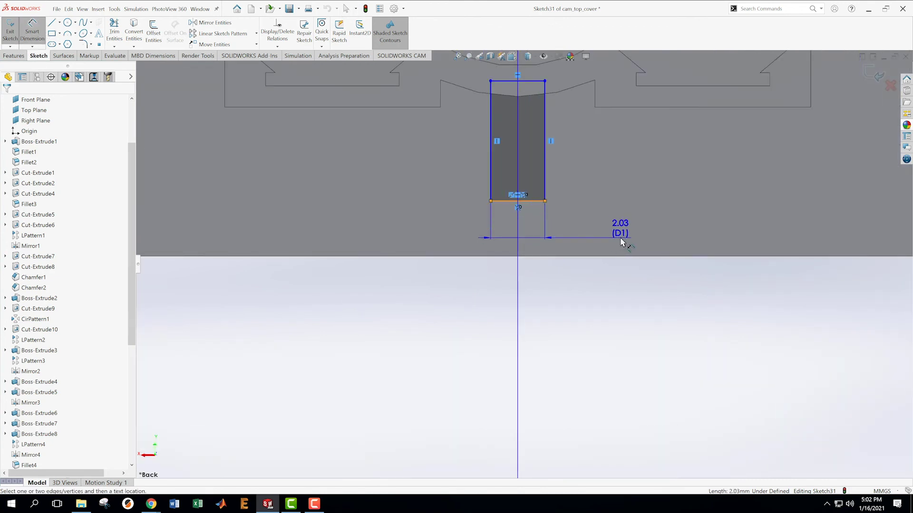
{"action": "left_click", "coordinate": [625, 244]}
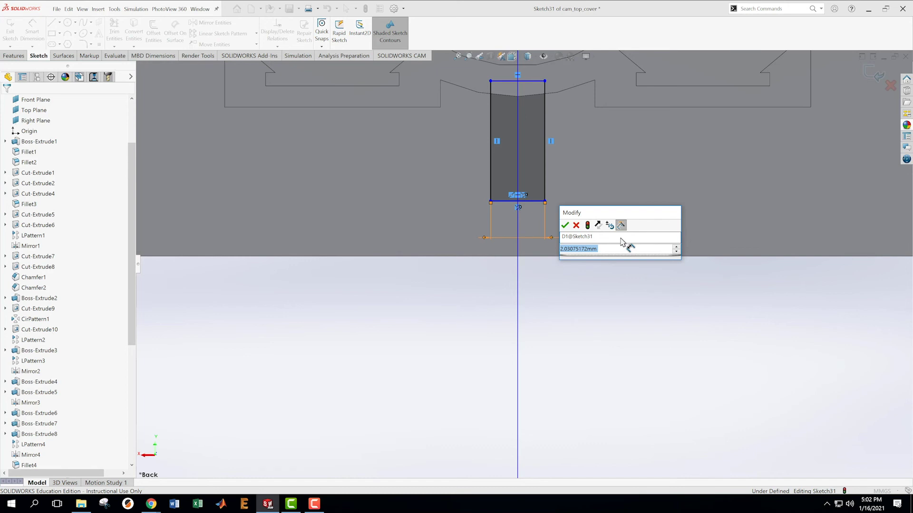
{"action": "type", "text": "1.2"}
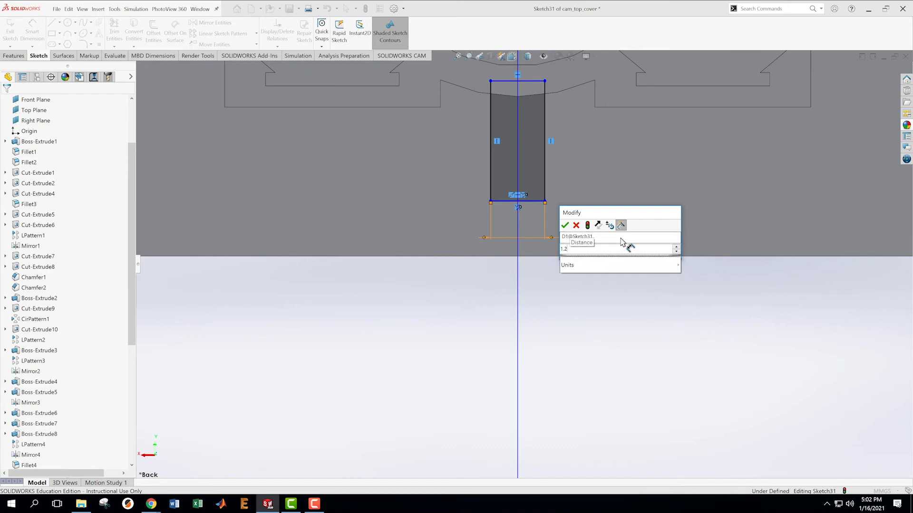
{"action": "key", "text": "Return"}
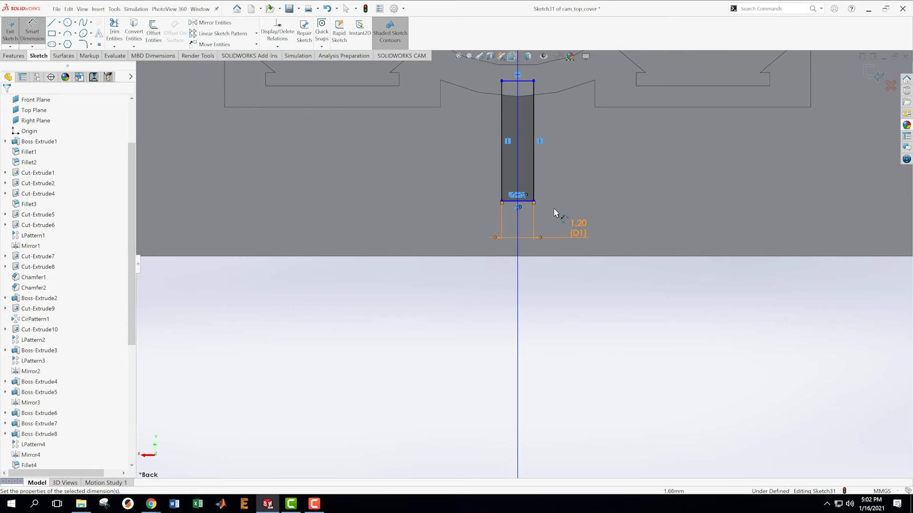
{"action": "left_click", "coordinate": [522, 201]}
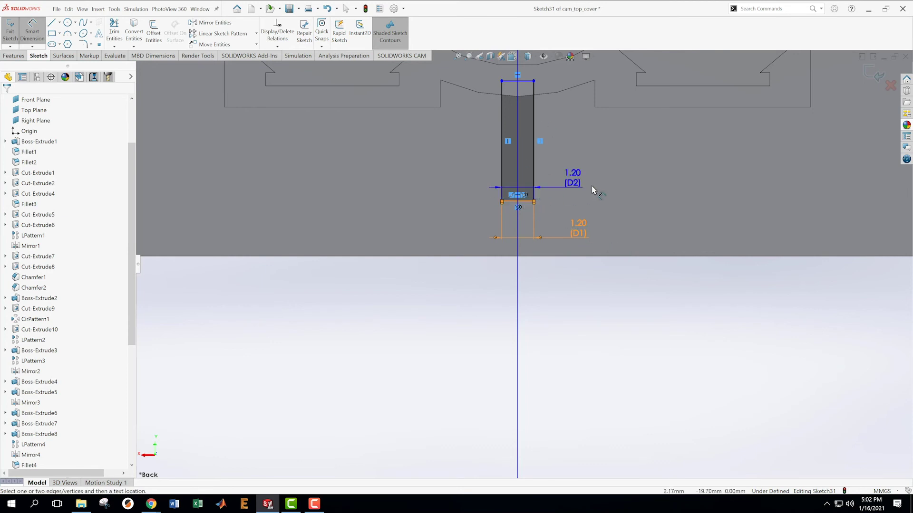
{"action": "scroll", "coordinate": [652, 160], "scroll_direction": "up", "scroll_amount": 2}
{"action": "scroll", "coordinate": [652, 160], "scroll_direction": "up", "scroll_amount": 3}
{"action": "scroll", "coordinate": [808, 137], "scroll_direction": "down", "scroll_amount": 1}
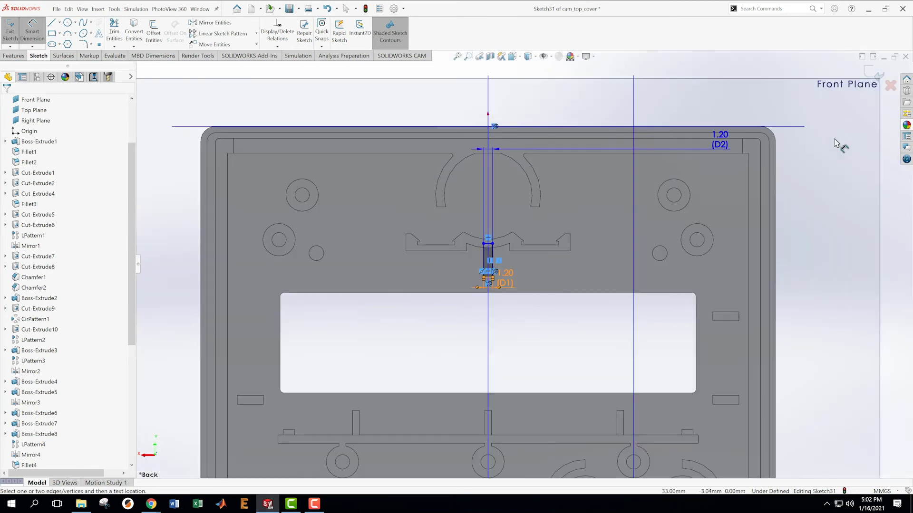
{"action": "left_click", "coordinate": [799, 129]}
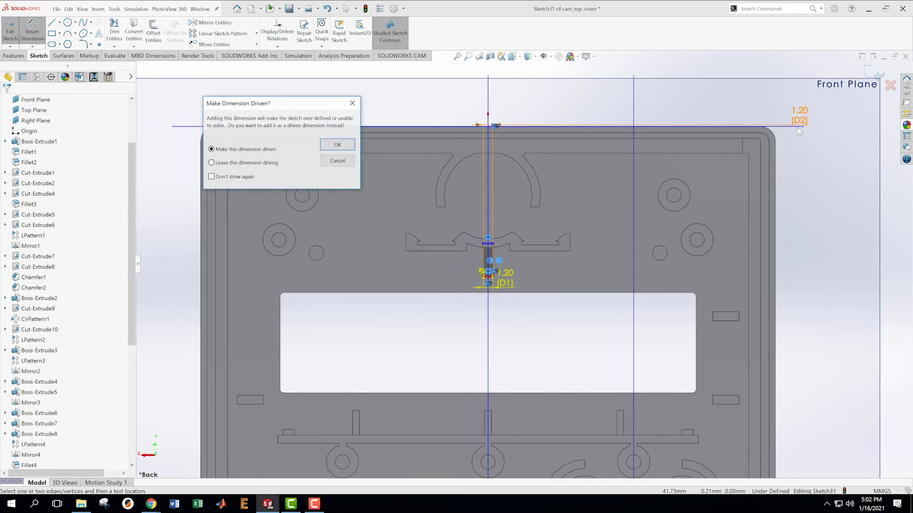
{"action": "left_click", "coordinate": [339, 164]}
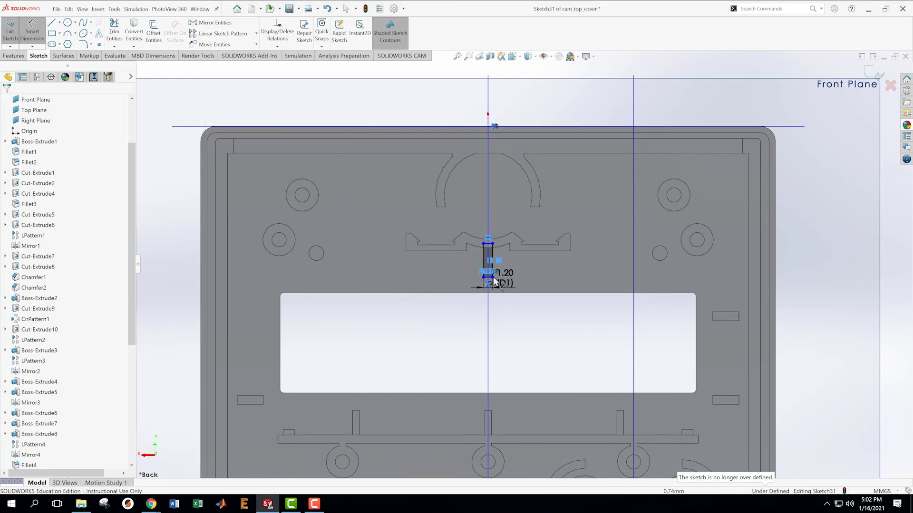
Dimension the rectangle's bottom line at 18.6 mm from the Top Plane
{"action": "left_click", "coordinate": [490, 277]}
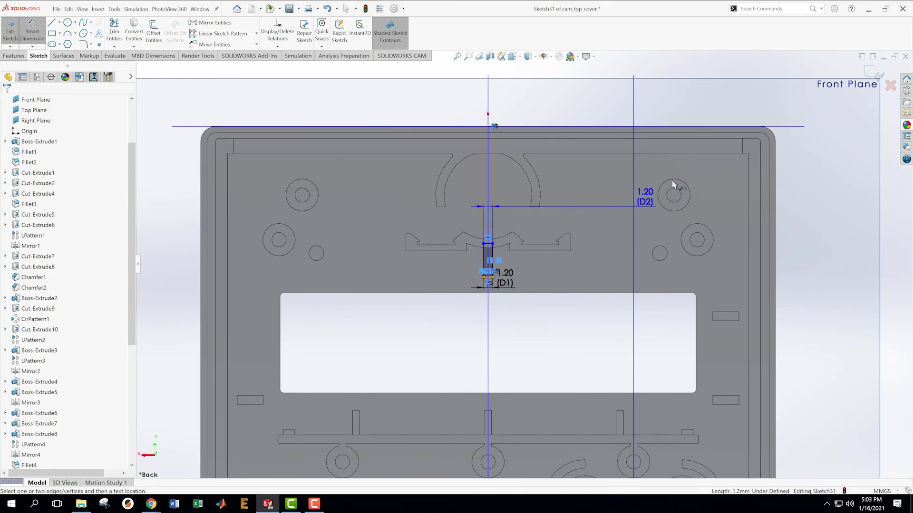
{"action": "left_click", "coordinate": [801, 127]}
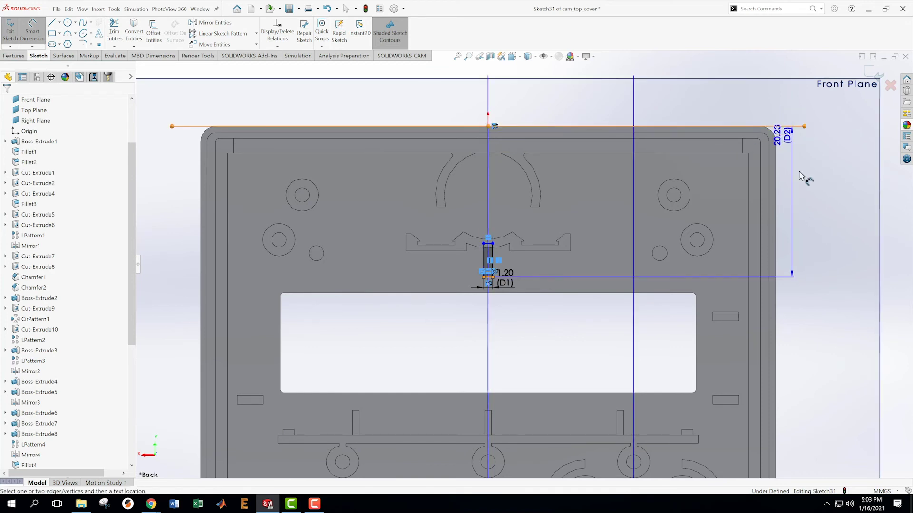
{"action": "left_click", "coordinate": [805, 215]}
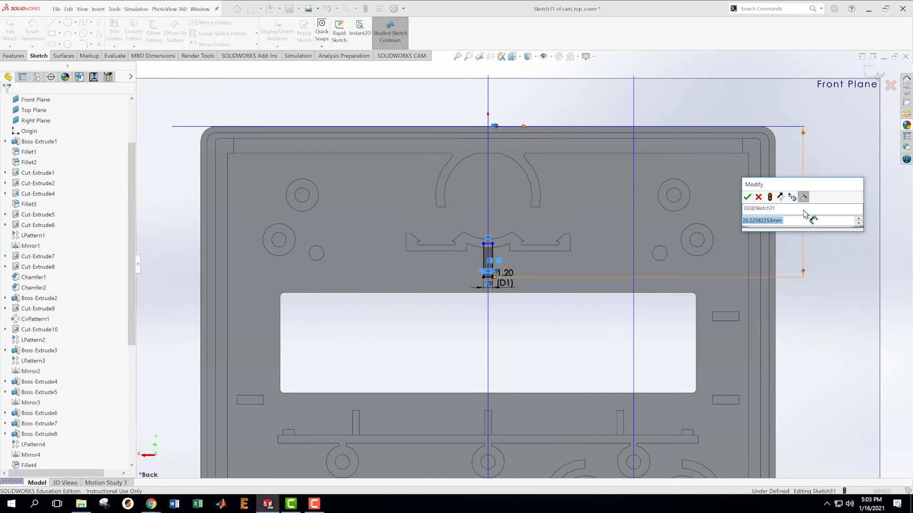
{"action": "type", "text": "18.6"}
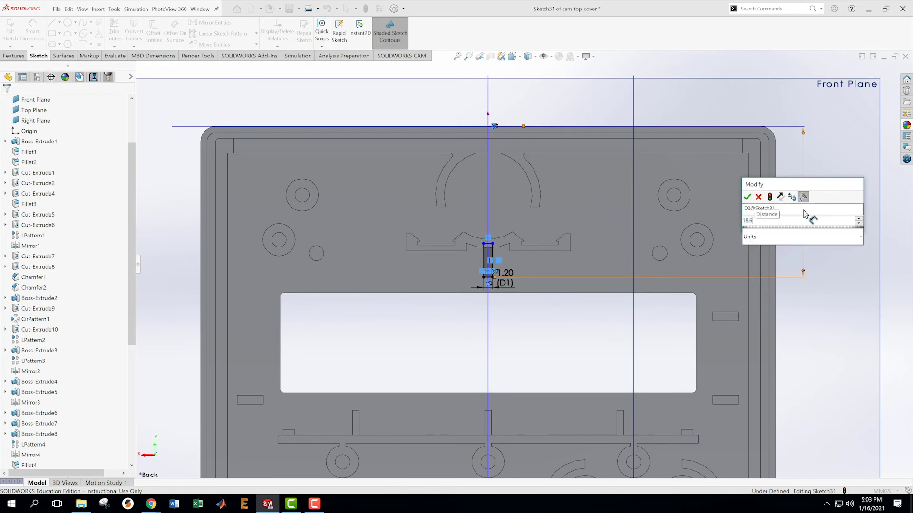
{"action": "key", "text": "Return"}
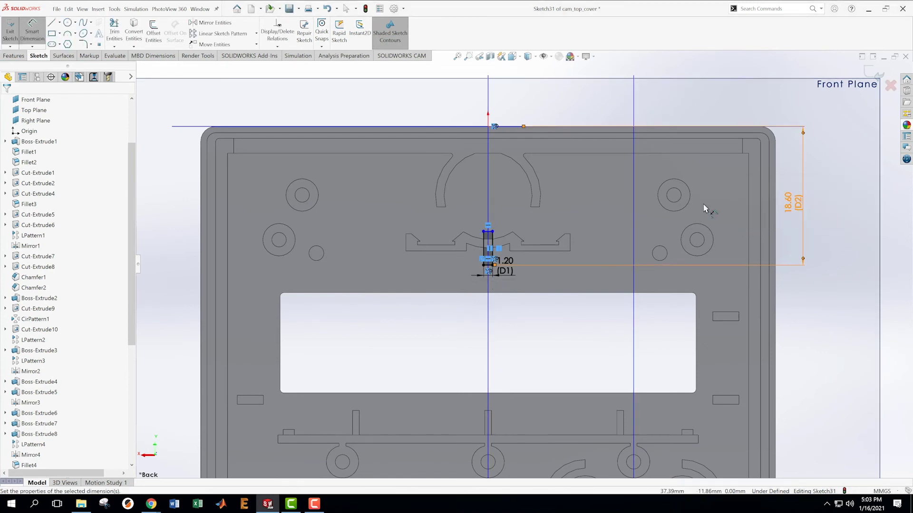
Move the rectangle's top line down so that it lies within the thickness of the clip rib's arc
{"action": "scroll", "coordinate": [505, 279], "scroll_direction": "down", "scroll_amount": 5}
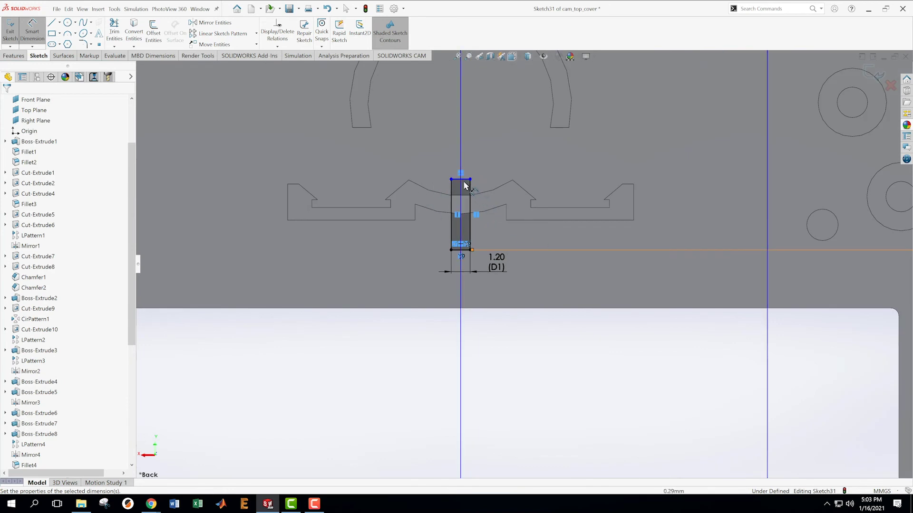
{"action": "key", "text": "Escape"}
{"action": "left_click_drag", "start_coordinate": [464, 183], "coordinate": [466, 209]}
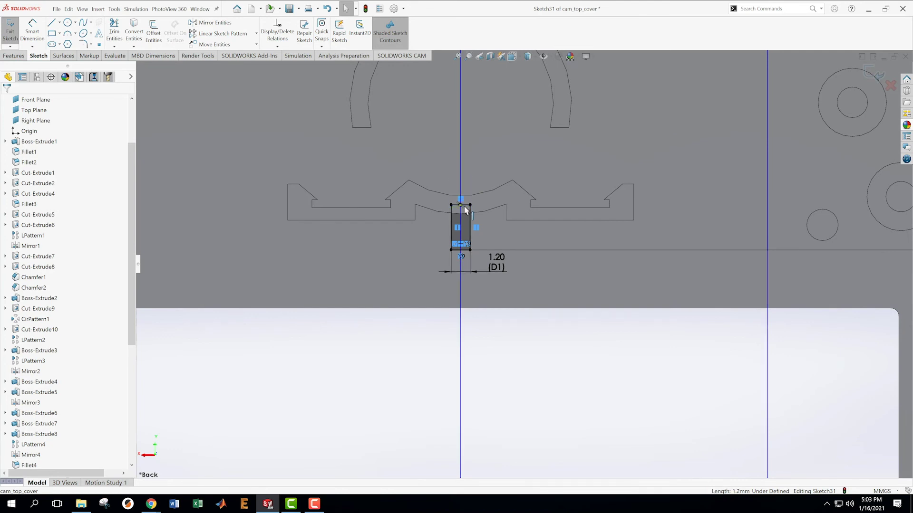
Dimension the rectangle's height at 3 mm and finish the sketch
{"action": "key", "text": "s"}
{"action": "left_click", "coordinate": [471, 218]}
{"action": "left_click", "coordinate": [452, 224]}
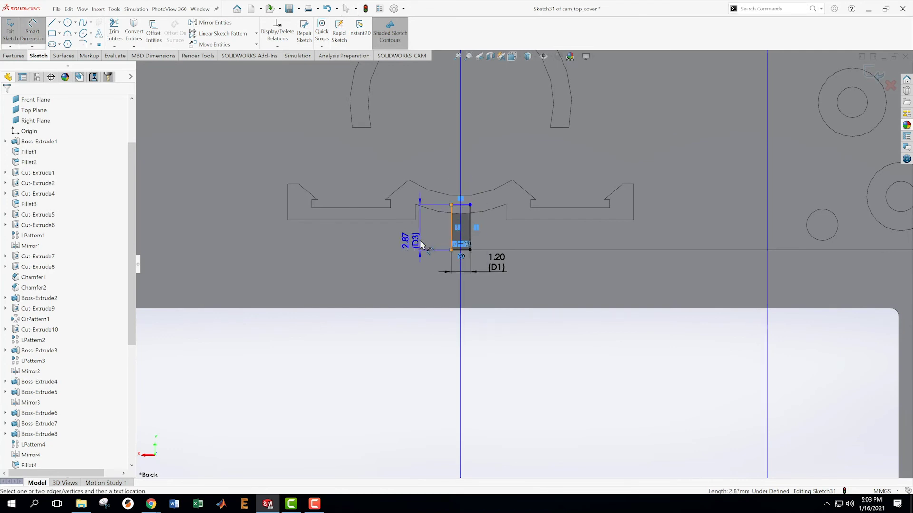
{"action": "left_click", "coordinate": [420, 241]}
{"action": "type", "text": "3"}
{"action": "key", "text": "Return"}
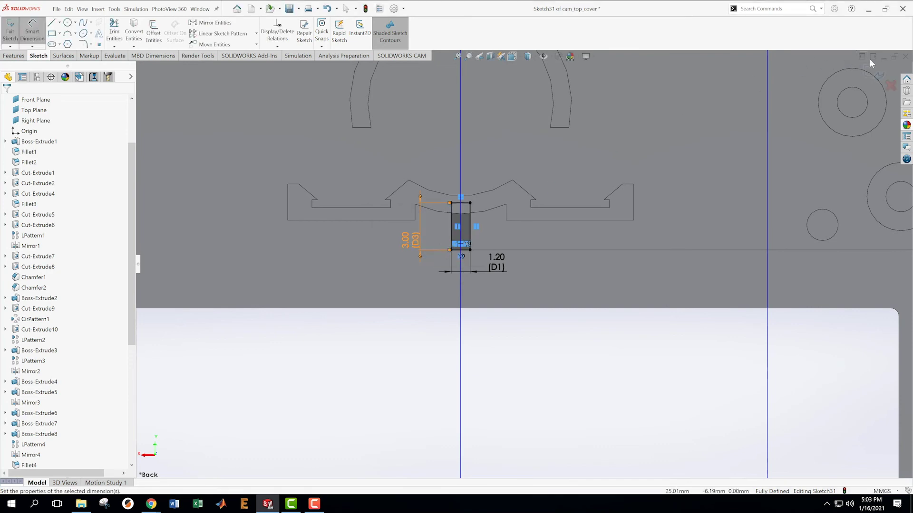
{"action": "left_click", "coordinate": [870, 81]}
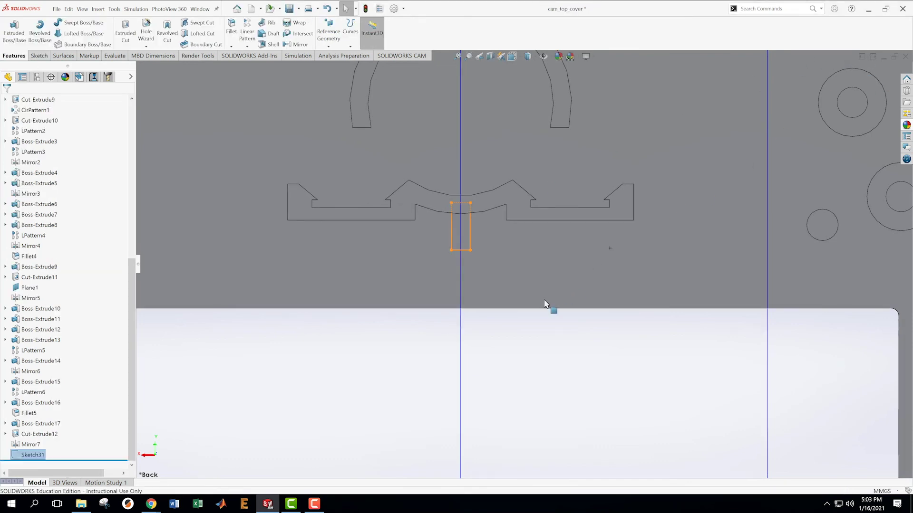
Extrude the rectangle 3.9 mm as a blind boss merged with the cover
{"action": "middle_click_drag", "start_coordinate": [542, 300], "coordinate": [540, 223]}
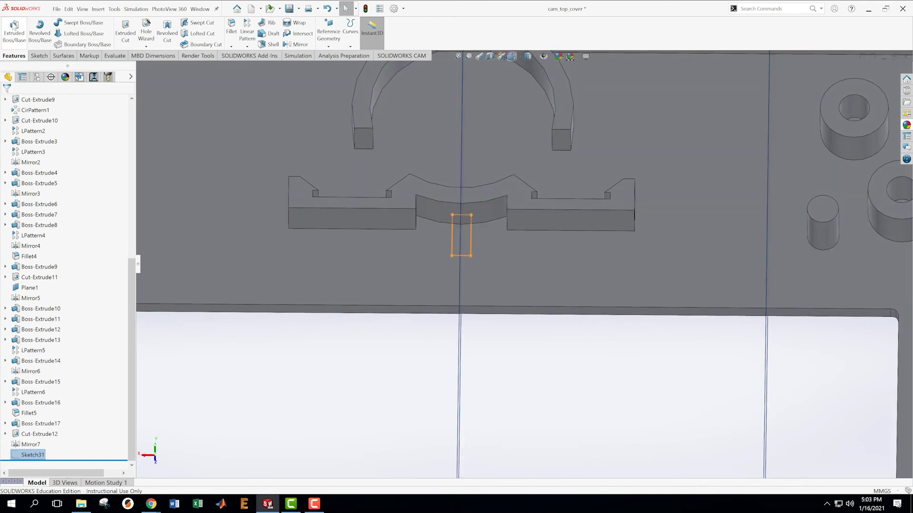
{"action": "left_click", "coordinate": [13, 27]}
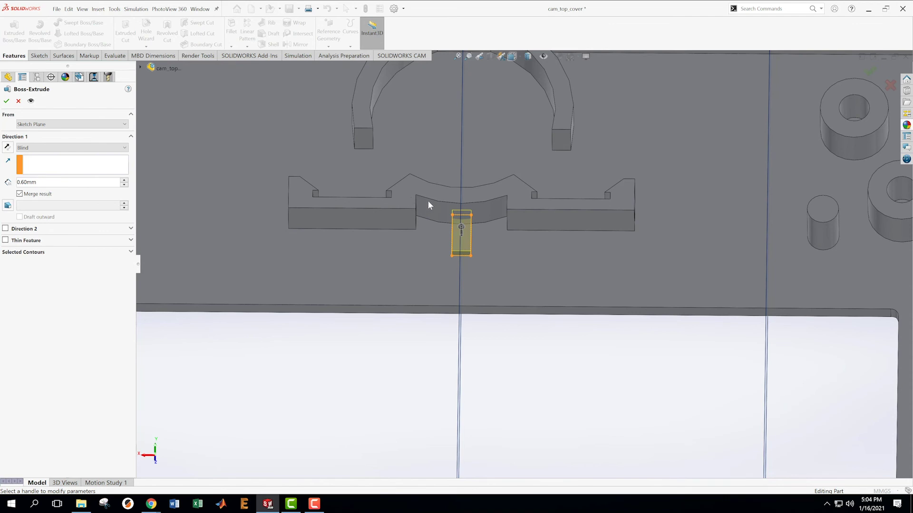
{"action": "left_click_drag", "start_coordinate": [61, 182], "coordinate": [2, 183]}
{"action": "type", "text": "3.9"}
{"action": "key", "text": "Return"}
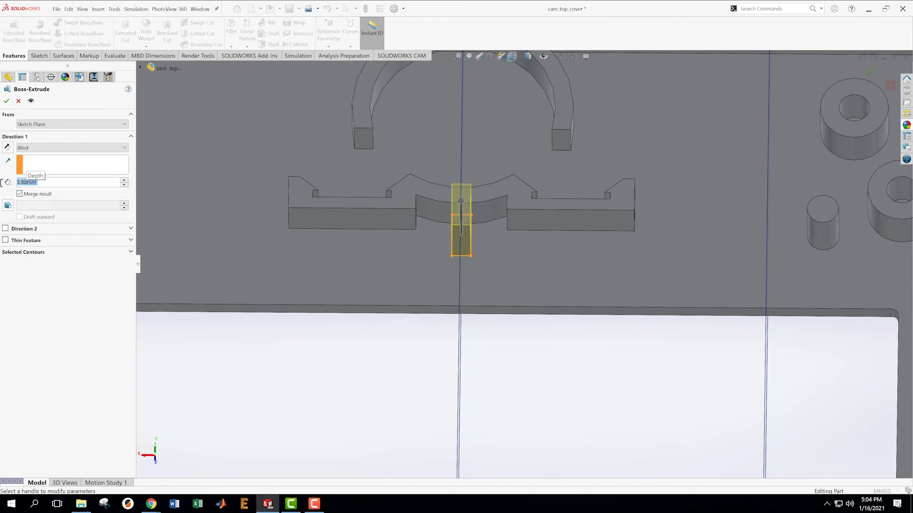
{"action": "key", "text": "Return"}
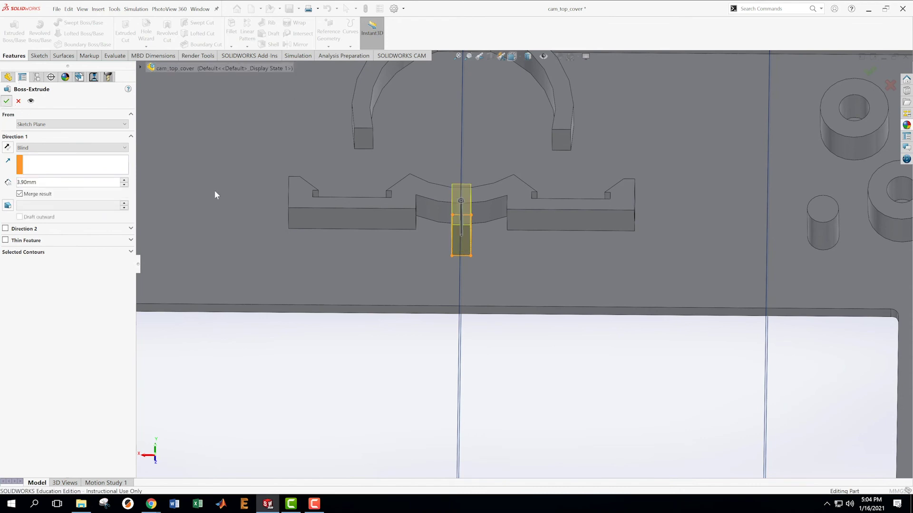
Examine the new block against the clip rib and the arc-shaped rib from several angles
{"action": "scroll", "coordinate": [433, 214], "scroll_direction": "up", "scroll_amount": 5}
{"action": "middle_click_drag", "start_coordinate": [421, 230], "coordinate": [516, 221]}
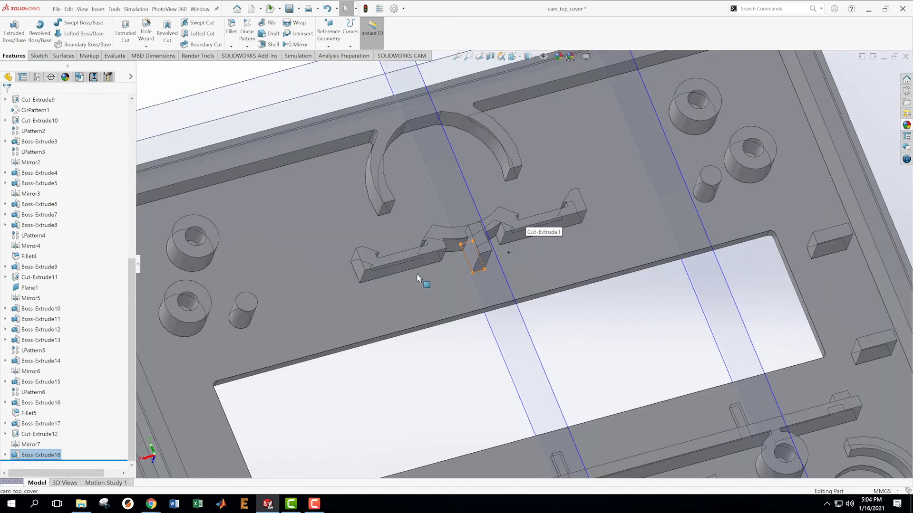
{"action": "scroll", "coordinate": [531, 285], "scroll_direction": "up", "scroll_amount": 3}
{"action": "scroll", "coordinate": [531, 286], "scroll_direction": "down", "scroll_amount": 3}
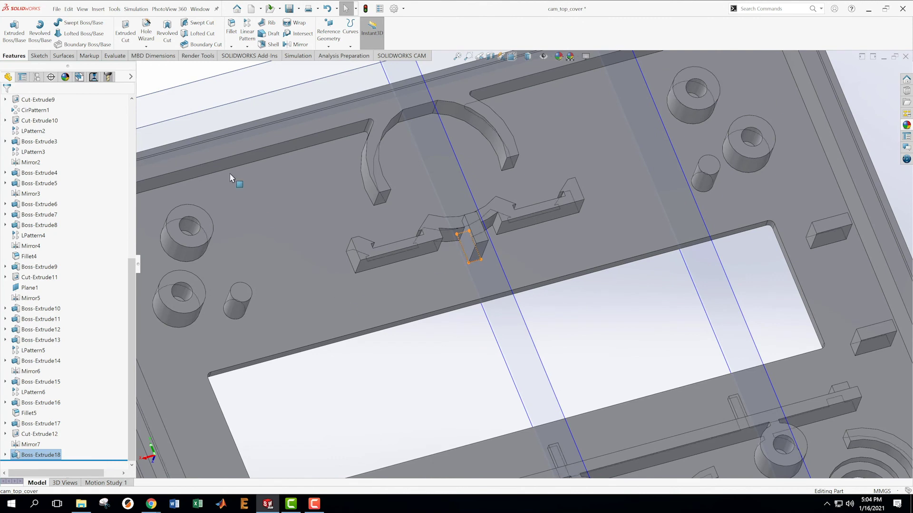
{"action": "left_click", "coordinate": [438, 231]}
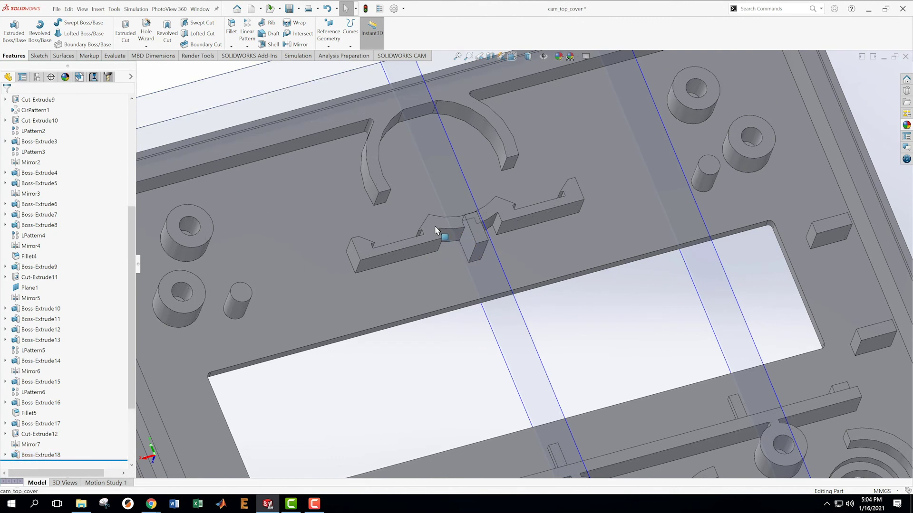
{"action": "left_click", "coordinate": [380, 180]}
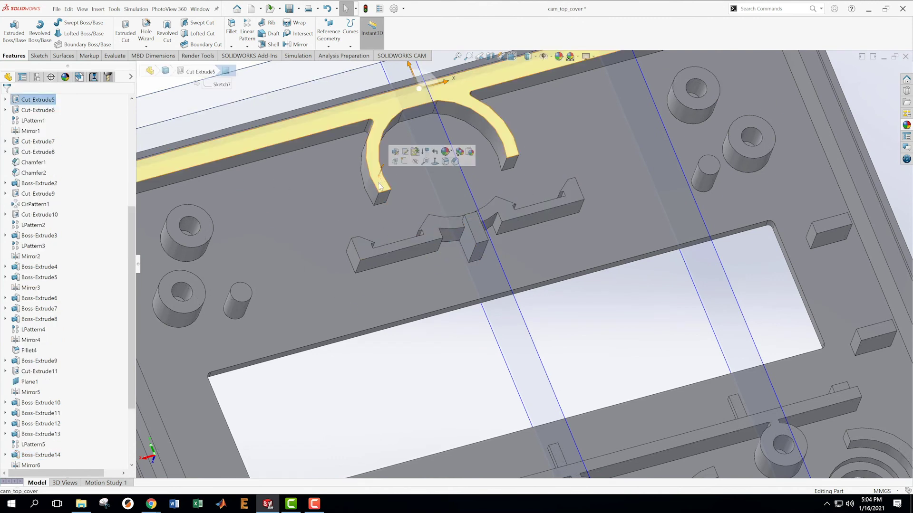
{"action": "left_click", "coordinate": [181, 81]}
{"action": "scroll", "coordinate": [412, 315], "scroll_direction": "up", "scroll_amount": 2}
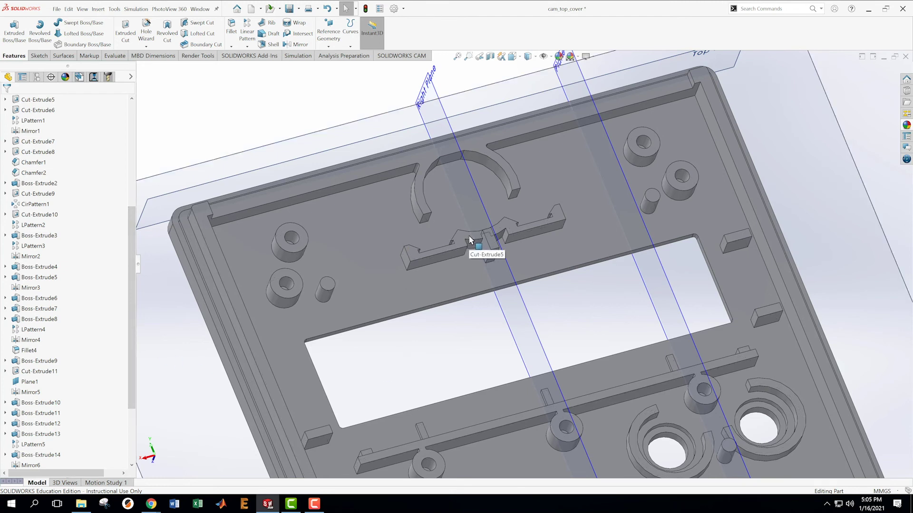
{"action": "left_click", "coordinate": [465, 241]}
{"action": "left_click", "coordinate": [422, 199]}
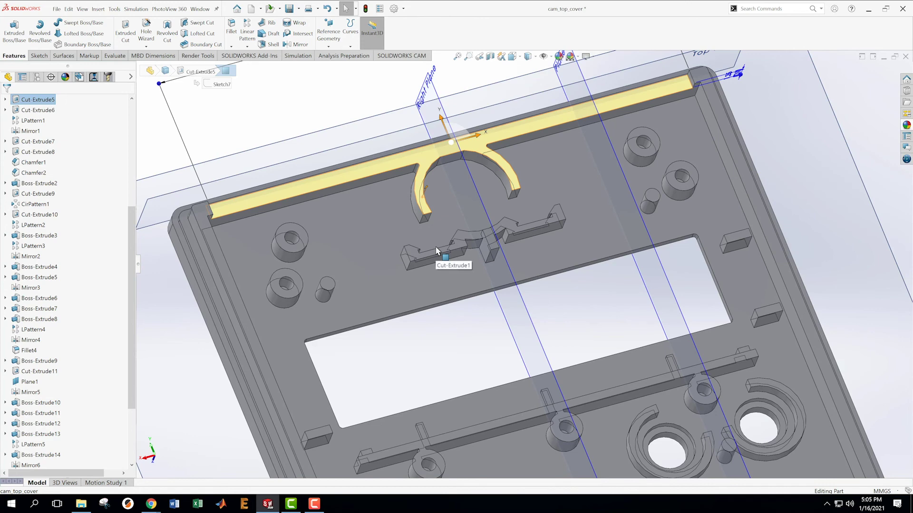
{"action": "left_click", "coordinate": [173, 328]}
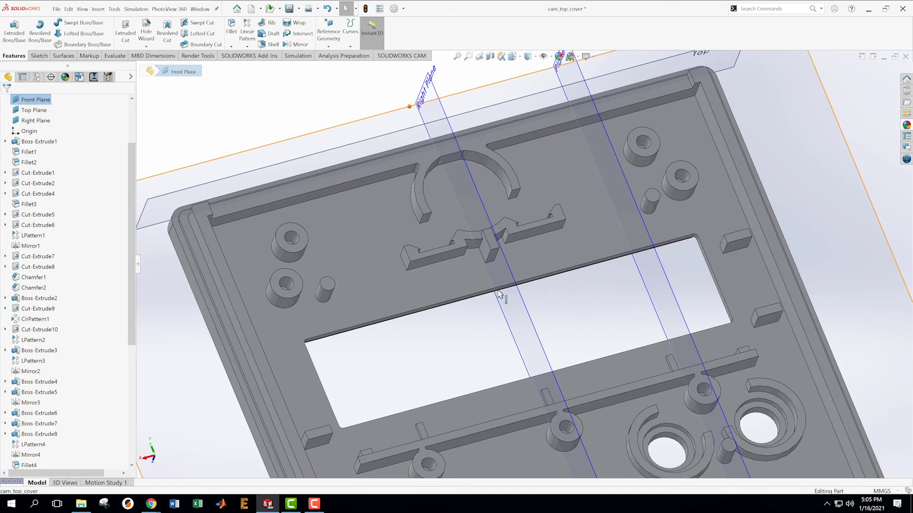
{"action": "scroll", "coordinate": [510, 254], "scroll_direction": "down", "scroll_amount": 2}
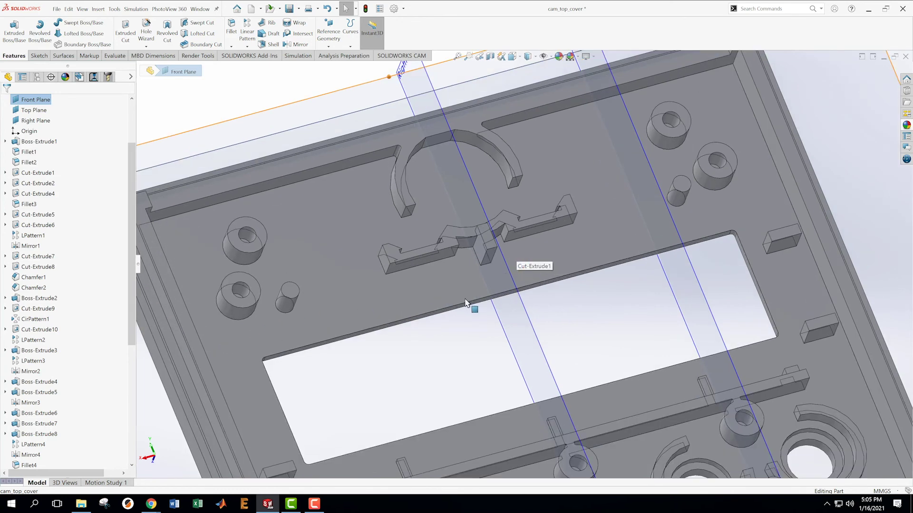
{"action": "middle_click_drag", "start_coordinate": [465, 302], "coordinate": [476, 246]}
{"action": "left_click", "coordinate": [751, 86]}
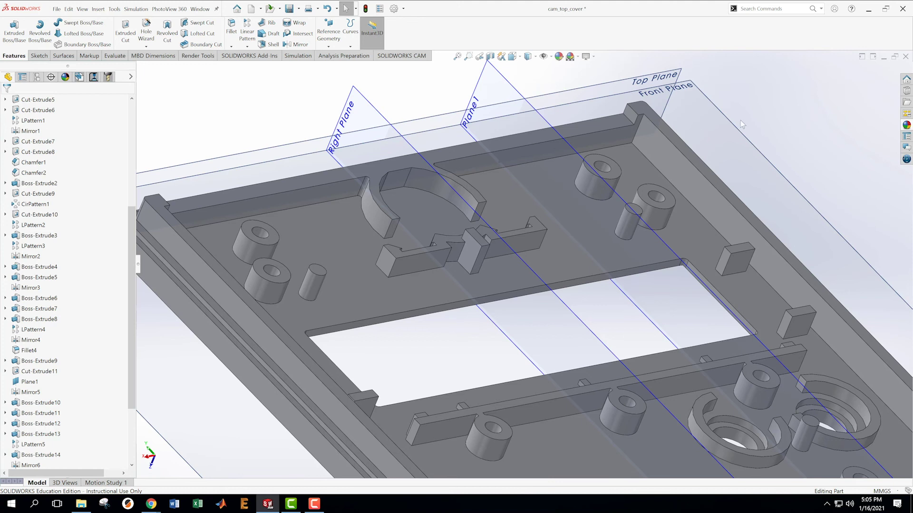
Roll the model history back to just before the latest block extrusion
{"action": "scroll", "coordinate": [499, 295], "scroll_direction": "up", "scroll_amount": 2}
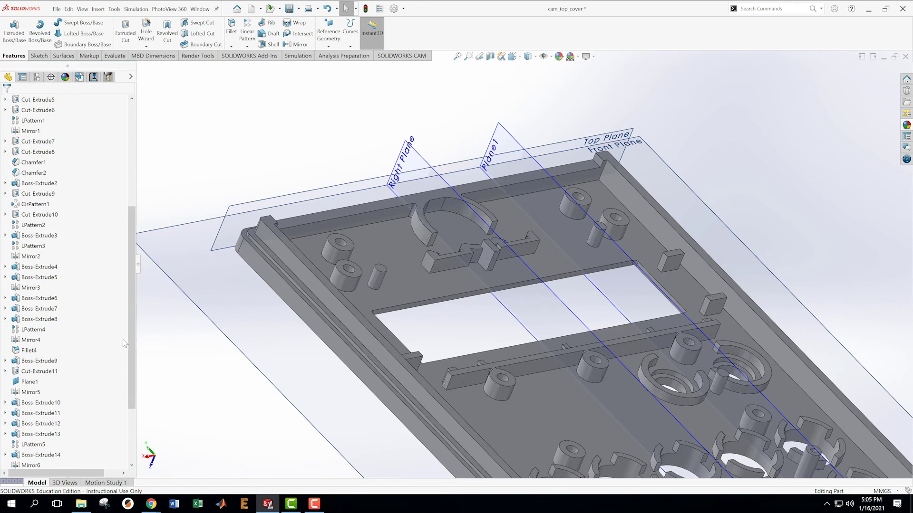
{"action": "left_click_drag", "start_coordinate": [128, 329], "coordinate": [128, 382]}
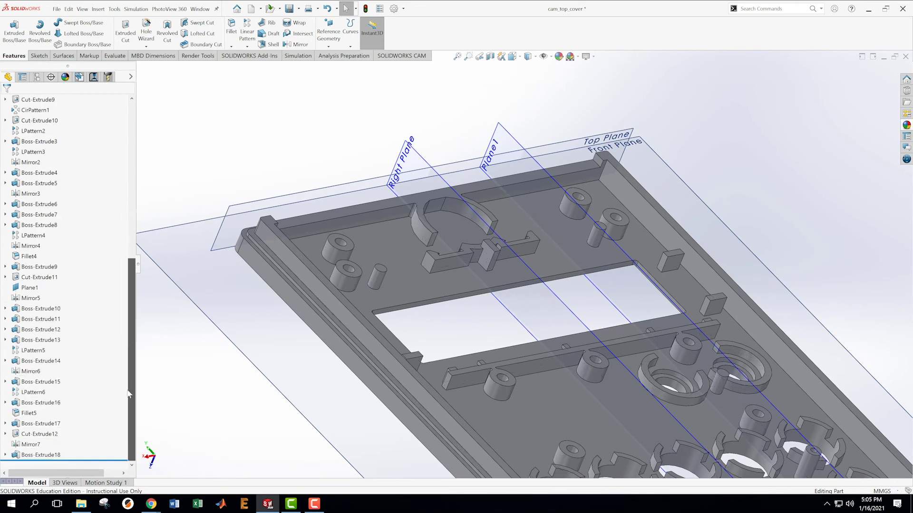
{"action": "left_click_drag", "start_coordinate": [63, 460], "coordinate": [67, 448]}
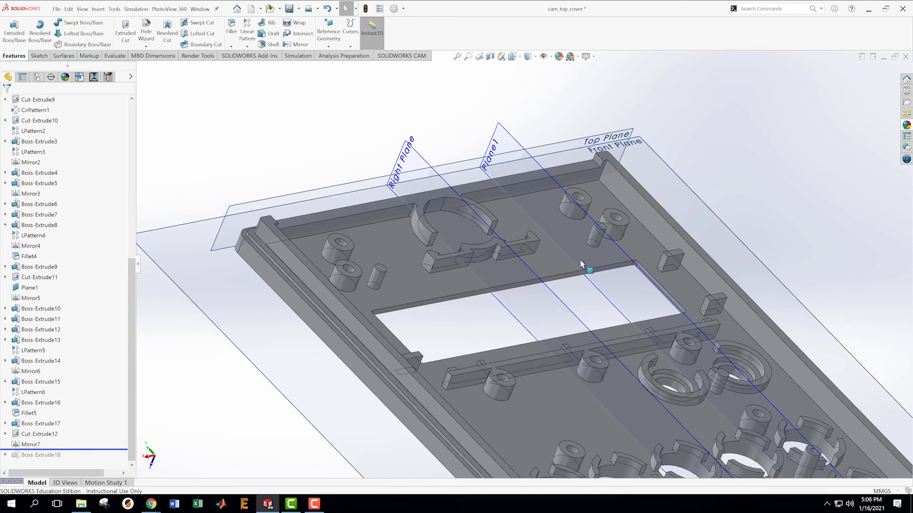
Create a reference plane offset 3.90 mm from the cover's inner floor face
{"action": "left_click", "coordinate": [328, 46]}
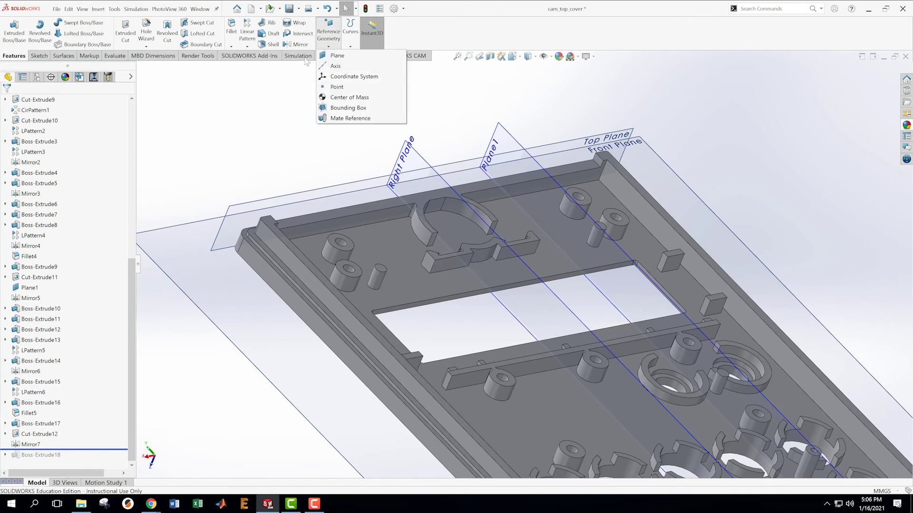
{"action": "left_click", "coordinate": [337, 56]}
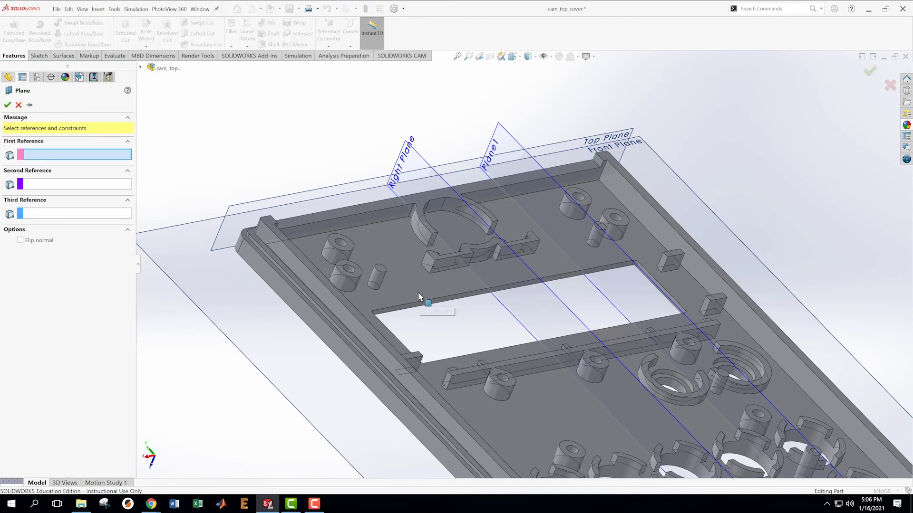
{"action": "left_click", "coordinate": [417, 292]}
{"action": "middle_click_drag", "start_coordinate": [613, 309], "coordinate": [635, 273]}
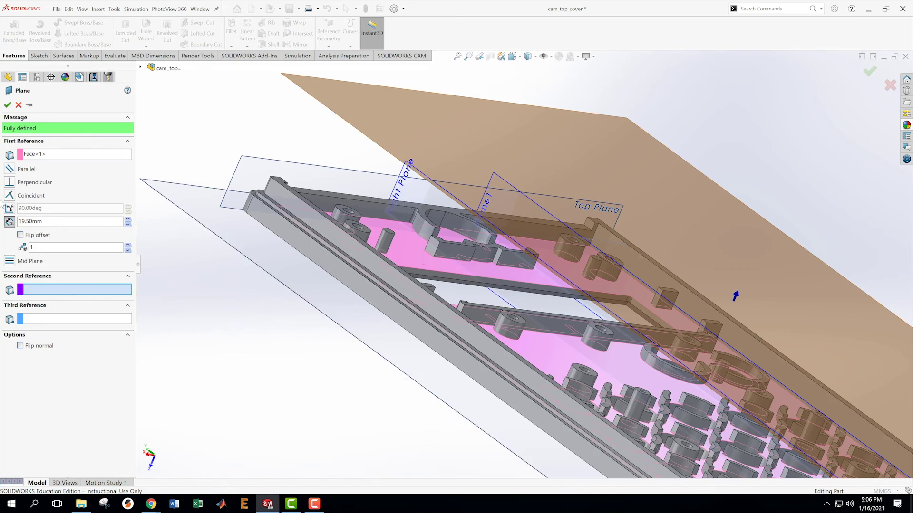
{"action": "left_click_drag", "start_coordinate": [50, 220], "coordinate": [5, 223]}
{"action": "type", "text": "3.90"}
{"action": "key", "text": "Return"}
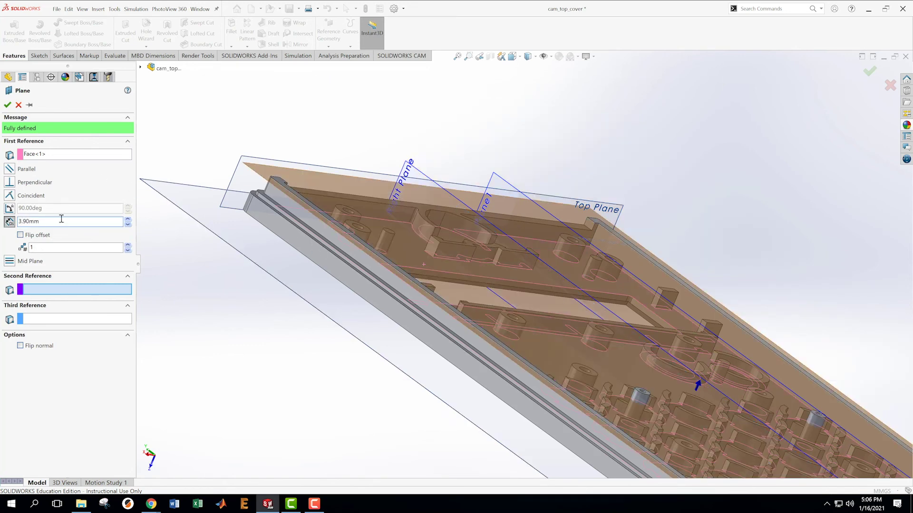
{"action": "middle_click_drag", "start_coordinate": [465, 302], "coordinate": [519, 330]}
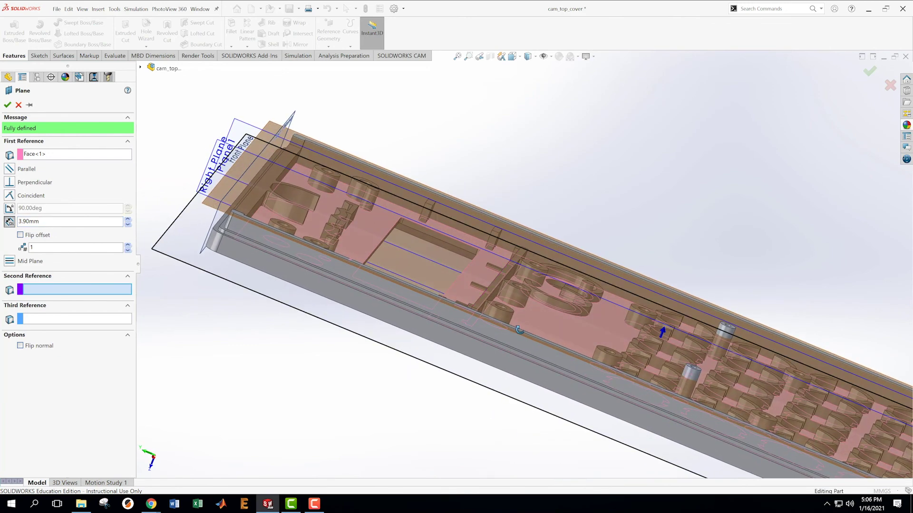
{"action": "left_click", "coordinate": [8, 105]}
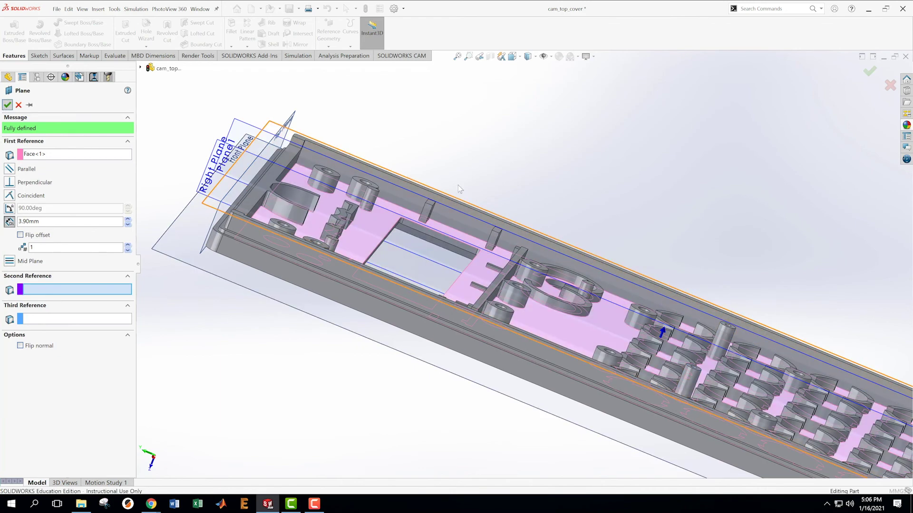
Start a sketch on the clip rib's top face, viewed face-on, and start Convert Entities
{"action": "scroll", "coordinate": [518, 190], "scroll_direction": "down", "scroll_amount": 4}
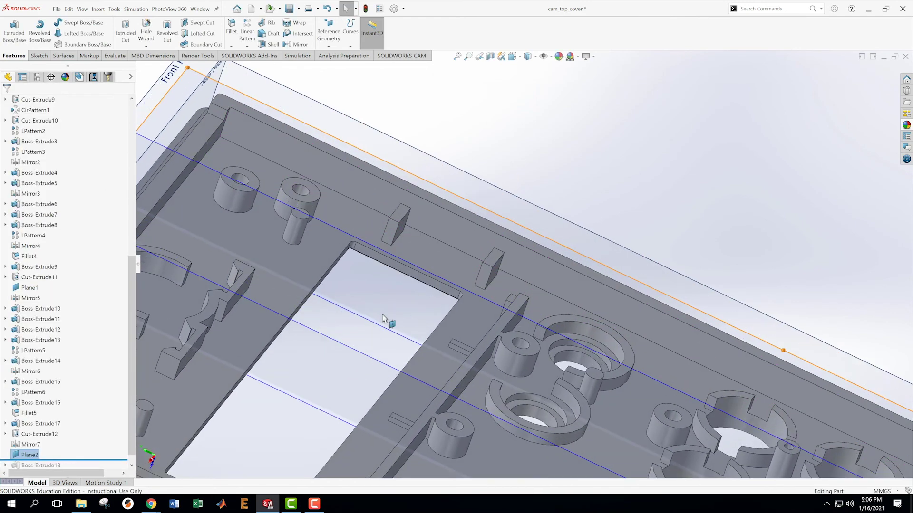
{"action": "scroll", "coordinate": [388, 320], "scroll_direction": "up", "scroll_amount": 6}
{"action": "scroll", "coordinate": [415, 318], "scroll_direction": "down", "scroll_amount": 3}
{"action": "scroll", "coordinate": [415, 318], "scroll_direction": "down", "scroll_amount": 3}
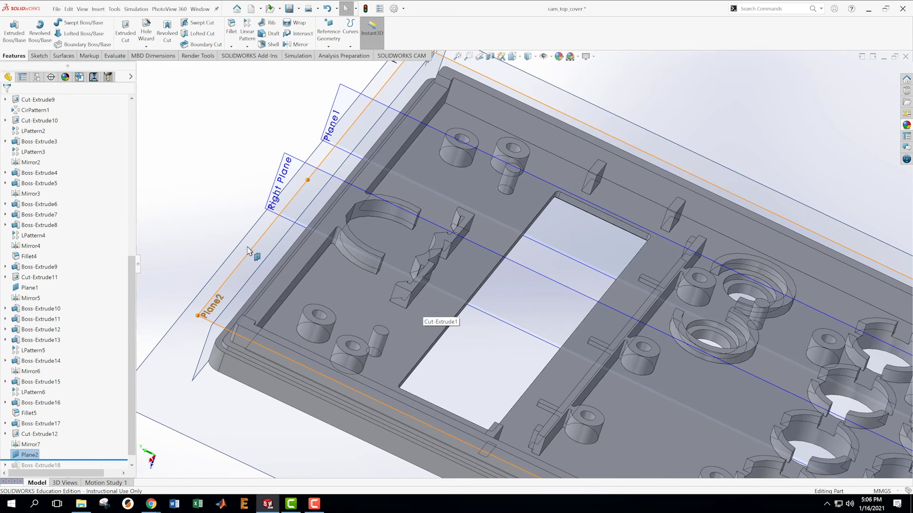
{"action": "scroll", "coordinate": [296, 258], "scroll_direction": "down", "scroll_amount": 2}
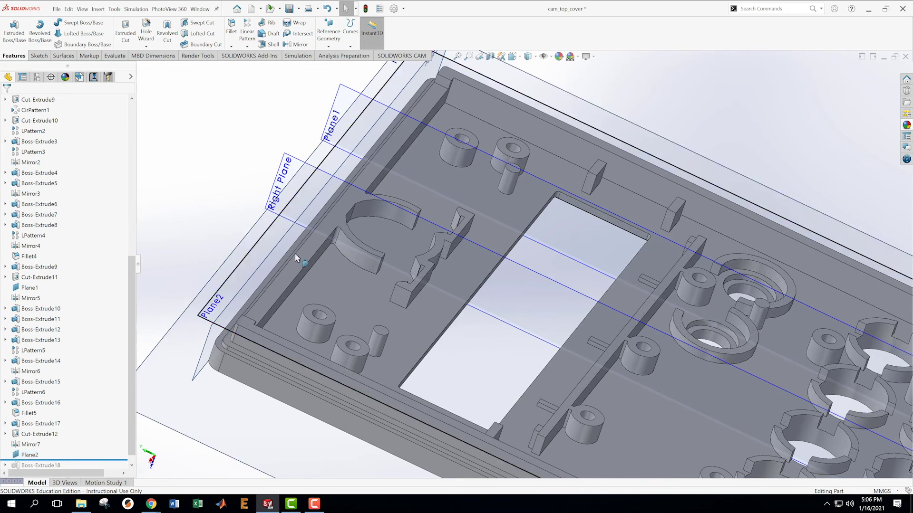
{"action": "left_click", "coordinate": [410, 291]}
{"action": "right_click", "coordinate": [409, 290]}
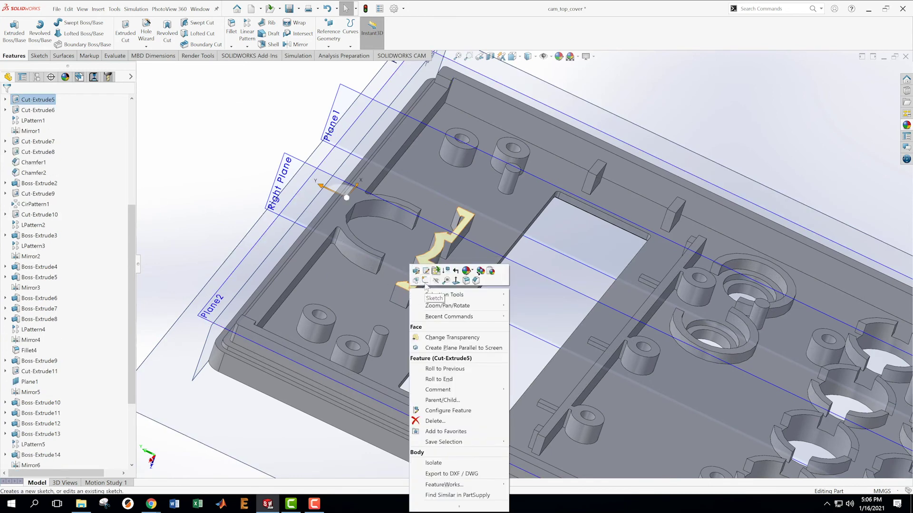
{"action": "left_click", "coordinate": [426, 282]}
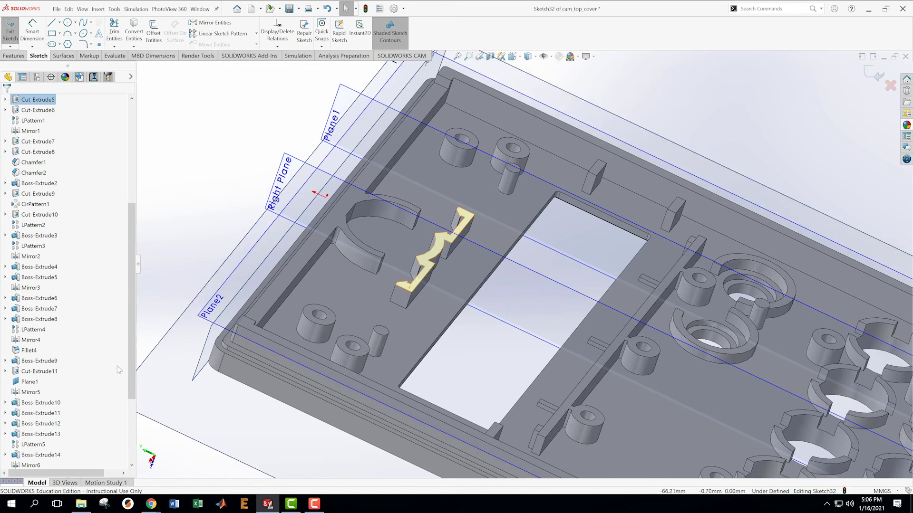
{"action": "left_click_drag", "start_coordinate": [135, 287], "coordinate": [134, 347]}
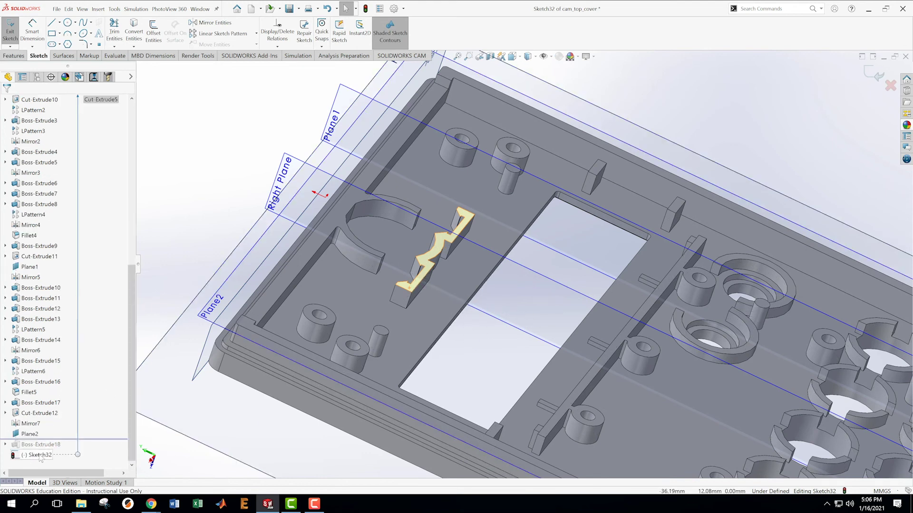
{"action": "right_click", "coordinate": [46, 455]}
{"action": "left_click", "coordinate": [55, 356]}
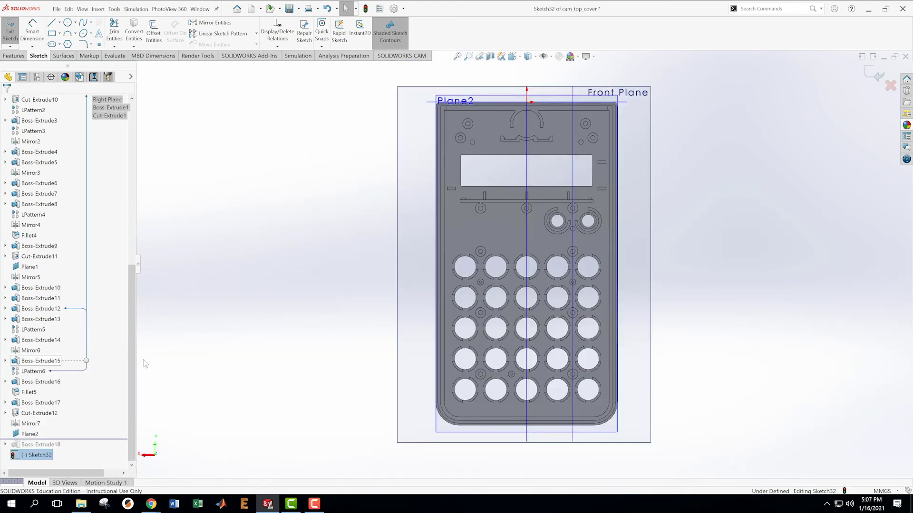
{"action": "scroll", "coordinate": [618, 157], "scroll_direction": "down", "scroll_amount": 10}
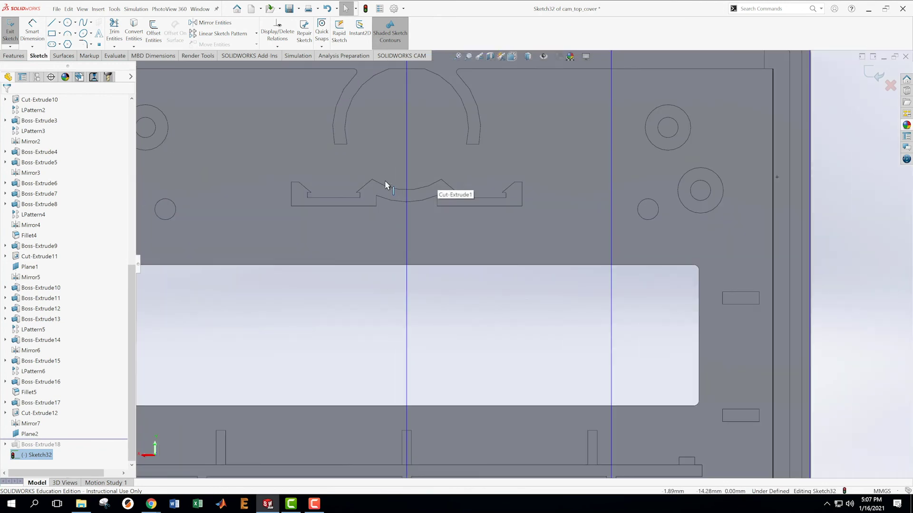
{"action": "left_click", "coordinate": [134, 34]}
{"action": "left_click", "coordinate": [286, 227]}
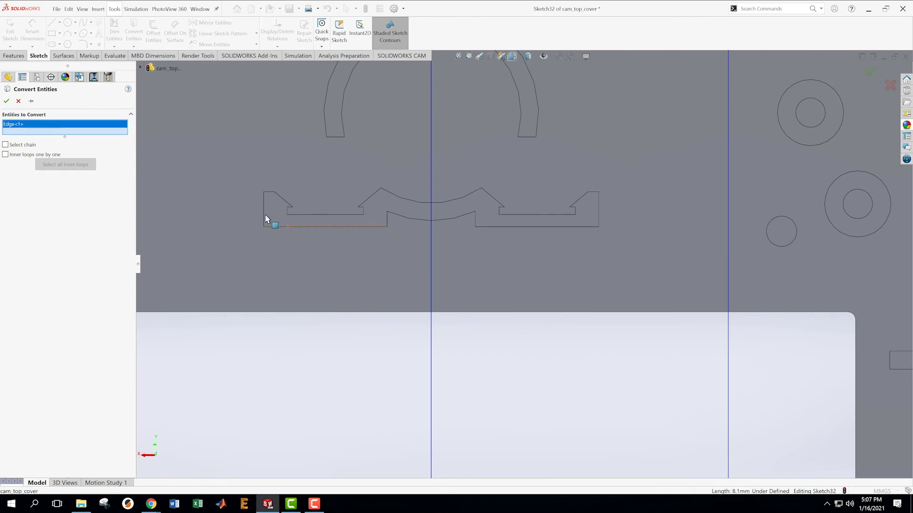
{"action": "left_click", "coordinate": [264, 217]}
{"action": "left_click", "coordinate": [269, 193]}
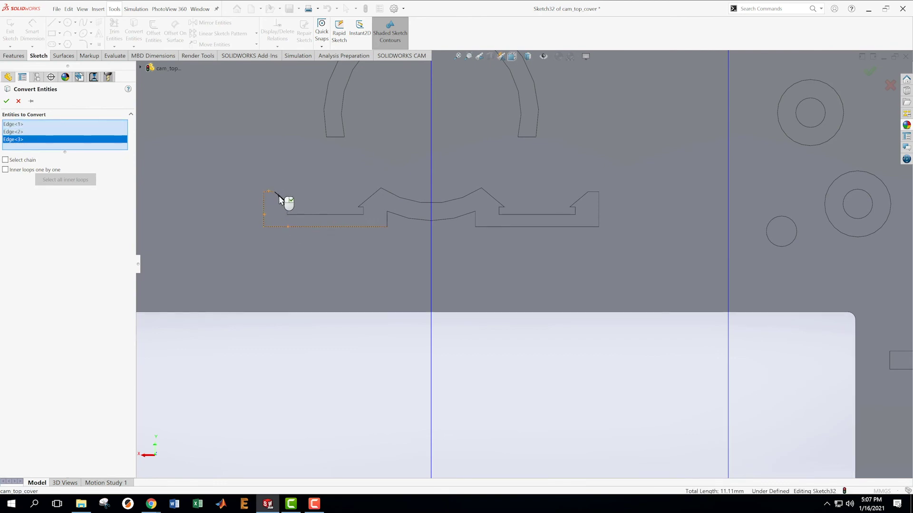
{"action": "left_click", "coordinate": [284, 199]}
{"action": "left_click", "coordinate": [288, 210]}
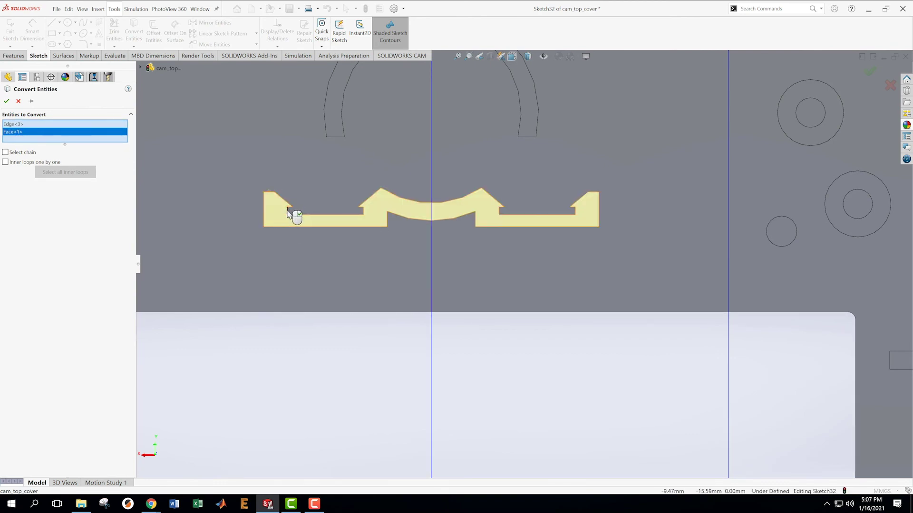
{"action": "left_click", "coordinate": [288, 212]}
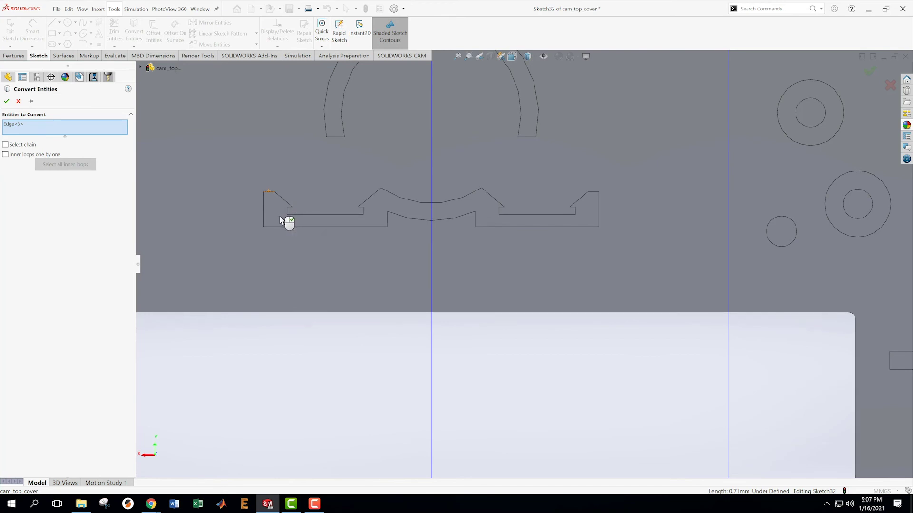
{"action": "right_click", "coordinate": [38, 127]}
{"action": "left_click", "coordinate": [59, 142]}
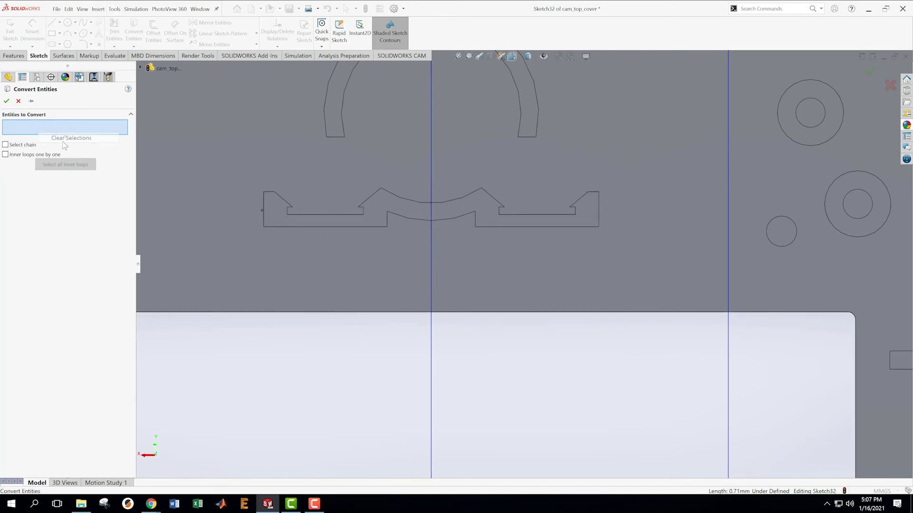
Convert the full outline of the clip rib's top face into sketch geometry and exit the sketch
{"action": "left_click", "coordinate": [274, 219]}
{"action": "left_click", "coordinate": [7, 101]}
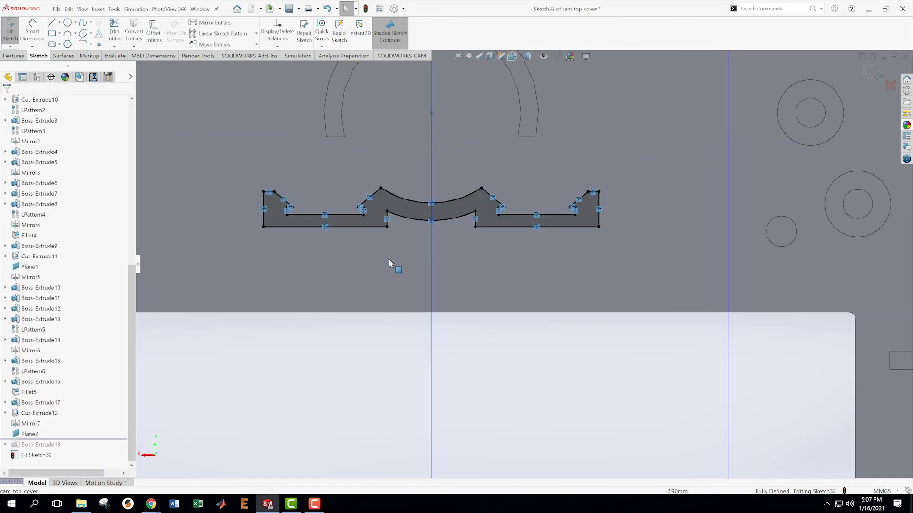
{"action": "scroll", "coordinate": [393, 257], "scroll_direction": "down", "scroll_amount": 1}
{"action": "middle_click_drag", "start_coordinate": [391, 251], "coordinate": [412, 227]}
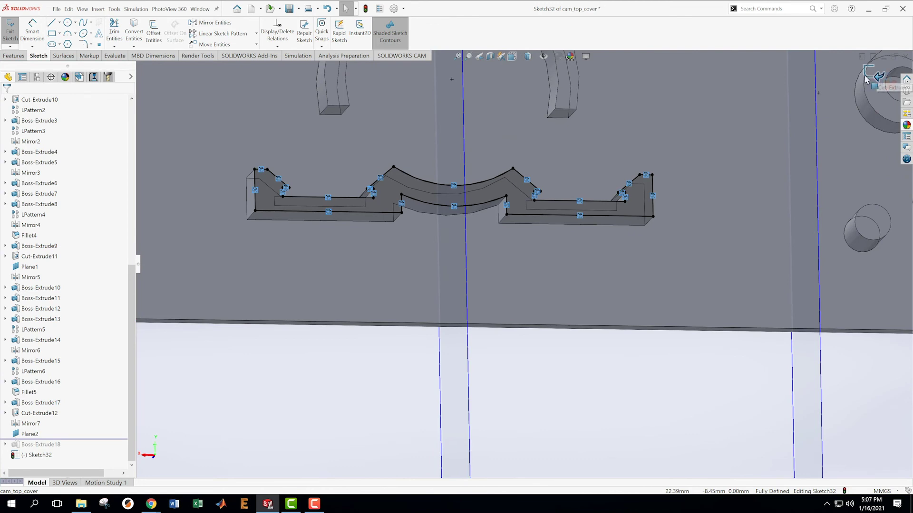
{"action": "left_click", "coordinate": [878, 71]}
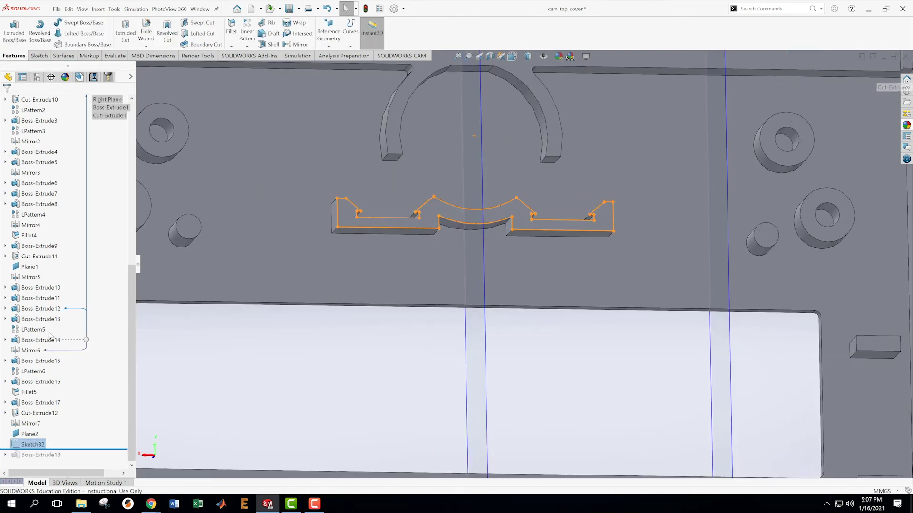
{"action": "left_click", "coordinate": [11, 31]}
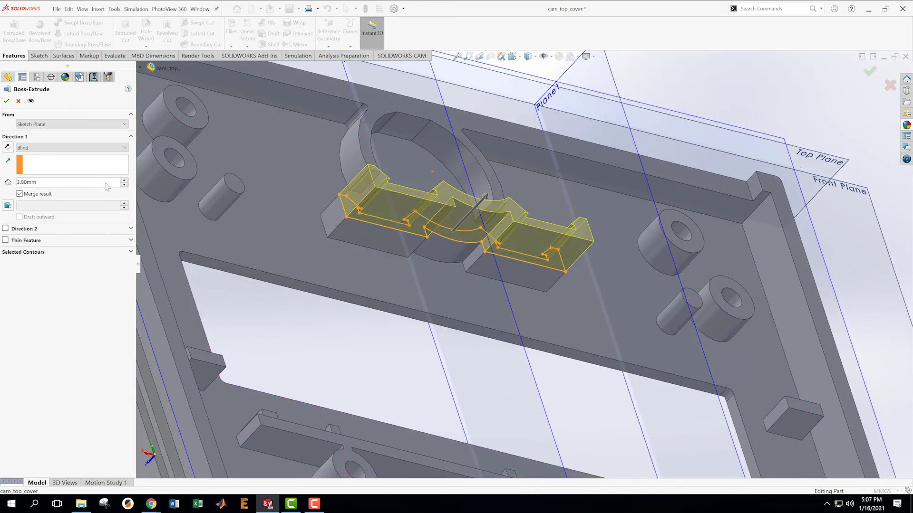
{"action": "left_click", "coordinate": [125, 148]}
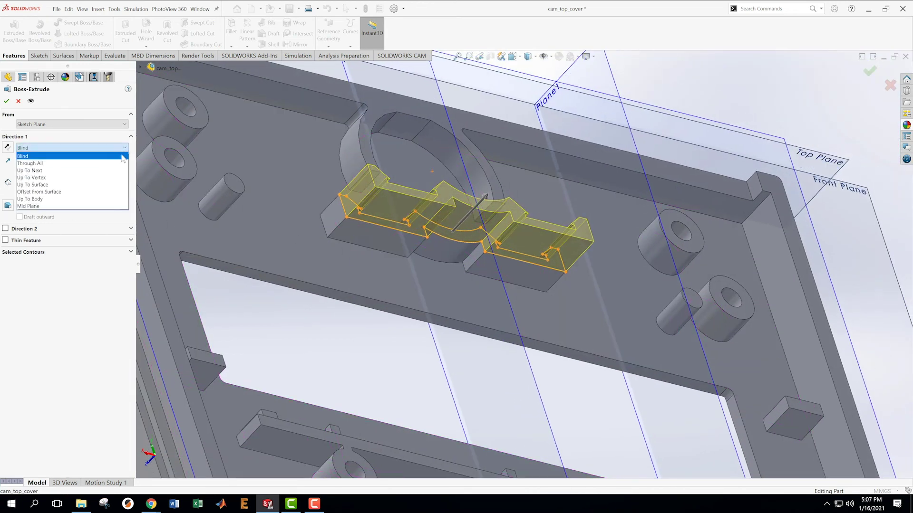
{"action": "left_click", "coordinate": [95, 184]}
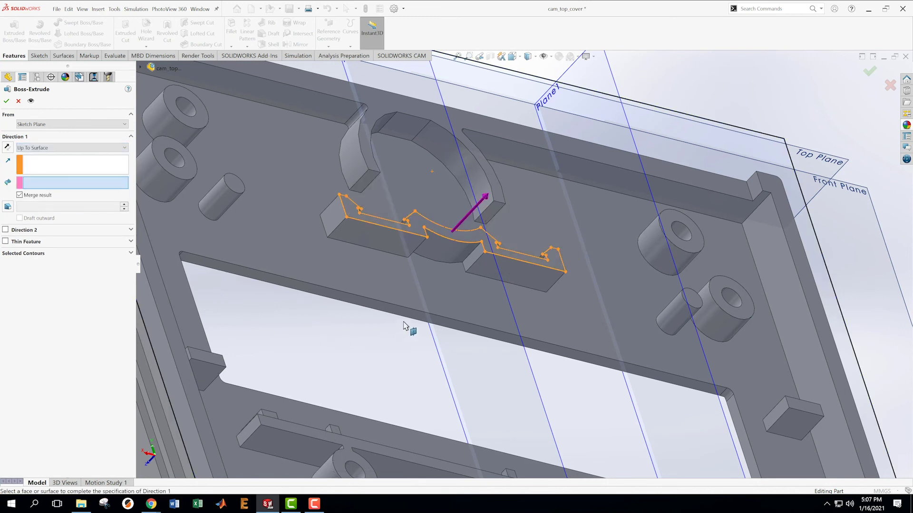
{"action": "scroll", "coordinate": [409, 327], "scroll_direction": "up", "scroll_amount": 2}
{"action": "left_click", "coordinate": [771, 240]}
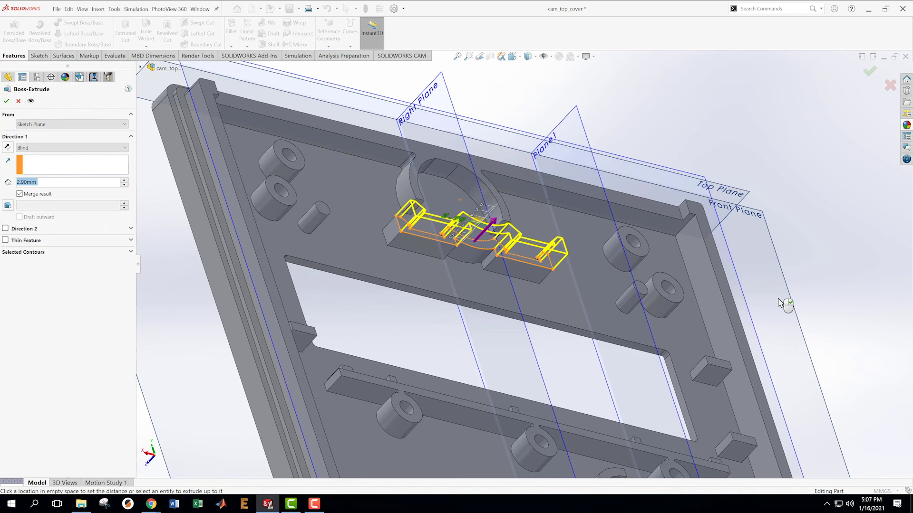
{"action": "left_click", "coordinate": [793, 306]}
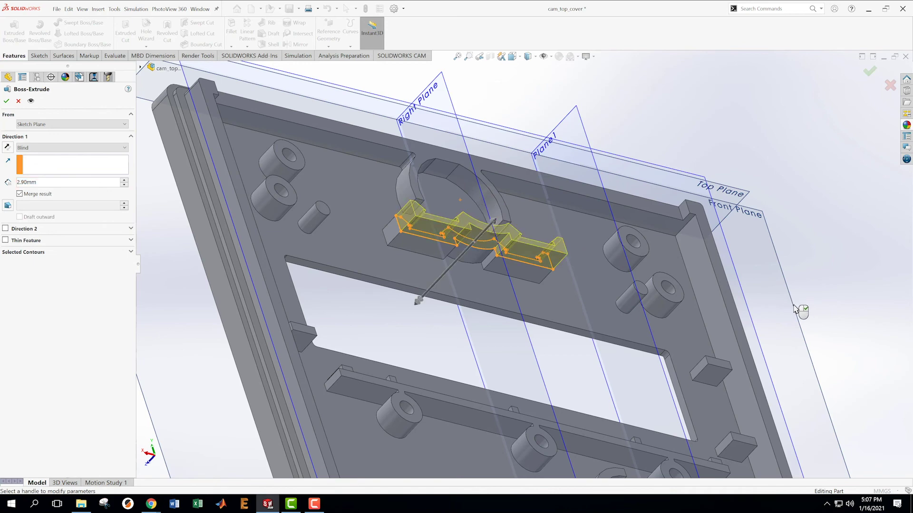
{"action": "right_click", "coordinate": [794, 308]}
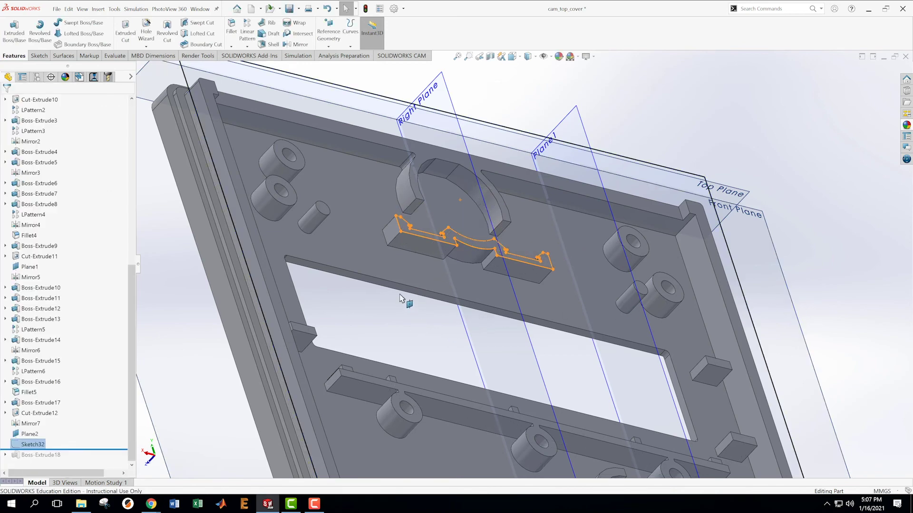
Extrude the clip rib outline Up To Surface, ending at Plane2, as a boss merged with the cover
{"action": "middle_click_drag", "start_coordinate": [408, 302], "coordinate": [369, 332]}
{"action": "scroll", "coordinate": [350, 297], "scroll_direction": "up", "scroll_amount": 4}
{"action": "scroll", "coordinate": [343, 295], "scroll_direction": "down", "scroll_amount": 2}
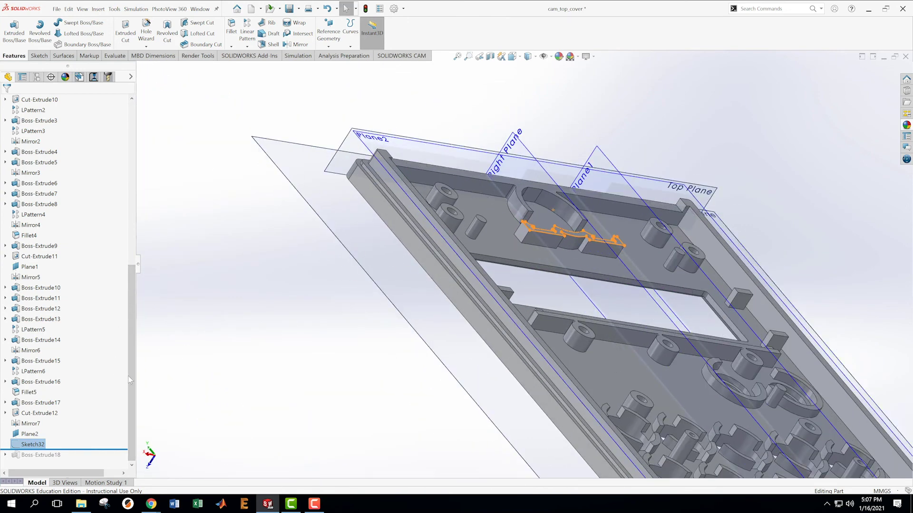
{"action": "mouse_move", "coordinate": [30, 446]}
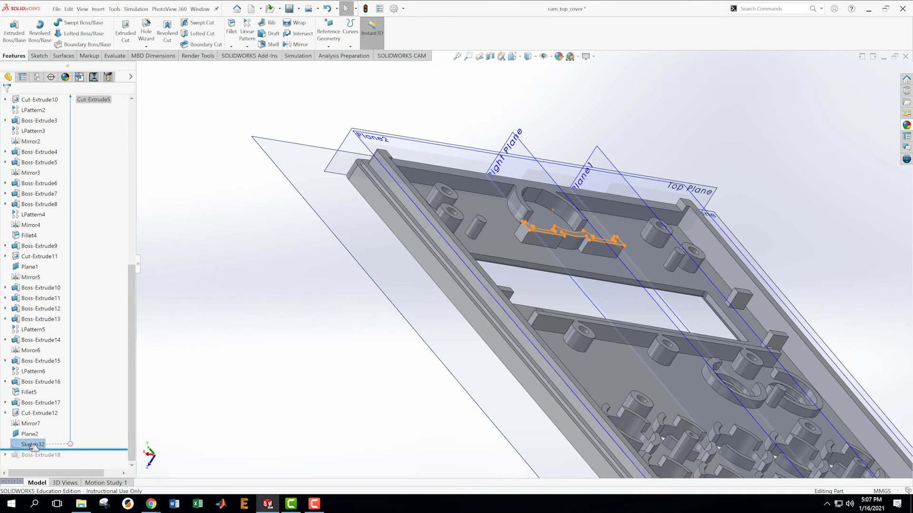
{"action": "left_click", "coordinate": [11, 34]}
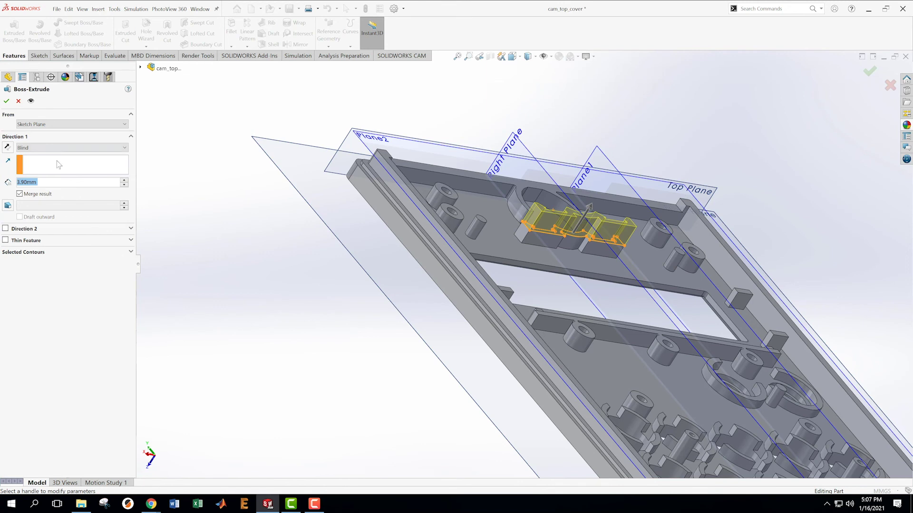
{"action": "left_click", "coordinate": [57, 148]}
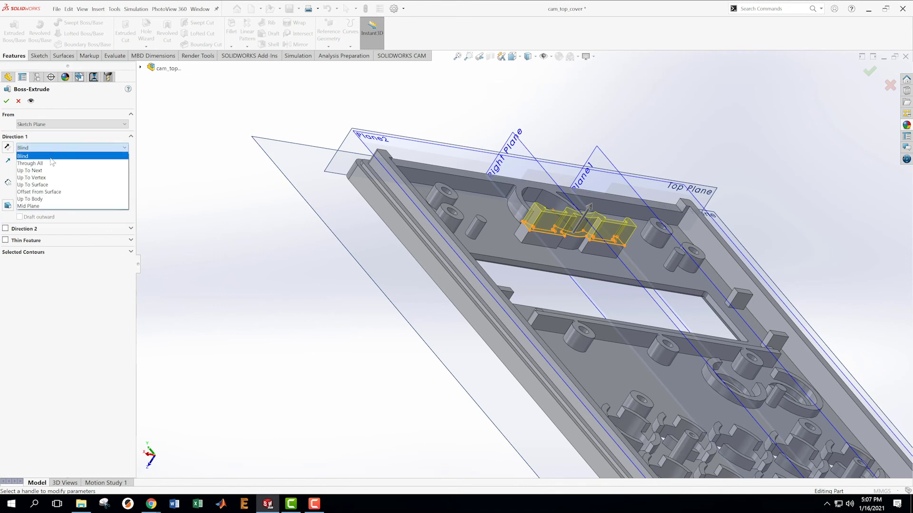
{"action": "left_click", "coordinate": [44, 184]}
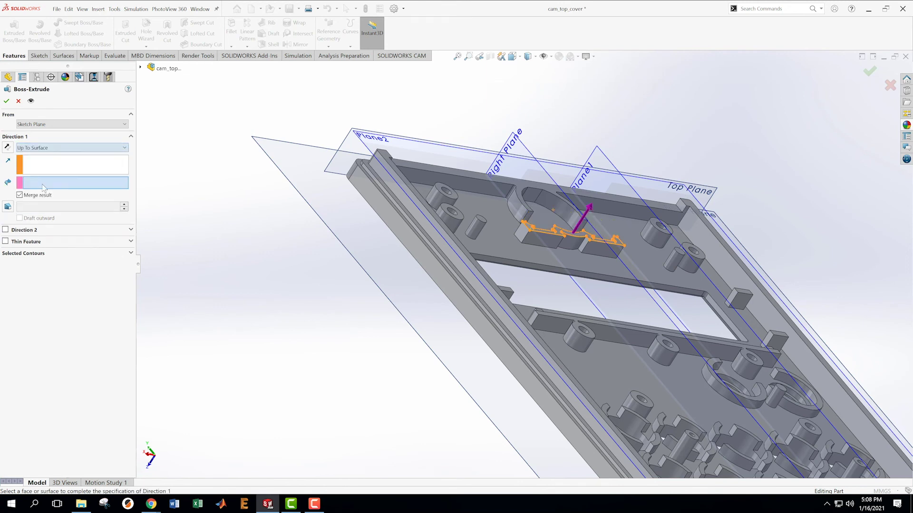
{"action": "left_click", "coordinate": [365, 149]}
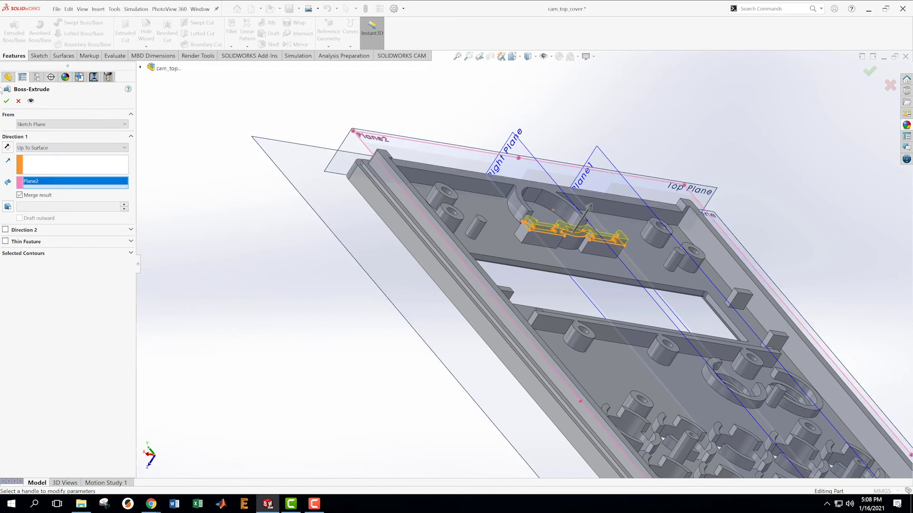
{"action": "left_click", "coordinate": [7, 101]}
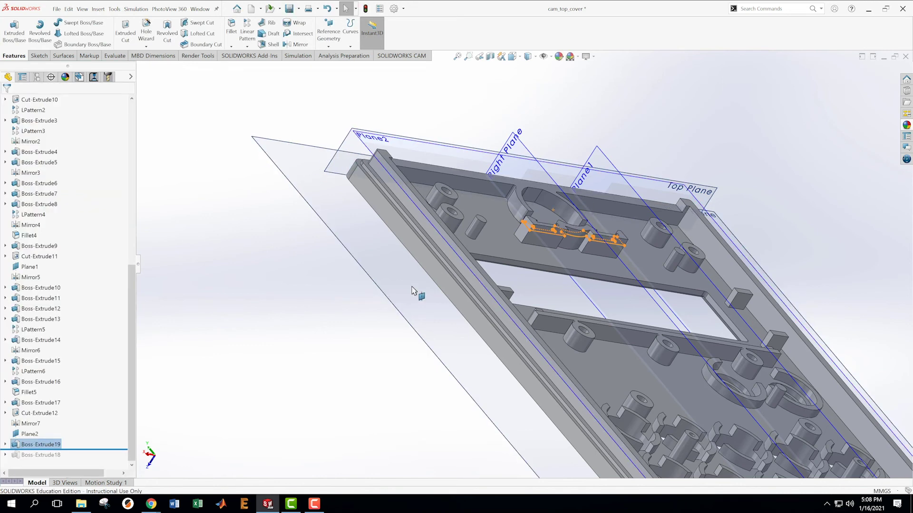
Hide the displayed planes and sketches, and compare the raised clip rib with the top face of the arc-shaped rib
{"action": "middle_click_drag", "start_coordinate": [412, 290], "coordinate": [601, 205]}
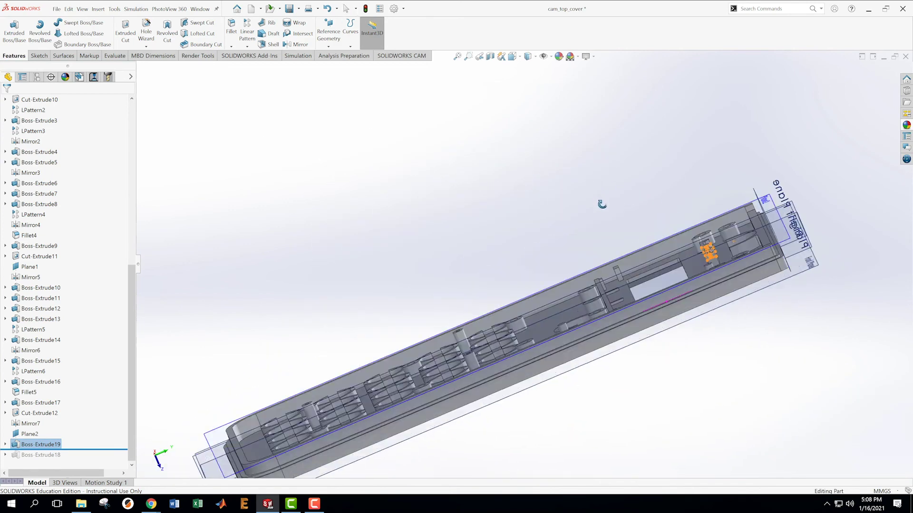
{"action": "scroll", "coordinate": [722, 244], "scroll_direction": "down", "scroll_amount": 10}
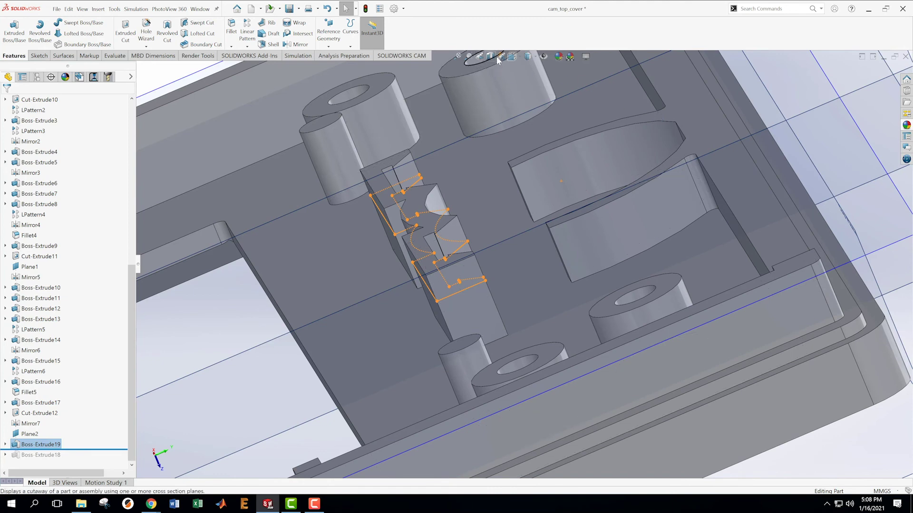
{"action": "left_click", "coordinate": [543, 57]}
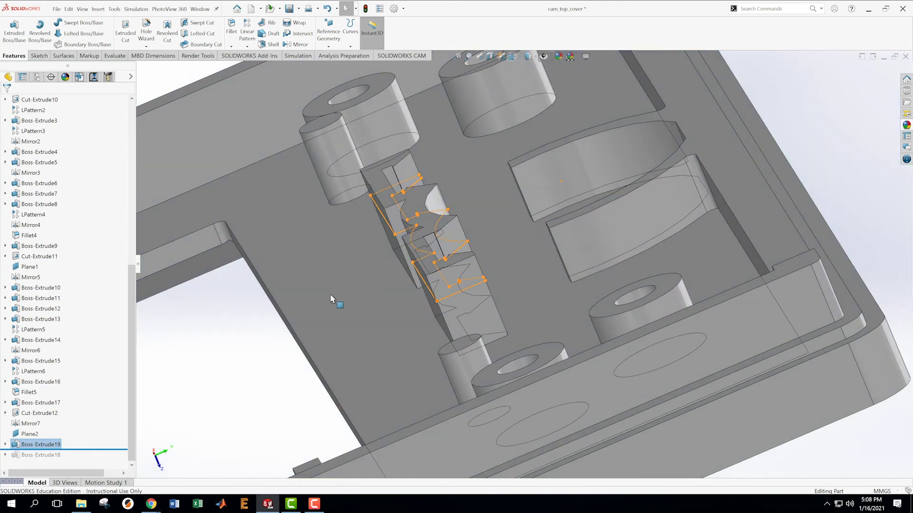
{"action": "left_click", "coordinate": [330, 295]}
{"action": "left_click", "coordinate": [259, 352]}
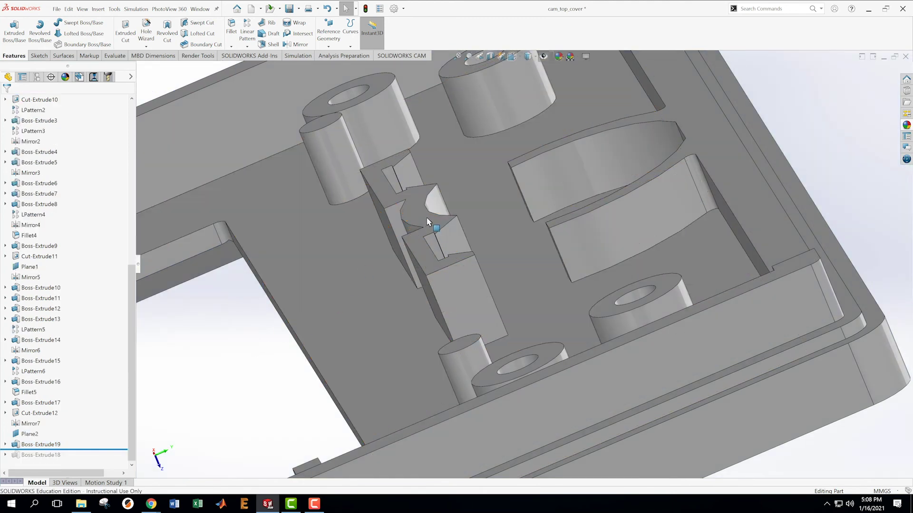
{"action": "left_click", "coordinate": [523, 164]}
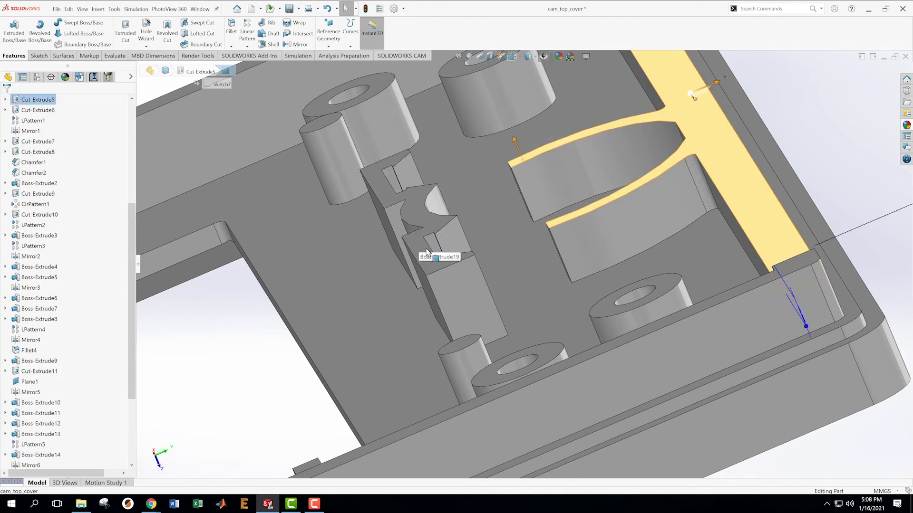
{"action": "scroll", "coordinate": [497, 264], "scroll_direction": "up", "scroll_amount": 3}
{"action": "middle_click_drag", "start_coordinate": [500, 262], "coordinate": [481, 199]}
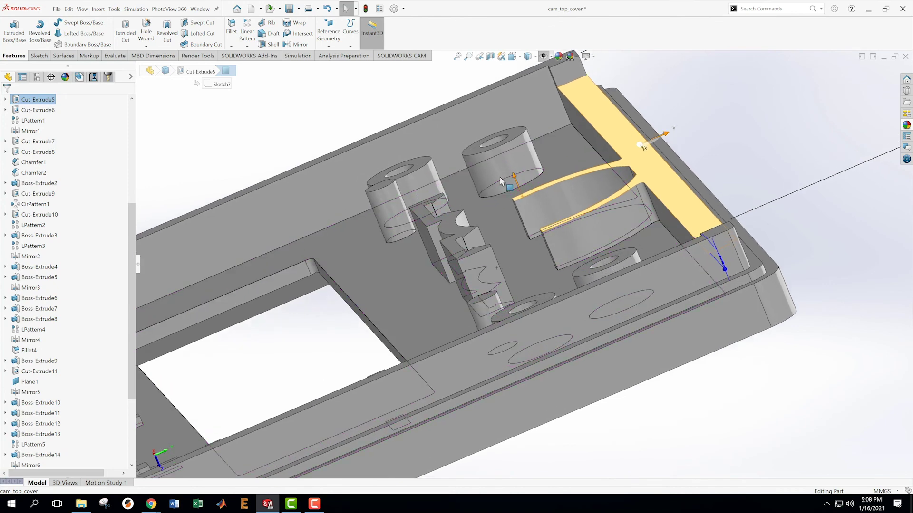
Roll the feature history forward past Boss-Extrude18 to restore the small support block beside the clip rib
{"action": "left_click", "coordinate": [235, 141]}
{"action": "scroll", "coordinate": [377, 264], "scroll_direction": "up", "scroll_amount": 5}
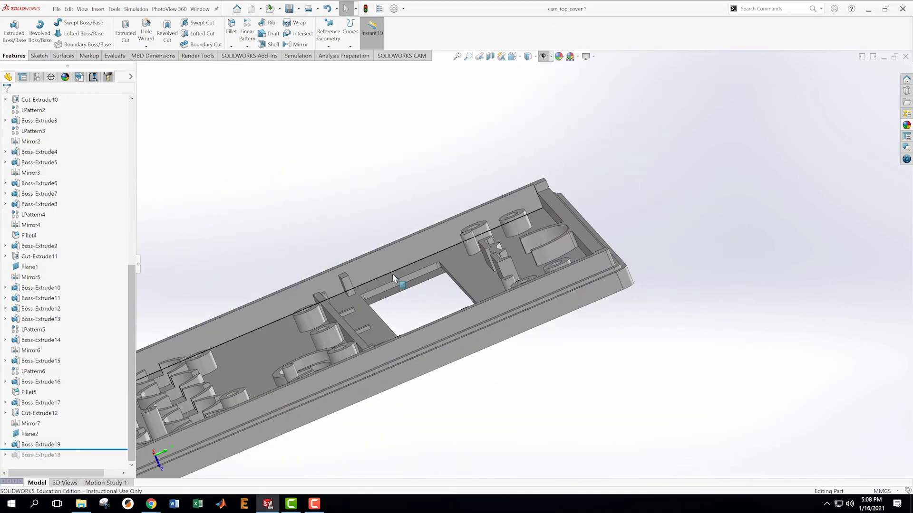
{"action": "middle_click_drag", "start_coordinate": [634, 169], "coordinate": [654, 250]}
{"action": "scroll", "coordinate": [651, 288], "scroll_direction": "up", "scroll_amount": 3}
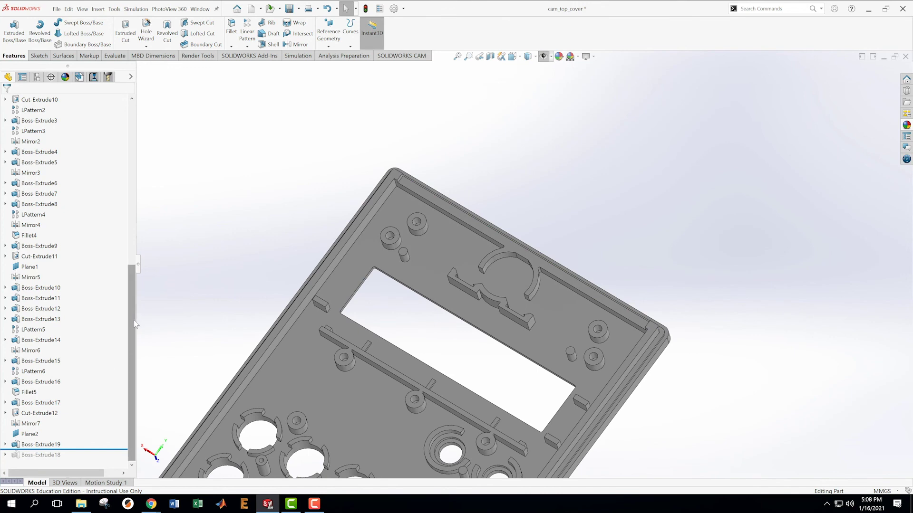
{"action": "left_click_drag", "start_coordinate": [82, 449], "coordinate": [83, 459]}
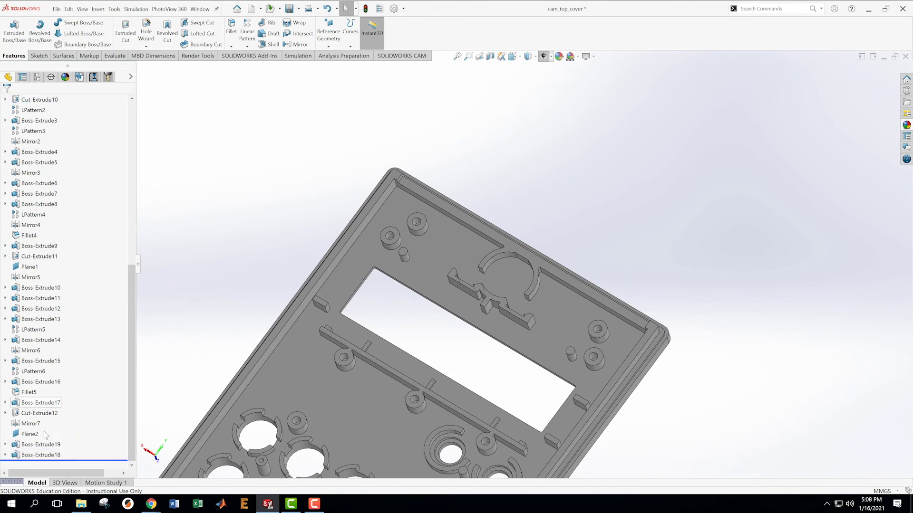
Edit the support block's extrusion, Boss-Extrude18, and set its blind depth to 2.90 mm
{"action": "right_click", "coordinate": [41, 455]}
{"action": "left_click", "coordinate": [43, 317]}
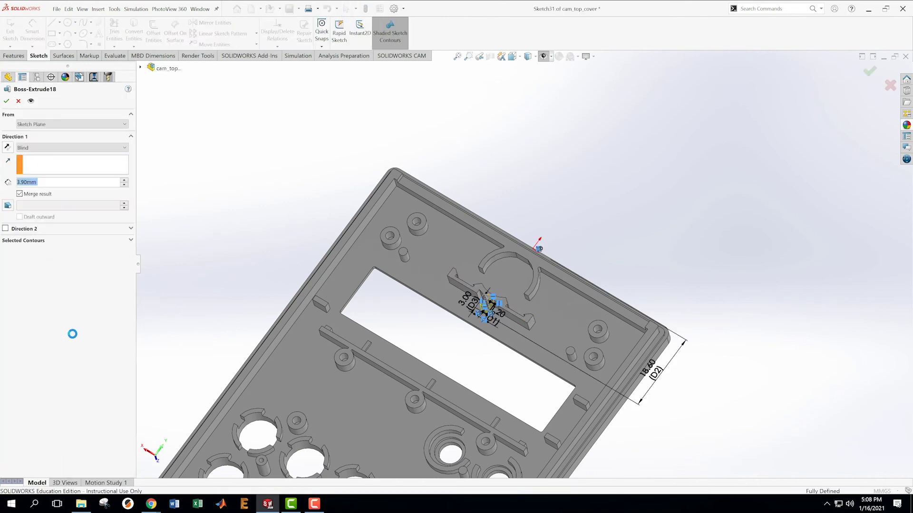
{"action": "left_click_drag", "start_coordinate": [44, 182], "coordinate": [9, 187]}
{"action": "type", "text": "2.9"}
{"action": "key", "text": "Return"}
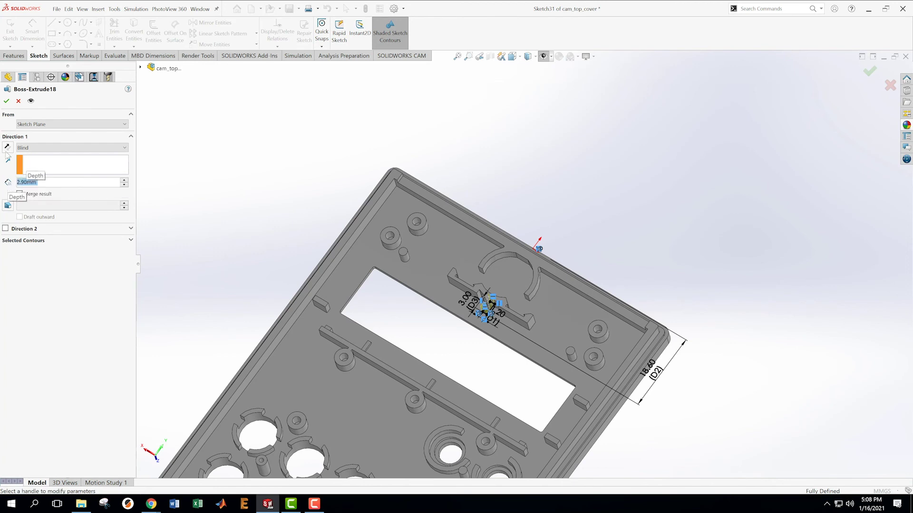
{"action": "left_click", "coordinate": [6, 102]}
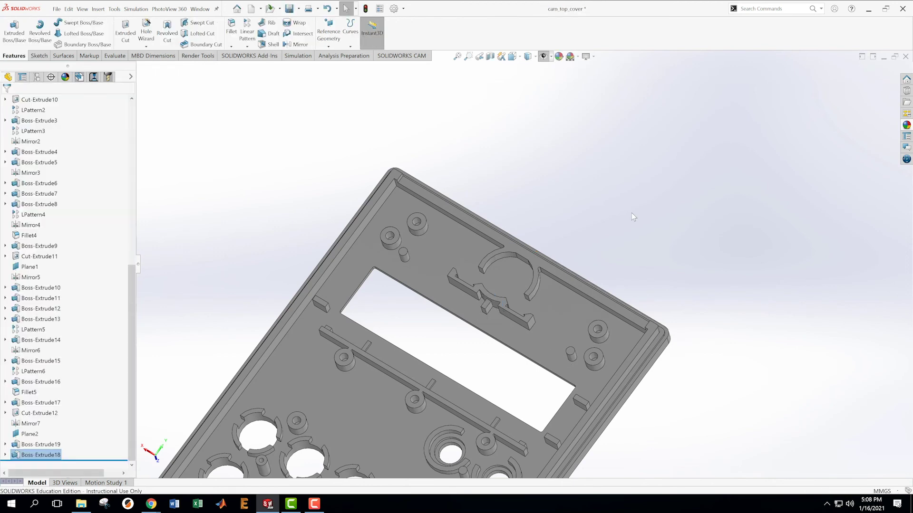
Examine the cover's interior for missing details, checking the key holes, posts, ribs, display window surround and clip area
{"action": "scroll", "coordinate": [566, 335], "scroll_direction": "up", "scroll_amount": 3}
{"action": "middle_click_drag", "start_coordinate": [554, 368], "coordinate": [564, 406]}
{"action": "scroll", "coordinate": [564, 405], "scroll_direction": "up", "scroll_amount": 5}
{"action": "middle_click_drag", "start_coordinate": [556, 356], "coordinate": [561, 267]}
{"action": "scroll", "coordinate": [517, 199], "scroll_direction": "down", "scroll_amount": 6}
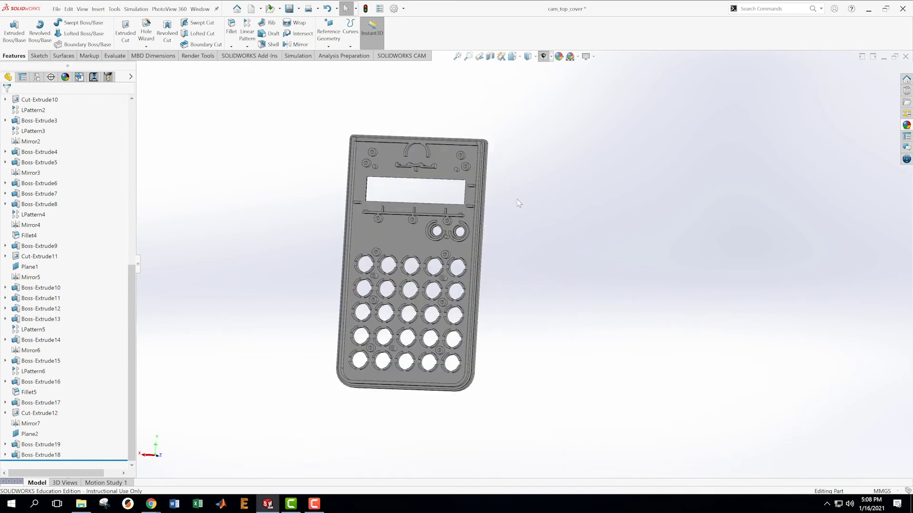
{"action": "middle_click_drag", "start_coordinate": [498, 313], "coordinate": [515, 302]}
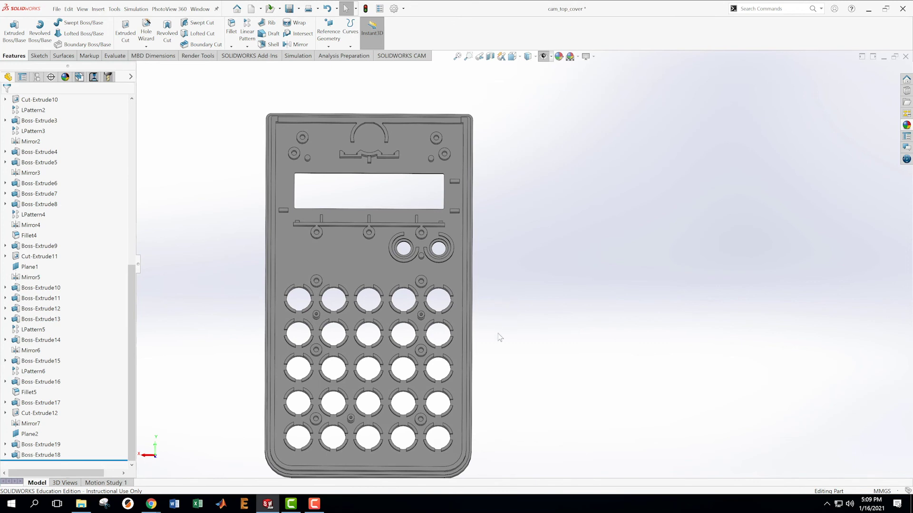
{"action": "scroll", "coordinate": [451, 456], "scroll_direction": "down", "scroll_amount": 1}
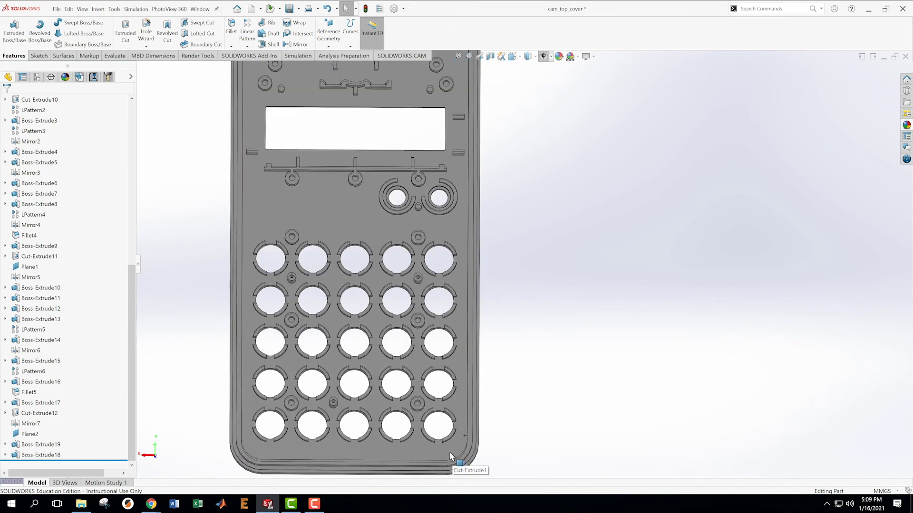
{"action": "scroll", "coordinate": [449, 453], "scroll_direction": "down", "scroll_amount": 2}
{"action": "scroll", "coordinate": [408, 438], "scroll_direction": "up", "scroll_amount": 1}
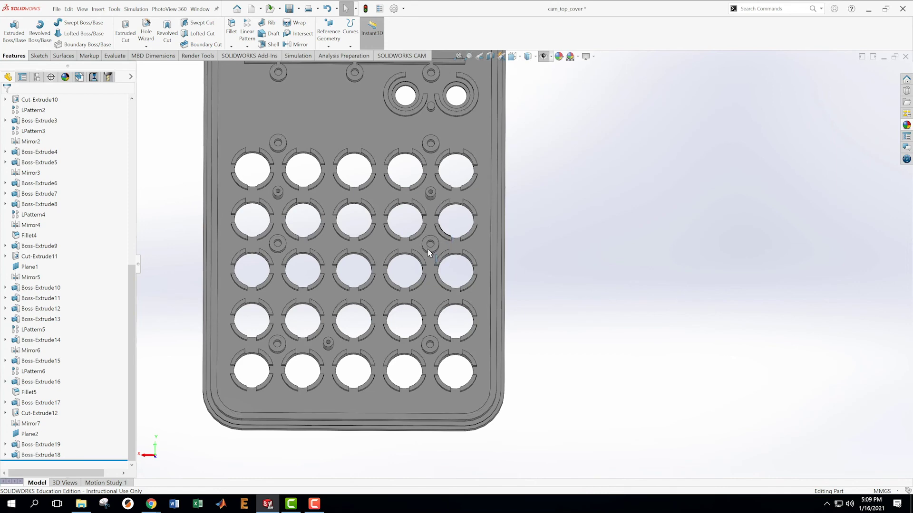
{"action": "scroll", "coordinate": [429, 253], "scroll_direction": "up", "scroll_amount": 3}
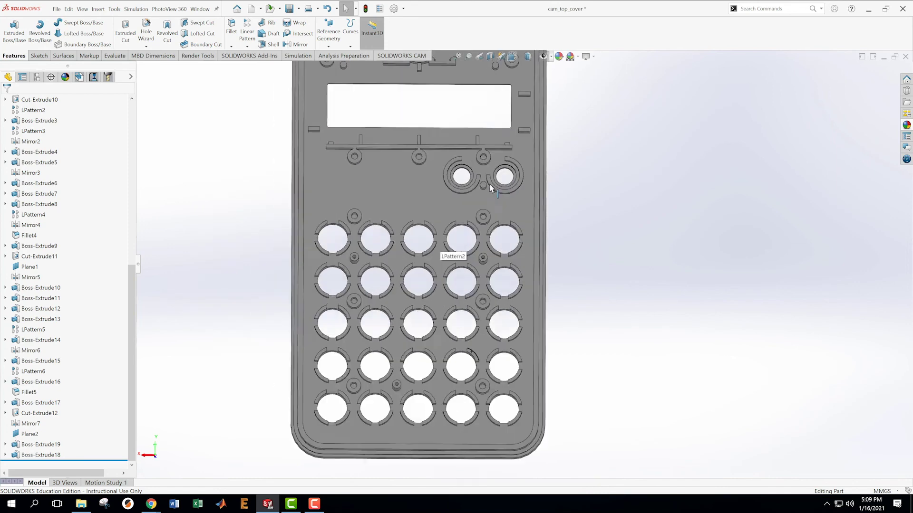
{"action": "scroll", "coordinate": [489, 188], "scroll_direction": "down", "scroll_amount": 2}
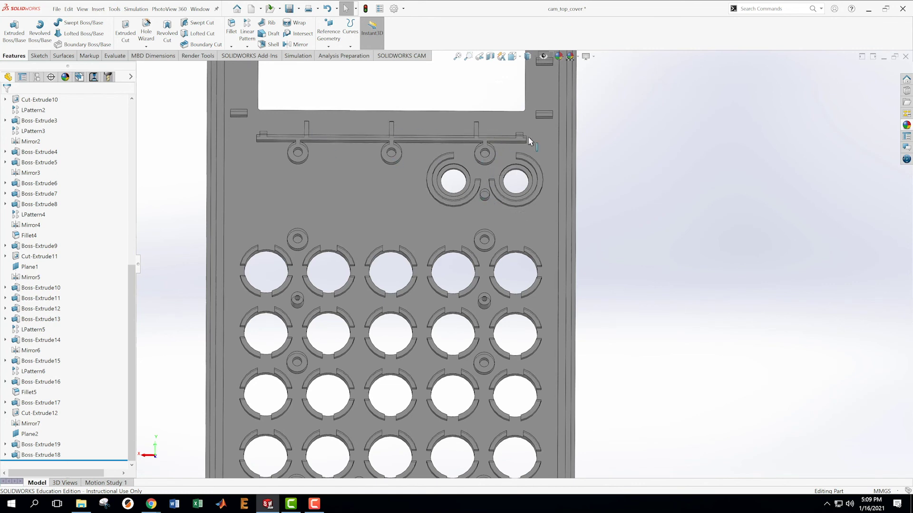
{"action": "scroll", "coordinate": [451, 178], "scroll_direction": "up", "scroll_amount": 4}
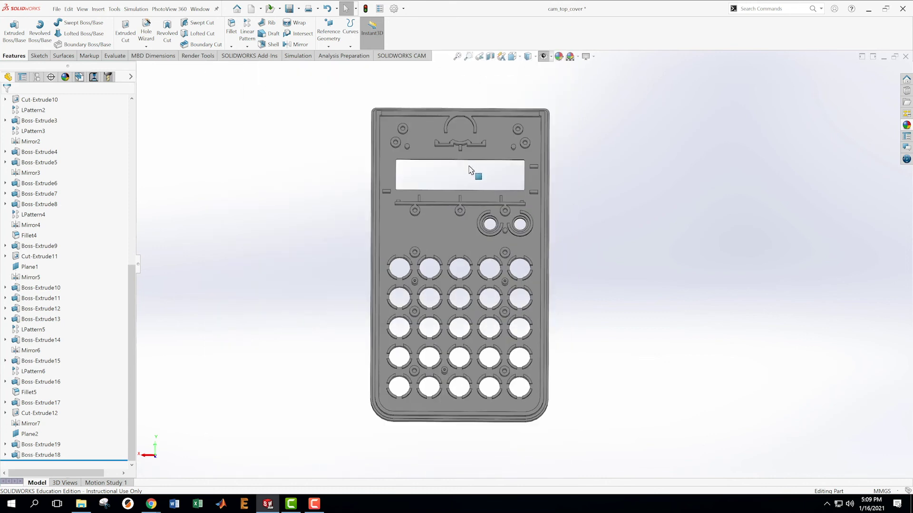
{"action": "scroll", "coordinate": [469, 166], "scroll_direction": "down", "scroll_amount": 3}
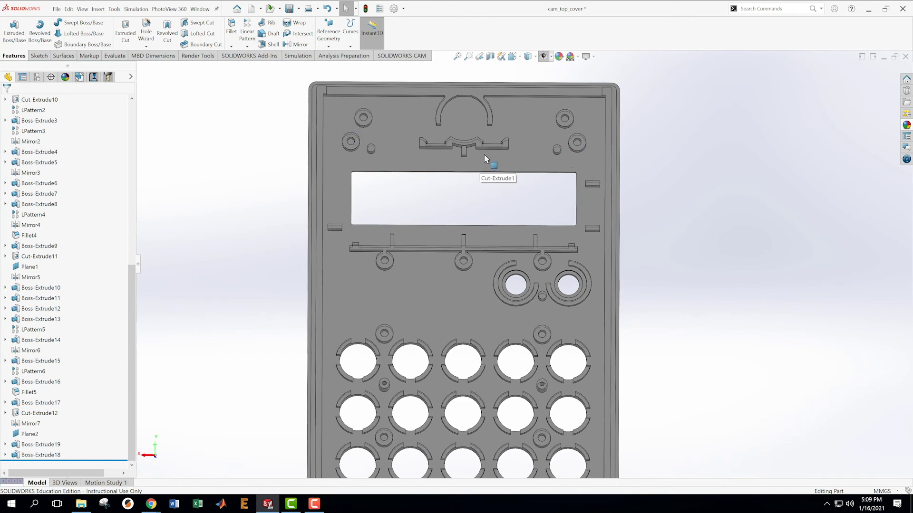
{"action": "scroll", "coordinate": [521, 151], "scroll_direction": "up", "scroll_amount": 3}
{"action": "scroll", "coordinate": [532, 154], "scroll_direction": "down", "scroll_amount": 3}
{"action": "scroll", "coordinate": [473, 279], "scroll_direction": "down", "scroll_amount": 3}
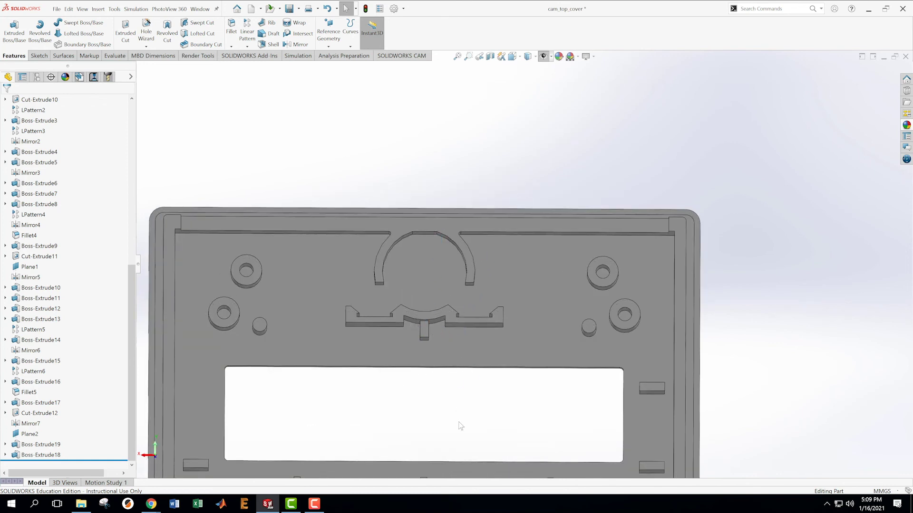
{"action": "scroll", "coordinate": [456, 414], "scroll_direction": "up", "scroll_amount": 2}
{"action": "scroll", "coordinate": [455, 405], "scroll_direction": "up", "scroll_amount": 2}
{"action": "scroll", "coordinate": [498, 359], "scroll_direction": "up", "scroll_amount": 1}
Fillet the perimeter edge of the cover's outer front face with a 2 mm radius
{"action": "middle_click_drag", "start_coordinate": [613, 321], "coordinate": [387, 203]}
{"action": "scroll", "coordinate": [529, 403], "scroll_direction": "down", "scroll_amount": 2}
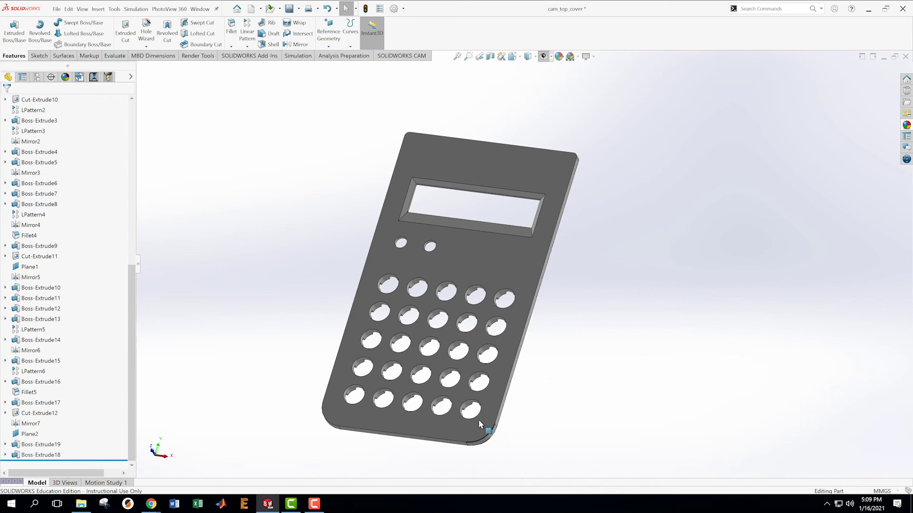
{"action": "left_click", "coordinate": [231, 46]}
{"action": "left_click", "coordinate": [252, 56]}
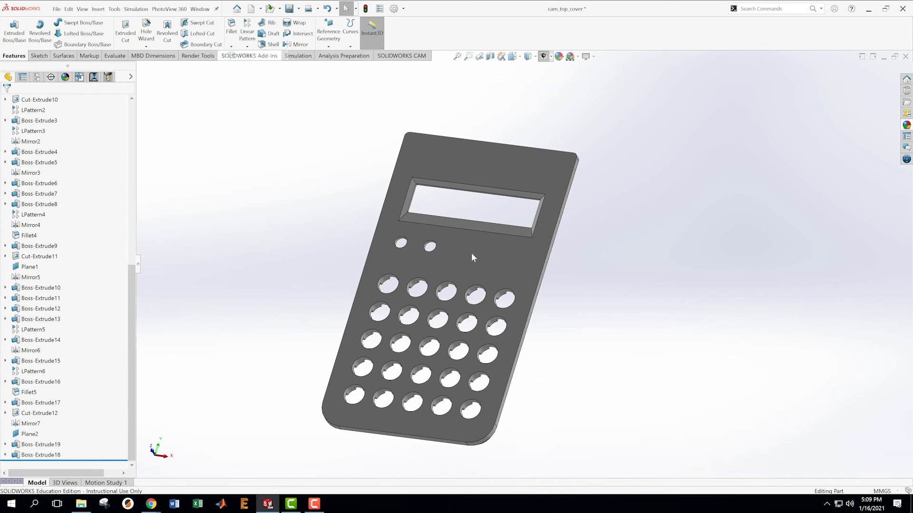
{"action": "left_click", "coordinate": [490, 439]}
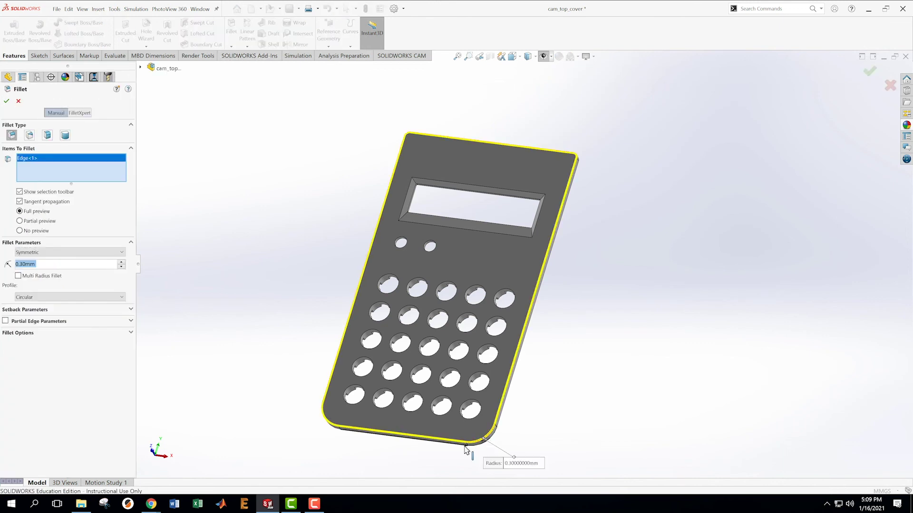
{"action": "type", "text": "2"}
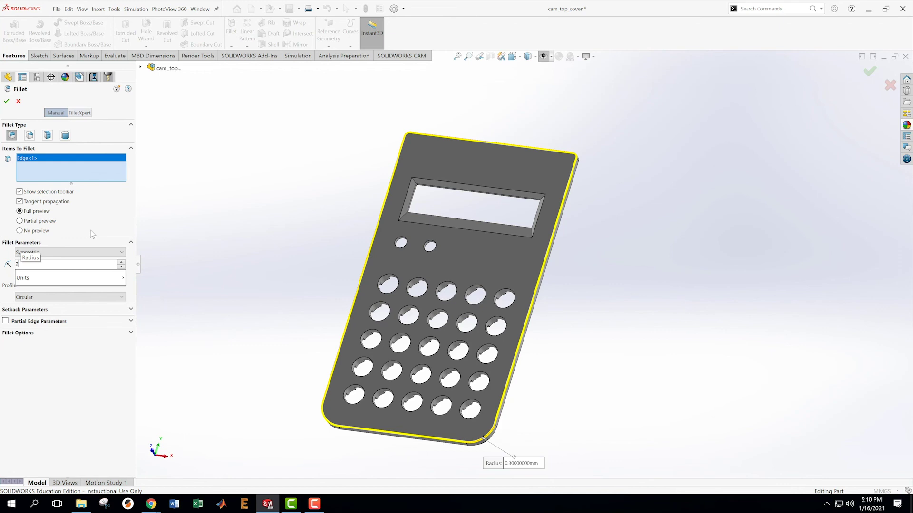
{"action": "key", "text": "Return"}
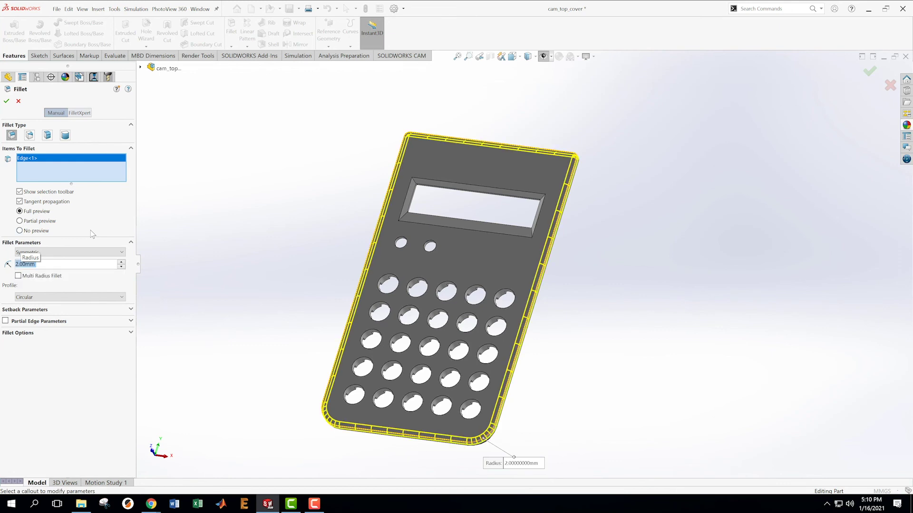
{"action": "left_click", "coordinate": [6, 102]}
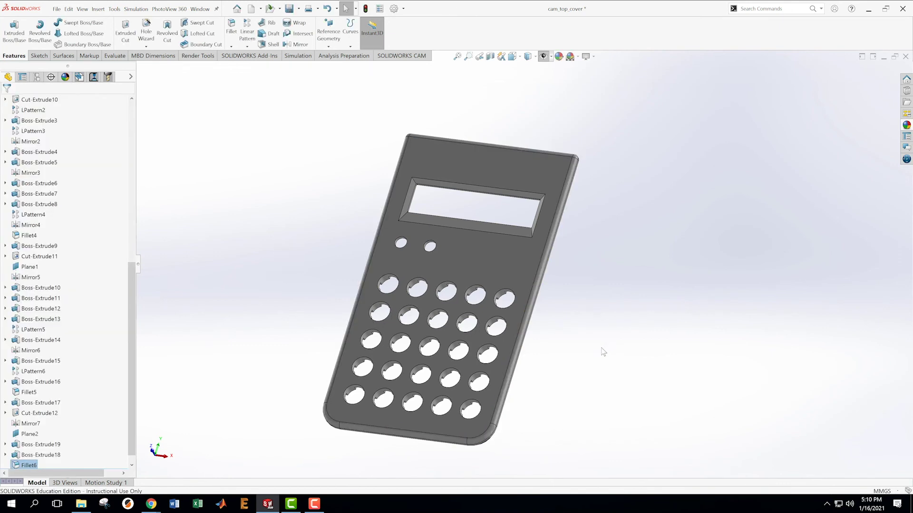
Turn the cover to face its outer front side and save the cam_top_cover part
{"action": "middle_click_drag", "start_coordinate": [607, 317], "coordinate": [544, 372]}
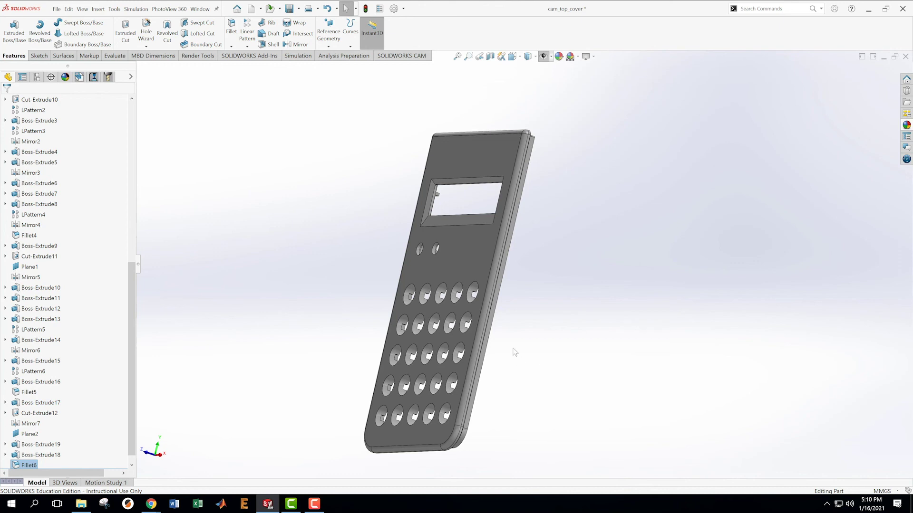
{"action": "key", "text": "ctrl+1"}
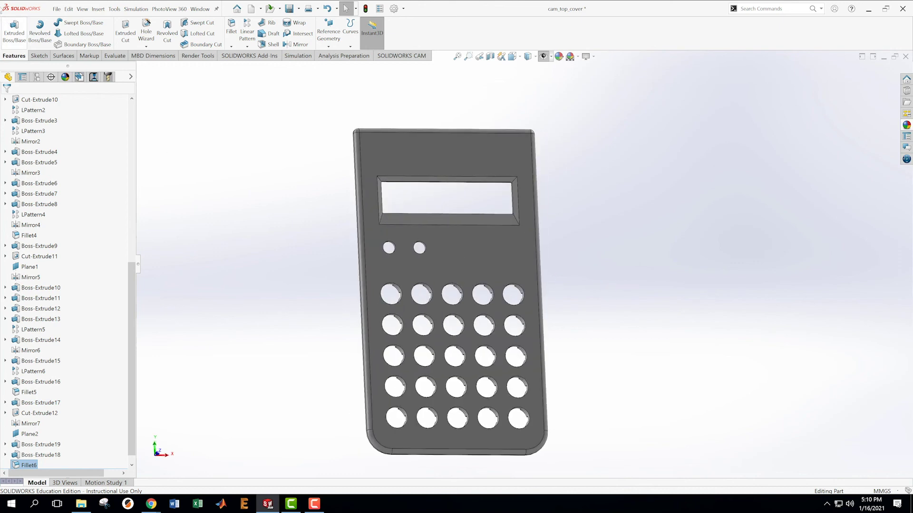
{"action": "left_click", "coordinate": [56, 8]}
{"action": "mouse_move", "coordinate": [68, 8]}
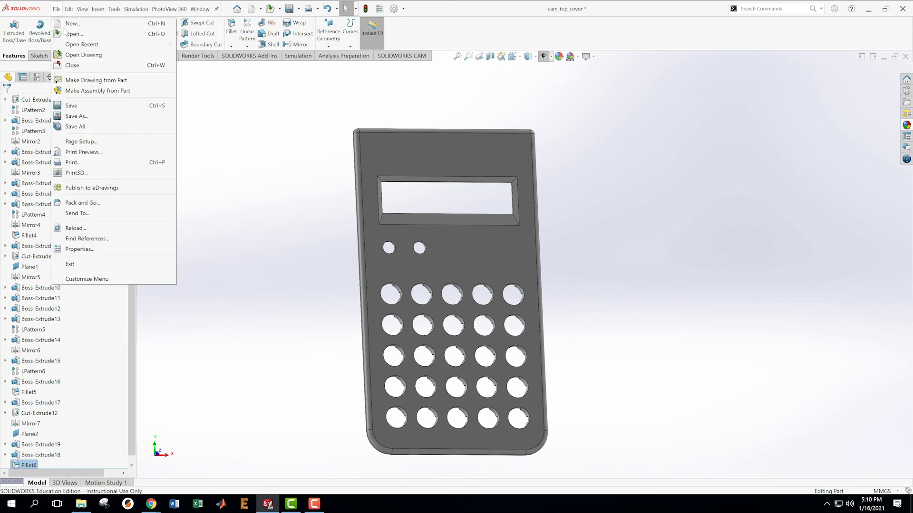
{"action": "left_click", "coordinate": [85, 105]}
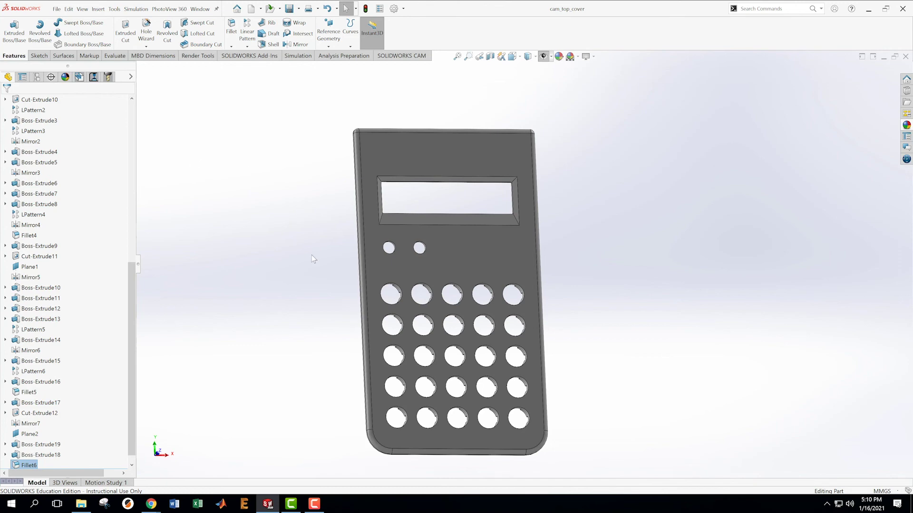
Inspect the cover from inside and outside, checking the rounded outer edge and the interior features
{"action": "middle_click_drag", "start_coordinate": [323, 252], "coordinate": [533, 164]}
{"action": "scroll", "coordinate": [334, 298], "scroll_direction": "down", "scroll_amount": 5}
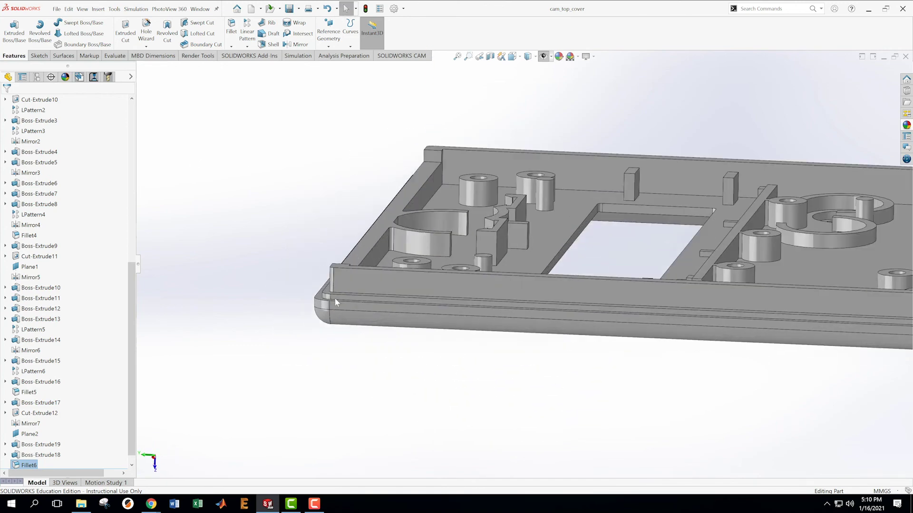
{"action": "scroll", "coordinate": [449, 333], "scroll_direction": "up", "scroll_amount": 5}
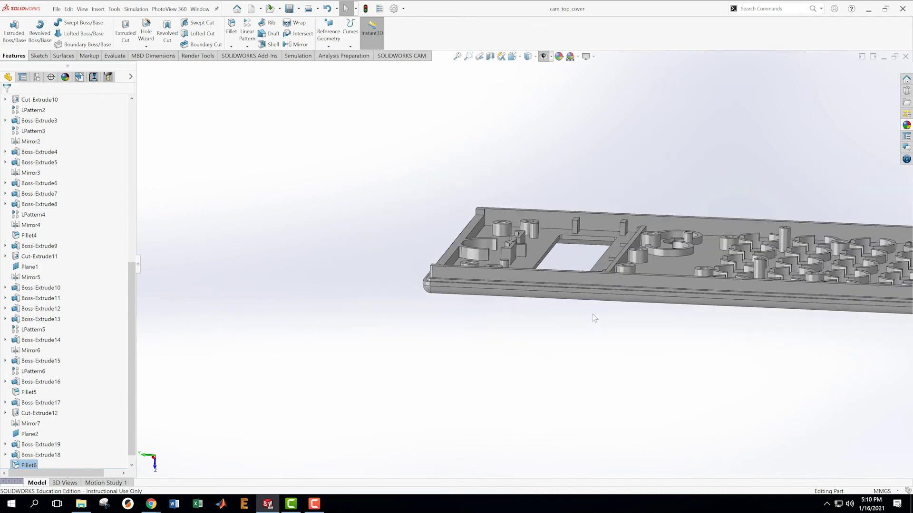
{"action": "middle_click_drag", "start_coordinate": [594, 318], "coordinate": [573, 125]}
{"action": "scroll", "coordinate": [839, 297], "scroll_direction": "up", "scroll_amount": 2}
{"action": "scroll", "coordinate": [696, 298], "scroll_direction": "down", "scroll_amount": 2}
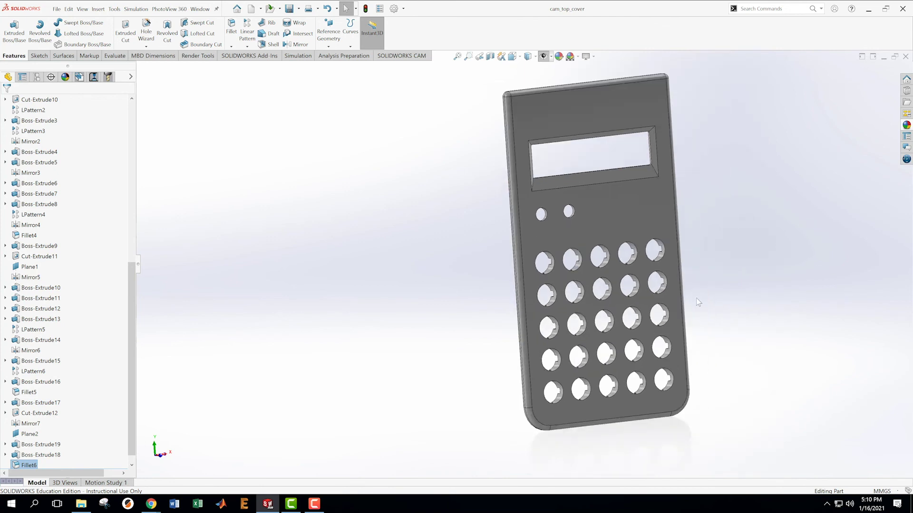
{"action": "scroll", "coordinate": [661, 243], "scroll_direction": "up", "scroll_amount": 3}
{"action": "scroll", "coordinate": [661, 218], "scroll_direction": "down", "scroll_amount": 2}
{"action": "middle_click_drag", "start_coordinate": [660, 219], "coordinate": [532, 306]}
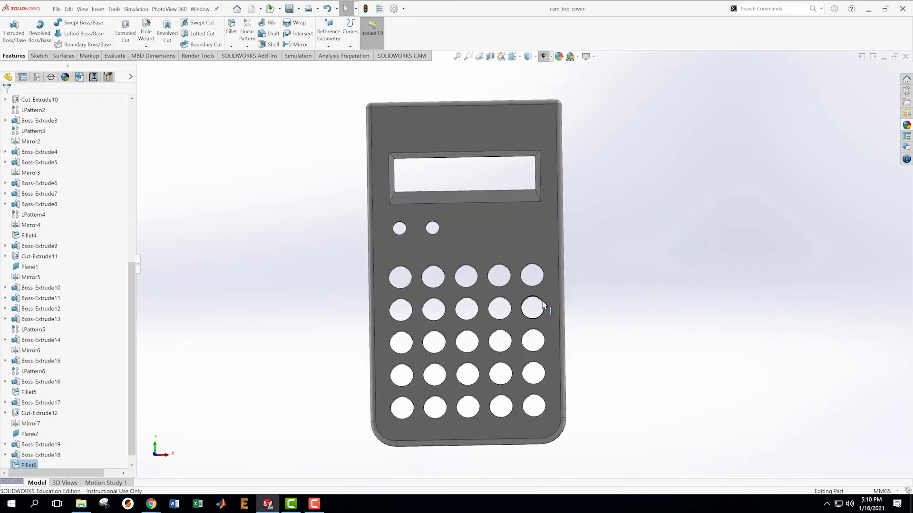
Check the mass properties of the cam_top_cover part and close the report
{"action": "left_click", "coordinate": [114, 56]}
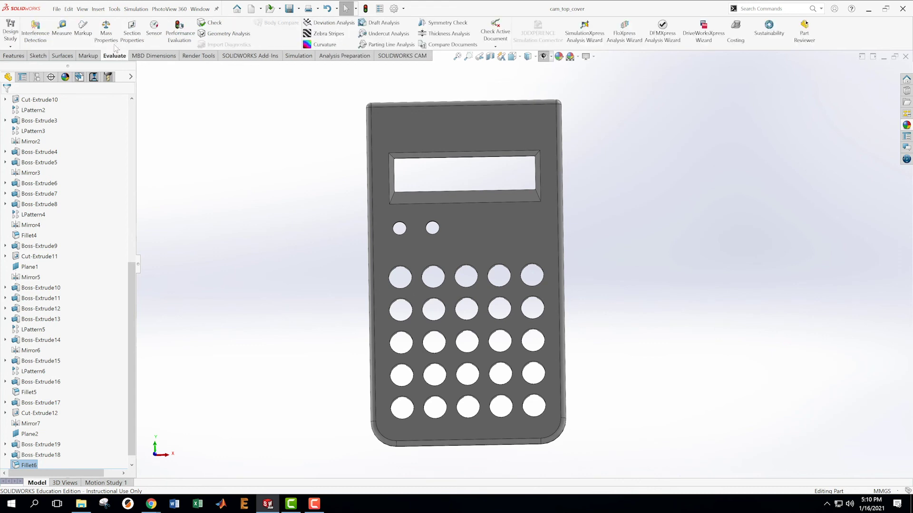
{"action": "left_click", "coordinate": [106, 29]}
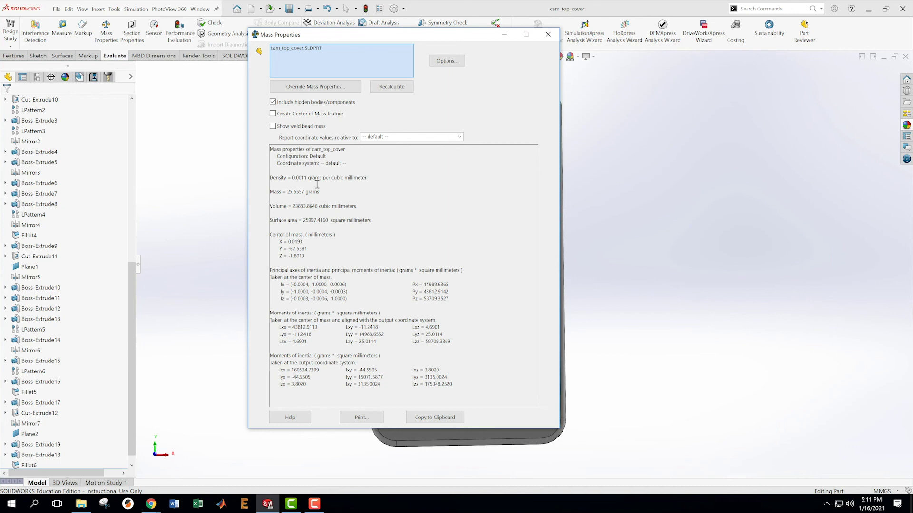
{"action": "left_click", "coordinate": [548, 34]}
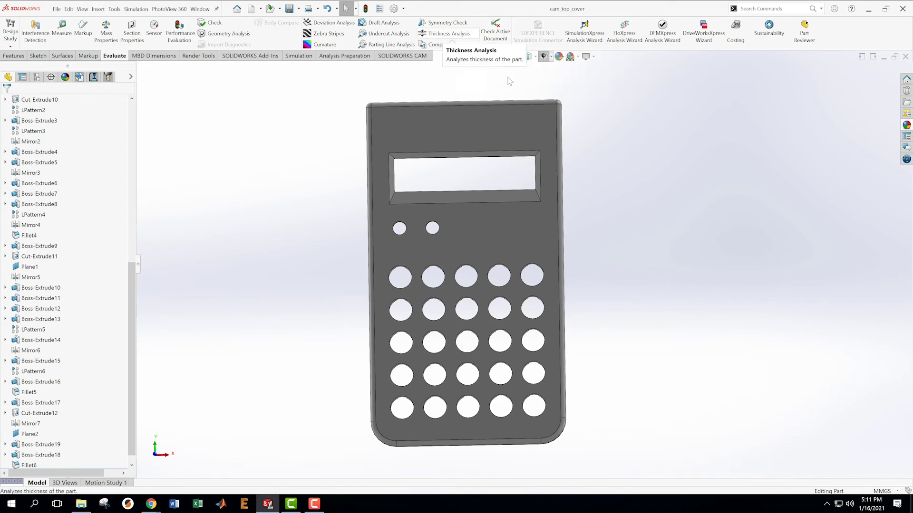
{"action": "middle_click_drag", "start_coordinate": [666, 227], "coordinate": [519, 195]}
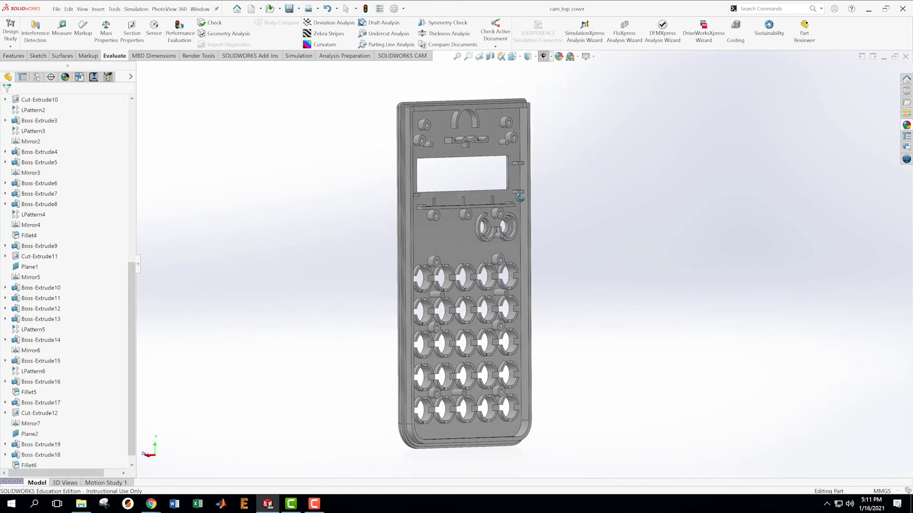
{"action": "scroll", "coordinate": [591, 336], "scroll_direction": "down", "scroll_amount": 3}
{"action": "middle_click_drag", "start_coordinate": [583, 348], "coordinate": [499, 393]}
{"action": "scroll", "coordinate": [499, 393], "scroll_direction": "up", "scroll_amount": 3}
{"action": "scroll", "coordinate": [515, 333], "scroll_direction": "down", "scroll_amount": 3}
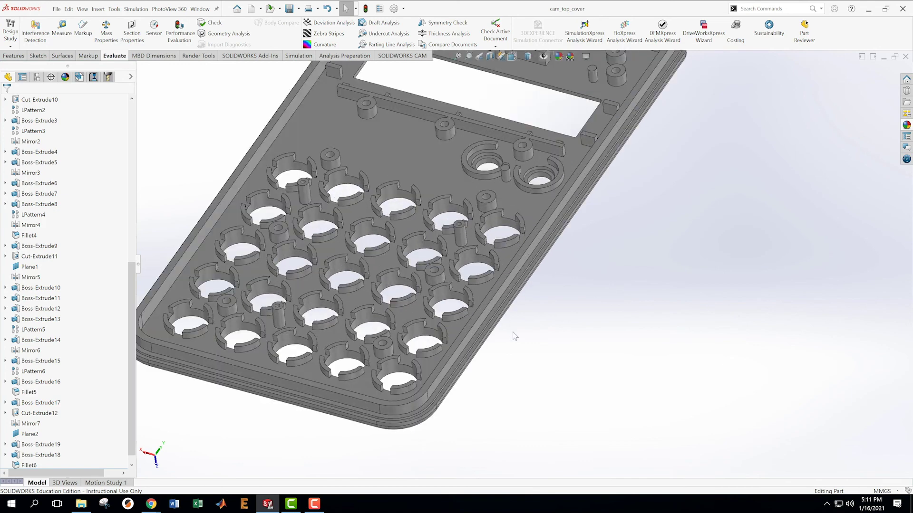
{"action": "middle_click_drag", "start_coordinate": [516, 332], "coordinate": [536, 347]}
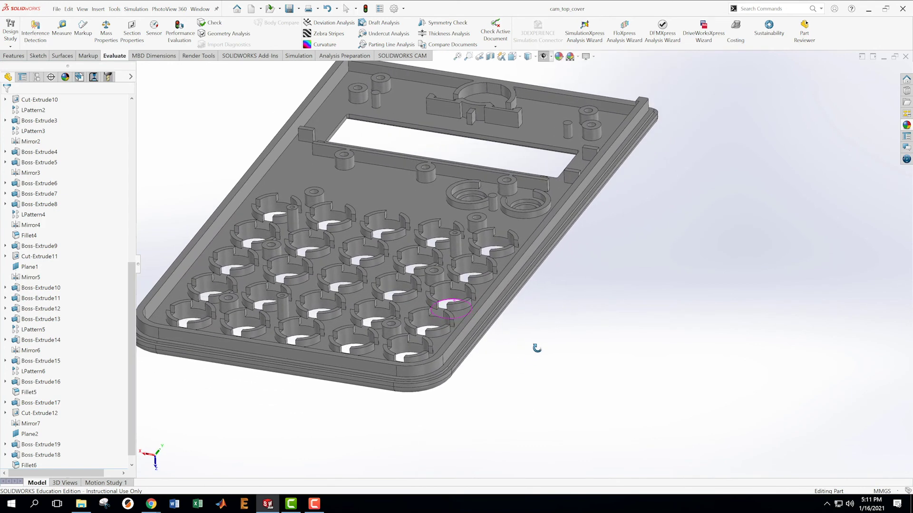
Turn on perspective display for the cover and set the view to the Front orientation
{"action": "scroll", "coordinate": [488, 255], "scroll_direction": "up", "scroll_amount": 3}
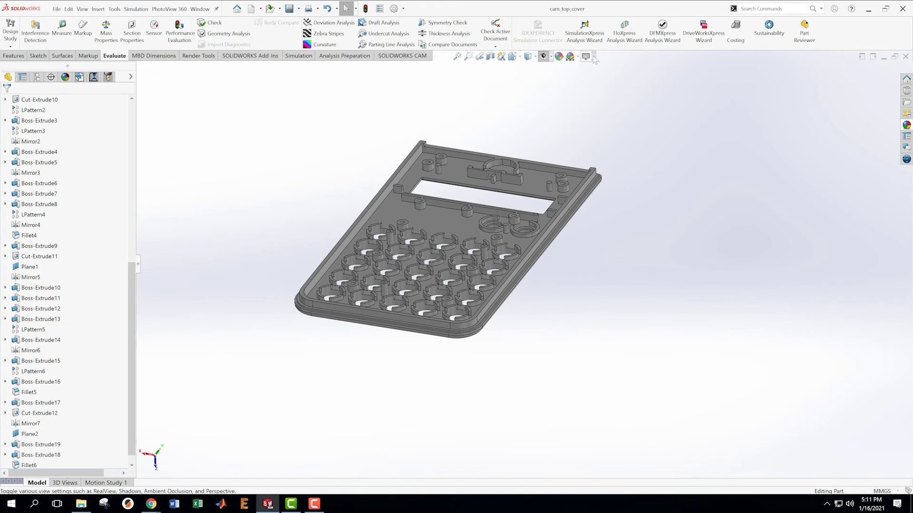
{"action": "left_click", "coordinate": [577, 57]}
{"action": "left_click", "coordinate": [637, 100]}
{"action": "middle_click_drag", "start_coordinate": [564, 225], "coordinate": [629, 124]}
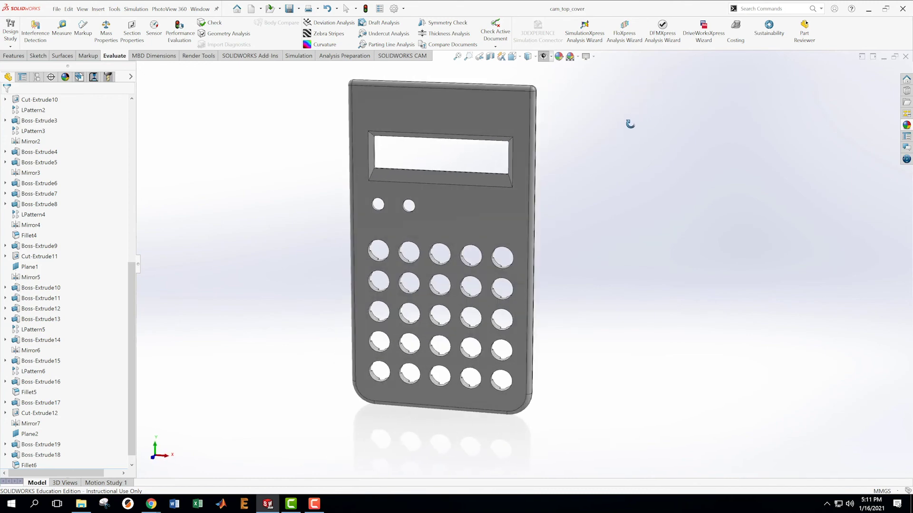
{"action": "left_click", "coordinate": [512, 56]}
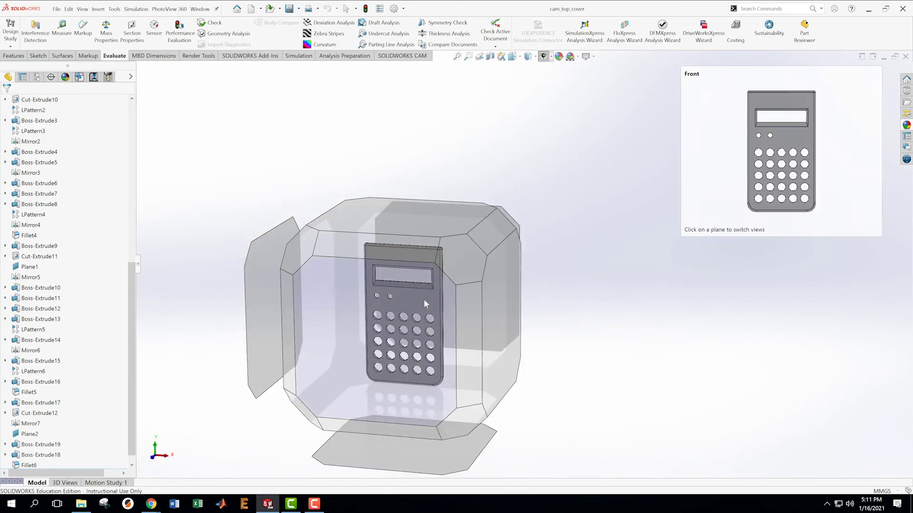
{"action": "left_click", "coordinate": [424, 299]}
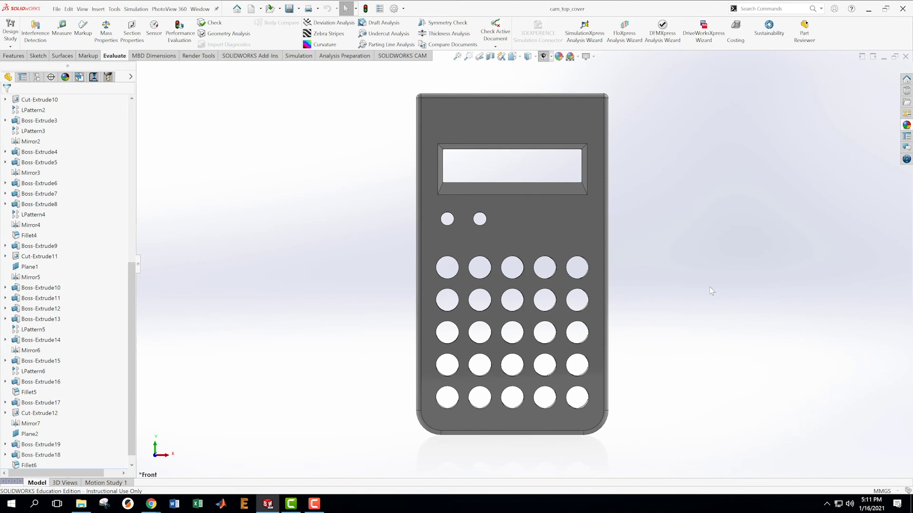
Rotate the cover incrementally about its vertical axis to examine its outer front, side walls and interior features
{"action": "key", "text": "Right"}
{"action": "key", "text": "Right"}
{"action": "key", "text": "Right"}
{"action": "key", "text": "Right"}
{"action": "key", "text": "Right"}
{"action": "key", "text": "Right"}
{"action": "key", "text": "Right"}
{"action": "key", "text": "Right"}
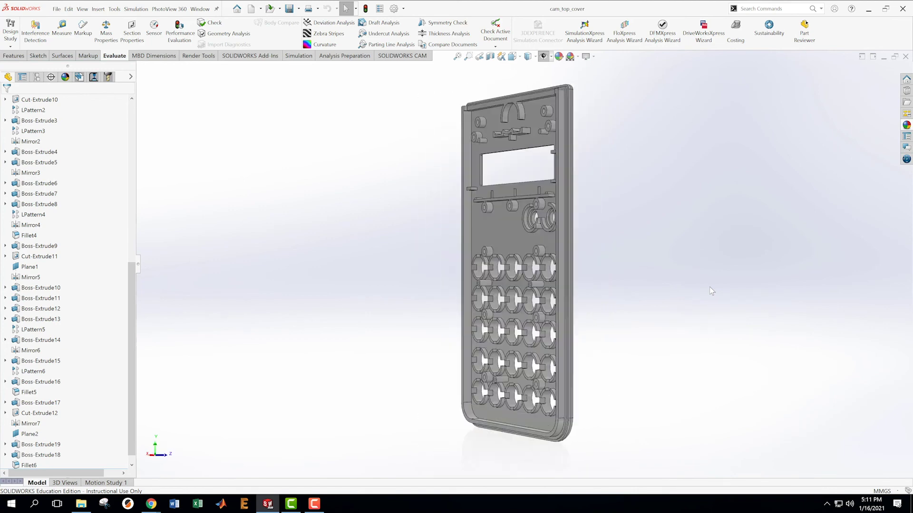
{"action": "key", "text": "Right"}
{"action": "key", "text": "Right"}
{"action": "key", "text": "Right"}
{"action": "key", "text": "Right"}
{"action": "key", "text": "Right"}
{"action": "key", "text": "Right"}
{"action": "key", "text": "Right"}
{"action": "key", "text": "Right"}
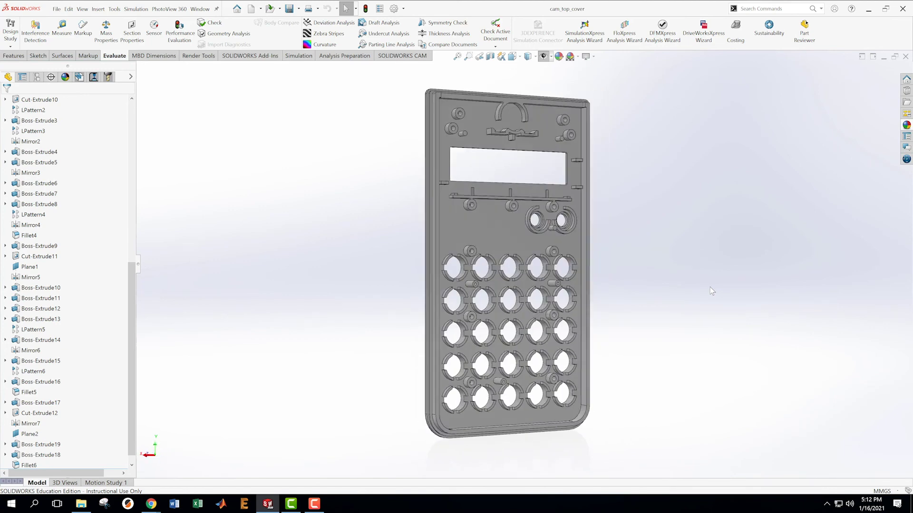
{"action": "key", "text": "Right"}
{"action": "key", "text": "Right"}
{"action": "key", "text": "Right"}
{"action": "key", "text": "Right"}
{"action": "key", "text": "Right"}
{"action": "key", "text": "Right"}
{"action": "key", "text": "Right"}
{"action": "key", "text": "Right"}
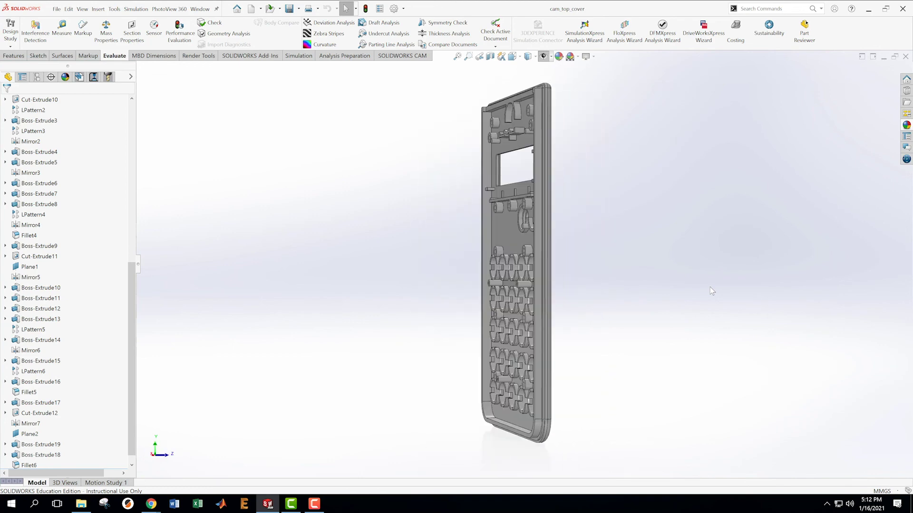
{"action": "key", "text": "Right"}
{"action": "key", "text": "Right"}
{"action": "key", "text": "Right"}
{"action": "key", "text": "Right"}
{"action": "key", "text": "Right"}
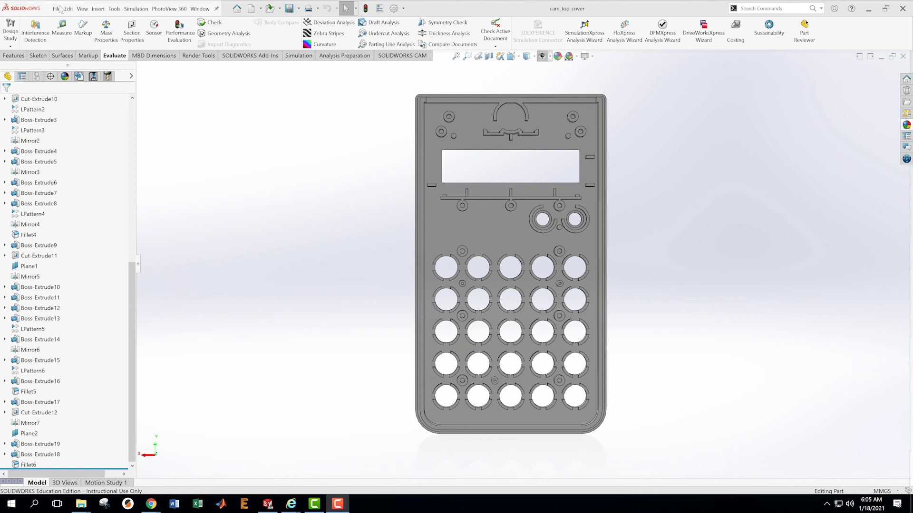
Start a sketch on the long outer side face of the cover's raised inner lip
{"action": "left_click", "coordinate": [392, 249]}
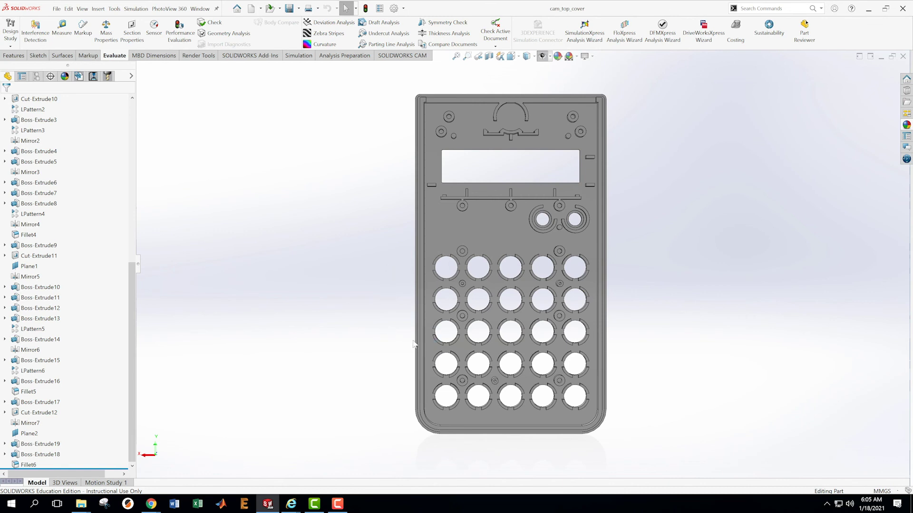
{"action": "middle_click_drag", "start_coordinate": [447, 352], "coordinate": [459, 285]}
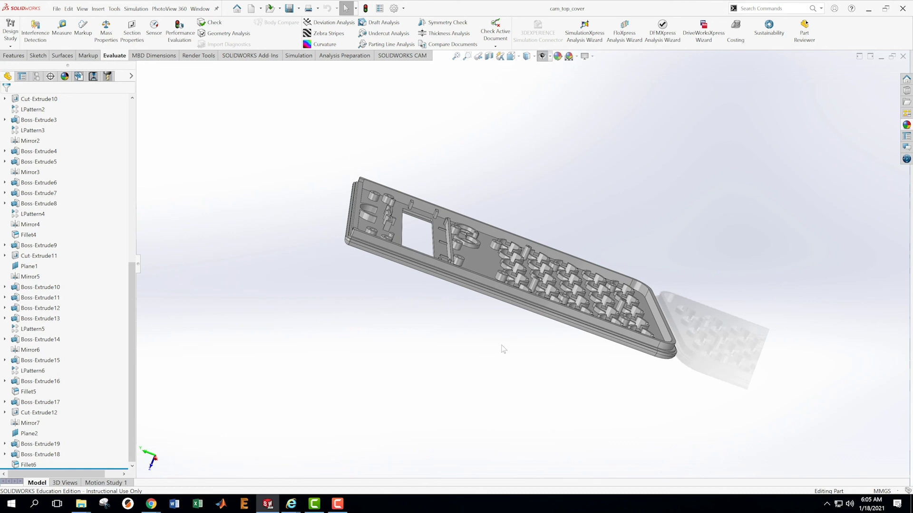
{"action": "scroll", "coordinate": [580, 336], "scroll_direction": "down", "scroll_amount": 5}
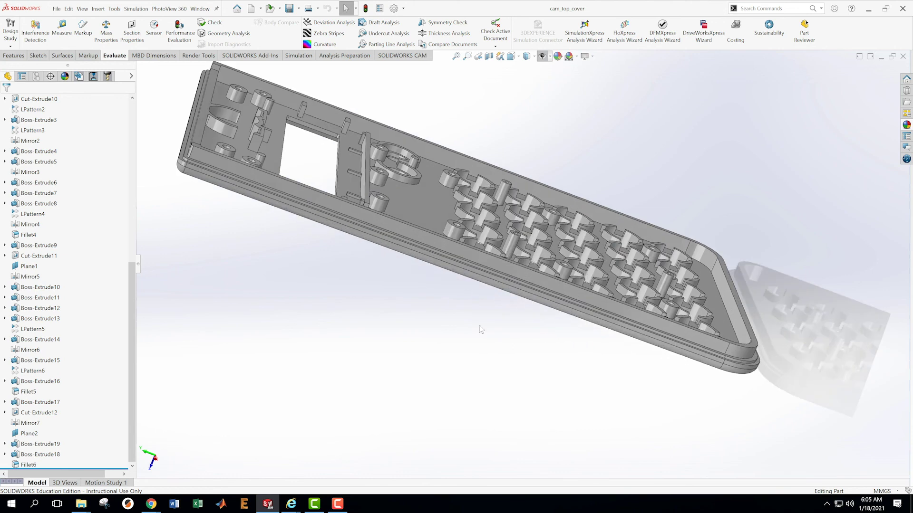
{"action": "right_click", "coordinate": [398, 212]}
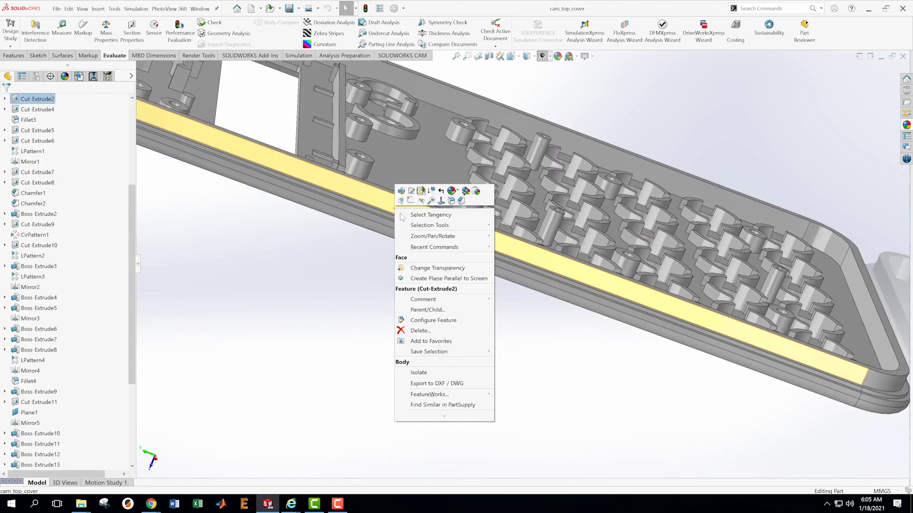
{"action": "left_click", "coordinate": [421, 191]}
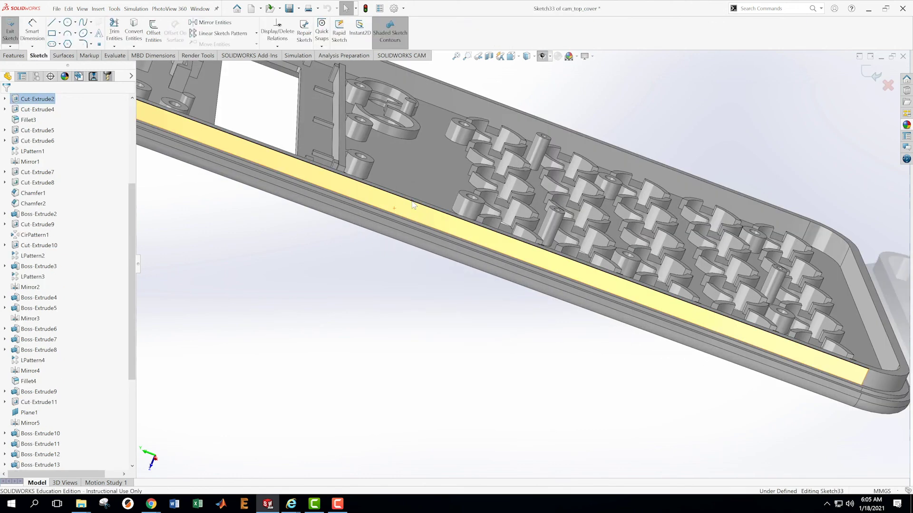
Orient the model to the Left view, square to the new sketch plane on the lip's side face
{"action": "scroll", "coordinate": [41, 459], "scroll_direction": "down", "scroll_amount": 5}
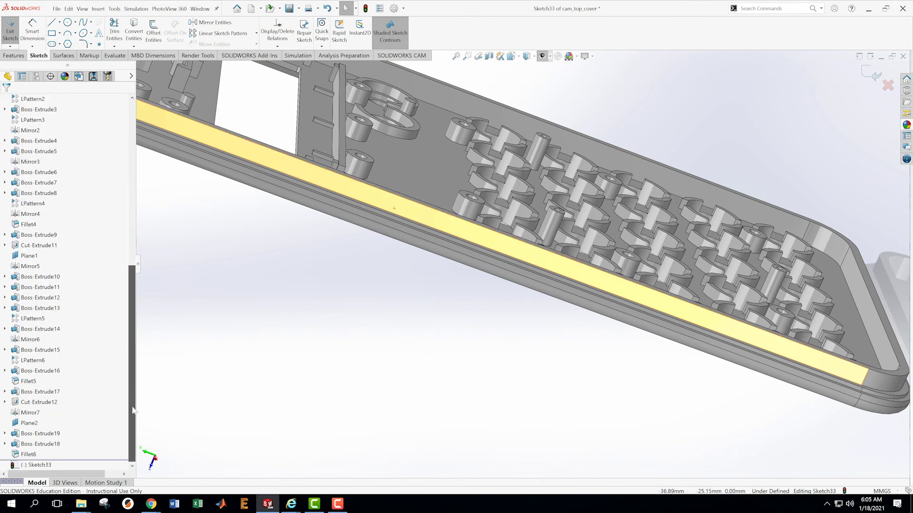
{"action": "right_click", "coordinate": [35, 465]}
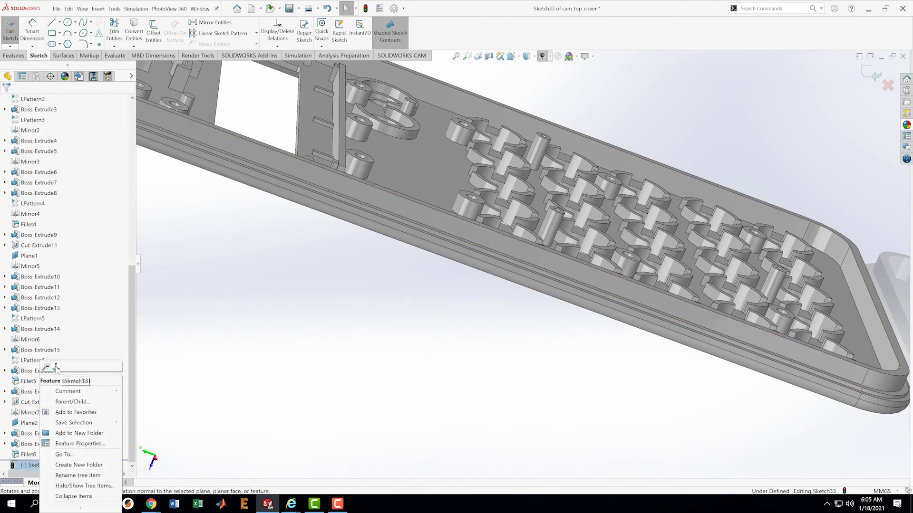
{"action": "left_click", "coordinate": [104, 376]}
{"action": "key", "text": "ctrl+8"}
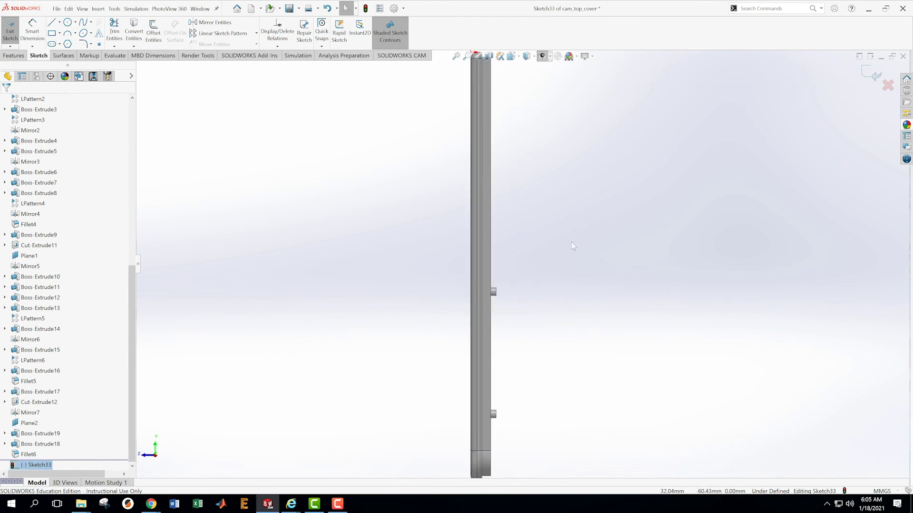
{"action": "key", "text": "f"}
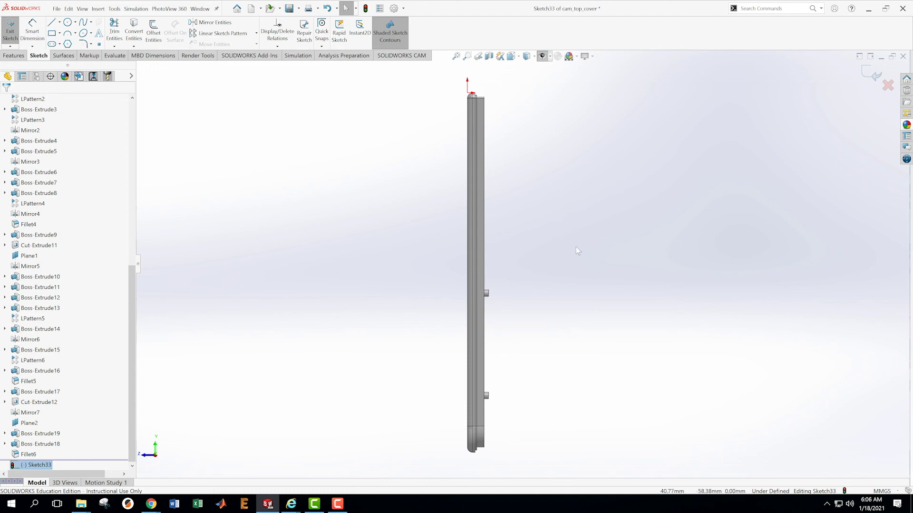
{"action": "middle_click_drag", "start_coordinate": [655, 245], "coordinate": [466, 248]}
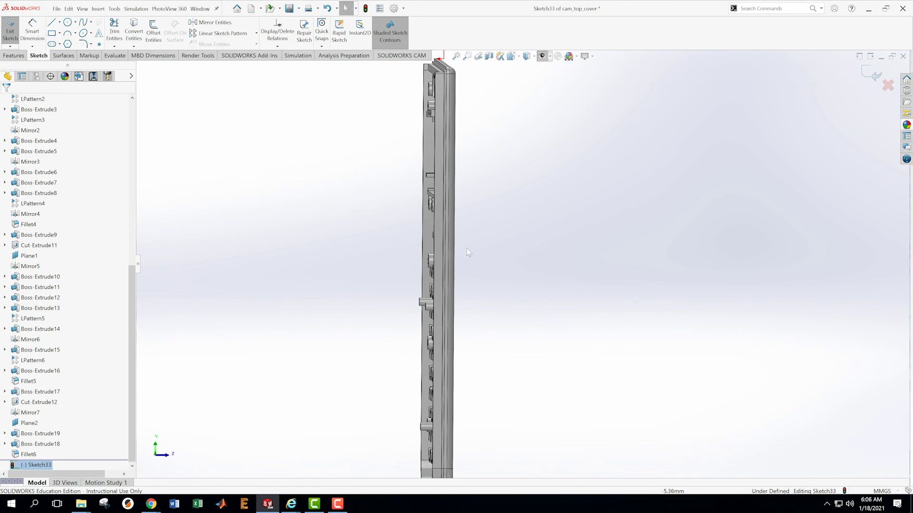
{"action": "left_click", "coordinate": [517, 57]}
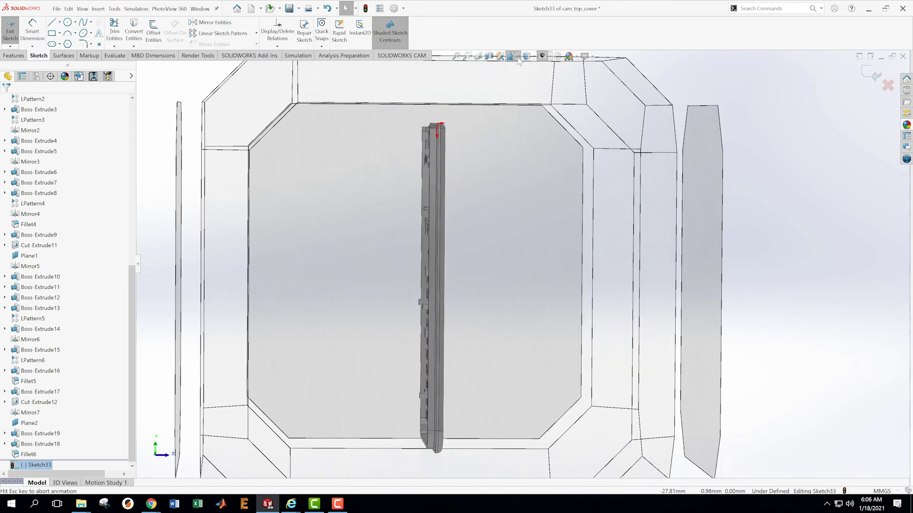
{"action": "left_click", "coordinate": [431, 292]}
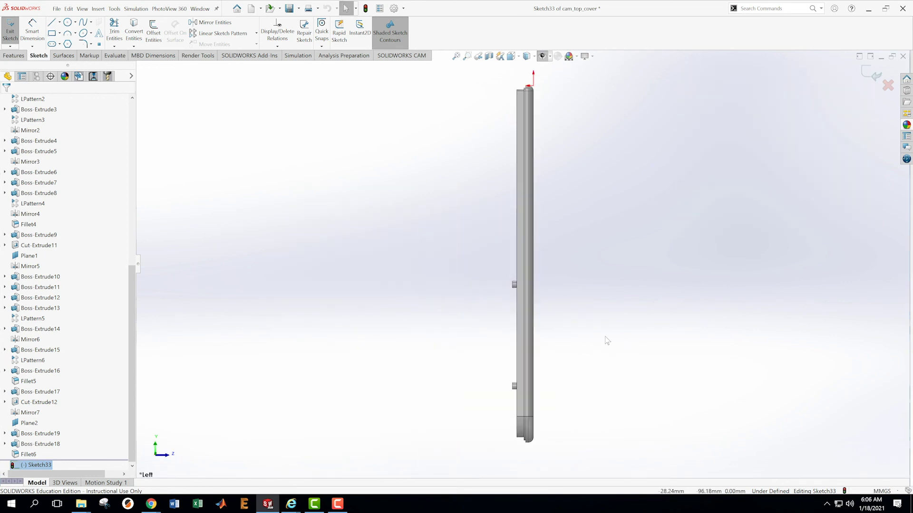
{"action": "scroll", "coordinate": [590, 172], "scroll_direction": "down", "scroll_amount": 3}
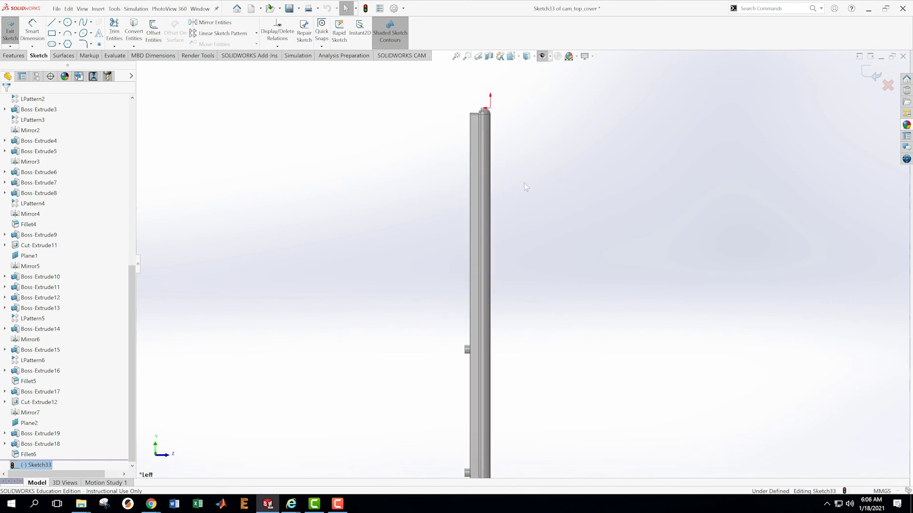
{"action": "left_click", "coordinate": [134, 33]}
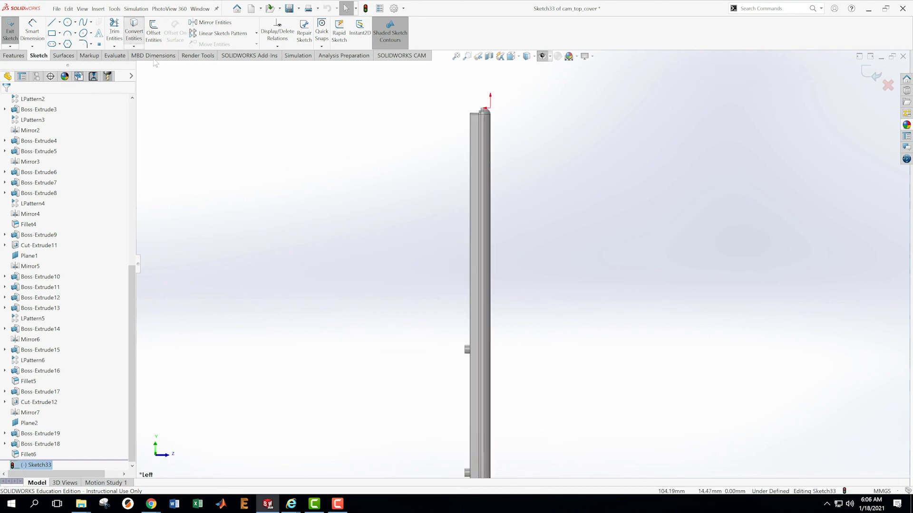
{"action": "scroll", "coordinate": [513, 280], "scroll_direction": "down", "scroll_amount": 3}
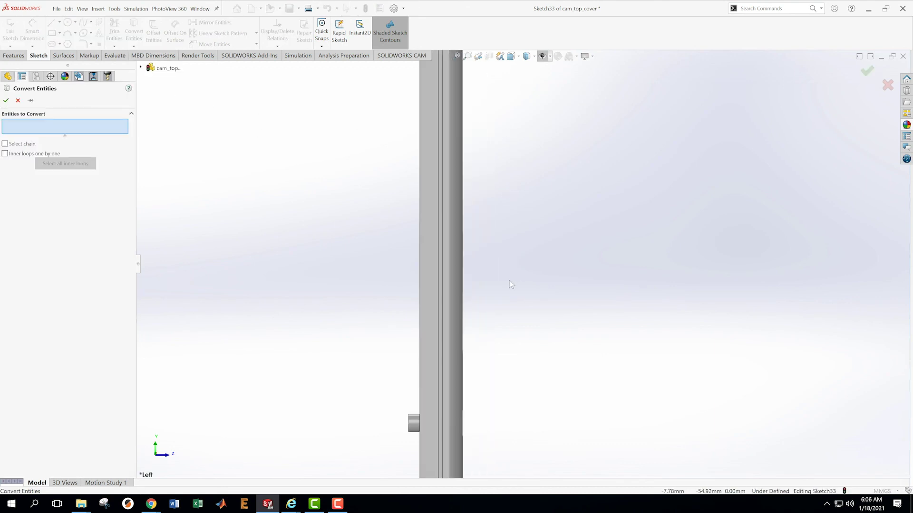
{"action": "left_click", "coordinate": [438, 305]}
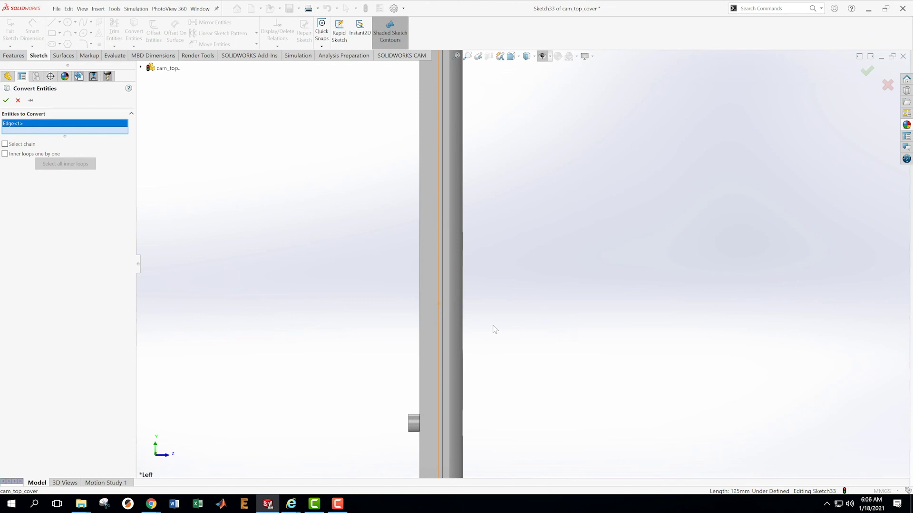
{"action": "left_click", "coordinate": [18, 100]}
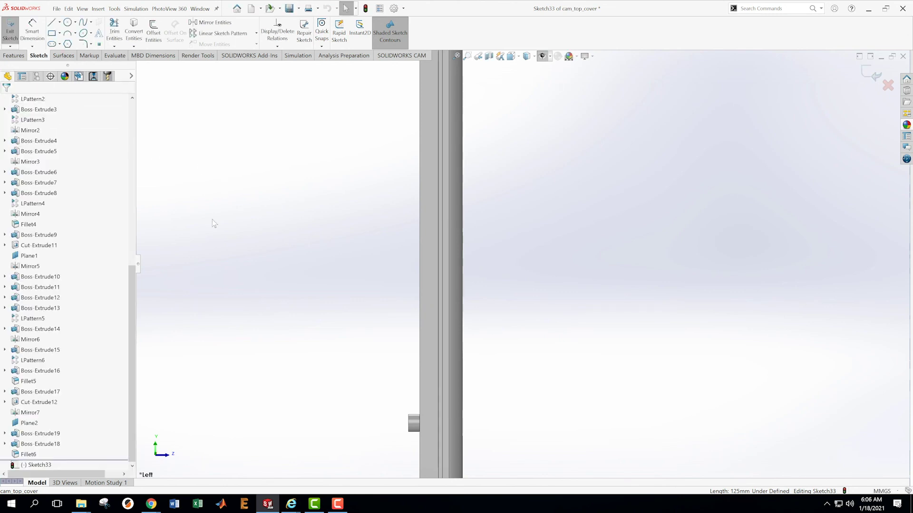
Sketch an upper rectangle about 1.4 mm wide and 9.2 mm tall on the lip face, with one long side on the lip's base edge
{"action": "left_click", "coordinate": [51, 33]}
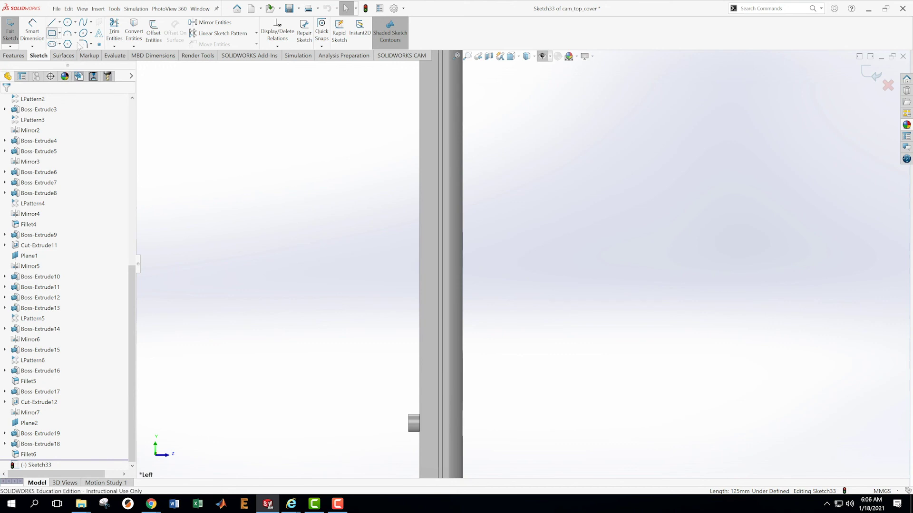
{"action": "left_click", "coordinate": [429, 98]}
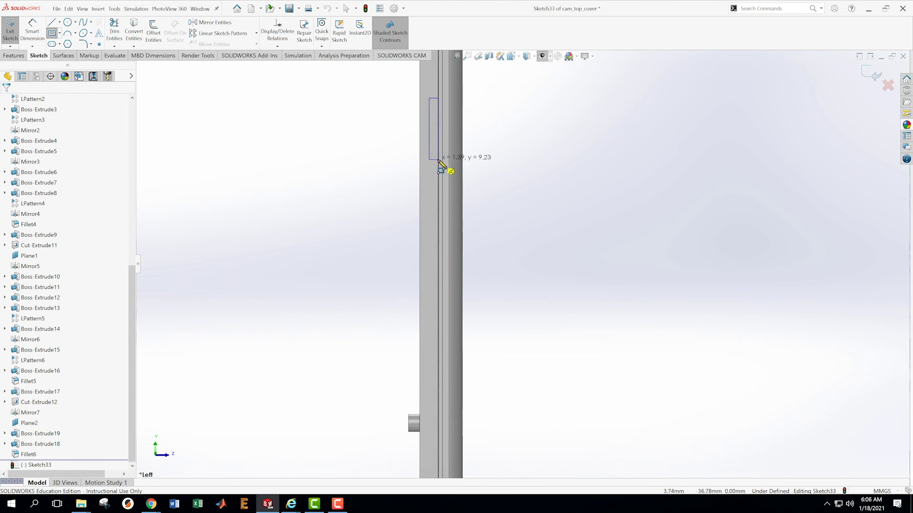
{"action": "left_click", "coordinate": [438, 160]}
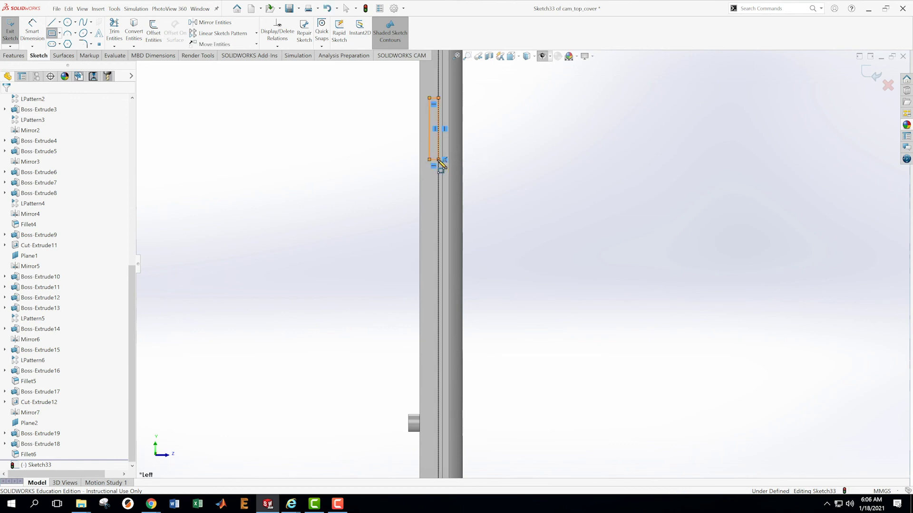
{"action": "key", "text": "Escape"}
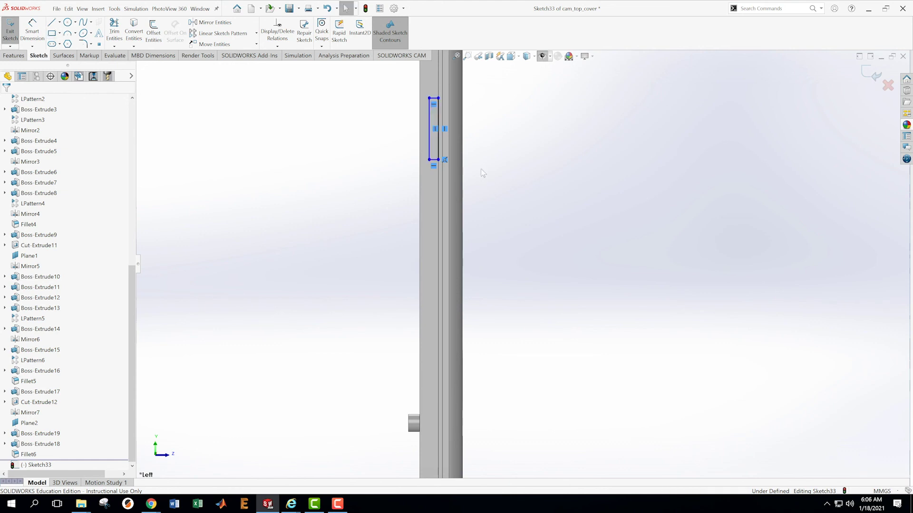
Sketch a second rectangle about 1.4 mm wide lower on the lip face beside the protruding post, with one long side on the base edge
{"action": "left_click", "coordinate": [51, 33]}
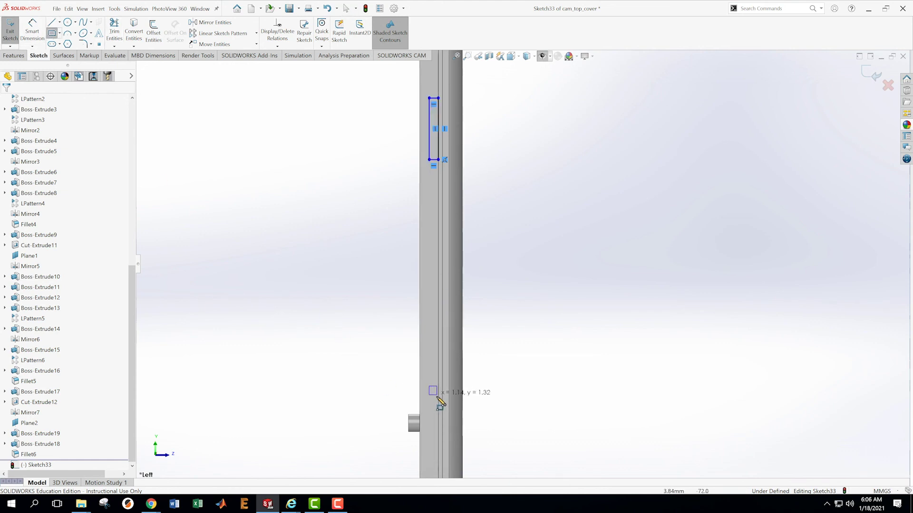
{"action": "left_click", "coordinate": [429, 386]}
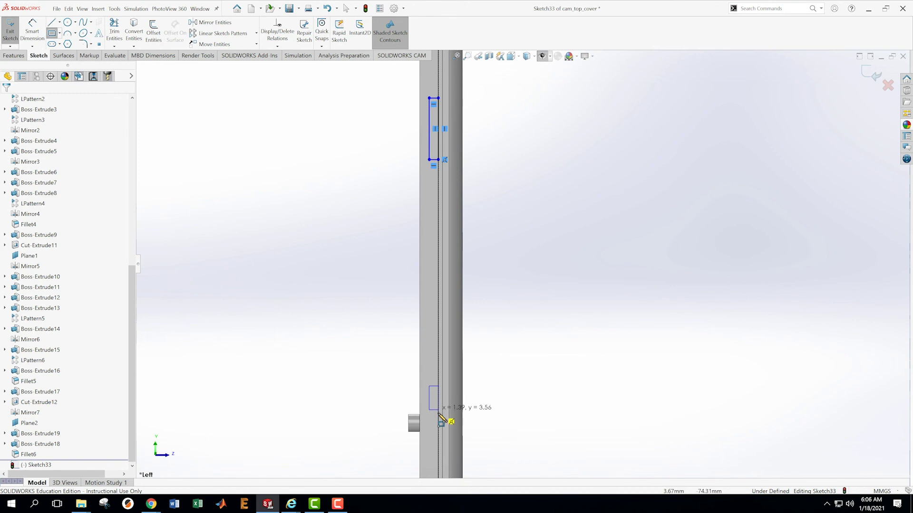
{"action": "left_click", "coordinate": [439, 438]}
{"action": "key", "text": "Escape"}
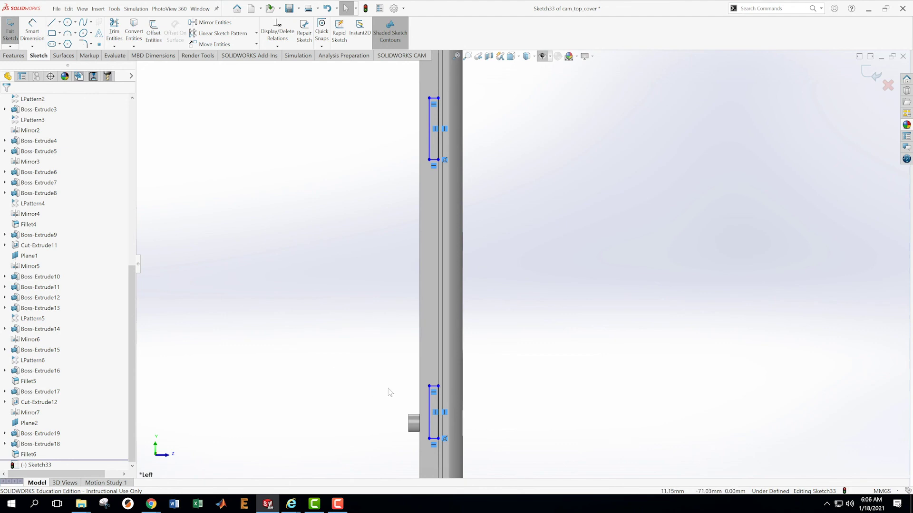
Make the long free sides of the upper and lower rectangles equal in length
{"action": "left_click", "coordinate": [429, 143]}
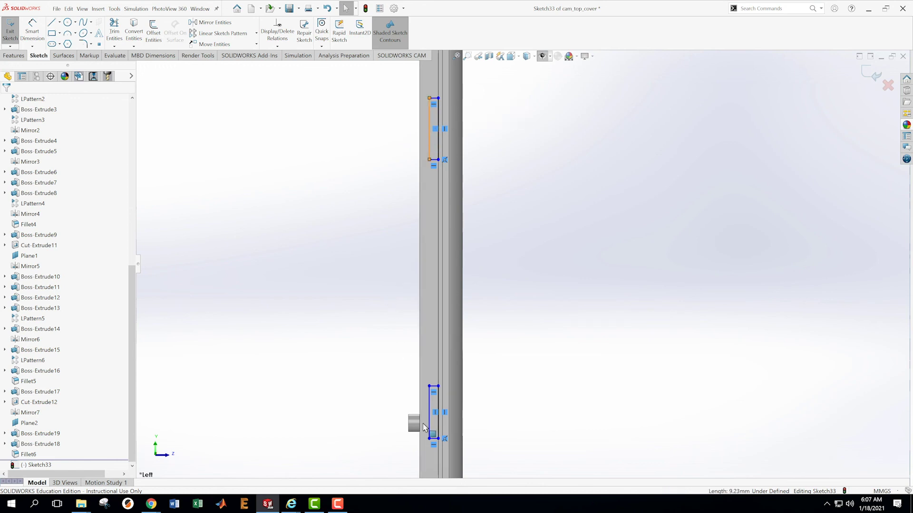
{"action": "left_click", "coordinate": [429, 409], "text": "ctrl"}
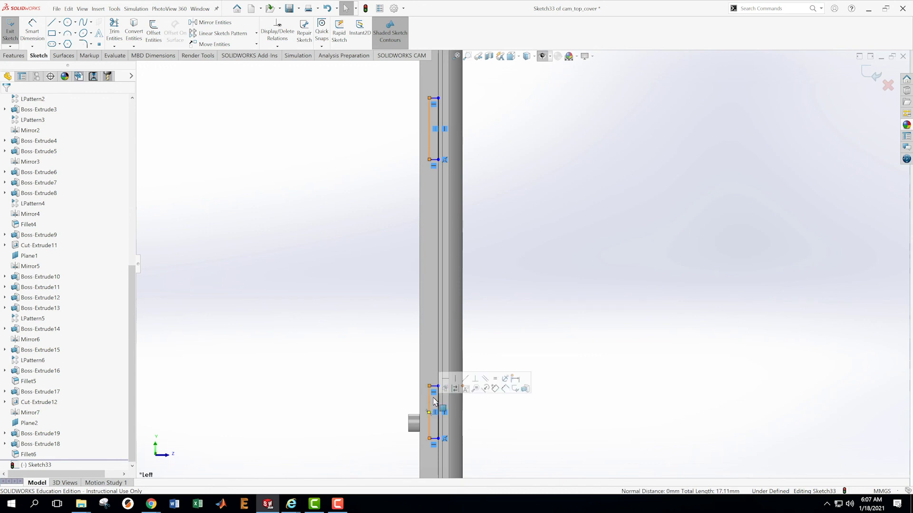
{"action": "left_click", "coordinate": [495, 379]}
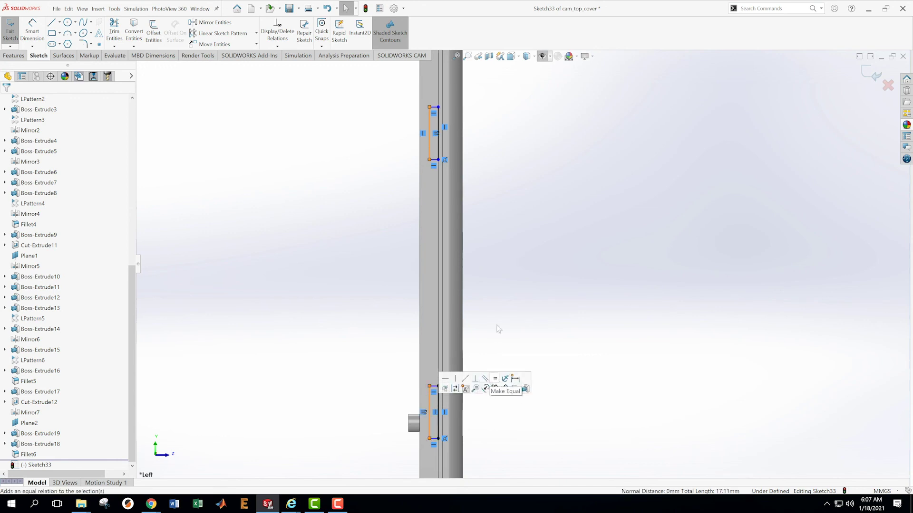
Make the facing short sides of the upper and lower rectangles equal in length
{"action": "left_click", "coordinate": [512, 252]}
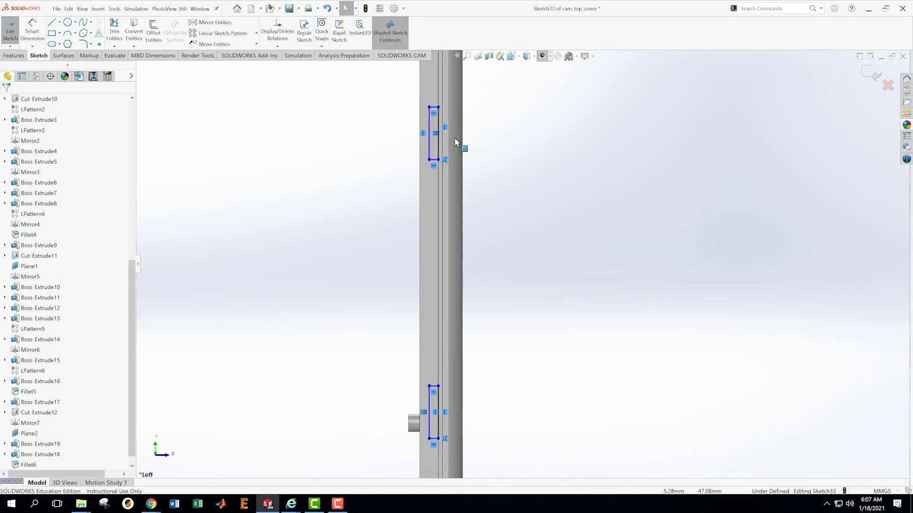
{"action": "left_click", "coordinate": [433, 160]}
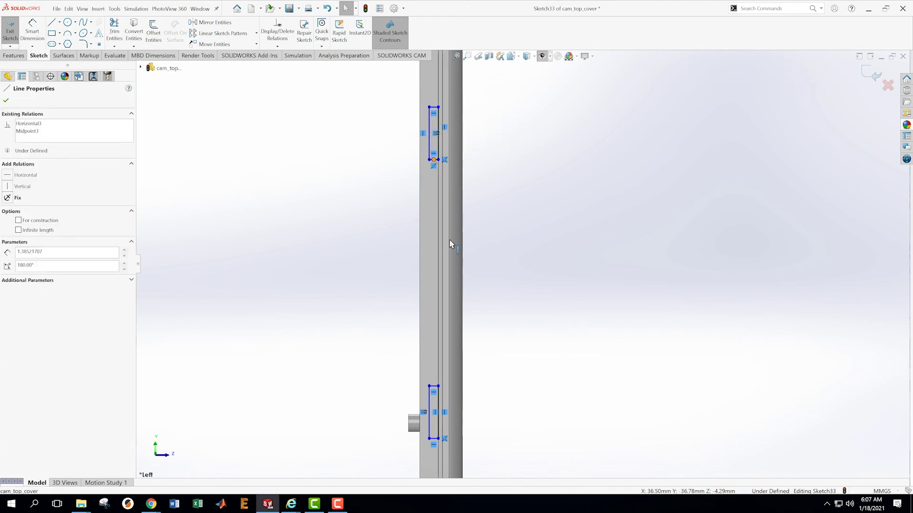
{"action": "left_click", "coordinate": [435, 387]}
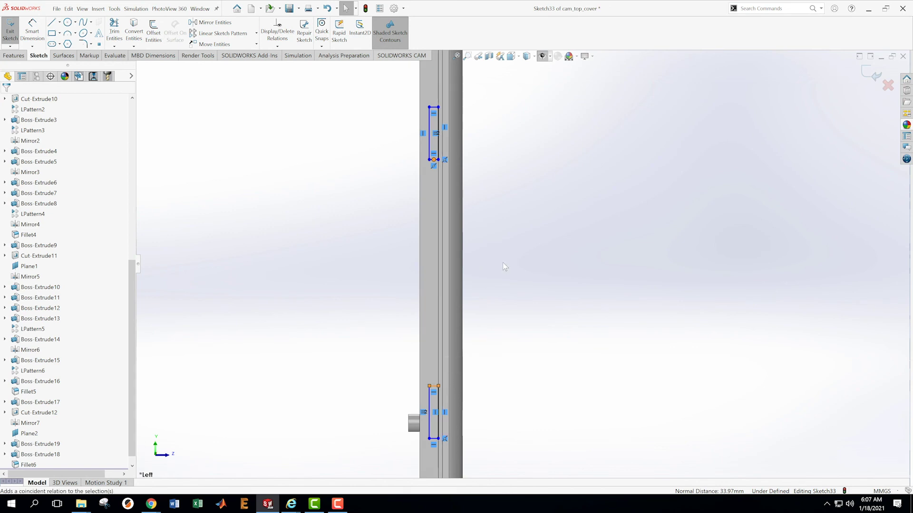
{"action": "left_click", "coordinate": [503, 262]}
{"action": "left_click", "coordinate": [433, 161]}
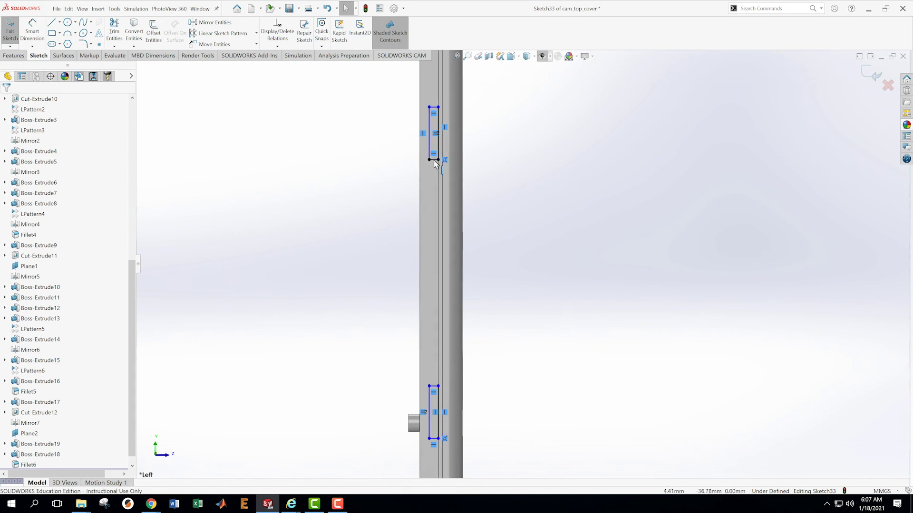
{"action": "left_click", "coordinate": [434, 386], "text": "ctrl"}
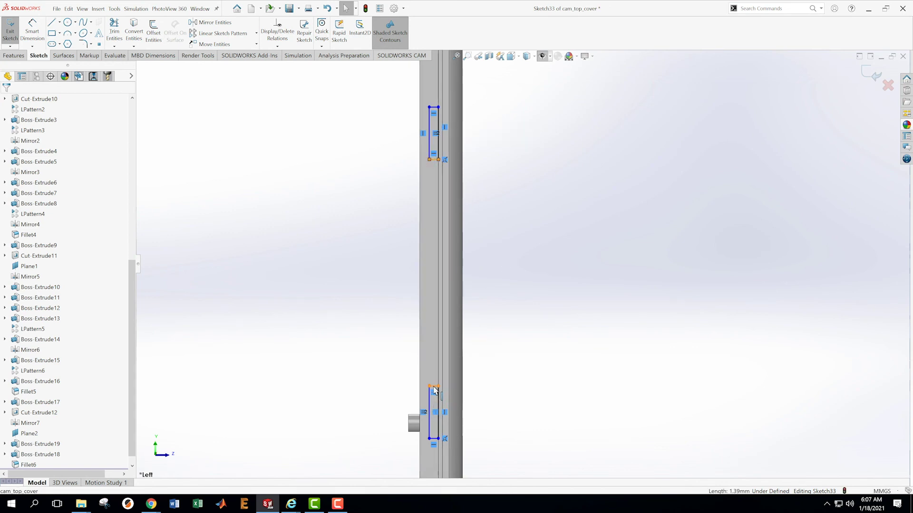
{"action": "left_click", "coordinate": [501, 363]}
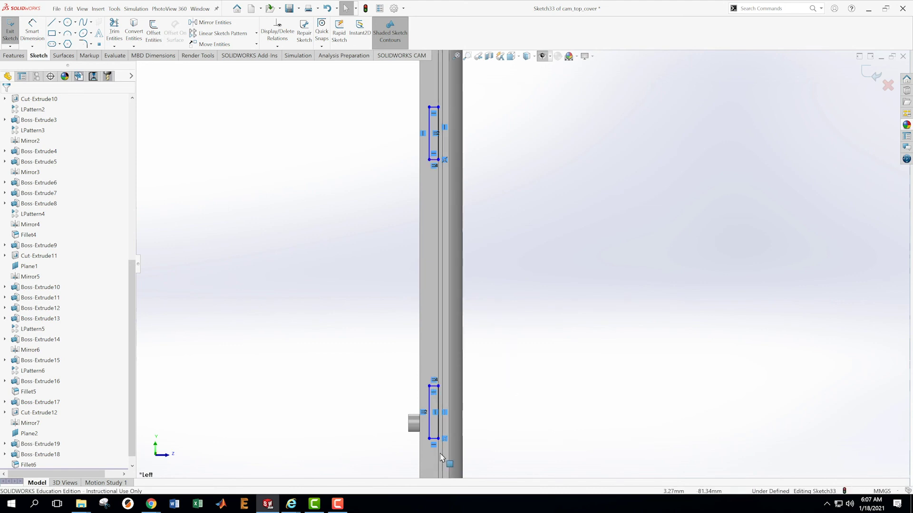
Make the base-side long lines of both rectangles collinear with the lip's base edge
{"action": "left_click", "coordinate": [438, 399]}
{"action": "left_click", "coordinate": [439, 361], "text": "ctrl"}
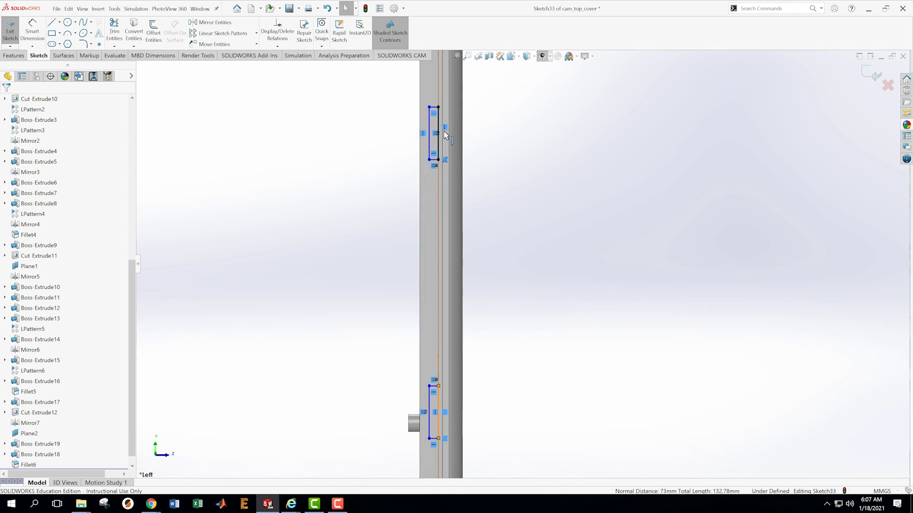
{"action": "left_click", "coordinate": [438, 143], "text": "ctrl"}
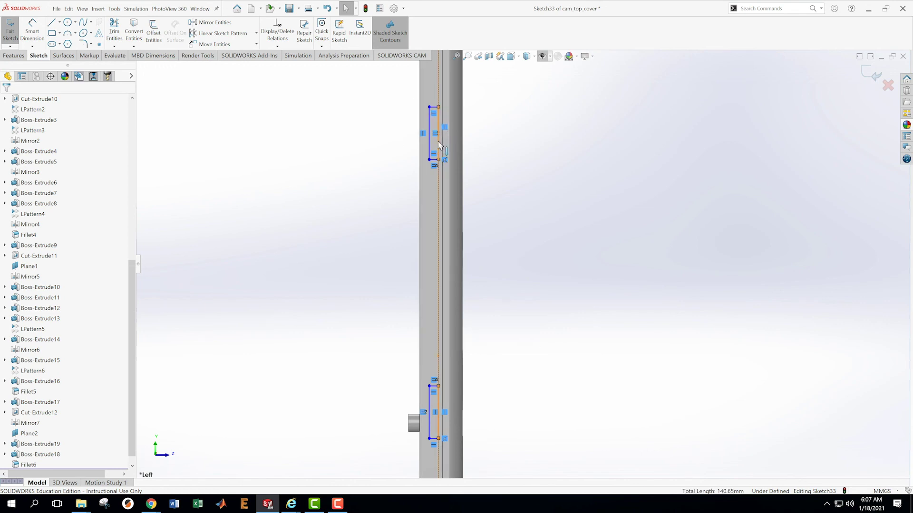
{"action": "left_click", "coordinate": [536, 210]}
Dimension the upper rectangle's long free side as 50.5-42.6, giving 7.9 mm
{"action": "left_click", "coordinate": [26, 31]}
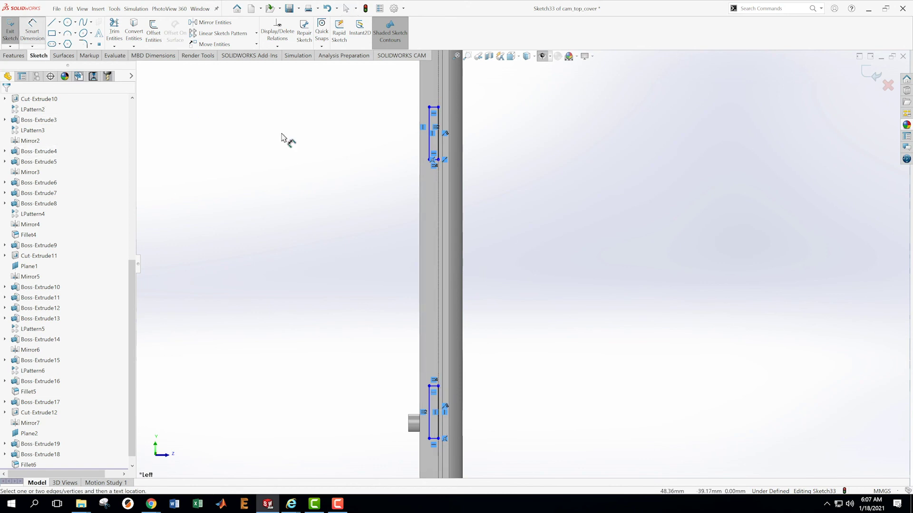
{"action": "left_click", "coordinate": [430, 142]}
{"action": "left_click", "coordinate": [385, 141]}
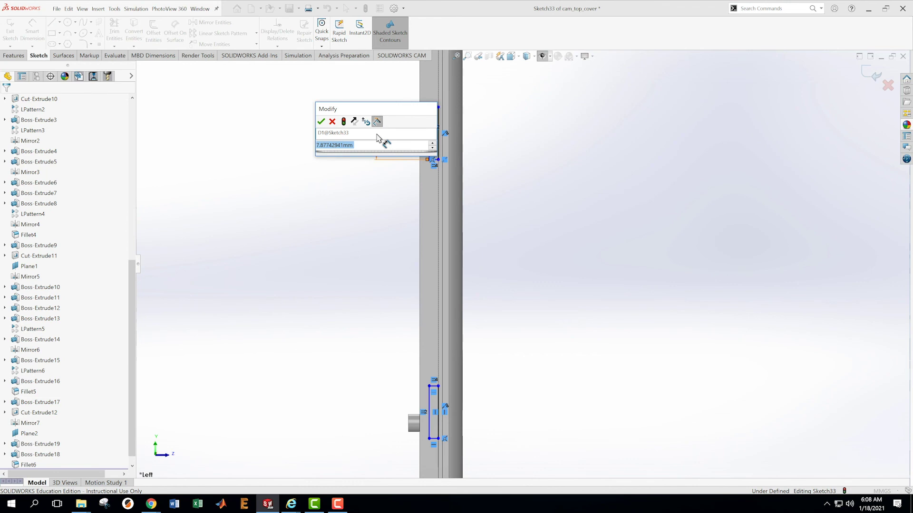
{"action": "type", "text": "50"}
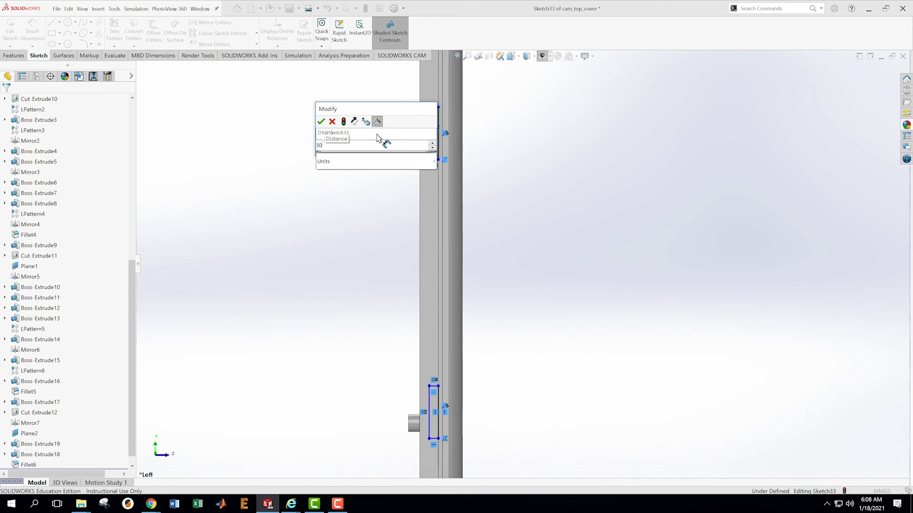
{"action": "type", "text": ".5"}
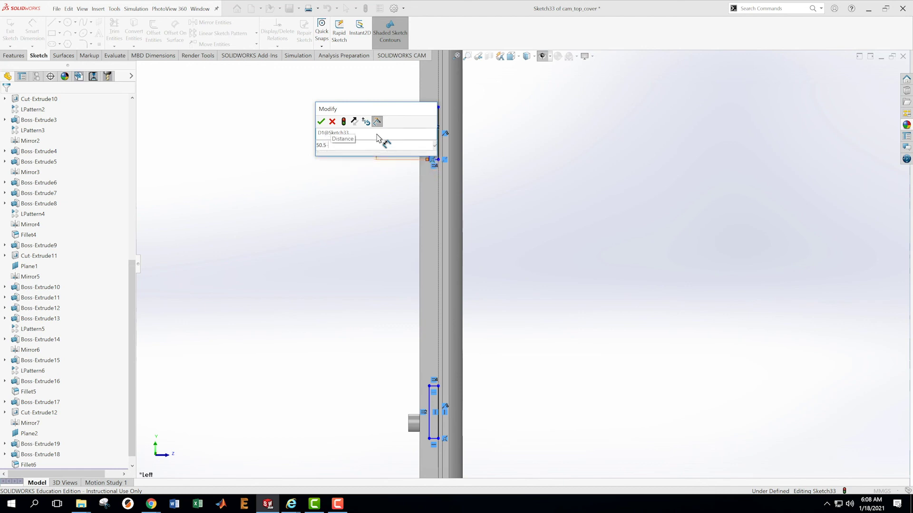
{"action": "type", "text": "-42.6"}
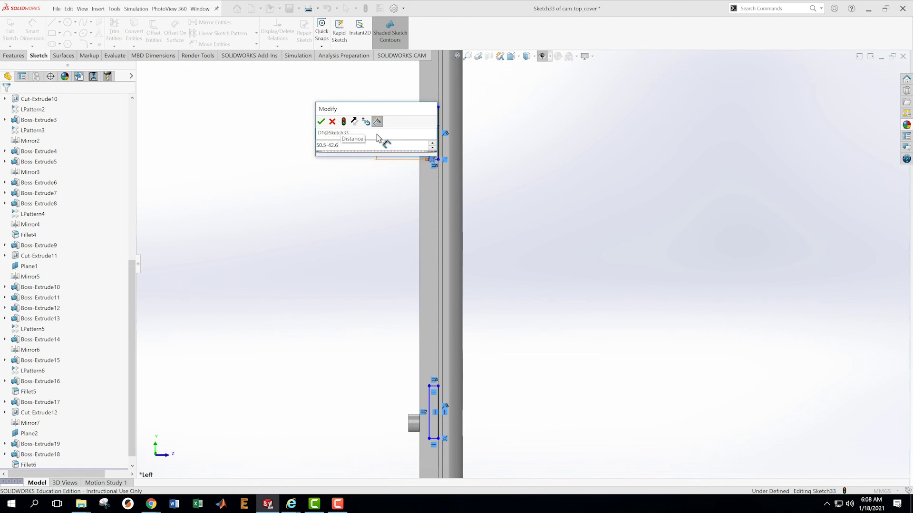
{"action": "key", "text": "Return"}
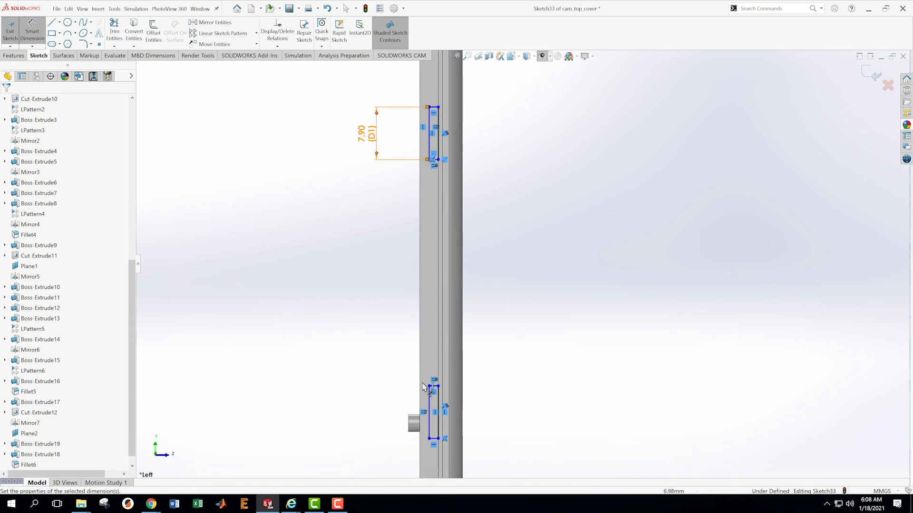
Dimension the upper rectangle's short side and set its width to 1.4 mm
{"action": "left_click", "coordinate": [433, 107]}
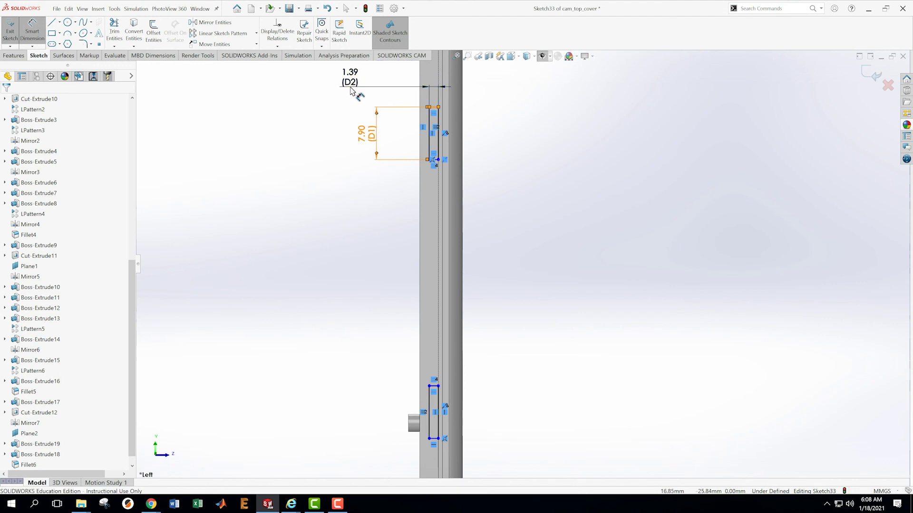
{"action": "left_click", "coordinate": [352, 90]}
{"action": "type", "text": "1.4"}
{"action": "key", "text": "Return"}
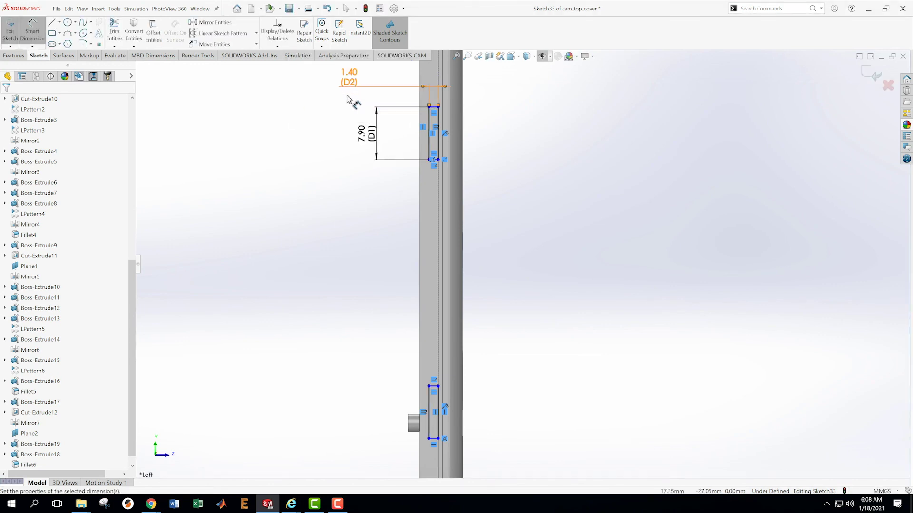
{"action": "key", "text": "Escape"}
Show the reference planes and dimension the upper rectangle's upper short side 42.6 mm from the Top Plane
{"action": "scroll", "coordinate": [521, 181], "scroll_direction": "up", "scroll_amount": 5}
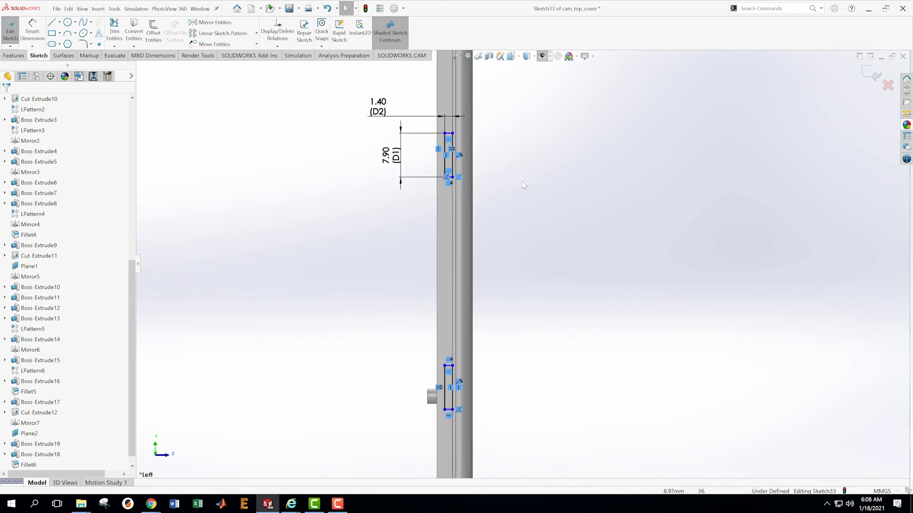
{"action": "scroll", "coordinate": [590, 227], "scroll_direction": "up", "scroll_amount": 1}
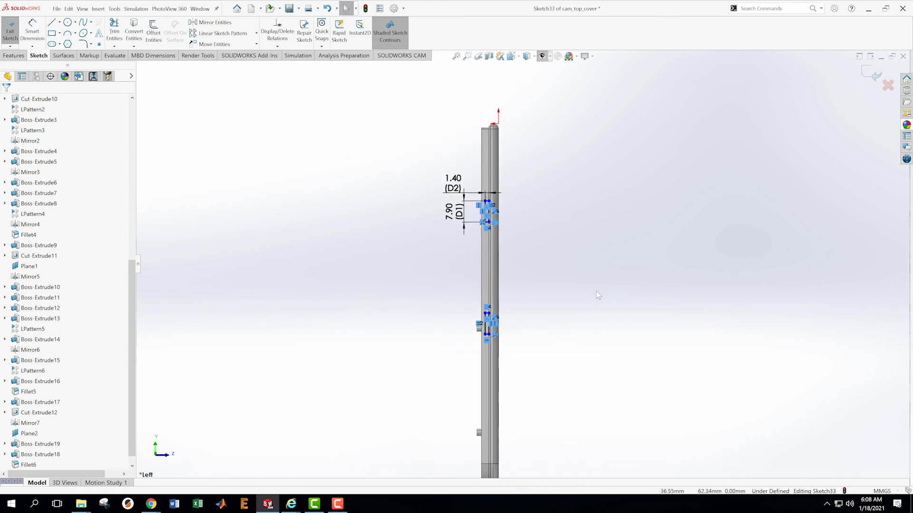
{"action": "scroll", "coordinate": [611, 386], "scroll_direction": "up", "scroll_amount": 1}
{"action": "scroll", "coordinate": [612, 389], "scroll_direction": "down", "scroll_amount": 1}
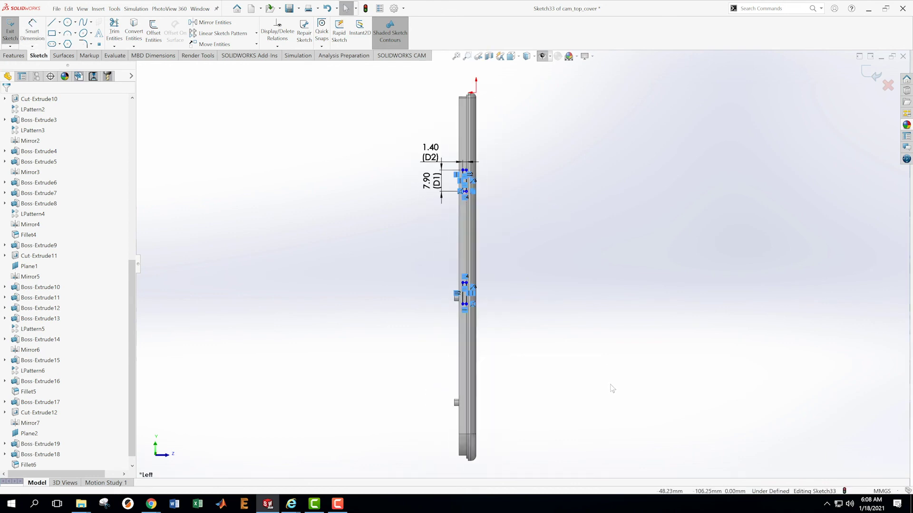
{"action": "left_click", "coordinate": [545, 57]}
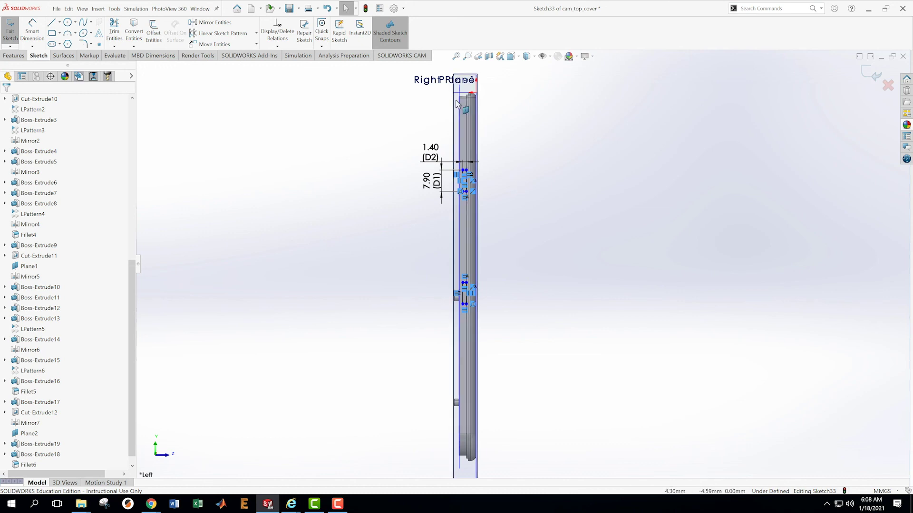
{"action": "scroll", "coordinate": [459, 105], "scroll_direction": "down", "scroll_amount": 1}
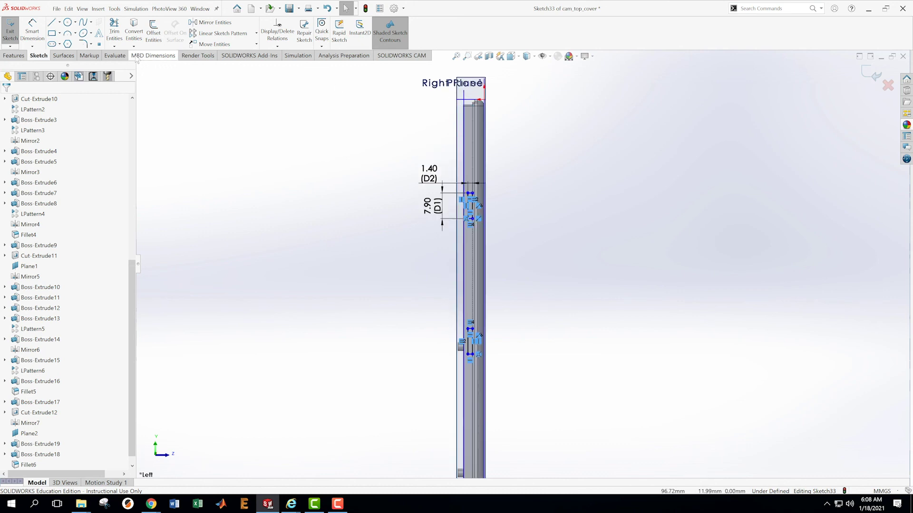
{"action": "key", "text": "d"}
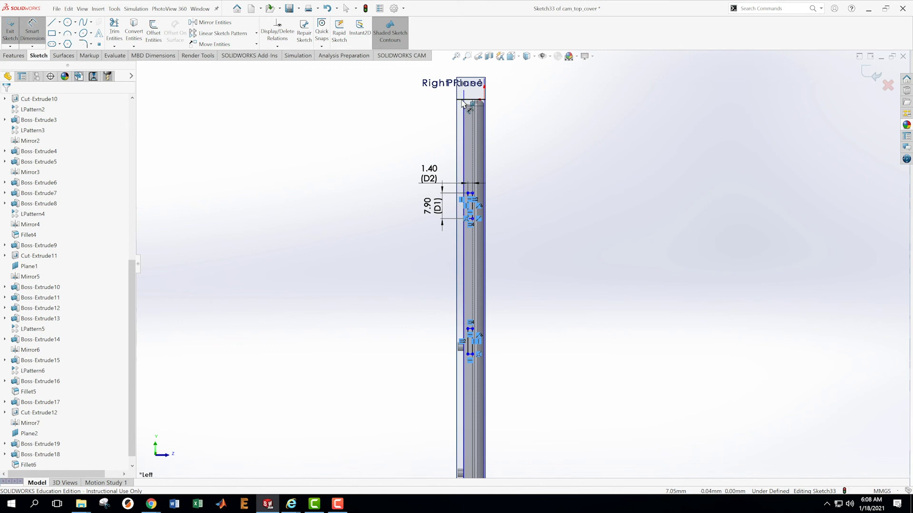
{"action": "left_click", "coordinate": [460, 105]}
{"action": "scroll", "coordinate": [522, 183], "scroll_direction": "down", "scroll_amount": 2}
{"action": "left_click", "coordinate": [433, 207]}
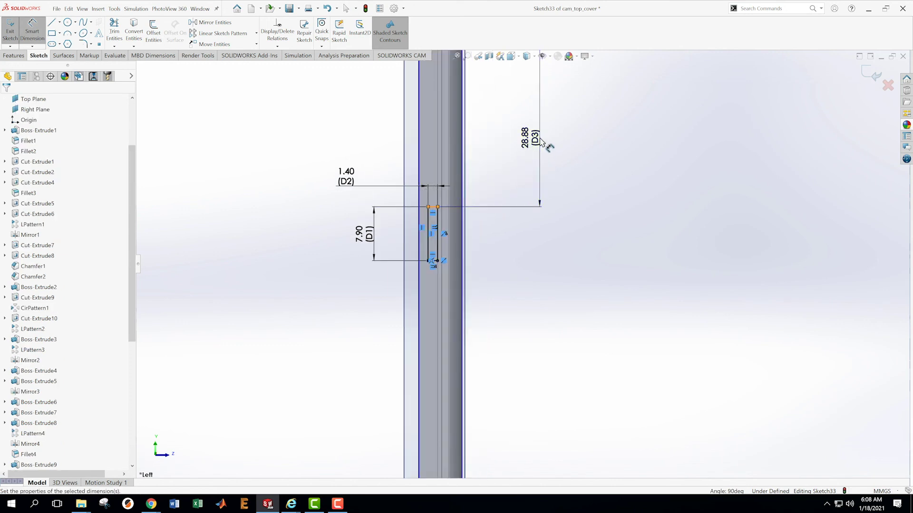
{"action": "left_click", "coordinate": [541, 141]}
{"action": "key", "text": "Return"}
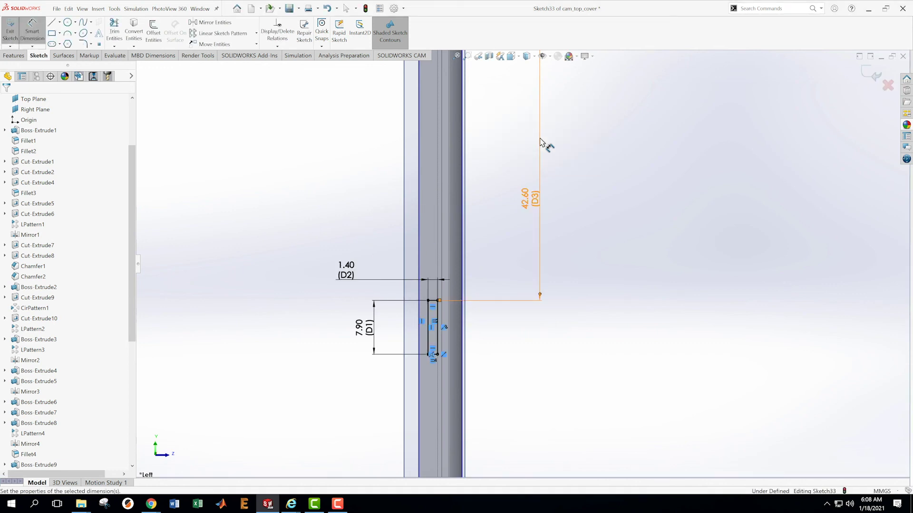
Dimension the lower rectangle's upper short side 91.6 mm from the Top Plane and exit the sketch, keeping it
{"action": "scroll", "coordinate": [550, 315], "scroll_direction": "up", "scroll_amount": 5}
{"action": "scroll", "coordinate": [581, 306], "scroll_direction": "down", "scroll_amount": 2}
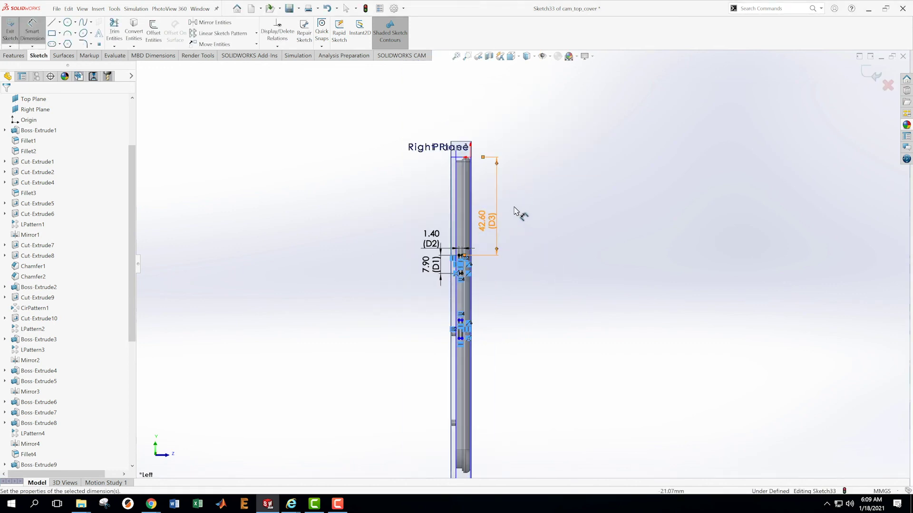
{"action": "scroll", "coordinate": [511, 209], "scroll_direction": "down", "scroll_amount": 1}
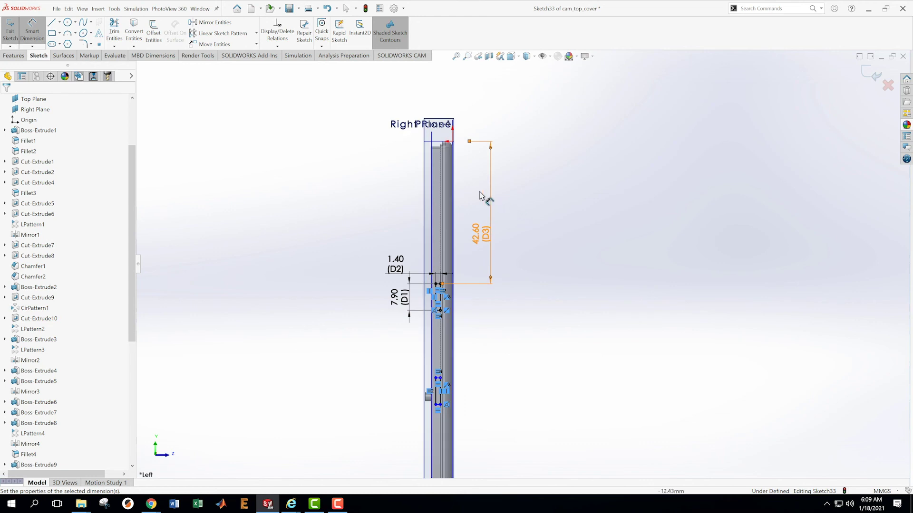
{"action": "left_click", "coordinate": [435, 144]}
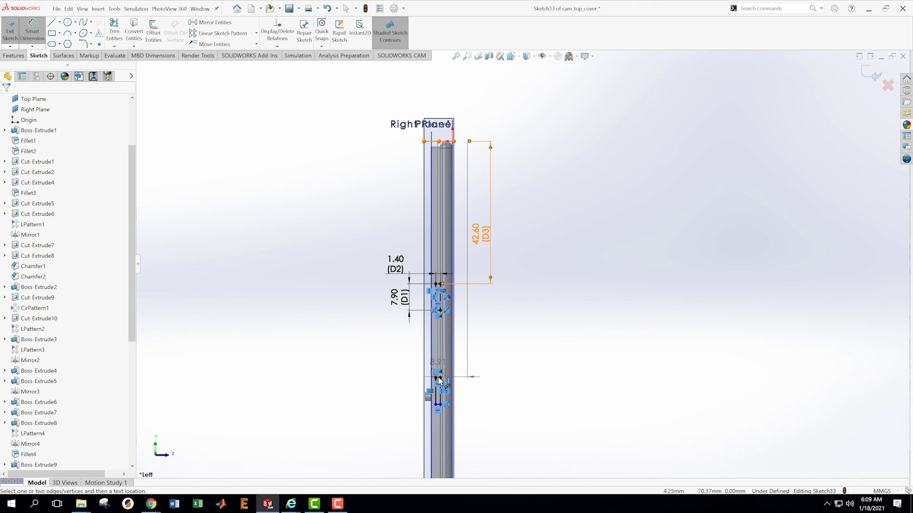
{"action": "scroll", "coordinate": [440, 380], "scroll_direction": "down", "scroll_amount": 5}
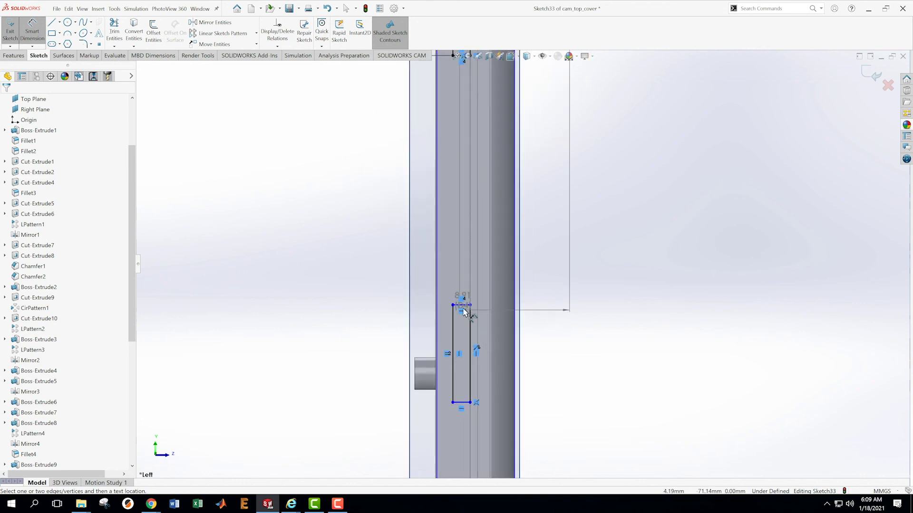
{"action": "left_click", "coordinate": [463, 308]}
{"action": "scroll", "coordinate": [701, 252], "scroll_direction": "up", "scroll_amount": 3}
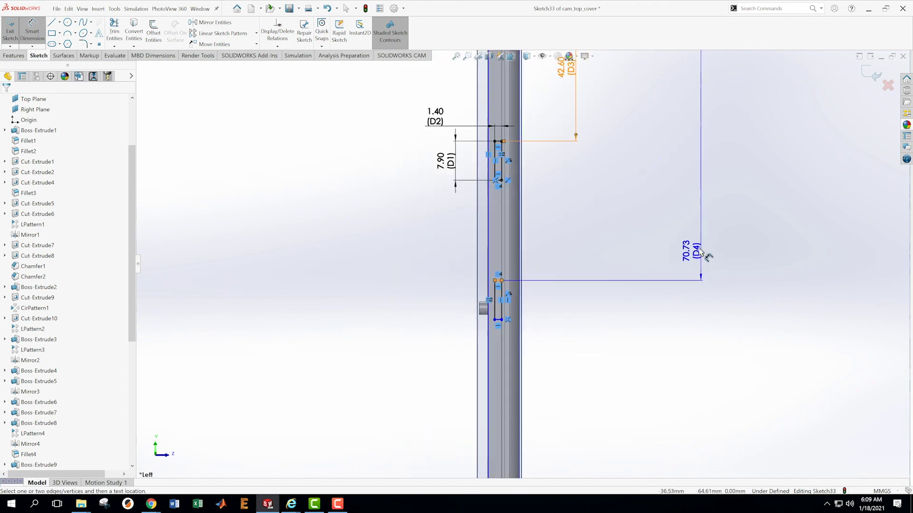
{"action": "scroll", "coordinate": [642, 200], "scroll_direction": "up", "scroll_amount": 2}
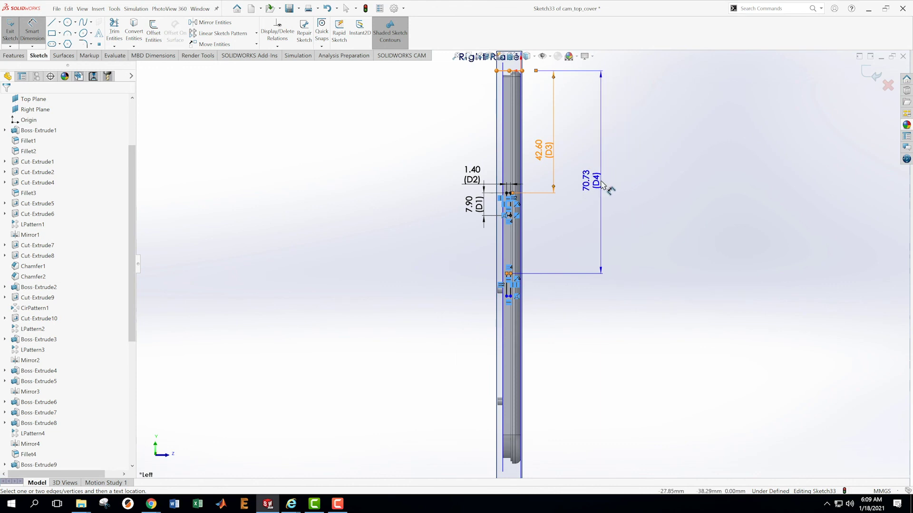
{"action": "left_click", "coordinate": [602, 185]}
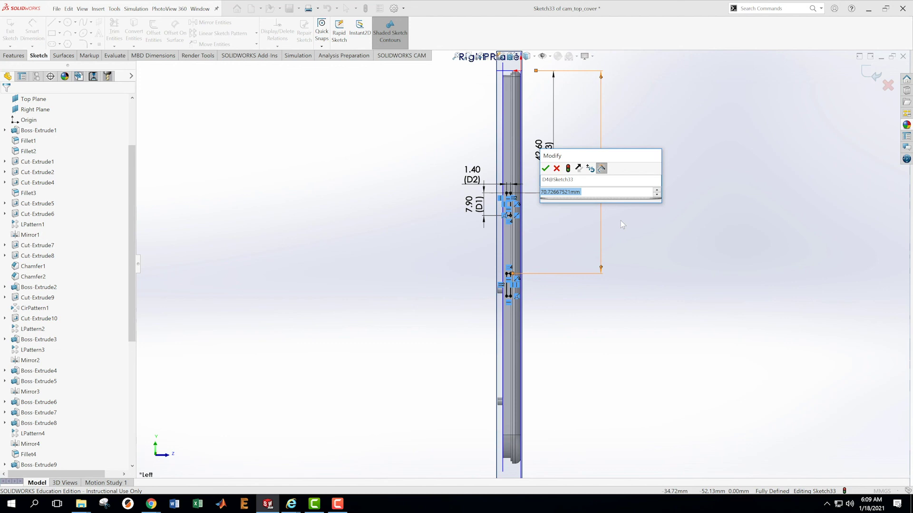
{"action": "type", "text": "70.73"}
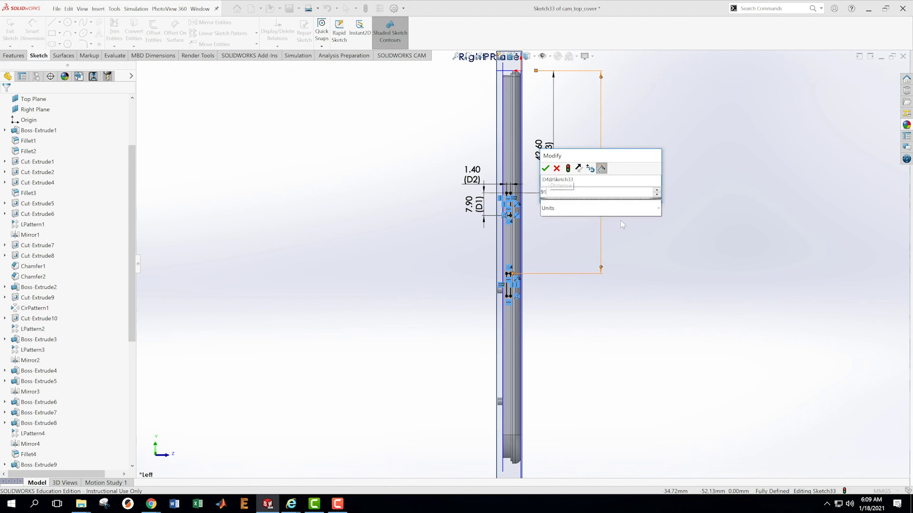
{"action": "key", "text": "Return"}
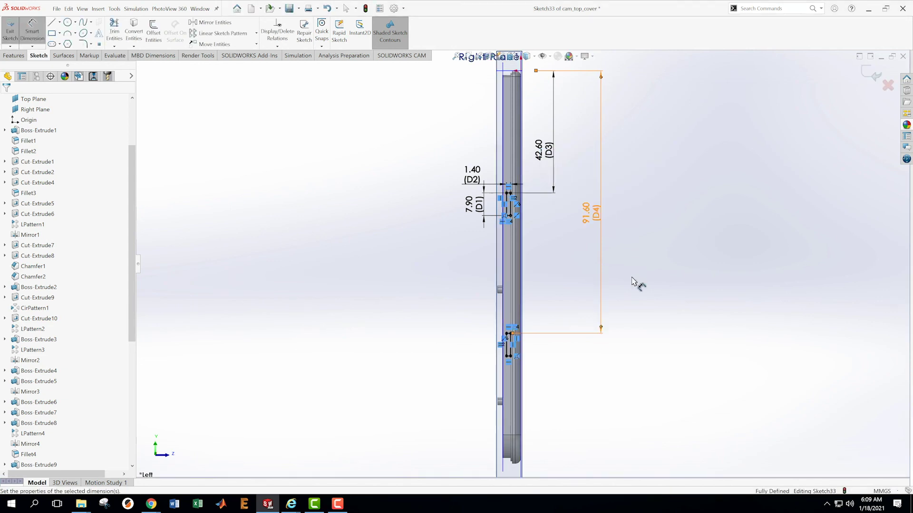
{"action": "scroll", "coordinate": [640, 292], "scroll_direction": "up", "scroll_amount": 2}
{"action": "scroll", "coordinate": [639, 292], "scroll_direction": "down", "scroll_amount": 1}
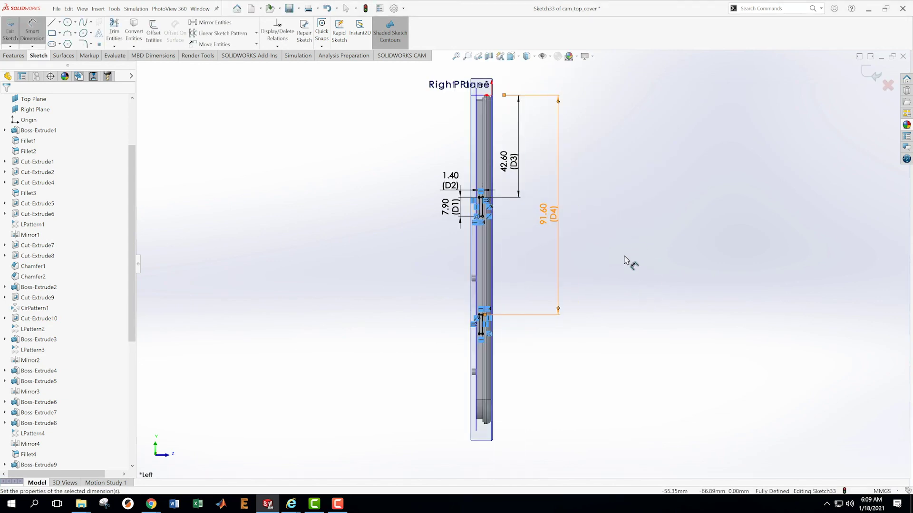
{"action": "left_click", "coordinate": [888, 85]}
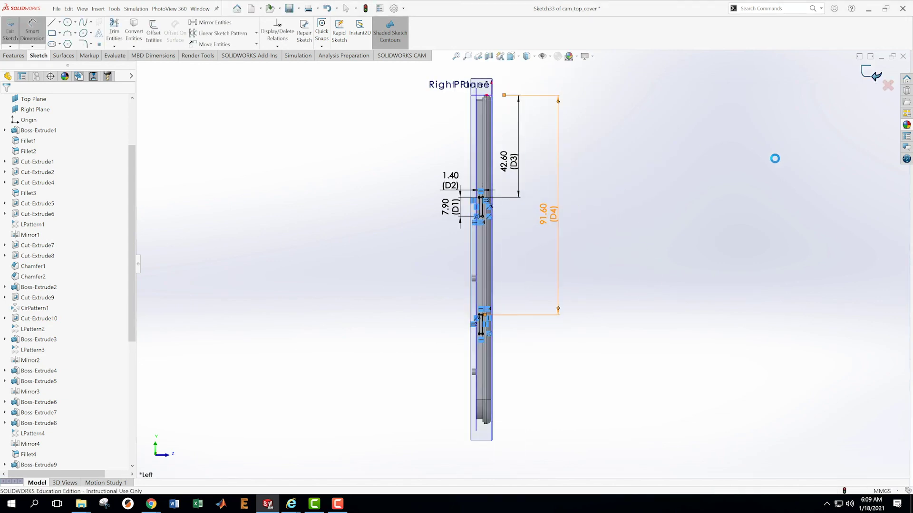
Hide the reference planes and cut the two side-face rectangles into the lip with a blind depth of 1 mm
{"action": "left_click", "coordinate": [542, 57]}
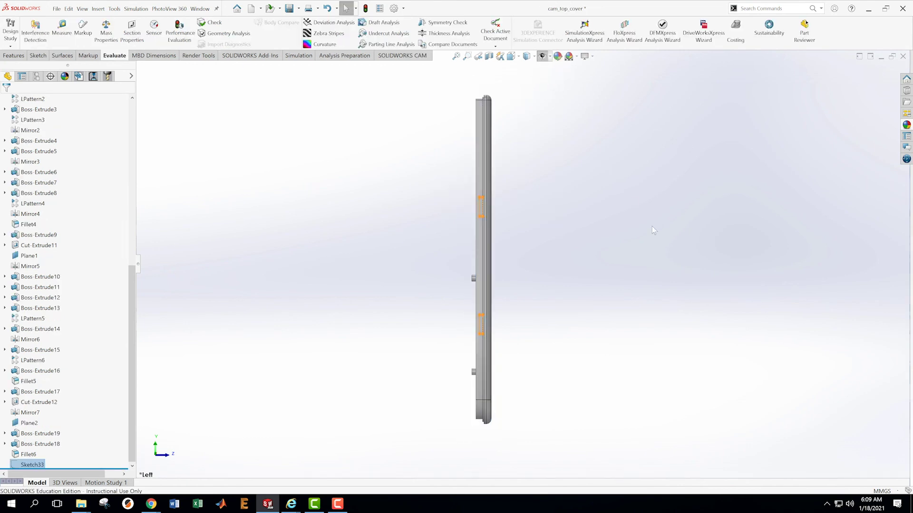
{"action": "left_click", "coordinate": [650, 252]}
{"action": "left_click", "coordinate": [33, 464]}
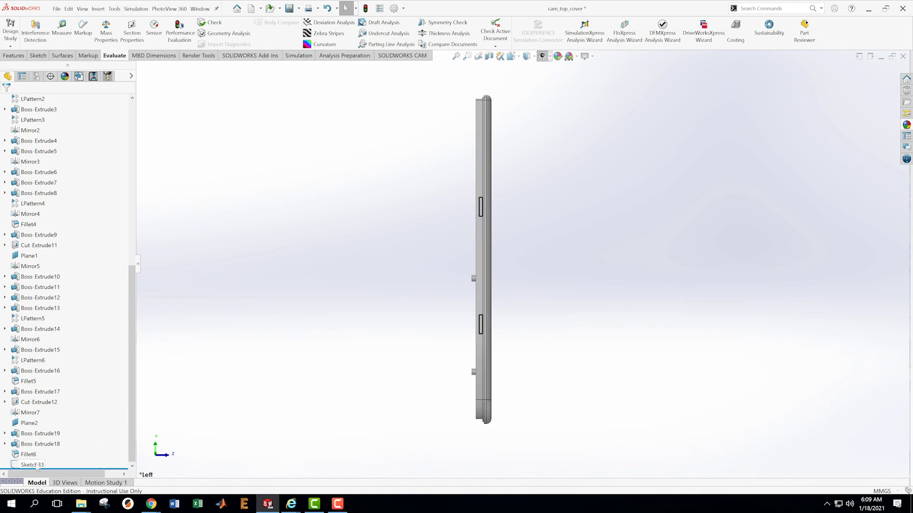
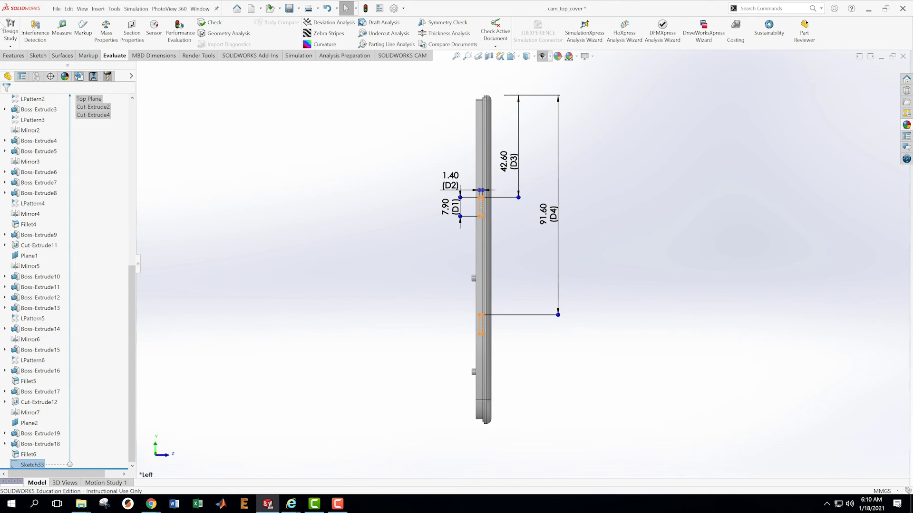
{"action": "left_click", "coordinate": [14, 55]}
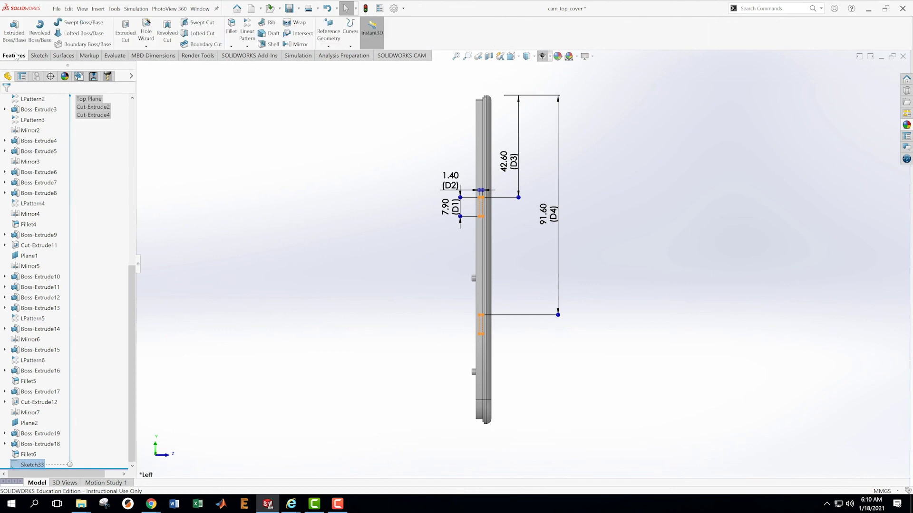
{"action": "left_click", "coordinate": [126, 29]}
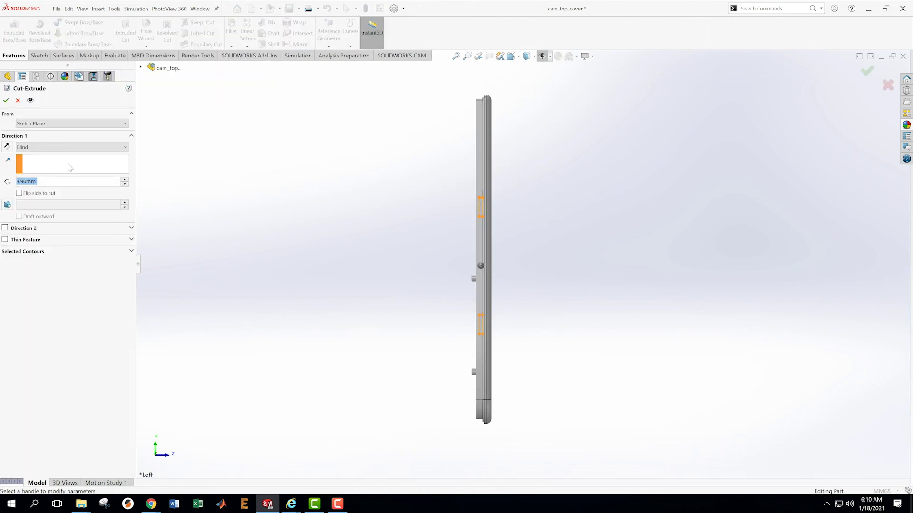
{"action": "type", "text": "1"}
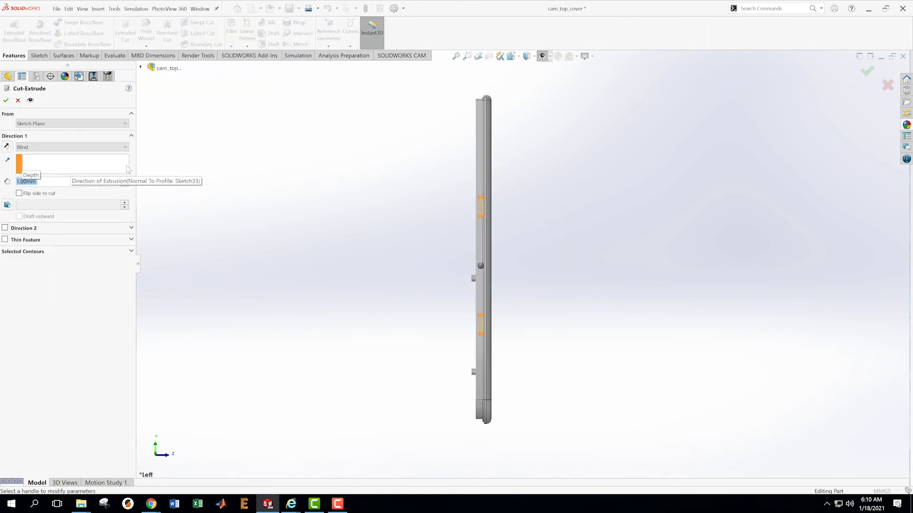
{"action": "key", "text": "Return"}
{"action": "middle_click_drag", "start_coordinate": [360, 289], "coordinate": [463, 285]}
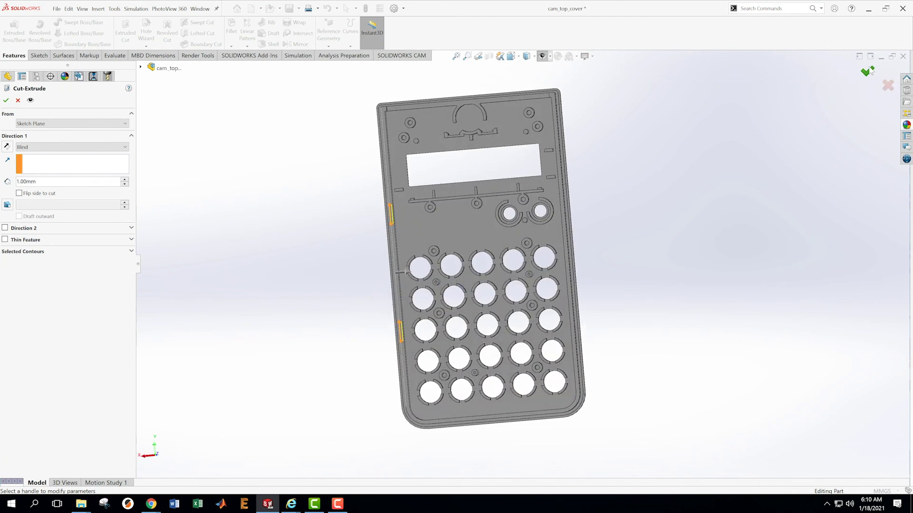
{"action": "key", "text": "Return"}
Show the reference planes and mirror the two-slot lip cut about the Right Plane
{"action": "middle_click_drag", "start_coordinate": [353, 272], "coordinate": [419, 272]}
{"action": "scroll", "coordinate": [420, 270], "scroll_direction": "up", "scroll_amount": 2}
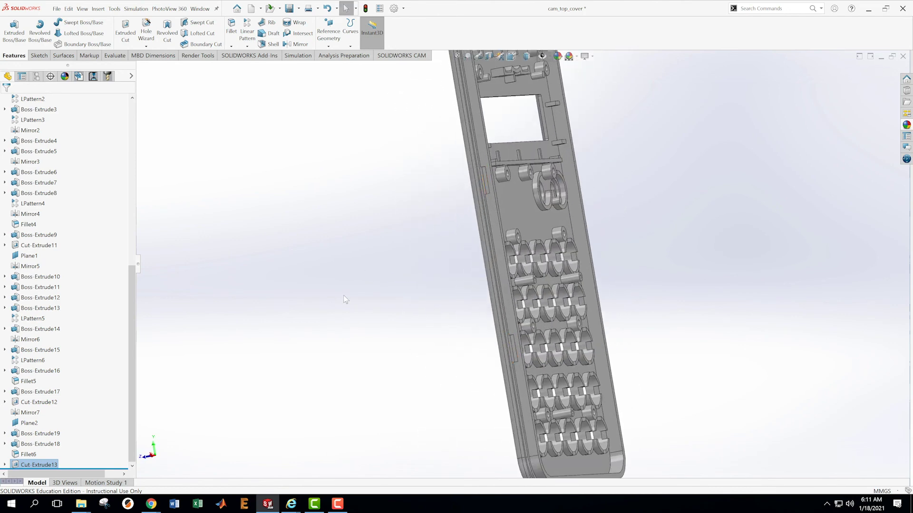
{"action": "middle_click_drag", "start_coordinate": [566, 335], "coordinate": [561, 304]}
{"action": "scroll", "coordinate": [500, 328], "scroll_direction": "up", "scroll_amount": 2}
{"action": "scroll", "coordinate": [498, 324], "scroll_direction": "down", "scroll_amount": 5}
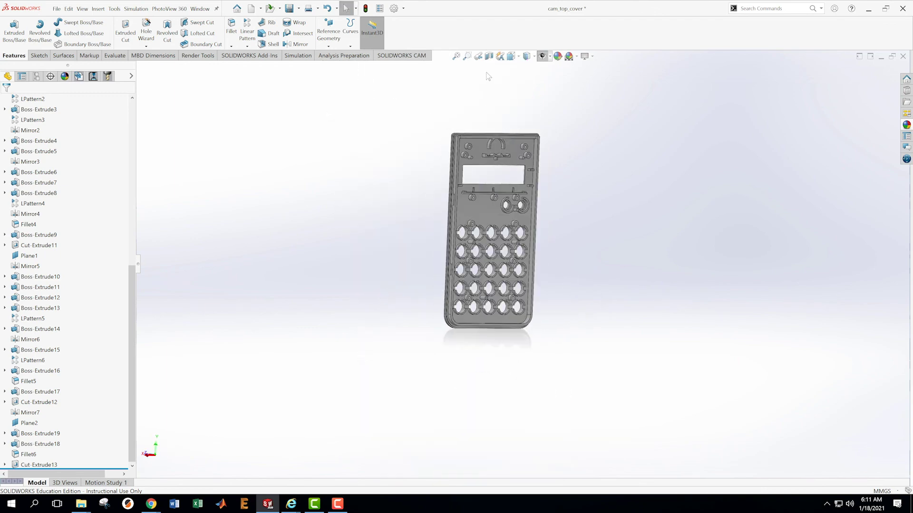
{"action": "left_click", "coordinate": [542, 56]}
{"action": "scroll", "coordinate": [623, 349], "scroll_direction": "up", "scroll_amount": 2}
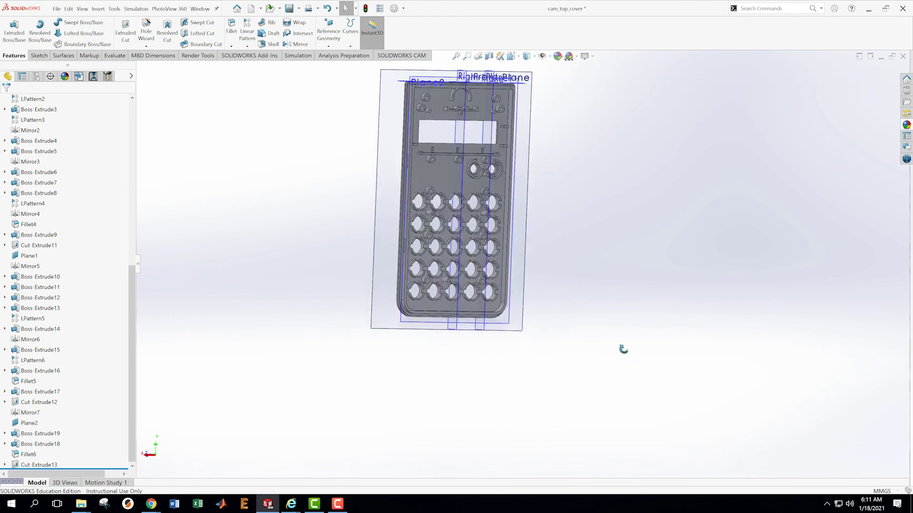
{"action": "middle_click_drag", "start_coordinate": [623, 349], "coordinate": [552, 313]}
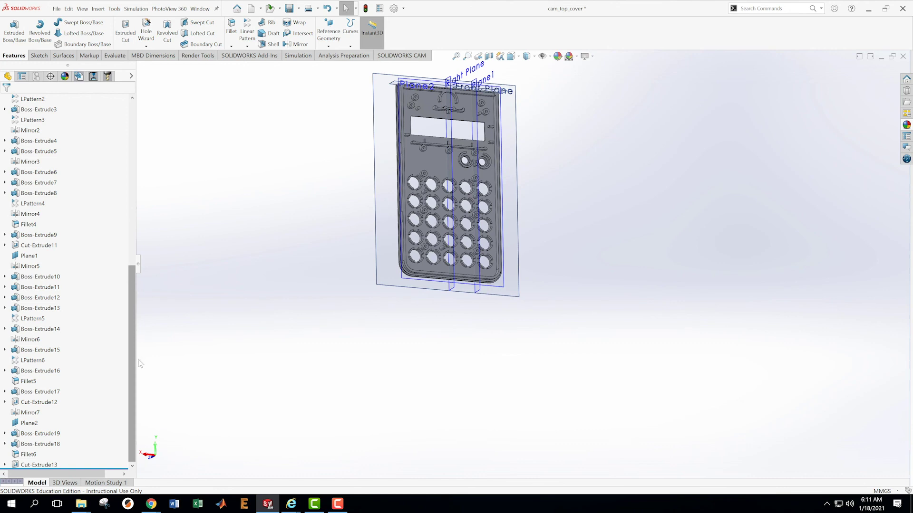
{"action": "left_click", "coordinate": [39, 465]}
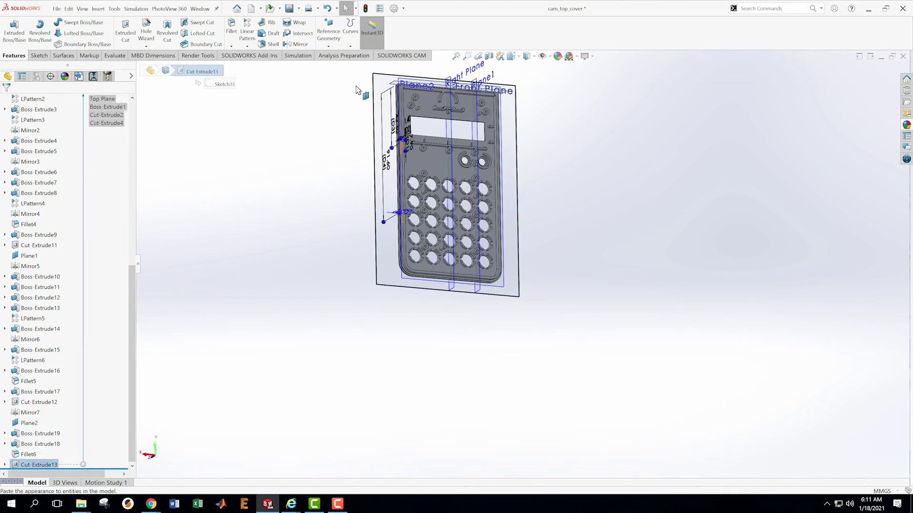
{"action": "left_click", "coordinate": [296, 44]}
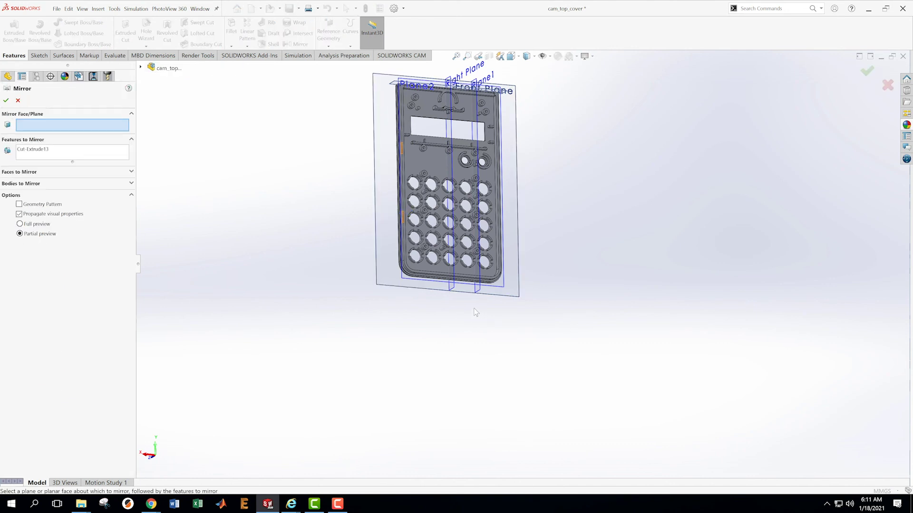
{"action": "left_click", "coordinate": [451, 293]}
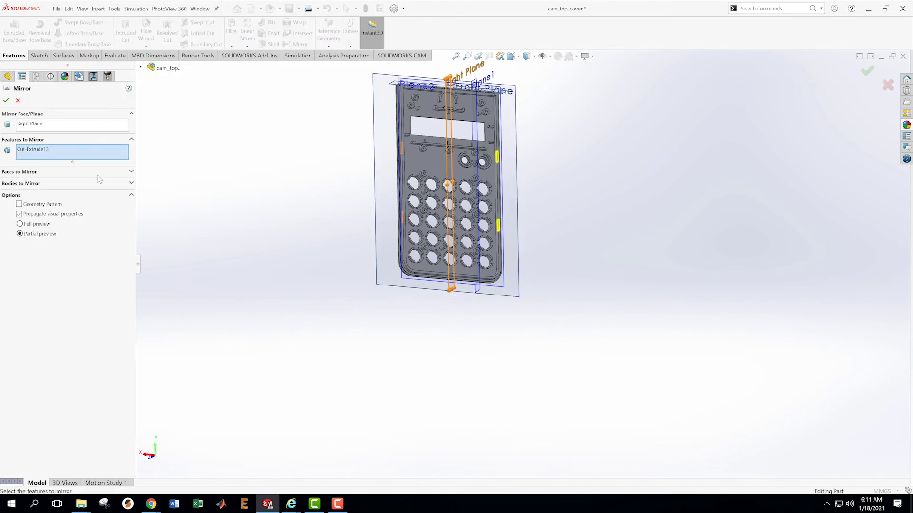
{"action": "left_click", "coordinate": [5, 100]}
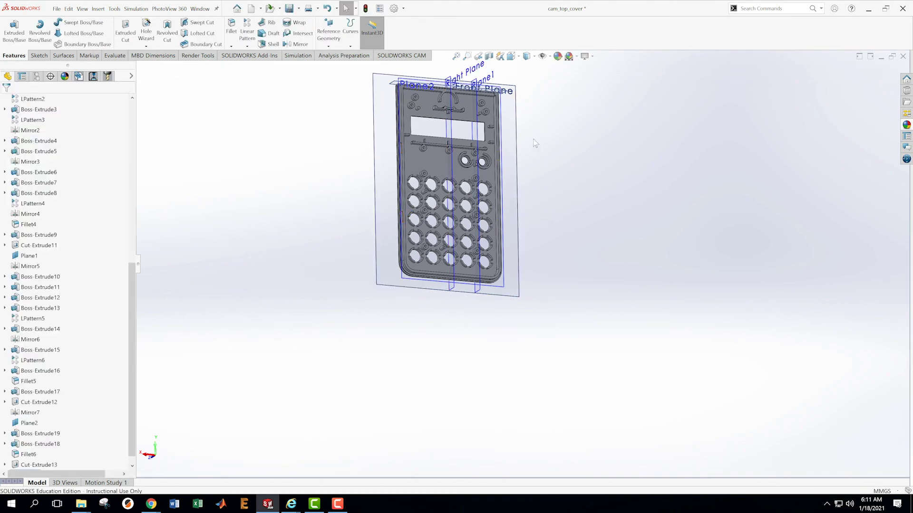
Hide the reference planes and start a sketch on the lip's flat outer face at the keypad end of the cover
{"action": "scroll", "coordinate": [546, 157], "scroll_direction": "down", "scroll_amount": 1}
{"action": "middle_click_drag", "start_coordinate": [587, 215], "coordinate": [594, 109]}
{"action": "scroll", "coordinate": [435, 242], "scroll_direction": "down", "scroll_amount": 5}
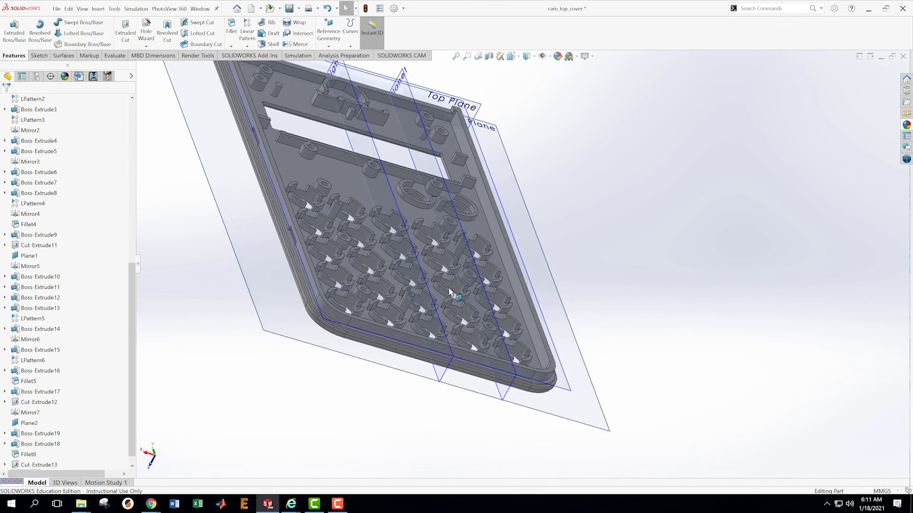
{"action": "mouse_move", "coordinate": [390, 383]}
{"action": "middle_mouse_down"}
{"action": "mouse_move", "coordinate": [440, 369]}
{"action": "mouse_move", "coordinate": [377, 395]}
{"action": "middle_mouse_up"}
{"action": "scroll", "coordinate": [377, 395], "scroll_direction": "up", "scroll_amount": 3}
{"action": "scroll", "coordinate": [379, 395], "scroll_direction": "down", "scroll_amount": 1}
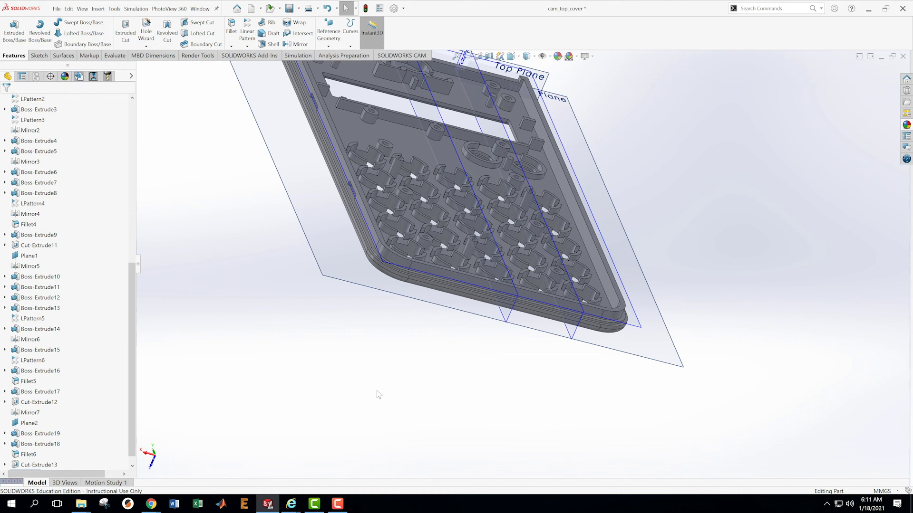
{"action": "scroll", "coordinate": [469, 316], "scroll_direction": "down", "scroll_amount": 2}
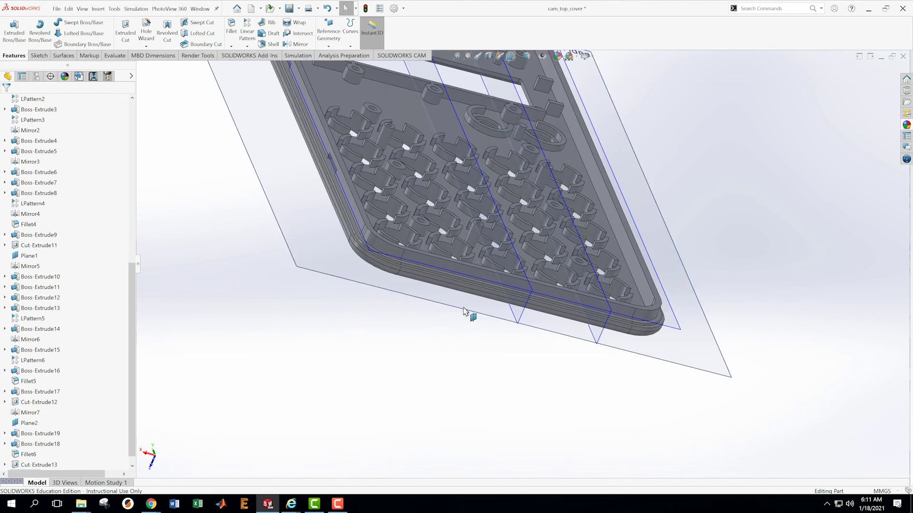
{"action": "scroll", "coordinate": [443, 350], "scroll_direction": "up", "scroll_amount": 2}
{"action": "scroll", "coordinate": [440, 340], "scroll_direction": "down", "scroll_amount": 2}
{"action": "middle_click_drag", "start_coordinate": [497, 318], "coordinate": [496, 318]}
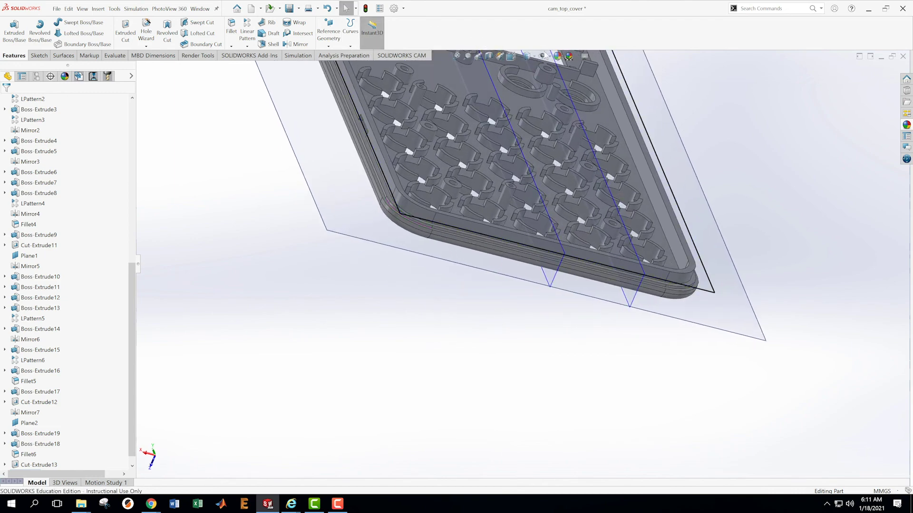
{"action": "left_click", "coordinate": [542, 55]}
{"action": "scroll", "coordinate": [529, 225], "scroll_direction": "down", "scroll_amount": 2}
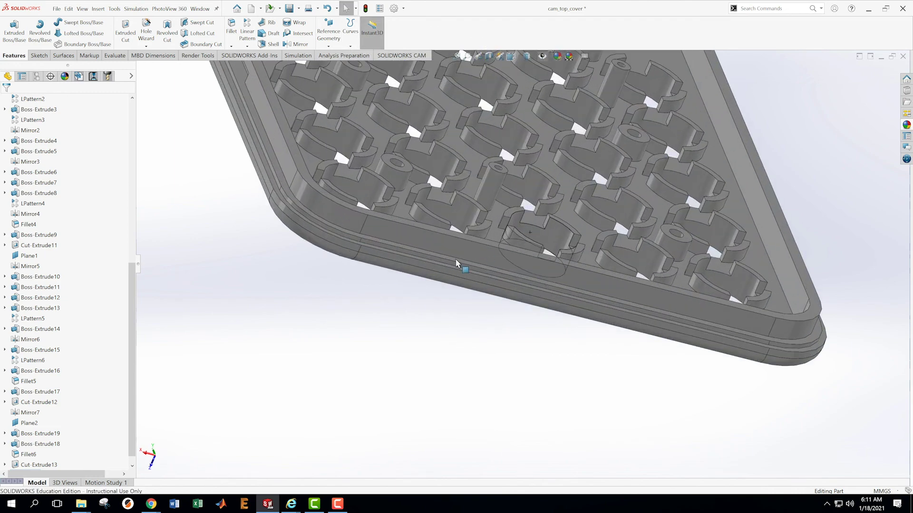
{"action": "right_click", "coordinate": [407, 239]}
{"action": "left_click", "coordinate": [420, 227]}
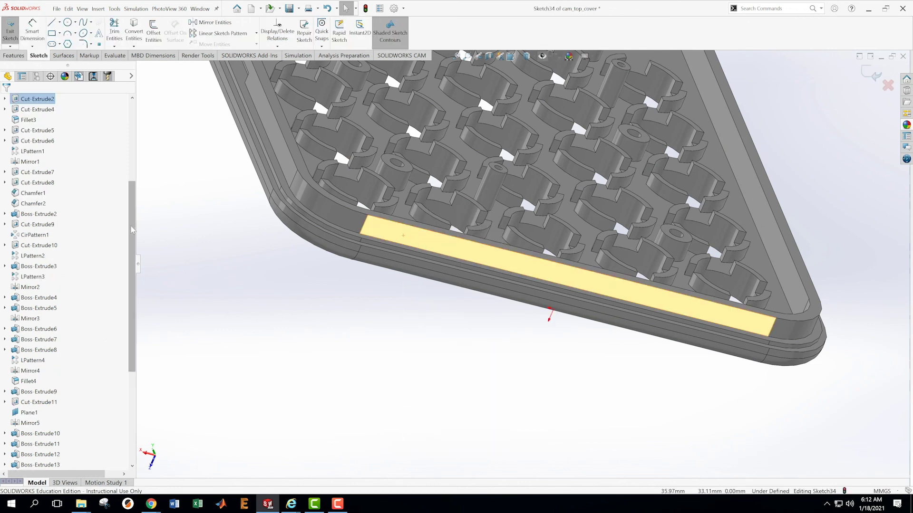
Sketch a corner rectangle about 7.5 mm by 1.9 mm near one end of the lip face, resting on its lower edge
{"action": "scroll", "coordinate": [95, 275], "scroll_direction": "down", "scroll_amount": 6}
{"action": "right_click", "coordinate": [48, 465]}
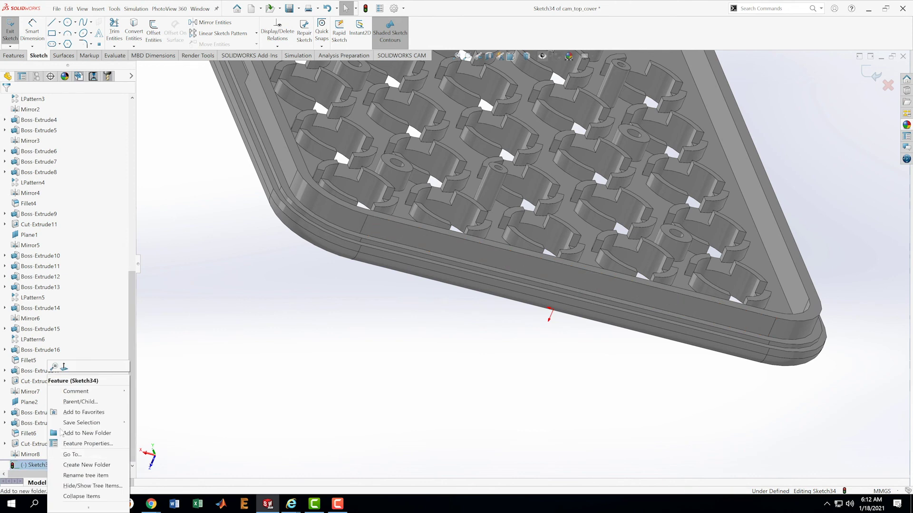
{"action": "left_click", "coordinate": [63, 370]}
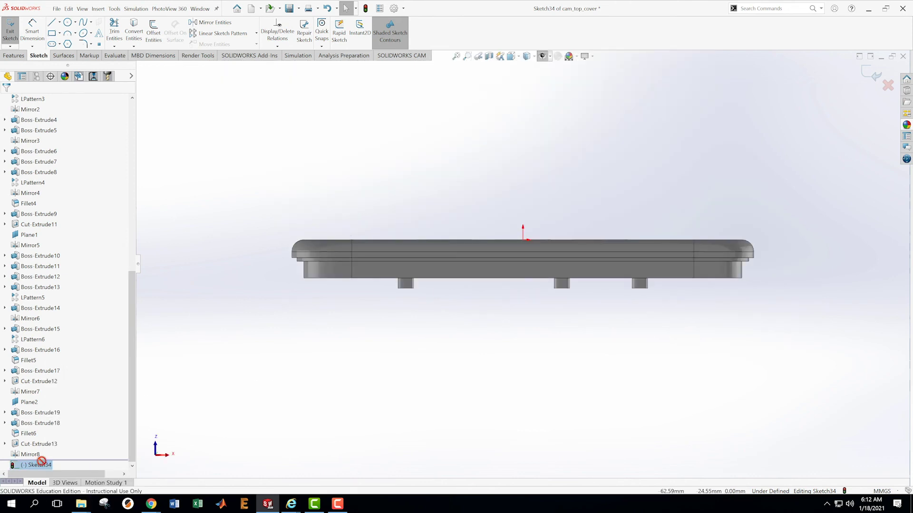
{"action": "middle_click_drag", "start_coordinate": [328, 222], "coordinate": [362, 361]}
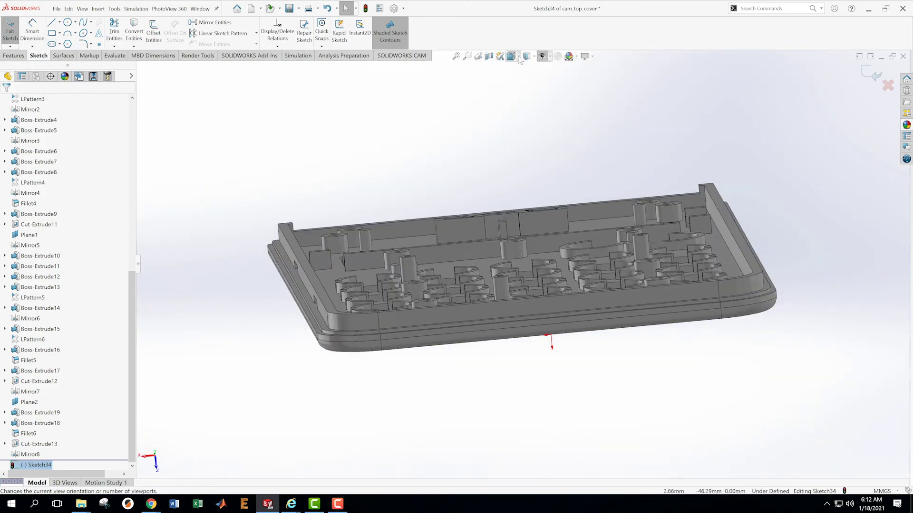
{"action": "key", "text": "space"}
{"action": "left_click", "coordinate": [407, 340]}
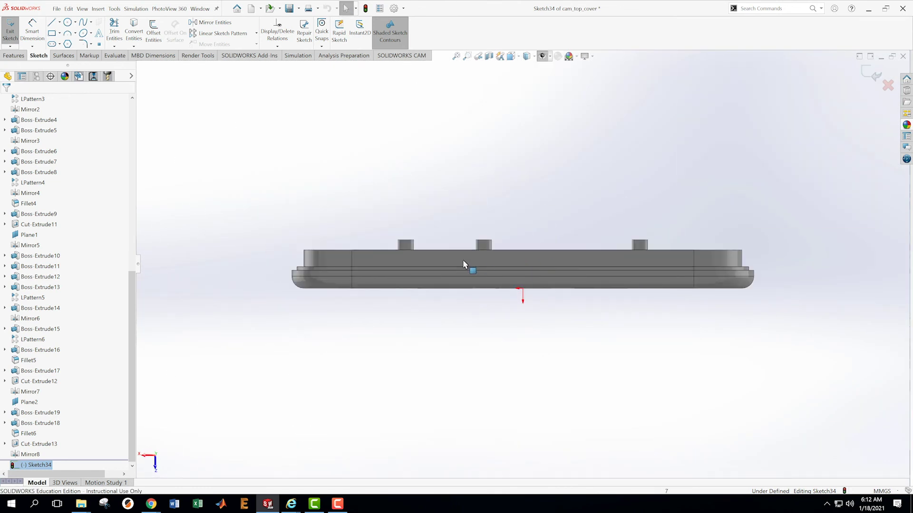
{"action": "scroll", "coordinate": [414, 235], "scroll_direction": "down", "scroll_amount": 3}
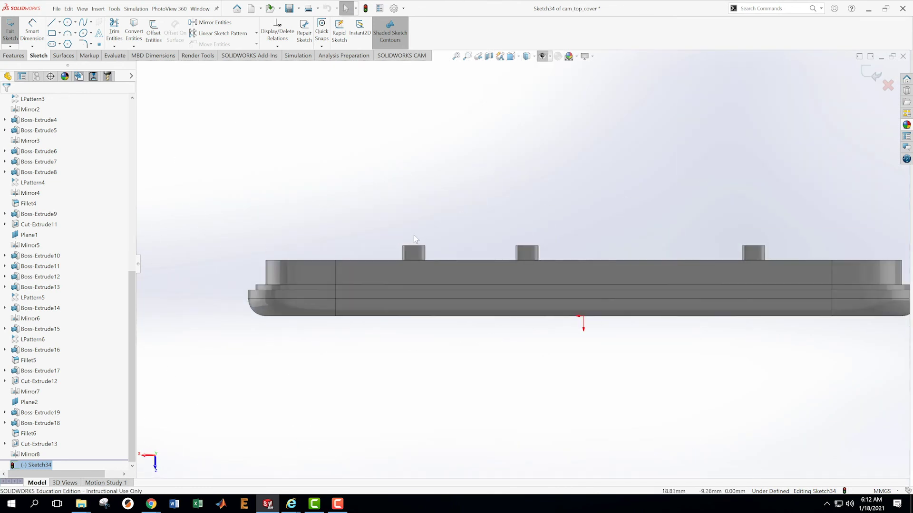
{"action": "left_click", "coordinate": [51, 33]}
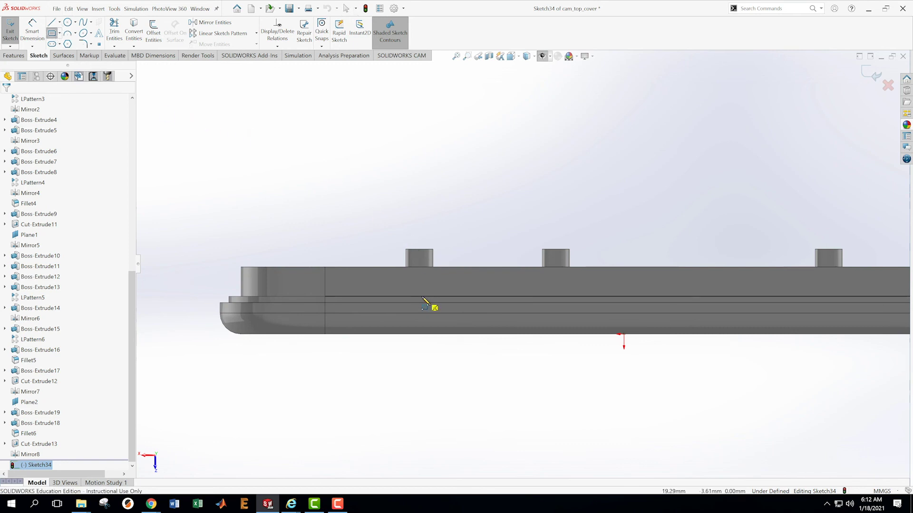
{"action": "left_click_drag", "start_coordinate": [423, 297], "coordinate": [344, 276]}
{"action": "key", "text": "Escape"}
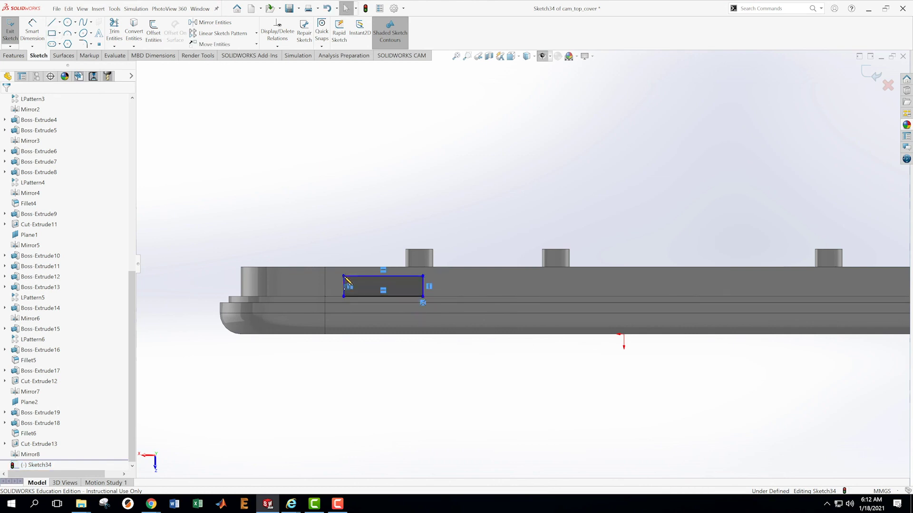
Dimension the rectangle's upper long side as 28.5-20.40, giving 8.1 mm
{"action": "key", "text": "s"}
{"action": "left_click", "coordinate": [590, 364]}
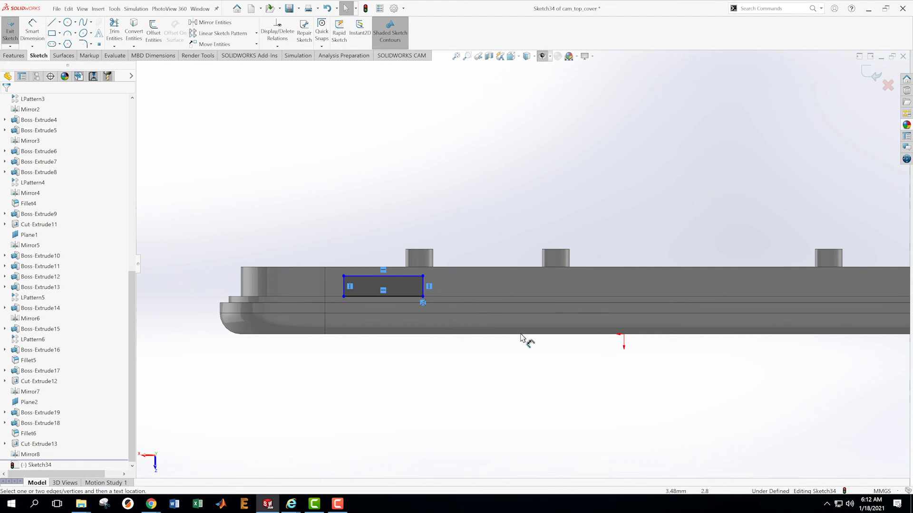
{"action": "left_click", "coordinate": [362, 276]}
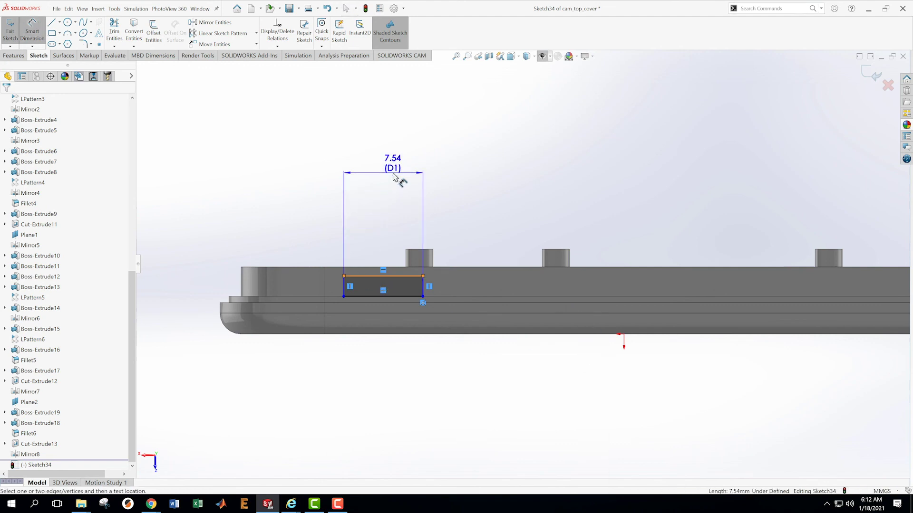
{"action": "left_click", "coordinate": [390, 179]}
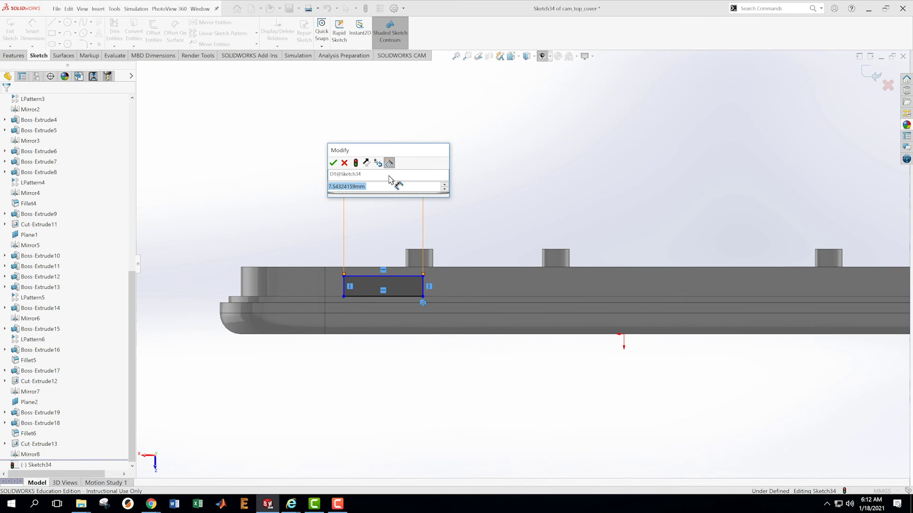
{"action": "type", "text": "28.5"}
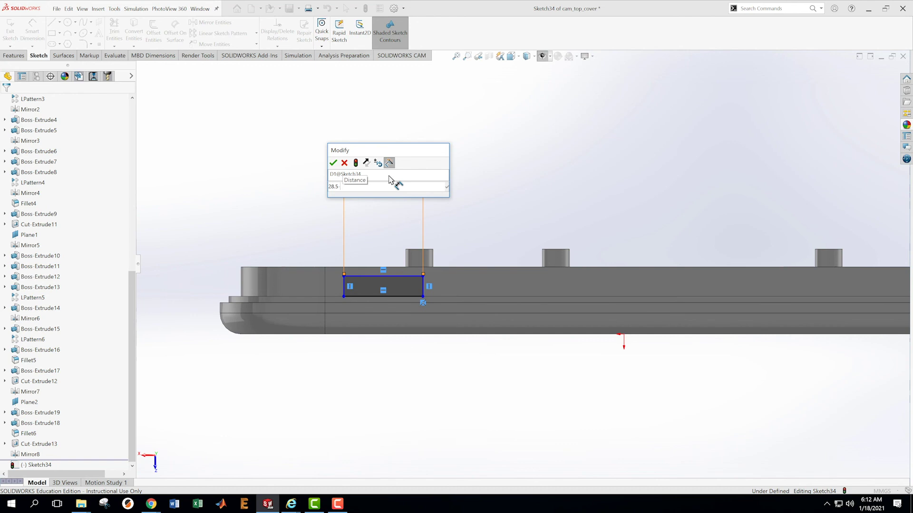
{"action": "type", "text": "-20.40"}
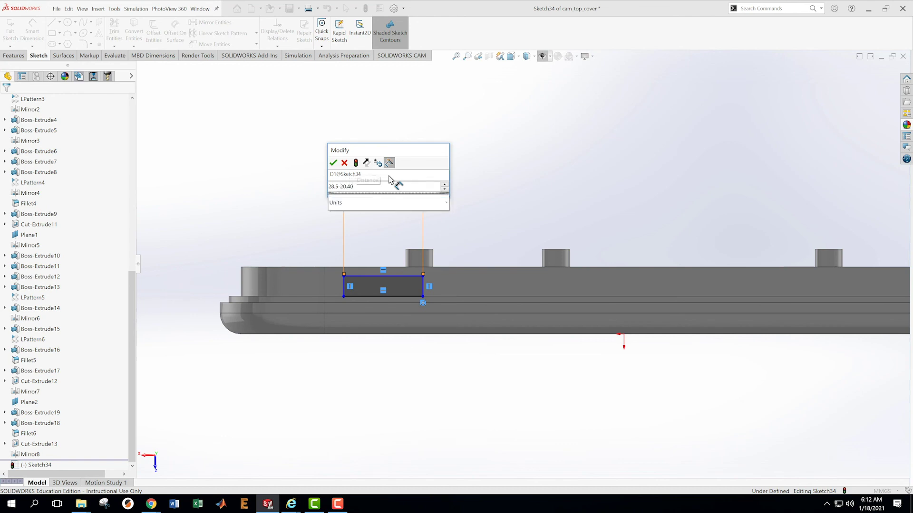
{"action": "key", "text": "Return"}
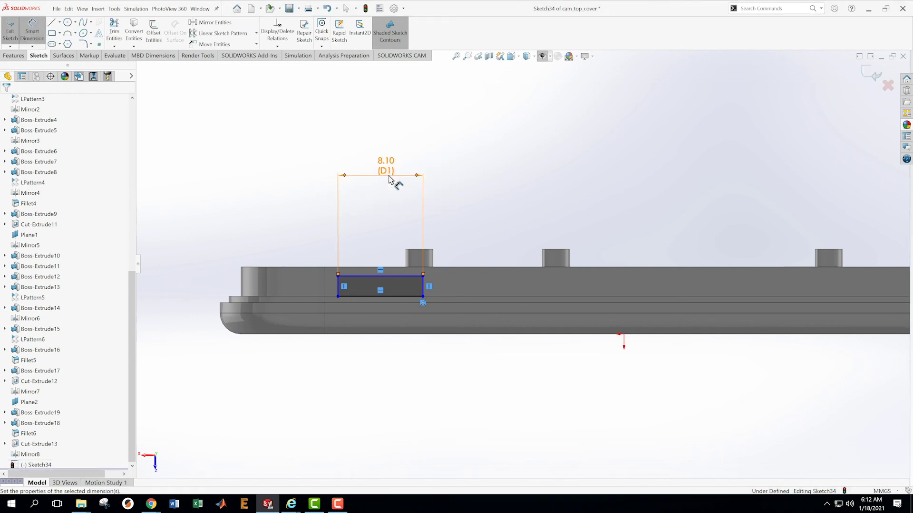
Dimension the rectangle's short vertical side on the lip face as 1.4 mm
{"action": "left_click", "coordinate": [423, 285]}
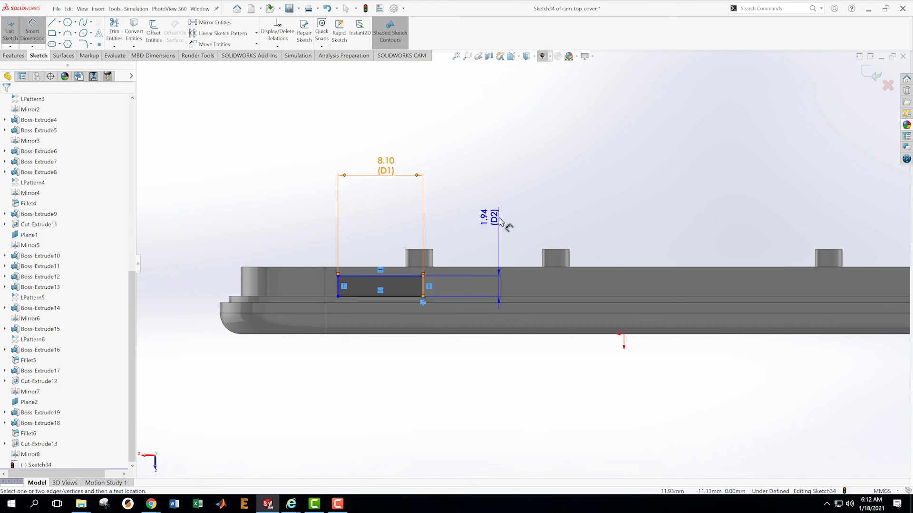
{"action": "left_click", "coordinate": [499, 220]}
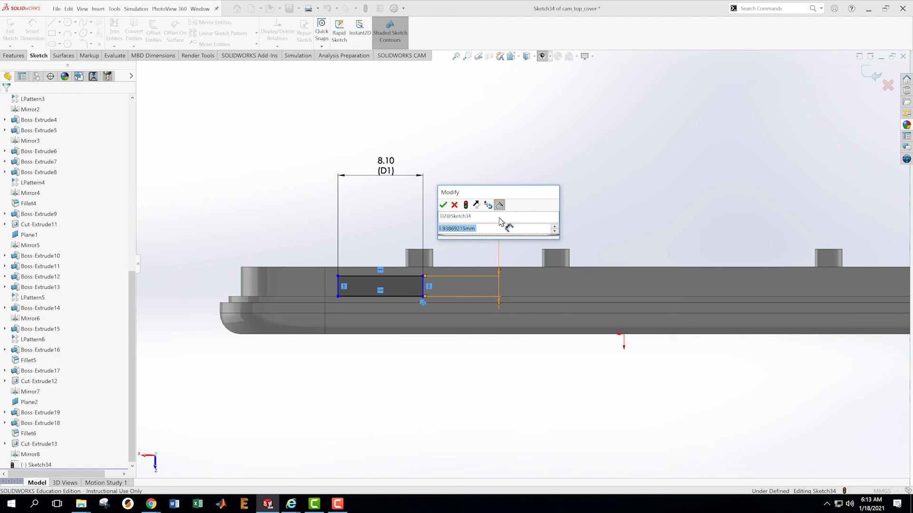
{"action": "type", "text": "1.4"}
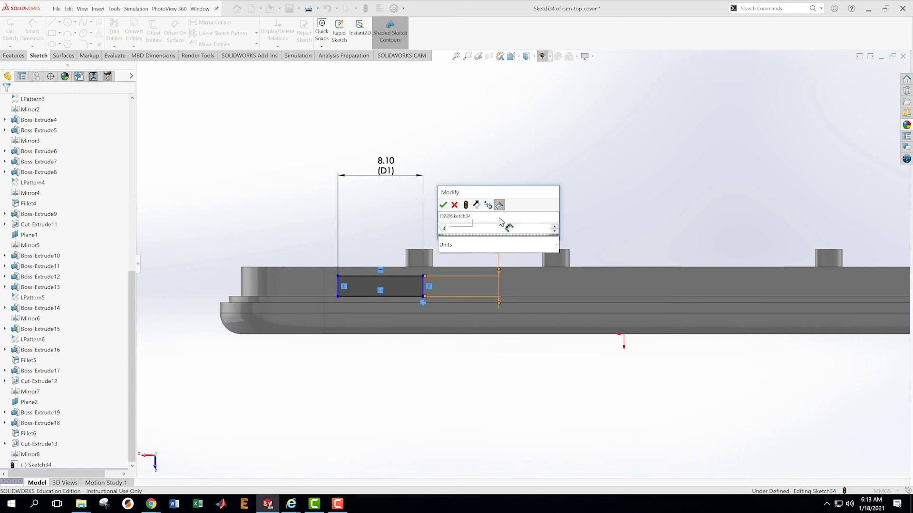
{"action": "key", "text": "Return"}
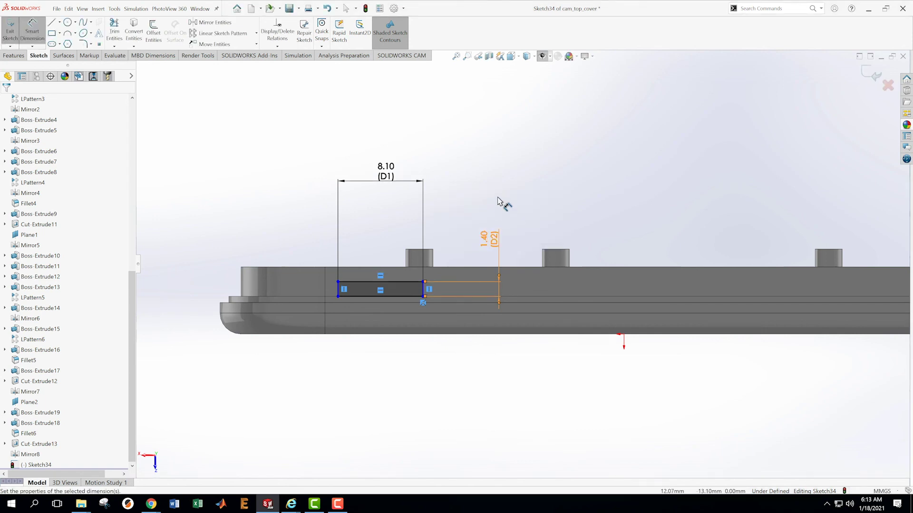
{"action": "key", "text": "Escape"}
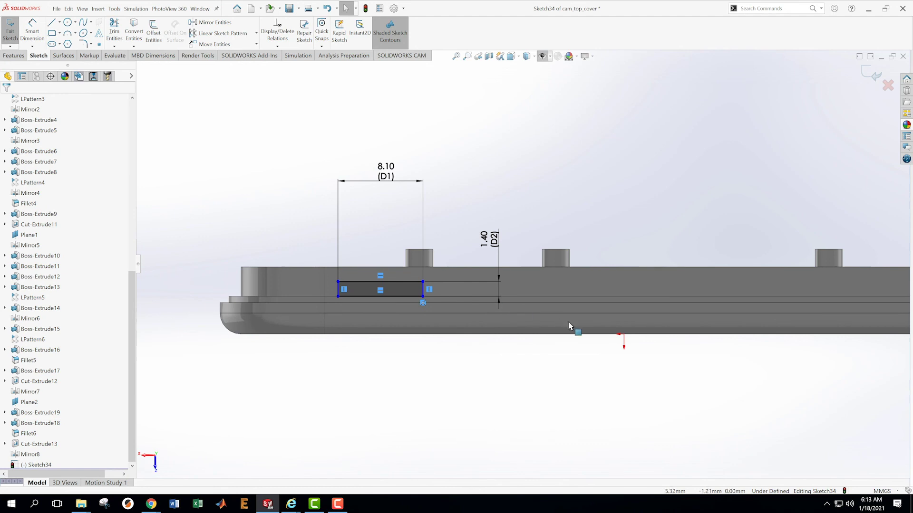
Show the reference planes and dimension the rectangle's inner short side 20.4 mm from the Right Plane
{"action": "key", "text": "z"}
{"action": "scroll", "coordinate": [607, 315], "scroll_direction": "down", "scroll_amount": 2}
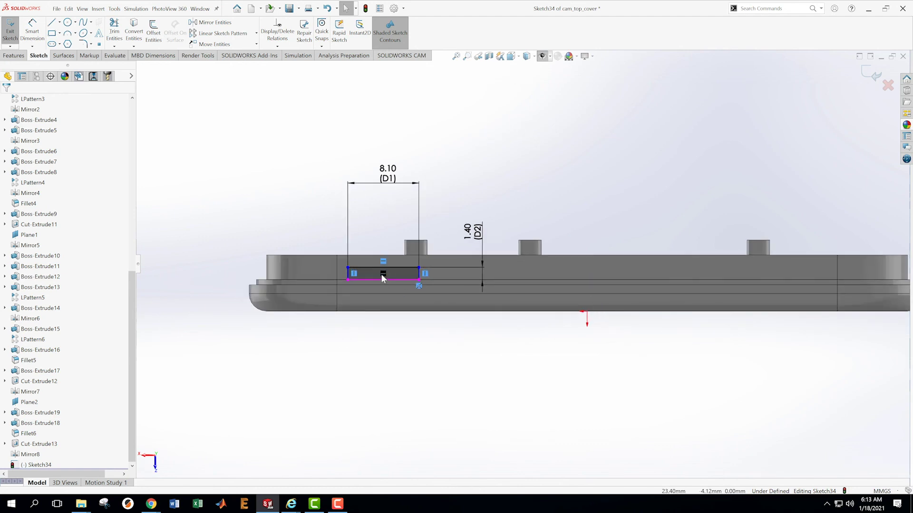
{"action": "mouse_move", "coordinate": [399, 275]}
{"action": "left_mouse_down"}
{"action": "mouse_move", "coordinate": [391, 273]}
{"action": "mouse_move", "coordinate": [432, 277]}
{"action": "mouse_move", "coordinate": [383, 274]}
{"action": "mouse_move", "coordinate": [407, 272]}
{"action": "left_mouse_up"}
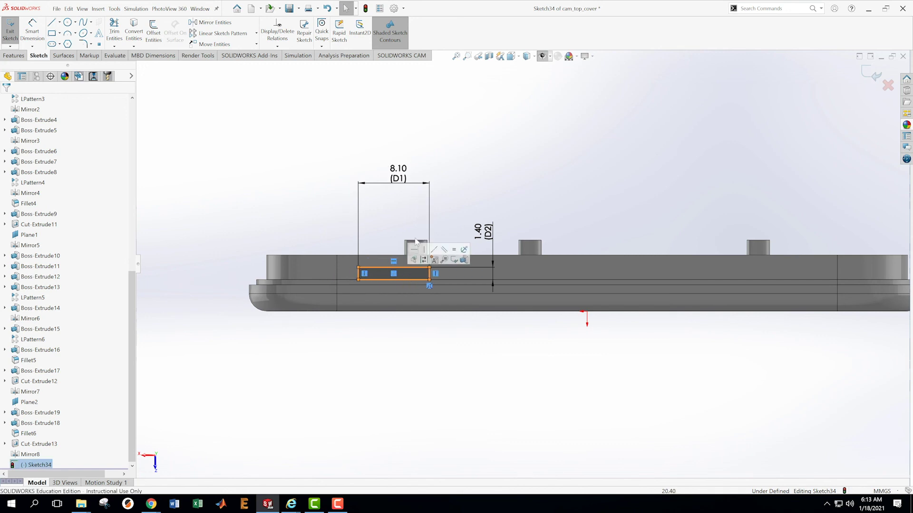
{"action": "left_click", "coordinate": [542, 57]}
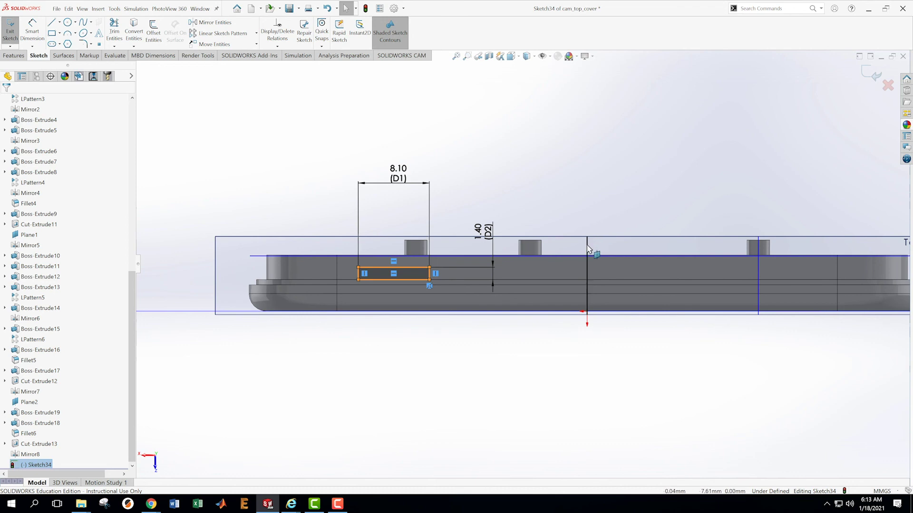
{"action": "key", "text": "Escape"}
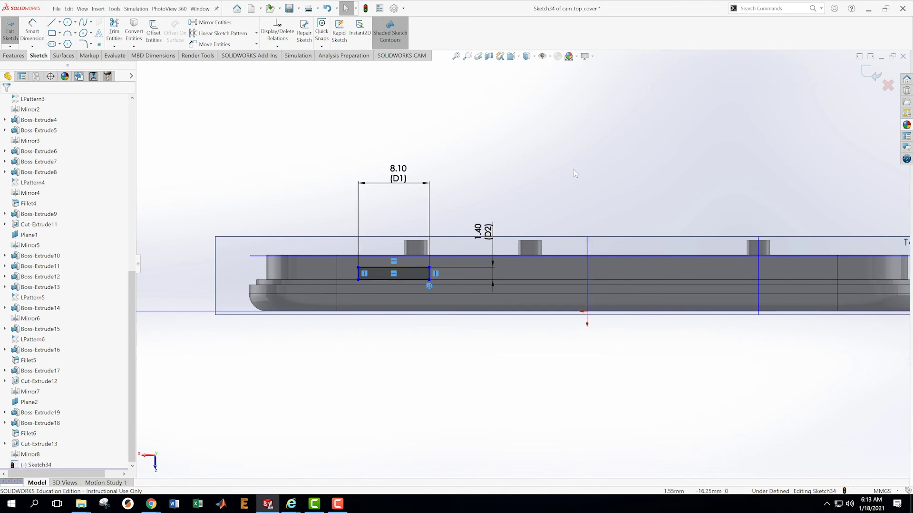
{"action": "key", "text": "s"}
{"action": "left_click", "coordinate": [588, 191]}
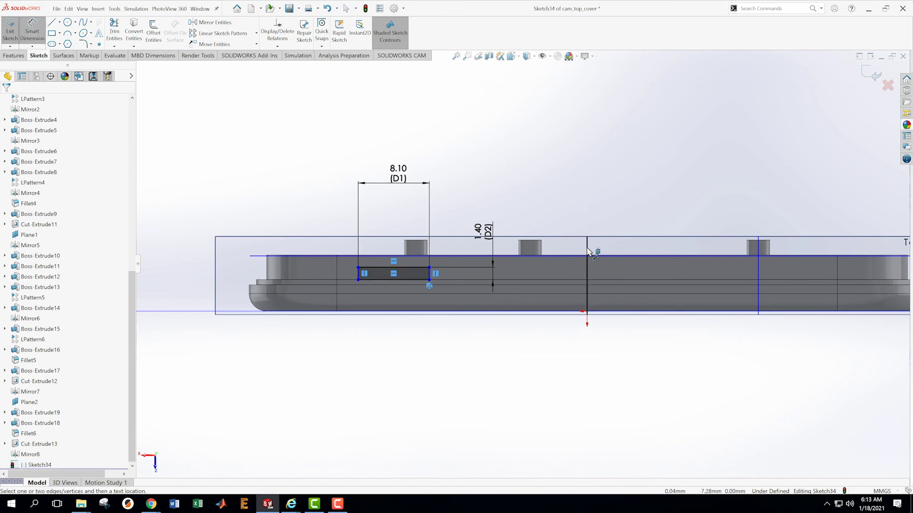
{"action": "left_click", "coordinate": [587, 252]}
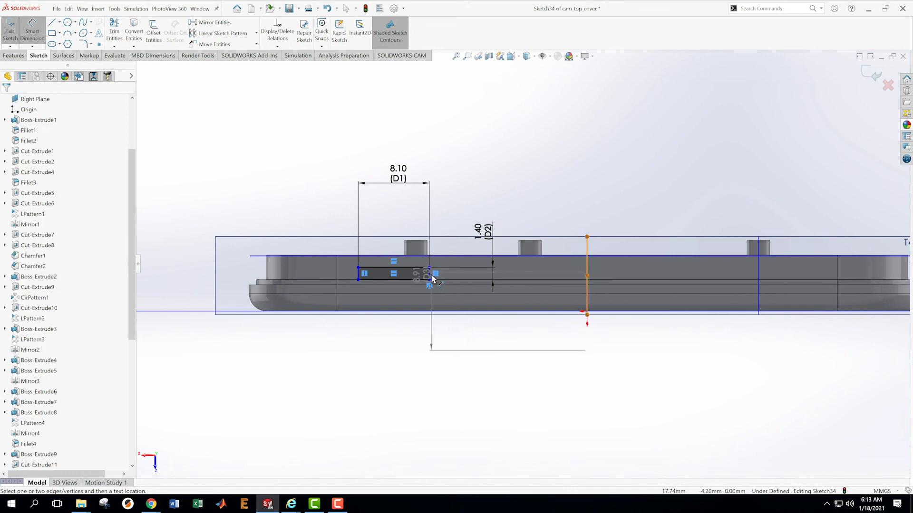
{"action": "left_click", "coordinate": [431, 278]}
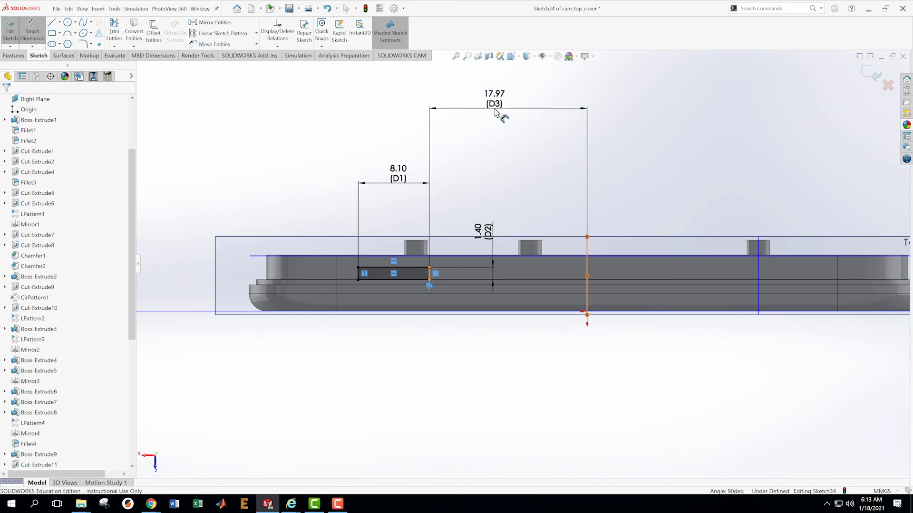
{"action": "left_click", "coordinate": [495, 112]}
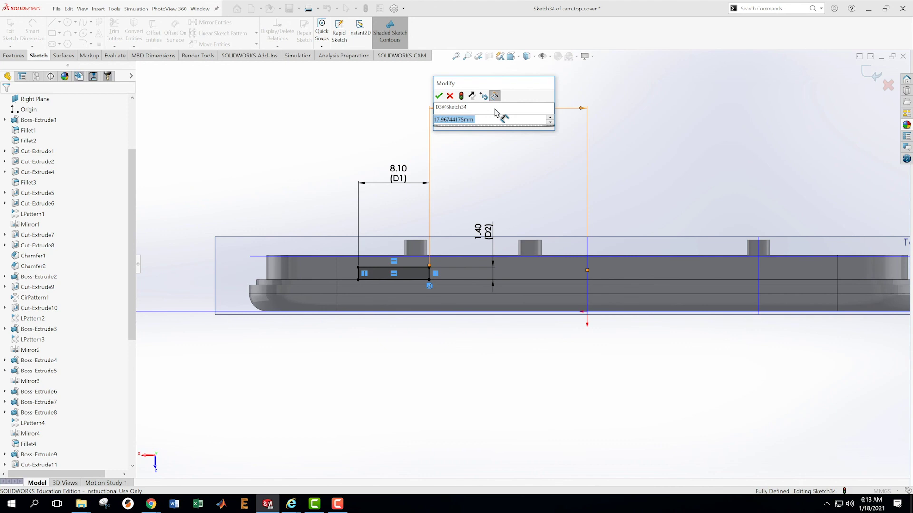
{"action": "type", "text": "20.4"}
{"action": "key", "text": "Return"}
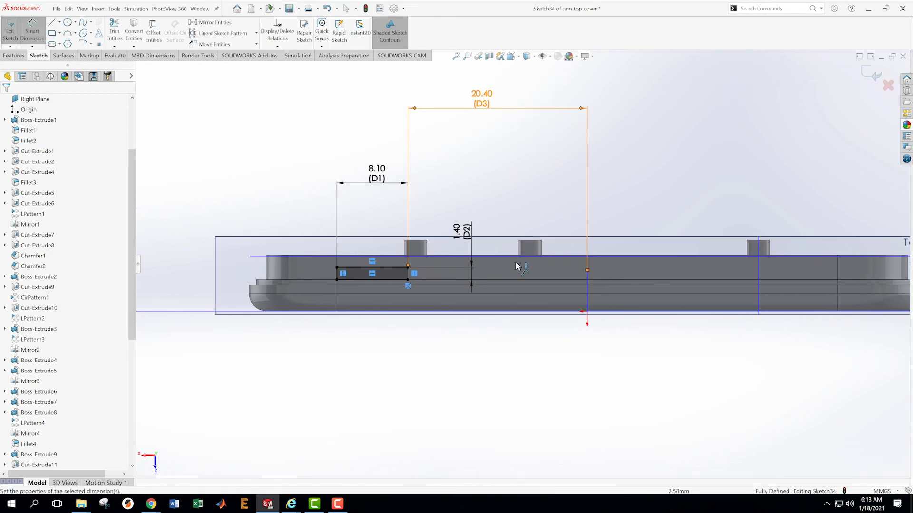
Finish the sketch and cut-extrude the rectangle into the lip with a blind depth of 1 mm
{"action": "left_click", "coordinate": [863, 80]}
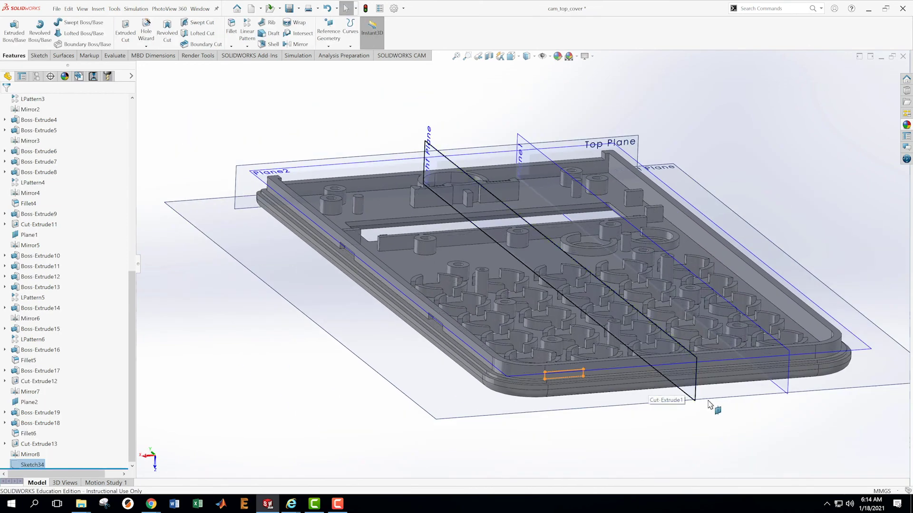
{"action": "scroll", "coordinate": [715, 409], "scroll_direction": "down", "scroll_amount": 2}
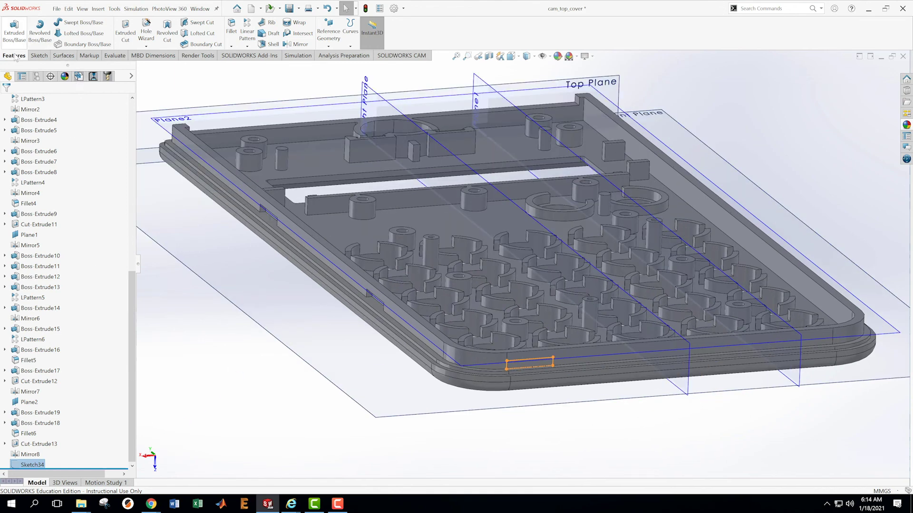
{"action": "left_click", "coordinate": [125, 26]}
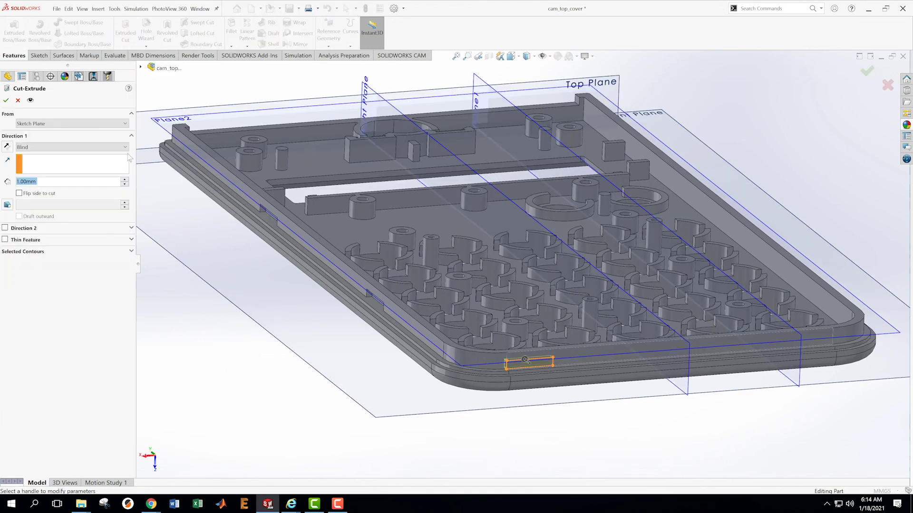
{"action": "left_click", "coordinate": [7, 101]}
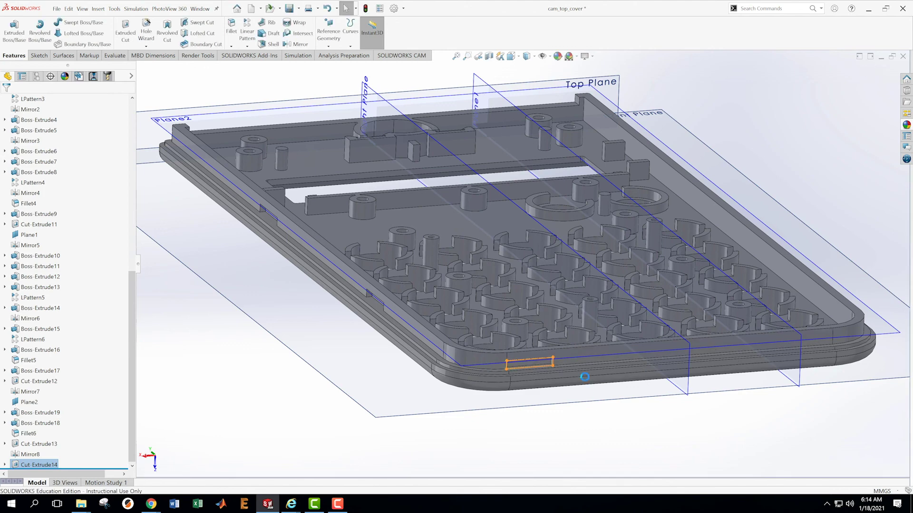
{"action": "left_click", "coordinate": [260, 375]}
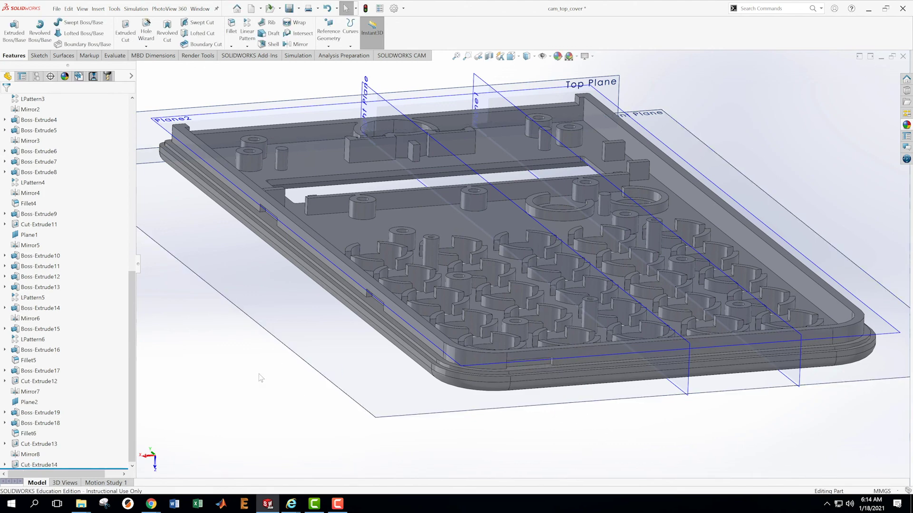
Start a linear pattern of the new slot cut using the Right Plane as direction, reversed so the copies run along the lip face
{"action": "middle_click_drag", "start_coordinate": [619, 445], "coordinate": [623, 426]}
{"action": "scroll", "coordinate": [611, 416], "scroll_direction": "down", "scroll_amount": 1}
{"action": "middle_click_drag", "start_coordinate": [296, 461], "coordinate": [291, 462]}
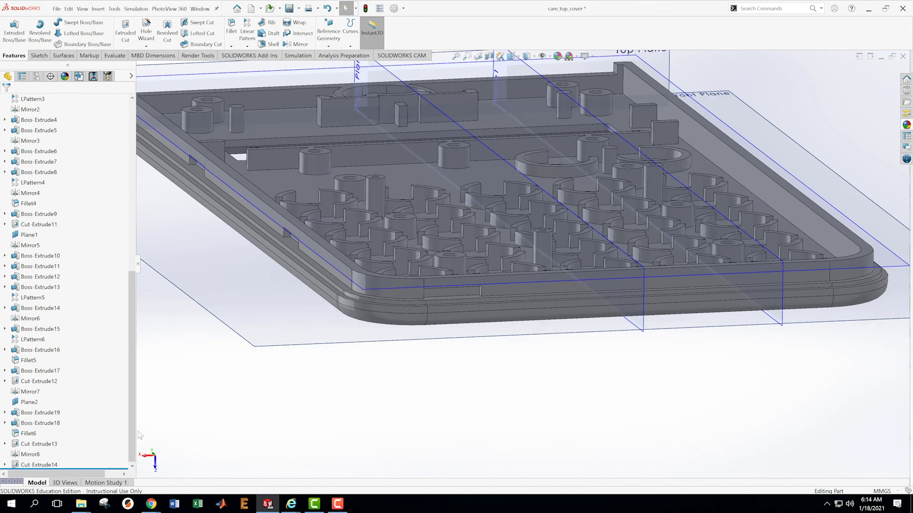
{"action": "left_click", "coordinate": [47, 465]}
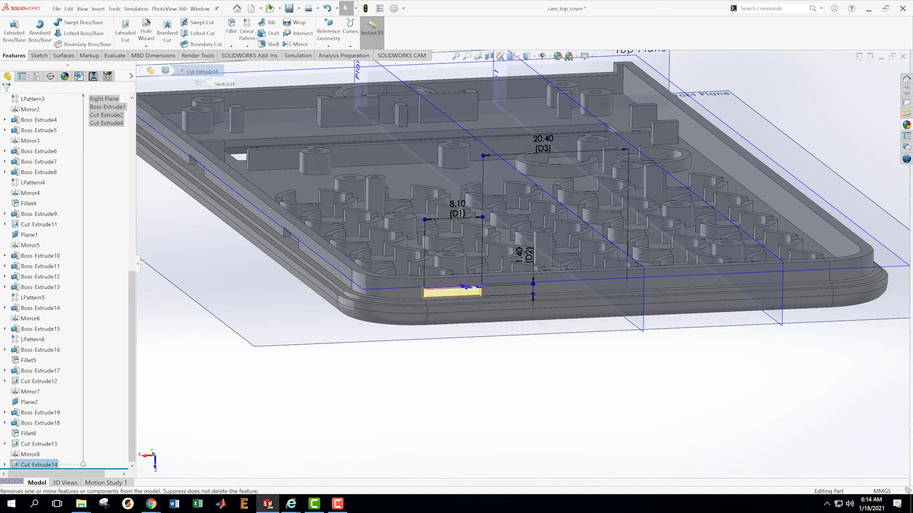
{"action": "left_click", "coordinate": [247, 46]}
{"action": "left_click", "coordinate": [258, 56]}
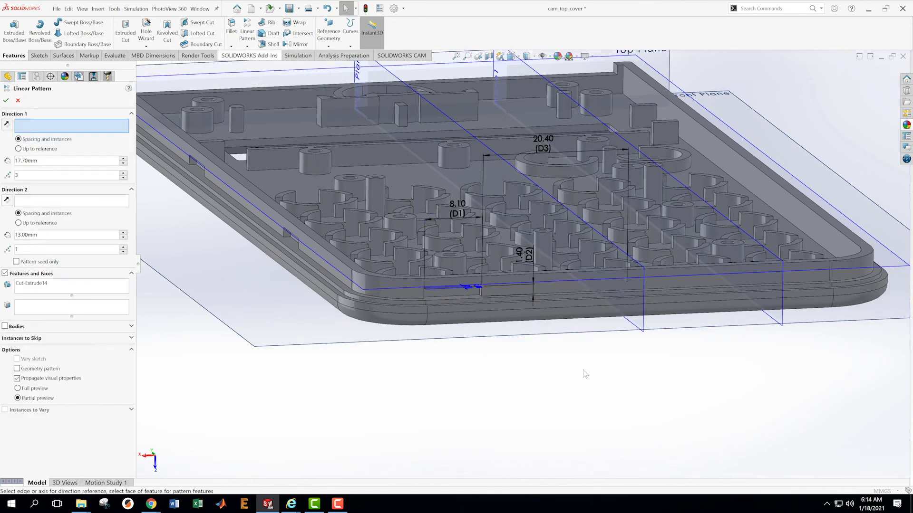
{"action": "left_click", "coordinate": [650, 342]}
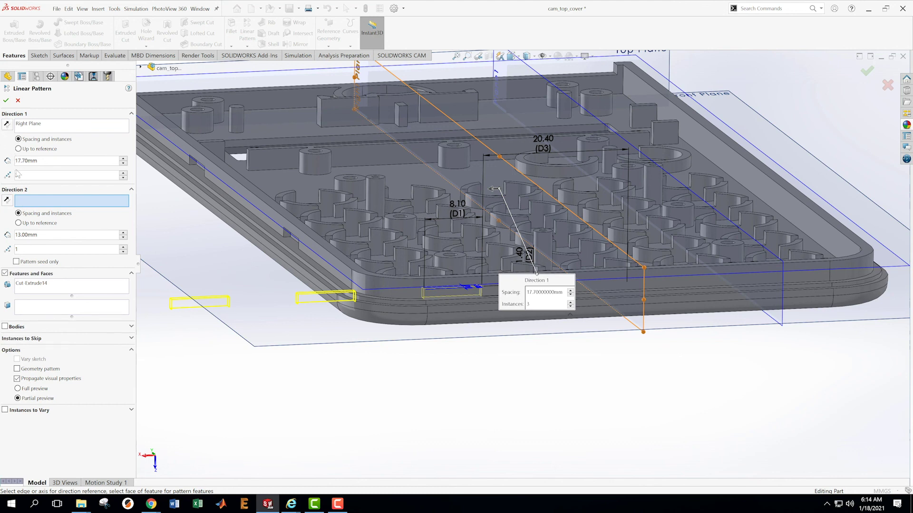
{"action": "left_click", "coordinate": [6, 125]}
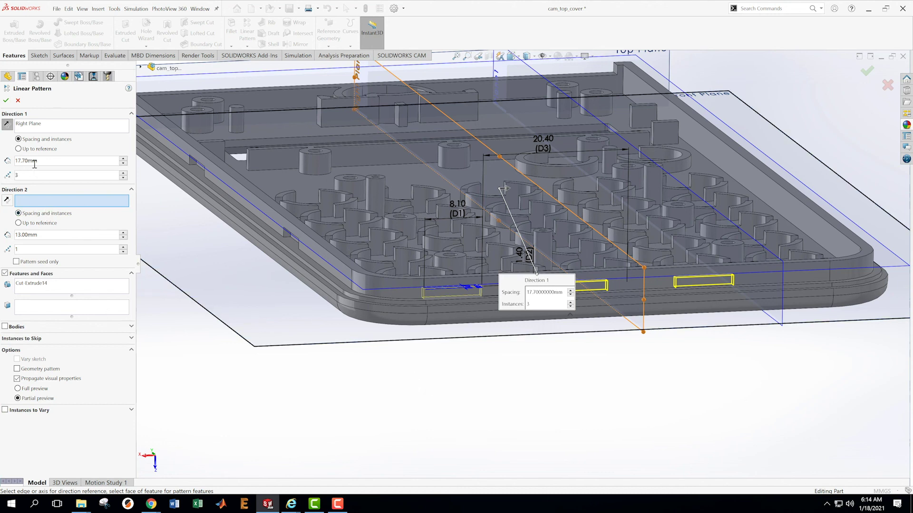
{"action": "left_click_drag", "start_coordinate": [39, 160], "coordinate": [10, 161]}
{"action": "type", "text": "24"}
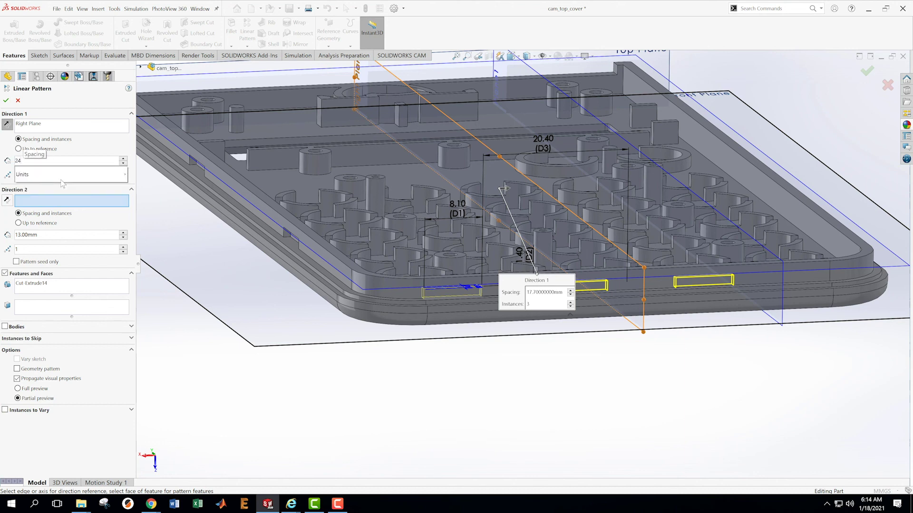
{"action": "type", "text": ".40"}
{"action": "key", "text": "BackSpace"}
{"action": "key", "text": "BackSpace"}
{"action": "key", "text": "BackSpace"}
{"action": "key", "text": "BackSpace"}
{"action": "key", "text": "BackSpace"}
Set the pattern spacing to 20.4+((28.5-20.4)/2), giving 24.45 mm, and create the pattern with three instances
{"action": "type", "text": "2"}
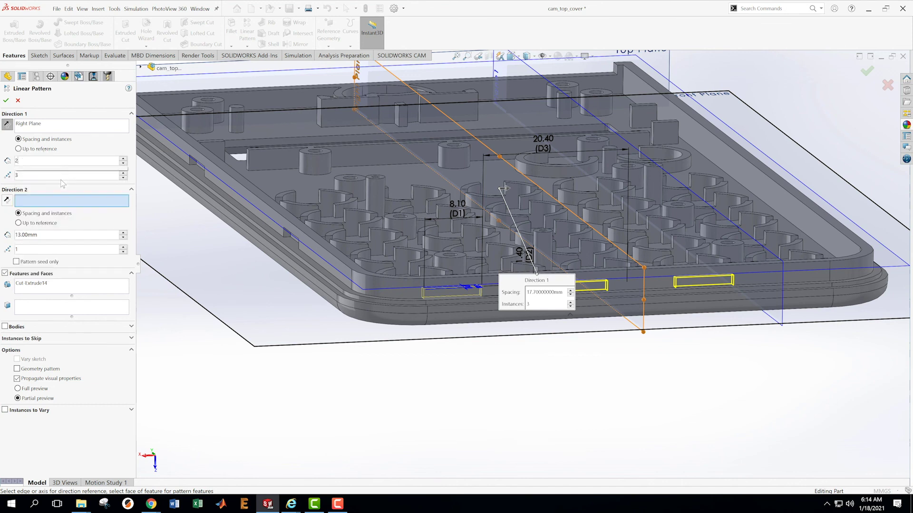
{"action": "type", "text": "0.4"}
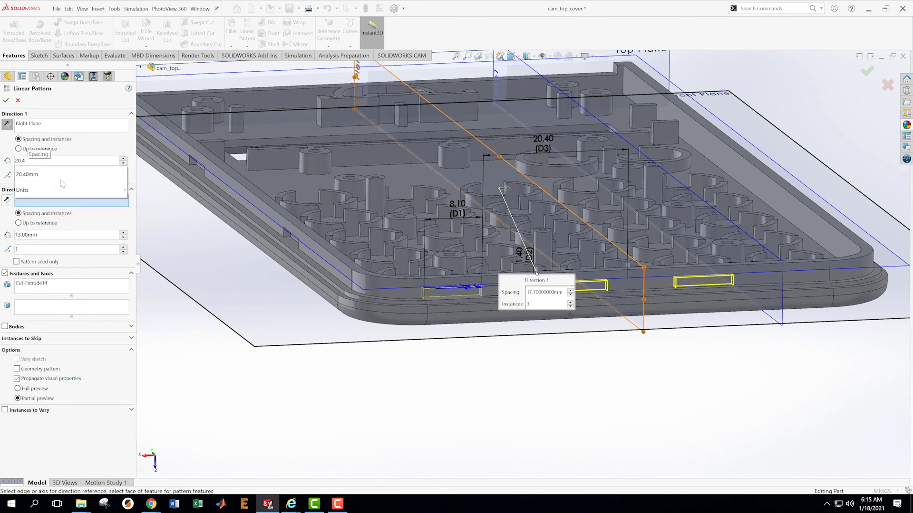
{"action": "type", "text": "+"}
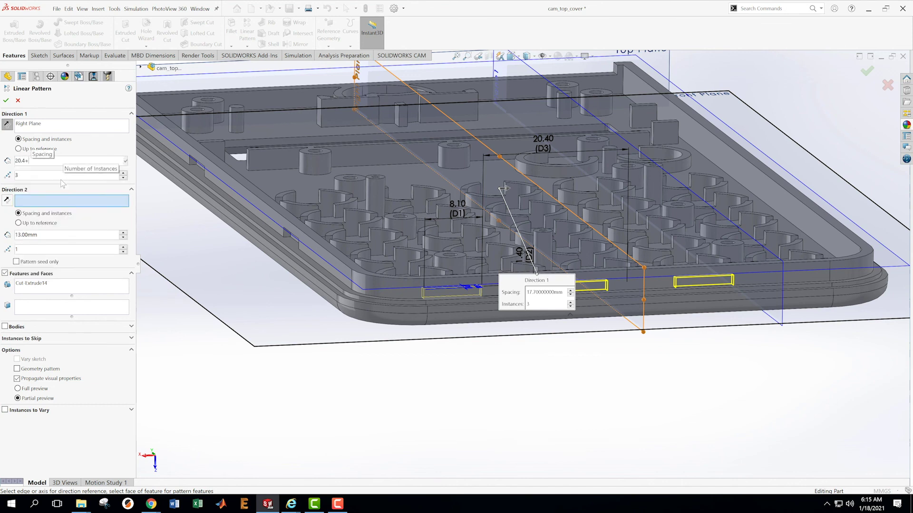
{"action": "type", "text": "("}
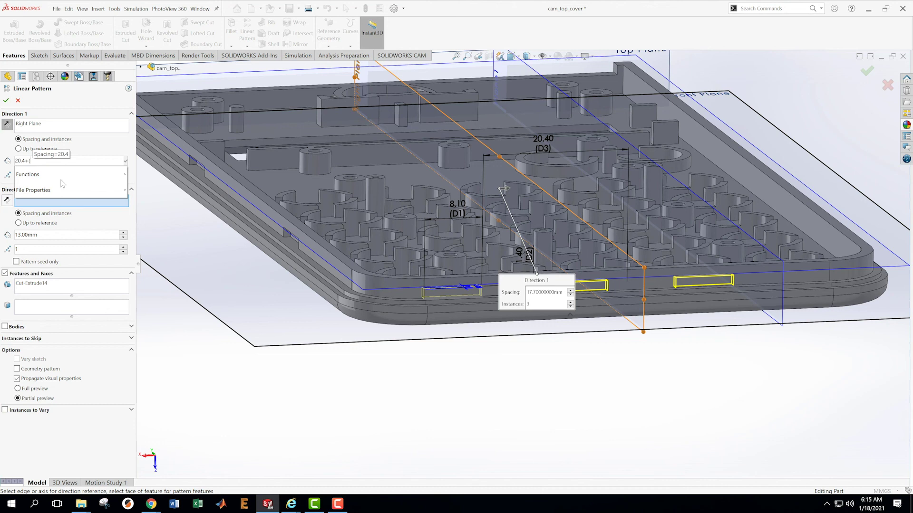
{"action": "type", "text": "(28."}
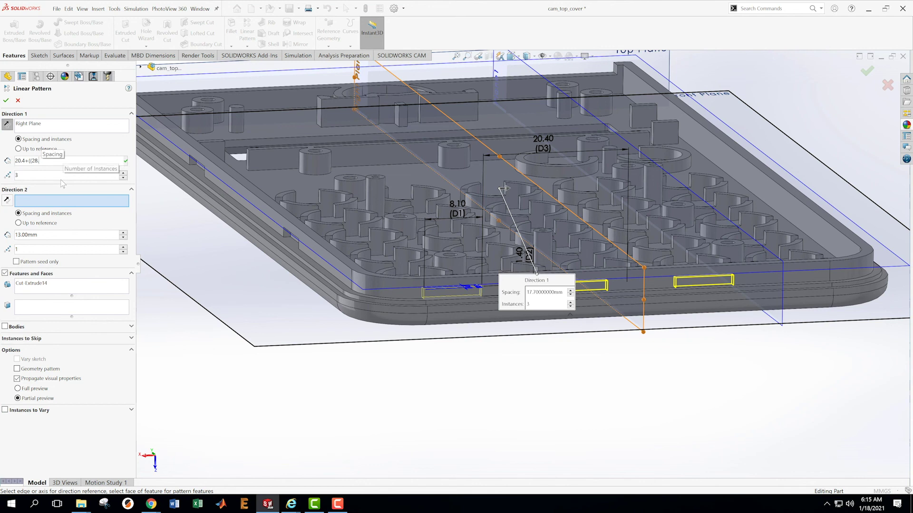
{"action": "type", "text": "5"}
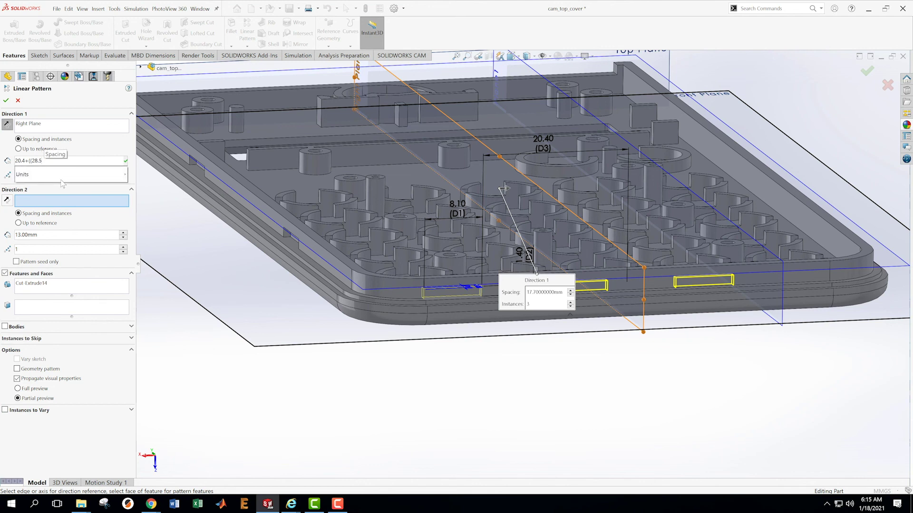
{"action": "type", "text": "-"}
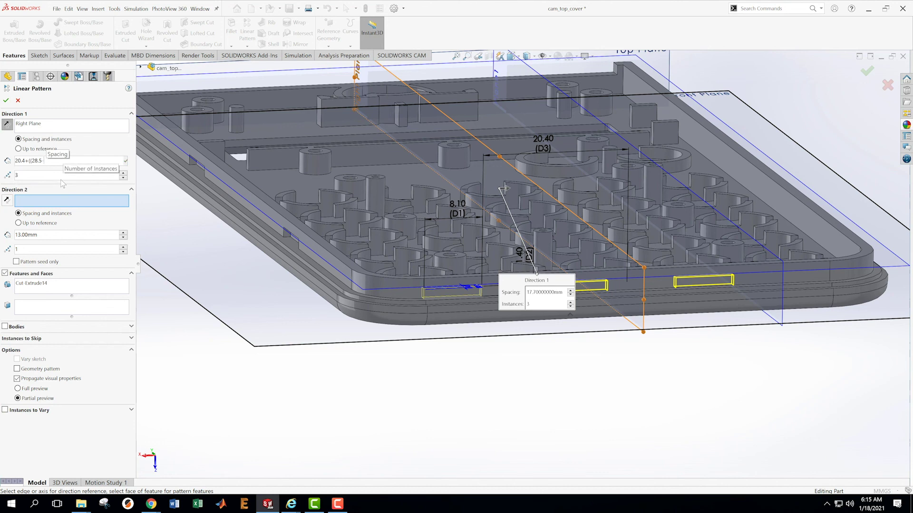
{"action": "type", "text": "20.4"}
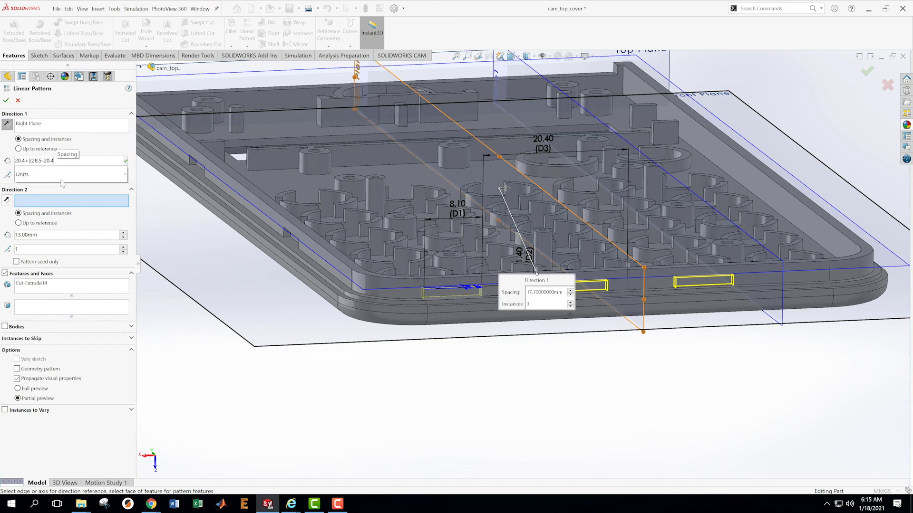
{"action": "type", "text": ")/2"}
{"action": "key", "text": "Return"}
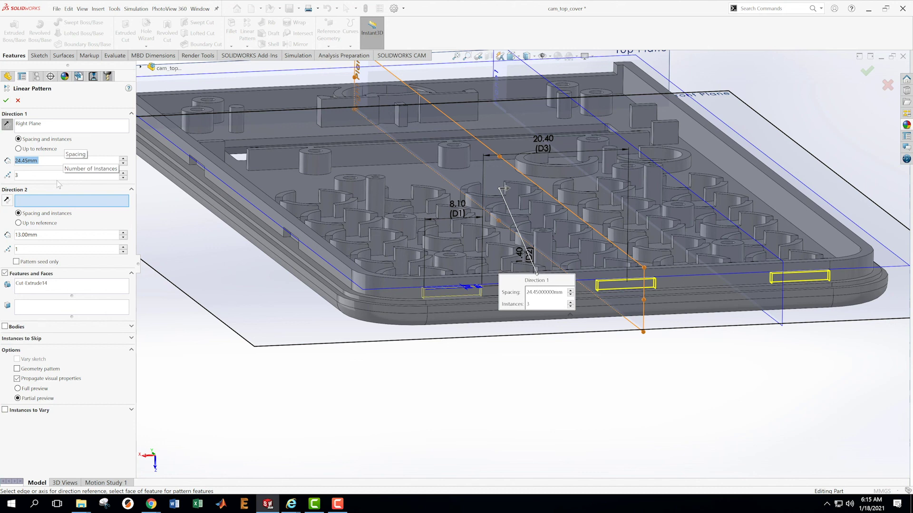
{"action": "left_click", "coordinate": [6, 101]}
{"action": "middle_click_drag", "start_coordinate": [634, 347], "coordinate": [552, 350]}
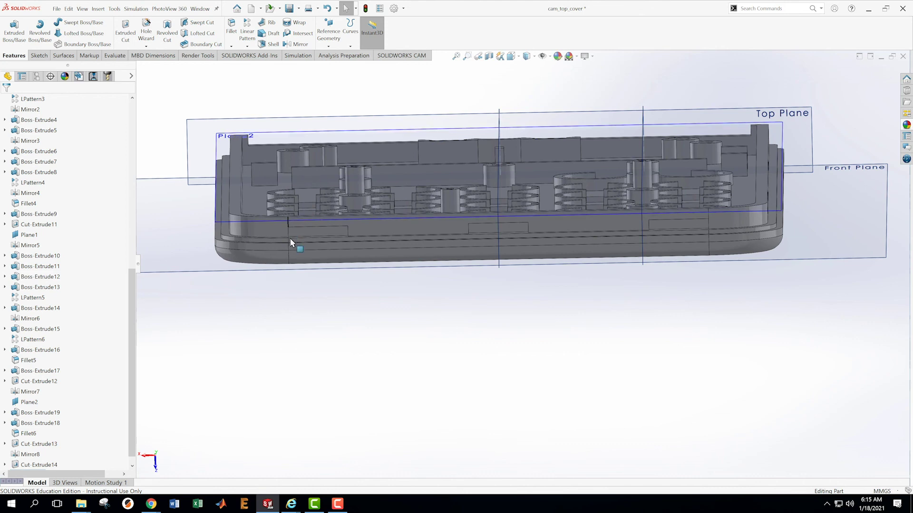
Examine the three patterned slot cuts along the lip's end face and their position relative to the reference planes
{"action": "scroll", "coordinate": [288, 233], "scroll_direction": "down", "scroll_amount": 5}
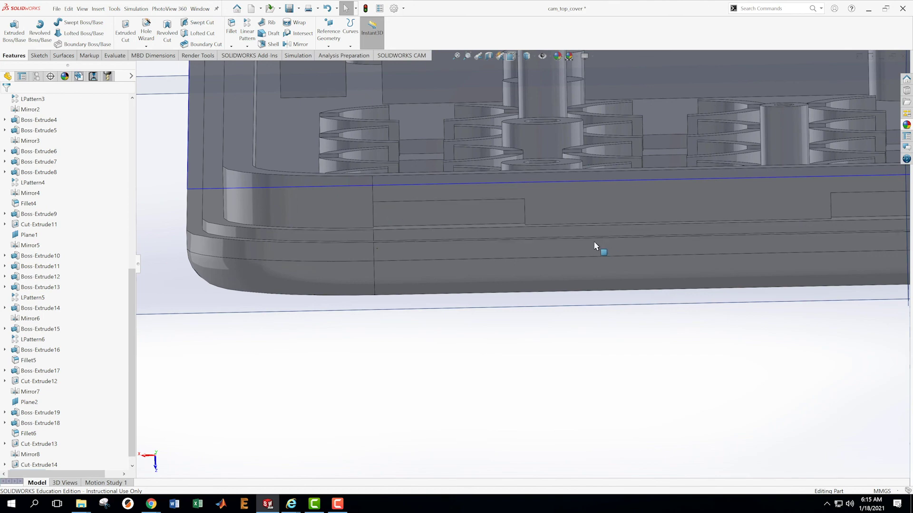
{"action": "scroll", "coordinate": [727, 246], "scroll_direction": "up", "scroll_amount": 5}
{"action": "scroll", "coordinate": [769, 253], "scroll_direction": "down", "scroll_amount": 2}
{"action": "scroll", "coordinate": [768, 253], "scroll_direction": "down", "scroll_amount": 4}
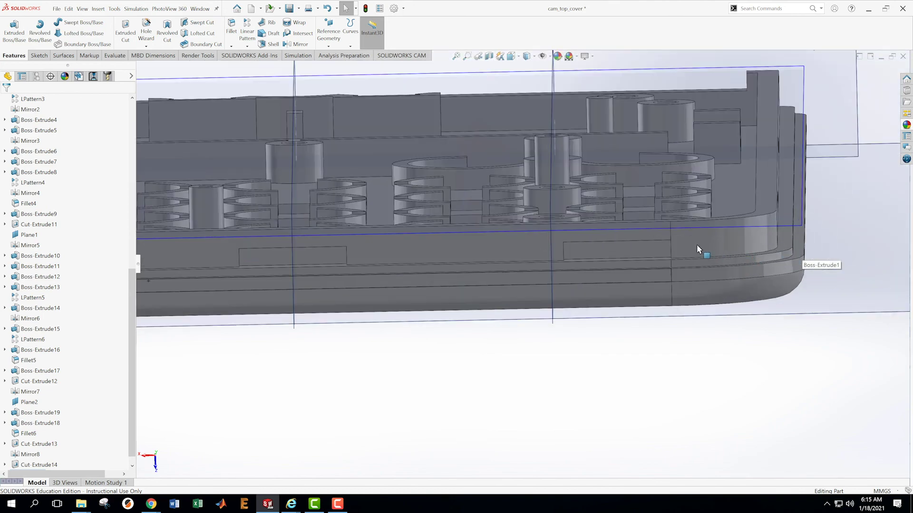
{"action": "scroll", "coordinate": [408, 340], "scroll_direction": "up", "scroll_amount": 5}
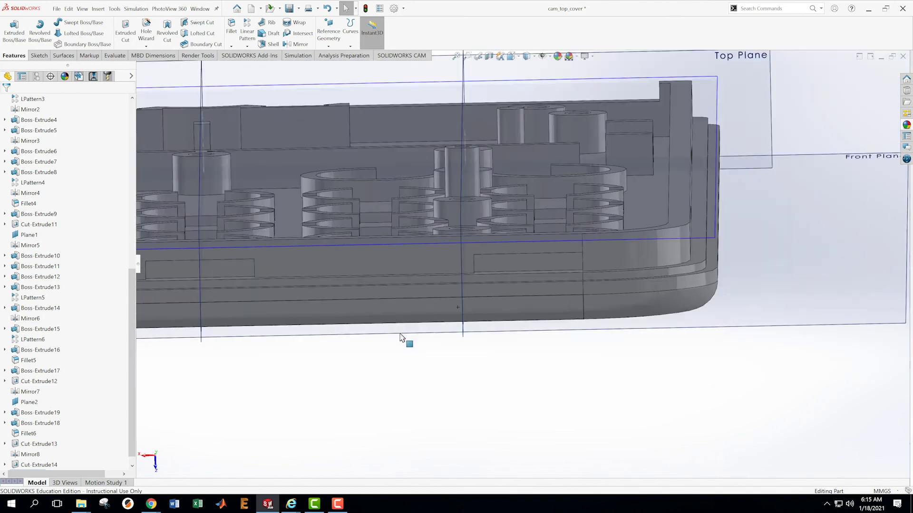
{"action": "scroll", "coordinate": [377, 264], "scroll_direction": "down", "scroll_amount": 4}
{"action": "middle_click_drag", "start_coordinate": [503, 370], "coordinate": [436, 344]}
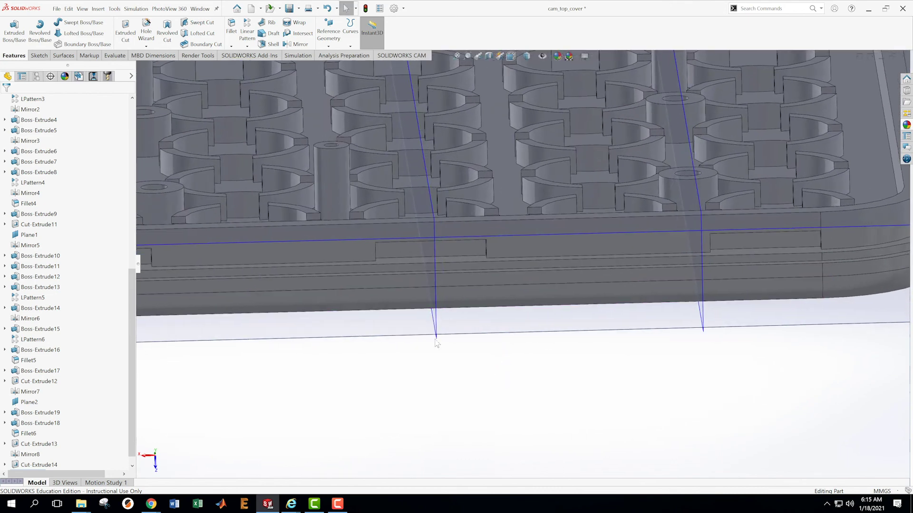
Measure the distance from the Right Plane to the middle slot's end wall on the positive X side
{"action": "left_click", "coordinate": [115, 56]}
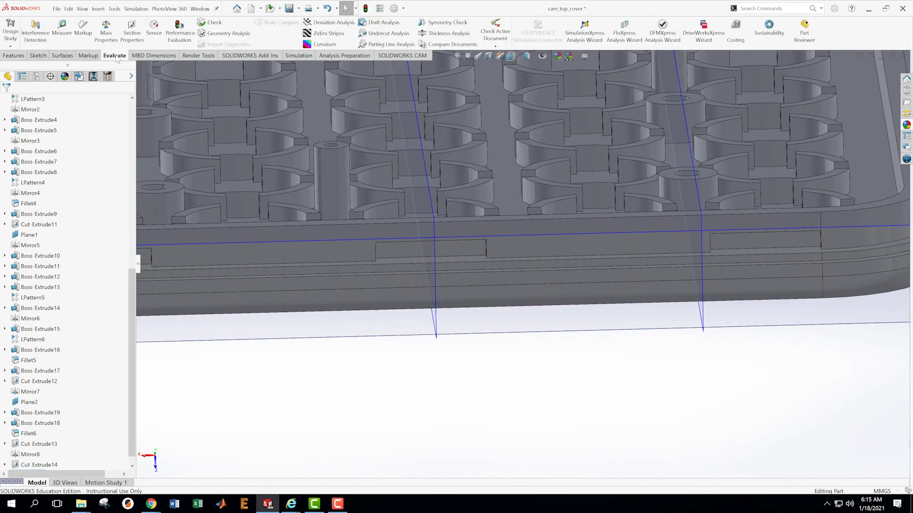
{"action": "left_click", "coordinate": [62, 27]}
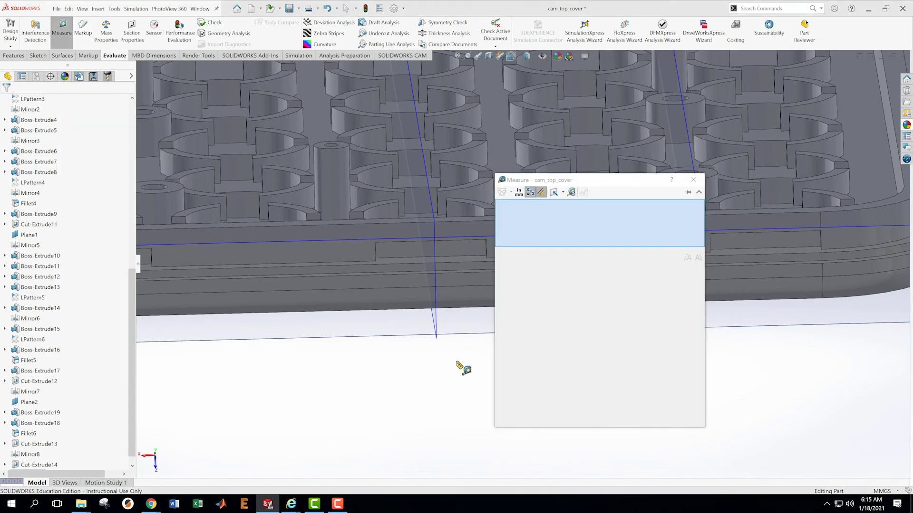
{"action": "scroll", "coordinate": [460, 366], "scroll_direction": "down", "scroll_amount": 2}
{"action": "left_click", "coordinate": [434, 317]}
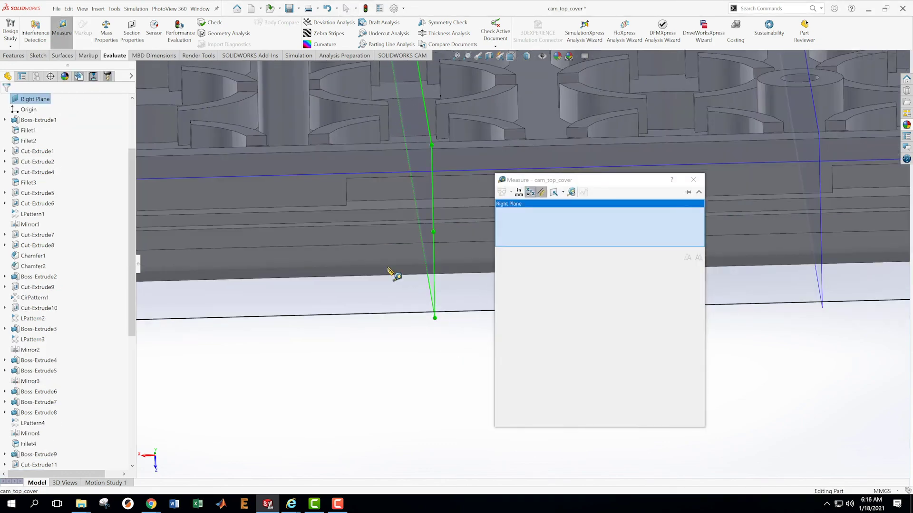
{"action": "middle_click_drag", "start_coordinate": [410, 342], "coordinate": [385, 333]}
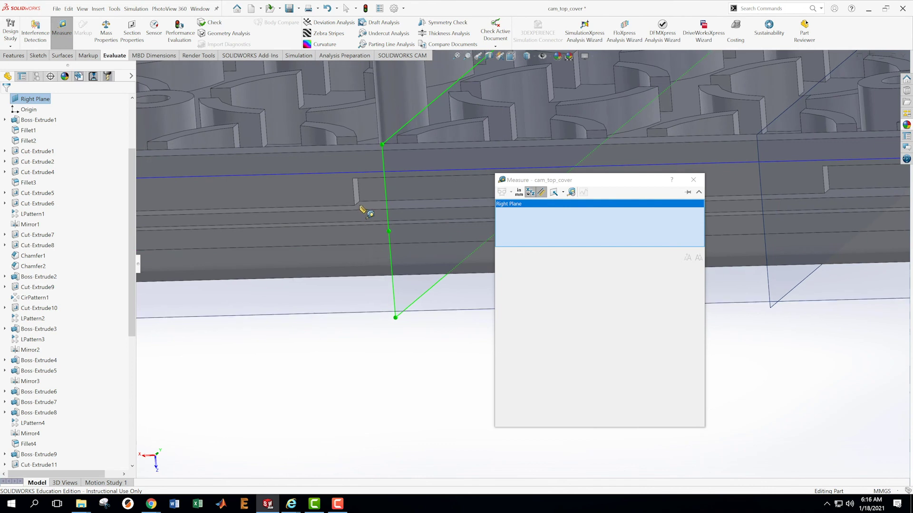
{"action": "left_click", "coordinate": [356, 192]}
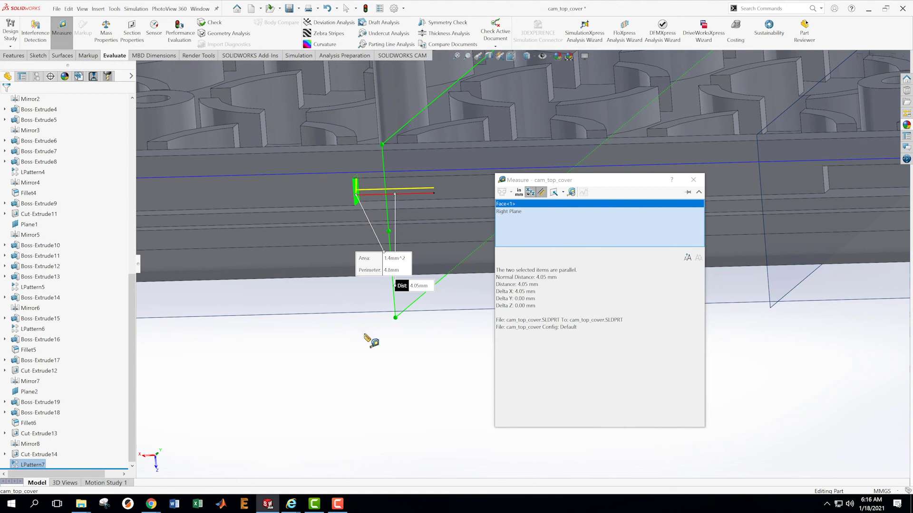
{"action": "key", "text": "Escape"}
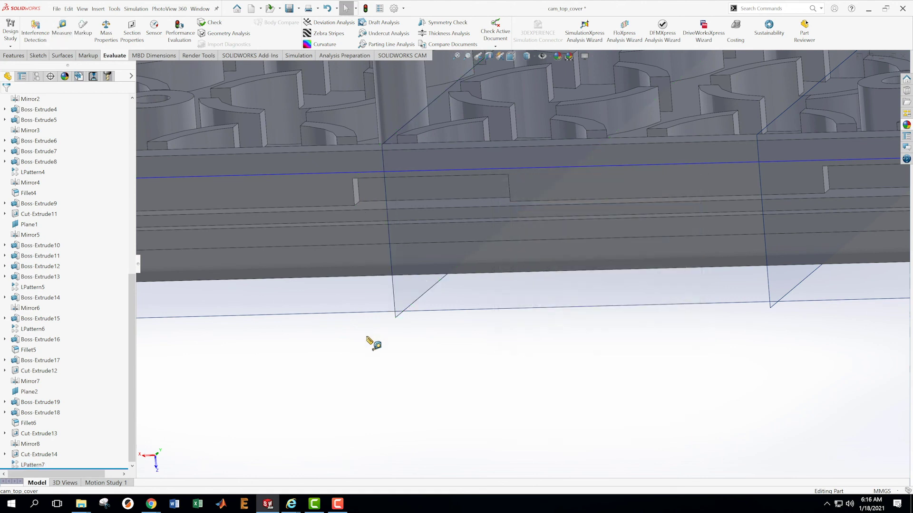
Measure the distance from the Right Plane to the middle slot's opposite end wall, and close the measurement
{"action": "mouse_move", "coordinate": [437, 363]}
{"action": "middle_mouse_down"}
{"action": "mouse_move", "coordinate": [461, 359]}
{"action": "mouse_move", "coordinate": [442, 354]}
{"action": "middle_mouse_up"}
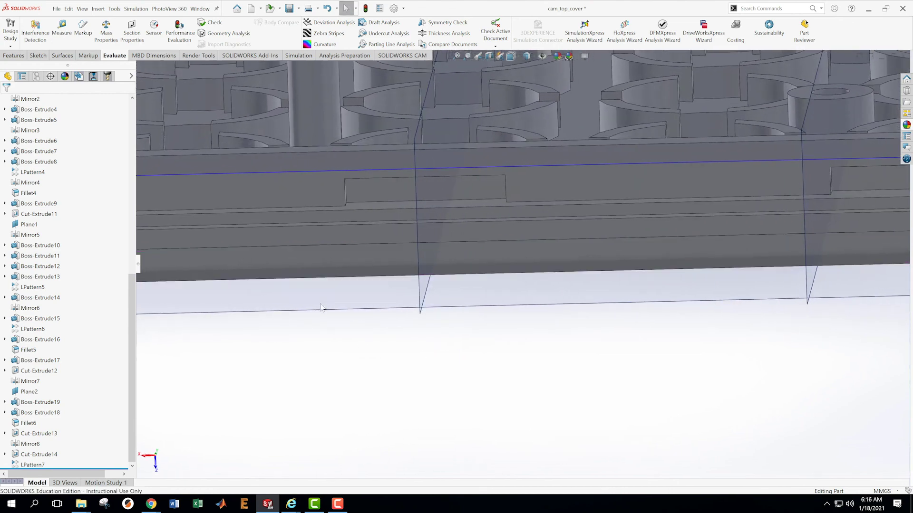
{"action": "left_click", "coordinate": [62, 30]}
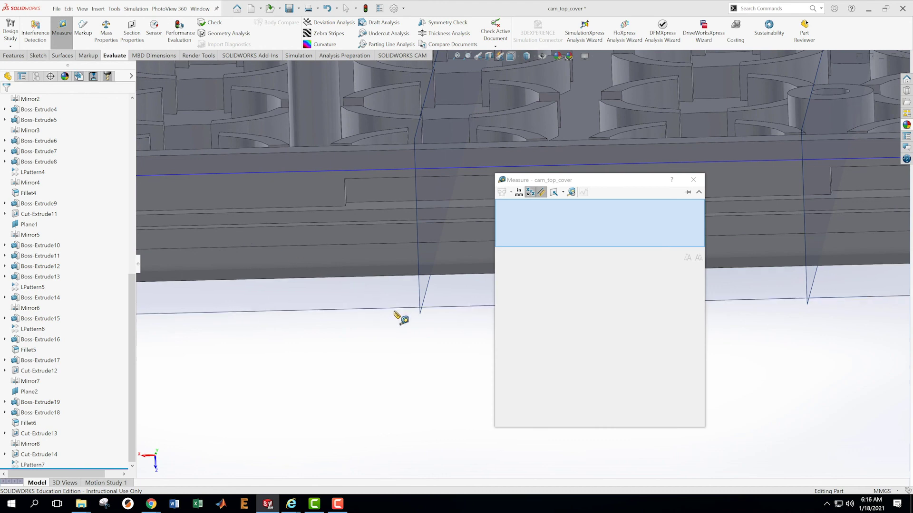
{"action": "left_click", "coordinate": [420, 315]}
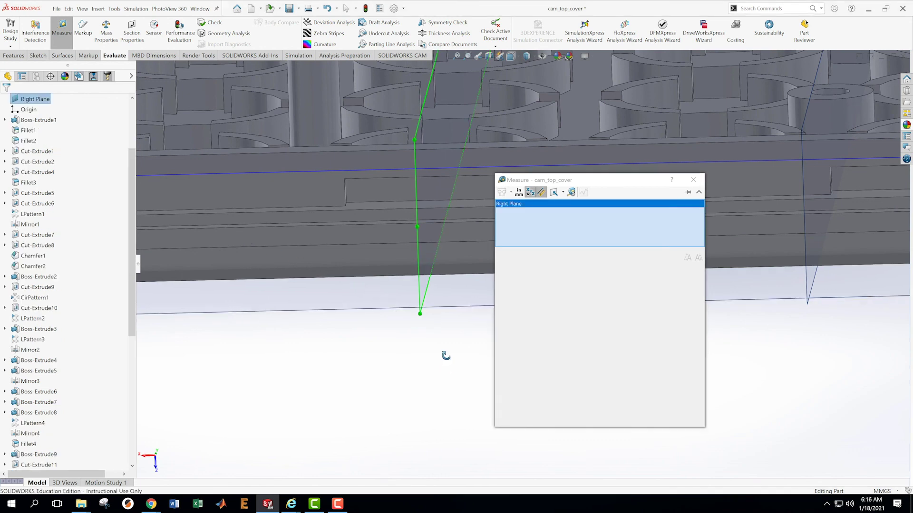
{"action": "middle_click_drag", "start_coordinate": [445, 354], "coordinate": [481, 340]}
{"action": "left_click_drag", "start_coordinate": [596, 178], "coordinate": [718, 192]}
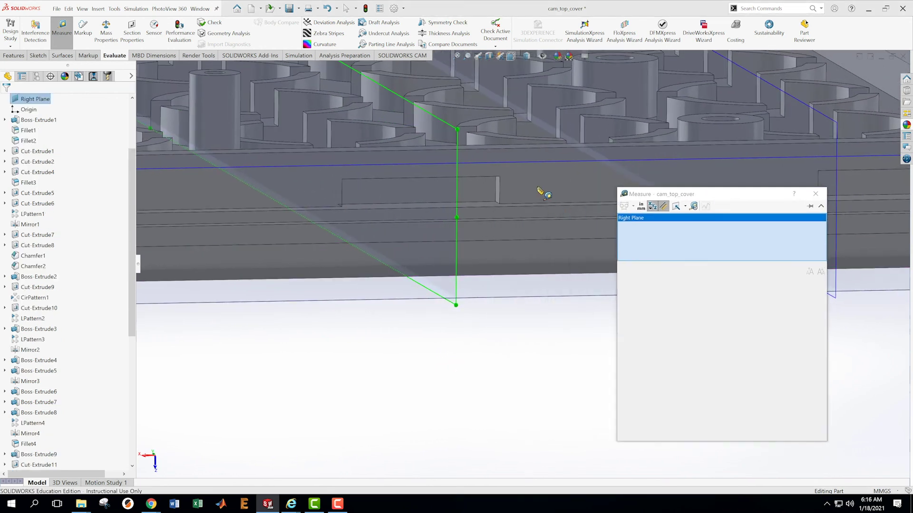
{"action": "left_click", "coordinate": [498, 193]}
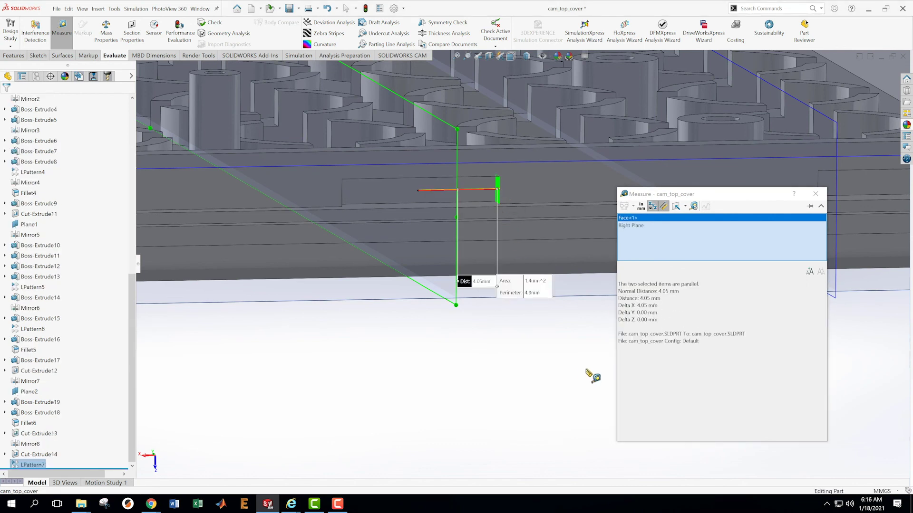
{"action": "left_click", "coordinate": [544, 350]}
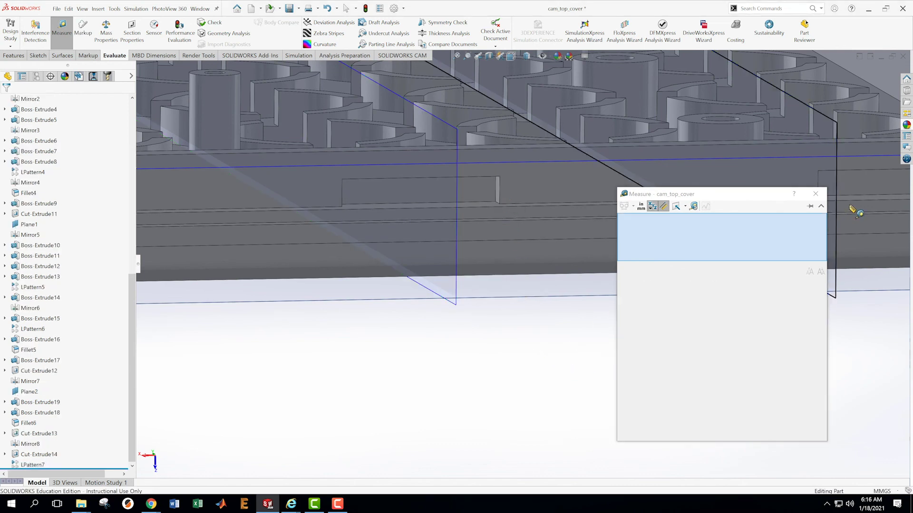
{"action": "left_click", "coordinate": [815, 194]}
Save the cam_top_cover part with the whole model in view
{"action": "scroll", "coordinate": [525, 385], "scroll_direction": "up", "scroll_amount": 3}
{"action": "scroll", "coordinate": [525, 376], "scroll_direction": "up", "scroll_amount": 3}
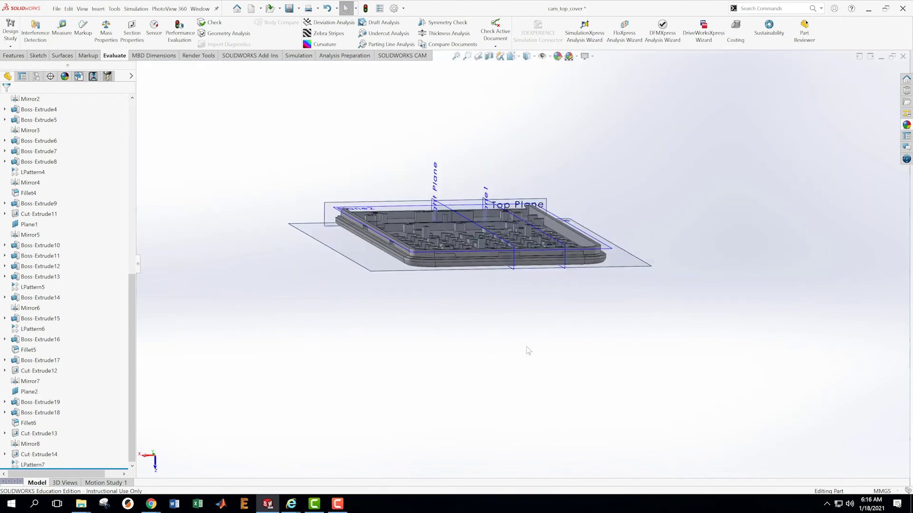
{"action": "middle_click_drag", "start_coordinate": [525, 350], "coordinate": [565, 392]}
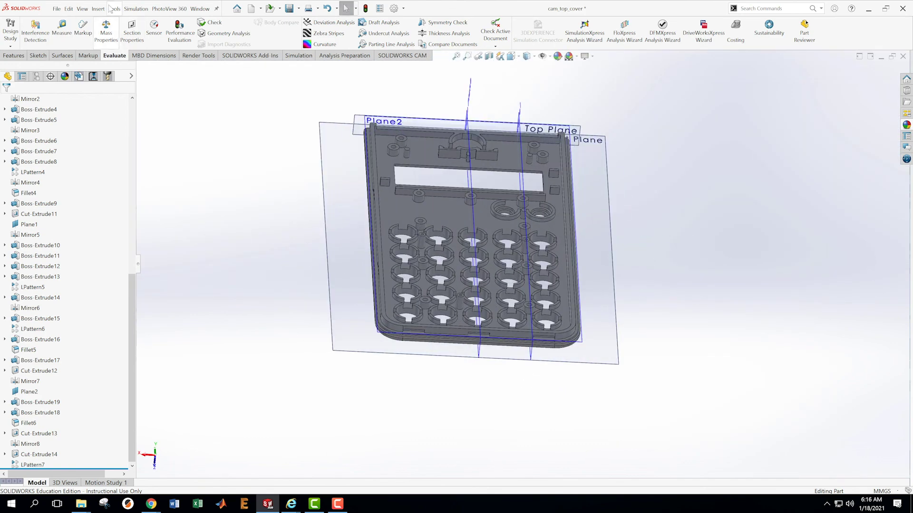
{"action": "left_click", "coordinate": [56, 9]}
{"action": "left_click", "coordinate": [68, 105]}
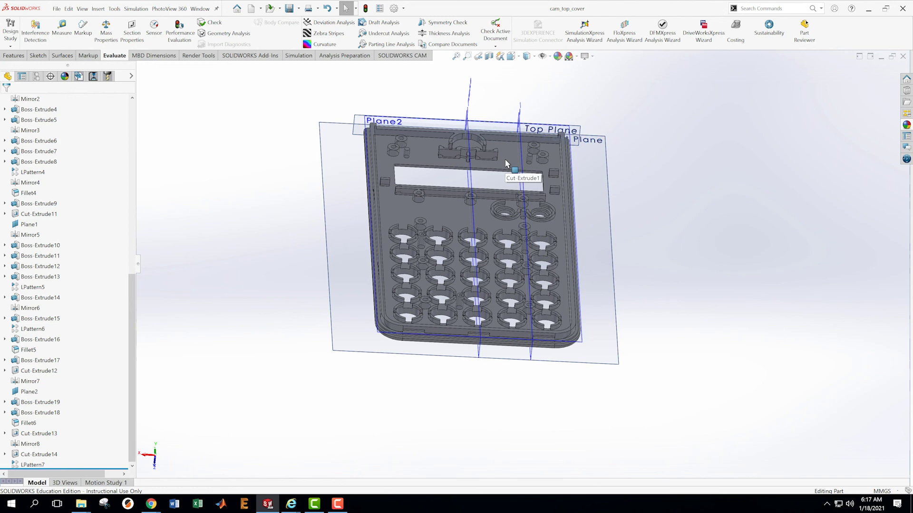
Hide the reference planes so that only the cover's solid geometry is displayed
{"action": "scroll", "coordinate": [656, 200], "scroll_direction": "up", "scroll_amount": 3}
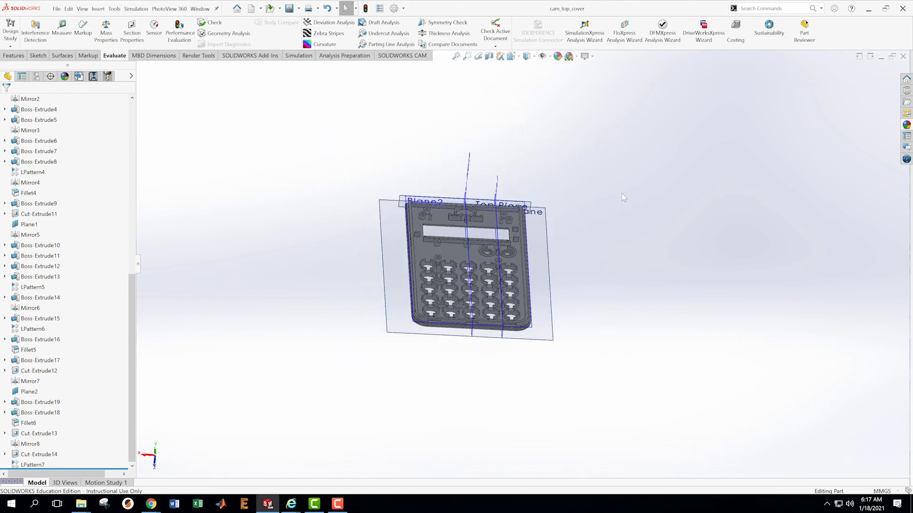
{"action": "middle_click_drag", "start_coordinate": [591, 179], "coordinate": [571, 330]}
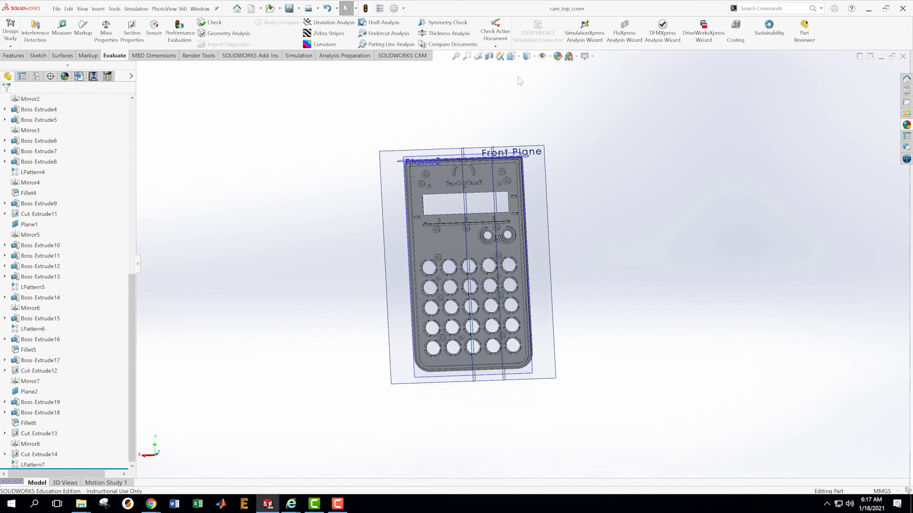
{"action": "left_click", "coordinate": [541, 58]}
{"action": "scroll", "coordinate": [598, 199], "scroll_direction": "down", "scroll_amount": 2}
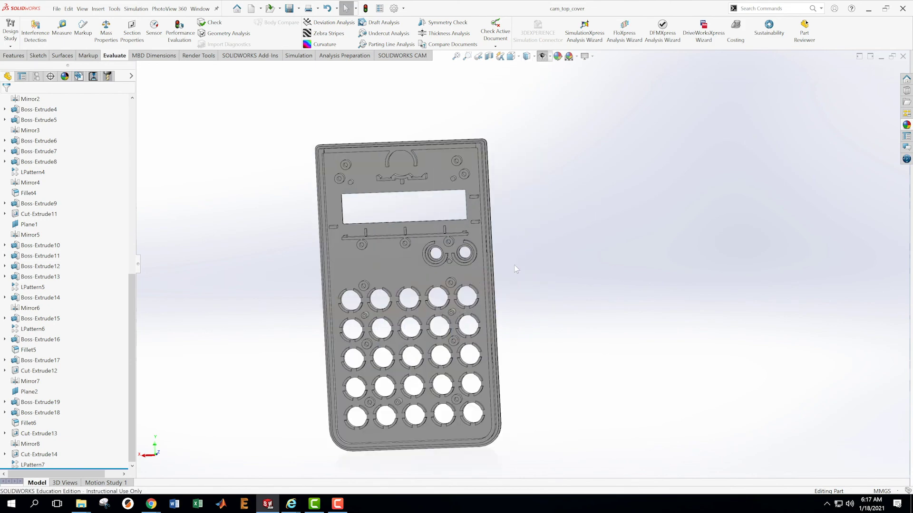
Review the finished cover from the standard back, front, right, left, top and bottom views
{"action": "left_click", "coordinate": [511, 57]}
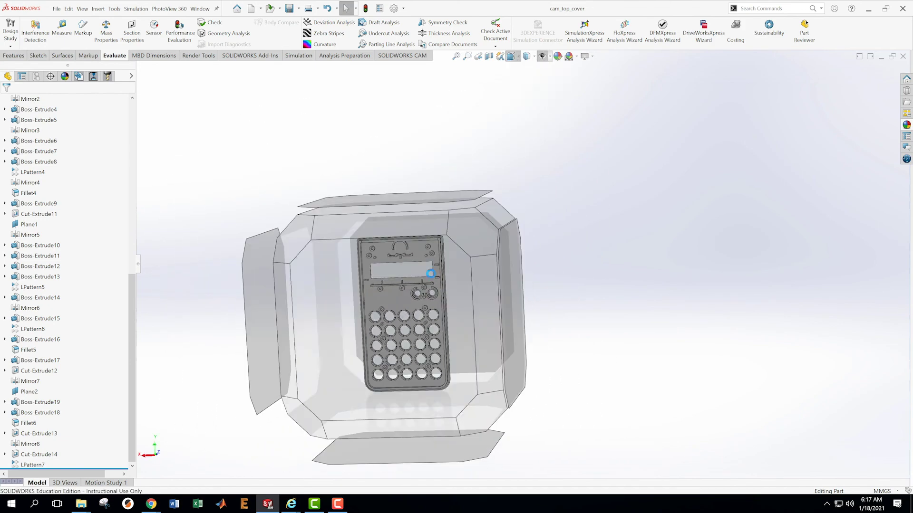
{"action": "left_click", "coordinate": [430, 274]}
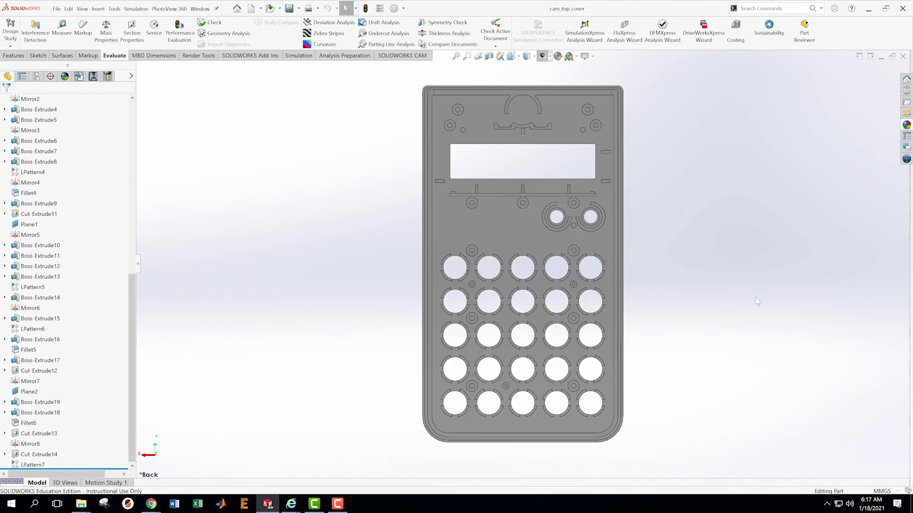
{"action": "key", "text": "ctrl+1"}
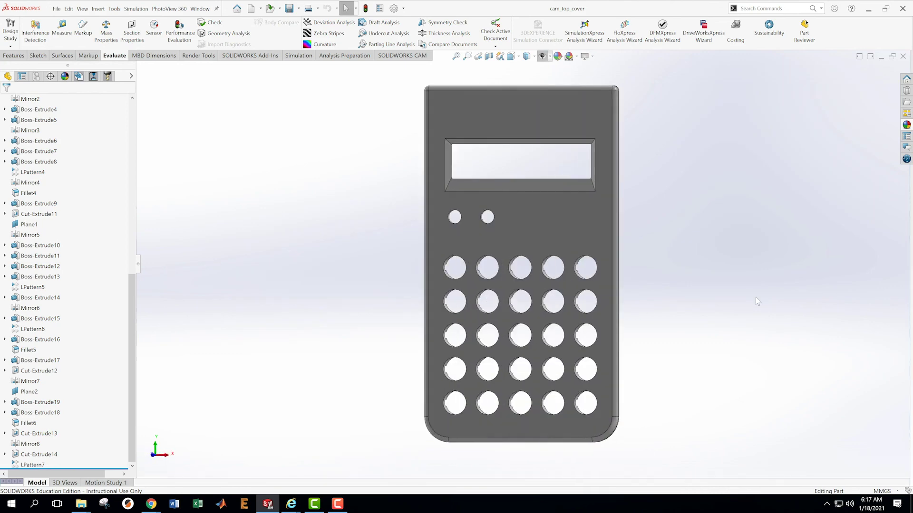
{"action": "key", "text": "ctrl+4"}
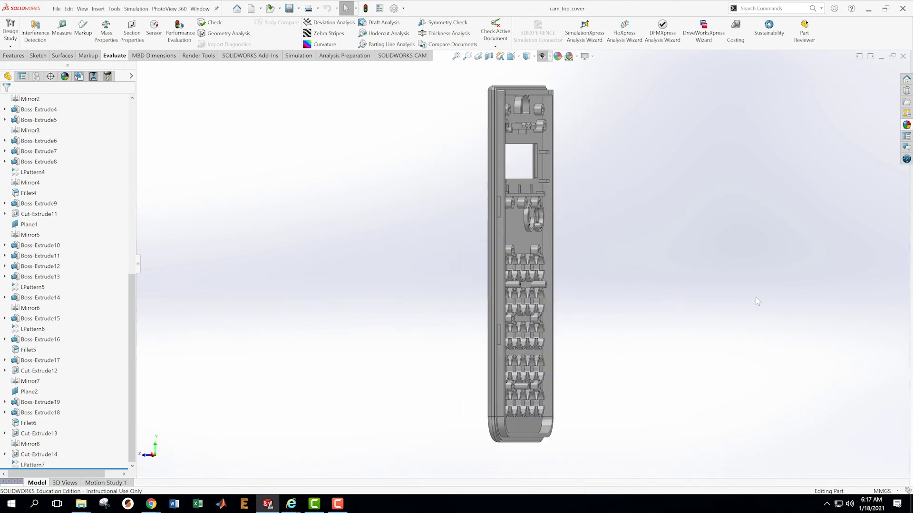
{"action": "key", "text": "ctrl+3"}
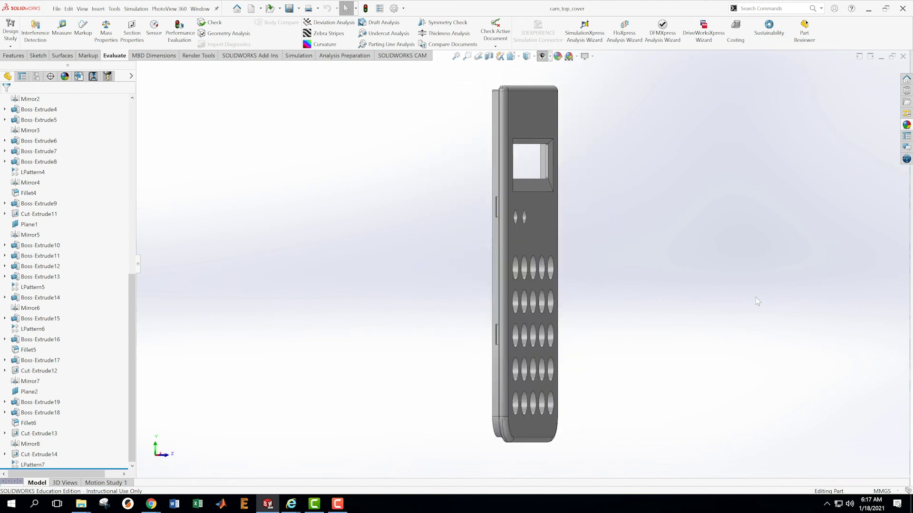
{"action": "key", "text": "ctrl+2"}
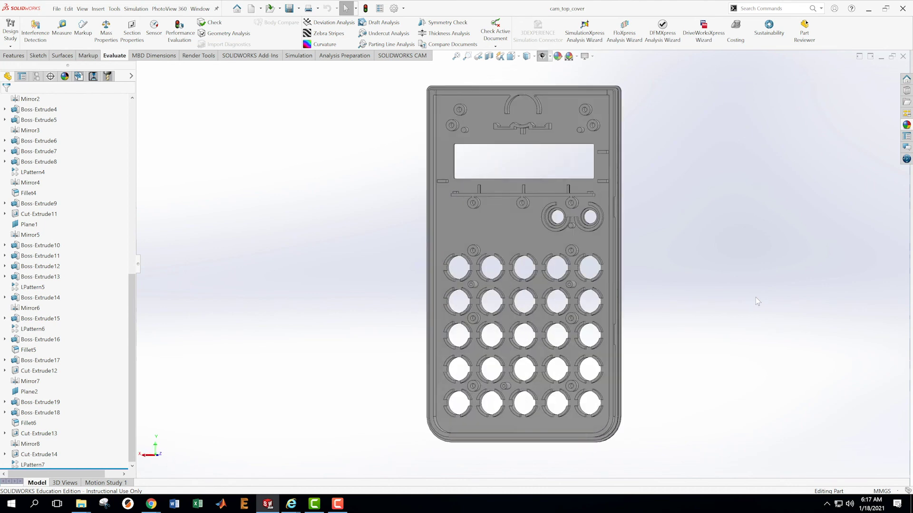
{"action": "key", "text": "ctrl+5"}
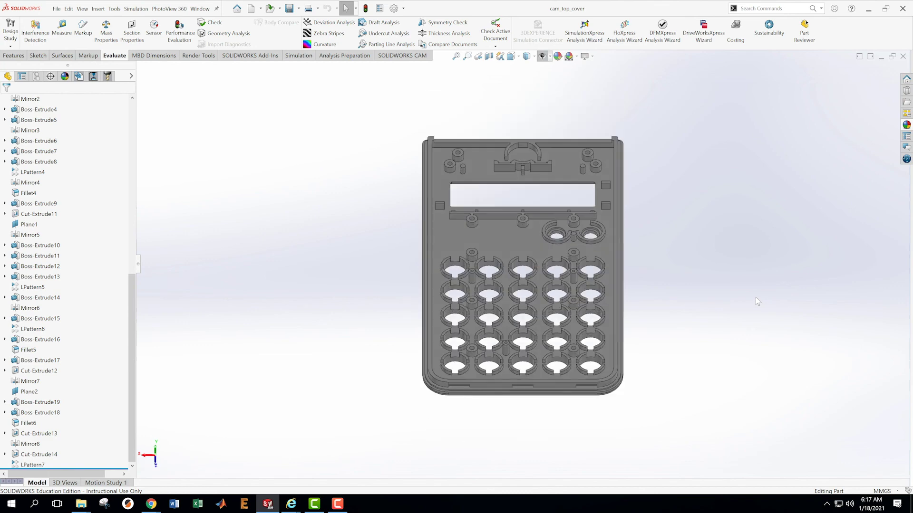
{"action": "key", "text": "ctrl+6"}
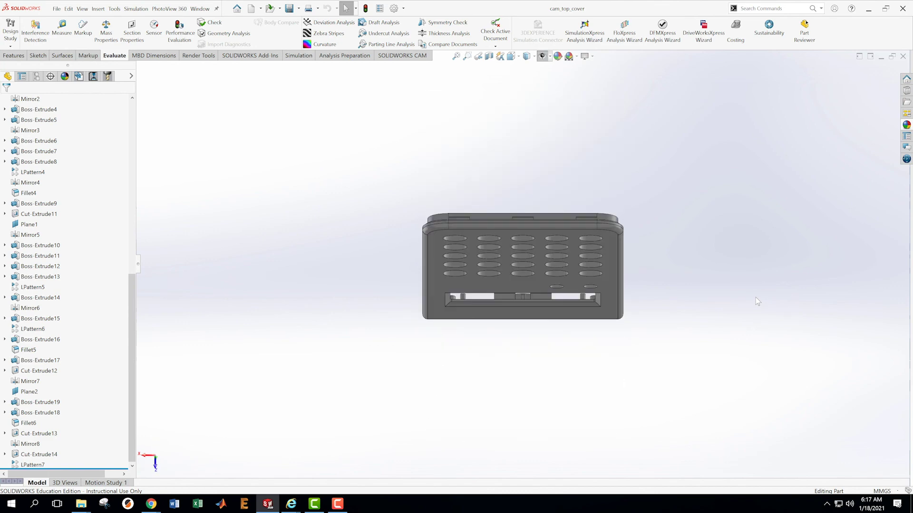
{"action": "key", "text": "ctrl+1"}
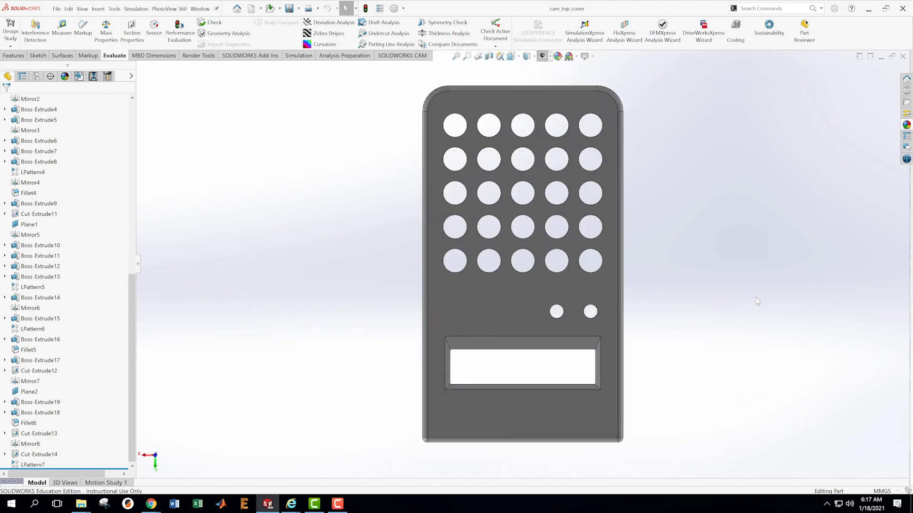
Rotate the cover about its vertical axis in both directions to examine its outer face, interior and sides
{"action": "key", "text": "Left"}
{"action": "key", "text": "Left"}
{"action": "key", "text": "Left"}
{"action": "key", "text": "Left"}
{"action": "key", "text": "Left"}
{"action": "key", "text": "Left"}
{"action": "key", "text": "Left"}
{"action": "key", "text": "Left"}
{"action": "key", "text": "Left"}
{"action": "key", "text": "Left"}
{"action": "key", "text": "Left"}
{"action": "key", "text": "Left"}
{"action": "key", "text": "Left"}
{"action": "key", "text": "Left"}
{"action": "key", "text": "Left"}
{"action": "key", "text": "Left"}
{"action": "key", "text": "Left"}
{"action": "key", "text": "Left"}
{"action": "key", "text": "Left"}
{"action": "key", "text": "Left"}
{"action": "key", "text": "Left"}
{"action": "key", "text": "Left"}
{"action": "key", "text": "Left"}
{"action": "key", "text": "Left"}
{"action": "key", "text": "Left"}
{"action": "key", "text": "Left"}
{"action": "key", "text": "Left"}
{"action": "key", "text": "Left"}
{"action": "key", "text": "Left"}
{"action": "key", "text": "Left"}
{"action": "key", "text": "Left"}
{"action": "key", "text": "Left"}
{"action": "key", "text": "Left"}
{"action": "key", "text": "Left"}
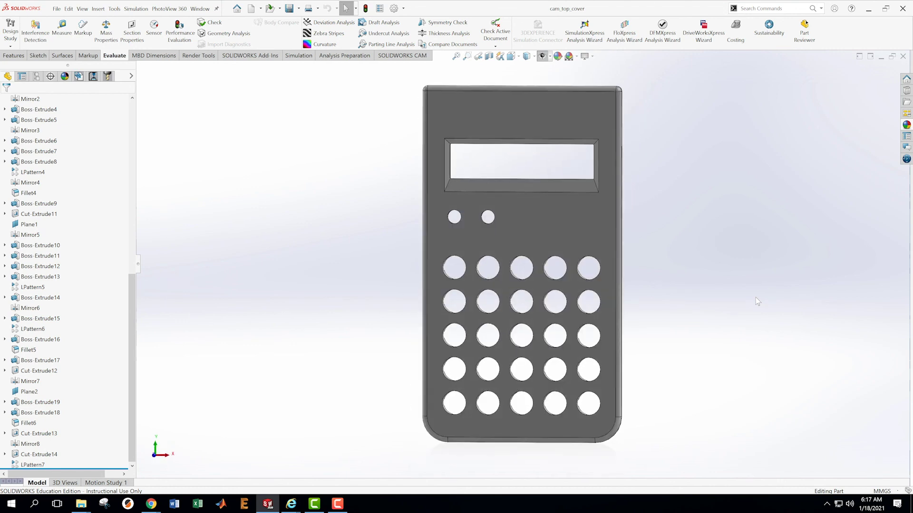
{"action": "key", "text": "Left"}
{"action": "key", "text": "Left"}
{"action": "key", "text": "Left"}
{"action": "key", "text": "Left"}
{"action": "key", "text": "Right"}
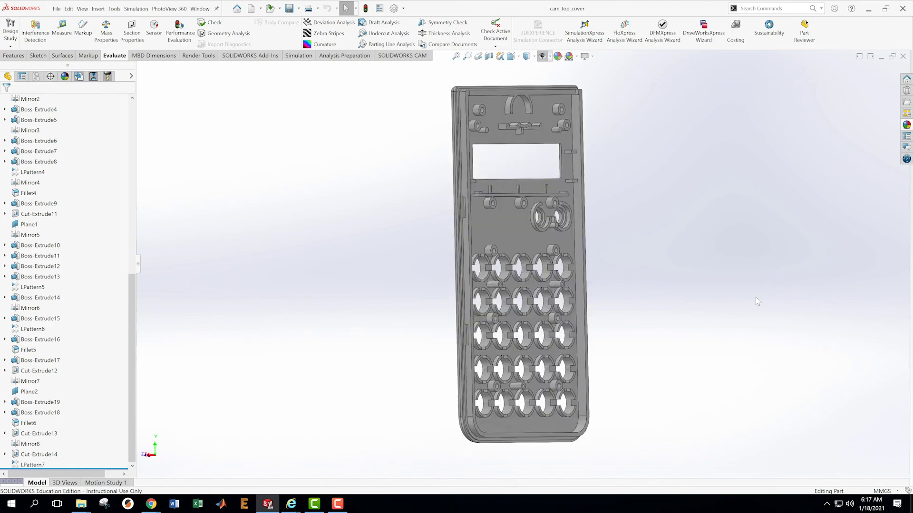
{"action": "key", "text": "Right"}
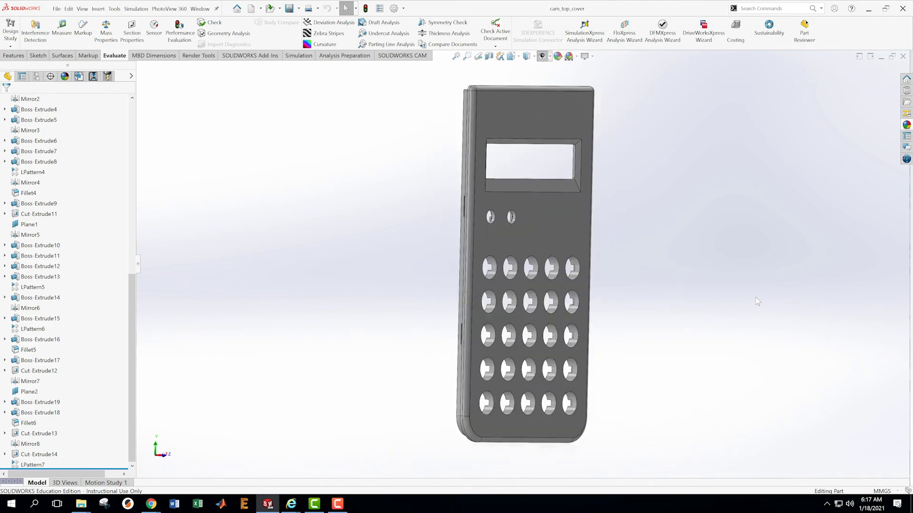
{"action": "key", "text": "Right"}
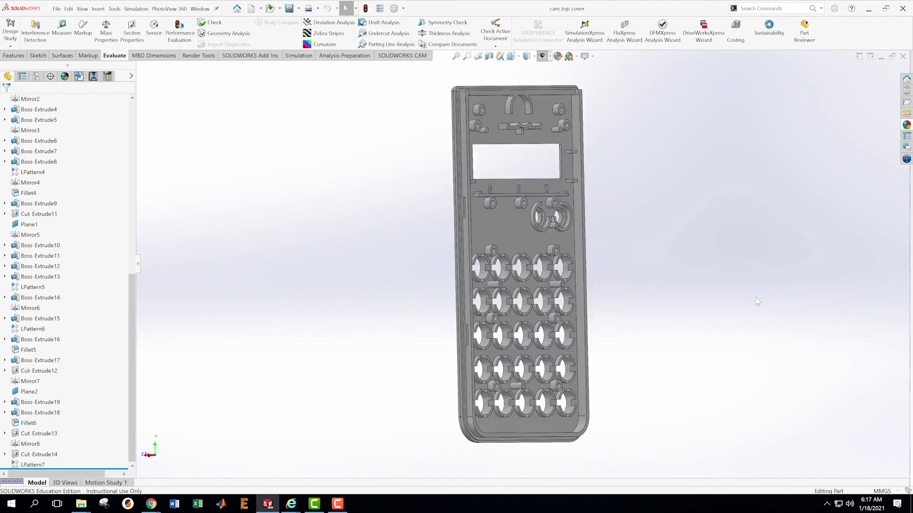
{"action": "key", "text": "Right"}
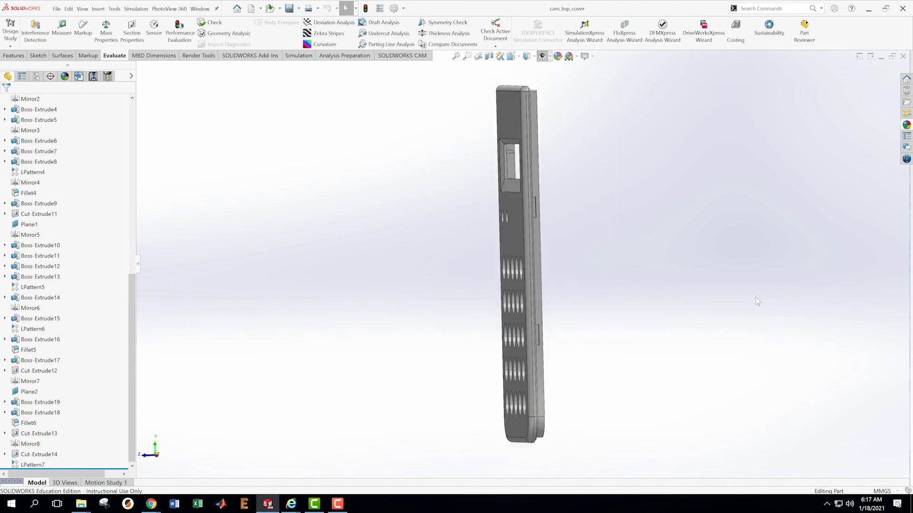
{"action": "key", "text": "Right"}
{"action": "key", "text": "Right"}
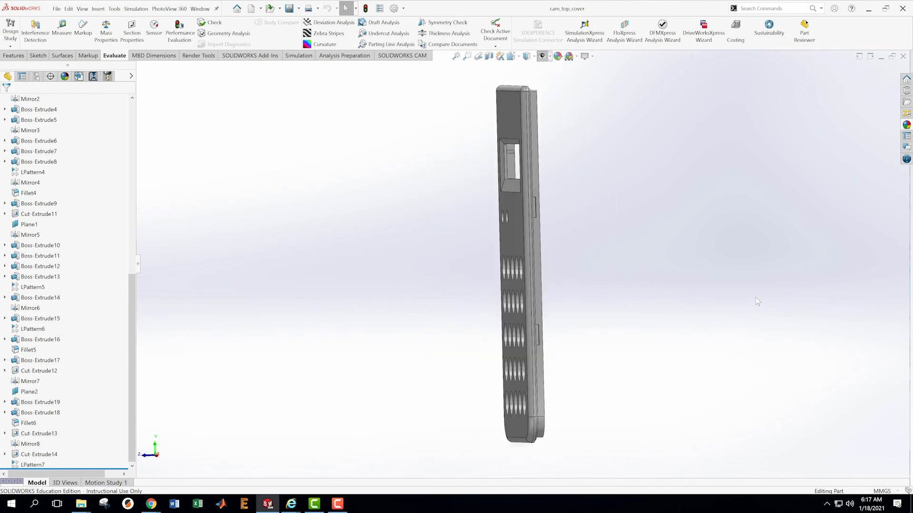